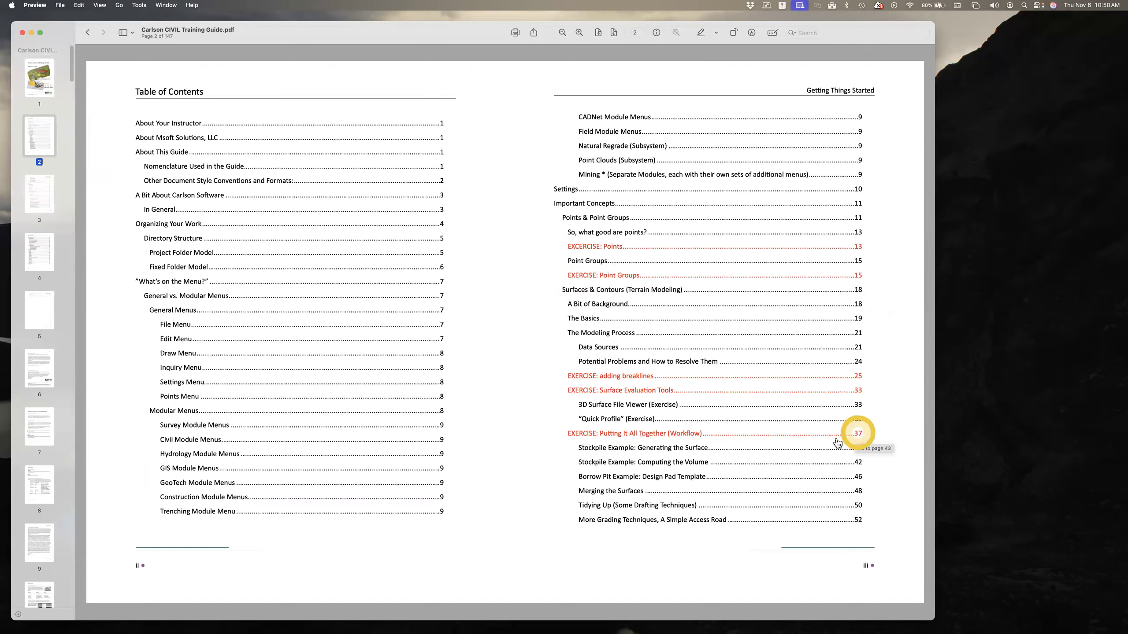
Jump from the table of contents to "EXERCISE: Putting It All Together (Workflow)" and skim its pages through the final graded surface model.
left_click(643, 438)
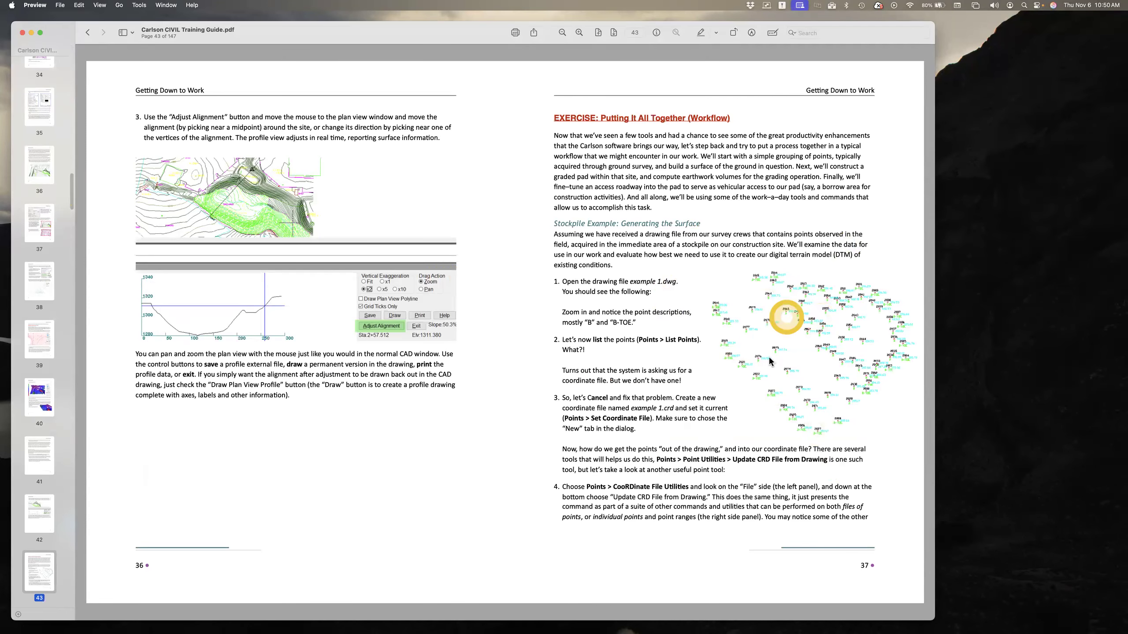
scroll(659, 336, "down", 2)
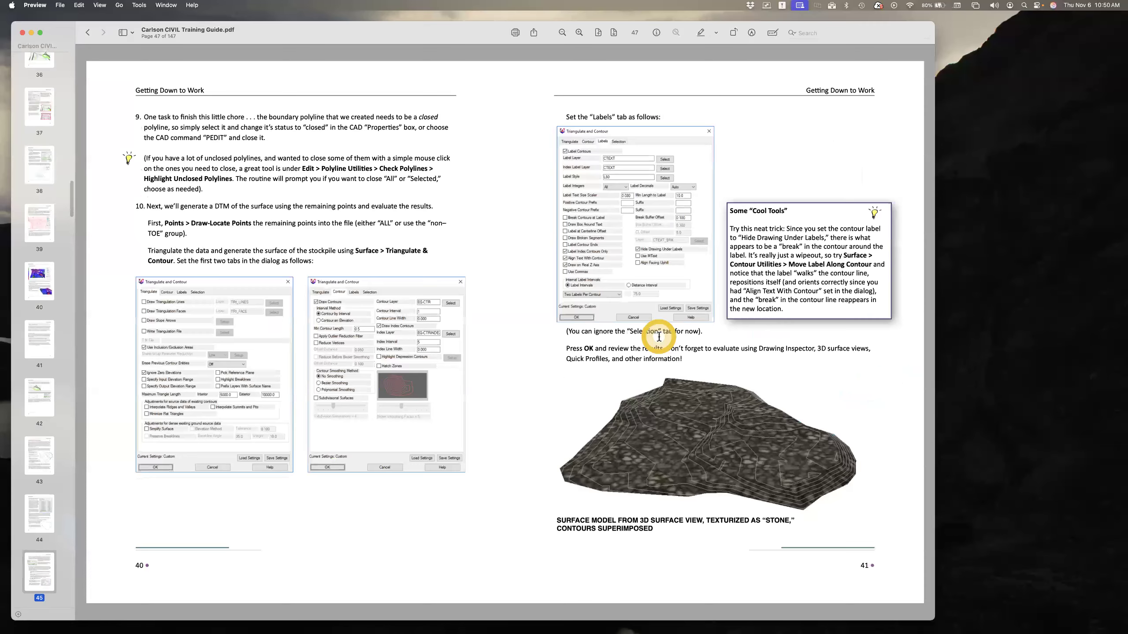
scroll(659, 336, "up", 2)
scroll(659, 336, "down", 1)
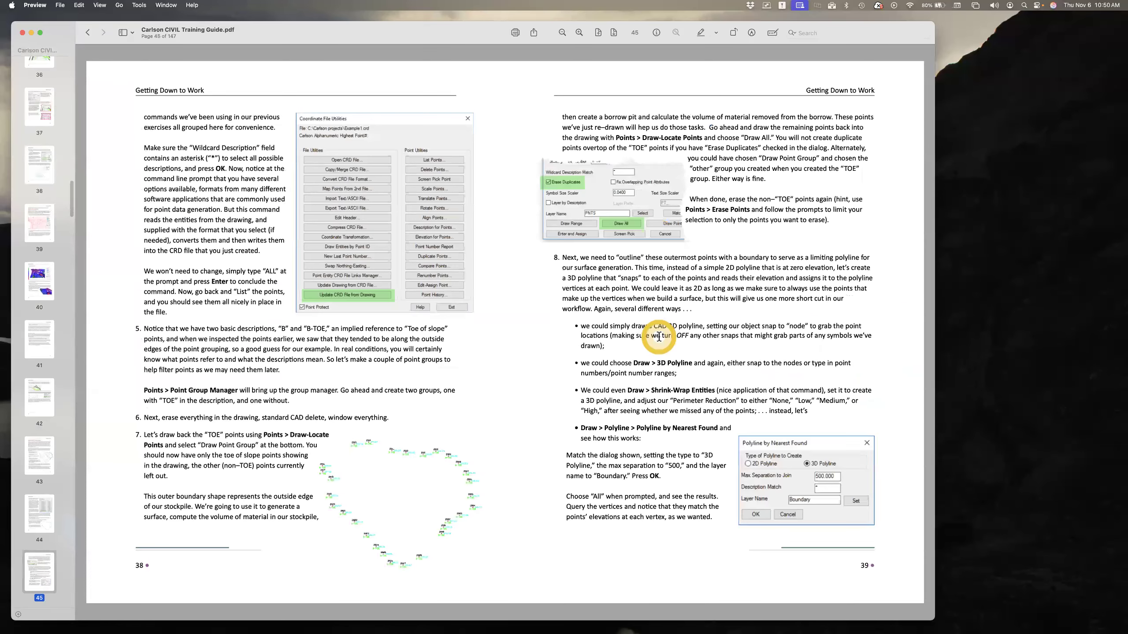
scroll(659, 337, "down", 1)
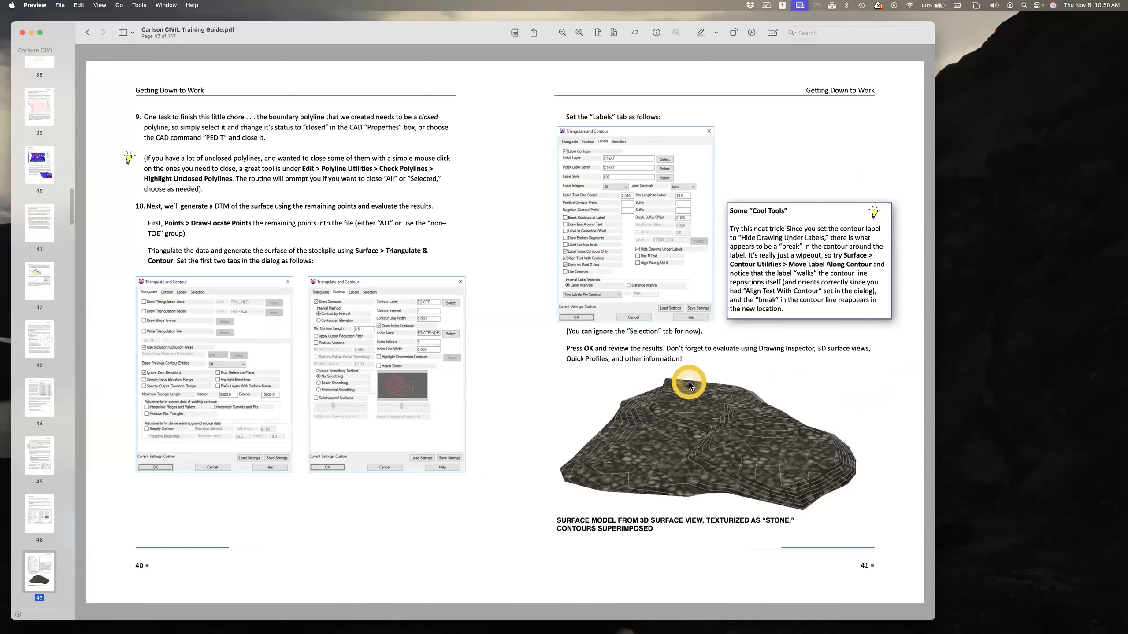
scroll(689, 385, "down", 1)
scroll(690, 385, "down", 1)
scroll(690, 385, "down", 1)
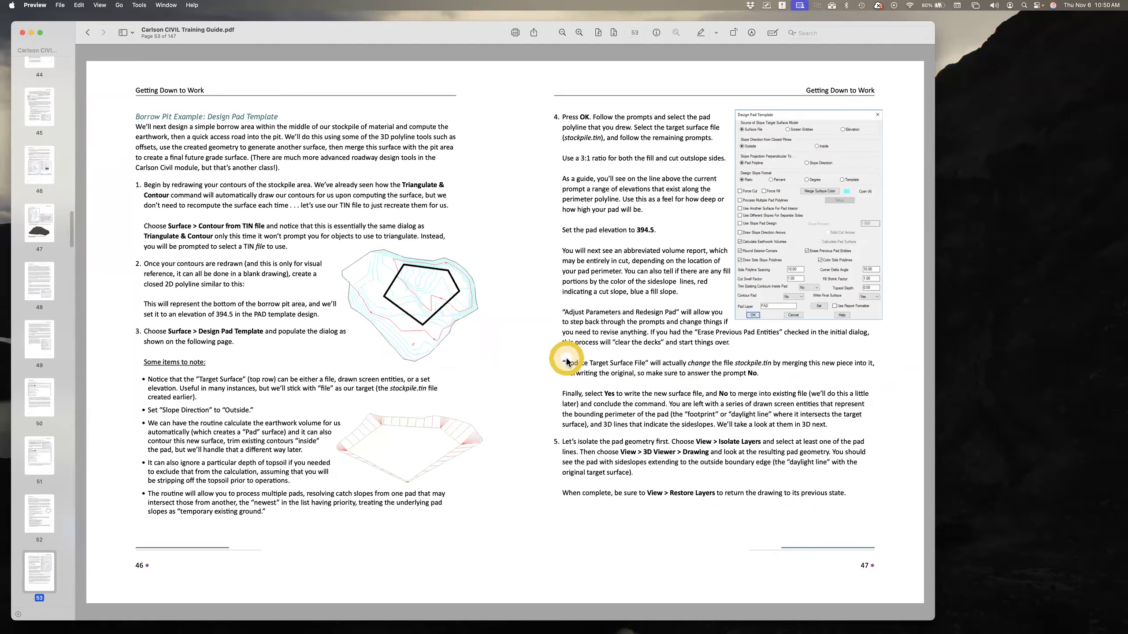
scroll(567, 361, "down", 1)
scroll(566, 360, "down", 1)
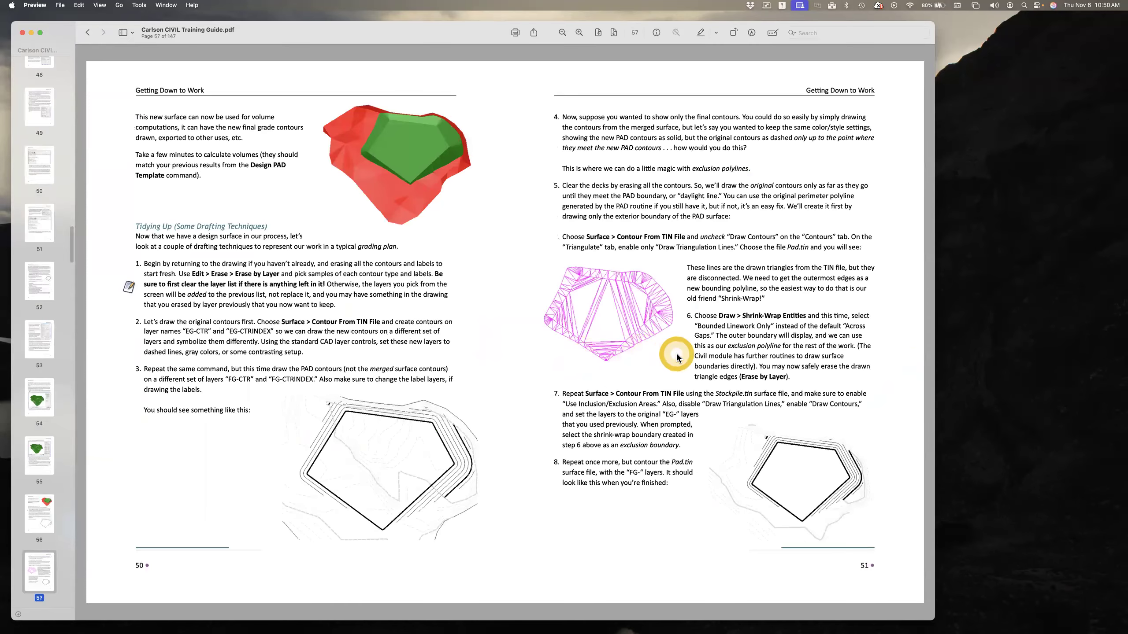
scroll(677, 355, "down", 1)
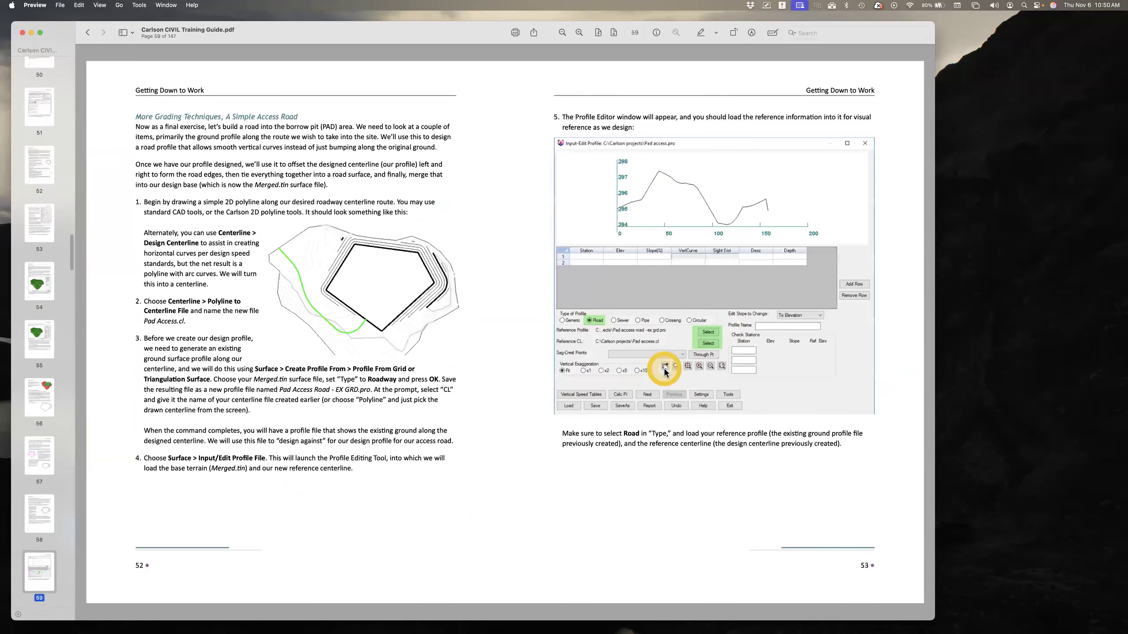
scroll(665, 369, "down", 1)
scroll(664, 372, "down", 1)
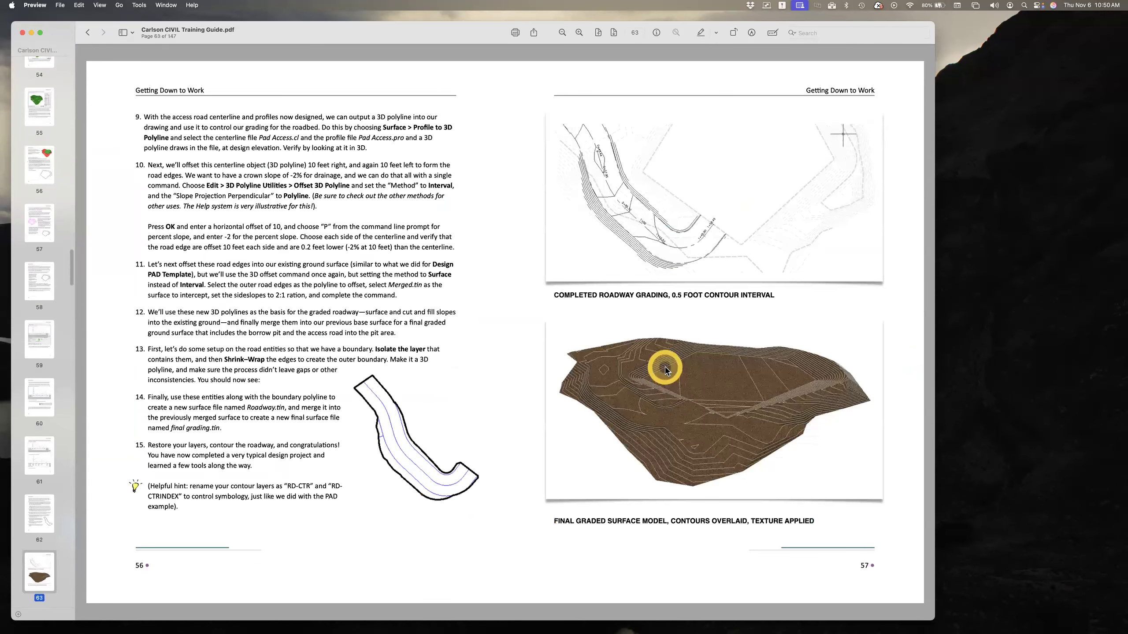
scroll(664, 369, "down", 2)
scroll(662, 297, "up", 2)
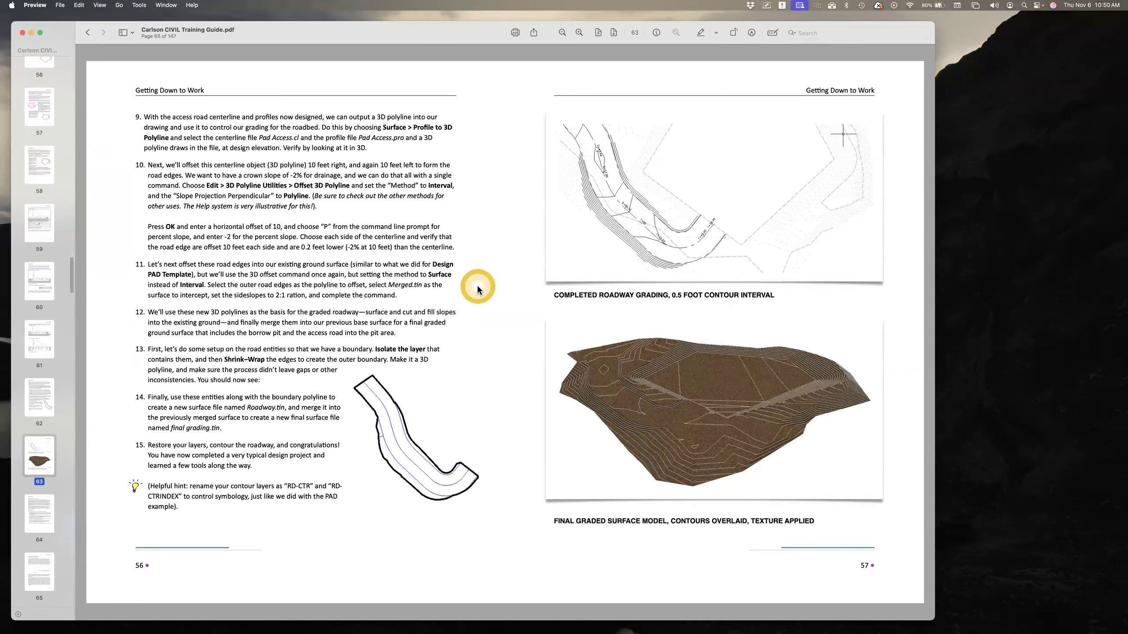
Go to the Civil Module Design Exercises page and read the topics under "What We Will Cover".
key("Page_Down")
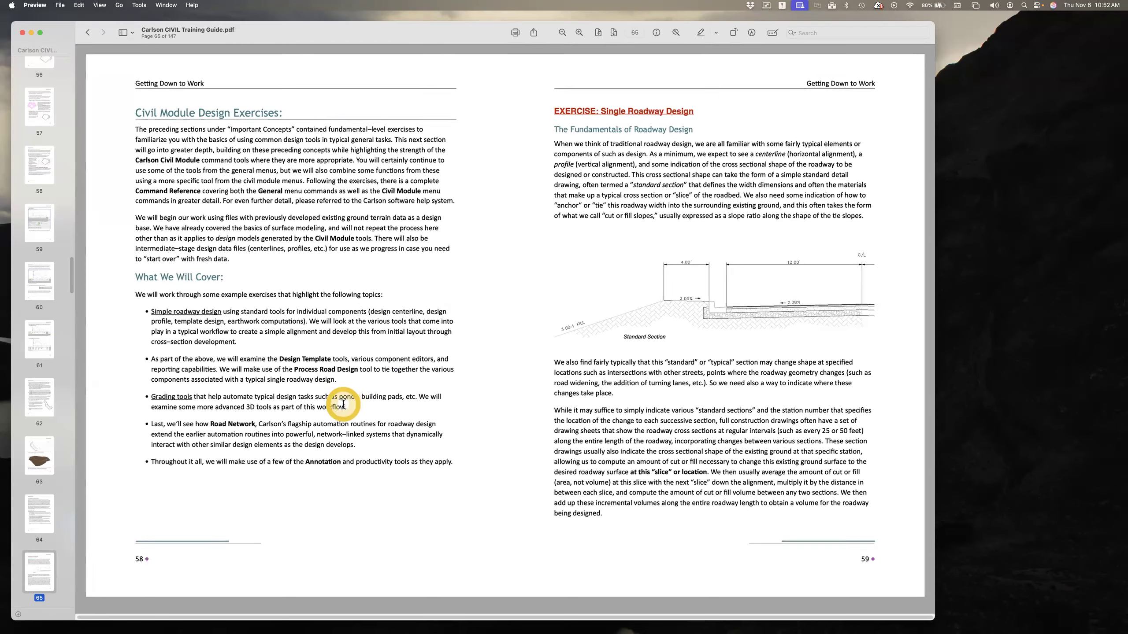
scroll(343, 404, "up", 5, "ctrl")
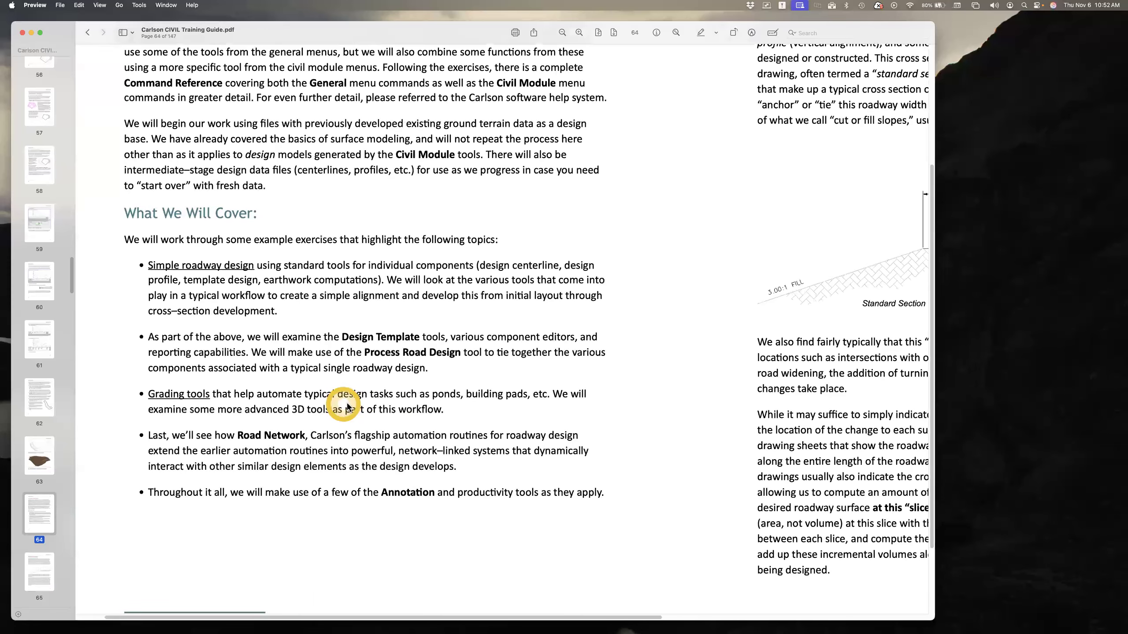
scroll(346, 406, "up", 1, "ctrl")
scroll(347, 407, "up", 2, "ctrl")
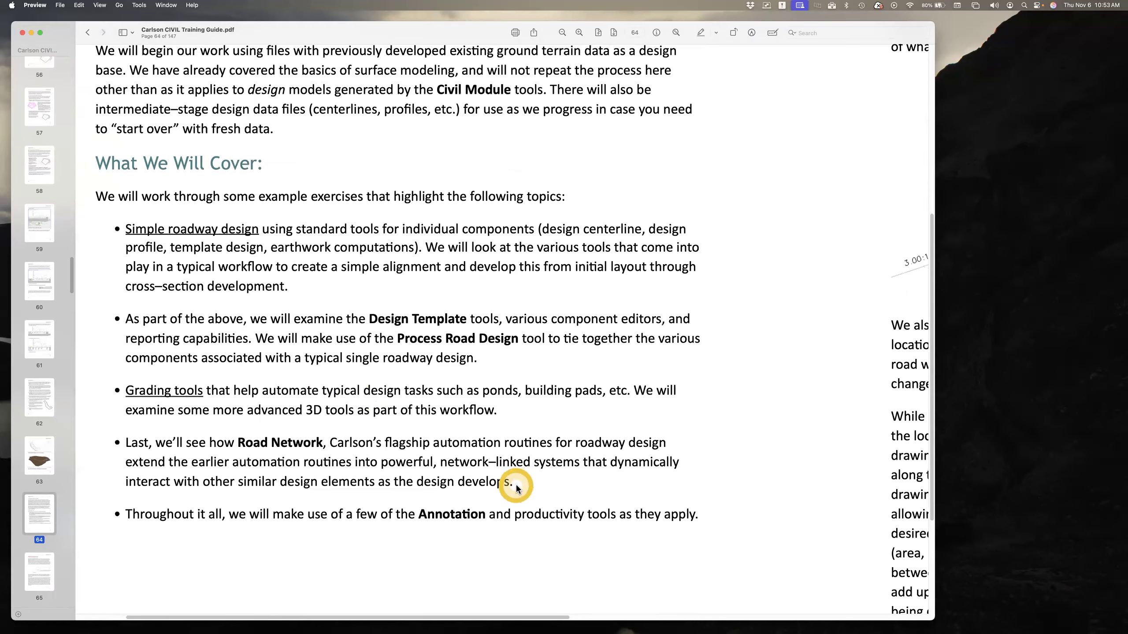
scroll(524, 483, "down", 2, "ctrl")
scroll(516, 488, "down", 2, "ctrl")
Examine the Fundamentals of Roadway Design text and the Standard Section figure in the Single Roadway Design exercise.
scroll(517, 488, "right", 5)
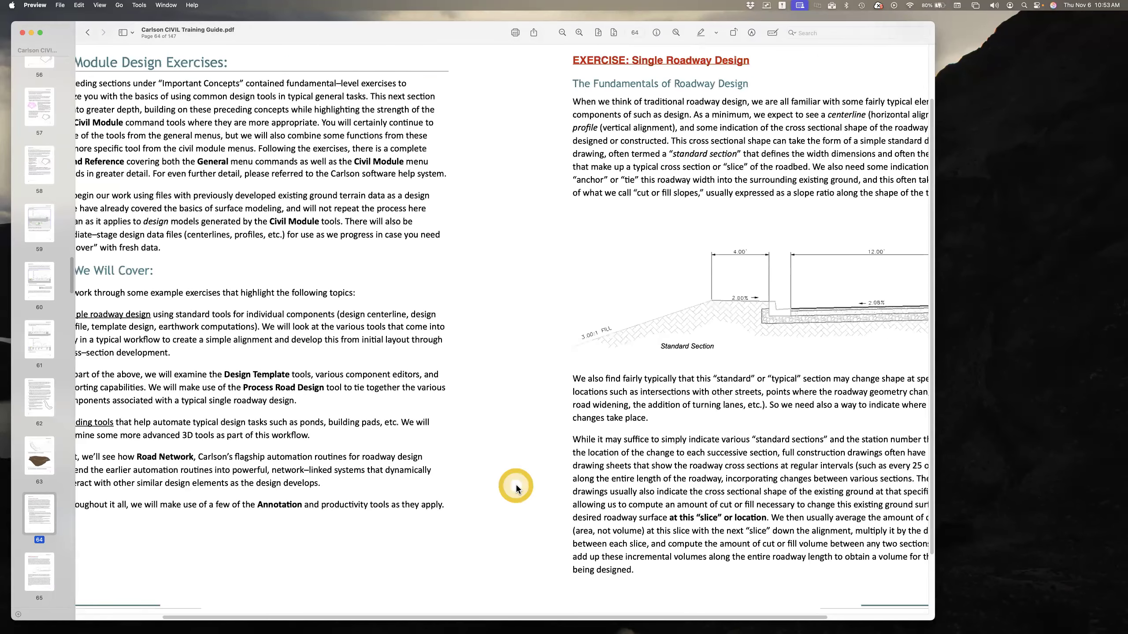
scroll(516, 487, "right", 1)
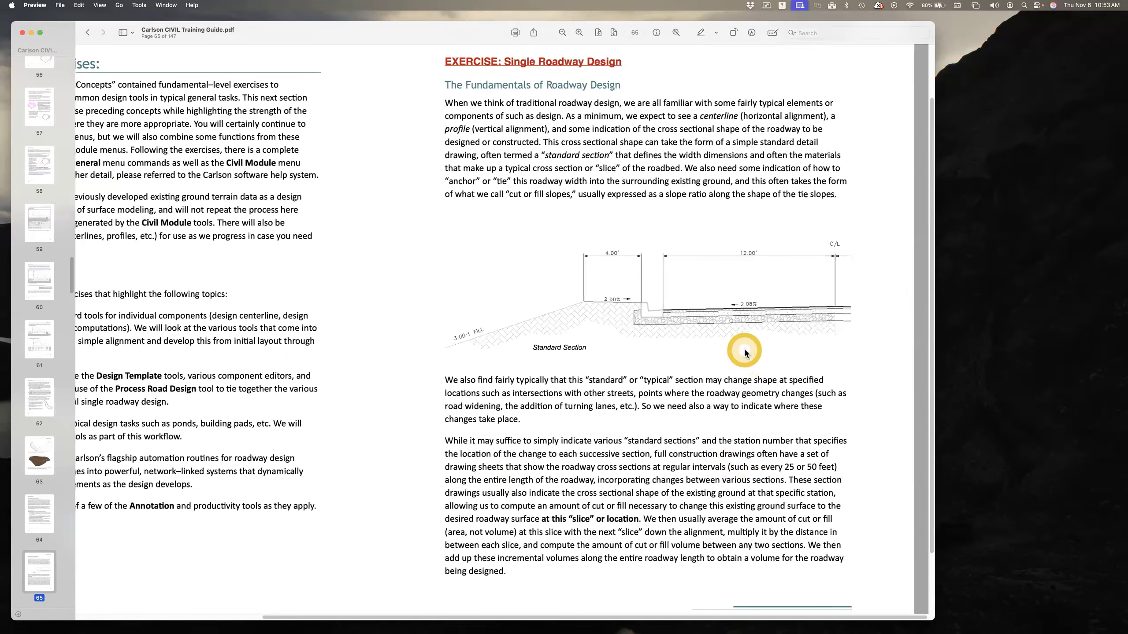
scroll(746, 354, "up", 1, "ctrl")
scroll(745, 353, "up", 1, "ctrl")
scroll(745, 354, "up", 1)
scroll(745, 353, "right", 1)
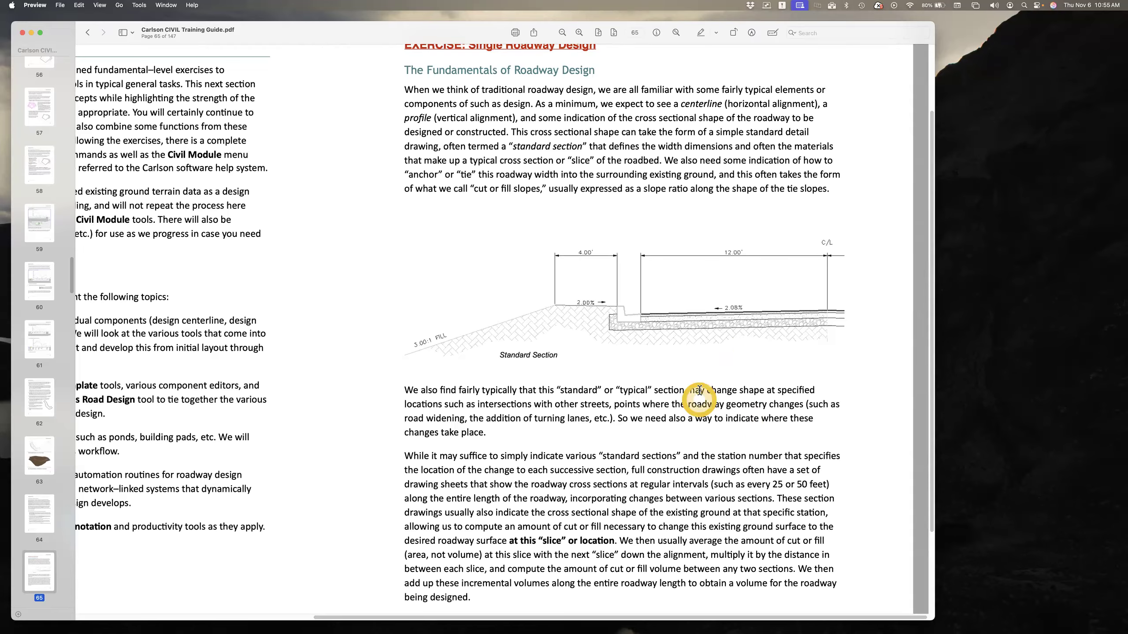
scroll(700, 389, "up", 3)
scroll(700, 390, "up", 5)
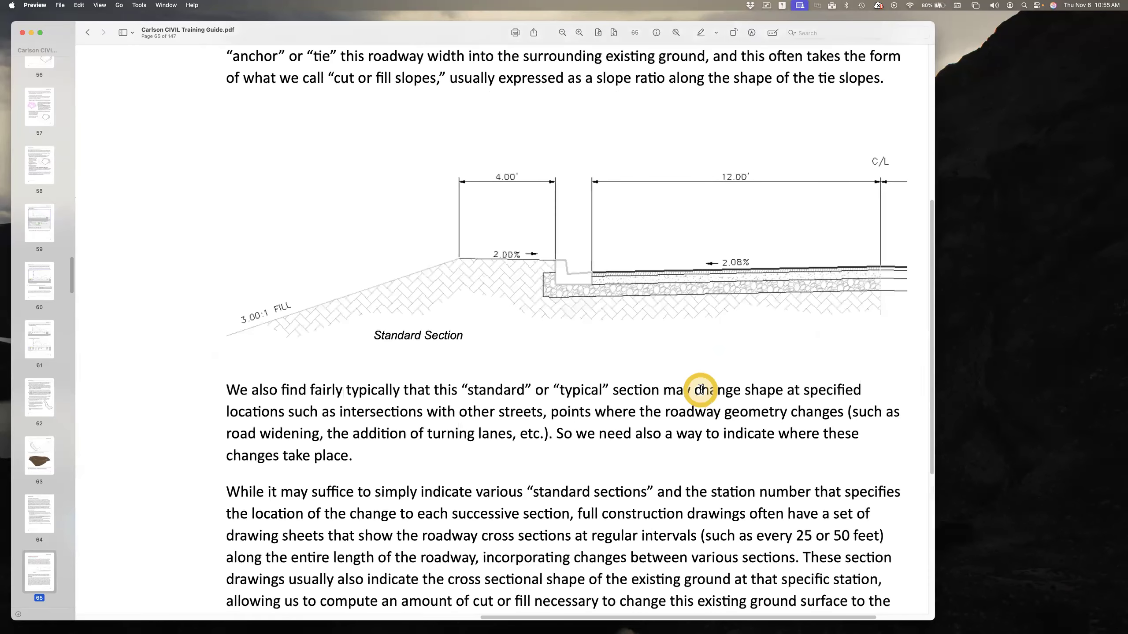
scroll(700, 389, "up", 3)
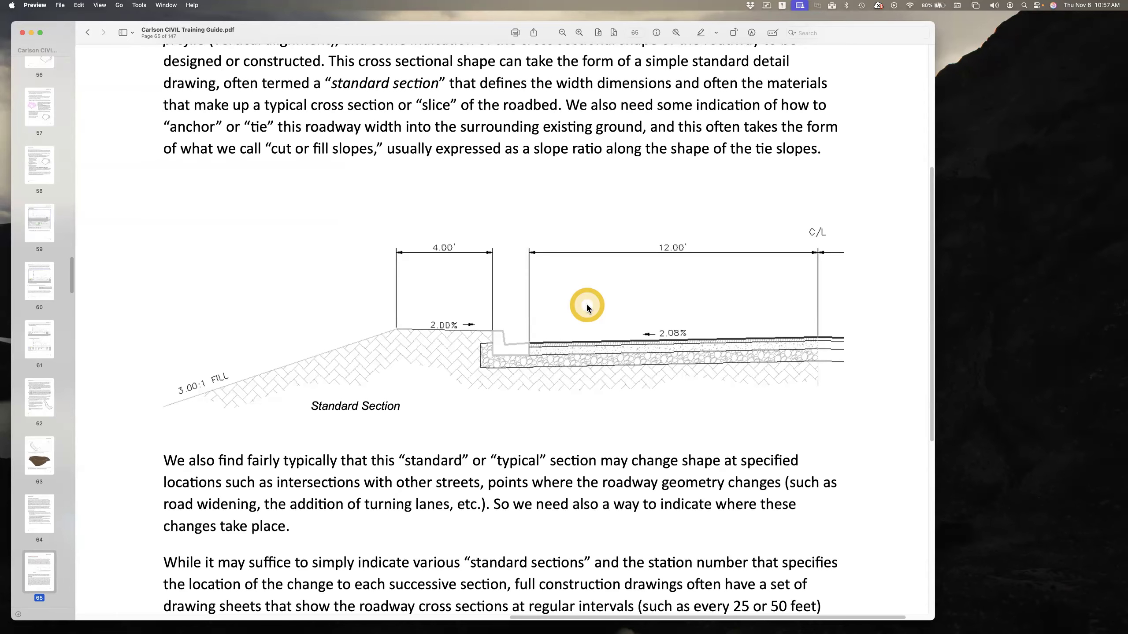
Advance to the spread with the 3-D design approach and the exercise procedures, pages 60 and 61, and fit both pages in the window.
scroll(586, 304, "down", 5)
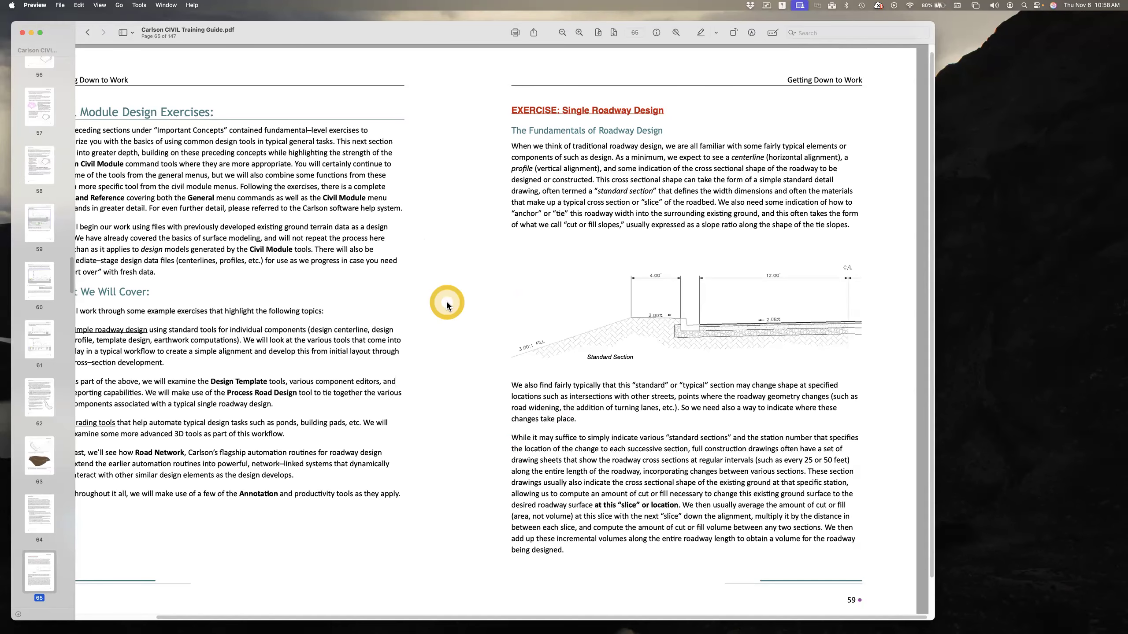
scroll(447, 305, "down", 2)
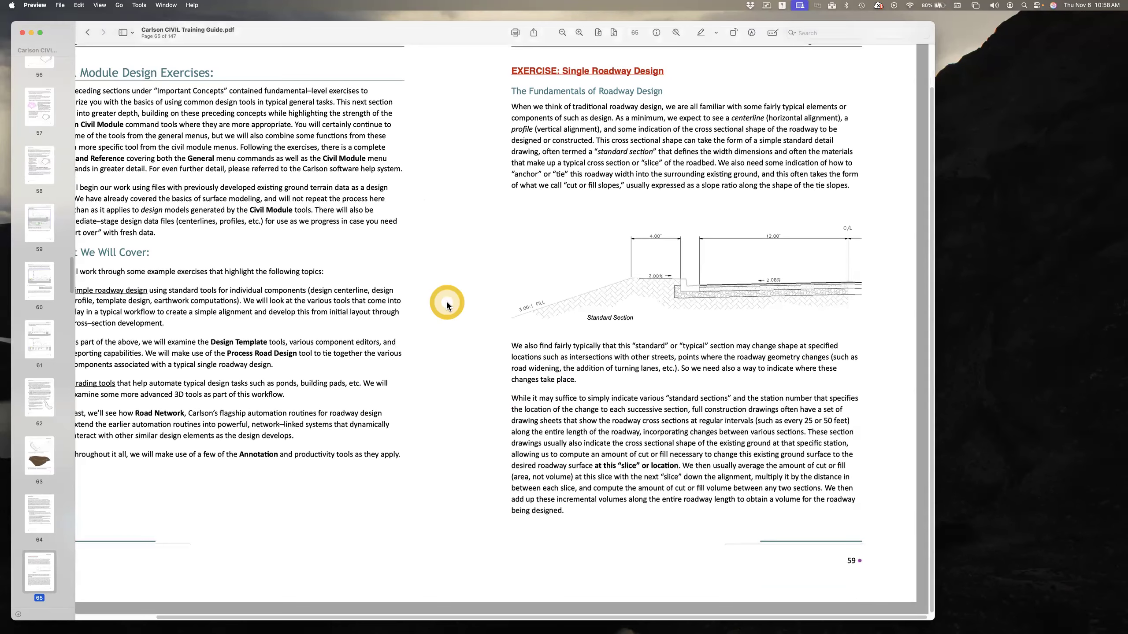
scroll(447, 305, "down", 15)
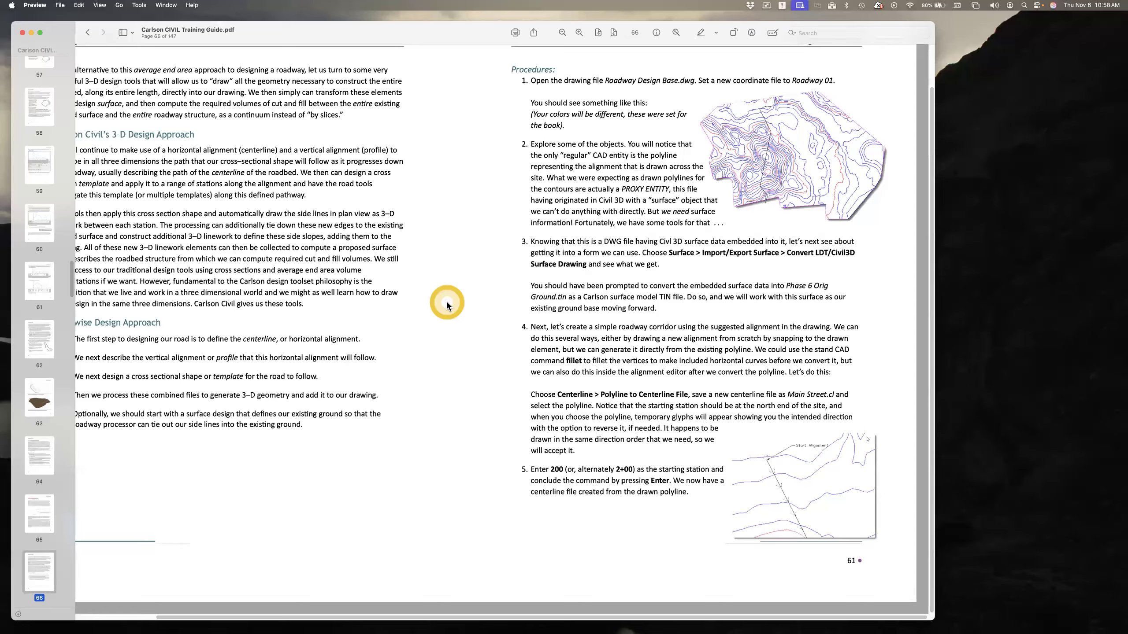
scroll(447, 305, "down", 10)
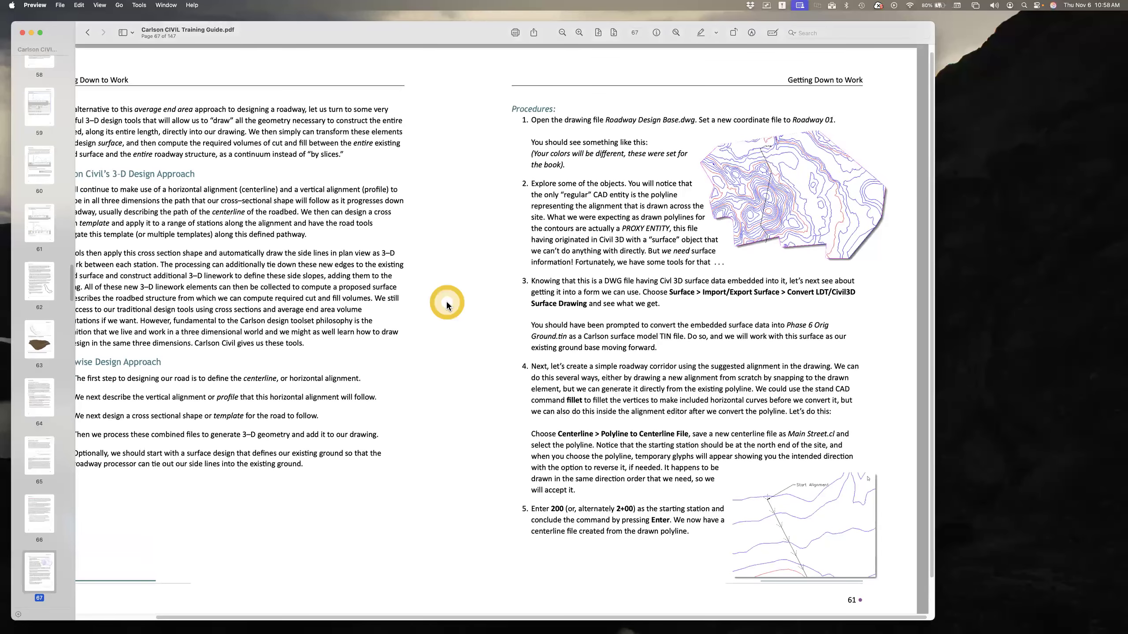
right_click(447, 304)
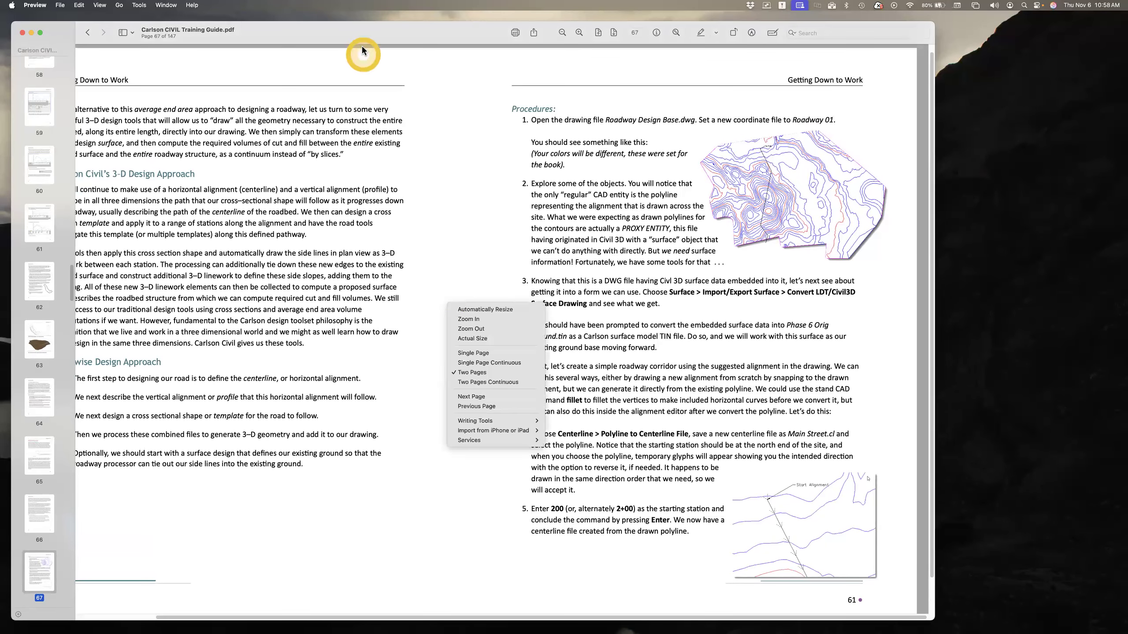
left_click_drag(360, 30, 373, 38)
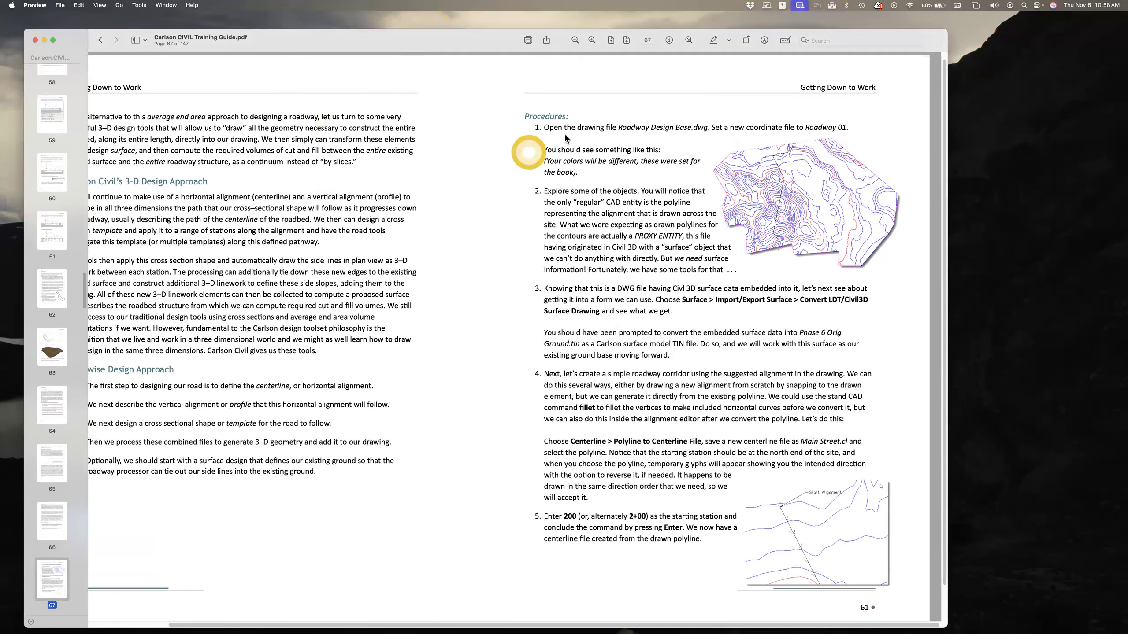
left_click(685, 41)
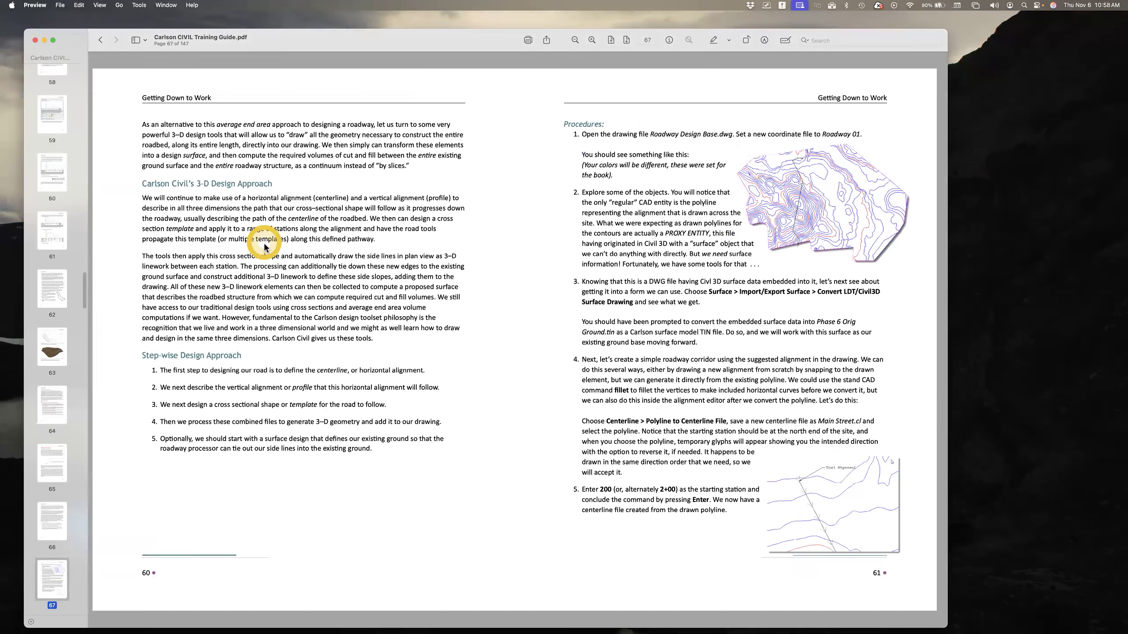
Read Carlson Civil's 3-D Design Approach and the five-item Step-wise Design Approach list on page 60, including the optional surface design item.
scroll(271, 251, "up", 1)
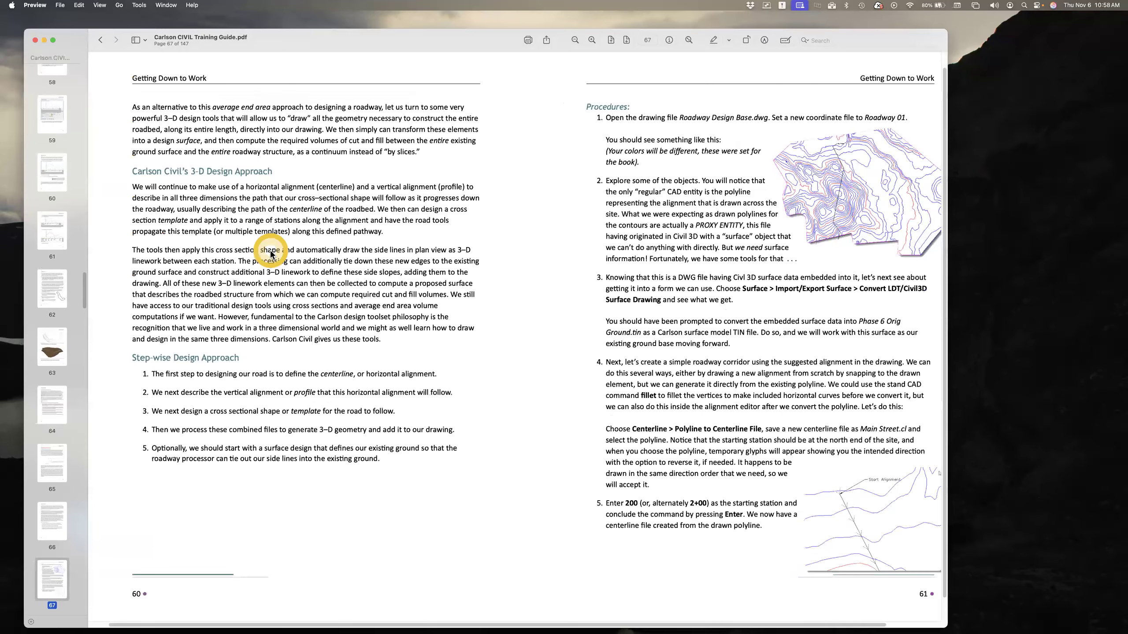
scroll(270, 253, "up", 2)
scroll(270, 252, "down", 1)
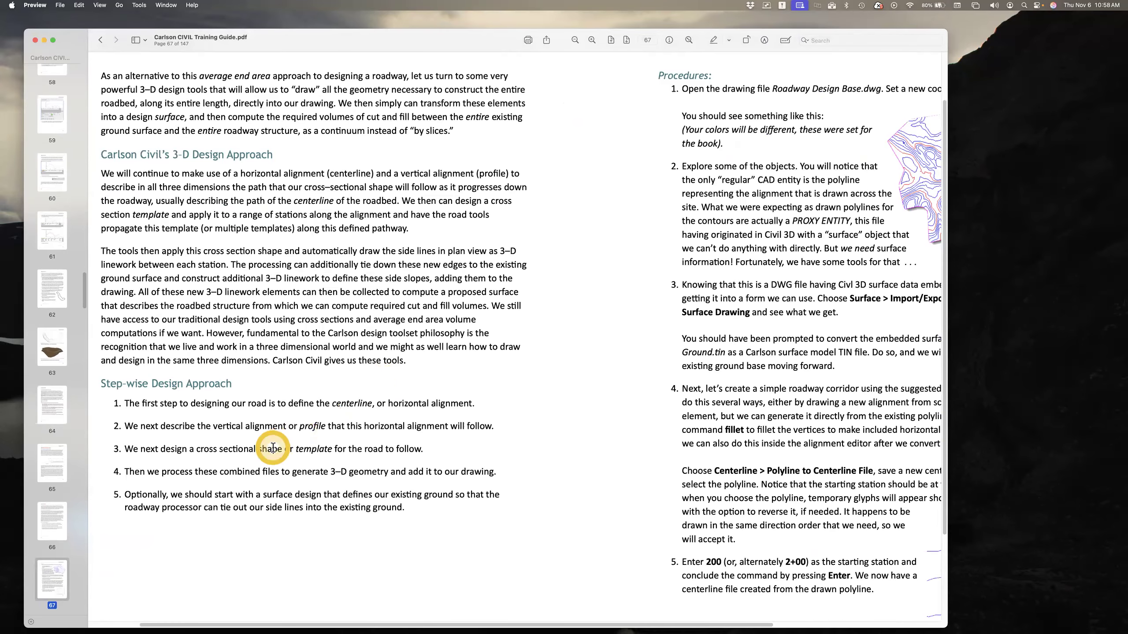
scroll(273, 447, "up", 5)
scroll(273, 448, "left", 3)
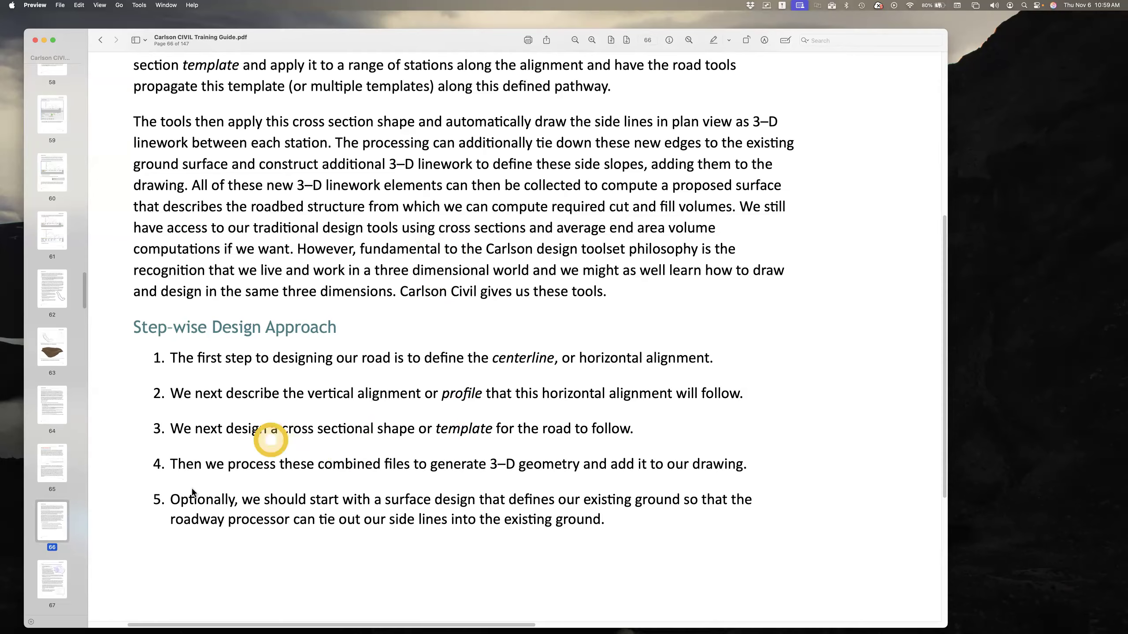
left_click_drag(157, 498, 303, 510)
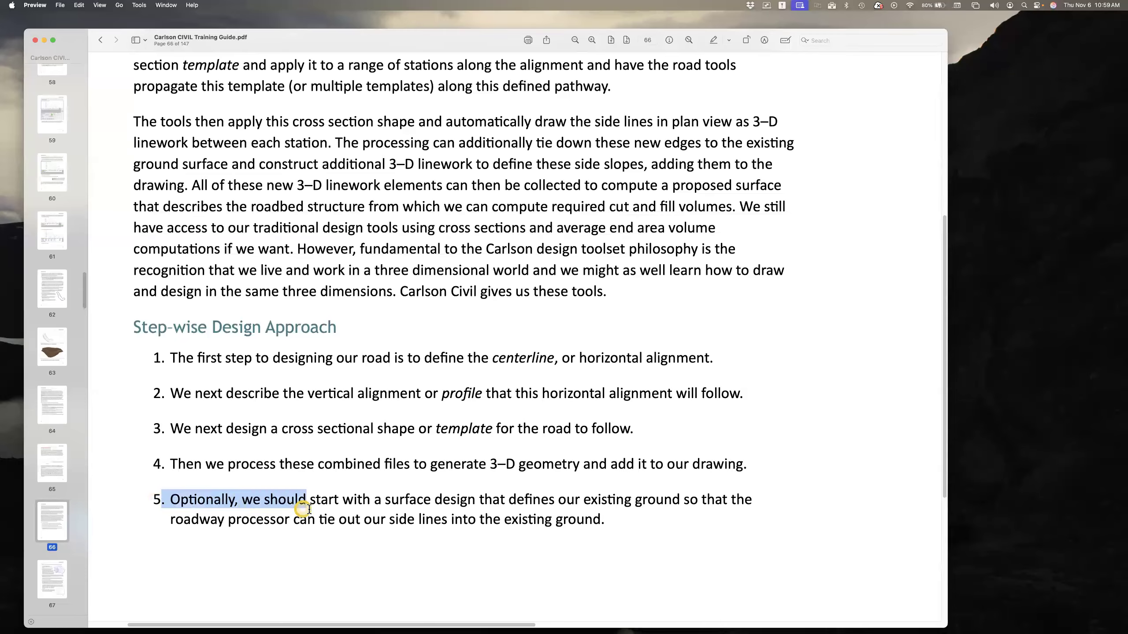
left_click(284, 509)
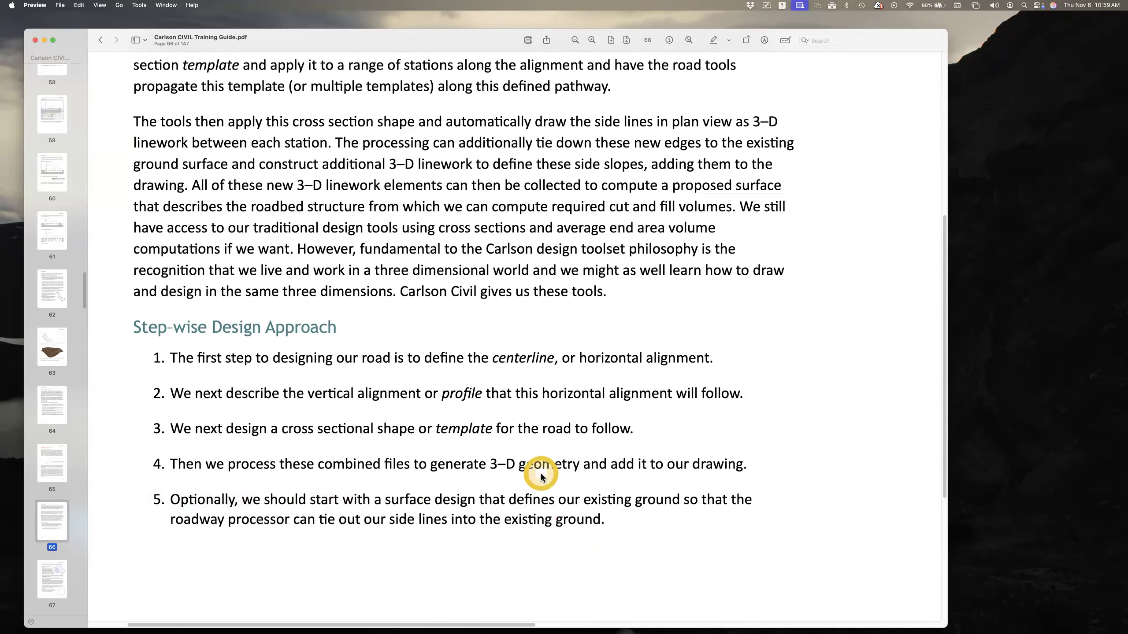
Revisit the Standard Section figure on page 59 of the guide and switch to Carlson Survey with the Class Example 1.dwg drawing.
scroll(541, 477, "down", 5)
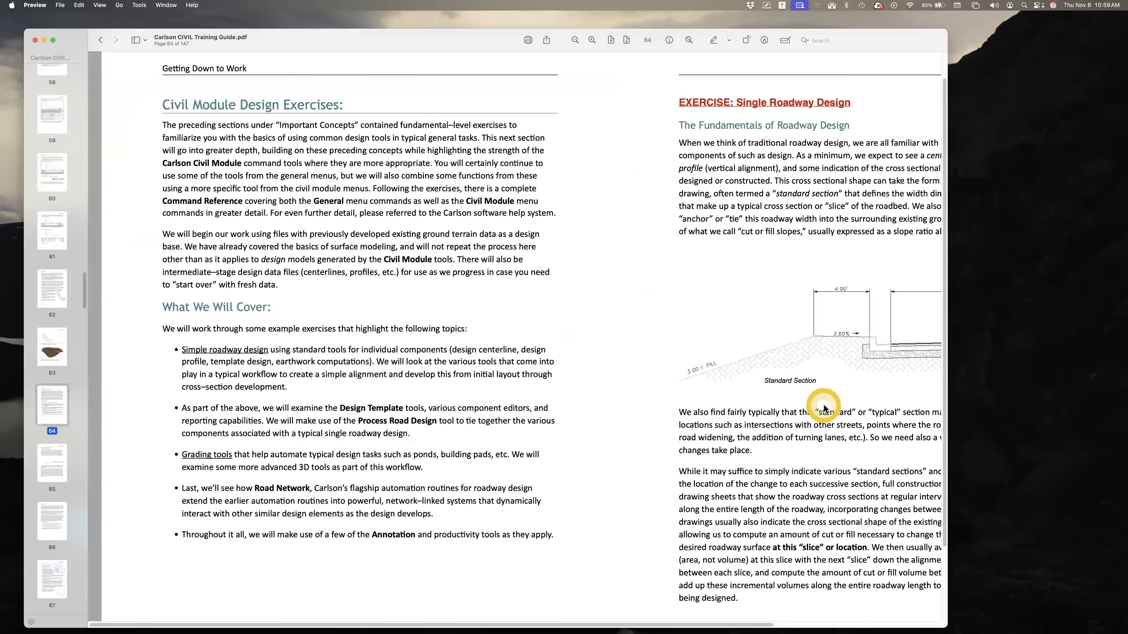
scroll(825, 403, "up", 5)
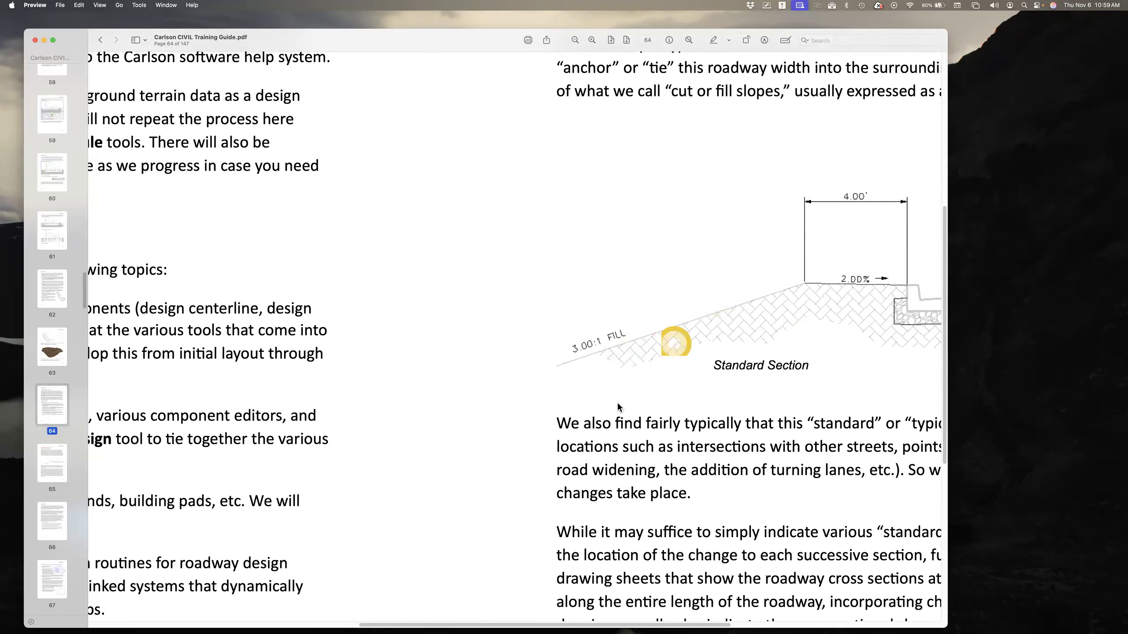
scroll(619, 408, "down", 5, "ctrl")
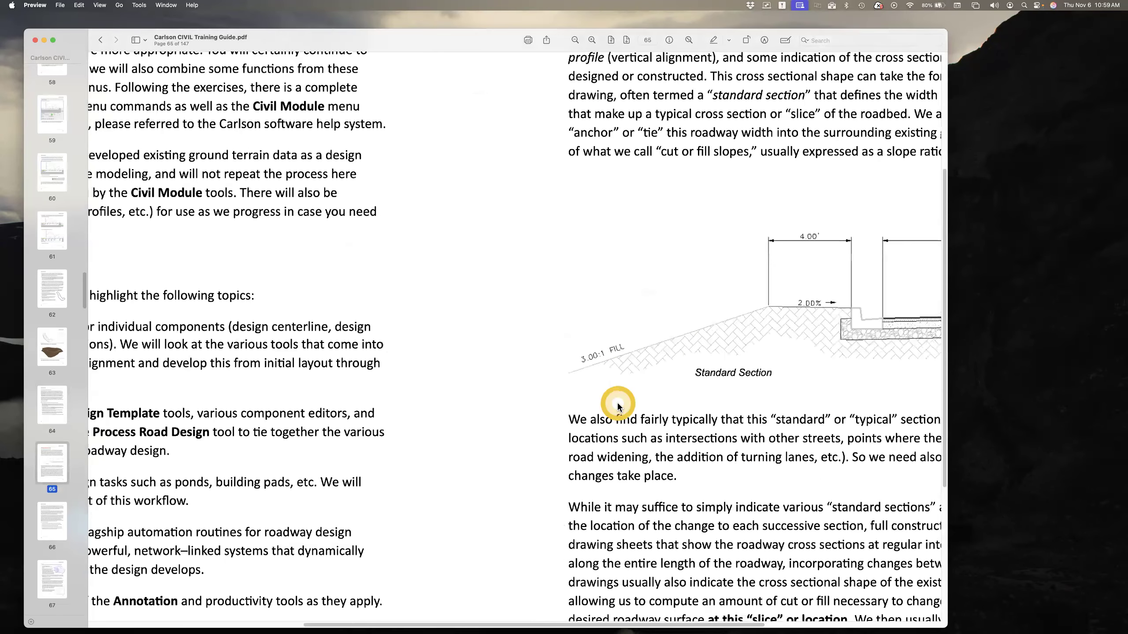
scroll(618, 408, "down", 2, "ctrl")
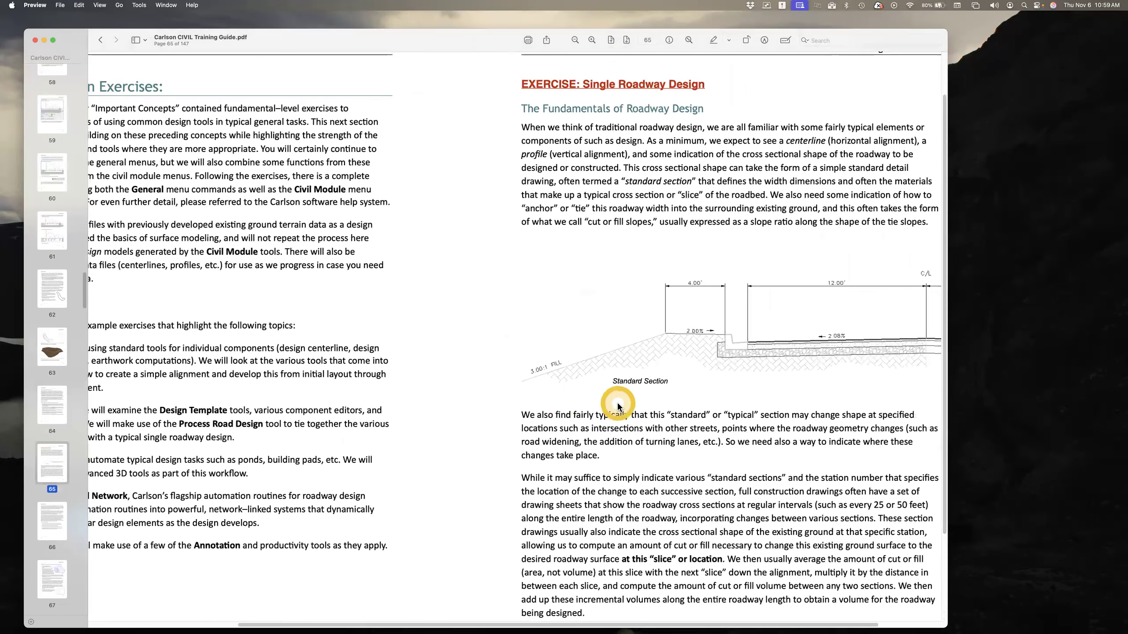
scroll(618, 408, "down", 3, "ctrl")
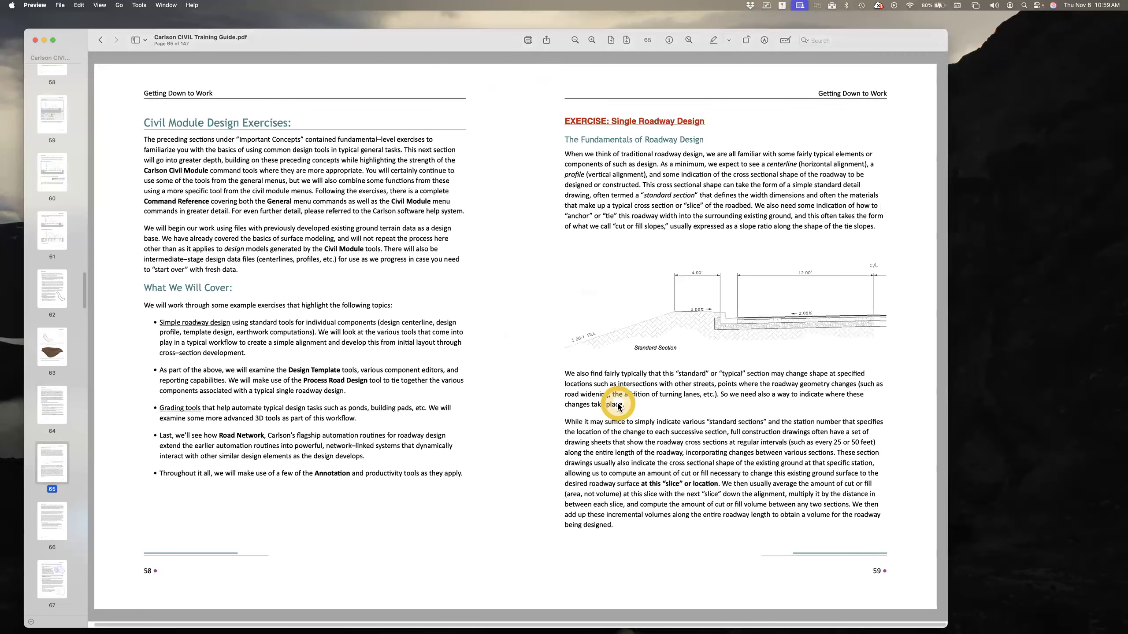
key("ctrl+Right")
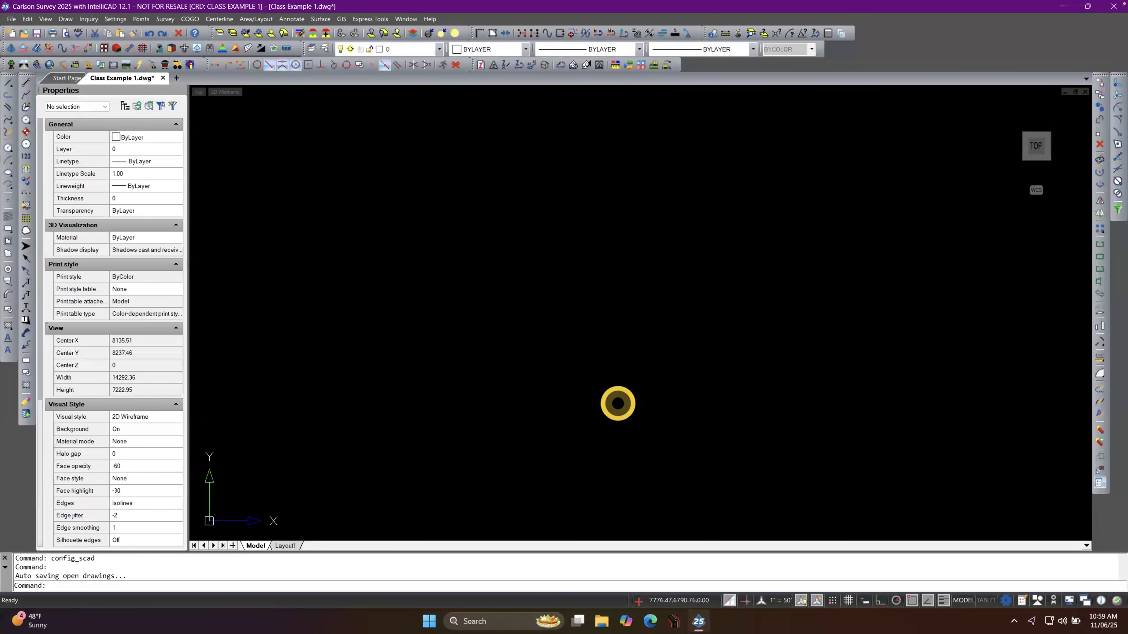
Return to the training guide and read the five roadway design procedures on page 61, starting with opening Roadway Design Base.dwg.
key("ctrl+Left")
scroll(613, 433, "right", 2)
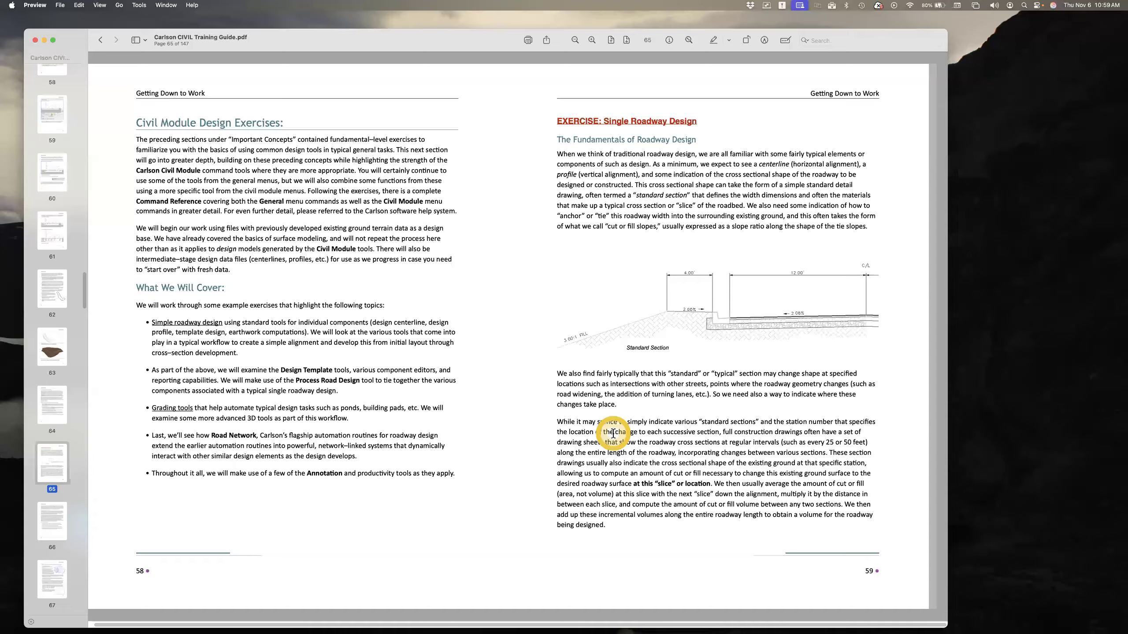
left_click(398, 403)
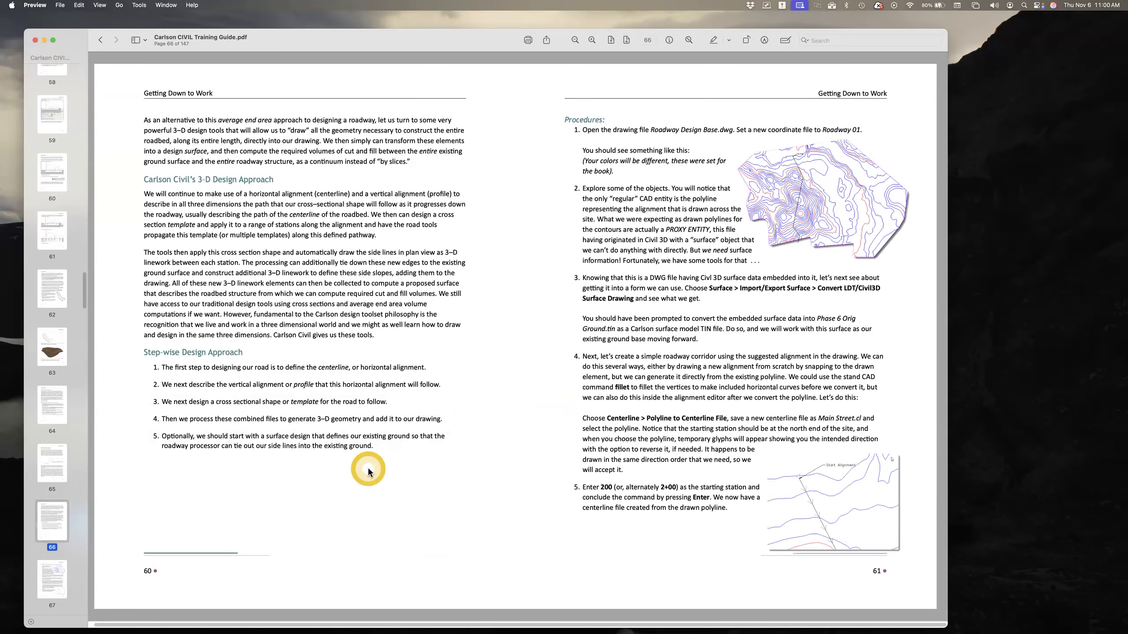
scroll(343, 465, "up", 5)
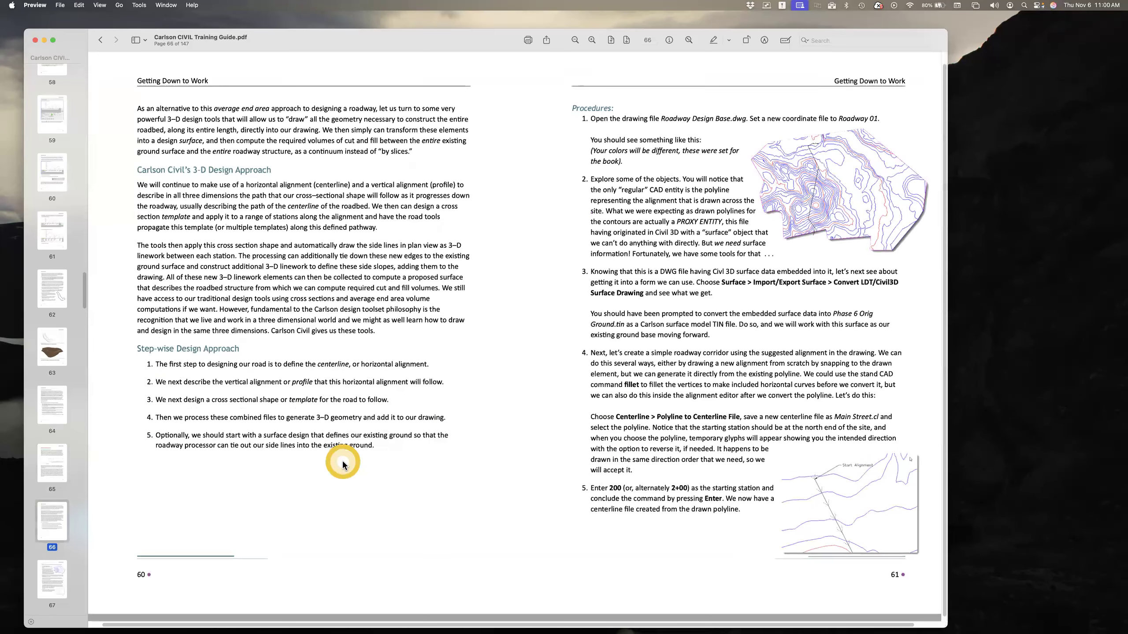
scroll(342, 464, "down", 3)
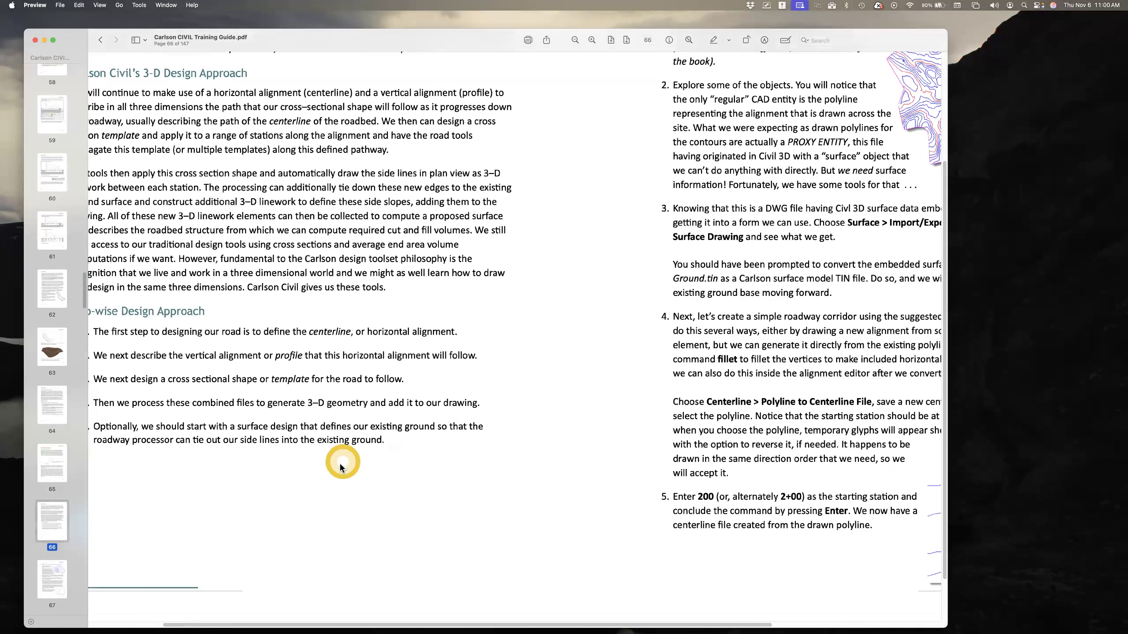
scroll(330, 474, "up", 3)
scroll(330, 472, "right", 5)
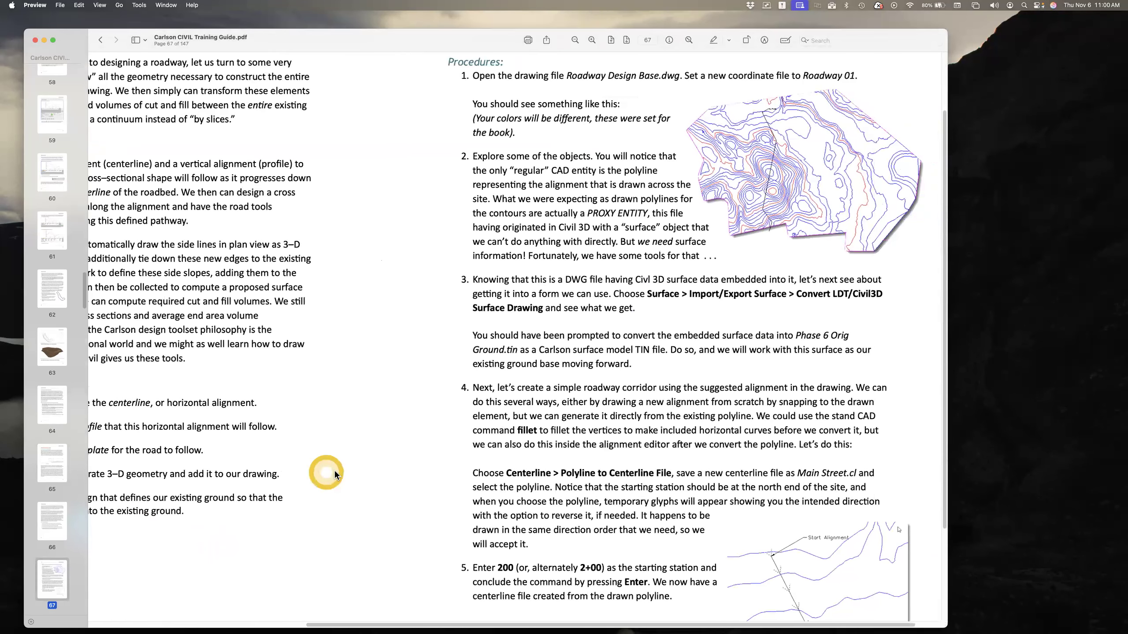
scroll(331, 471, "down", 3)
scroll(334, 475, "down", 1)
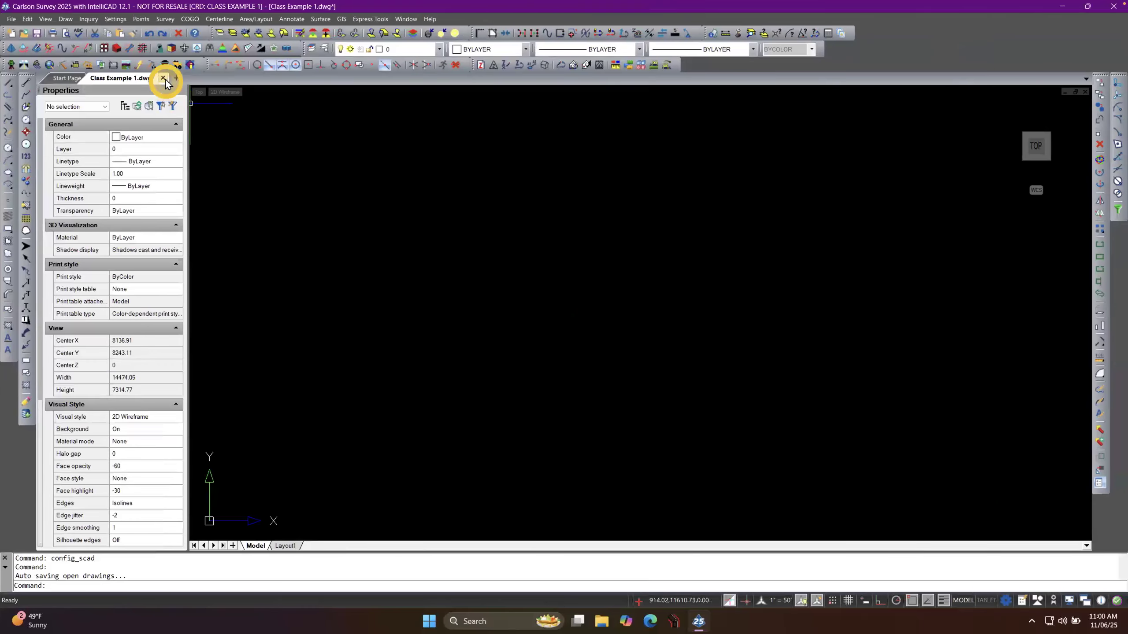
Close Class Example 1.dwg in Carlson Survey and open Roadway Design Base.dwg from the Data Sets for CIVIL Class folder.
left_click(163, 79)
left_click(563, 330)
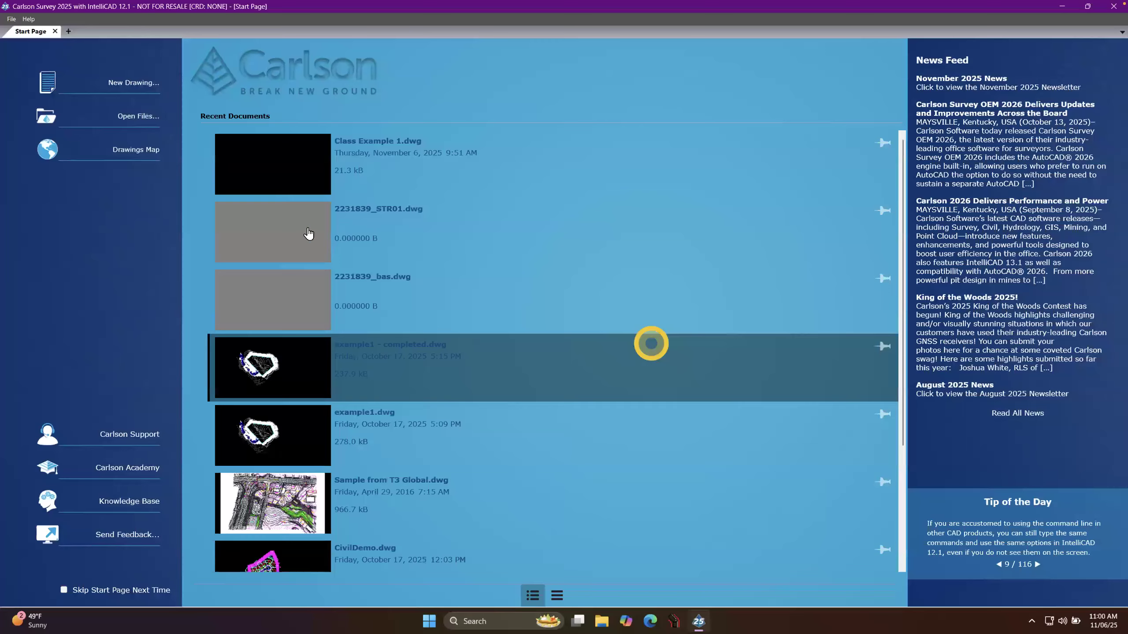
left_click(138, 113)
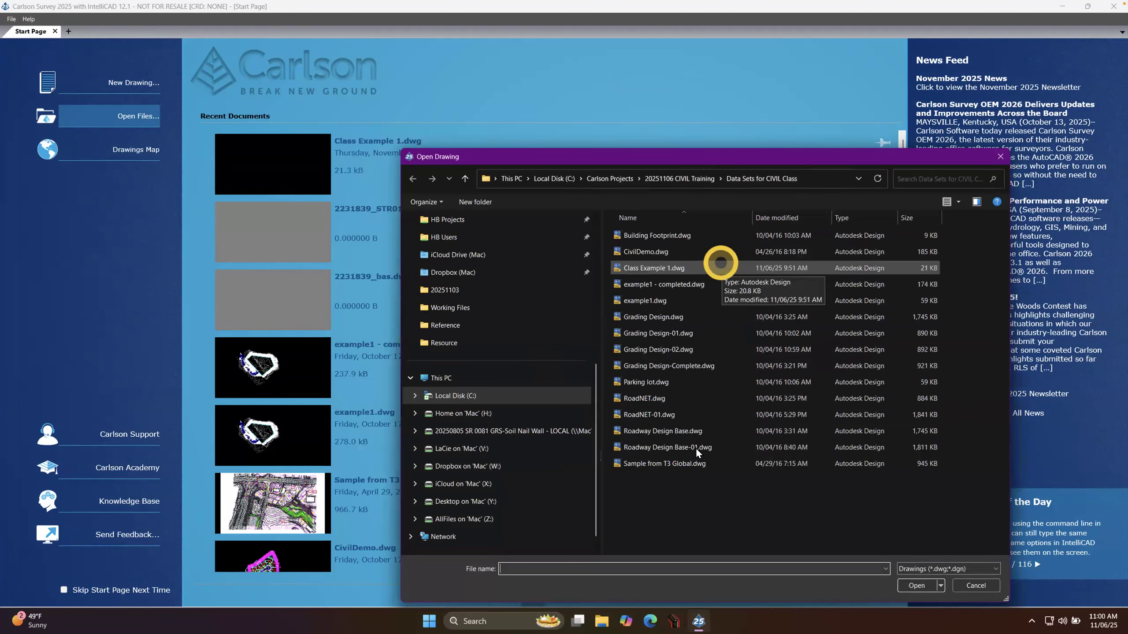
left_click(666, 438)
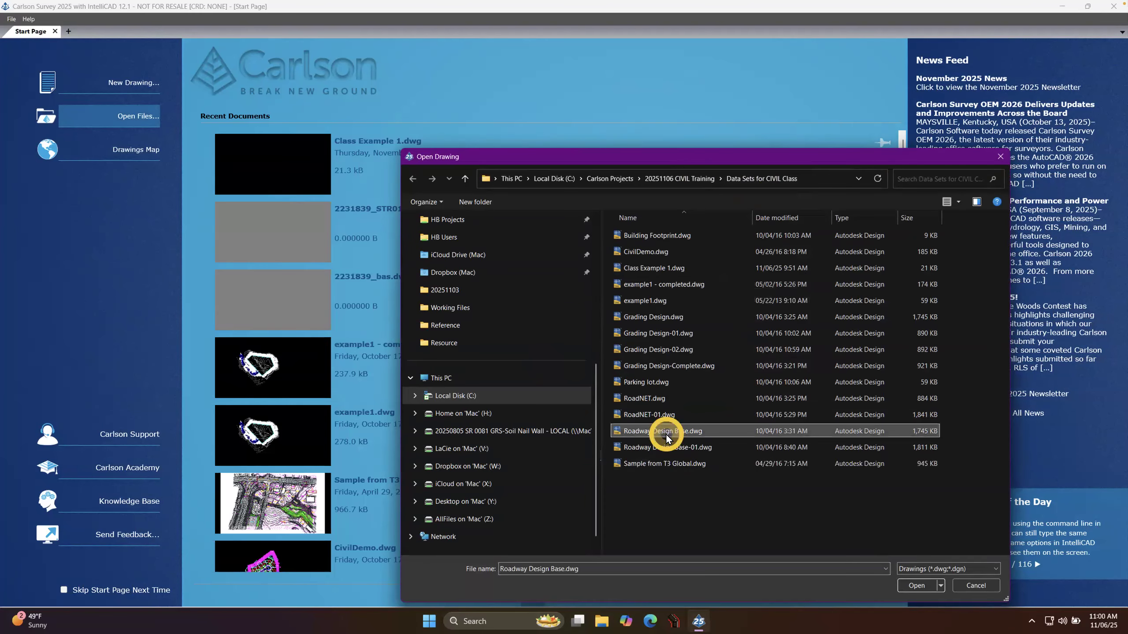
double_click(620, 433)
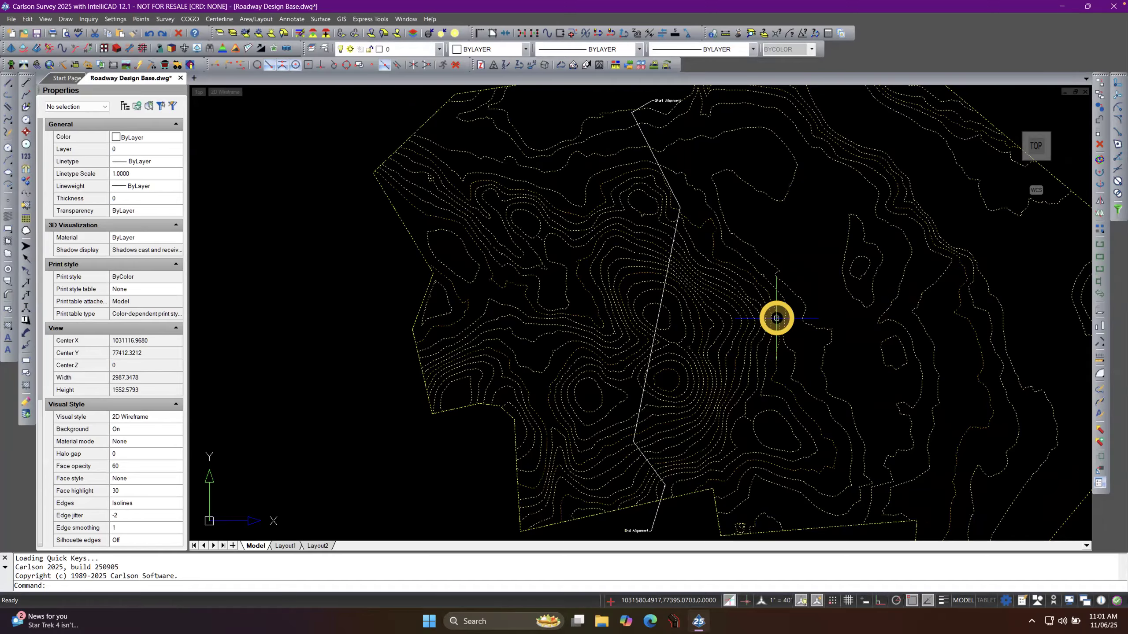
Examine the contours across the site, including the tick marks on the closed contour near the western boundary.
scroll(265, 353, "down", 1)
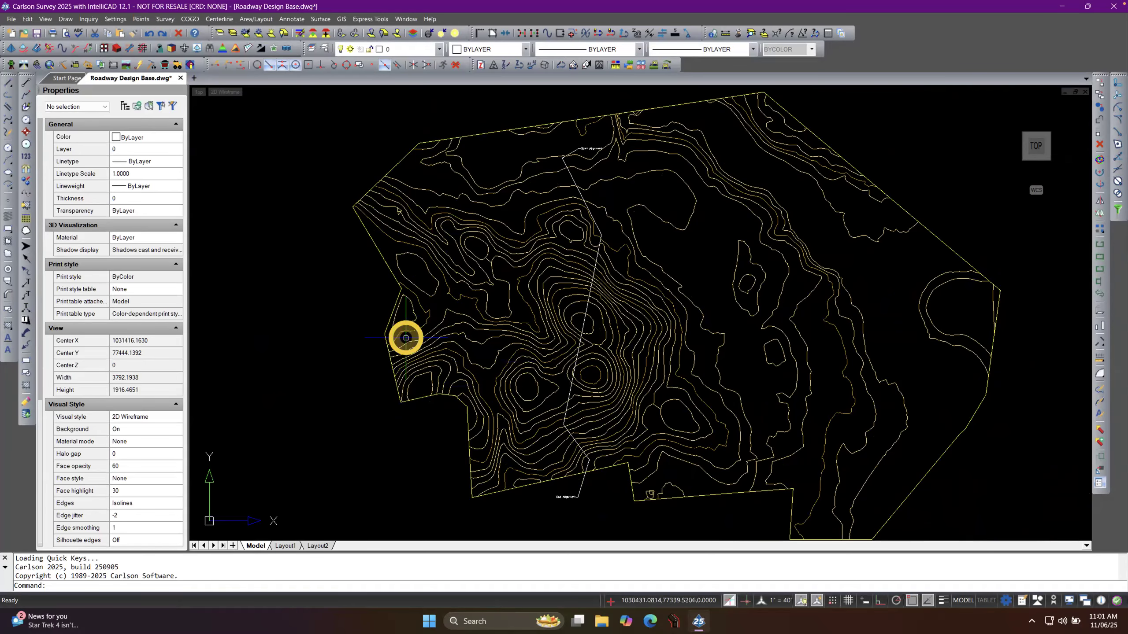
scroll(375, 307, "up", 1)
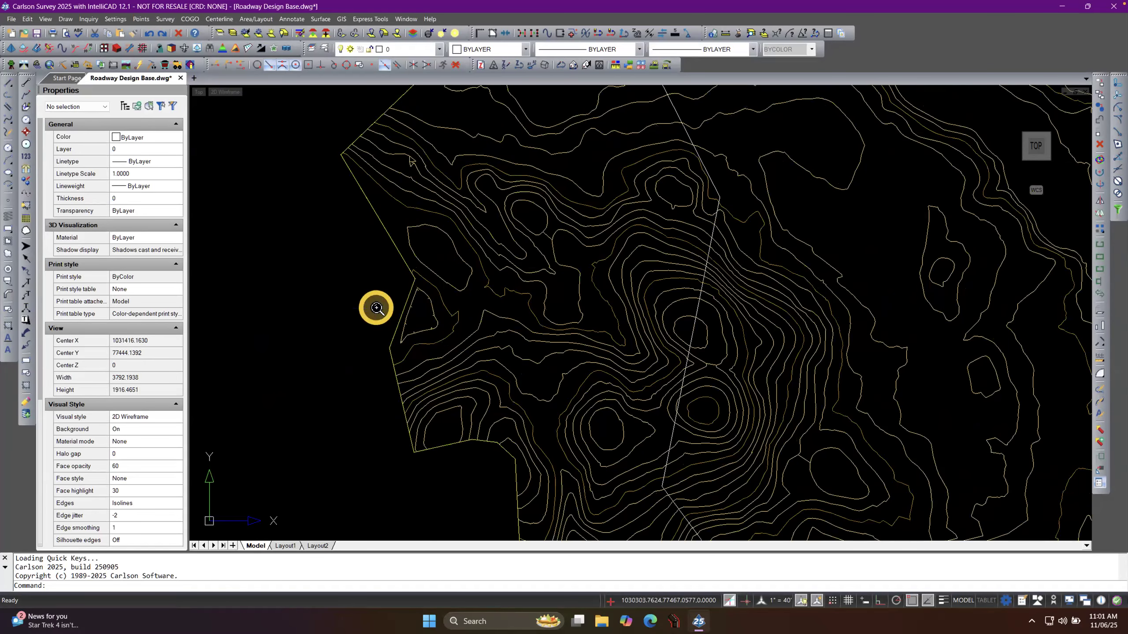
scroll(458, 315, "up", 5)
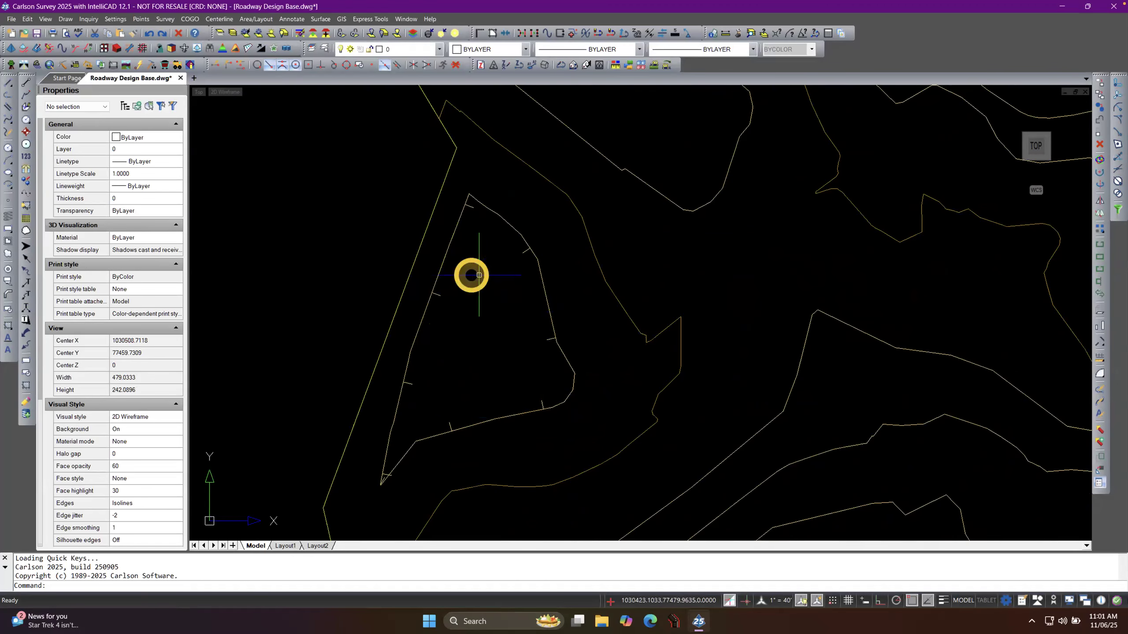
scroll(500, 295, "down", 3)
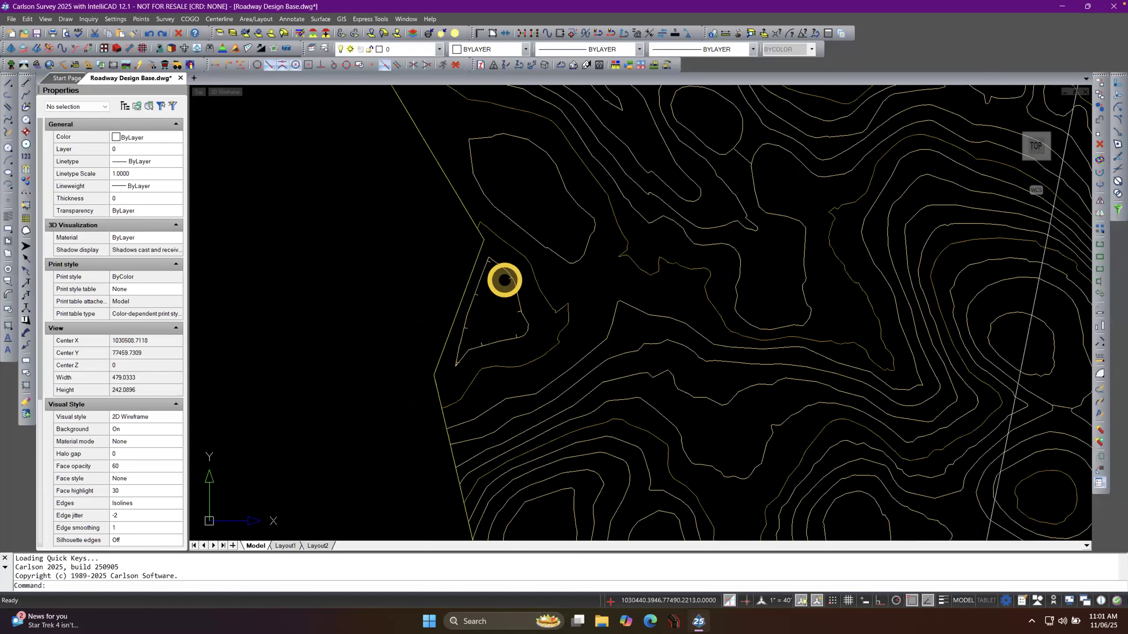
scroll(495, 285, "down", 3)
scroll(491, 291, "up", 1)
scroll(337, 282, "down", 1)
scroll(351, 284, "down", 1)
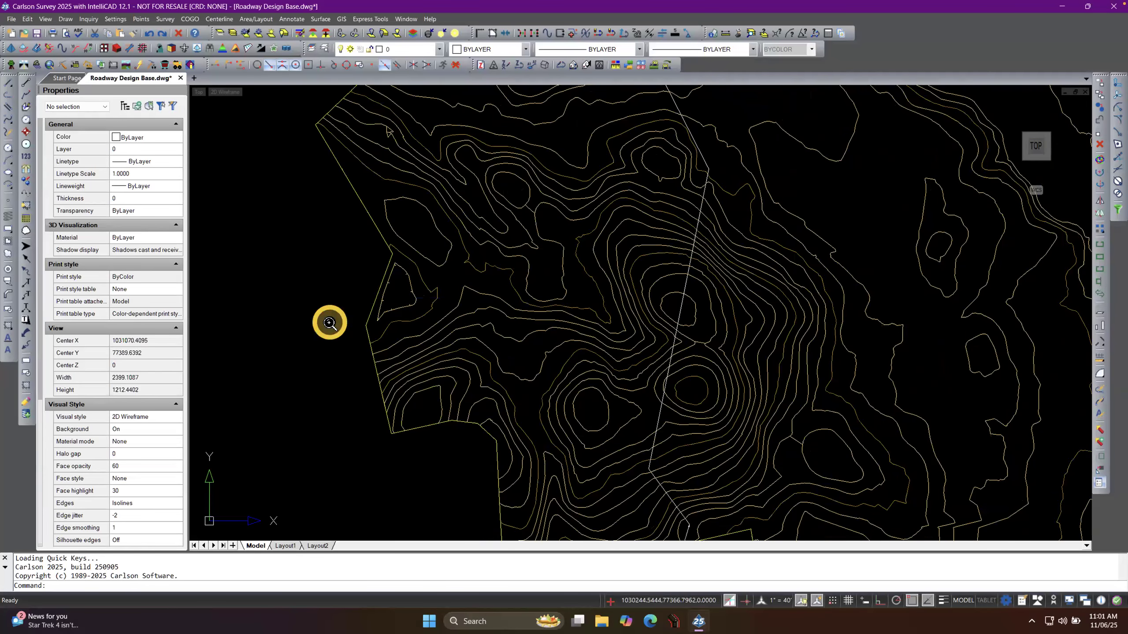
scroll(329, 323, "down", 1)
scroll(329, 323, "down", 2)
Inspect the drawn road alignment from its Start Alignment label at the north to its End Alignment label at the south.
scroll(549, 131, "up", 1)
scroll(552, 128, "up", 1)
scroll(552, 127, "up", 4)
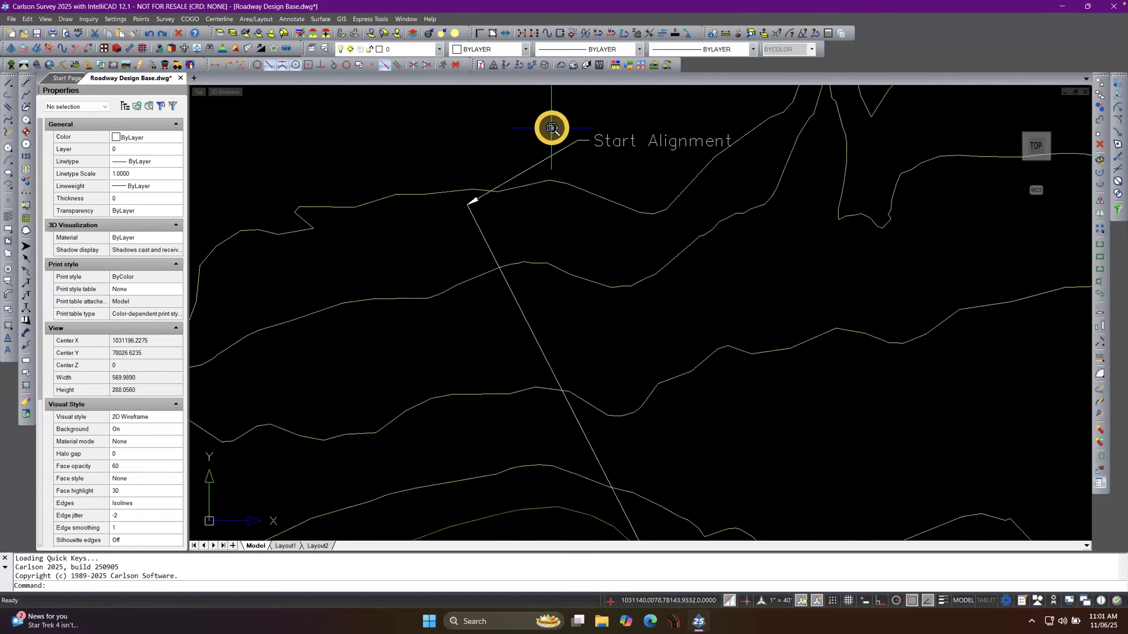
scroll(552, 127, "down", 1)
scroll(515, 132, "down", 1)
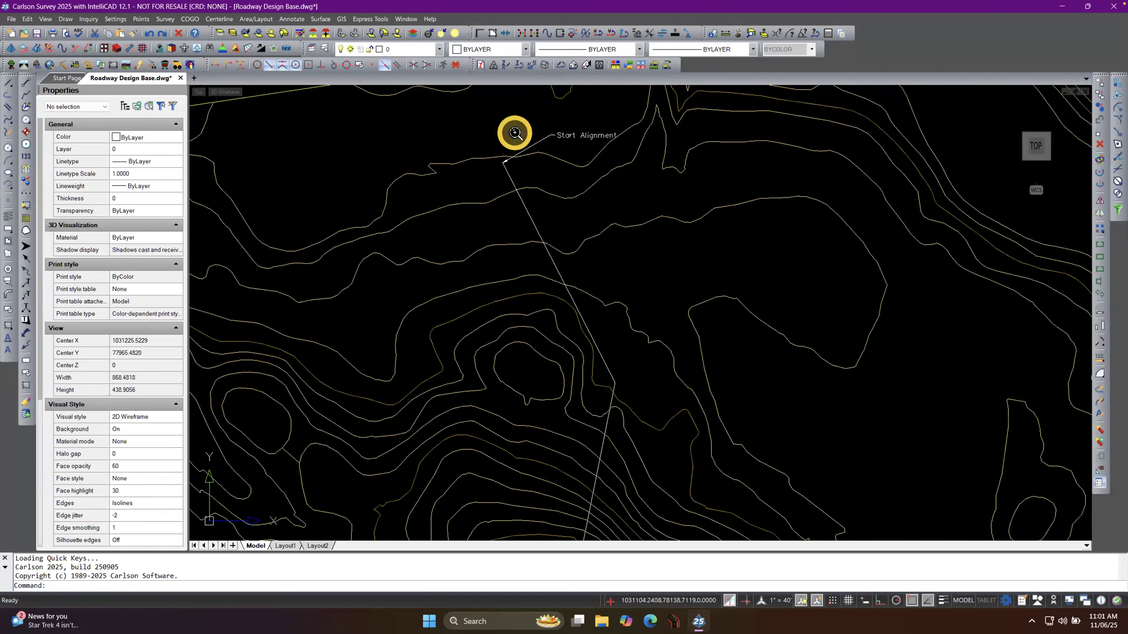
scroll(515, 132, "down", 4)
scroll(514, 131, "down", 4)
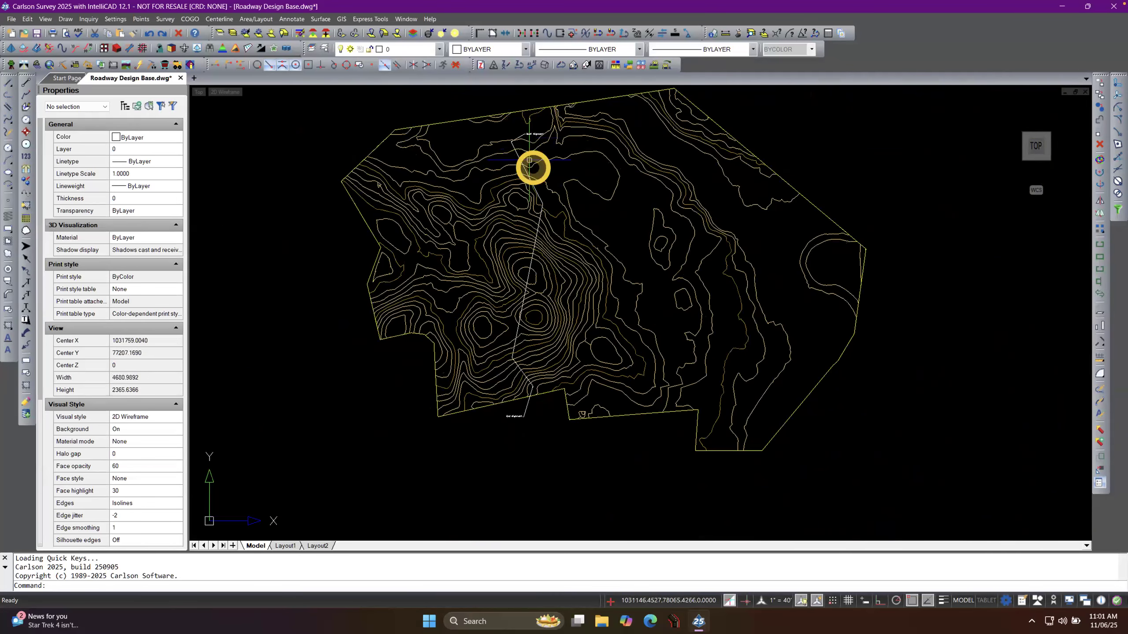
scroll(506, 371, "up", 2)
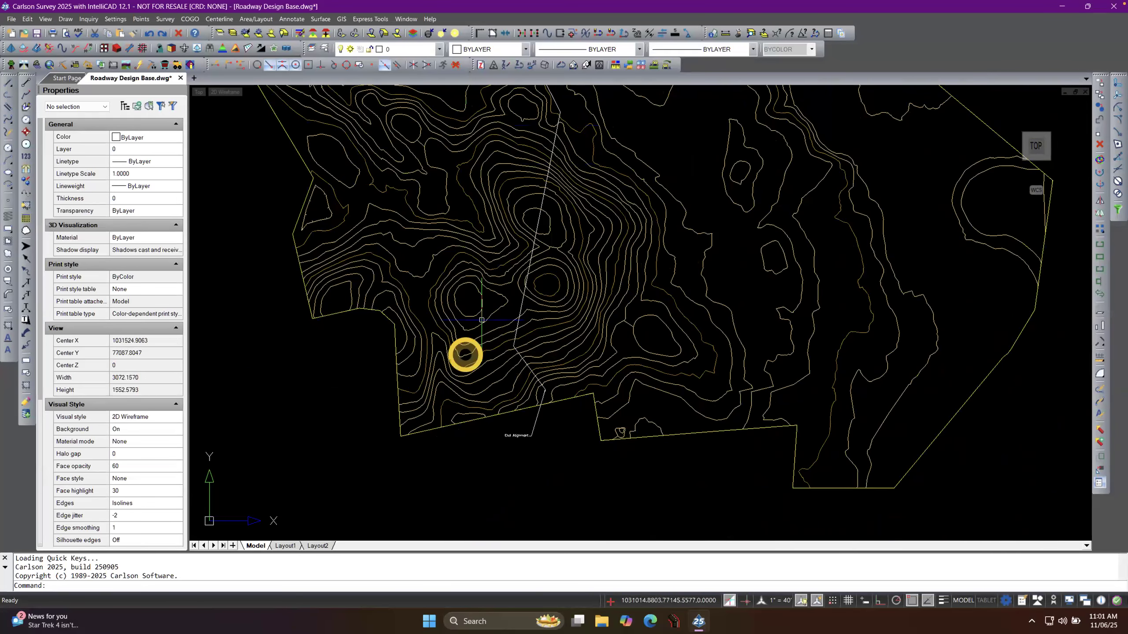
scroll(562, 411, "up", 6)
scroll(594, 499, "down", 4)
scroll(572, 292, "down", 4)
scroll(581, 272, "up", 1)
scroll(662, 278, "up", 2)
middle_click_drag(661, 279, 688, 221)
scroll(685, 223, "down", 1)
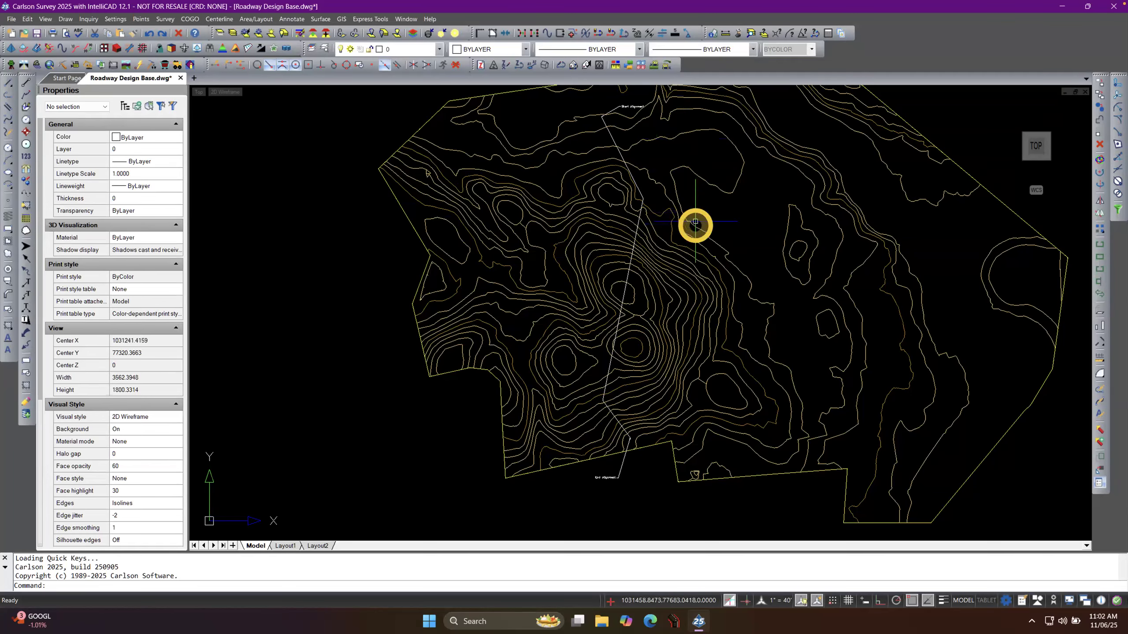
Select the contour object to check its object type and layer in its properties, and clear the selection.
left_click(698, 226)
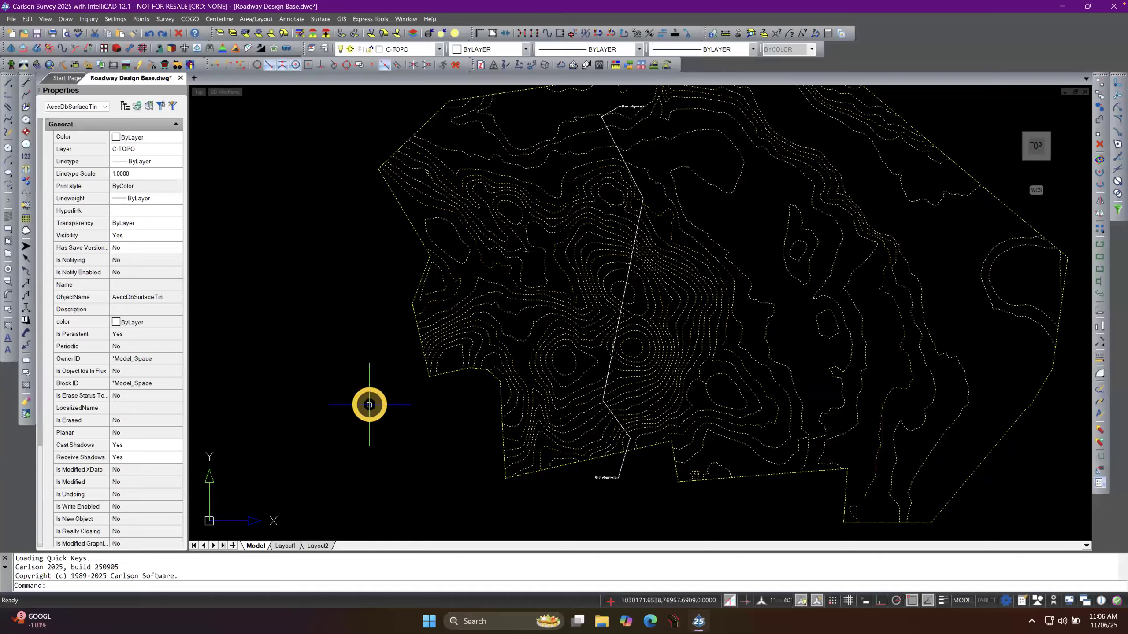
key("Escape")
key("Escape")
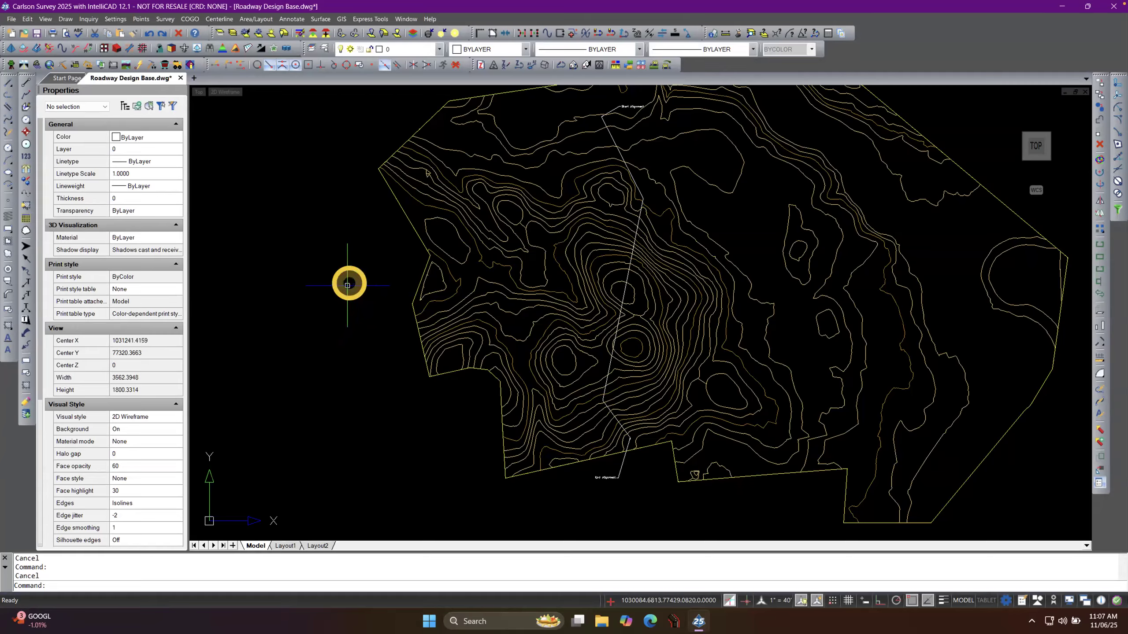
View the surface from the southwest in 3D, orbit it and examine the triangulation near its southern edge.
middle_click_drag(357, 277, 327, 297)
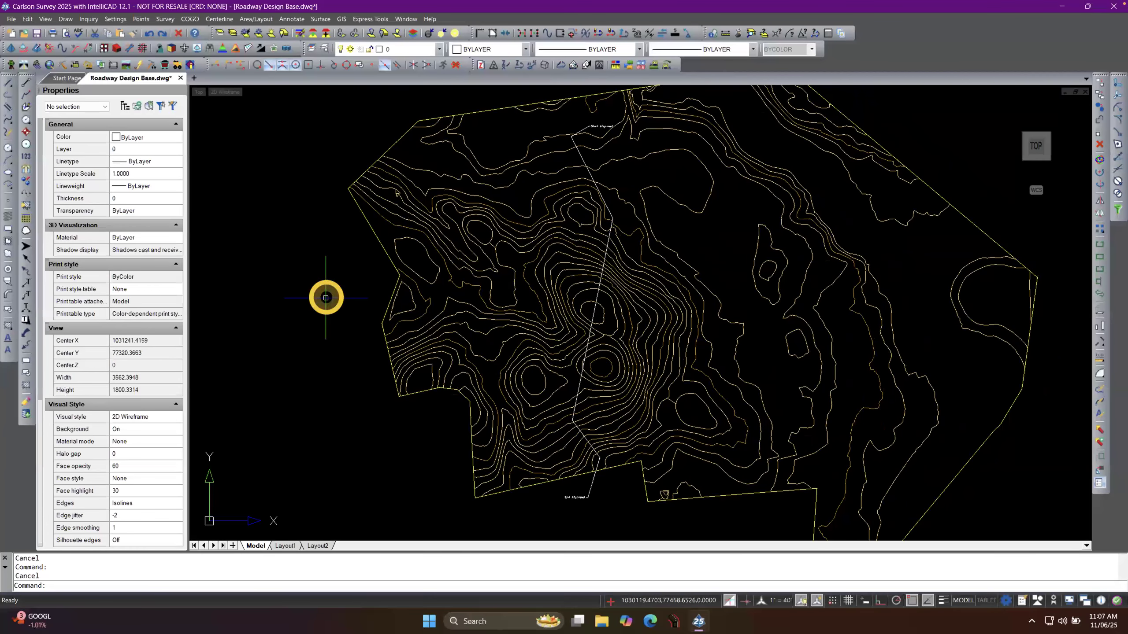
mouse_move(1018, 143)
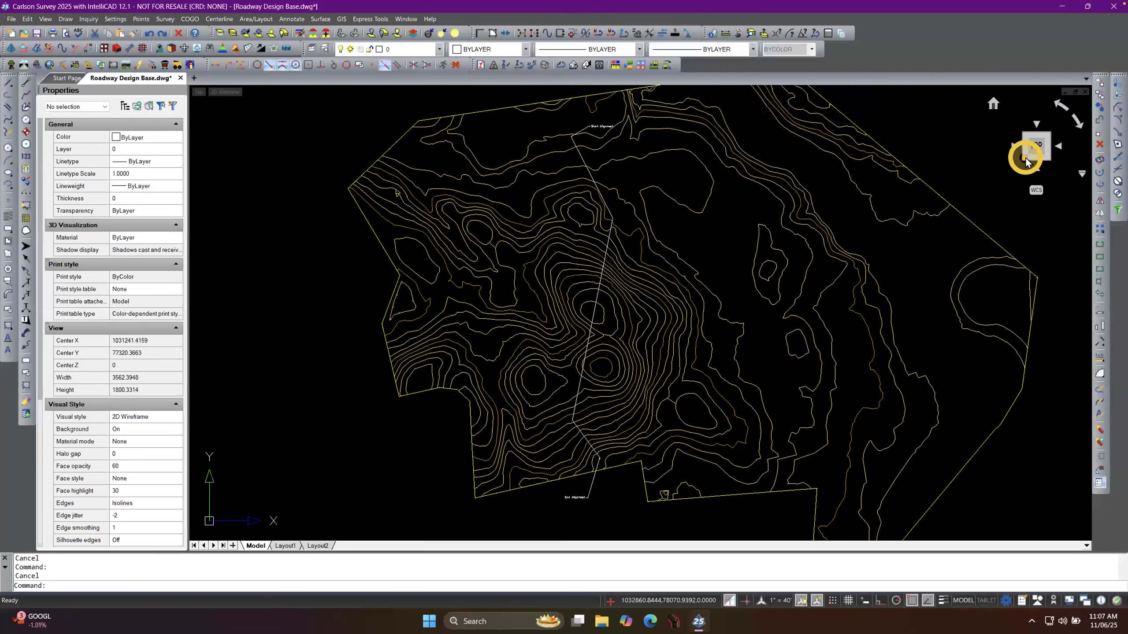
left_click(1025, 160)
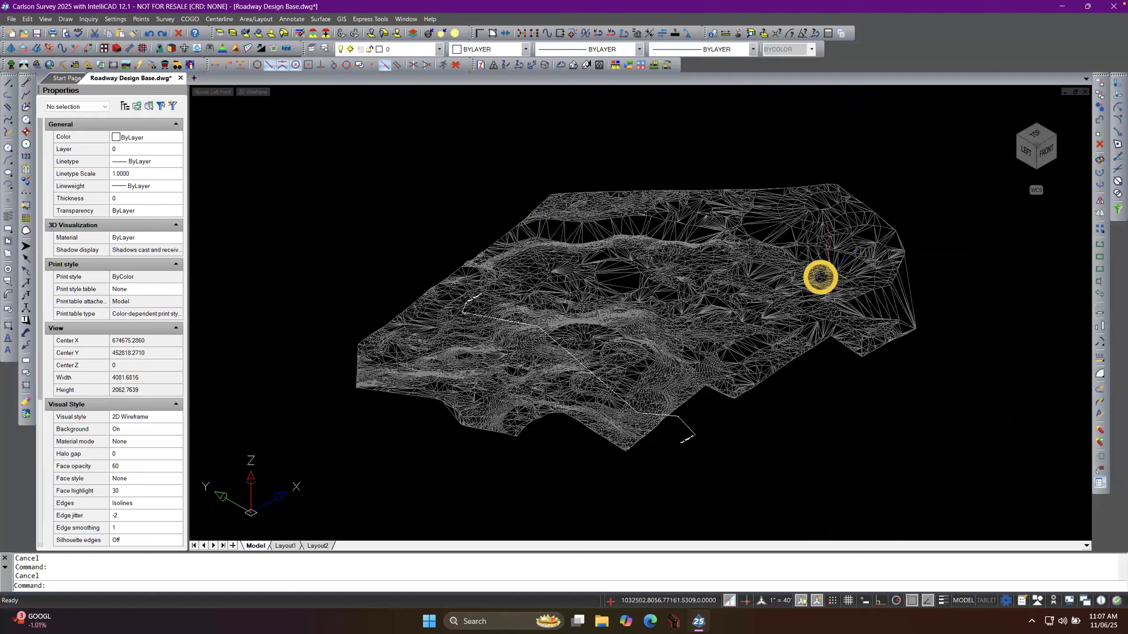
scroll(750, 288, "up", 1)
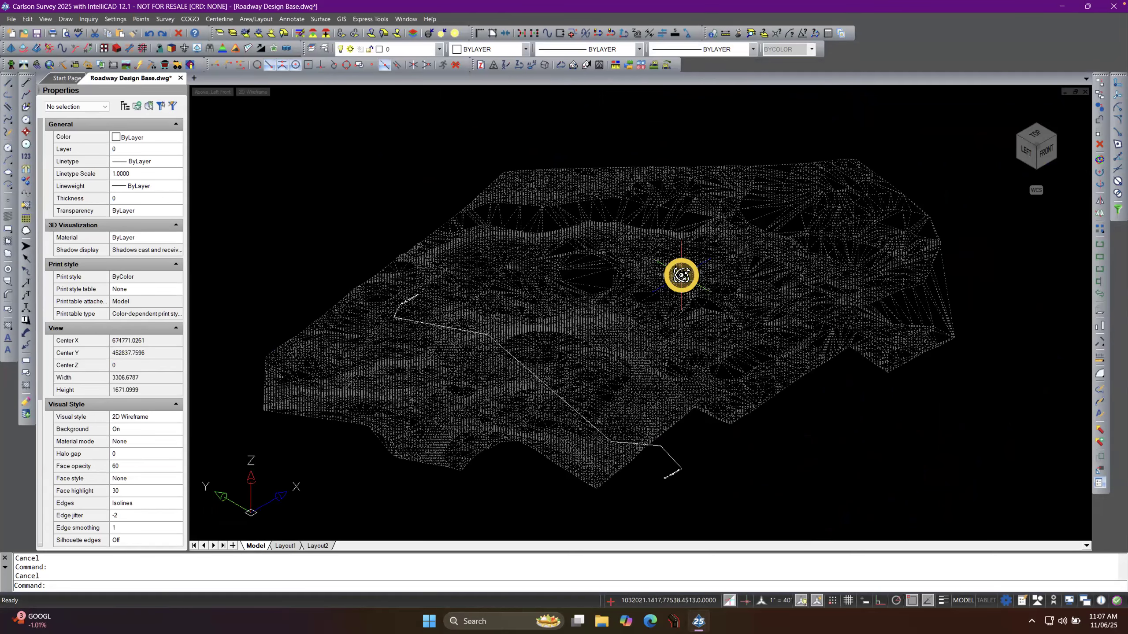
middle_click_drag(669, 289, 625, 273, "shift")
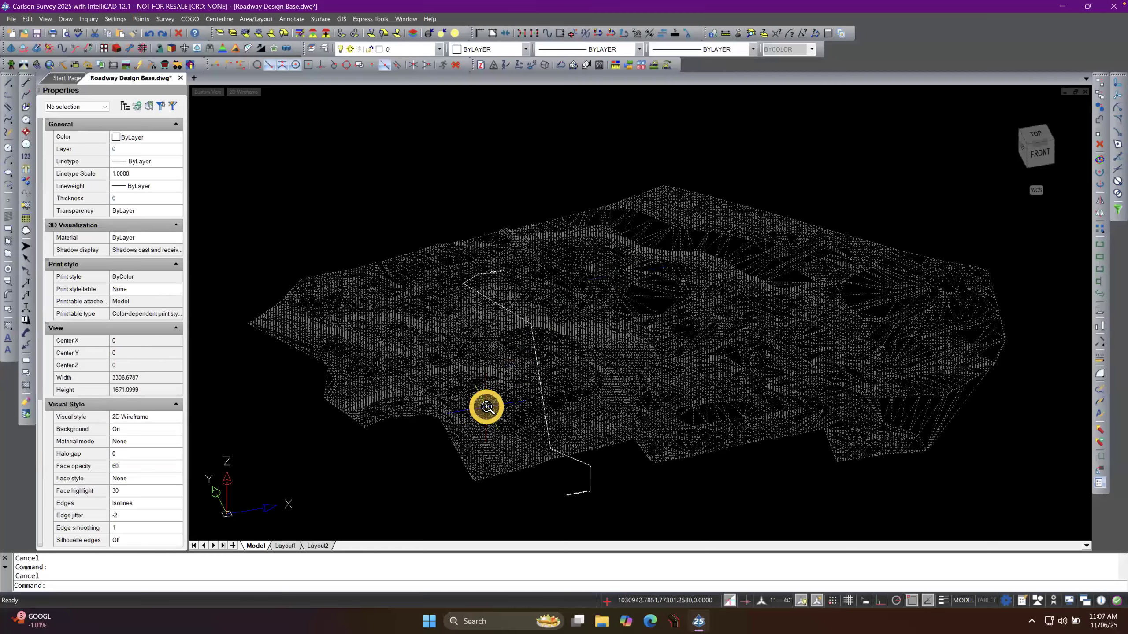
scroll(487, 407, "up", 2)
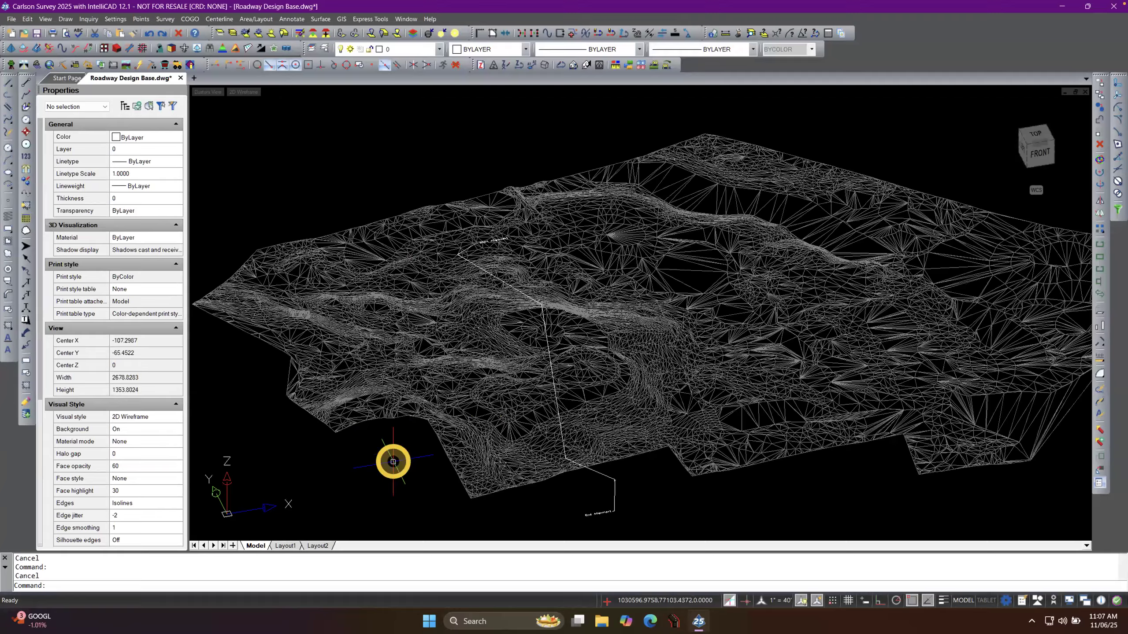
scroll(429, 449, "up", 4)
scroll(429, 449, "up", 1)
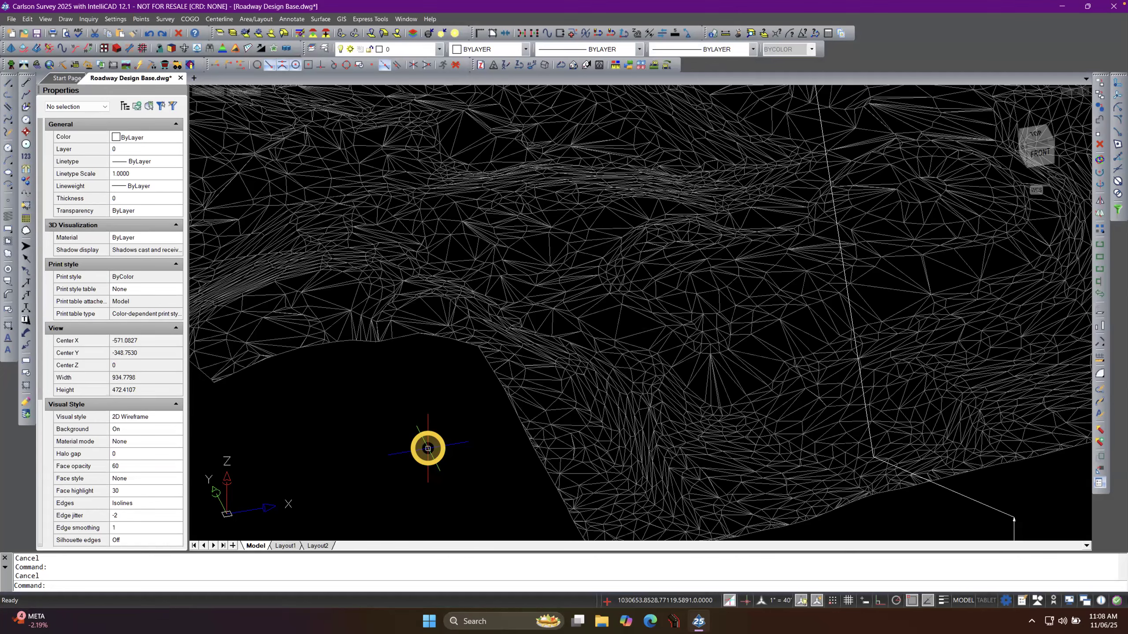
Compare the surface's contour display in plan with its triangulated display in a tilted view, ending in the Top view.
left_click(1033, 139)
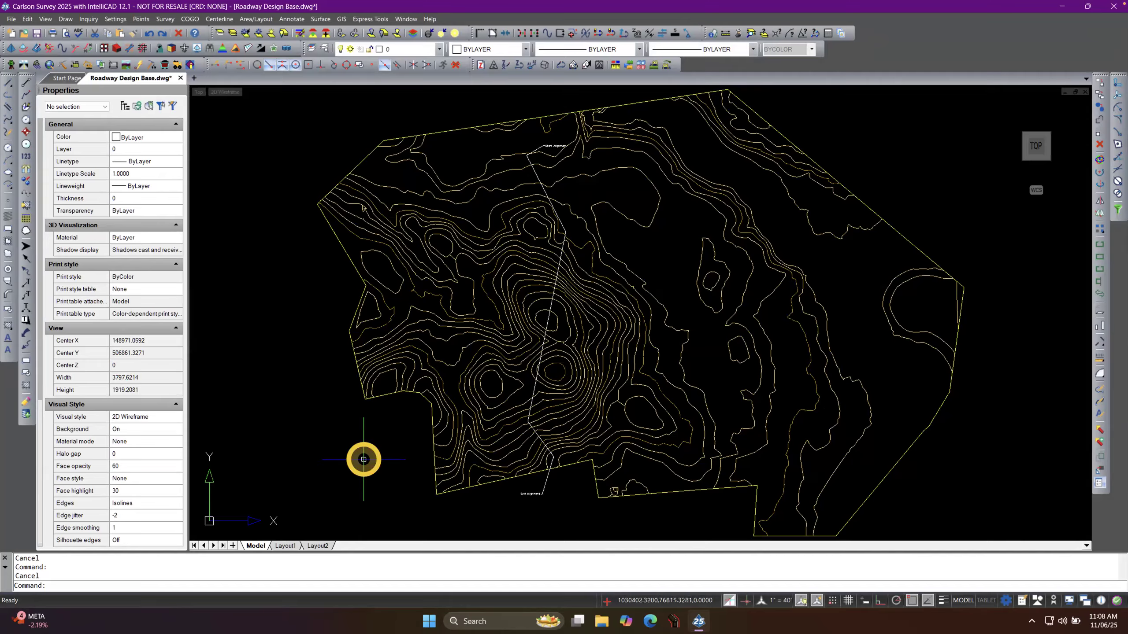
middle_click_drag(363, 460, 368, 372, "shift")
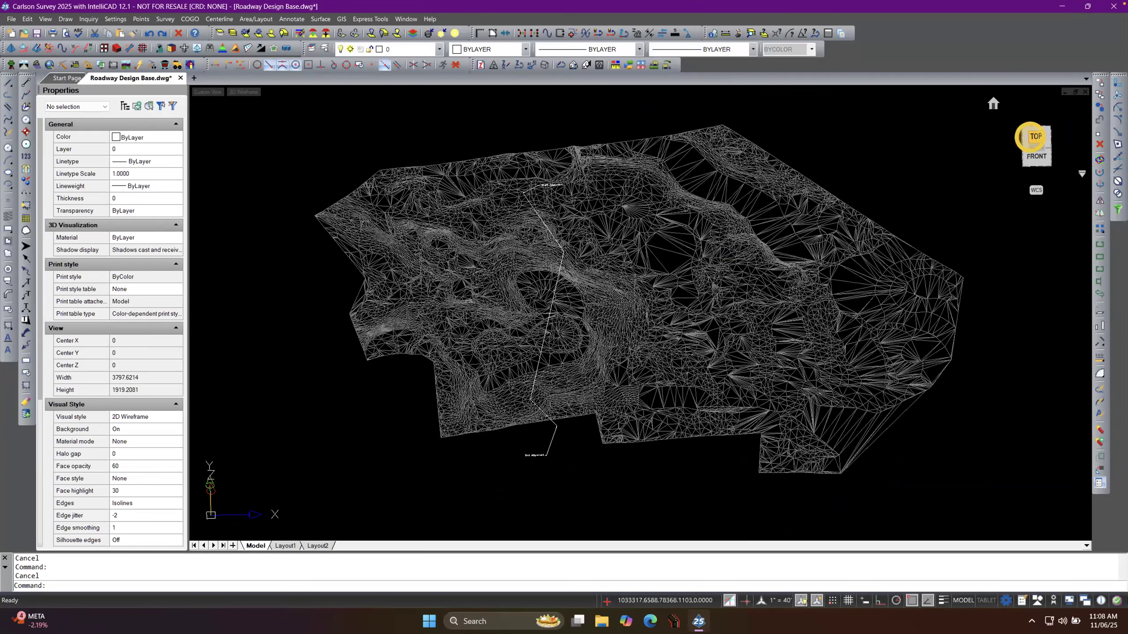
left_click(1031, 137)
Tilt the surface into 3D again and examine the triangle mesh east of the alignment around the middle of the site.
middle_click_drag(496, 403, 520, 325, "shift")
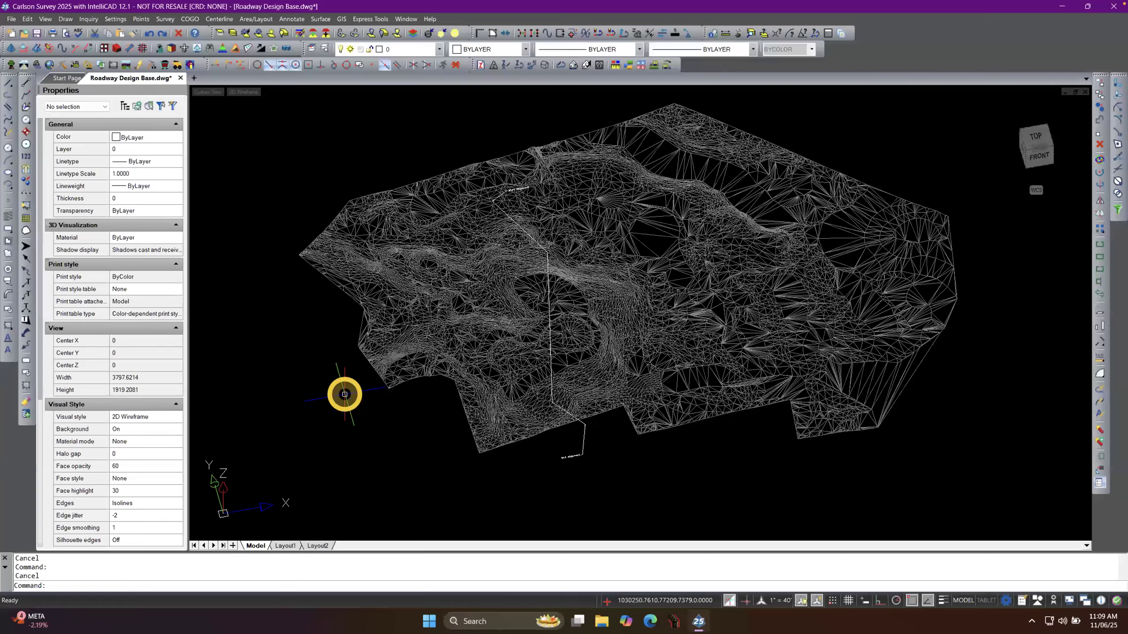
scroll(466, 436, "up", 2)
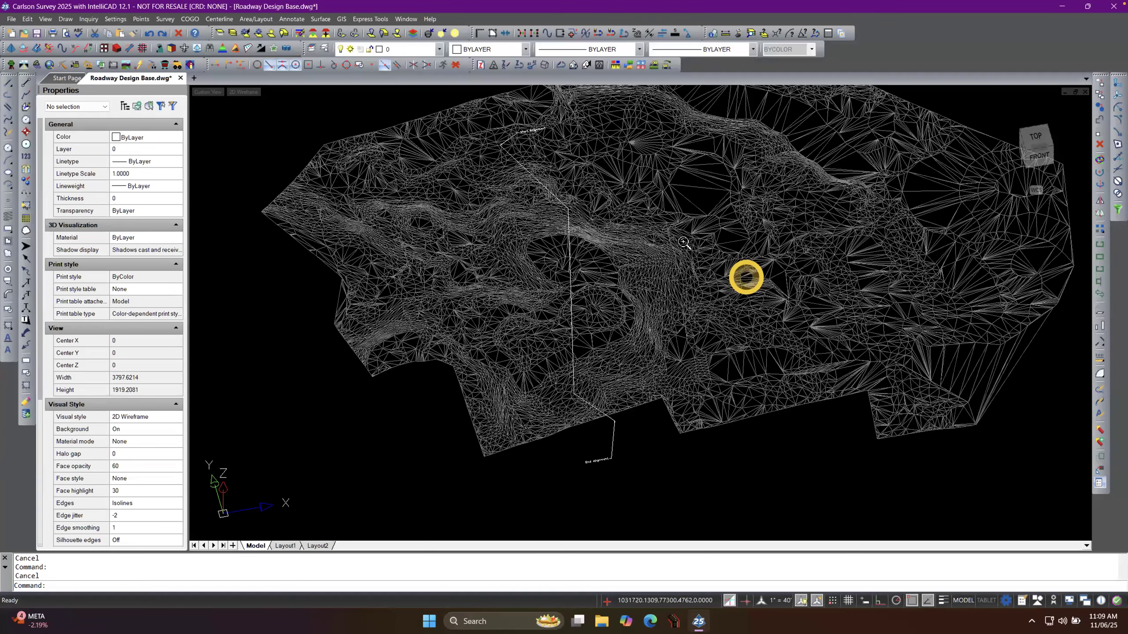
scroll(538, 425, "up", 6)
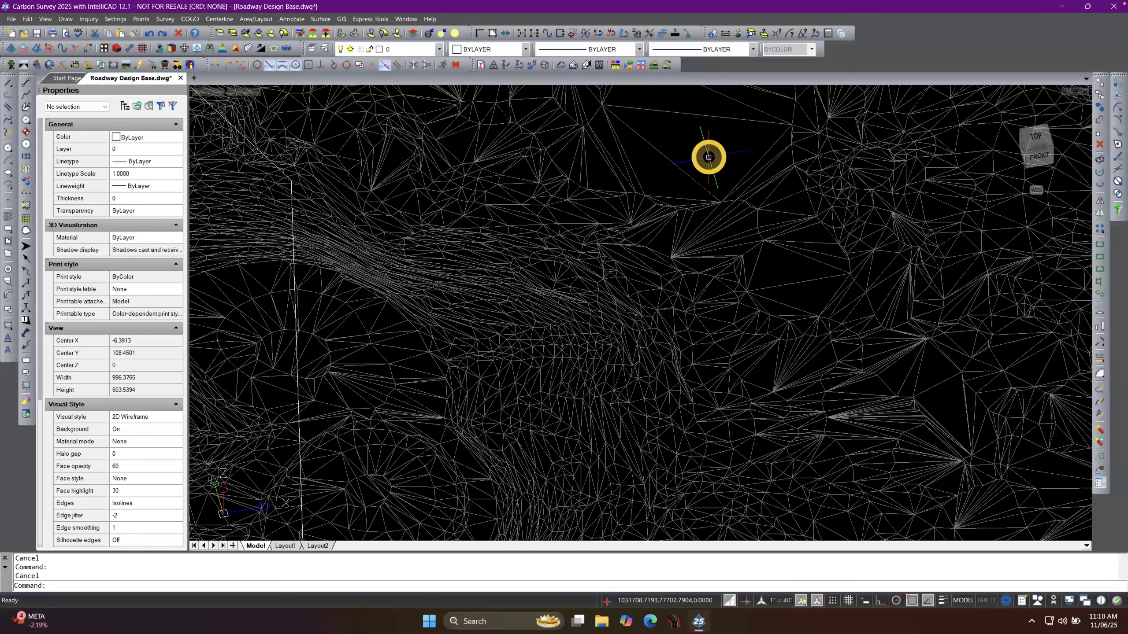
scroll(699, 283, "up", 2)
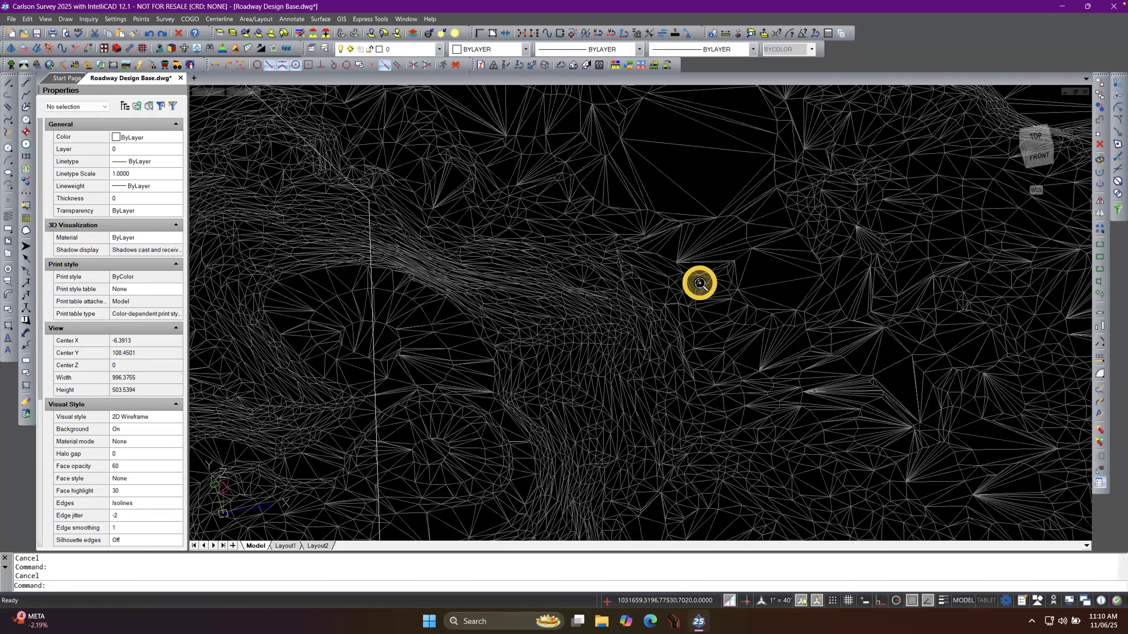
scroll(699, 283, "down", 3)
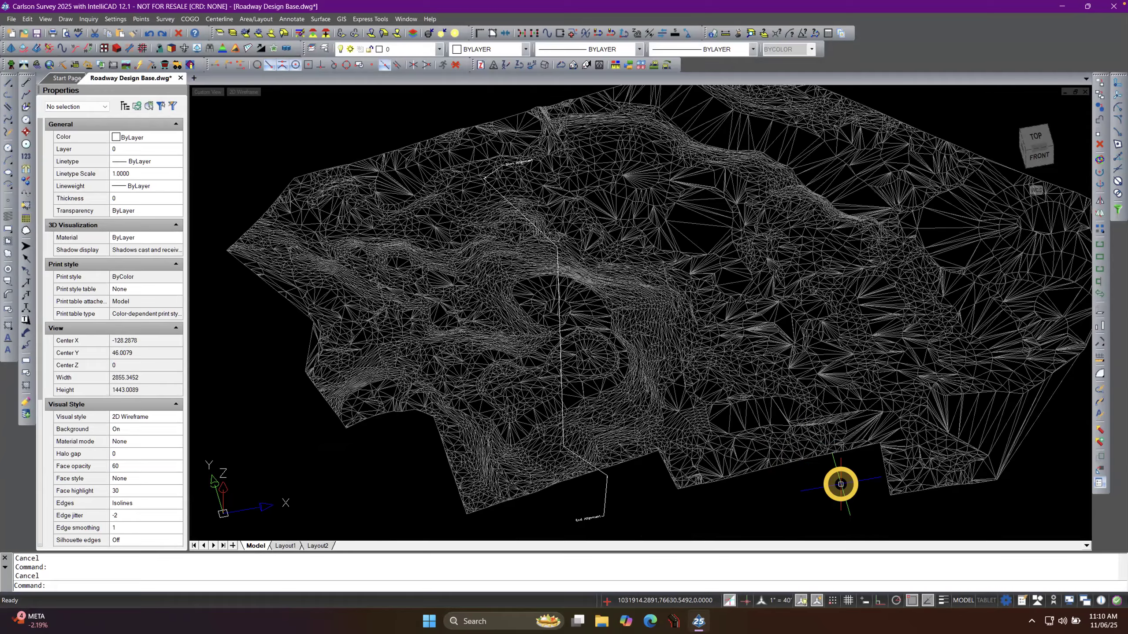
left_click(246, 94)
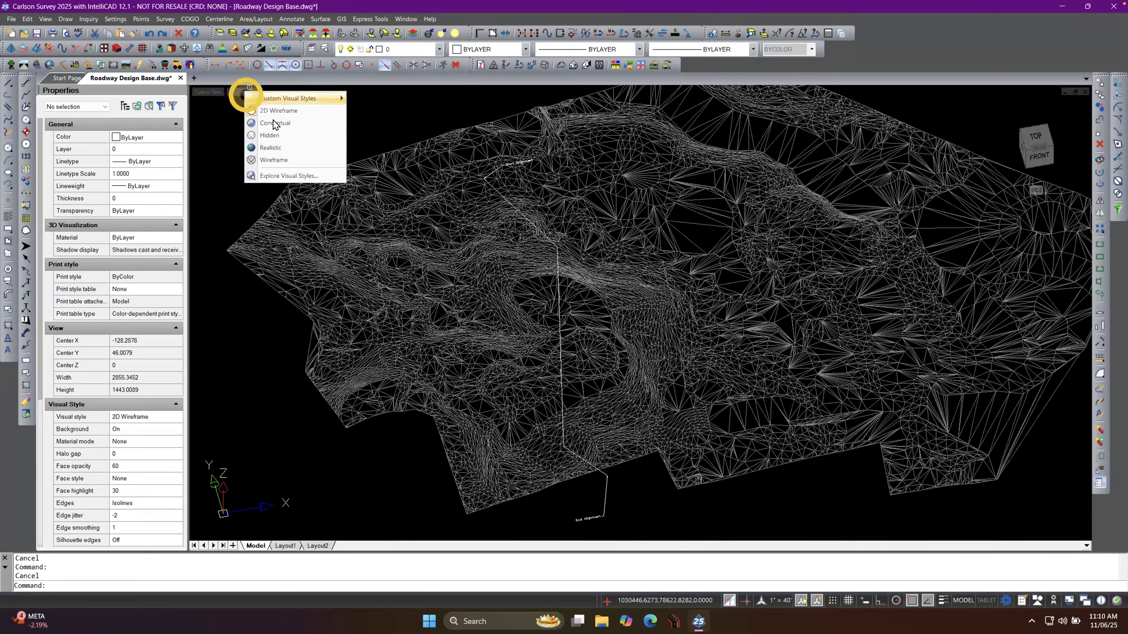
left_click(214, 132)
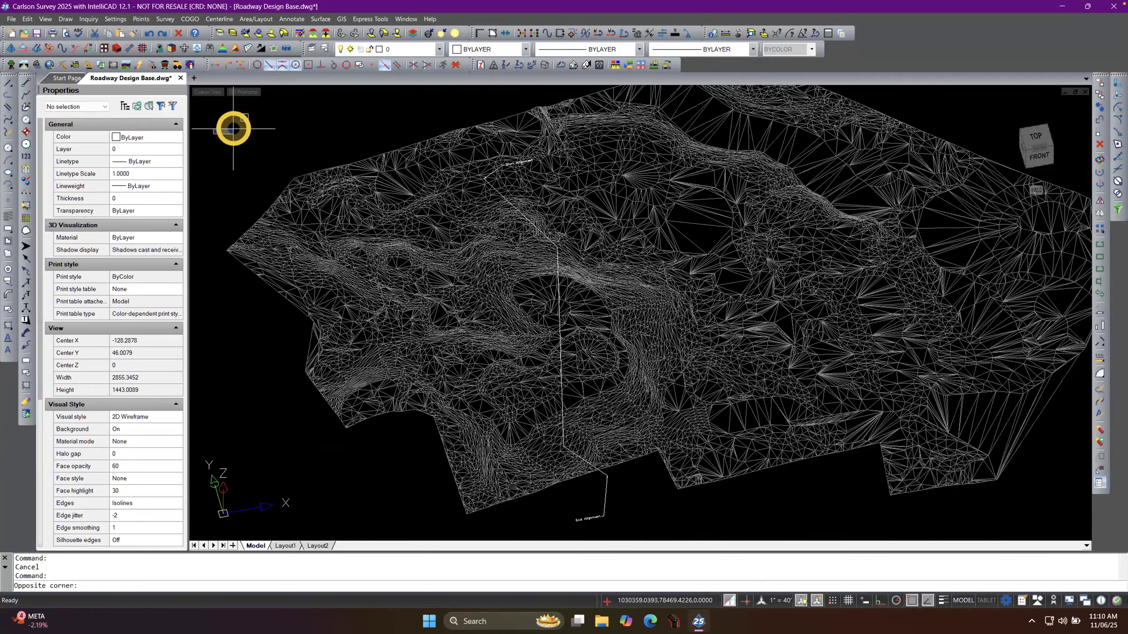
left_click(245, 93)
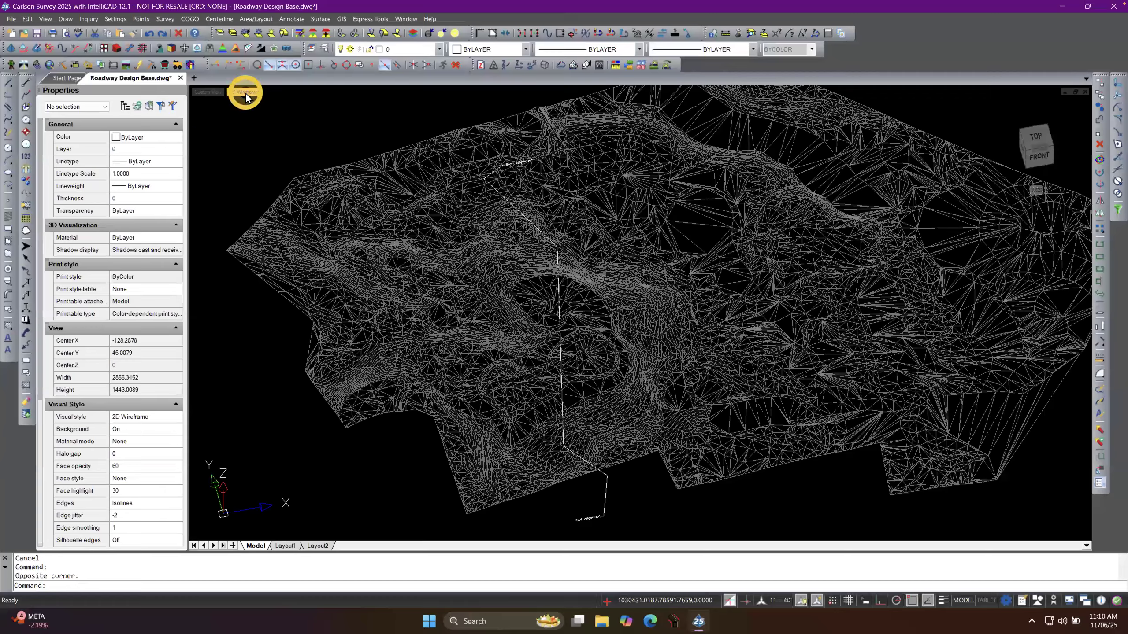
left_click(223, 138)
left_click(230, 144)
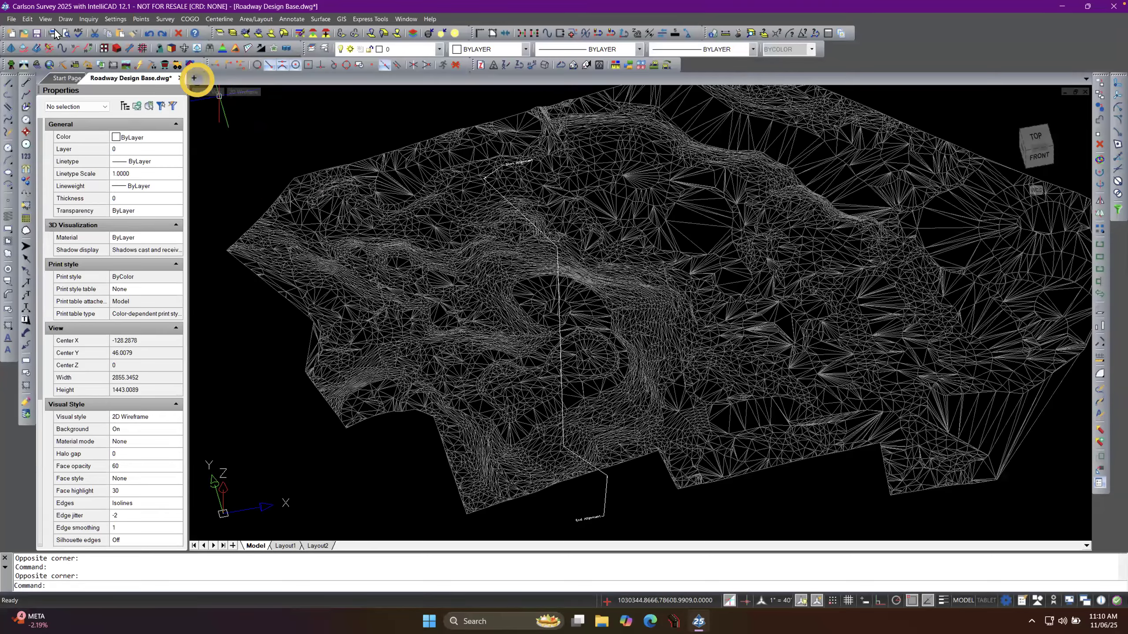
Review the visual styles offered for the current view in the View Manager and leave it without changes.
left_click(43, 19)
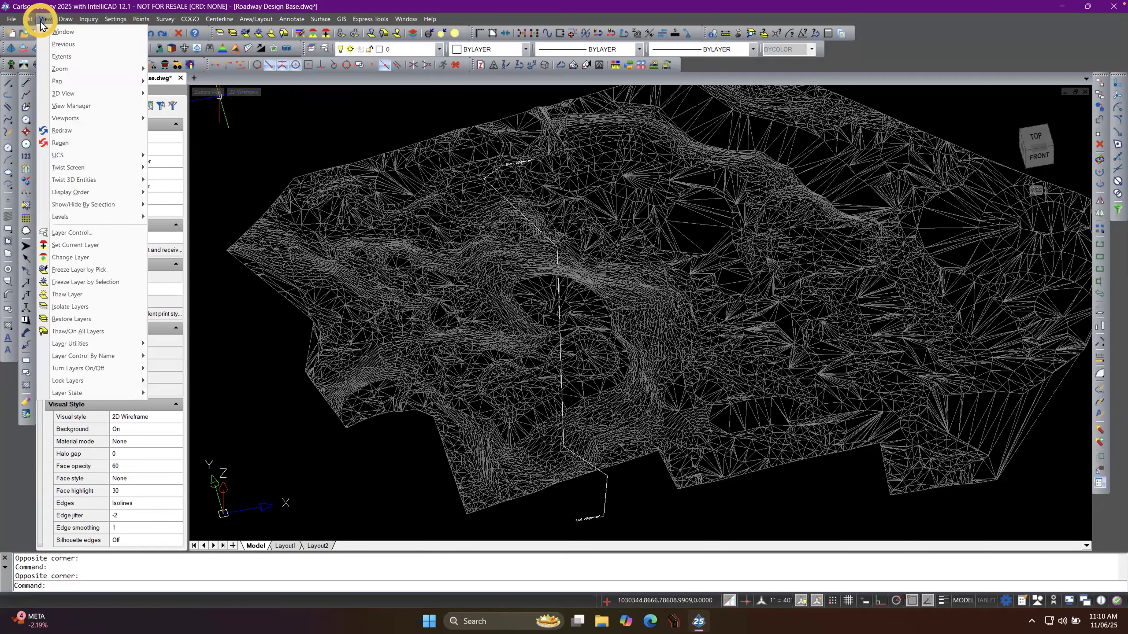
left_click(98, 107)
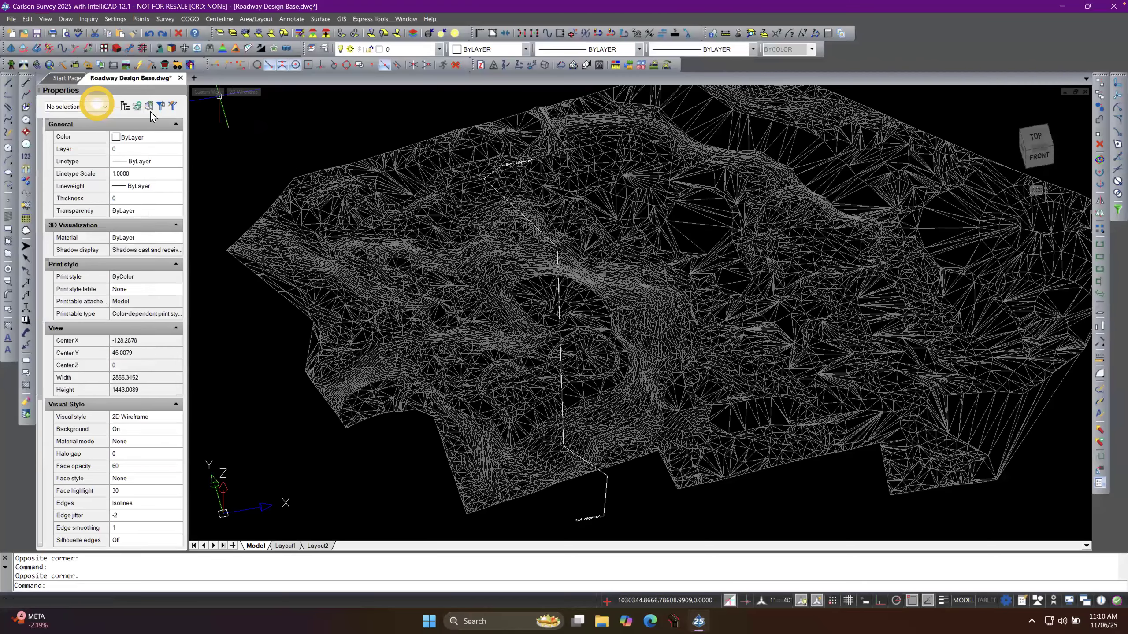
left_click_drag(945, 372, 354, 118)
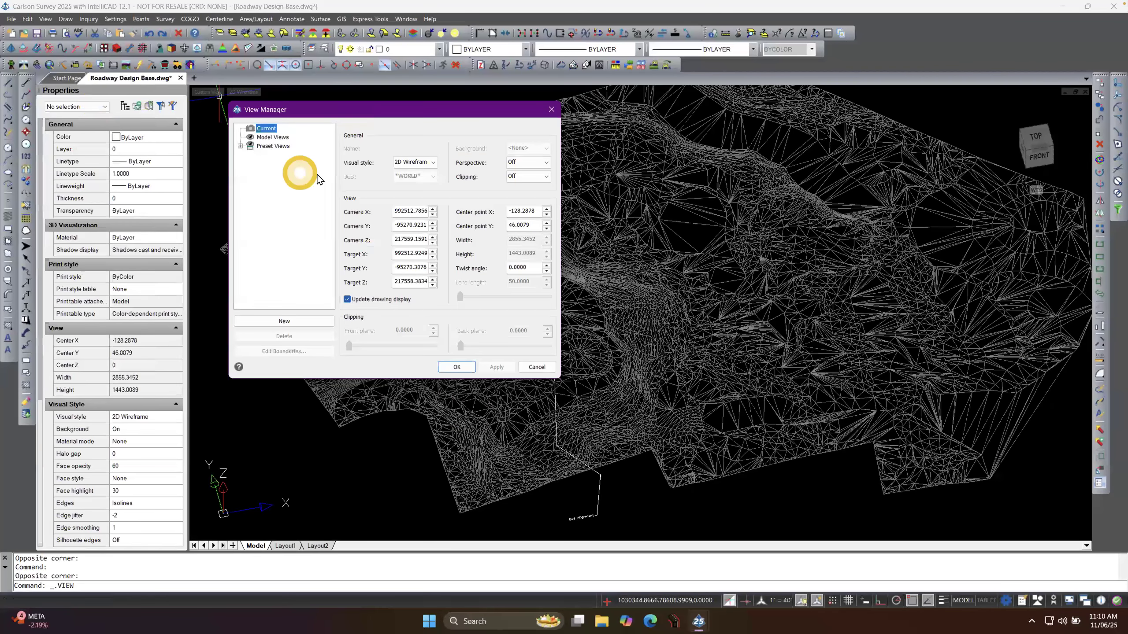
left_click(432, 163)
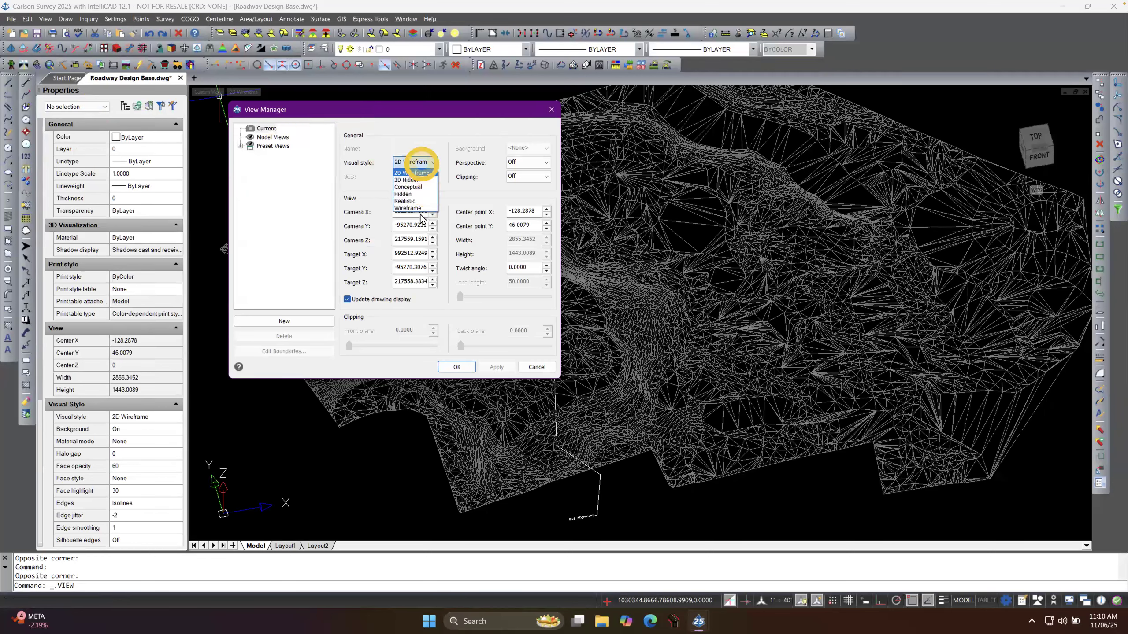
left_click(539, 366)
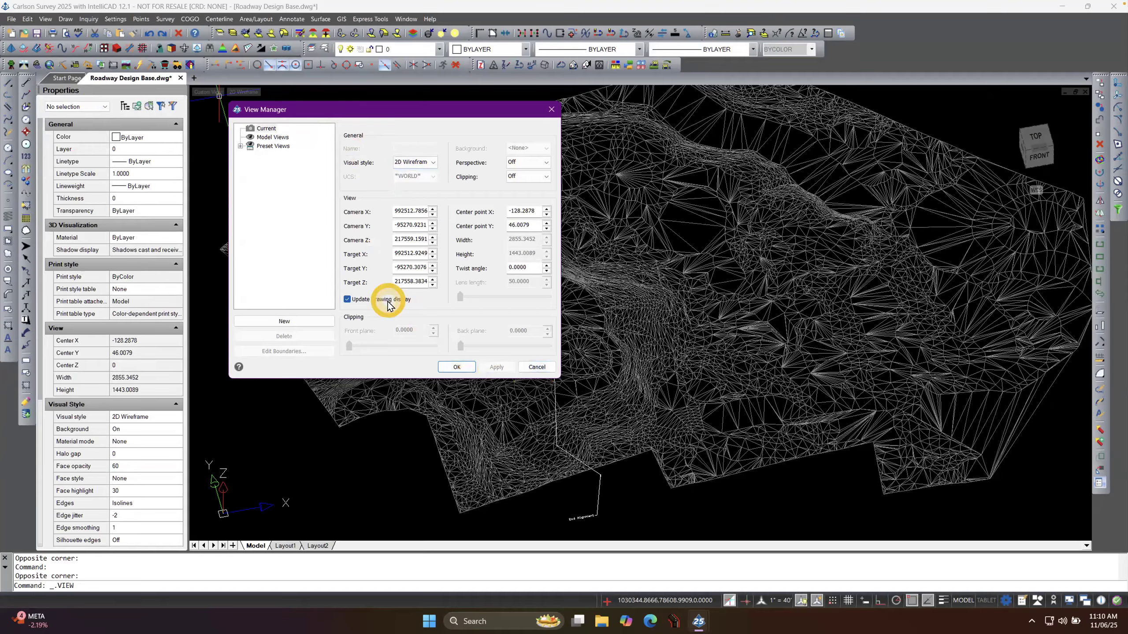
left_click(535, 366)
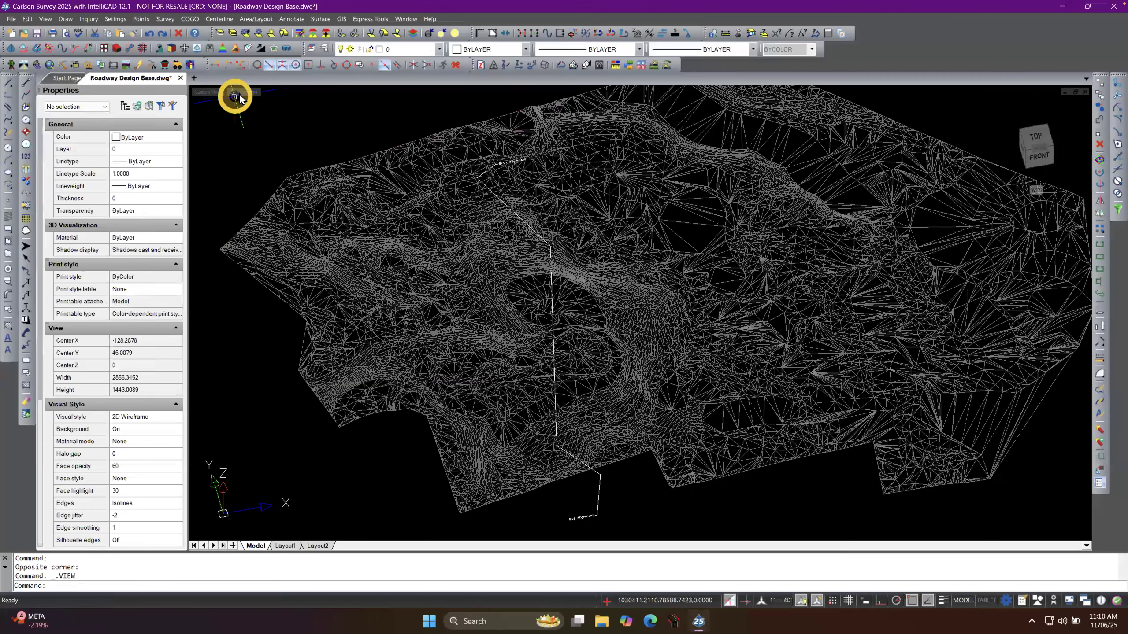
Compare the tilted surface in the Conceptual and Hidden visual styles, ending in the Realistic style.
left_click(242, 92)
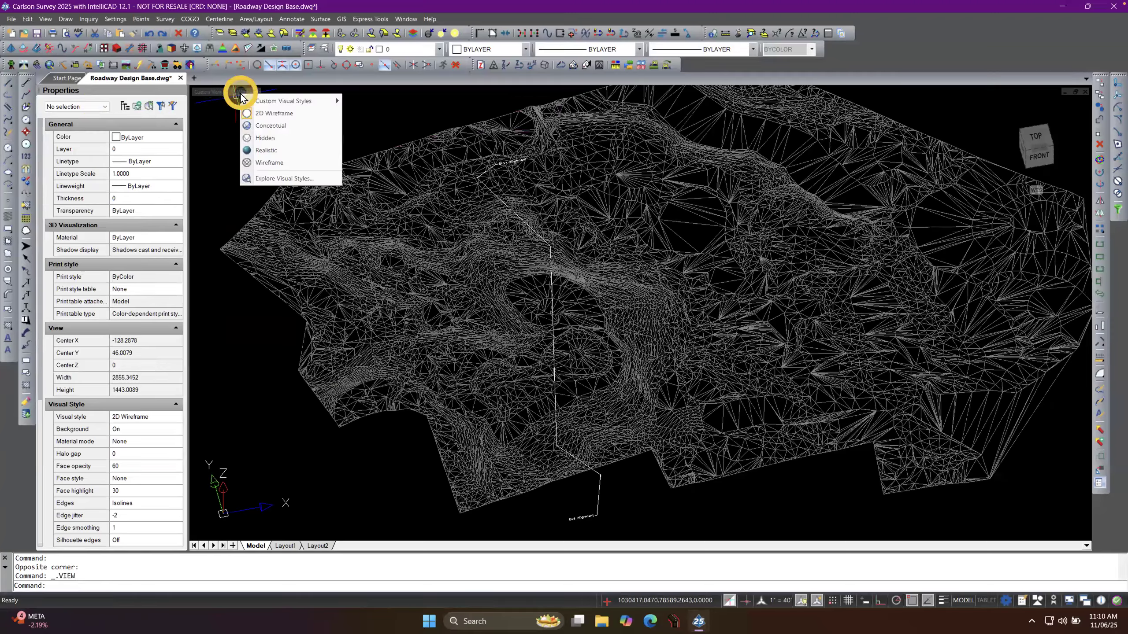
left_click(276, 125)
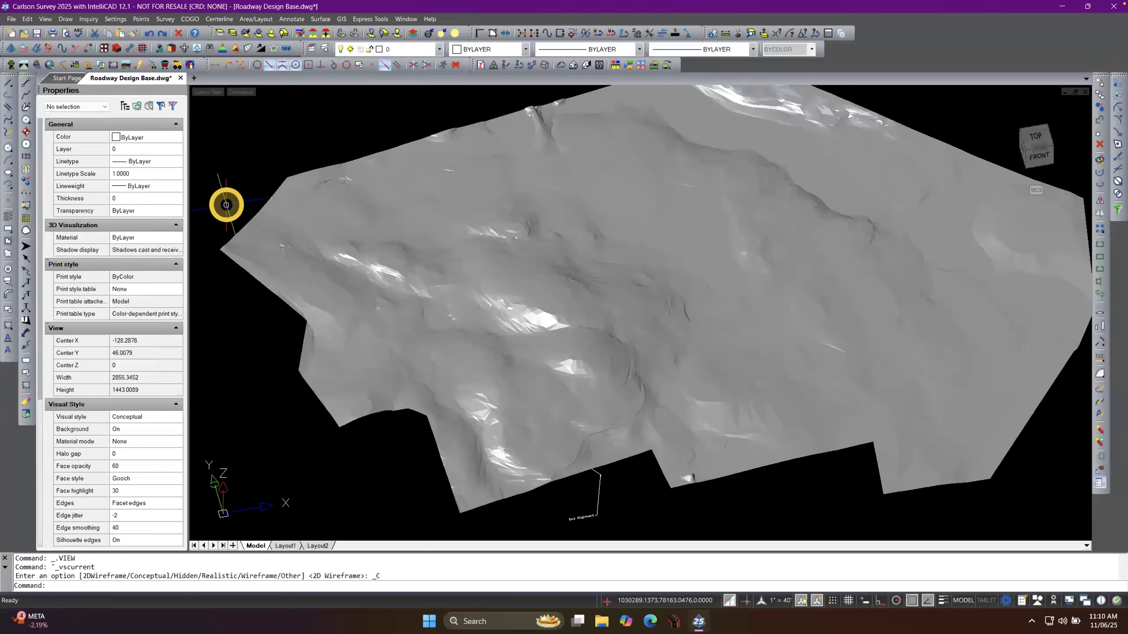
left_click(251, 95)
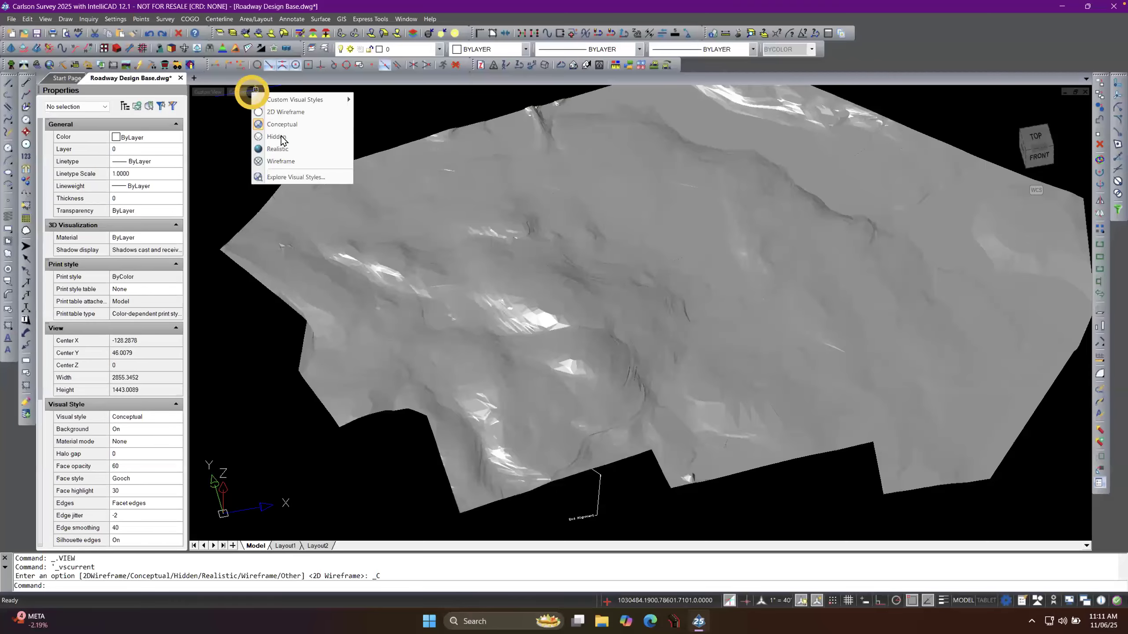
left_click(278, 138)
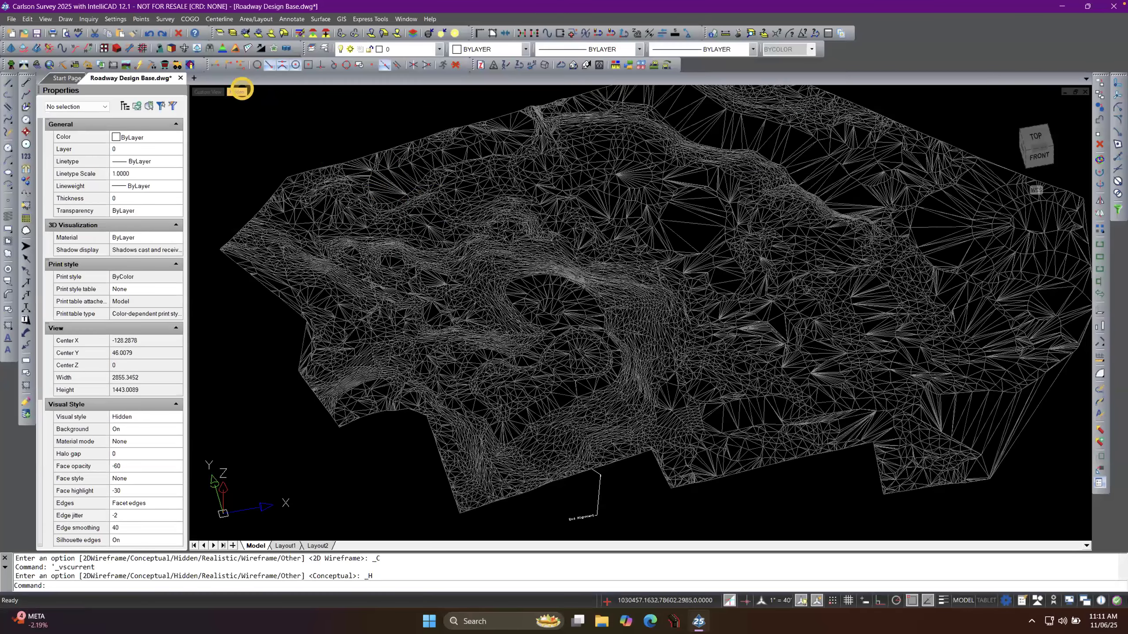
left_click(239, 91)
left_click(268, 147)
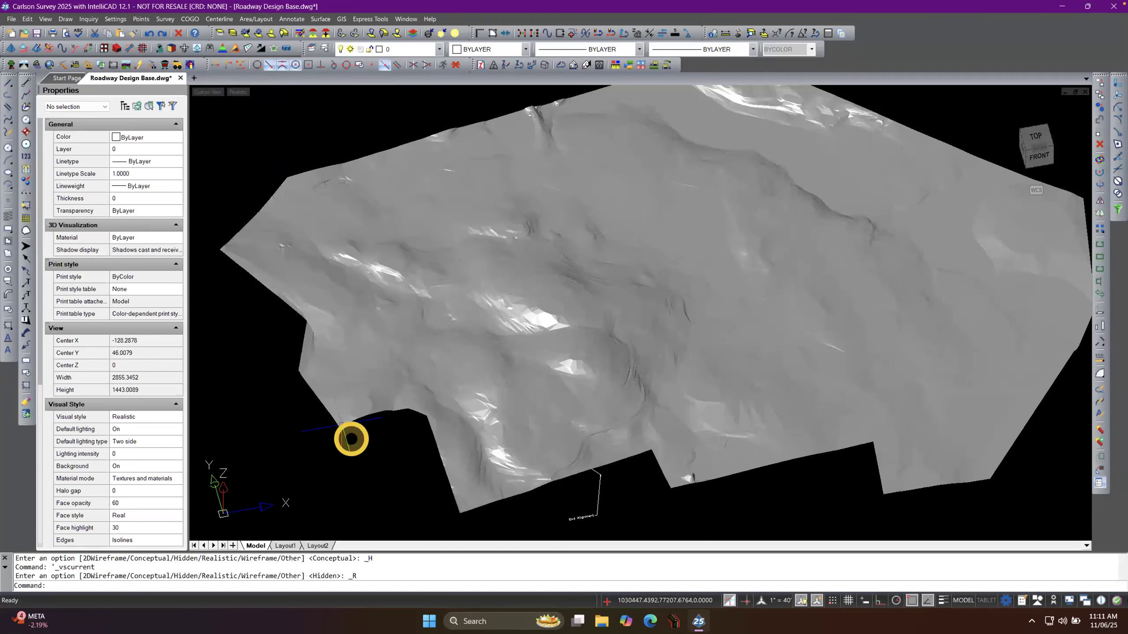
Examine the relief of the Realistic surface up close around its southwestern hills and from a lower tilt over the whole site.
mouse_move(392, 466)
middle_mouse_down("shift")
mouse_move(395, 439)
mouse_move(391, 479)
middle_mouse_up("shift")
scroll(516, 425, "up", 2)
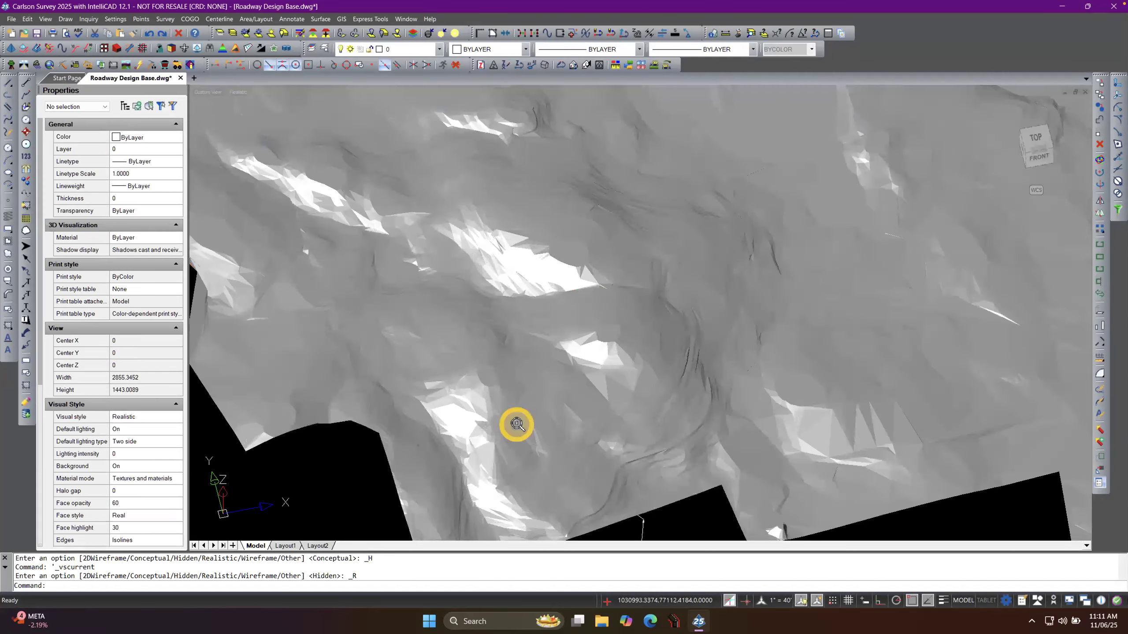
scroll(516, 424, "up", 3)
scroll(517, 425, "down", 2)
mouse_move(514, 428)
middle_mouse_down("shift")
mouse_move(537, 392)
mouse_move(513, 410)
mouse_move(514, 427)
middle_mouse_up("shift")
scroll(515, 402, "down", 1)
scroll(515, 401, "down", 1)
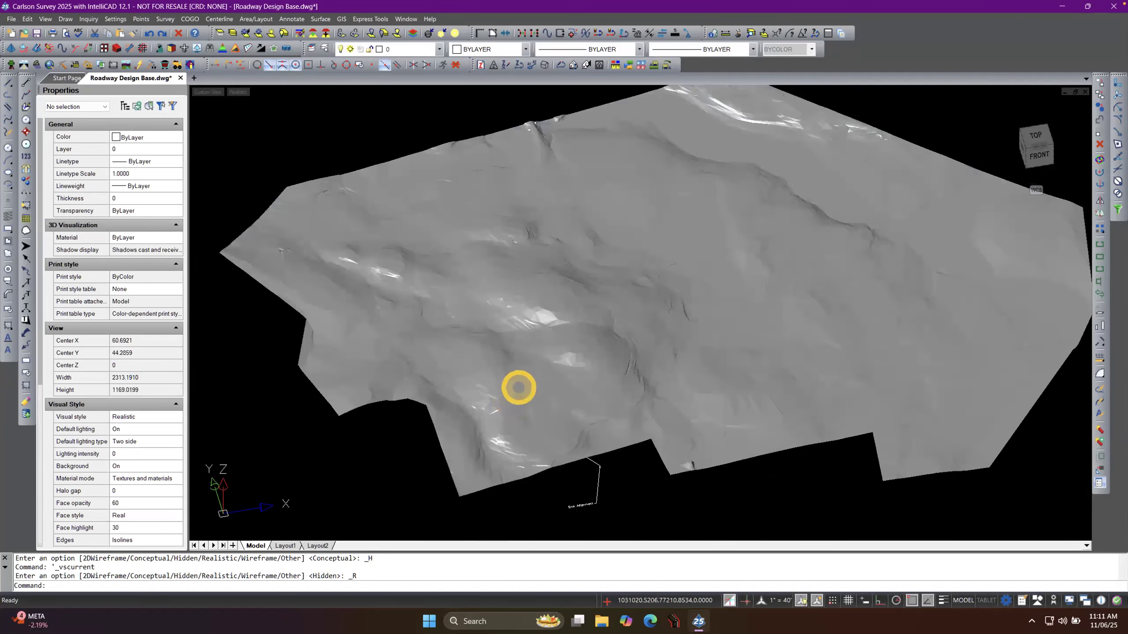
mouse_move(519, 388)
middle_mouse_down("shift")
mouse_move(506, 408)
mouse_move(522, 388)
mouse_move(516, 403)
middle_mouse_up("shift")
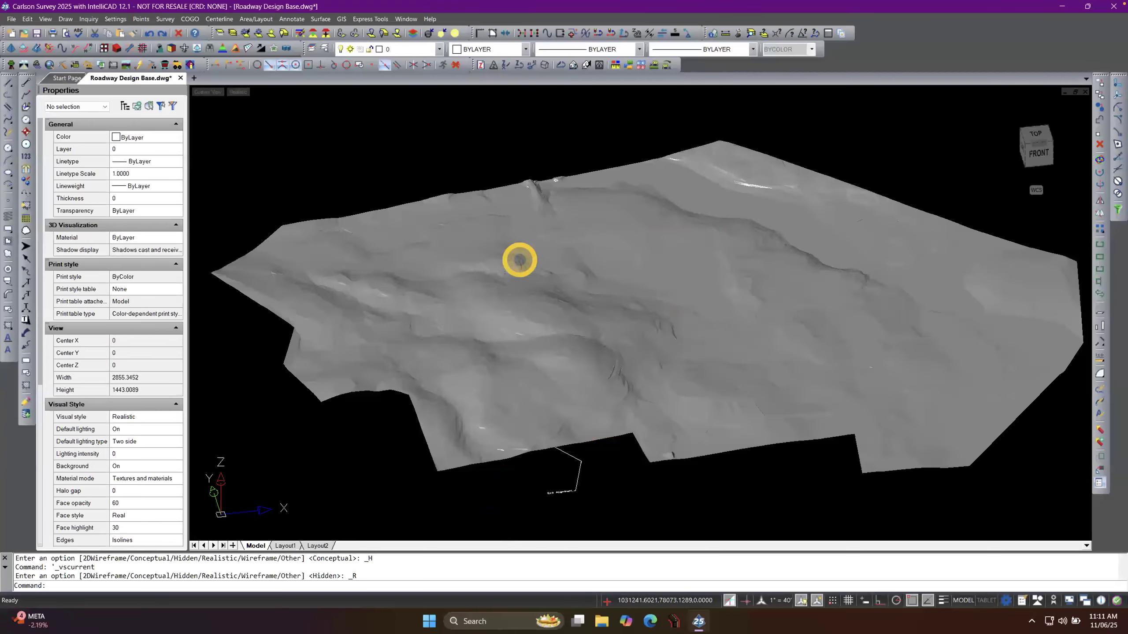
Compare the tilted surface in the Wireframe and Realistic visual styles, ending in the Top view.
left_click(237, 92)
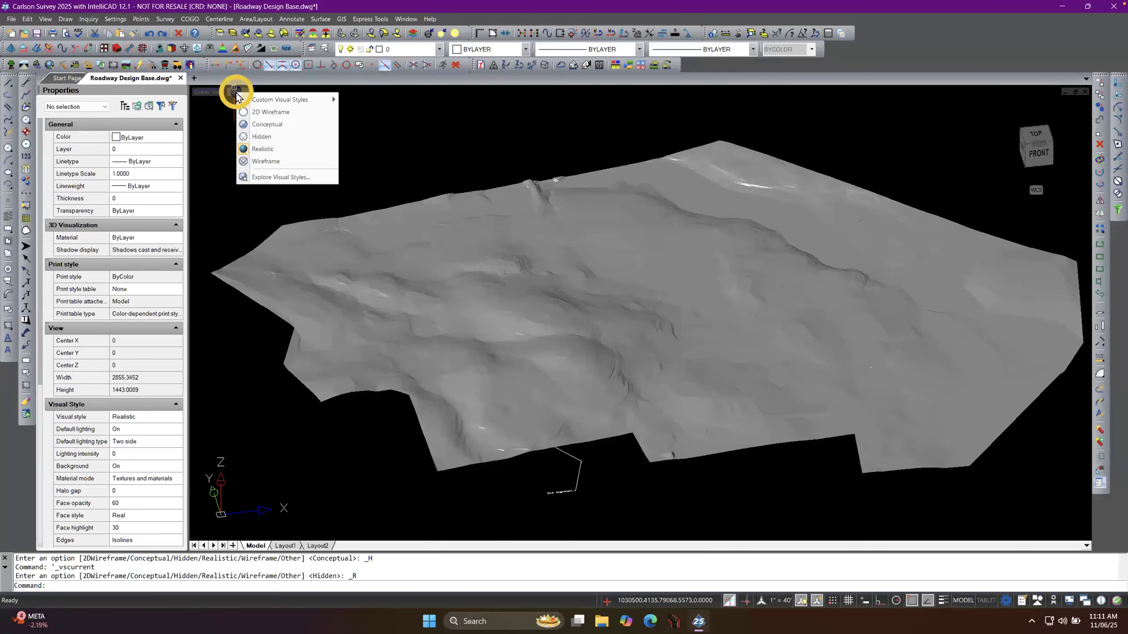
left_click(277, 162)
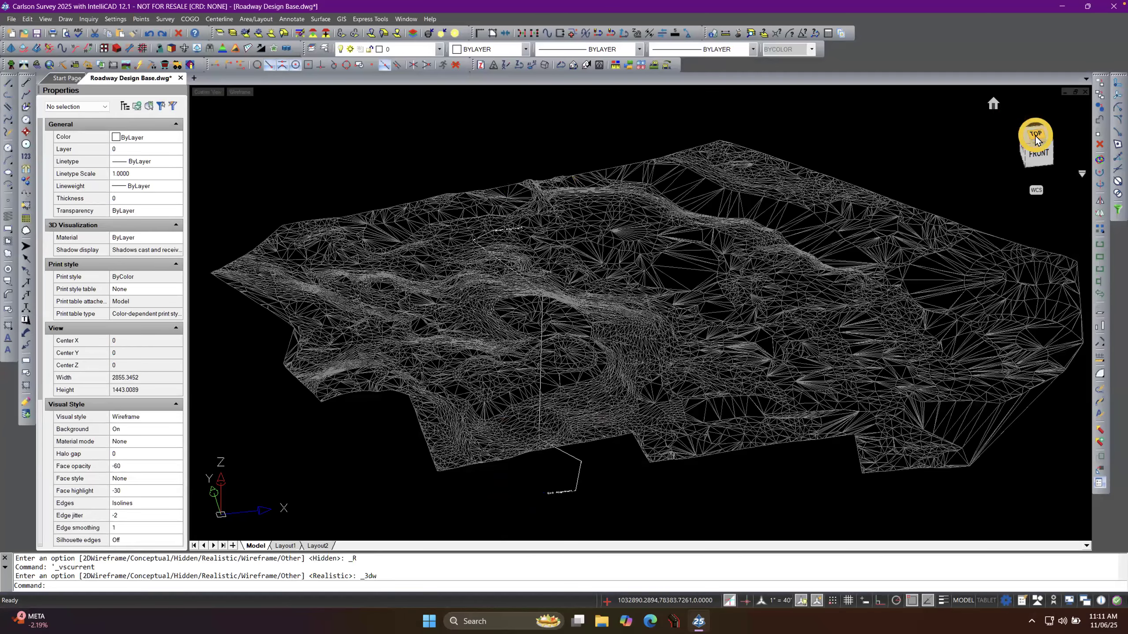
left_click(239, 92)
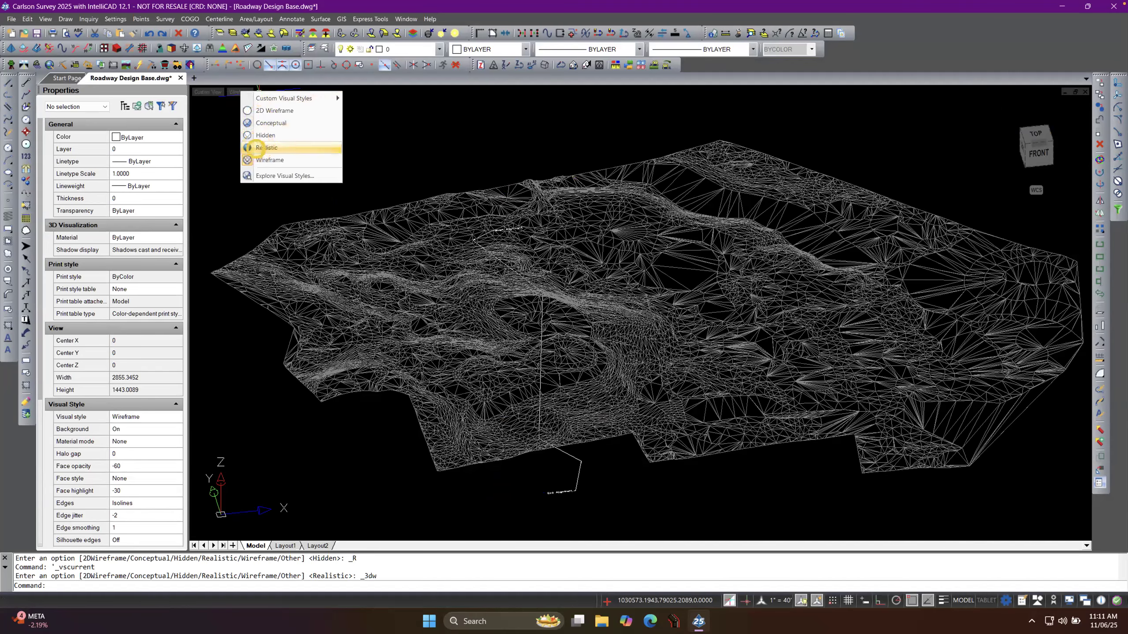
left_click(263, 148)
left_click(1031, 138)
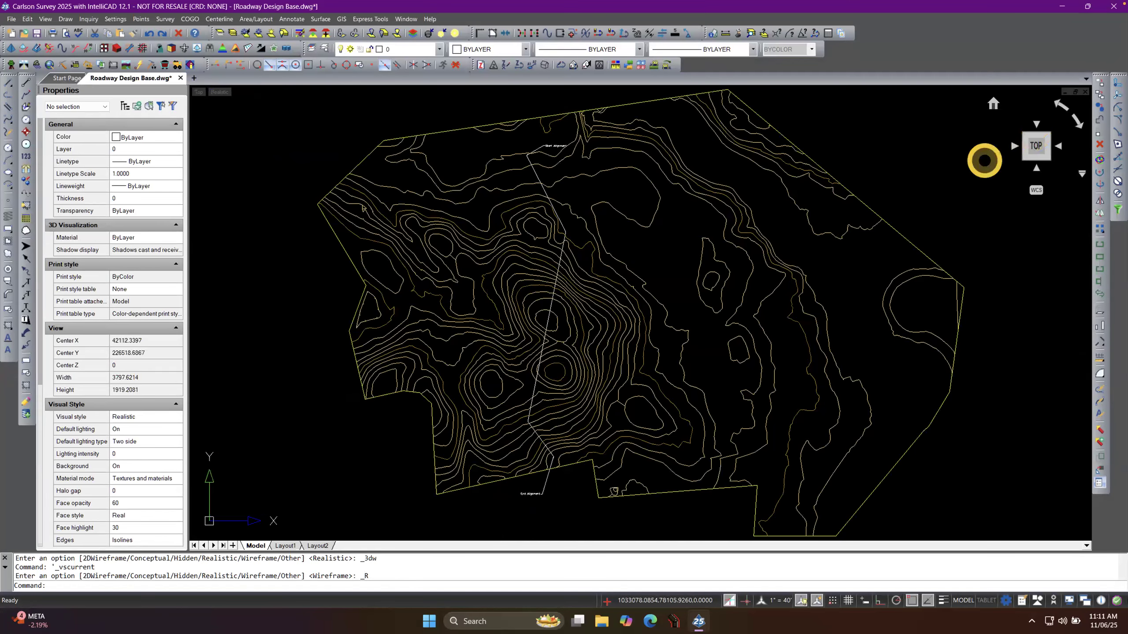
Examine the contours east of the alignment in plan and tilt the whole surface back into a shaded 3D view.
scroll(627, 267, "up", 3)
scroll(626, 267, "up", 1)
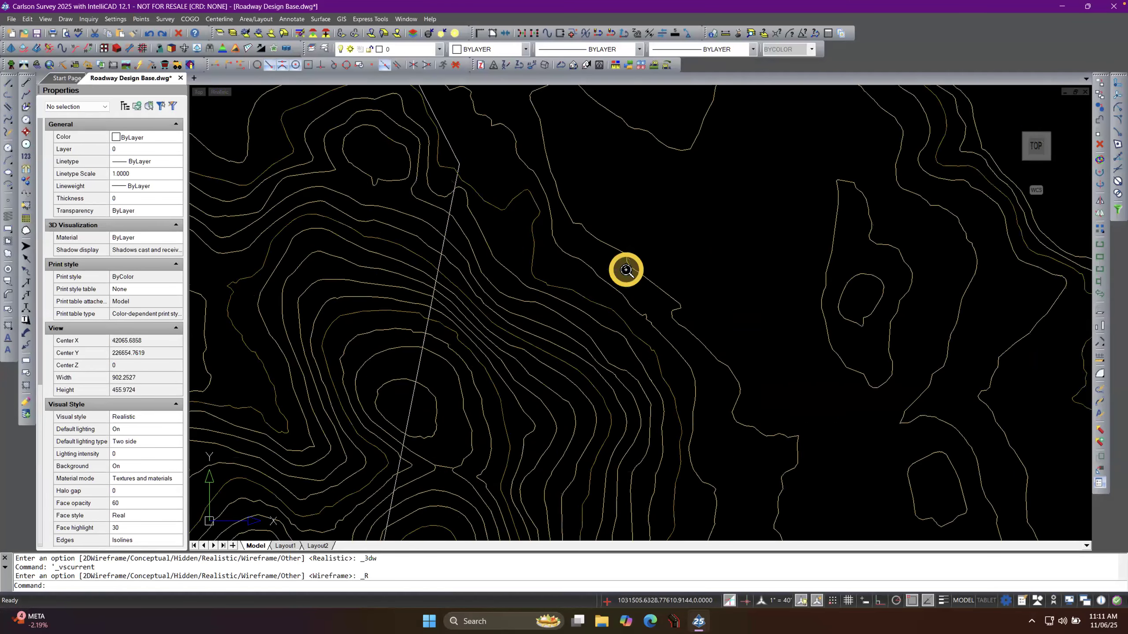
scroll(625, 268, "down", 5)
middle_click_drag(625, 268, 629, 272, "shift")
middle_click_drag(619, 173, 641, 190, "shift")
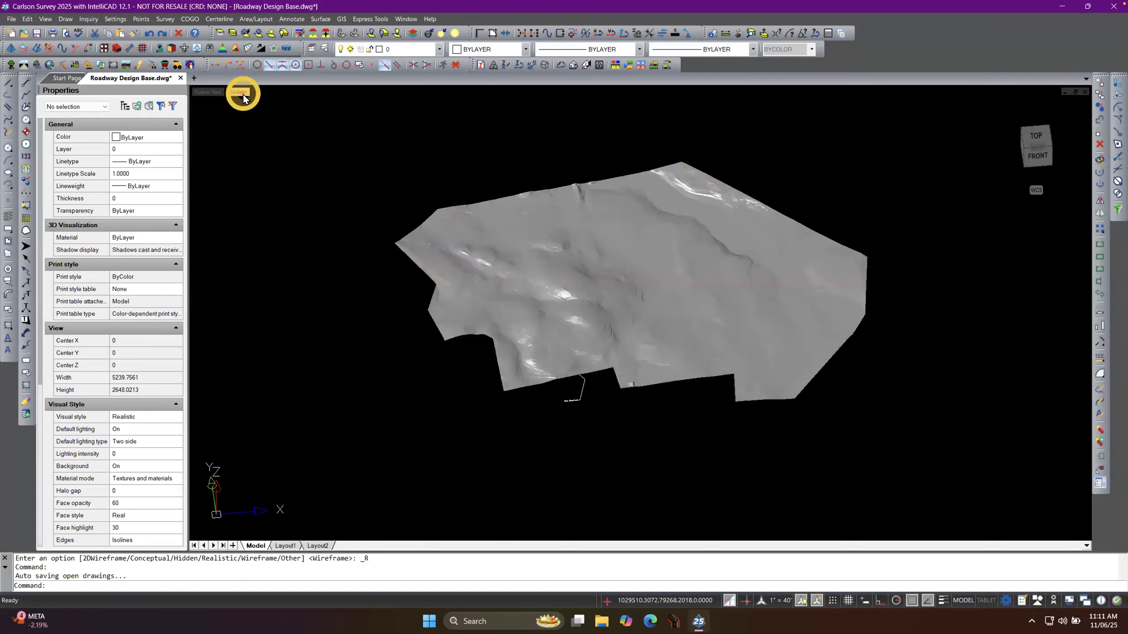
Set the visual style to Wireframe and return to the Top view to show the surface contours.
left_click(245, 94)
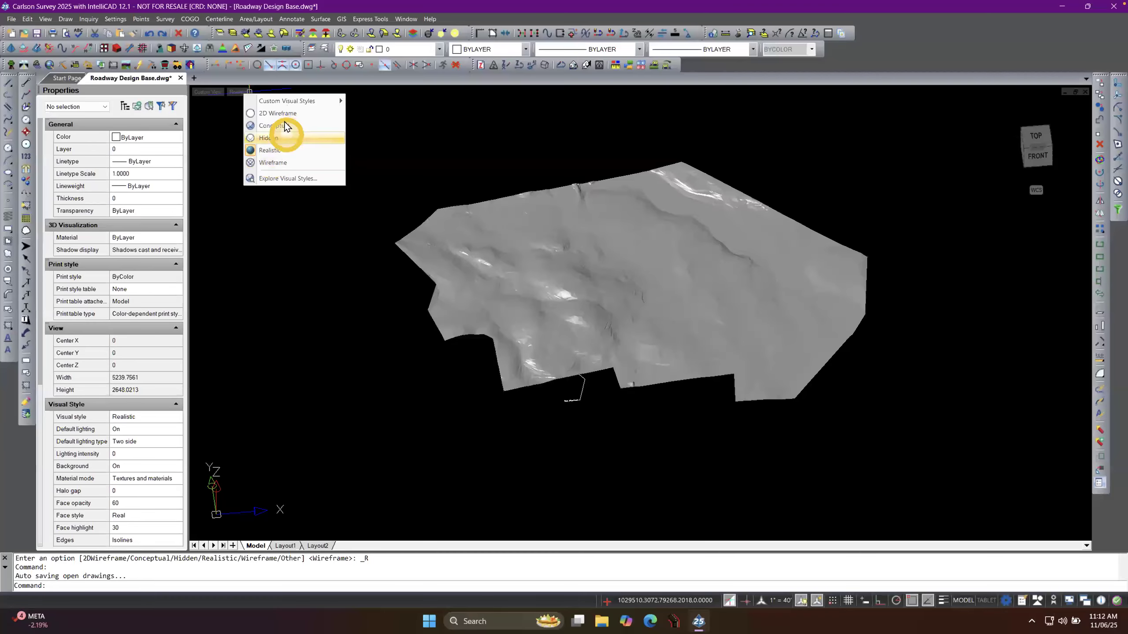
left_click(273, 162)
left_click(1034, 141)
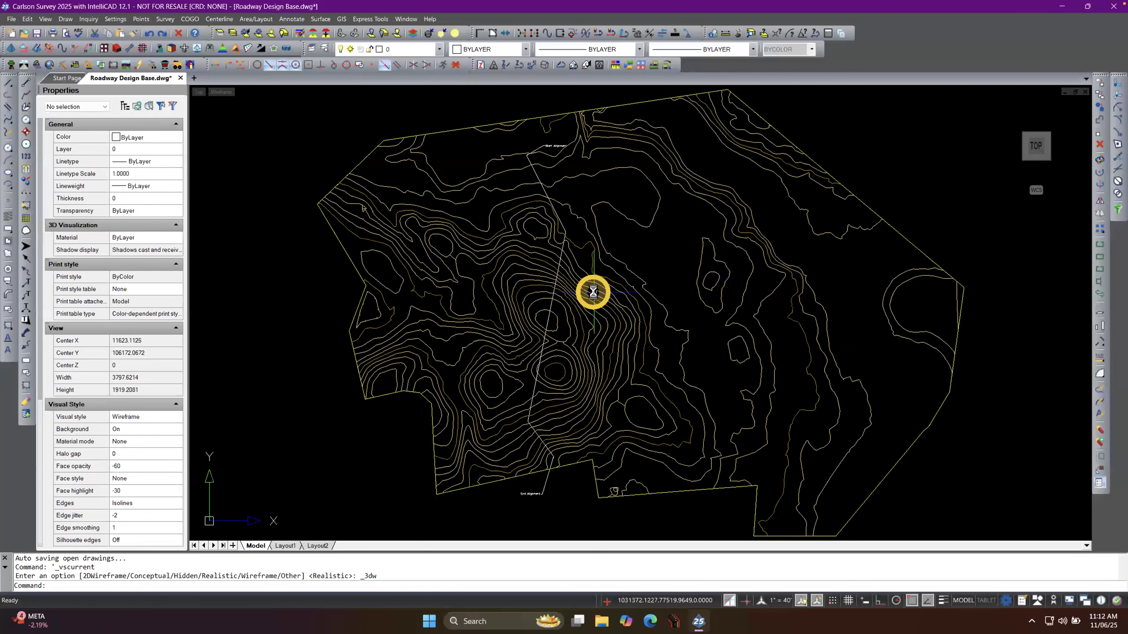
scroll(593, 292, "up", 2)
scroll(593, 292, "up", 1)
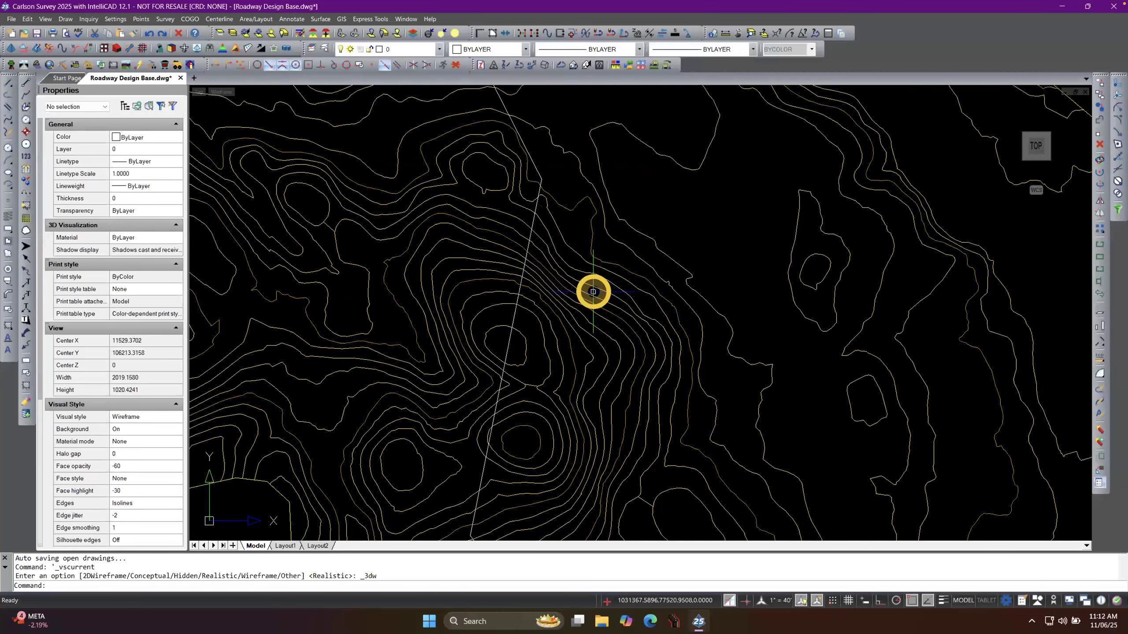
scroll(594, 292, "down", 4)
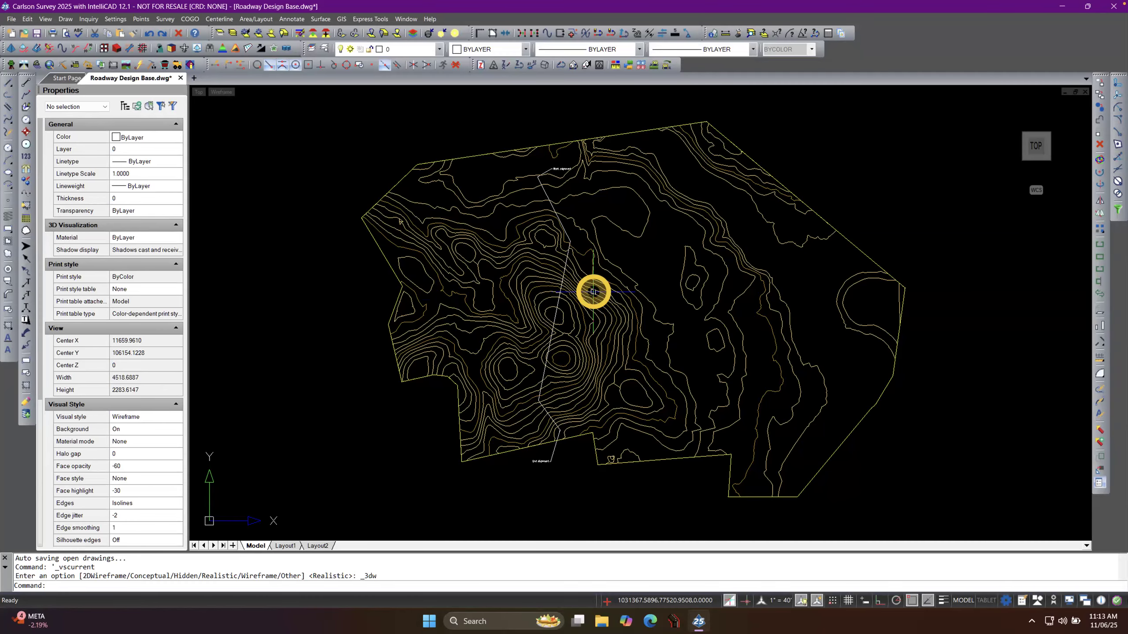
Tilt the surface slightly and examine the triangulation around the closed contour near its southern boundary.
scroll(493, 300, "down", 2)
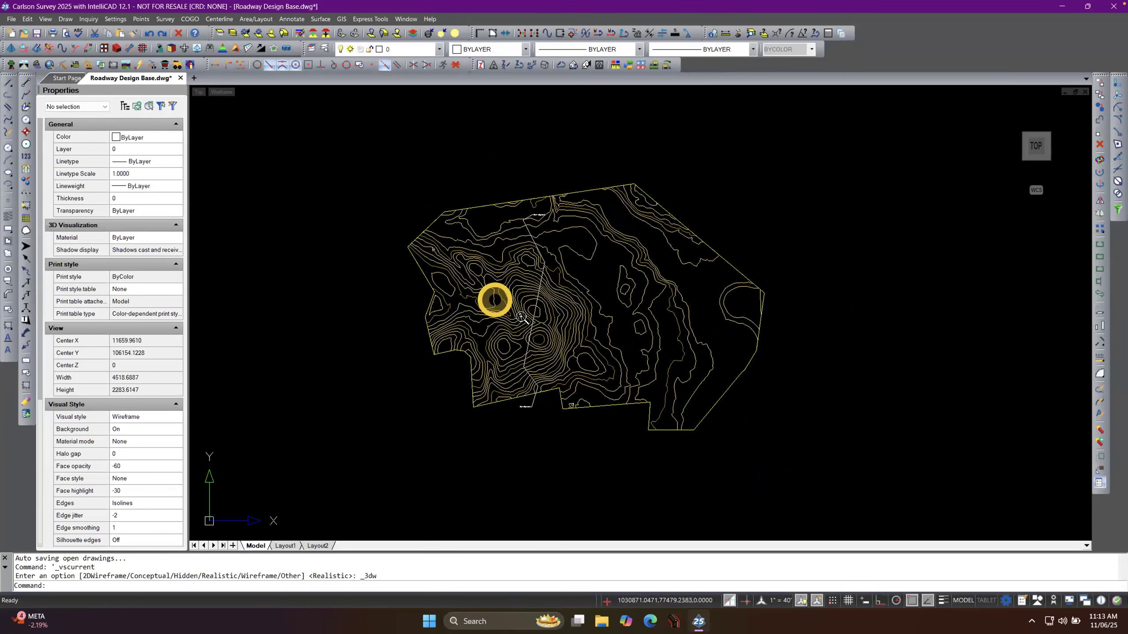
scroll(572, 336, "up", 6)
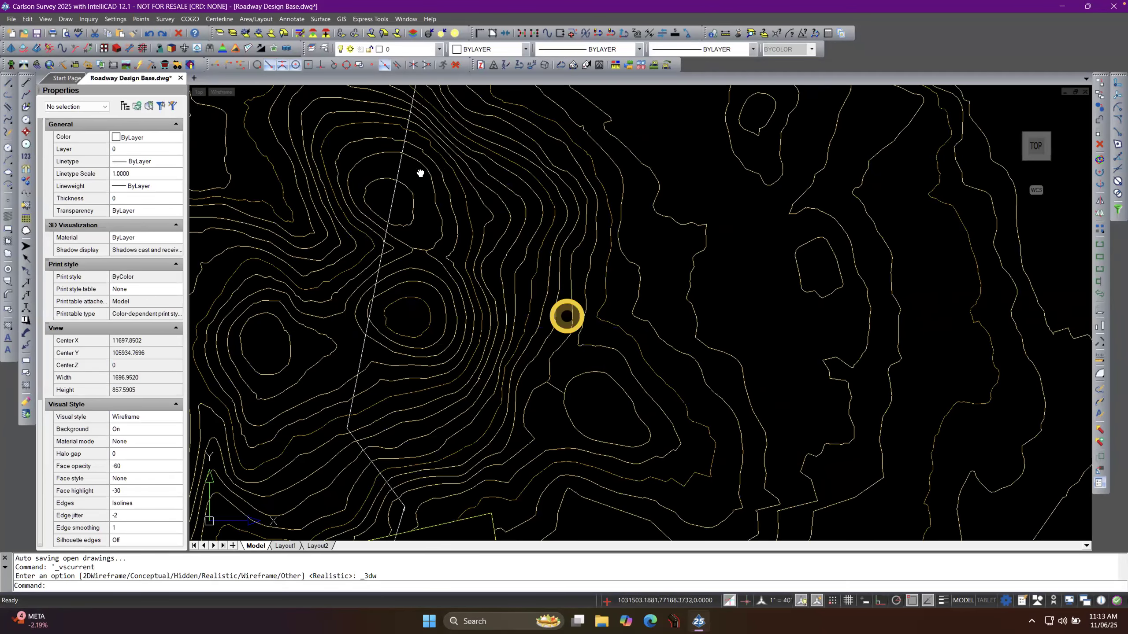
middle_click_drag(566, 316, 418, 229)
scroll(423, 240, "up", 2)
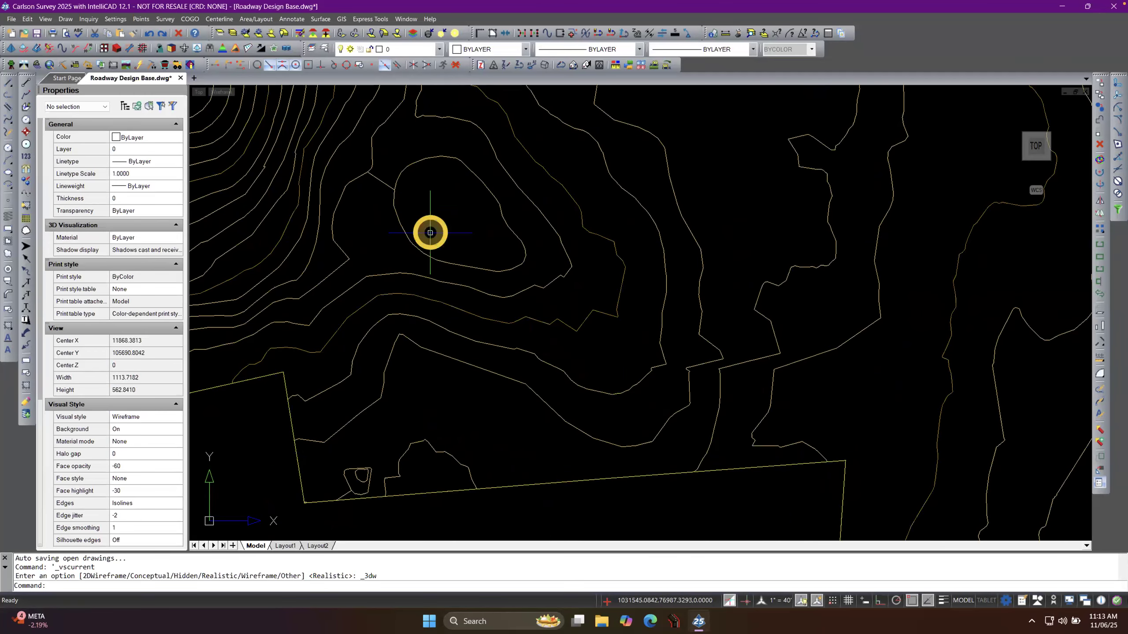
middle_click_drag(432, 235, 436, 207, "shift")
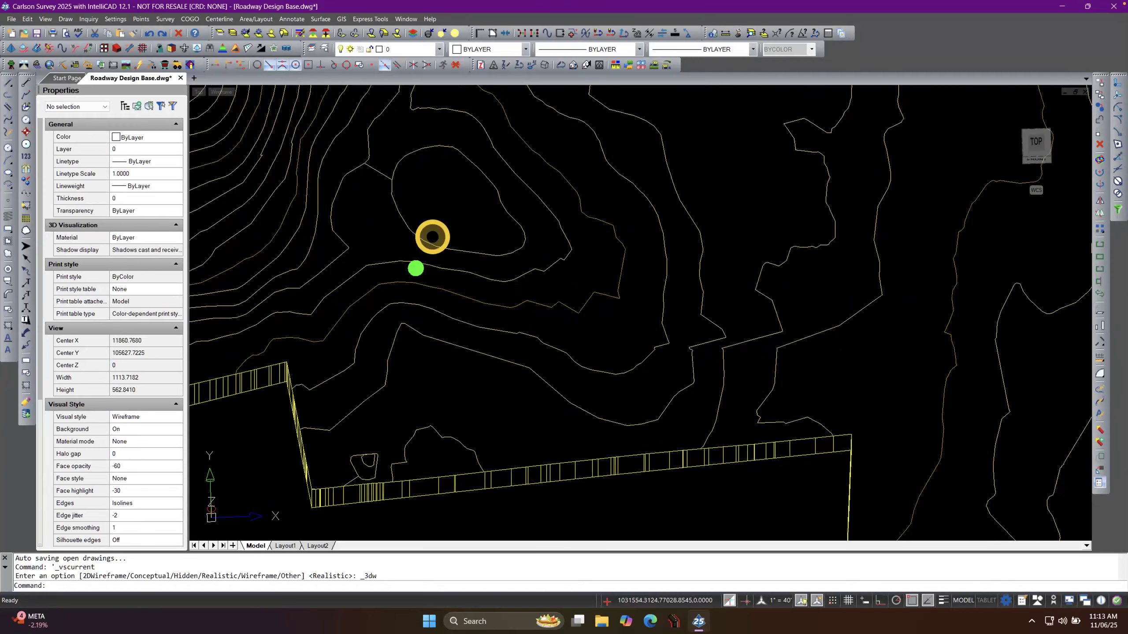
scroll(399, 207, "up", 4)
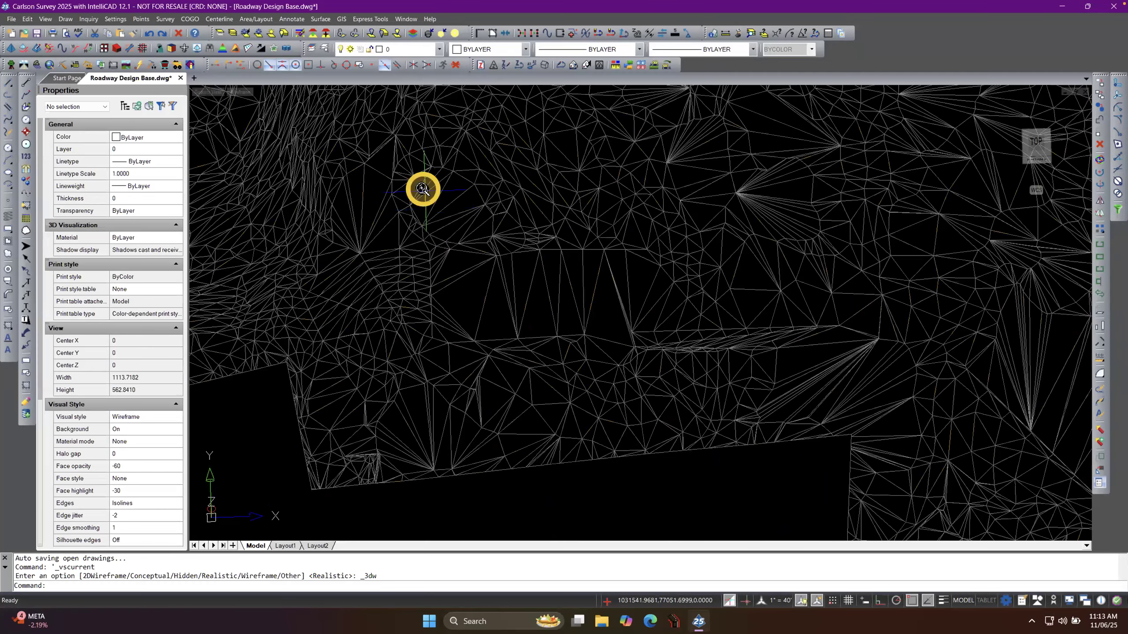
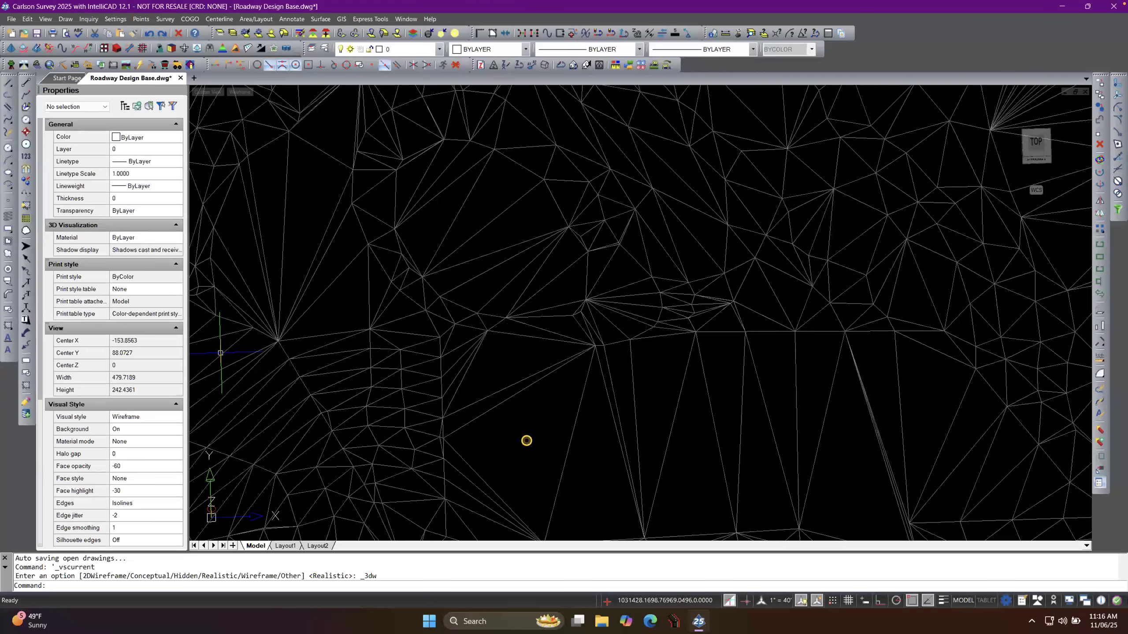
Examine the tilted surface's triangulation up close and as a whole, and return to the Top view.
left_click(528, 431)
left_click(547, 381)
scroll(544, 358, "down", 1)
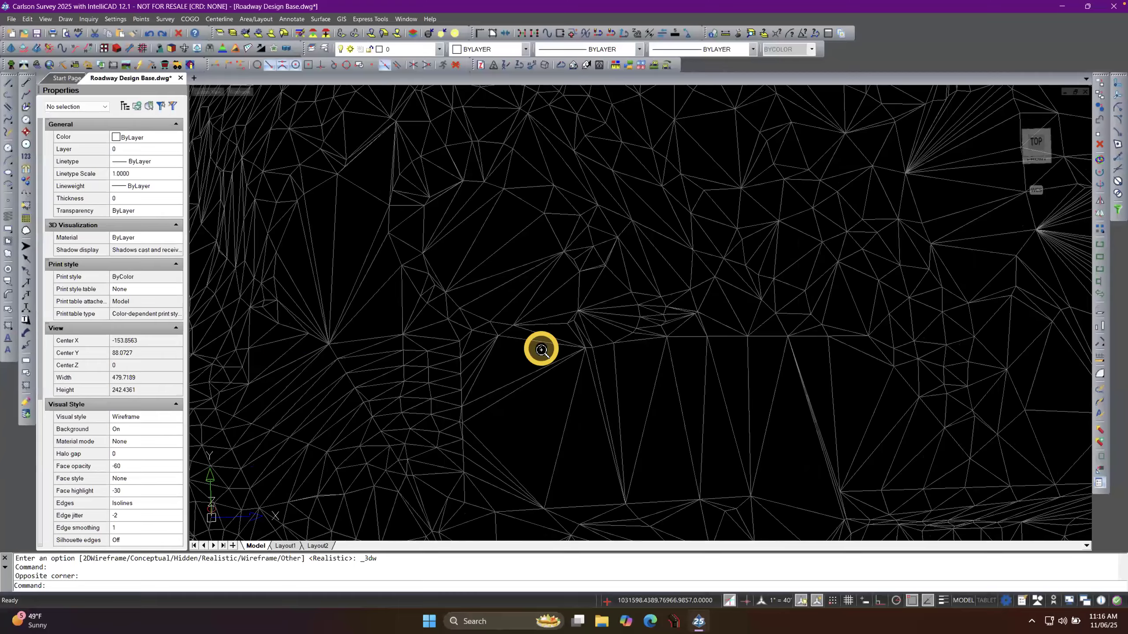
scroll(555, 363, "down", 4)
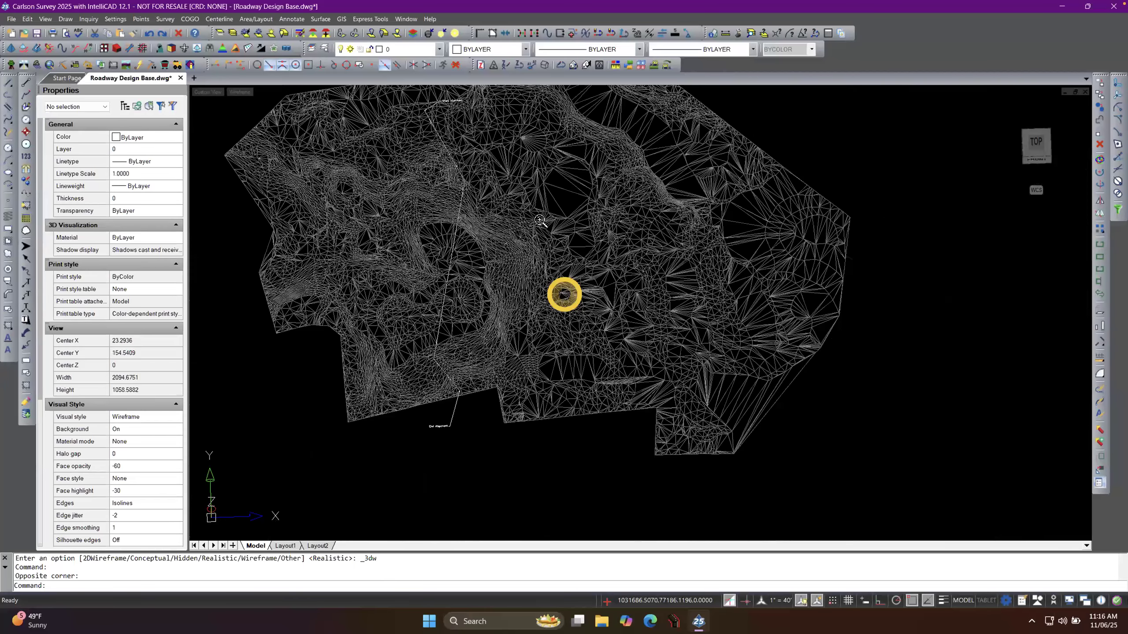
scroll(546, 287, "up", 2)
scroll(602, 347, "up", 1)
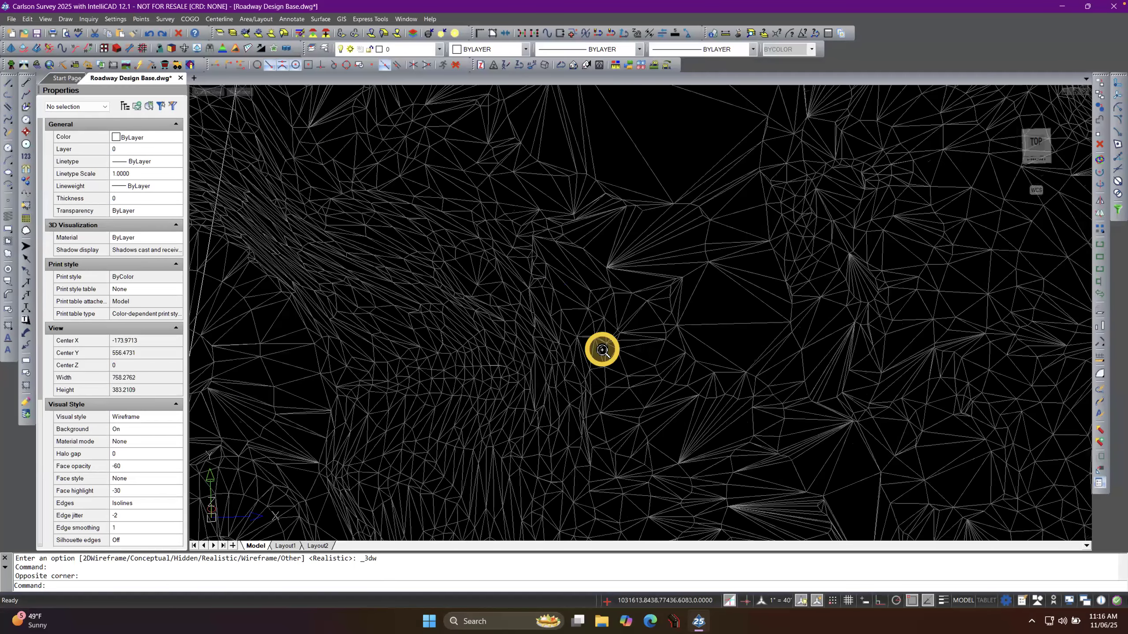
scroll(603, 350, "down", 3)
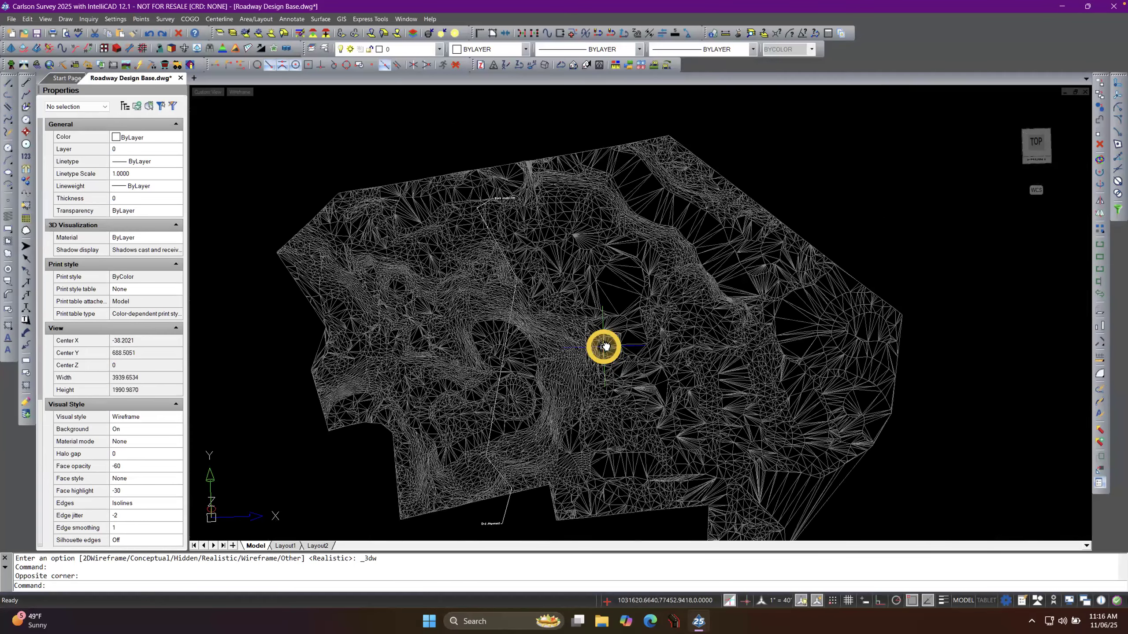
middle_click_drag(603, 346, 576, 323)
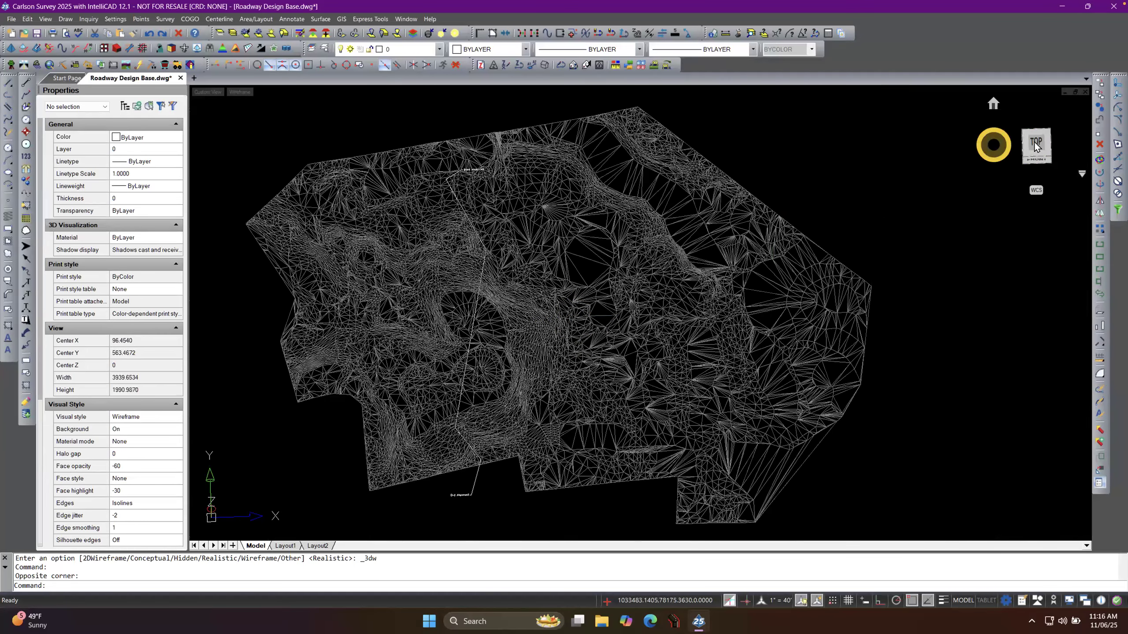
left_click(1036, 142)
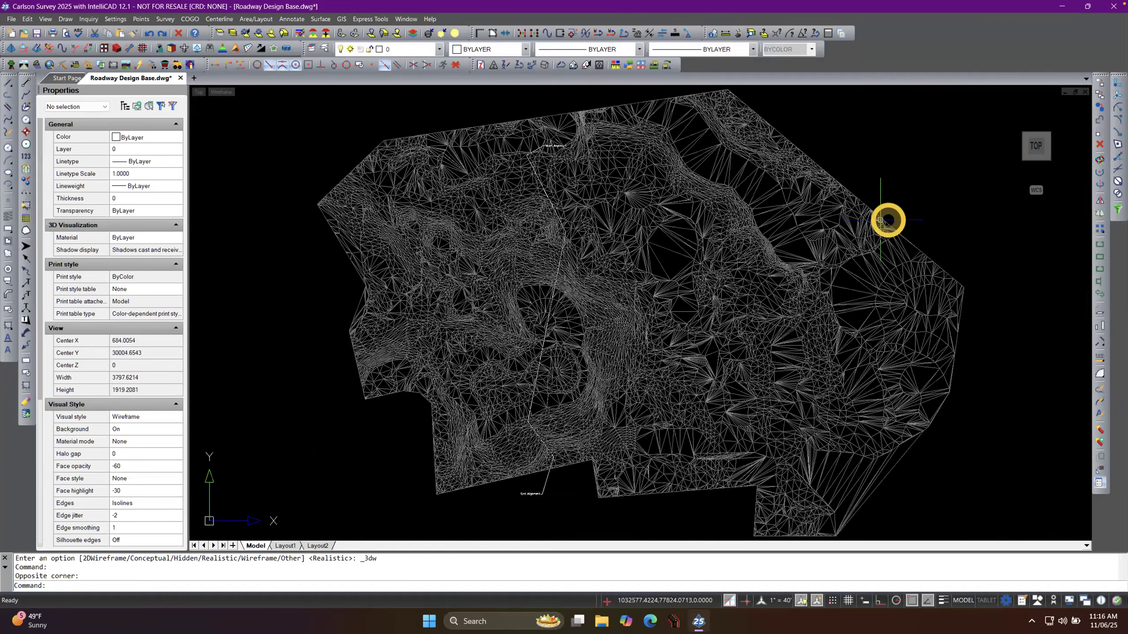
Reapply the Wireframe visual style and restore the plan view of the current UCS with the PLAN command.
left_click(220, 92)
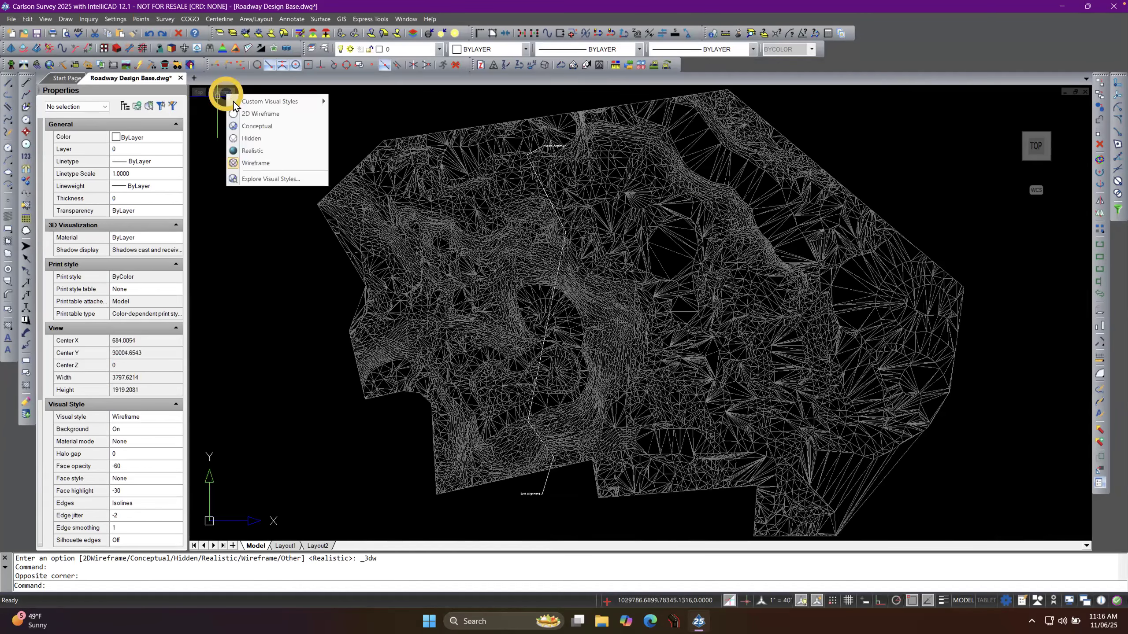
left_click(247, 163)
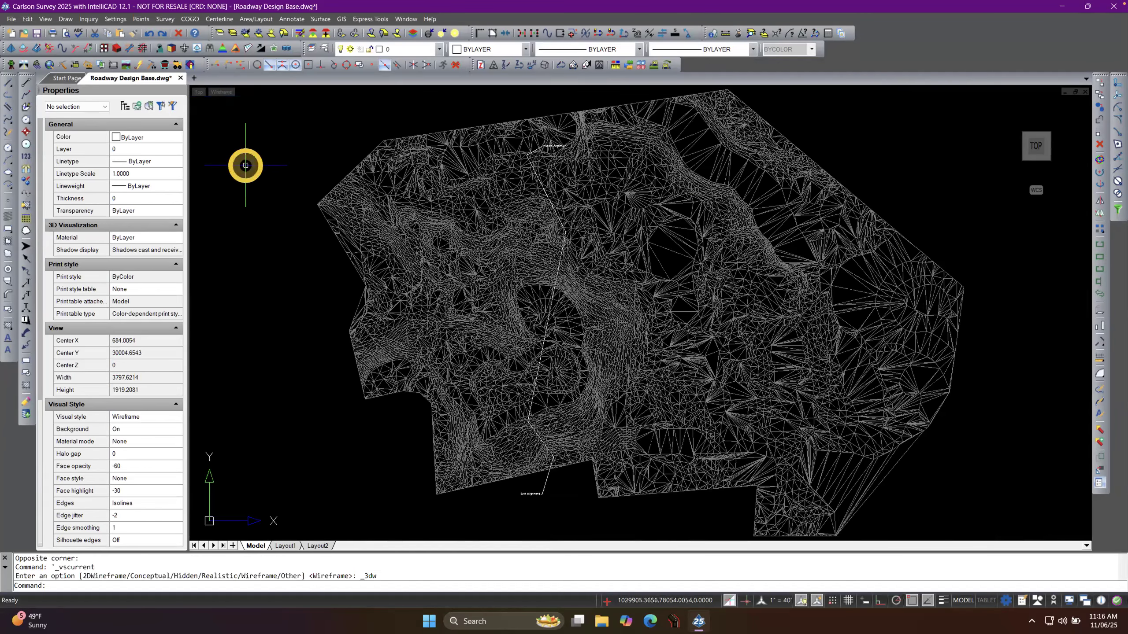
left_click(244, 169)
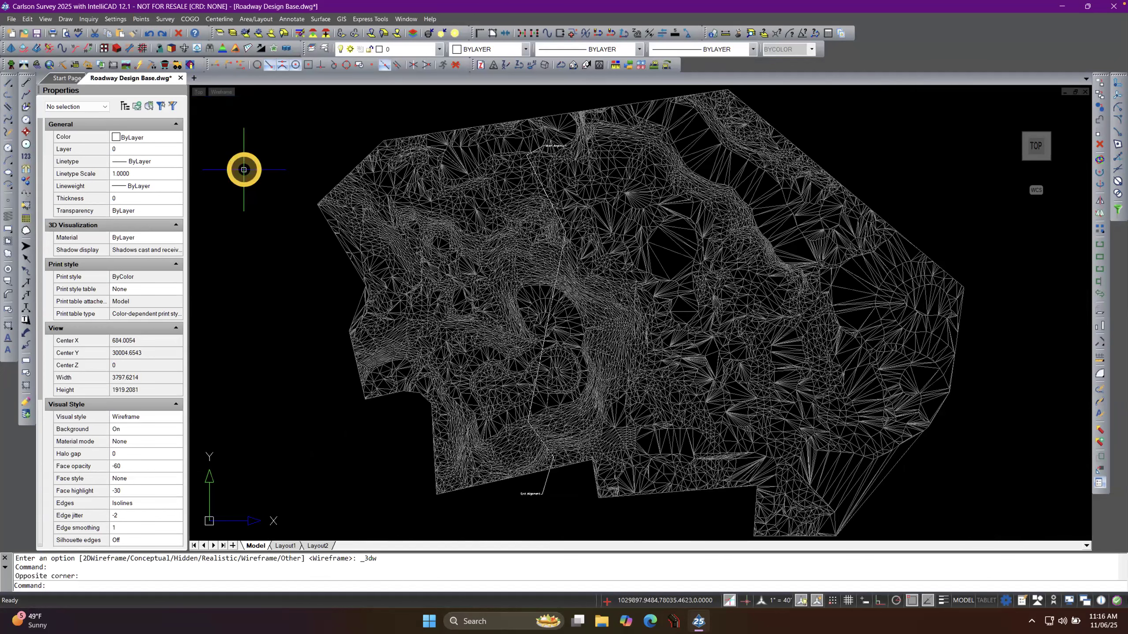
type("PLAN")
key("Return")
key("Return")
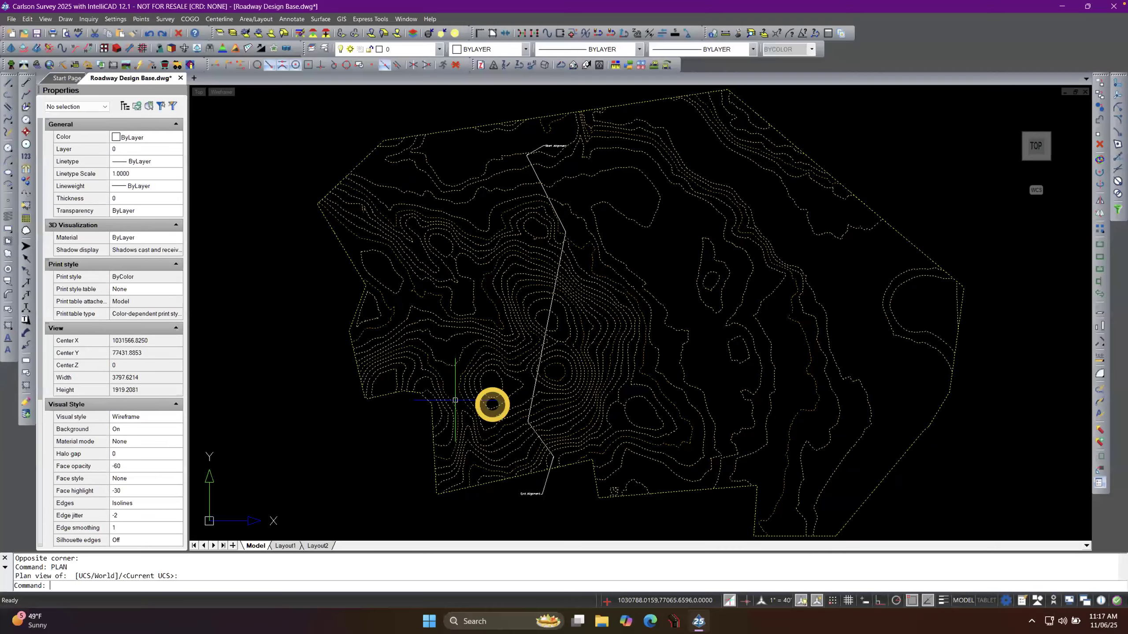
Tilt the surface into a 3D view and shade it with the Realistic visual style.
middle_click_drag(569, 439, 583, 351, "shift")
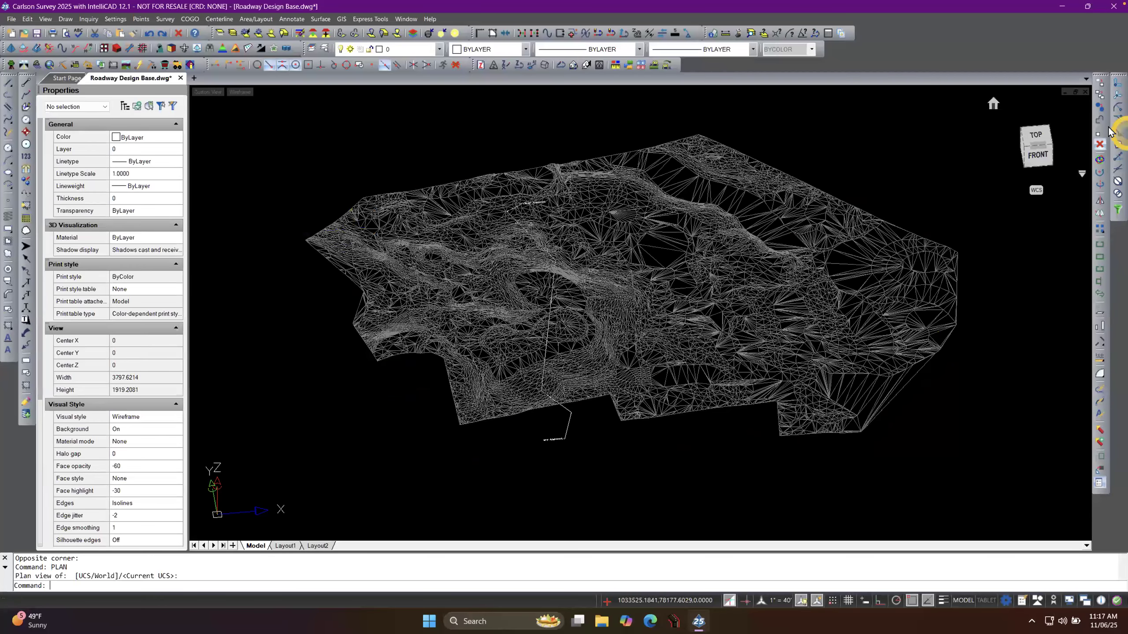
left_click(248, 97)
left_click(247, 96)
left_click(247, 98)
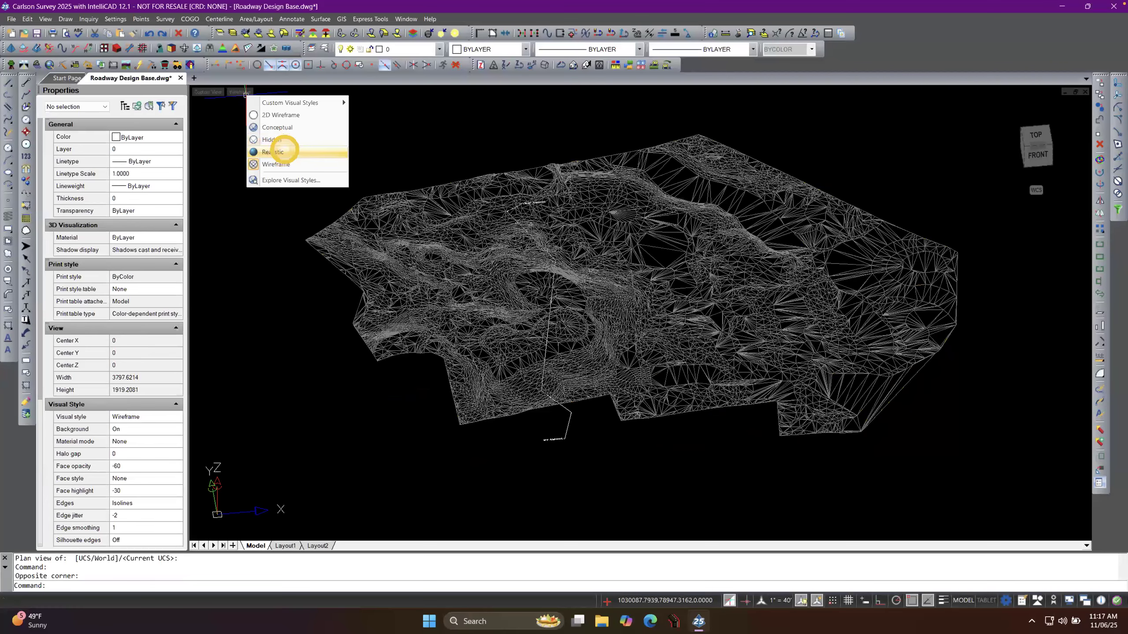
left_click(270, 147)
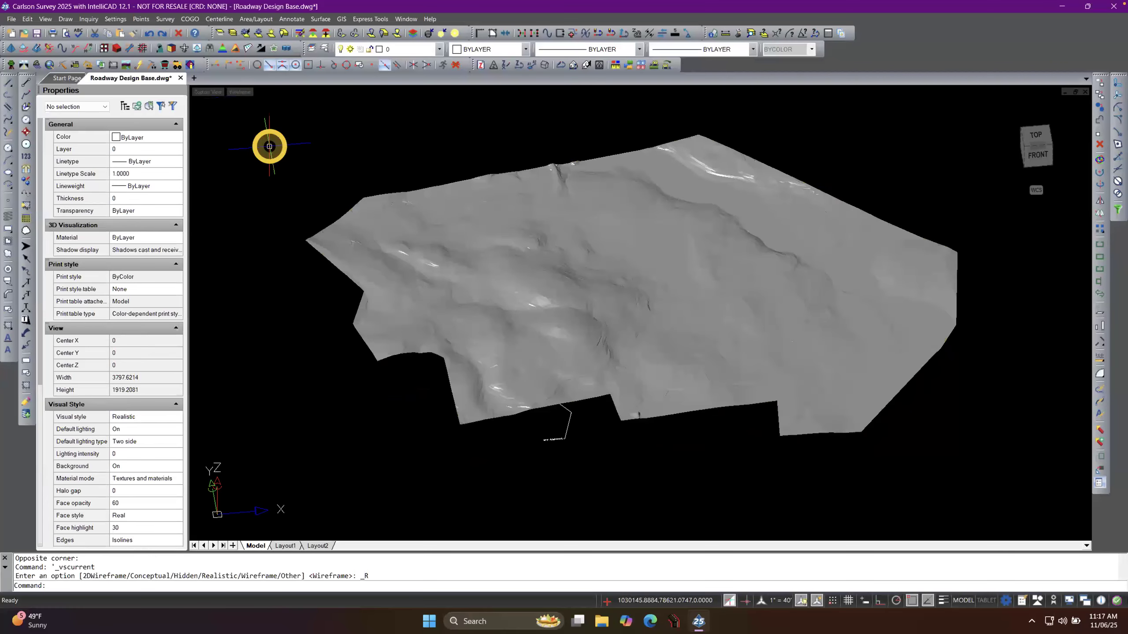
Set the visual style back to Wireframe and return to the Top view of the surface.
left_click(233, 93)
mouse_move(282, 97)
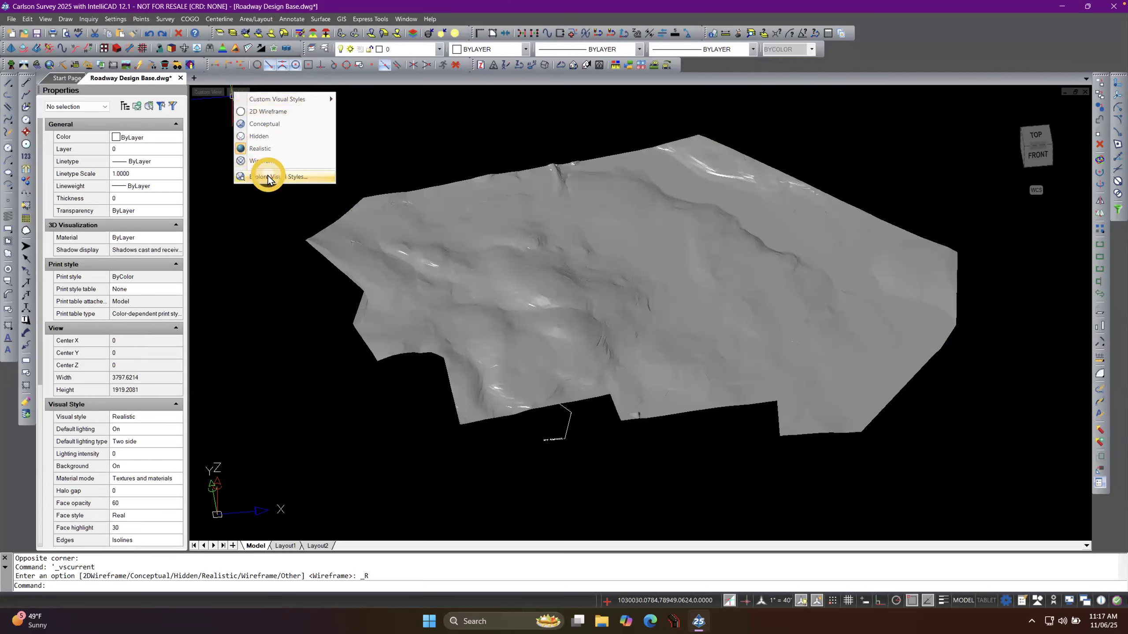
left_click(276, 159)
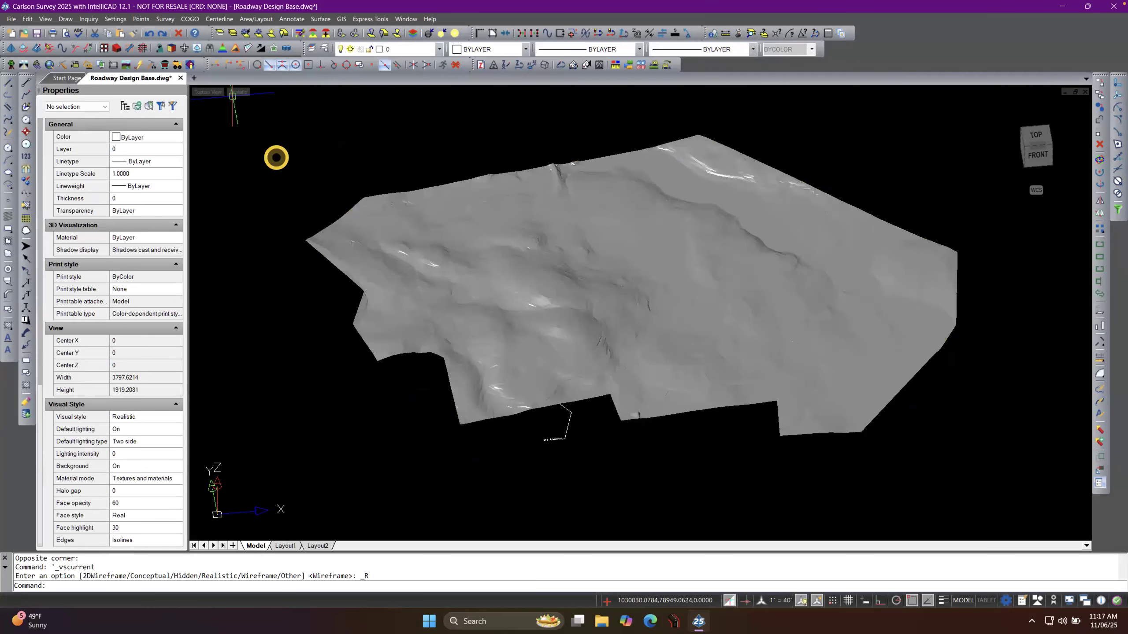
left_click(274, 154)
left_click(266, 158)
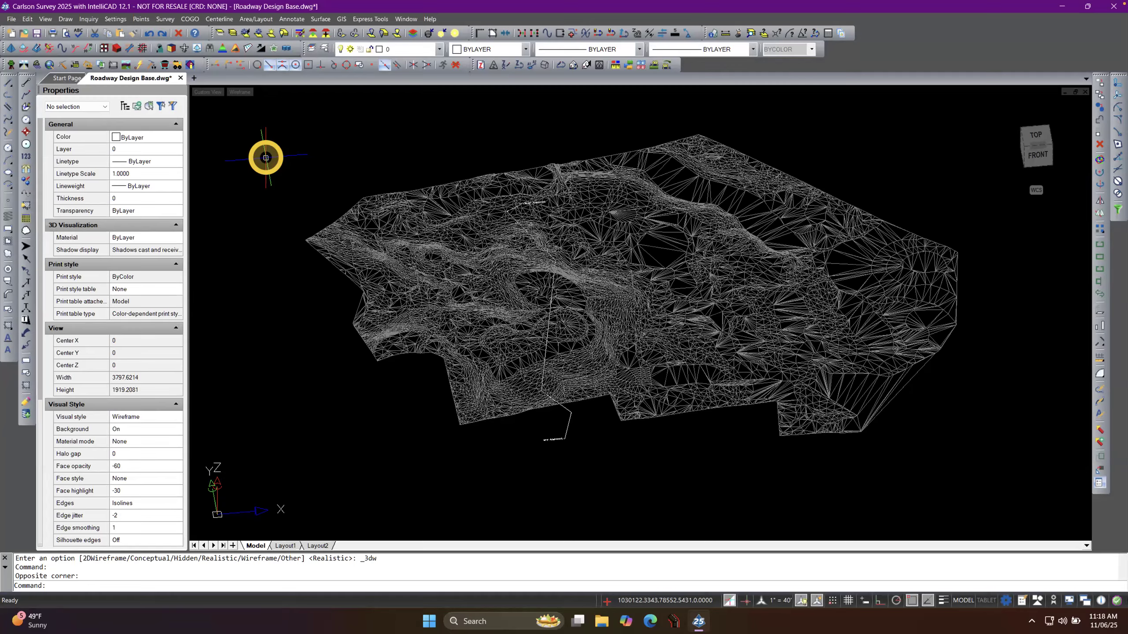
left_click(1035, 138)
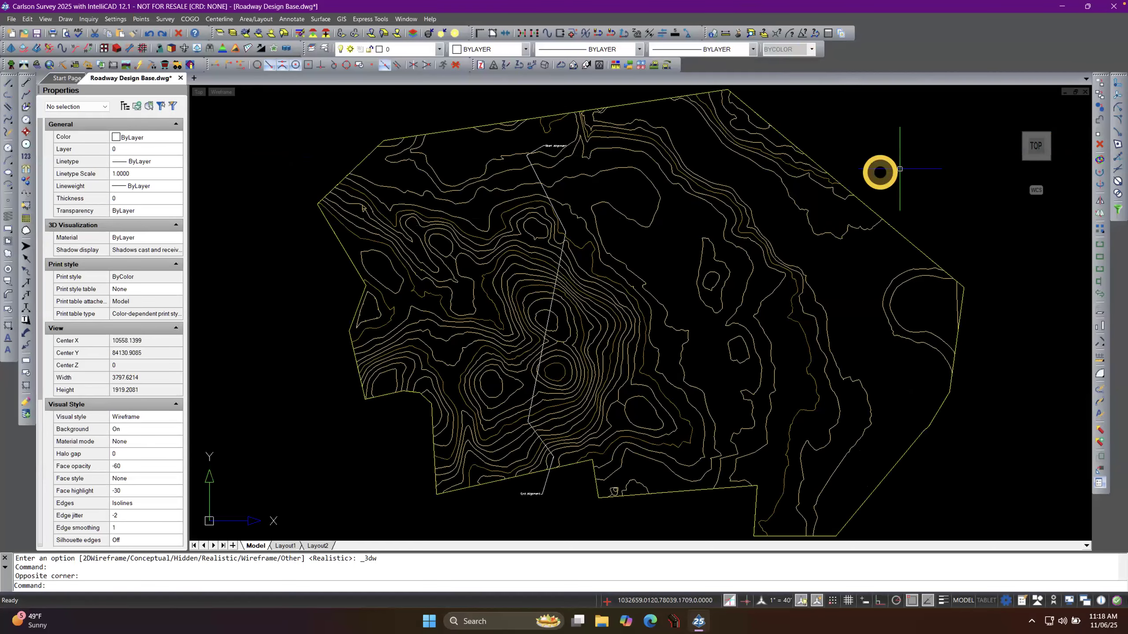
left_click(907, 156)
left_click(897, 167)
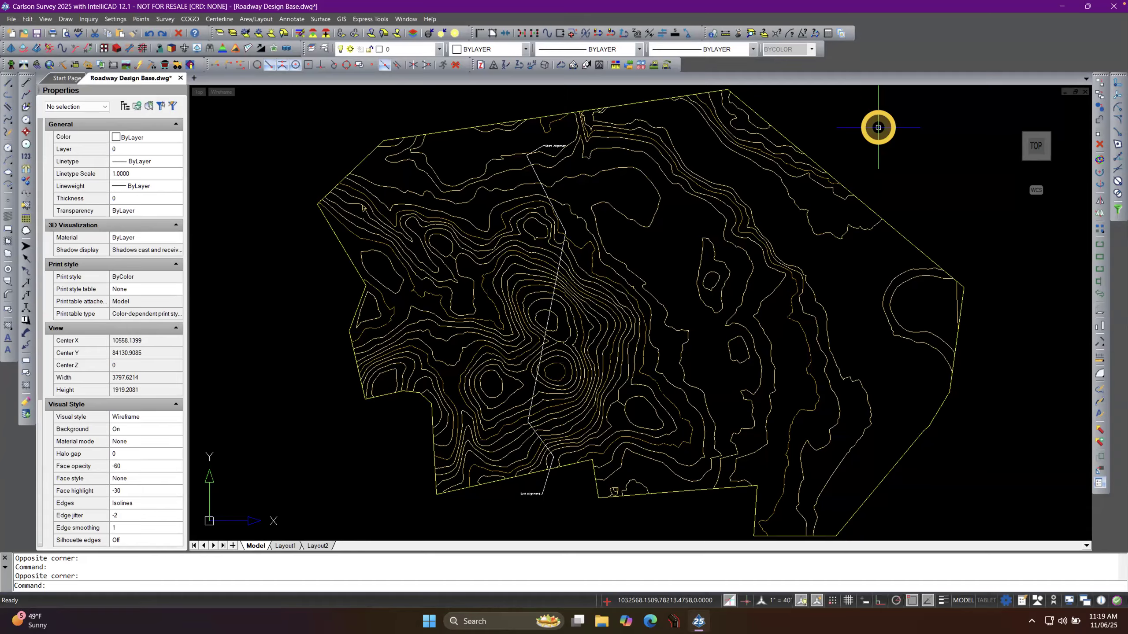
Select the contour surface to inspect its object properties, and clear the selection.
left_click(594, 276)
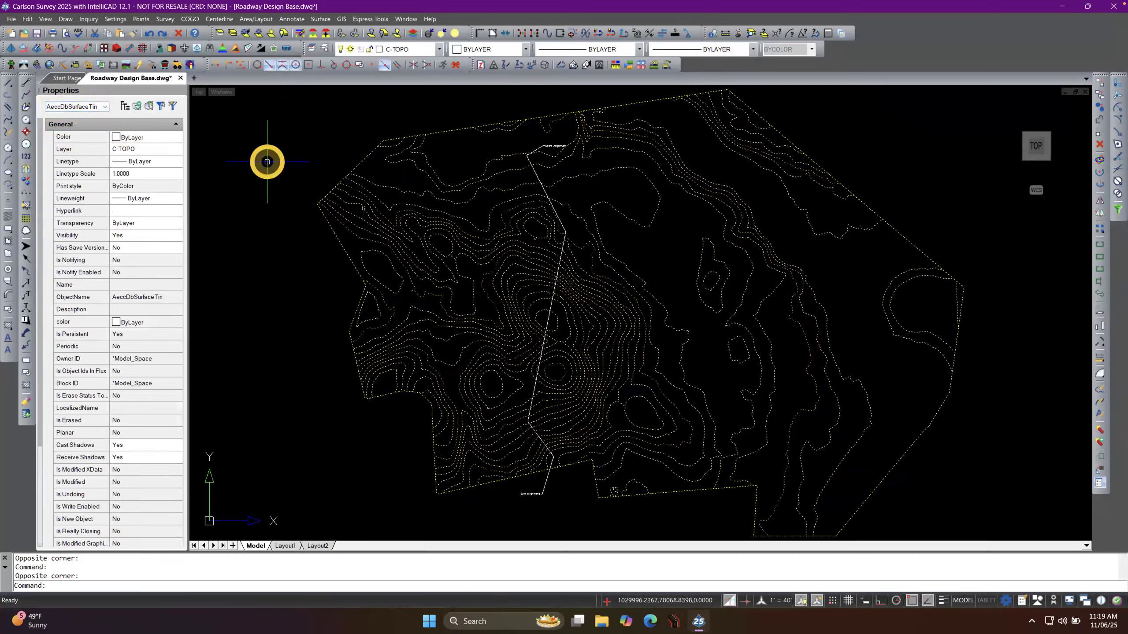
key("Escape")
key("Escape")
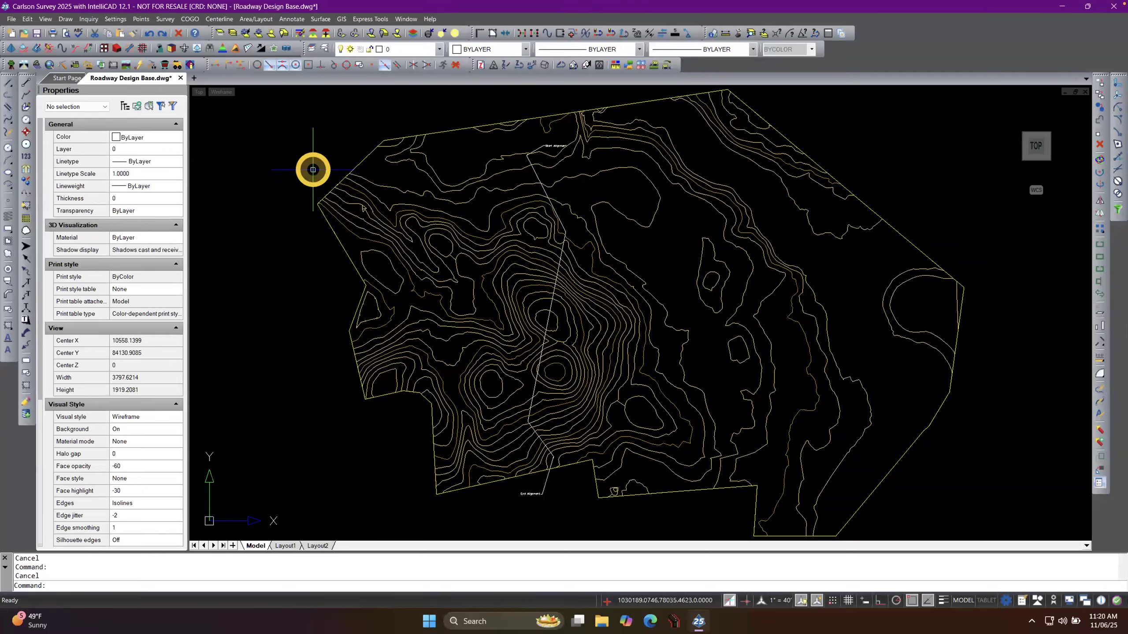
Start the import of all Civil 3D objects embedded in the drawing.
left_click(10, 20)
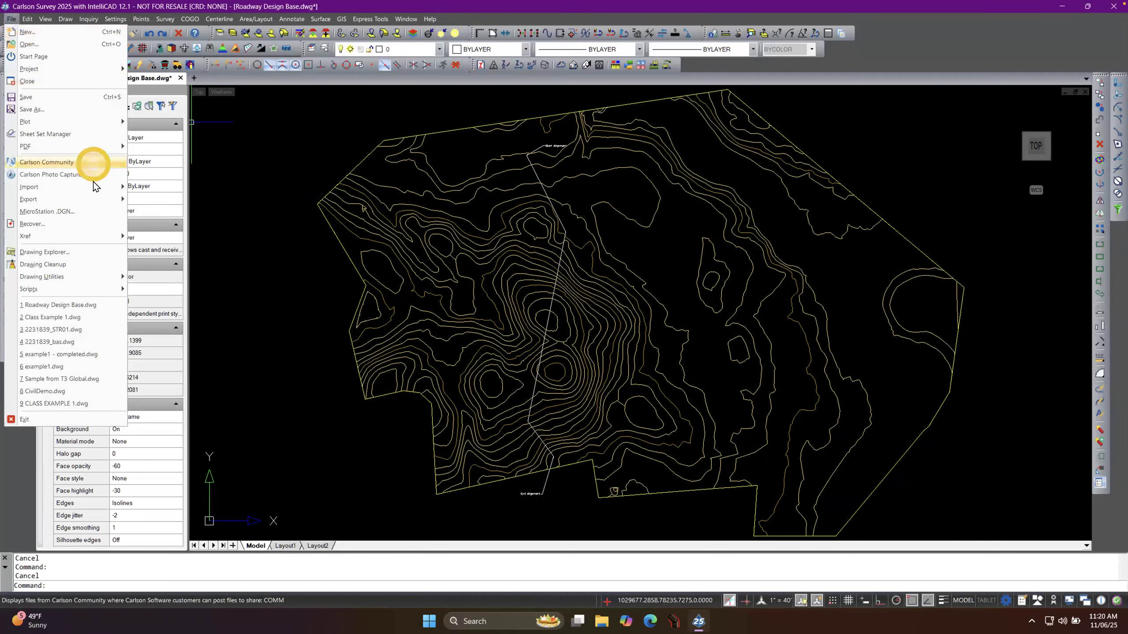
mouse_move(94, 188)
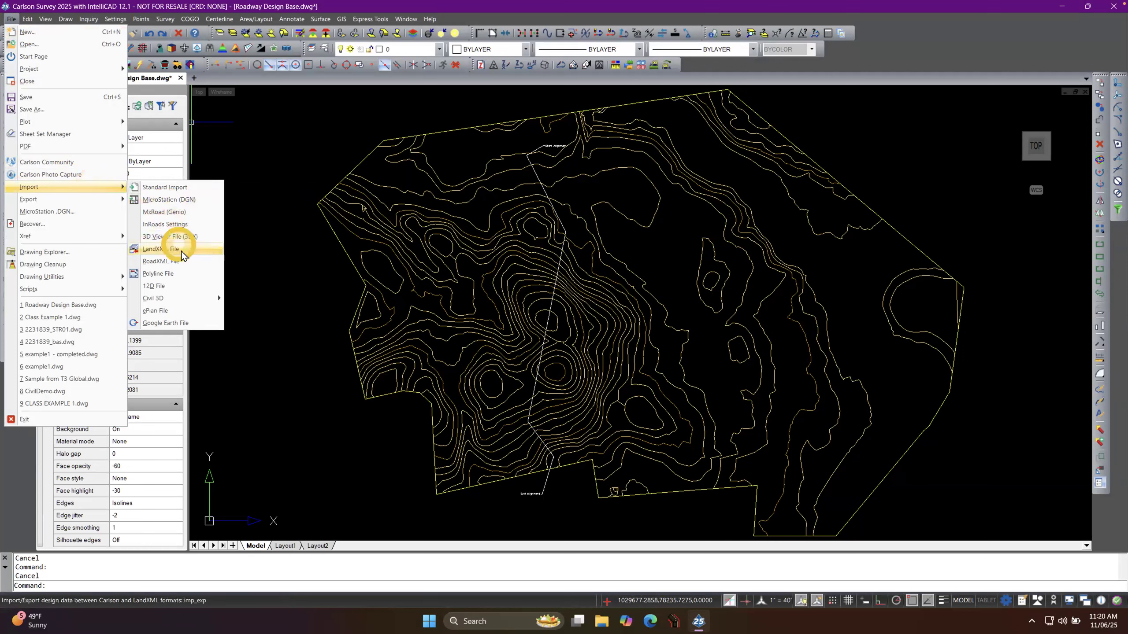
mouse_move(195, 308)
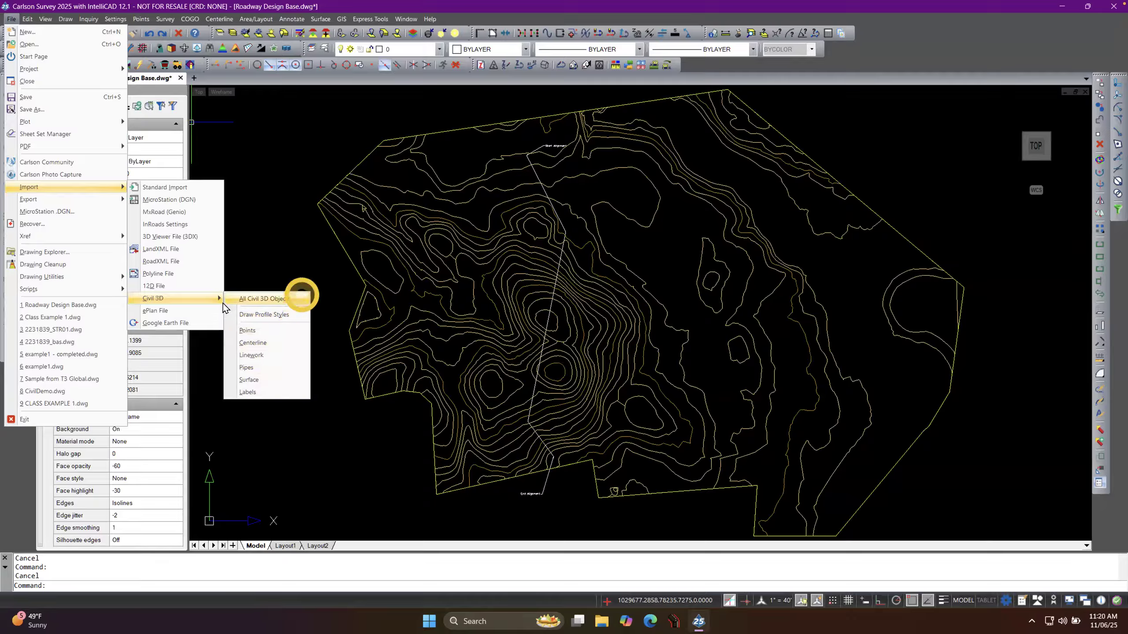
left_click(276, 300)
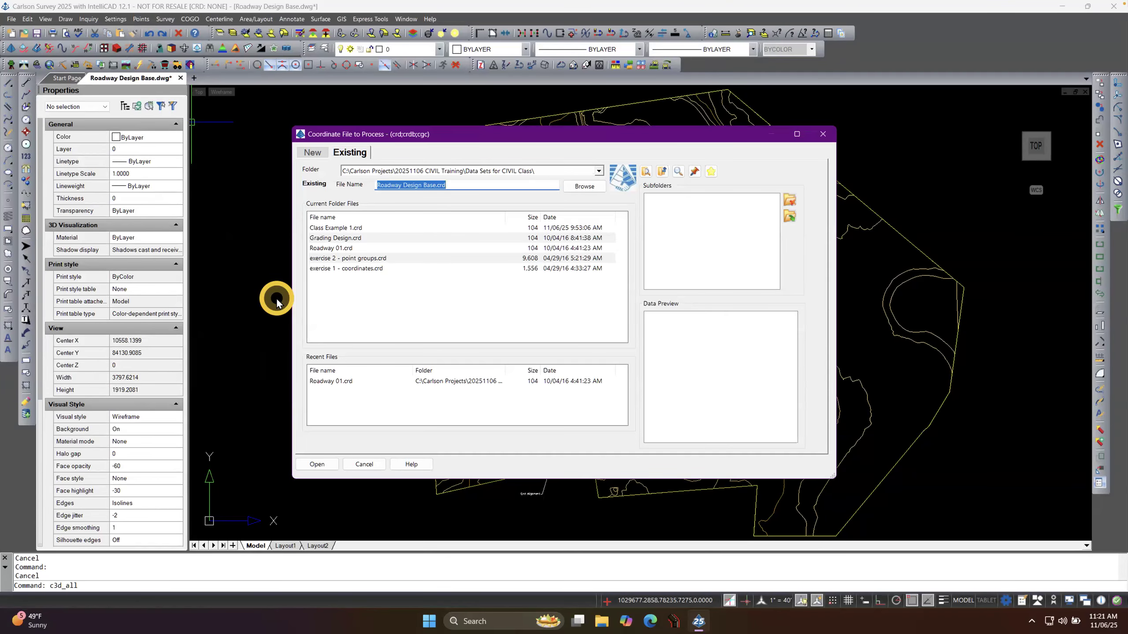
mouse_move(519, 135)
left_mouse_down()
mouse_move(651, 195)
mouse_move(557, 159)
mouse_move(582, 143)
left_mouse_up()
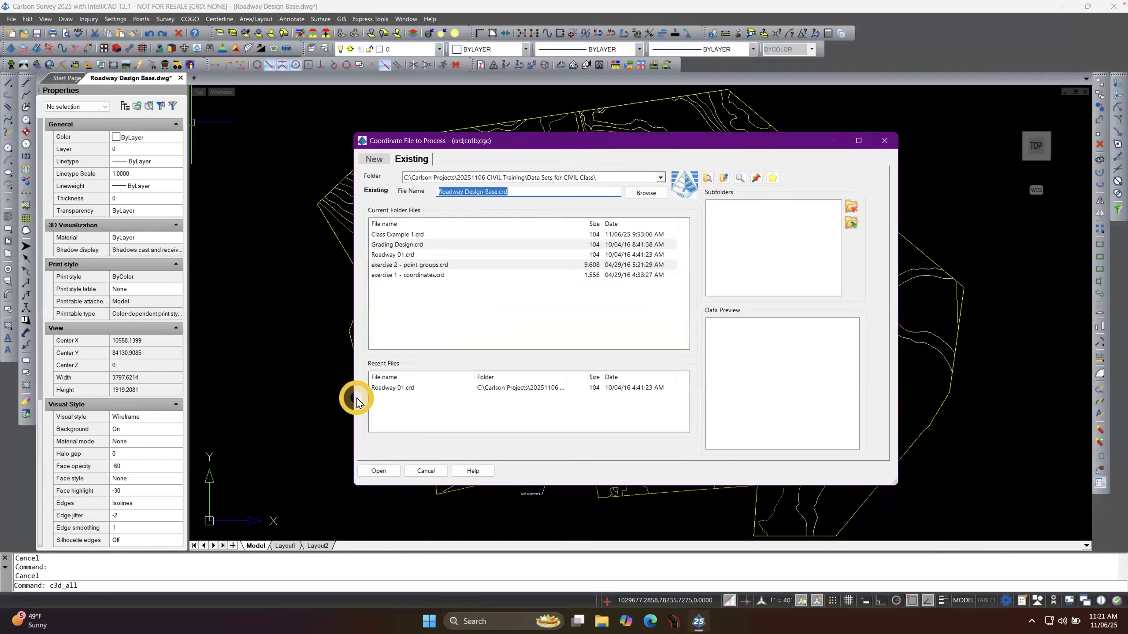
Check the coordinate file name in the training guide PDF and create ROADWAY 01.crd as a new coordinate file, replacing the existing one.
key("ctrl+Left")
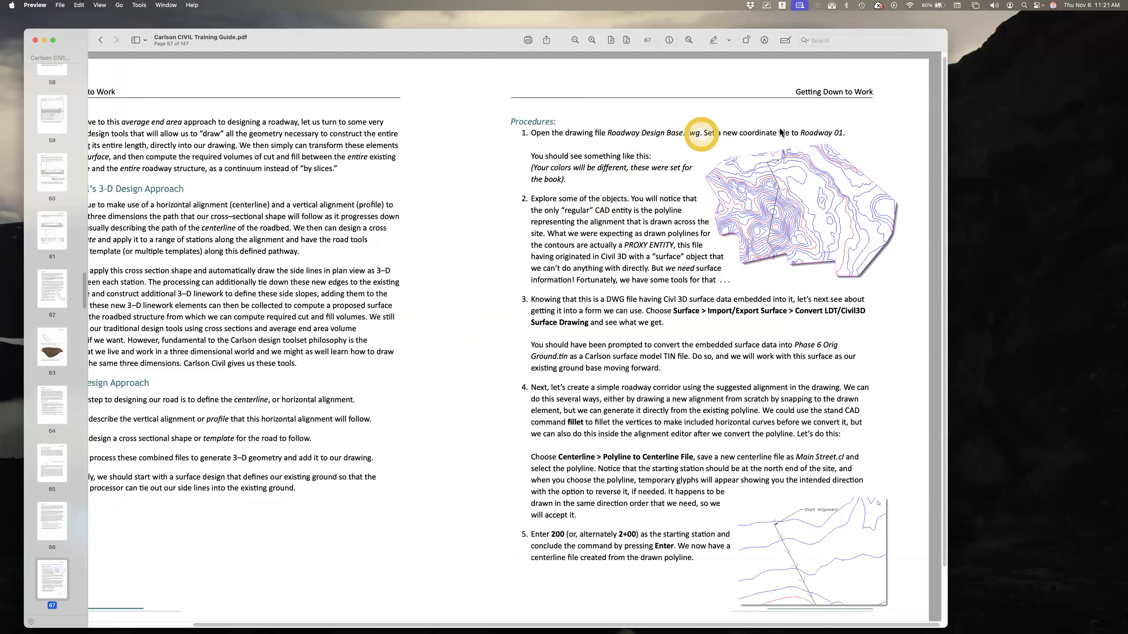
left_click_drag(790, 133, 843, 133)
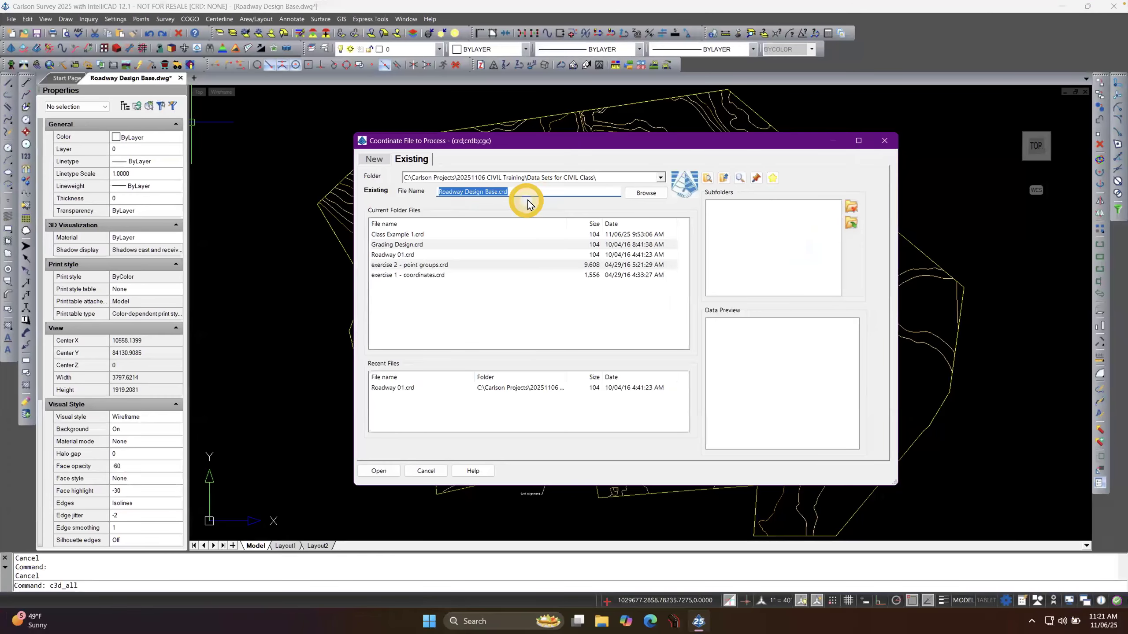
left_click(375, 159)
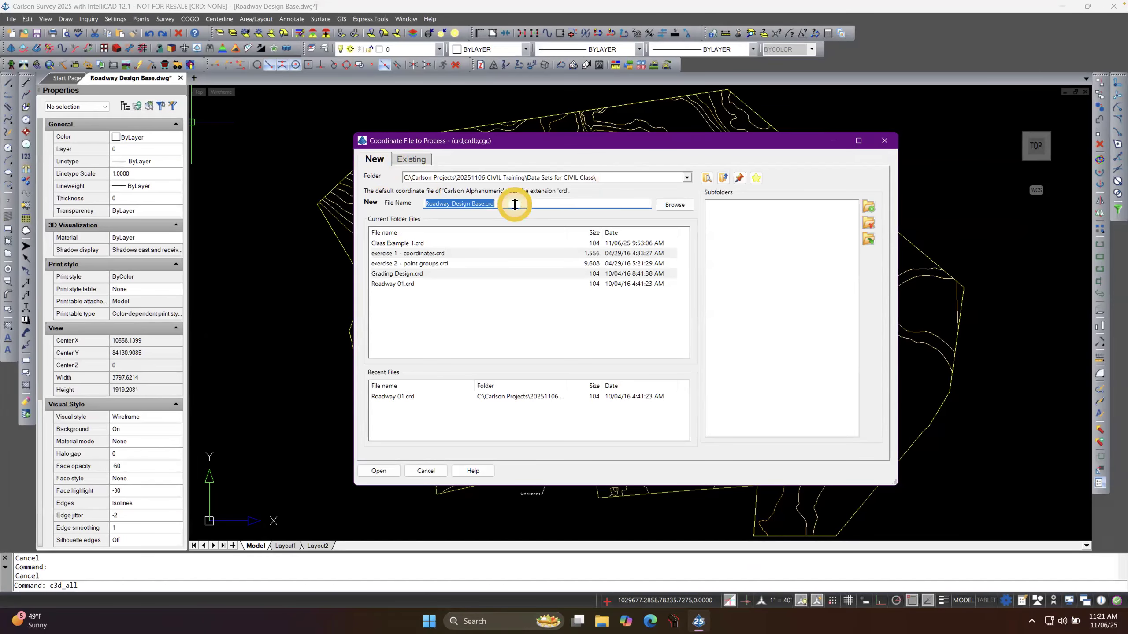
type("ROA")
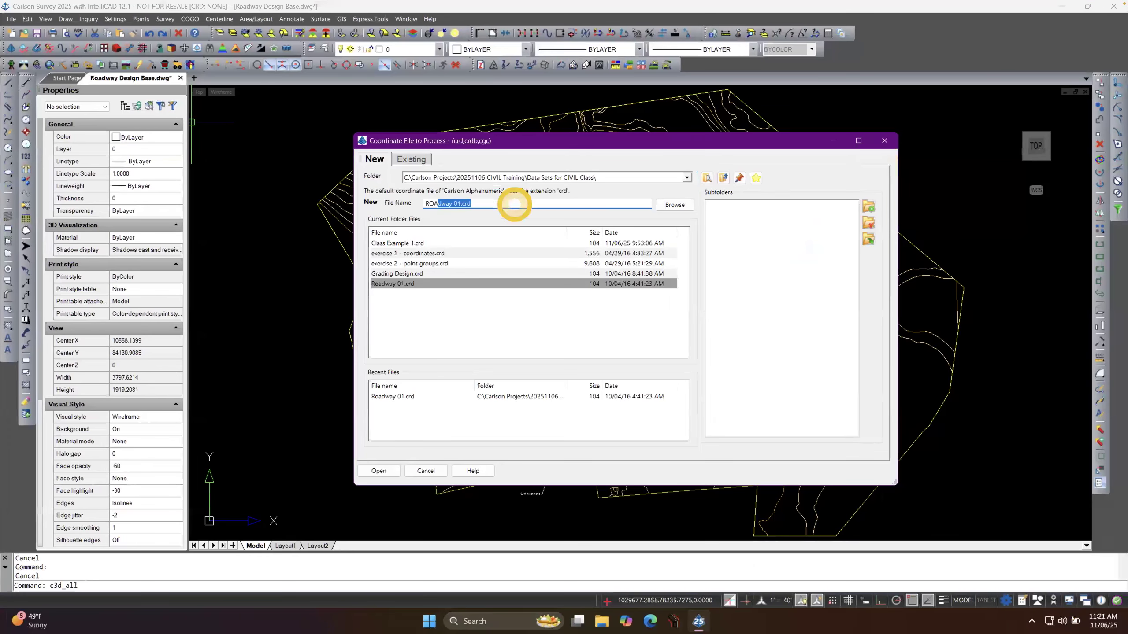
type("DWAY 01")
key("ctrl+Left")
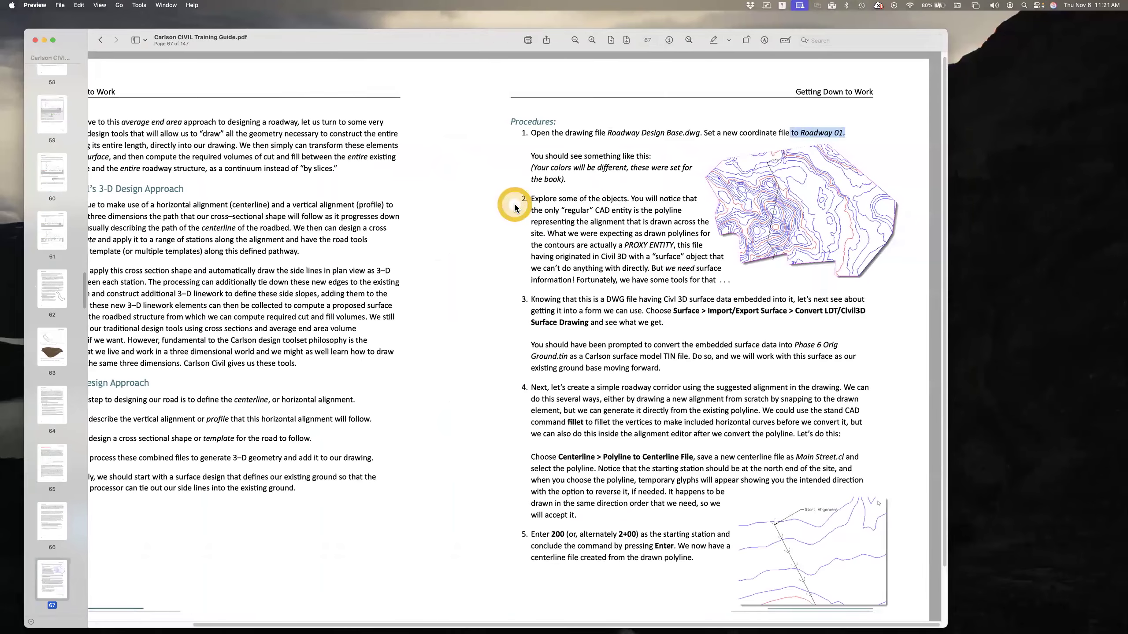
key("ctrl+Right")
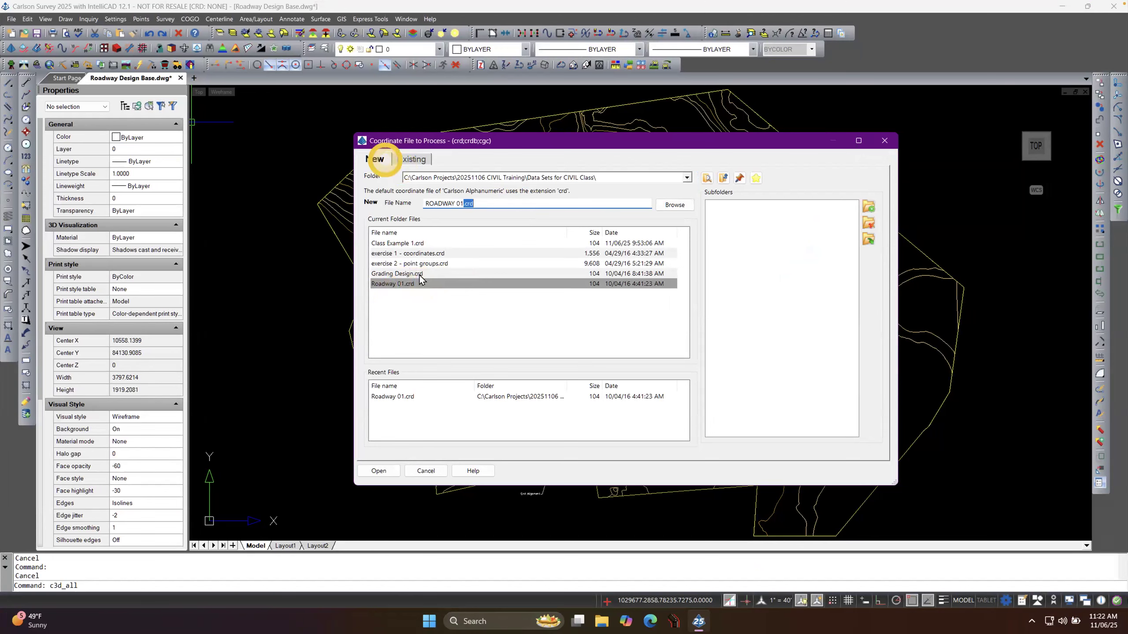
left_click(378, 471)
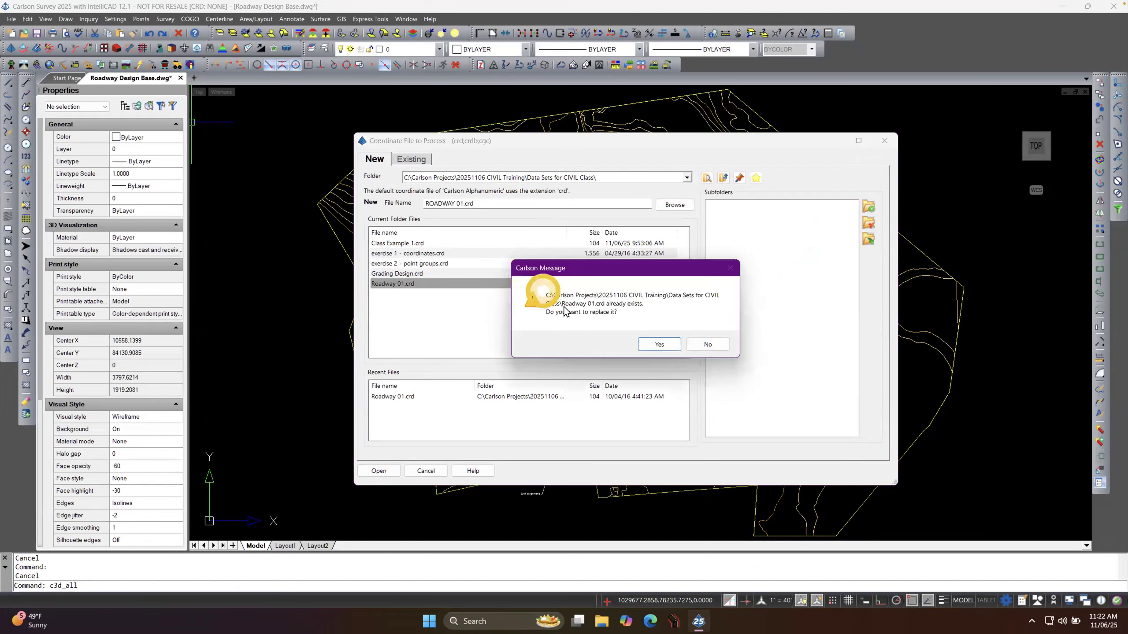
left_click(661, 345)
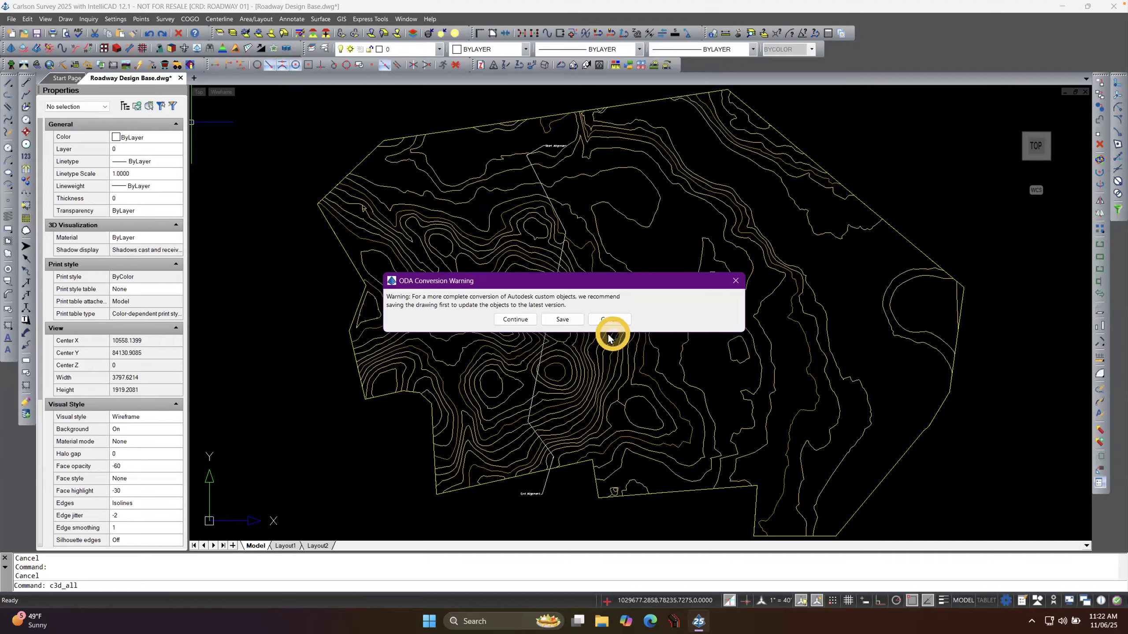
Save the drawing before conversion and write the Phase 6 Orig Ground surface as Phase 6 Orig Ground.tin, replacing the existing file.
left_click(563, 319)
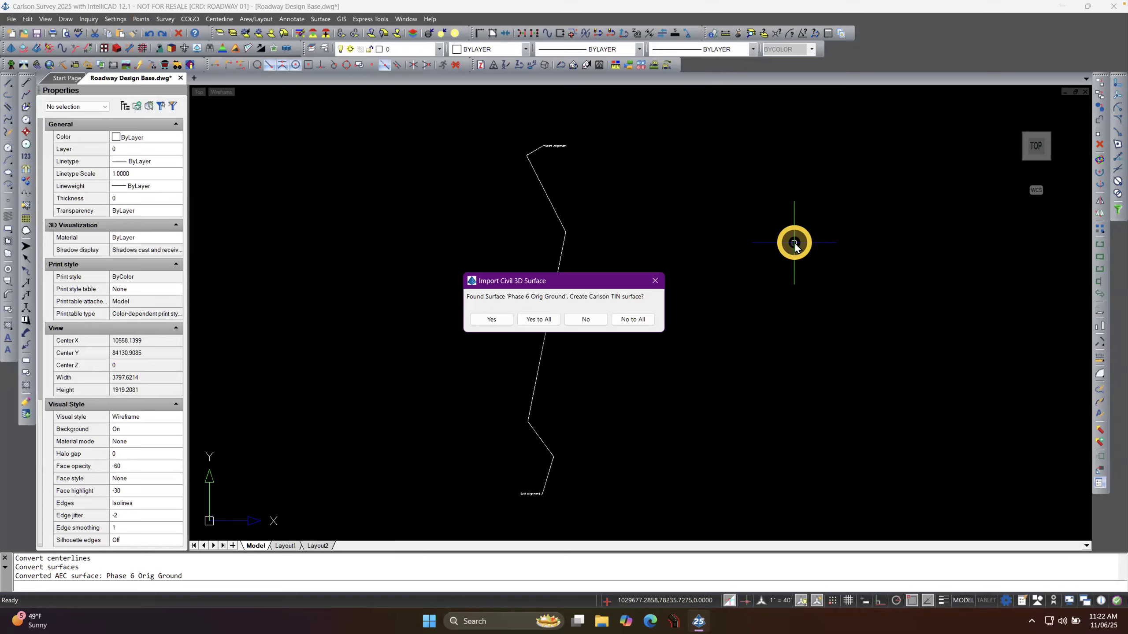
left_click(501, 323)
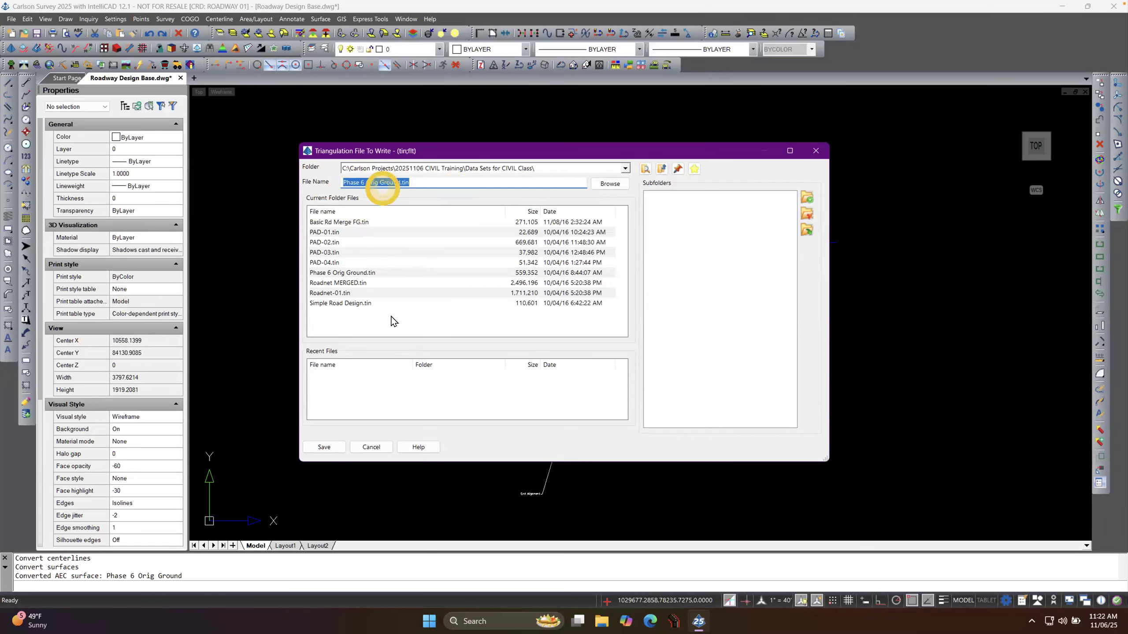
left_click(324, 446)
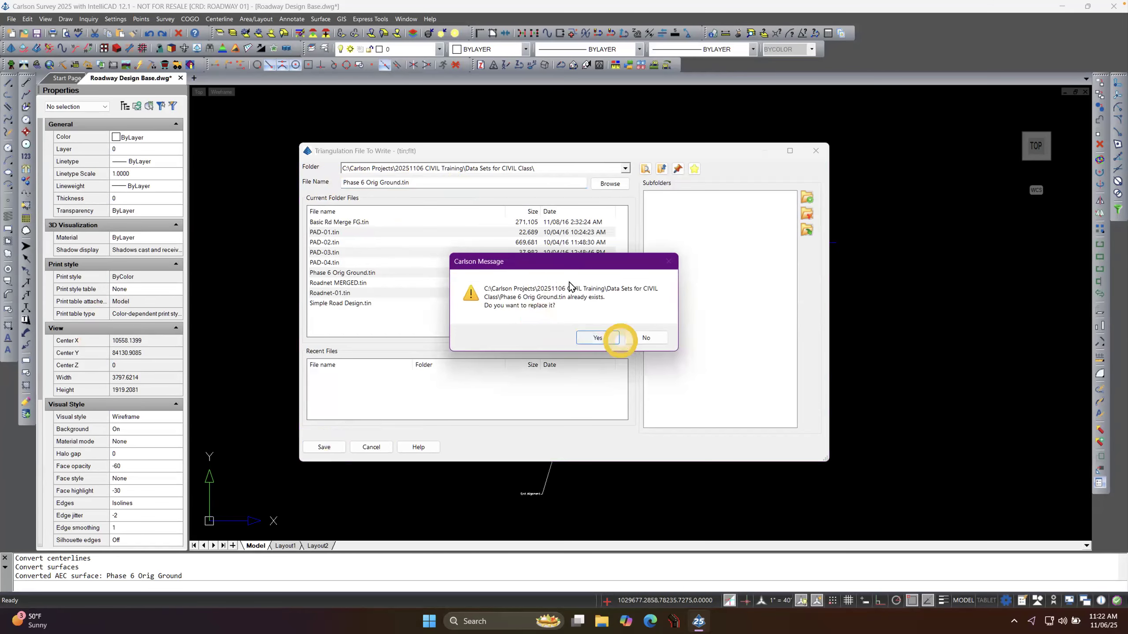
left_click(590, 338)
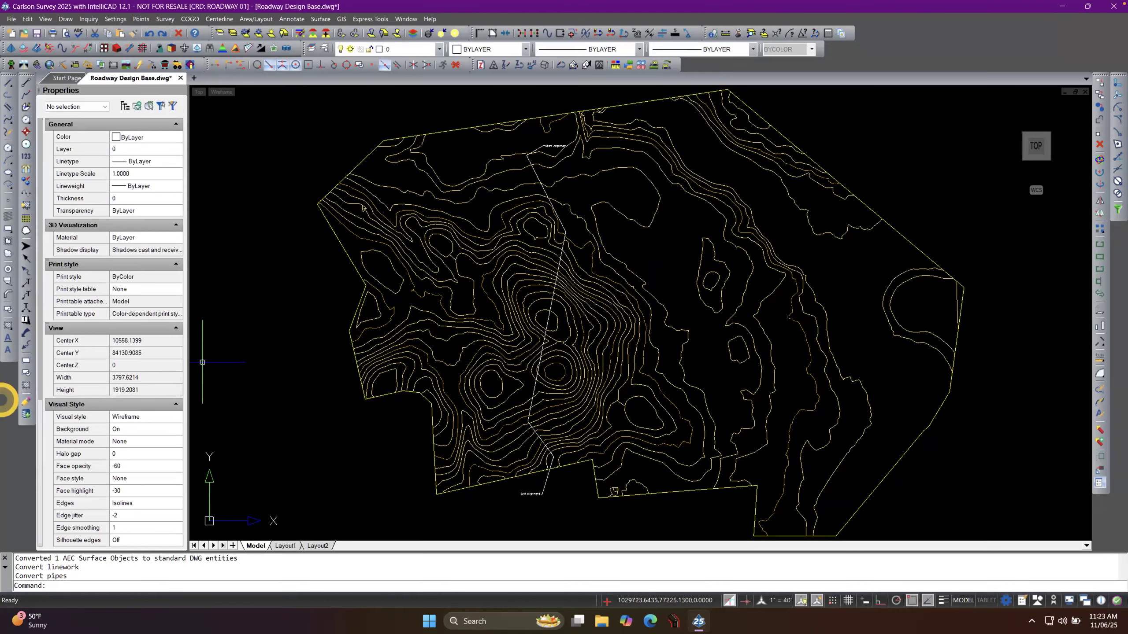
Select a minor contour polyline to inspect its properties and orbit the converted surface into a tilted 3D view.
left_click(631, 219)
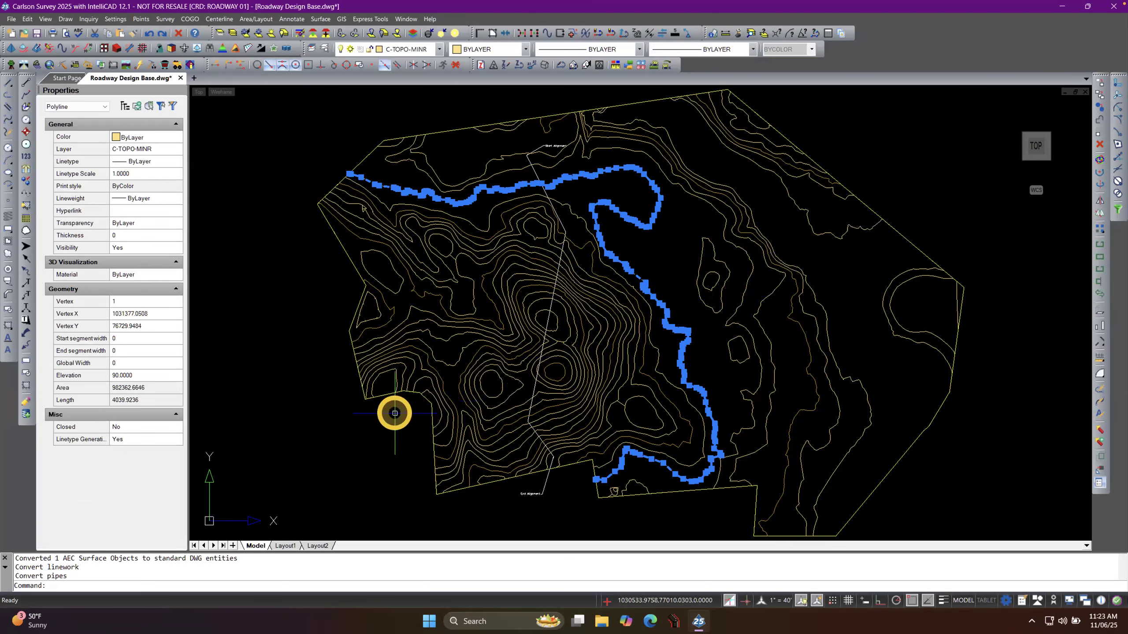
middle_click_drag(395, 451, 470, 299, "shift")
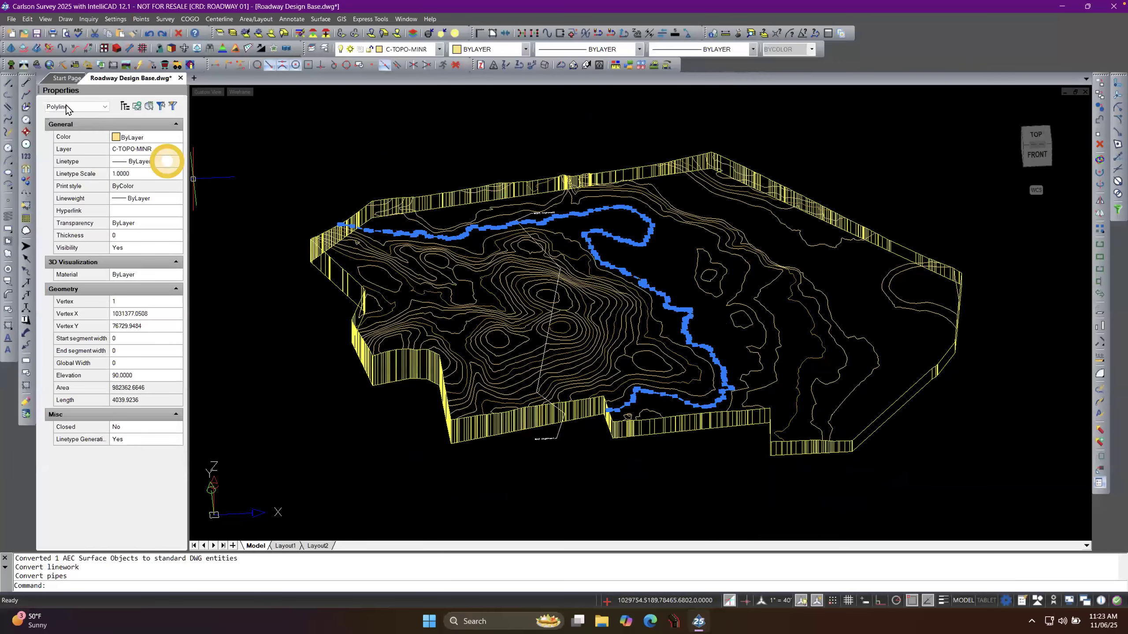
mouse_move(611, 208)
left_click(619, 245)
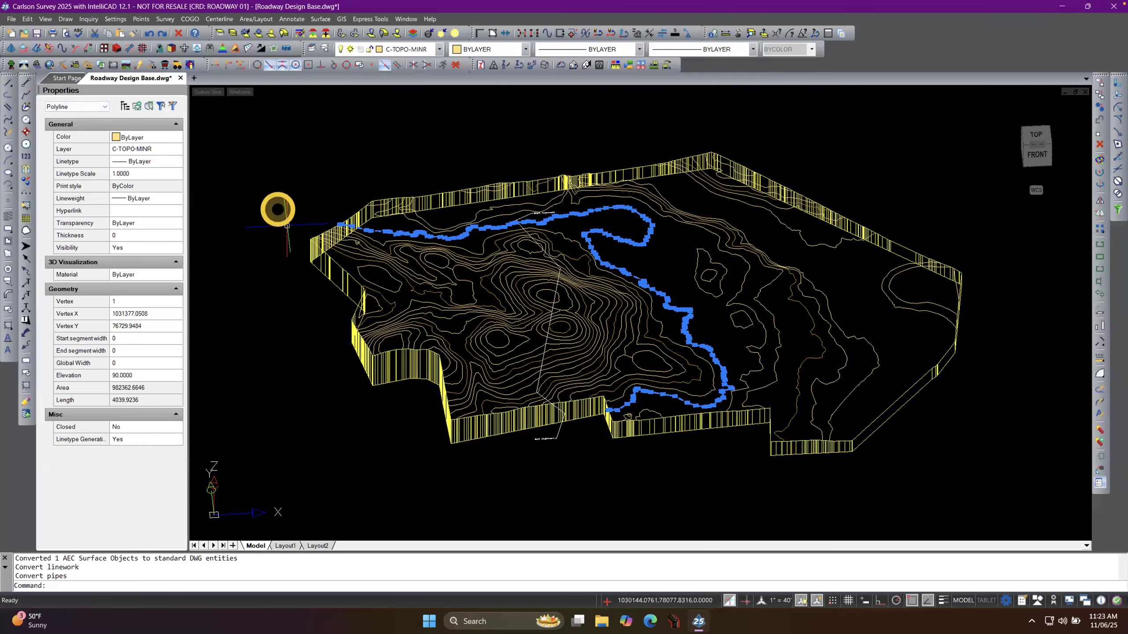
Preview the boundary walls of the converted surface in the Realistic visual style and return to Wireframe.
left_click(237, 92)
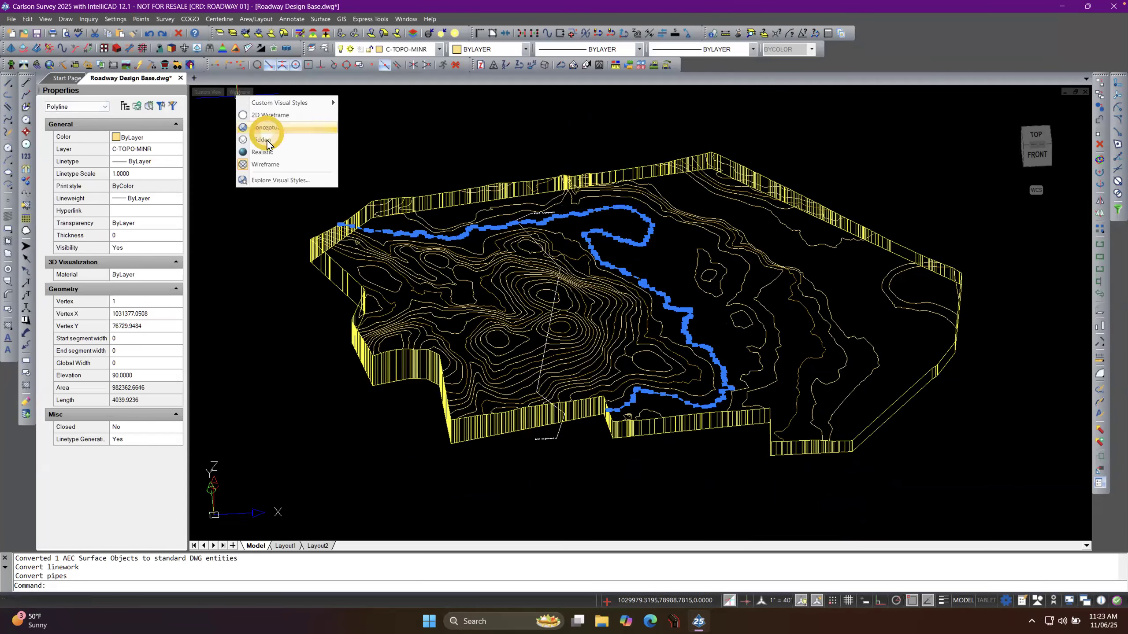
left_click(267, 155)
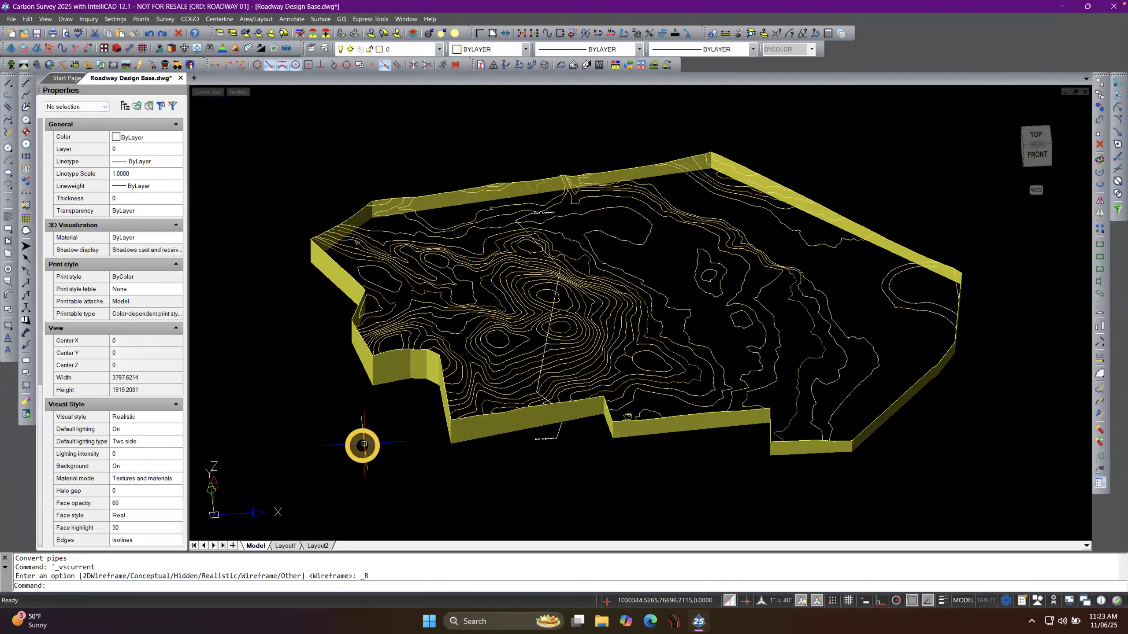
scroll(395, 381, "up", 2)
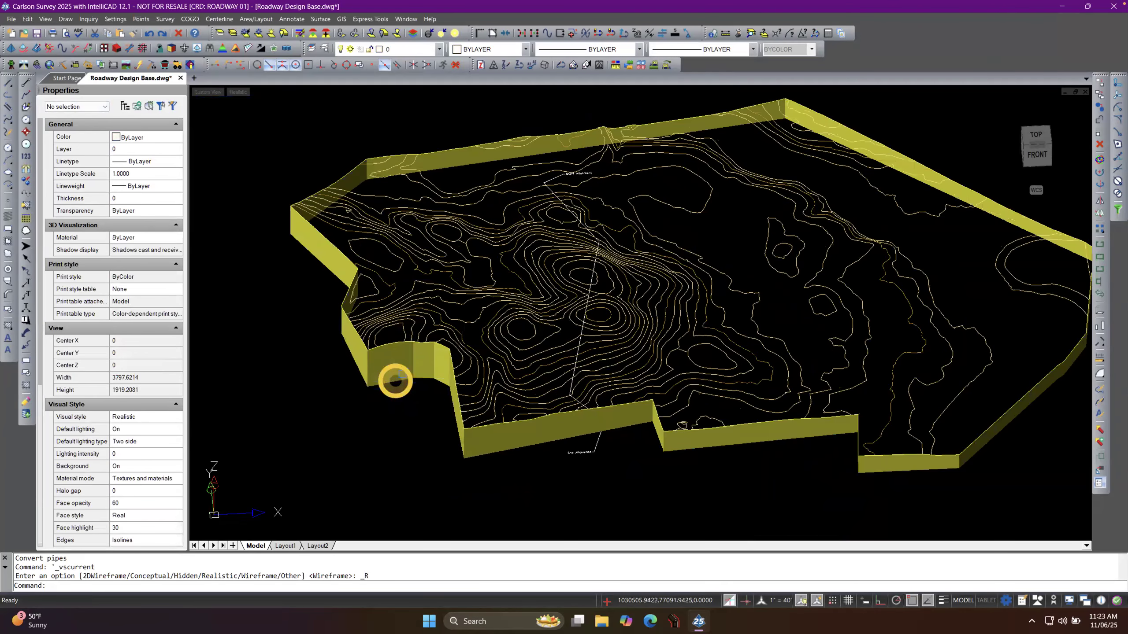
scroll(395, 381, "up", 3)
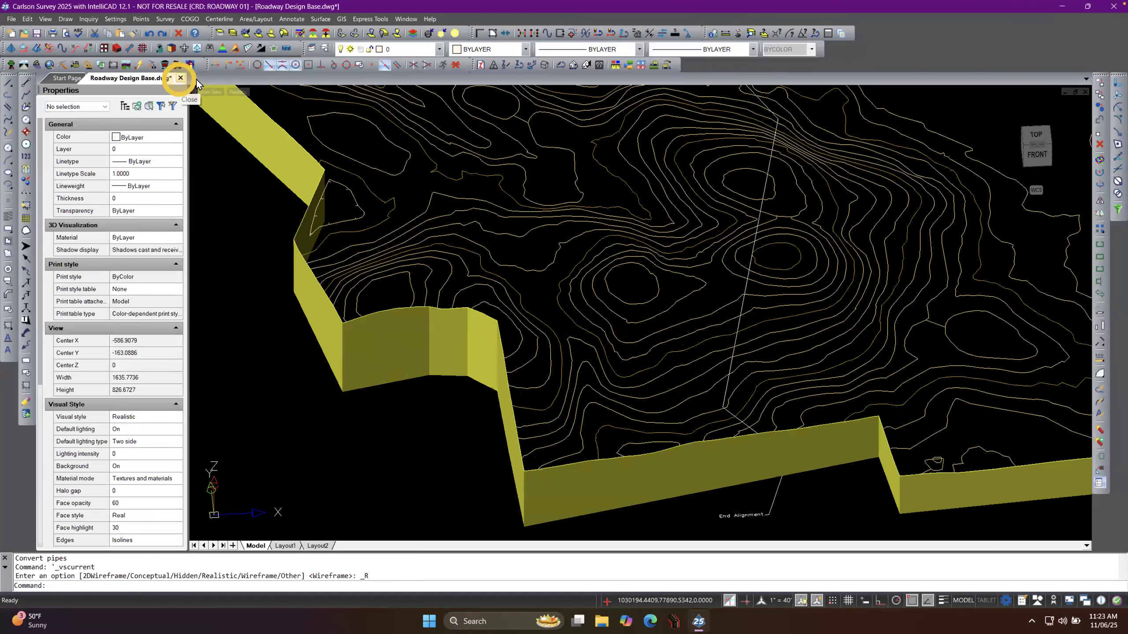
left_click(238, 93)
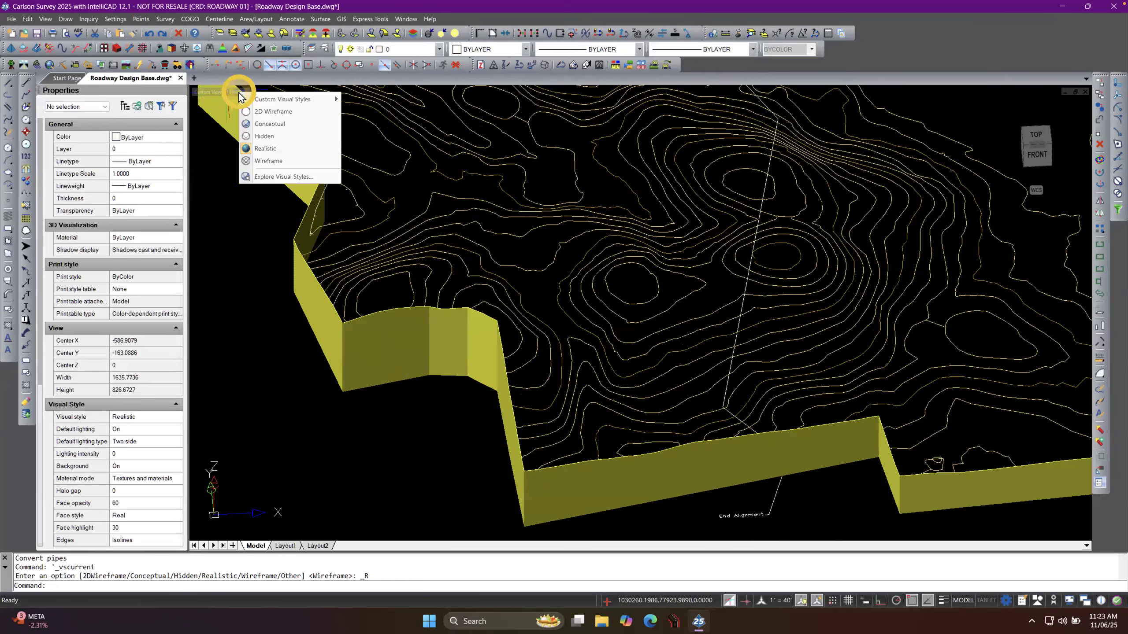
left_click(259, 161)
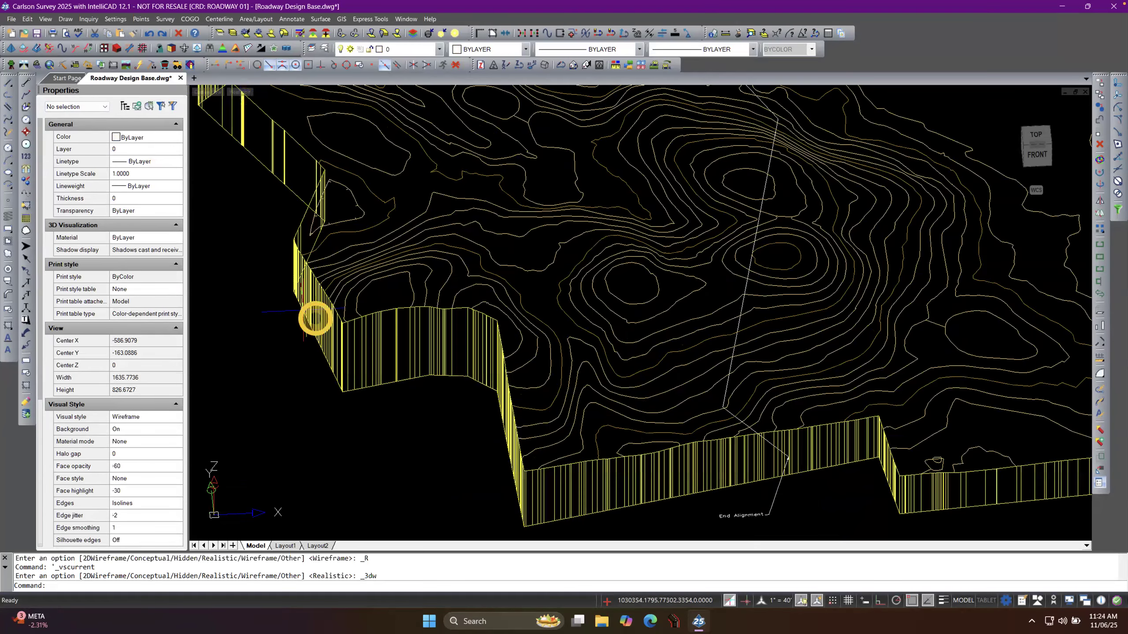
Select one 3D face of the boundary wall to inspect its properties, and clear the selection.
left_click(383, 336)
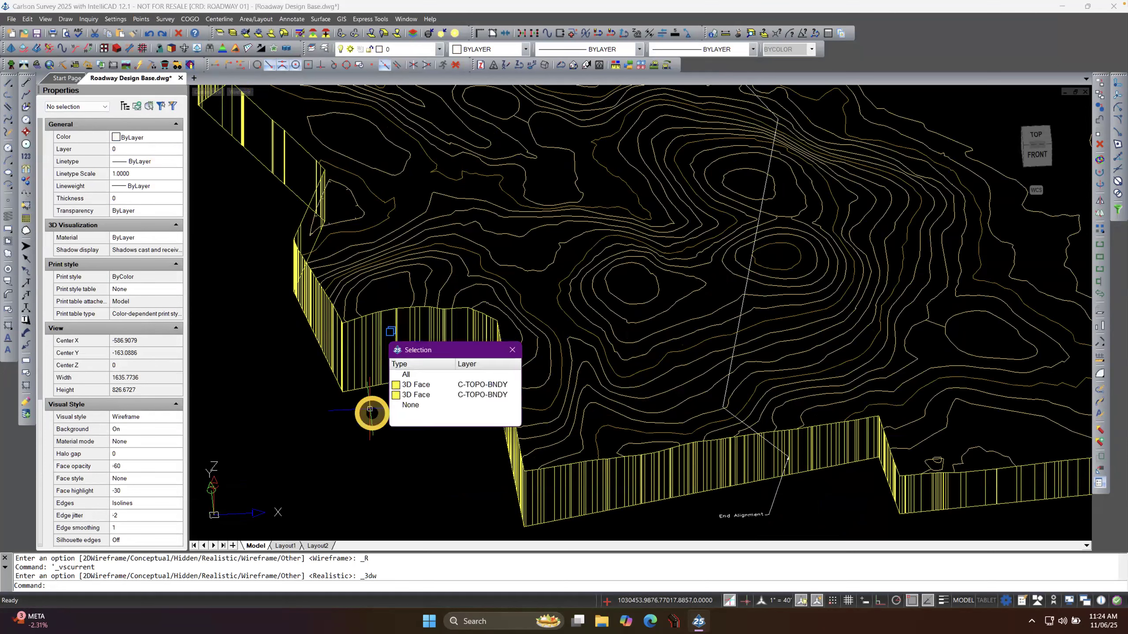
left_click(426, 393)
left_click(427, 393)
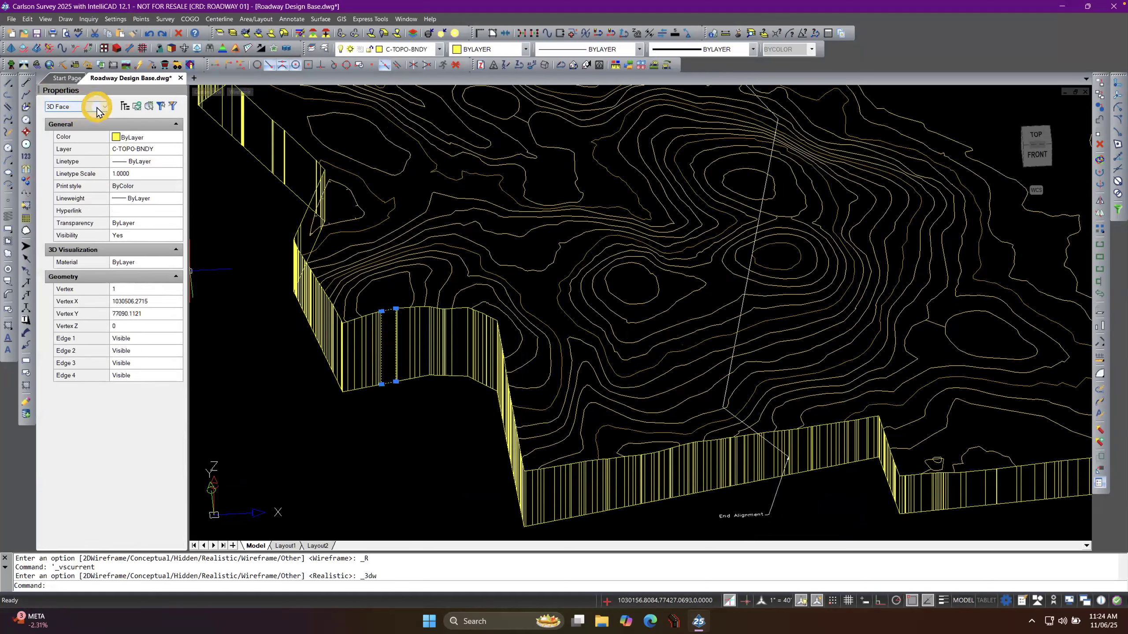
left_click(301, 331)
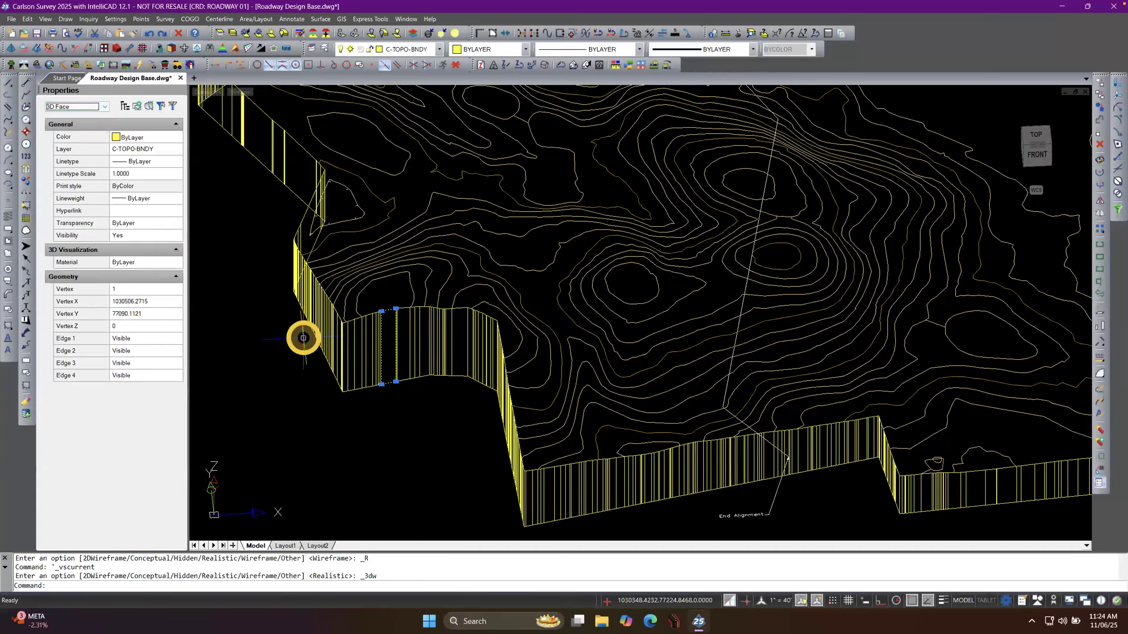
key("Escape")
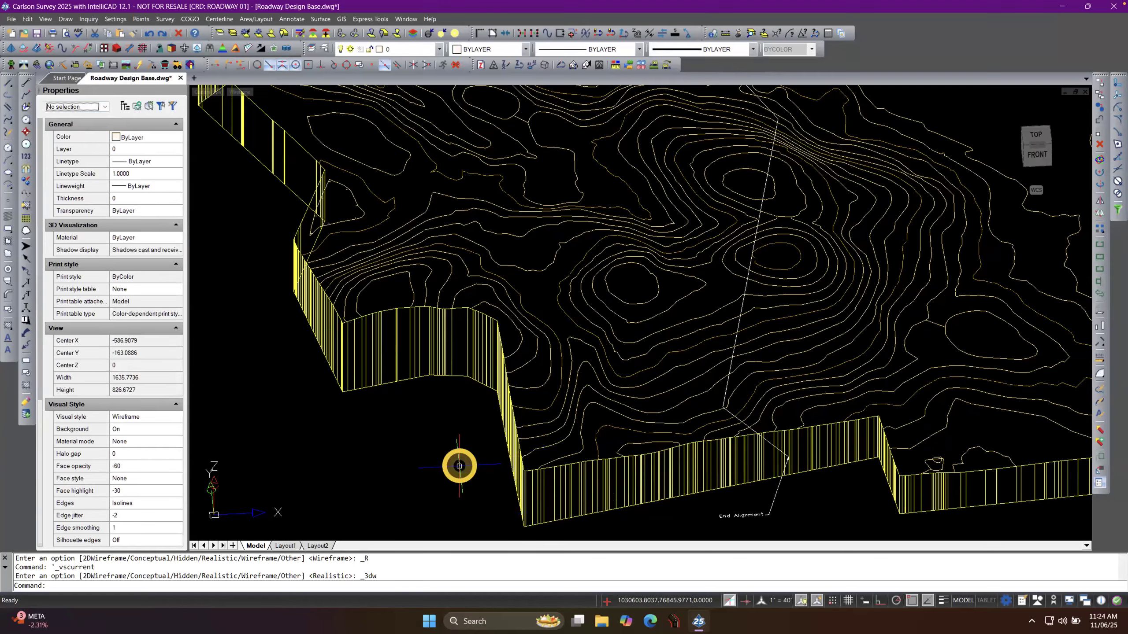
Erase all the boundary wall's 3D faces on layer C-TOPO-BNDY by picking one face and using Select Similar.
left_click(457, 466)
left_click(451, 466)
scroll(506, 454, "down", 4)
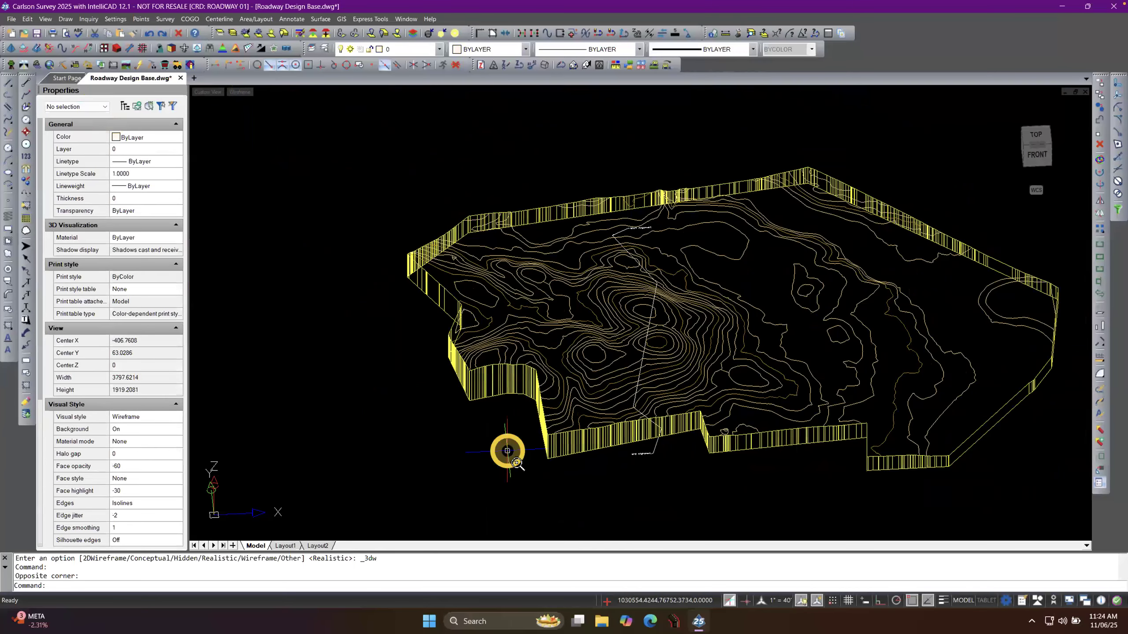
scroll(519, 466, "up", 3)
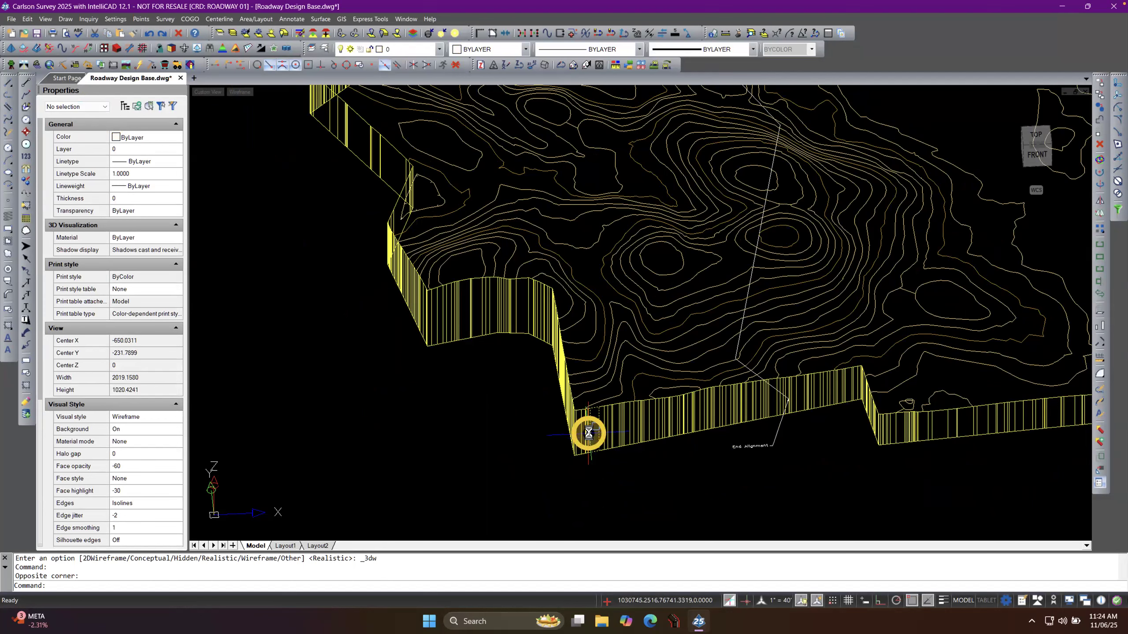
left_click(583, 430)
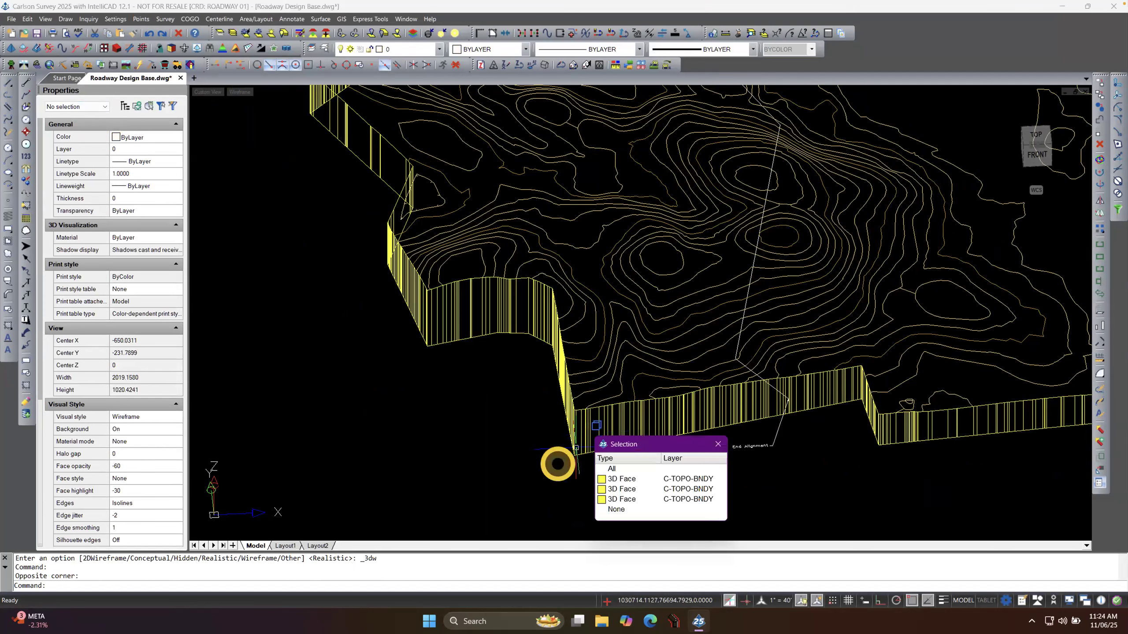
left_click(635, 479)
right_click(443, 425)
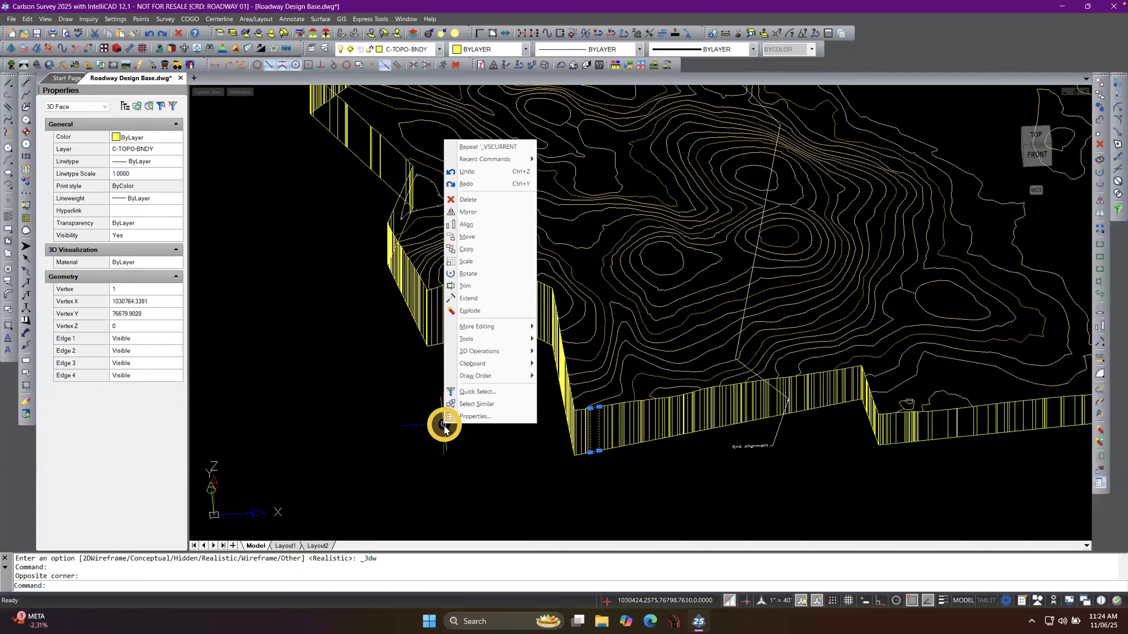
left_click(513, 405)
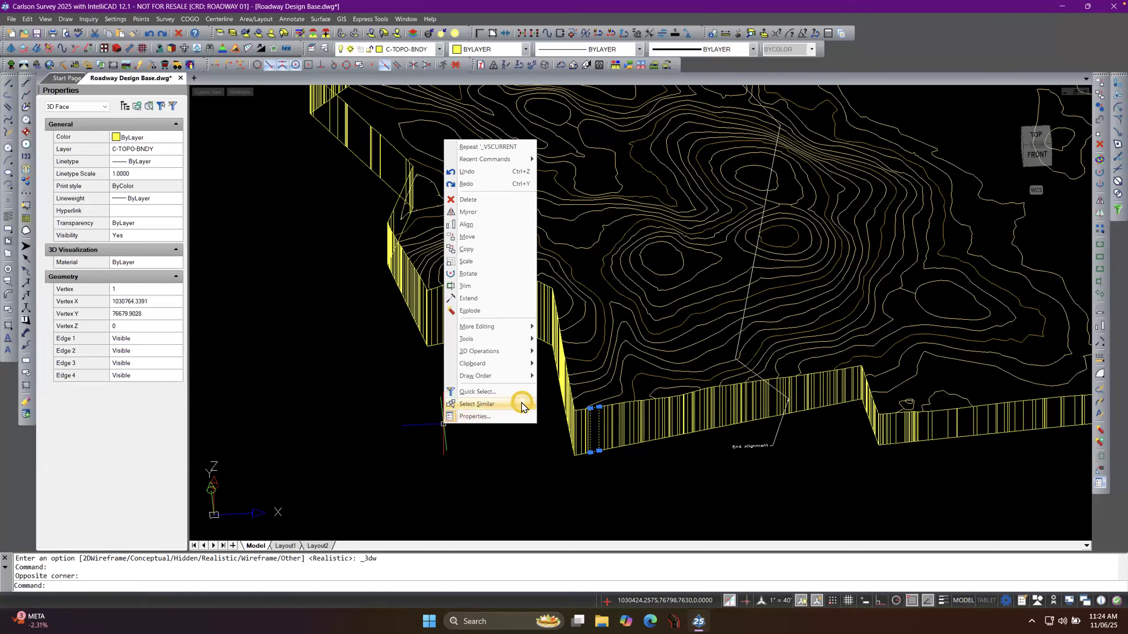
left_click(522, 406)
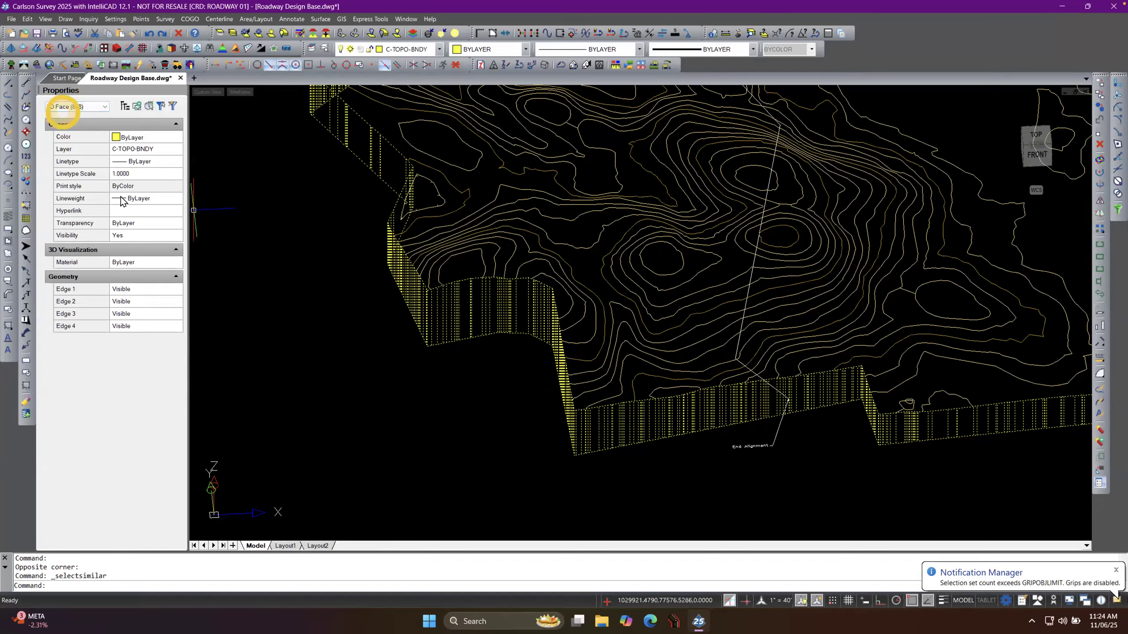
left_click(298, 252)
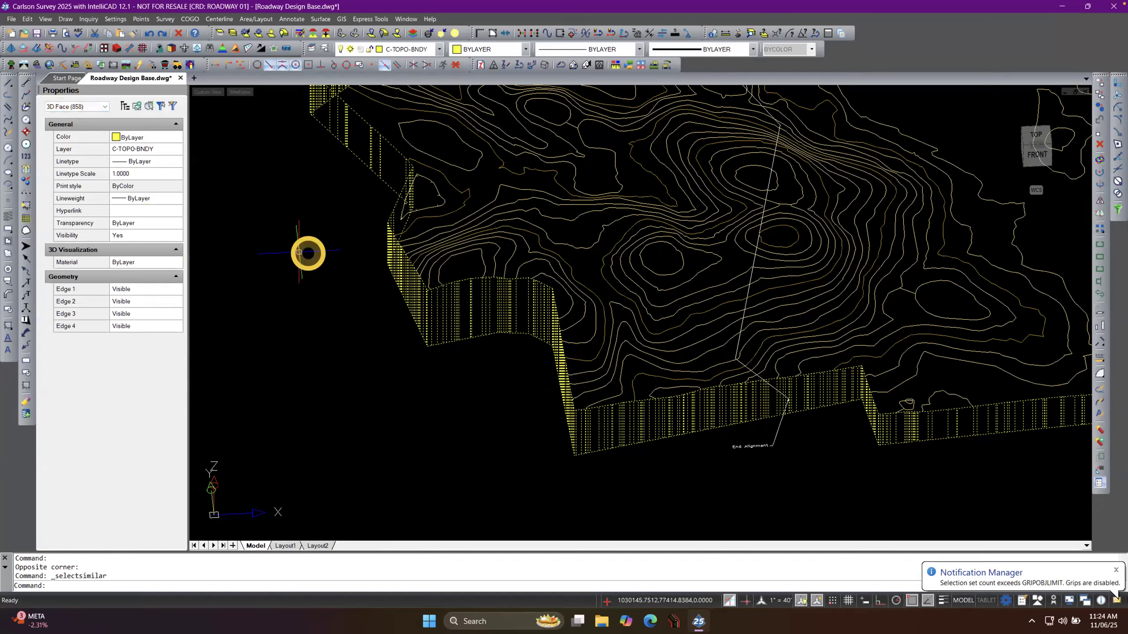
left_click(1100, 144)
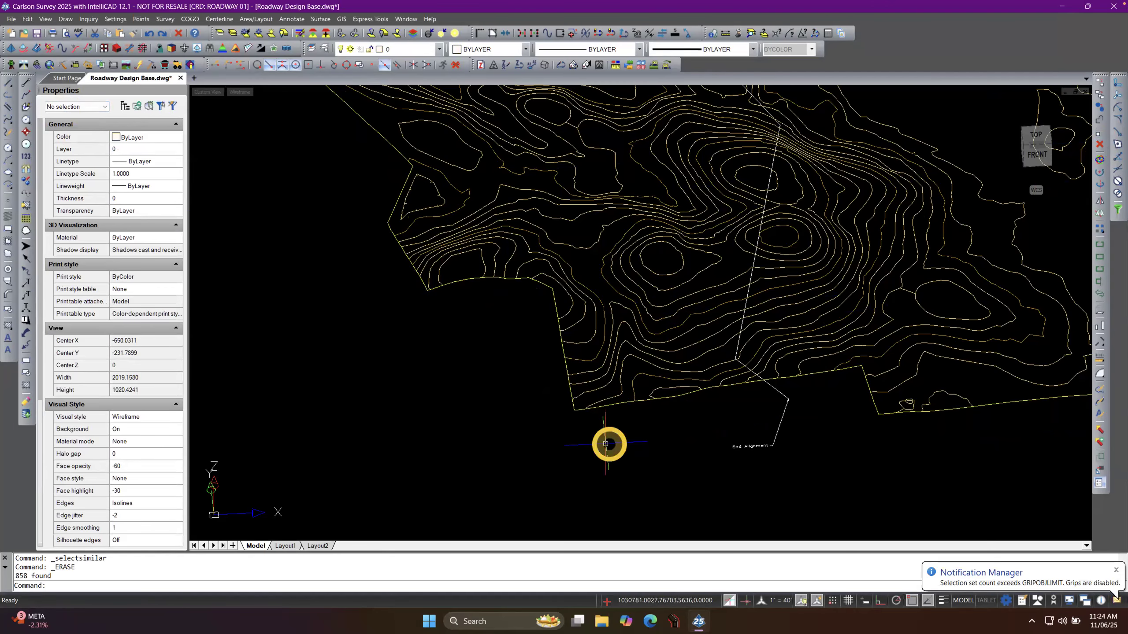
Select the 3D polyline around the surface perimeter on layer C-TOPO-BNDY and turn on lineweight display.
scroll(627, 426, "up", 8)
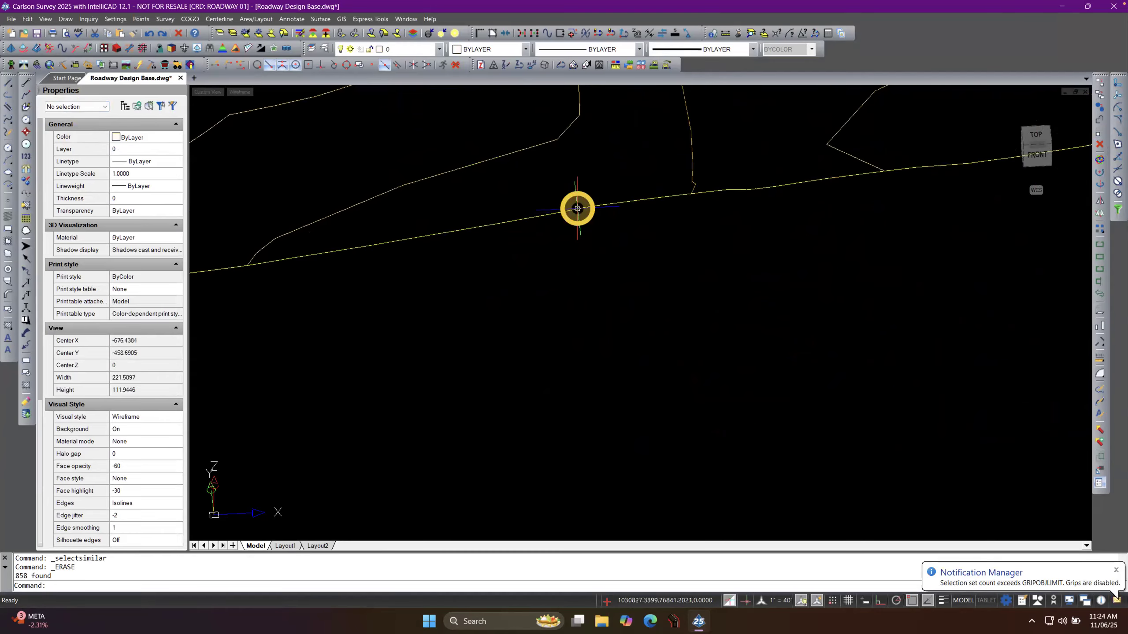
left_click(577, 208)
scroll(650, 382, "down", 5)
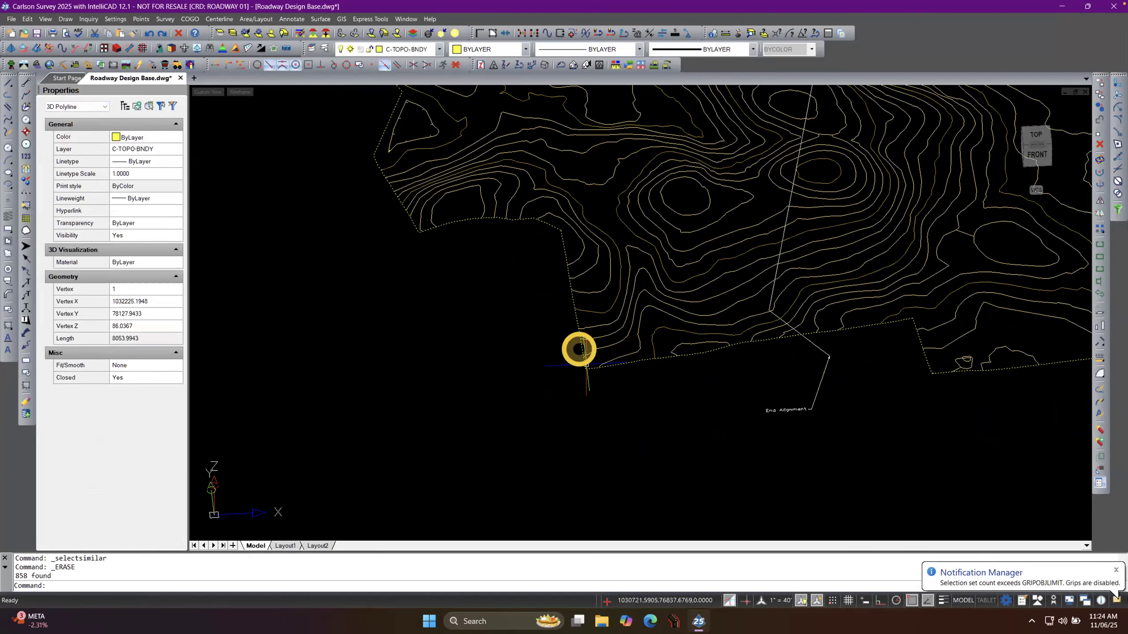
left_click(943, 600)
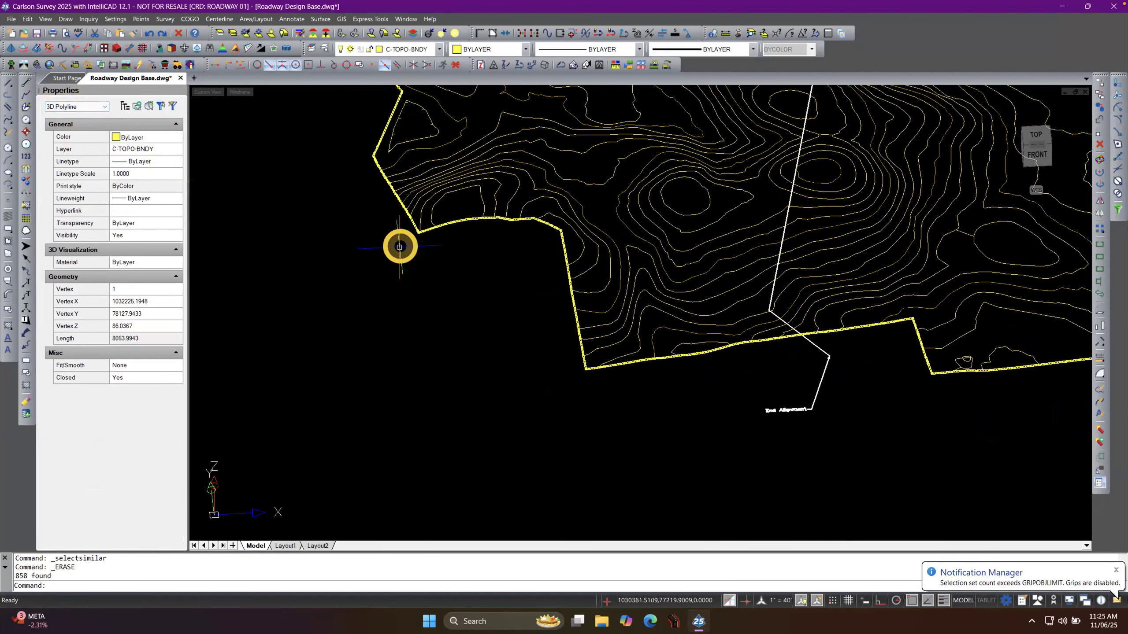
Examine the perimeter 3D polyline up close, especially where contours meet it near the Start Alignment label.
scroll(418, 144, "up", 4)
scroll(240, 294, "down", 4)
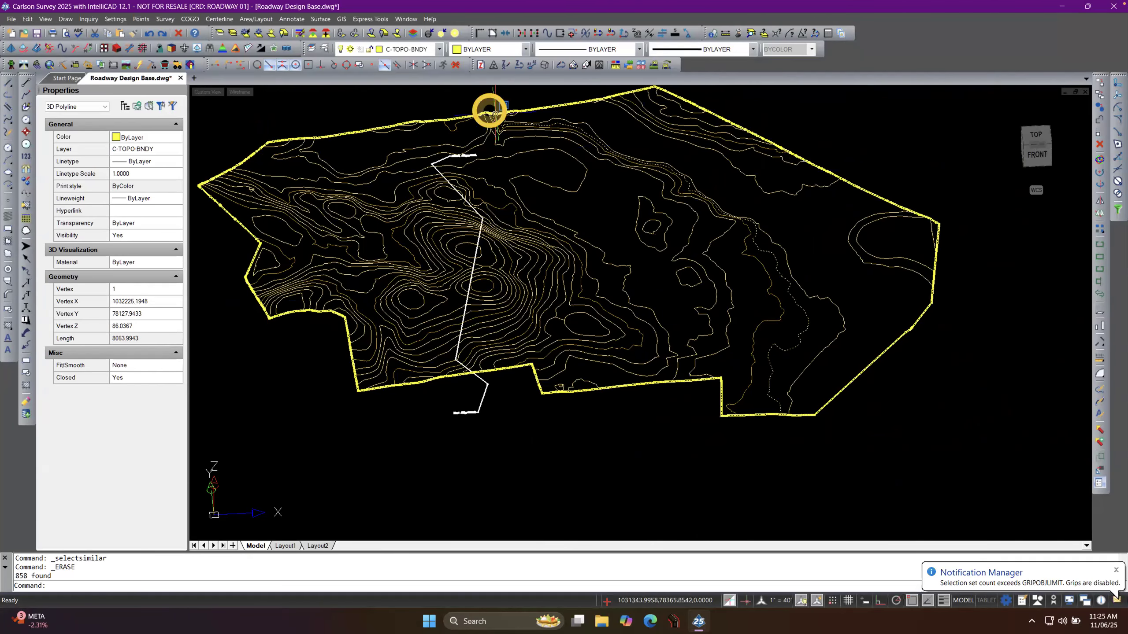
scroll(484, 103, "up", 3)
scroll(498, 127, "up", 4)
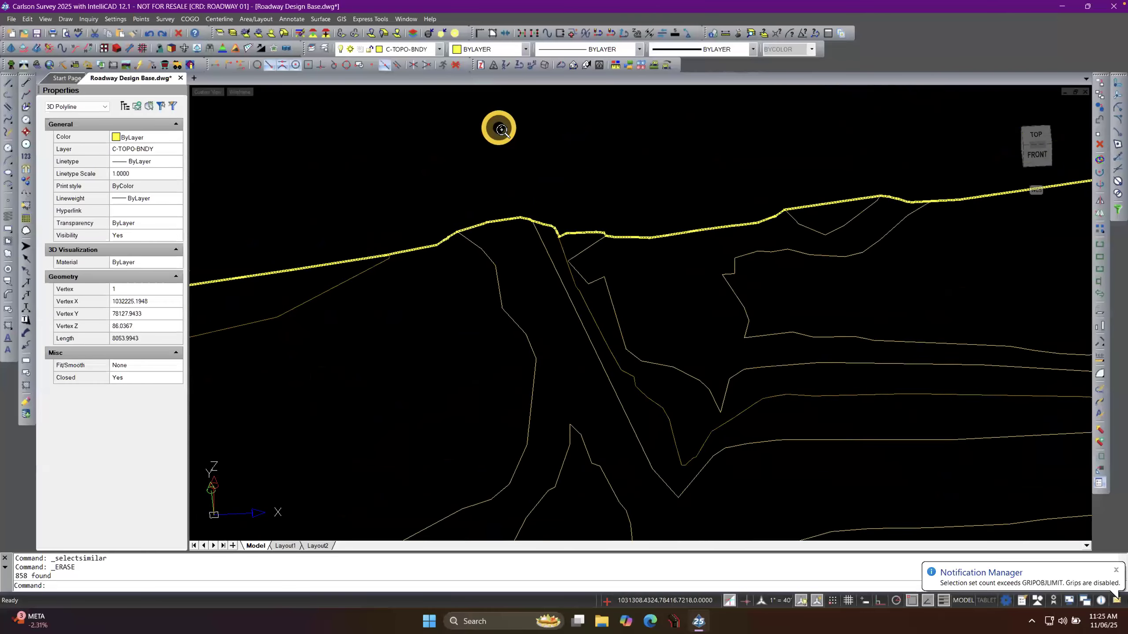
scroll(577, 253, "down", 1)
scroll(584, 256, "down", 5)
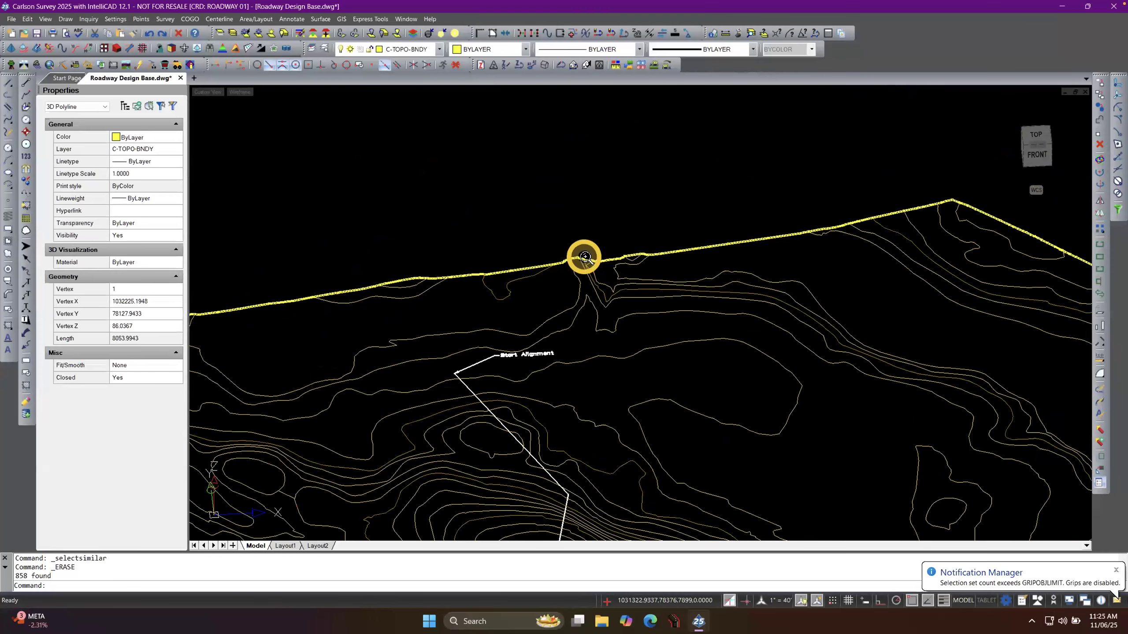
scroll(546, 277, "up", 6)
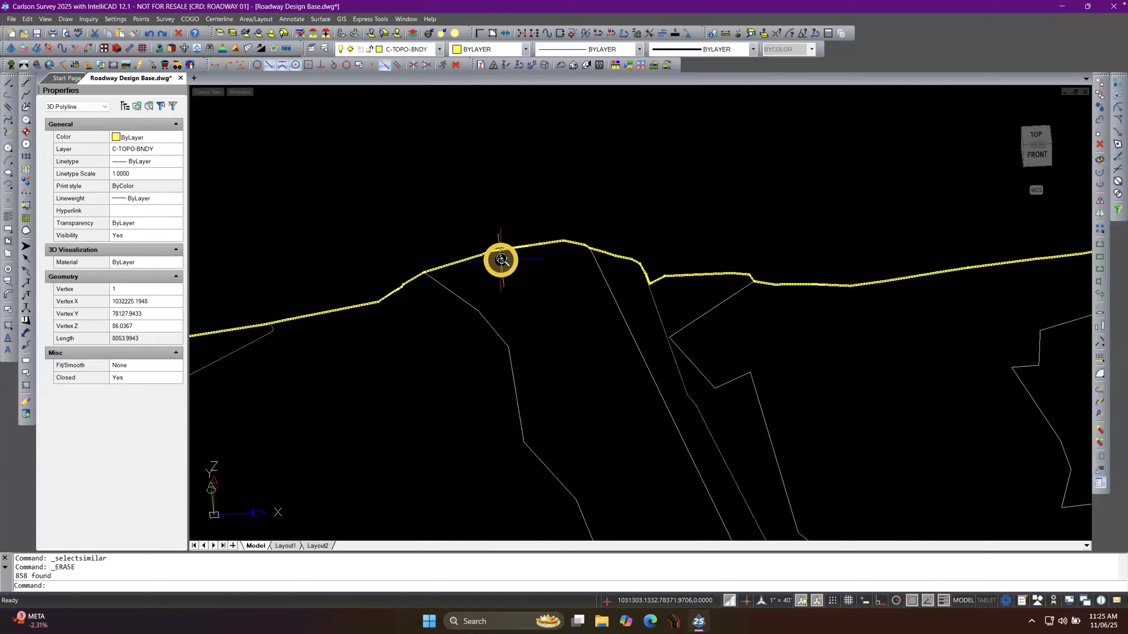
scroll(484, 261, "up", 2)
scroll(363, 311, "up", 2)
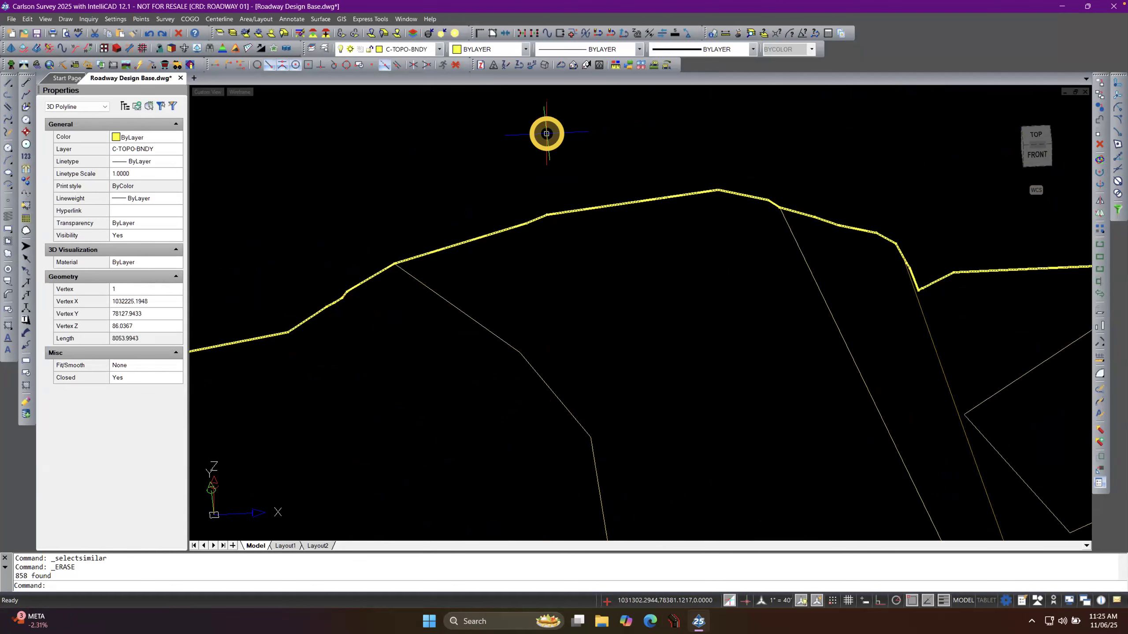
scroll(516, 249, "down", 10)
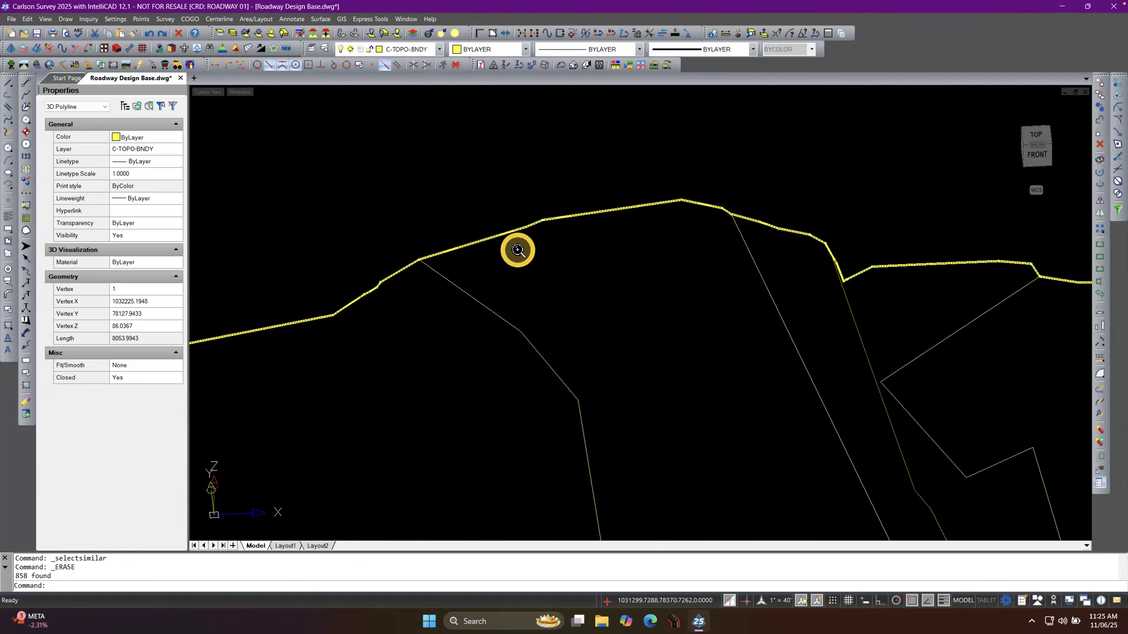
scroll(488, 218, "up", 1)
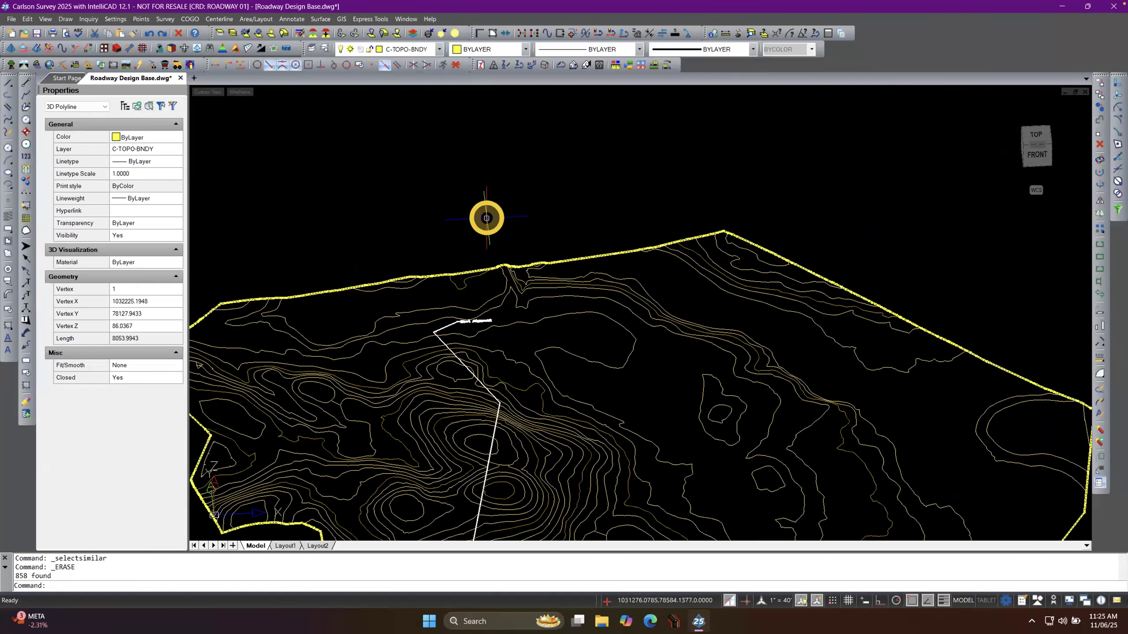
Clear the perimeter selection, select three neighbouring contours east of the Start Alignment label to inspect their properties, and deselect them.
key("Escape")
key("Escape")
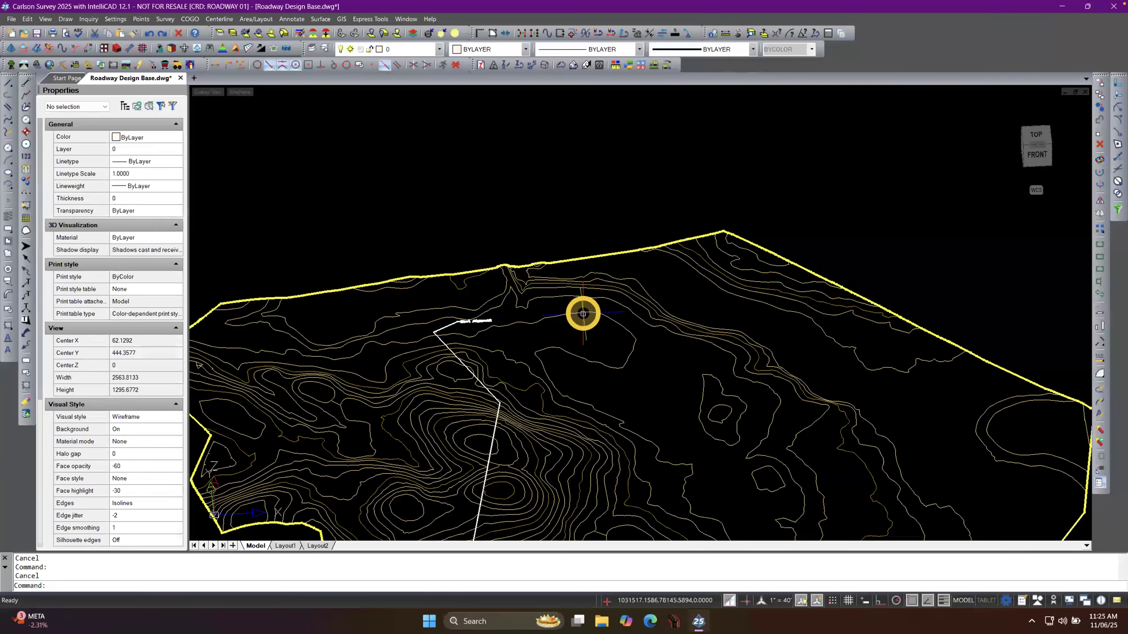
left_click(581, 313)
left_click(587, 293)
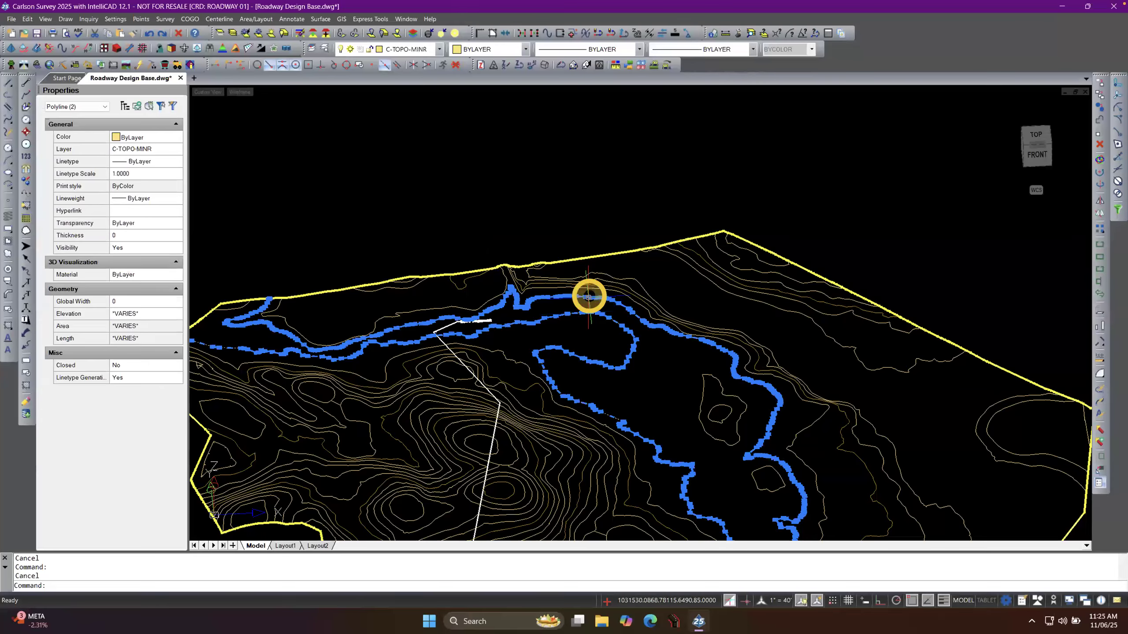
left_click(599, 288)
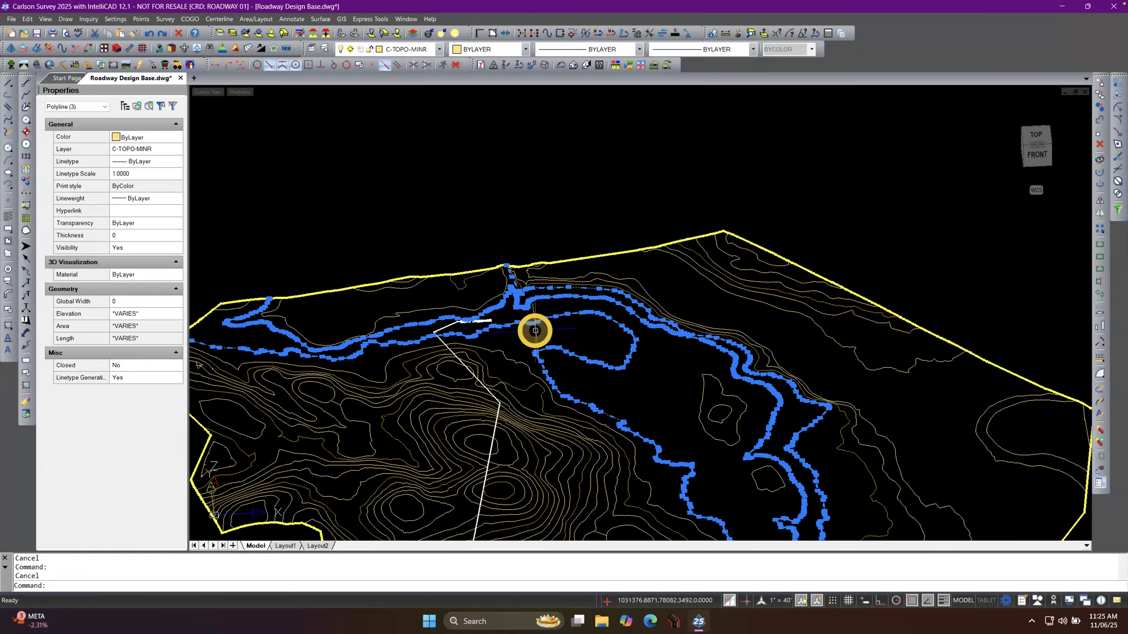
key("Escape")
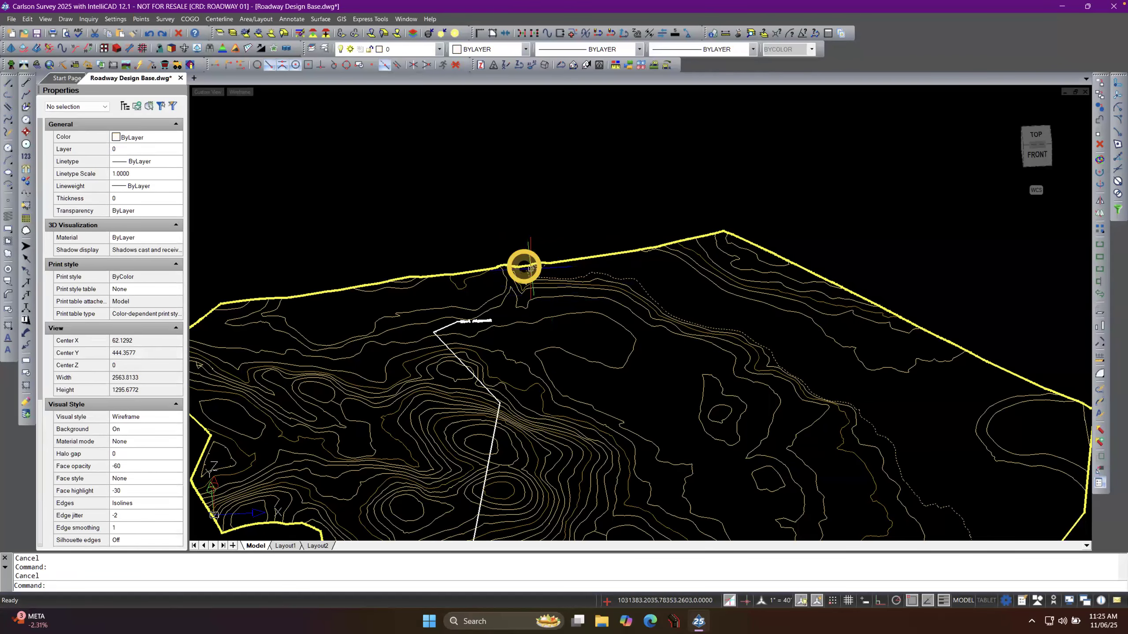
Examine the perimeter 3D polyline close up where the contours meet the northern edge, and return to the top view.
scroll(505, 263, "up", 10)
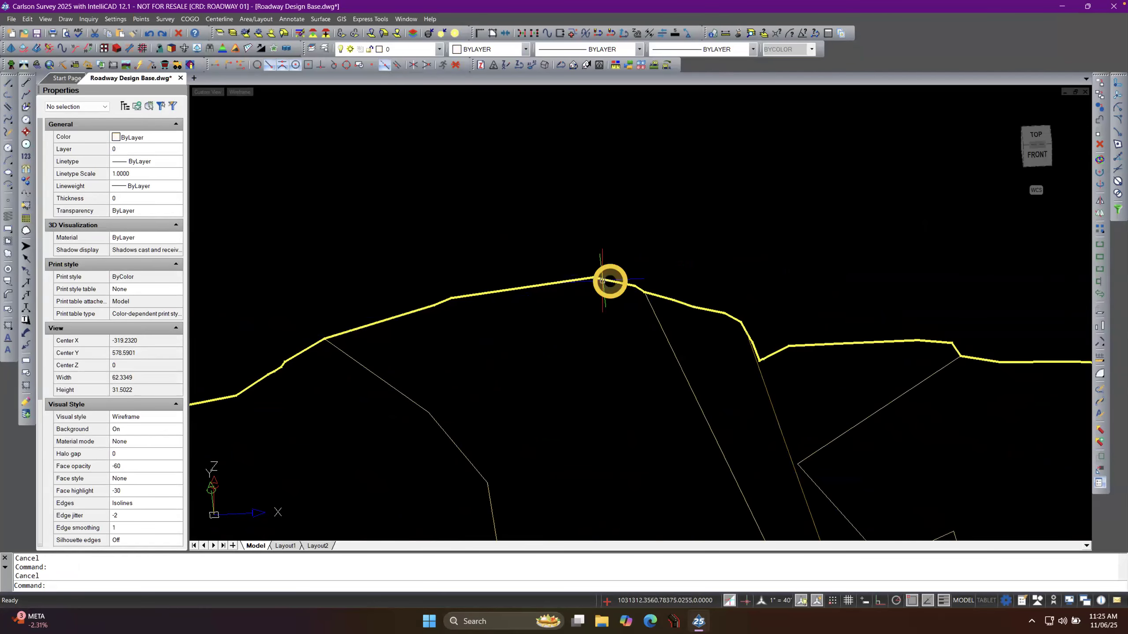
middle_click_drag(567, 338, 570, 332, "shift")
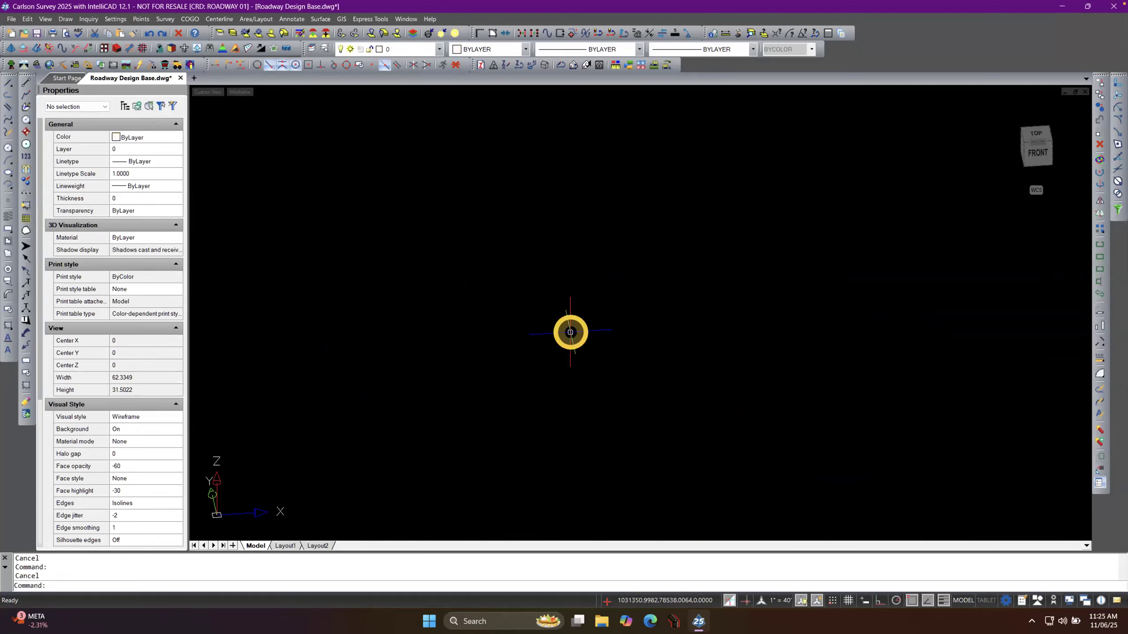
left_click(1035, 136)
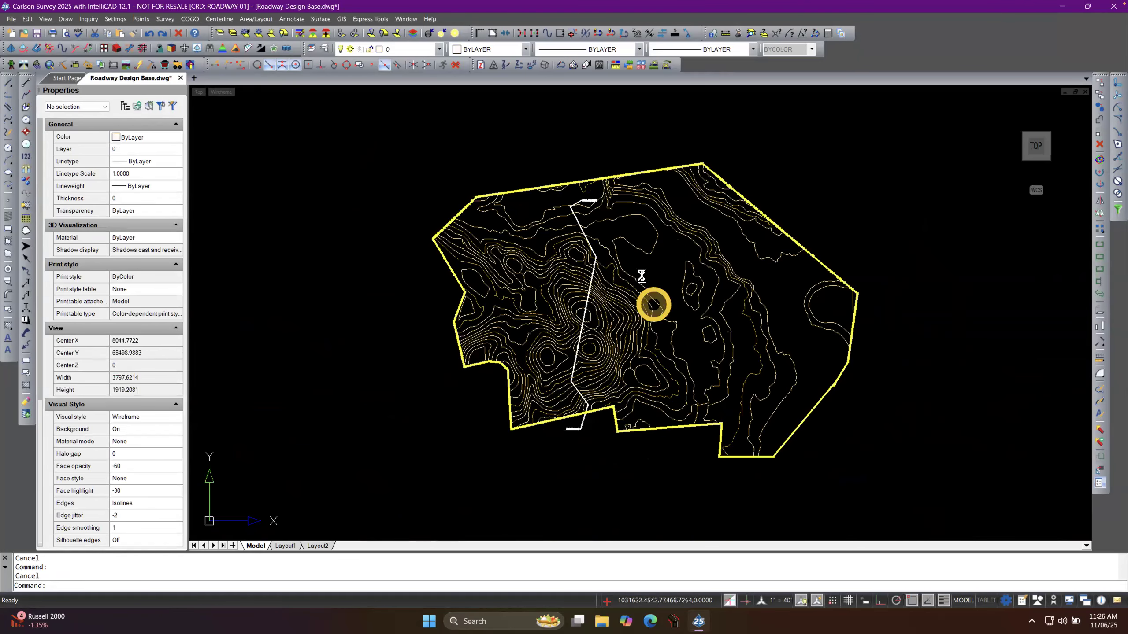
Examine the elevation changes along the perimeter 3D polyline in a tilted view, from the northern edge to the whole site, and restore the top view.
middle_click_drag(604, 227, 610, 215, "shift")
scroll(607, 237, "up", 5)
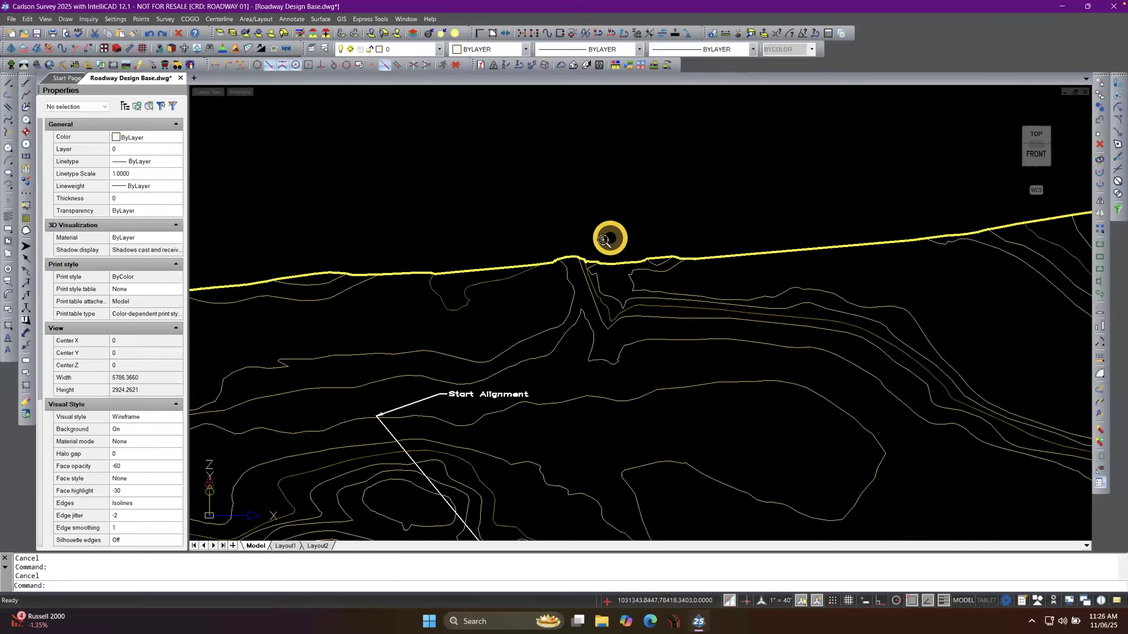
scroll(604, 238, "up", 3)
scroll(611, 307, "up", 6)
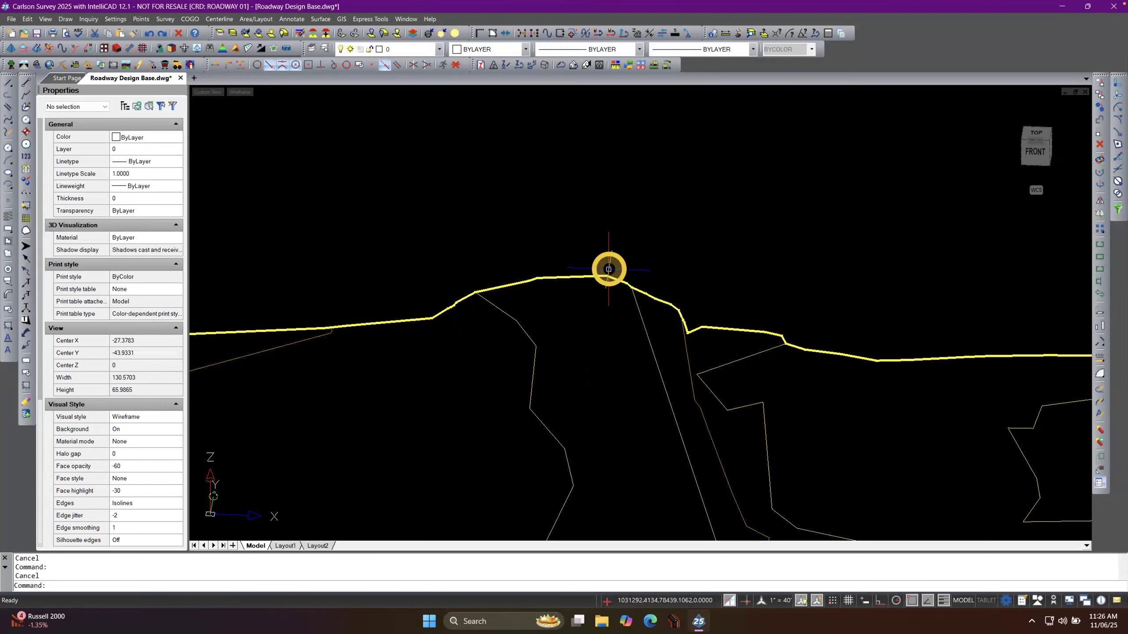
middle_click_drag(567, 199, 571, 217, "shift")
right_click(571, 217, "shift")
scroll(585, 378, "down", 6)
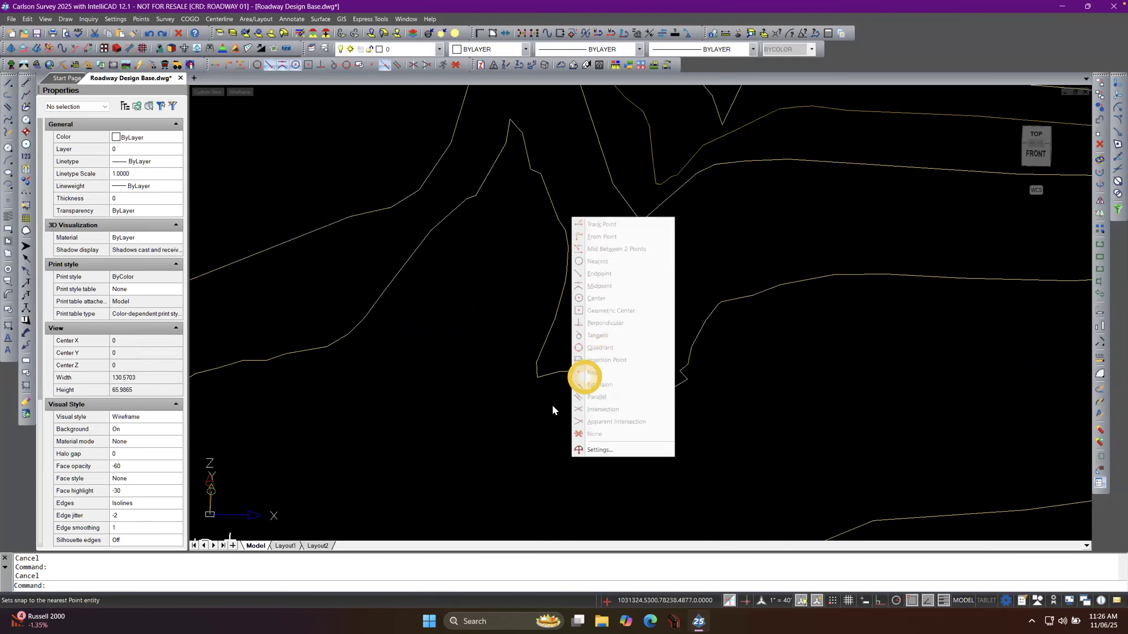
left_click(431, 226)
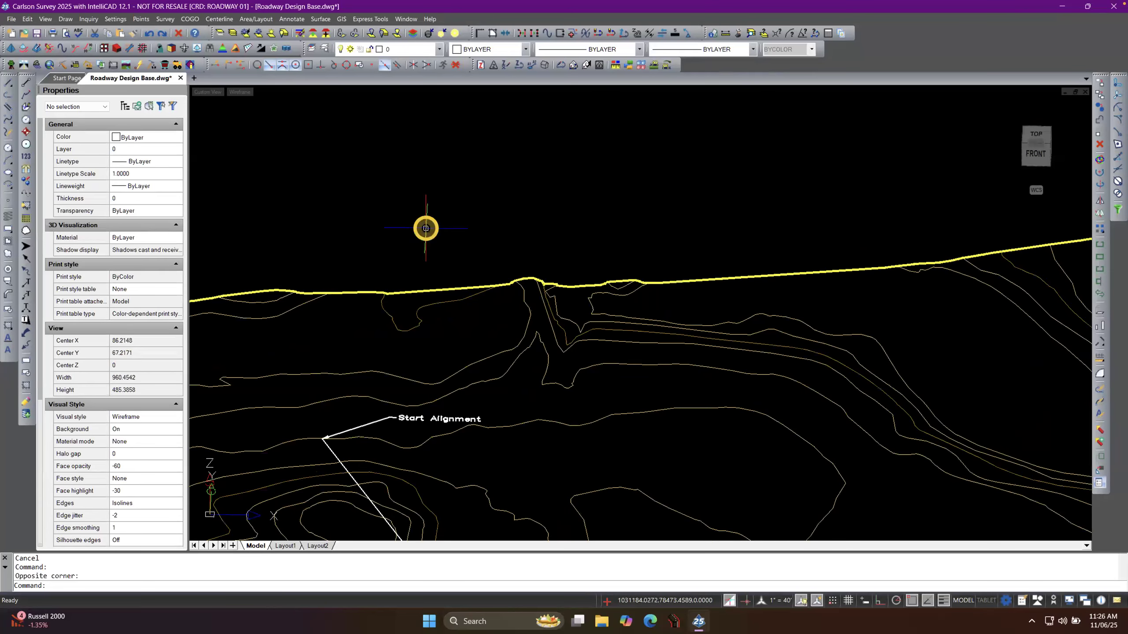
scroll(526, 277, "up", 5)
scroll(532, 276, "down", 7)
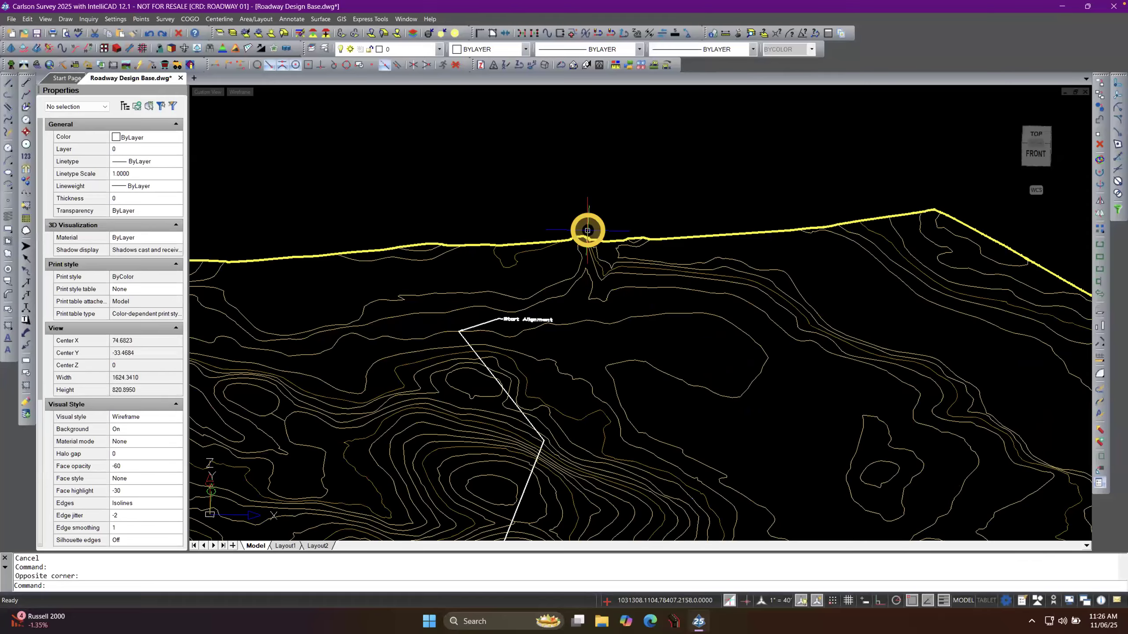
scroll(587, 229, "down", 4)
scroll(587, 230, "up", 1)
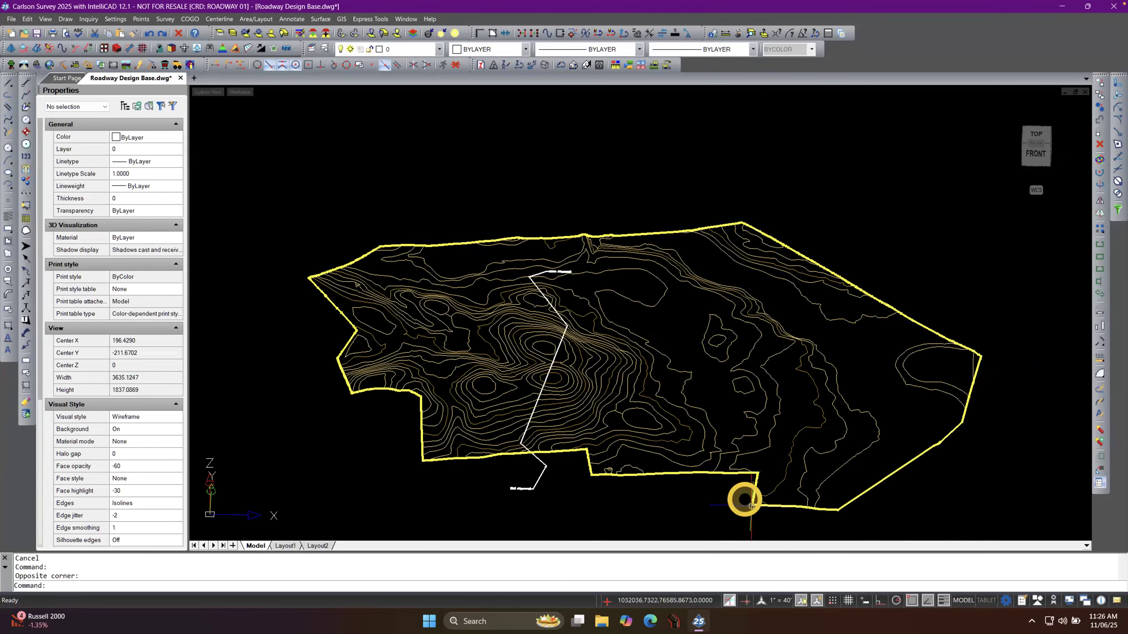
left_click(1036, 136)
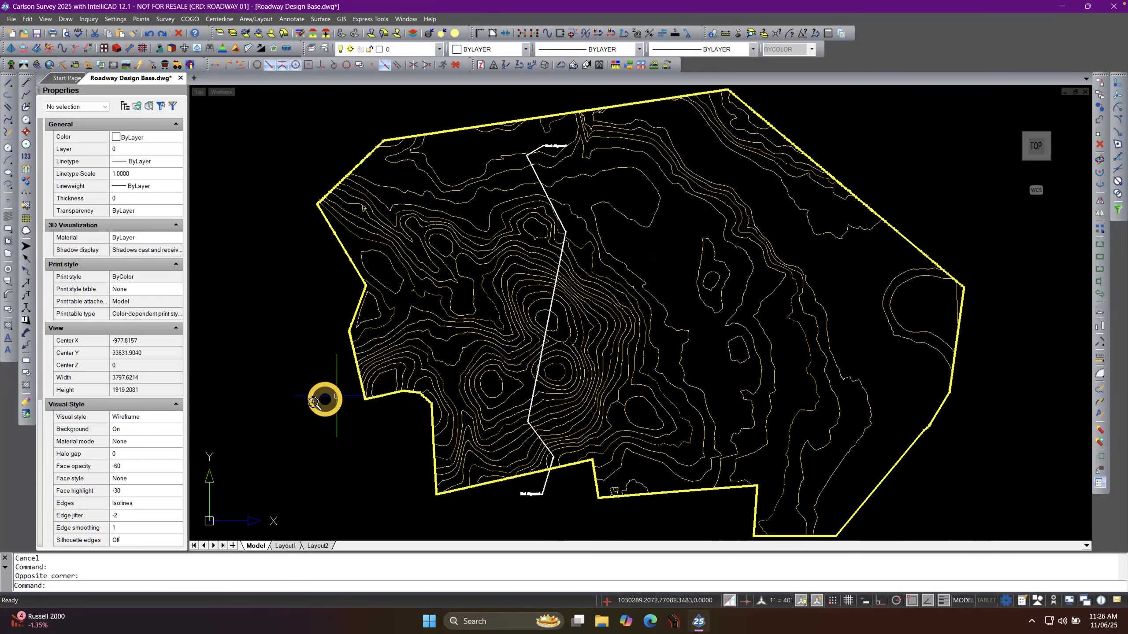
Choose the 3D polyline on layer C-TOPO-BNDY from the overlapping objects at the eastern edge, check its layer property, and clear the selection.
scroll(306, 420, "up", 2)
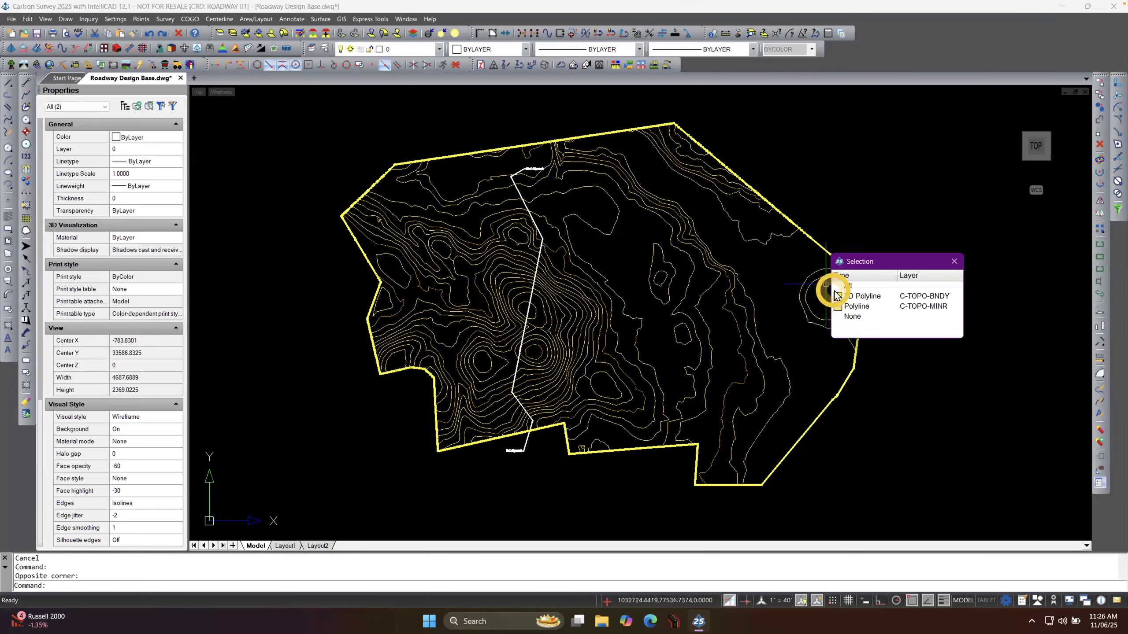
left_click(863, 296)
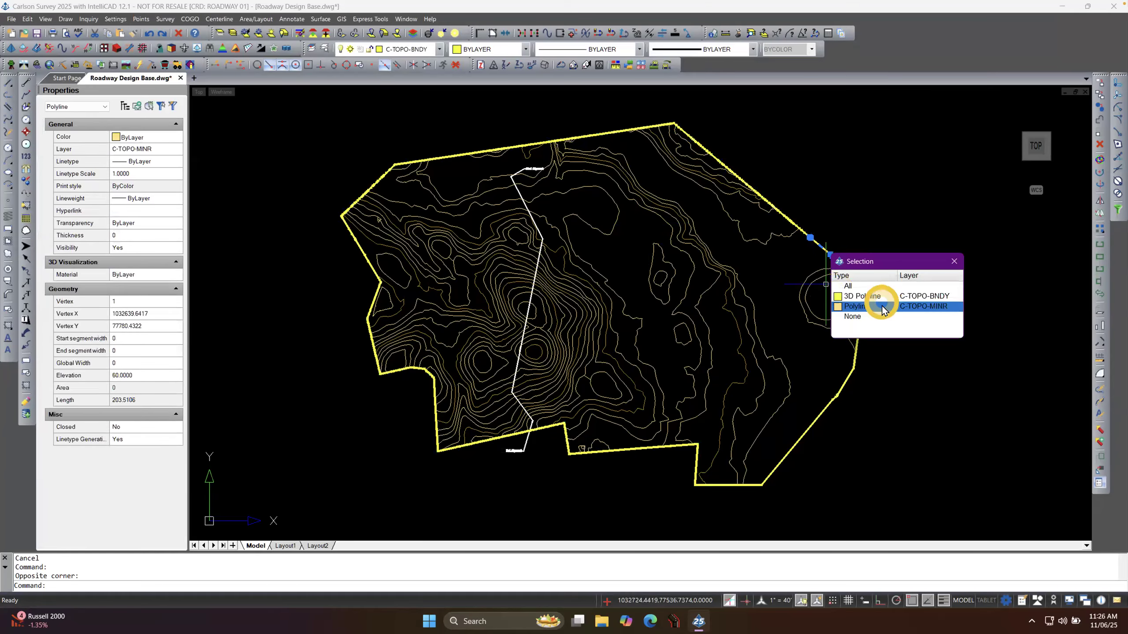
left_click(881, 307)
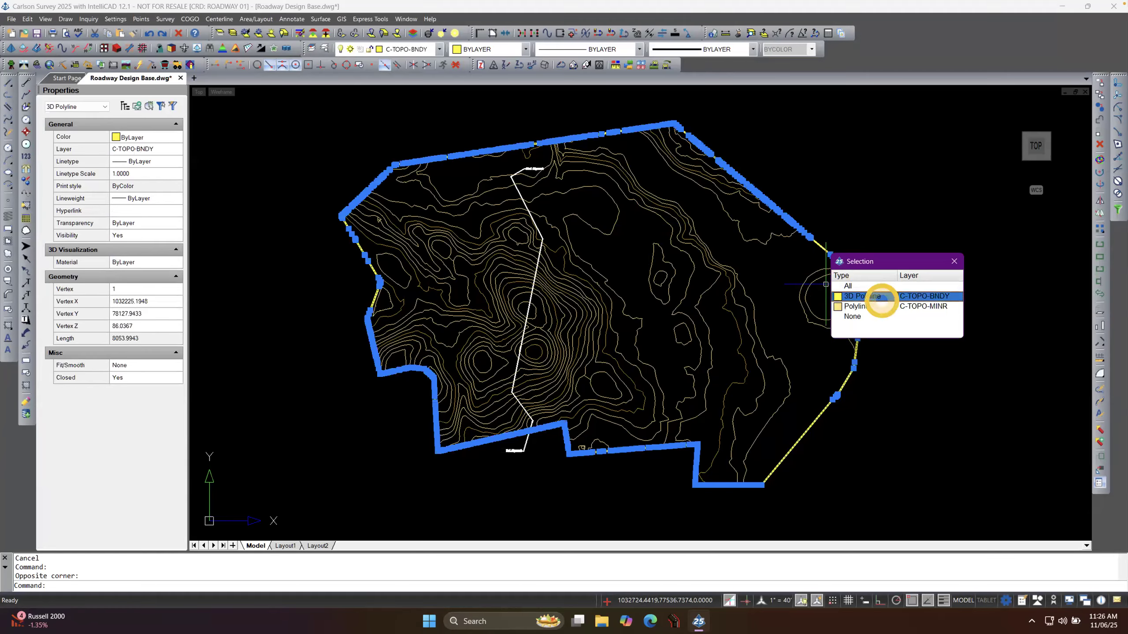
left_click(877, 297)
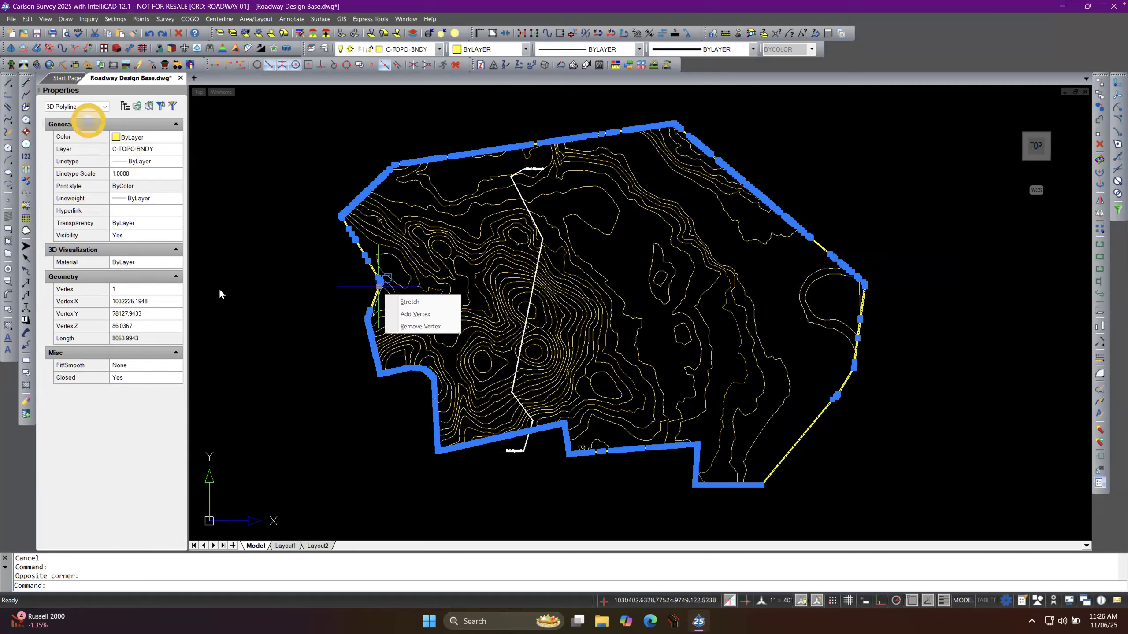
left_click(156, 149)
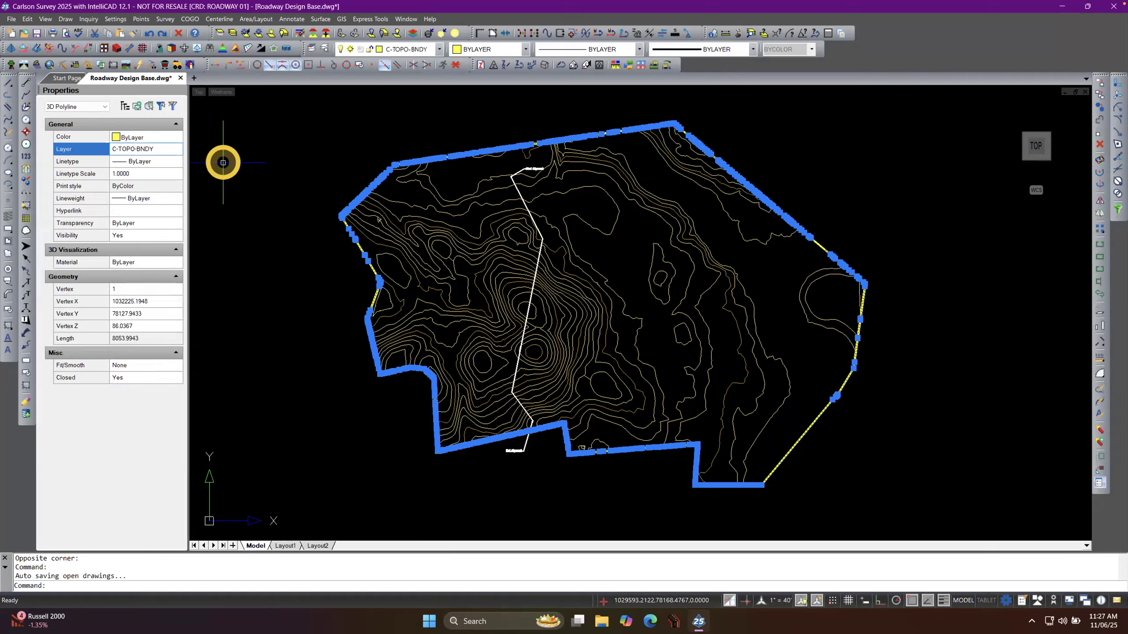
key("Escape")
key("Escape")
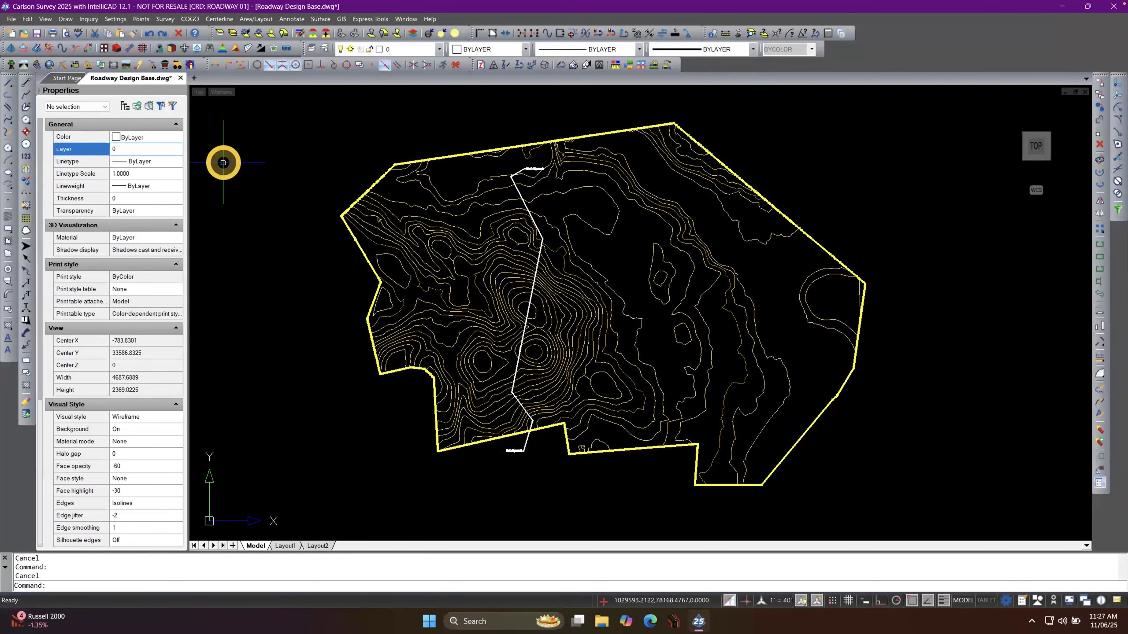
Select the perimeter 3D polyline, review the layers available for it without reassigning it, and clear the selection.
left_click(385, 174)
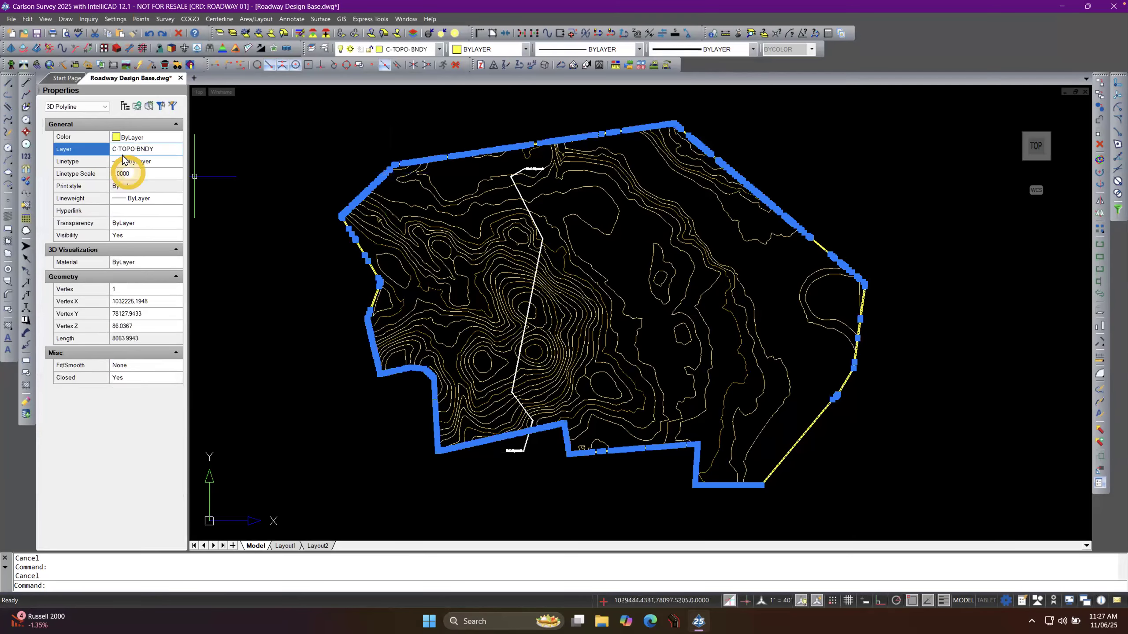
left_click(147, 149)
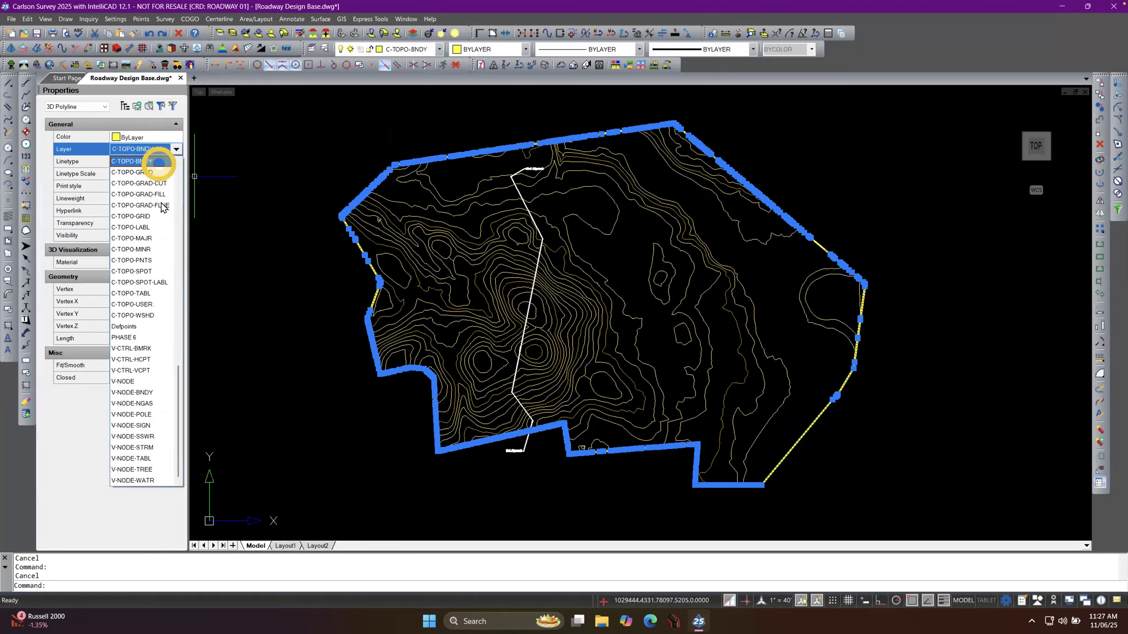
left_click_drag(178, 404, 169, 506)
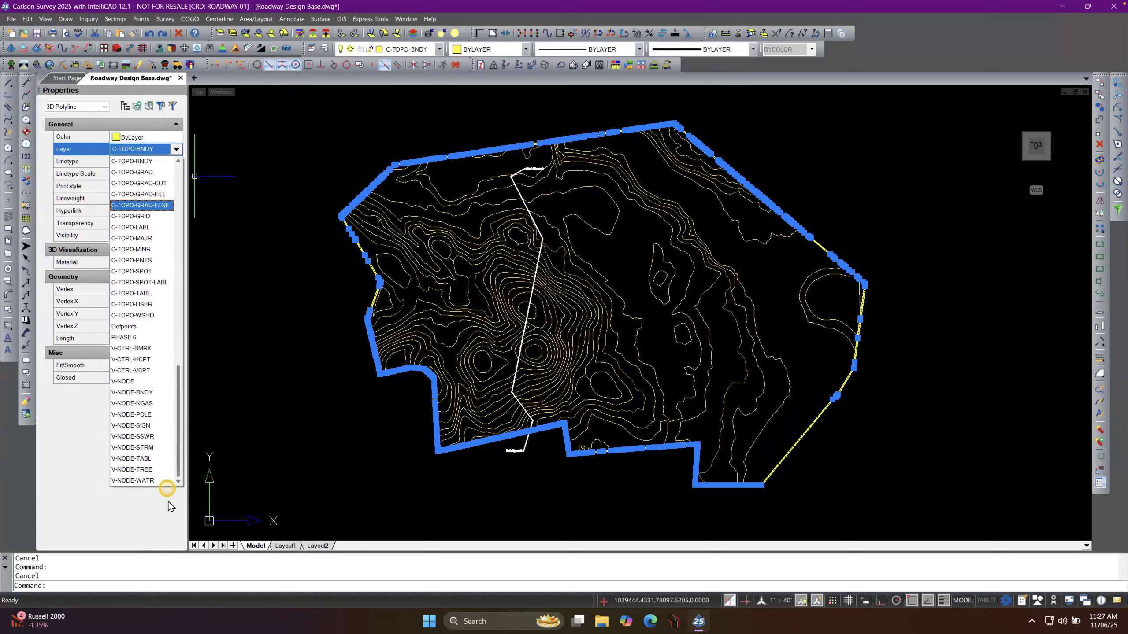
left_click(278, 327)
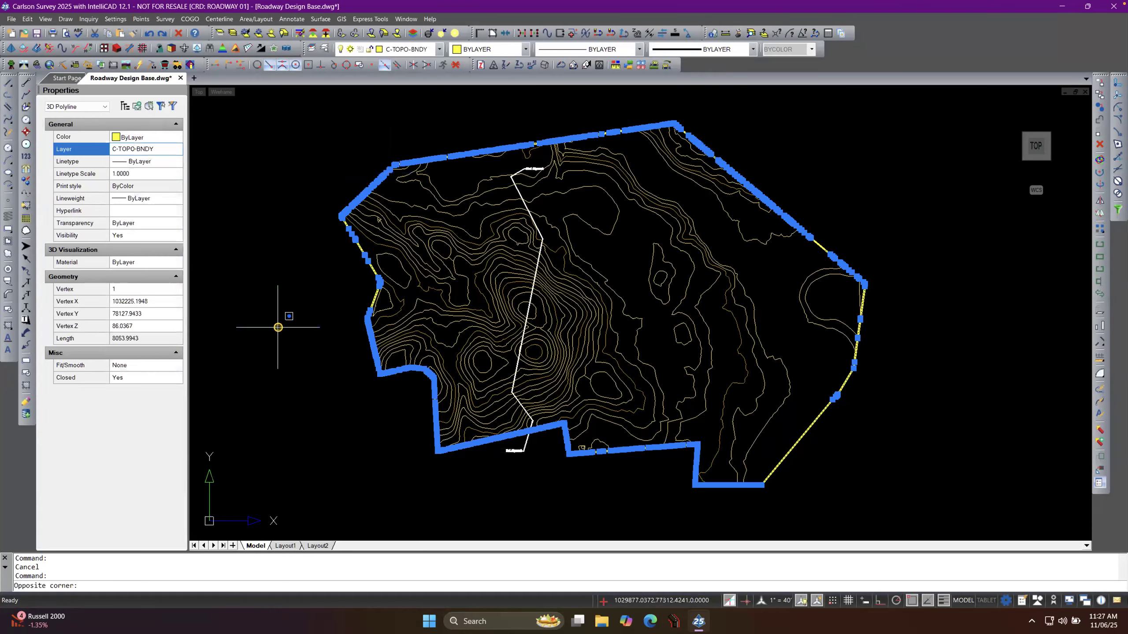
key("Escape")
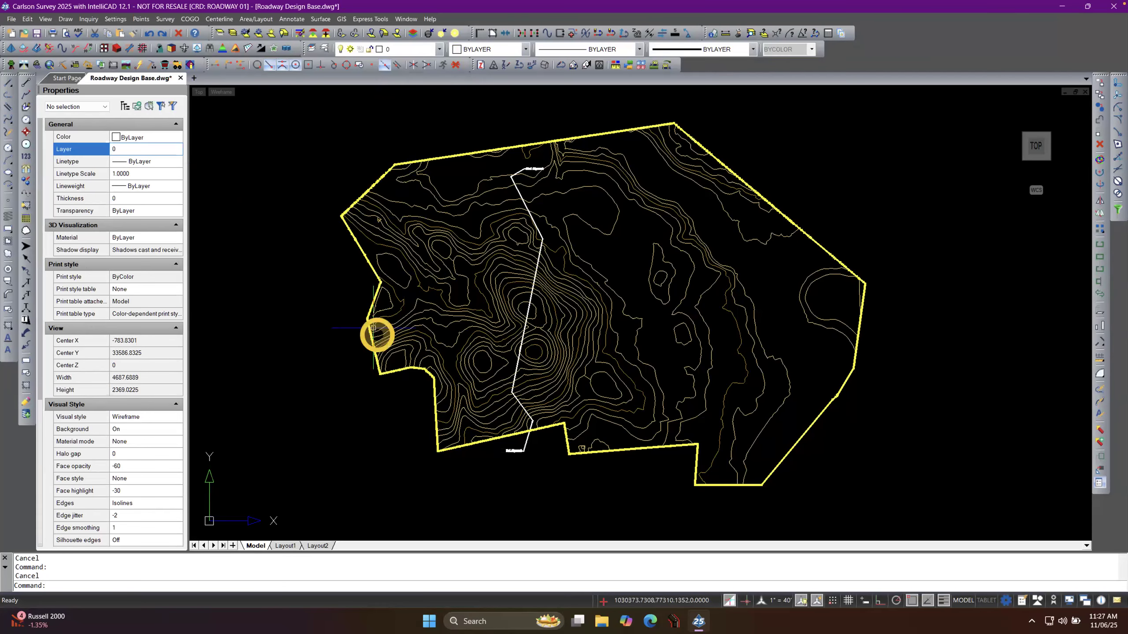
Inspect the layer properties of one major and one minor contour just east of the alignment line, one after the other.
scroll(369, 355, "down", 1)
scroll(567, 378, "up", 1)
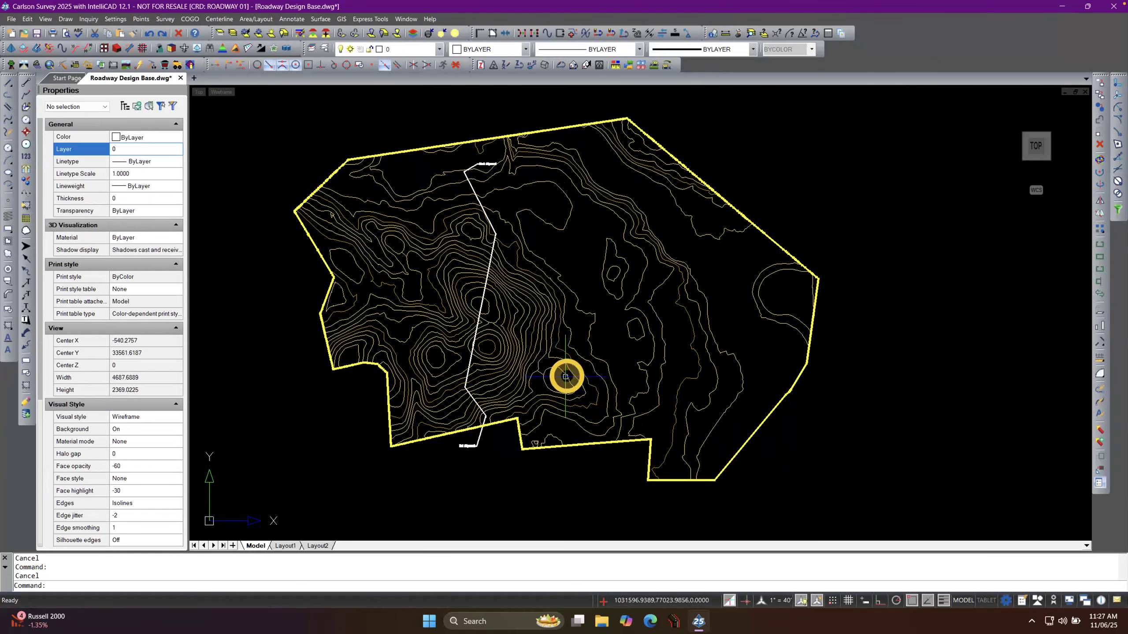
scroll(503, 339, "up", 5)
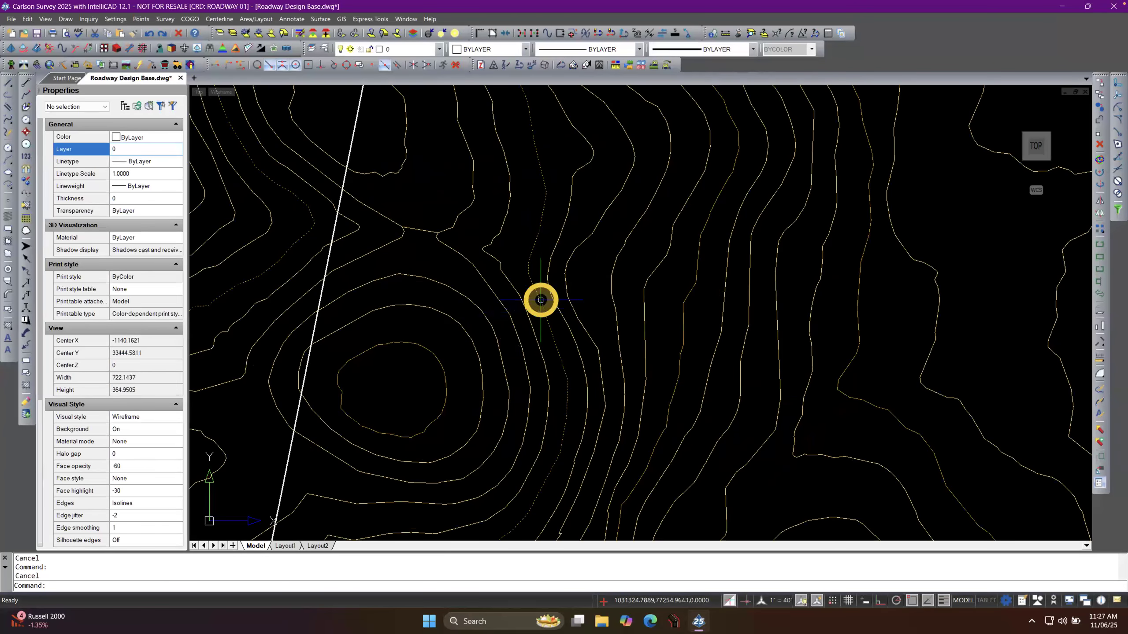
left_click(538, 299)
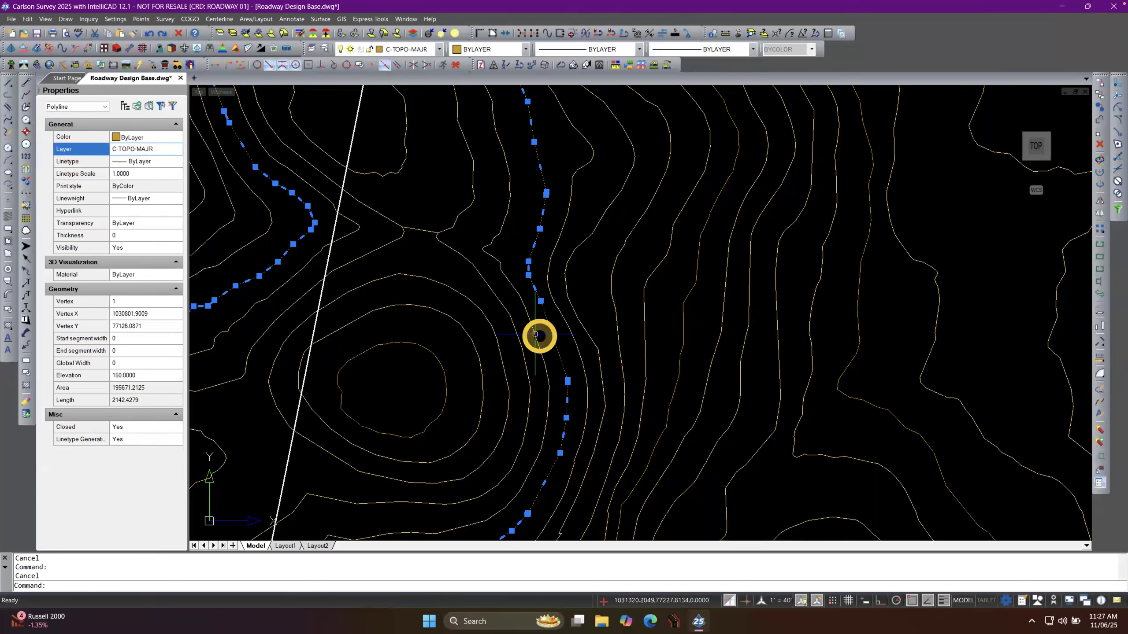
key("Escape")
left_click(540, 354)
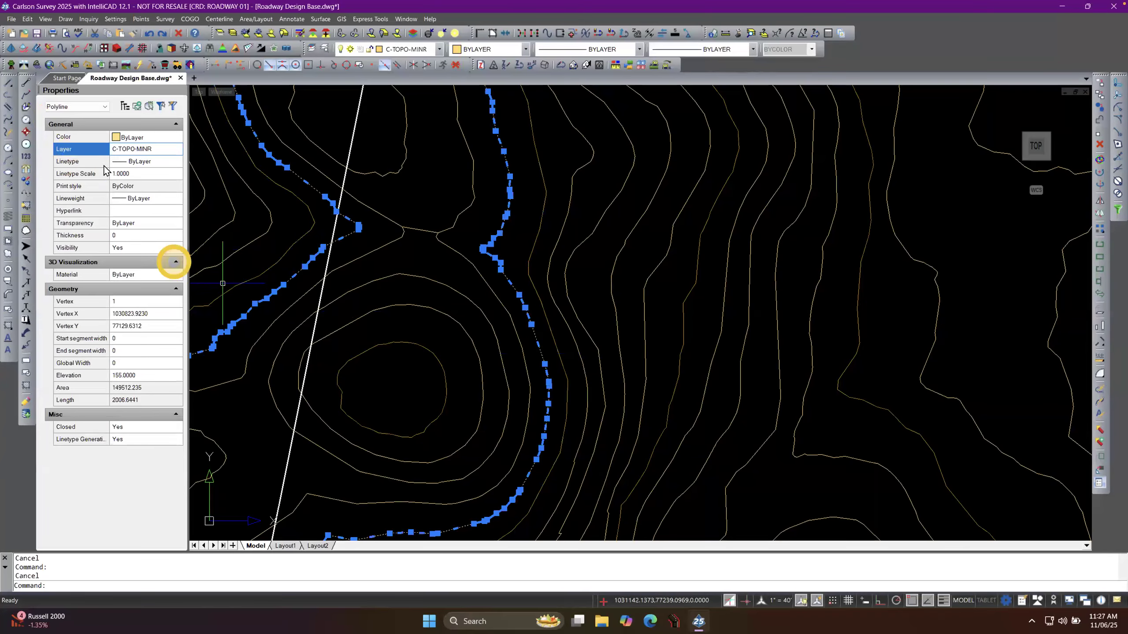
key("Escape")
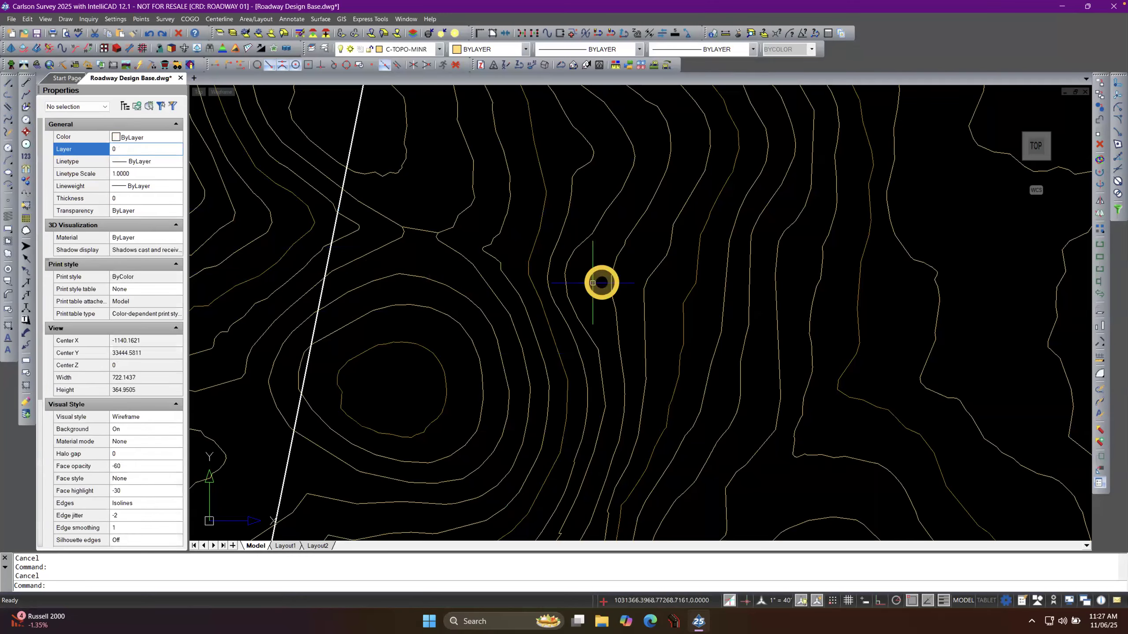
Inspect the closed depression contour beside the western boundary, deselect it, and select one of its short tick lines.
scroll(687, 290, "down", 5)
scroll(656, 419, "up", 3)
scroll(666, 416, "down", 6)
scroll(573, 338, "up", 5)
scroll(579, 440, "up", 3)
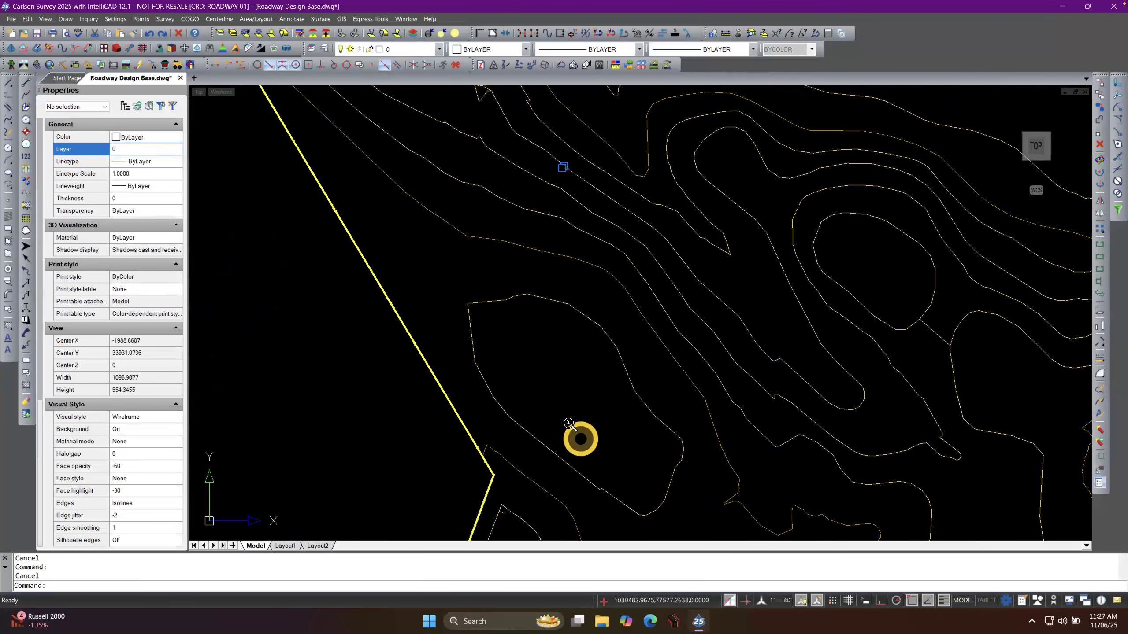
scroll(415, 214, "up", 5)
scroll(461, 420, "up", 3)
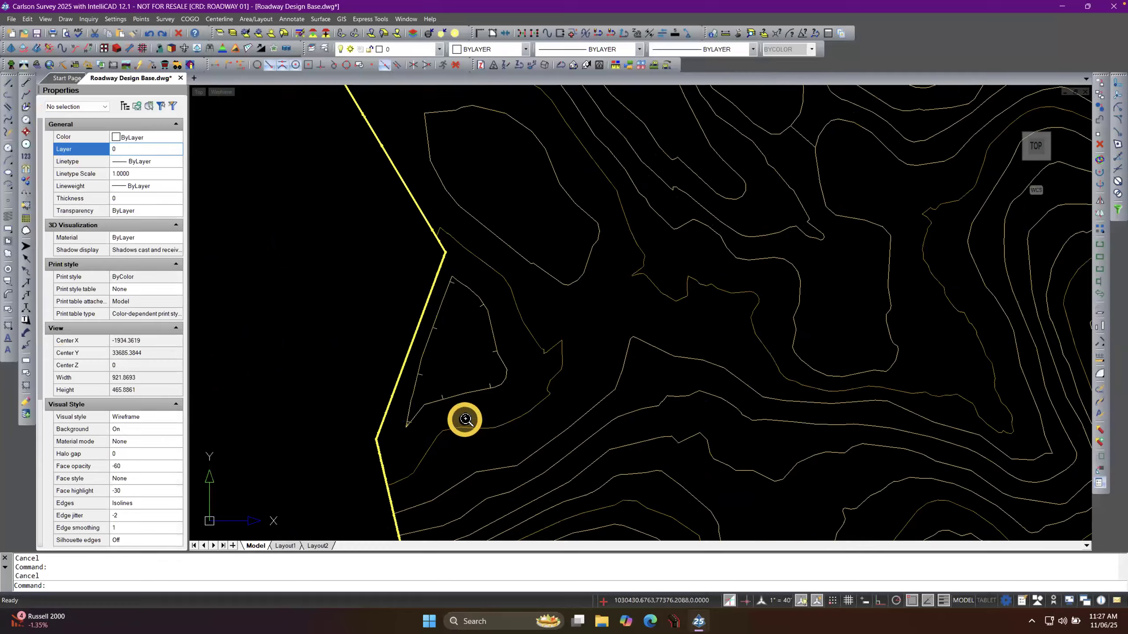
left_click(463, 381)
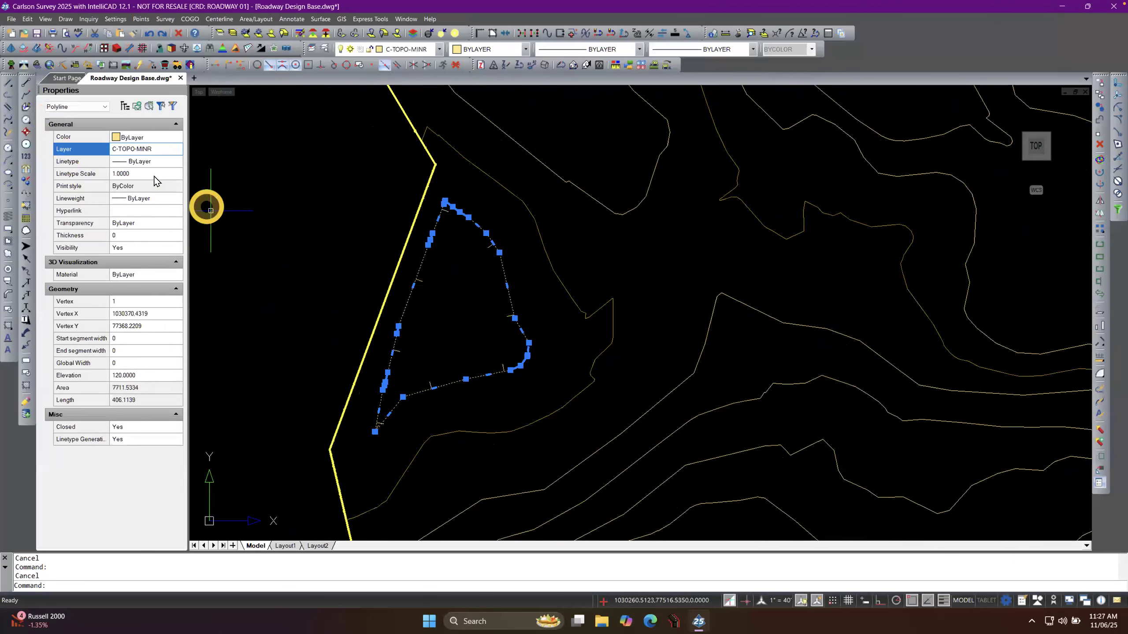
scroll(455, 398, "up", 4)
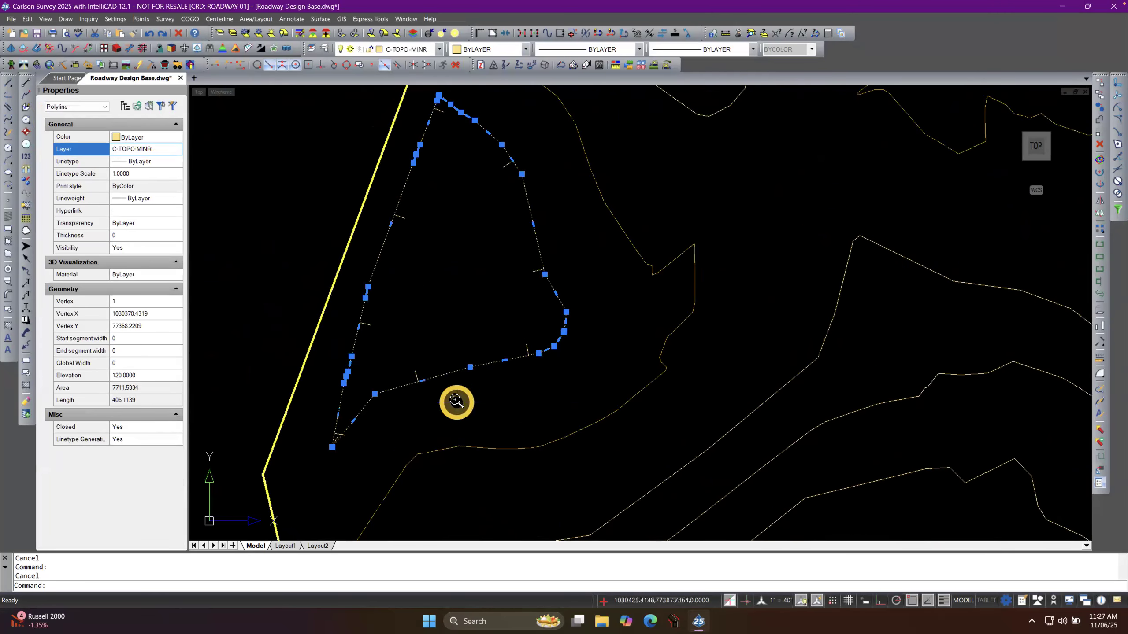
key("Escape")
left_click(396, 359)
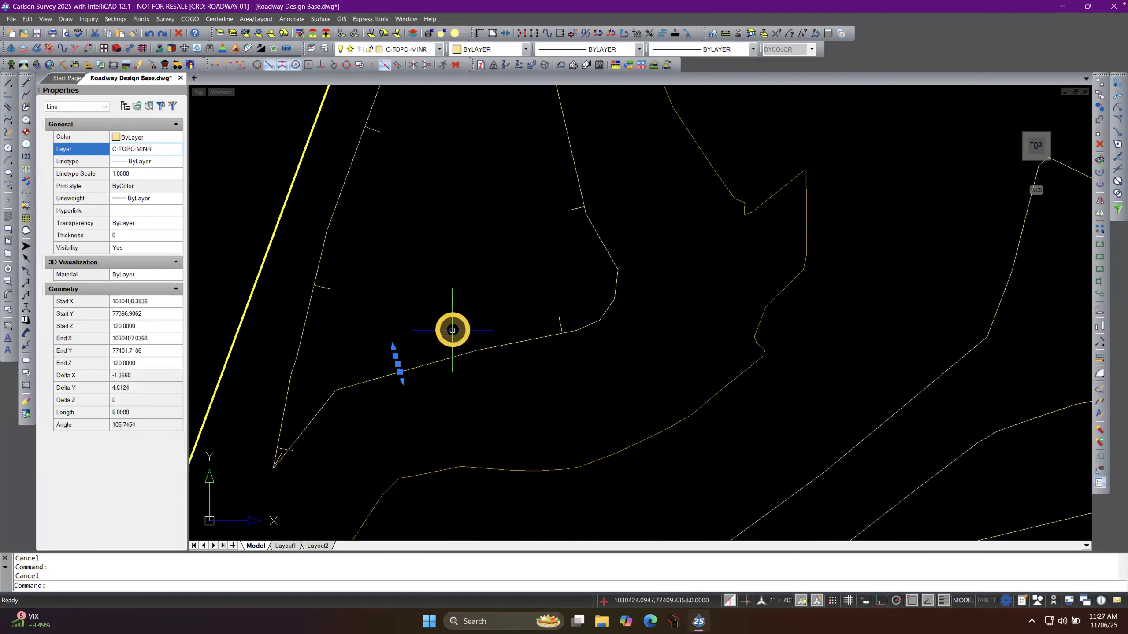
Add two more tick lines of the depression contour to the selection, review their layer property, clear the selection, and examine the remaining ticks.
left_click(558, 321)
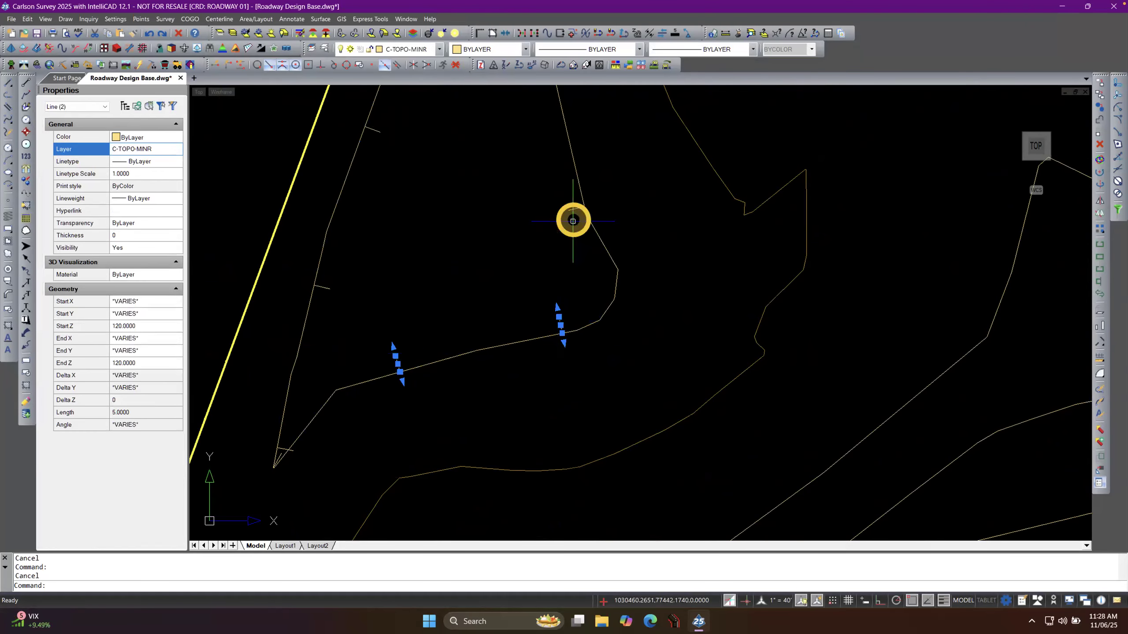
left_click(573, 211)
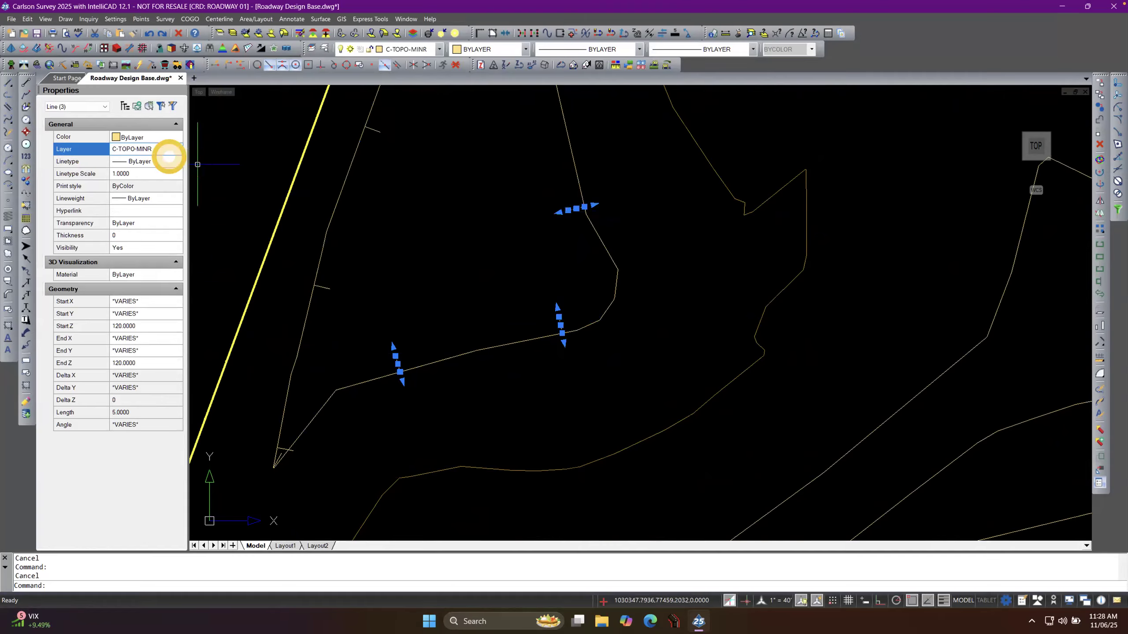
key("Escape")
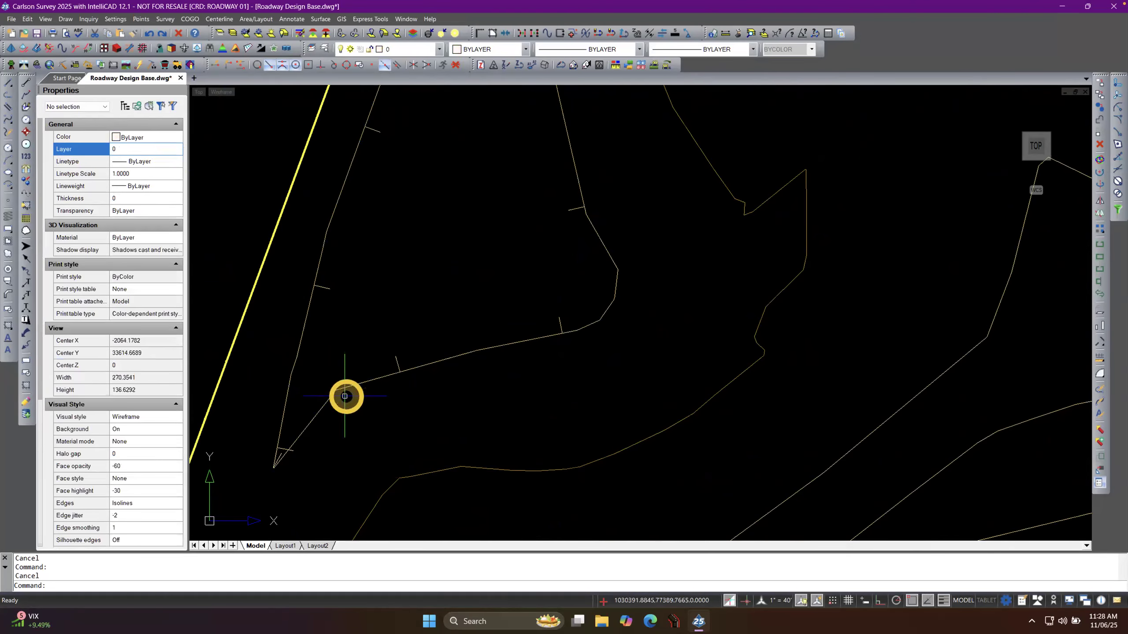
scroll(315, 347, "down", 2)
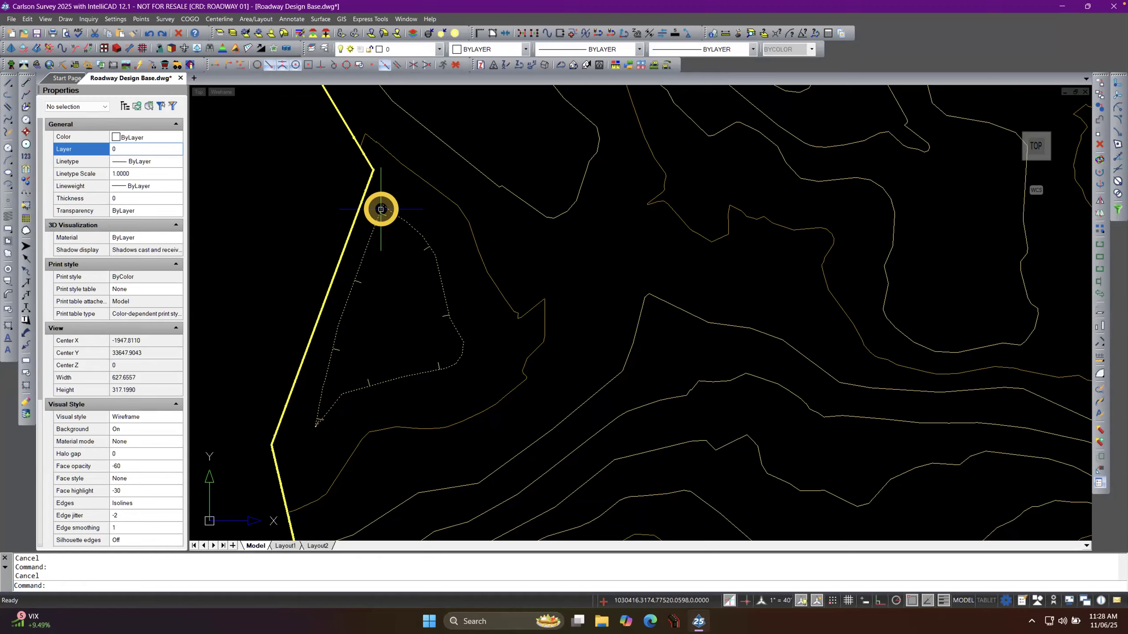
scroll(430, 327, "up", 6)
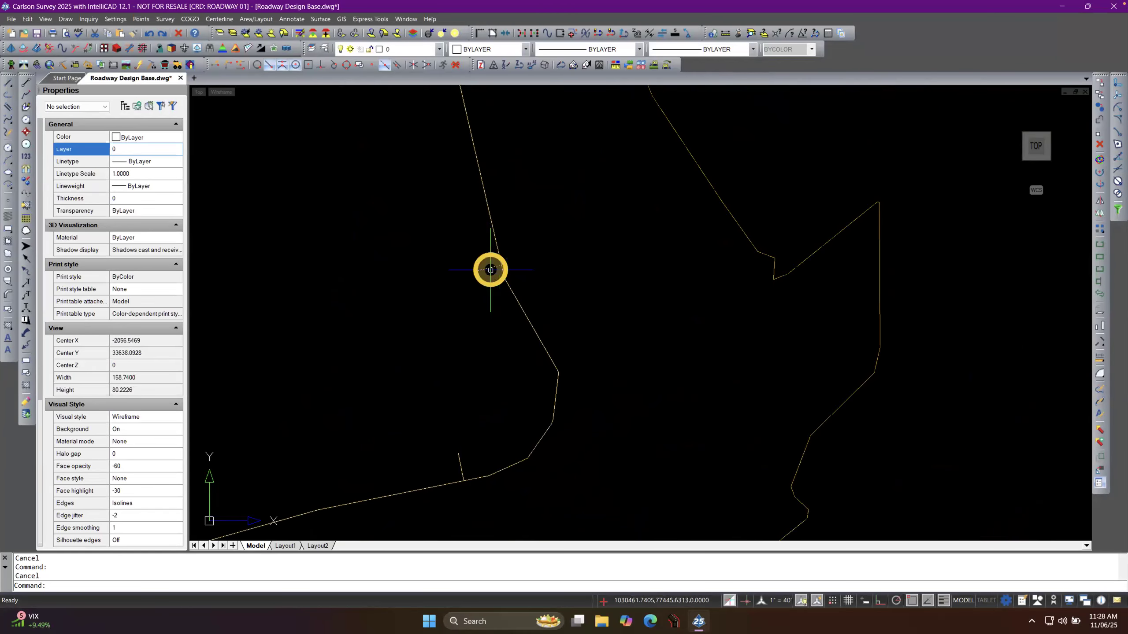
scroll(564, 382, "down", 8)
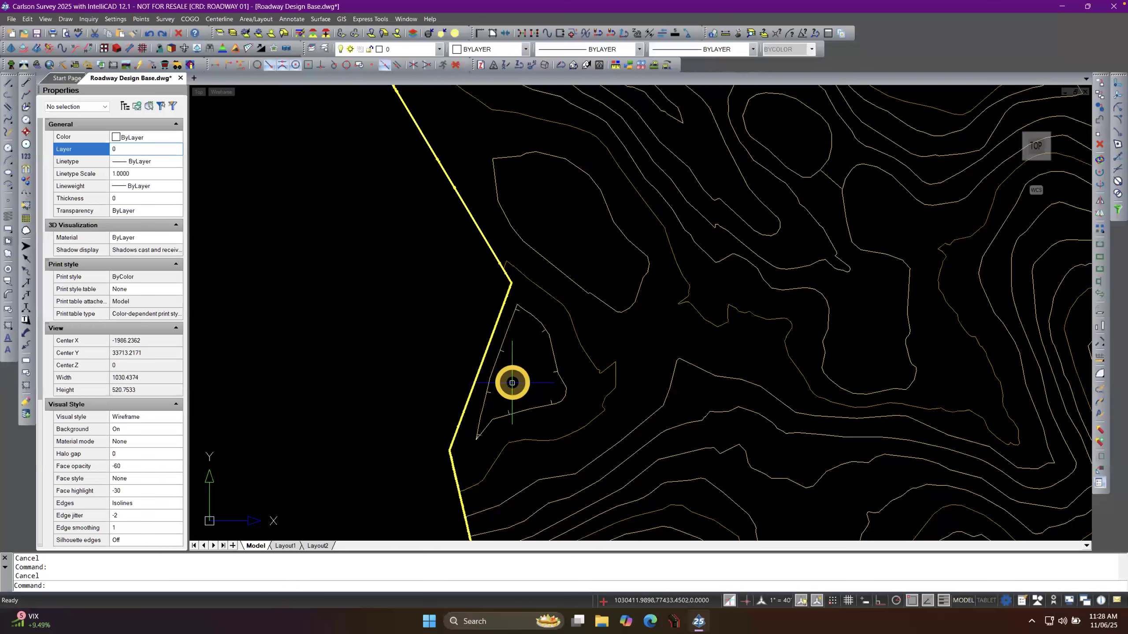
scroll(468, 450, "up", 2)
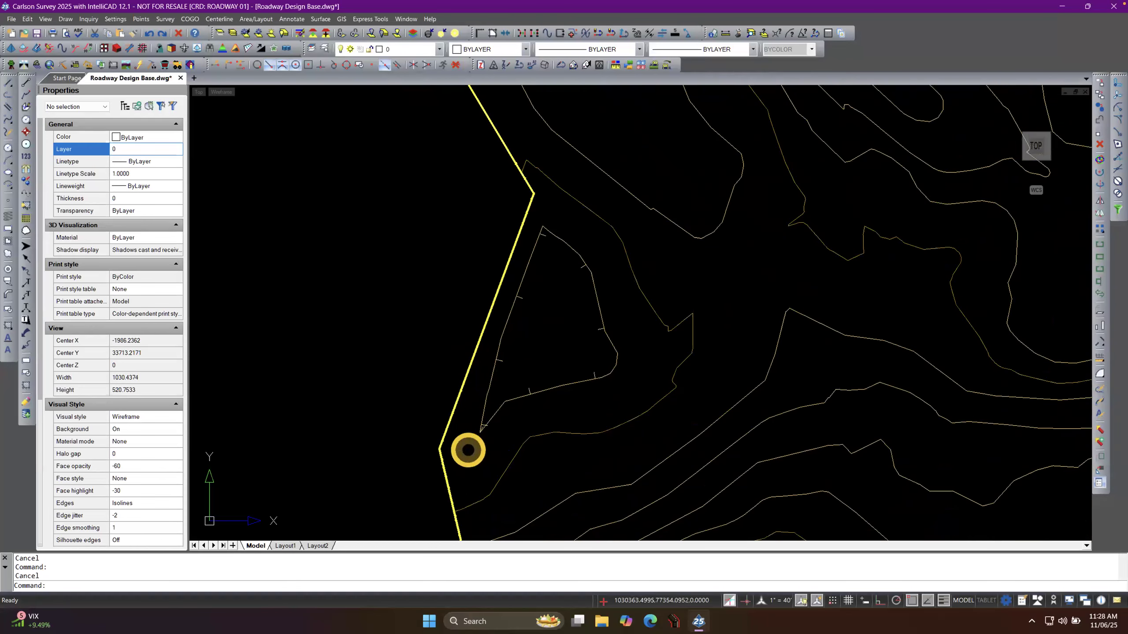
Try erasing the four tick lines around the southern part of the depression contour beside the western boundary, and undo the erasure.
left_click(466, 453)
left_click(548, 342)
scroll(482, 407, "up", 2)
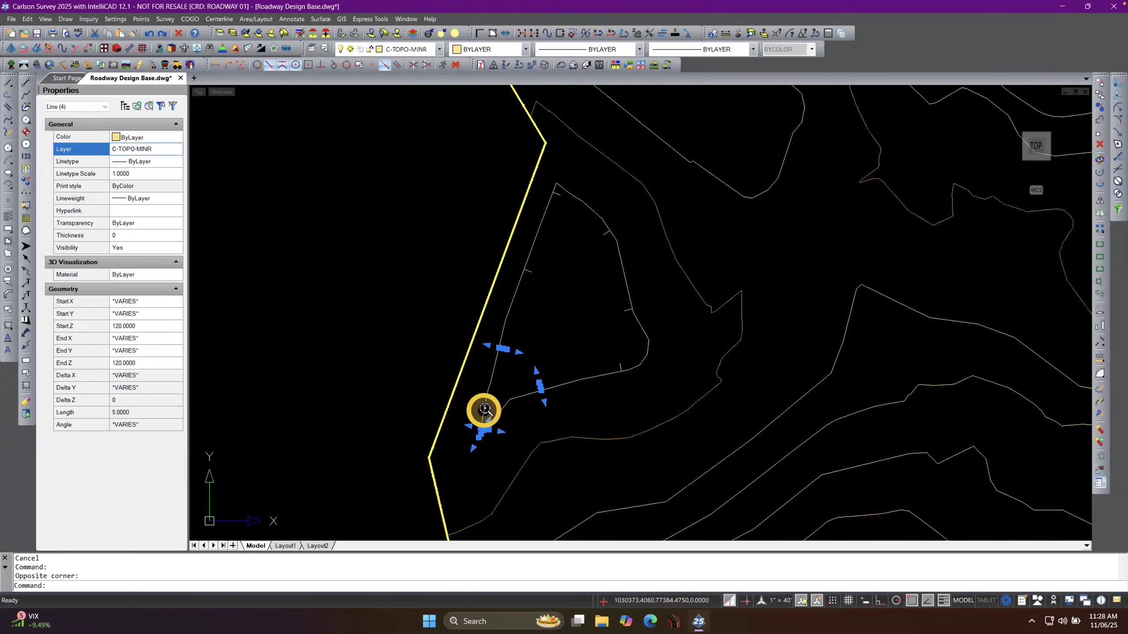
left_click(1101, 145)
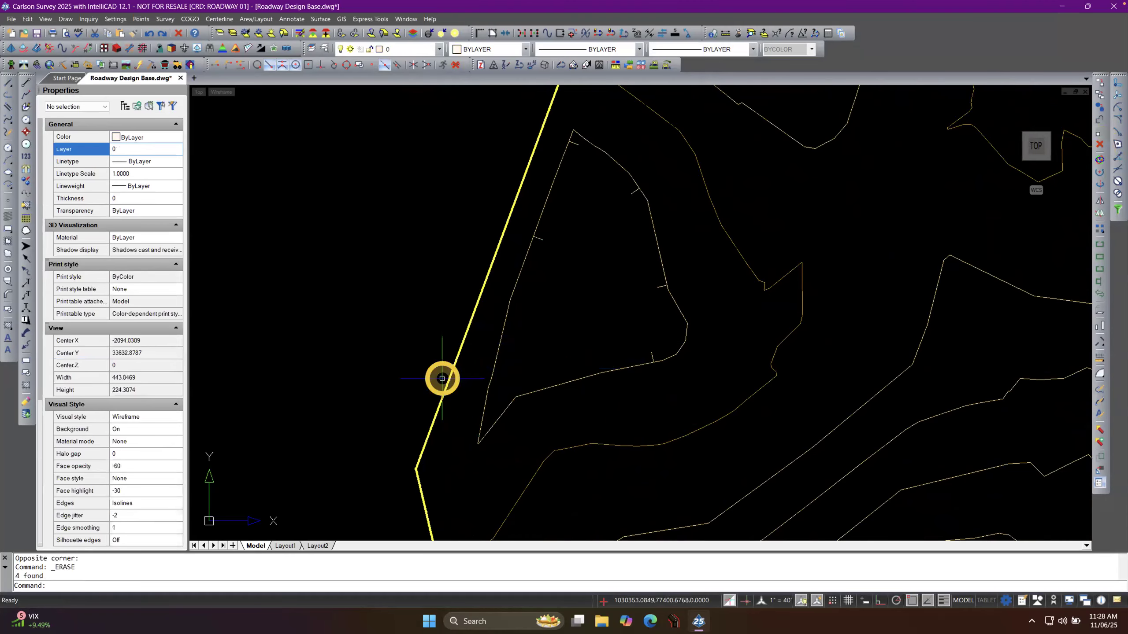
left_click(149, 33)
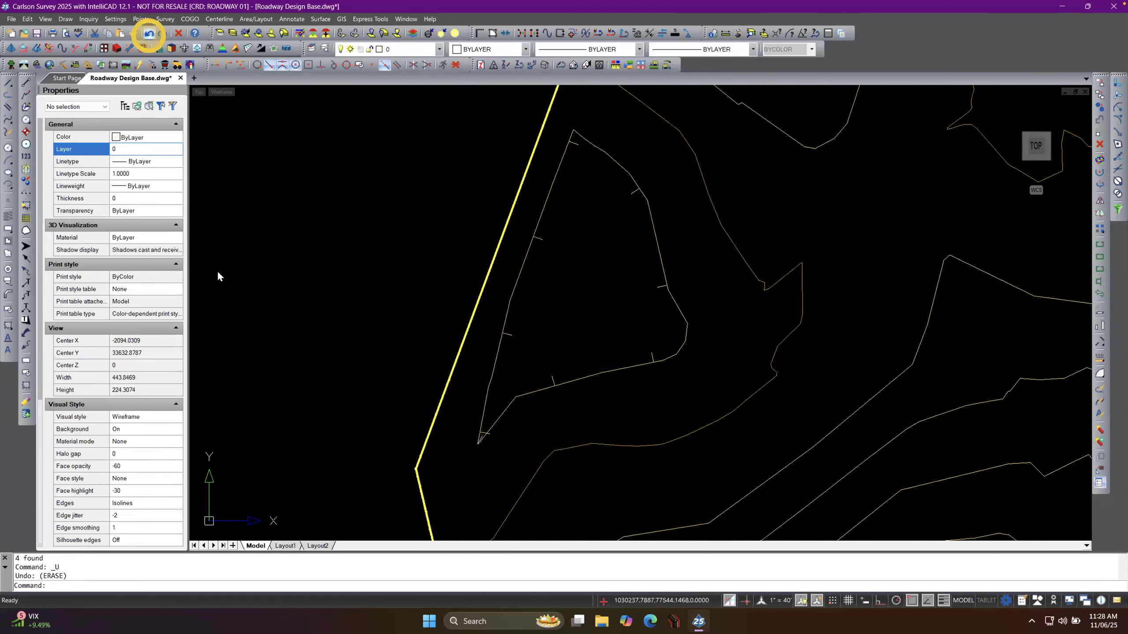
Select the major contour looping around the closed contour southeast of the alignment line, check its elevation property, and clear the selection.
scroll(282, 358, "down", 4)
scroll(280, 359, "down", 2)
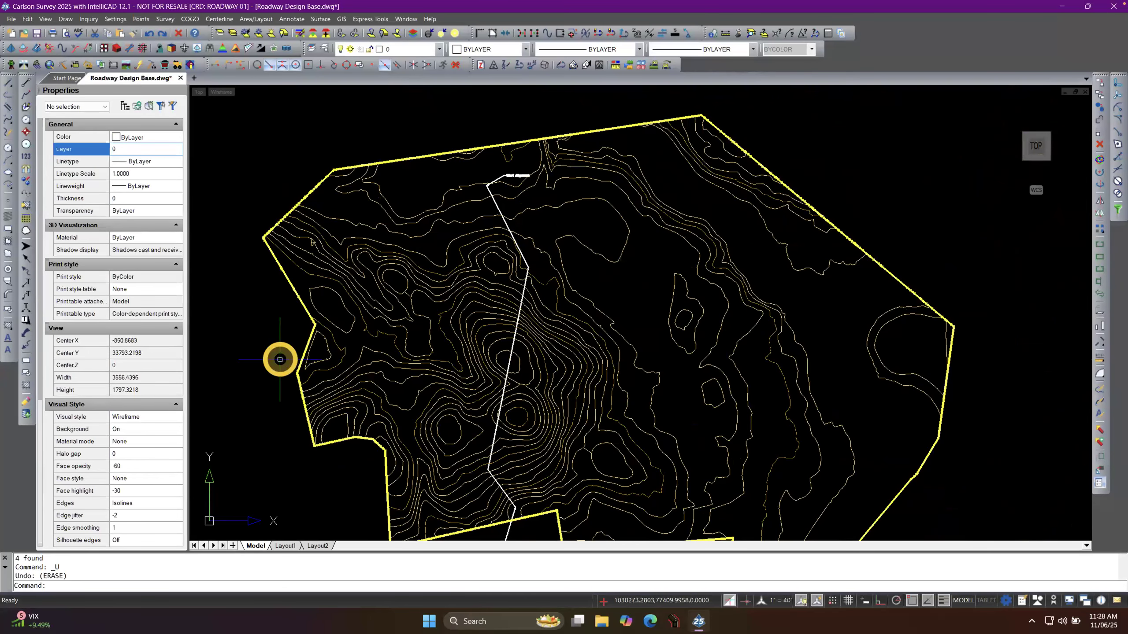
scroll(280, 360, "down", 1)
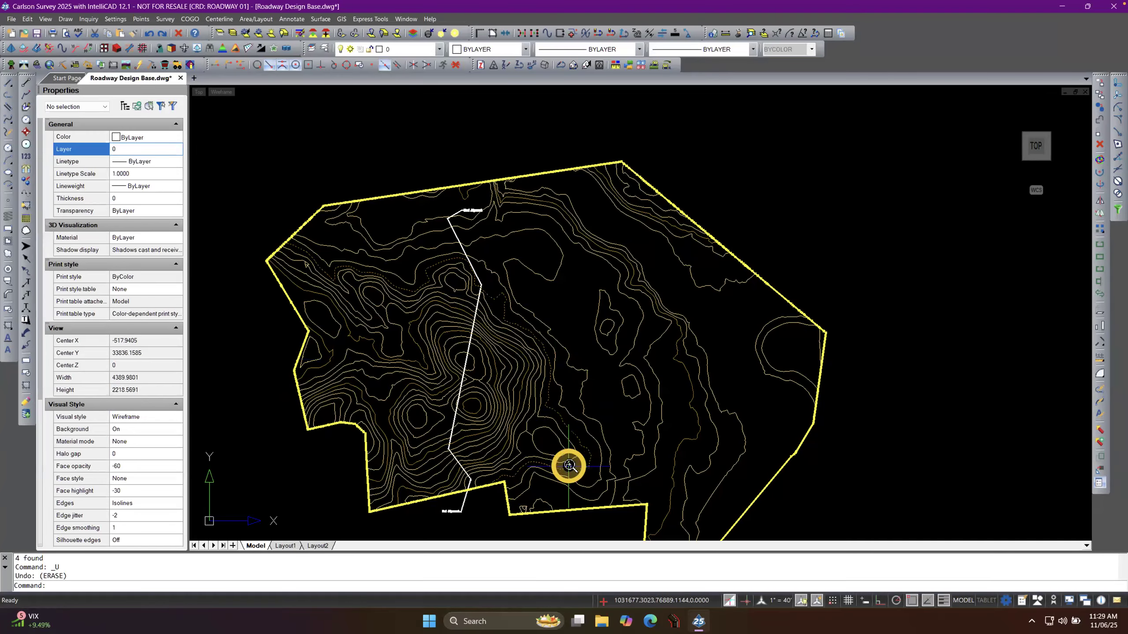
scroll(567, 464, "up", 5)
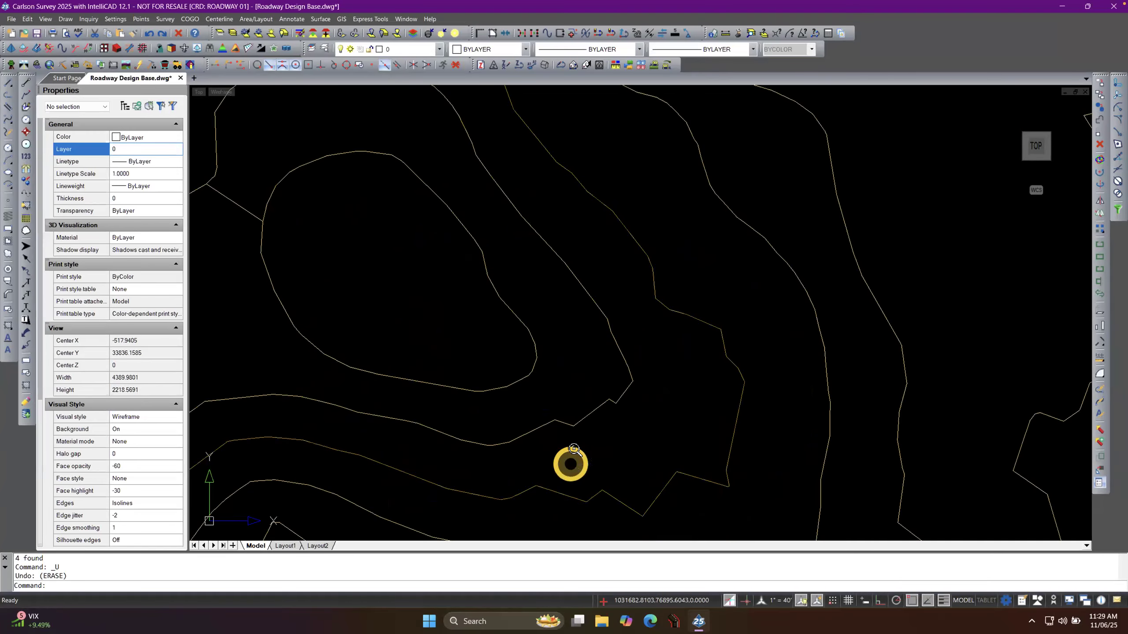
left_click(653, 285)
scroll(688, 429, "down", 2)
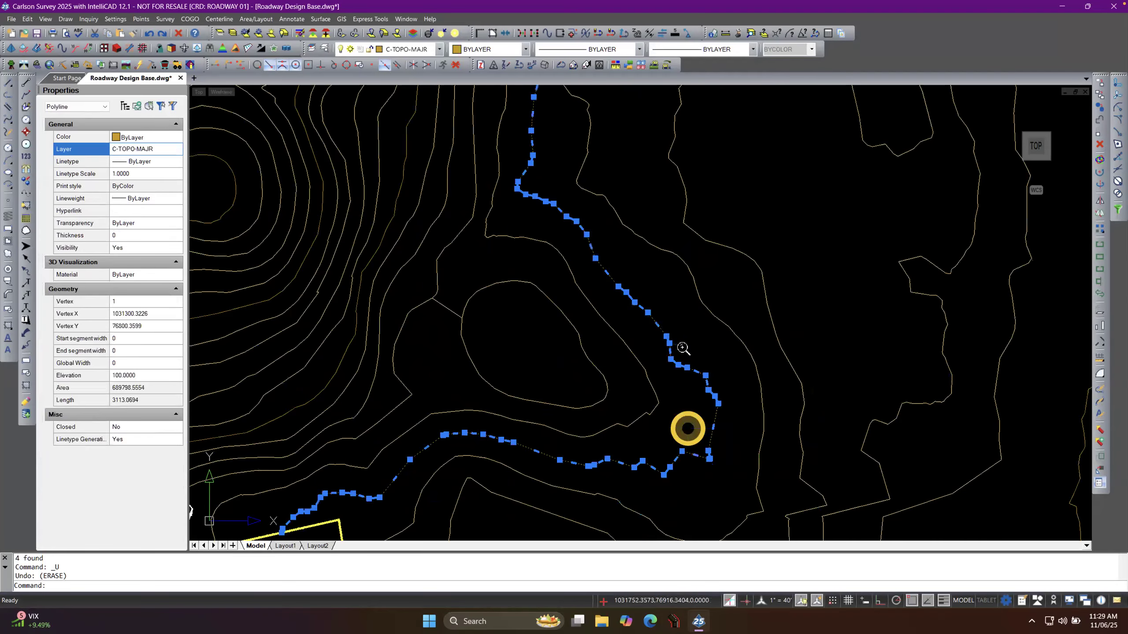
scroll(682, 350, "down", 2)
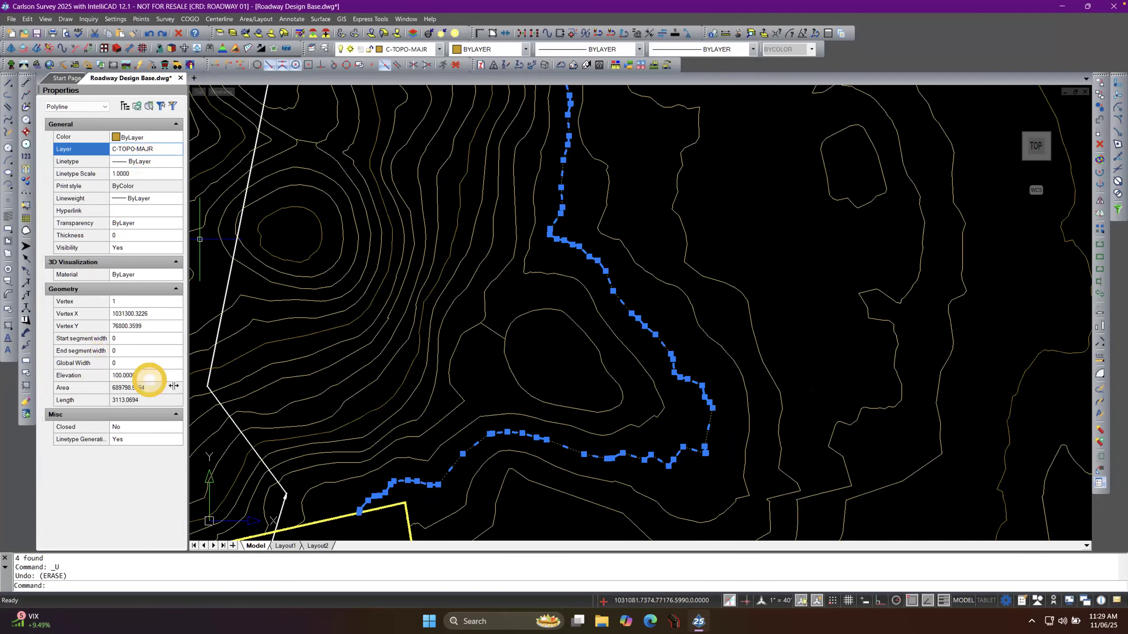
left_click(142, 375)
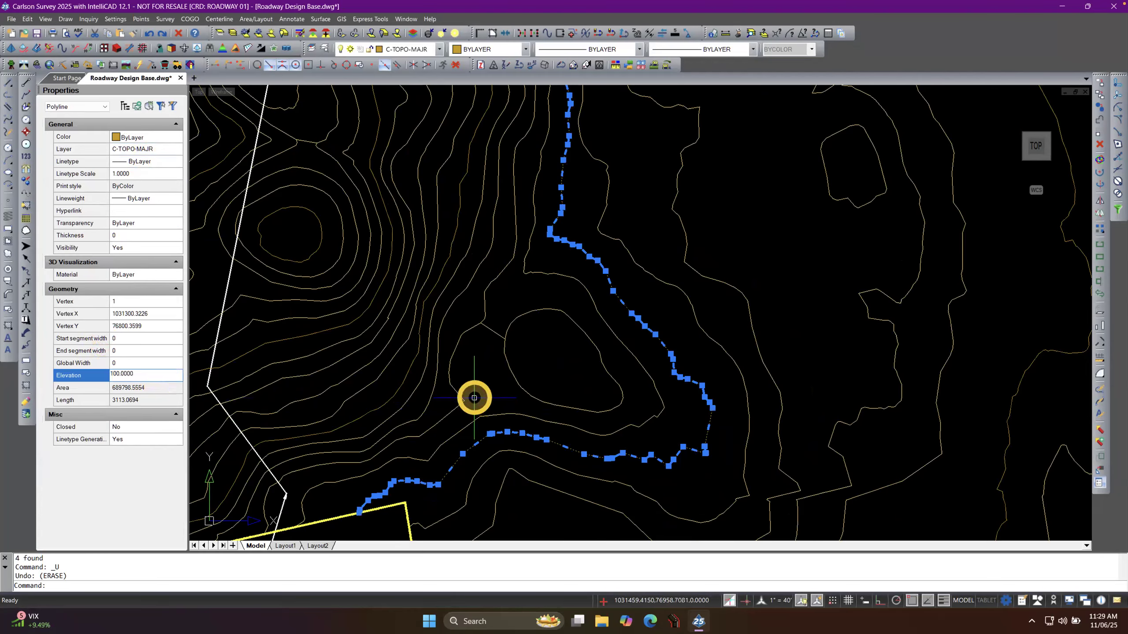
key("Escape")
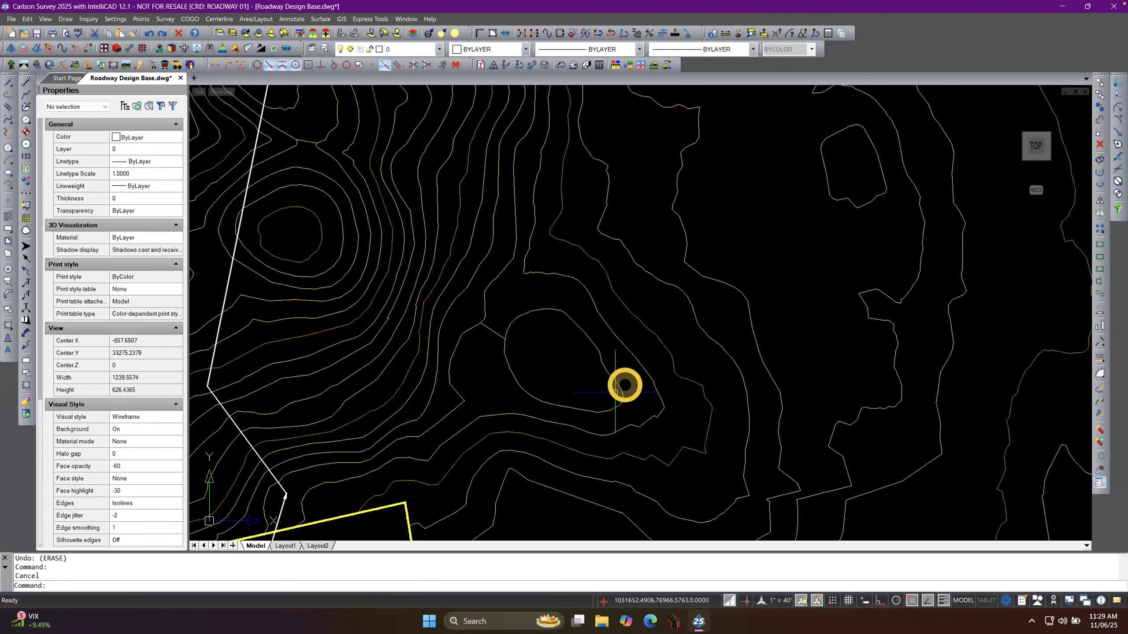
Select the minor contour just outside that major contour, check its elevation property, and clear the selection.
left_click(668, 285)
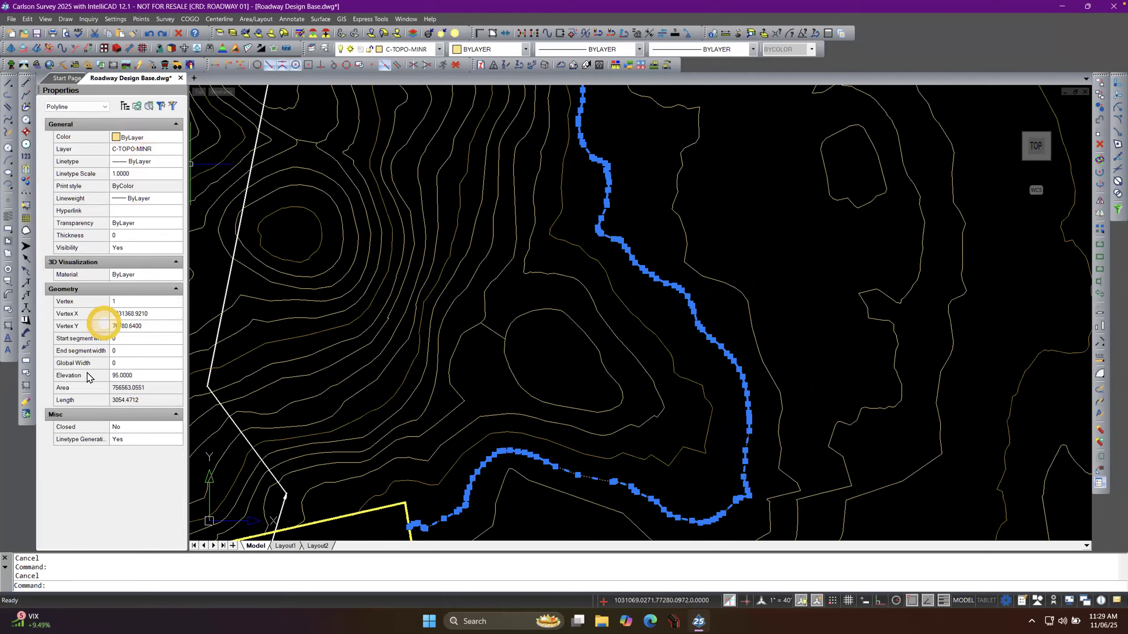
left_click(150, 375)
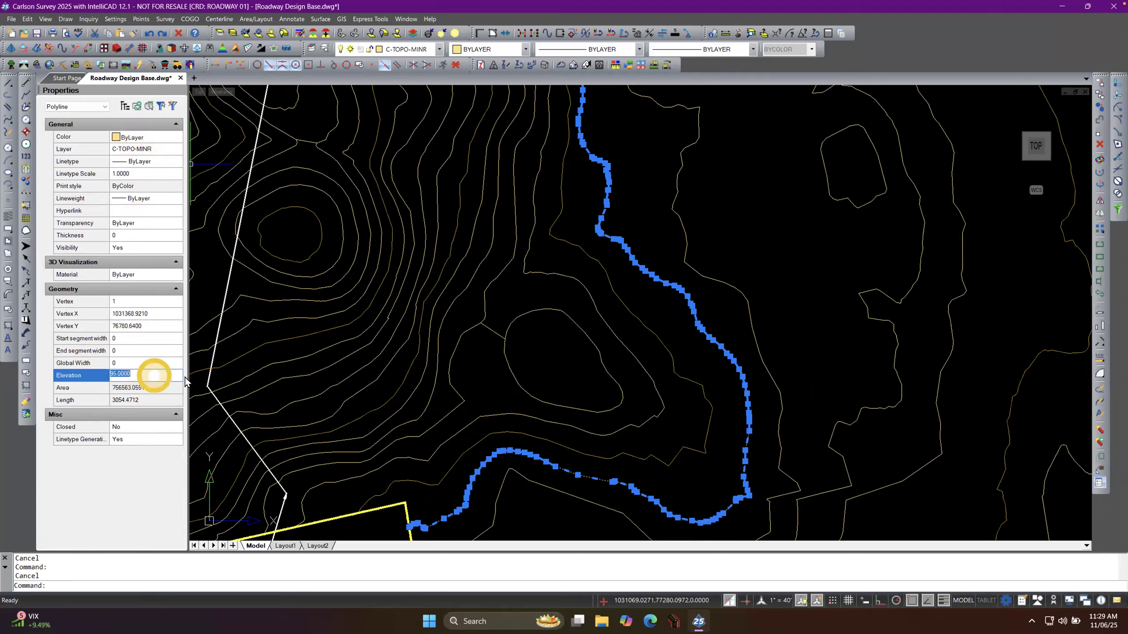
key("Escape")
Examine the contours around the closed loop southeast of the alignment line and along the eastern part of the site.
scroll(597, 378, "up", 1)
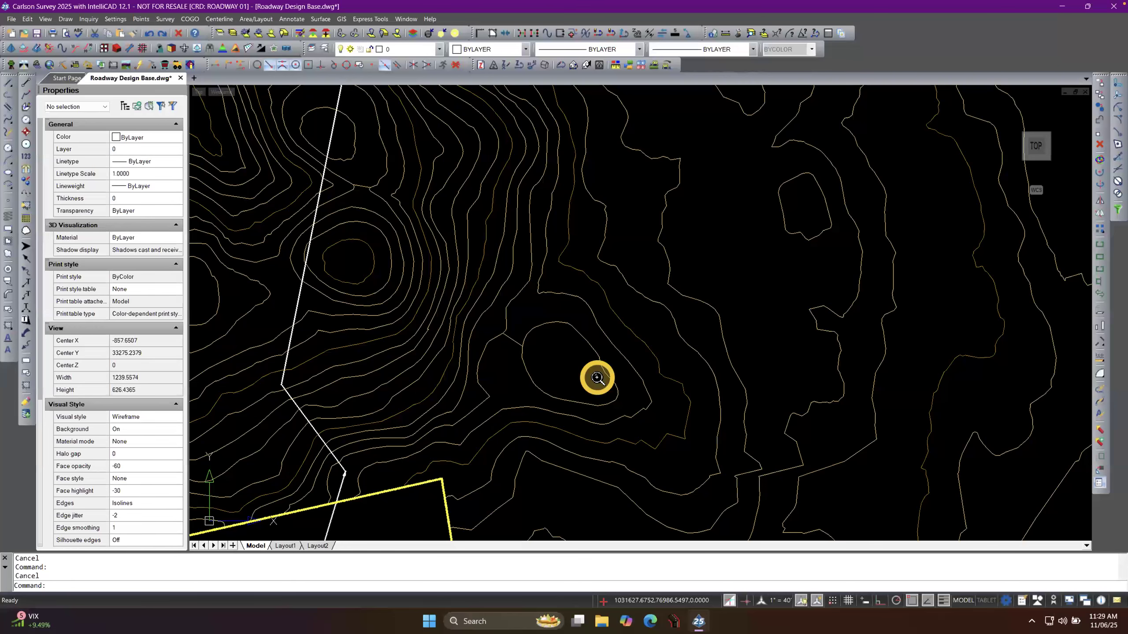
scroll(598, 377, "down", 3)
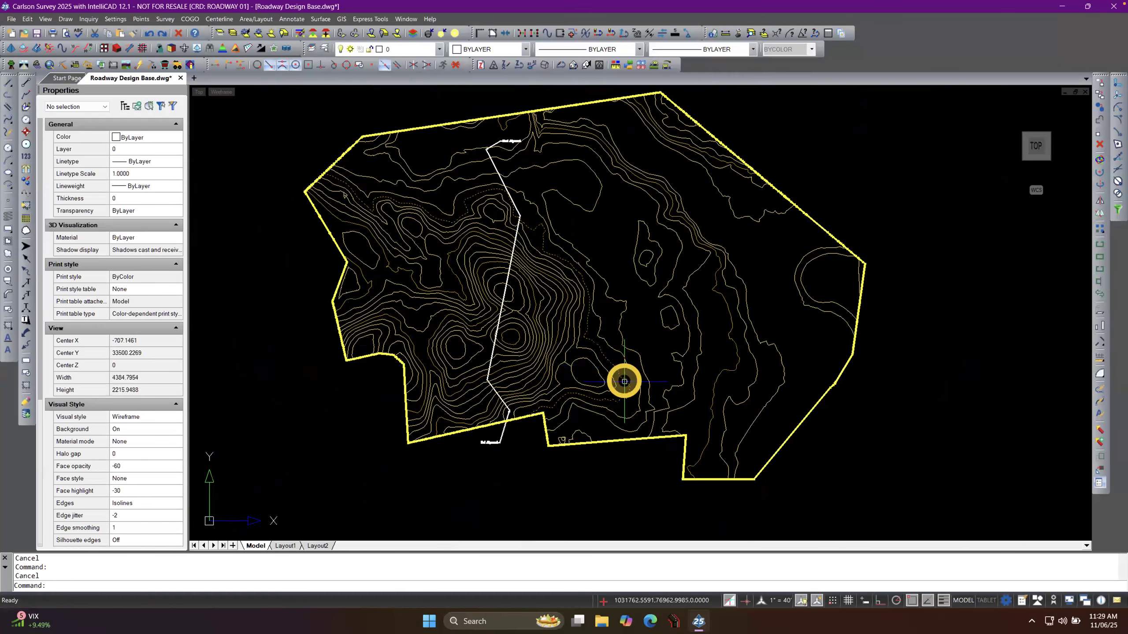
scroll(596, 357, "up", 1)
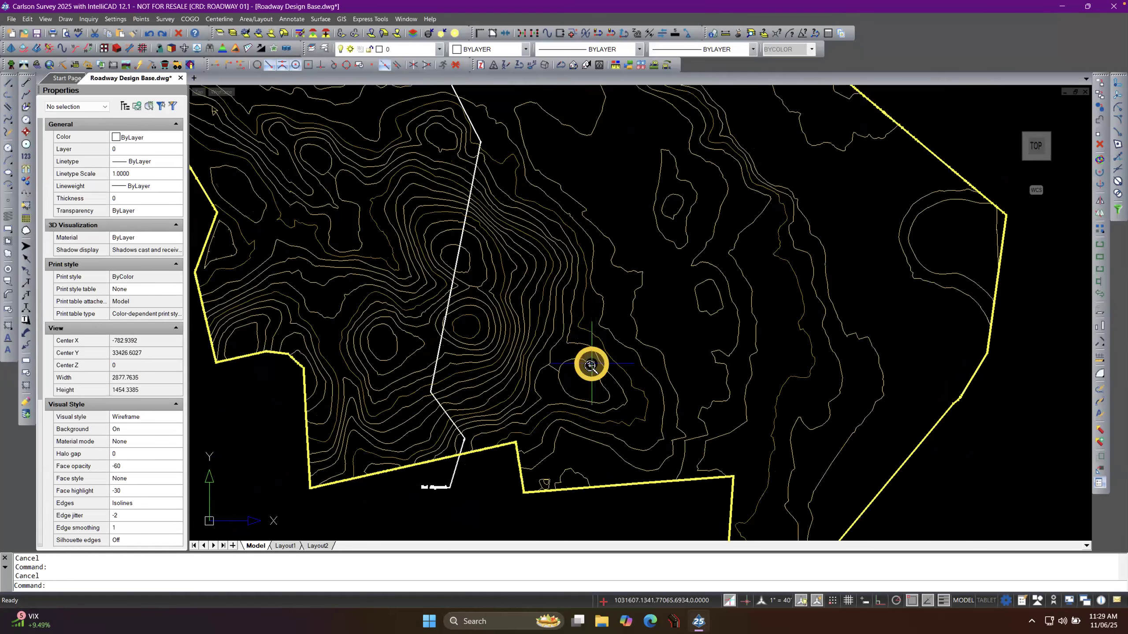
scroll(587, 366, "down", 1)
scroll(506, 357, "up", 3)
scroll(505, 357, "up", 2)
scroll(509, 389, "down", 2)
scroll(514, 398, "down", 5)
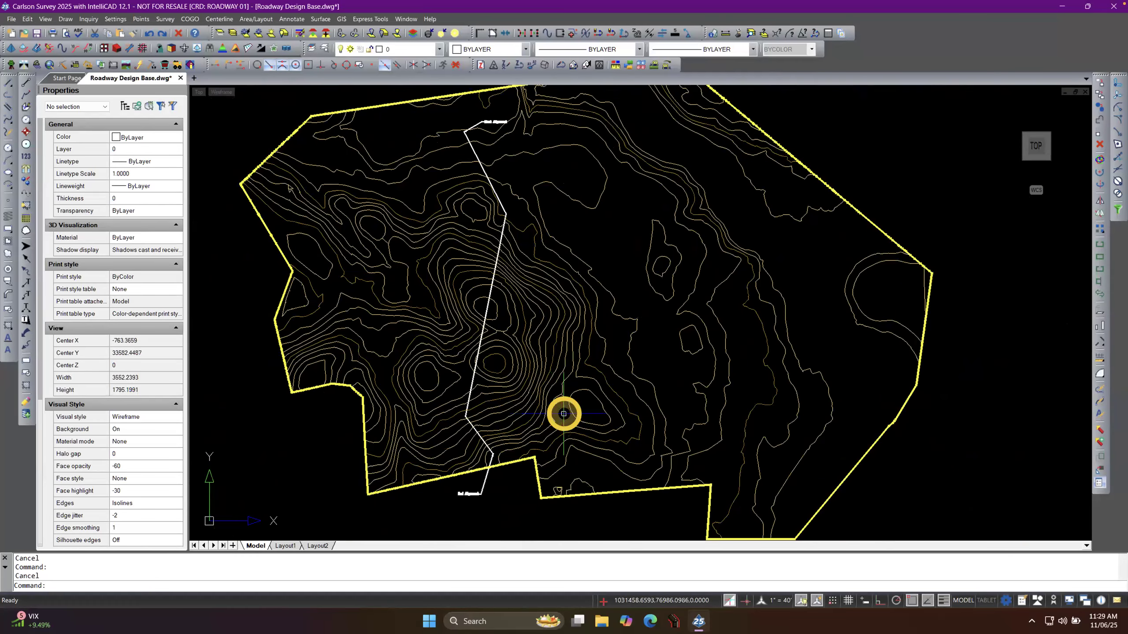
middle_click_drag(584, 411, 587, 425)
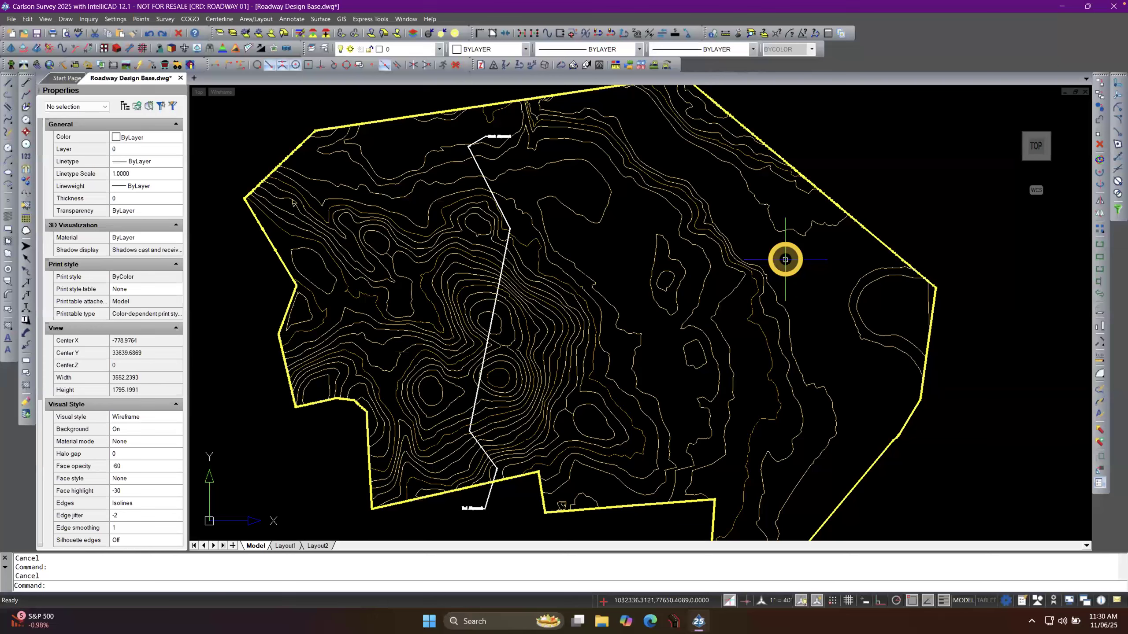
scroll(768, 262, "up", 10)
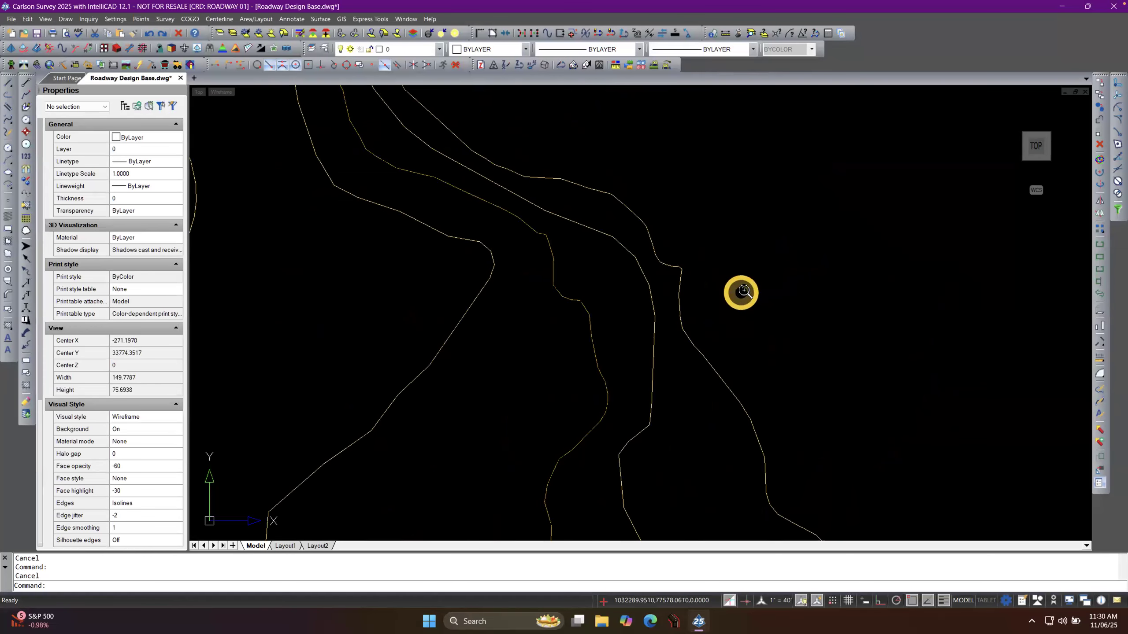
scroll(743, 291, "down", 12)
scroll(743, 290, "up", 2)
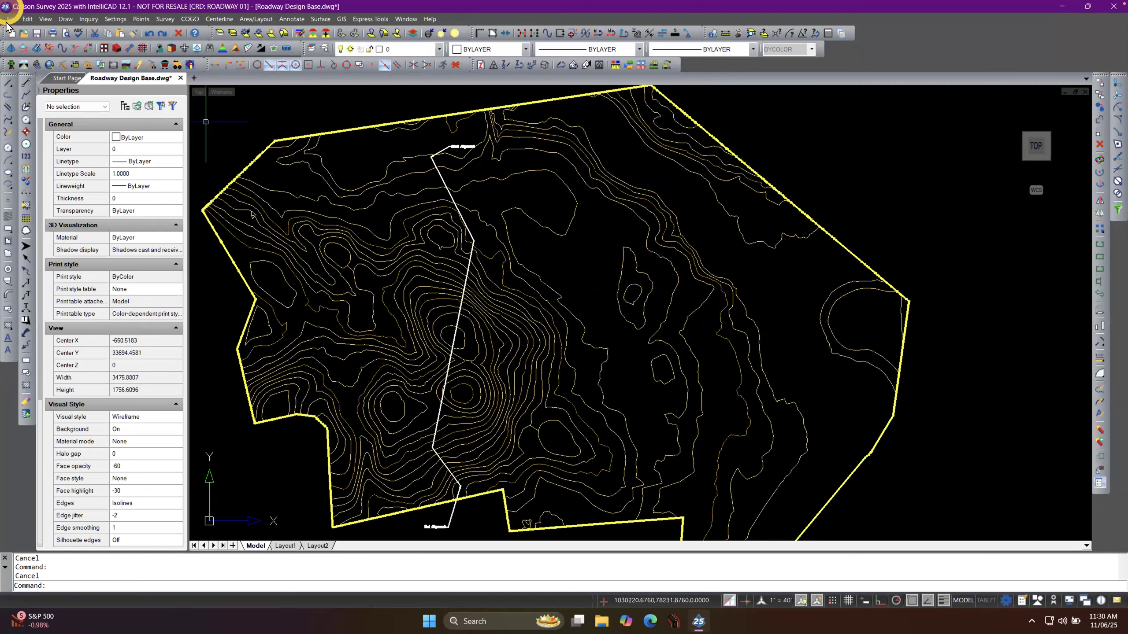
Use Erase by Layer to delete all entity types on C-TOPO-MAJR and C-TOPO-MINR, picking both layers from contours in the drawing.
left_click(27, 20)
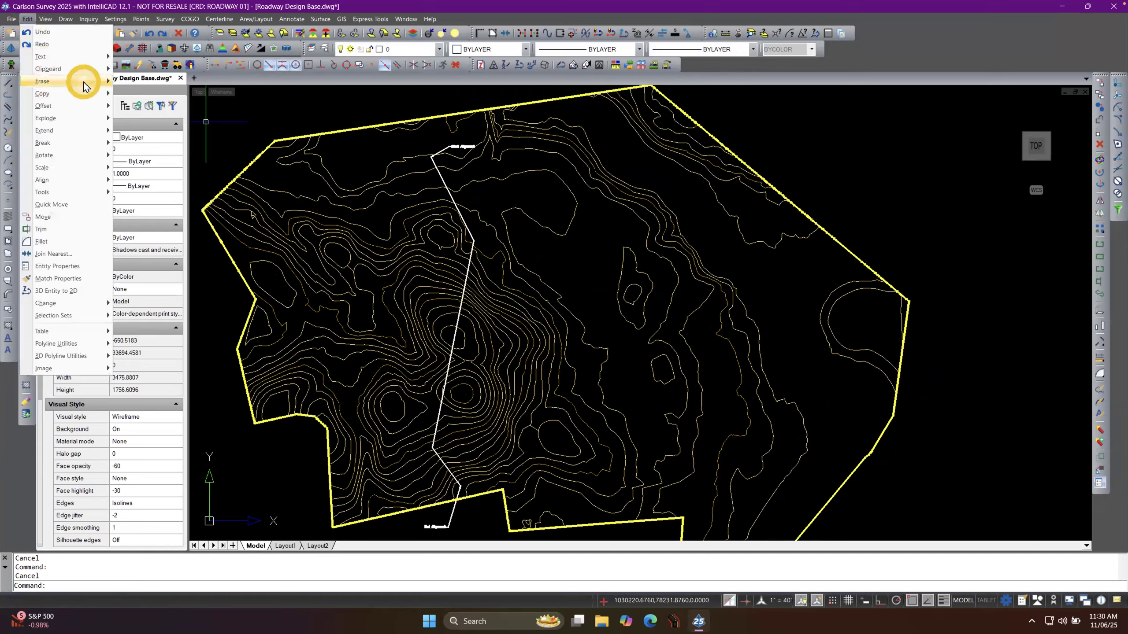
mouse_move(83, 82)
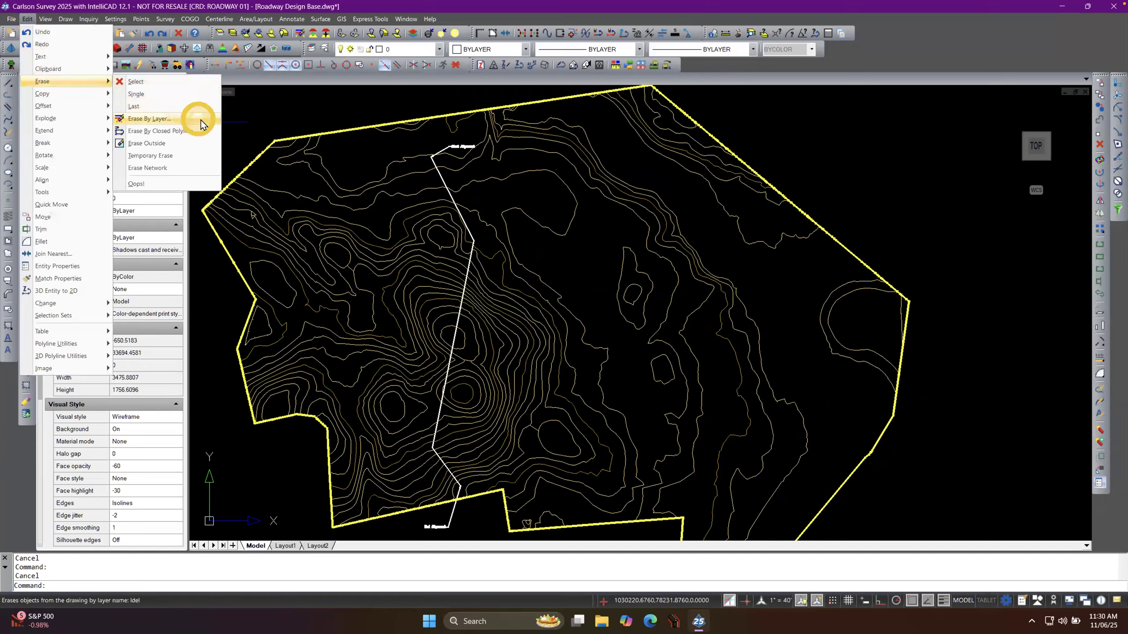
left_click(200, 119)
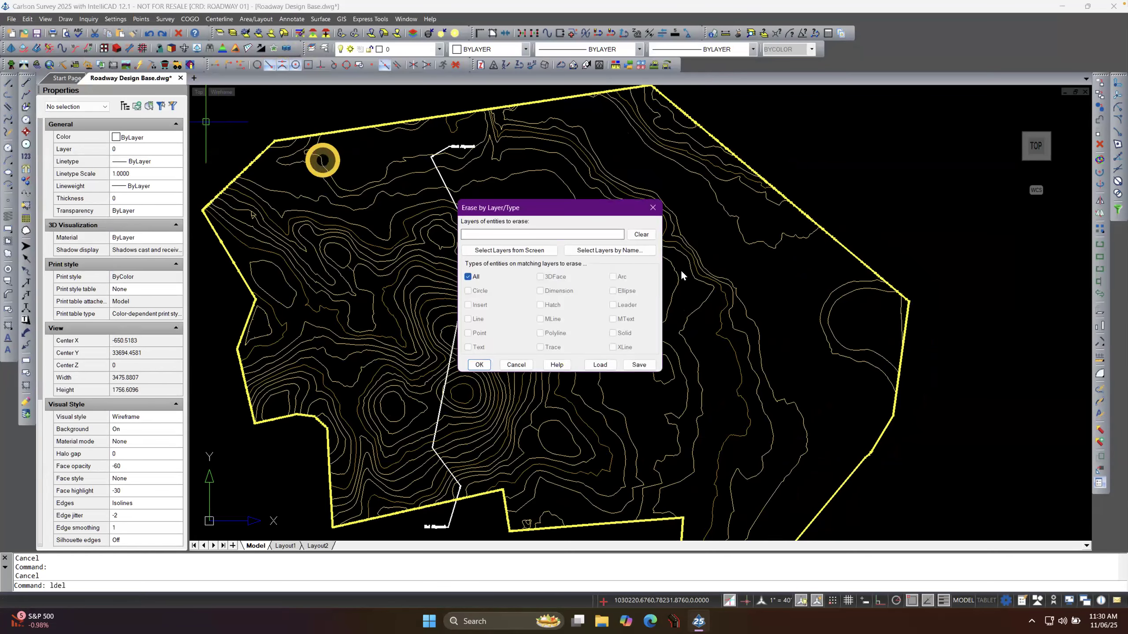
left_click(529, 249)
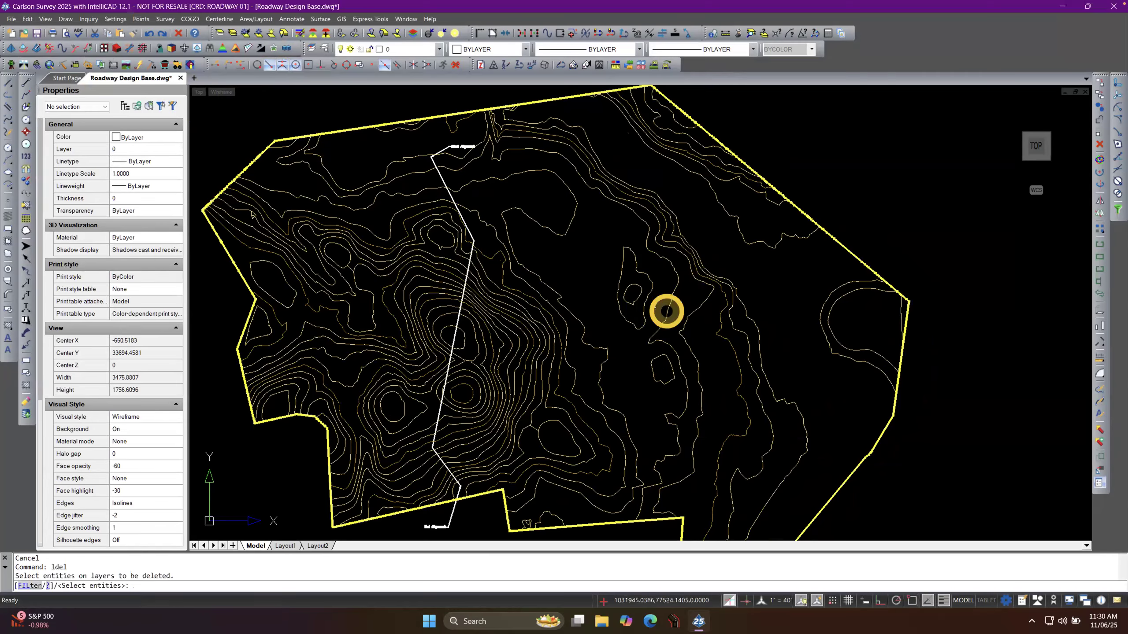
scroll(741, 348, "up", 1)
scroll(742, 348, "up", 3)
left_click(740, 345)
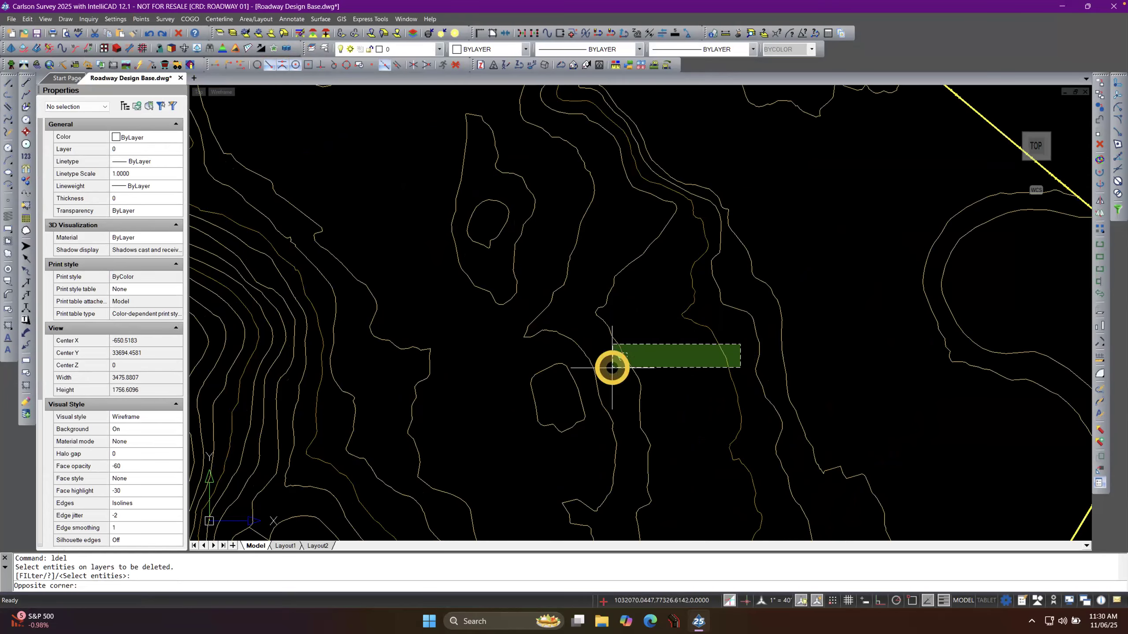
left_click(612, 367)
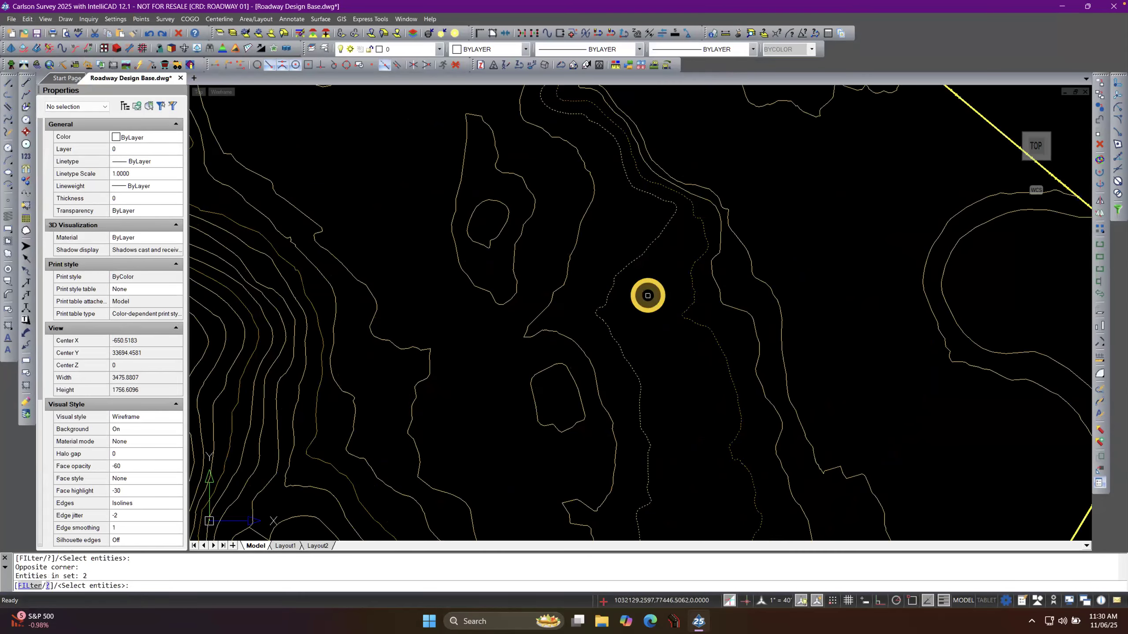
right_click(647, 295)
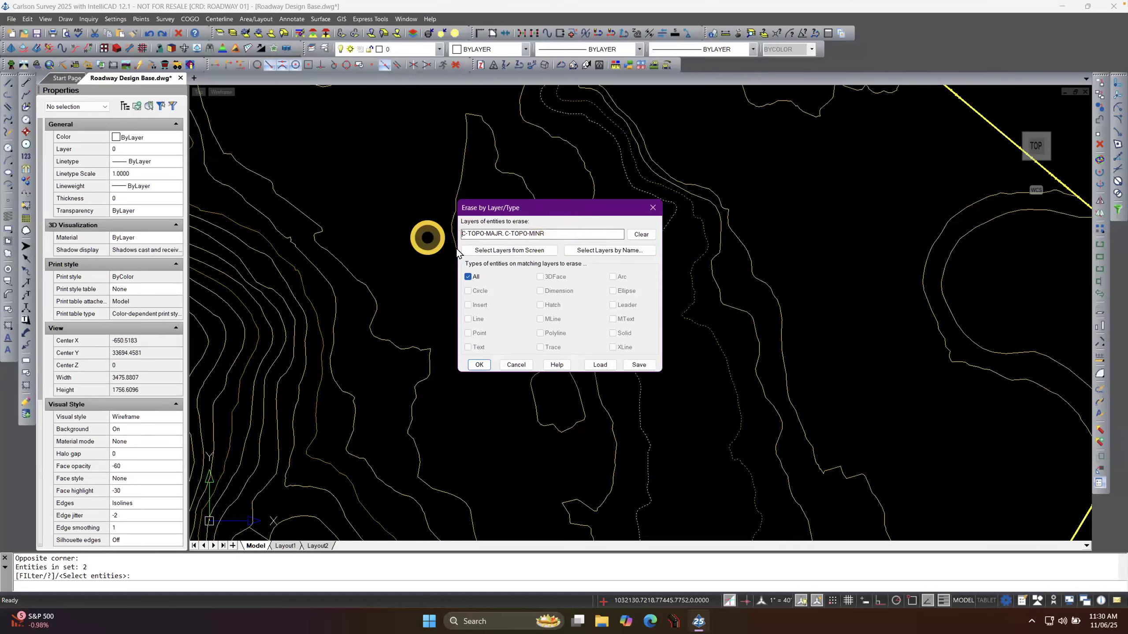
left_click(481, 366)
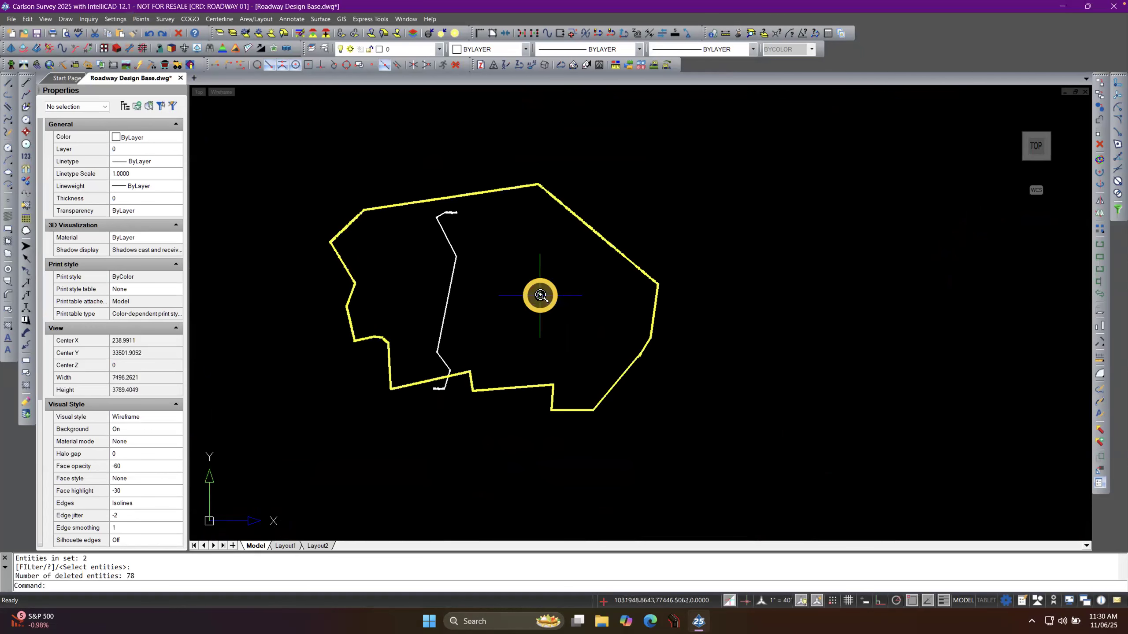
scroll(540, 296, "up", 3)
middle_click_drag(539, 296, 616, 313)
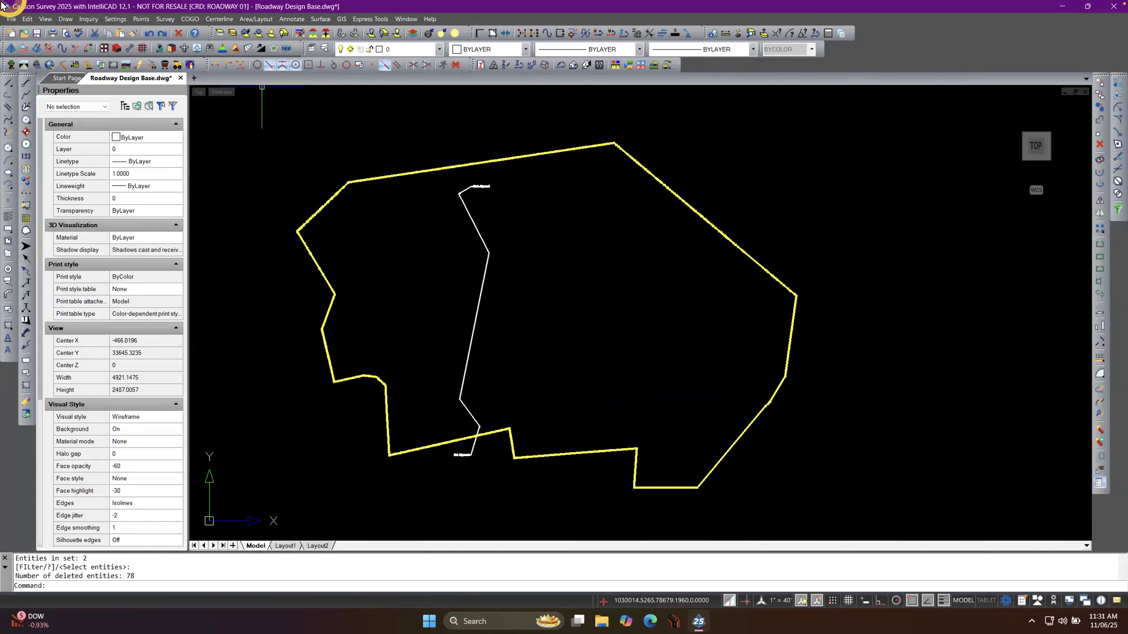
Switch from the Survey menus to the Civil menus and start the Contour from TIN File command.
left_click(23, 66)
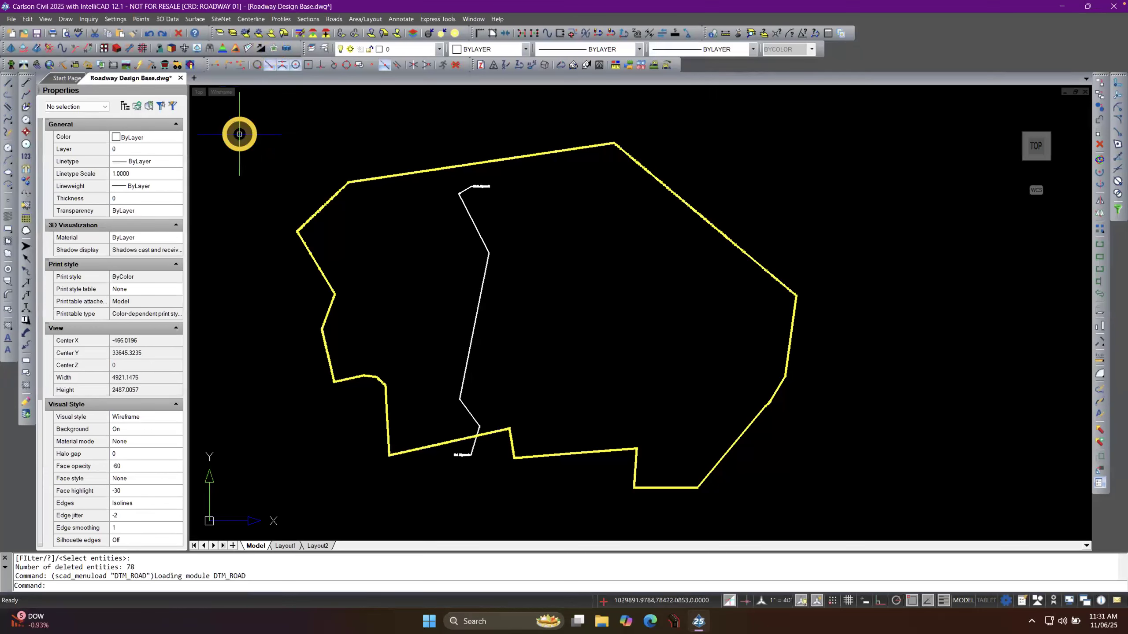
left_click(195, 20)
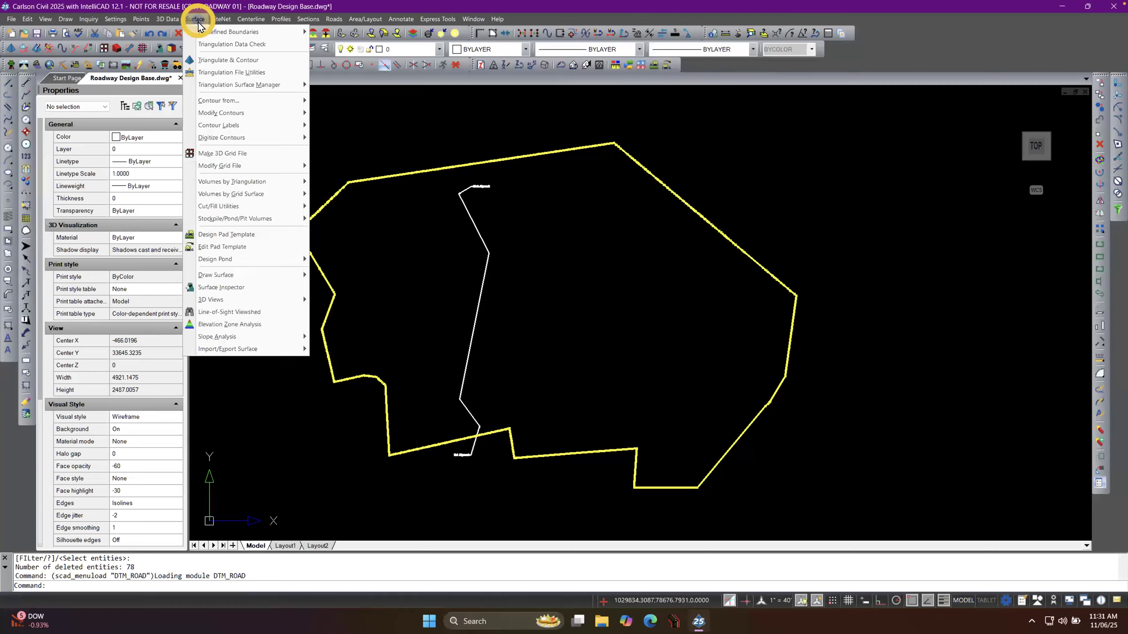
mouse_move(248, 102)
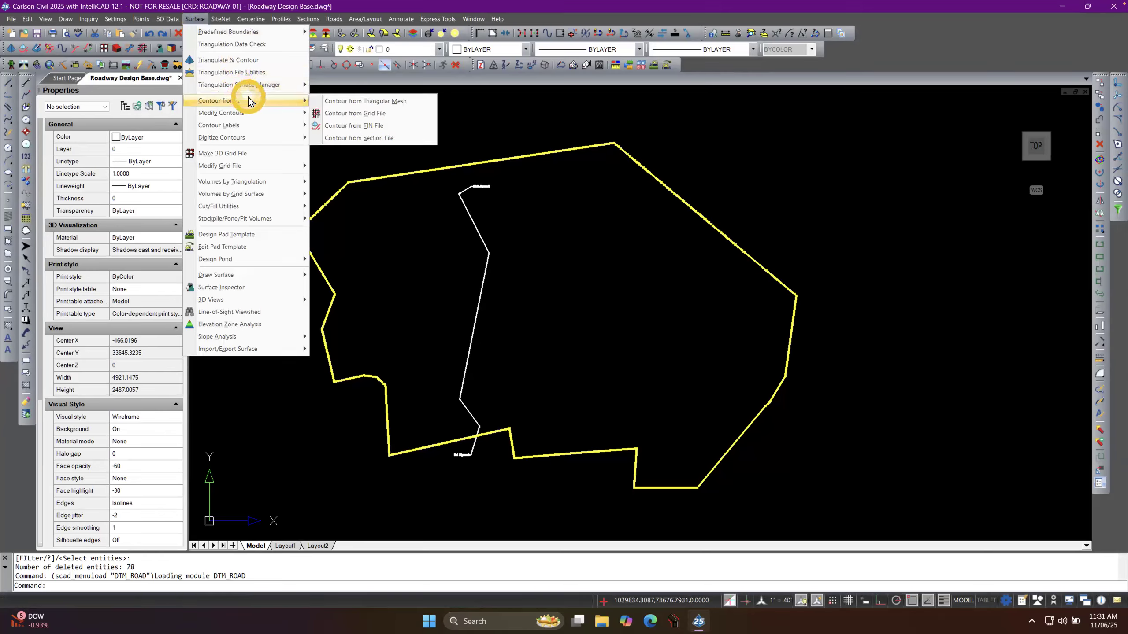
left_click(407, 129)
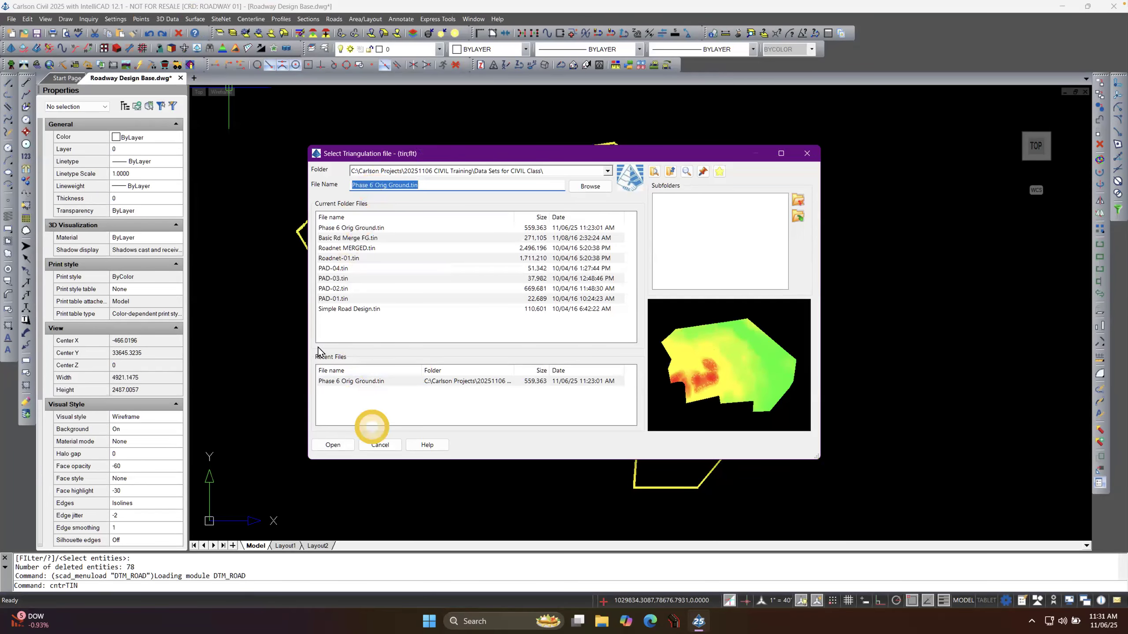
Preview the pad, road network and Basic Rd Merge FG triangulation files in the class data folder, sorting the list by file name.
left_click(350, 309)
left_click(336, 288)
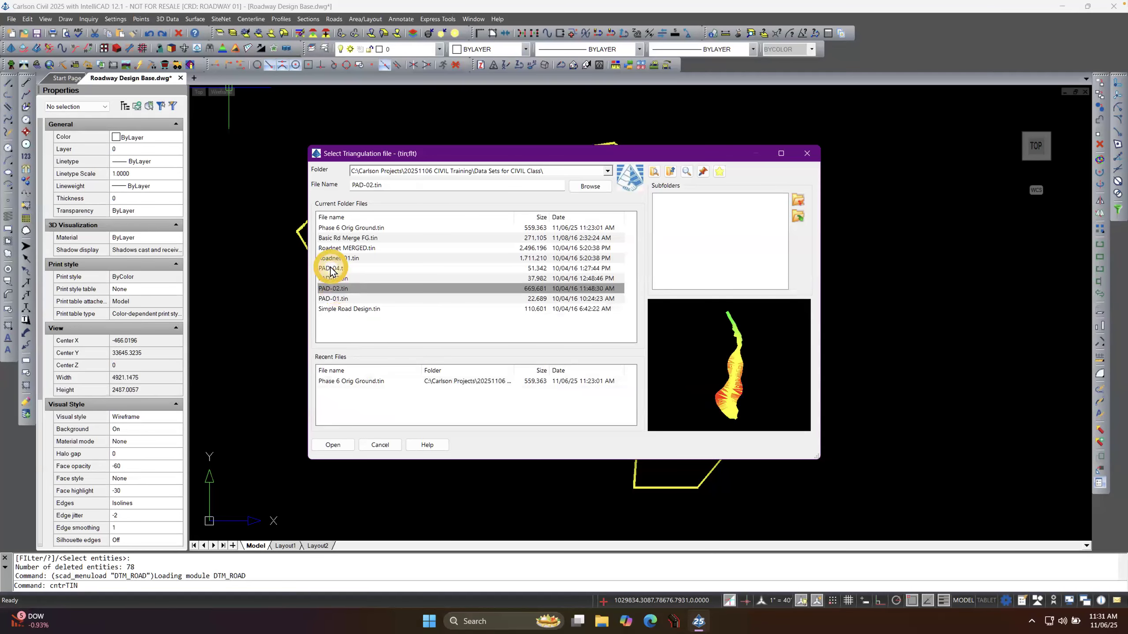
left_click(331, 269)
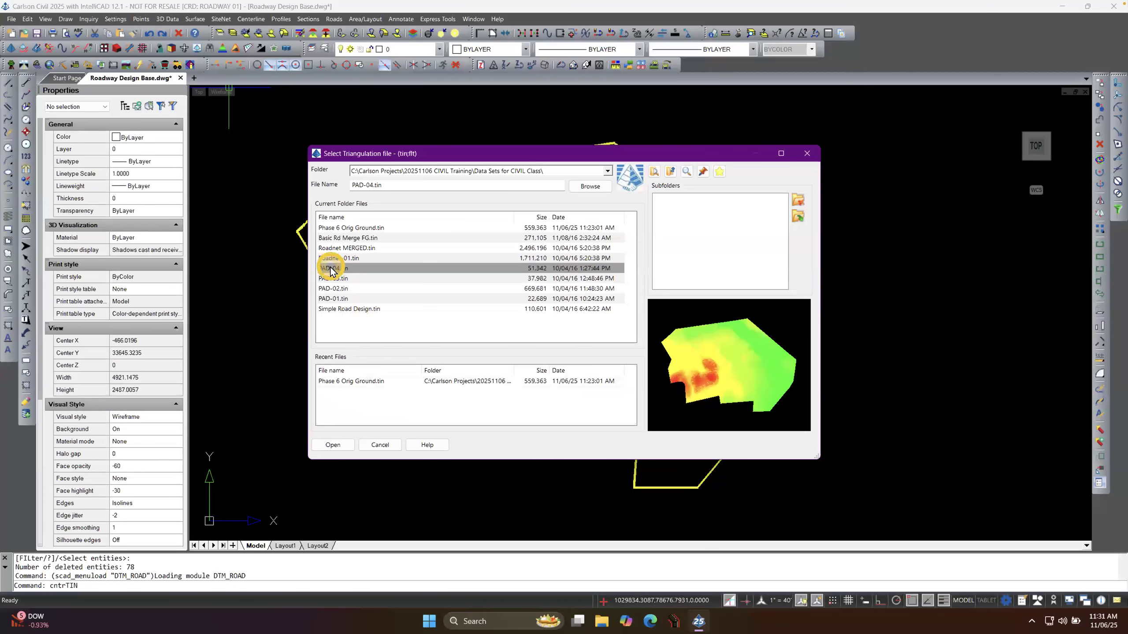
left_click(338, 248)
left_click(351, 218)
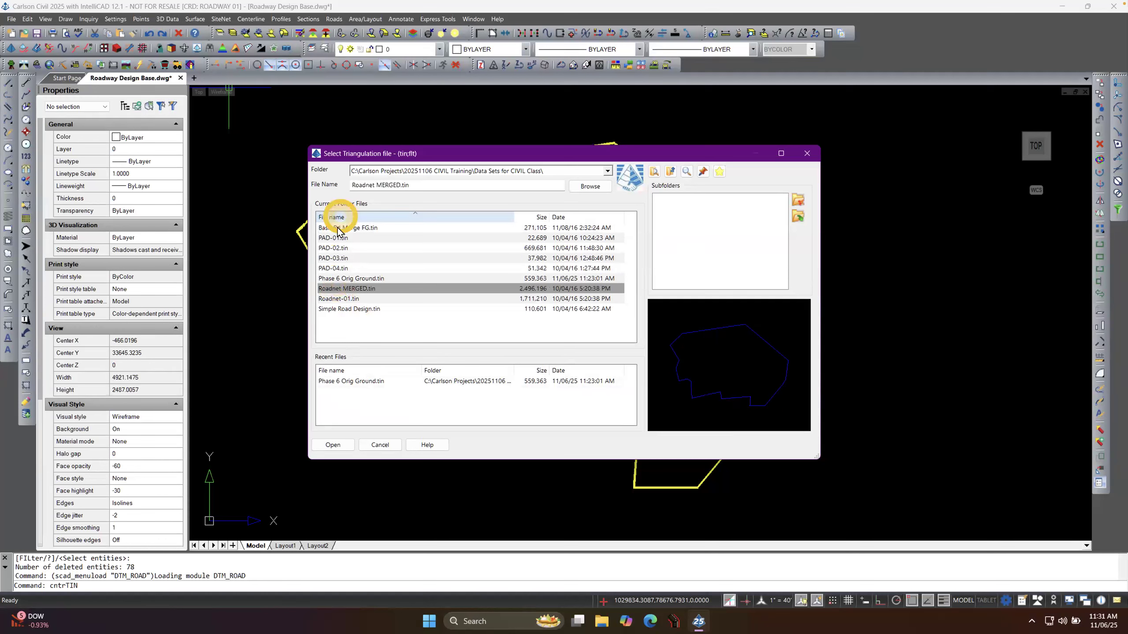
left_click(349, 258)
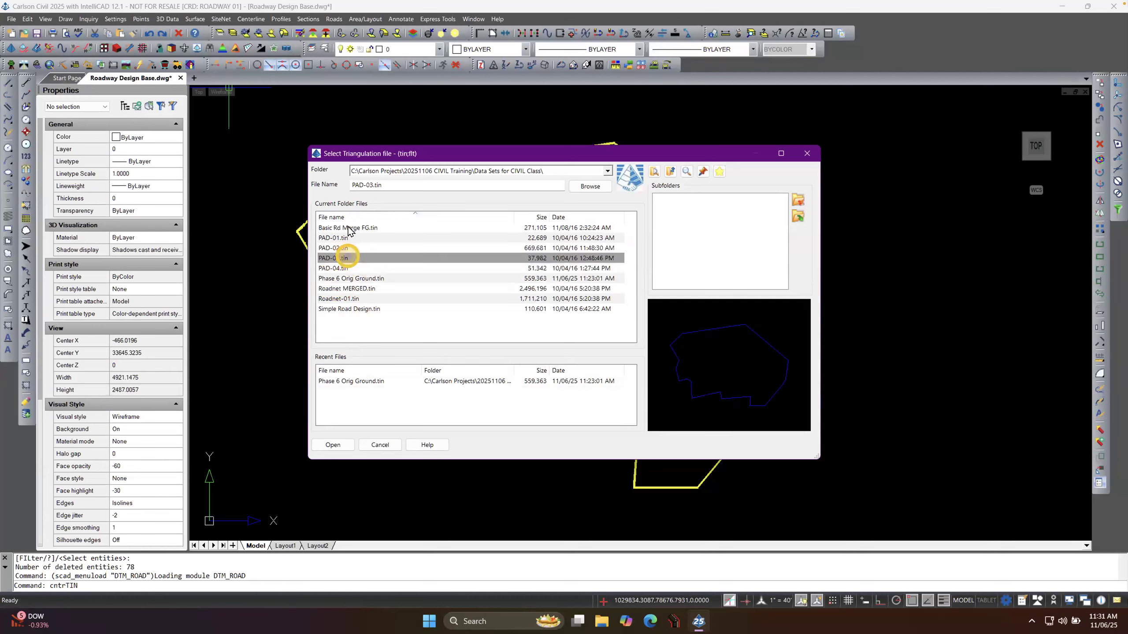
left_click(345, 228)
left_click(344, 238)
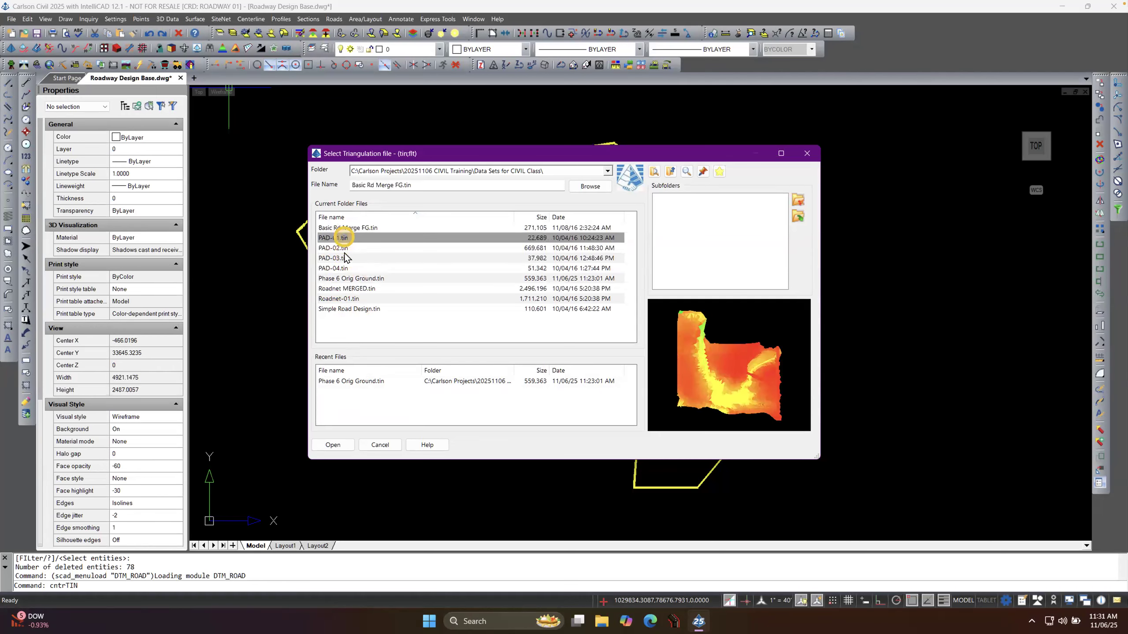
left_click(345, 228)
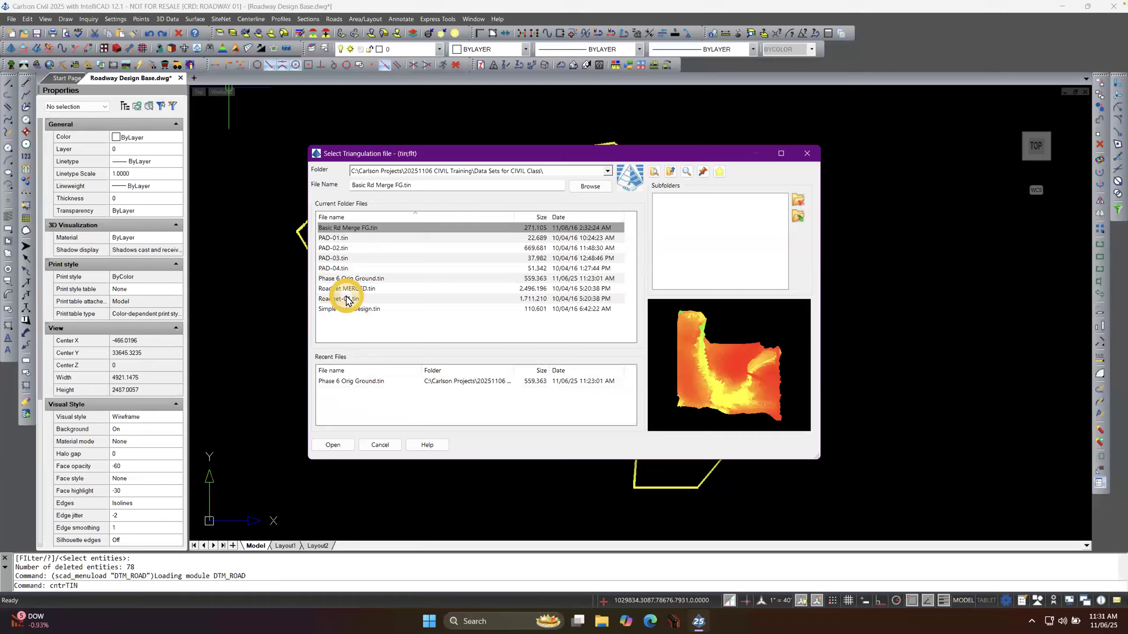
Open the recent file Phase 6 Orig Ground.tin as the surface to contour.
left_click(340, 381)
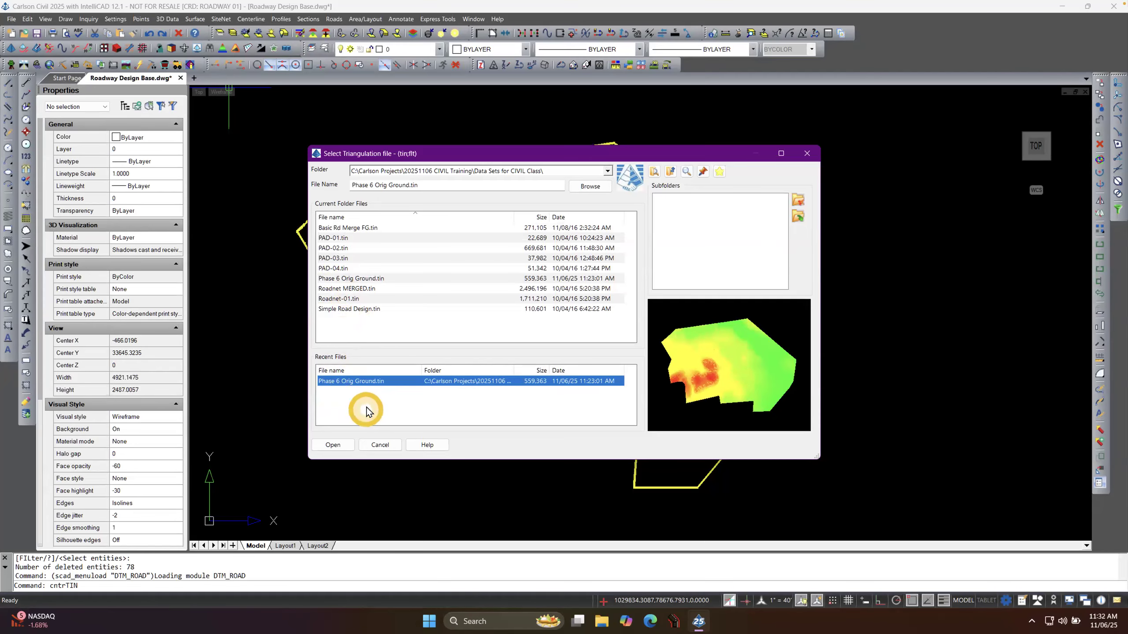
left_click(332, 445)
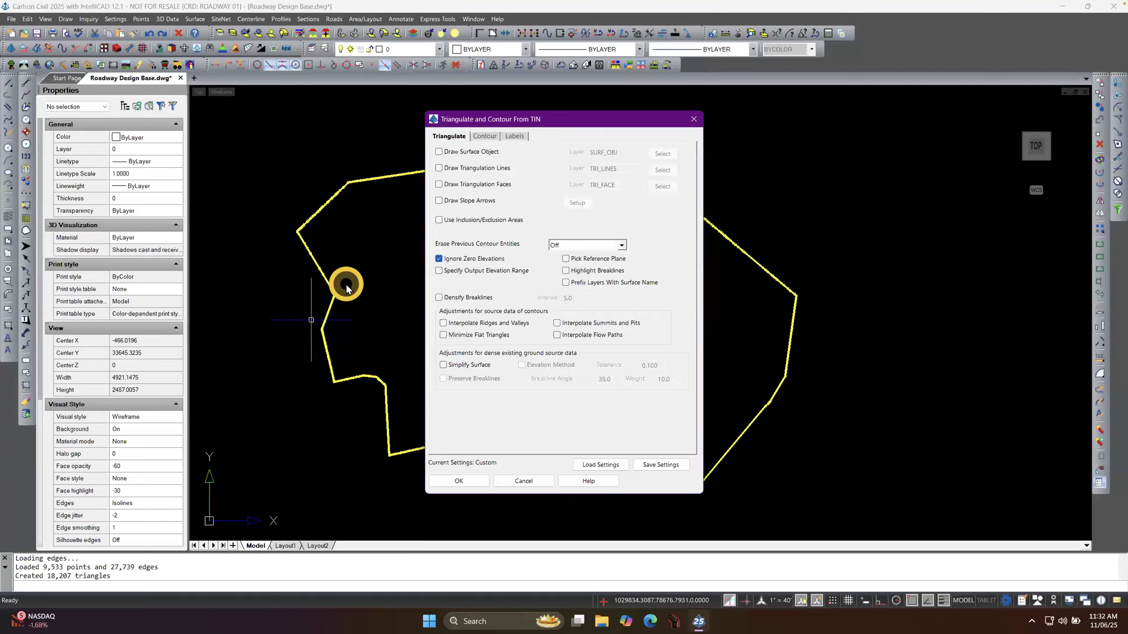
Review the triangulation, contour and label settings for contouring the original ground TIN.
left_click(481, 136)
left_click(514, 136)
left_click(486, 136)
left_click(459, 137)
left_click(485, 136)
left_click(507, 137)
left_click(477, 137)
left_click(453, 136)
left_click(485, 137)
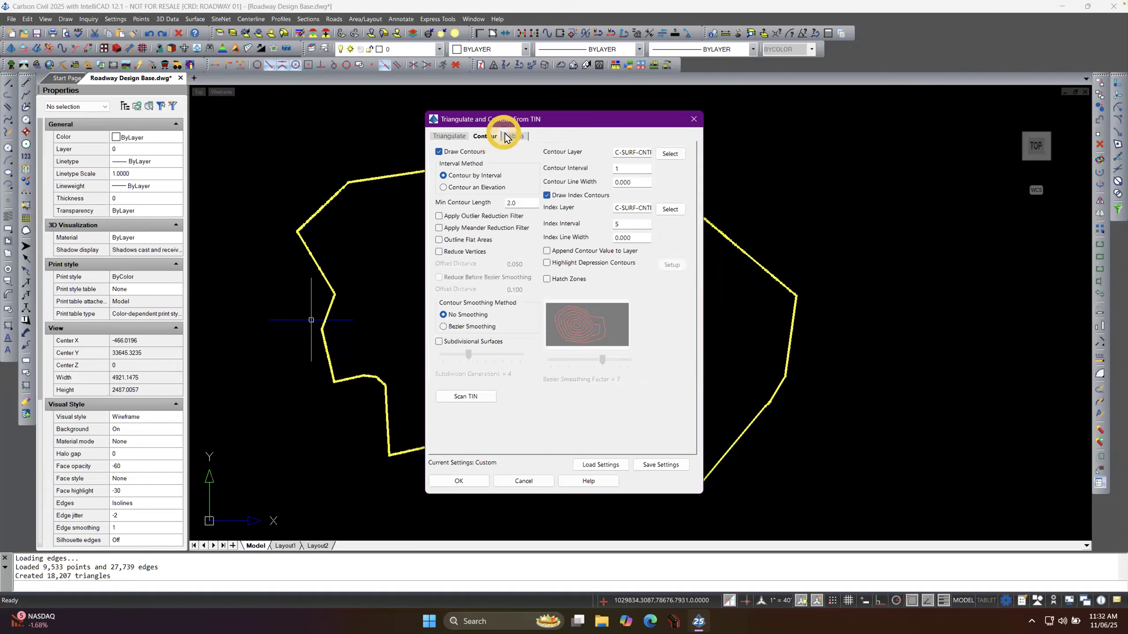
left_click(506, 136)
left_click(453, 137)
left_click(482, 137)
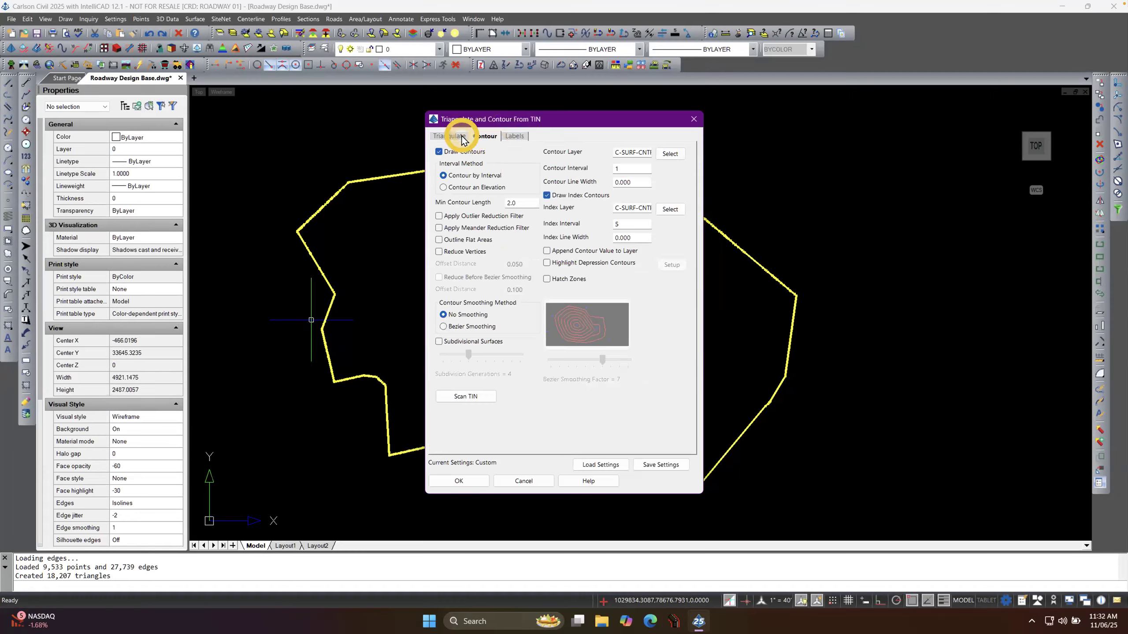
left_click(463, 139)
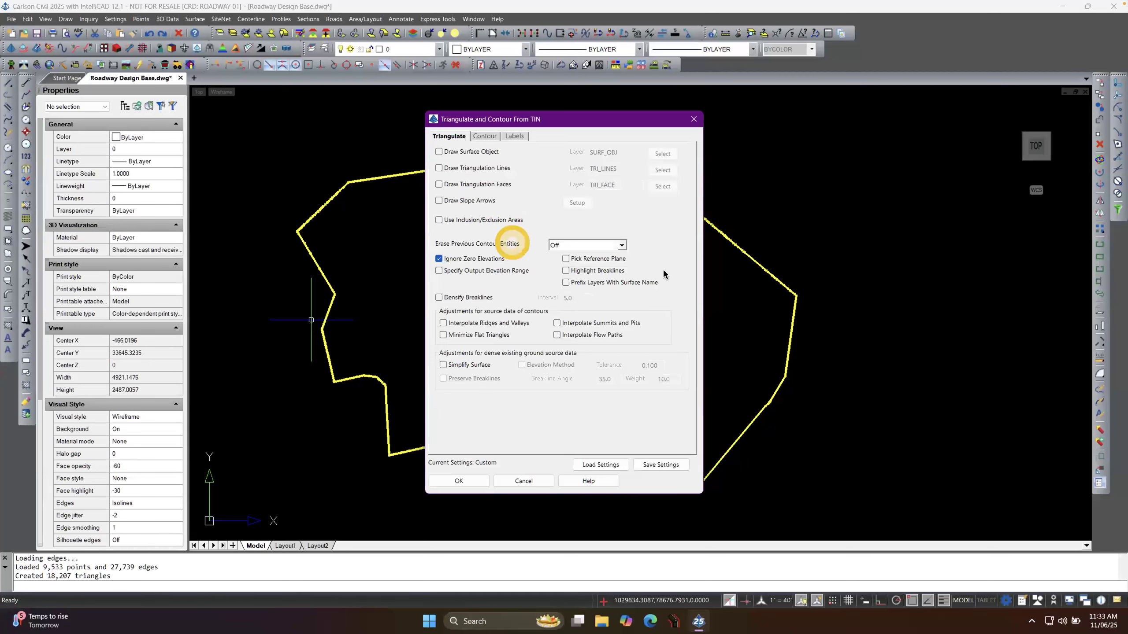
Check the available choices for Erase Previous Contour Entities and select Off.
left_click(622, 245)
left_click(622, 245)
left_click(621, 245)
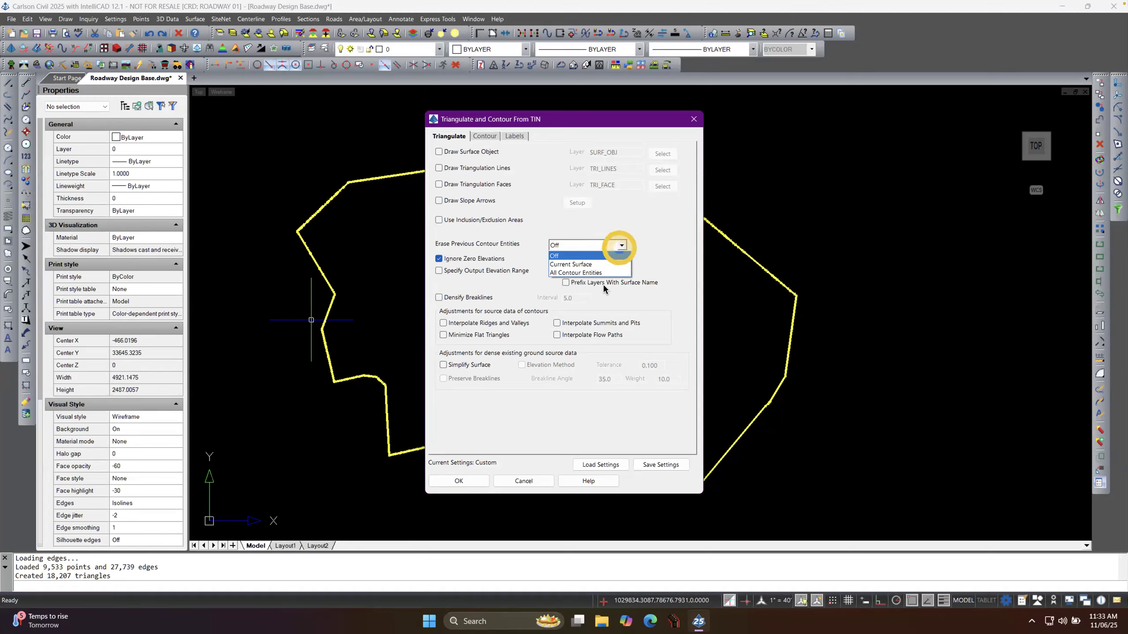
left_click(654, 234)
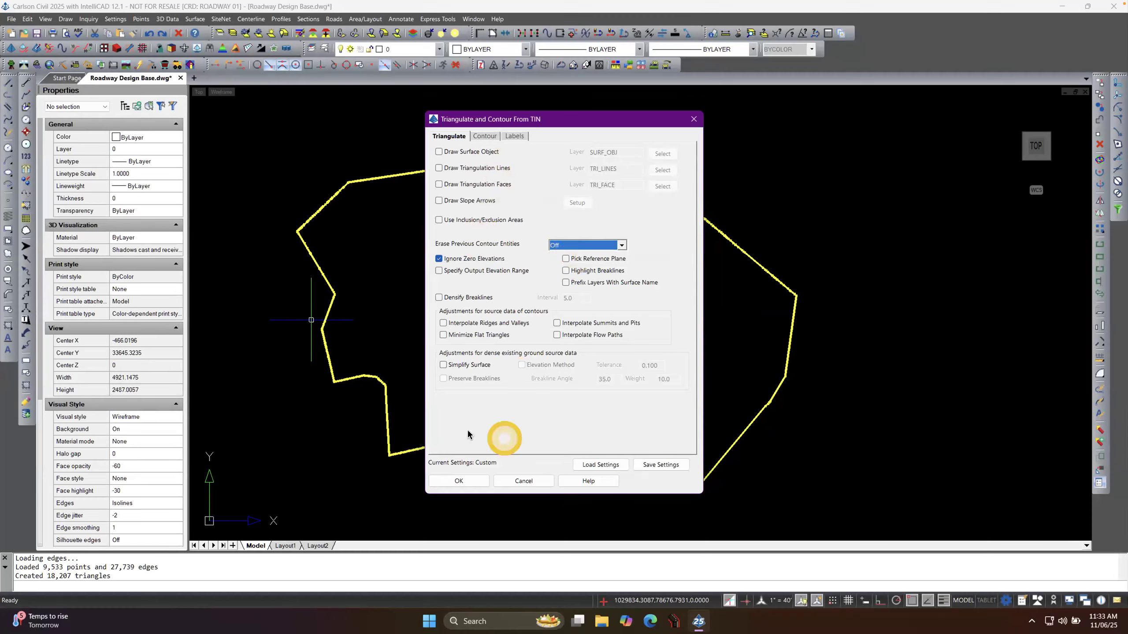
left_click(620, 245)
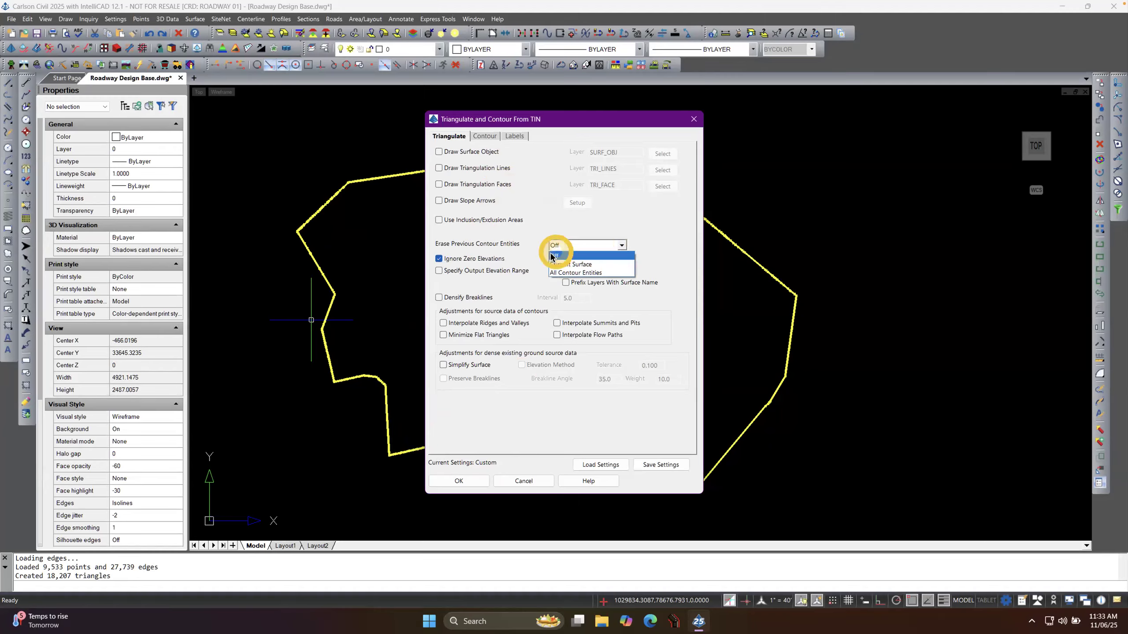
left_click(556, 255)
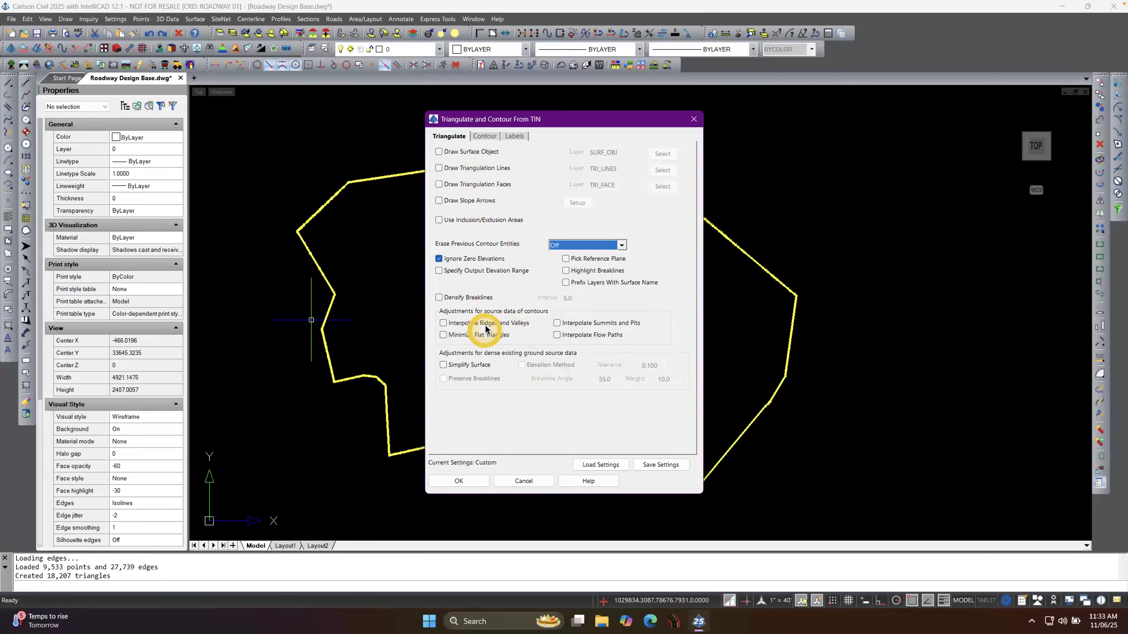
Inspect the full layer names assigned to the regular contours and the index contours.
left_click(484, 136)
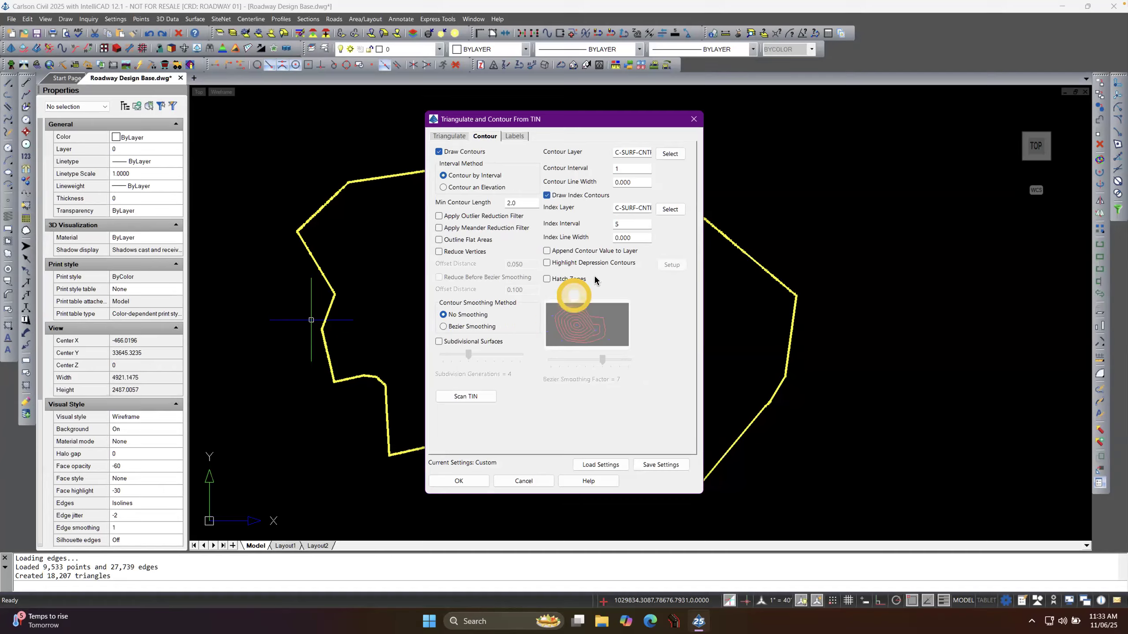
left_click_drag(623, 152, 575, 156)
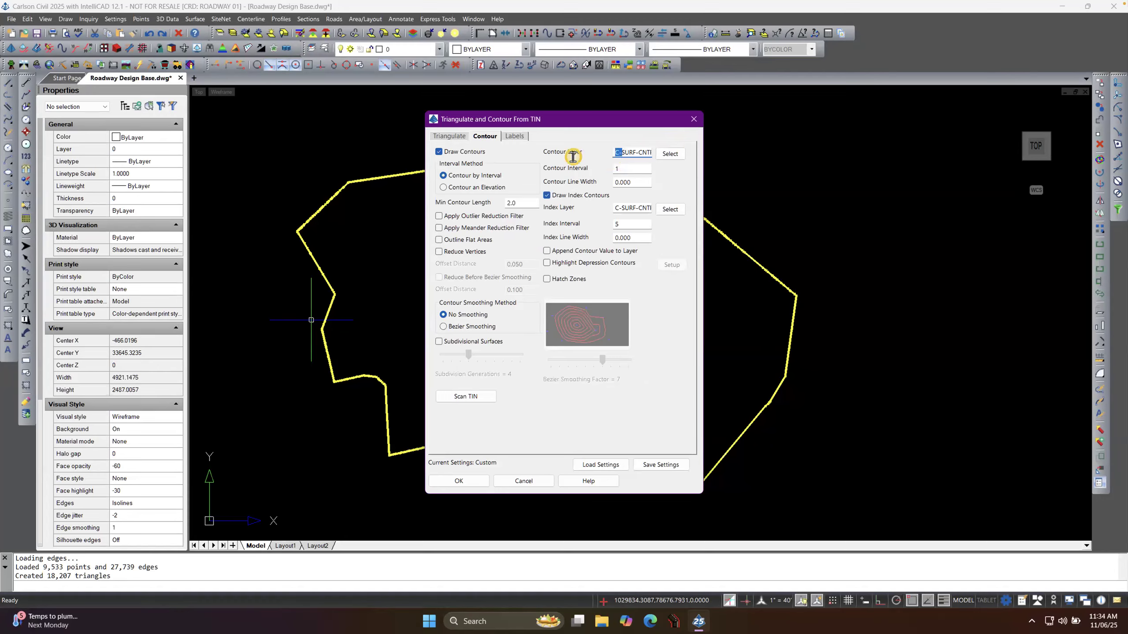
left_click(627, 208)
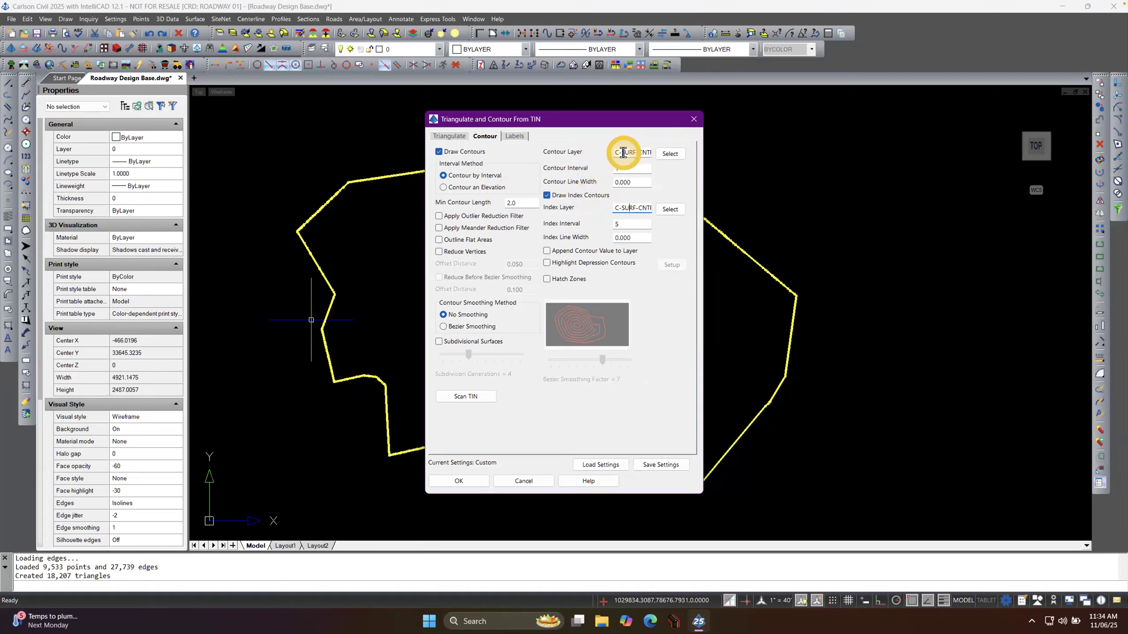
left_click_drag(641, 154, 667, 149)
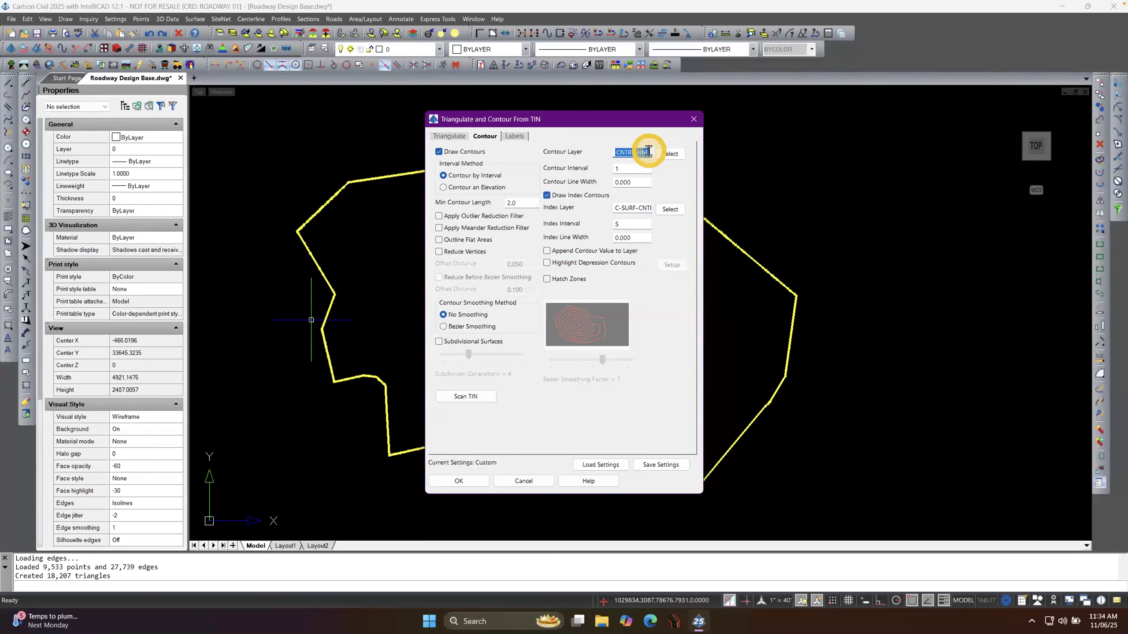
left_click_drag(642, 211, 681, 211)
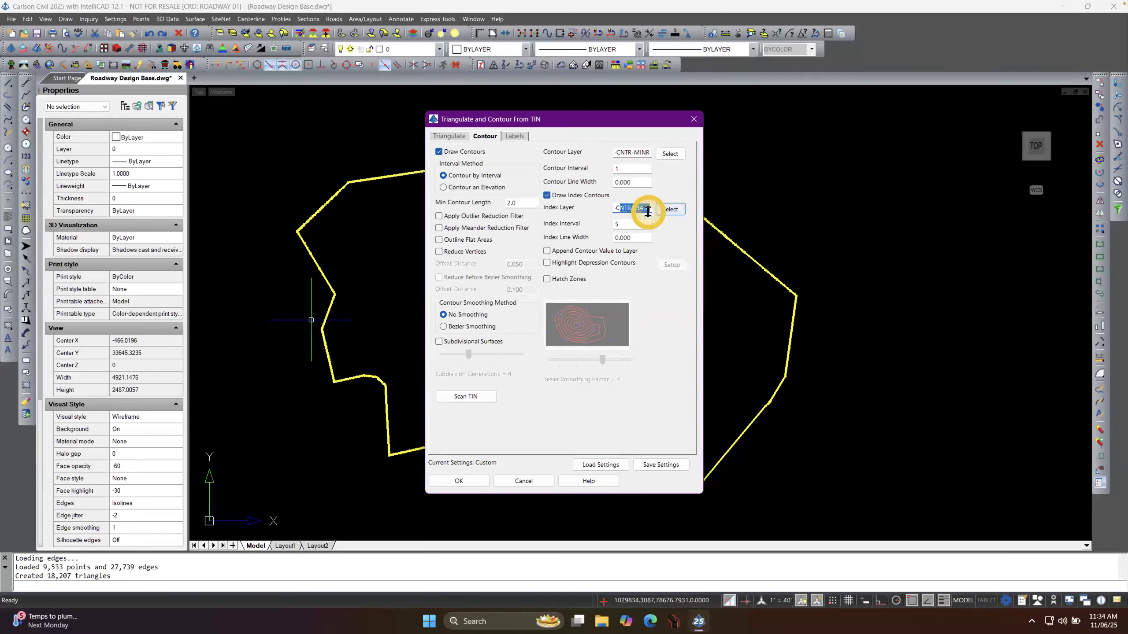
left_click(636, 152)
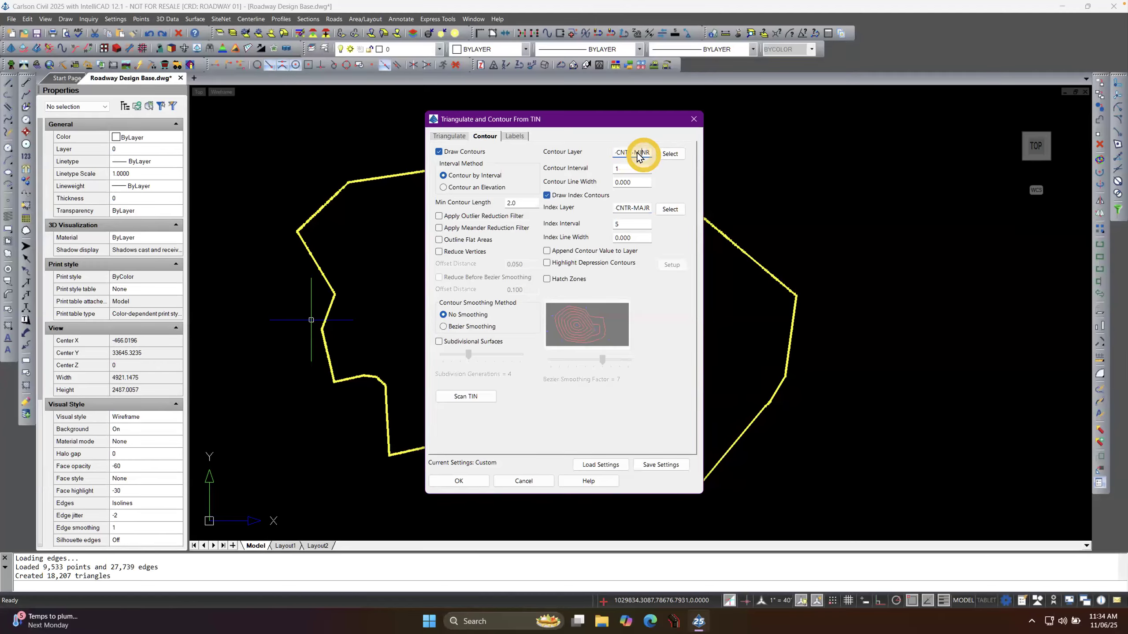
Filter the layer list by C-TOPO and set the contour layer to C-TOPO-MINR.
left_click(671, 156)
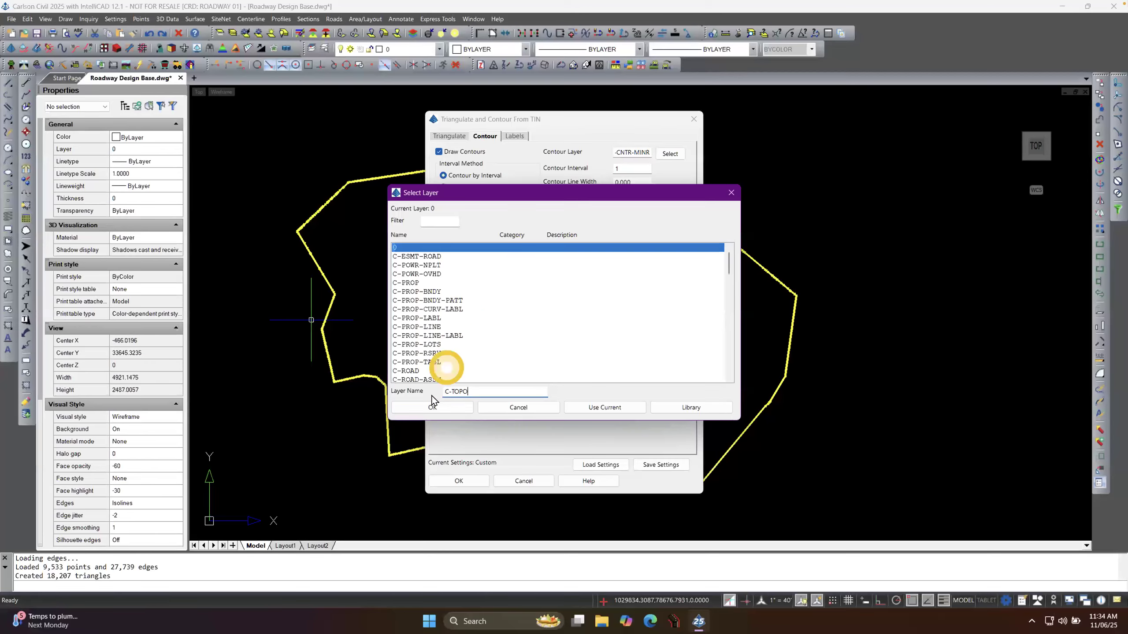
left_click_drag(473, 392, 431, 390)
key("BackSpace")
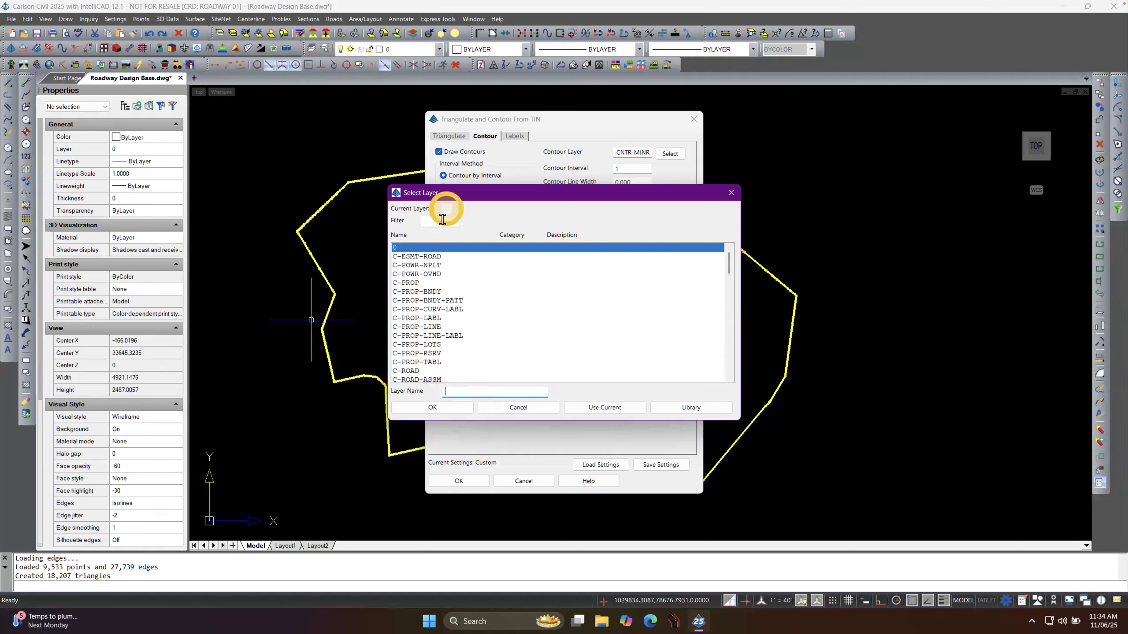
left_click(442, 219)
type("C-TO")
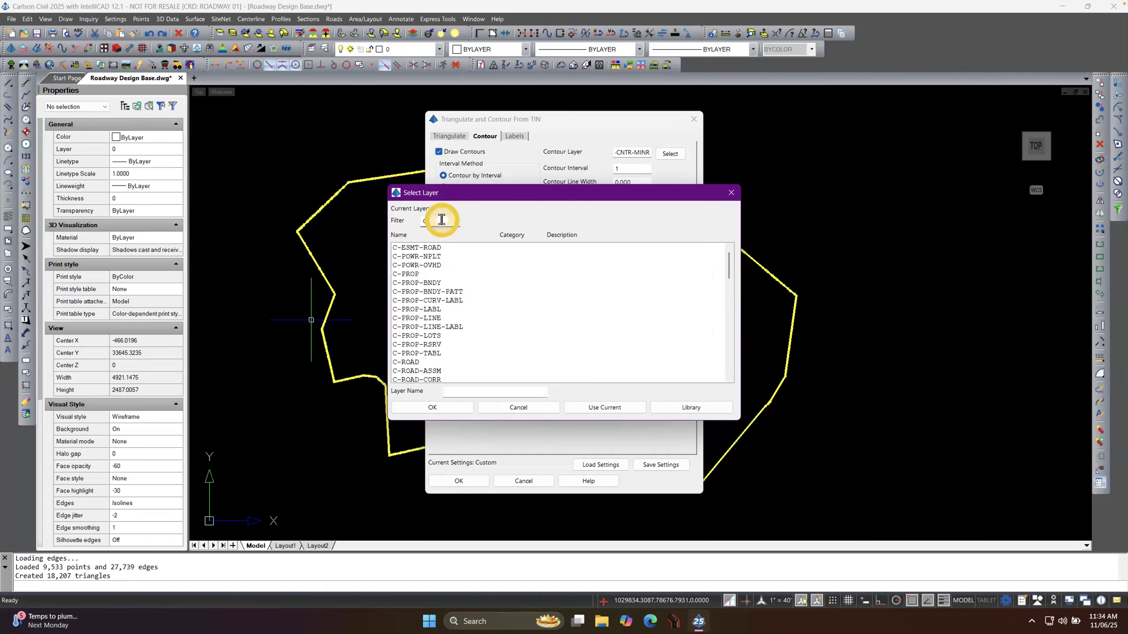
type("PO")
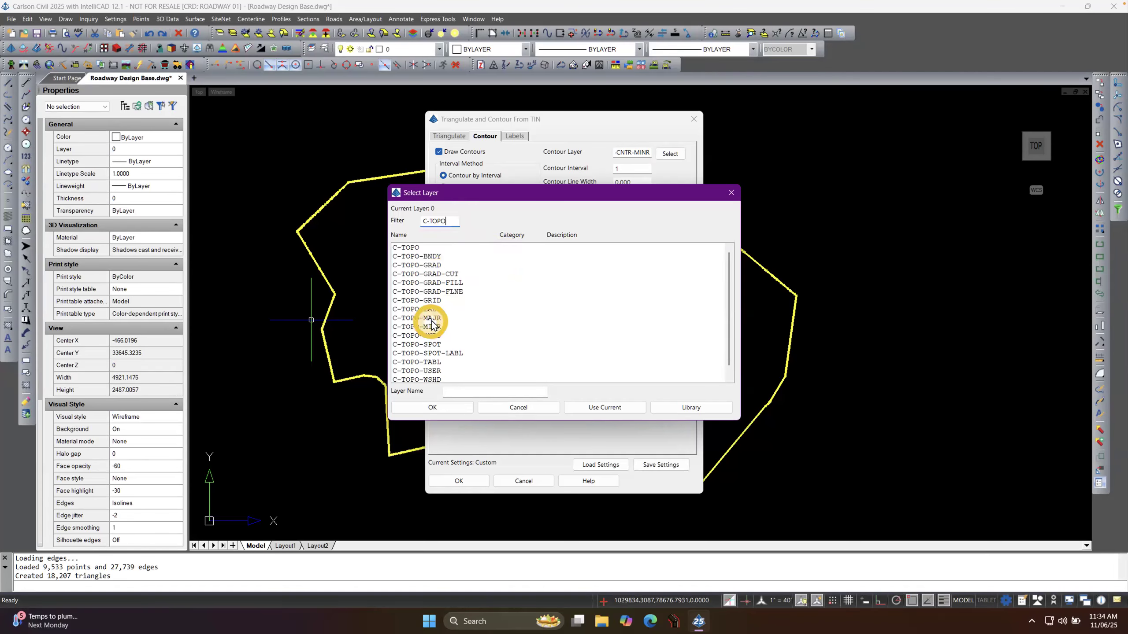
left_click_drag(555, 199, 729, 242)
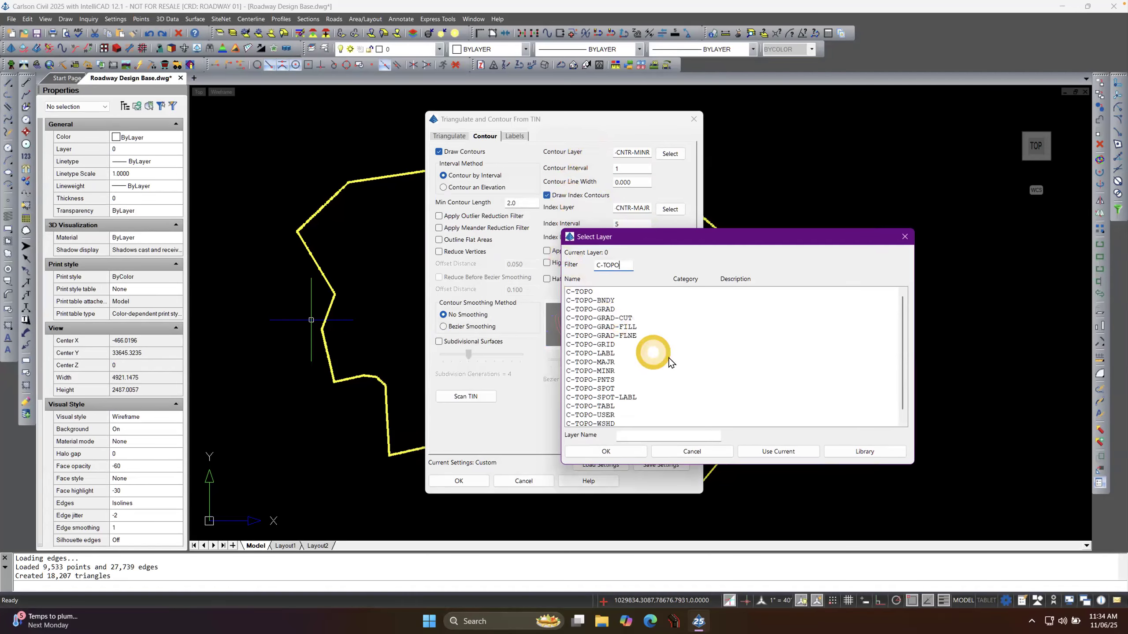
left_click(593, 372)
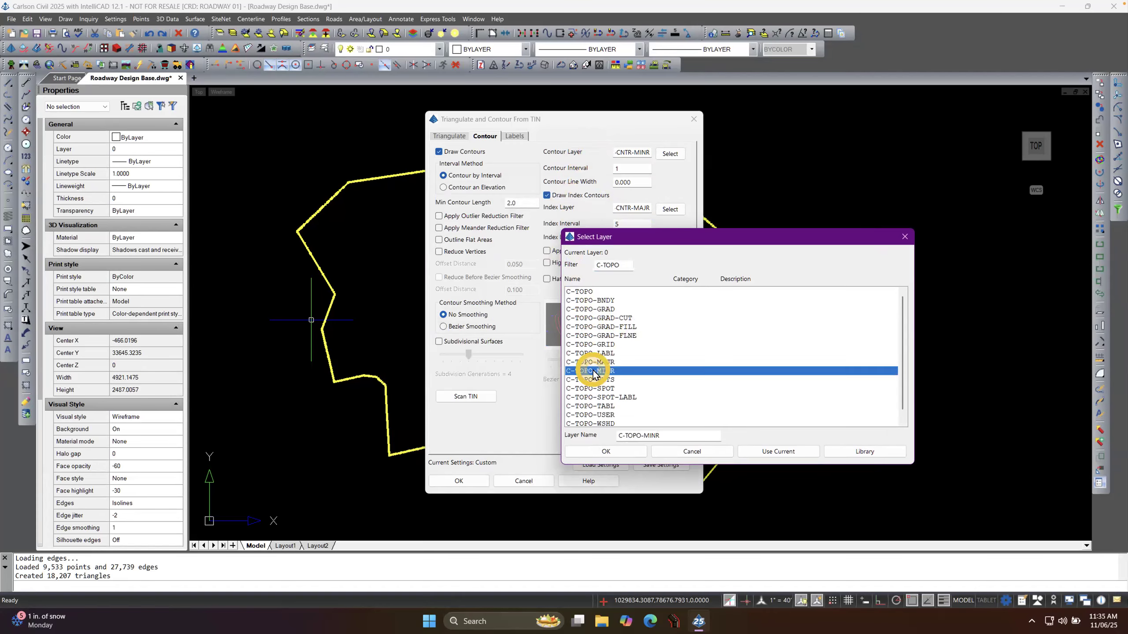
left_click(592, 452)
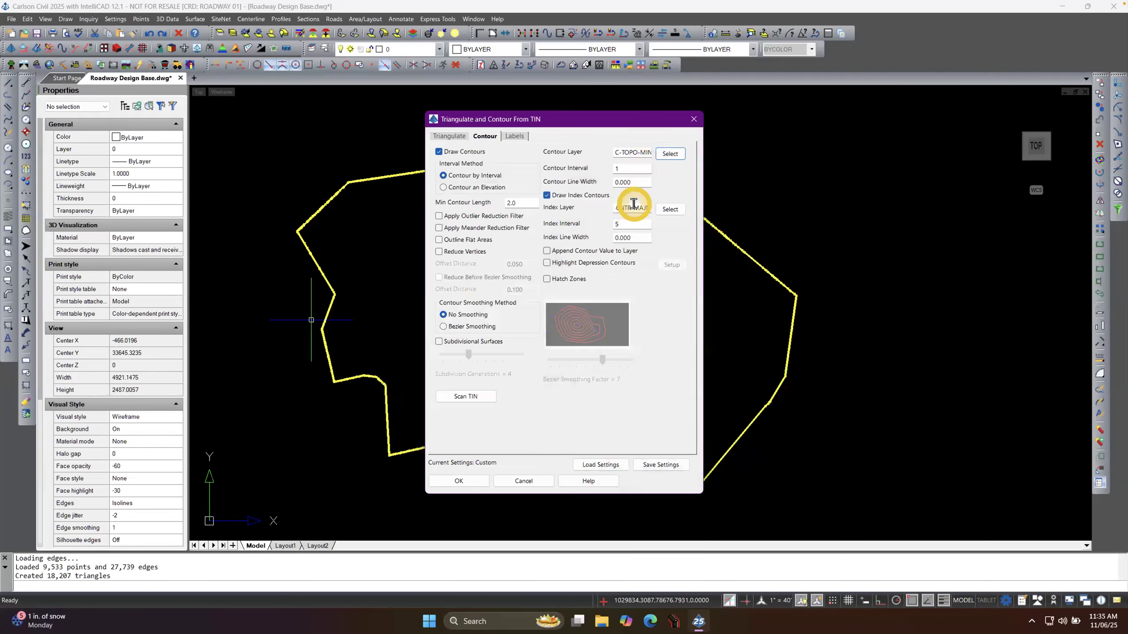
Keep index contours switched on, filter the layer list by C-TOPO and set the index layer to C-TOPO-MAJR.
left_click(546, 195)
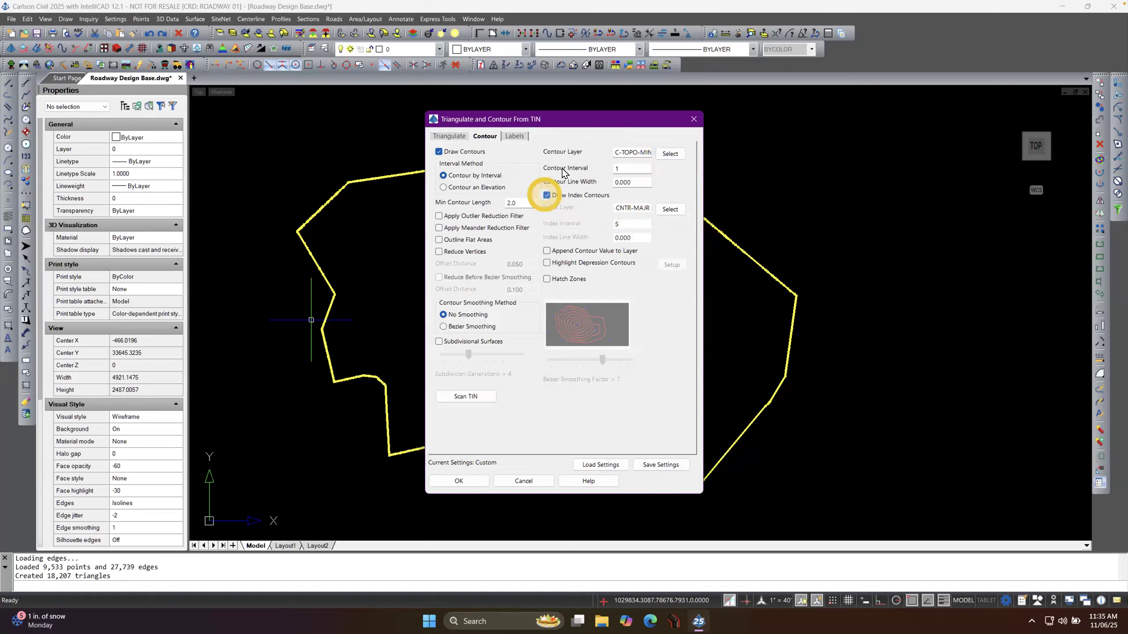
left_click(547, 196)
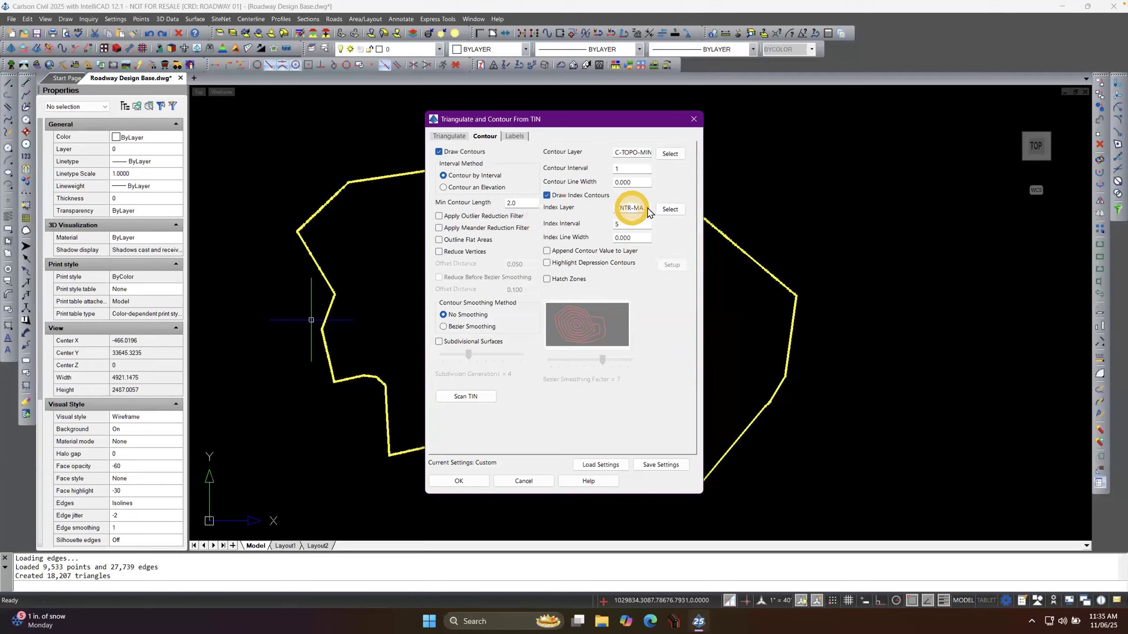
left_click(670, 209)
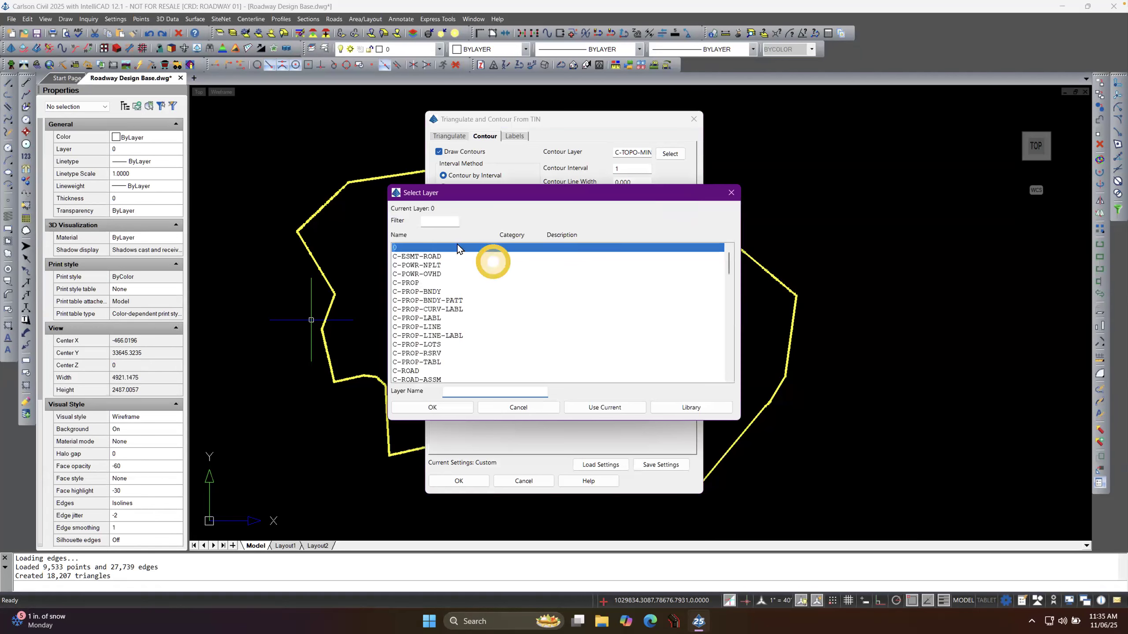
left_click(442, 222)
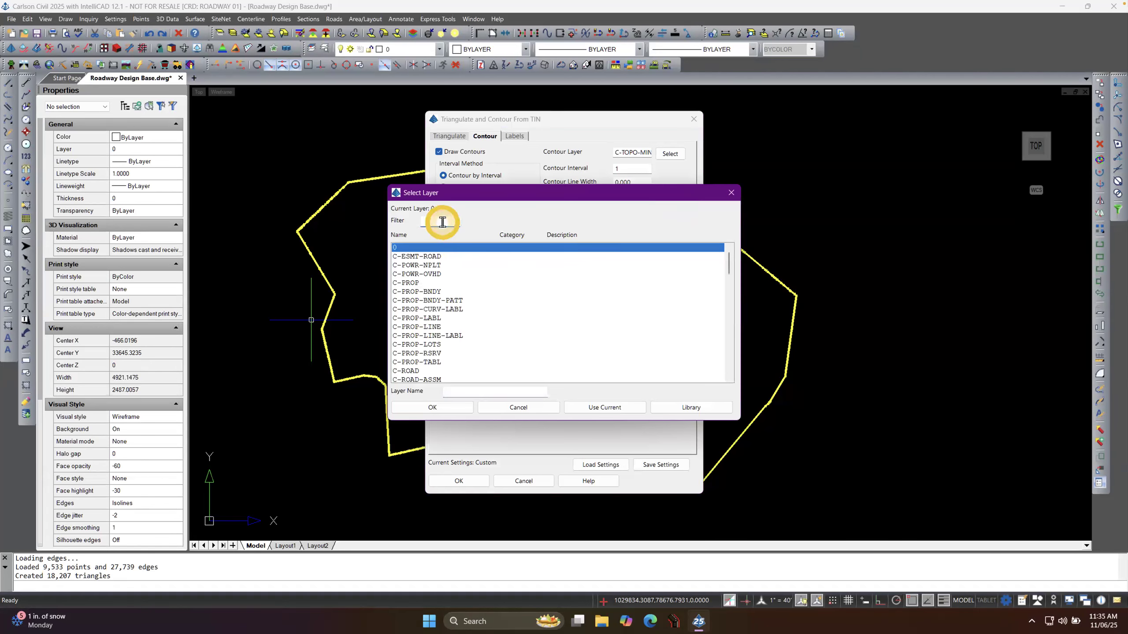
type("C-TOPO")
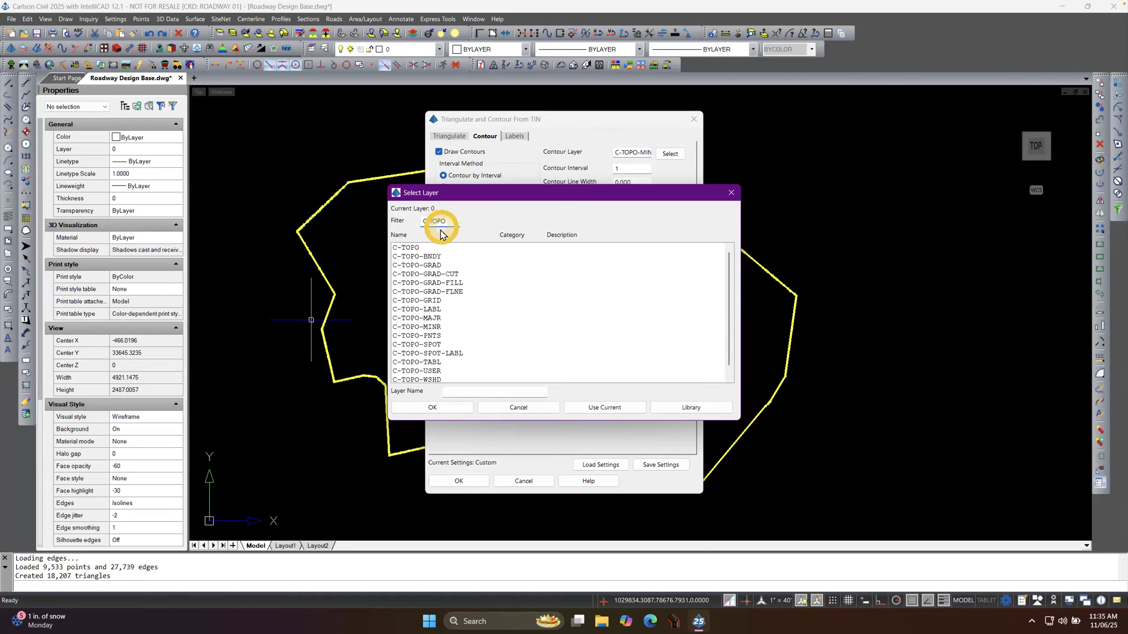
left_click(430, 318)
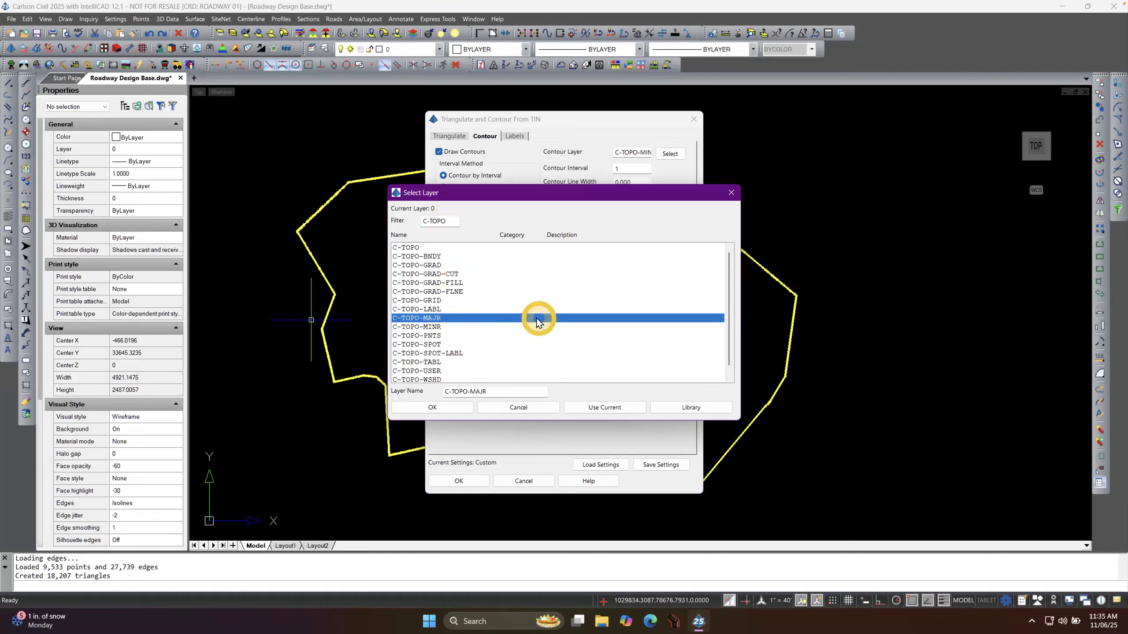
left_click(439, 420)
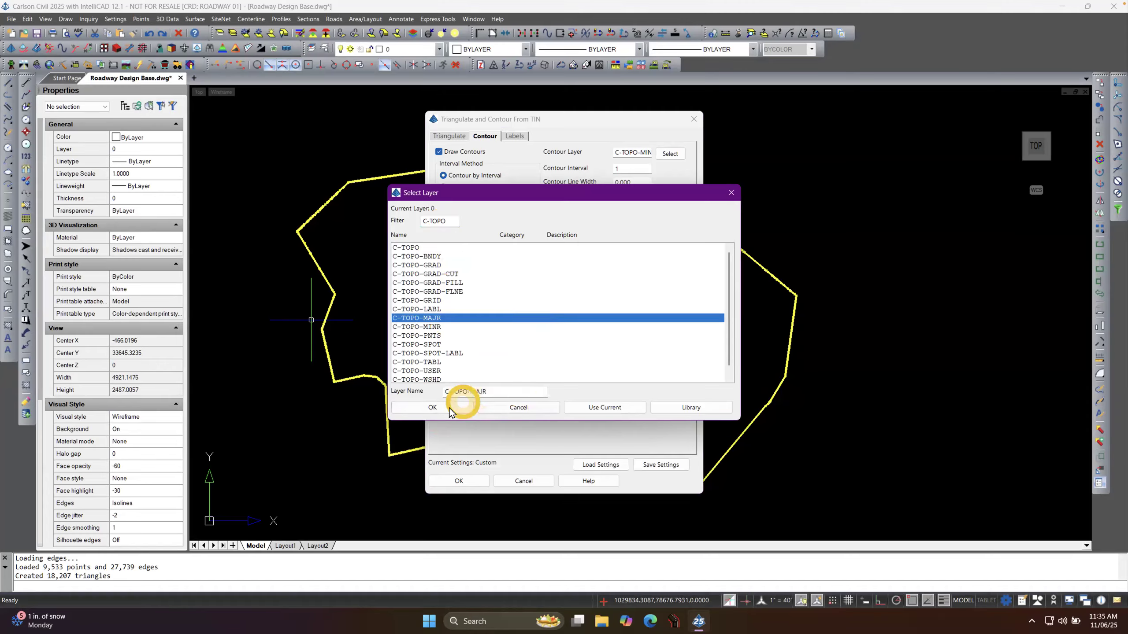
left_click(449, 408)
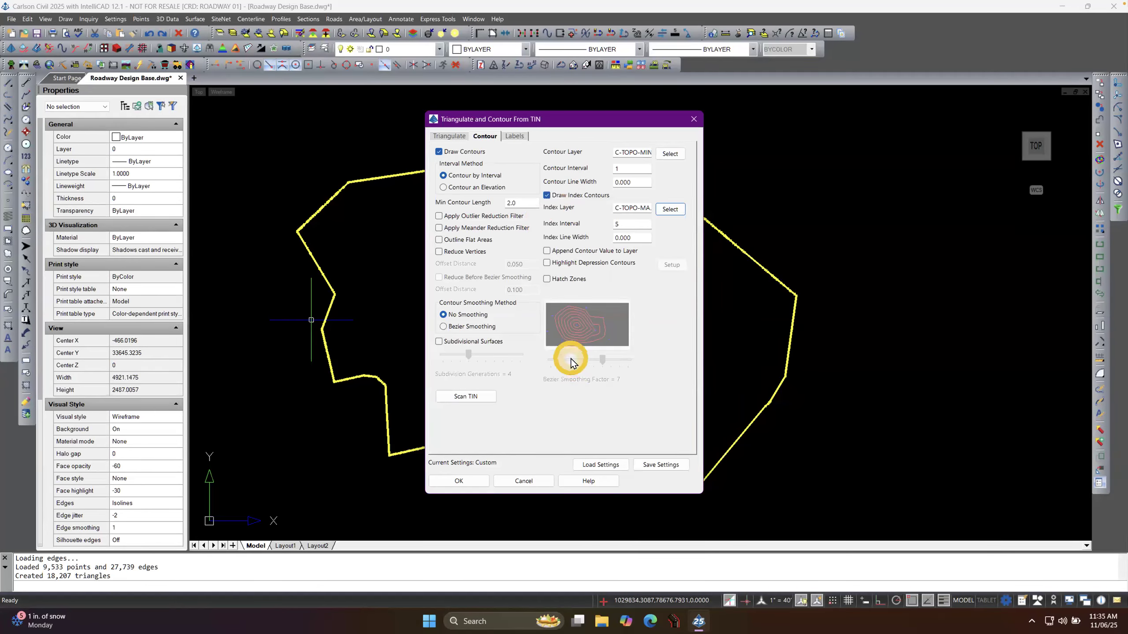
Set the contour interval to 5 and the index interval to 25.
double_click(627, 168)
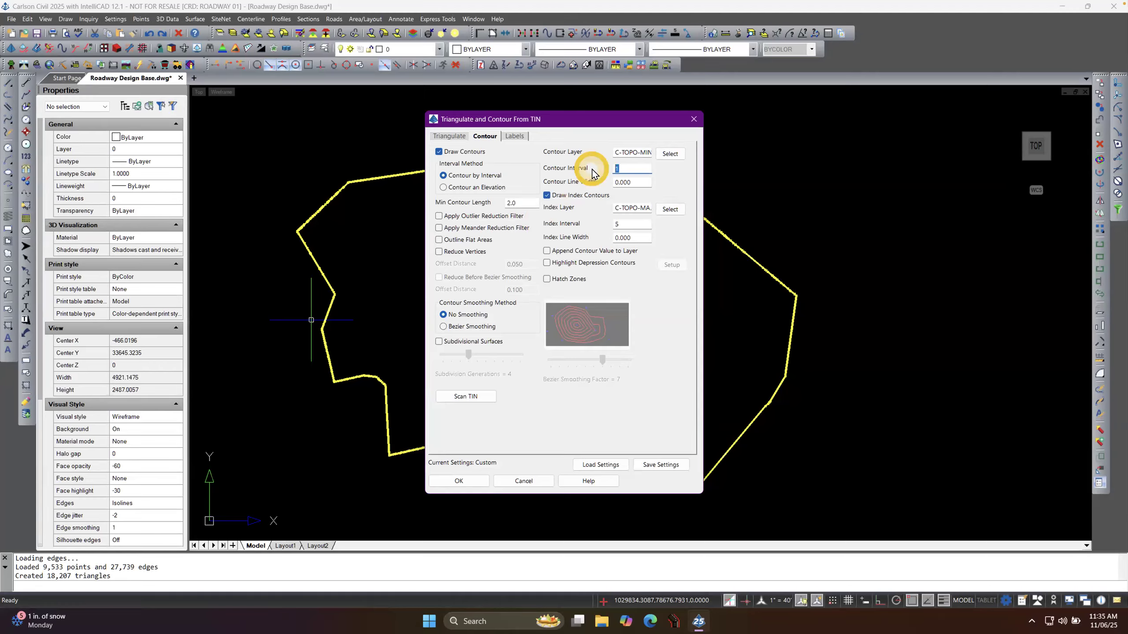
left_click(626, 168)
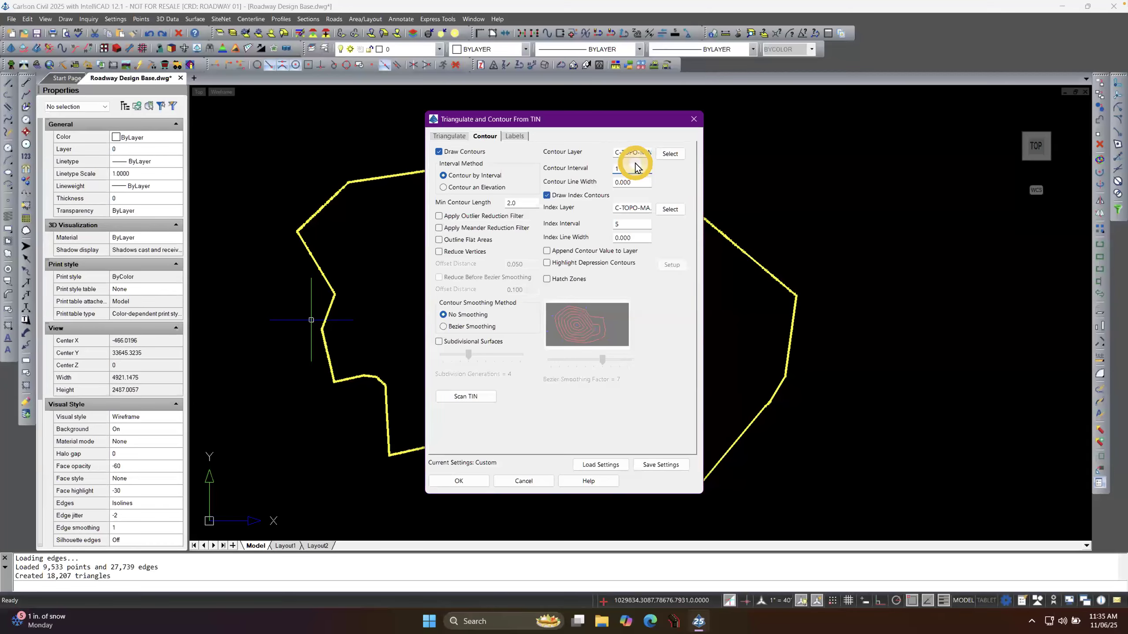
double_click(617, 169)
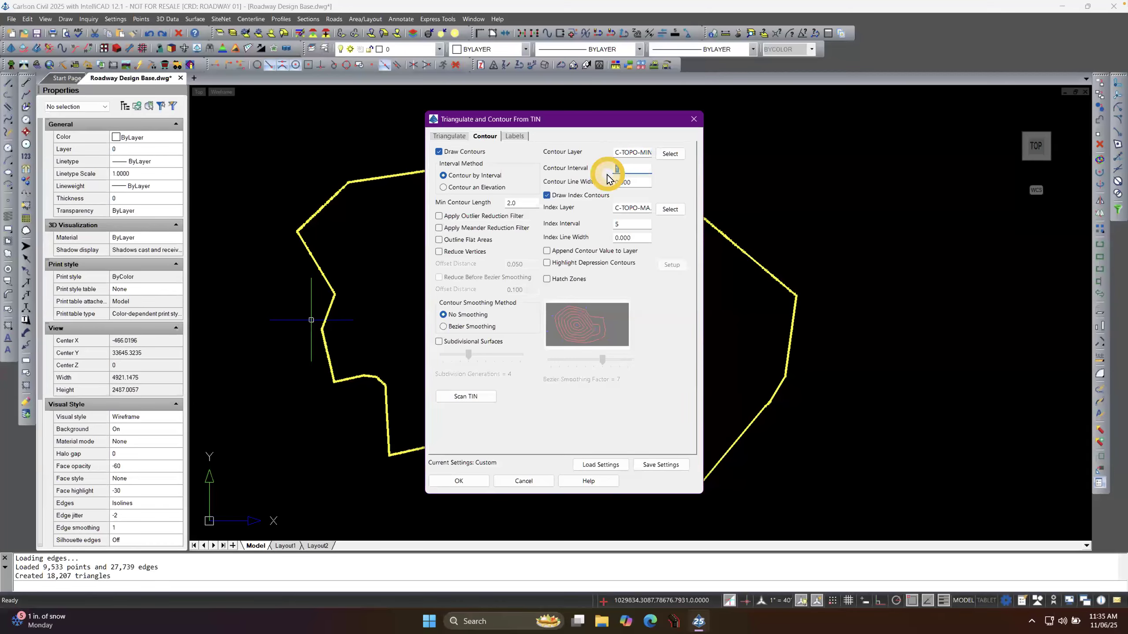
key("Tab")
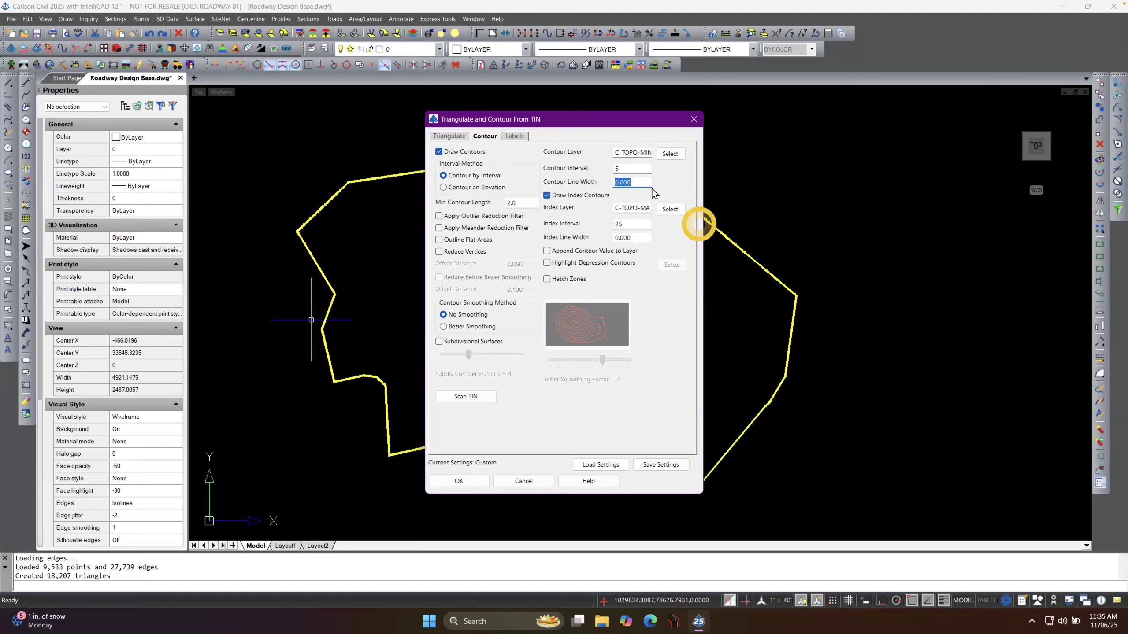
left_click(615, 169)
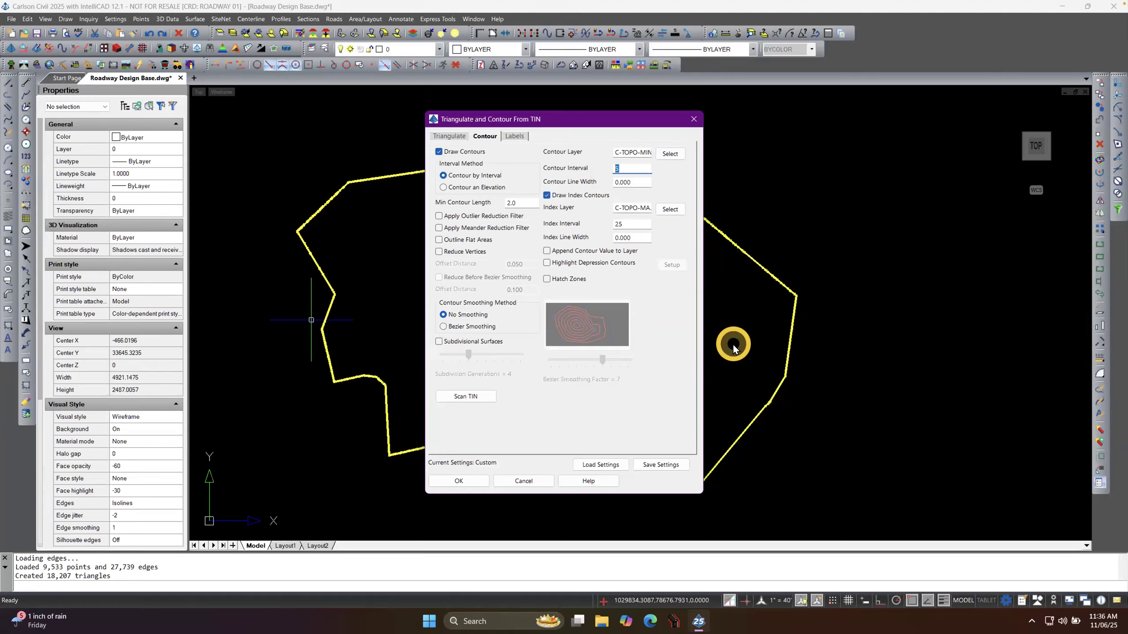
left_click(630, 168)
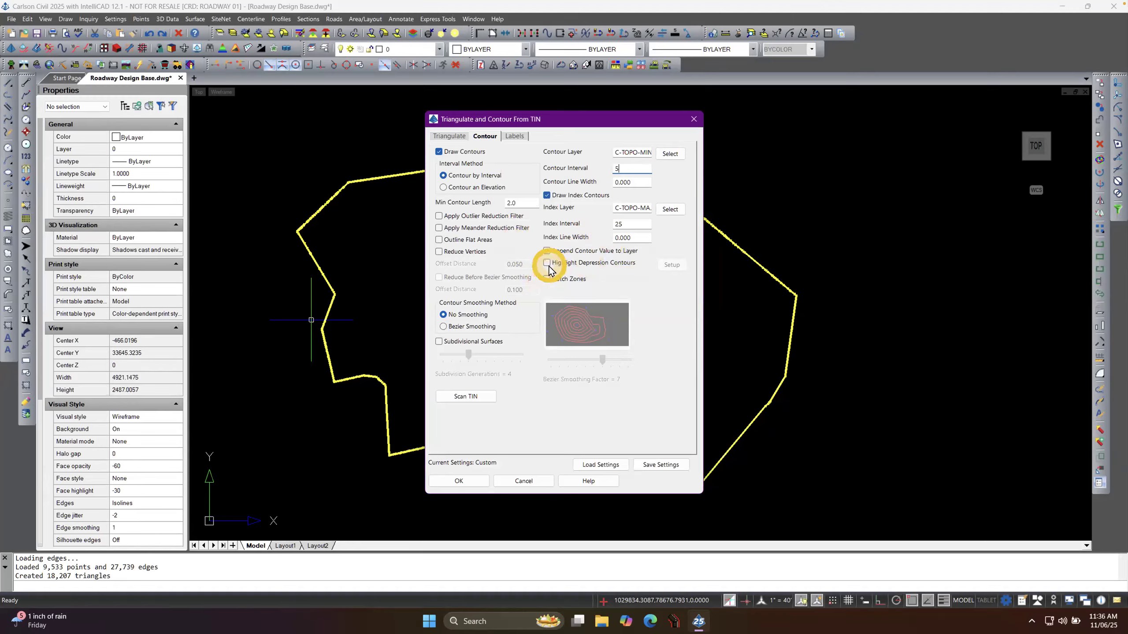
Turn on highlighting of depression contours and look through the C-TOPO layers available for them without changing their layer.
left_click(591, 263)
left_click(671, 264)
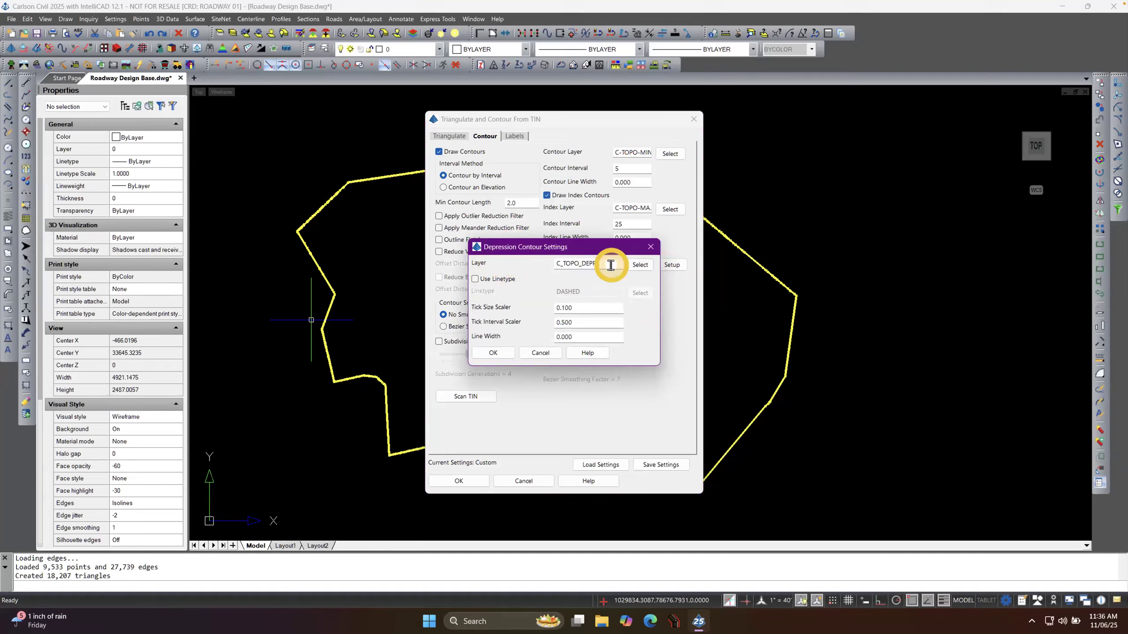
left_click(640, 265)
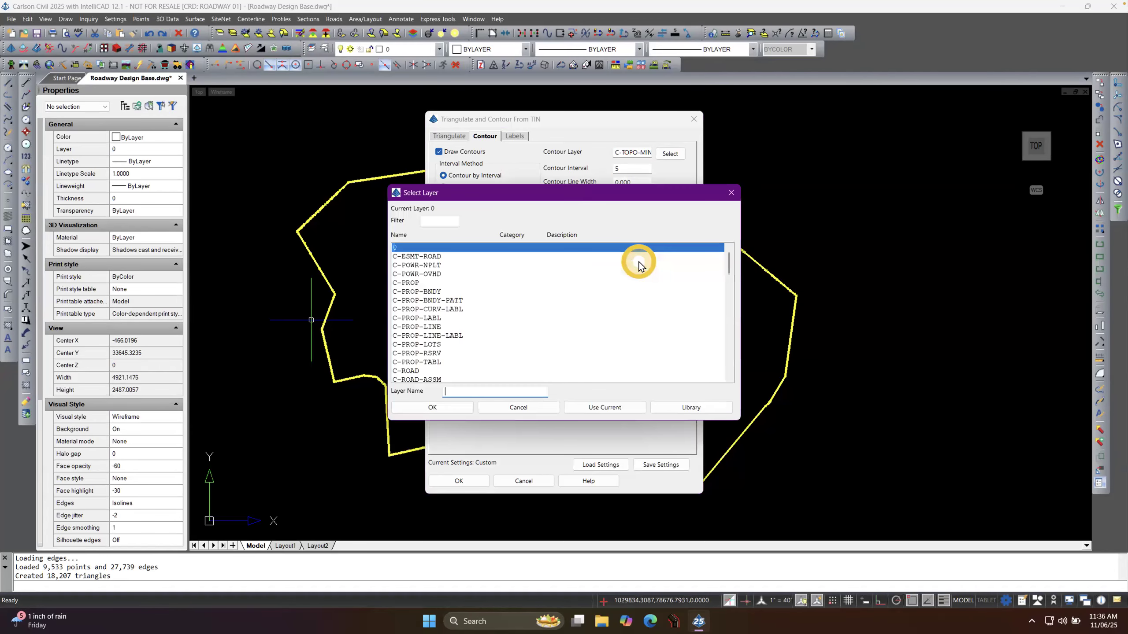
left_click(437, 221)
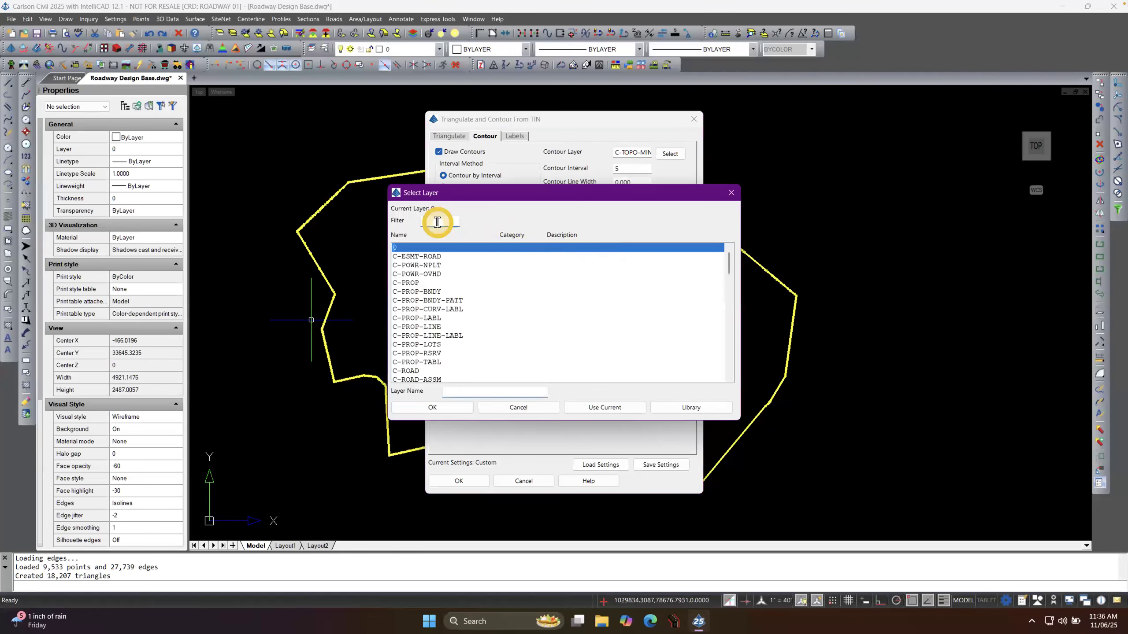
type("C-TOPO")
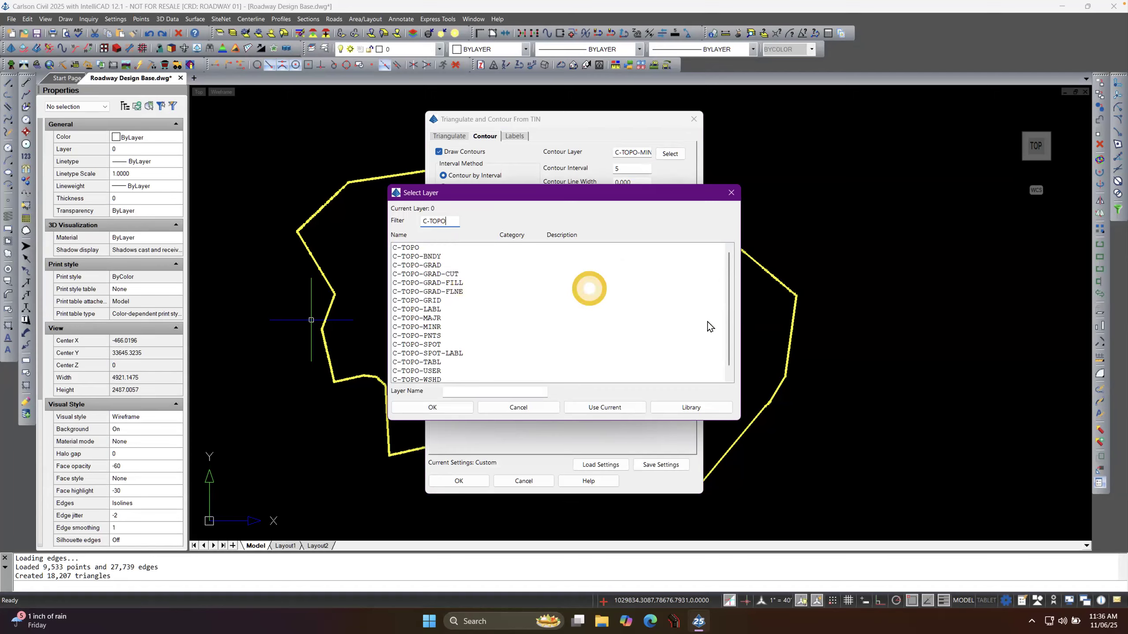
left_click_drag(727, 329, 723, 302)
left_click(536, 405)
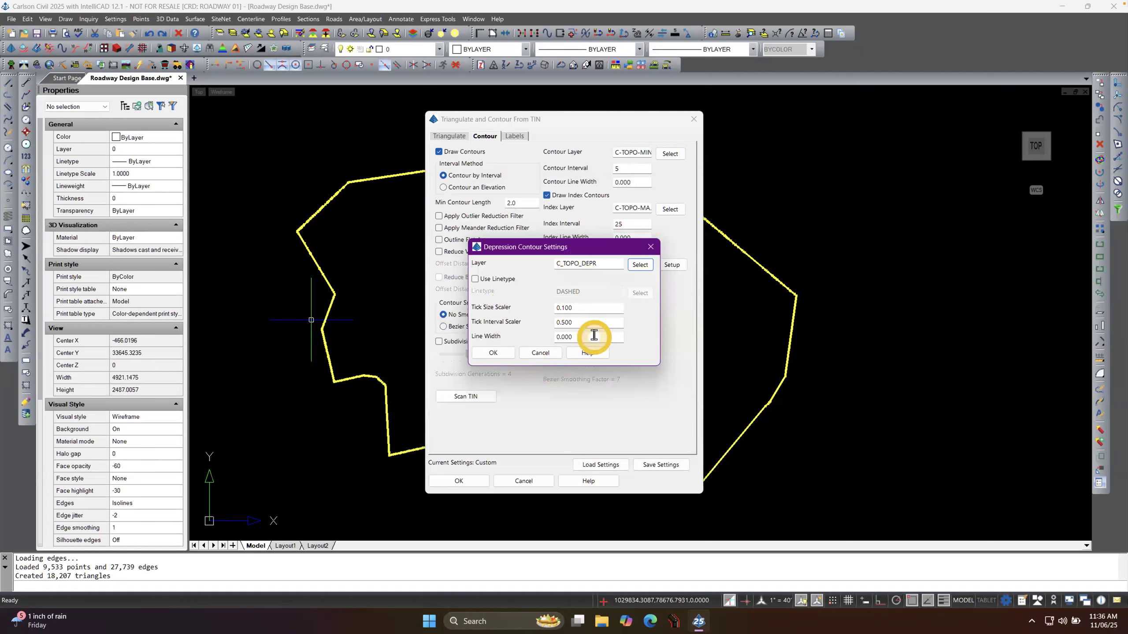
Draw the depression contours with a linetype, trying HIDDEN before choosing DASHED2, and accept the depression settings.
left_click(501, 279)
left_click(640, 293)
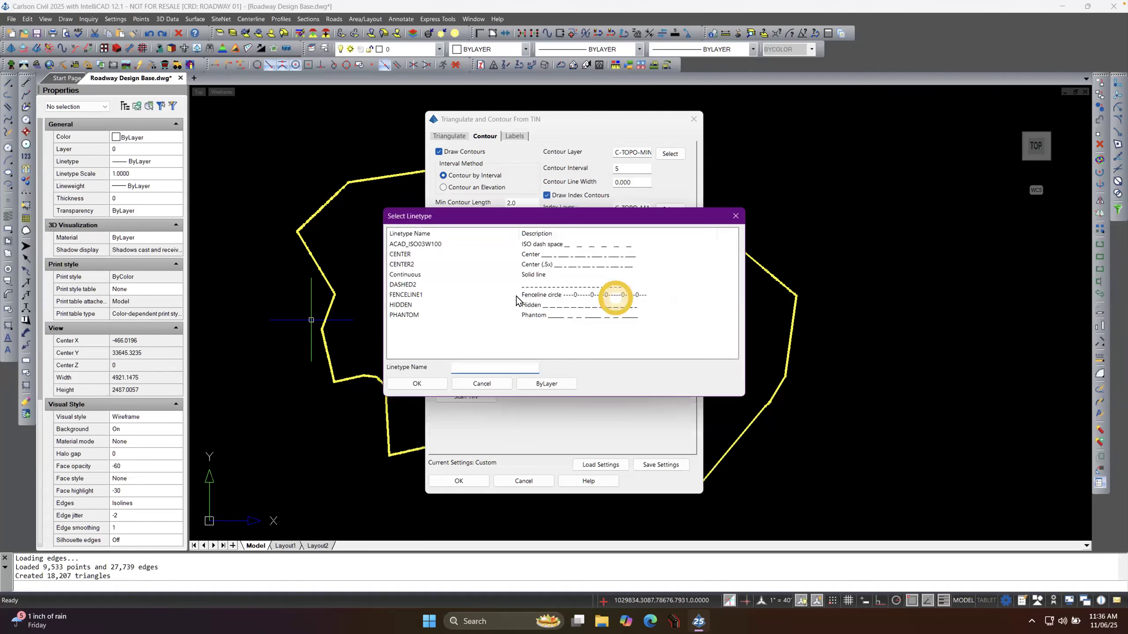
left_click(413, 284)
left_click(482, 306)
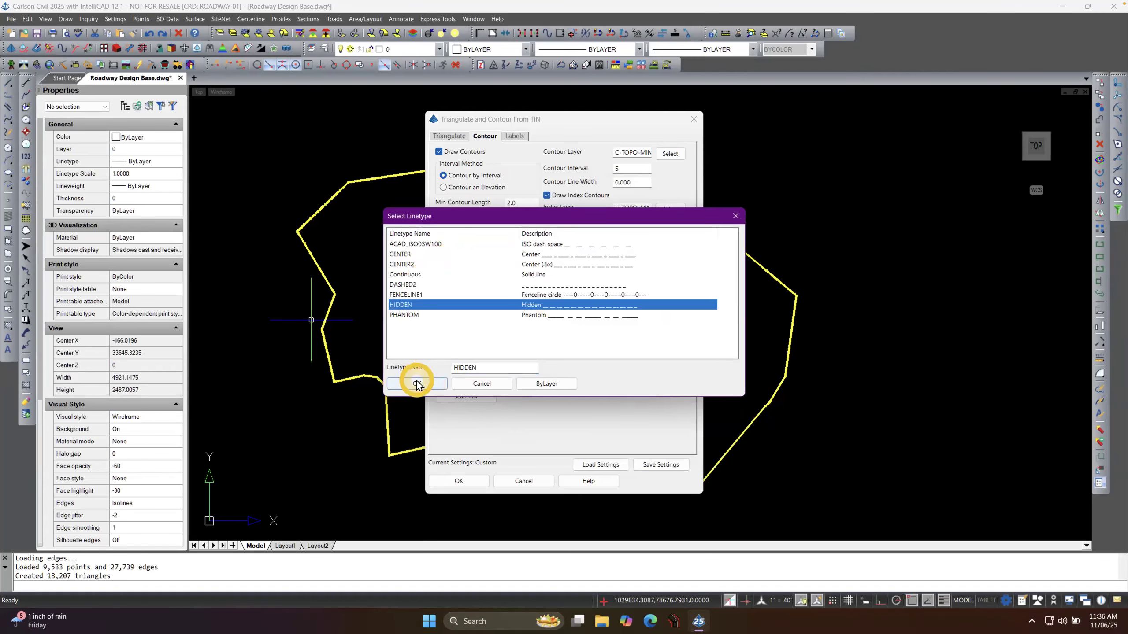
left_click(417, 383)
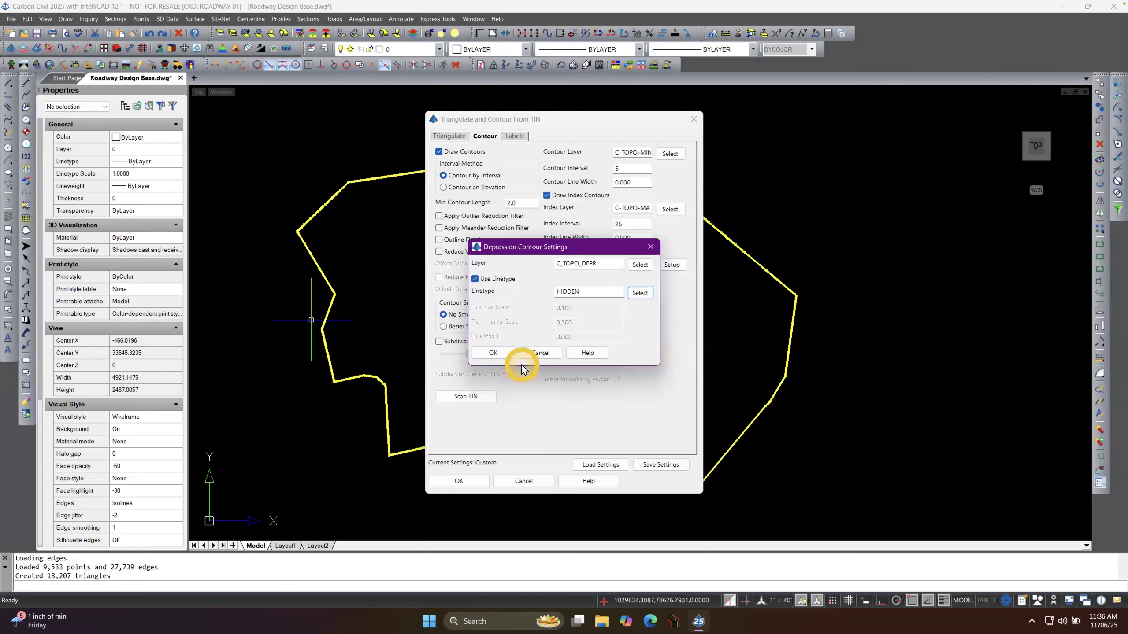
left_click(642, 294)
left_click(395, 284)
left_click(418, 383)
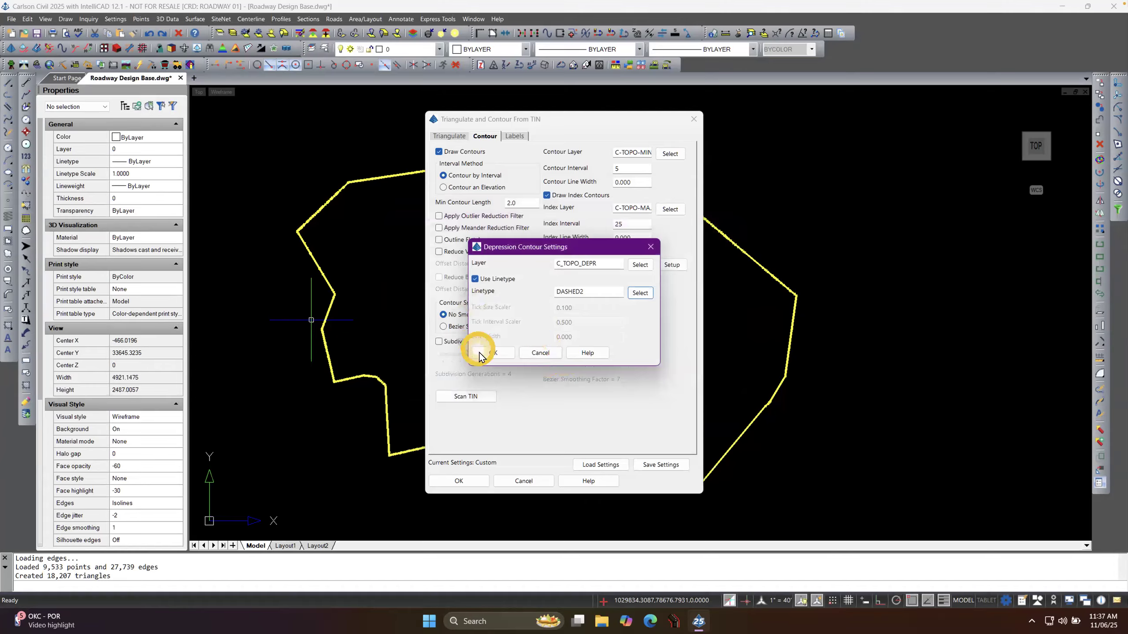
left_click(481, 354)
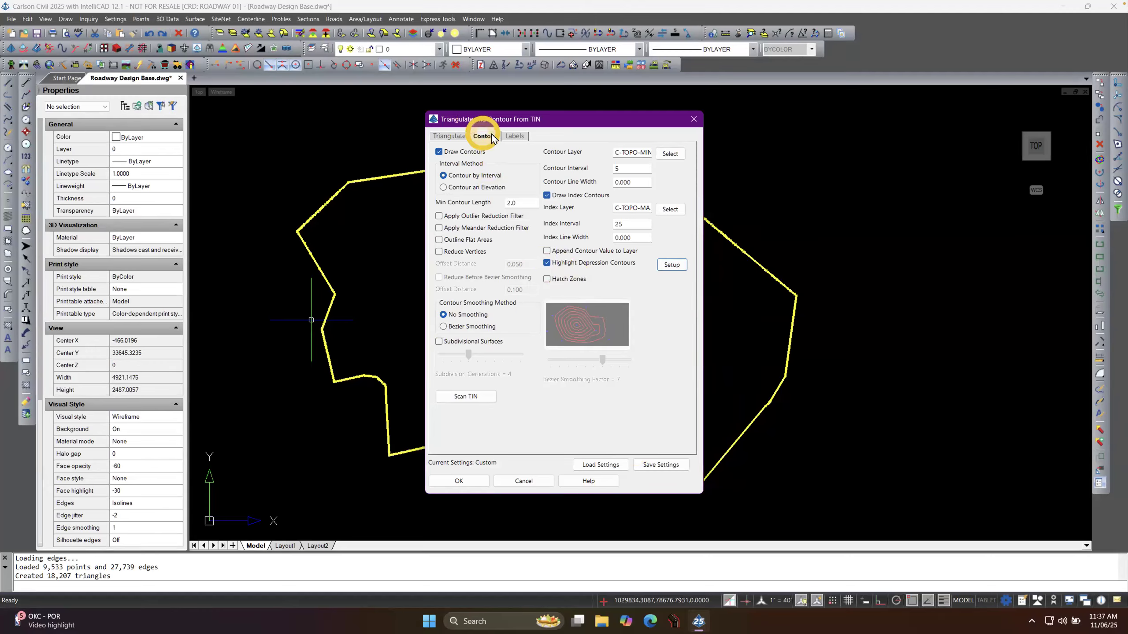
Enable contour labels, filter the layer list by C-TOPO and set the label layer to C-TOPO-LABL.
left_click(520, 136)
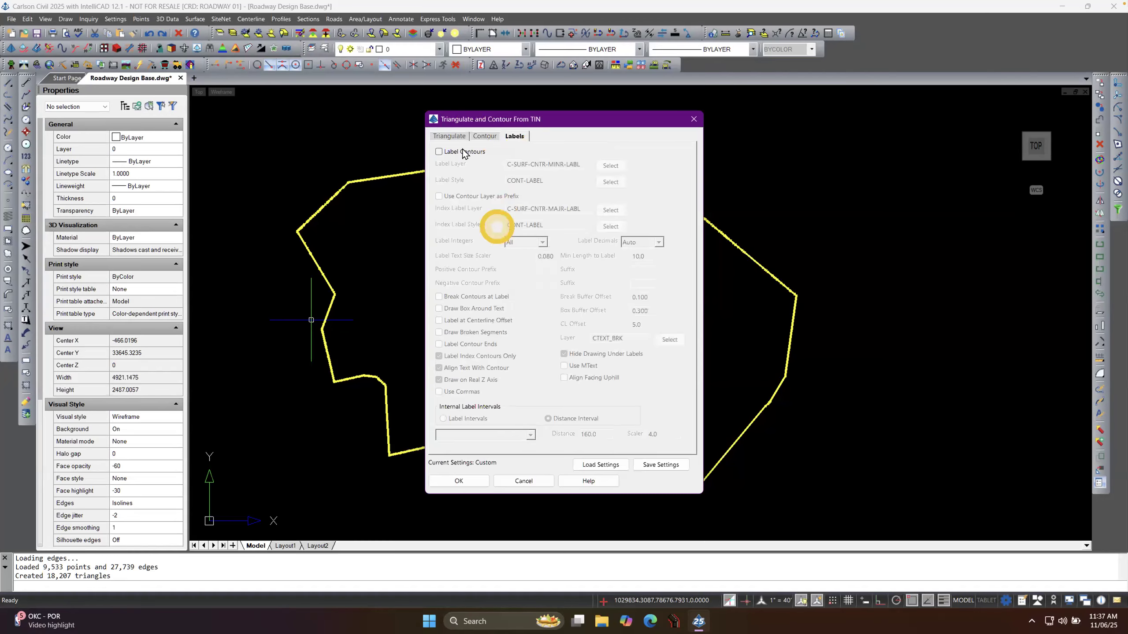
left_click(439, 151)
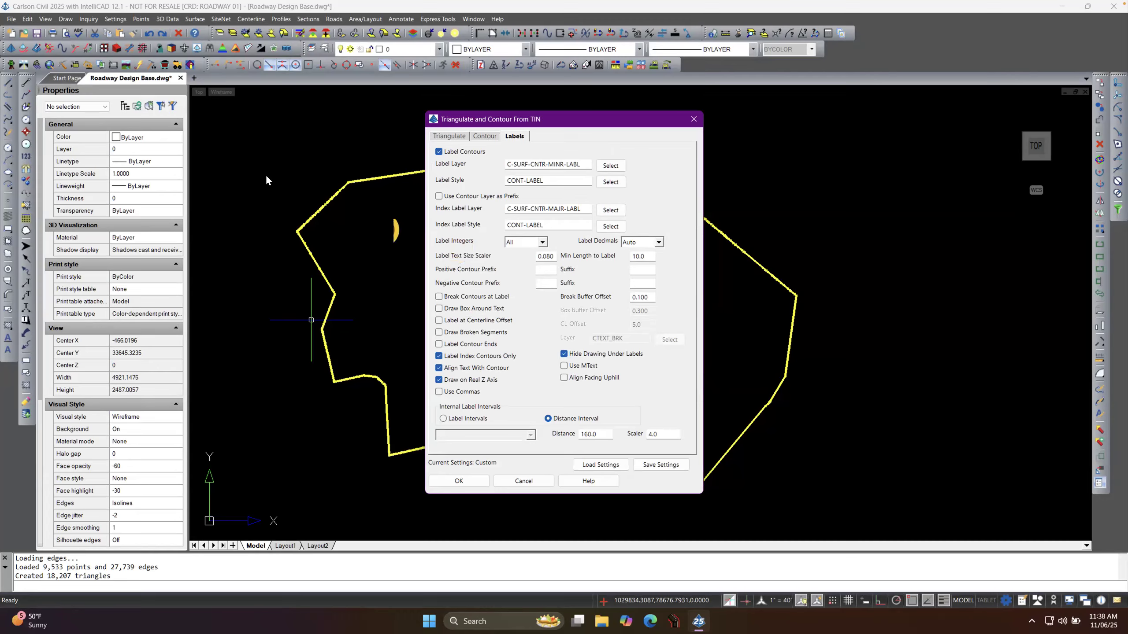
left_click(610, 165)
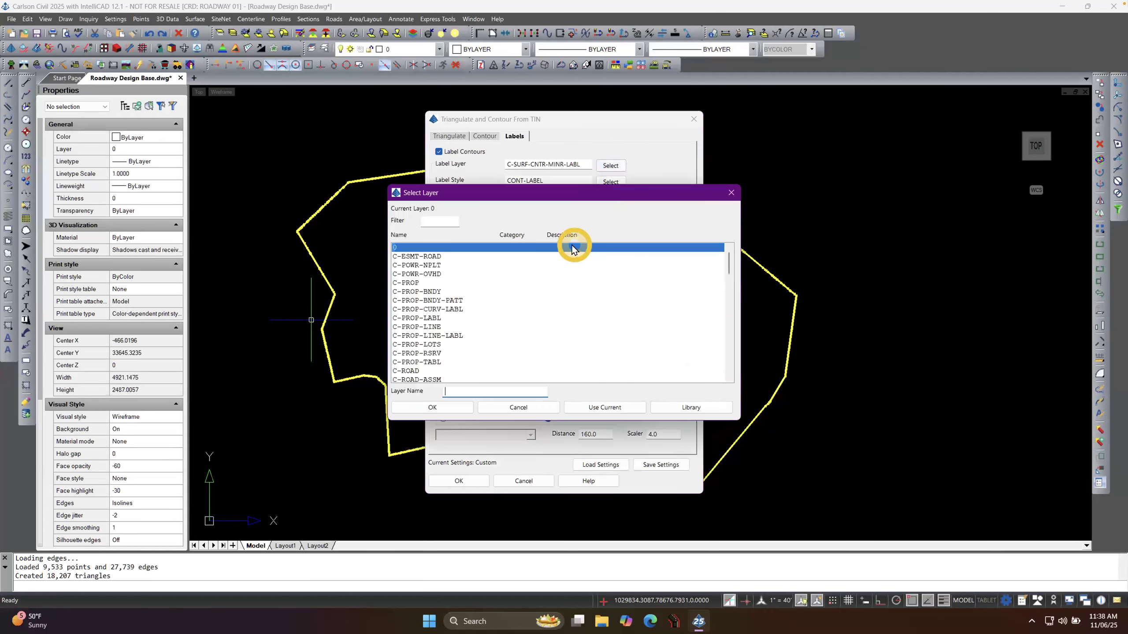
left_click(442, 222)
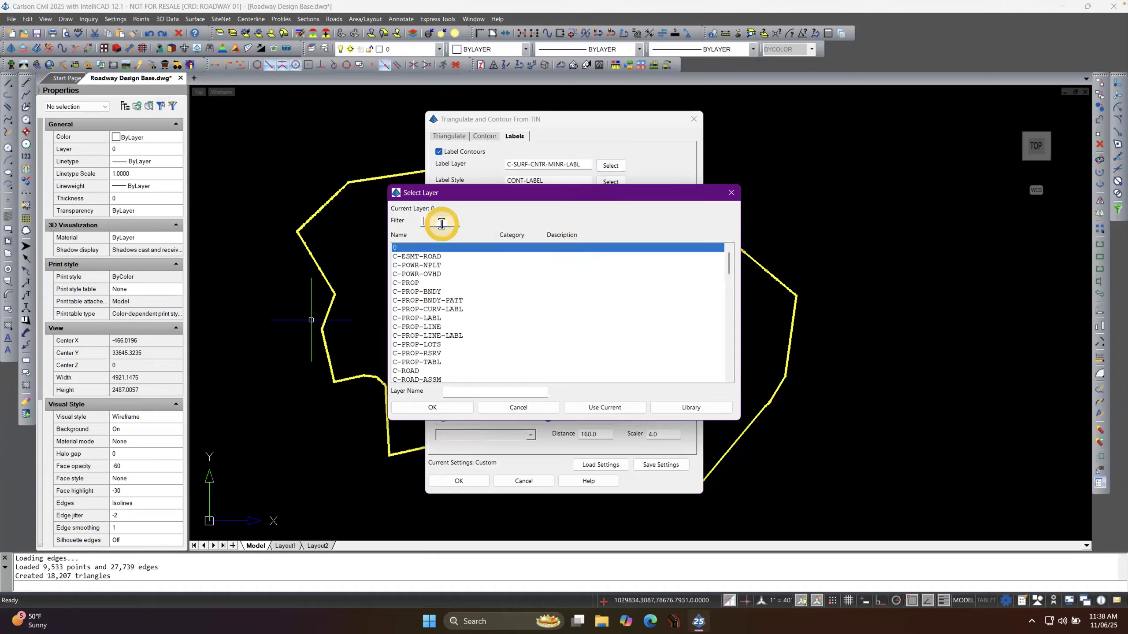
type("C-TOPO")
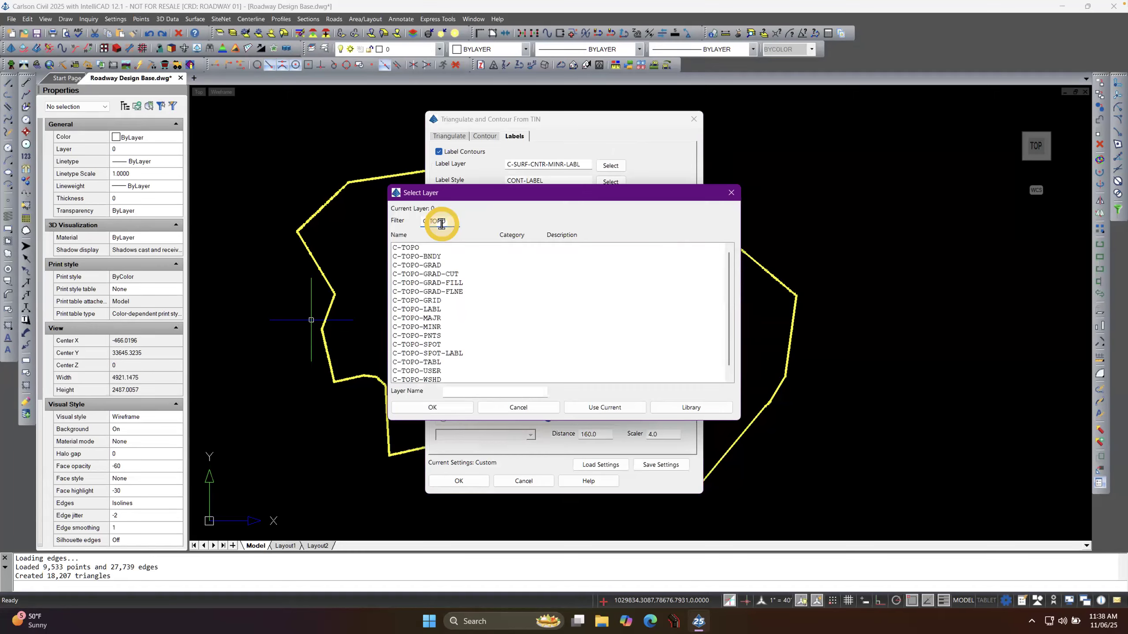
left_click(433, 310)
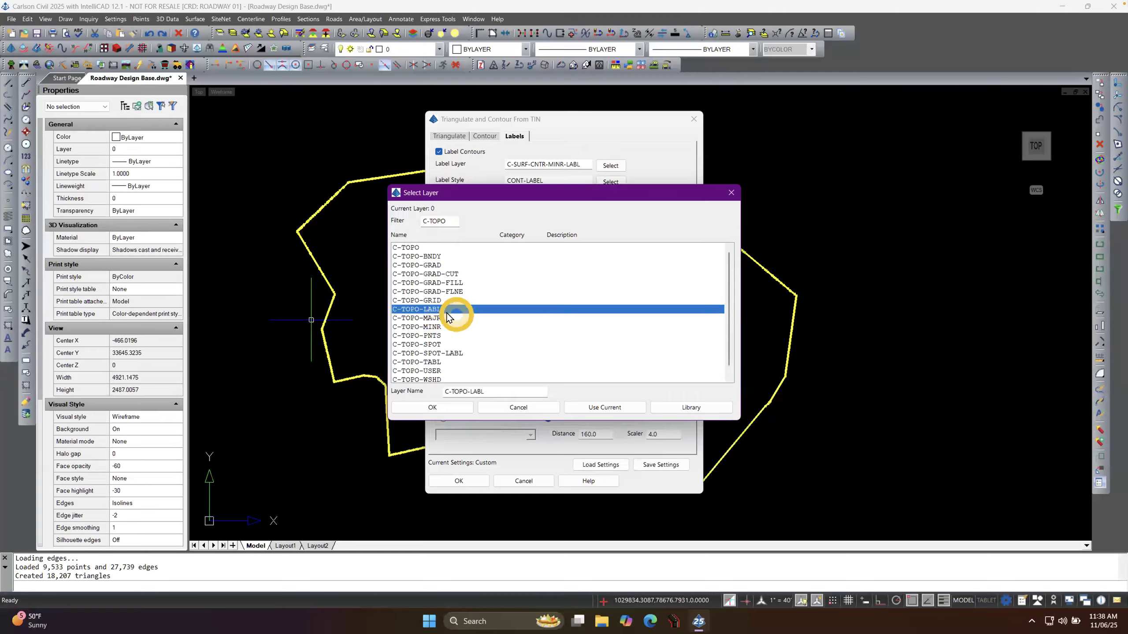
double_click(442, 310)
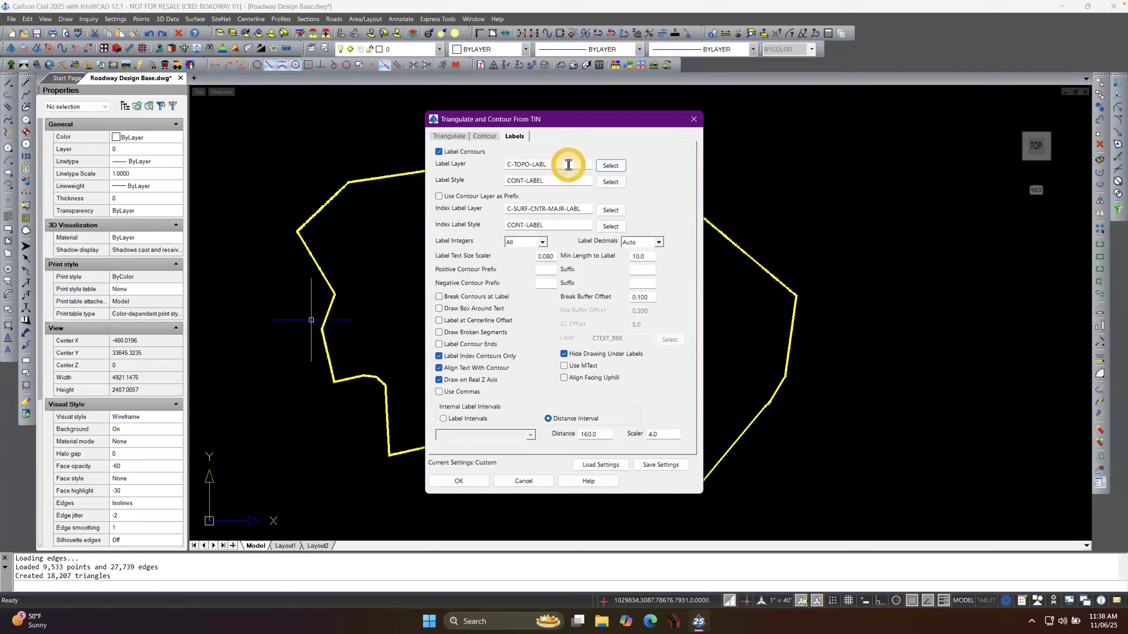
Reuse the C-TOPO-LABL label layer name as the index label layer.
left_click_drag(564, 165, 484, 171)
key("ctrl+c")
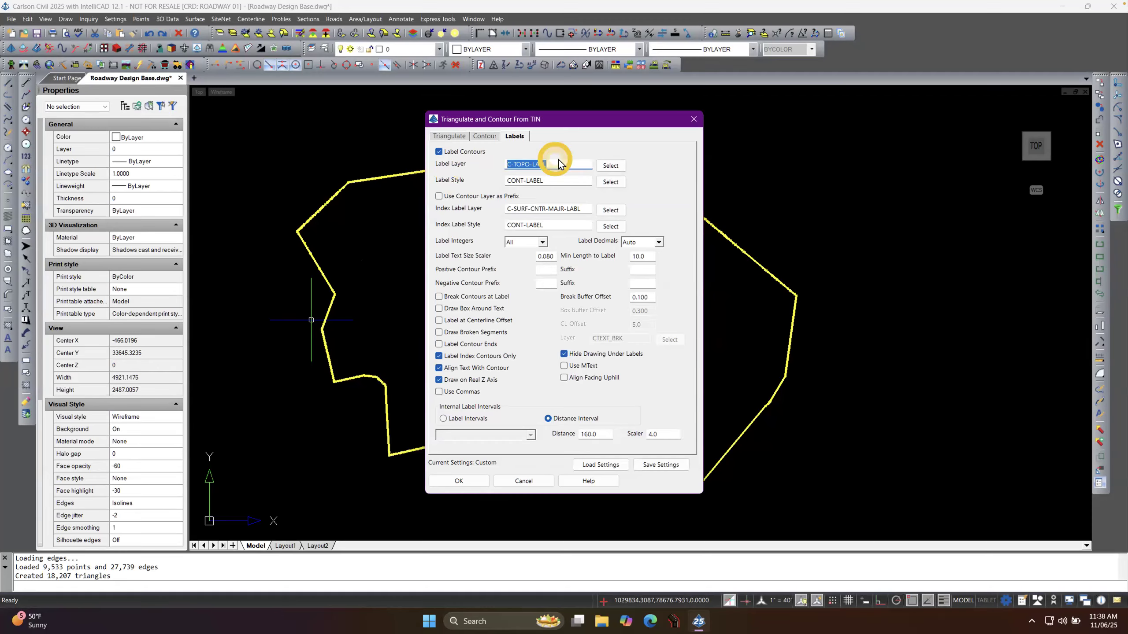
right_click(525, 164)
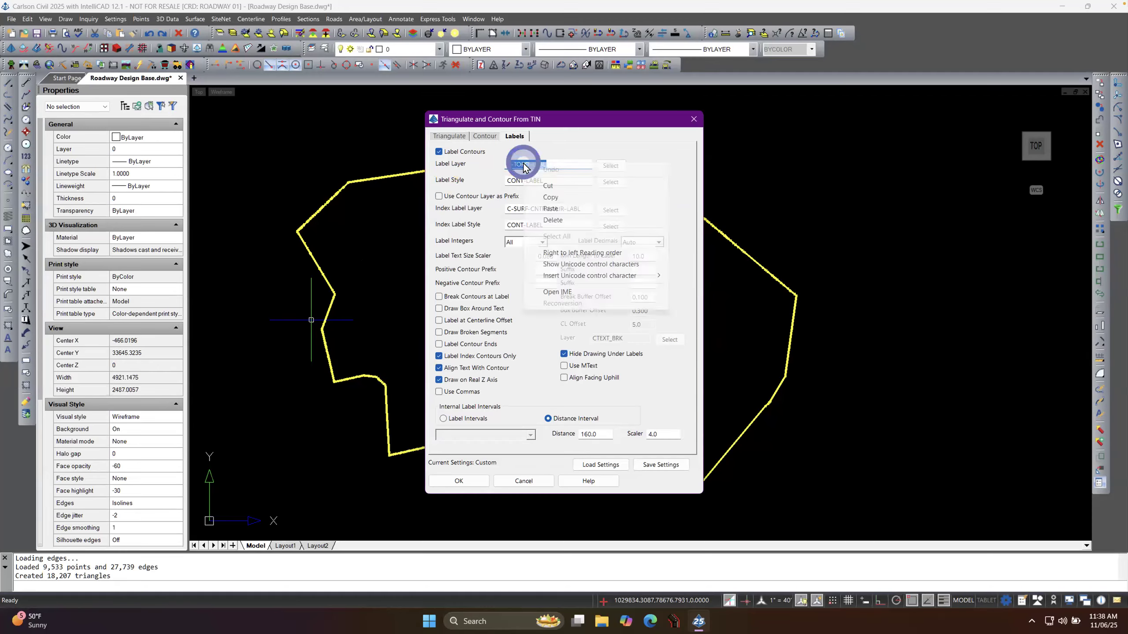
left_click(557, 197)
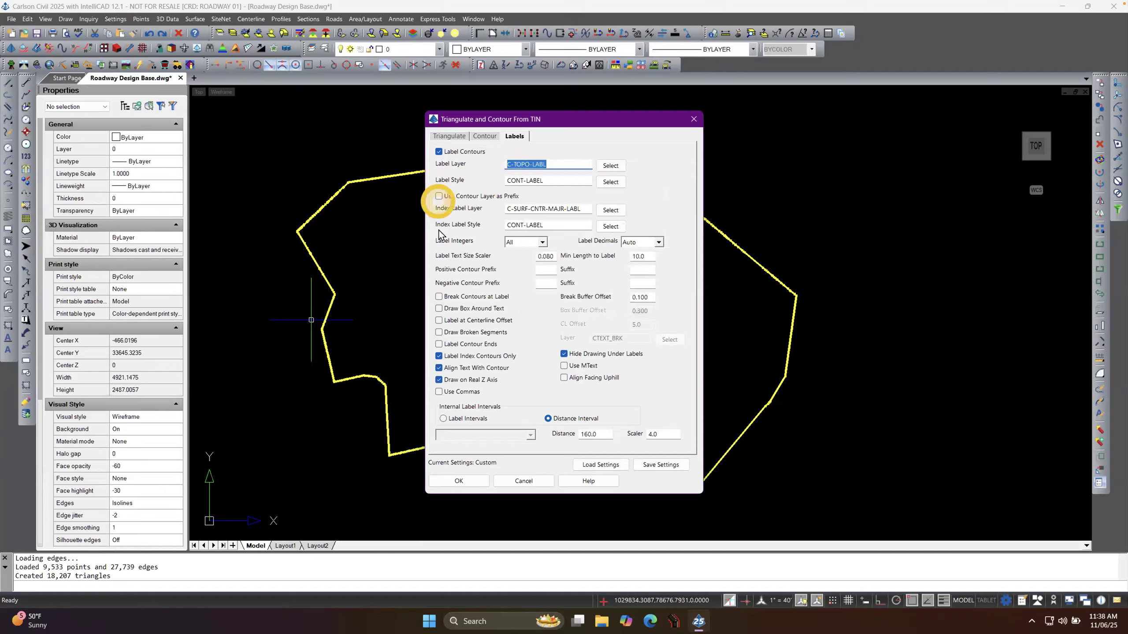
left_click(567, 208)
left_click_drag(589, 207, 493, 212)
right_click(541, 212)
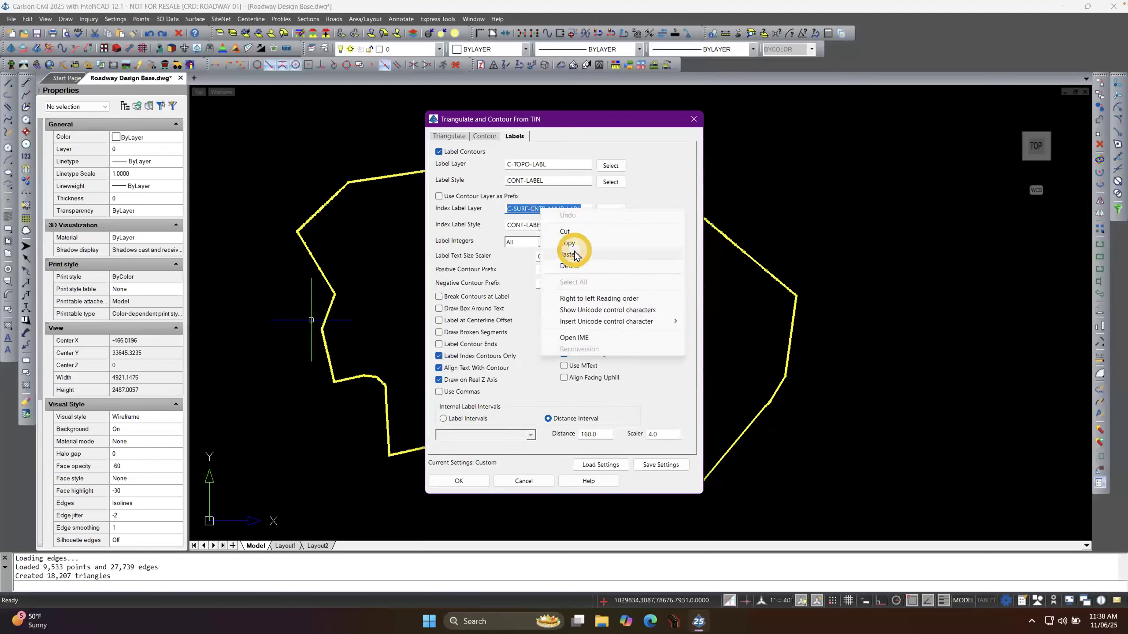
left_click(567, 254)
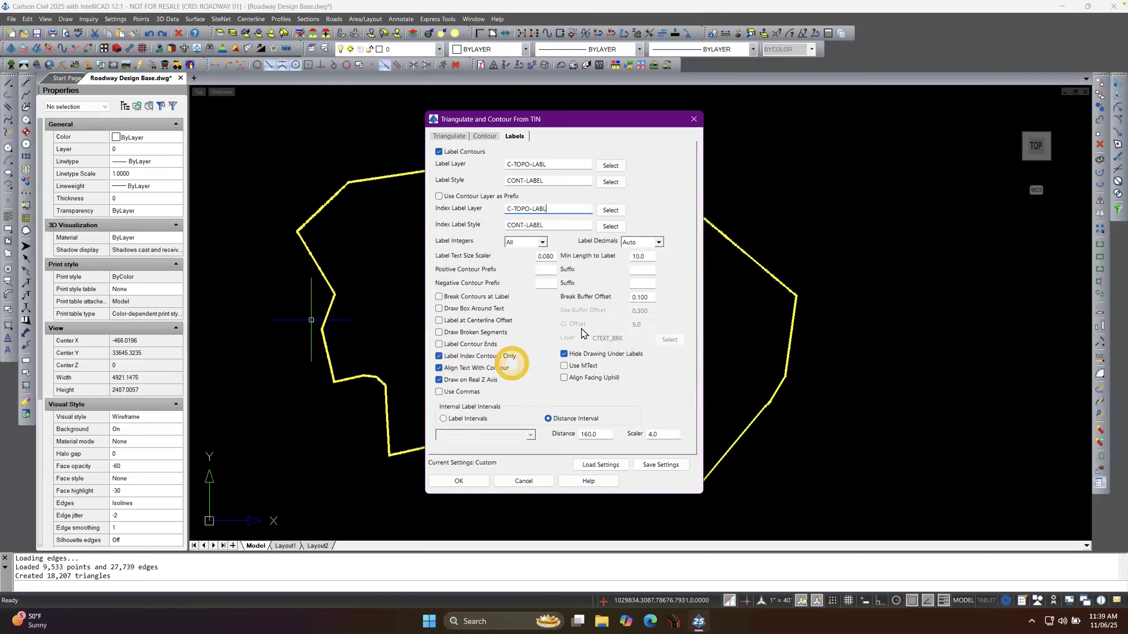
Try F- as the positive contour prefix and C- as the negative contour prefix, and clear both.
left_click(545, 256)
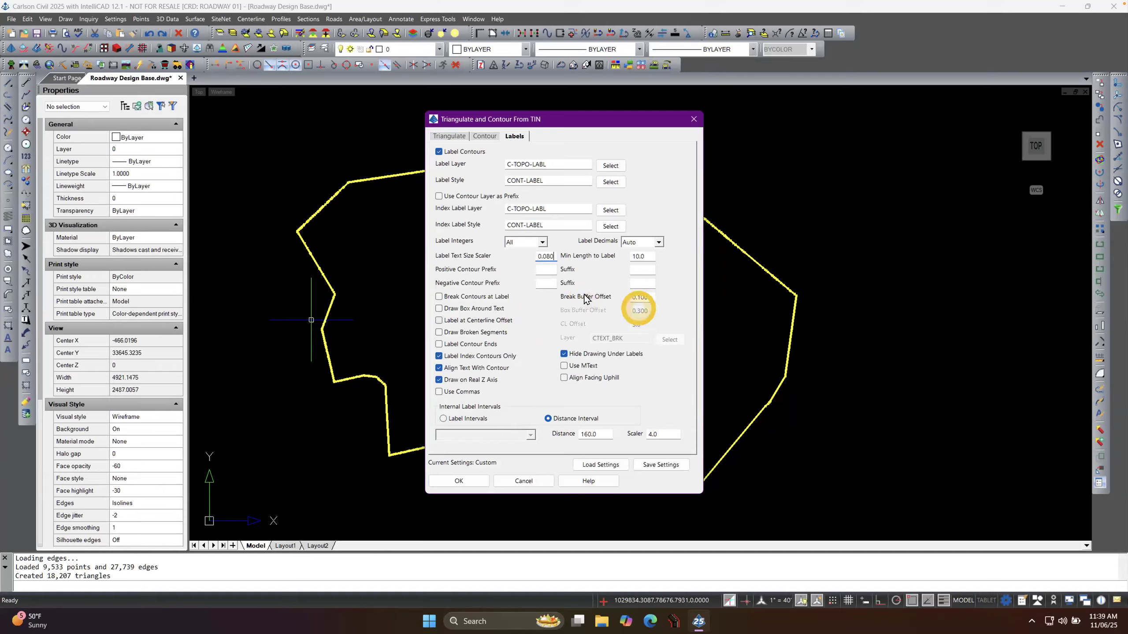
left_click(546, 270)
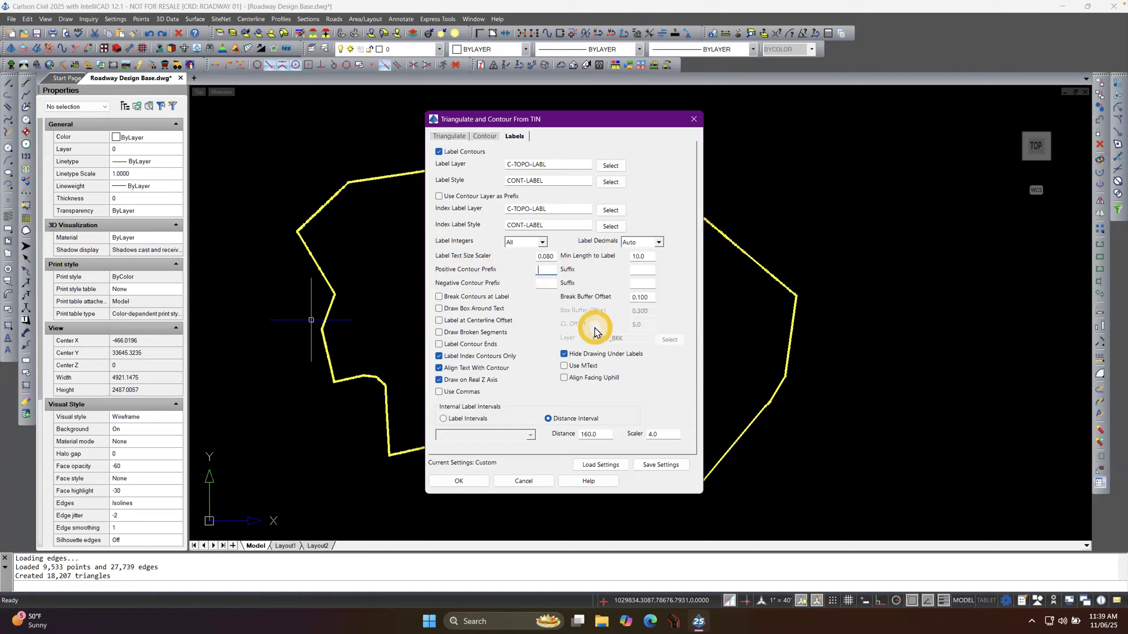
type("F-")
left_click(541, 279)
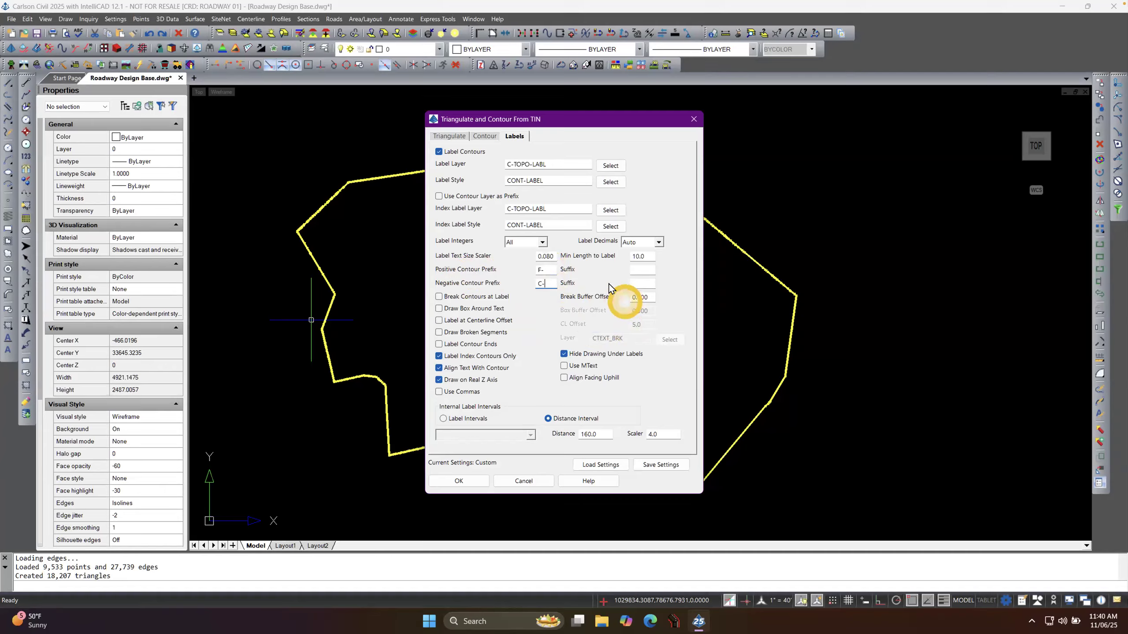
type("C-")
key("Delete")
left_click_drag(550, 269, 534, 269)
key("Delete")
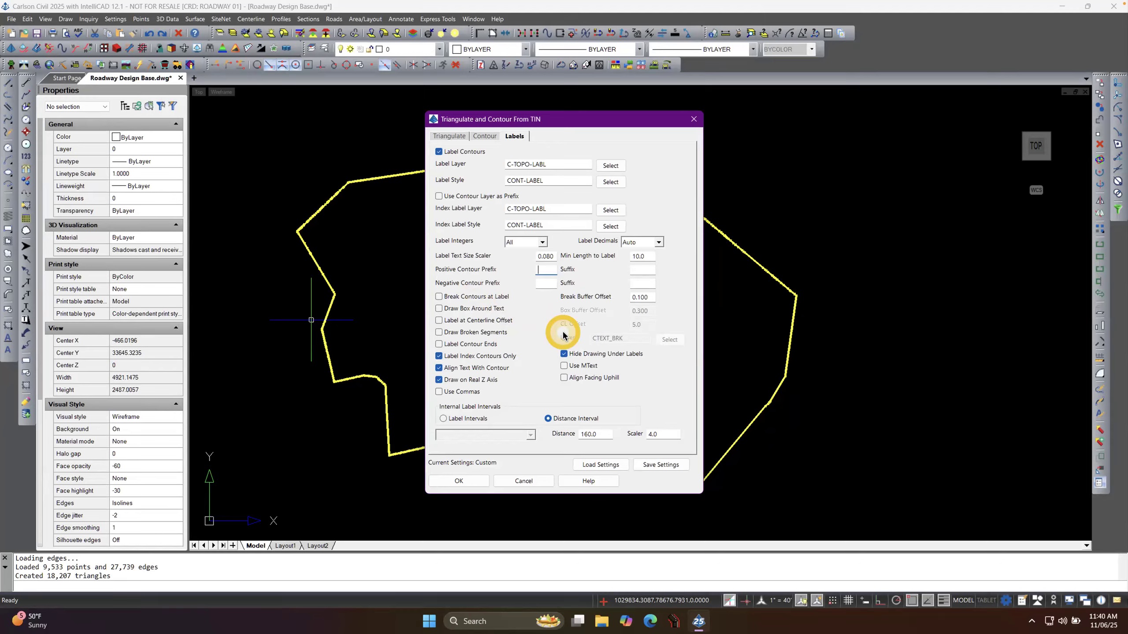
Try breaking the contours at labels with broken segments drawn, and turn both options off again.
left_click(439, 297)
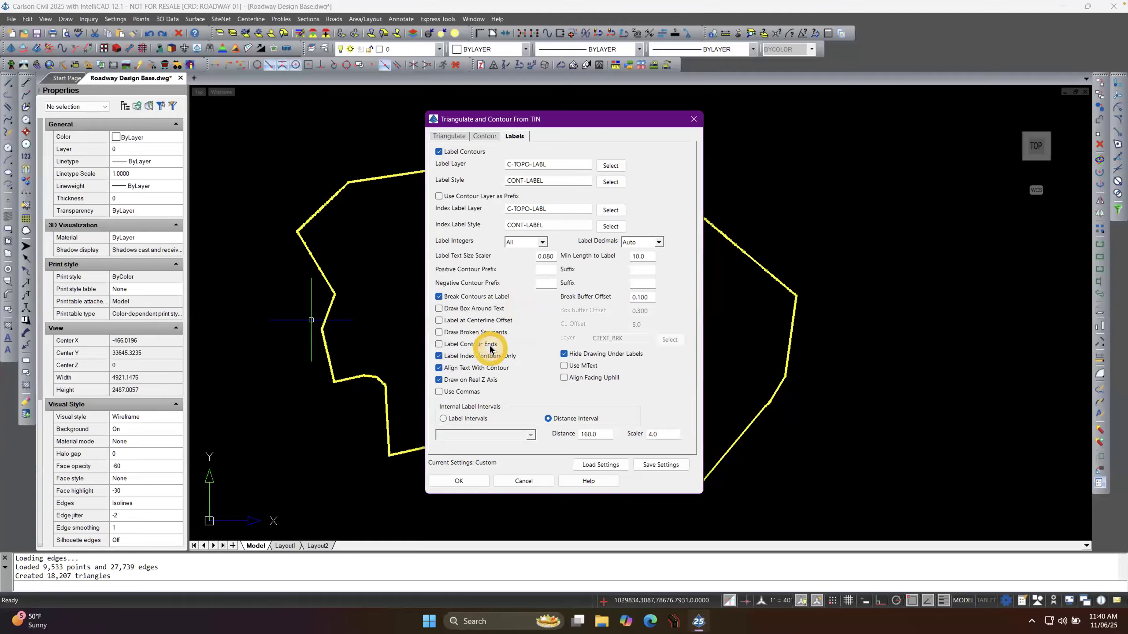
left_click(482, 332)
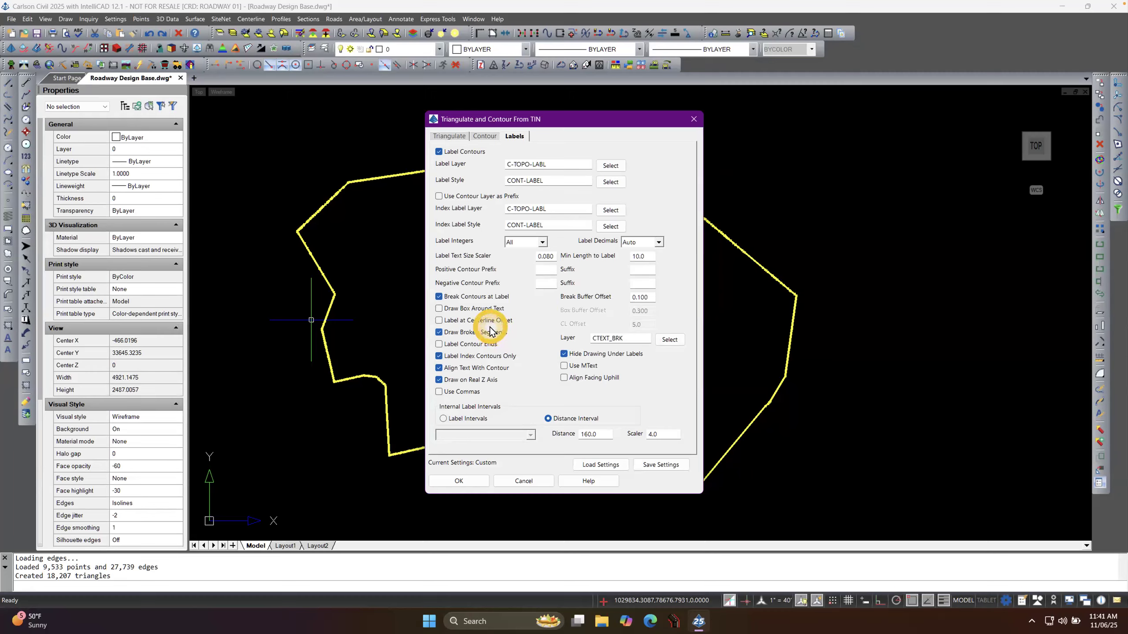
left_click(439, 296)
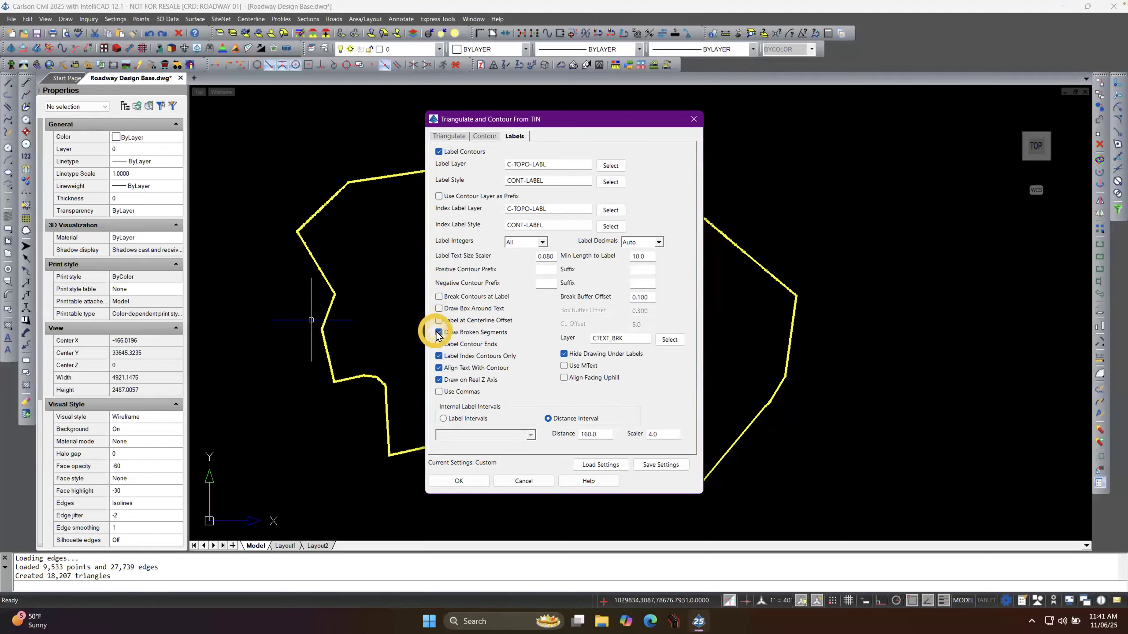
left_click(439, 332)
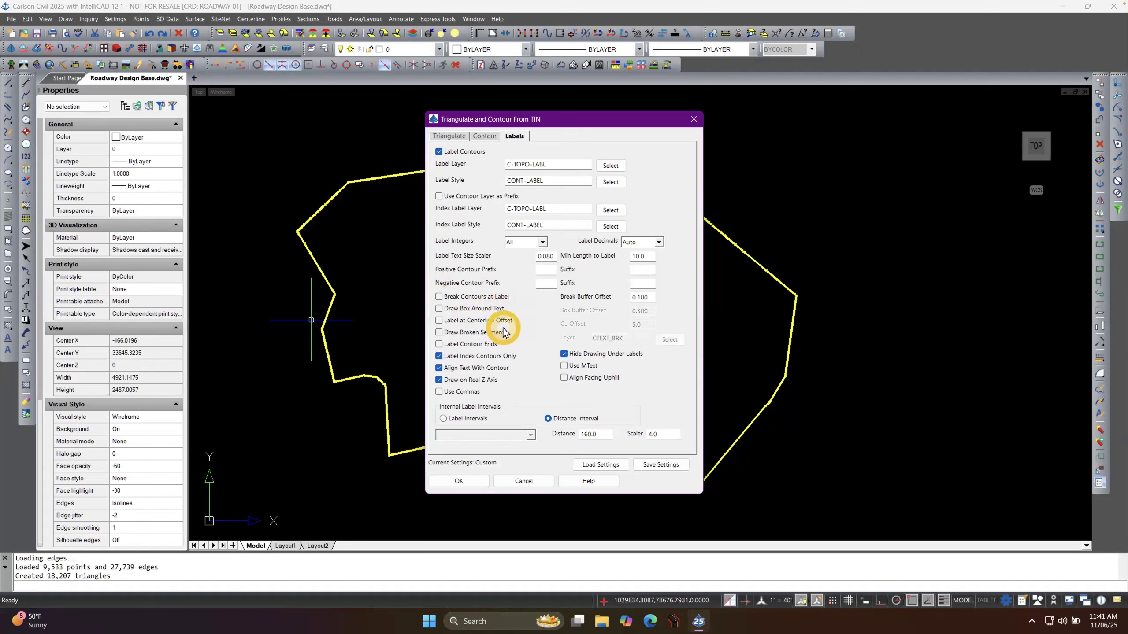
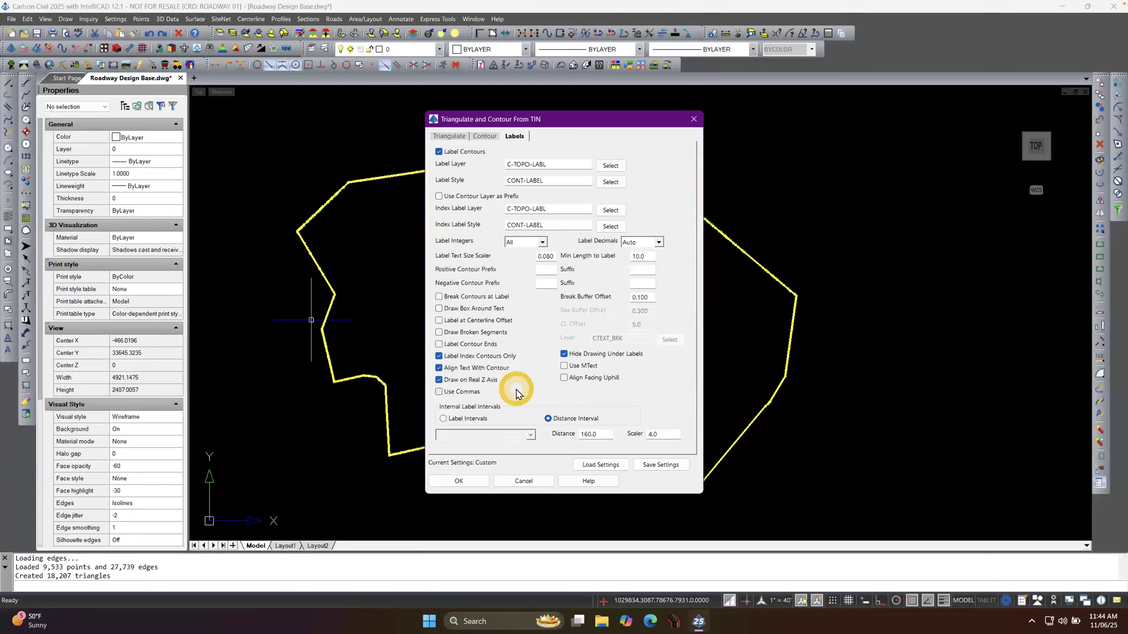
Look through the labels-per-contour choices for internal label intervals and return to labelling by distance interval.
left_click(443, 419)
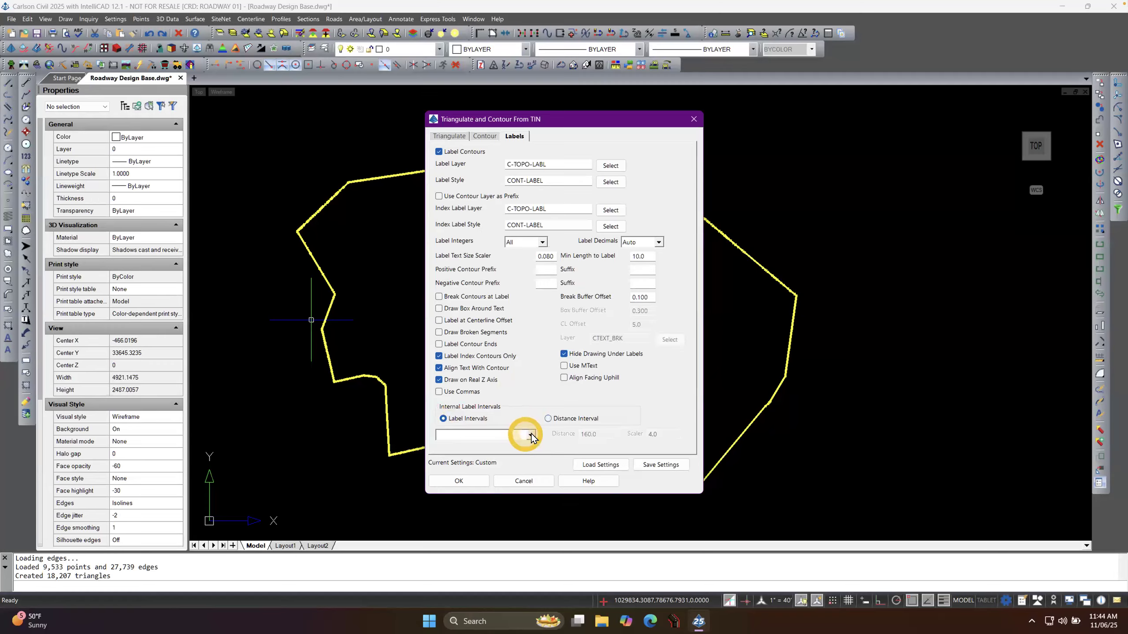
left_click(531, 436)
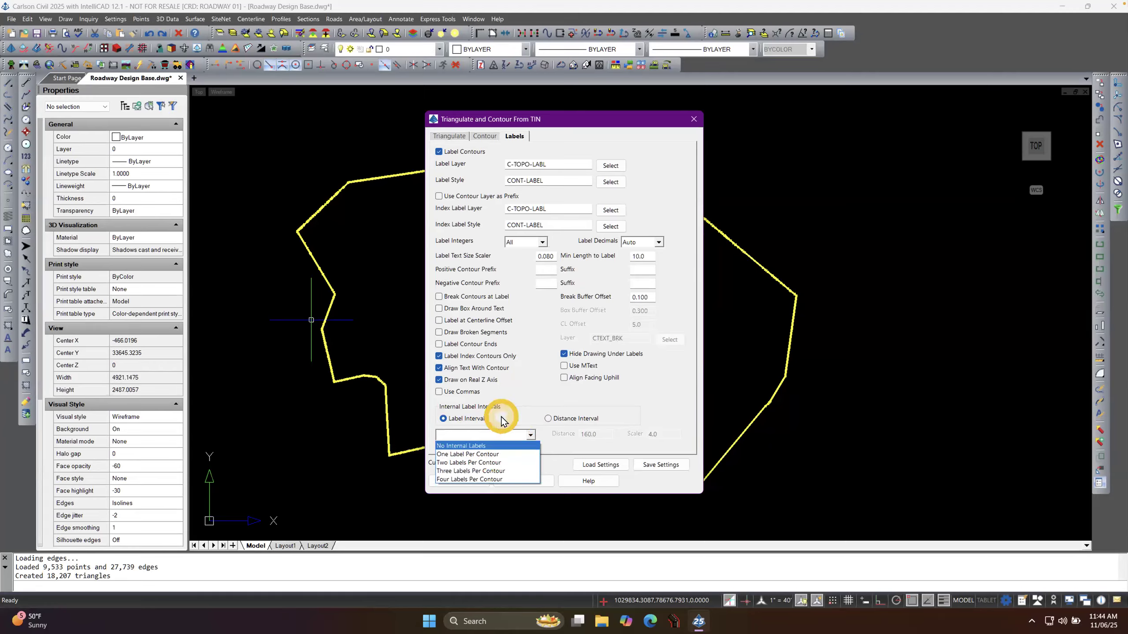
left_click(467, 430)
left_click(547, 418)
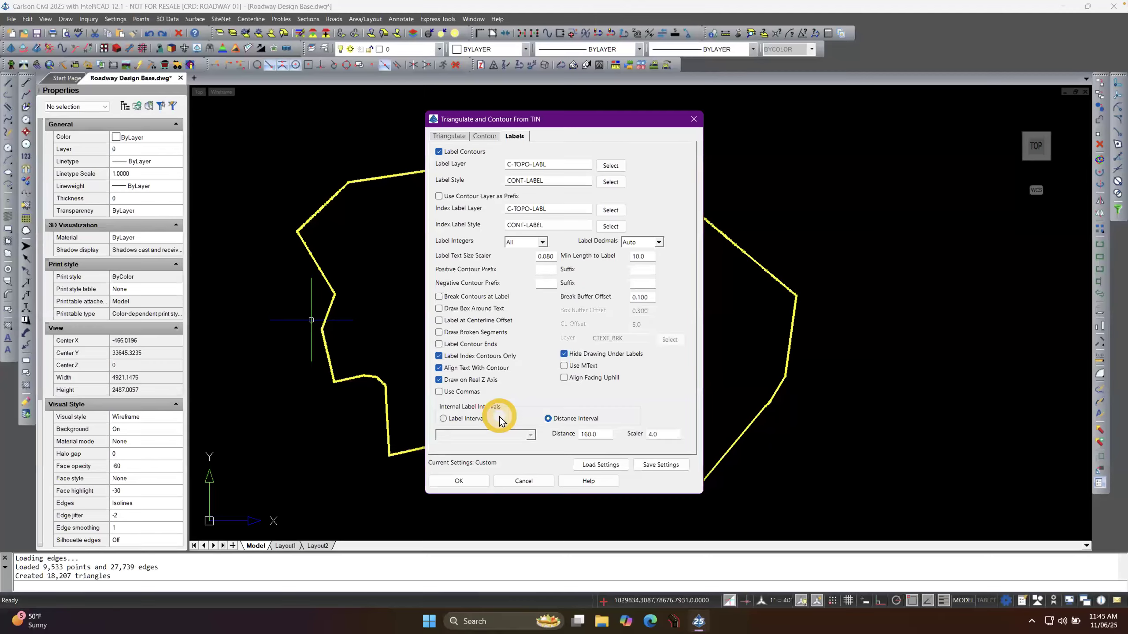
Set the internal label distance to 250 and accept the settings to draw the labelled contours.
left_click(595, 434)
double_click(595, 434)
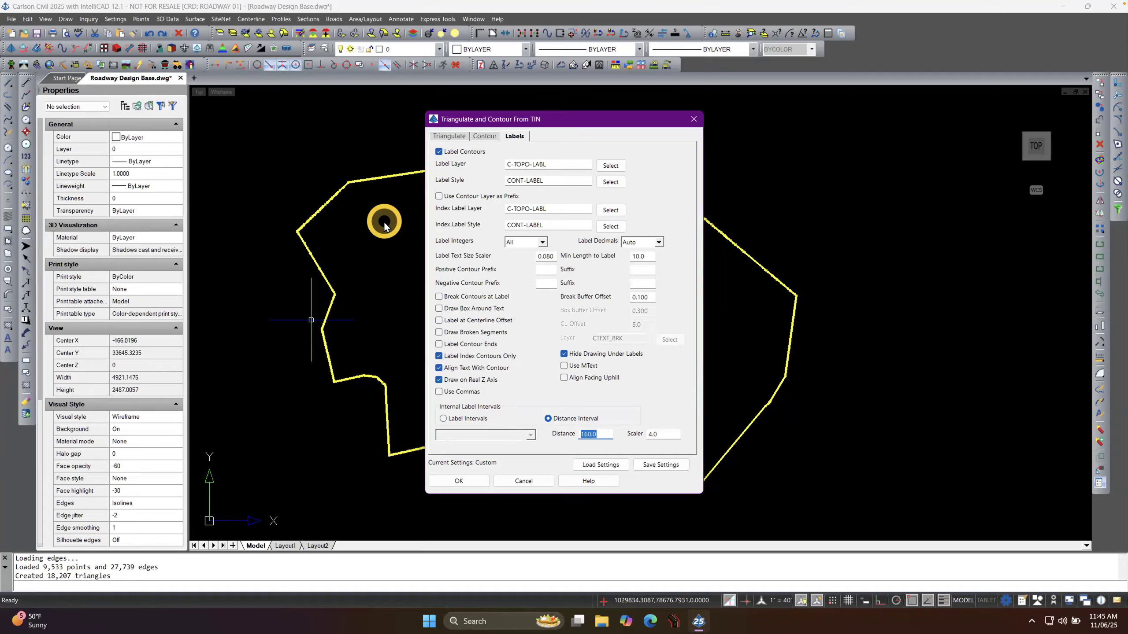
type("250")
key("Tab")
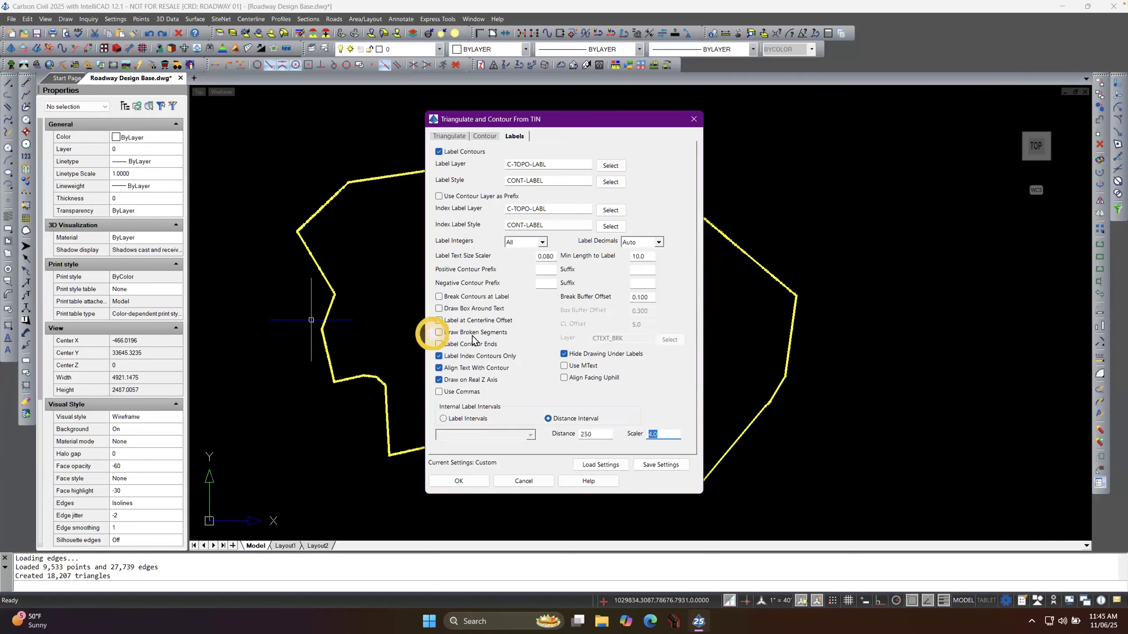
left_click_drag(590, 124, 822, 129)
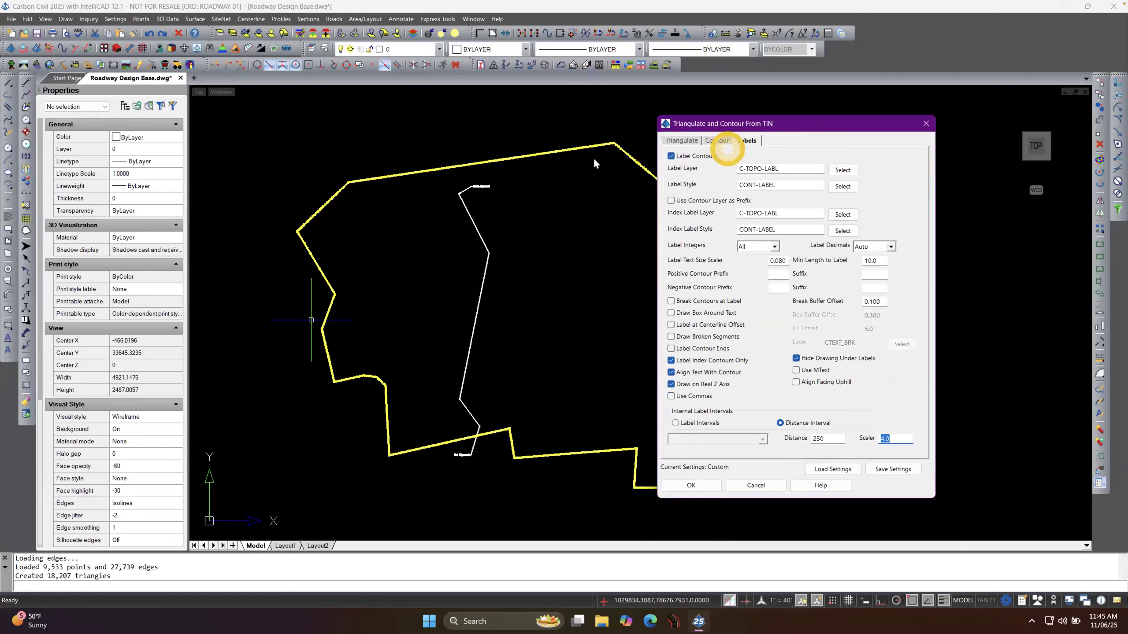
left_click(692, 485)
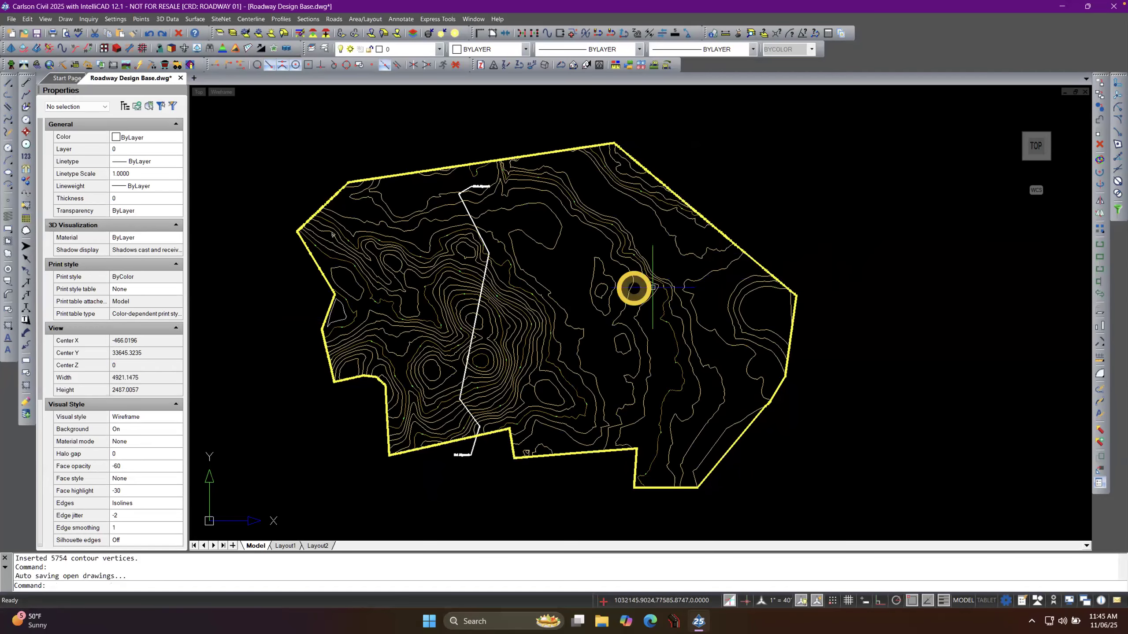
Examine the contour labels near the centerline and check which objects make up a 150 label, without keeping a selection.
scroll(475, 302, "up", 5)
scroll(398, 290, "up", 8)
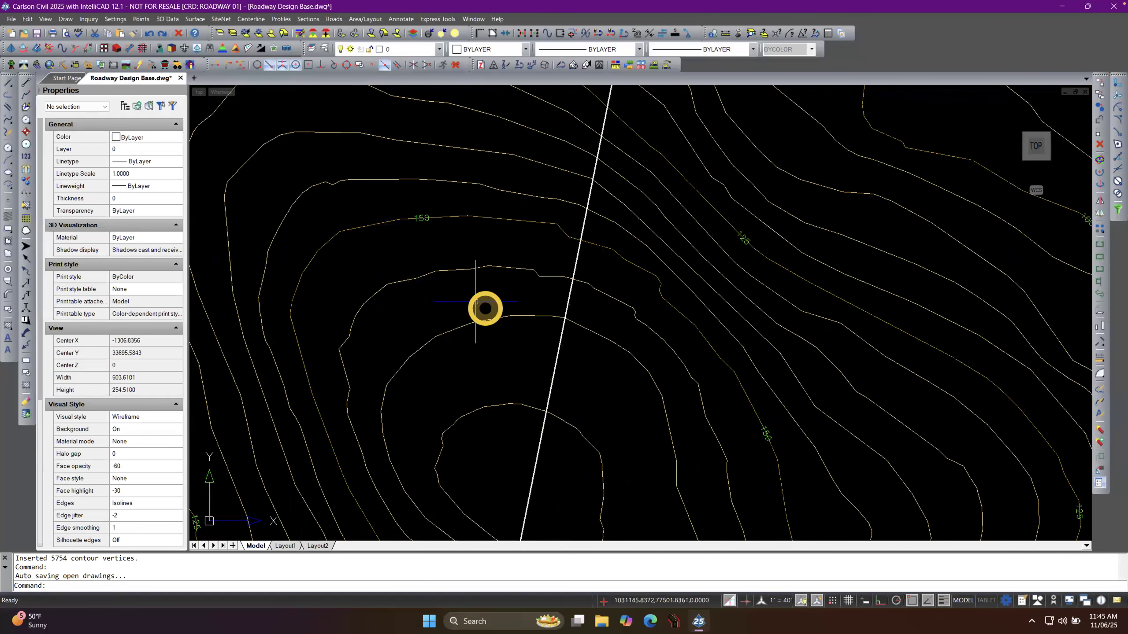
scroll(796, 444, "up", 3)
scroll(796, 444, "up", 3)
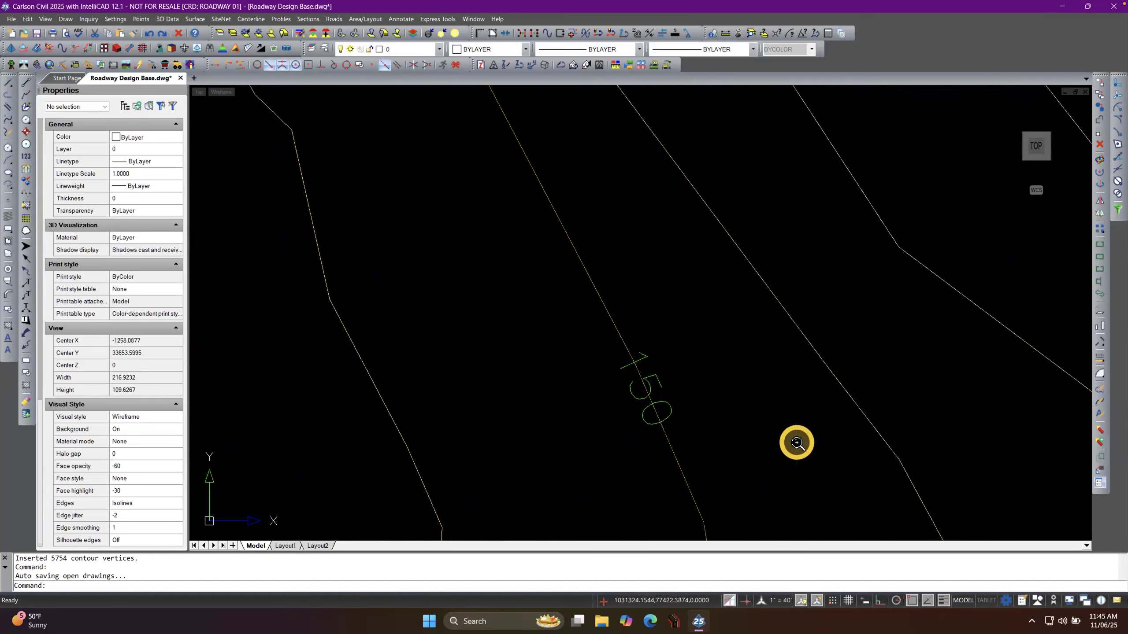
scroll(675, 410, "up", 3)
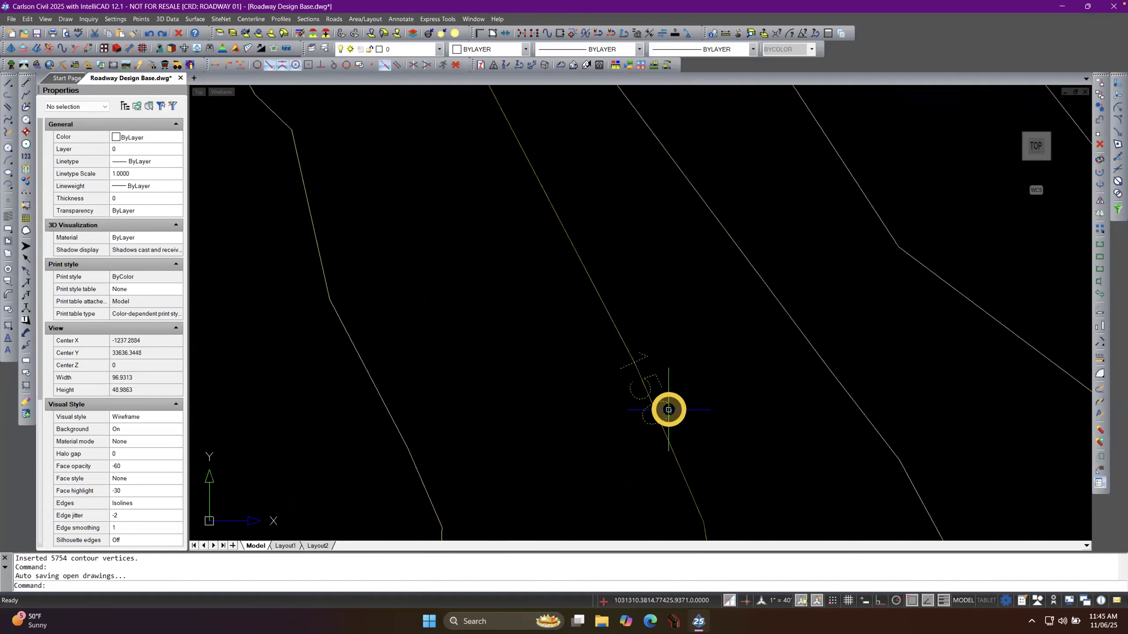
left_click(668, 409)
left_click(669, 404)
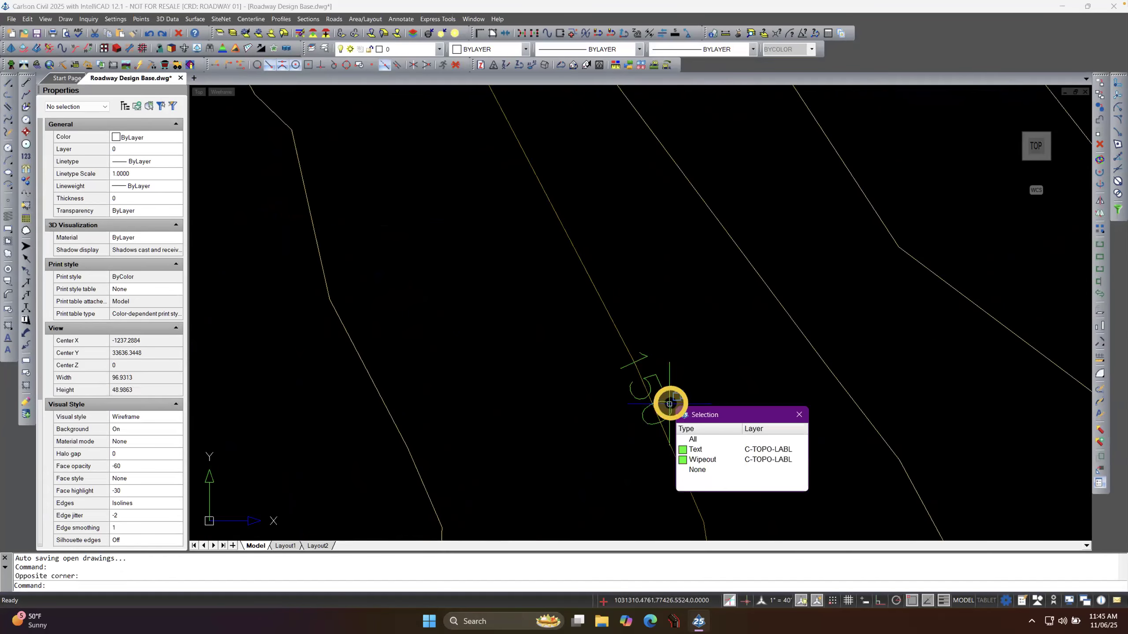
right_click(726, 367)
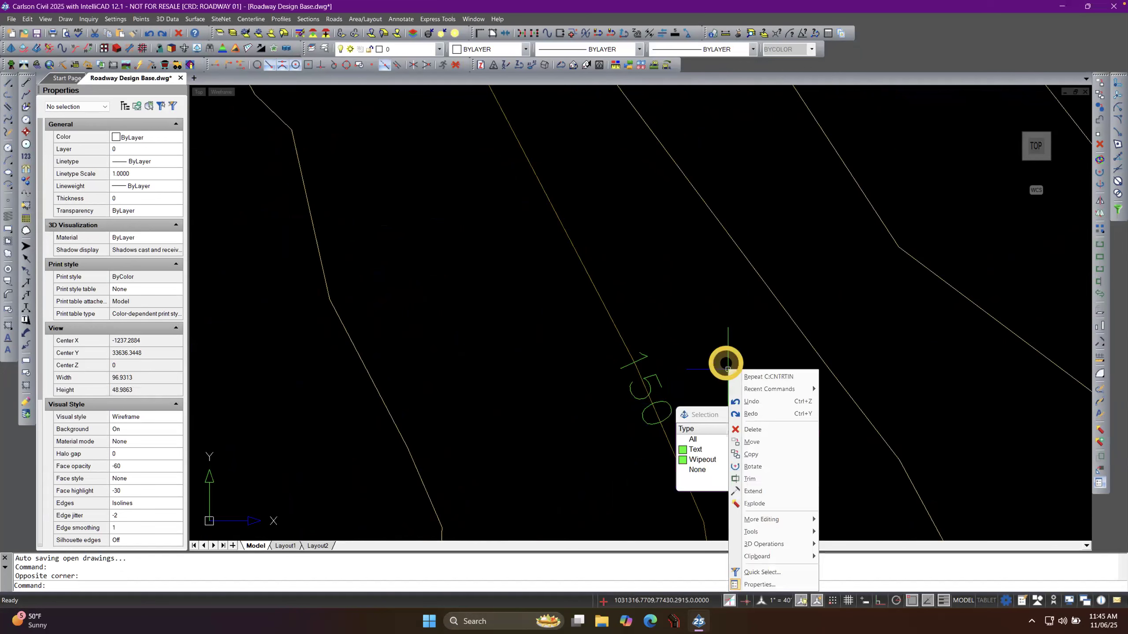
left_click(717, 358)
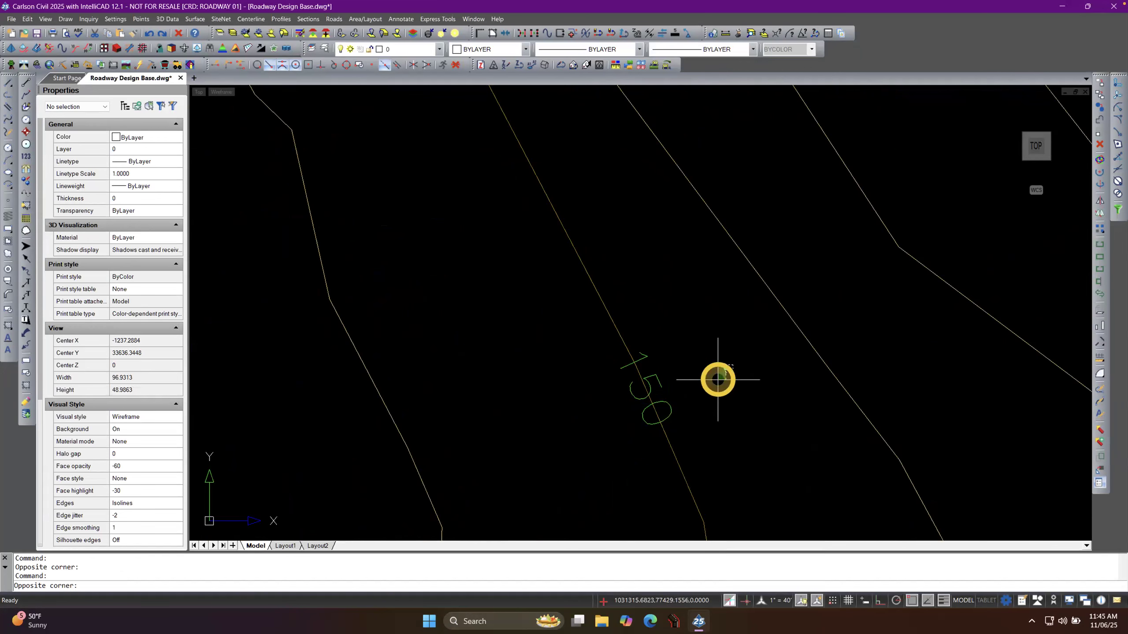
scroll(728, 391, "down", 6)
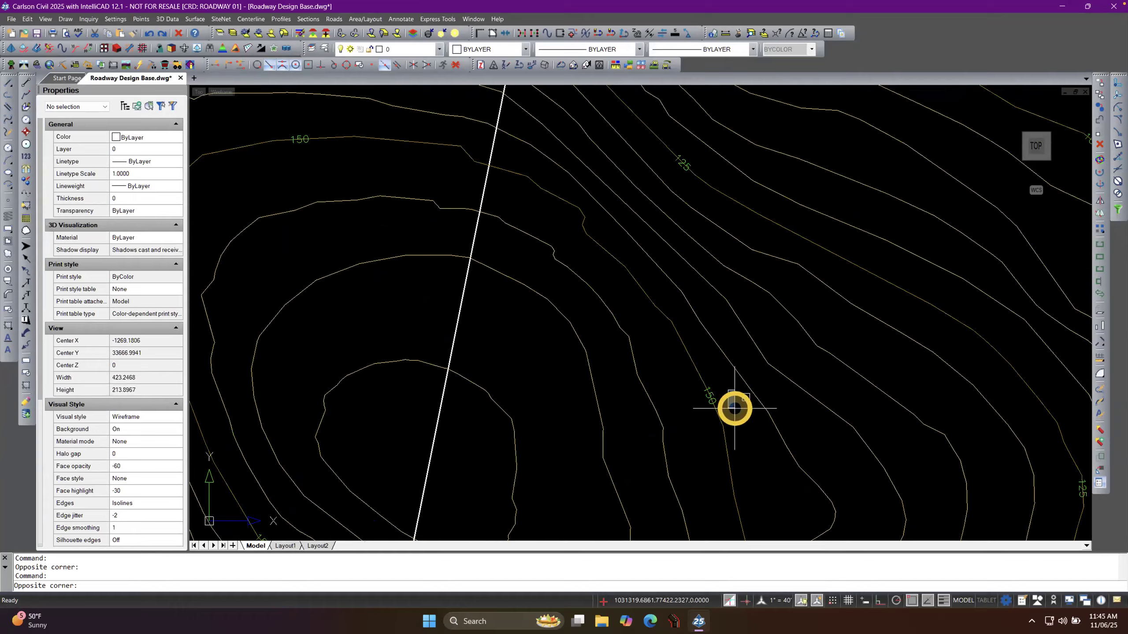
scroll(733, 402, "up", 2)
scroll(731, 393, "up", 3)
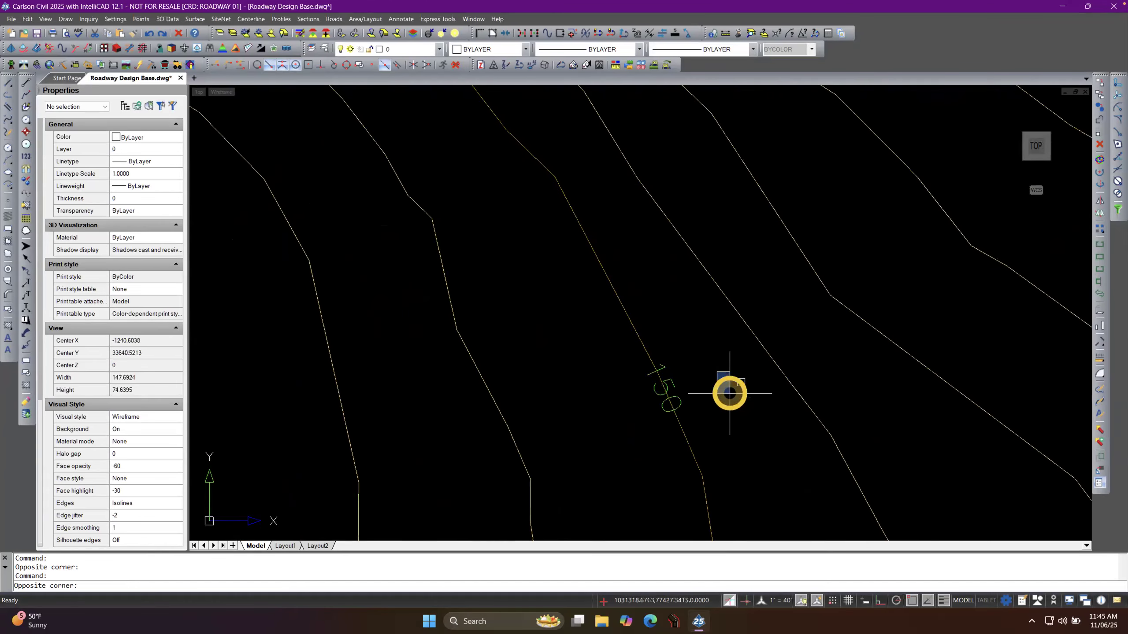
key("Escape")
key("Escape")
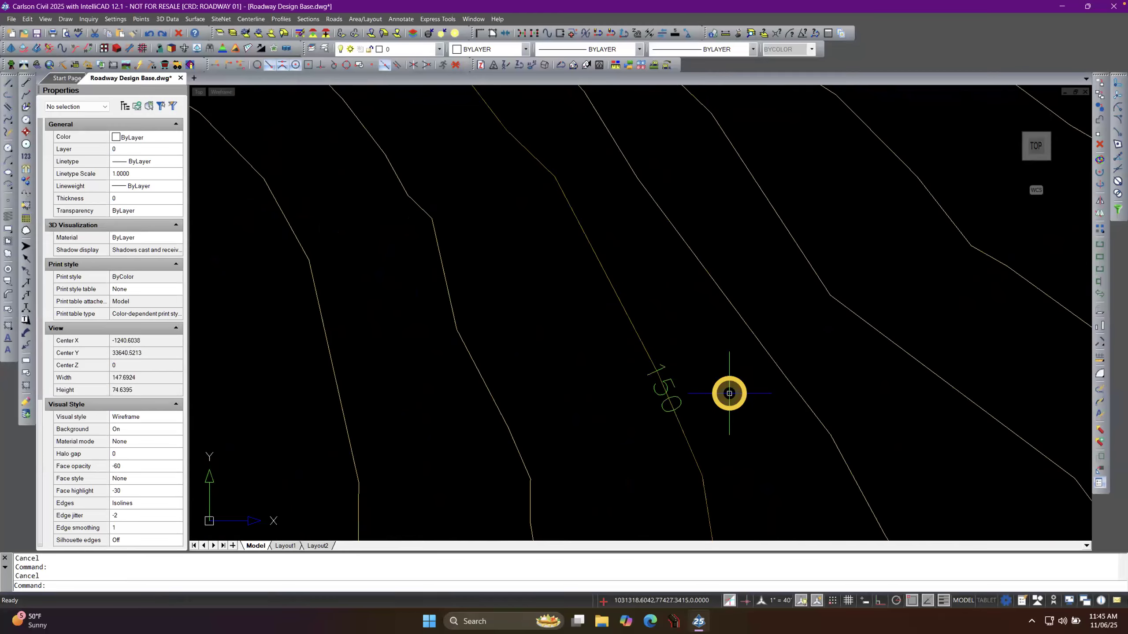
Regenerate the drawing and select the text and wipeout of the 150 contour label together with all similar objects.
type("REA")
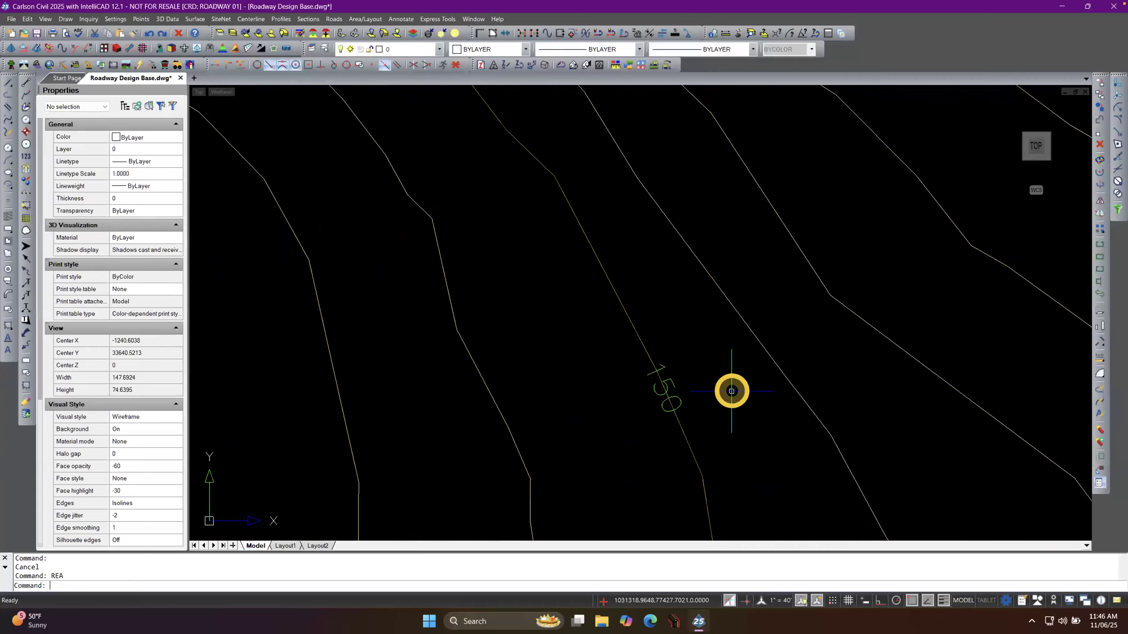
left_click(683, 404)
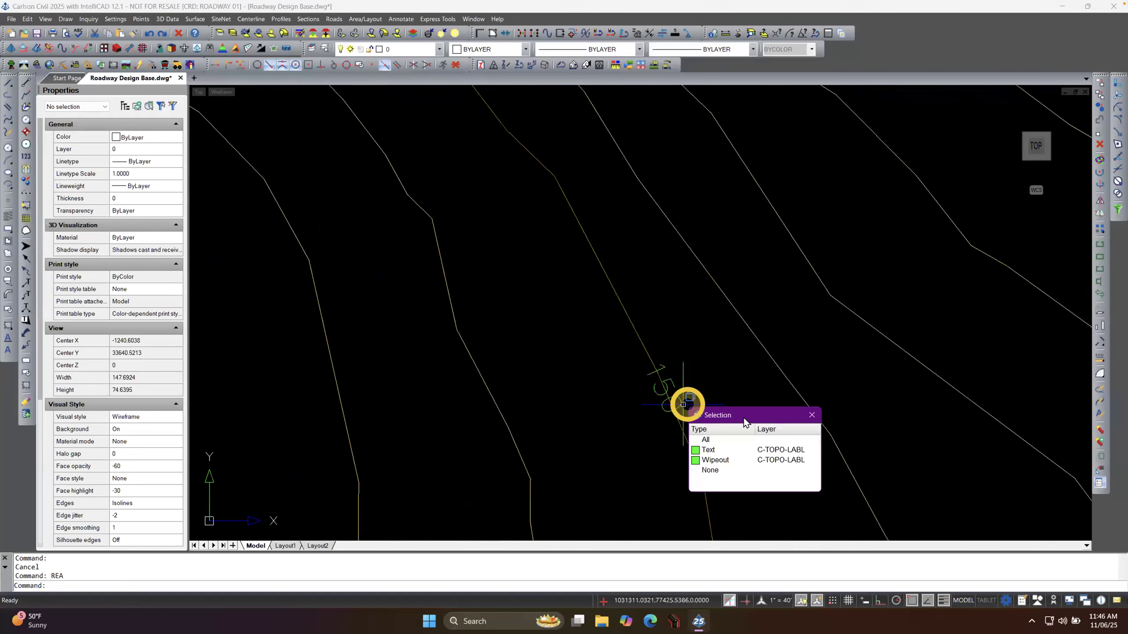
left_click(742, 439)
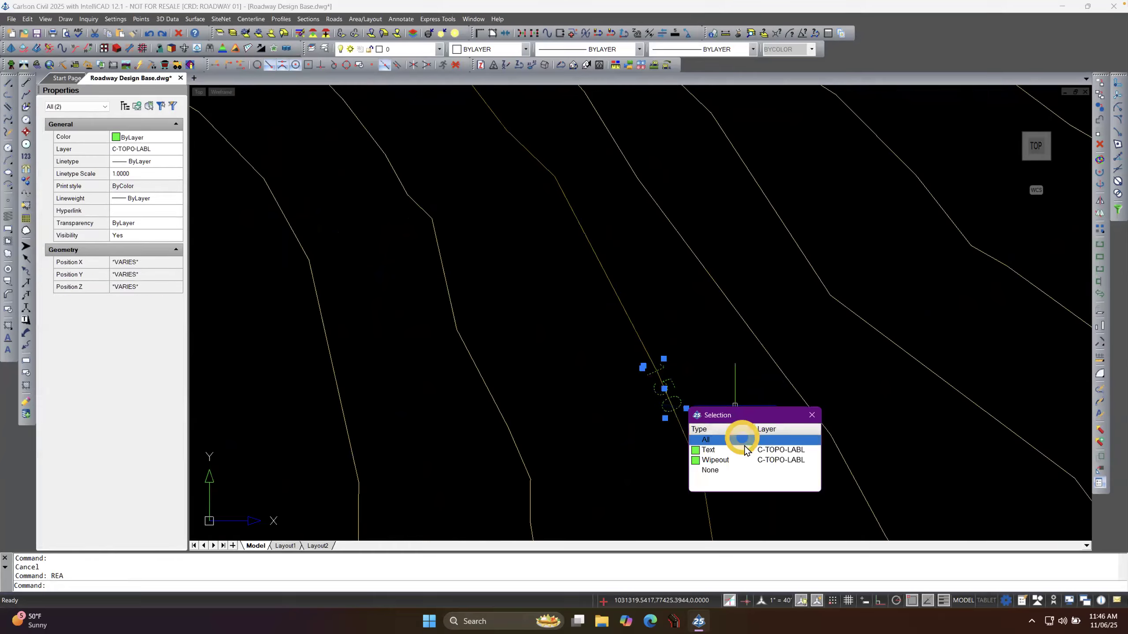
left_click(744, 450)
left_click(744, 439)
right_click(724, 387)
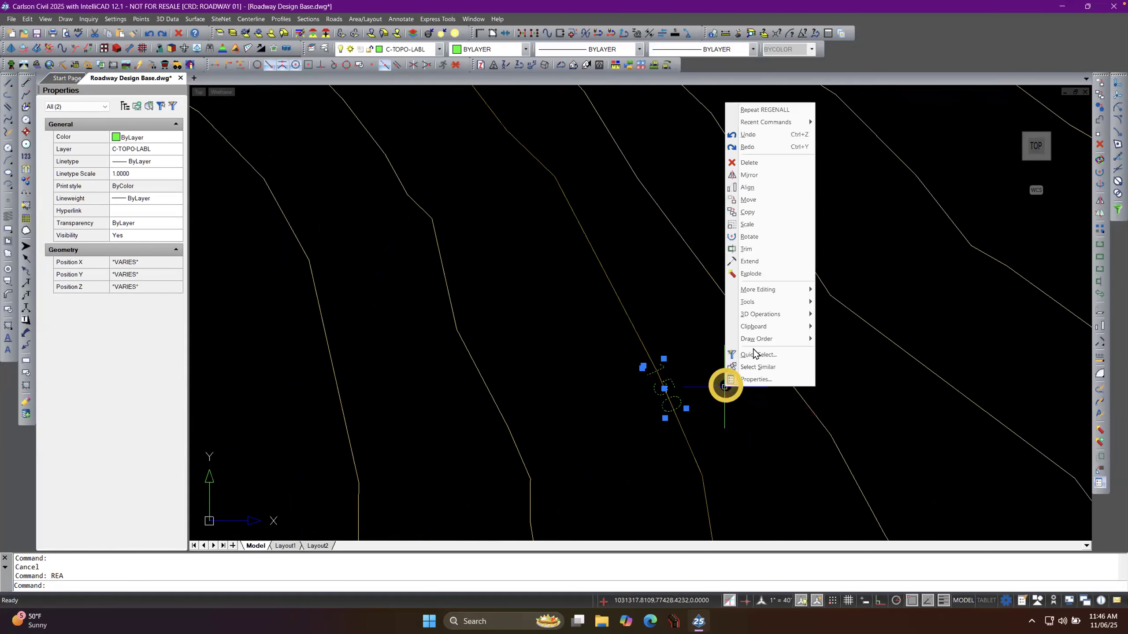
left_click(772, 367)
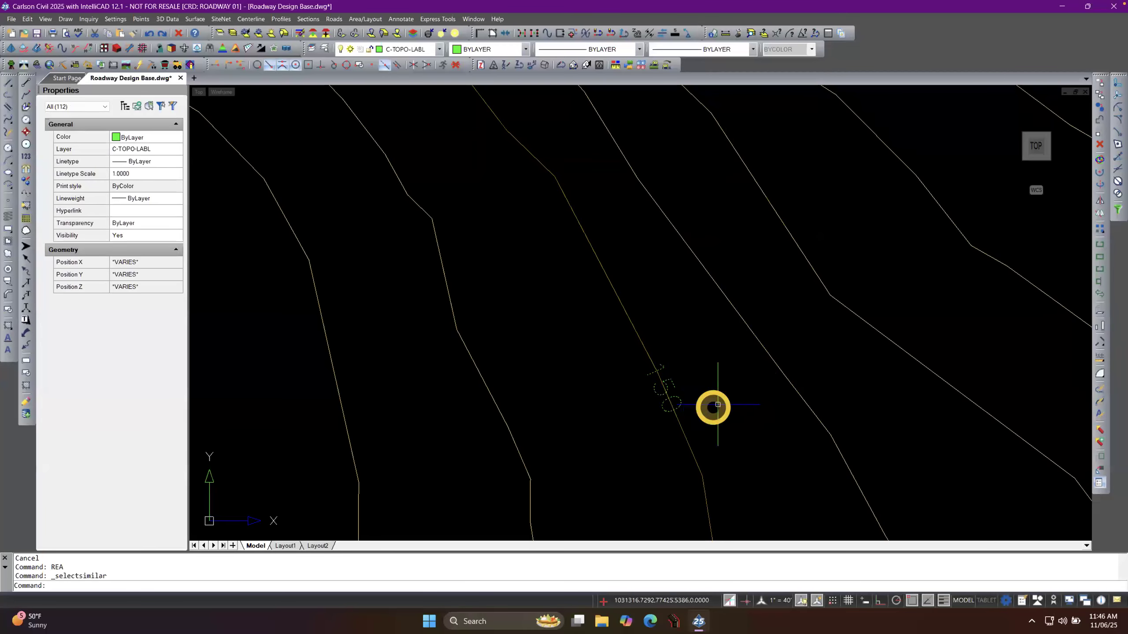
Bring the selected contour label texts and wipeouts to the front of the draw order and clear the selection.
scroll(484, 343, "up", 2)
scroll(386, 356, "up", 2)
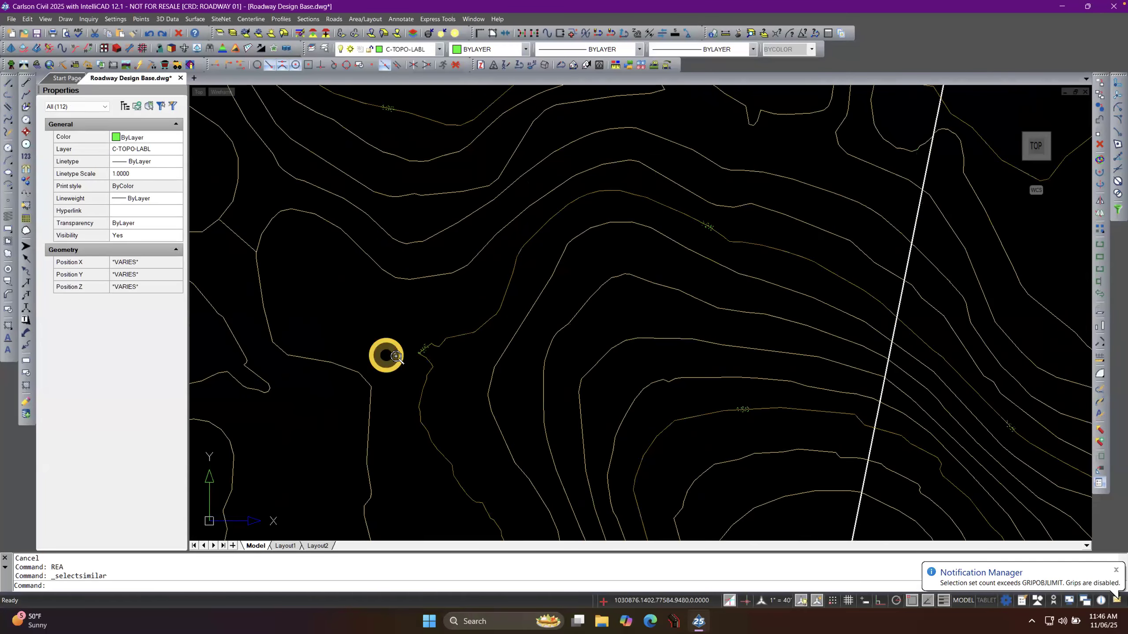
scroll(397, 357, "up", 3)
scroll(398, 356, "up", 1)
right_click(394, 331)
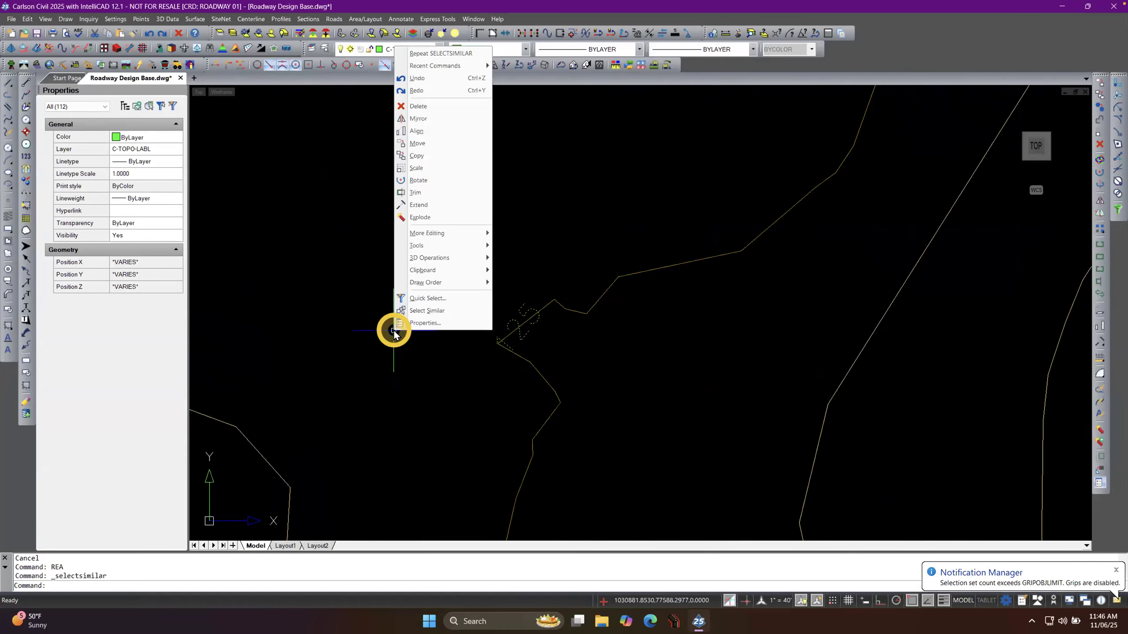
mouse_move(428, 282)
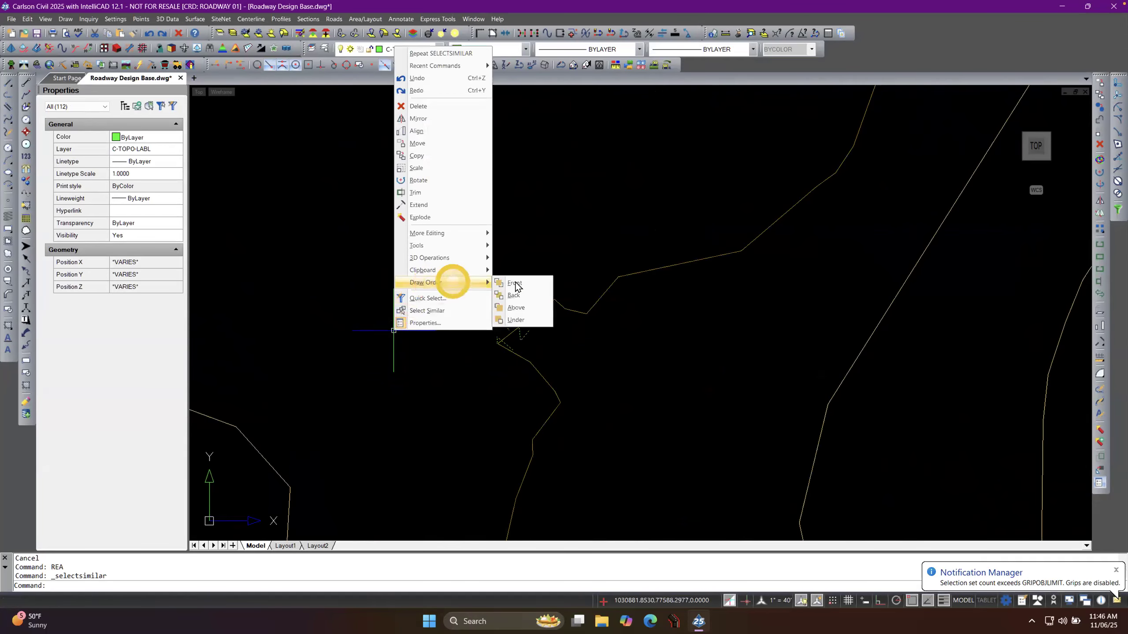
left_click(519, 282)
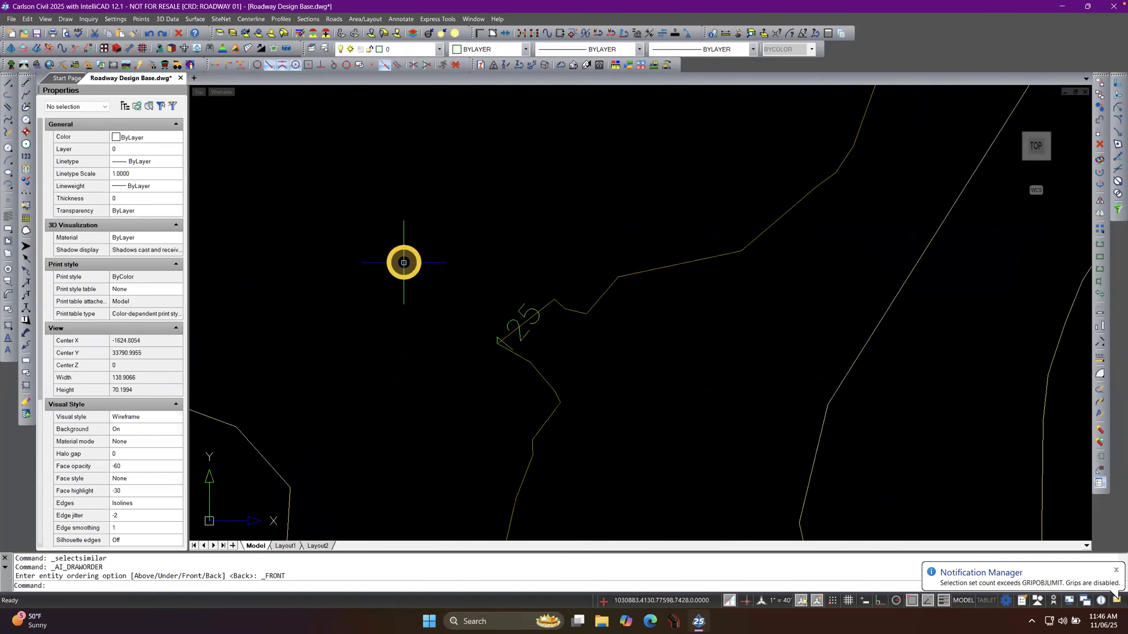
key("Escape")
key("Escape")
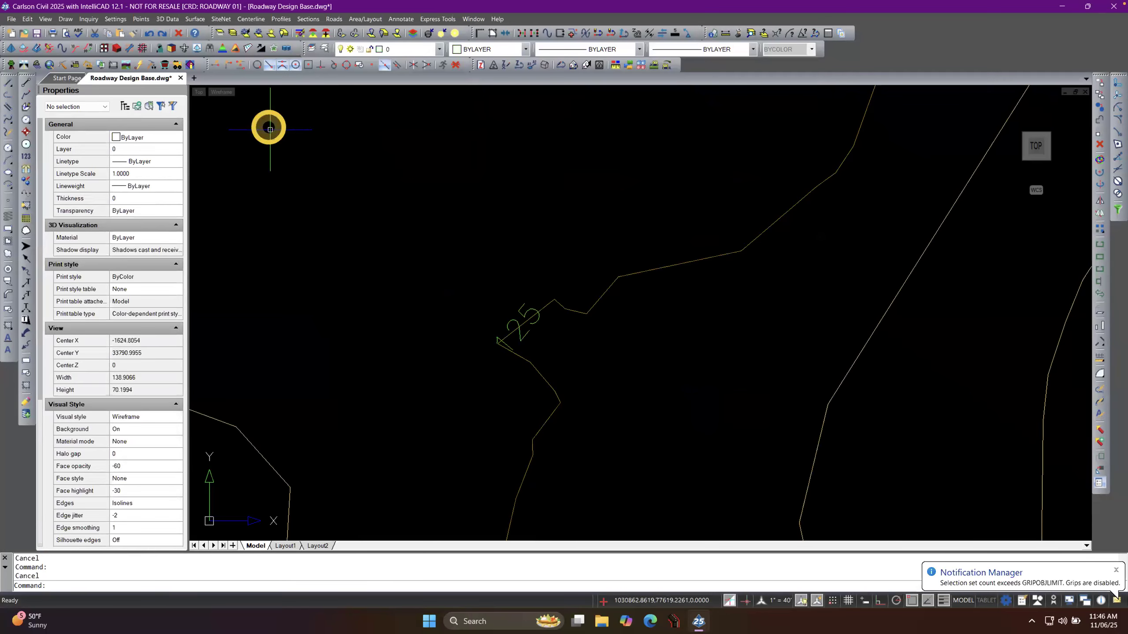
Try the Conceptual and Hidden visual styles on the contour labels and return to Wireframe.
left_click(224, 93)
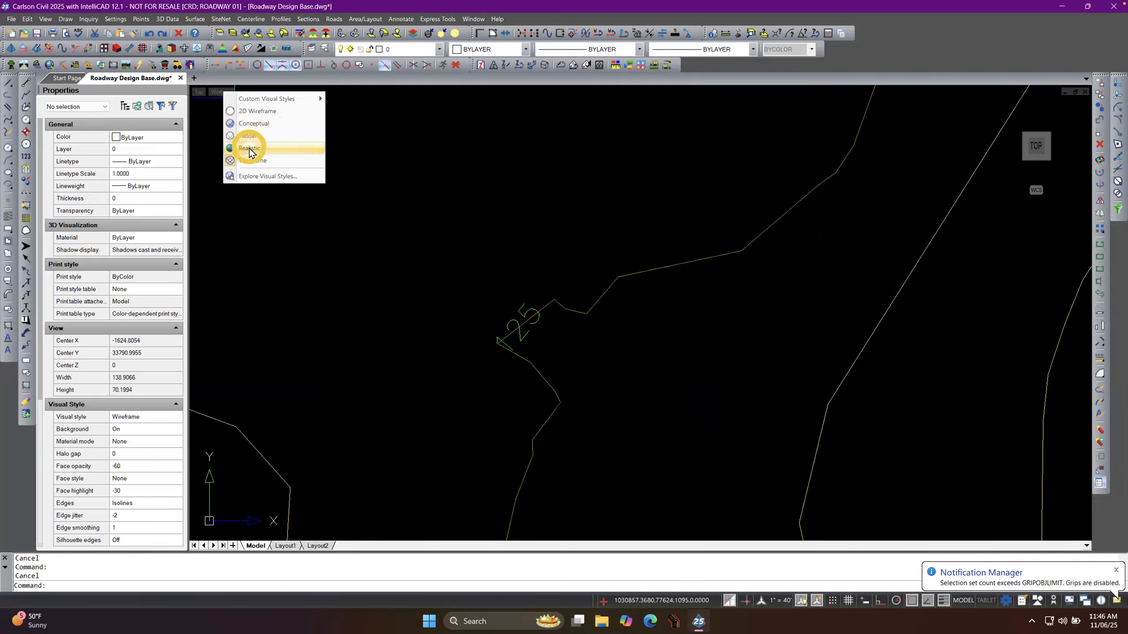
left_click(251, 123)
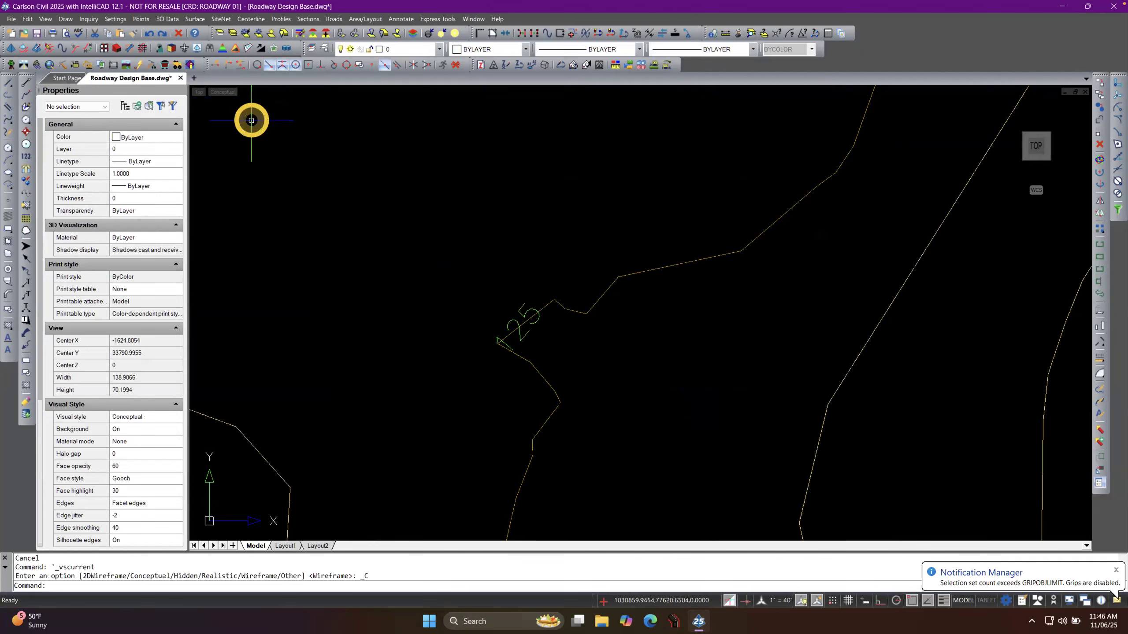
left_click(222, 92)
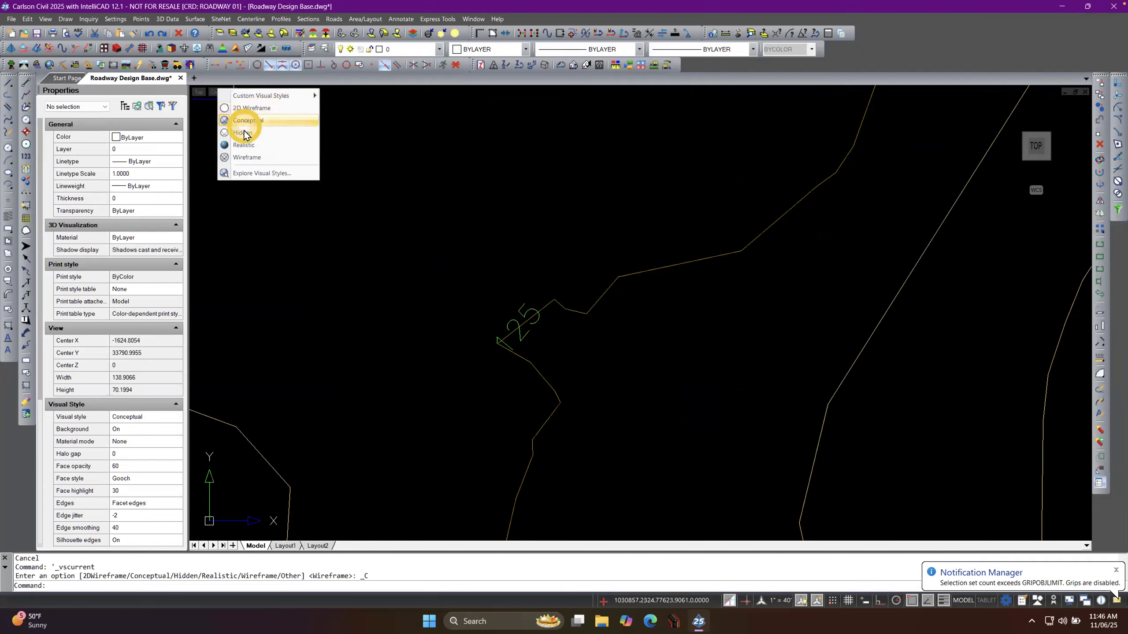
left_click(244, 133)
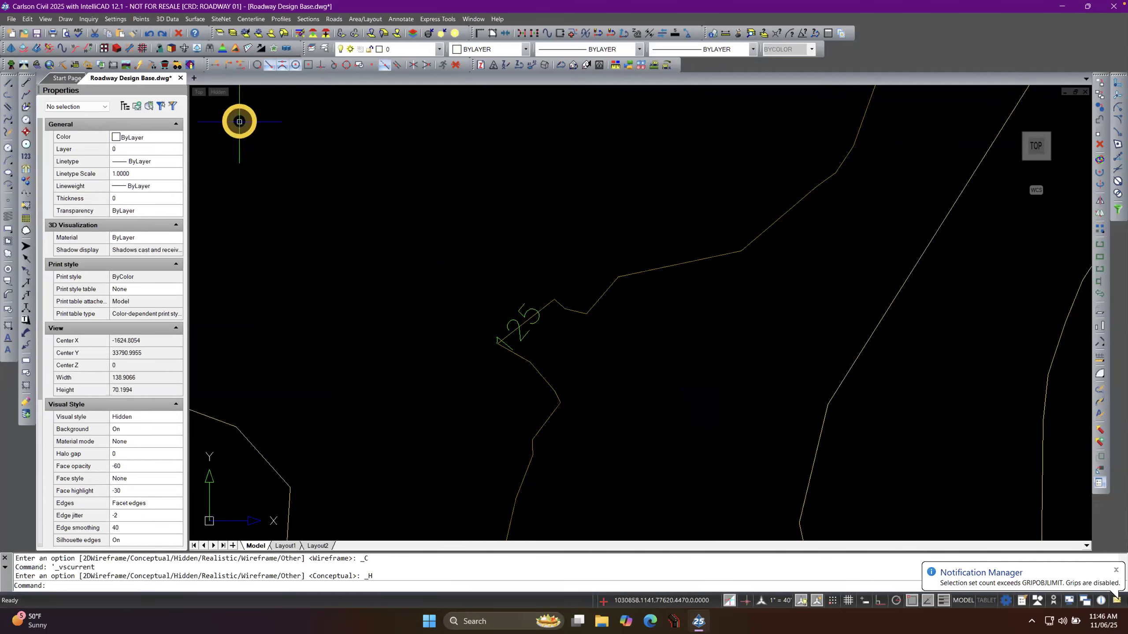
left_click(218, 93)
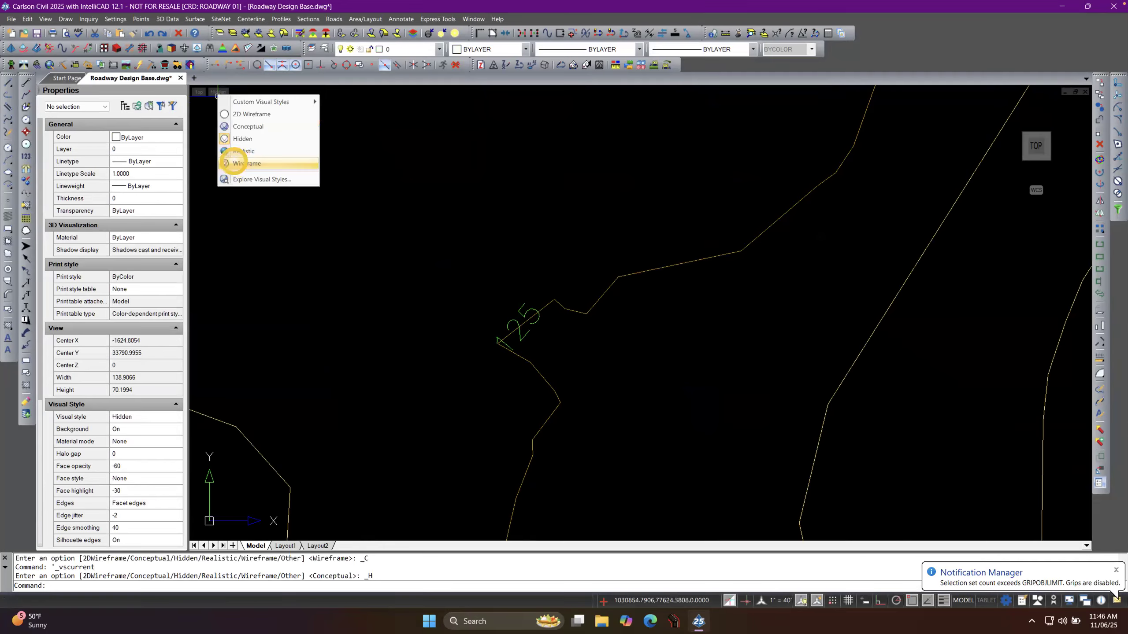
left_click(234, 164)
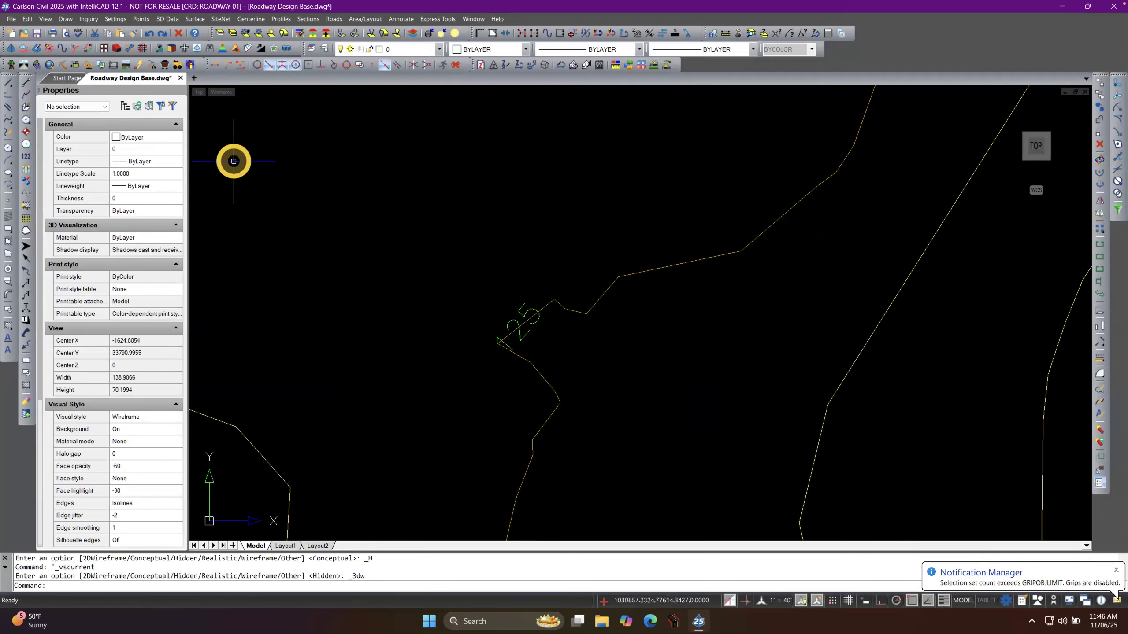
Set the viewport's visual style to 2D Wireframe so the wipeouts mask the contours behind their labels.
left_click(220, 92)
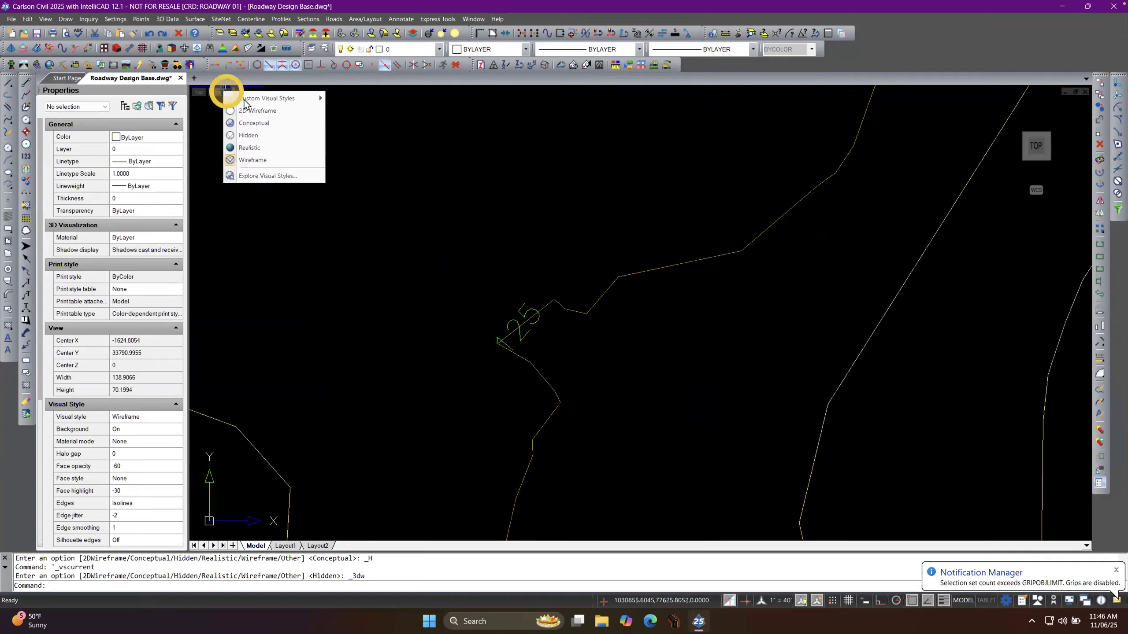
left_click(288, 111)
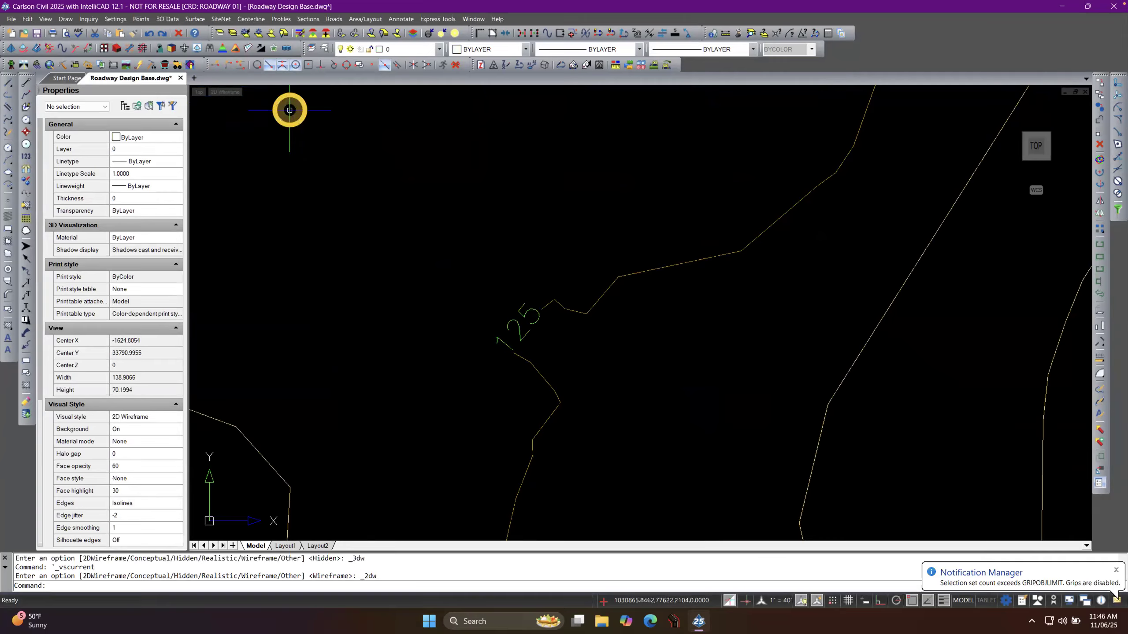
left_click(236, 91)
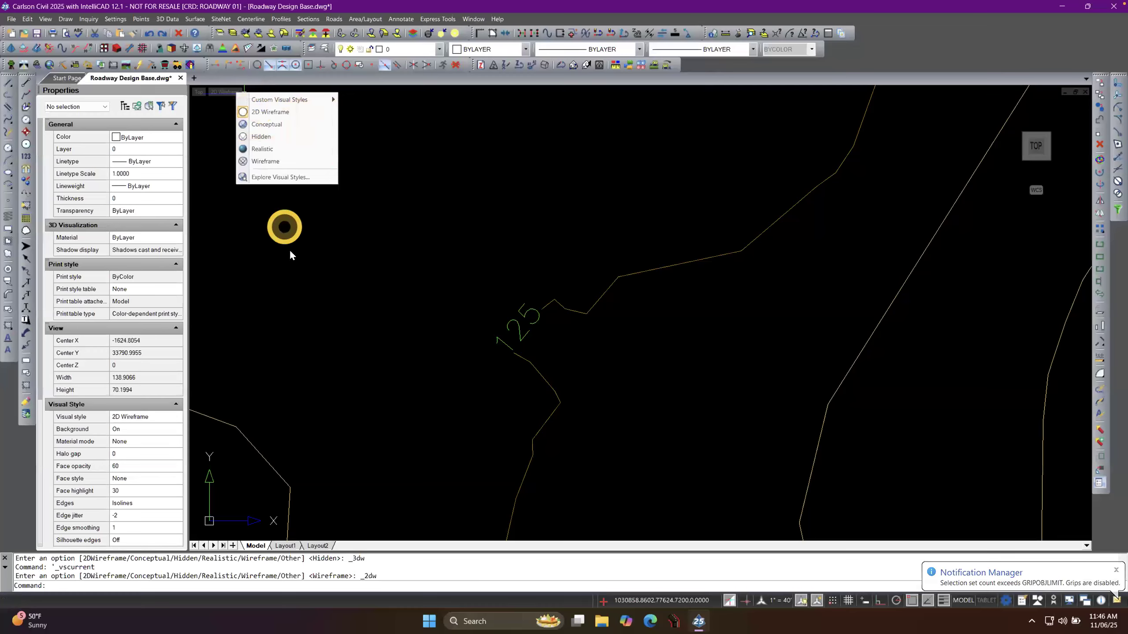
scroll(453, 293, "down", 10)
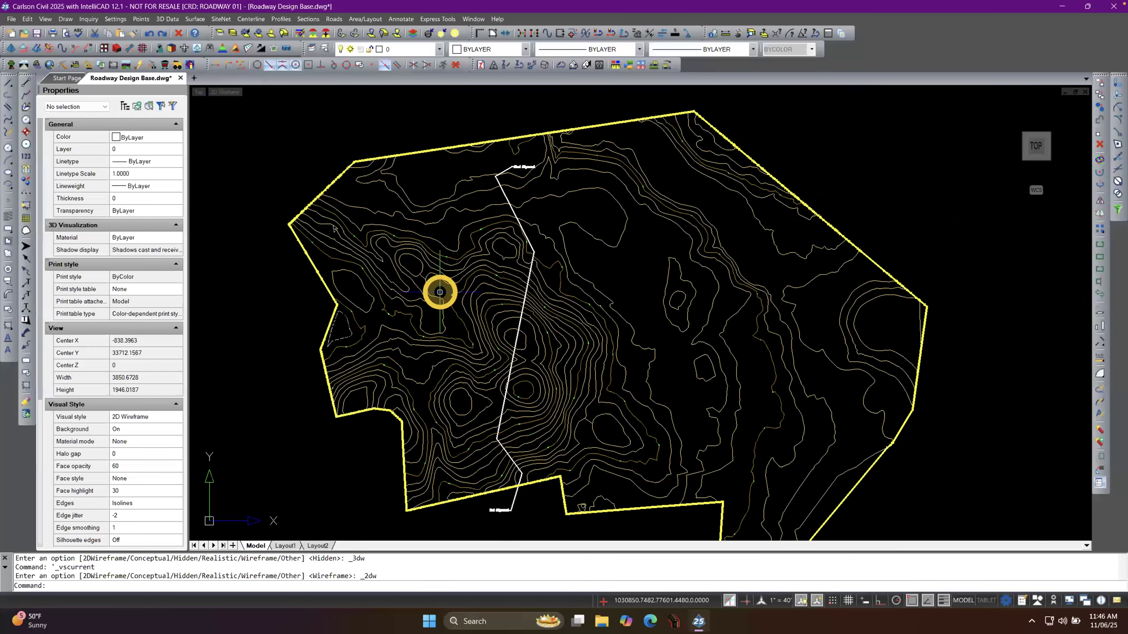
Examine the size of the contour elevation labels across the site.
key("Escape")
scroll(546, 387, "up", 12)
scroll(641, 287, "down", 4)
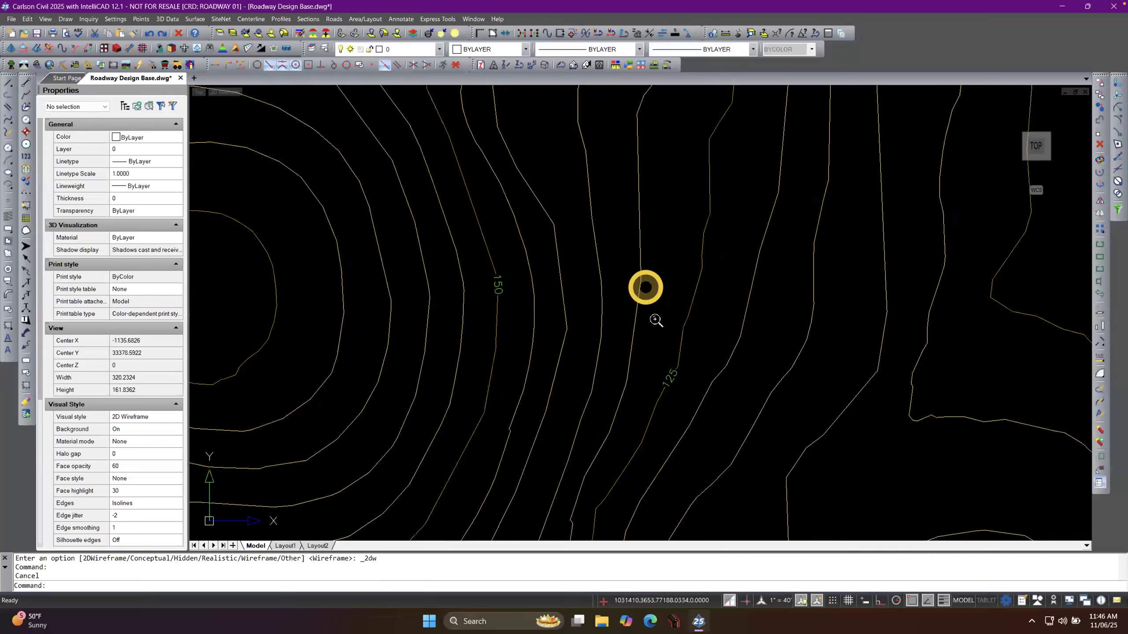
scroll(393, 327, "down", 3)
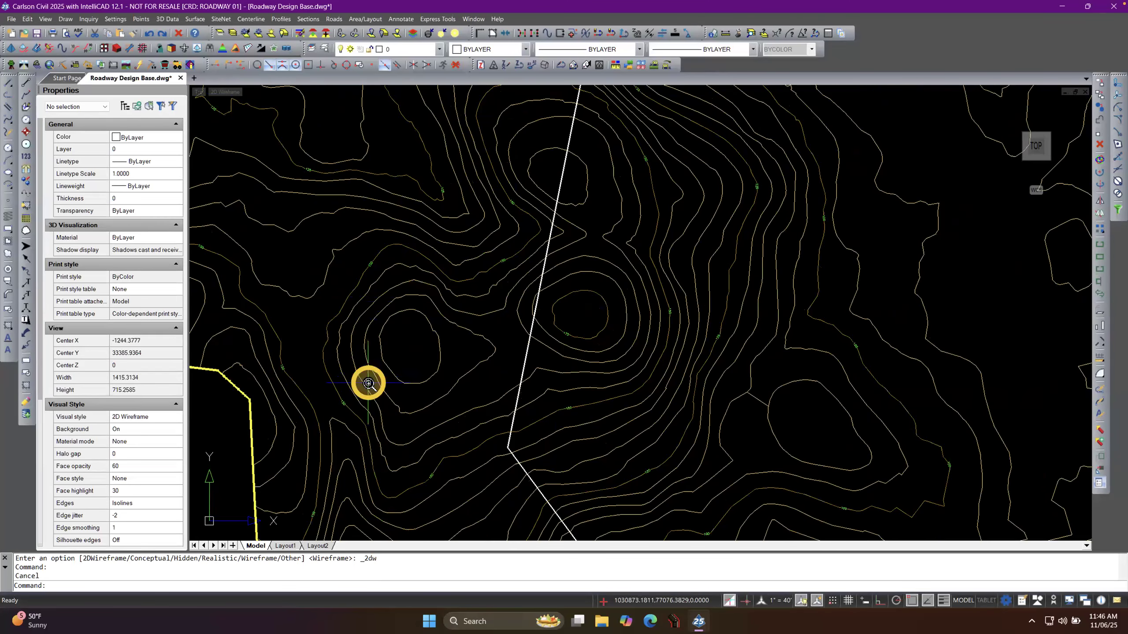
scroll(368, 384, "down", 4)
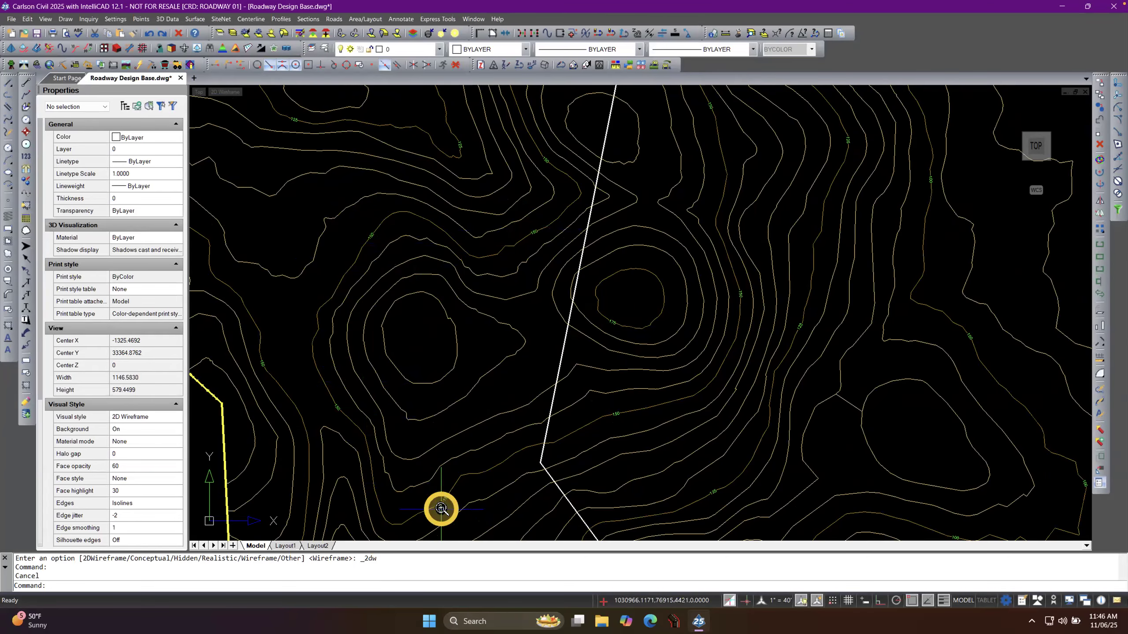
scroll(441, 509, "up", 2)
scroll(461, 493, "up", 5)
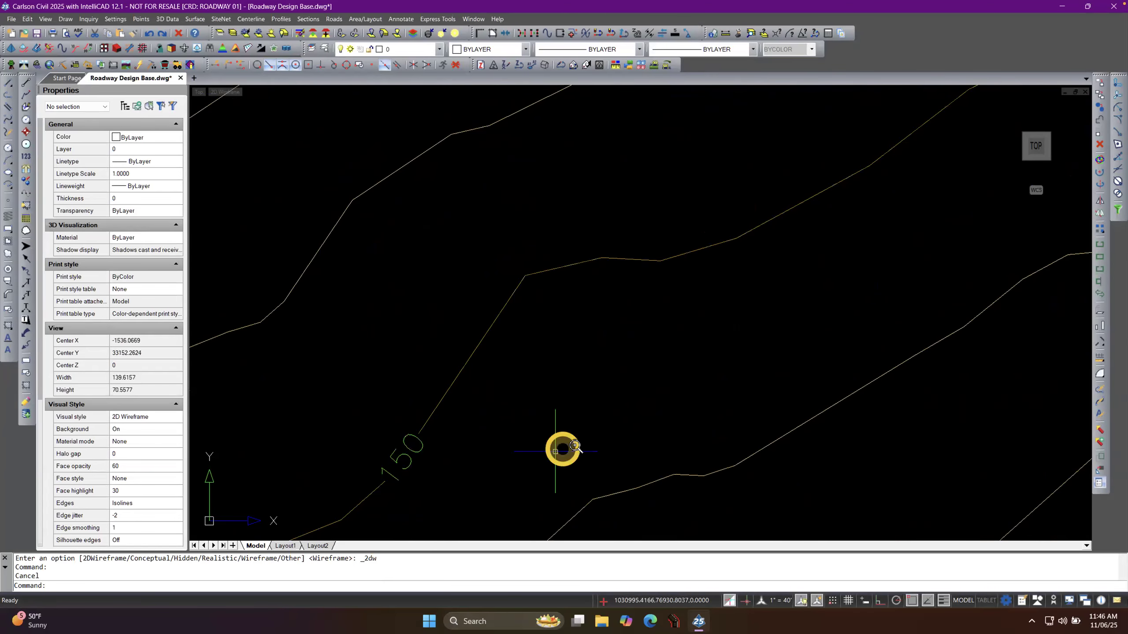
scroll(570, 440, "down", 4)
In the drawing setup, set the horizontal scale to 20.
left_click(121, 18)
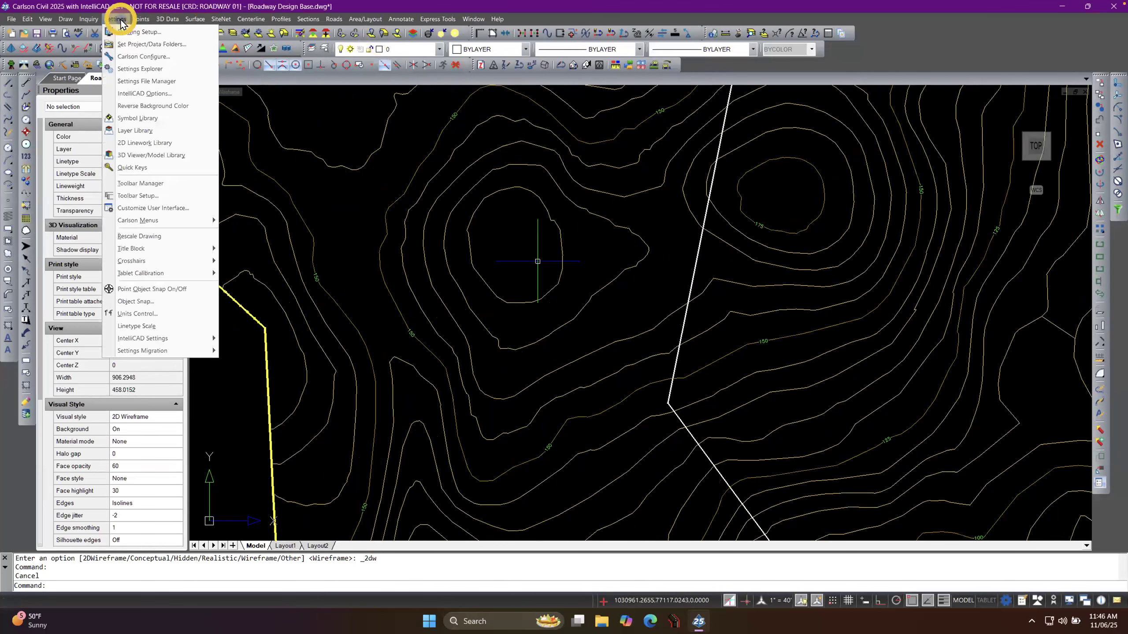
left_click(138, 31)
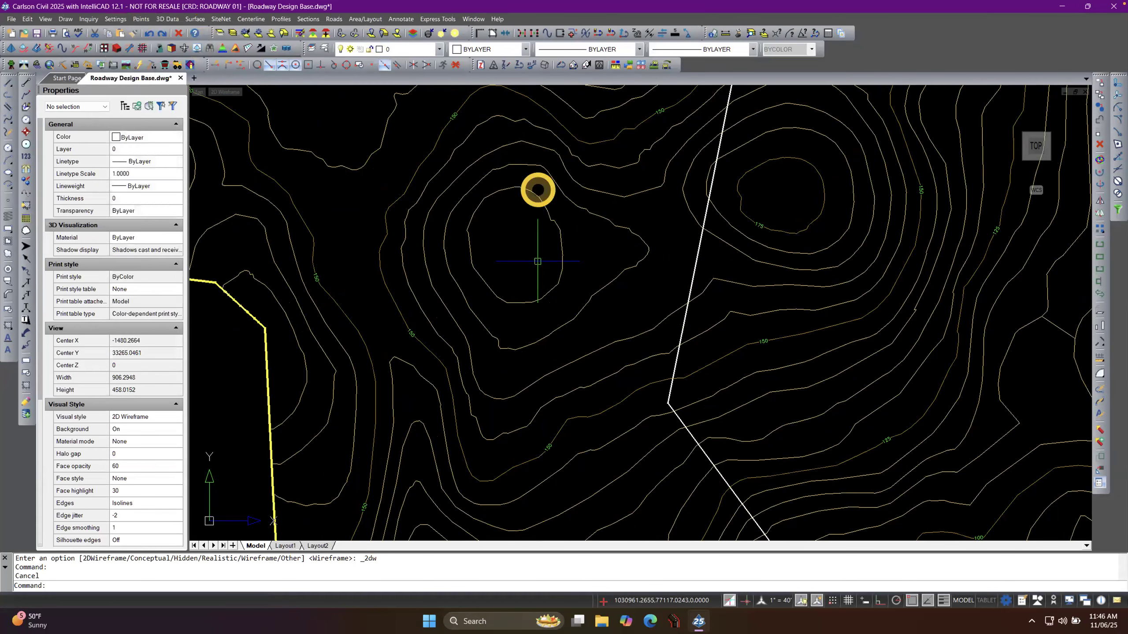
left_click(491, 181)
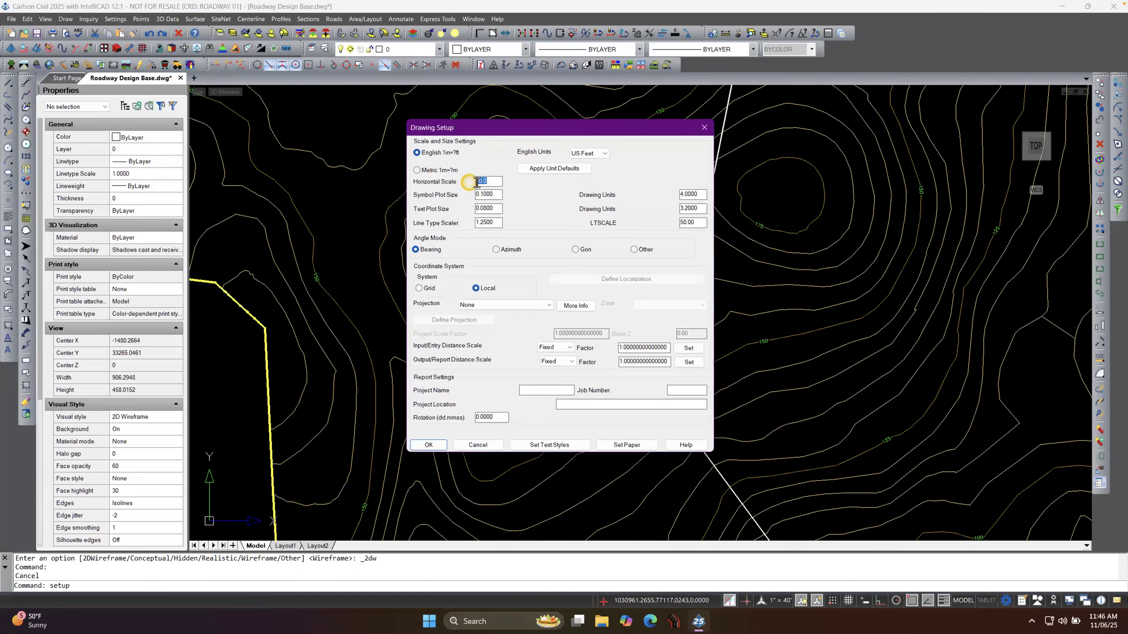
left_click_drag(497, 182, 453, 182)
type("20")
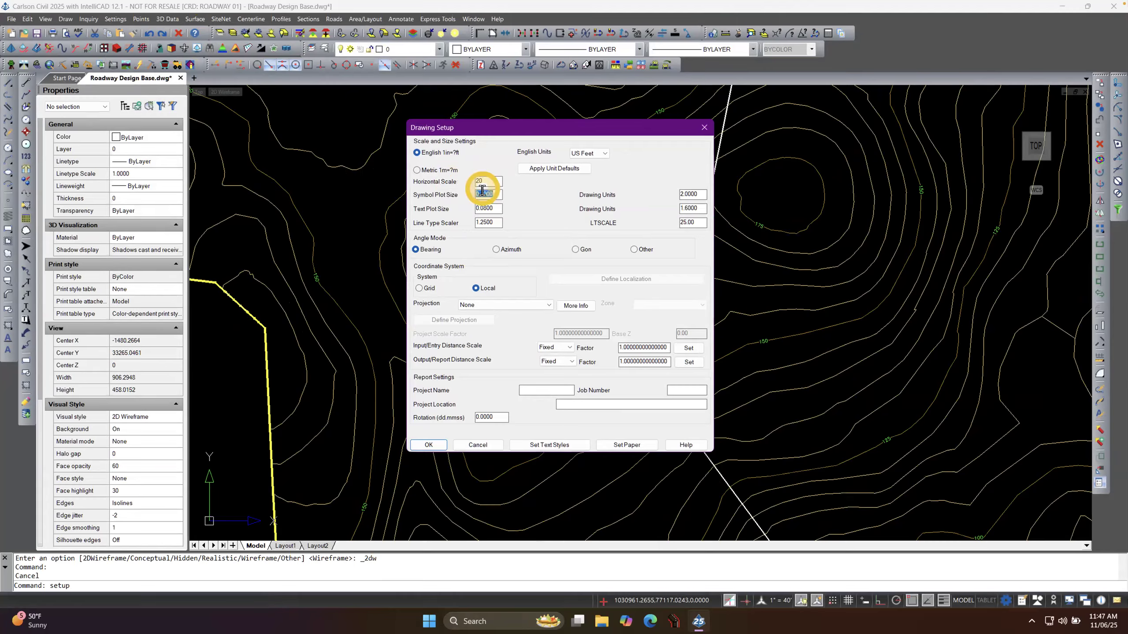
key("Tab")
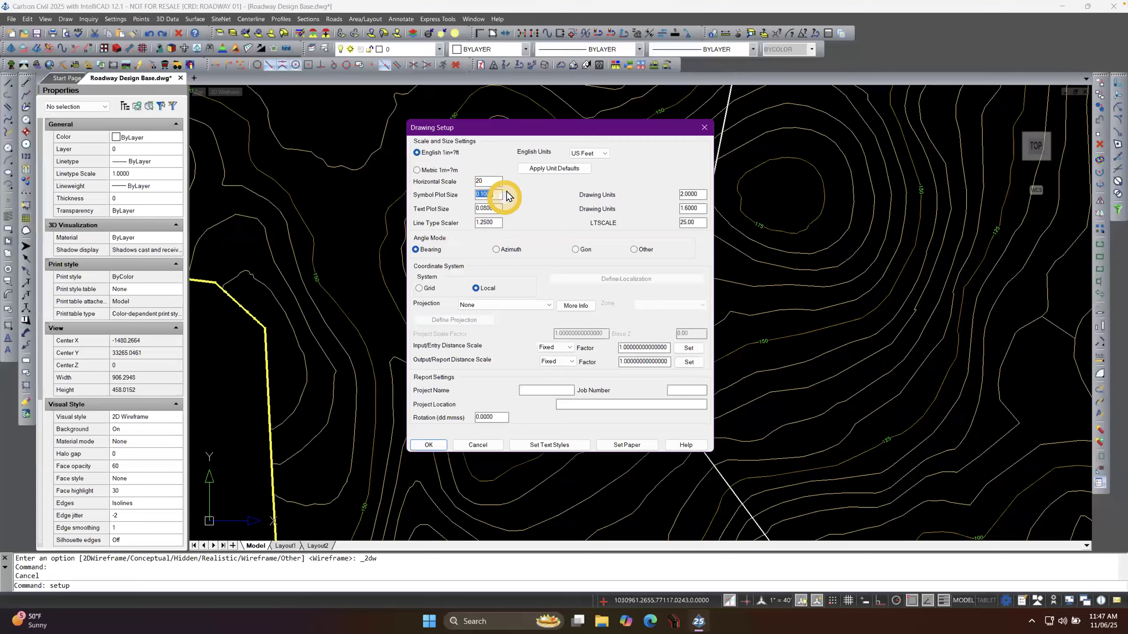
Examine the line type scaler and LTSCALE values in the drawing setup.
mouse_move(688, 223)
left_mouse_down()
mouse_move(665, 223)
mouse_move(700, 216)
left_mouse_up()
left_click(700, 219)
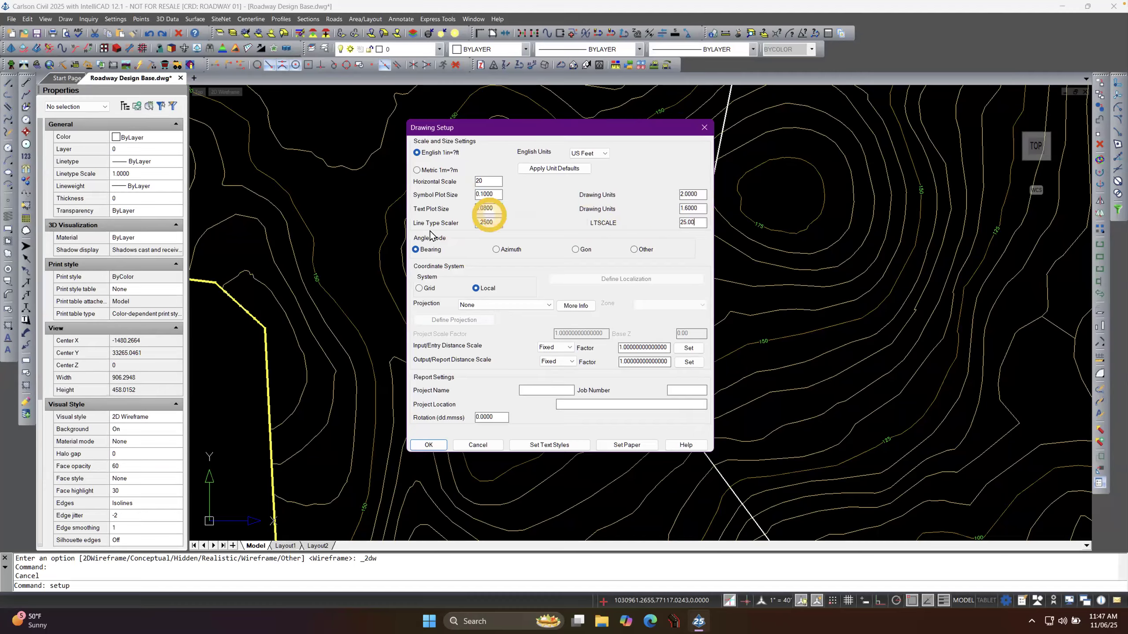
left_click_drag(496, 222, 469, 224)
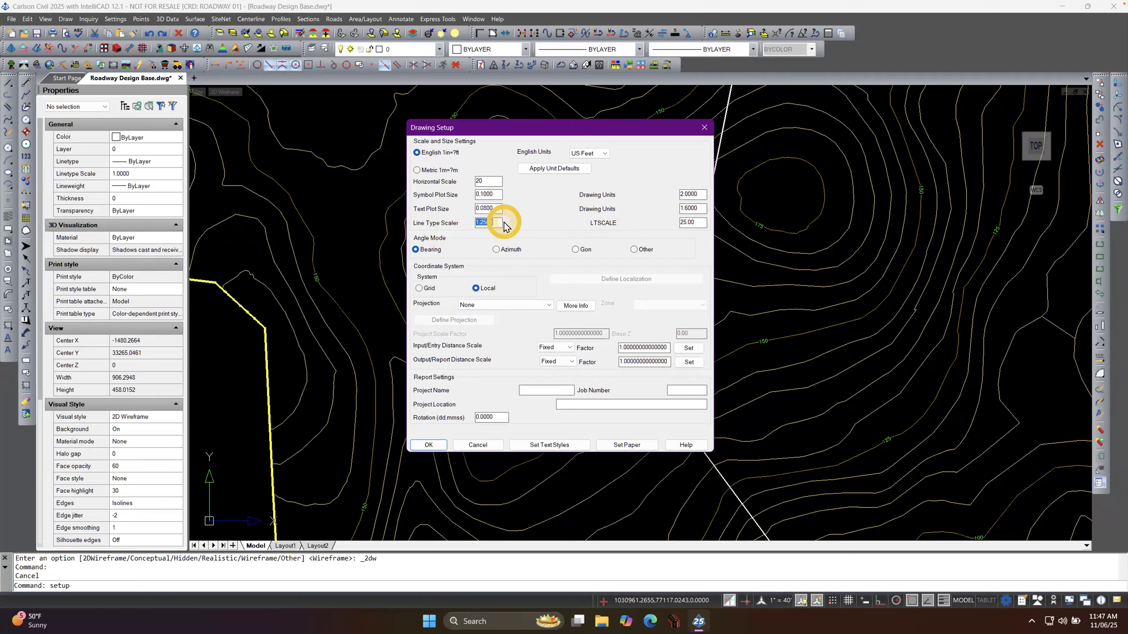
left_click(499, 222)
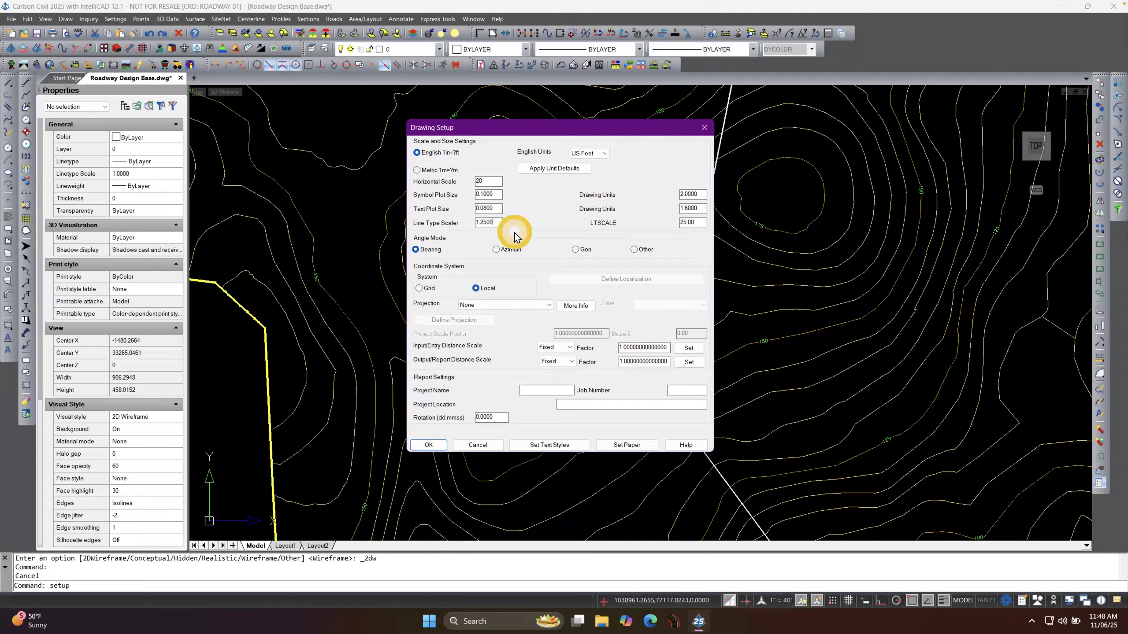
left_click(682, 222)
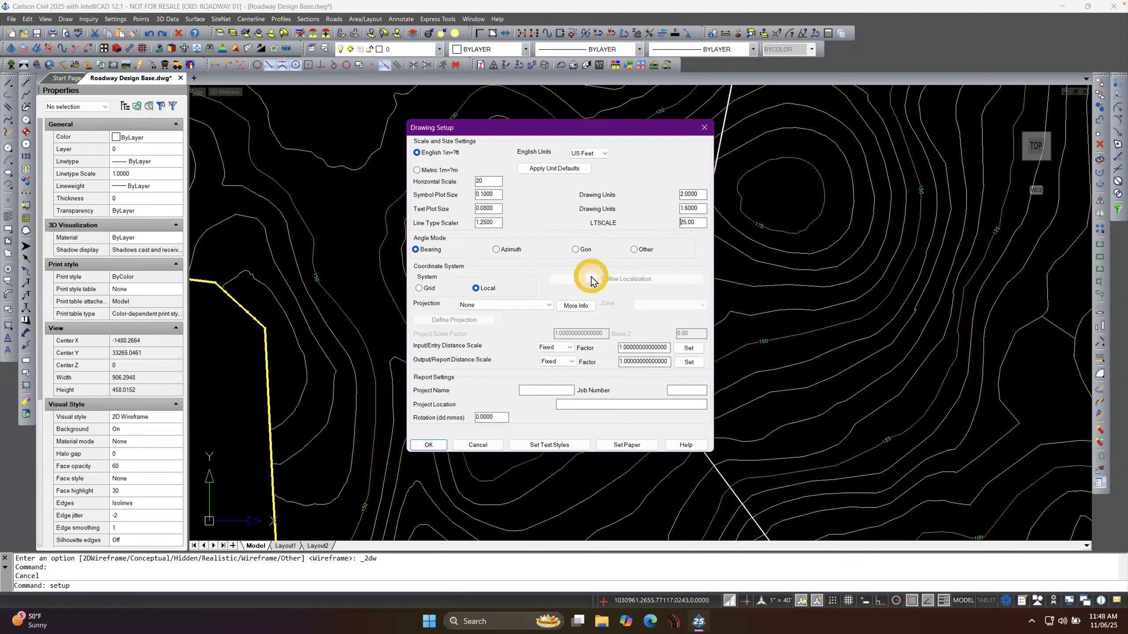
double_click(495, 222)
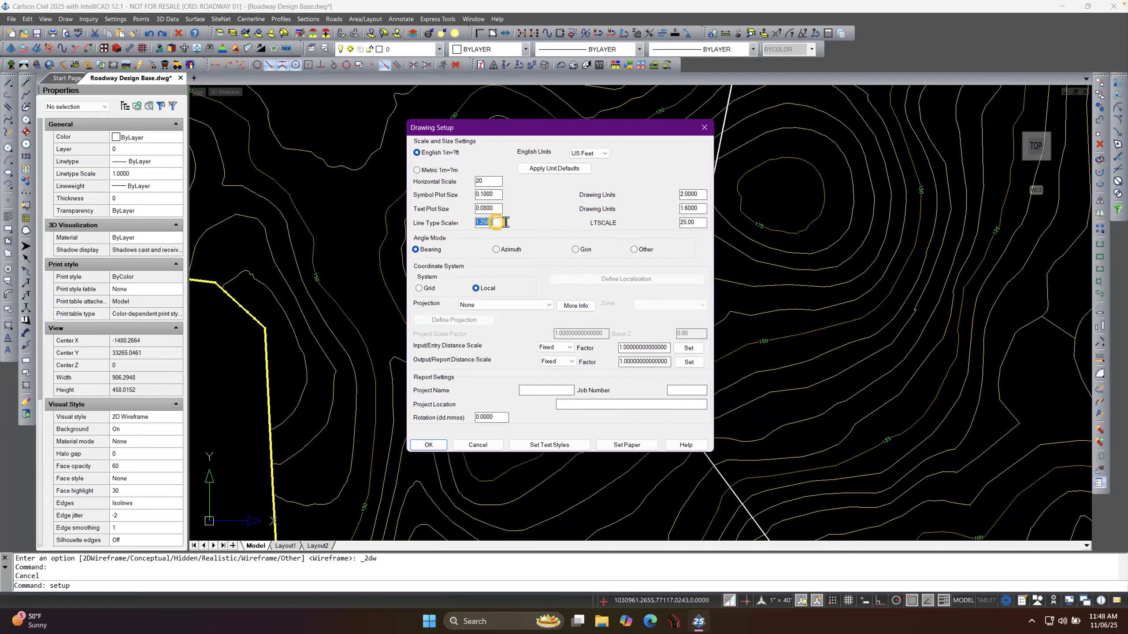
left_click(497, 180)
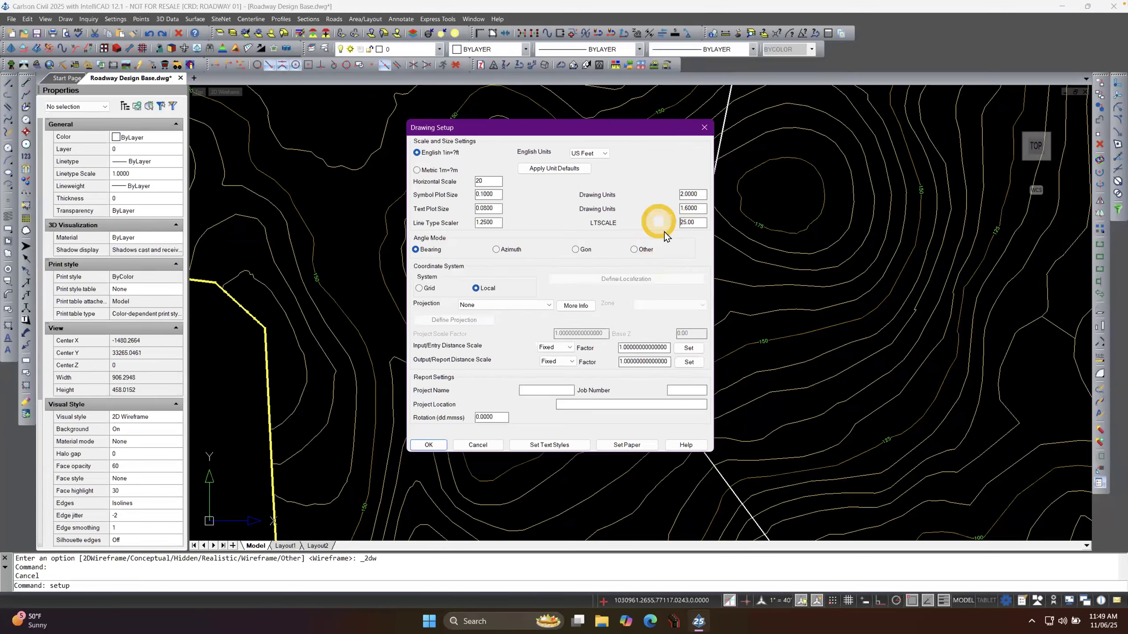
Set LTSCALE to 1 and apply the drawing setup.
double_click(688, 222)
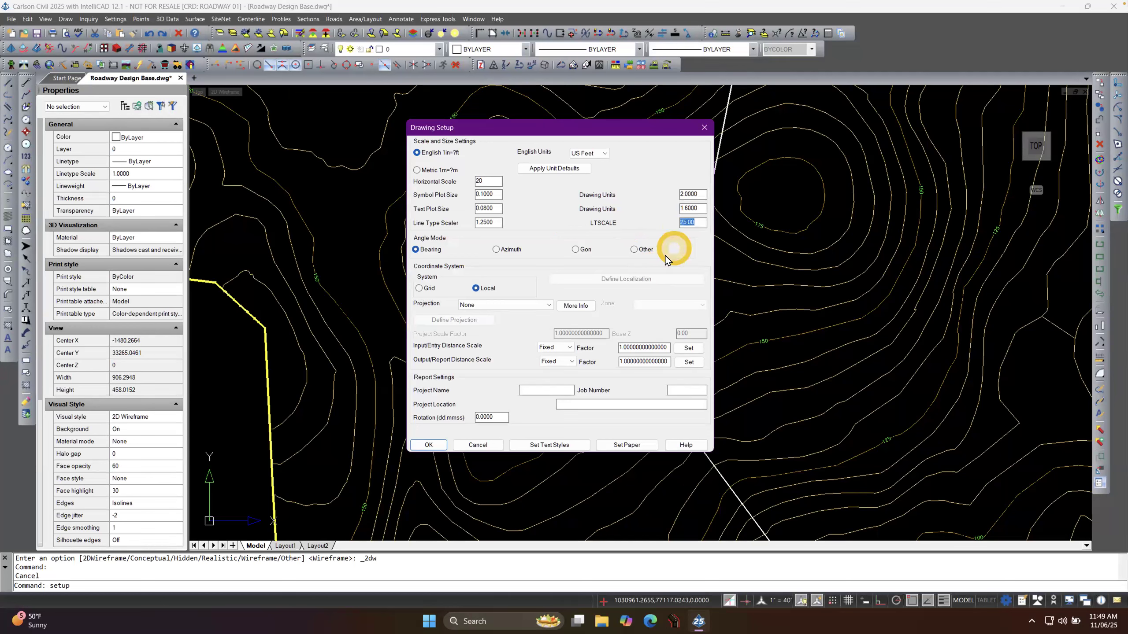
type("1")
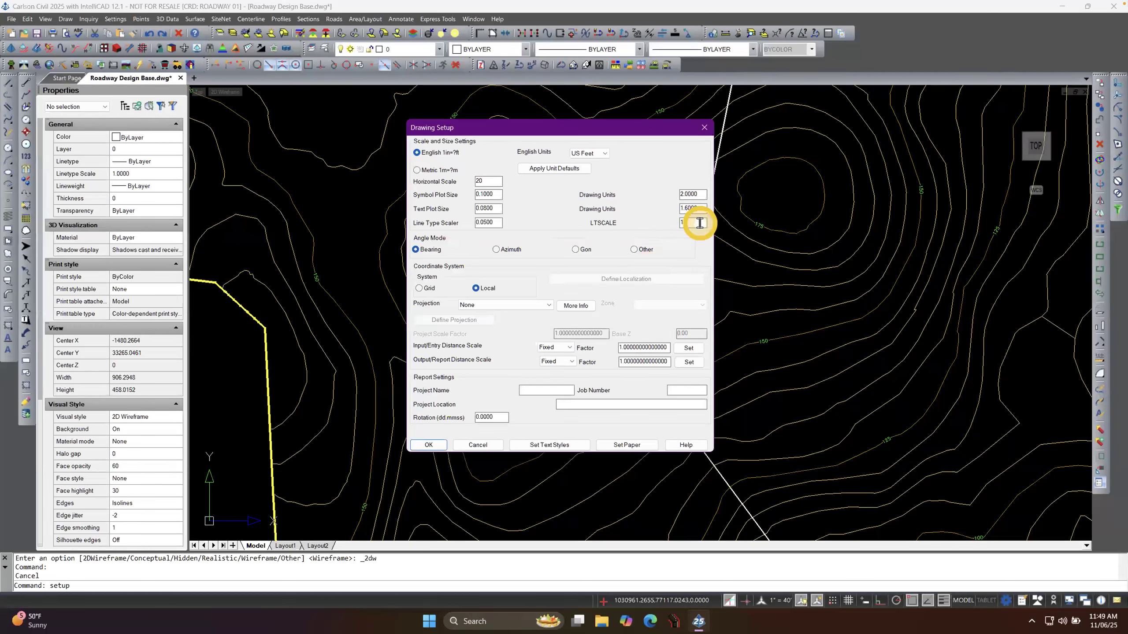
left_click(493, 222)
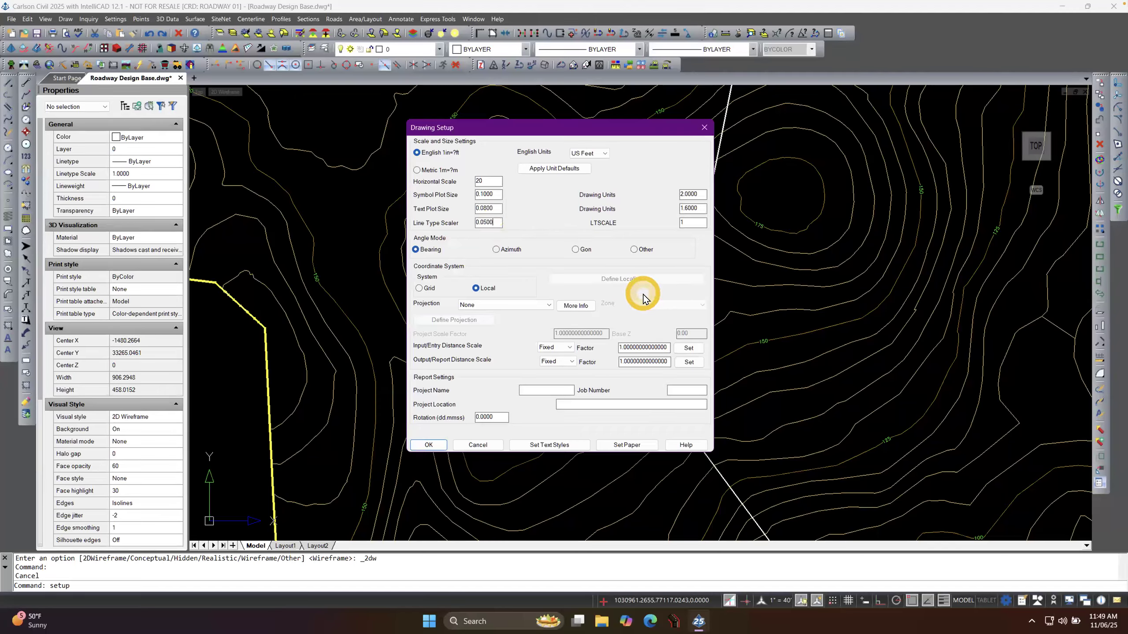
left_click(692, 222)
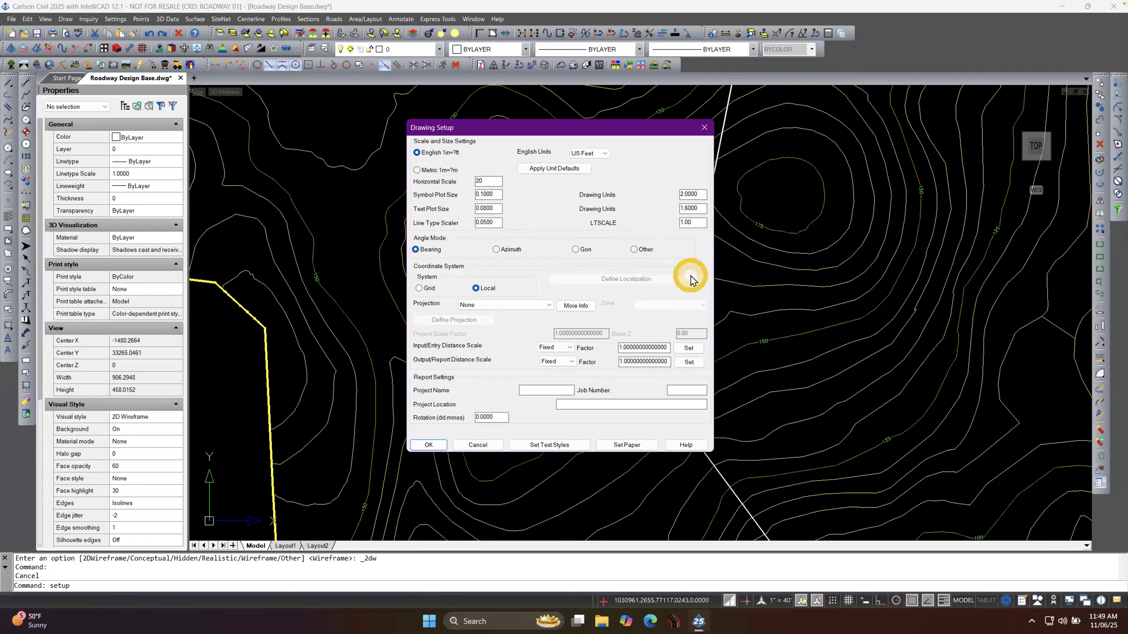
left_click(429, 444)
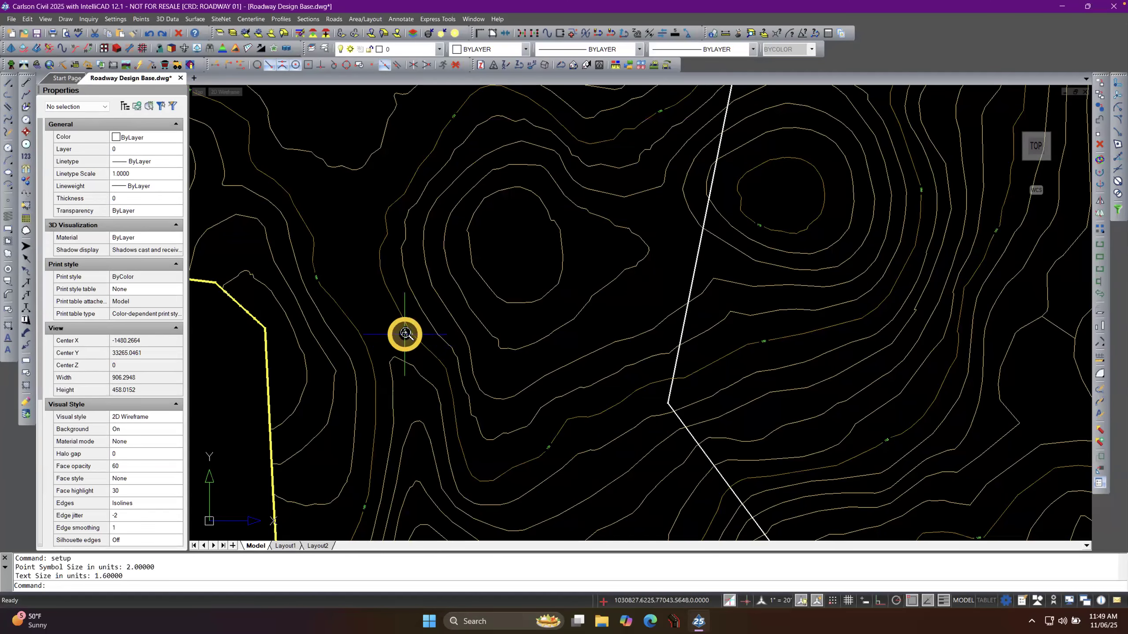
Change the drawing setup's horizontal scale to 1009 with an LTSCALE of 1, and apply it.
scroll(404, 334, "up", 2)
scroll(403, 335, "up", 3)
scroll(394, 346, "up", 5)
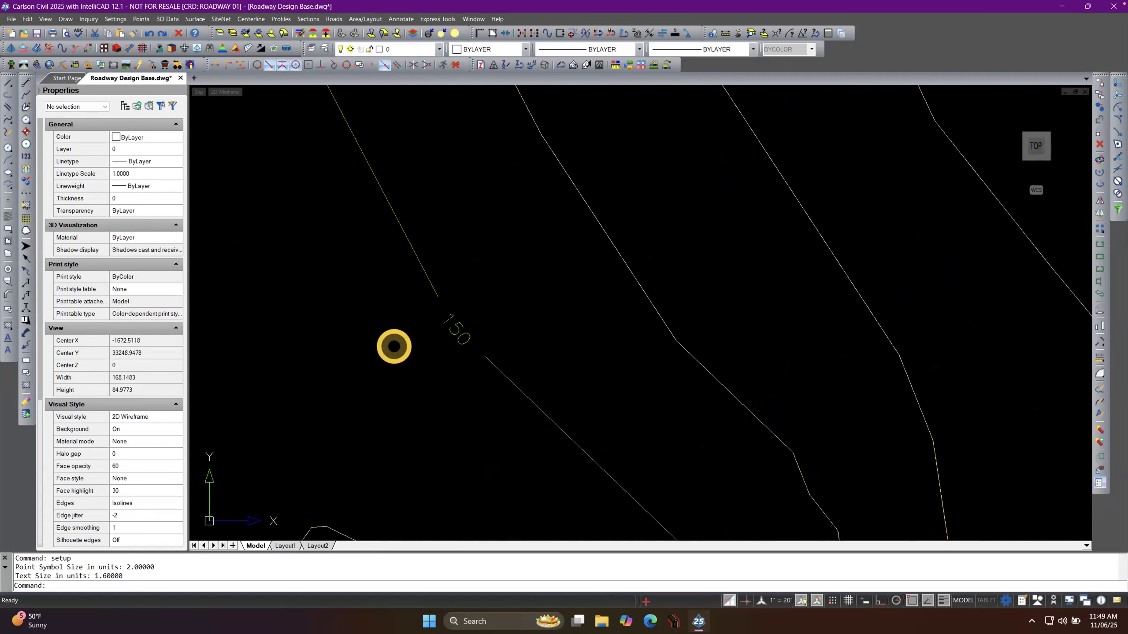
scroll(435, 348, "down", 4)
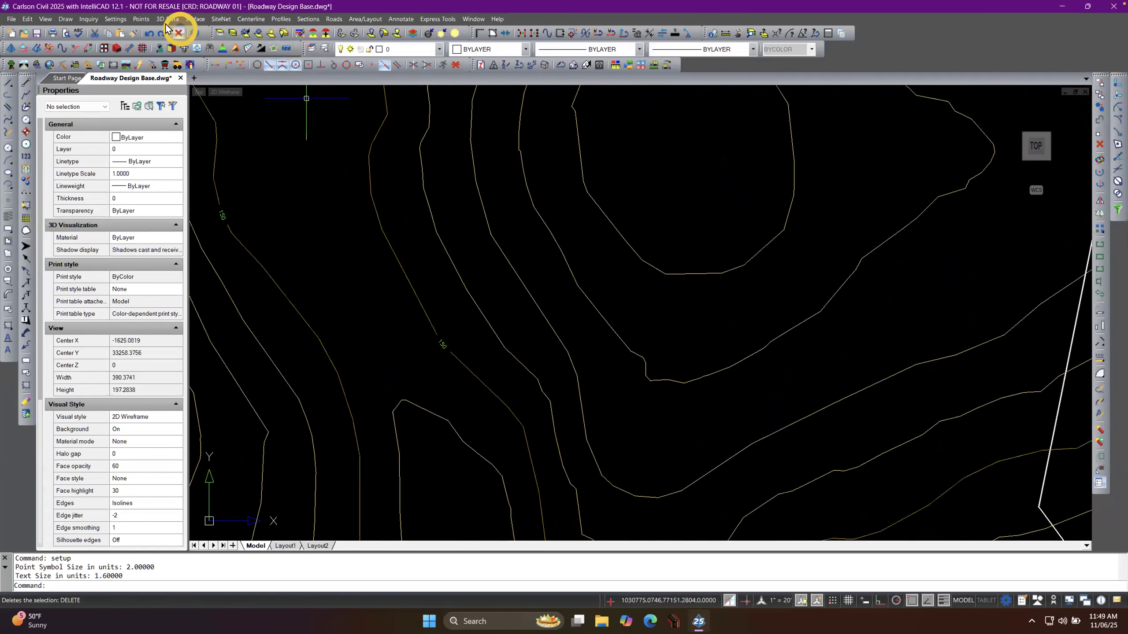
left_click(117, 19)
left_click(123, 33)
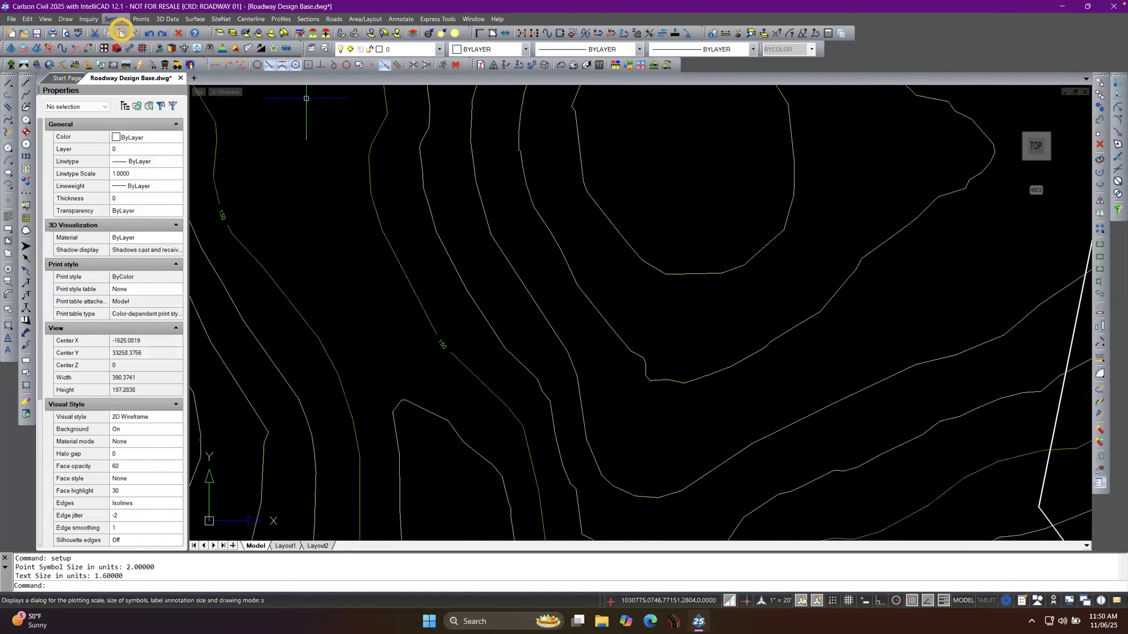
left_click(539, 215)
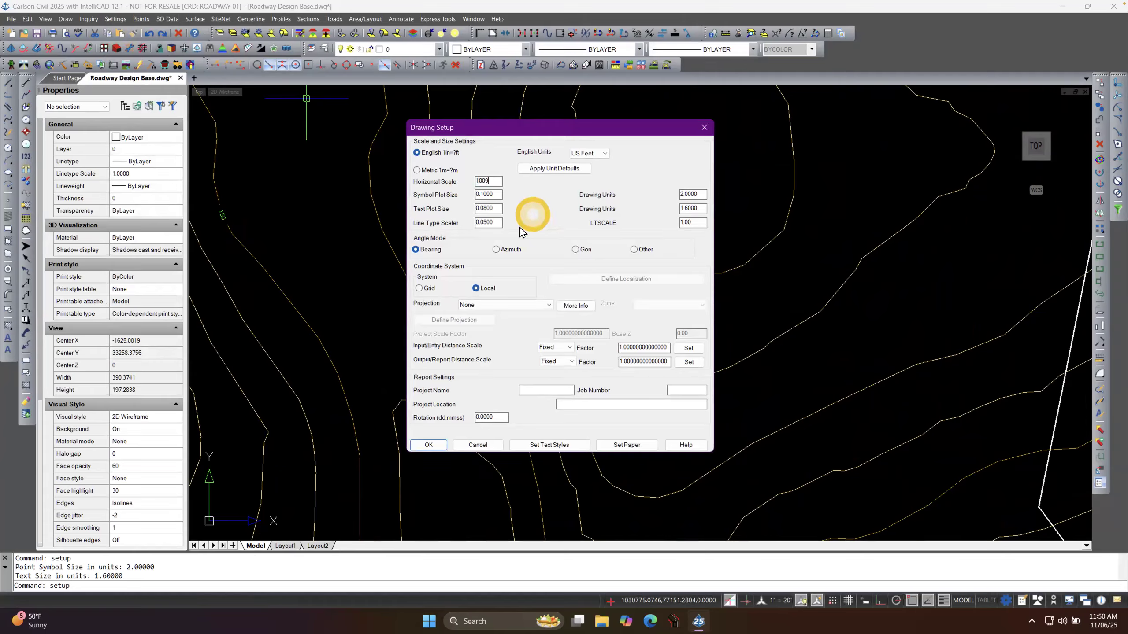
key("Tab")
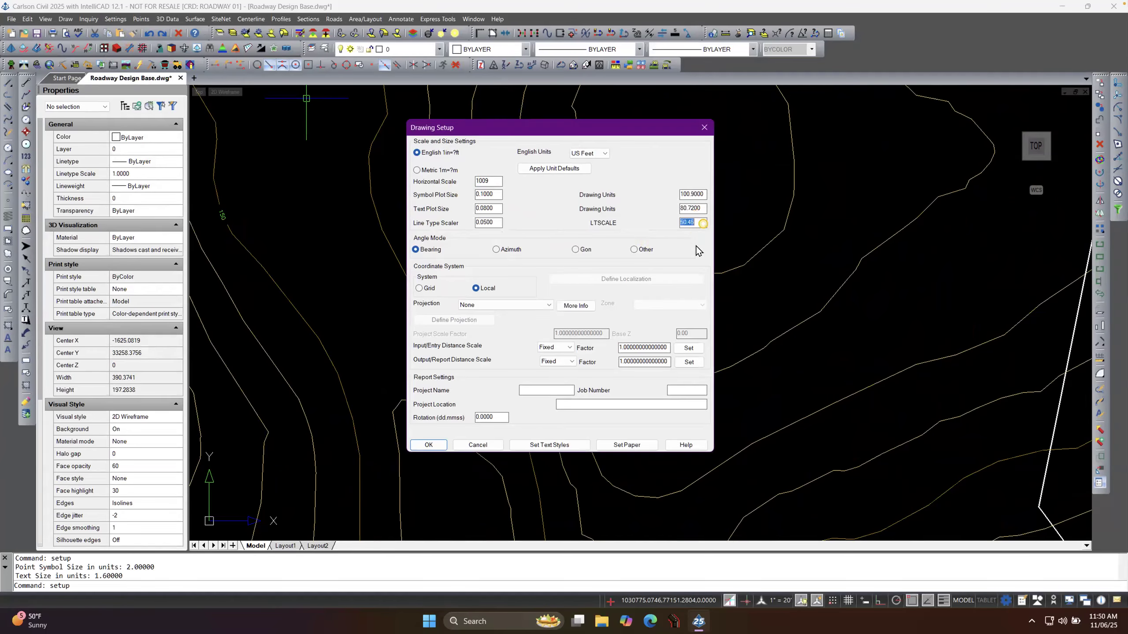
left_click(427, 445)
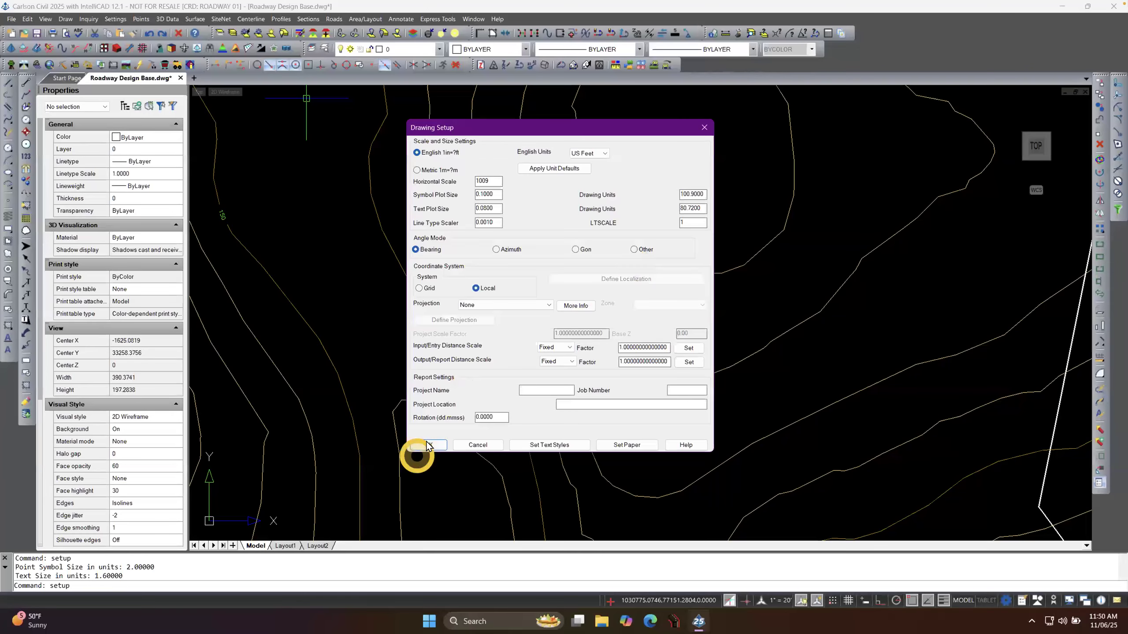
left_click(476, 446)
left_click(429, 445)
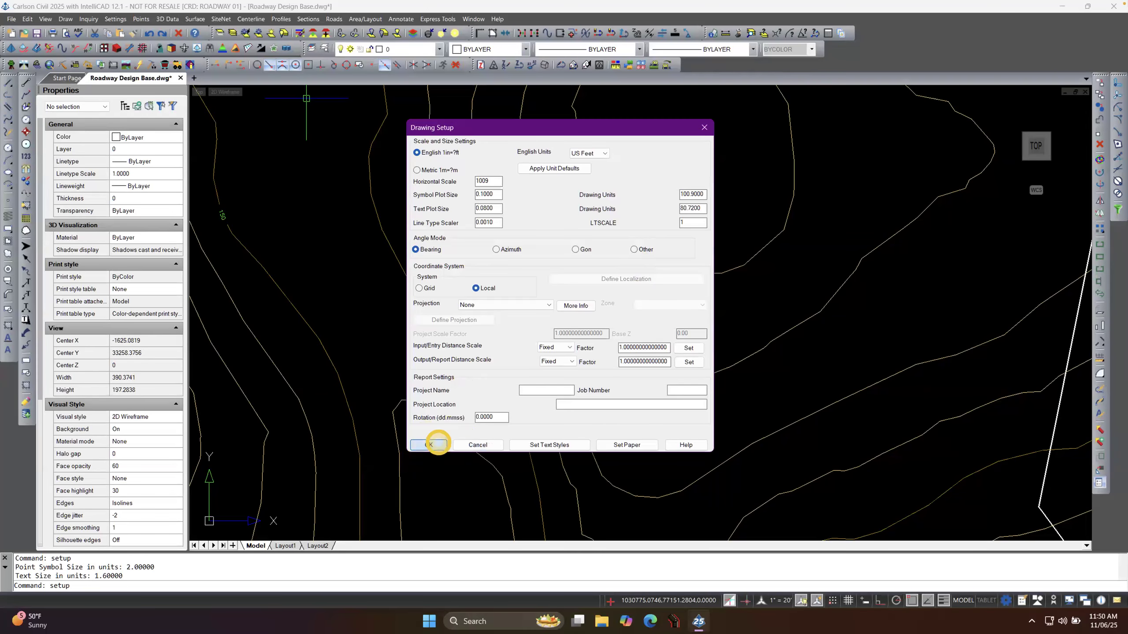
Examine how the contour labels scale in the drawing and select individual labels to inspect their properties.
scroll(429, 343, "up", 2)
scroll(429, 344, "up", 4)
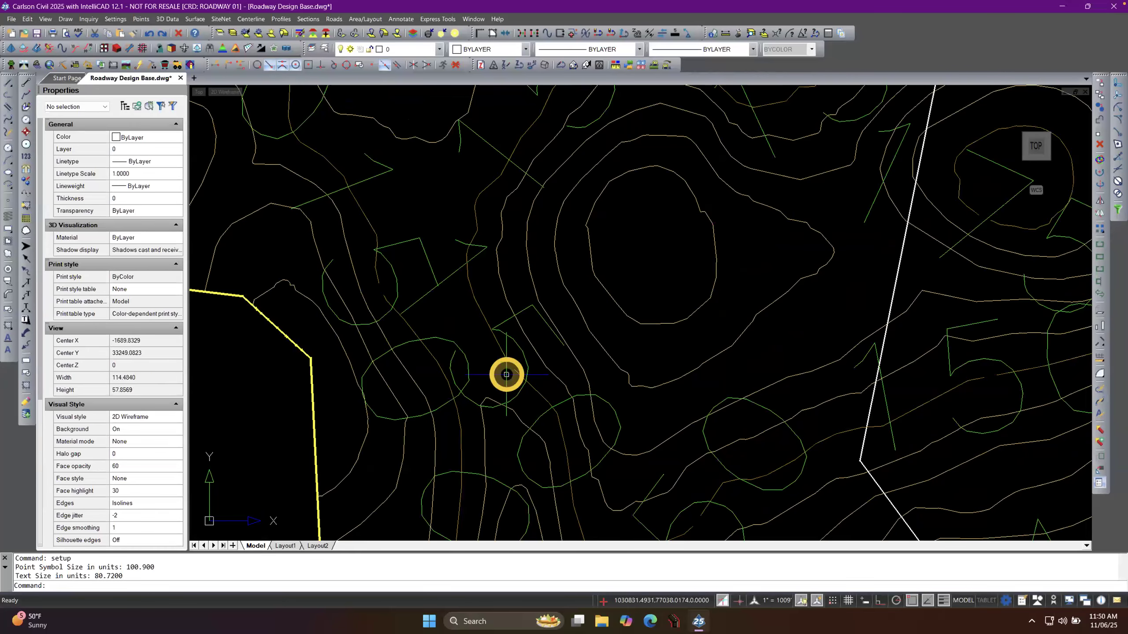
scroll(505, 373, "down", 8)
scroll(461, 345, "up", 2)
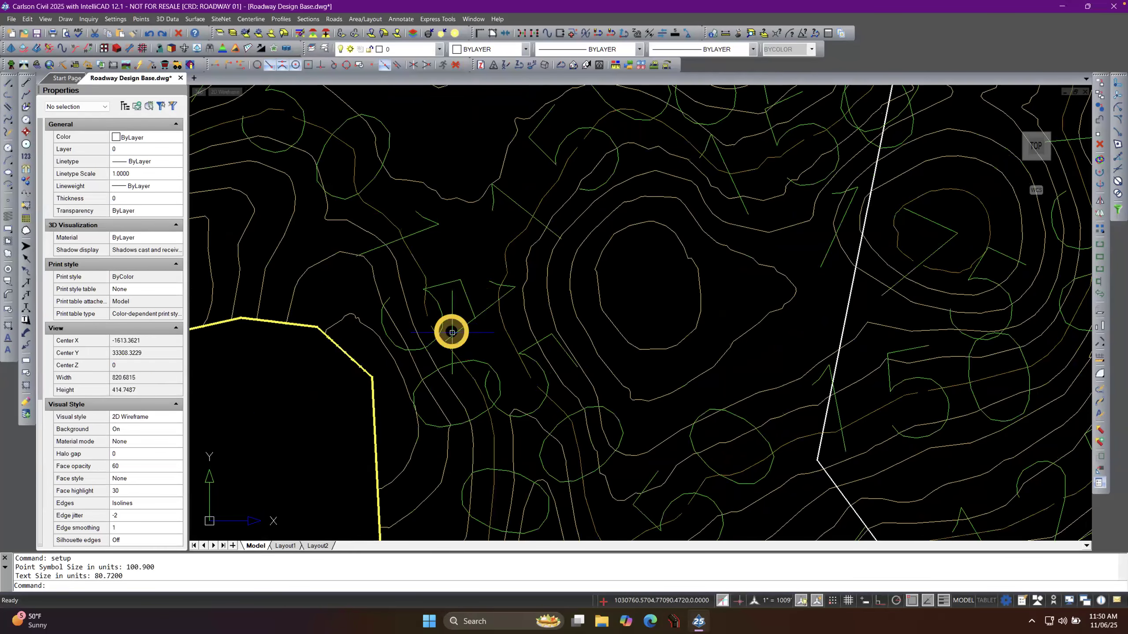
scroll(455, 323, "down", 2)
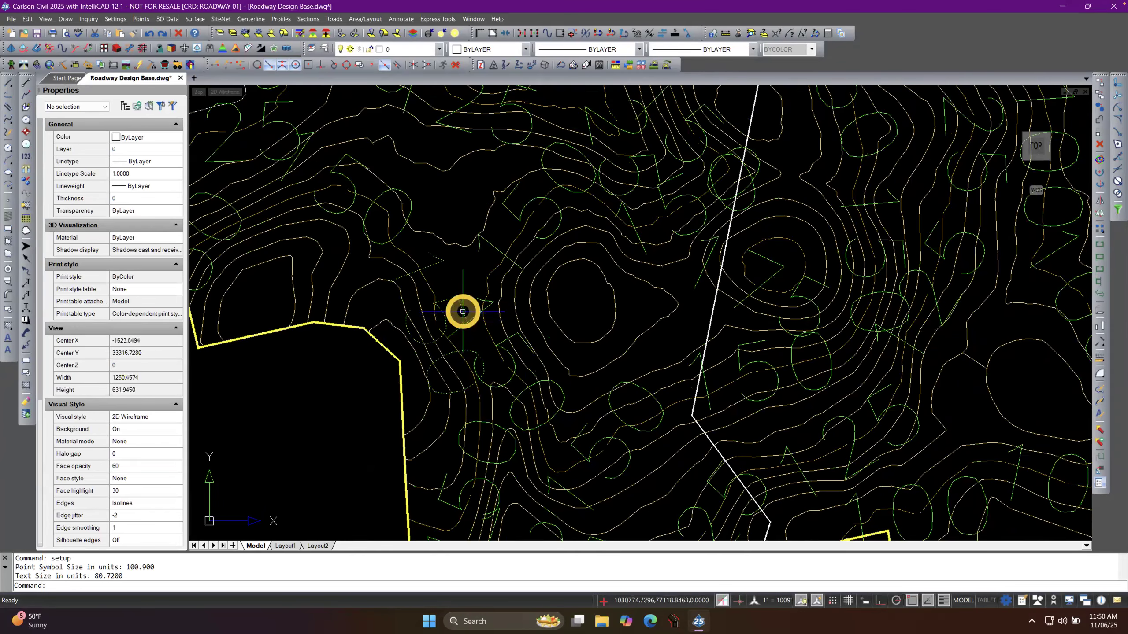
left_click(462, 312)
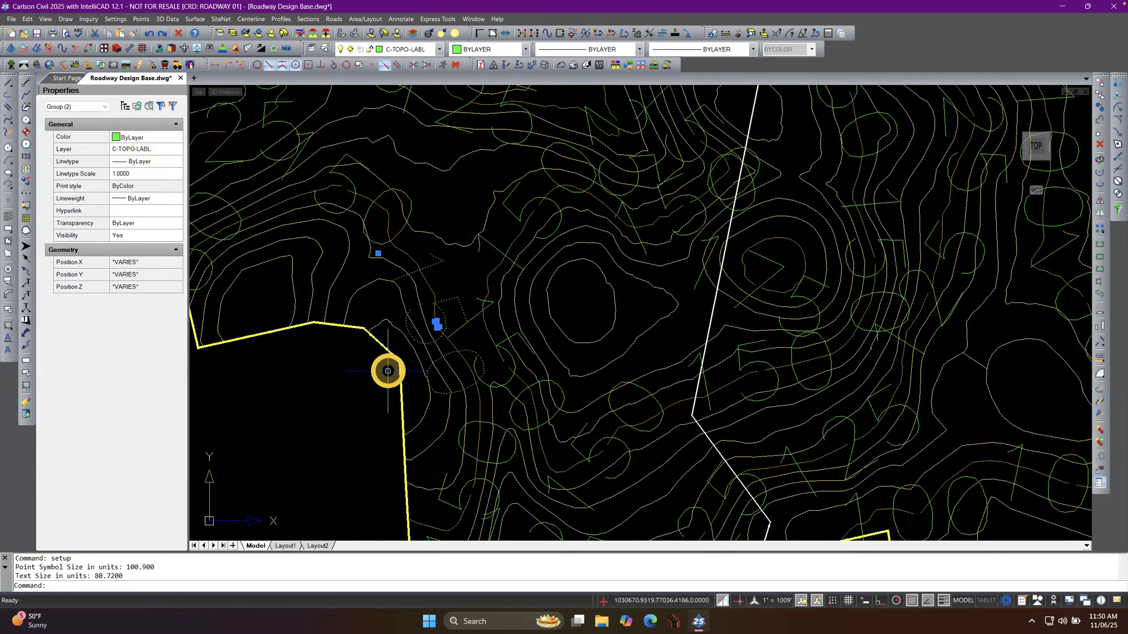
key("Escape")
key("Escape")
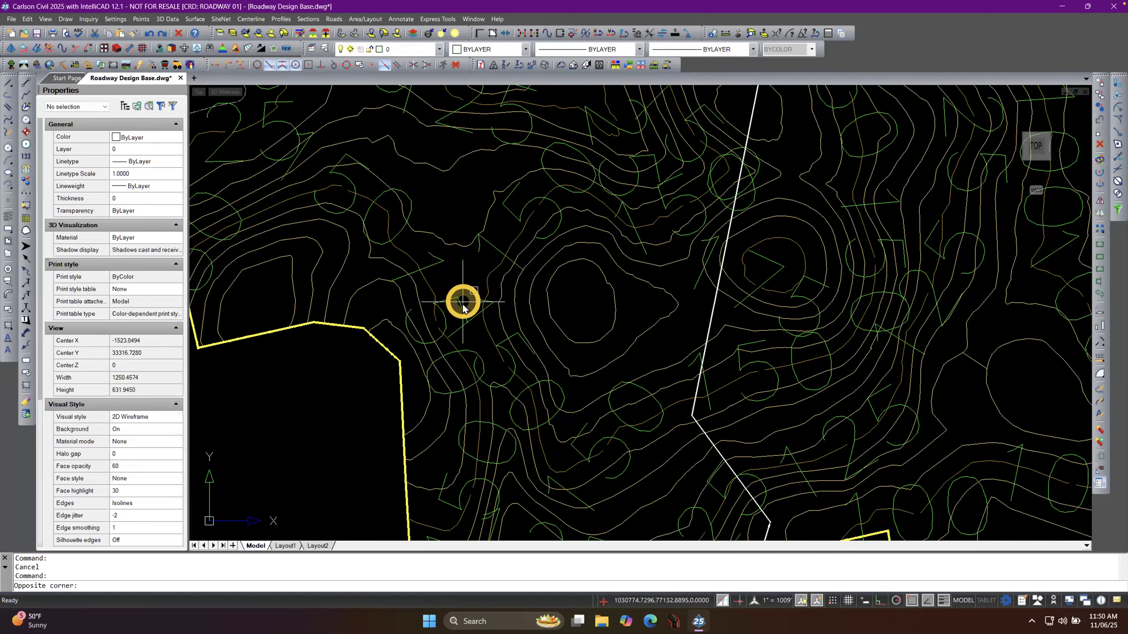
left_click(462, 306)
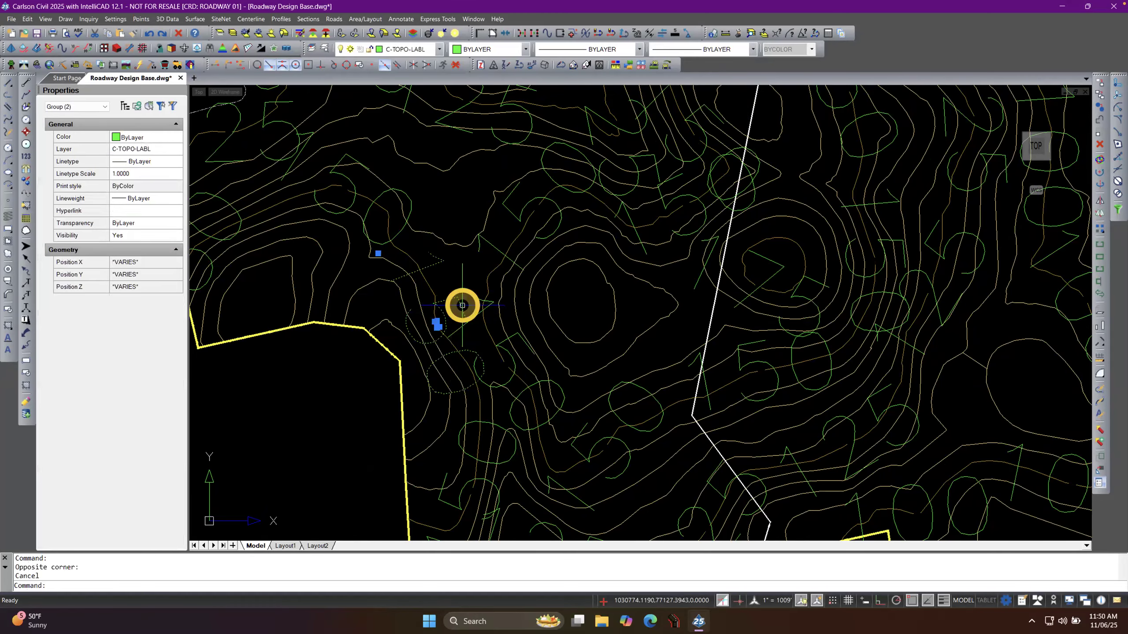
key("Escape")
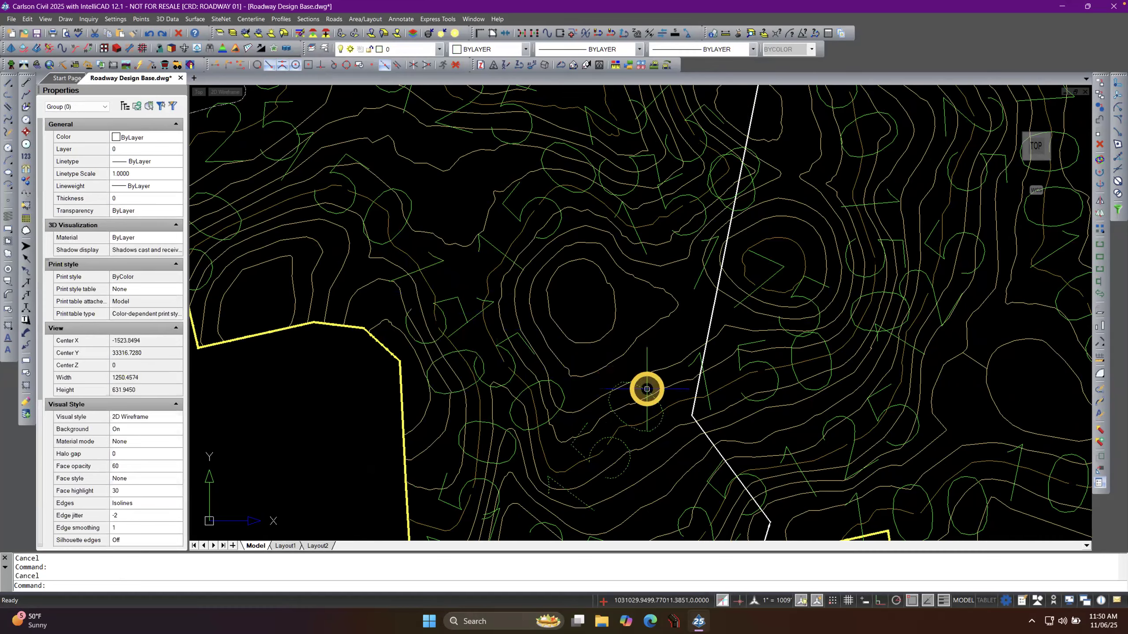
left_click(647, 389)
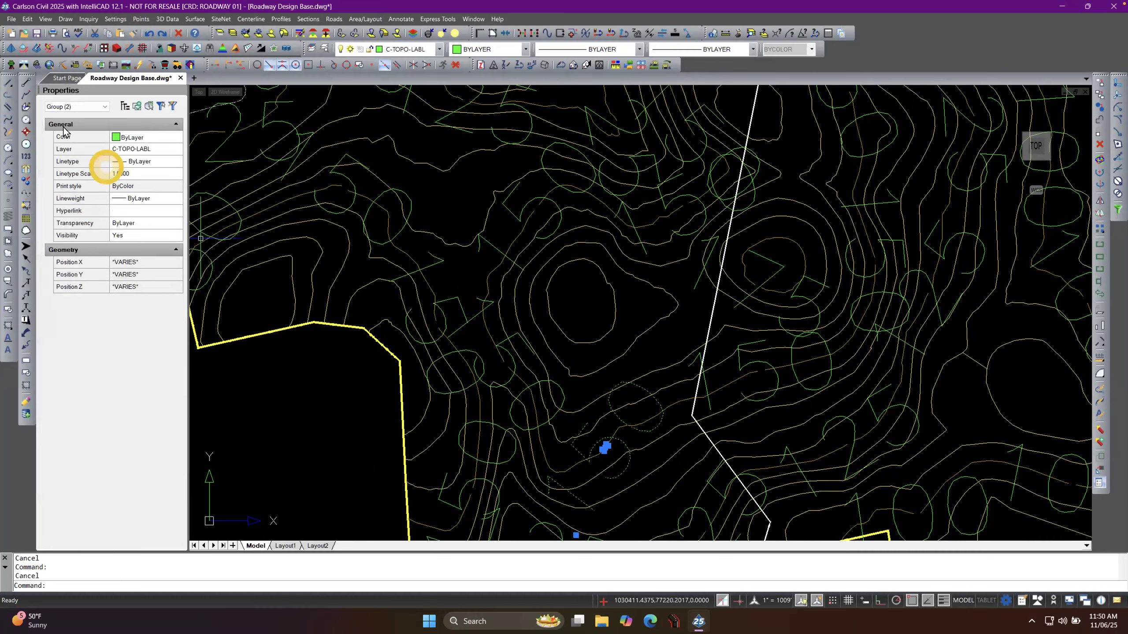
Filter the selected contour label to its text and review its annotative setting and list of assigned annotation scales.
left_click(76, 107)
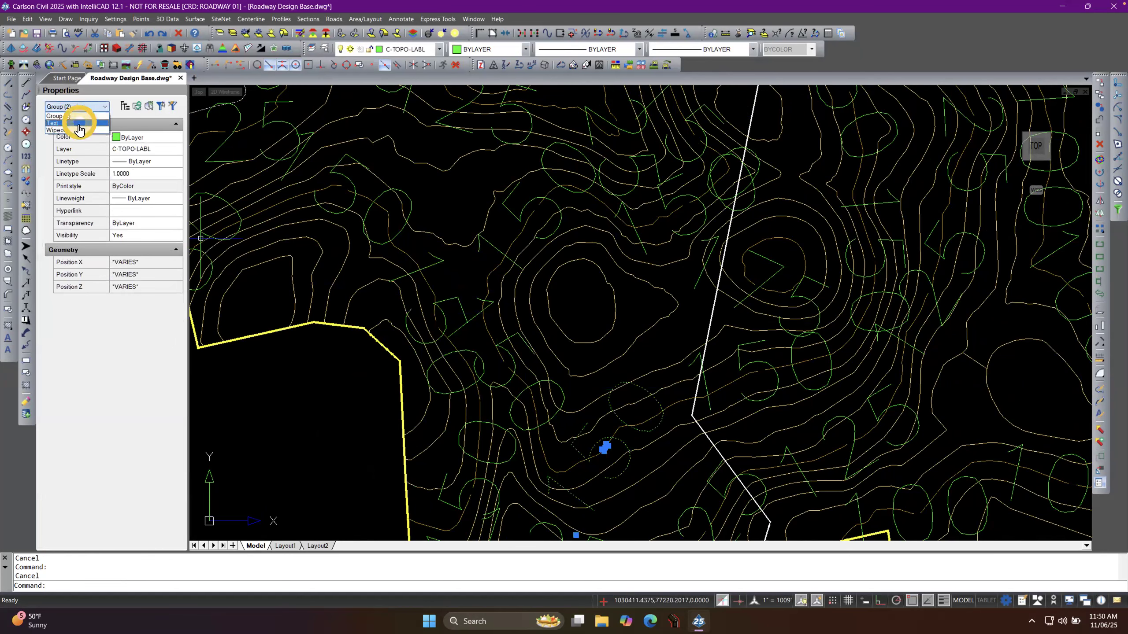
left_click(78, 123)
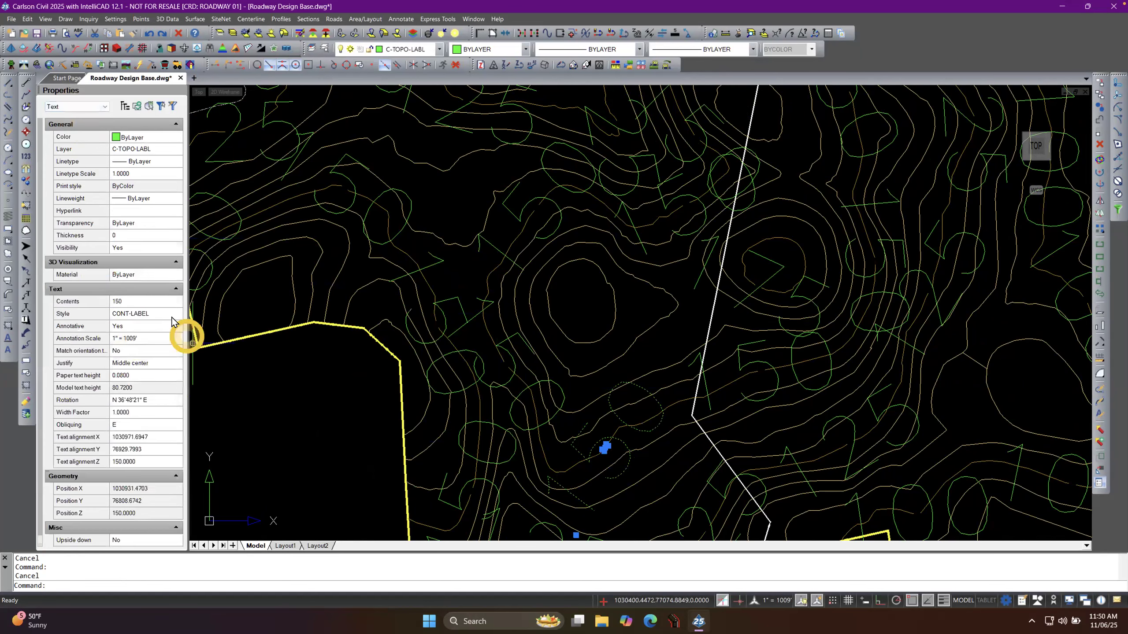
left_click(137, 328)
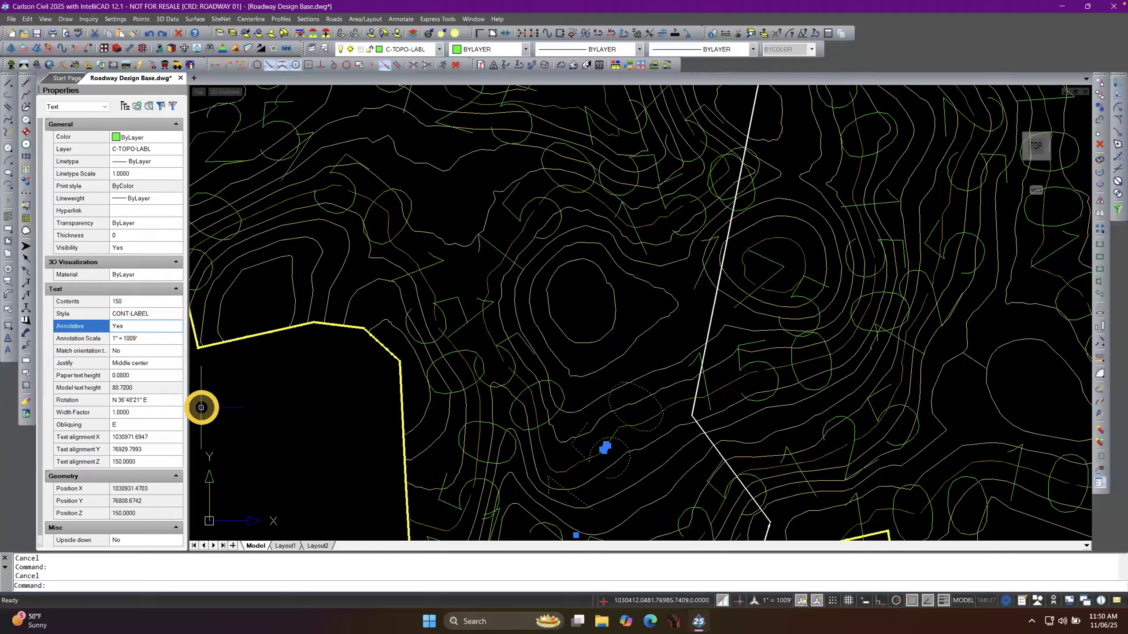
left_click(155, 339)
left_click(173, 340)
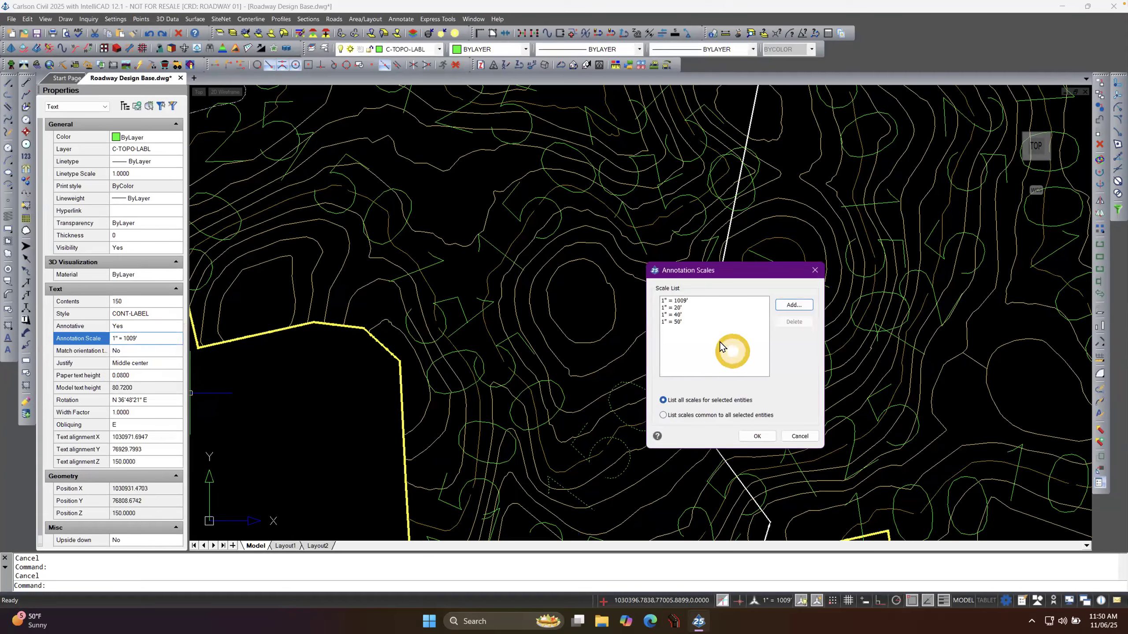
left_click(799, 435)
key("Escape")
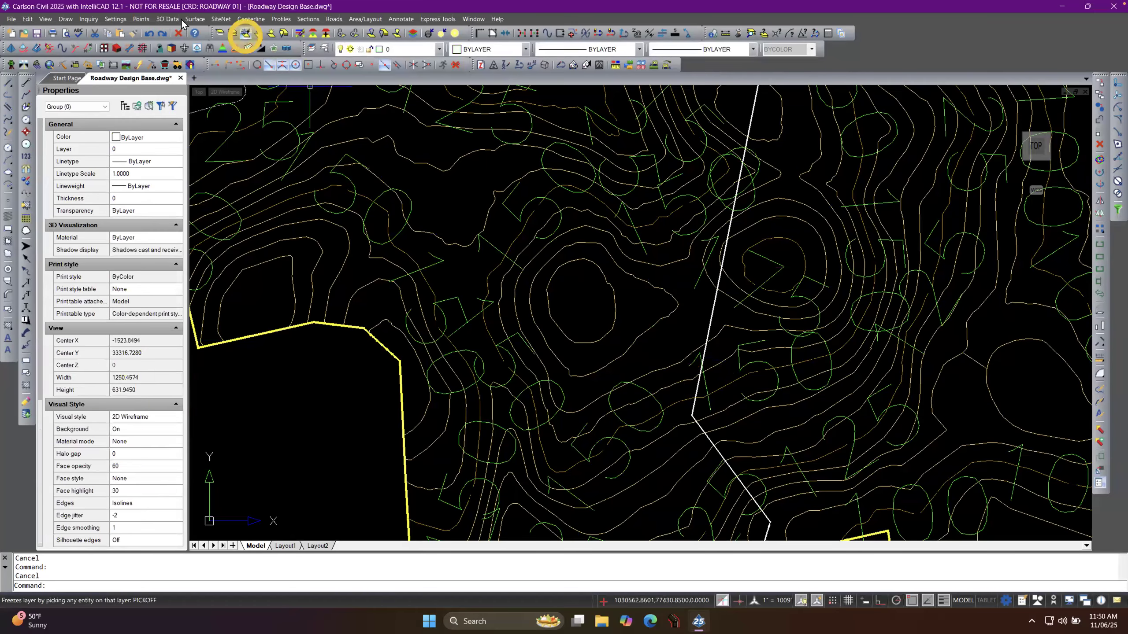
Set the drawing setup's horizontal scale to 100 and apply it.
left_click(118, 18)
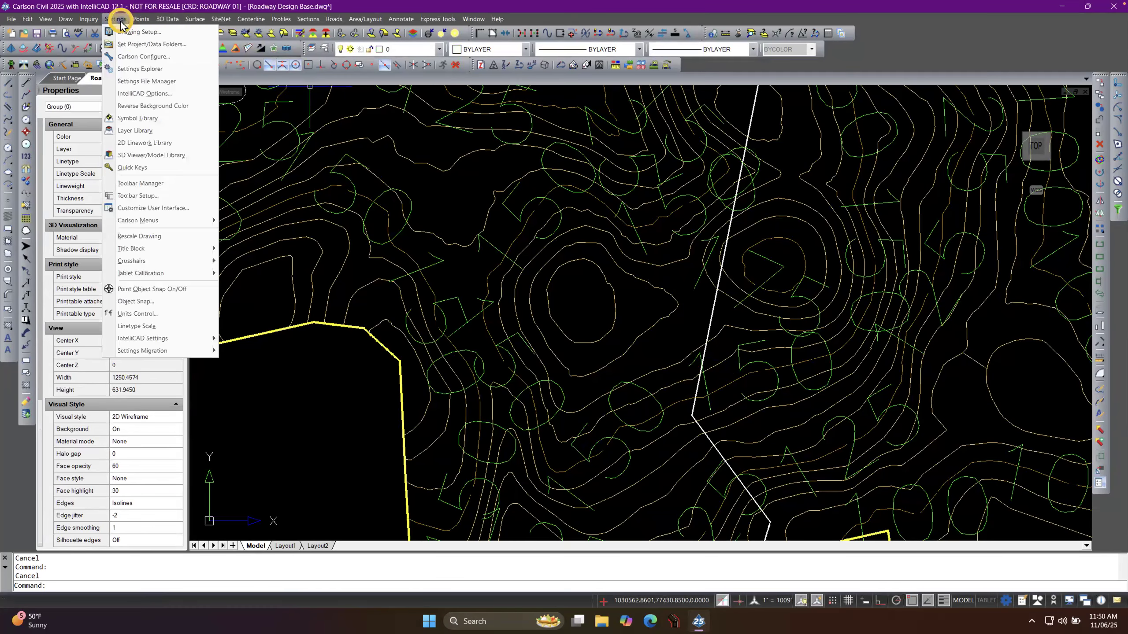
left_click(136, 32)
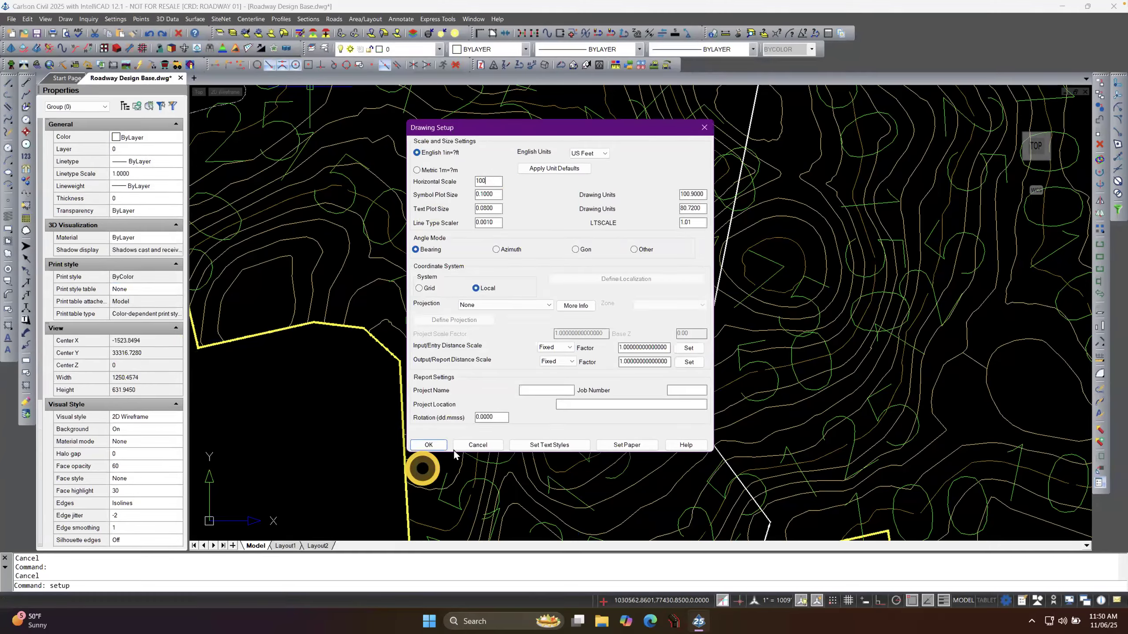
left_click(429, 445)
Examine the contour labels at the new drawing scale and select one of the 150 labels up close.
scroll(501, 390, "up", 8)
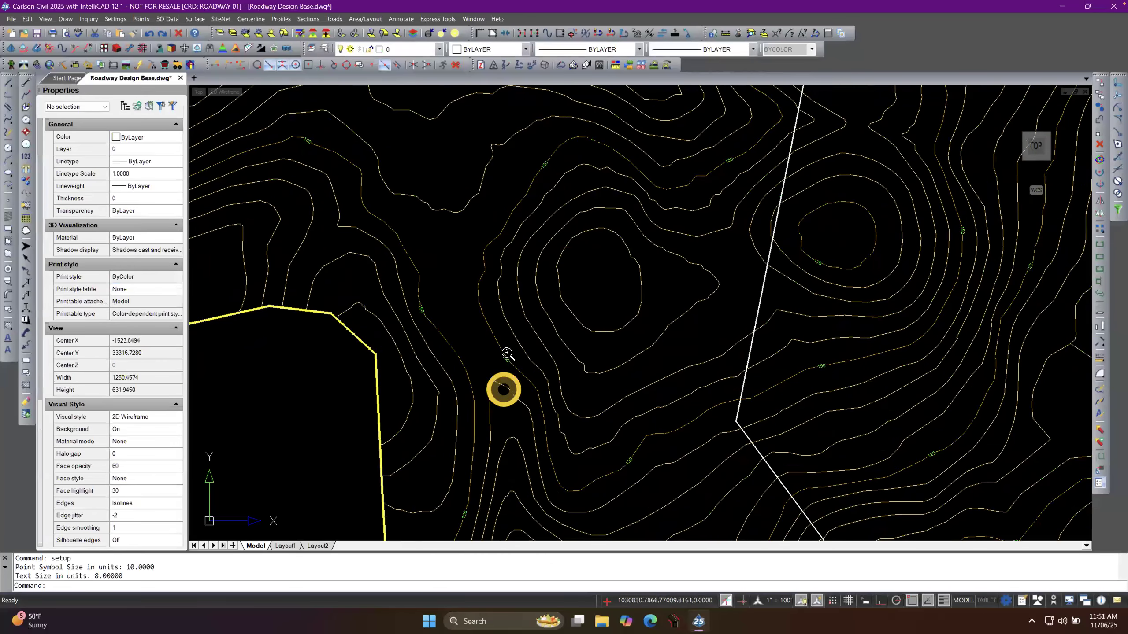
scroll(441, 390, "up", 5)
key("Escape")
key("Escape")
scroll(499, 356, "up", 3)
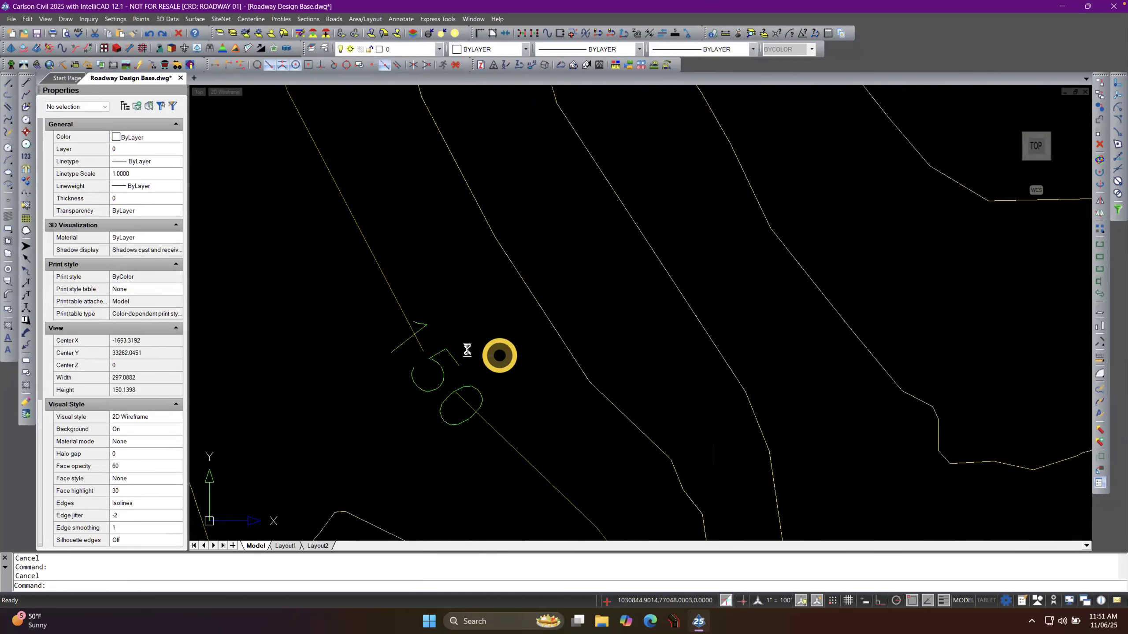
scroll(410, 342, "up", 3)
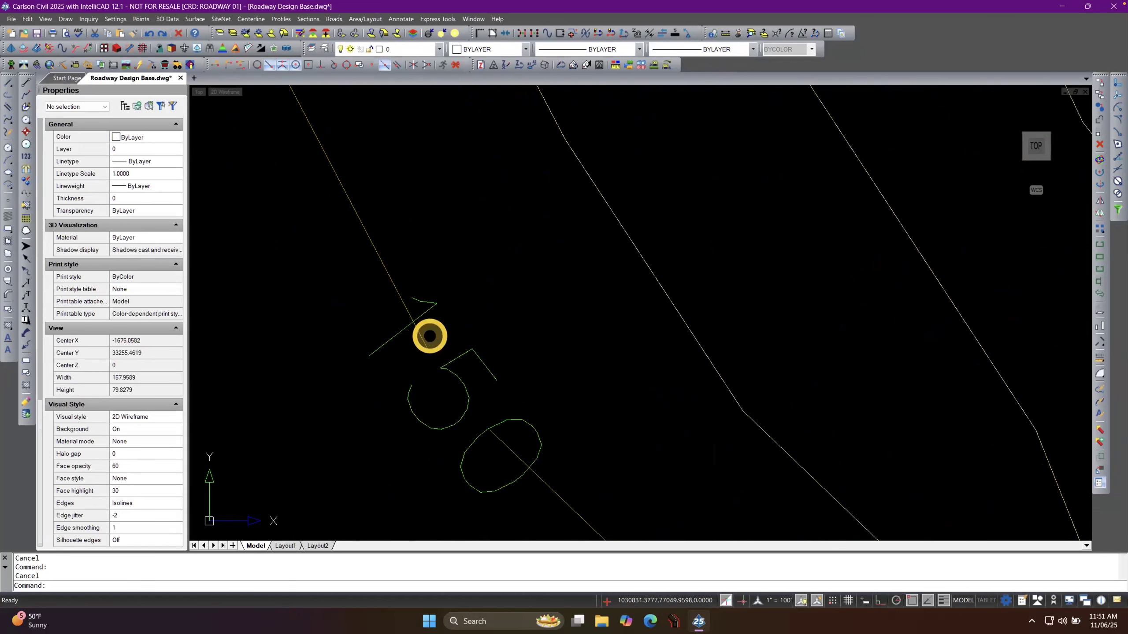
left_click(442, 341)
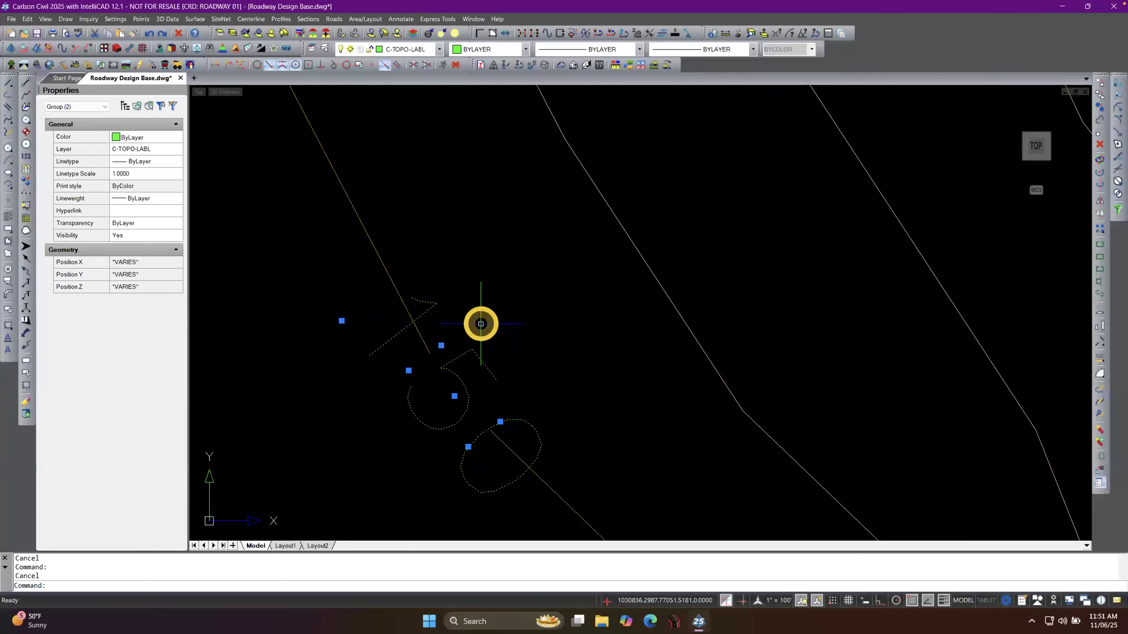
key("Escape")
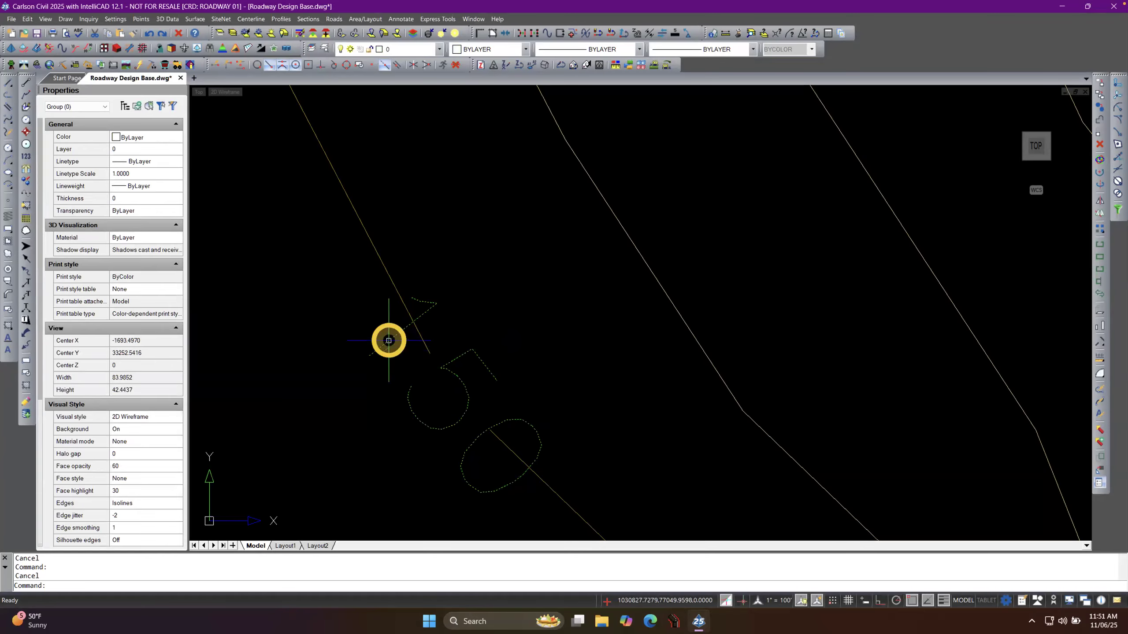
Reselect the 150 label and review its text properties, including annotative setting, annotation scale, and paper and model text heights.
left_click(387, 341)
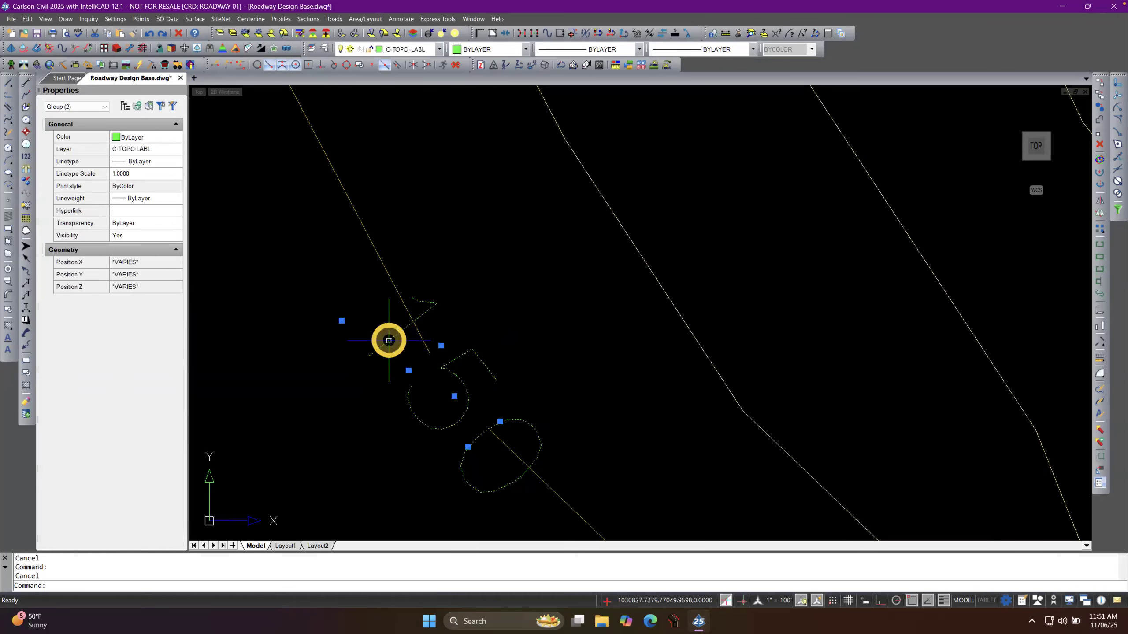
left_click(106, 108)
left_click(98, 123)
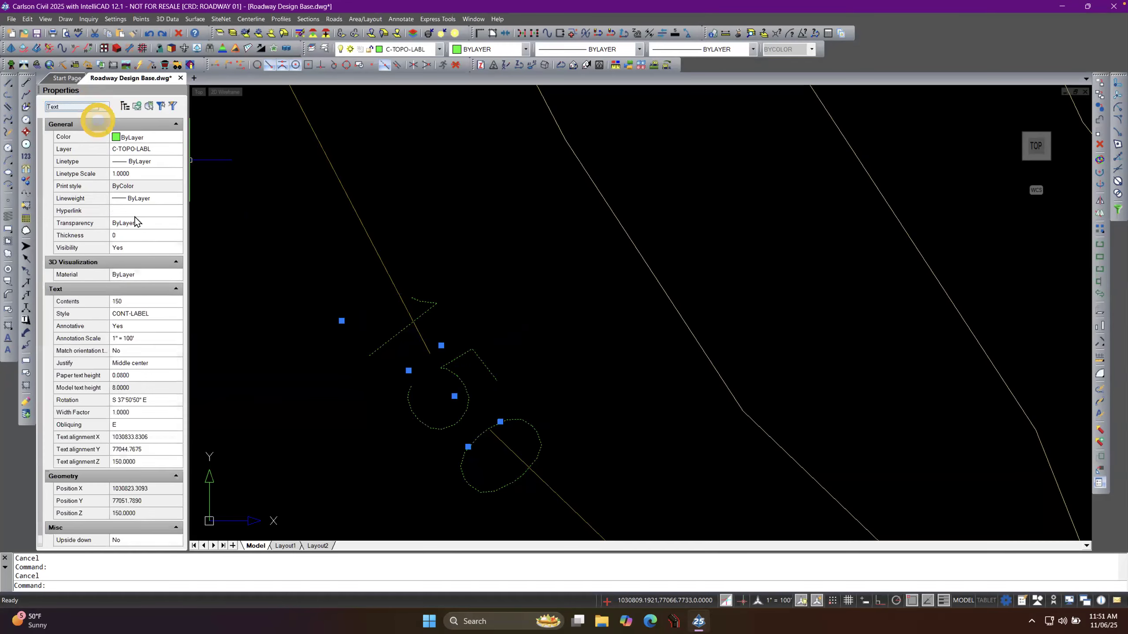
left_click(140, 329)
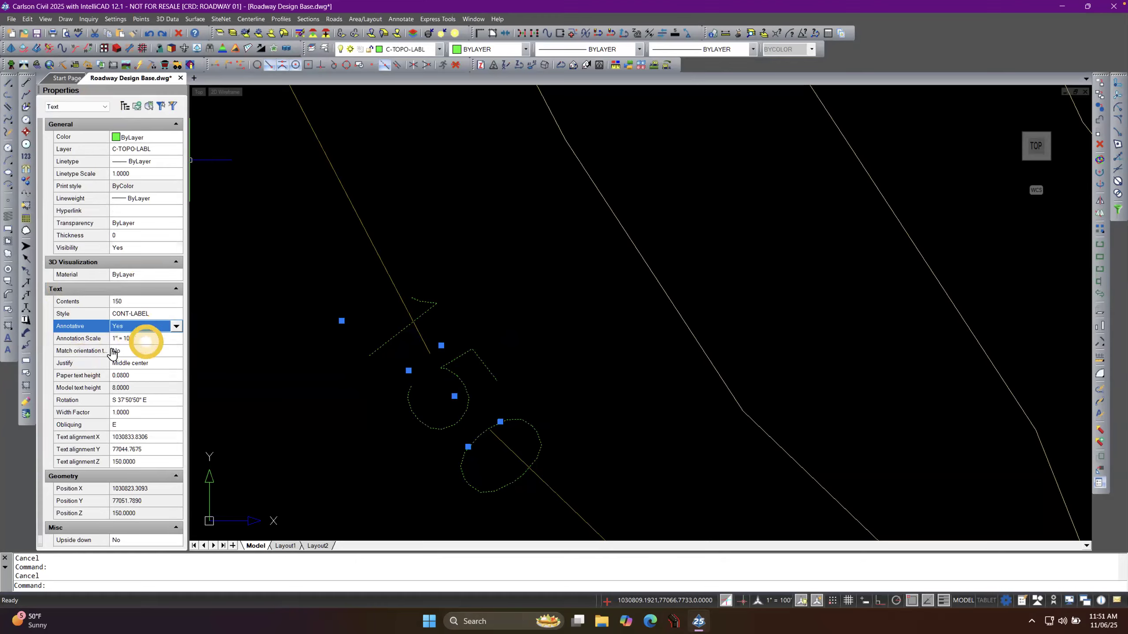
left_click(162, 376)
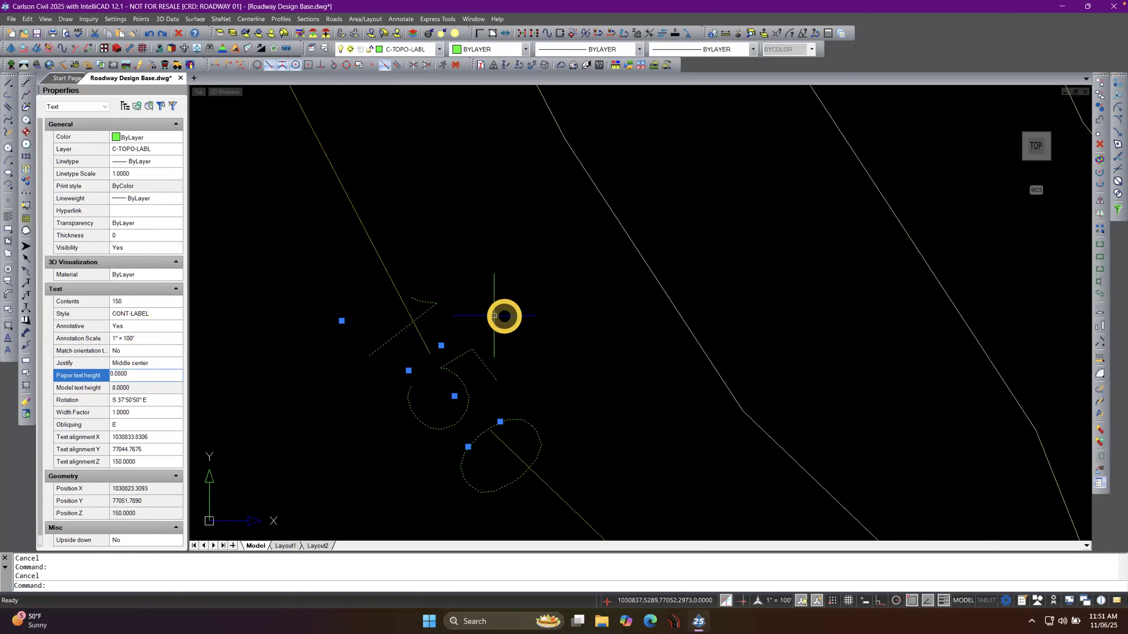
scroll(498, 318, "down", 1)
left_click(151, 372)
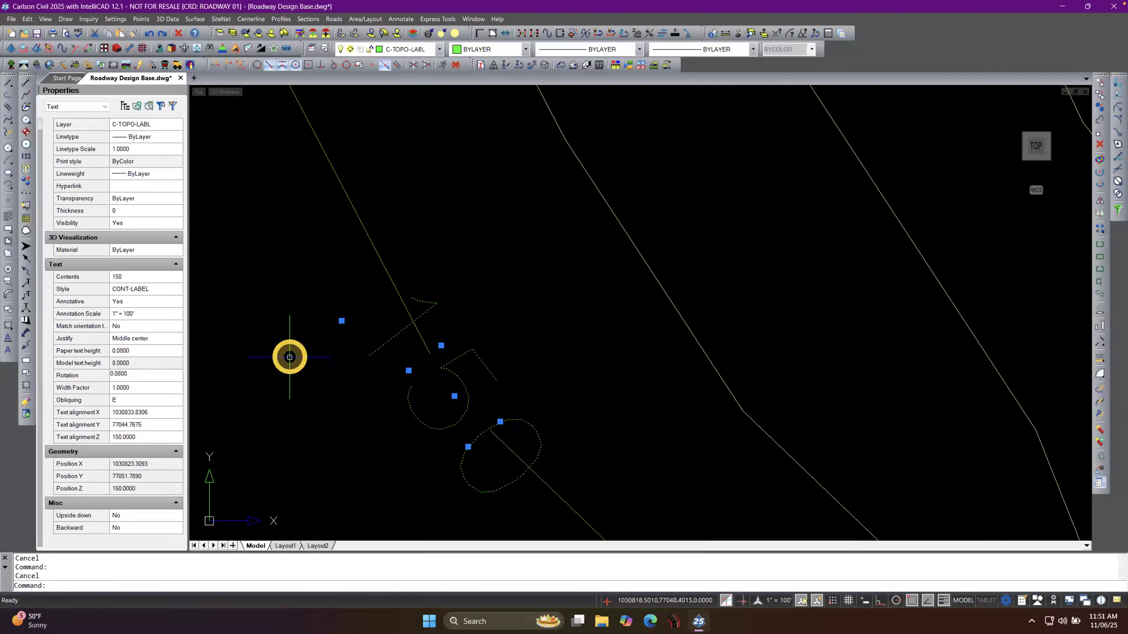
Examine the size and legibility of the contour labels across the whole site, and clear the label selection.
left_click(289, 356)
scroll(343, 370, "down", 8)
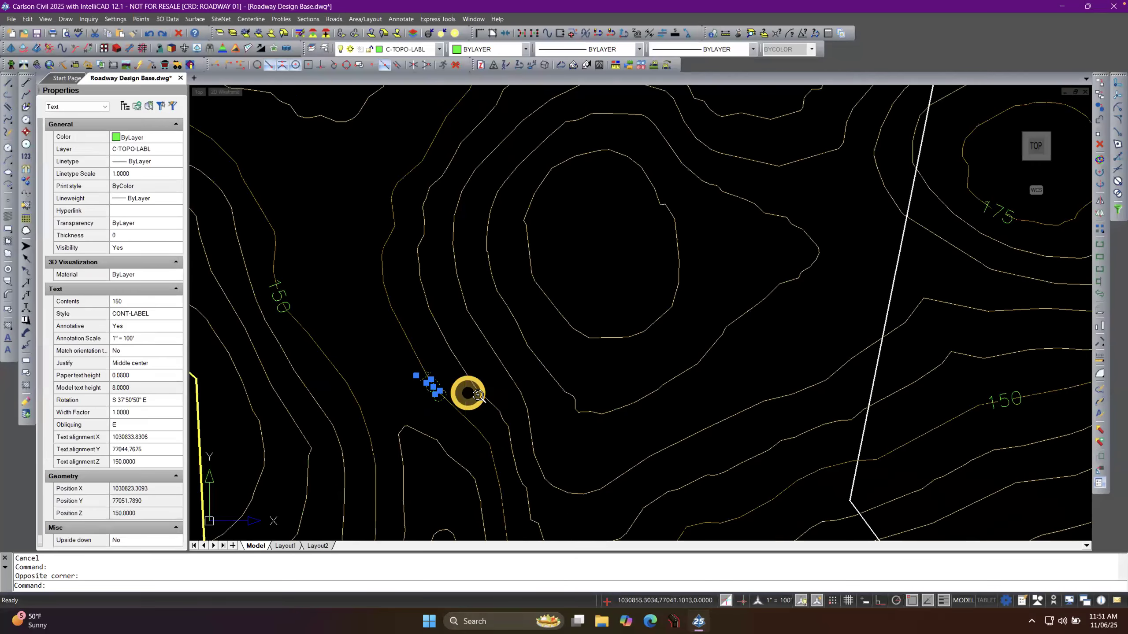
scroll(477, 394, "down", 6)
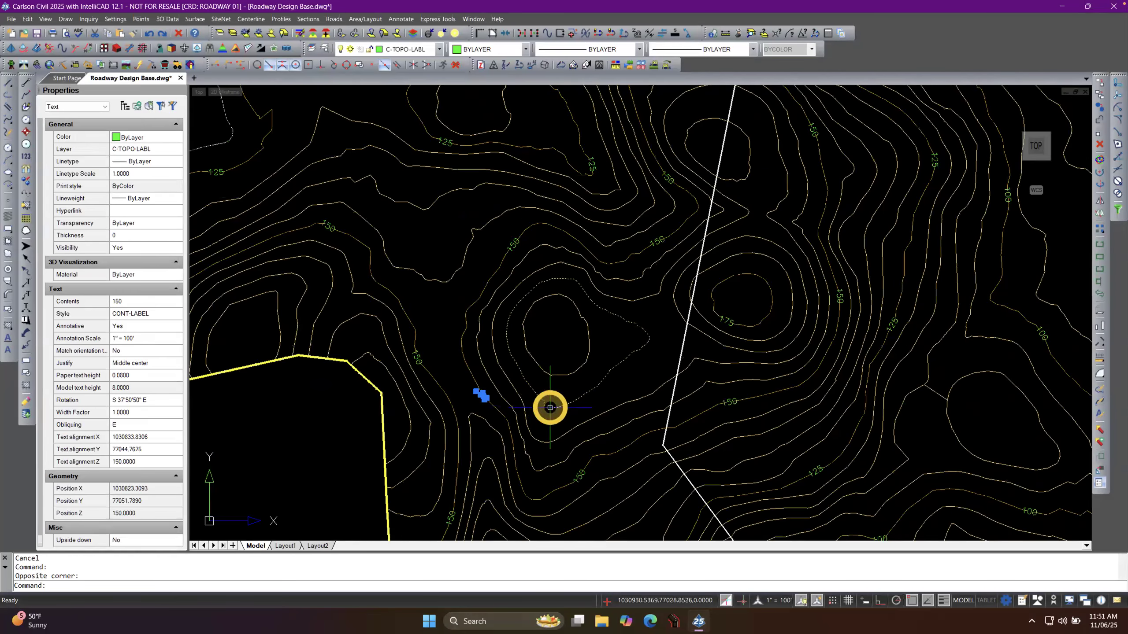
scroll(540, 406, "down", 4)
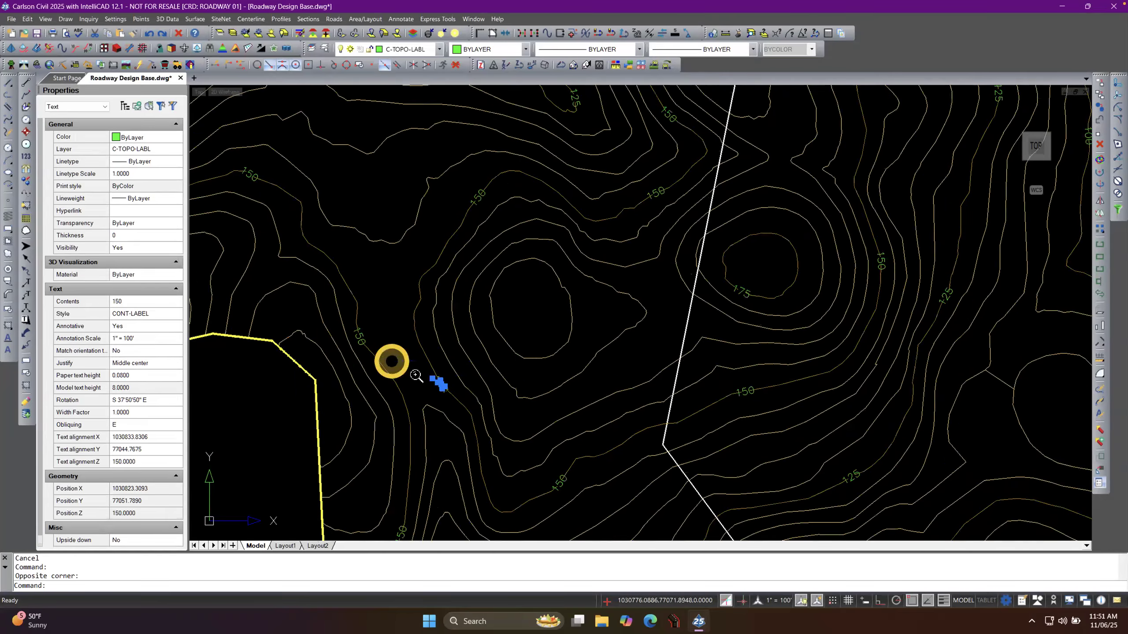
scroll(647, 335, "up", 3)
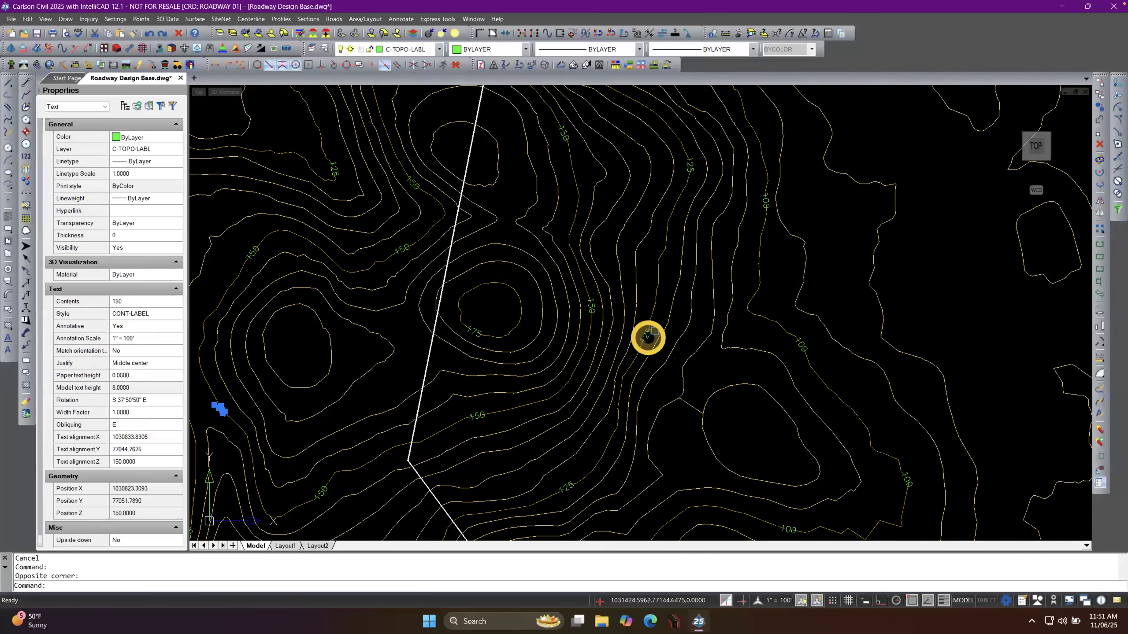
scroll(444, 373, "down", 4)
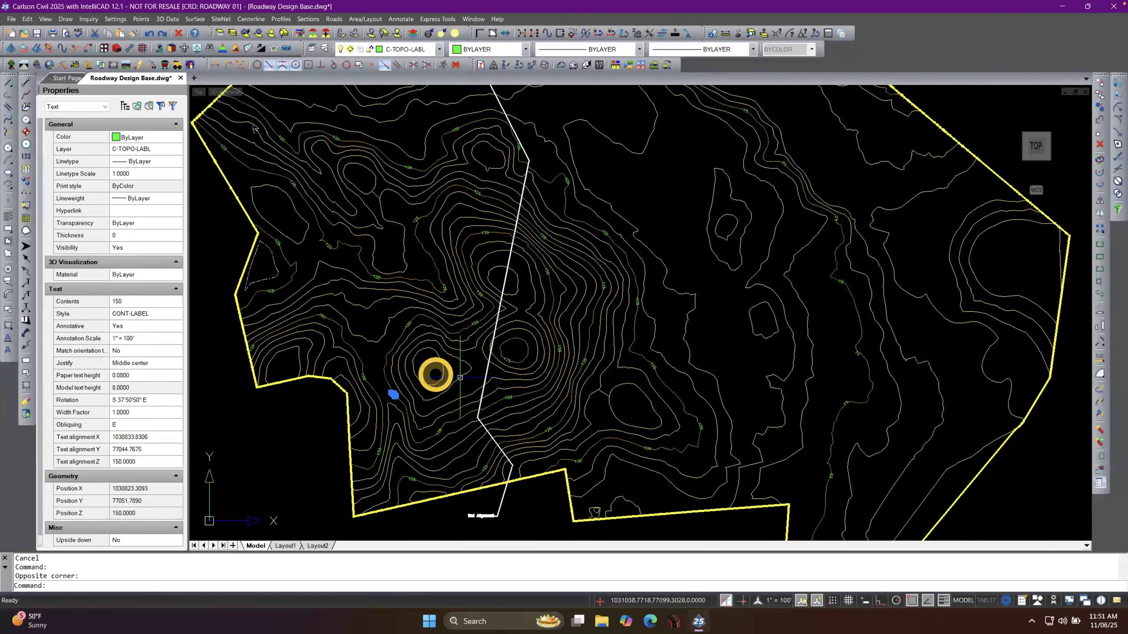
key("Escape")
Select a major contour polyline and inspect its layer, linetype and linetype scale properties.
scroll(382, 386, "up", 7)
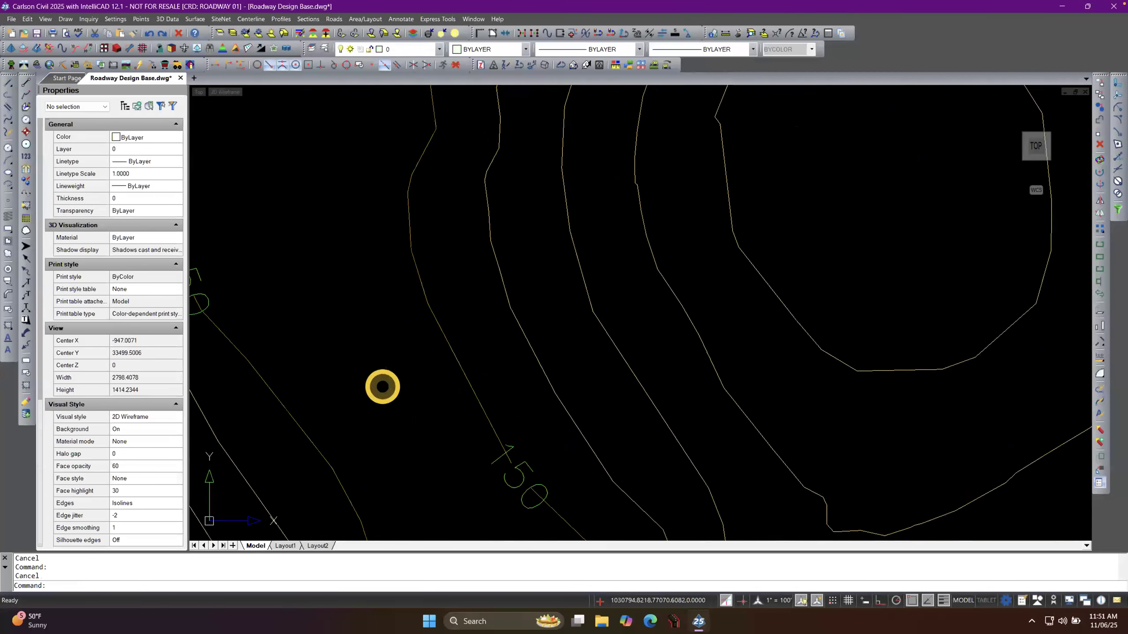
scroll(383, 385, "down", 2)
scroll(360, 410, "up", 8)
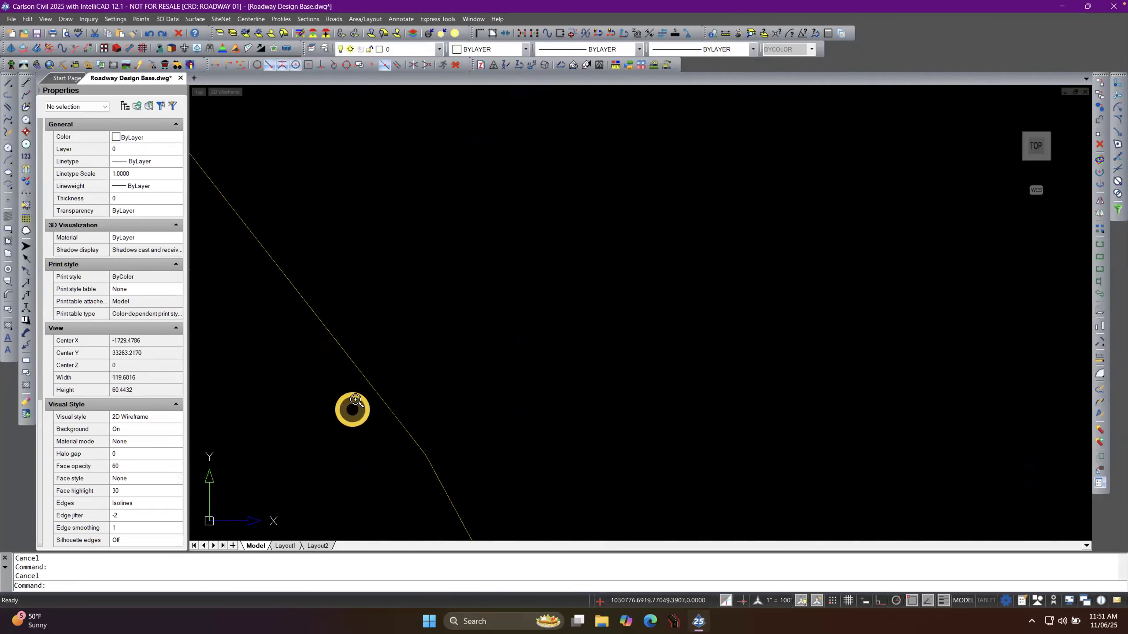
scroll(375, 381, "up", 8)
left_click(362, 382)
left_click(359, 383)
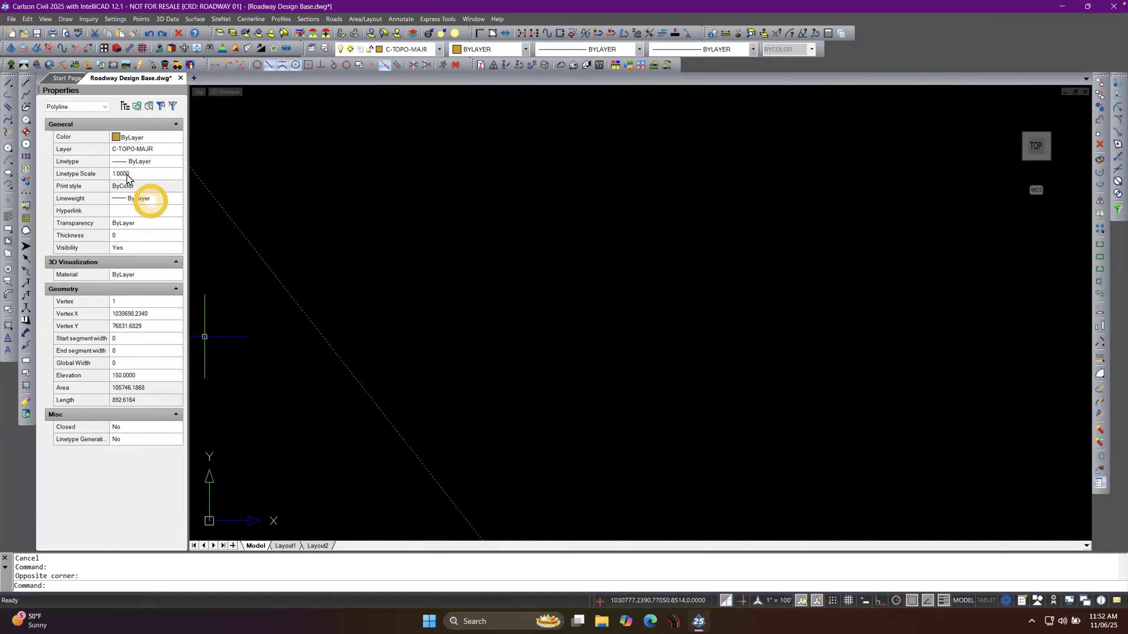
key("Escape")
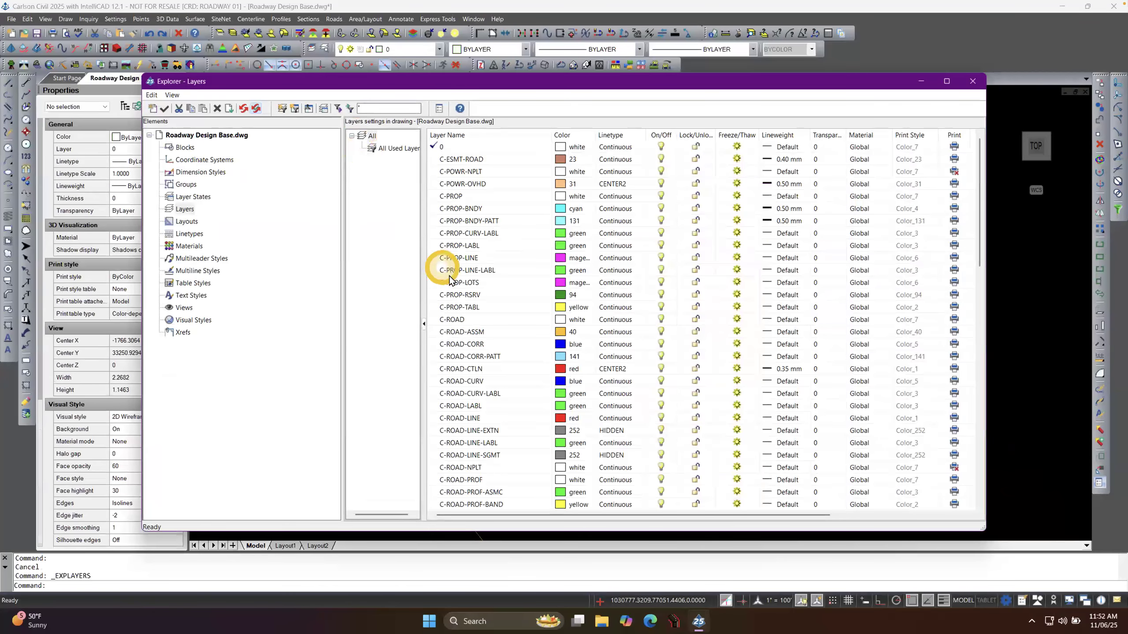
Load the CONTOUR and CONTOUR2 linetypes and assign CONTOUR to the C-TOPO-MAJR layer.
left_click(453, 281)
scroll(454, 281, "down", 15)
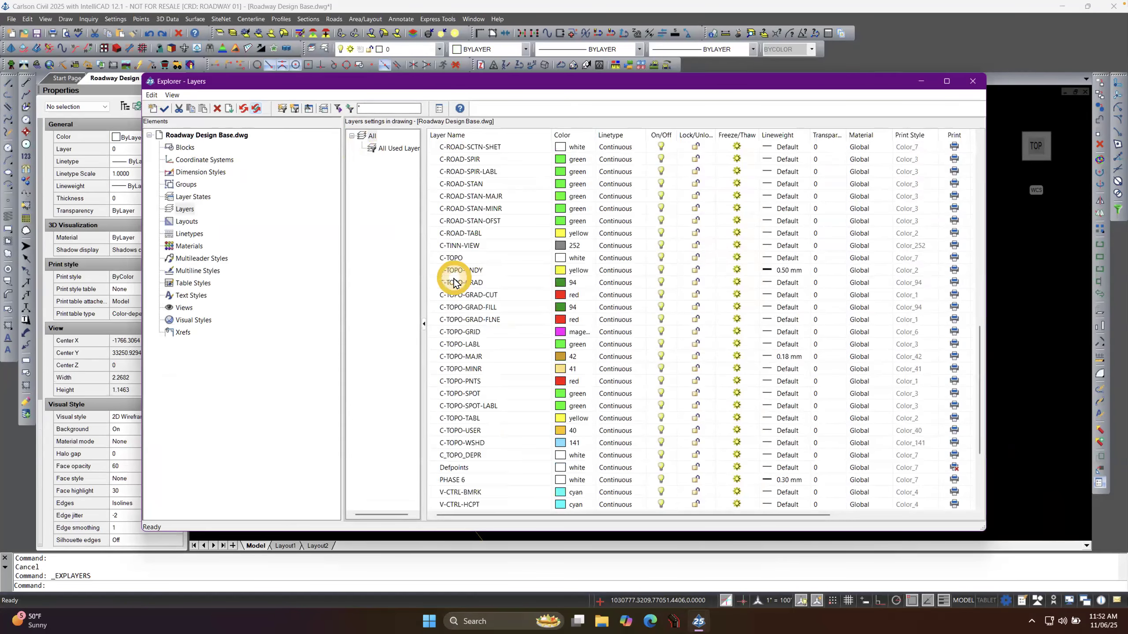
left_click(447, 357)
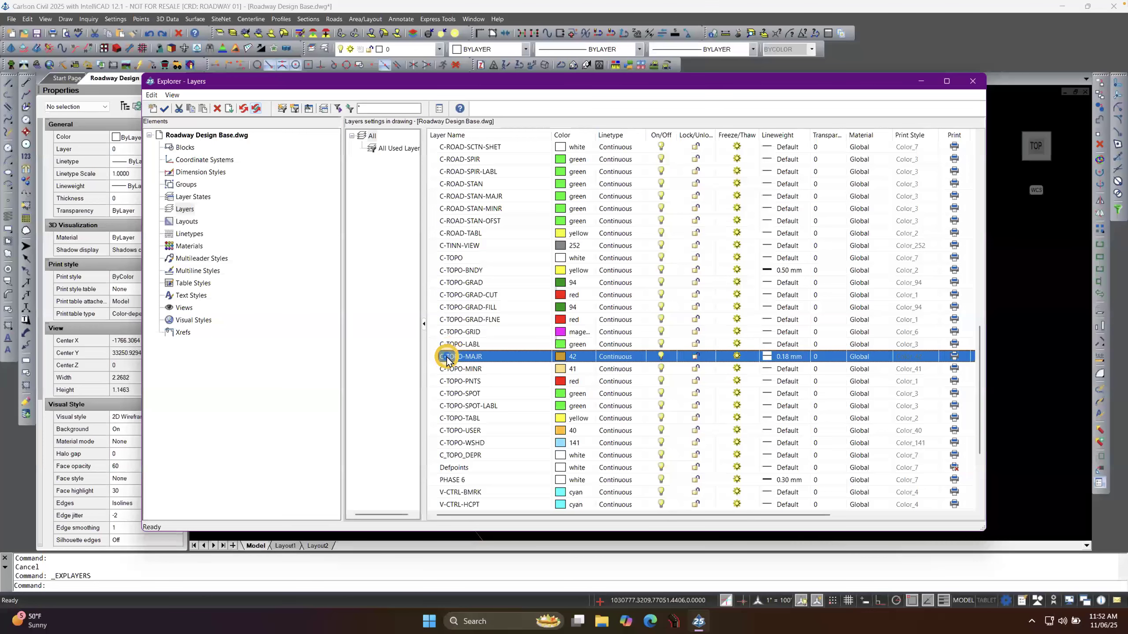
left_click(617, 358)
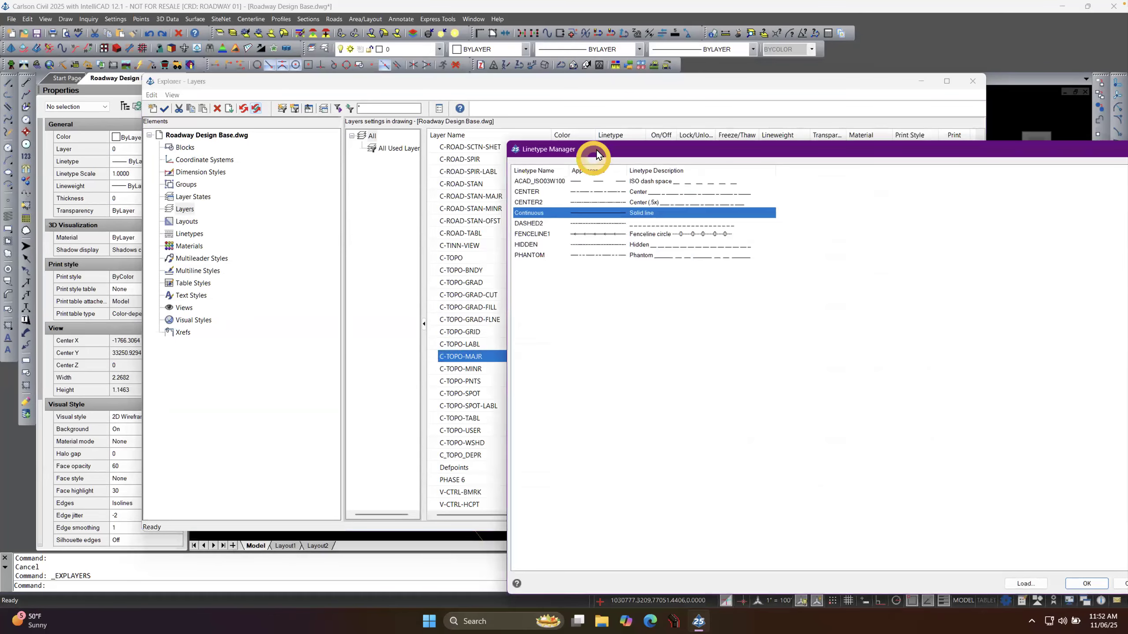
left_click_drag(595, 150, 468, 132)
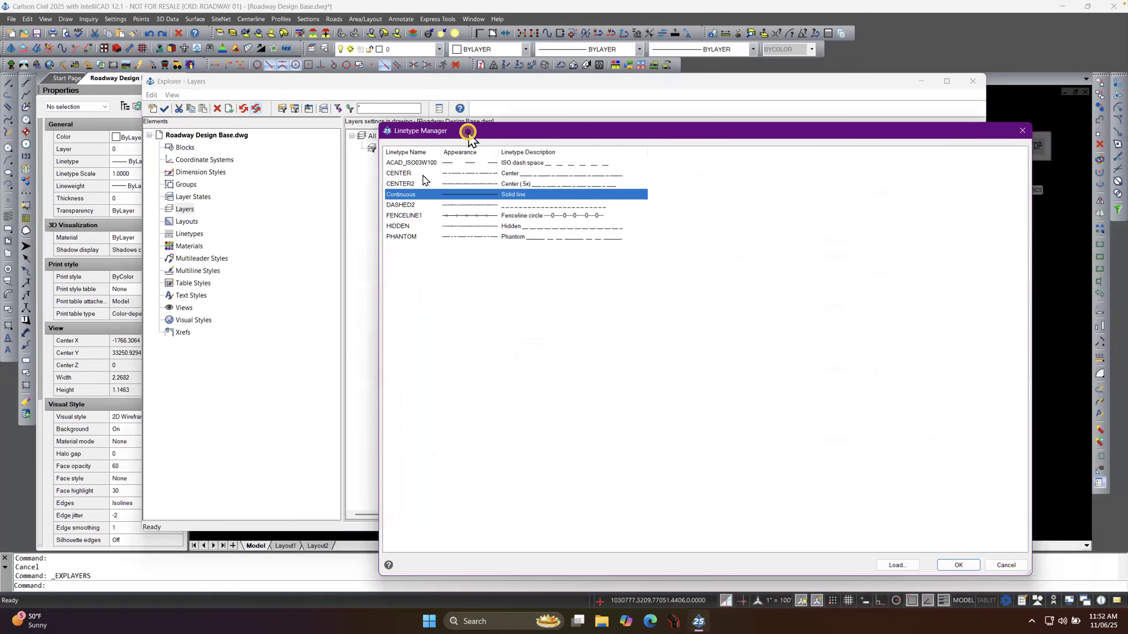
left_click(897, 565)
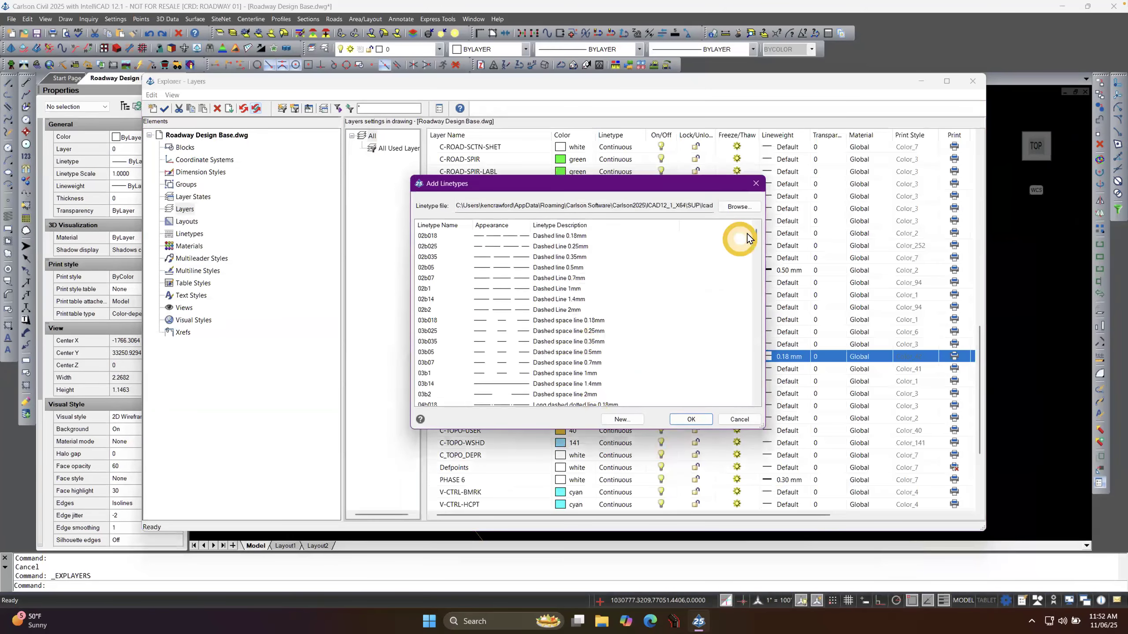
left_click_drag(758, 258, 757, 319)
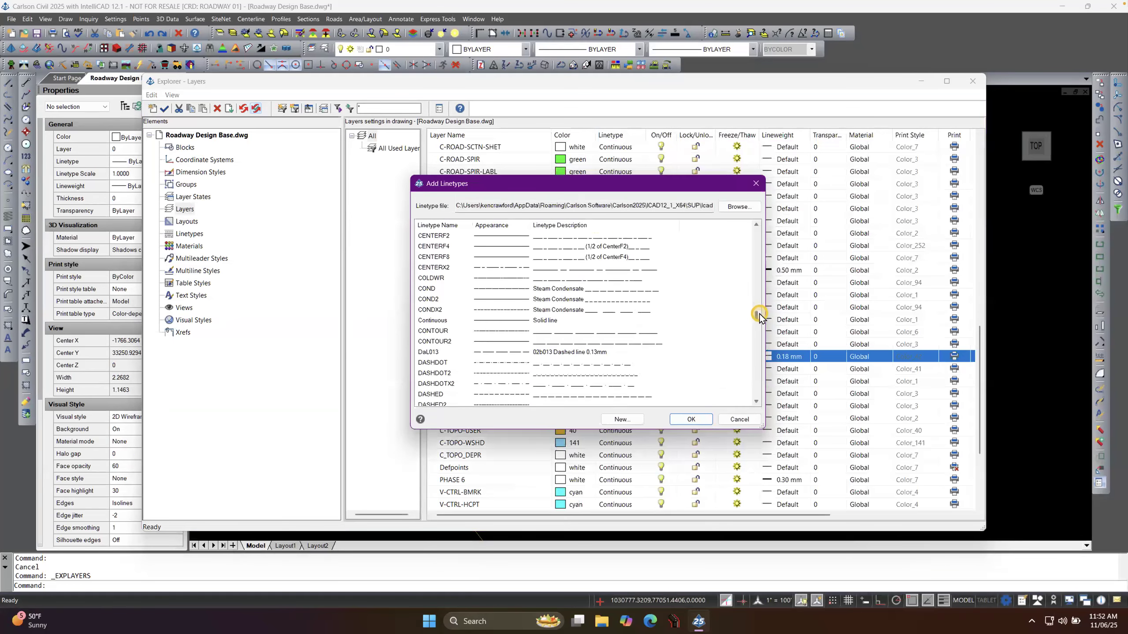
left_click(428, 331)
left_click(436, 341, "shift")
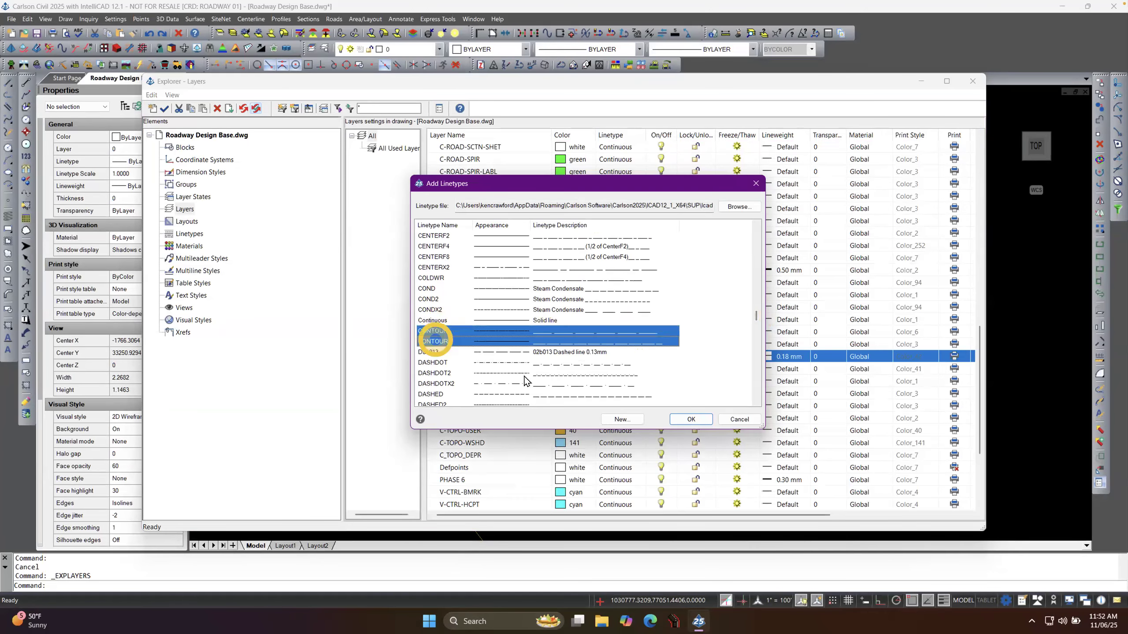
left_click(699, 424)
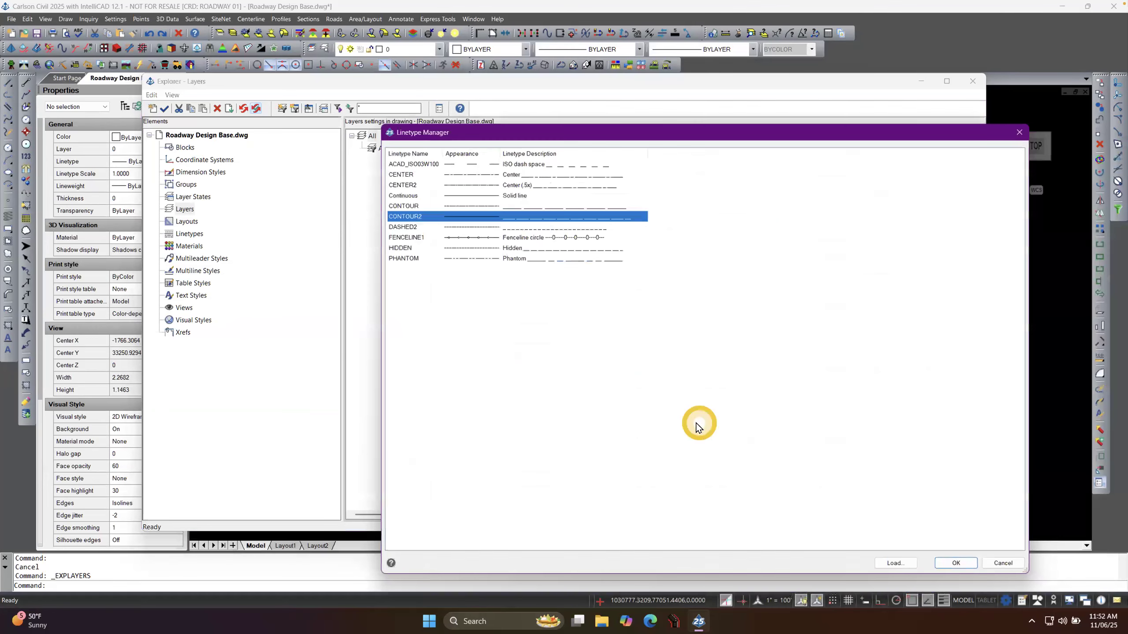
left_click(425, 206)
left_click(958, 563)
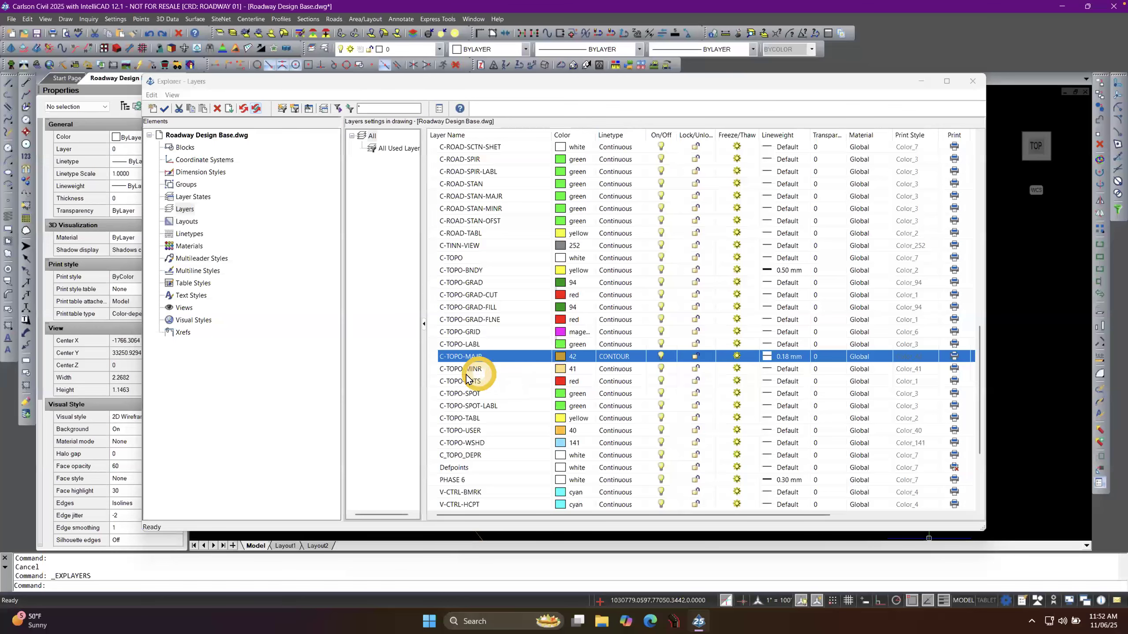
Assign the CONTOUR2 linetype to the C-TOPO-MINR layer and close the layer settings.
left_click(616, 369)
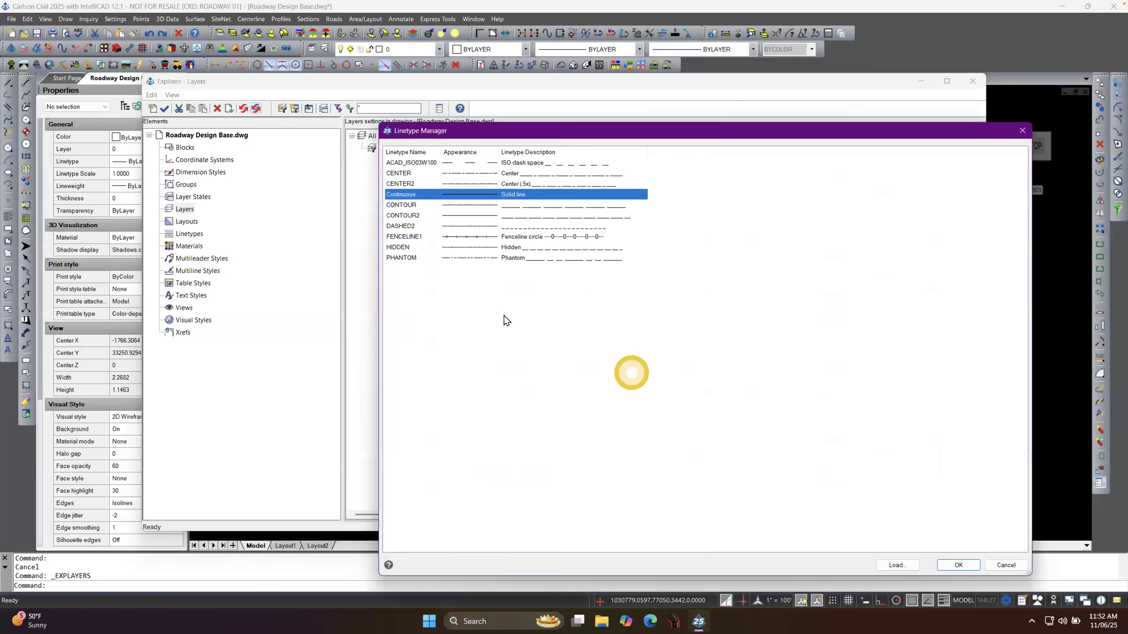
left_click(403, 216)
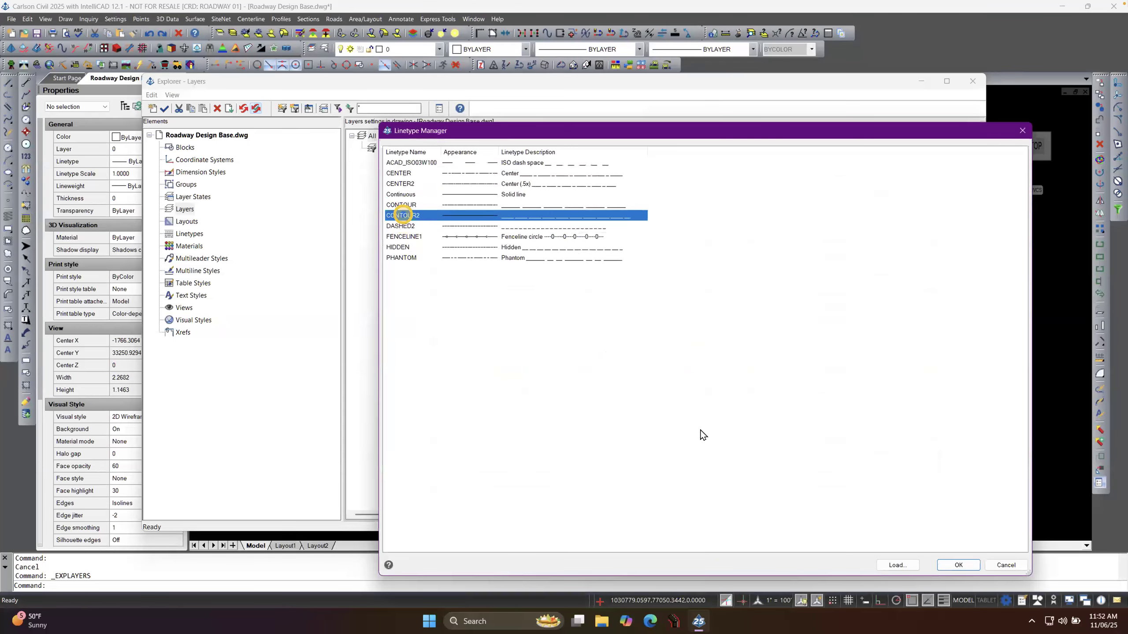
left_click(958, 565)
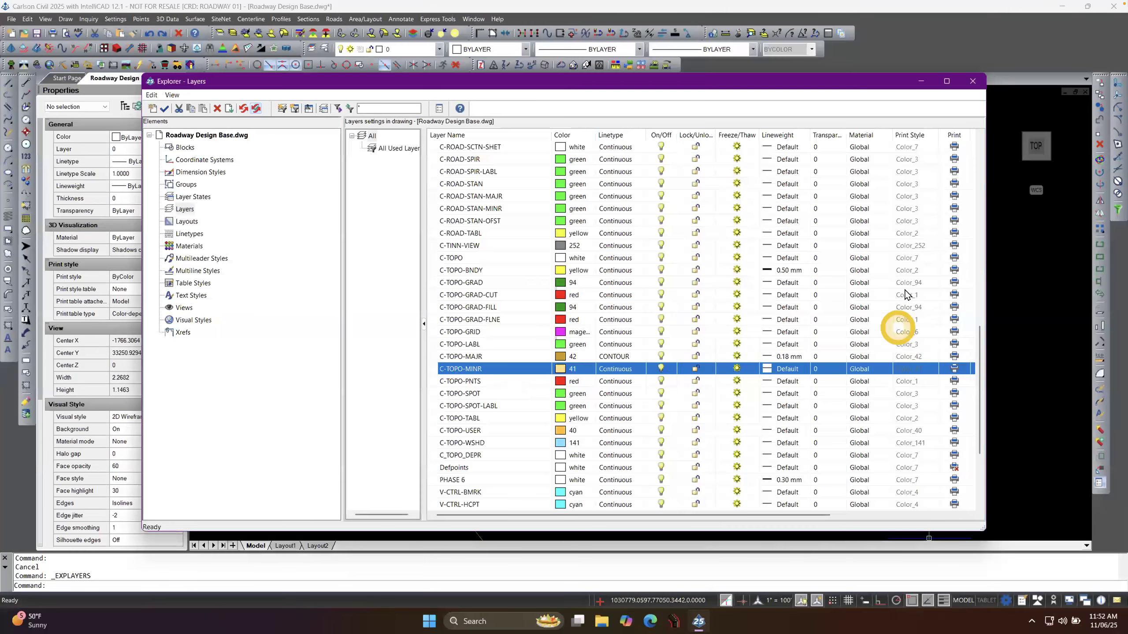
left_click(972, 81)
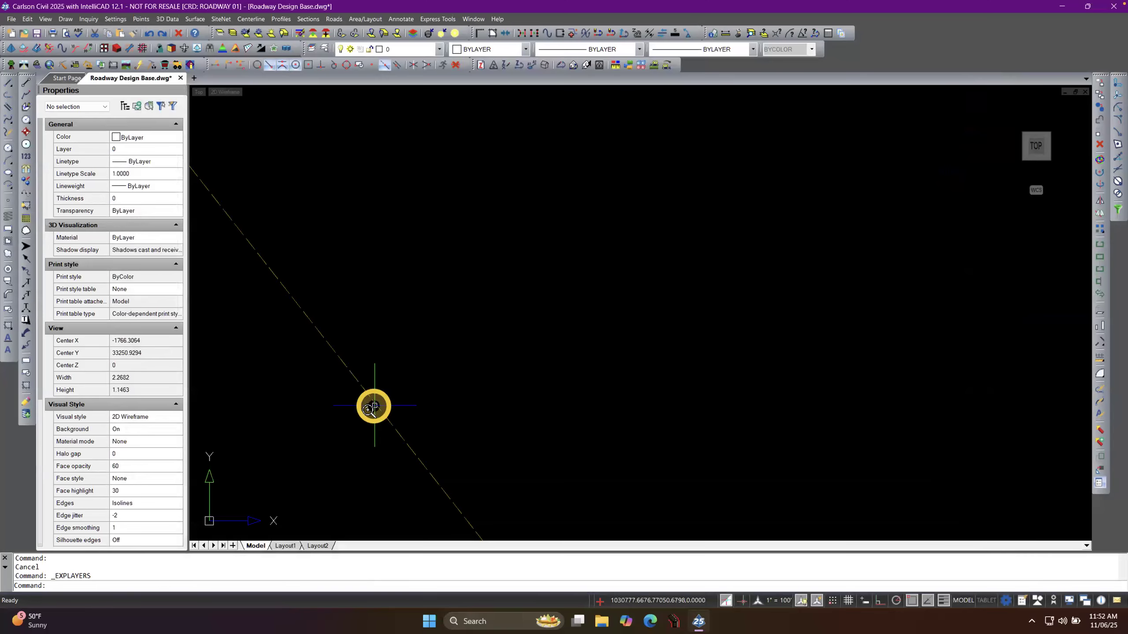
Select a major and a minor contour, extend the selection to all similar polylines, and set their Linetype Generation to Yes.
scroll(461, 381, "down", 10)
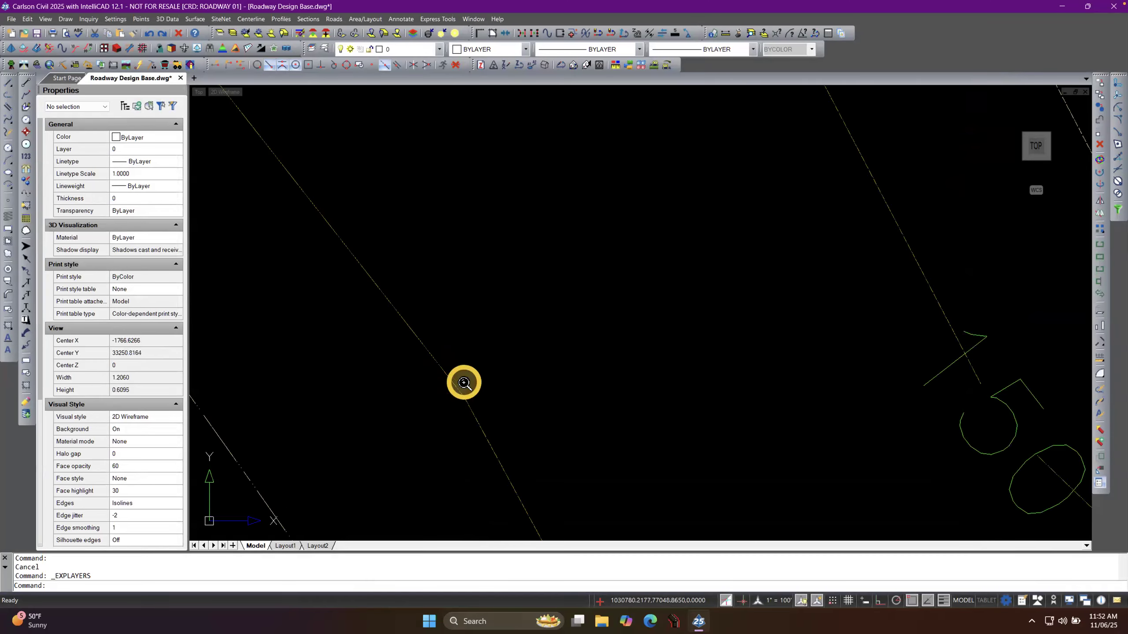
scroll(462, 383, "down", 4)
scroll(475, 429, "down", 3)
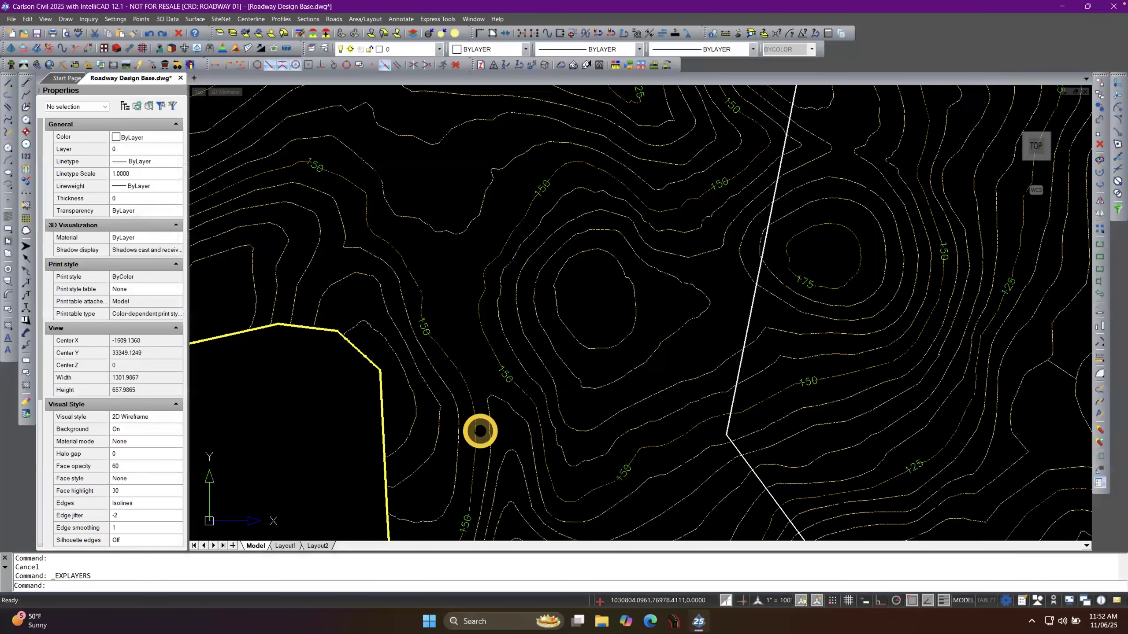
left_click(480, 322)
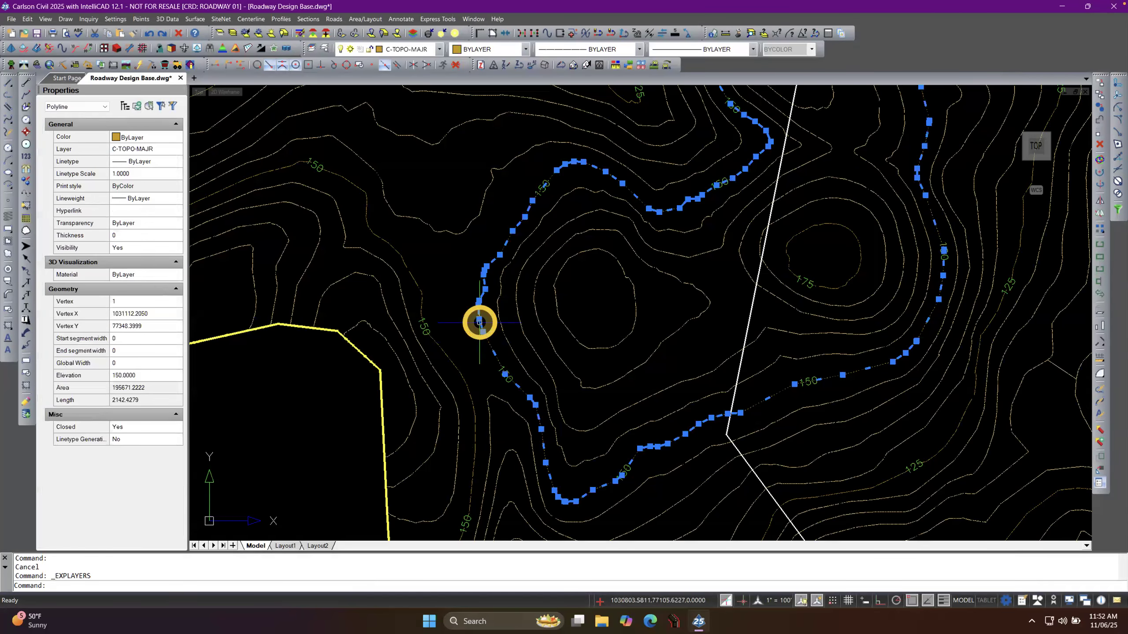
right_click(463, 320)
key("Escape")
left_click(507, 337)
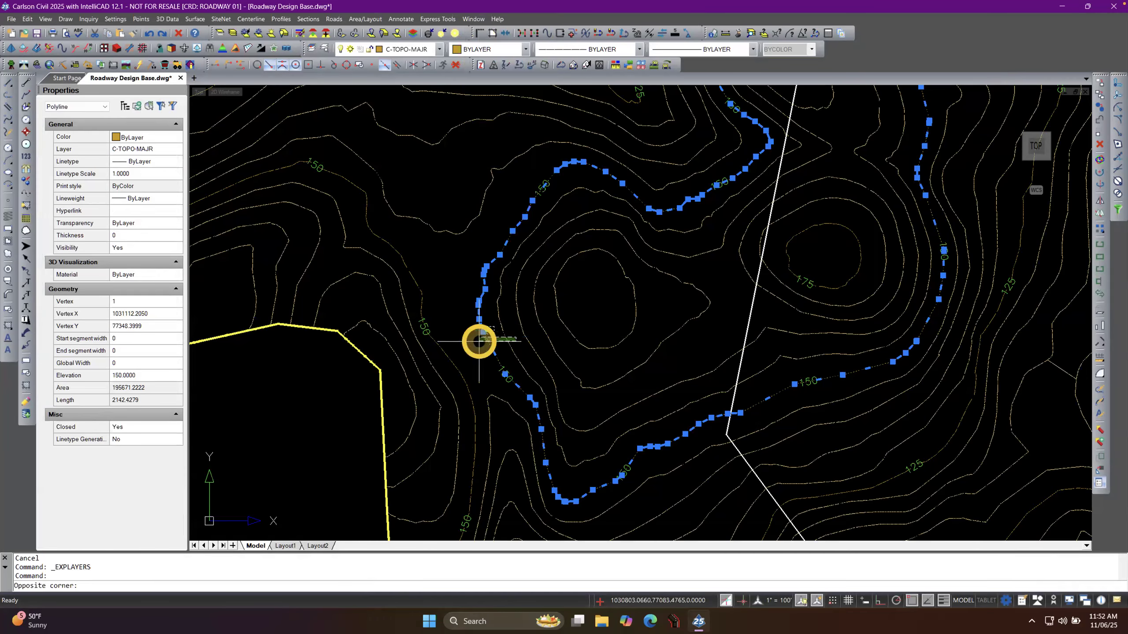
left_click(479, 341)
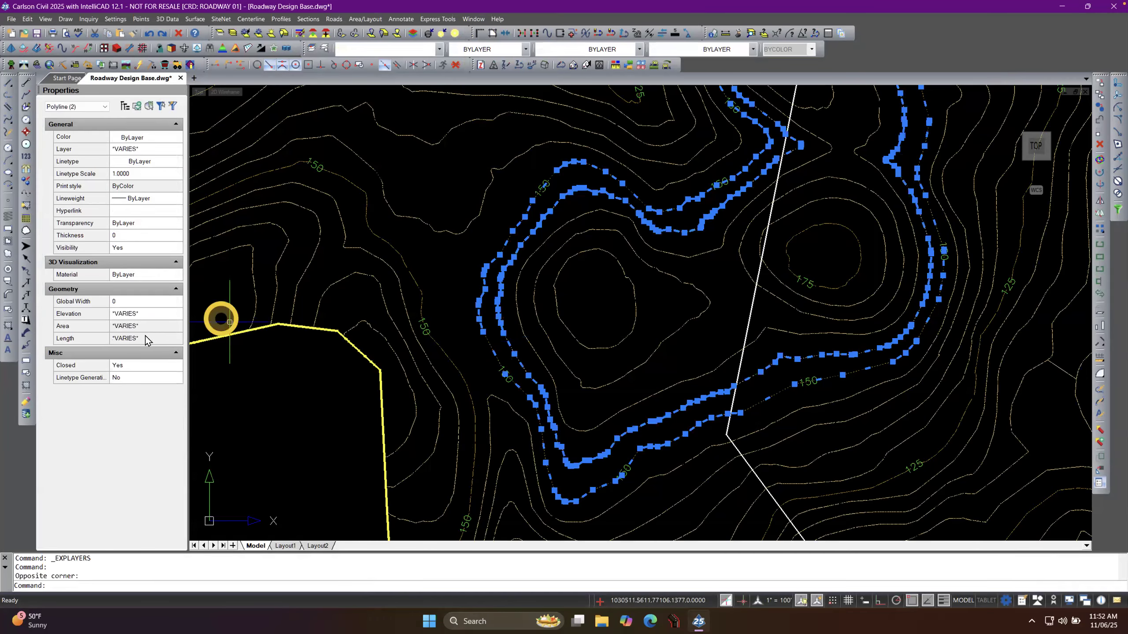
right_click(449, 265)
left_click(492, 529)
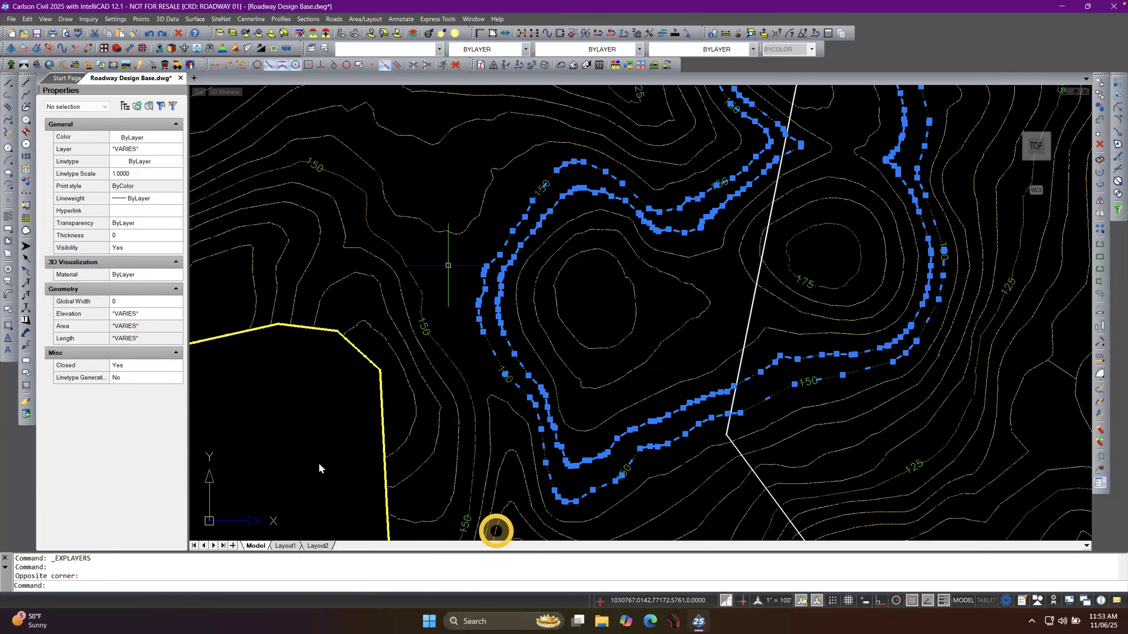
left_click(132, 378)
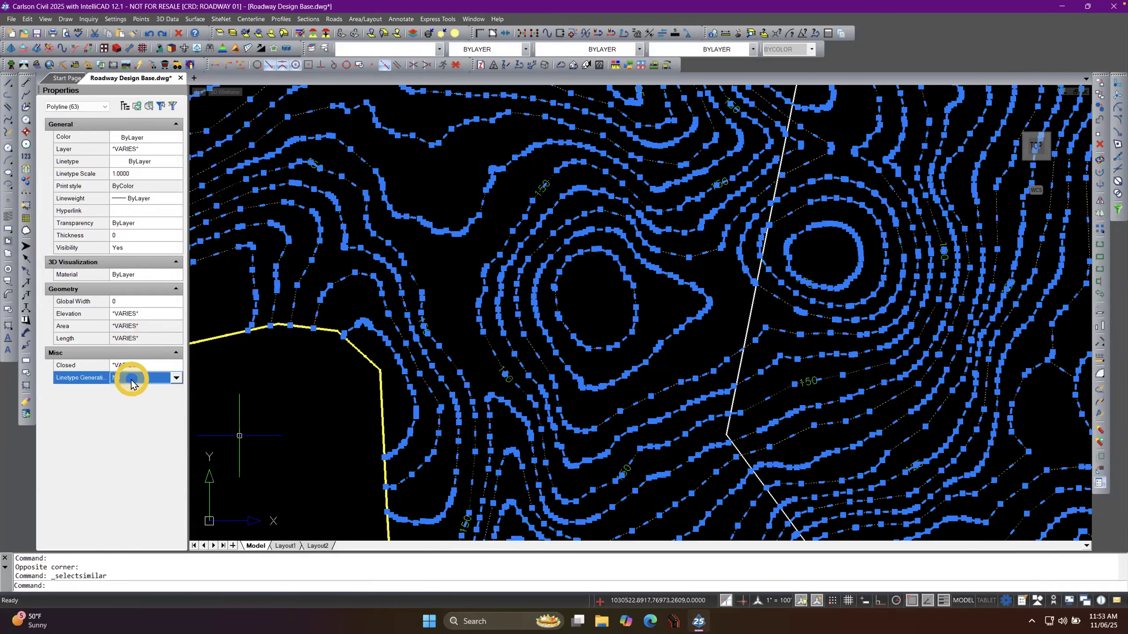
left_click(133, 378)
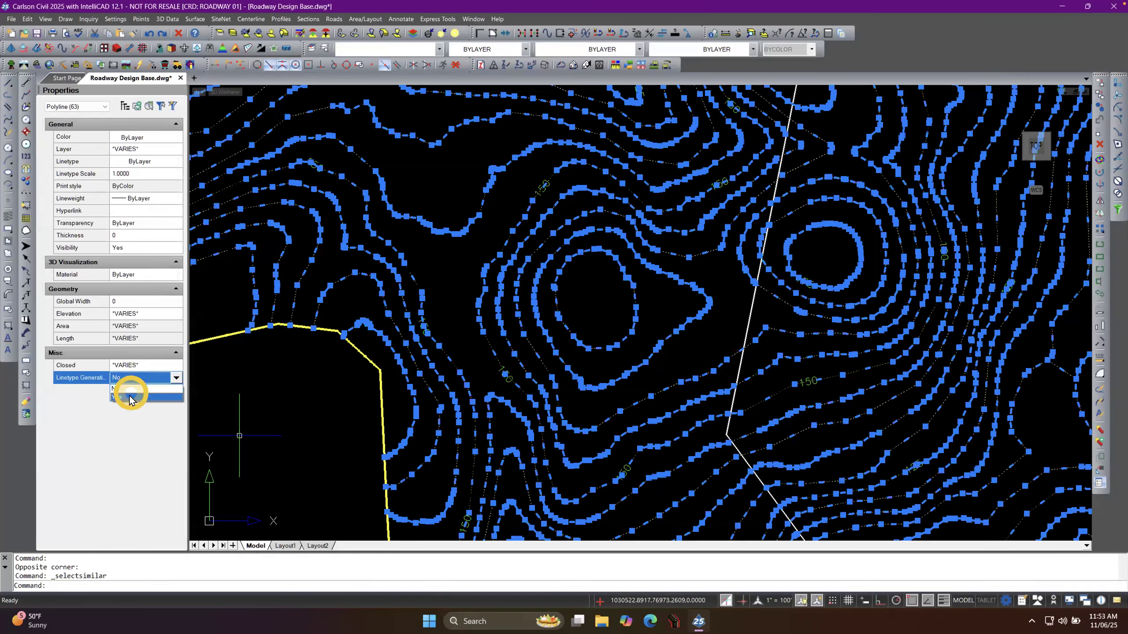
right_click(465, 370)
key("Escape")
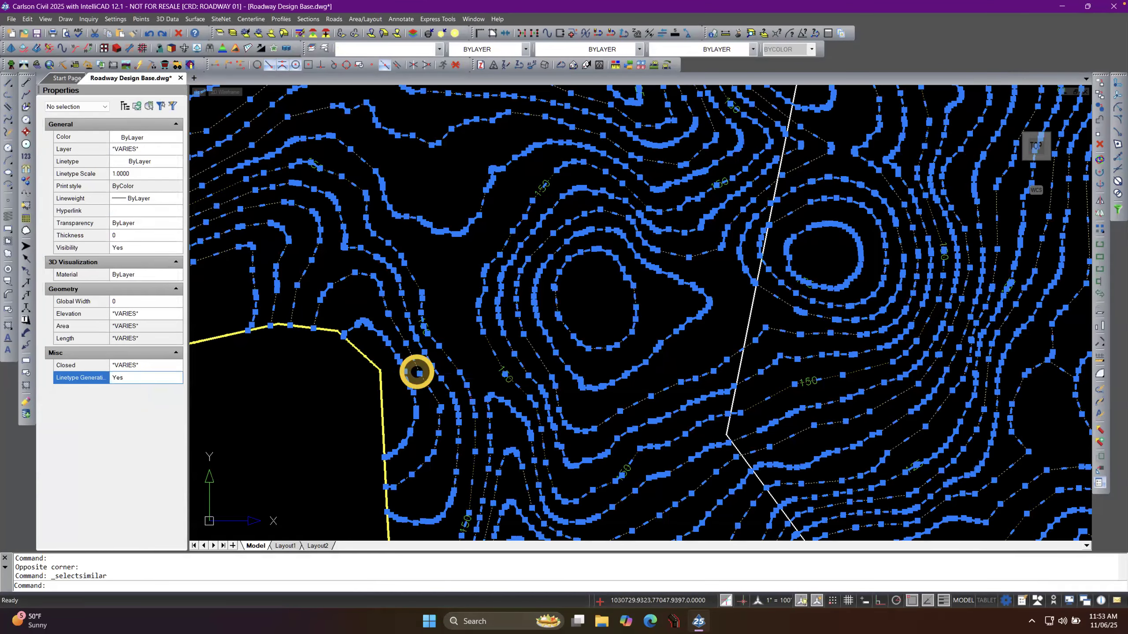
key("Escape")
Examine the linetype pattern around the contour vertices and check the properties of a minor contour polyline.
scroll(455, 387, "up", 15)
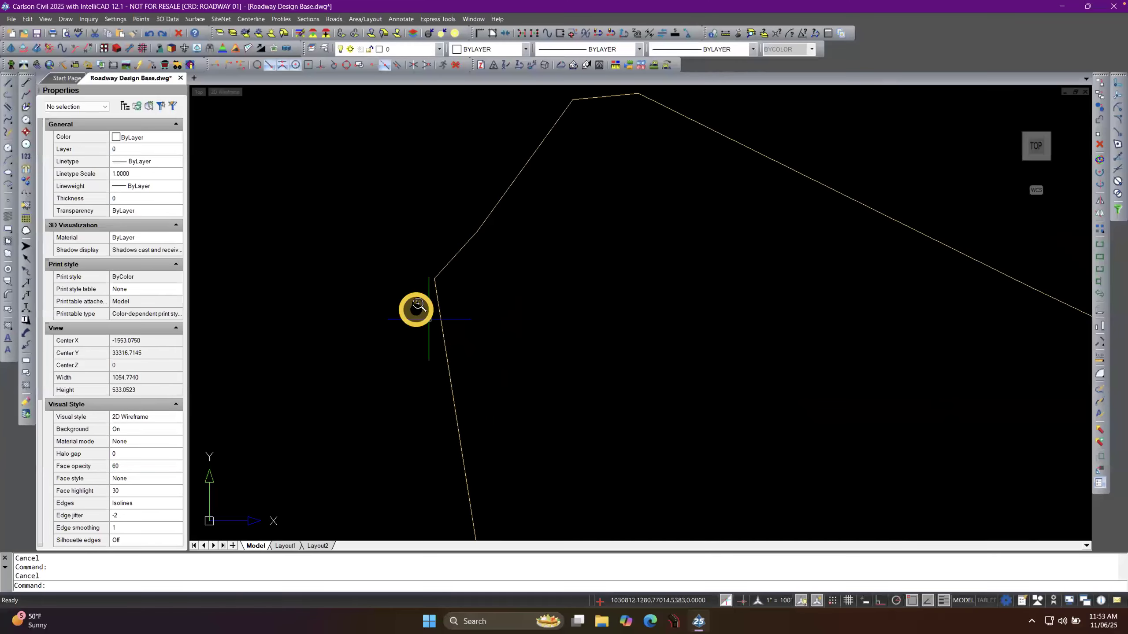
scroll(494, 413, "down", 12)
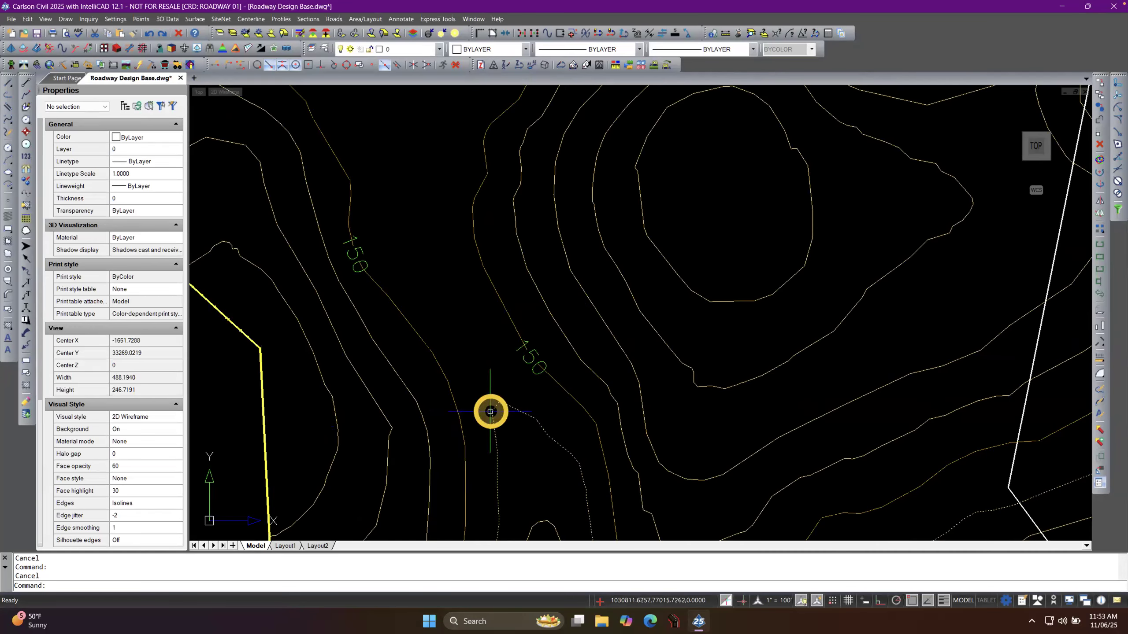
left_click(492, 412)
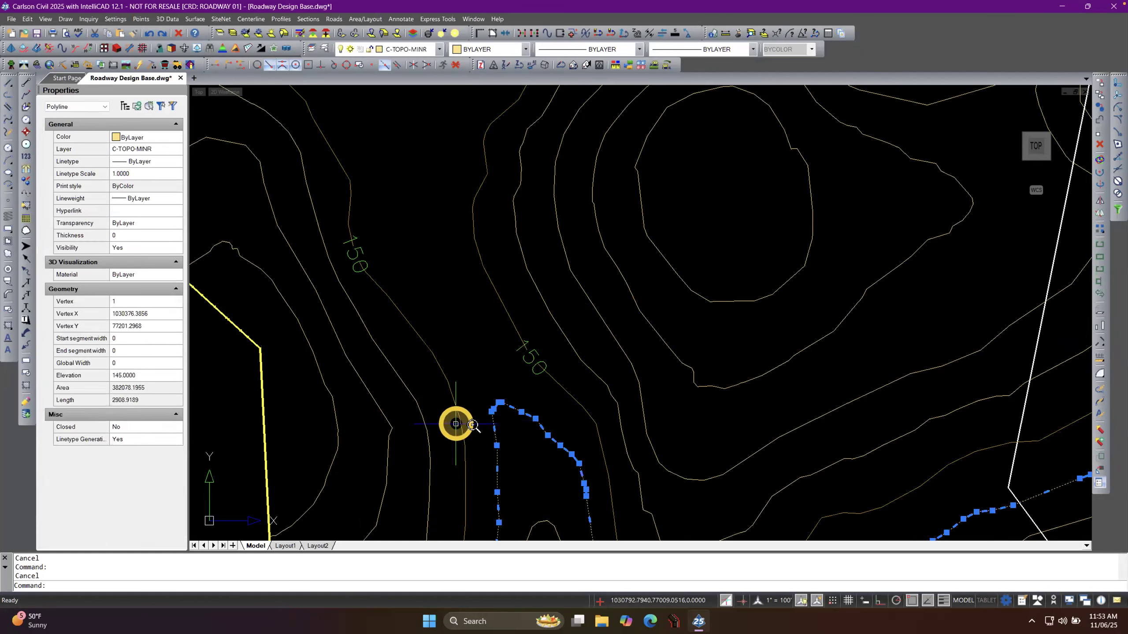
scroll(462, 422, "up", 5)
scroll(581, 368, "up", 4)
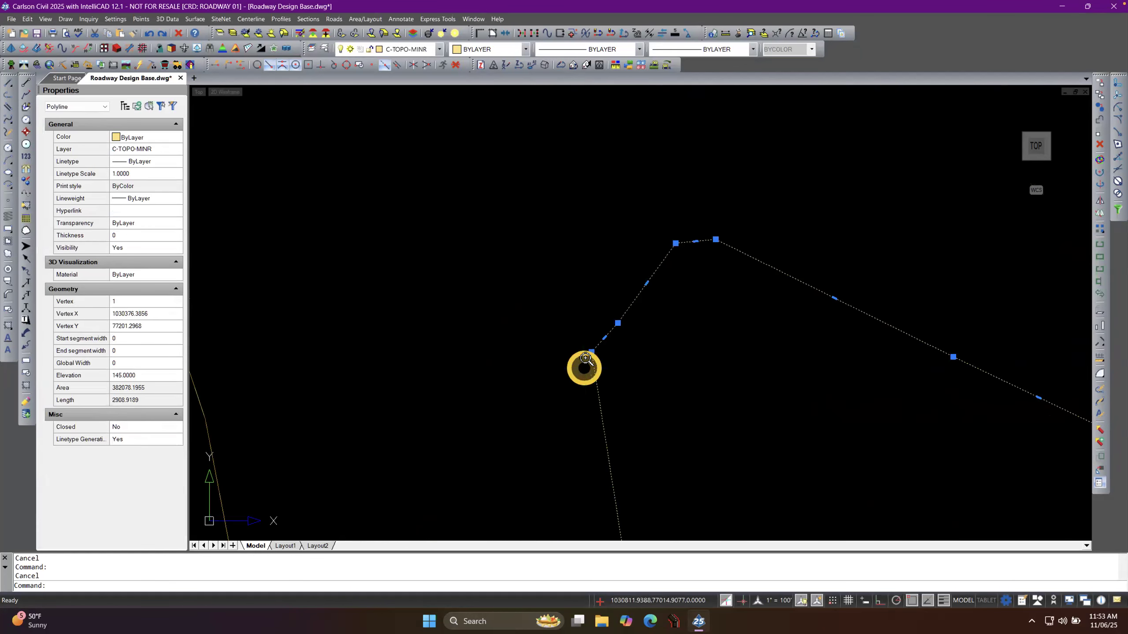
scroll(534, 398, "down", 6)
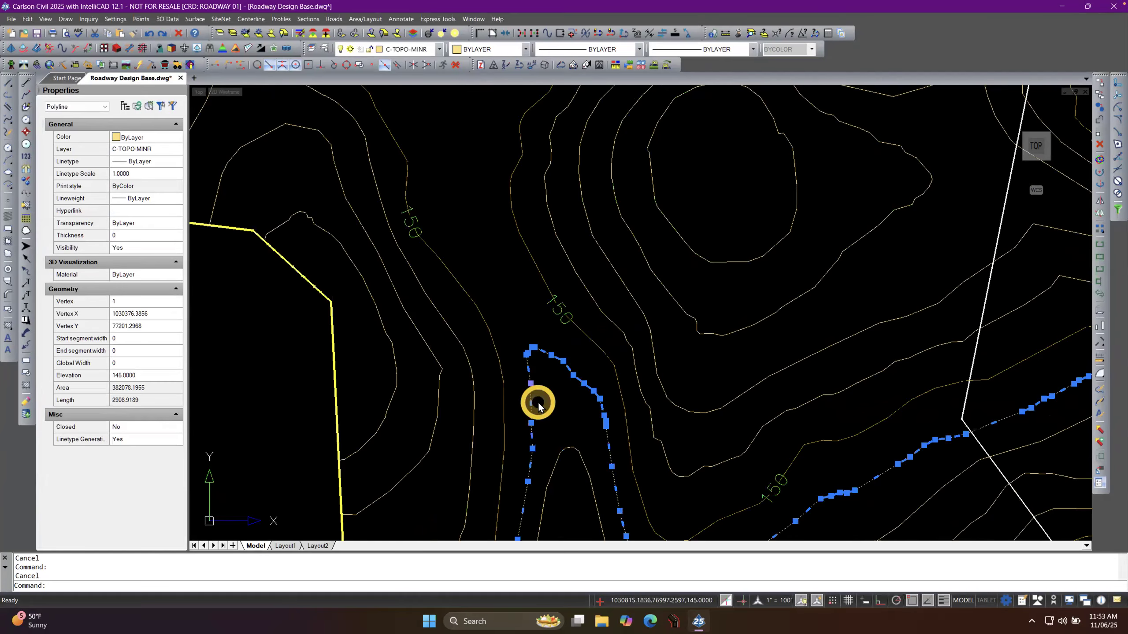
key("Escape")
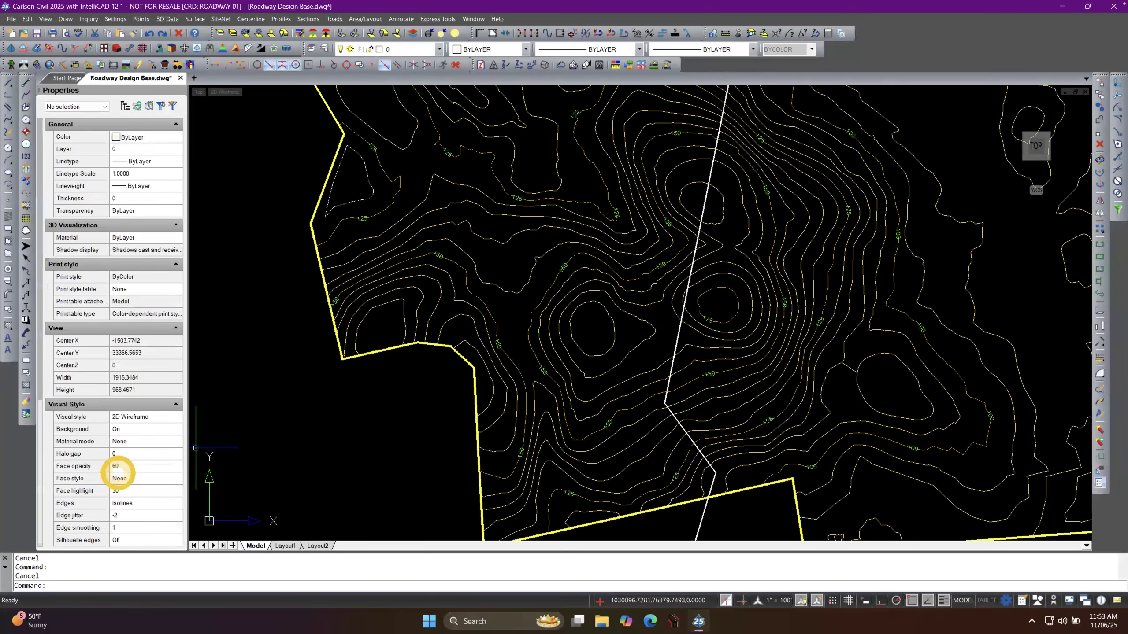
Reselect all contour polylines with Select Similar, review their Linetype Generation setting, and clear the selection.
left_click_drag(527, 362, 511, 394)
scroll(500, 375, "up", 5)
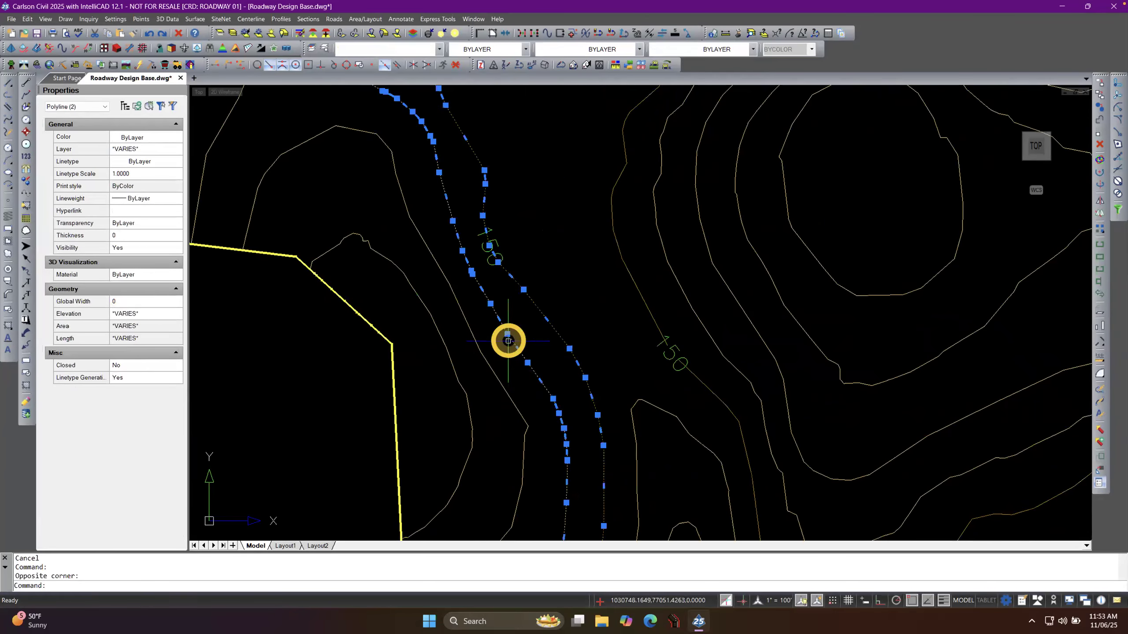
right_click(502, 321)
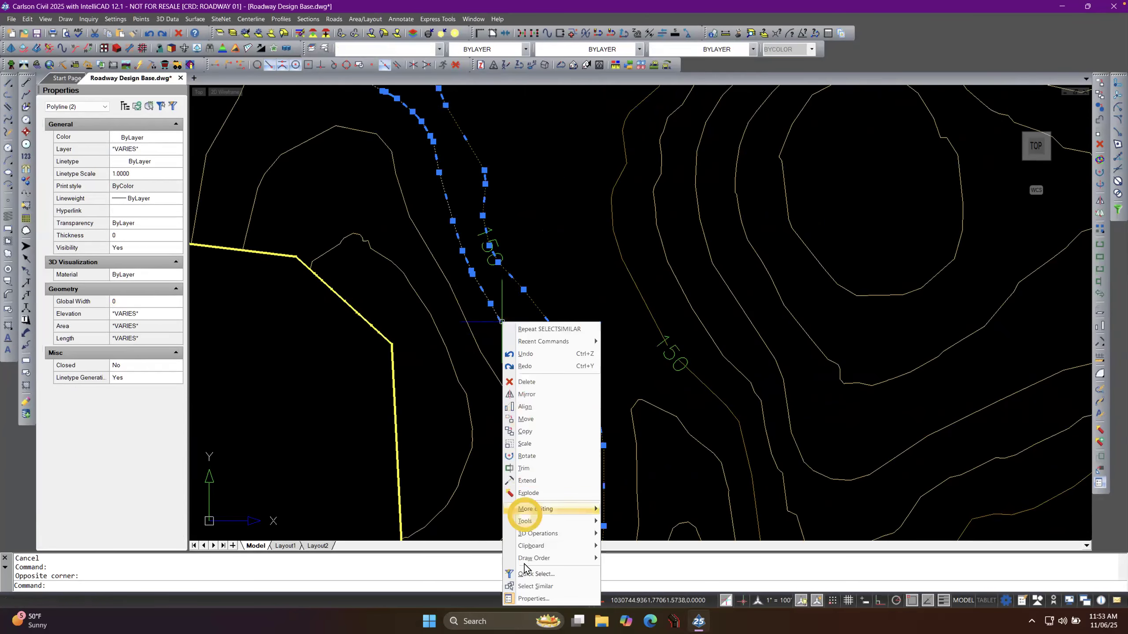
left_click(528, 583)
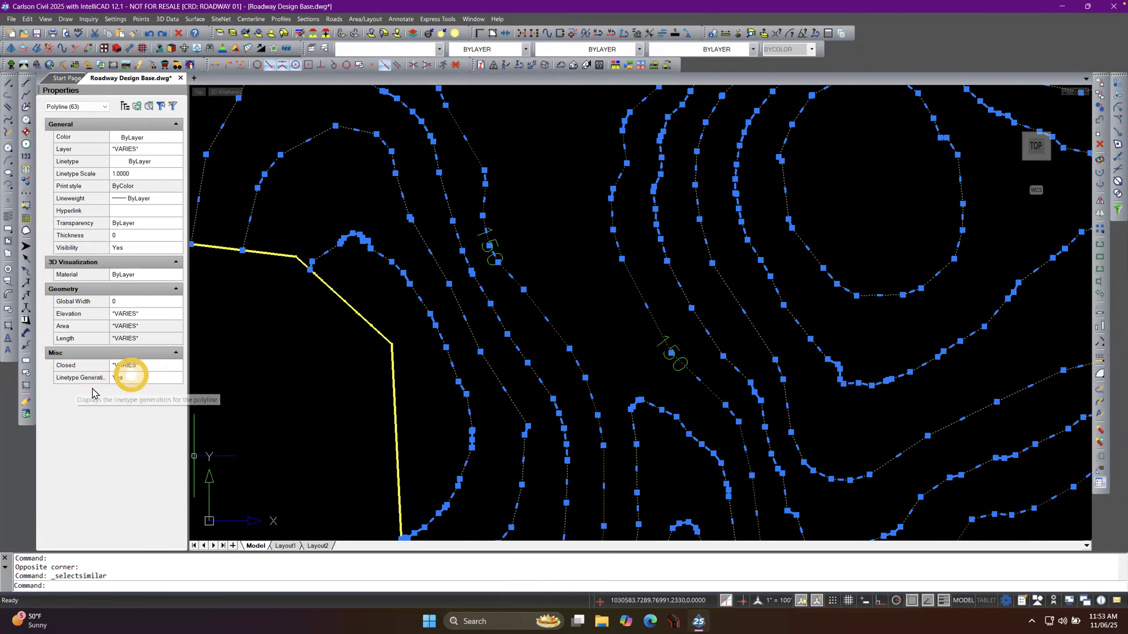
left_click(133, 377)
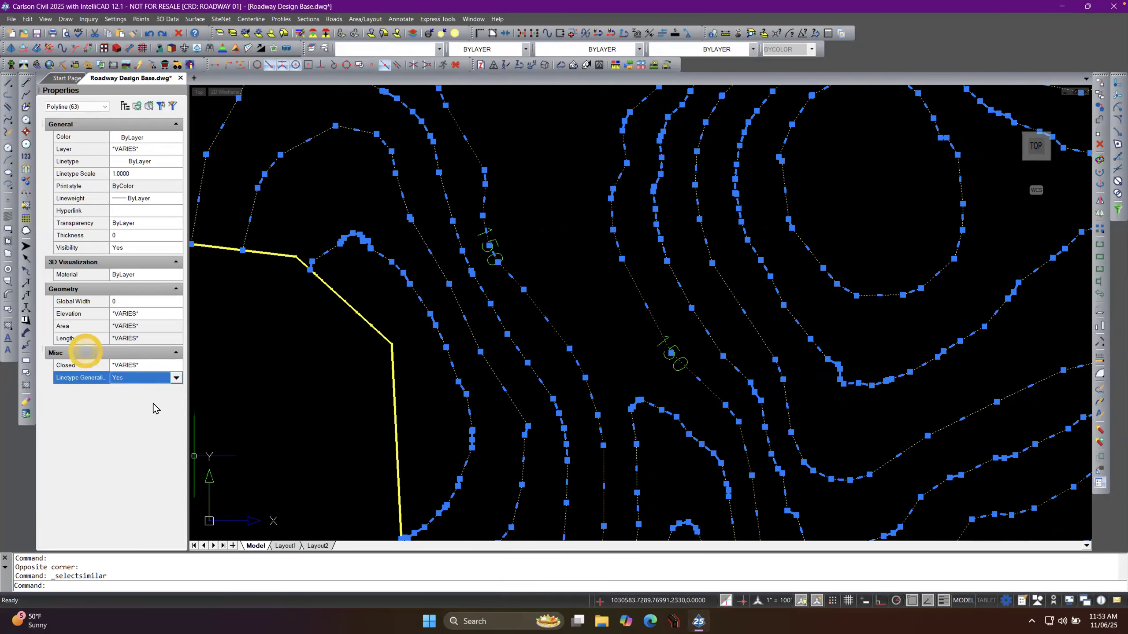
left_click(177, 377)
left_click(271, 356)
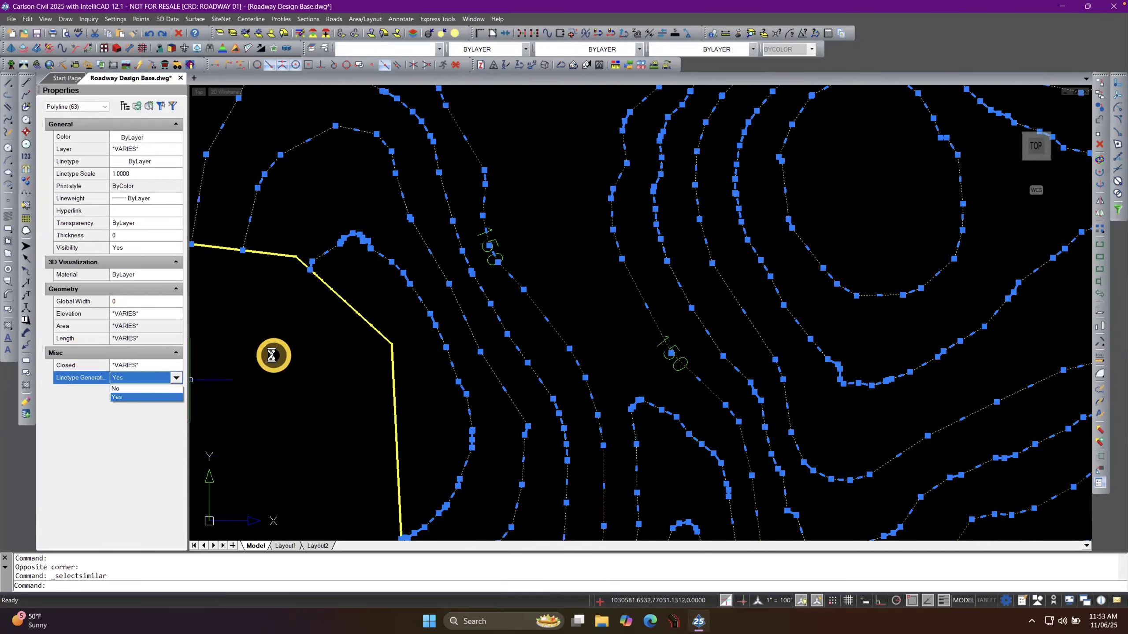
scroll(398, 436, "down", 5)
left_click_drag(323, 421, 289, 424)
scroll(307, 420, "down", 8)
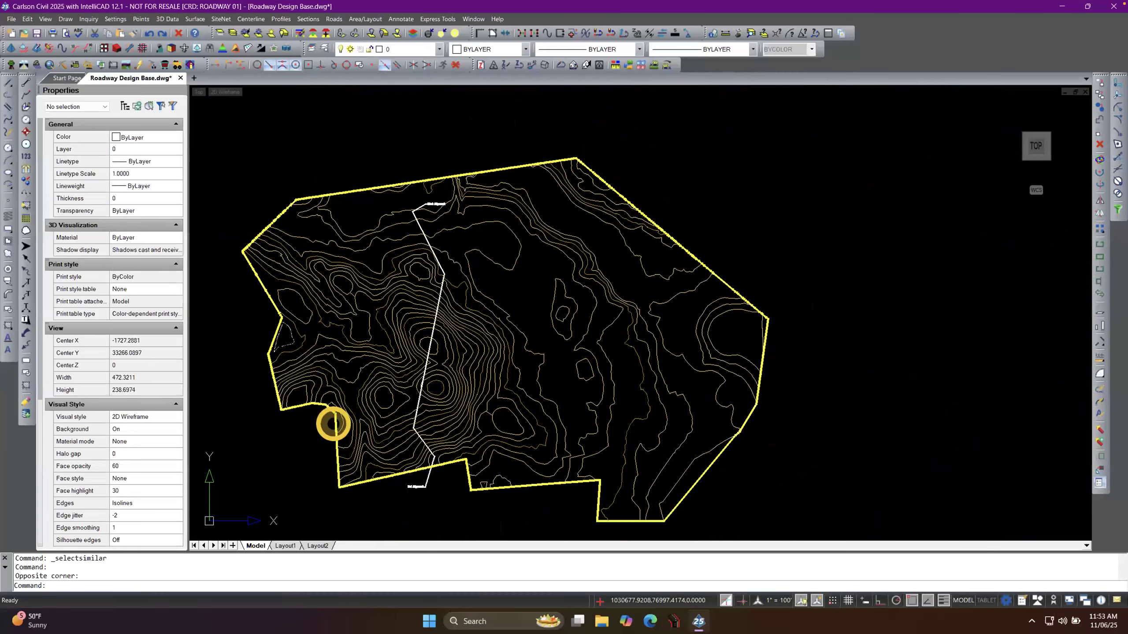
Set LTSCALE to 1 in Drawing Setup and regenerate the drawing with REA.
left_click(116, 18)
left_click(141, 88)
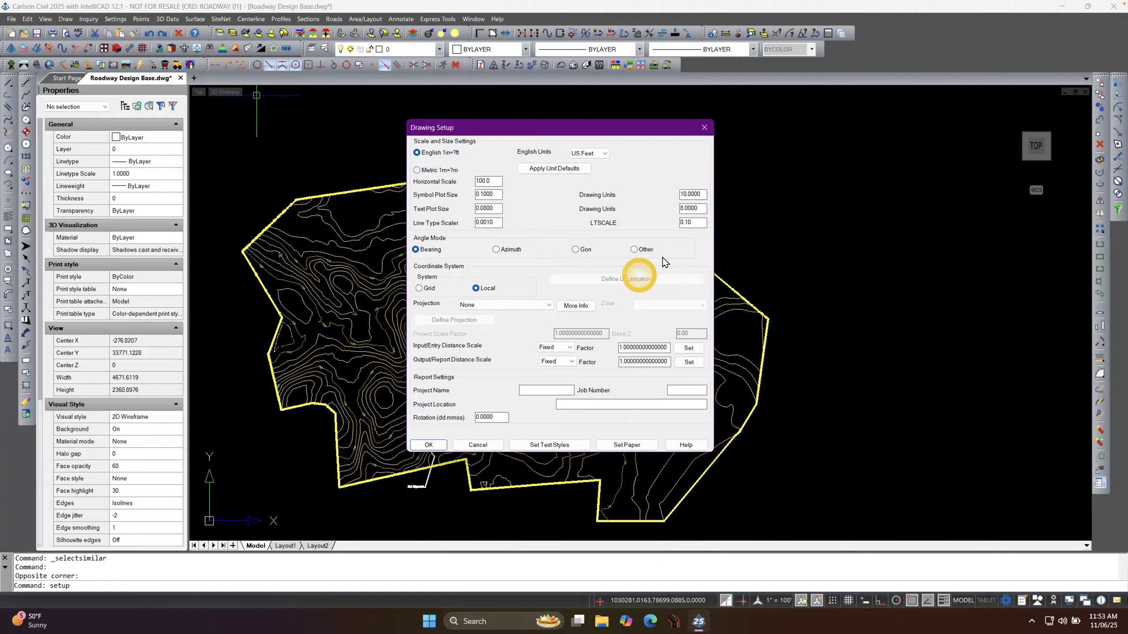
left_click(694, 224)
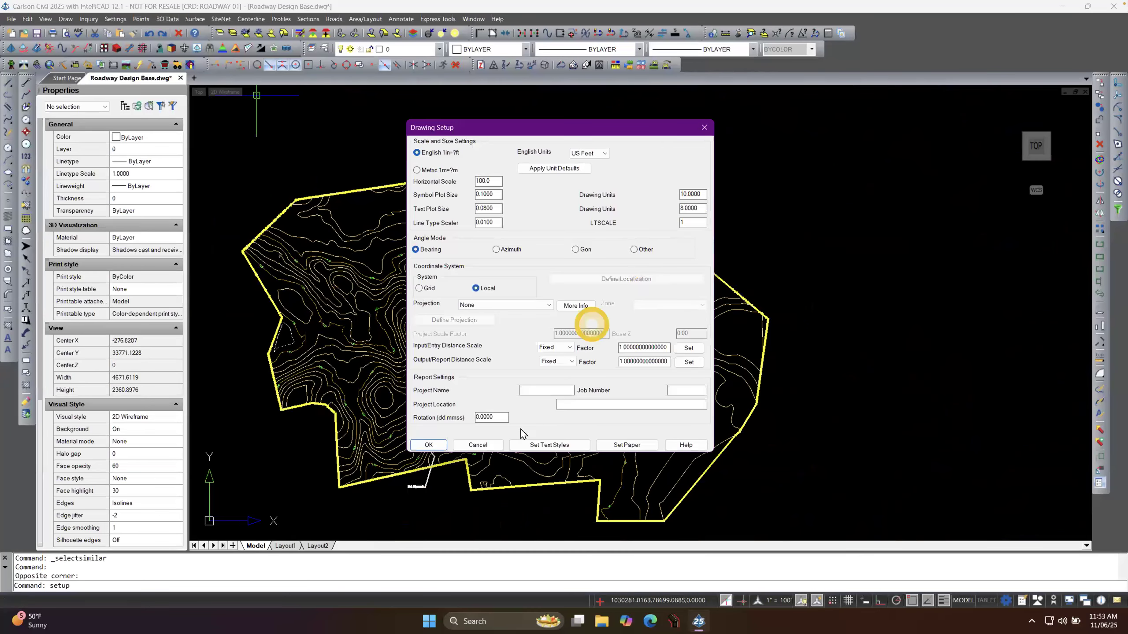
left_click(428, 445)
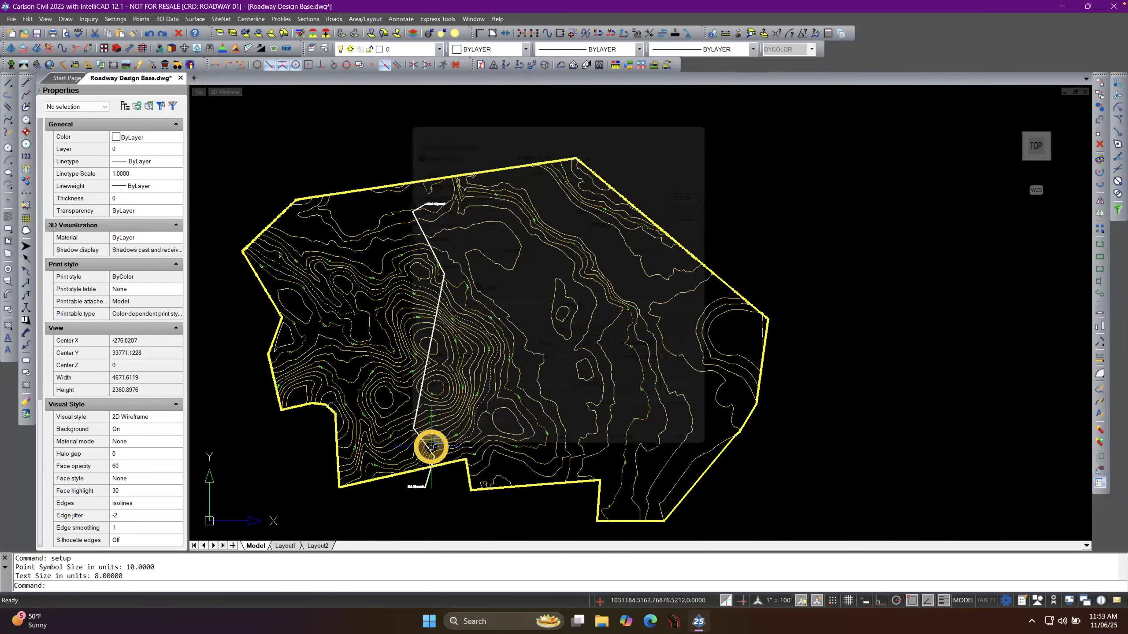
scroll(383, 398, "up", 8)
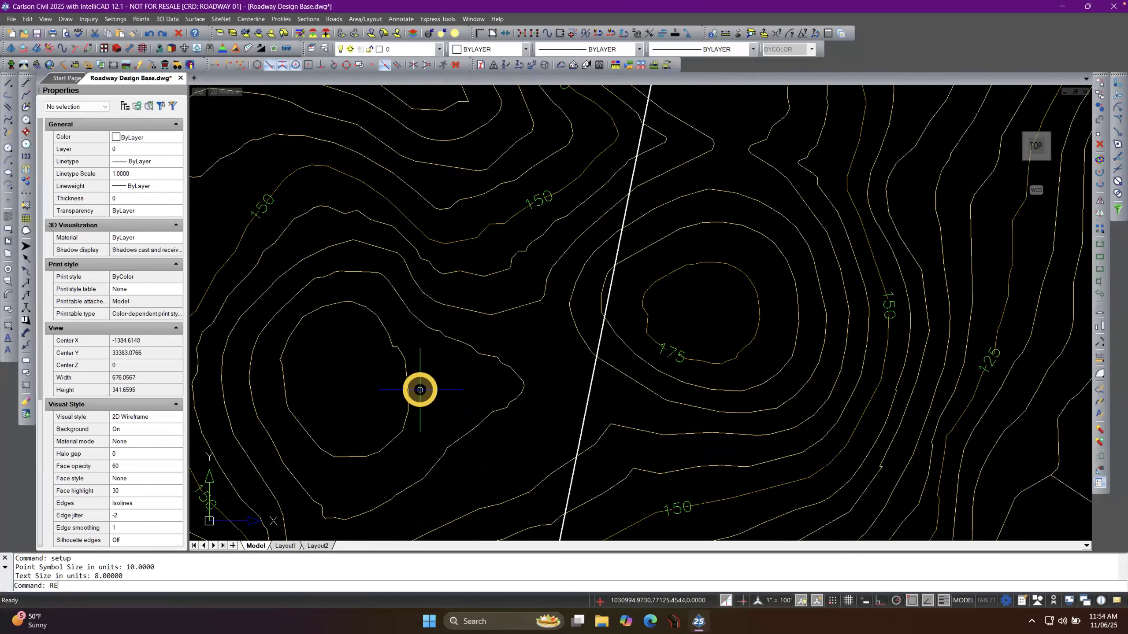
type("REA")
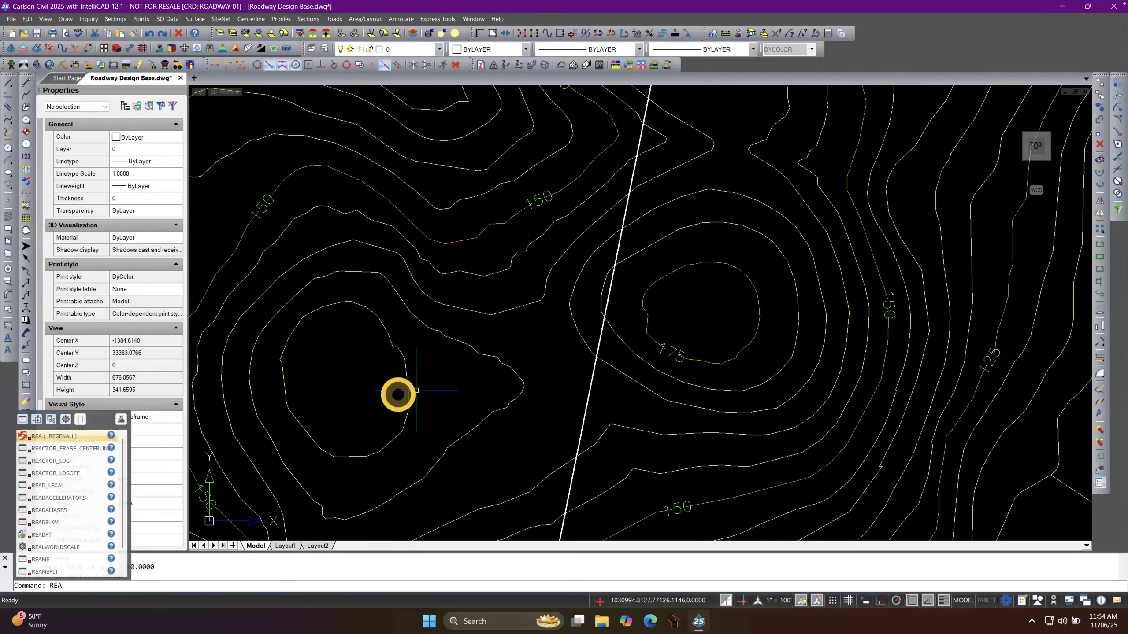
key("Return")
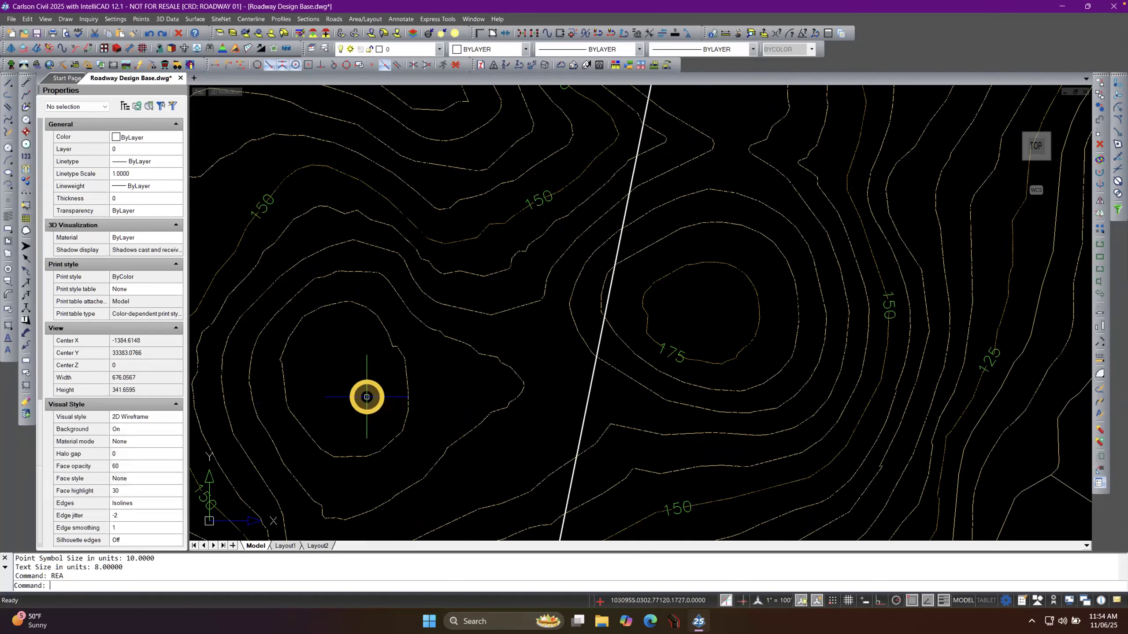
Inspect the contour dash pattern close up, both along the segments and at the polyline vertices.
scroll(460, 332, "up", 8)
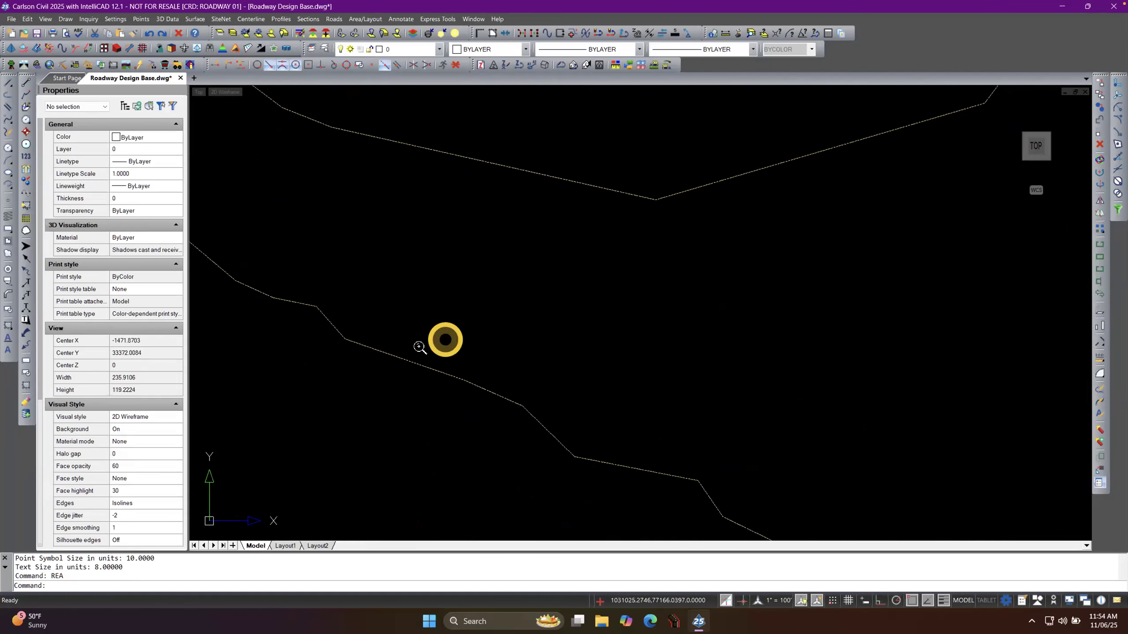
scroll(360, 355, "down", 5)
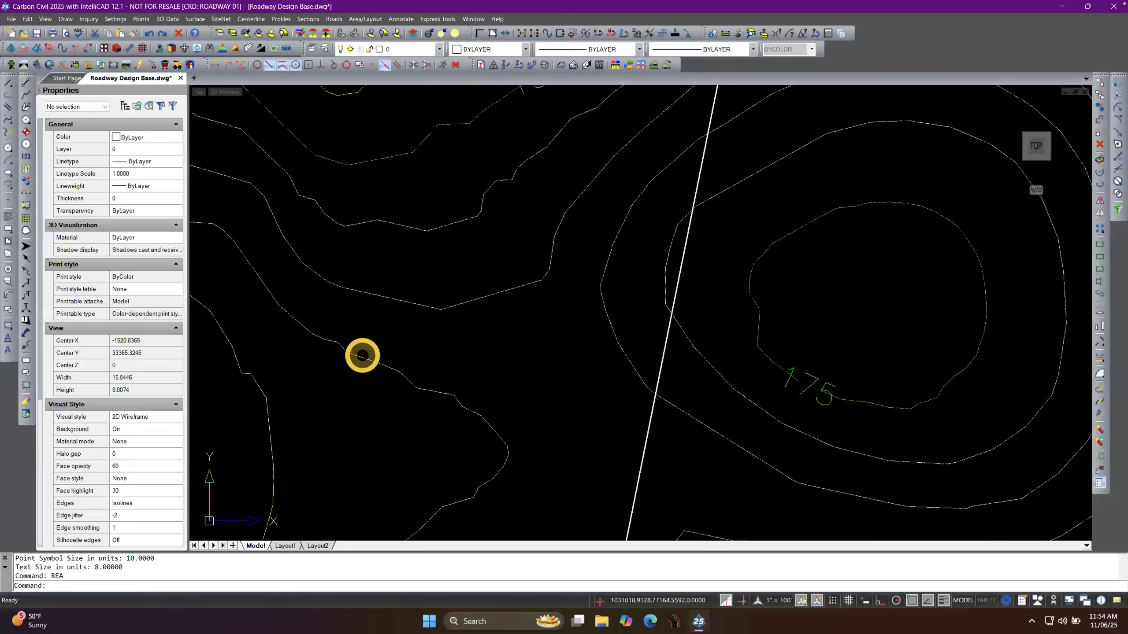
scroll(429, 398, "up", 12)
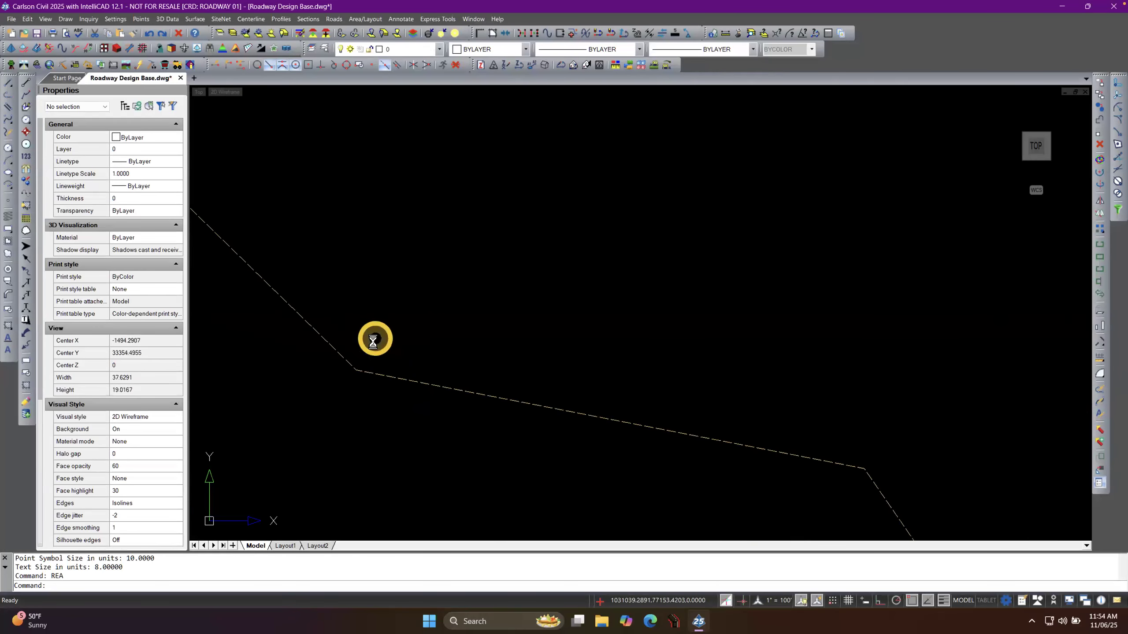
scroll(349, 388, "up", 4)
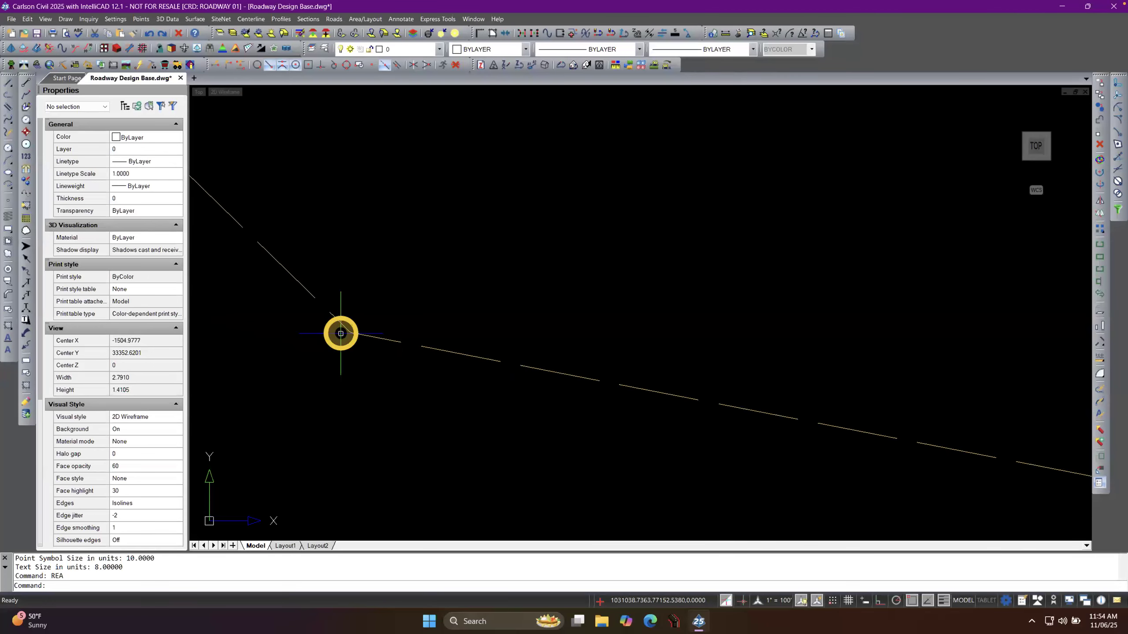
Follow the minor contour from vertex to vertex and examine how the dashes and gaps fall at each bend.
scroll(288, 278, "down", 3)
scroll(288, 279, "down", 1)
scroll(780, 386, "up", 7)
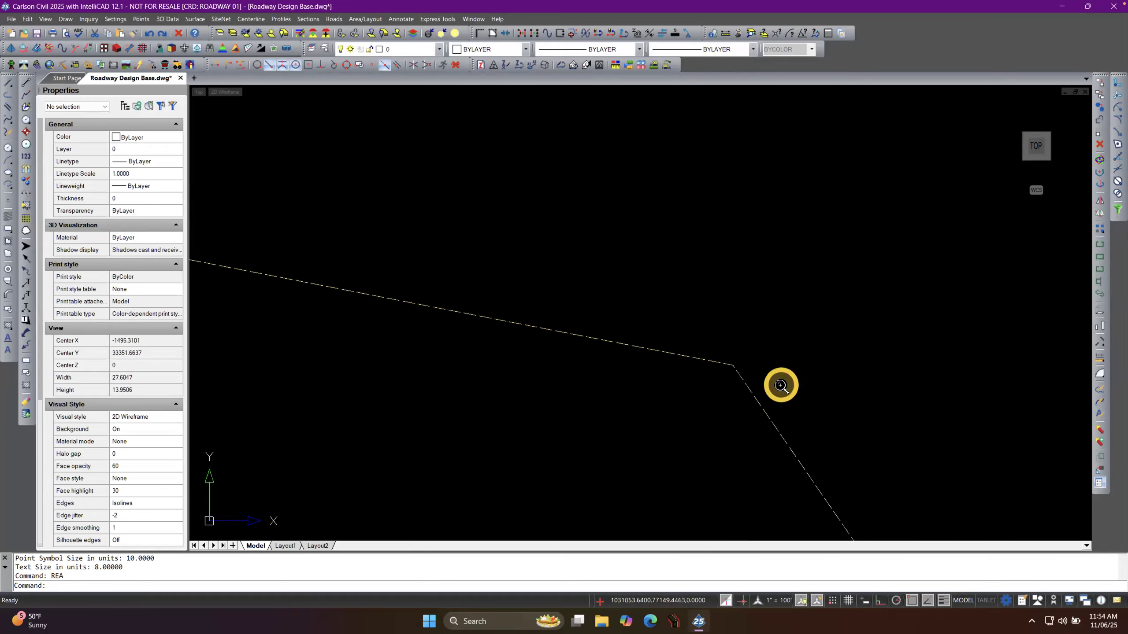
scroll(427, 277, "down", 7)
scroll(574, 433, "up", 2)
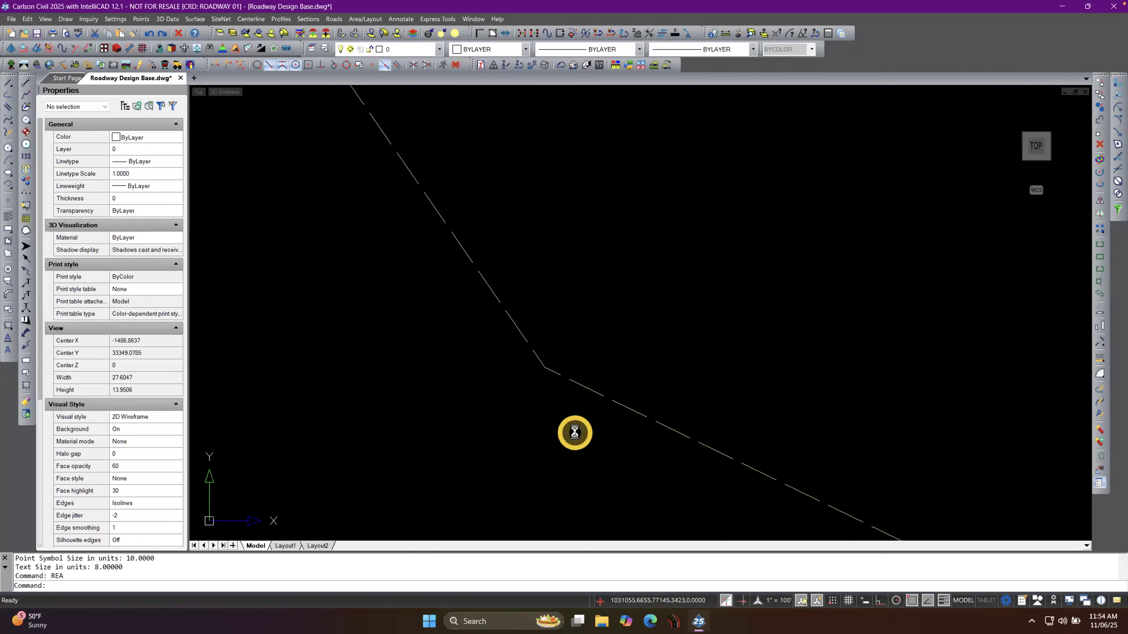
scroll(323, 317, "down", 4)
scroll(438, 376, "up", 3)
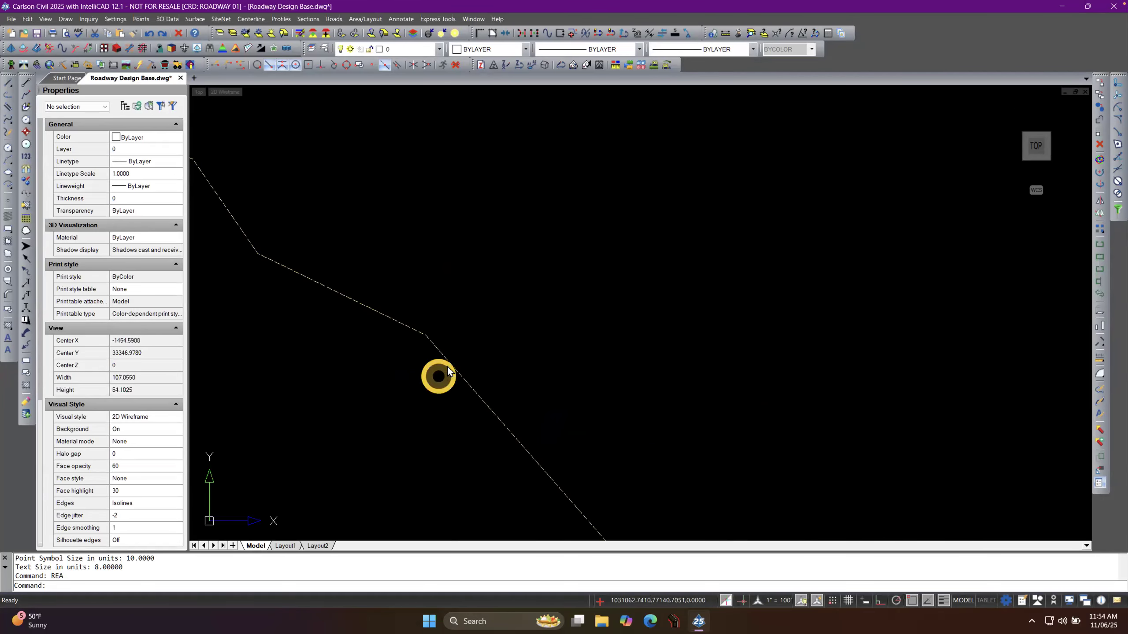
scroll(448, 363, "up", 3)
scroll(382, 266, "down", 7)
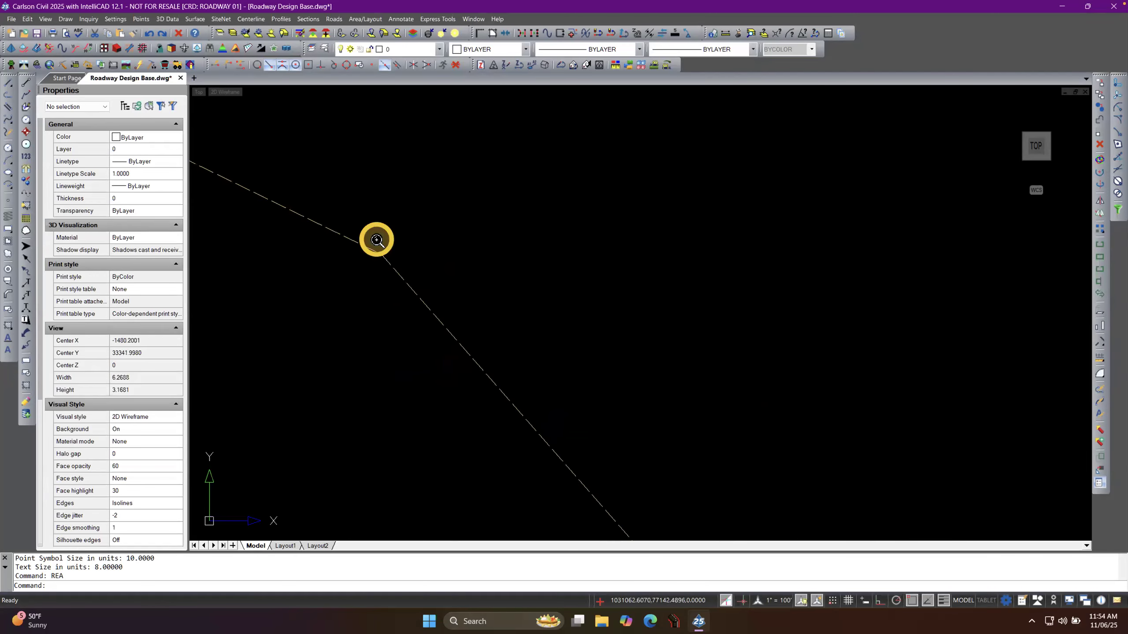
scroll(484, 364, "up", 5)
scroll(438, 320, "up", 2)
scroll(438, 284, "down", 4)
scroll(450, 370, "up", 3)
scroll(498, 361, "down", 5)
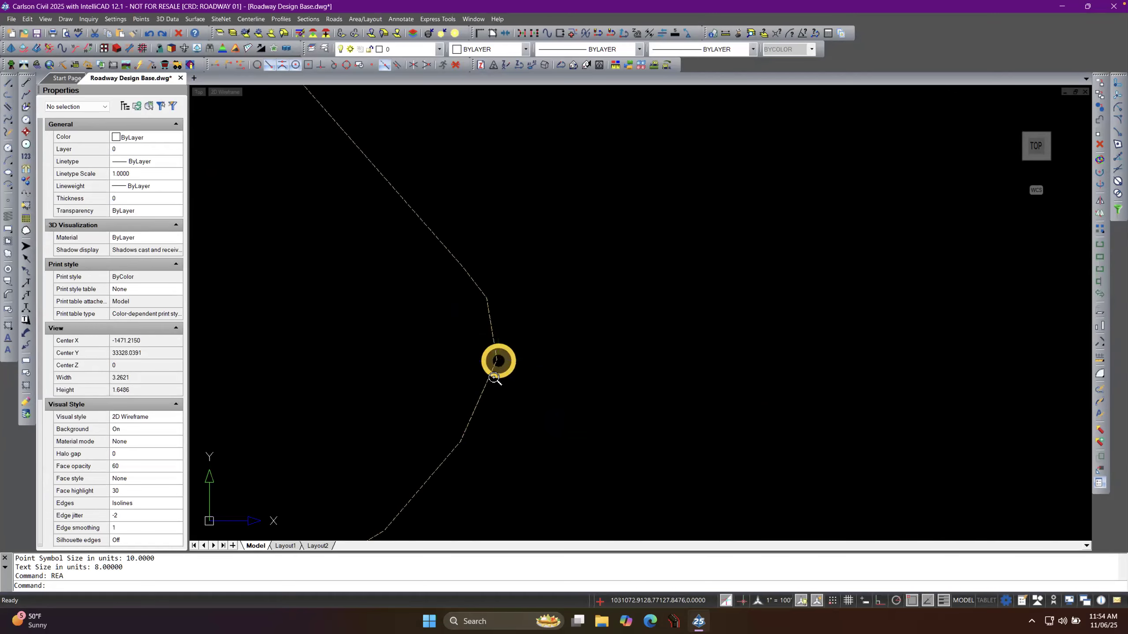
scroll(473, 446, "up", 5)
scroll(471, 439, "down", 6)
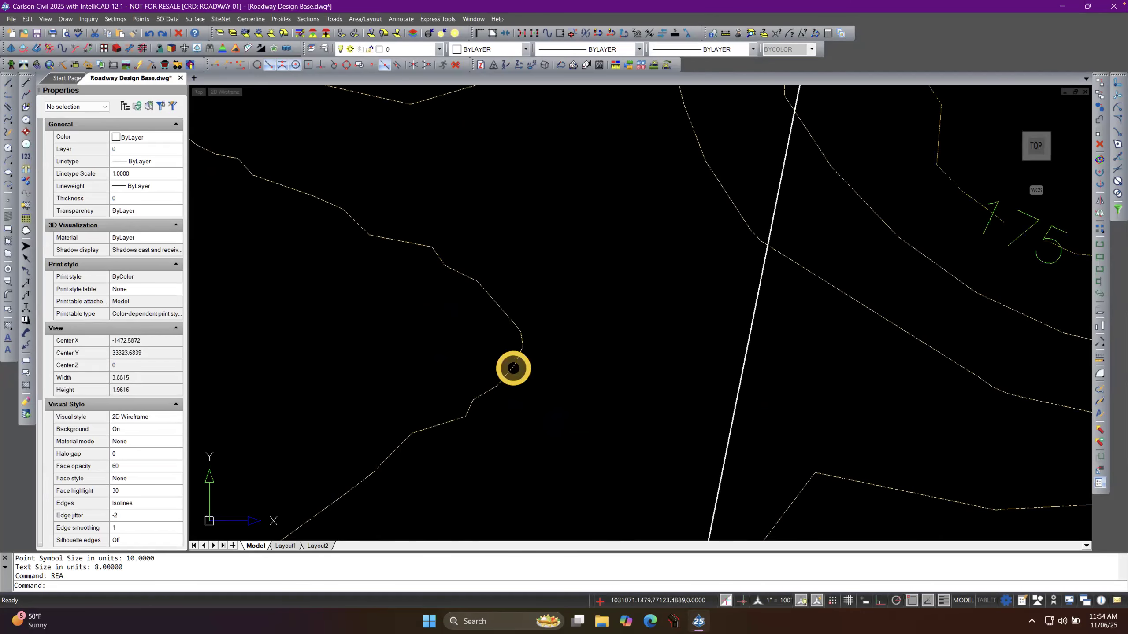
scroll(420, 432, "up", 3)
scroll(422, 431, "up", 8)
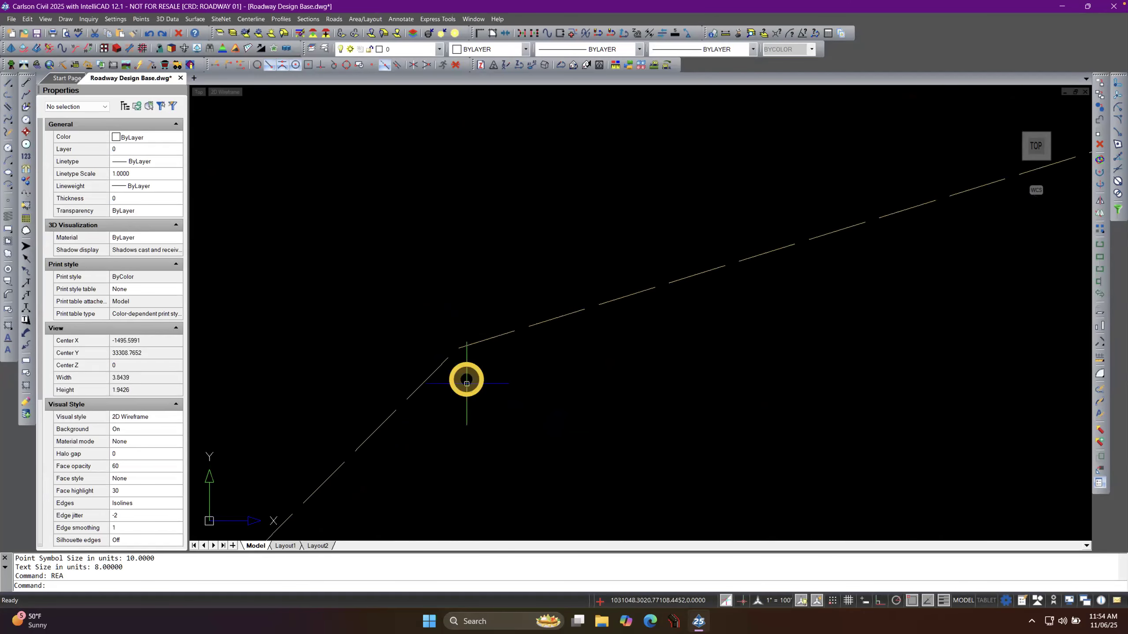
Check where the vertex of the C-TOPO-MINR contour polyline lies relative to the dash gap, and clear the selection.
left_click(482, 340)
scroll(494, 363, "up", 2)
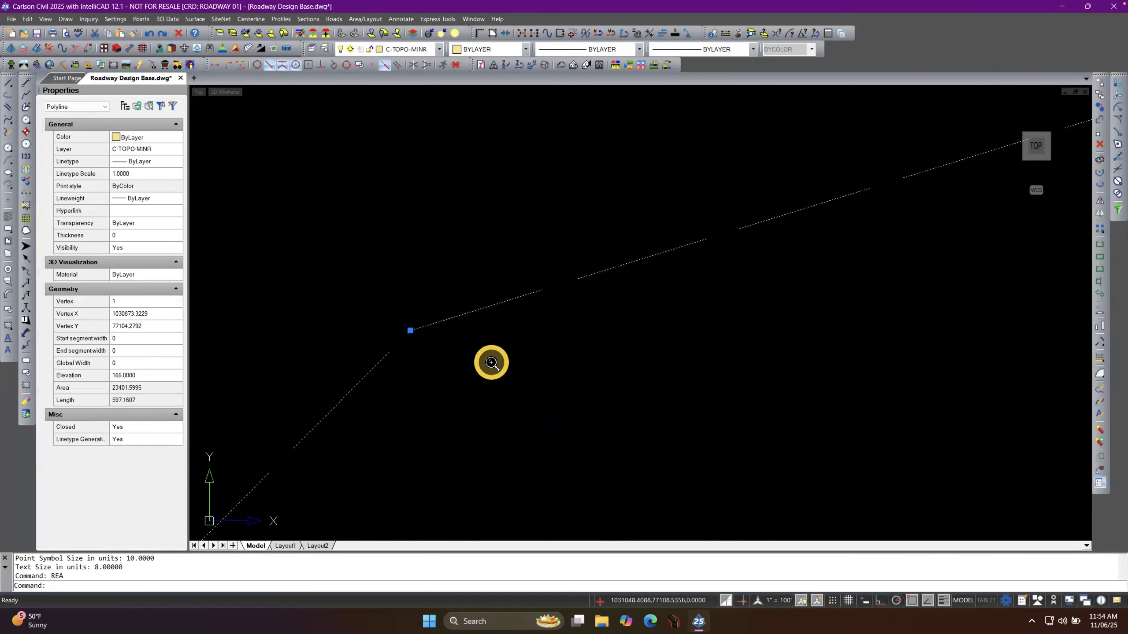
key("Escape")
key("Escape")
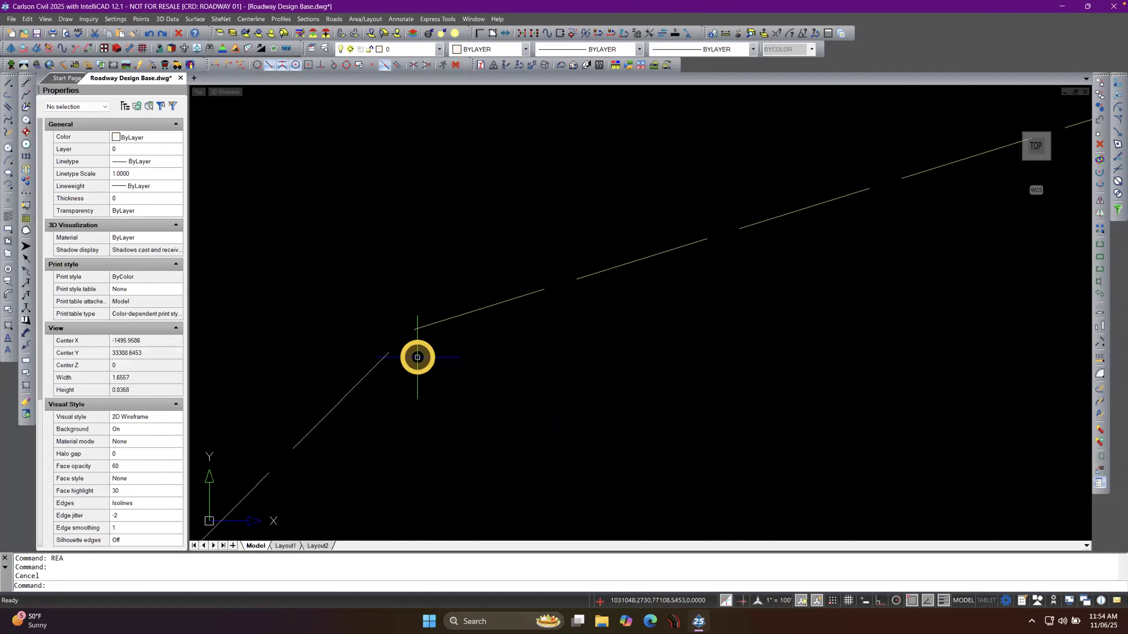
left_click(439, 322)
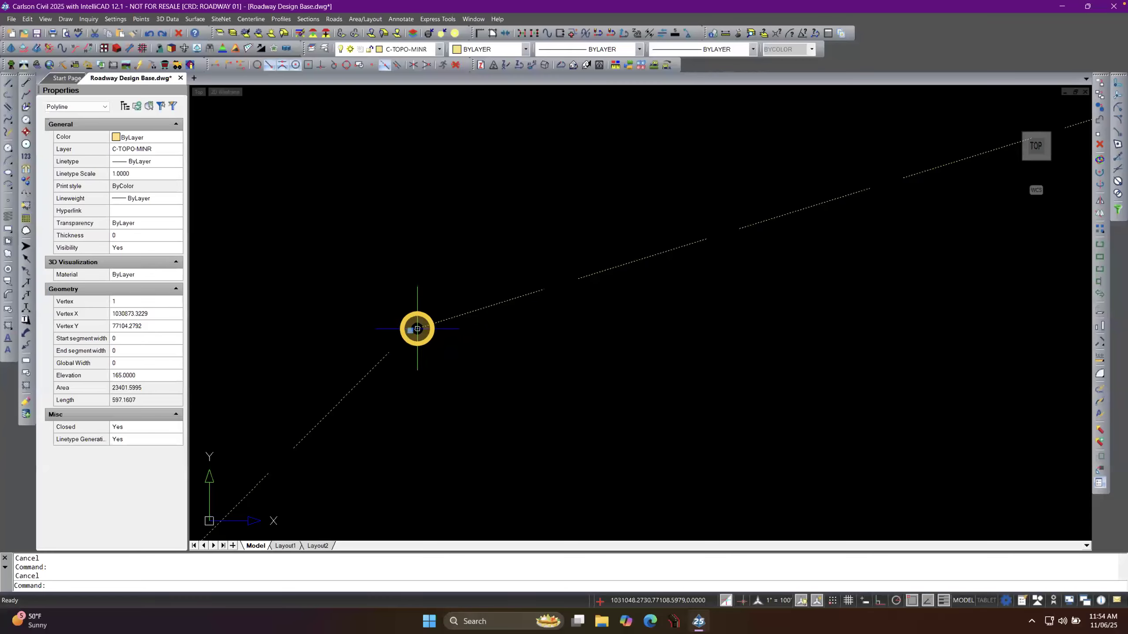
key("Escape")
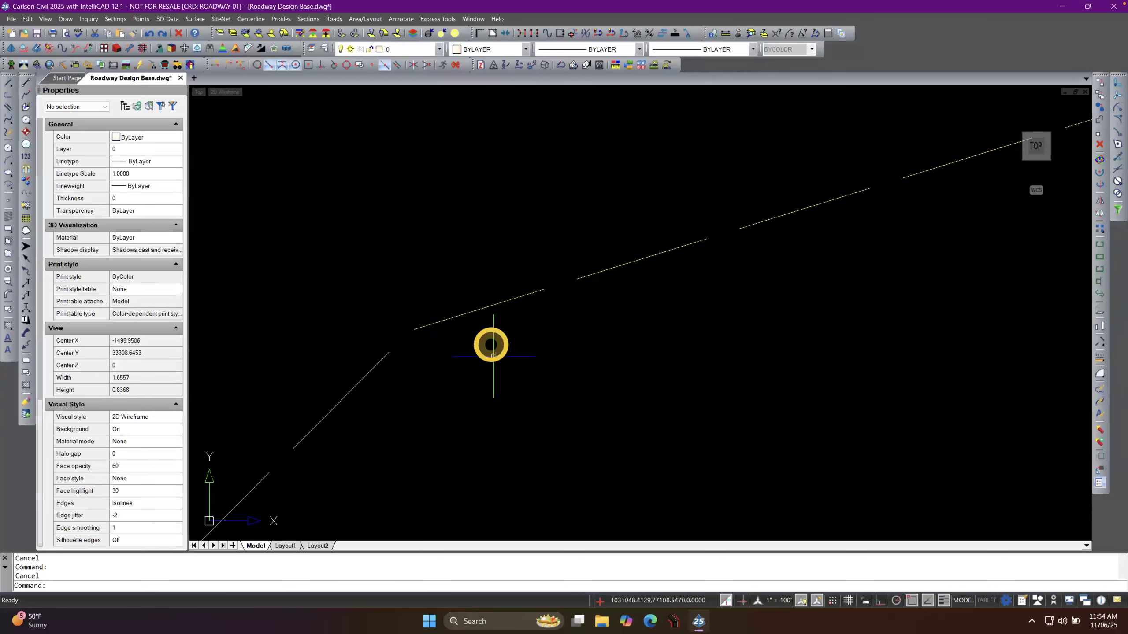
Set Linetype Generation to No for the C-TOPO-MINR contour polyline and clear the selection.
left_click(480, 309)
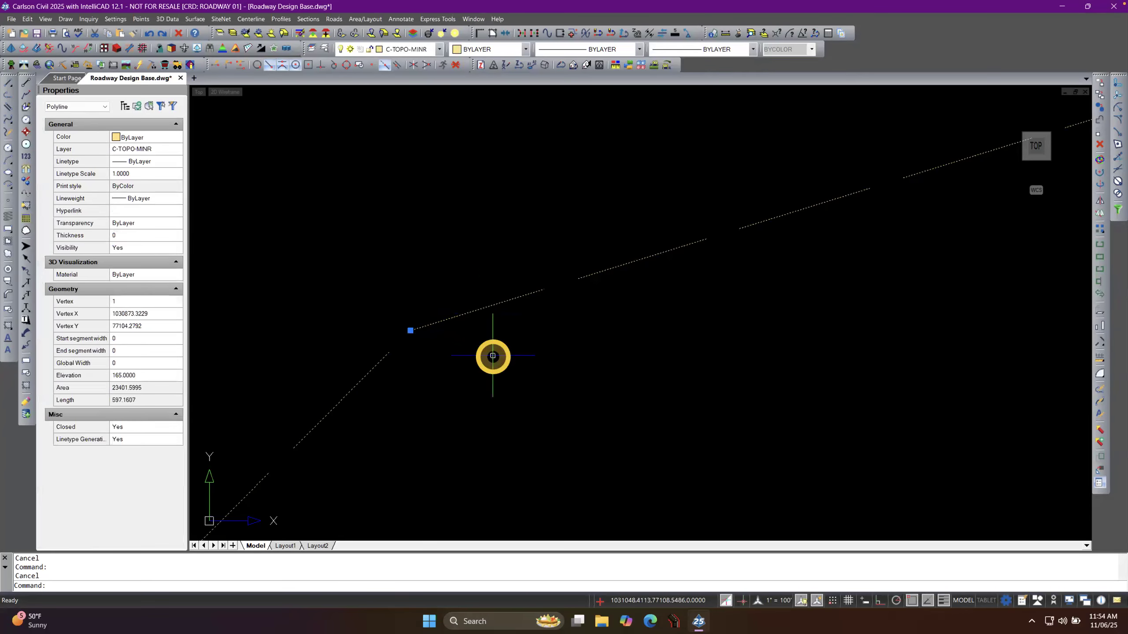
left_click(158, 439)
left_click(176, 439)
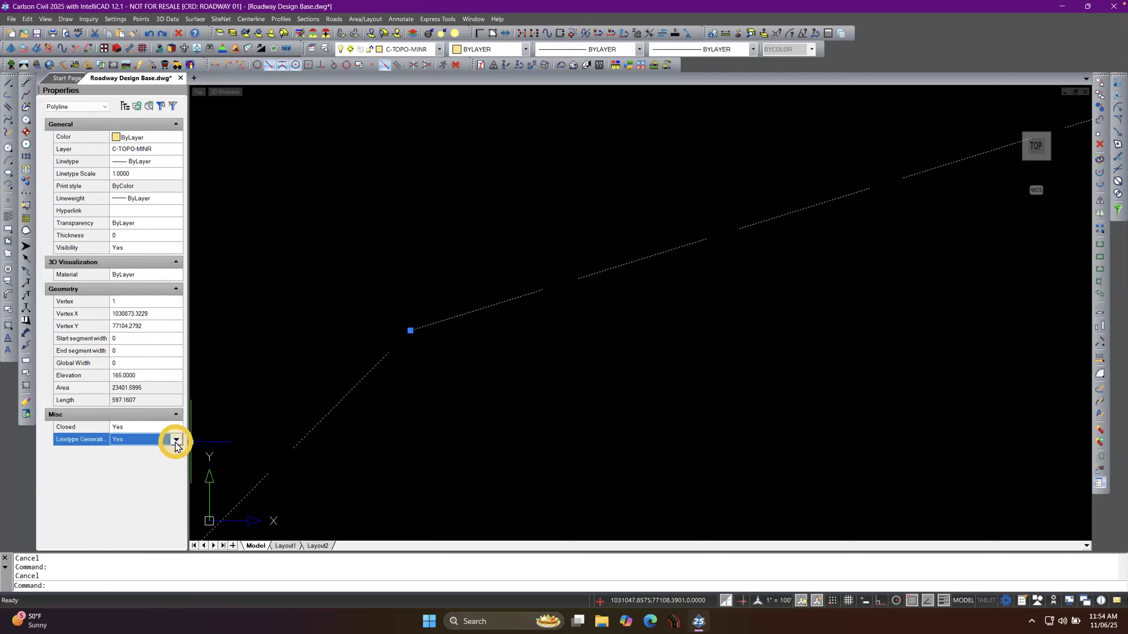
left_click(143, 450)
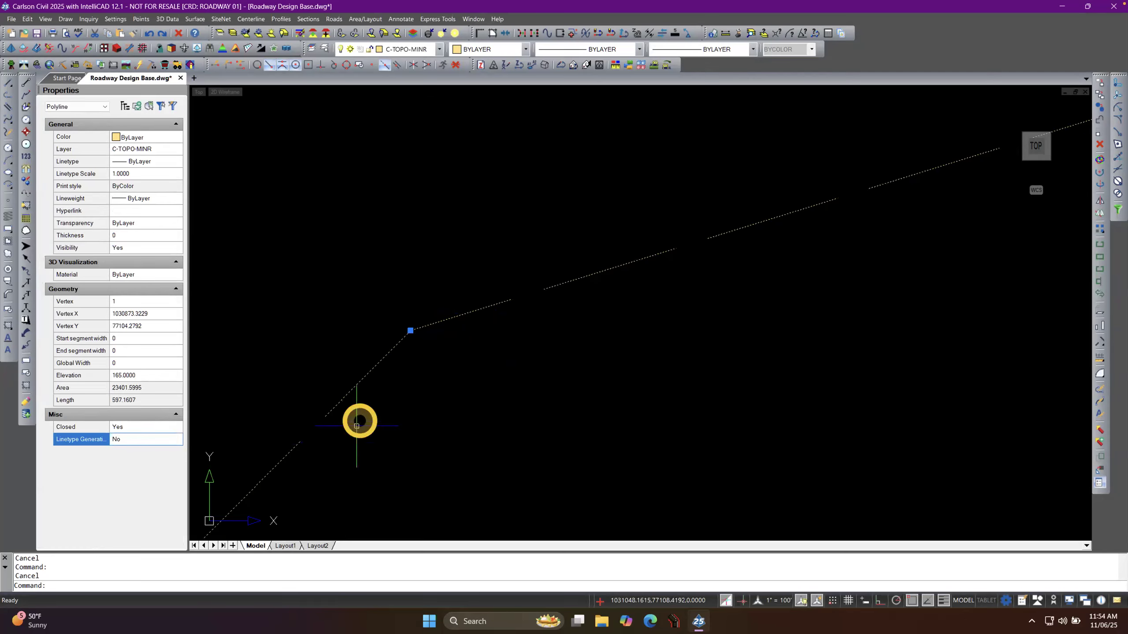
key("Escape")
Compare the contours overall and close up, examining how the edited polyline's dashes meet at its vertices.
scroll(408, 328, "down", 10)
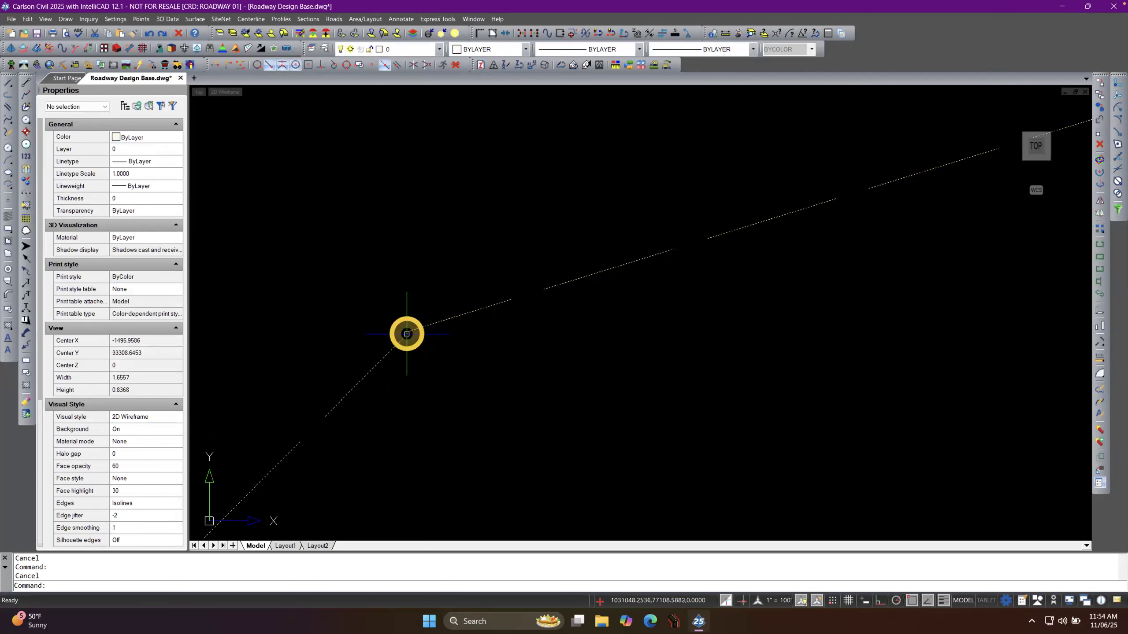
scroll(460, 426, "down", 4)
scroll(754, 323, "down", 5)
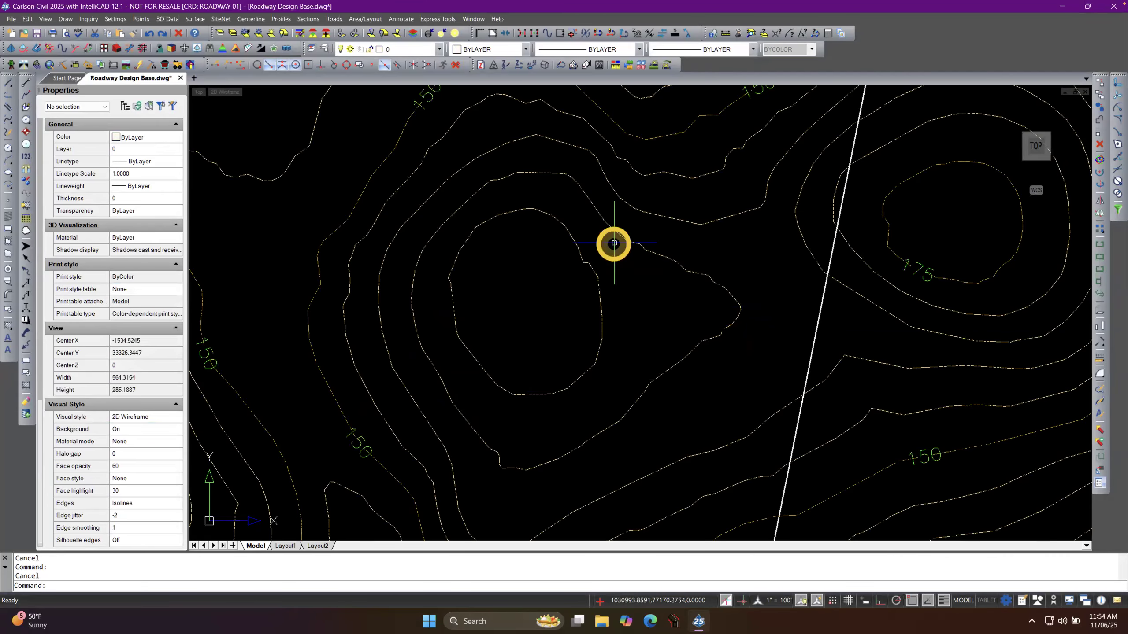
scroll(483, 182, "up", 3)
scroll(483, 183, "up", 5)
scroll(493, 202, "down", 3)
scroll(531, 205, "up", 3)
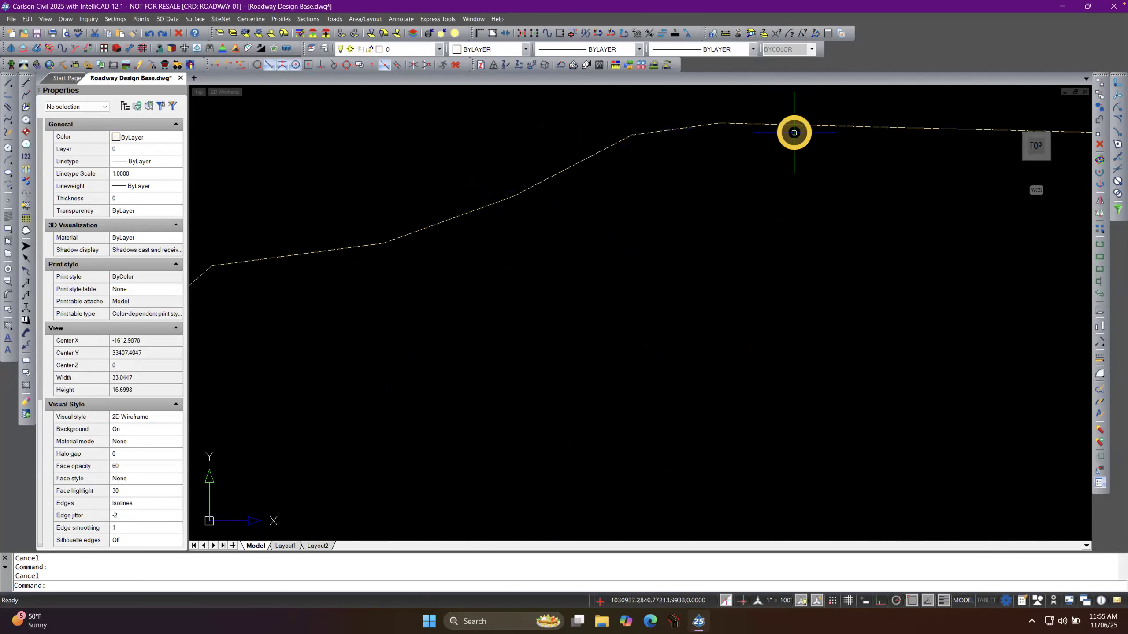
scroll(519, 174, "up", 4)
scroll(531, 305, "up", 5)
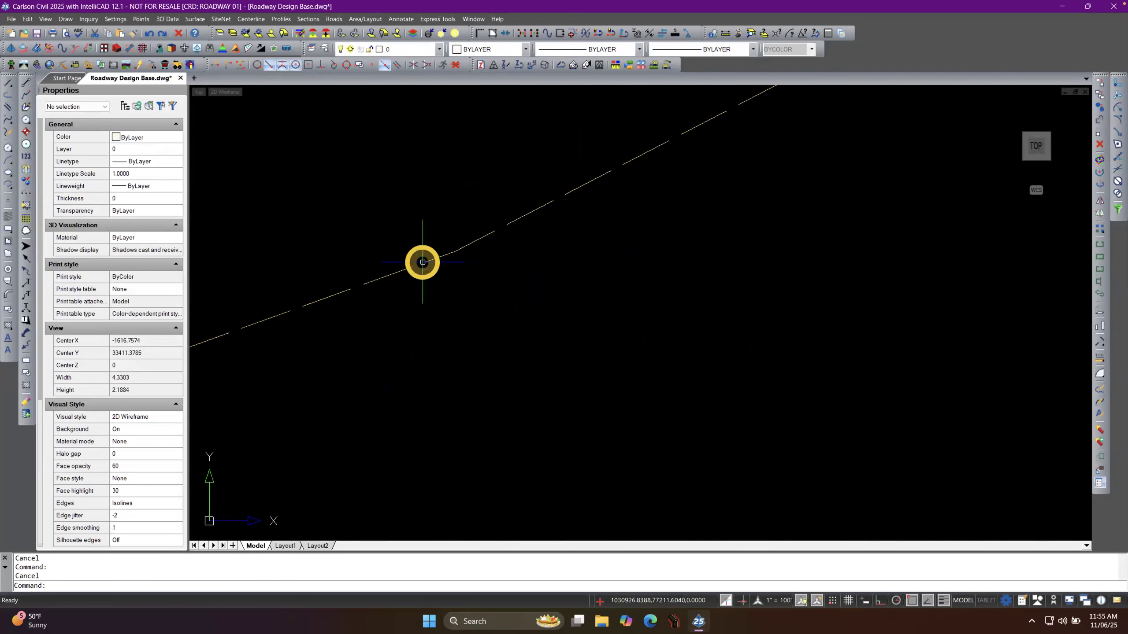
scroll(484, 312, "down", 7)
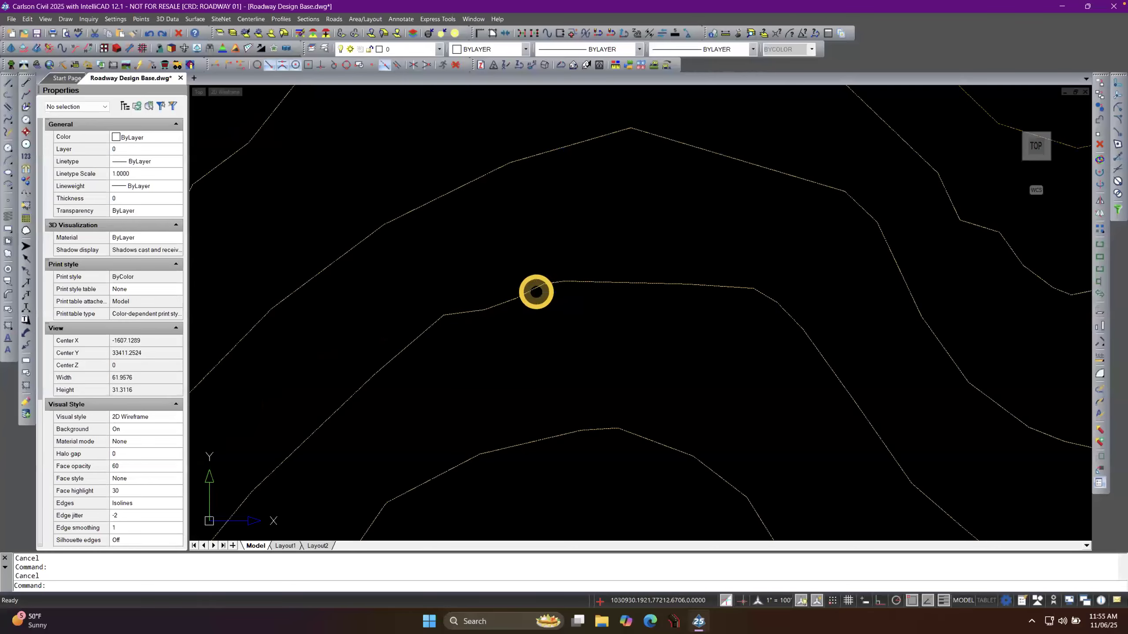
Set Linetype Generation back to Yes for the edited minor contour polyline and clear the selection.
left_click(535, 292)
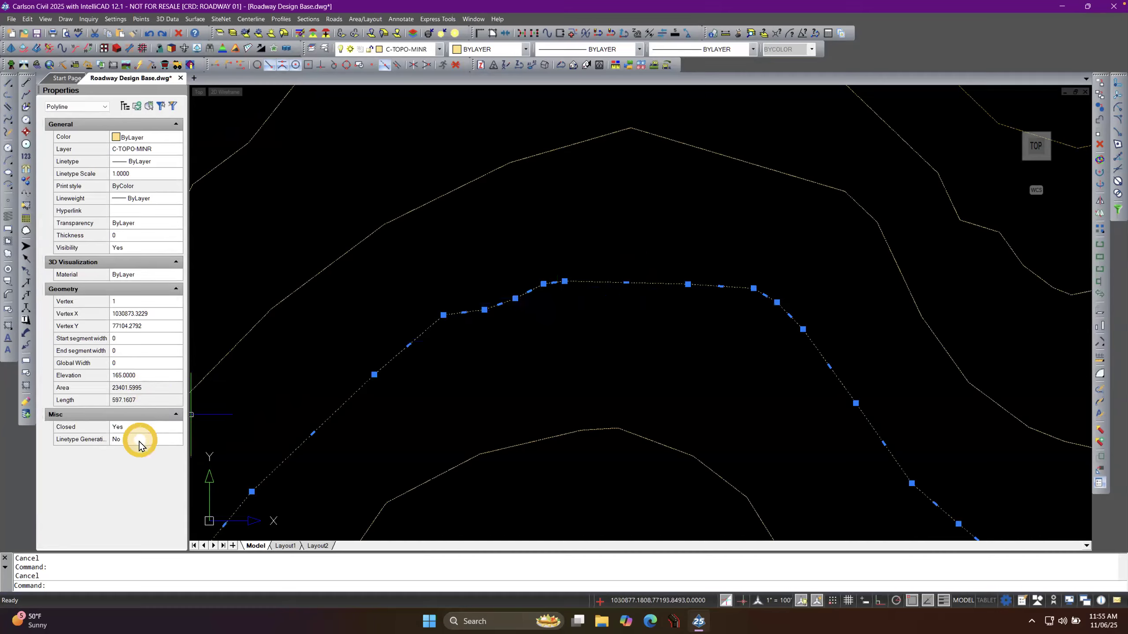
left_click(173, 440)
left_click(176, 439)
left_click(133, 457)
key("Escape")
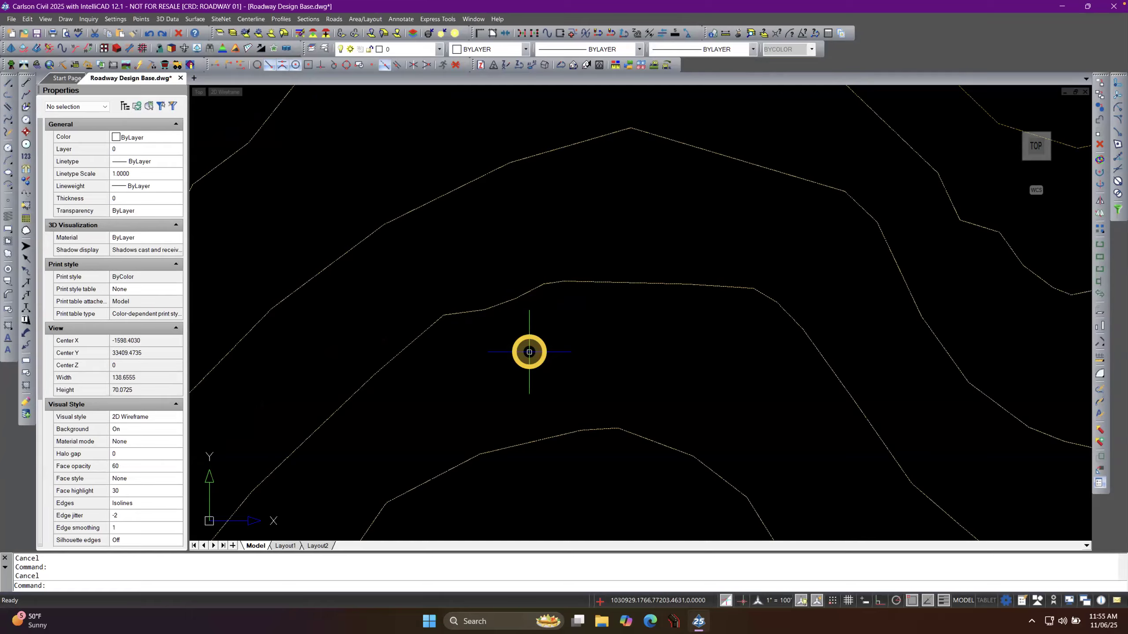
Turn the PLINEGEN system variable ON.
type("PLINEGEN")
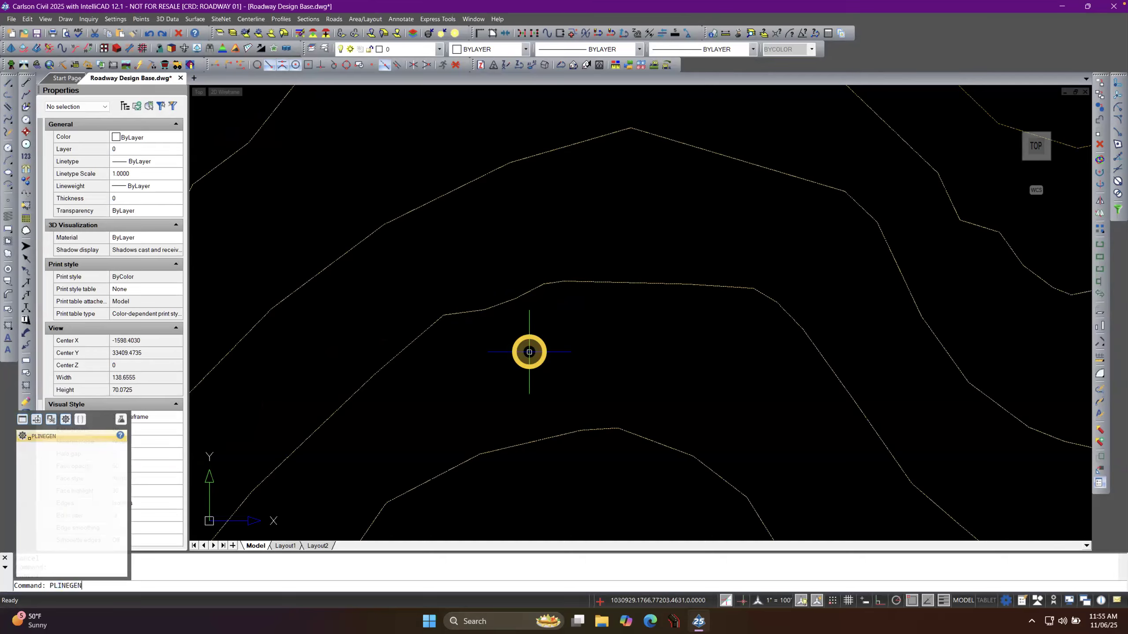
key("Return")
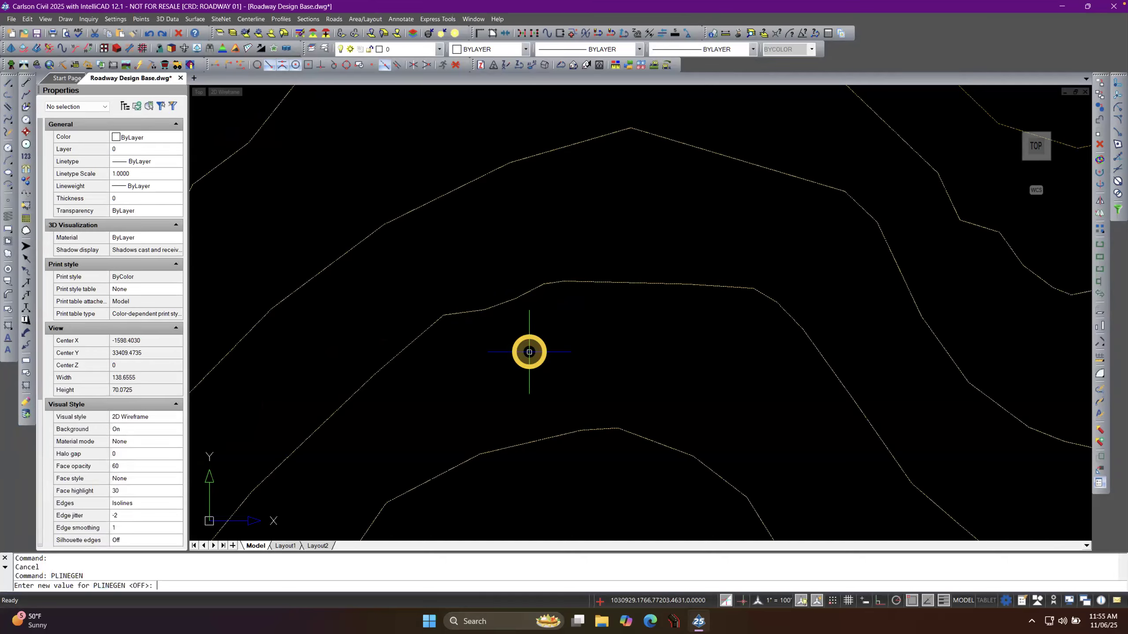
type("ON")
key("Return")
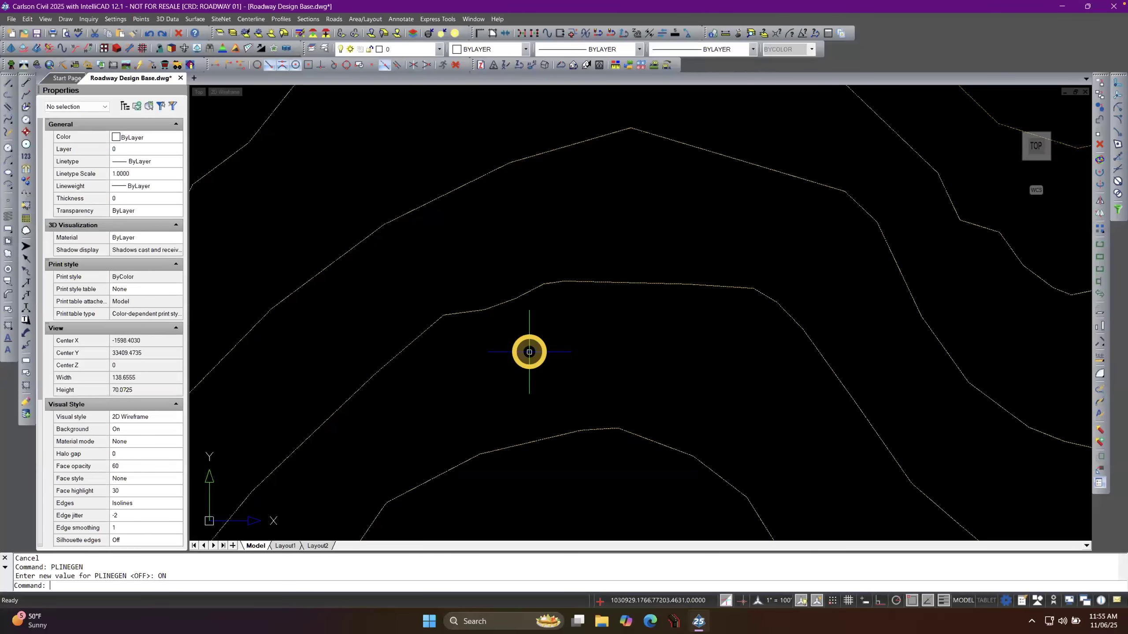
Look closely at the contour through a 150 label, and check the LTSCALE value without changing it.
scroll(605, 307, "down", 5)
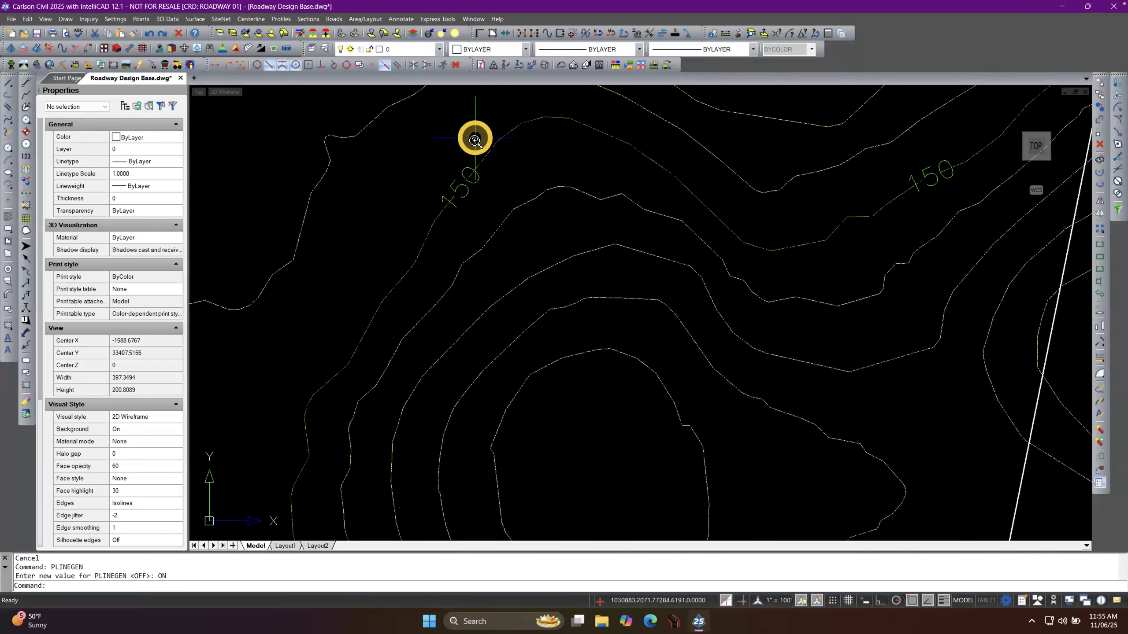
scroll(474, 140, "up", 4)
scroll(469, 157, "up", 1)
scroll(390, 364, "up", 1)
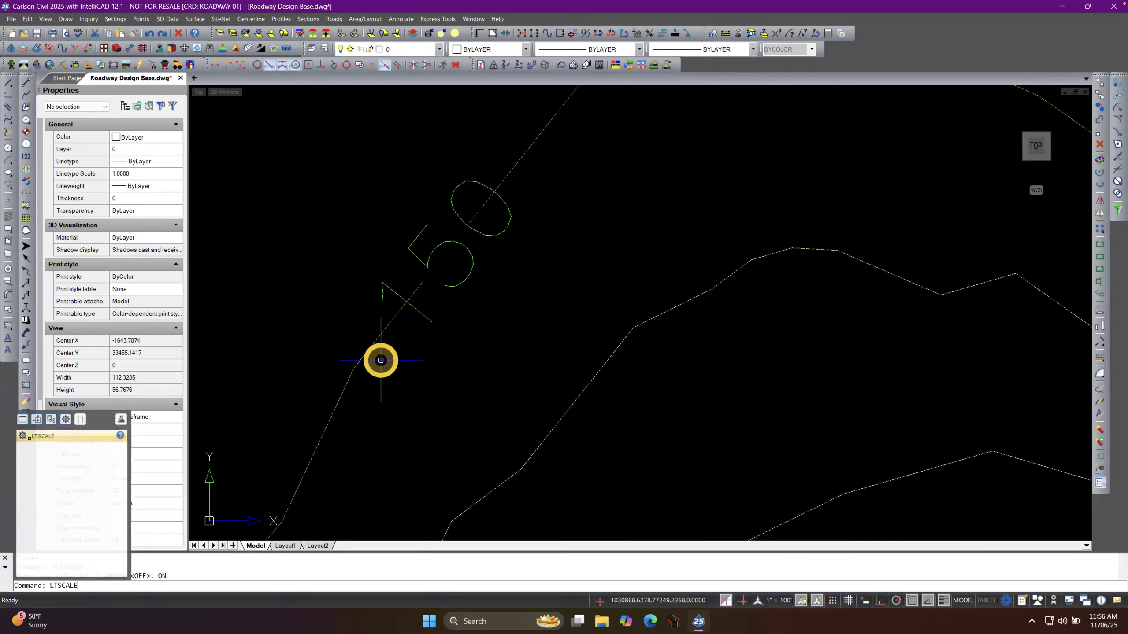
key("Return")
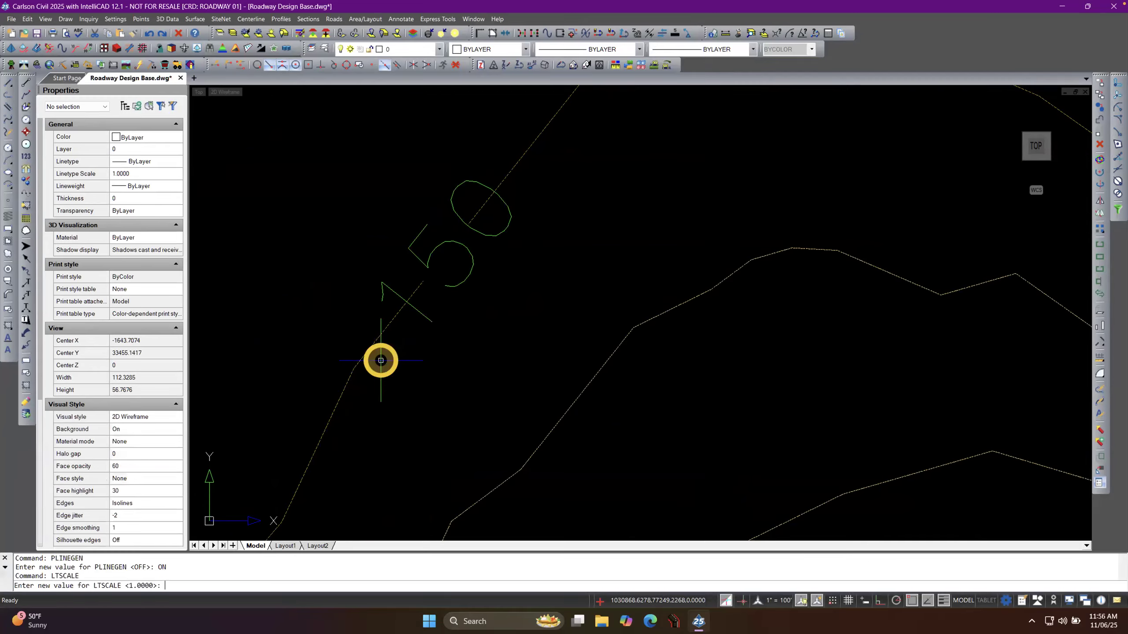
key("Return")
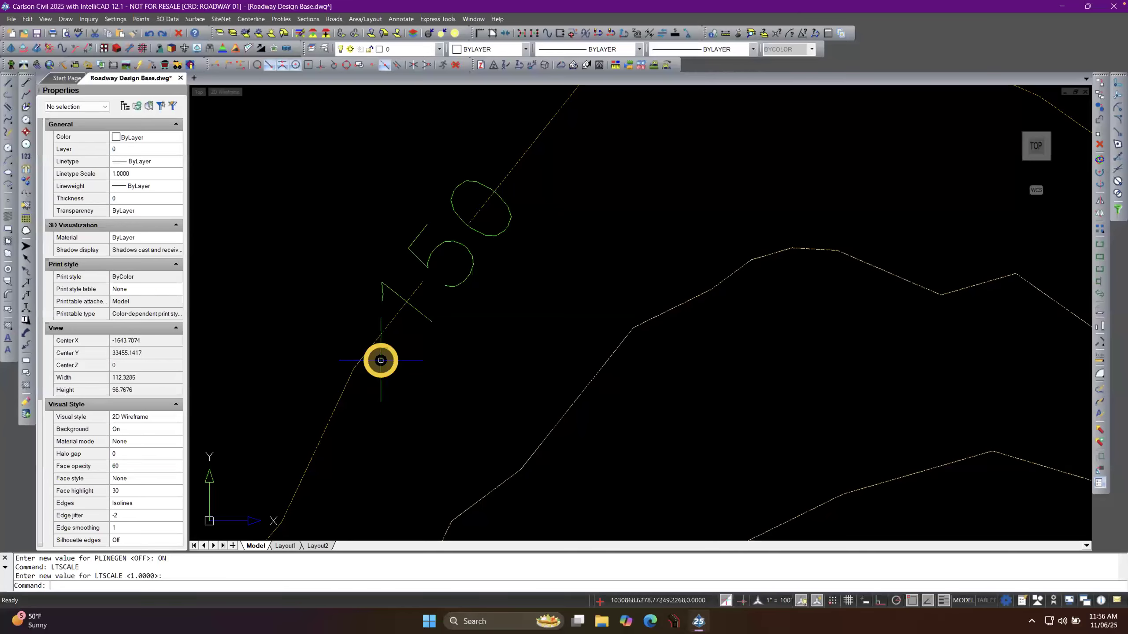
Turn the MSLTSCALE system variable ON, regenerate the drawing with REA, and review the contour dashes across the site.
type("MSLTSCALE")
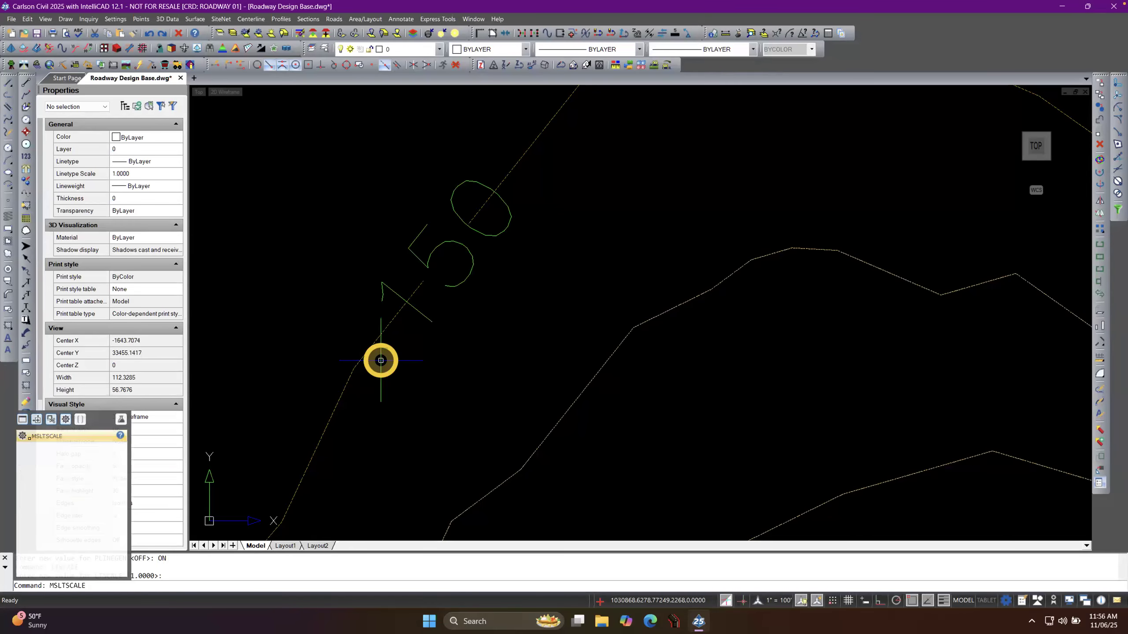
key("Return")
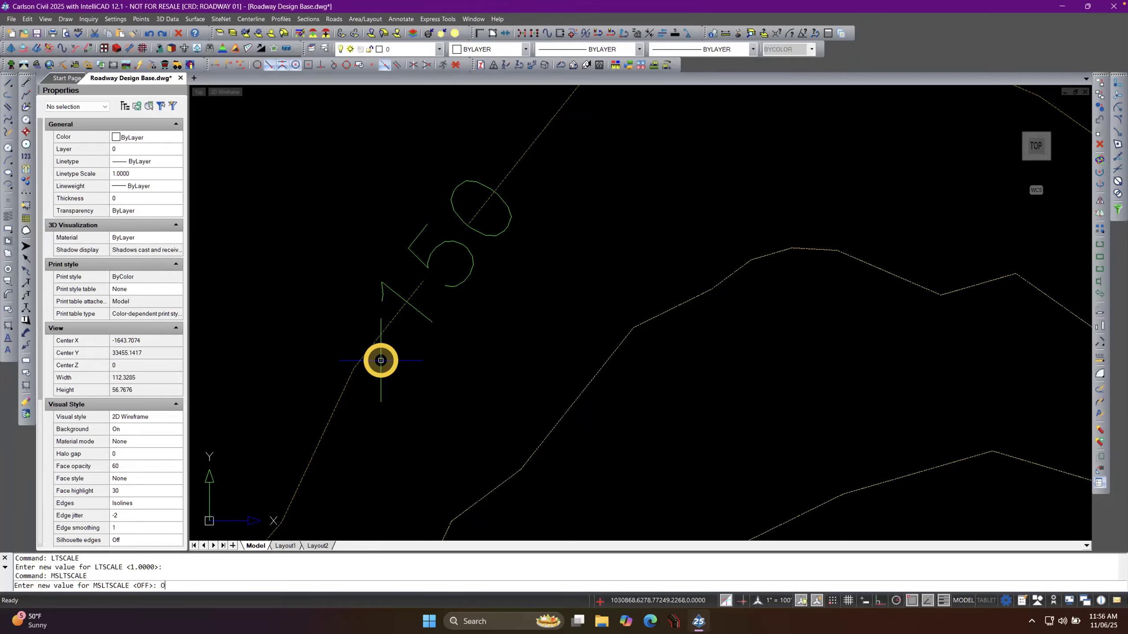
key("Return")
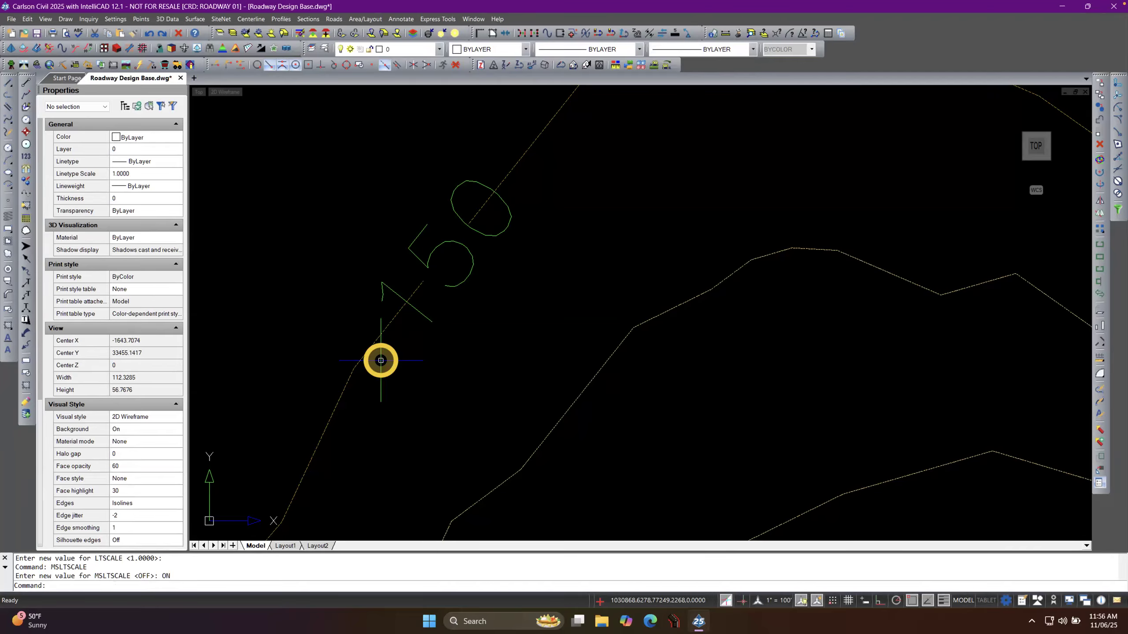
type("REA")
key("Return")
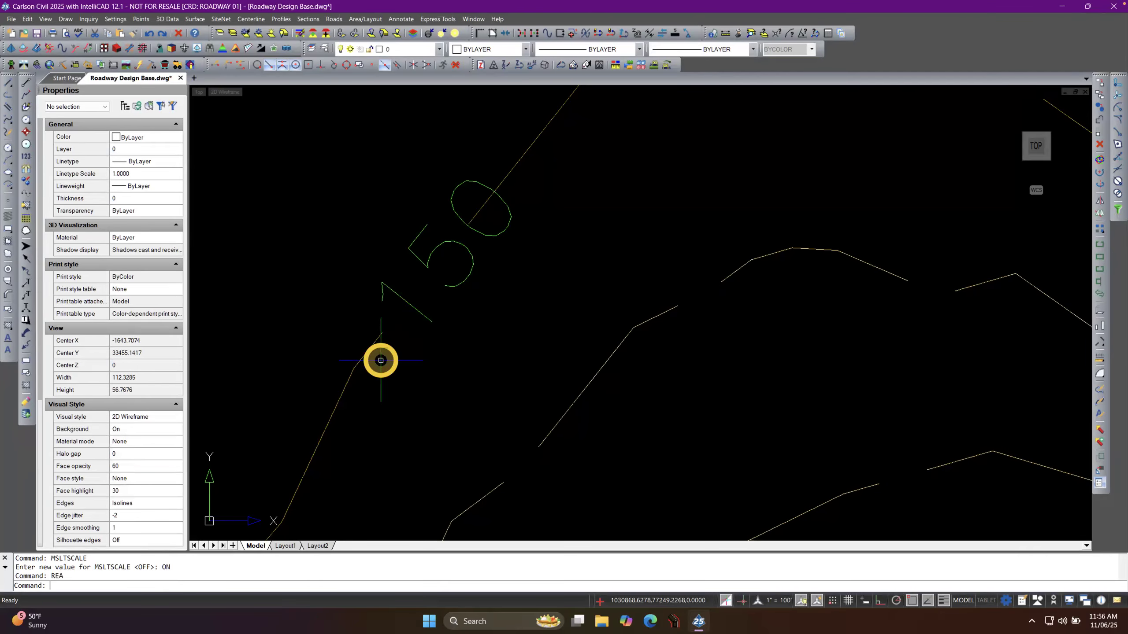
scroll(430, 349, "down", 5)
scroll(433, 348, "down", 3)
scroll(501, 443, "down", 2)
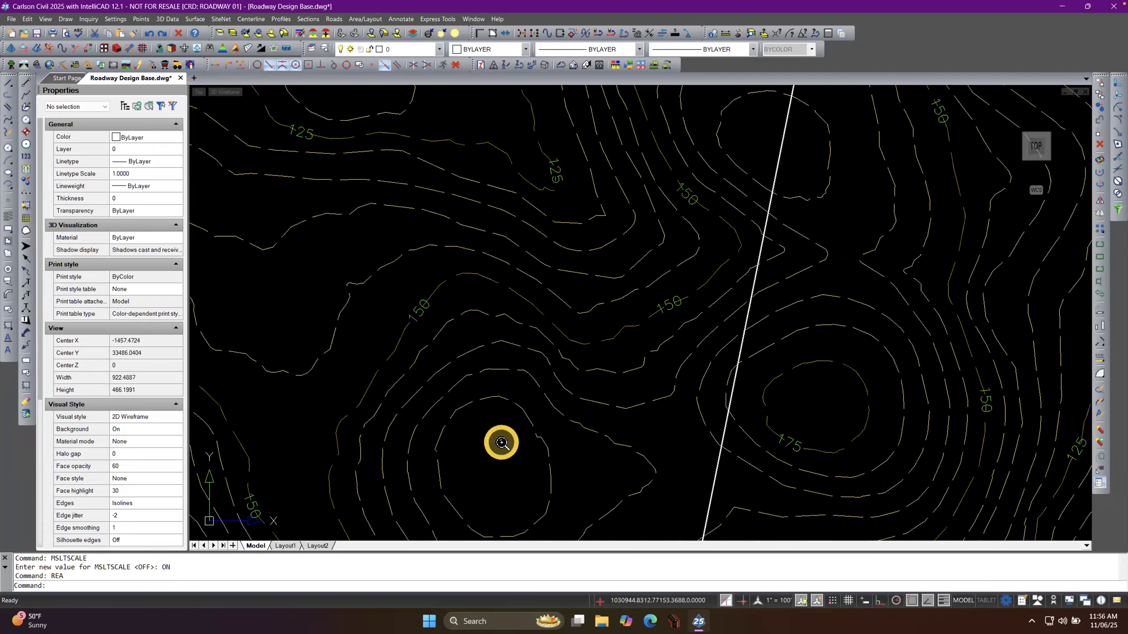
scroll(501, 443, "up", 2)
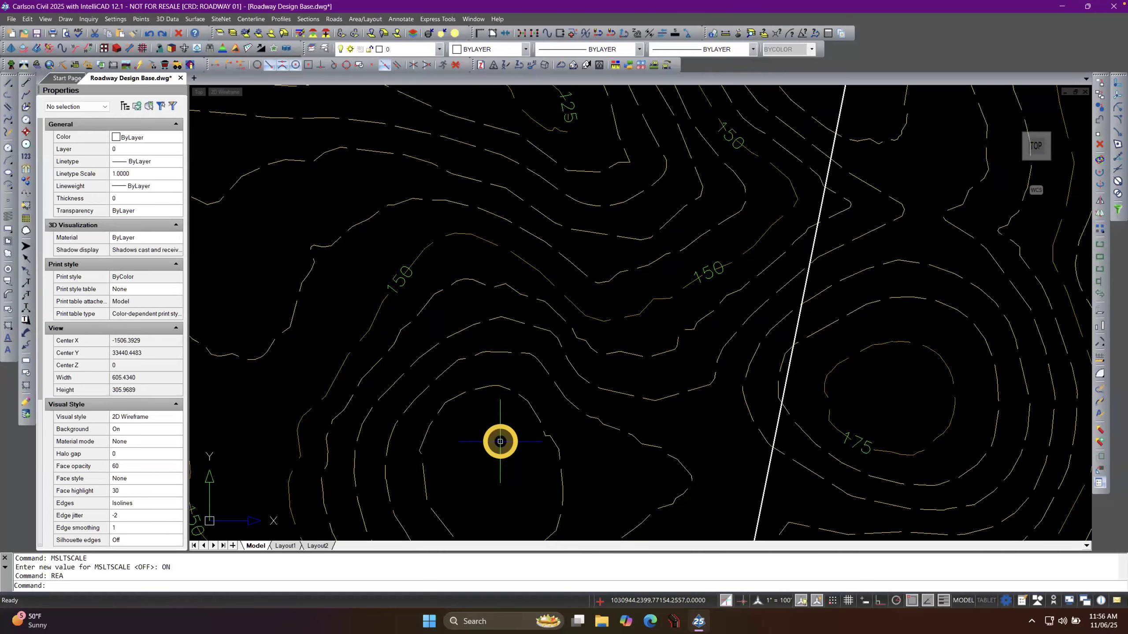
Set the drawing setup's horizontal scale to 50 and its LTSCALE to 1, and apply the settings.
left_click(118, 19)
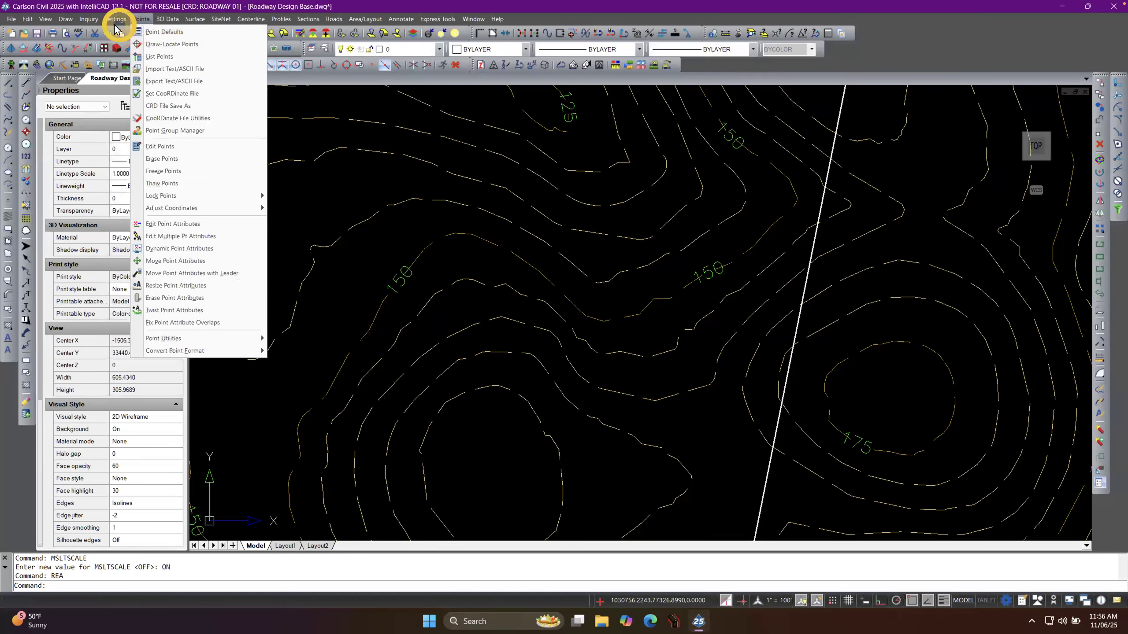
mouse_move(116, 22)
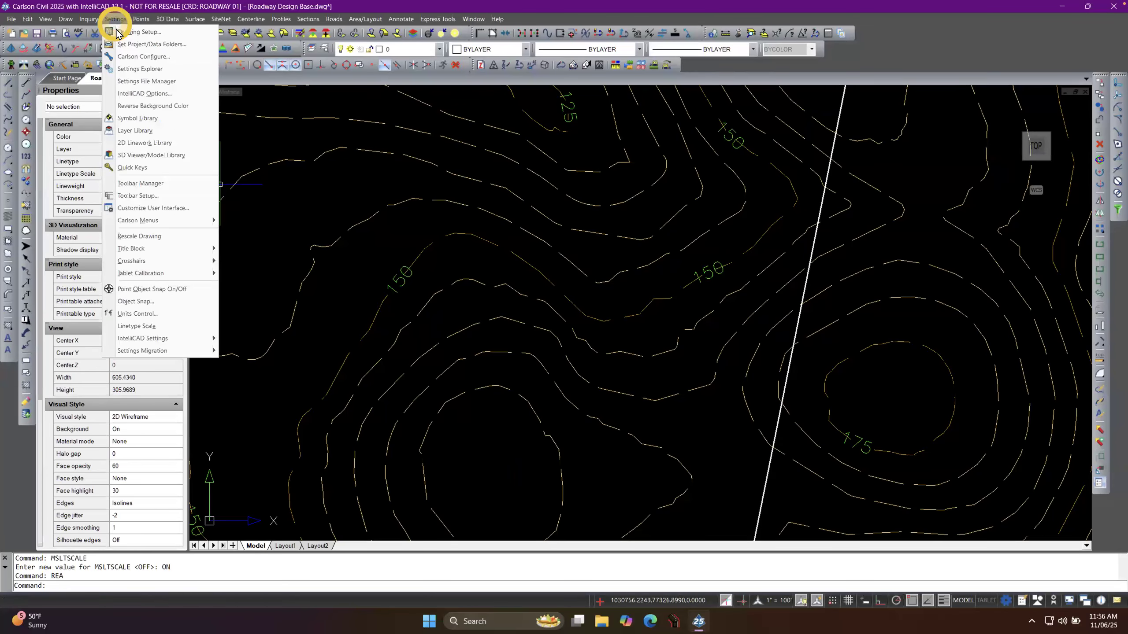
left_click(118, 32)
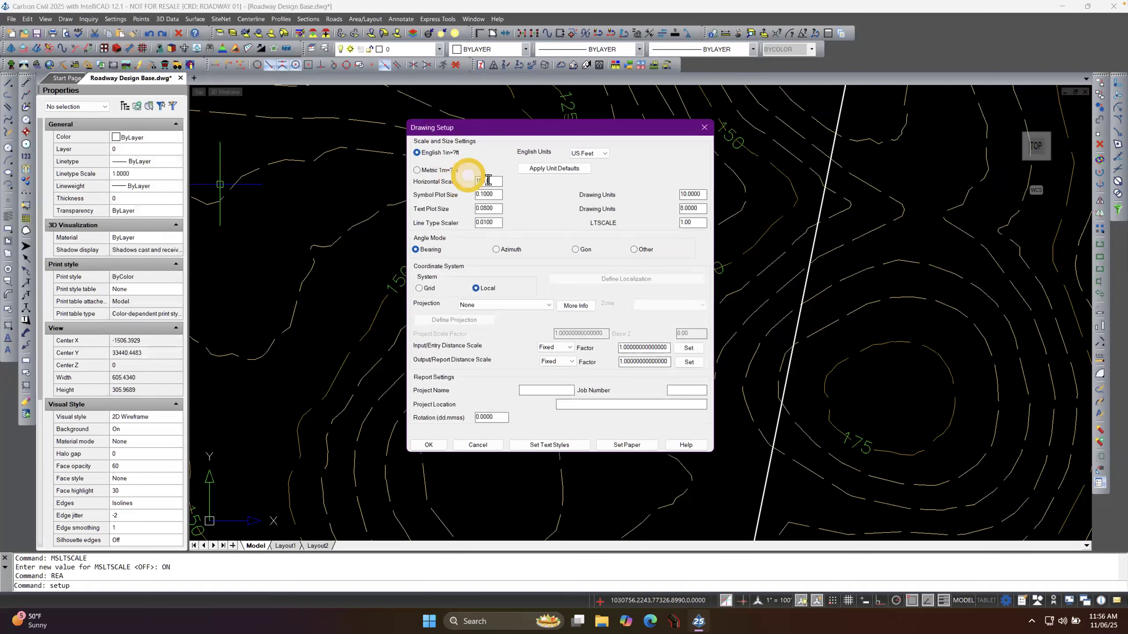
double_click(488, 181)
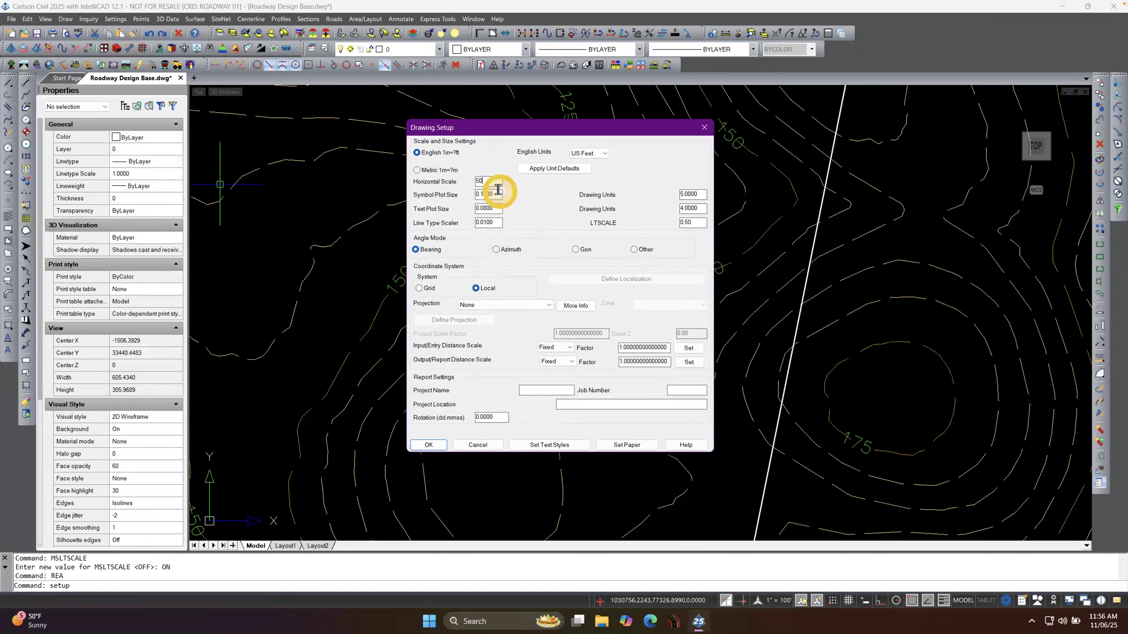
left_click(695, 209)
double_click(694, 222)
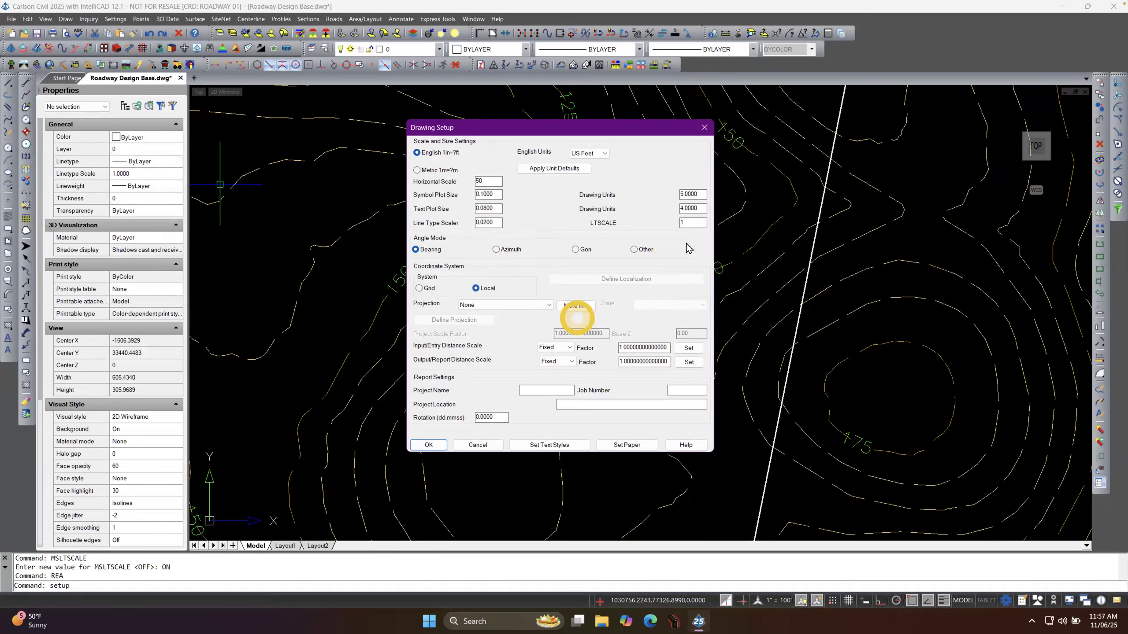
left_click(438, 446)
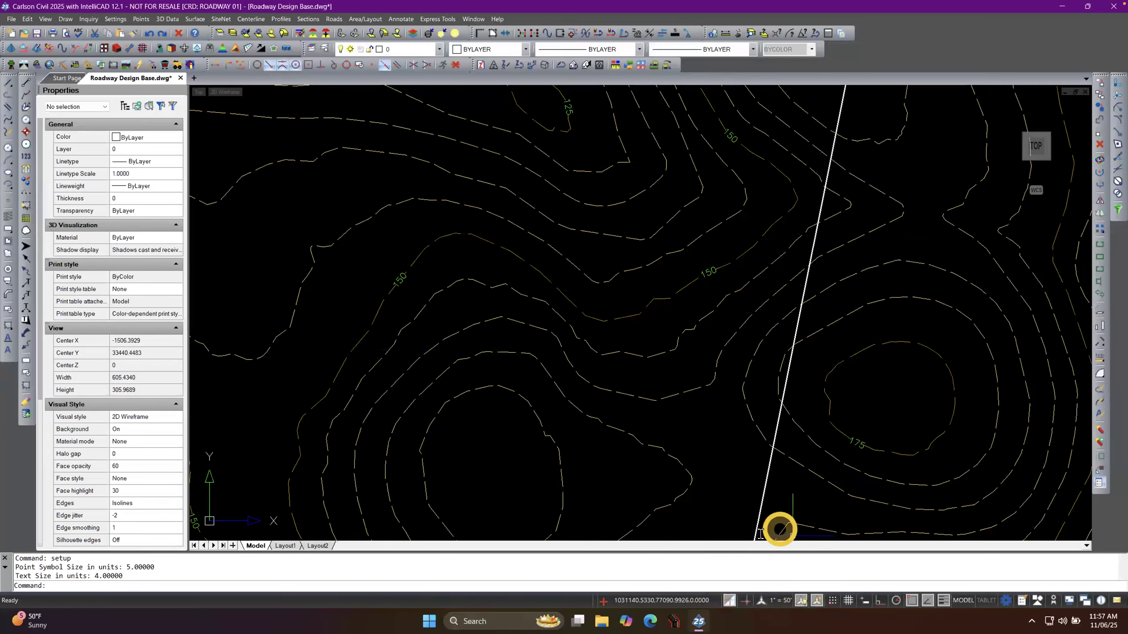
Check the current annotation scale and the PSLTSCALE value without changing either.
left_click(775, 603)
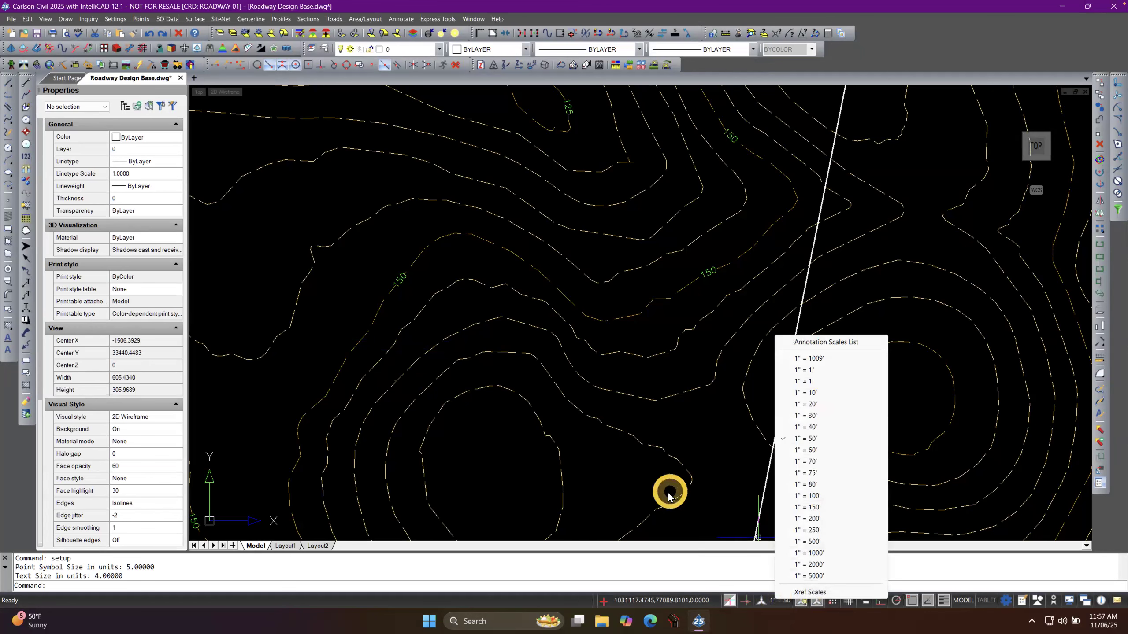
left_click(652, 492)
left_click(650, 493)
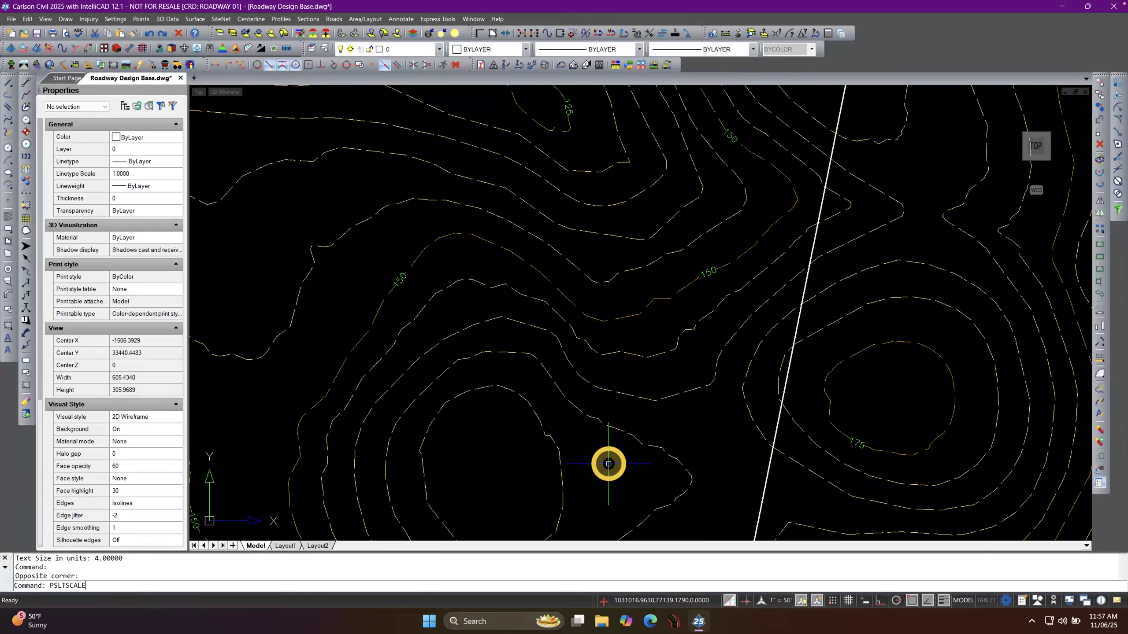
key("Return")
key("Return")
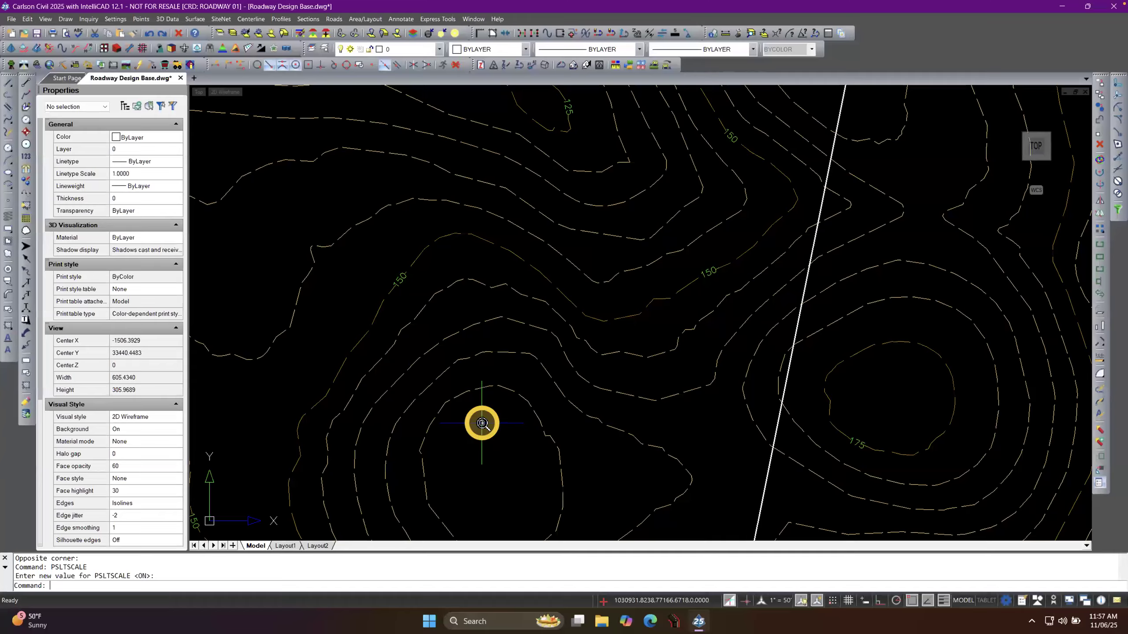
Turn on the wipeout frame around the 150 contour label by setting WIPEOUTFRAME to 1, and turn it off again with 0.
scroll(479, 423, "down", 3)
scroll(481, 423, "up", 2)
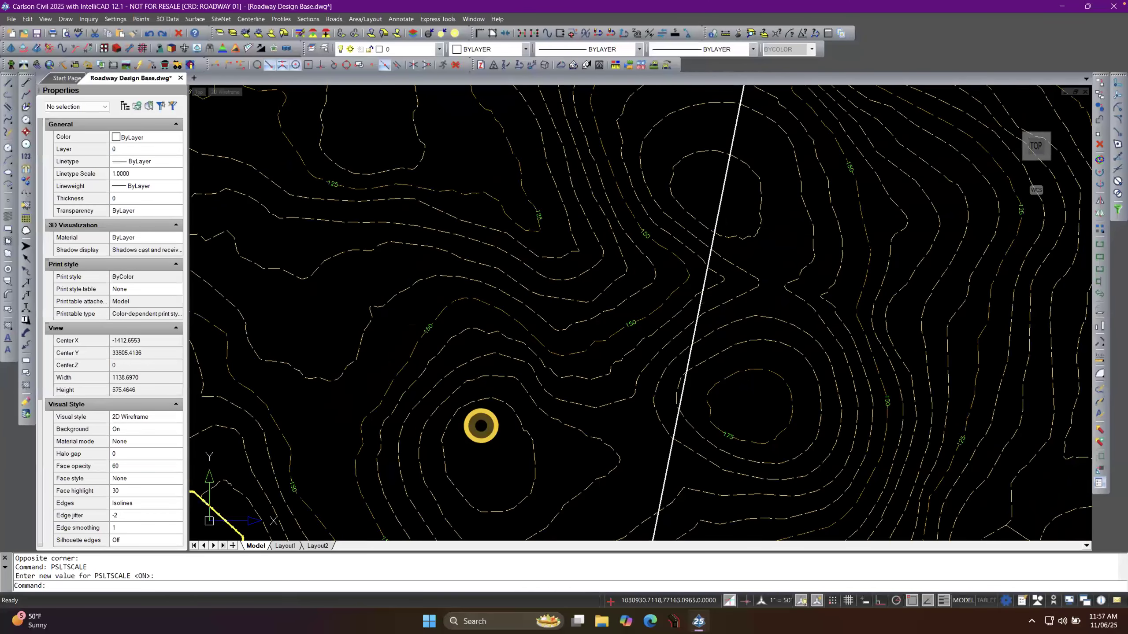
scroll(385, 301, "up", 1)
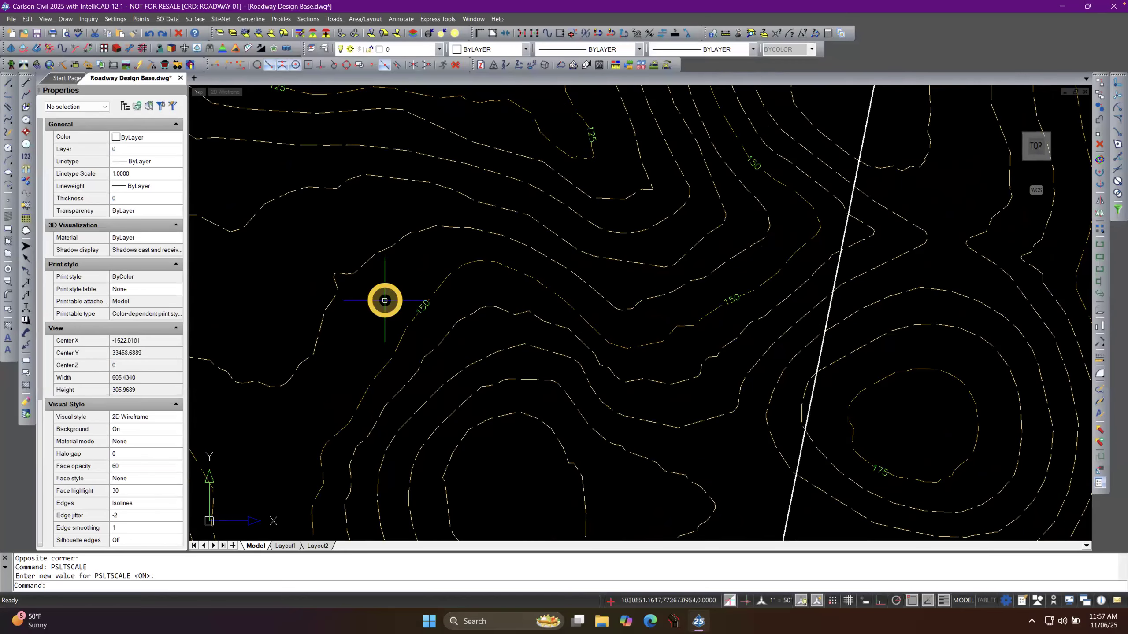
scroll(403, 300, "up", 5)
scroll(403, 302, "up", 8)
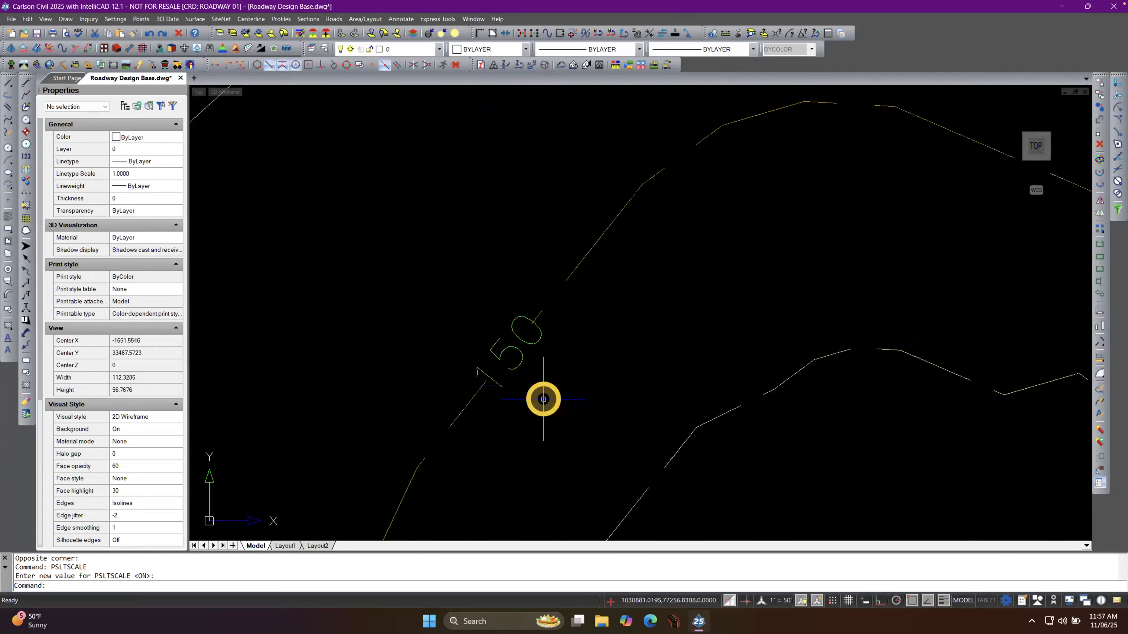
type("EOUTF")
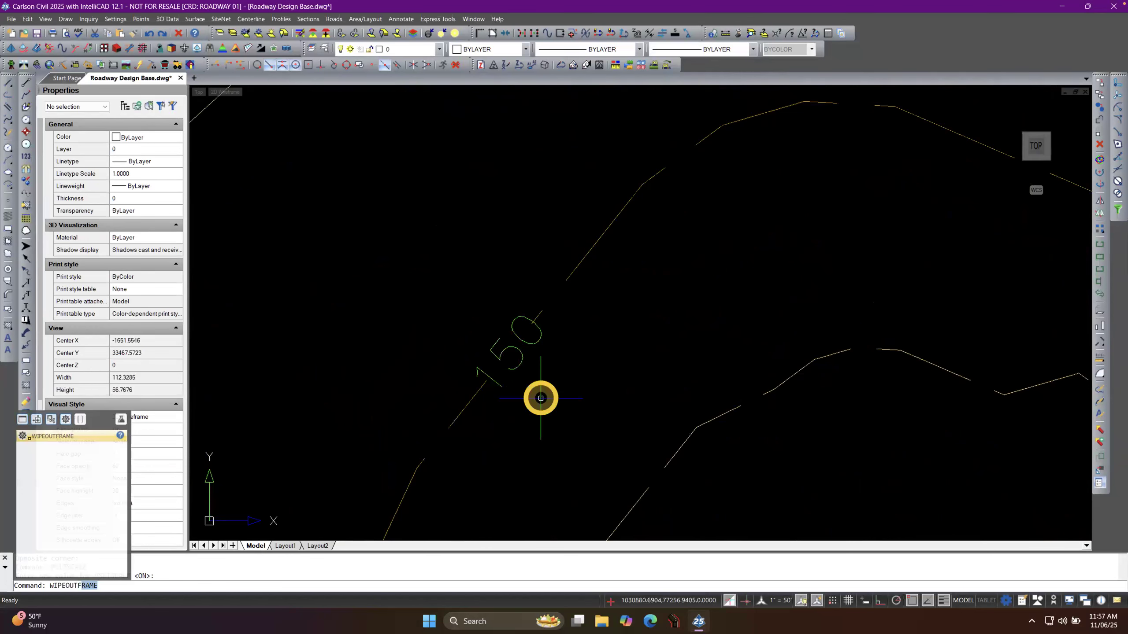
key("Return")
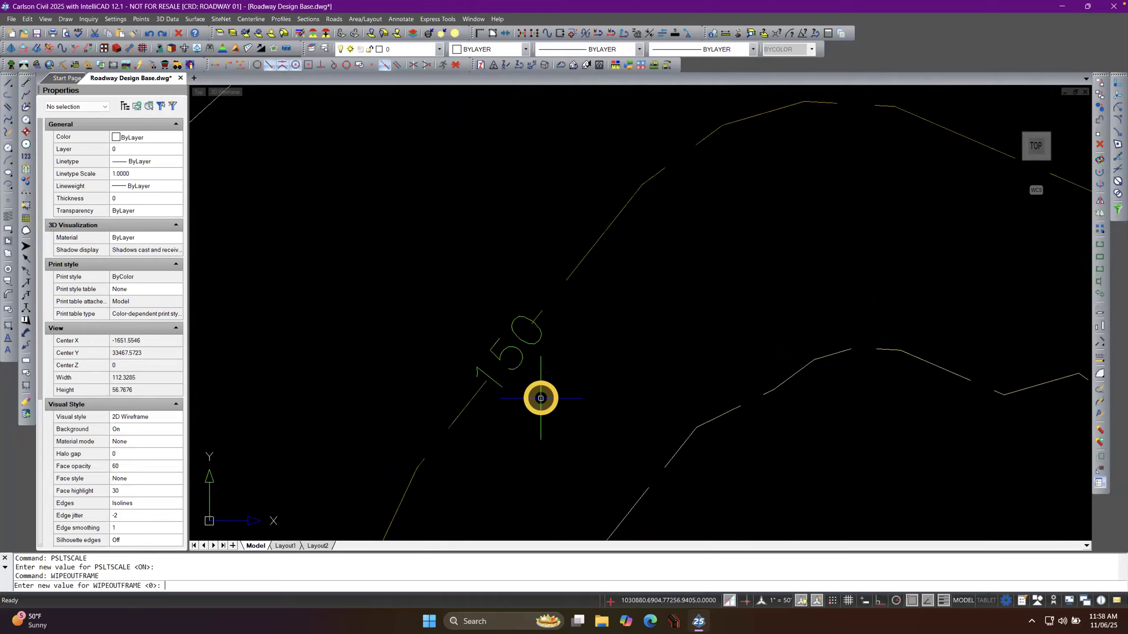
key("Return")
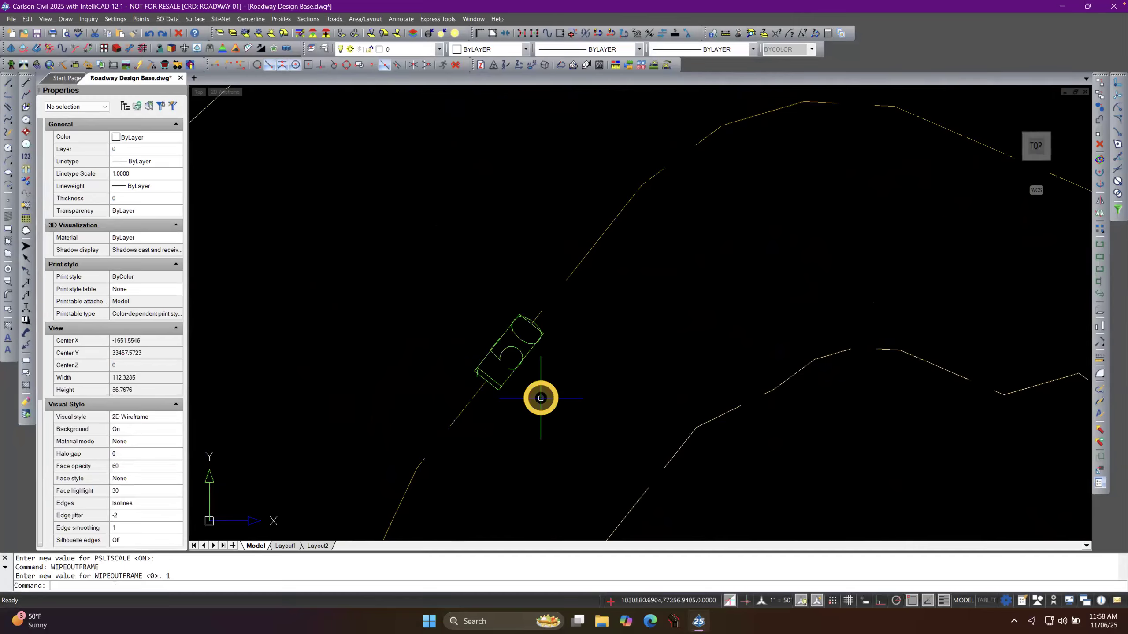
key("Return")
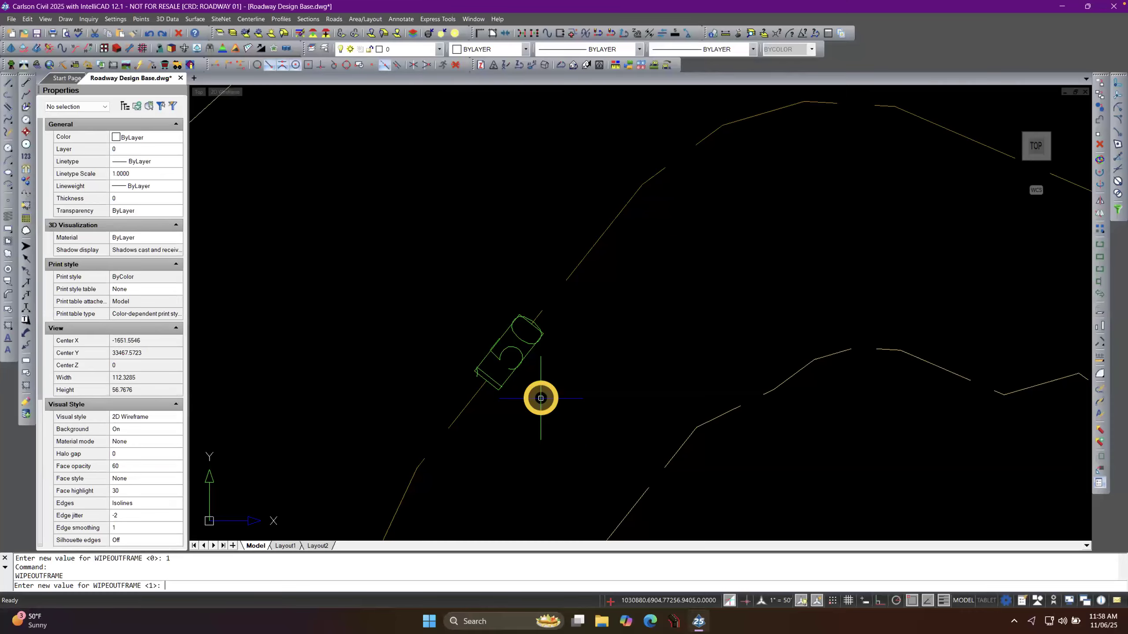
type("0")
key("Return")
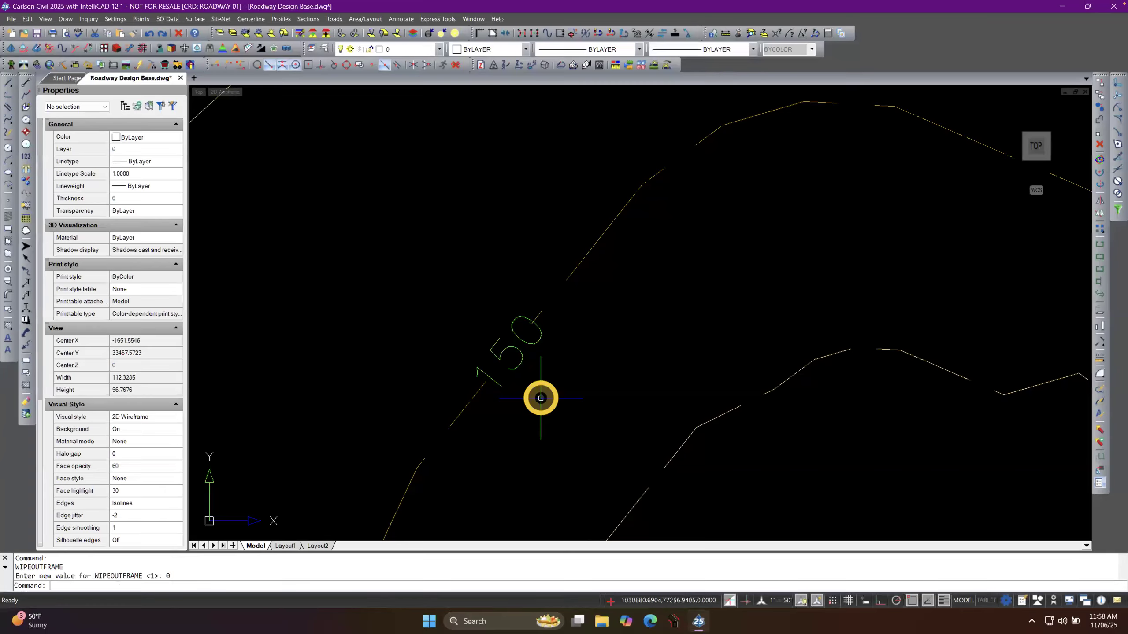
Select the 150 contour label with its wipeout, extend the selection to all similar objects, and bring them to the front of the draw order.
scroll(541, 398, "down", 1)
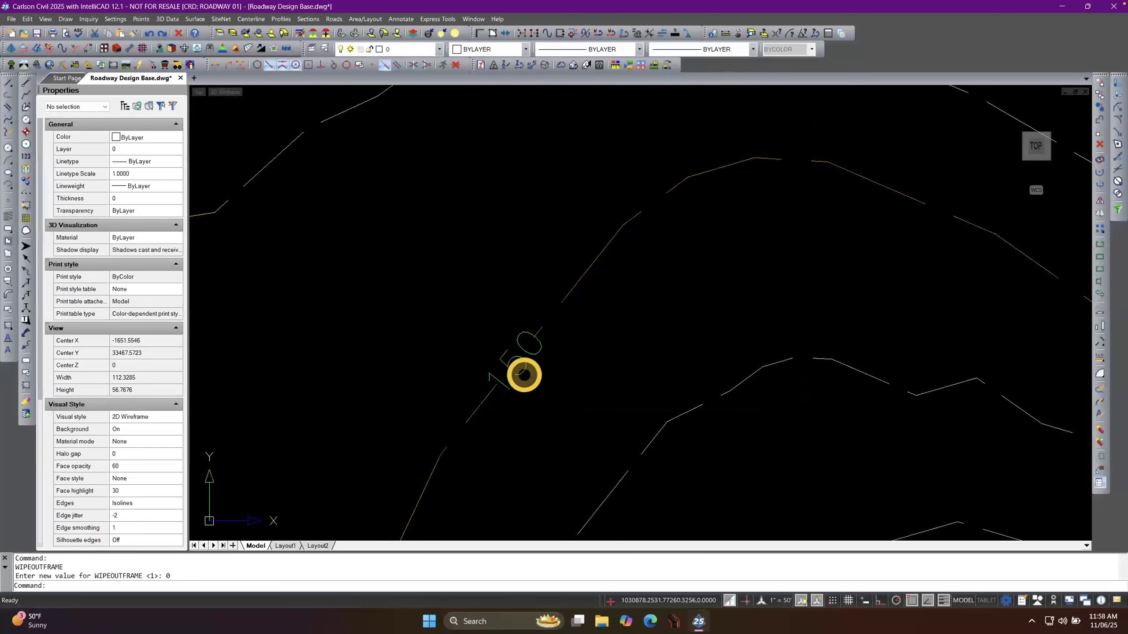
left_click(523, 373)
left_click(564, 407)
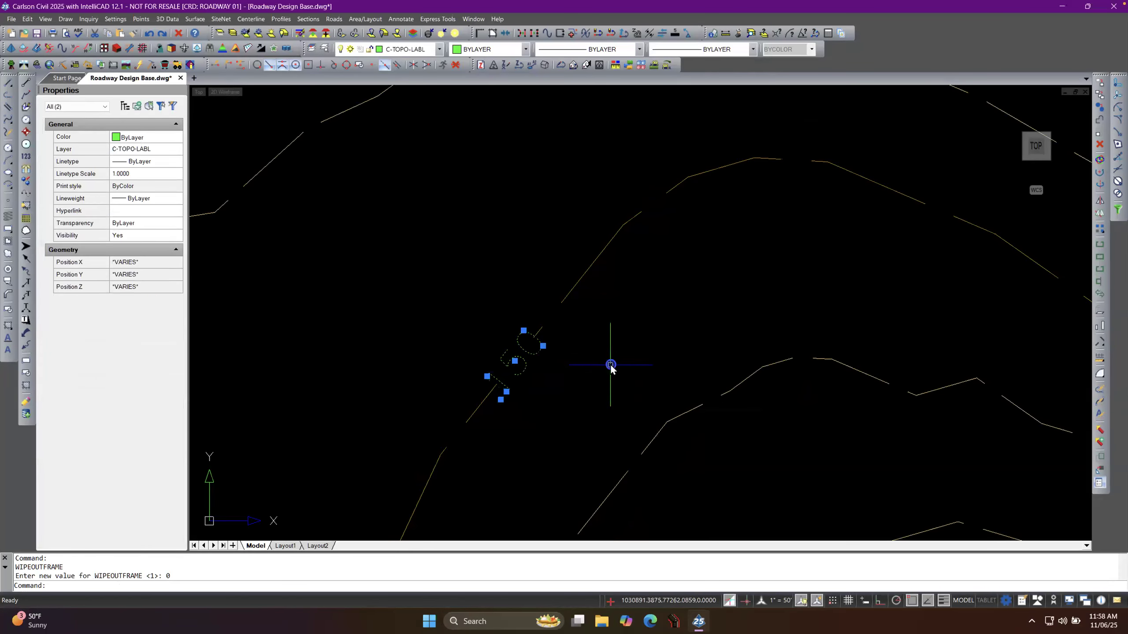
right_click(610, 370)
left_click(644, 351)
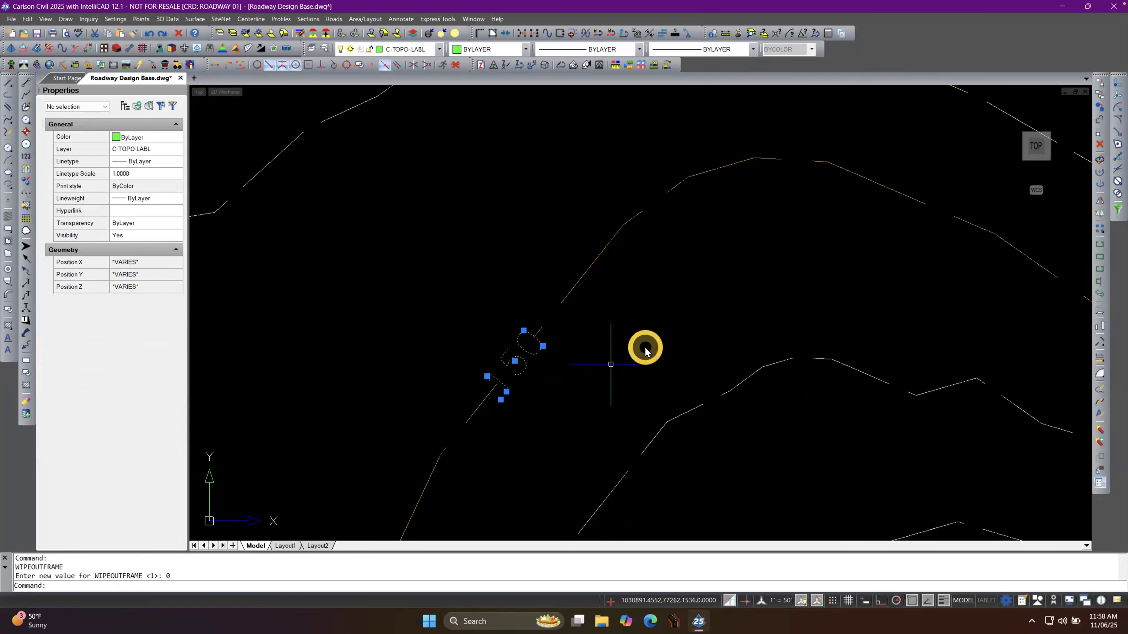
right_click(642, 350)
left_click(694, 299)
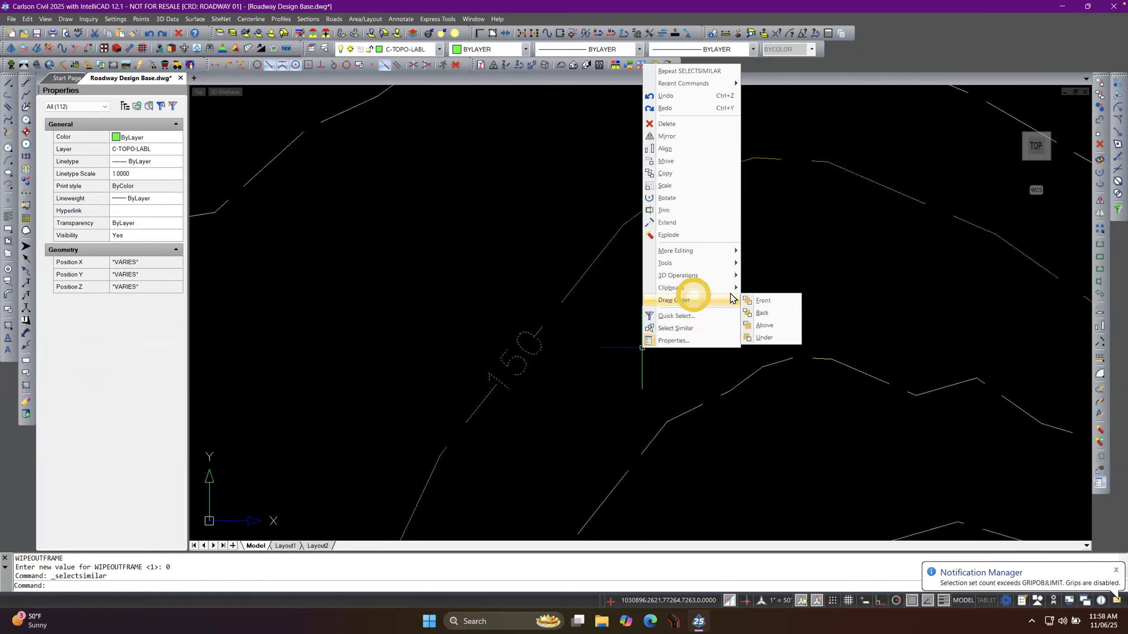
mouse_move(711, 288)
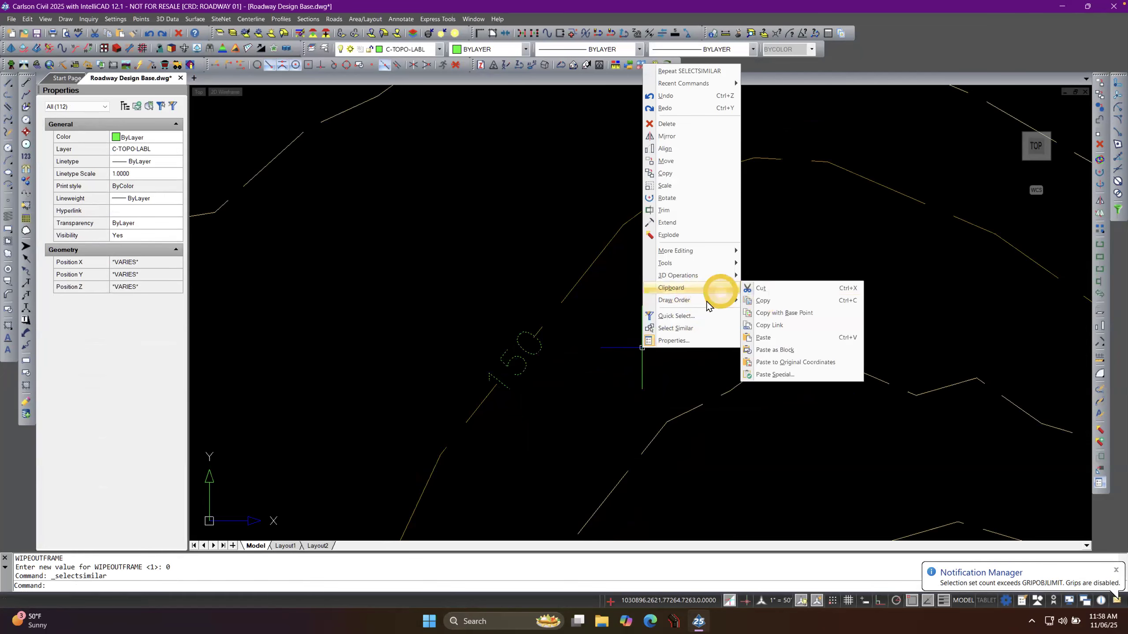
left_click(755, 301)
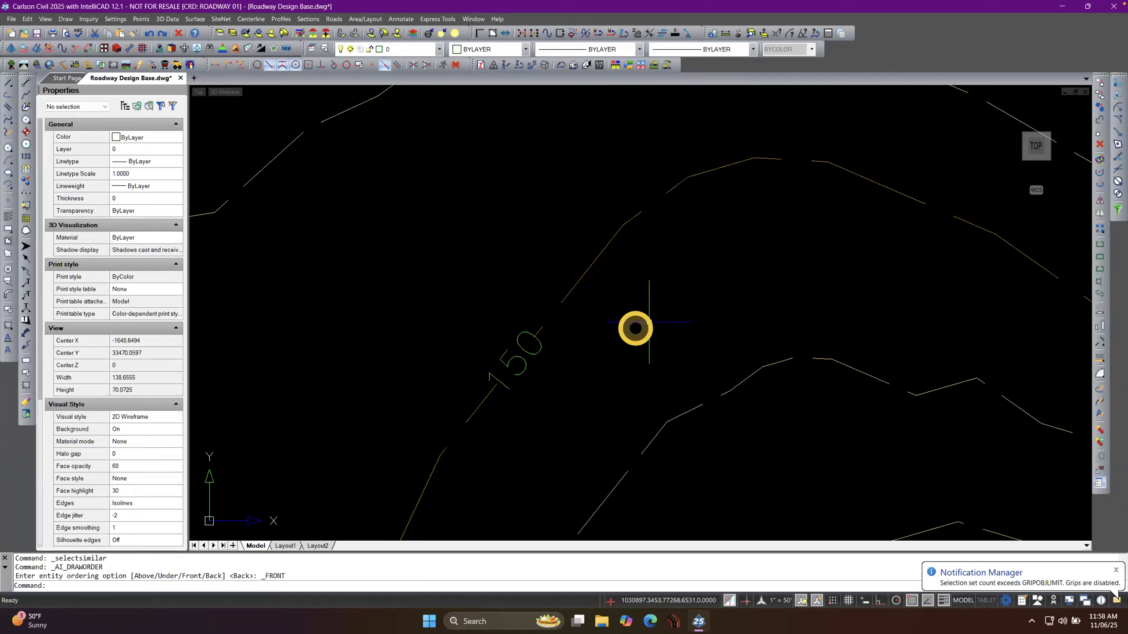
Examine the contour labels and dashes across the site, especially the closed contour beside the yellow boundary near the 125 labels.
scroll(544, 343, "up", 5)
scroll(544, 343, "down", 5)
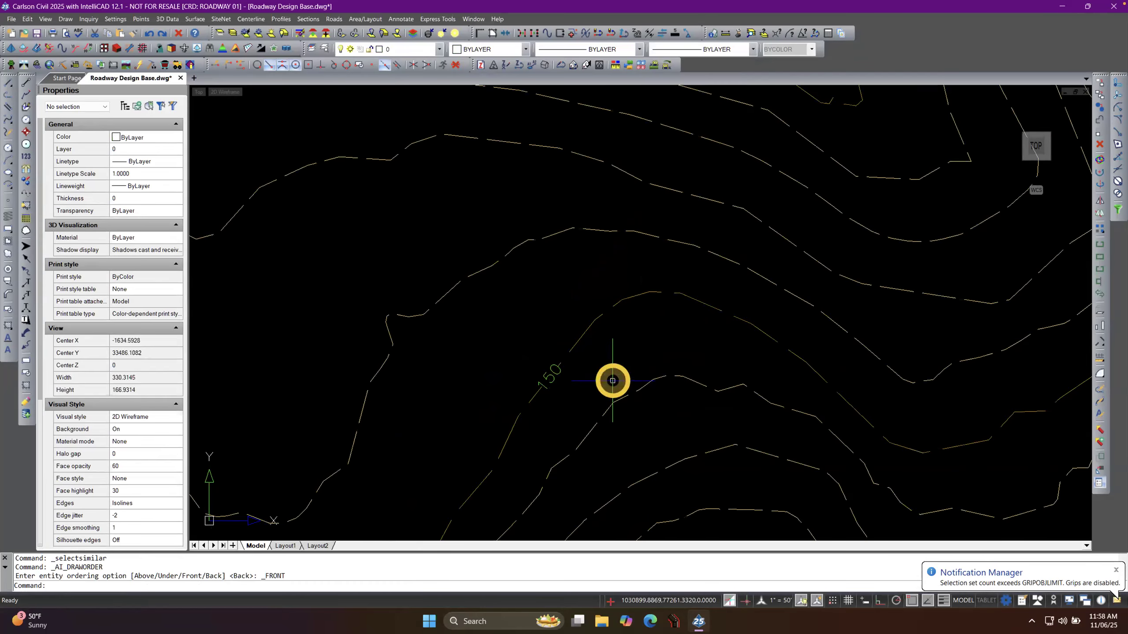
scroll(612, 381, "down", 3)
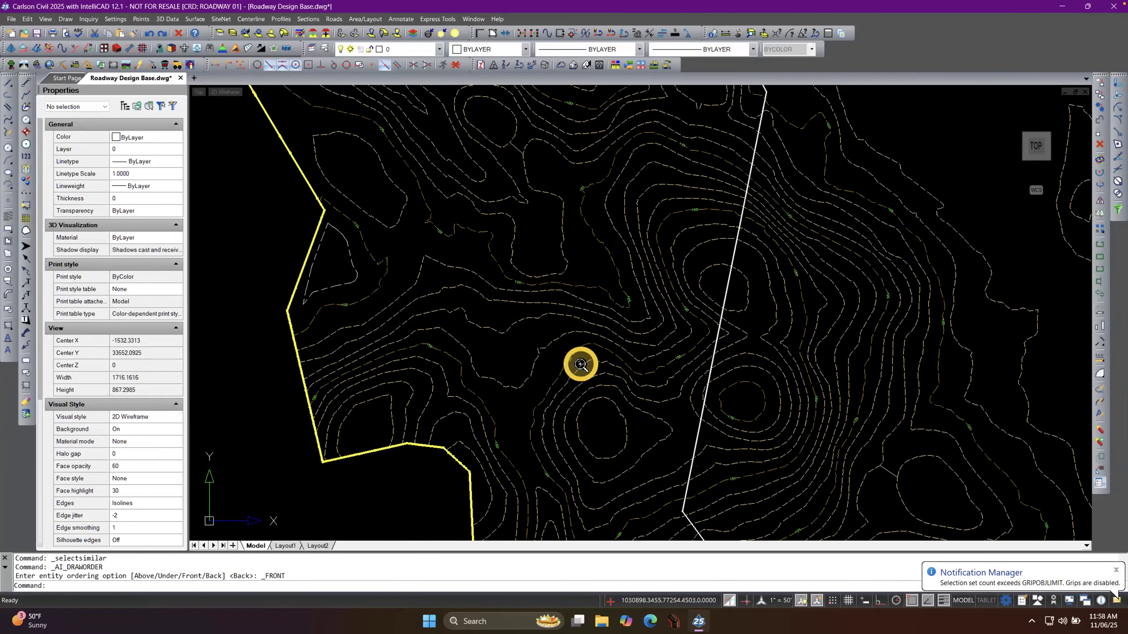
scroll(580, 364, "down", 4)
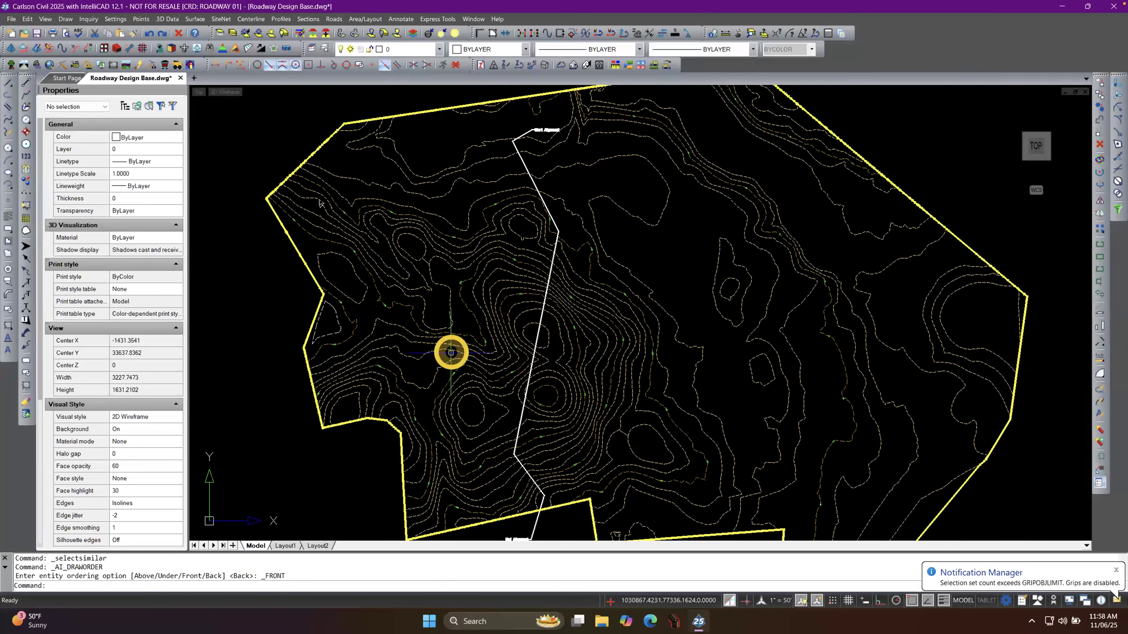
scroll(314, 326, "up", 2)
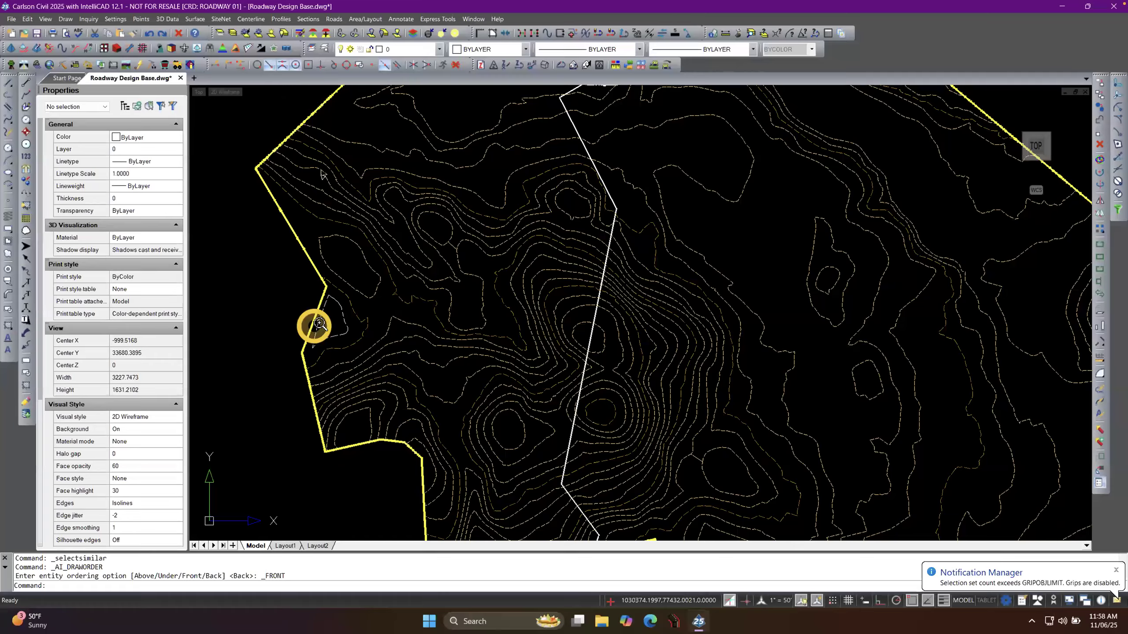
scroll(314, 326, "up", 10)
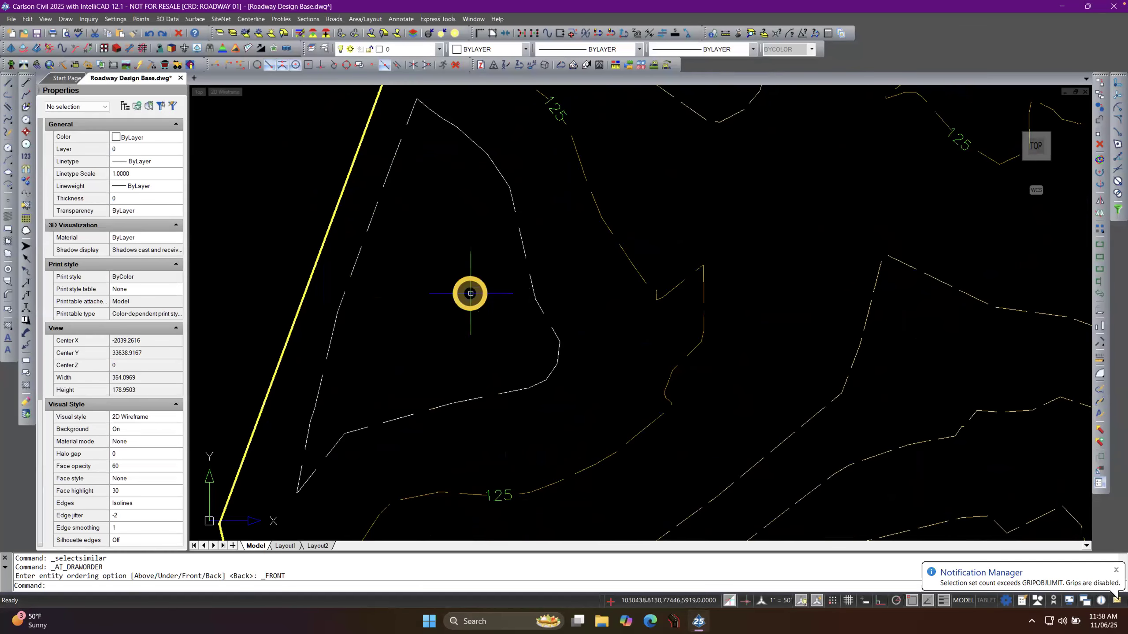
scroll(469, 293, "down", 1)
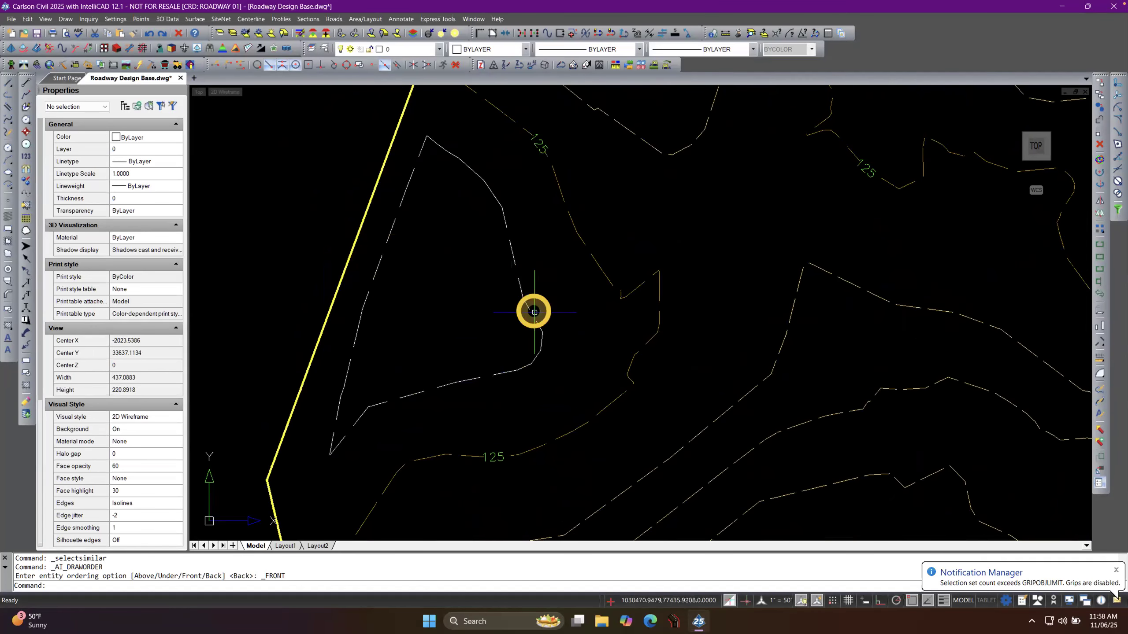
scroll(506, 377, "up", 2)
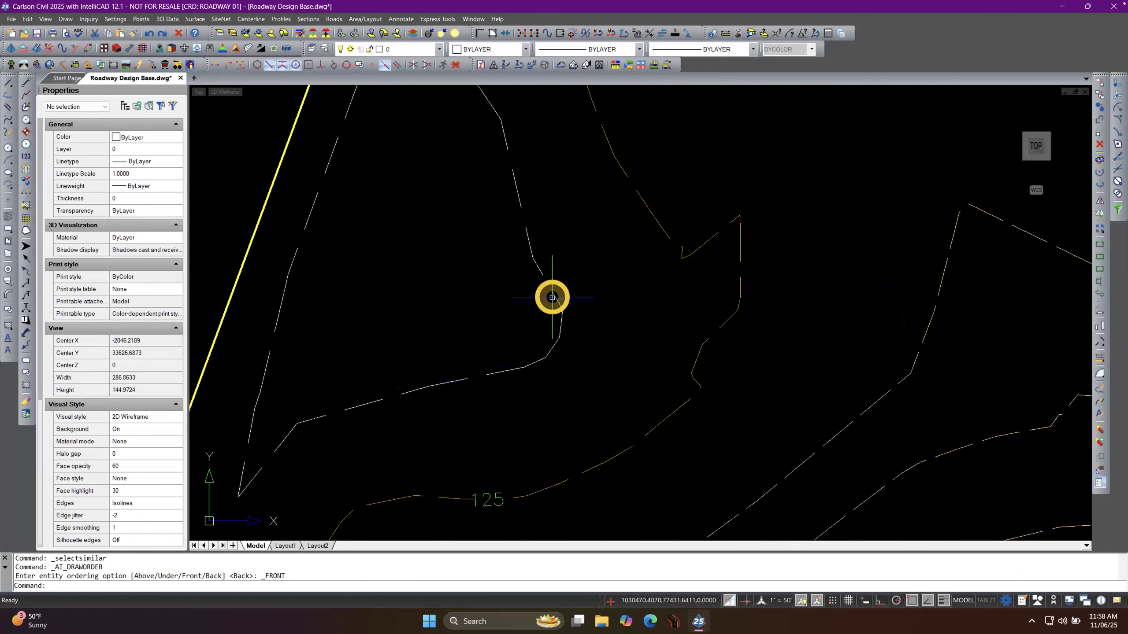
scroll(572, 385, "down", 1)
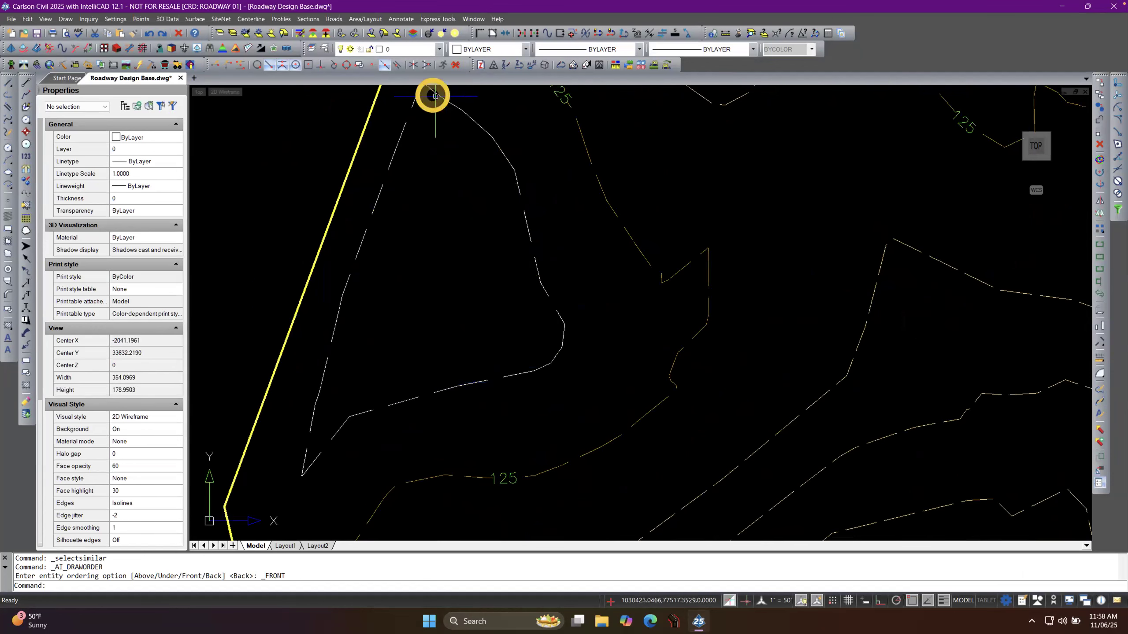
Check the Linetype Generation property of the closed C_TOPO_DEPR contour without changing it, and clear the selection.
right_click(360, 259)
left_click(410, 224)
left_click(396, 252)
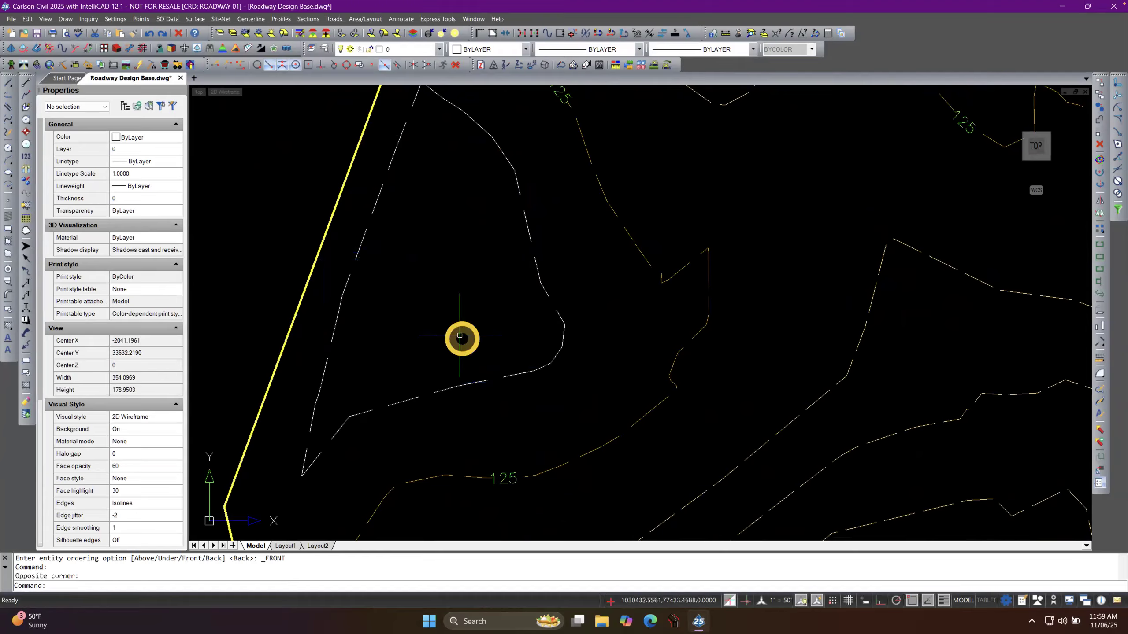
left_click(469, 385)
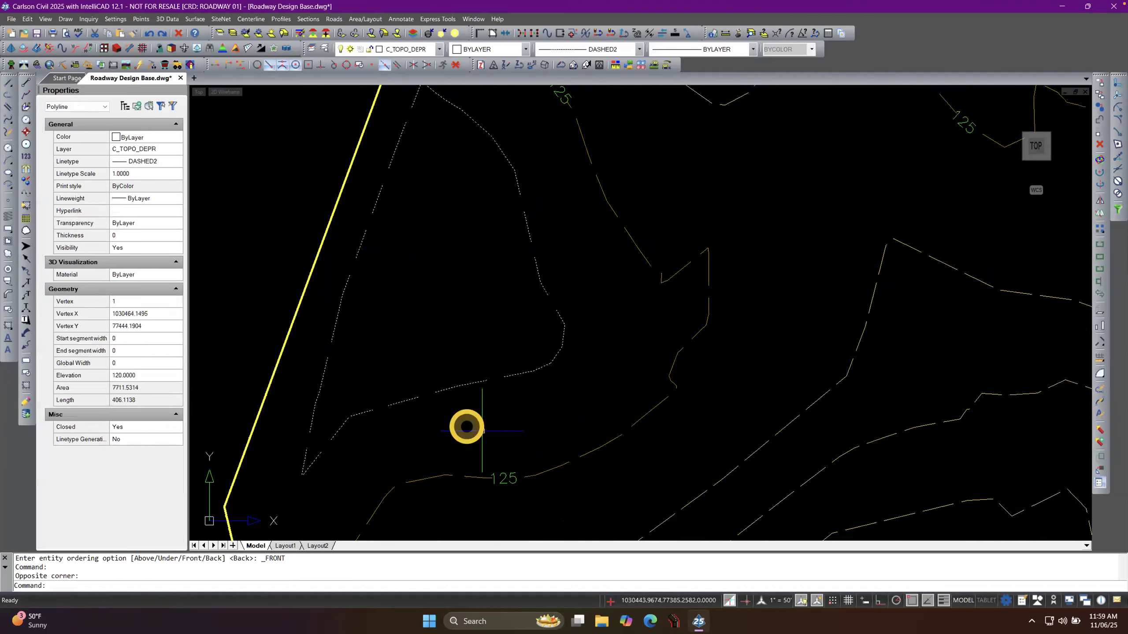
left_click(135, 442)
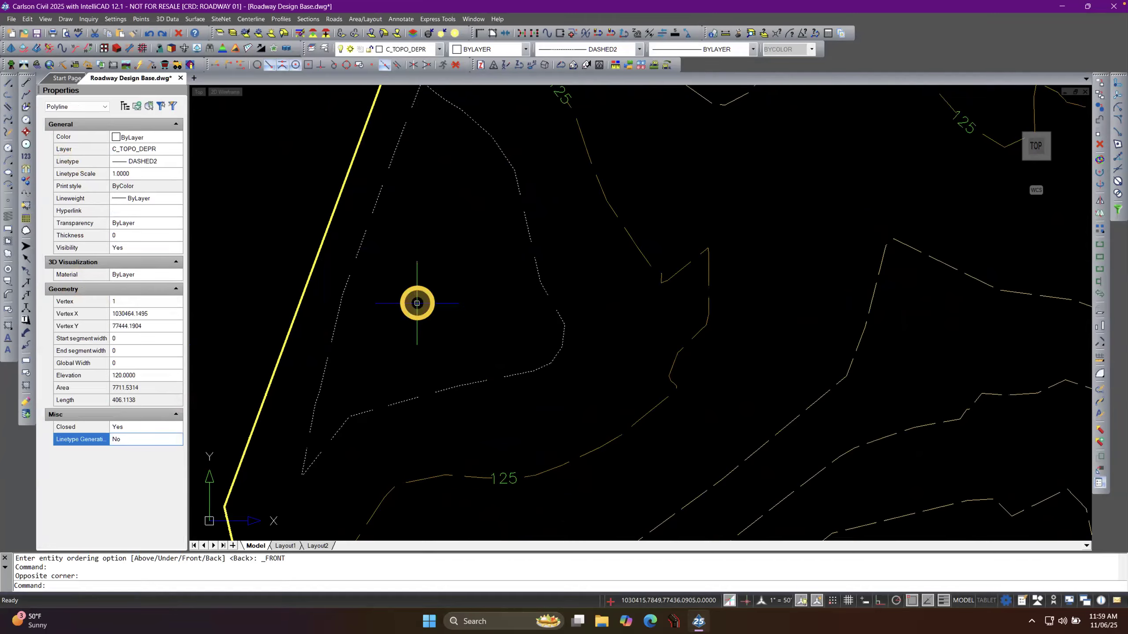
key("Escape")
key("Escape")
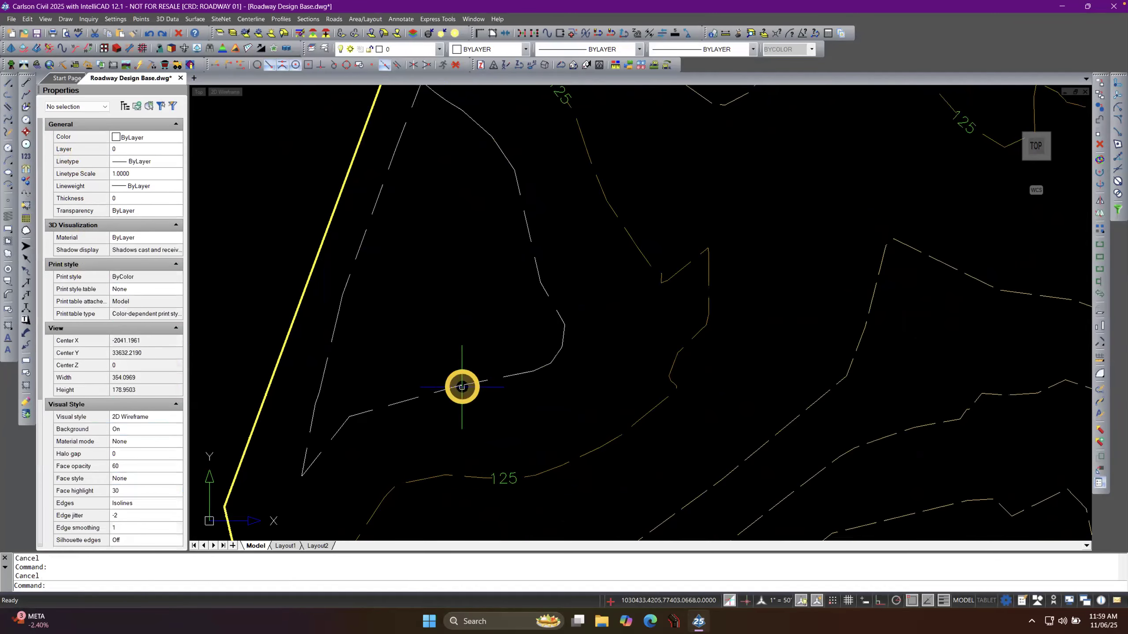
Select the closed C_TOPO_DEPR contour with all similar polylines, turn on their Linetype Generation, and clear the selection.
left_click(466, 385)
right_click(449, 351)
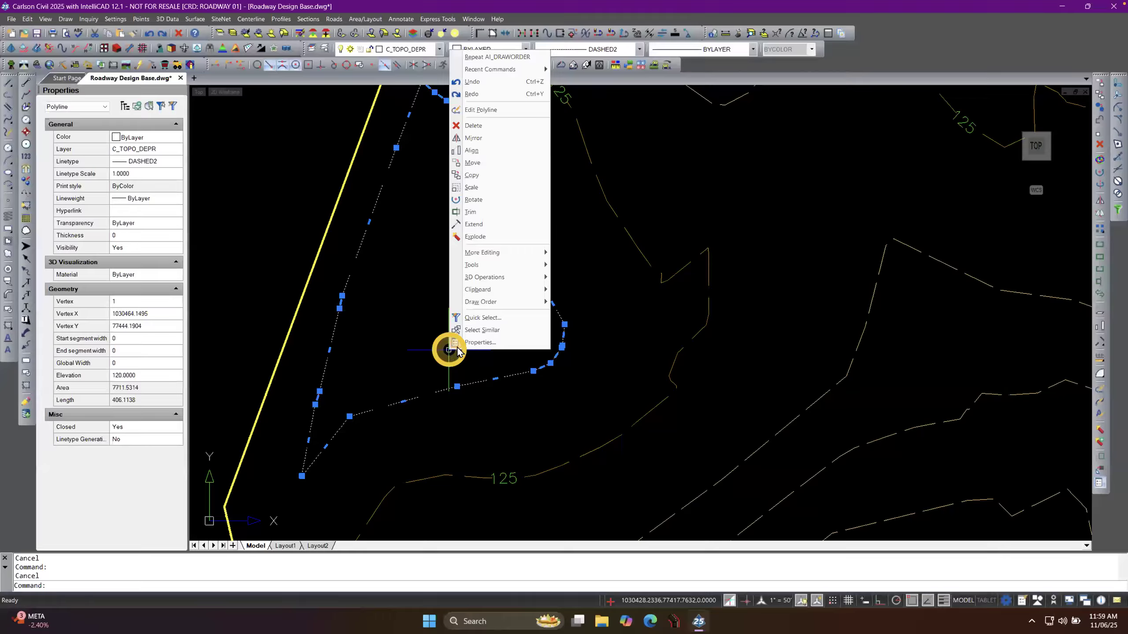
left_click(484, 329)
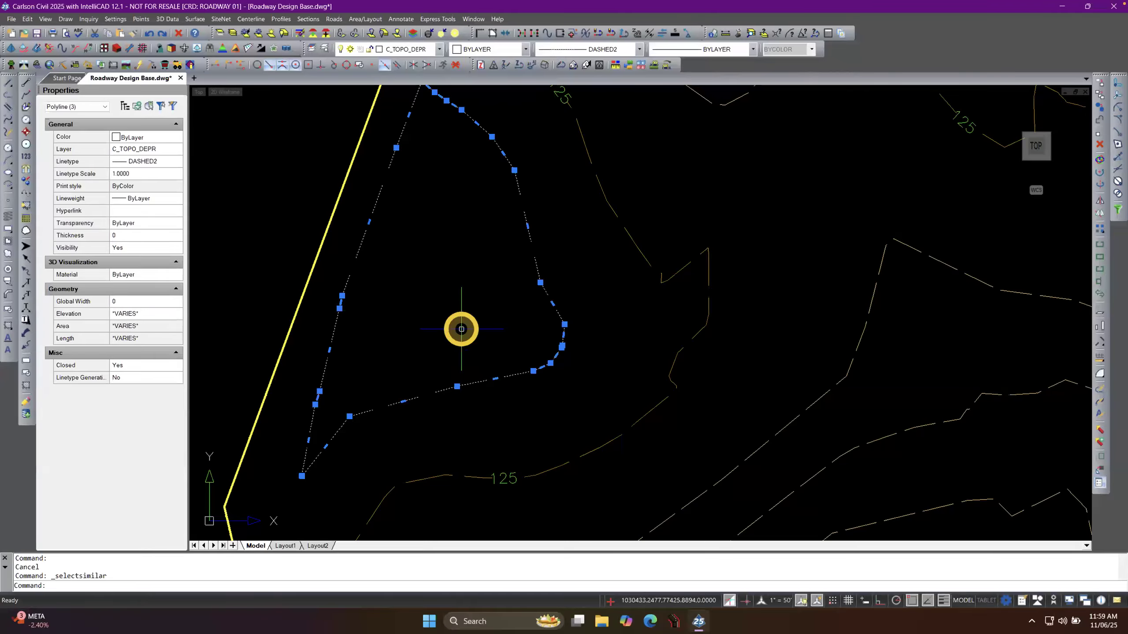
left_click(135, 380)
left_click(176, 378)
left_click(125, 398)
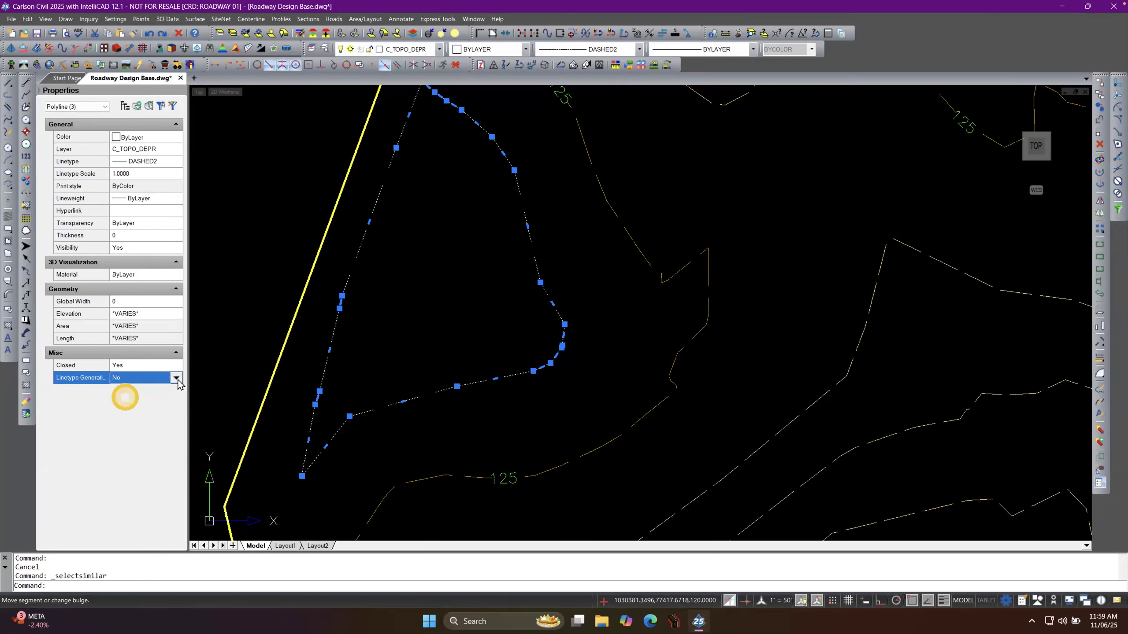
key("Escape")
key("Escape")
Examine the dash pattern around the corners of the closed contour beside the yellow boundary and on the contours across the site.
scroll(378, 364, "up", 4)
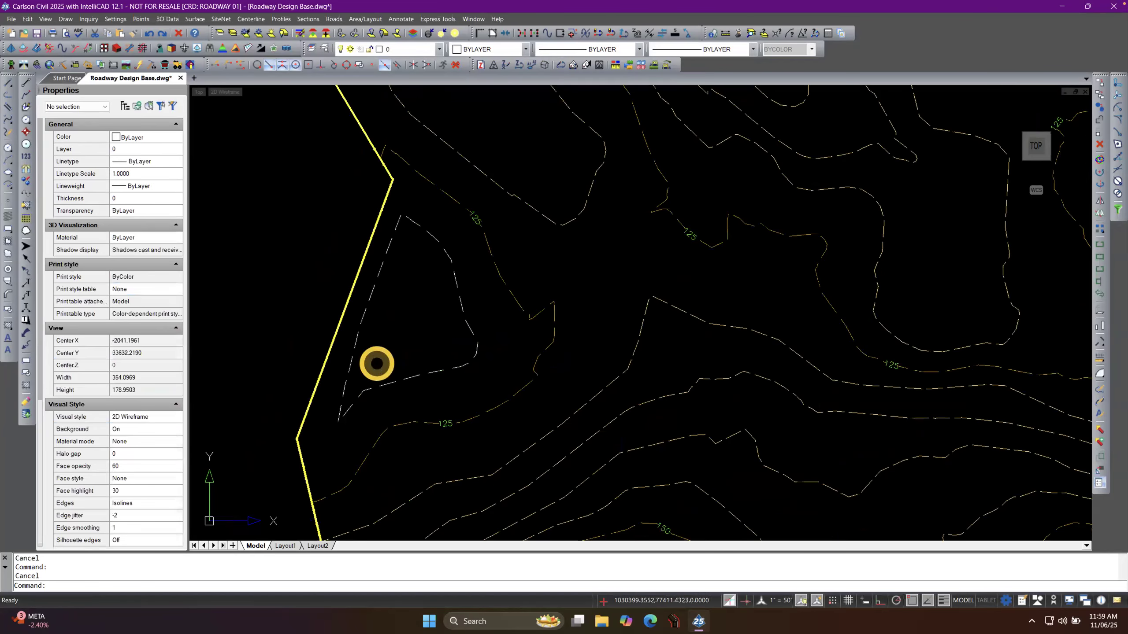
scroll(415, 224, "up", 4)
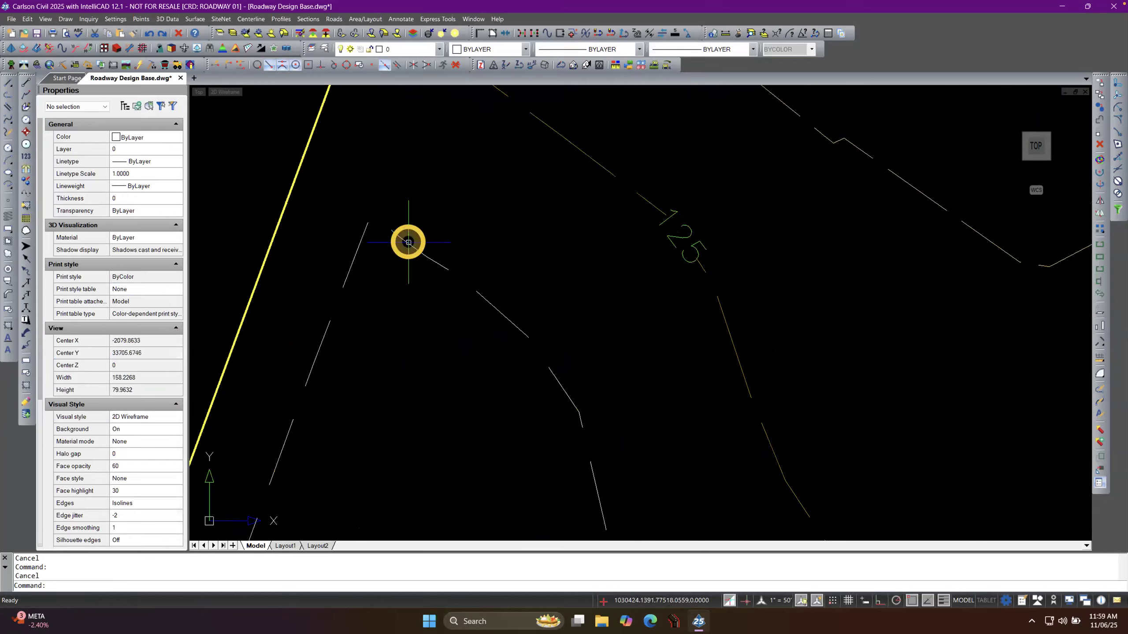
left_click(355, 252)
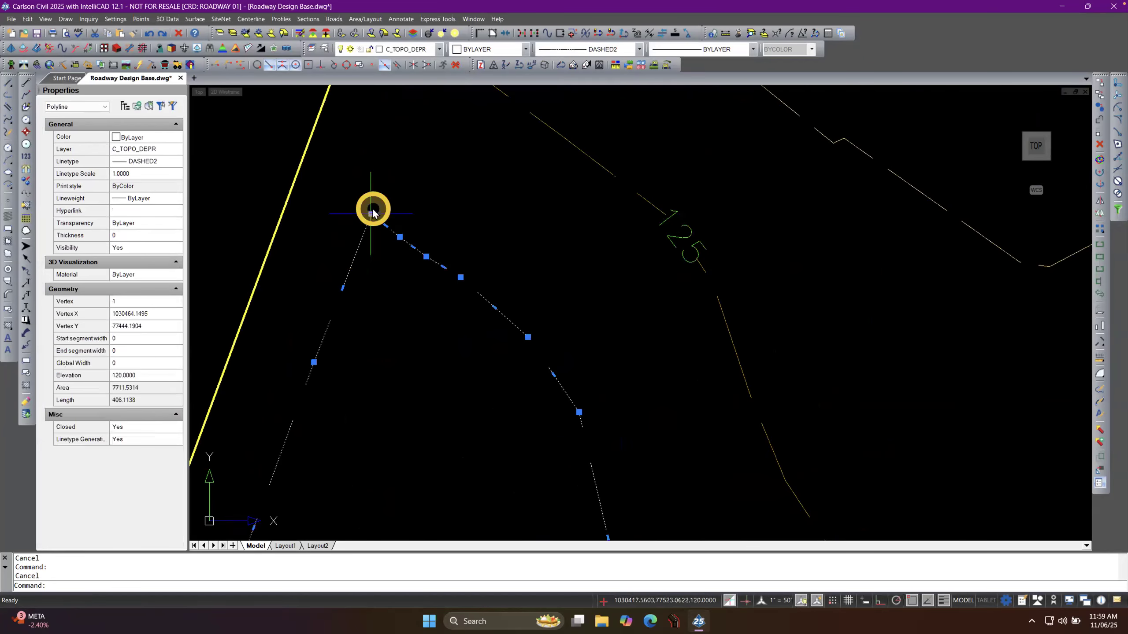
key("Escape")
scroll(384, 237, "up", 1)
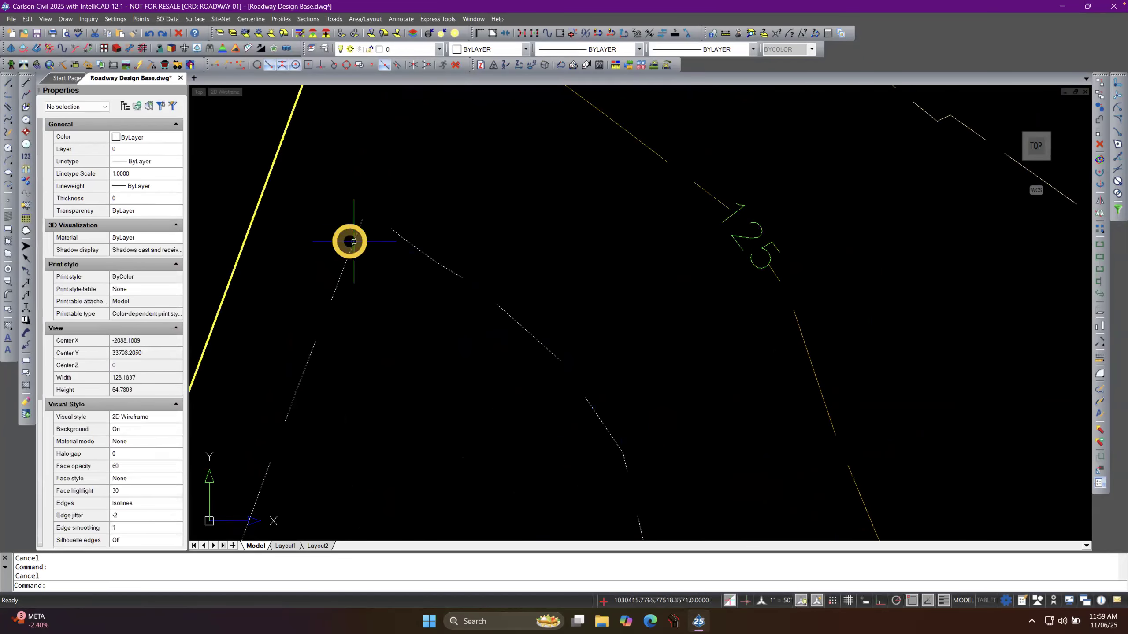
scroll(359, 247, "down", 5)
scroll(365, 250, "down", 15)
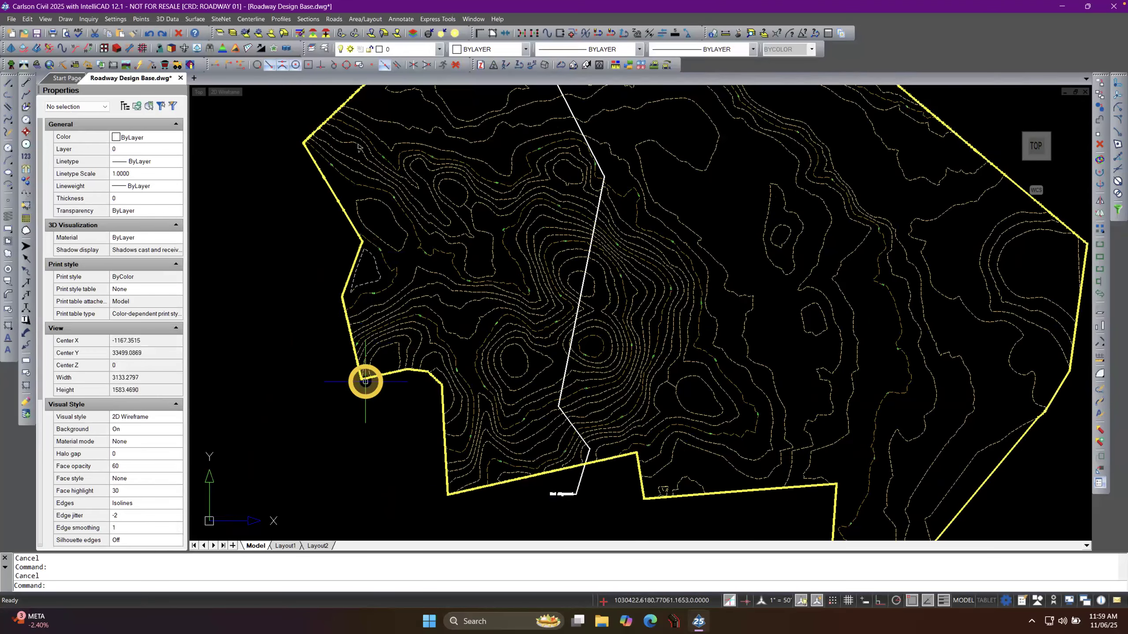
scroll(365, 384, "down", 2)
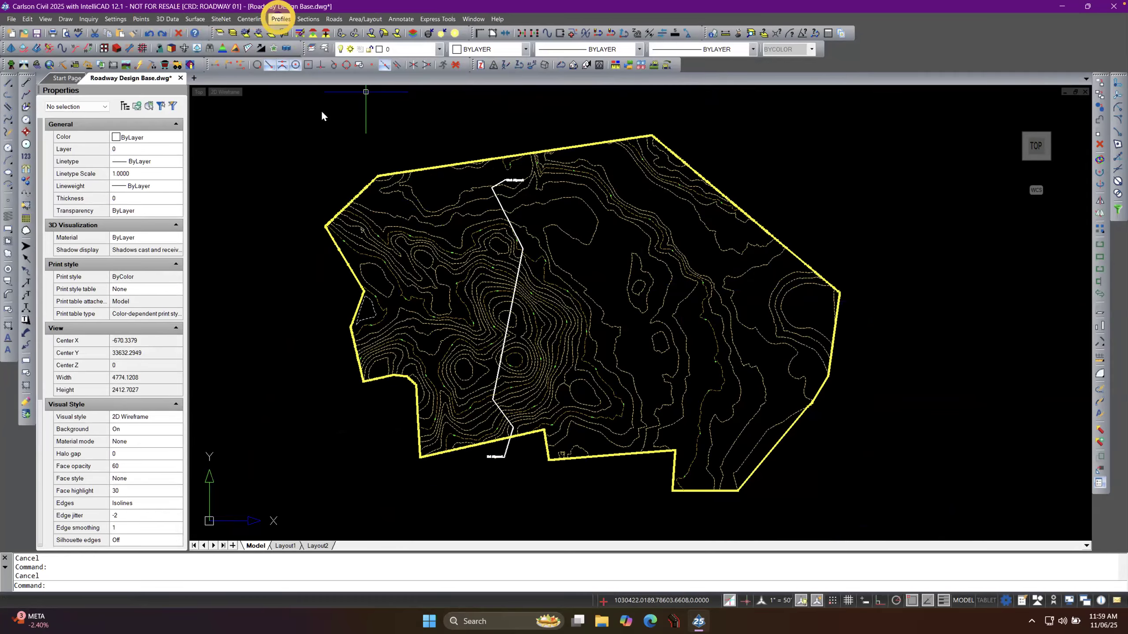
scroll(387, 262, "up", 5)
scroll(385, 259, "up", 6)
scroll(370, 249, "down", 3)
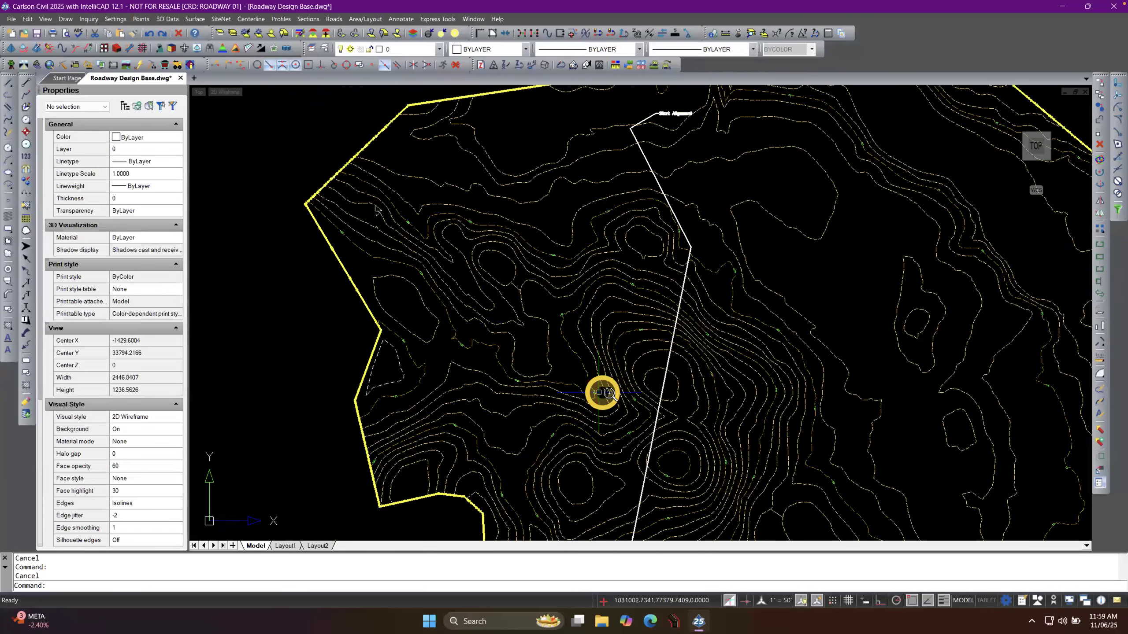
scroll(609, 393, "up", 3)
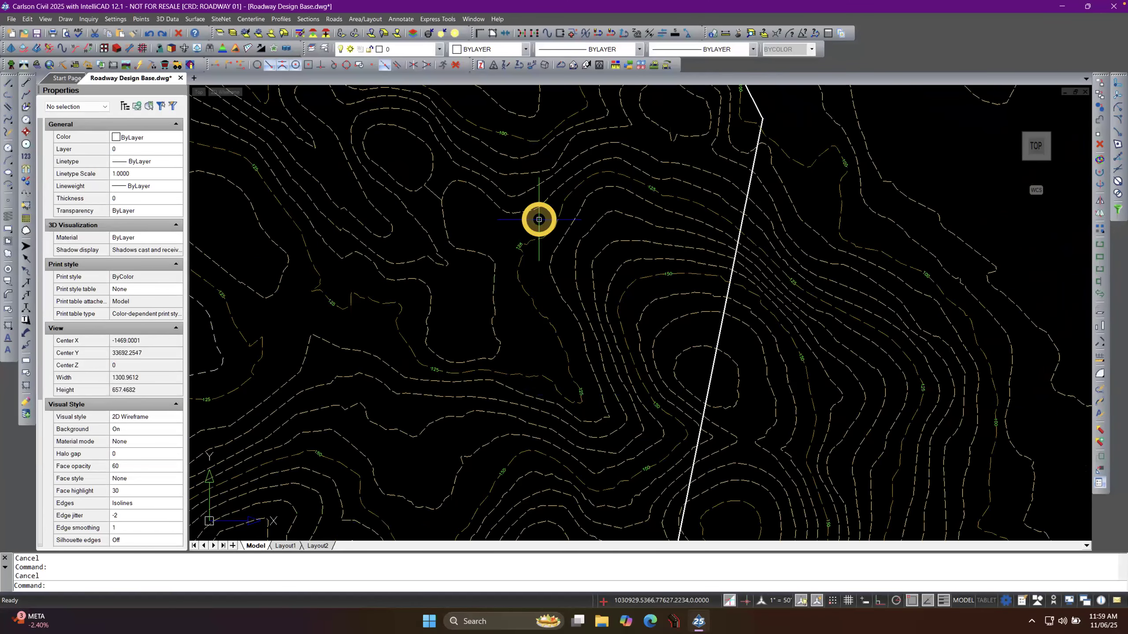
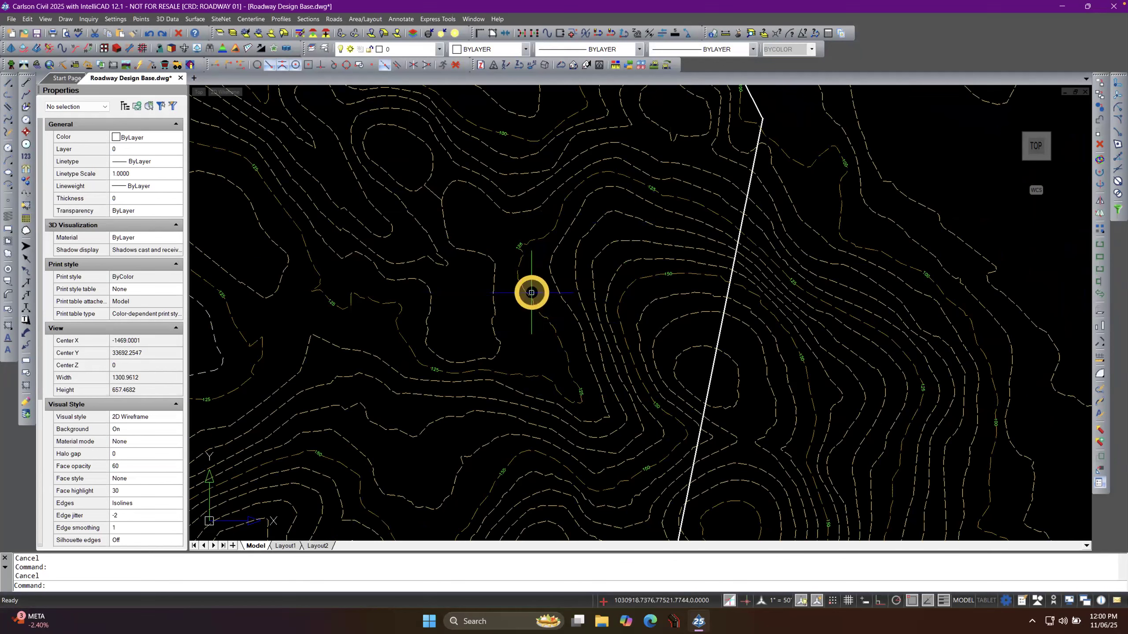
Check the layer and entity type options of Erase by Layer/Type, and cancel without erasing anything.
left_click(30, 18)
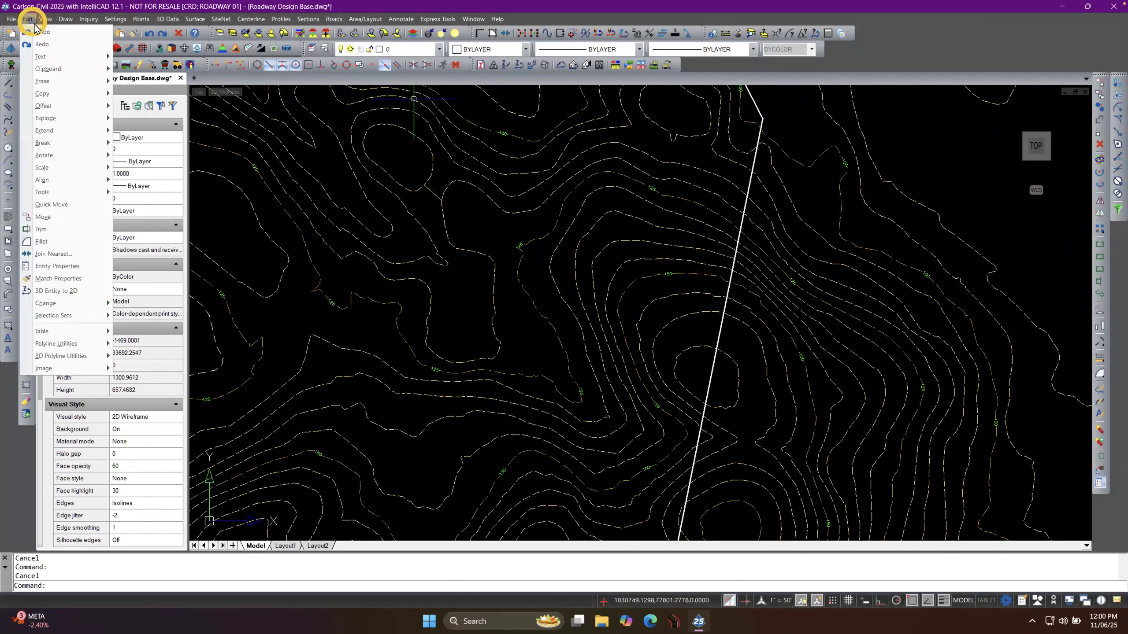
mouse_move(58, 83)
left_click(176, 119)
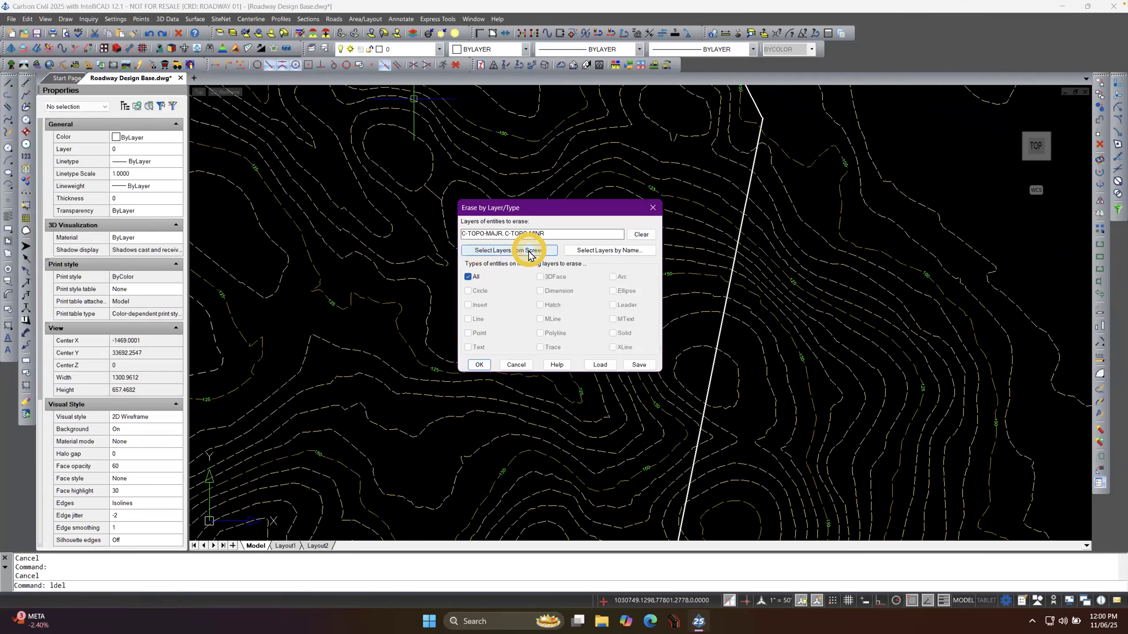
left_click(526, 367)
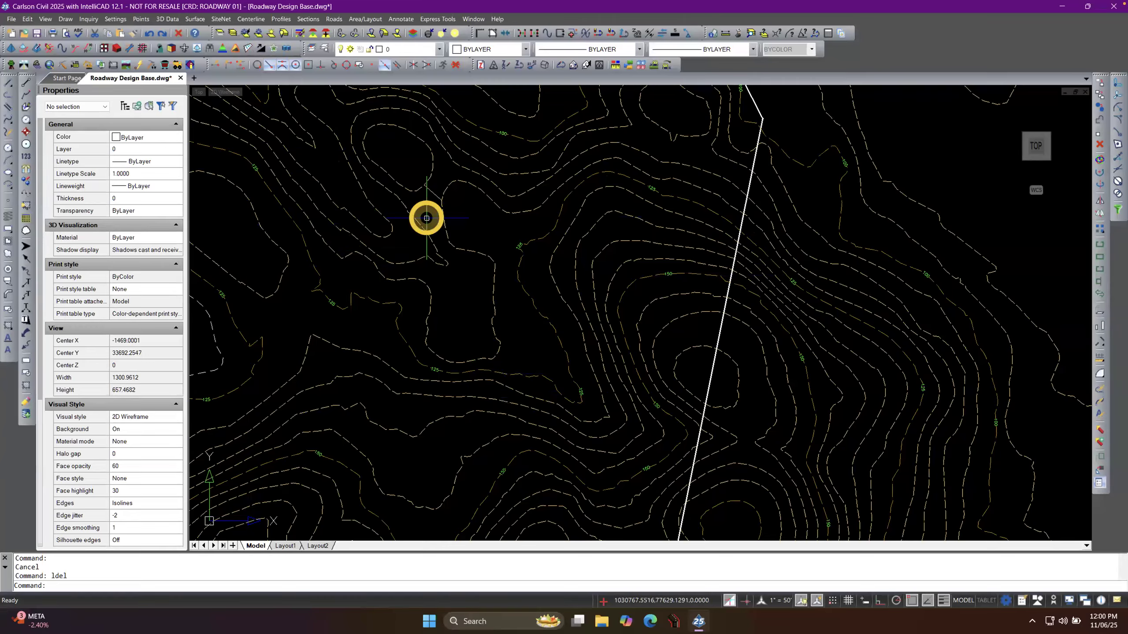
Start contouring from the TIN file Phase 6 Orig Ground.tin, and set Erase Previous Contour Entities to All Contour Entities.
left_click(196, 20)
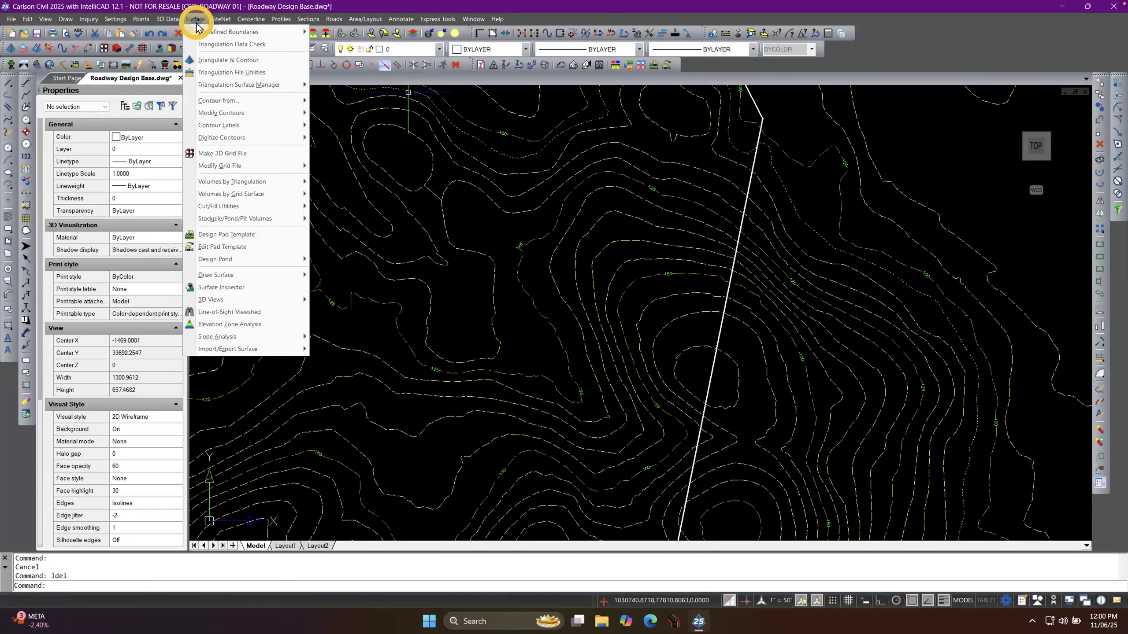
left_click(253, 106)
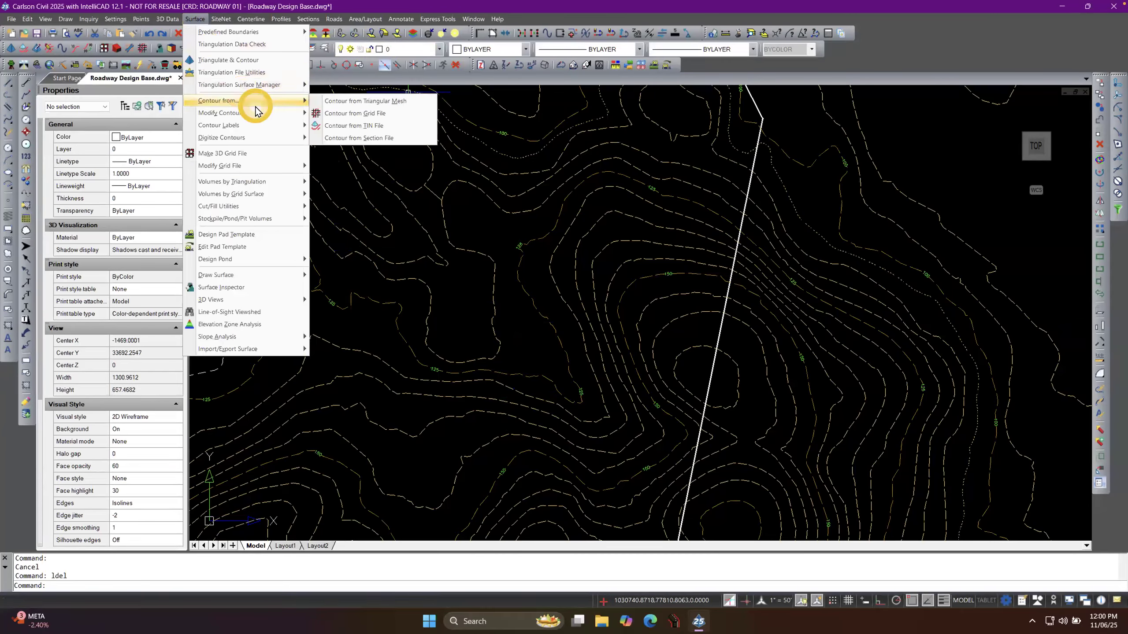
left_click(379, 126)
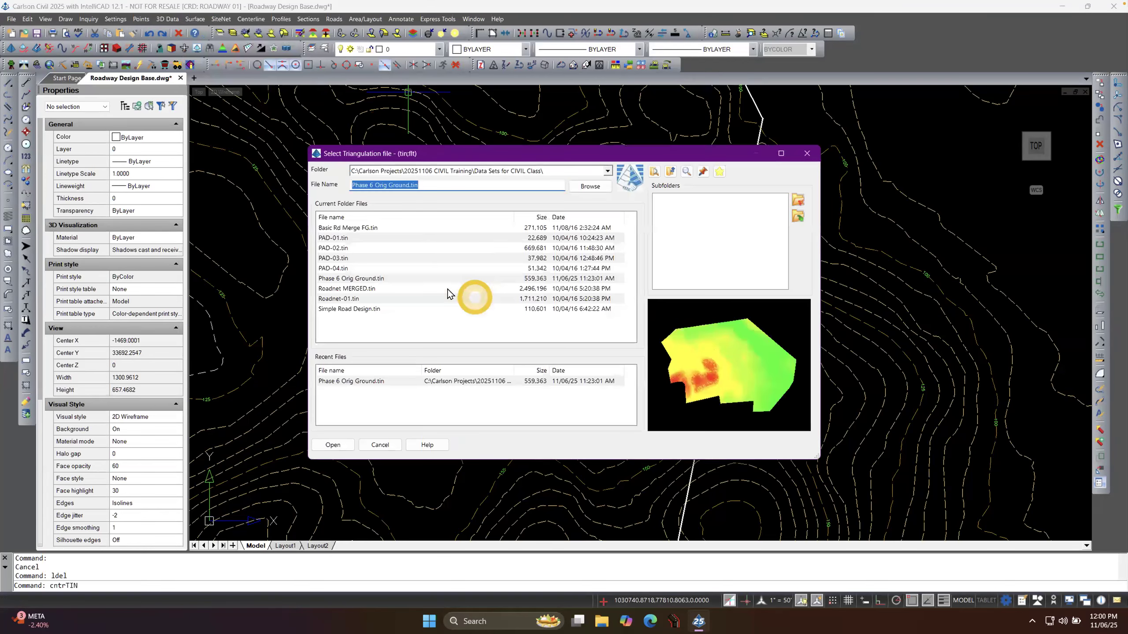
left_click(334, 446)
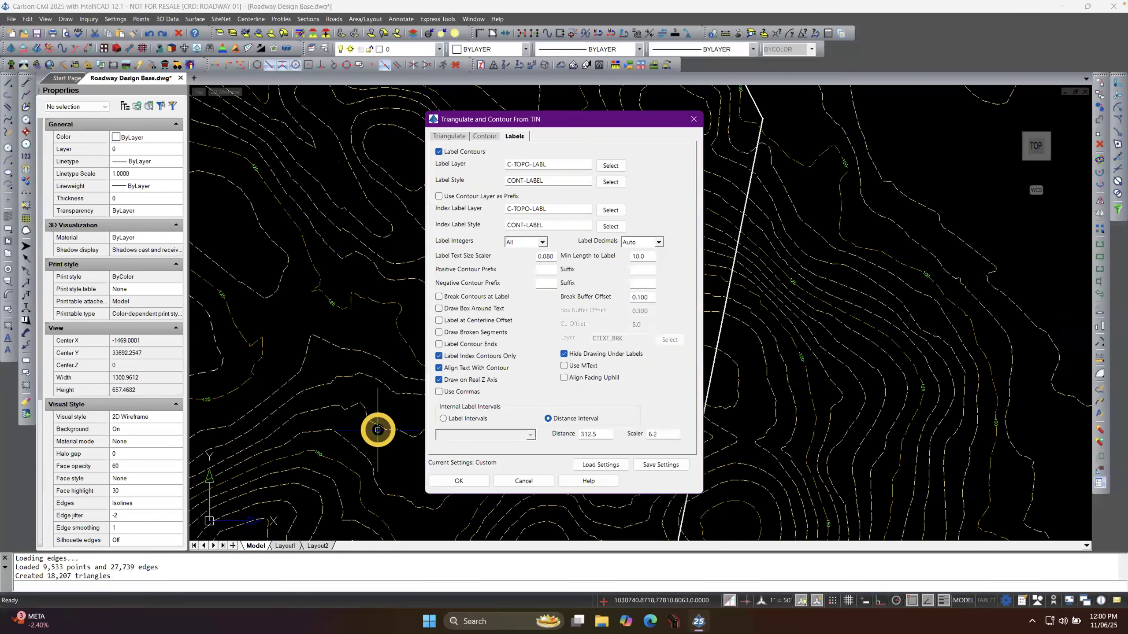
left_click(466, 135)
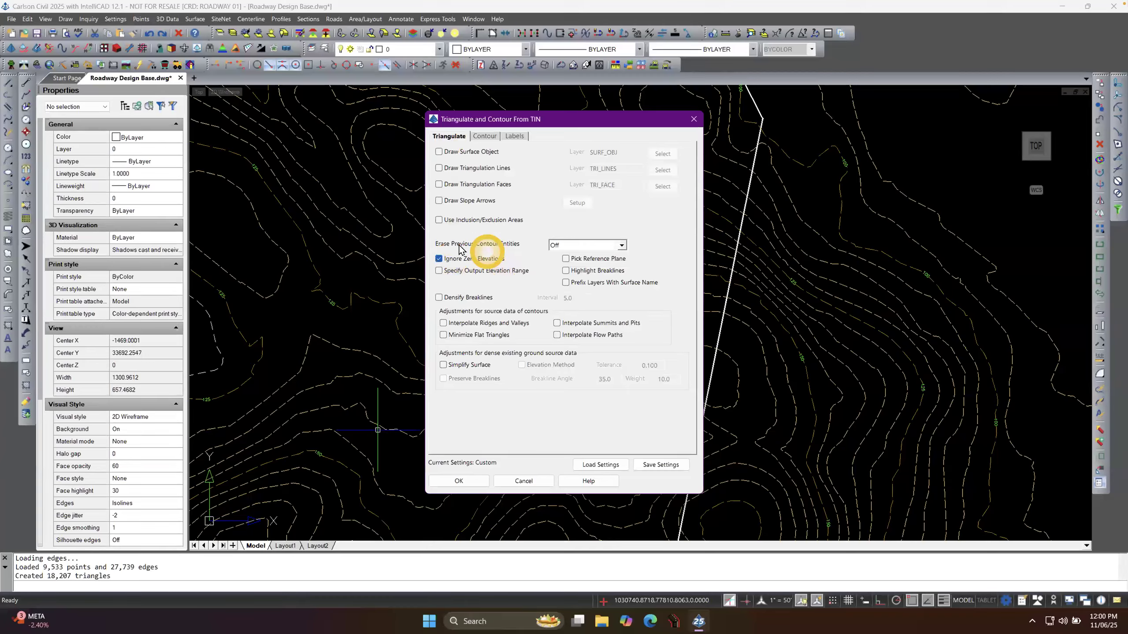
left_click(622, 246)
left_click(586, 273)
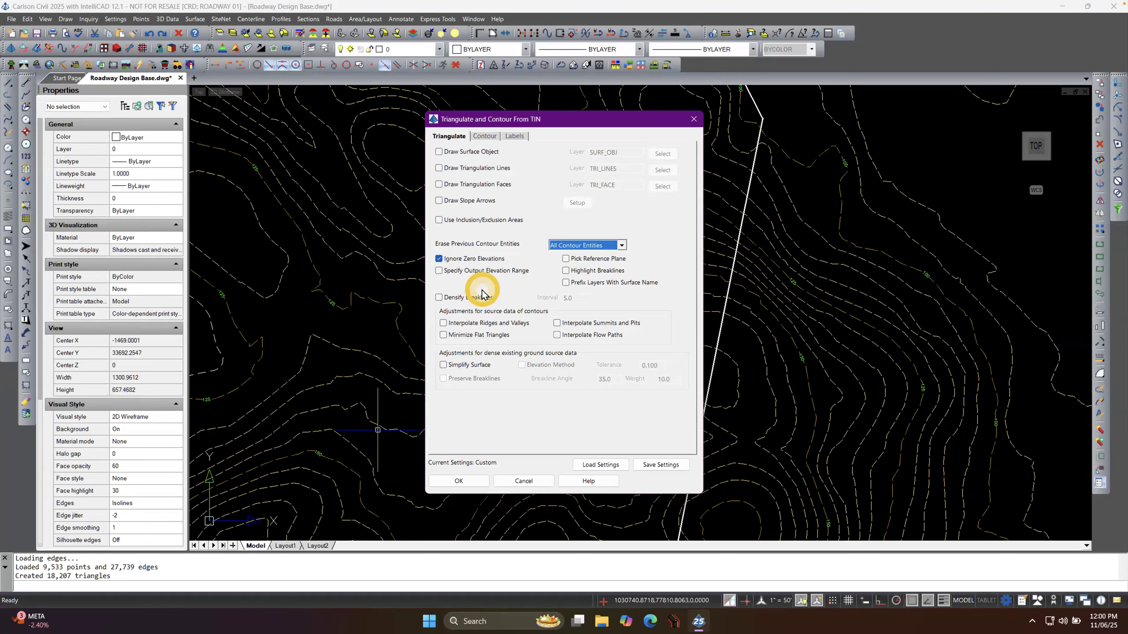
Review the contour settings, set the label distance interval to 750, and redraw the contours from the TIN.
left_click(485, 136)
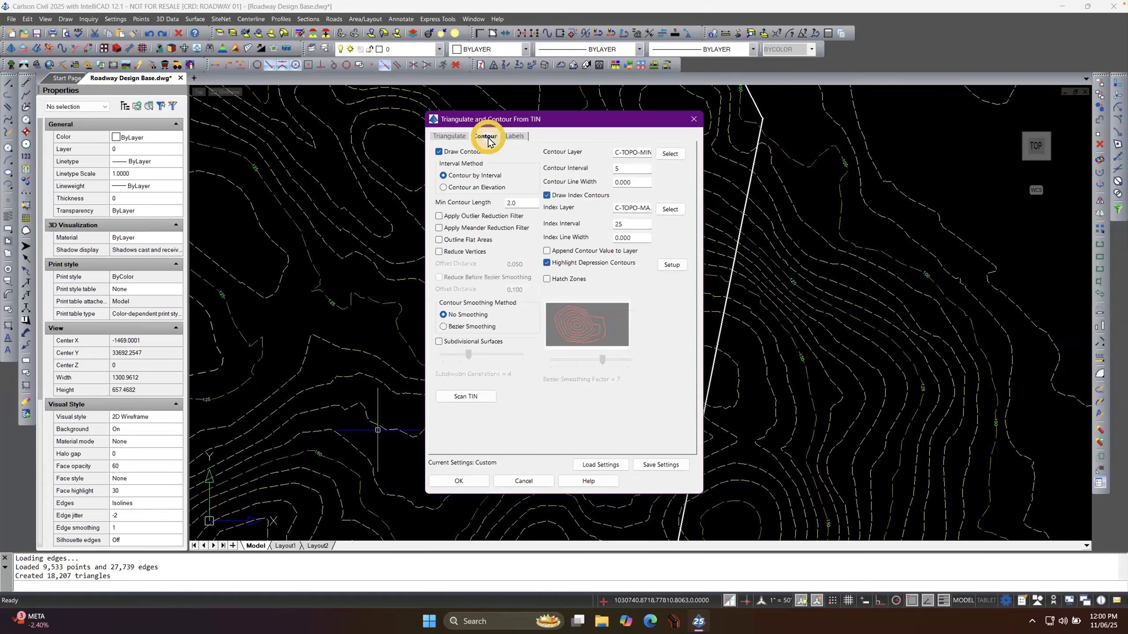
left_click(510, 136)
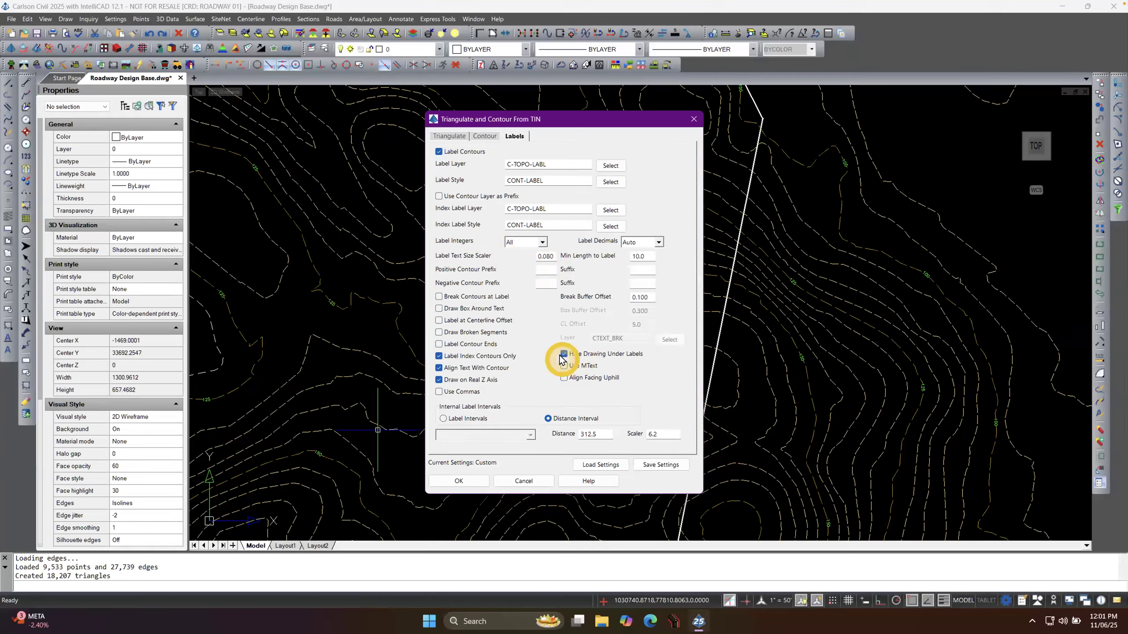
left_click_drag(600, 434, 550, 447)
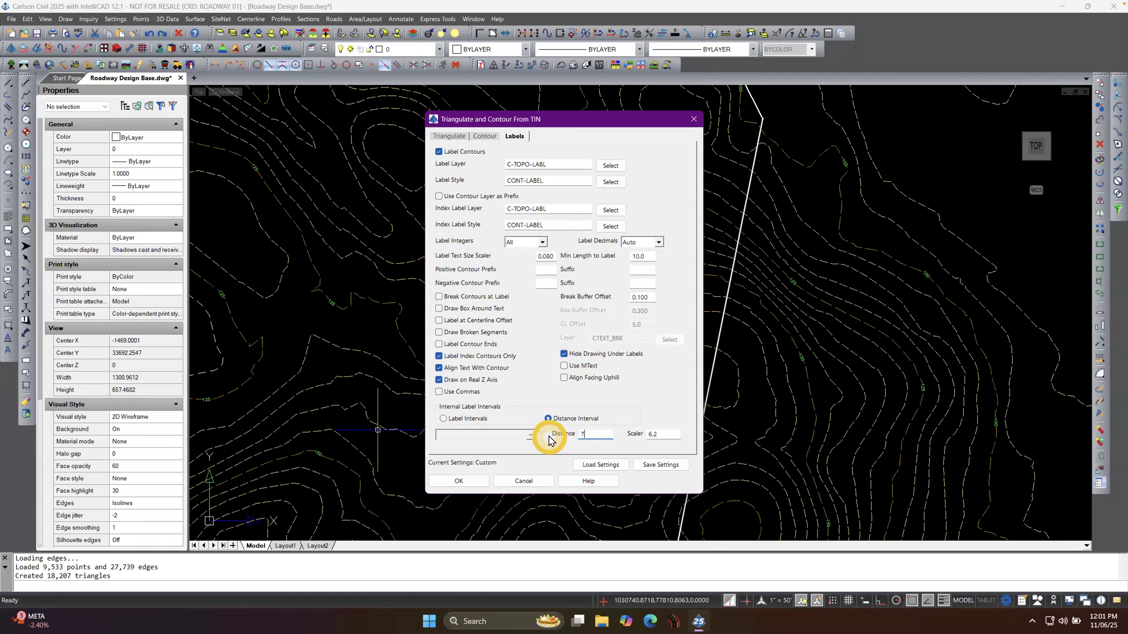
type("750")
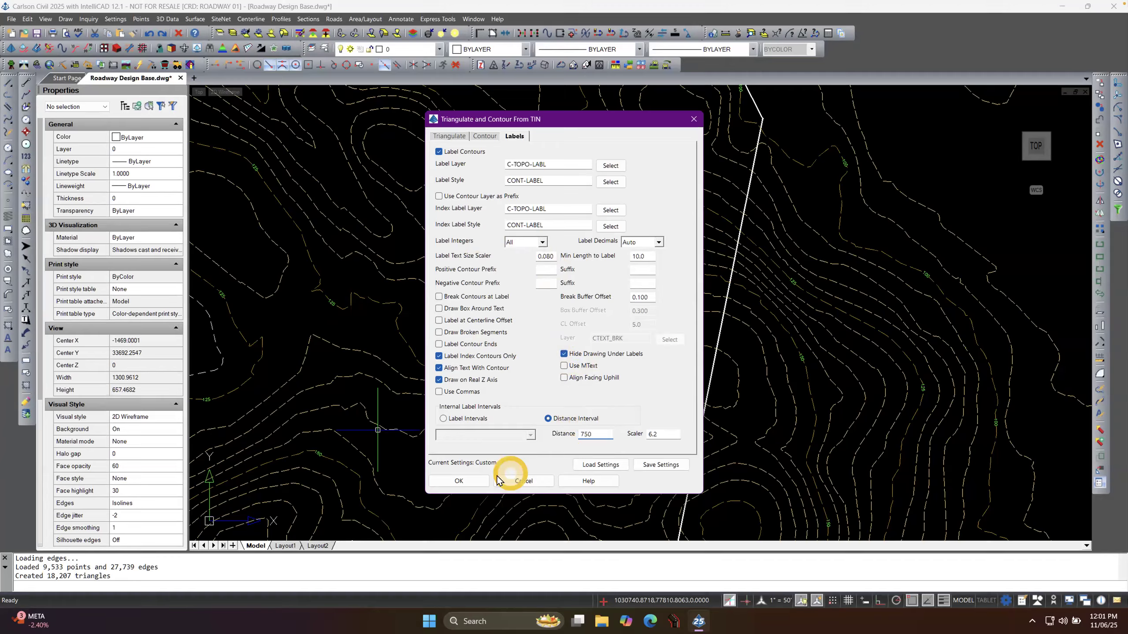
left_click(458, 481)
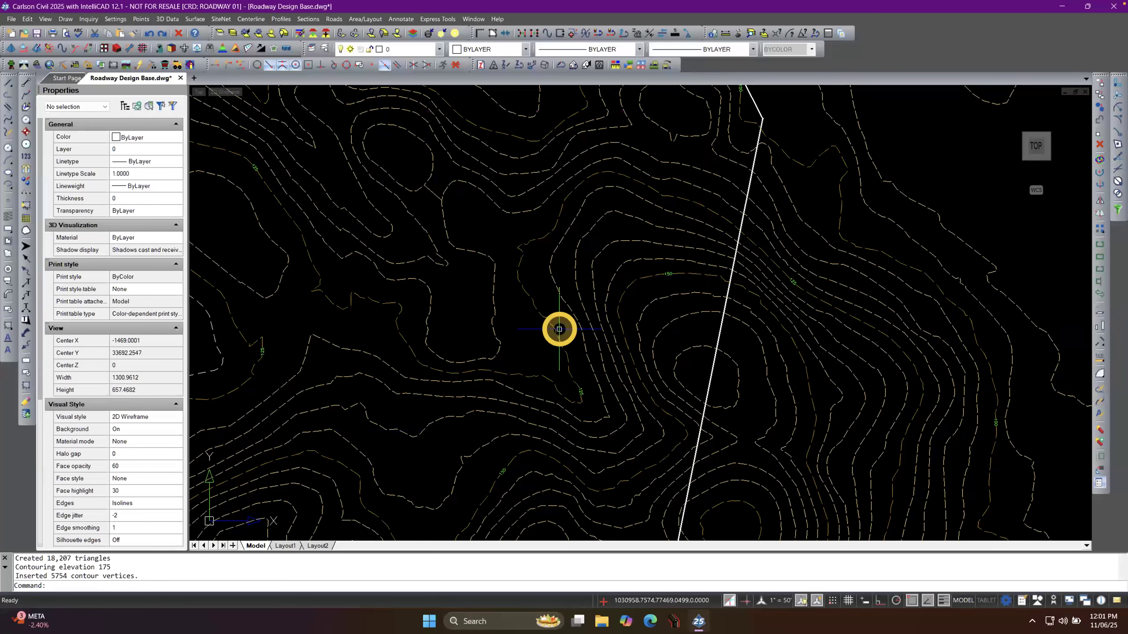
Examine the spacing of the contour labels across the site and around the closed contour beside the yellow boundary.
scroll(509, 289, "down", 3)
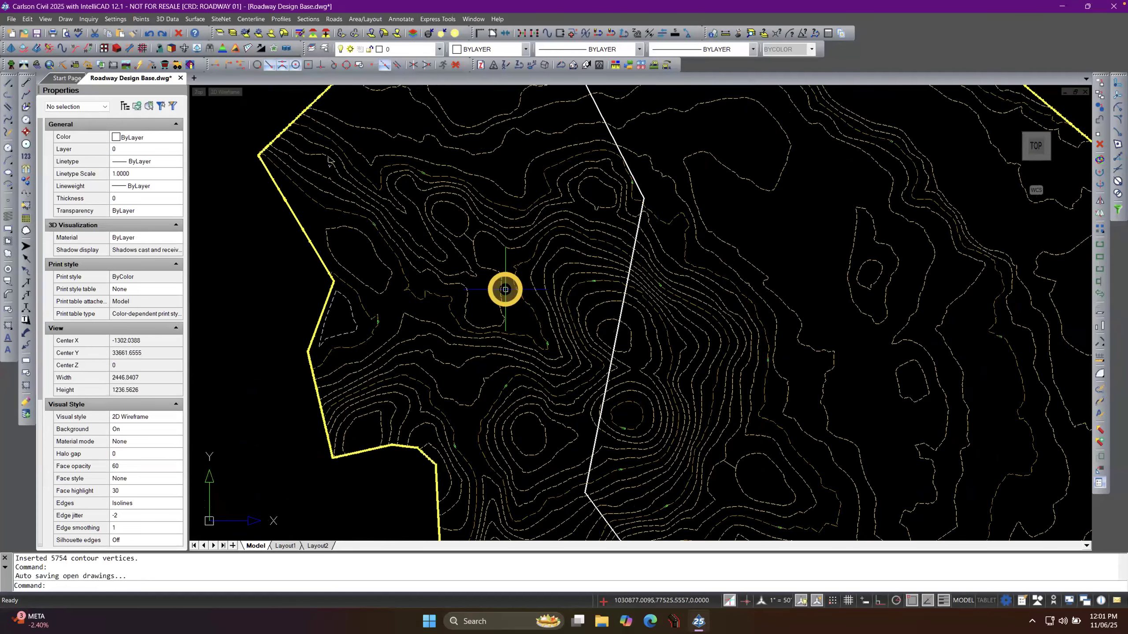
scroll(547, 396, "up", 3)
middle_click_drag(534, 400, 316, 296)
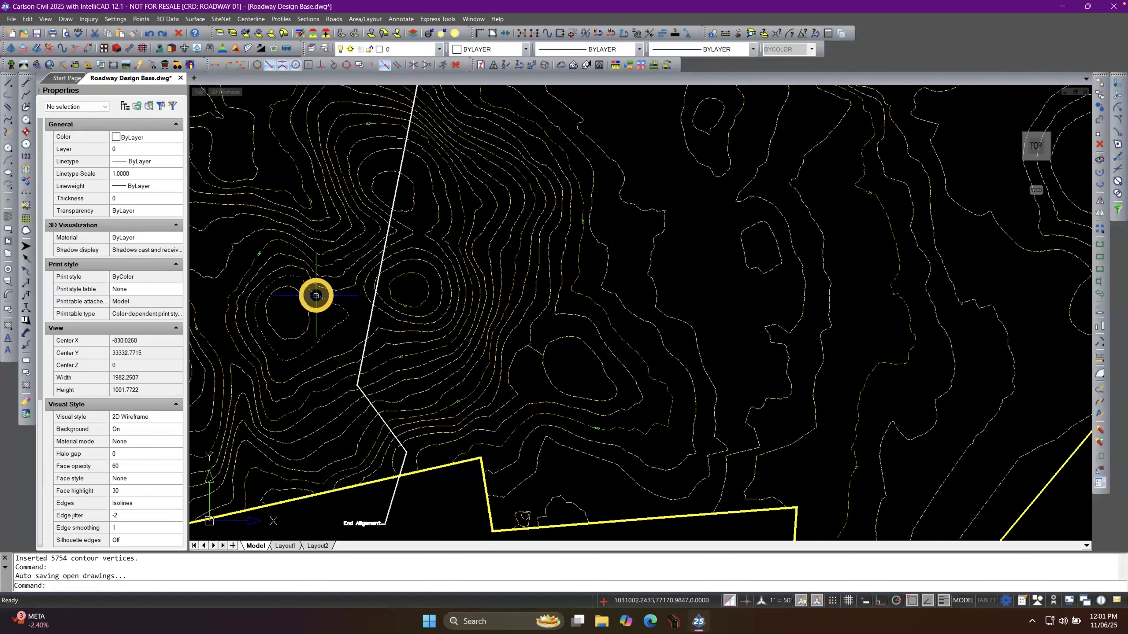
mouse_move(535, 373)
middle_mouse_down()
mouse_move(633, 422)
mouse_move(511, 440)
middle_mouse_up()
scroll(511, 440, "down", 4)
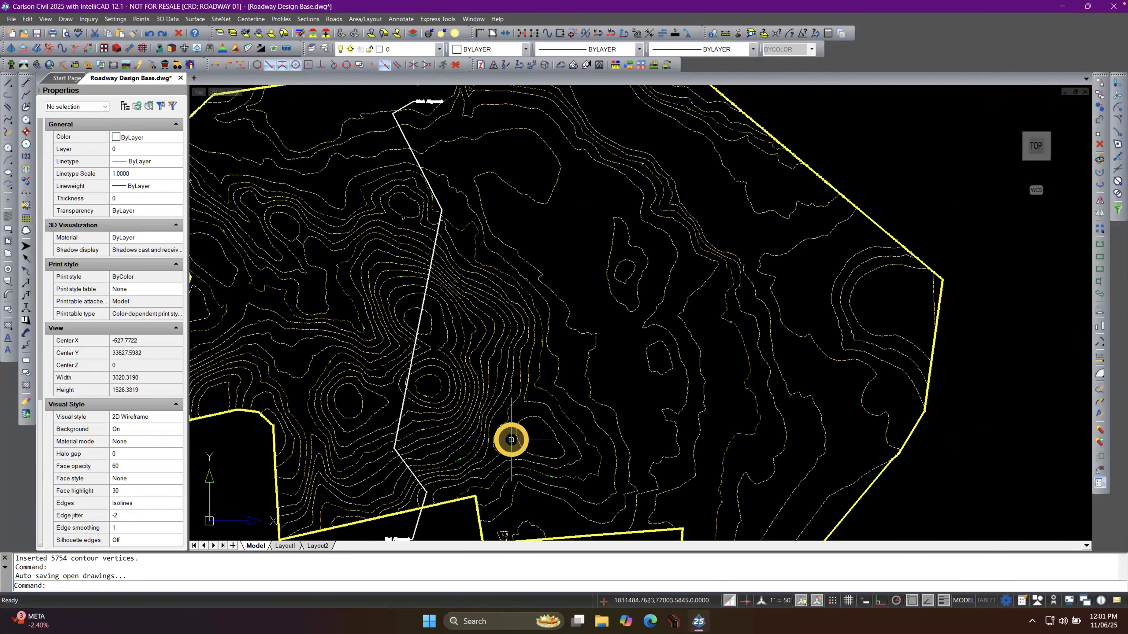
middle_click_drag(492, 375, 578, 397)
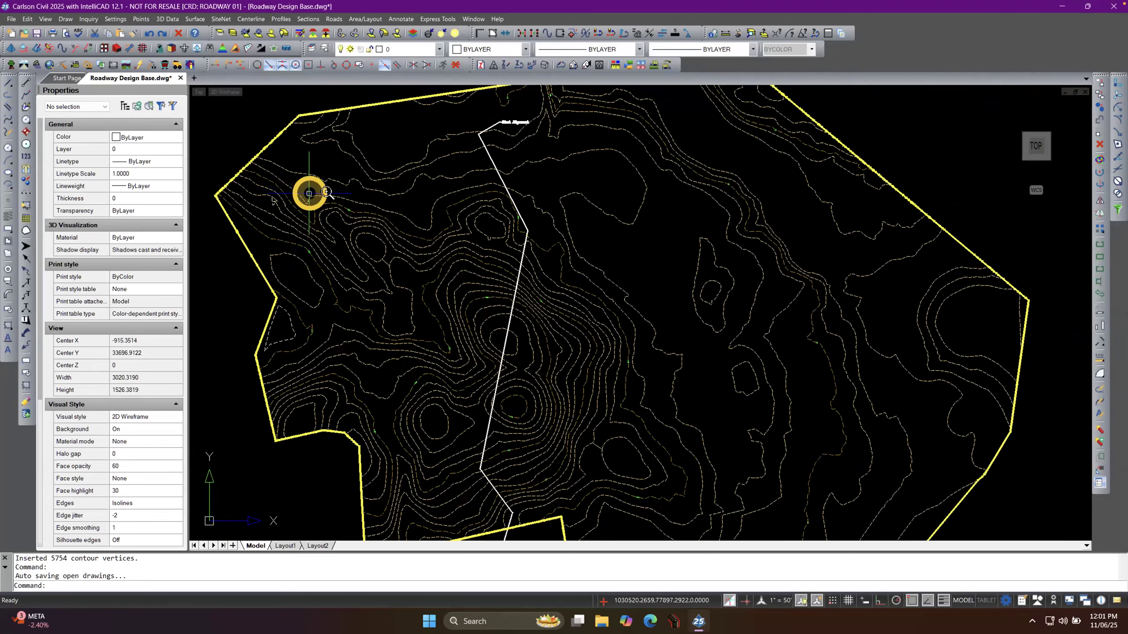
scroll(317, 191, "up", 3)
scroll(229, 436, "up", 4)
scroll(312, 383, "up", 6)
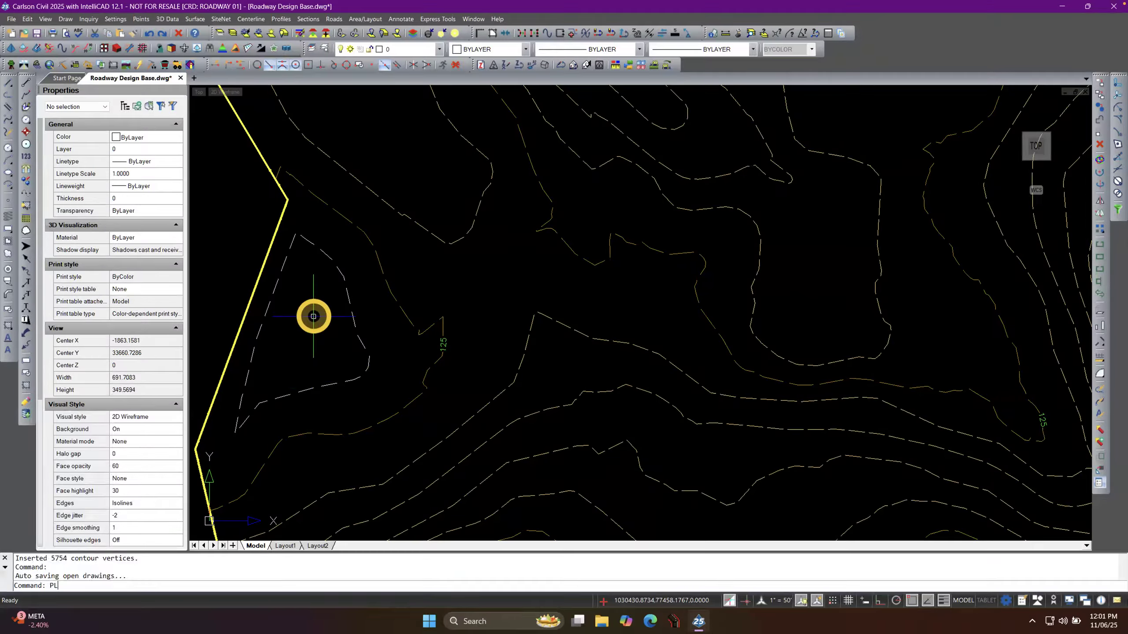
Check the current PLINEGEN setting without entering a new value.
type("INEGEN")
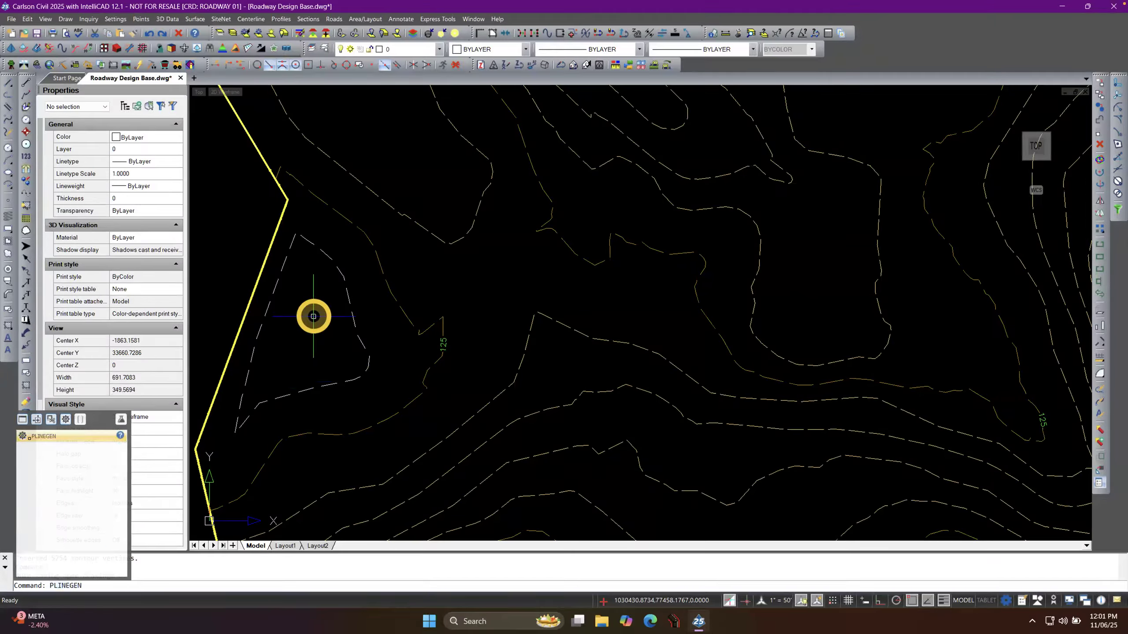
key("Return")
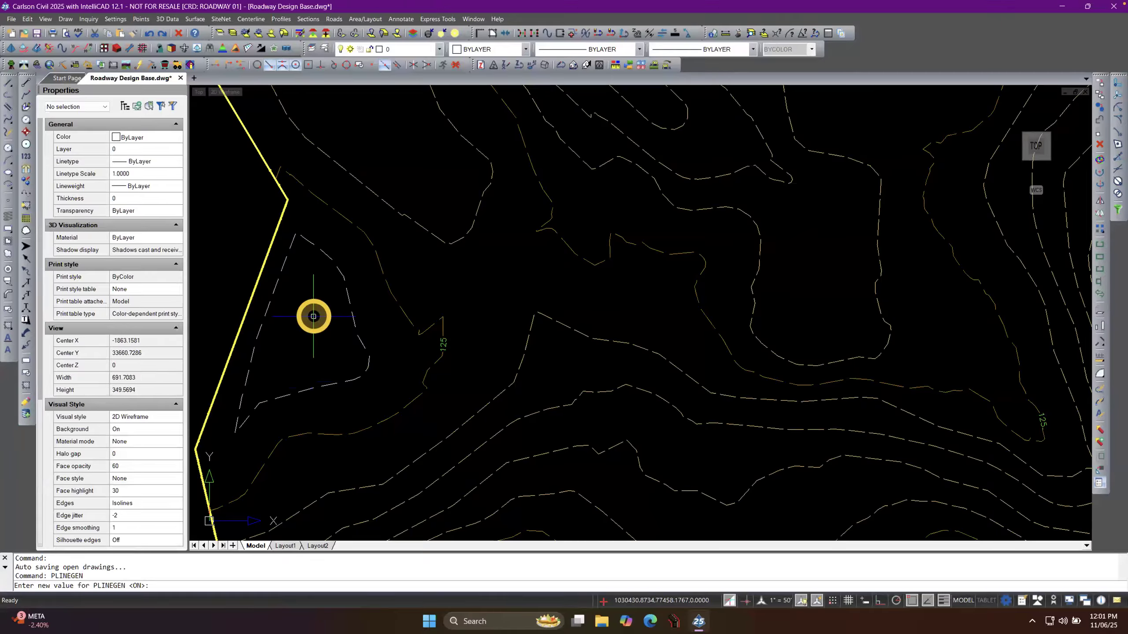
key("Escape")
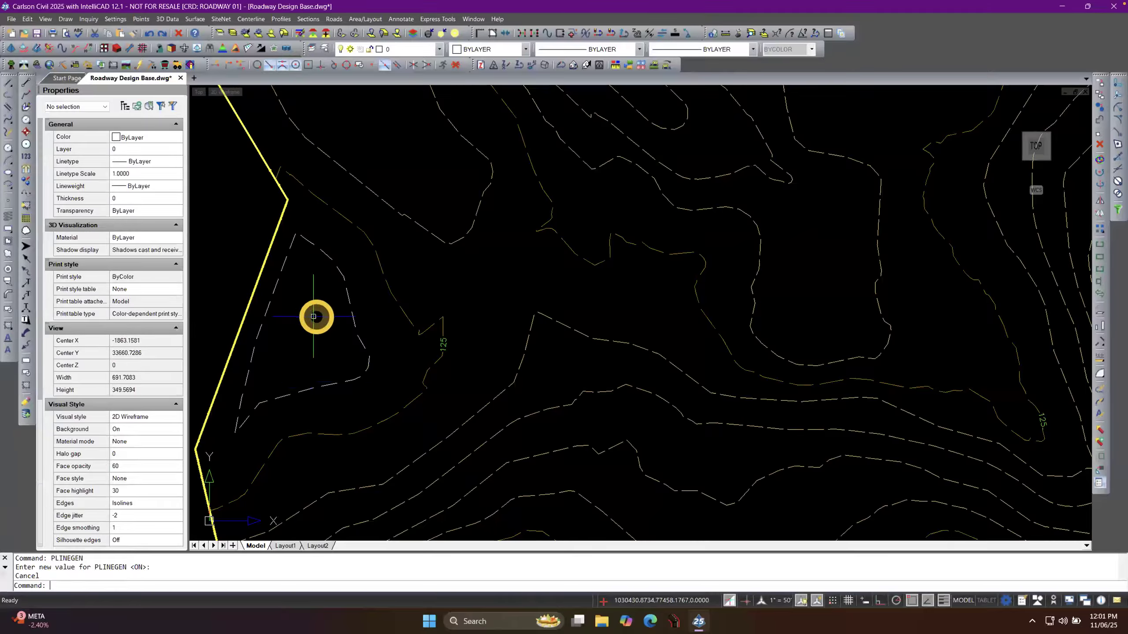
scroll(367, 368, "down", 4)
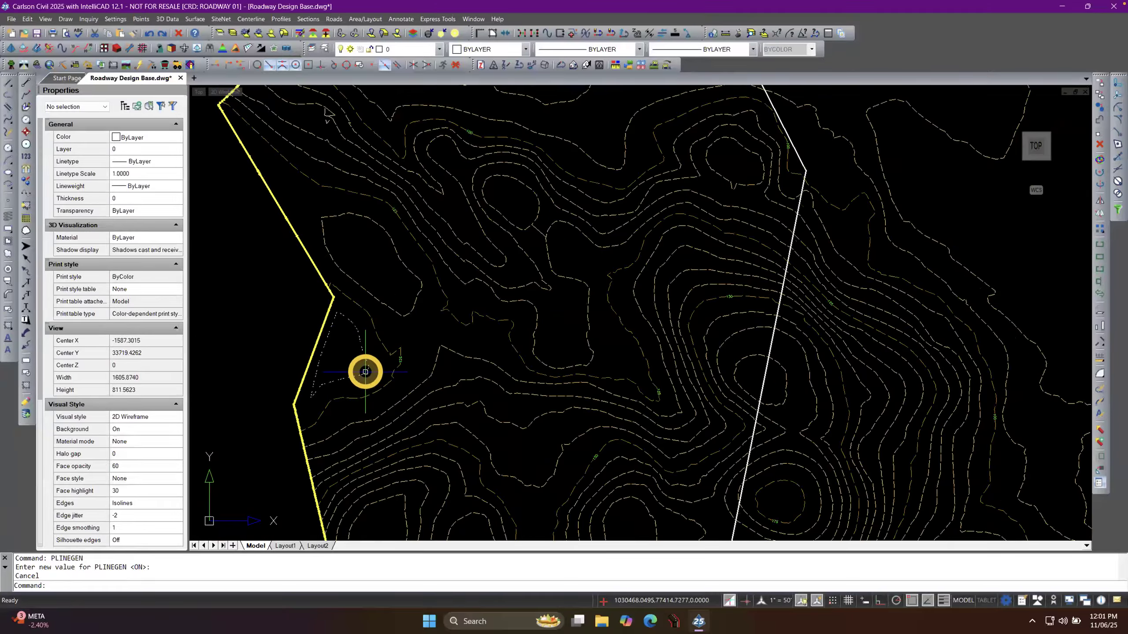
Examine the label spacing on the index contours across the site and around the hilltops along the road alignment.
scroll(301, 313, "down", 4)
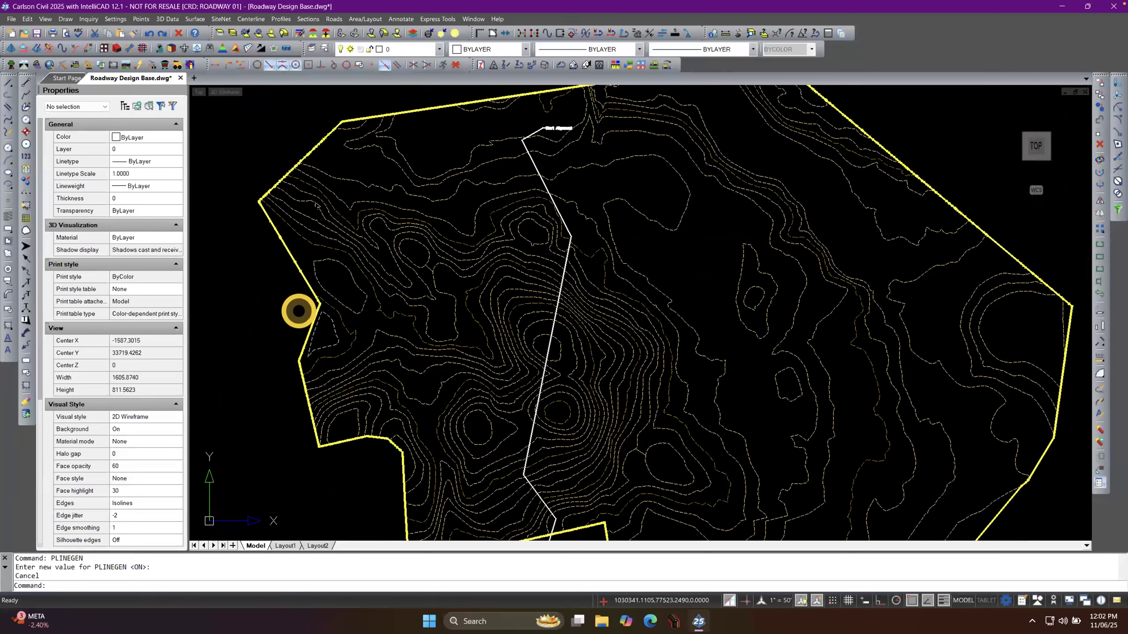
middle_click_drag(391, 377, 394, 299)
scroll(390, 307, "up", 1)
scroll(388, 252, "down", 2)
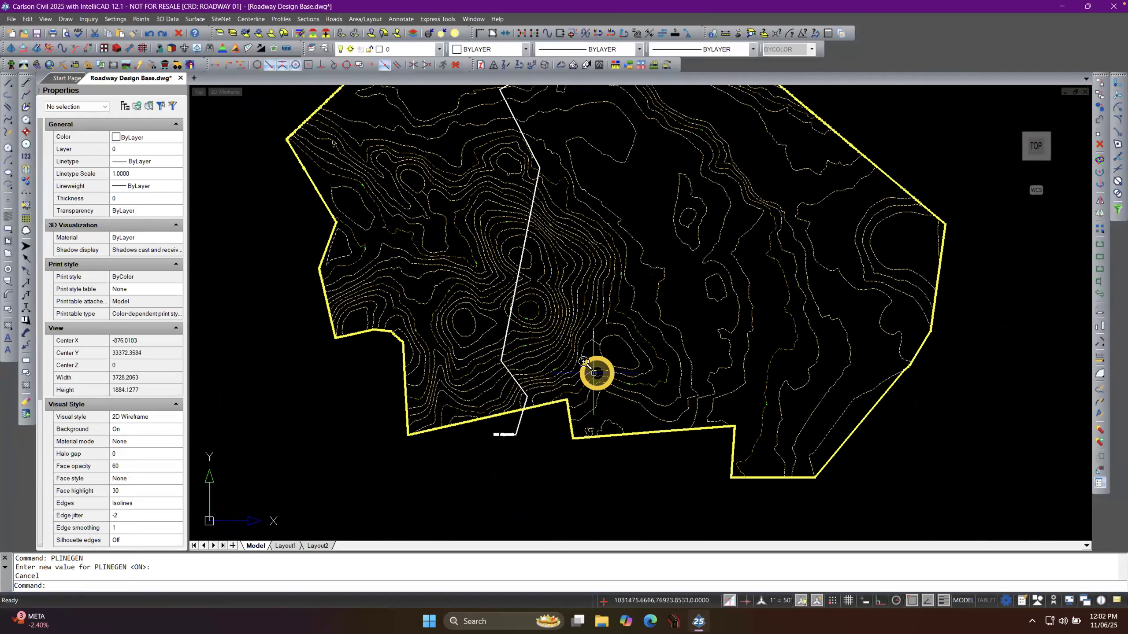
scroll(584, 361, "up", 3)
scroll(530, 361, "up", 2)
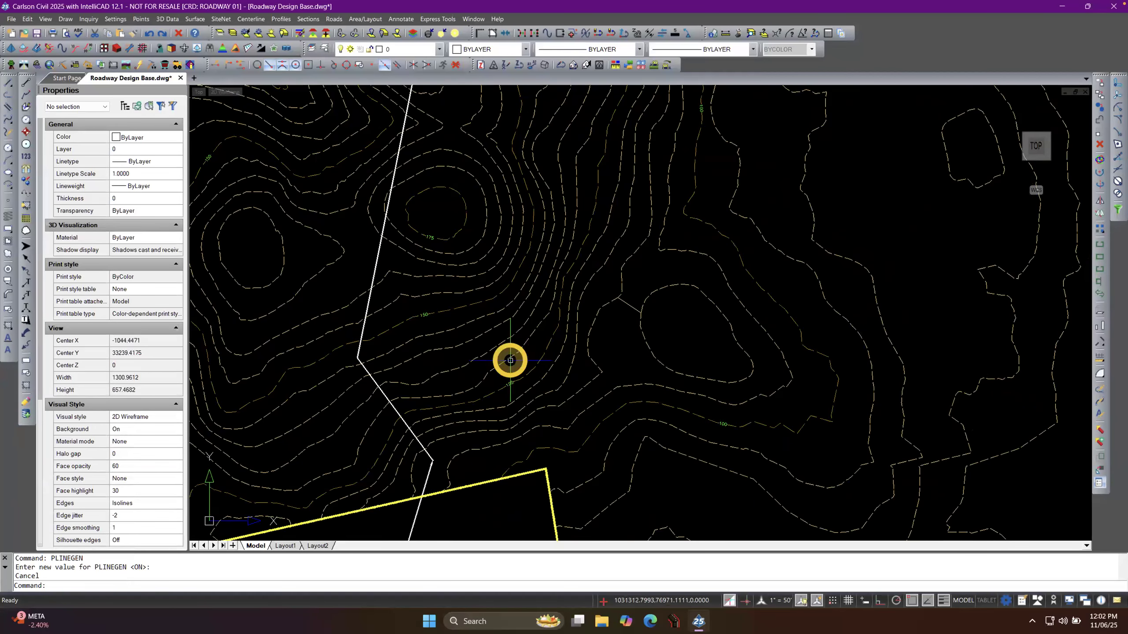
scroll(473, 444, "down", 1)
scroll(503, 469, "down", 2)
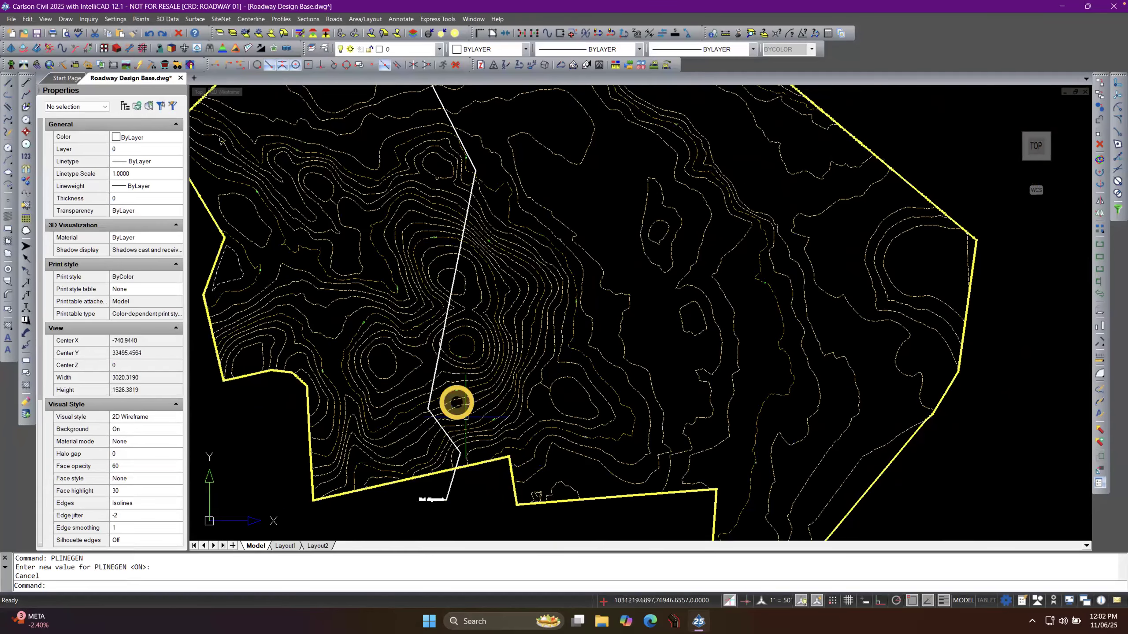
scroll(342, 188, "up", 1)
scroll(342, 187, "up", 3)
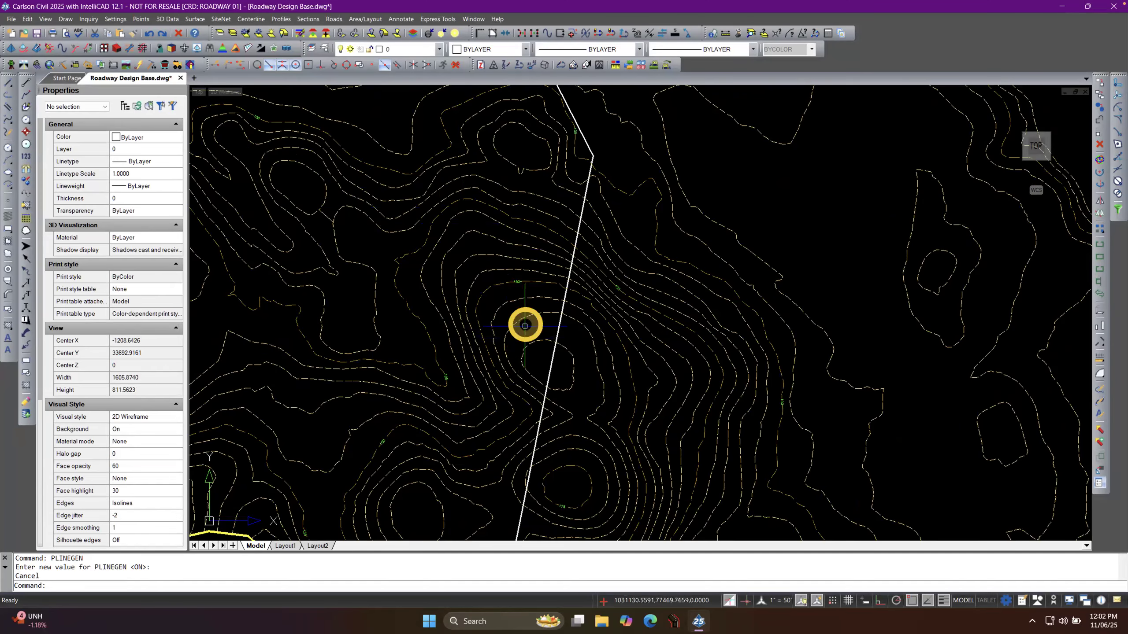
scroll(523, 304, "up", 5)
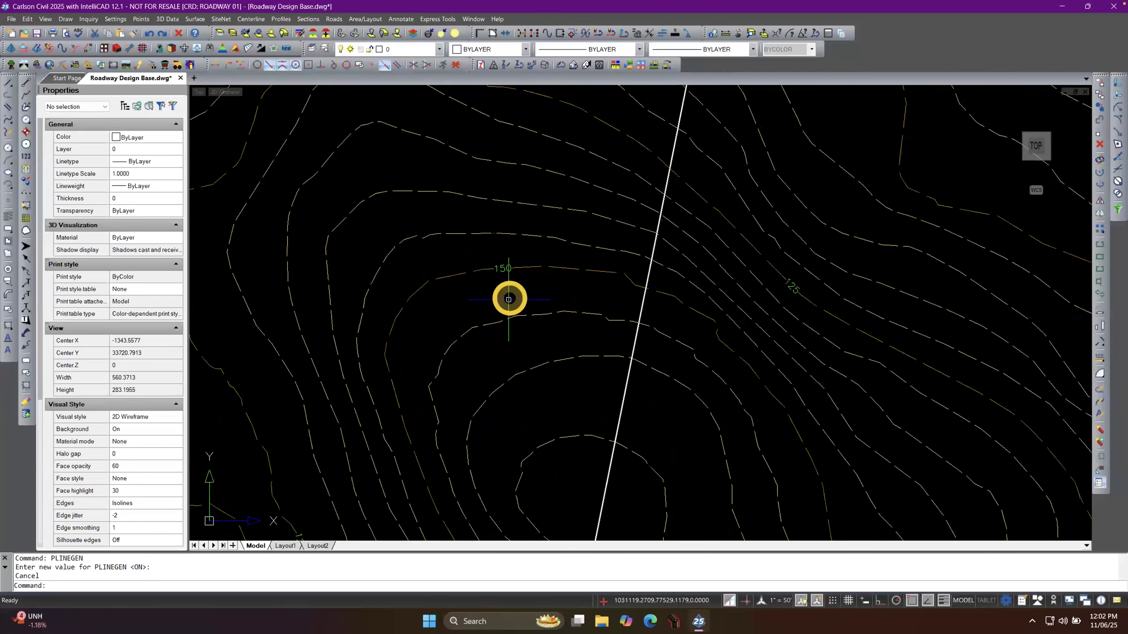
scroll(516, 290, "down", 6)
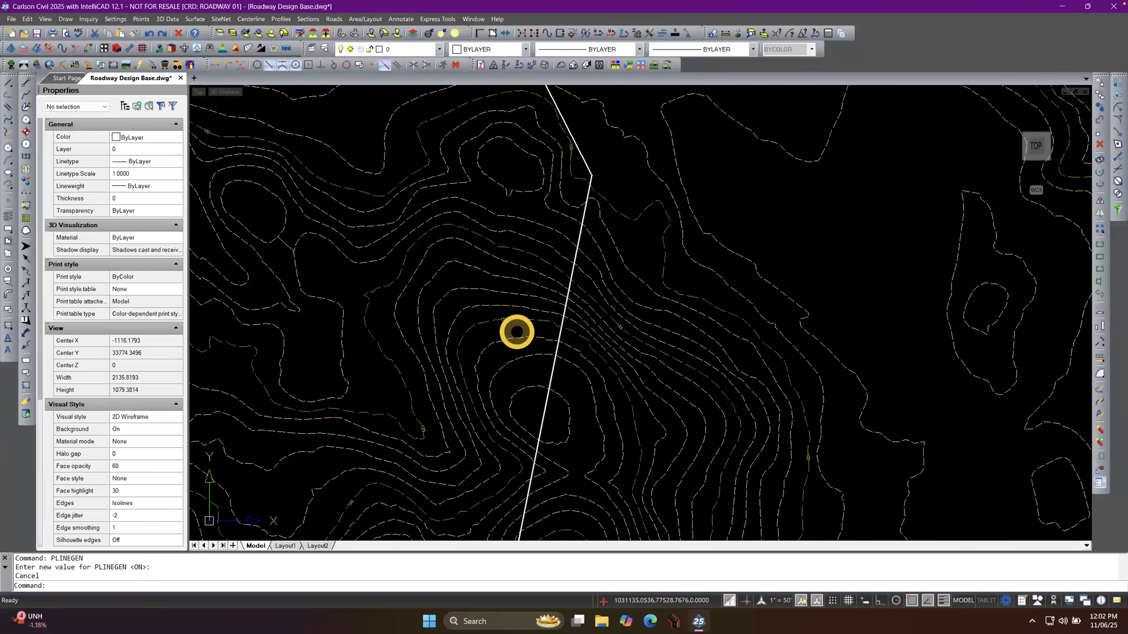
Set the drawing's horizontal scale to 20 in Drawing Setup.
left_click(114, 19)
left_click(153, 32)
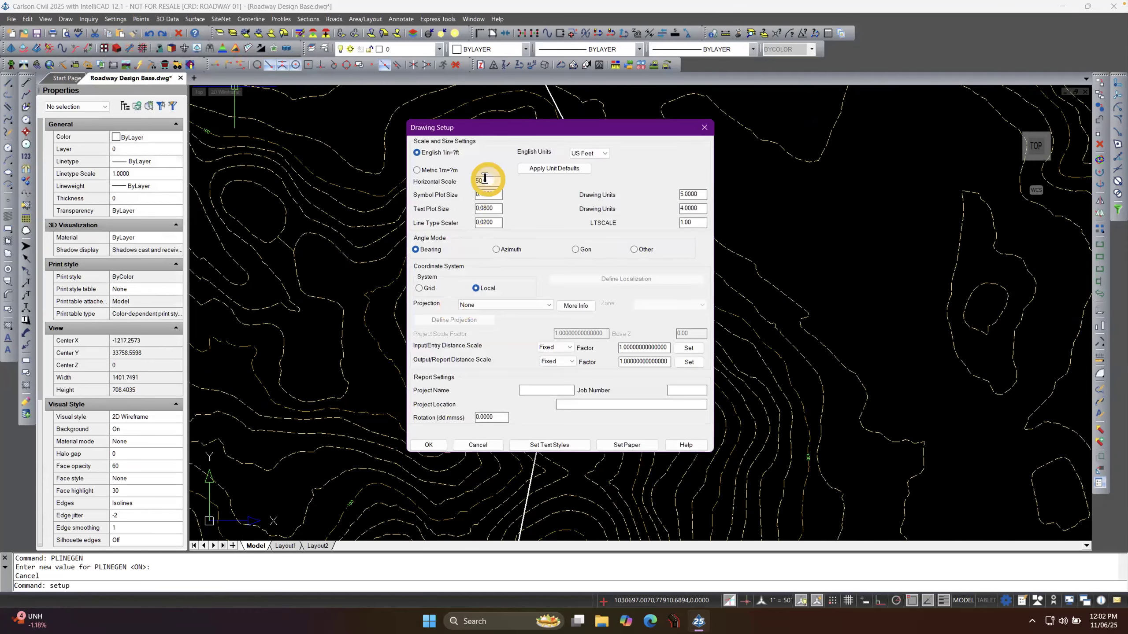
left_click_drag(489, 180, 465, 179)
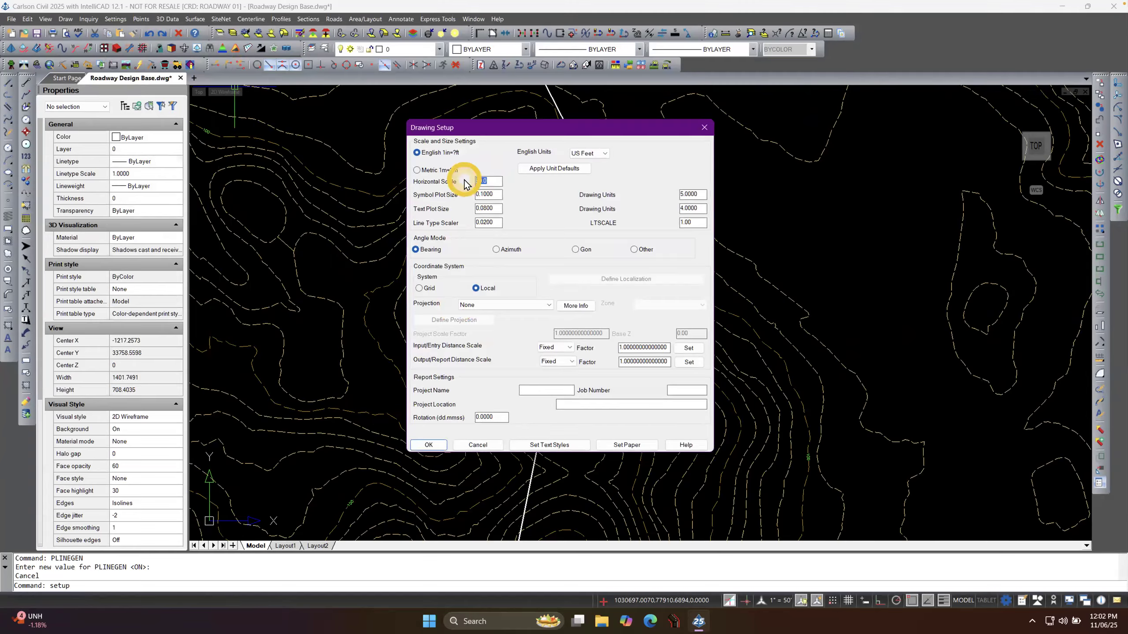
type("20")
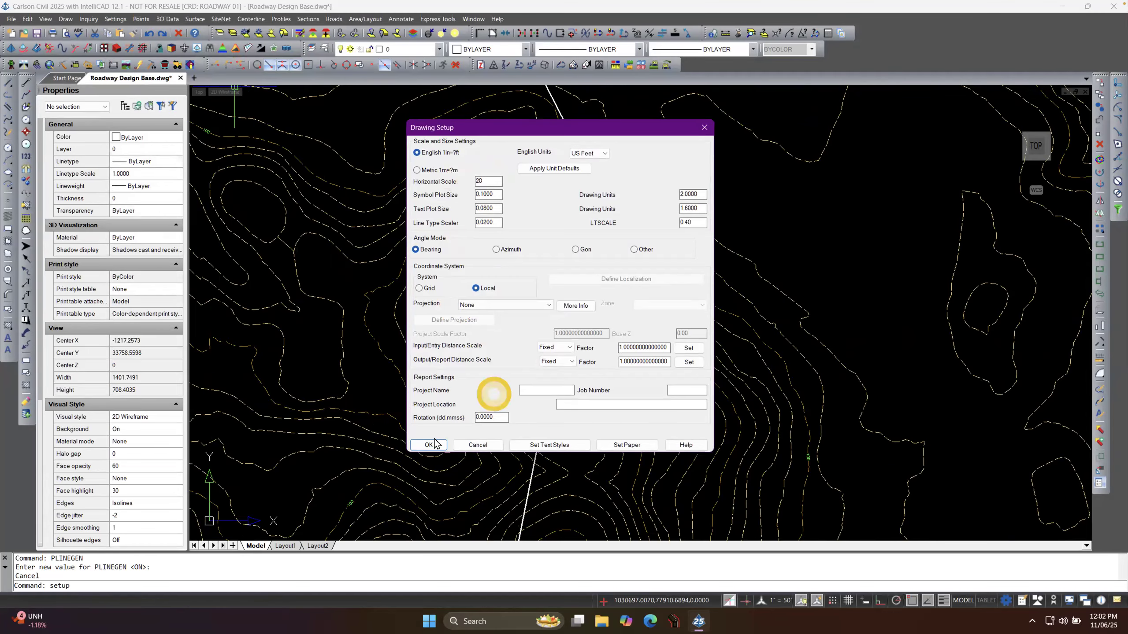
left_click(424, 442)
Reopen Drawing Setup and set LTSCALE to 1 while keeping the horizontal scale at 20.
right_click(422, 436)
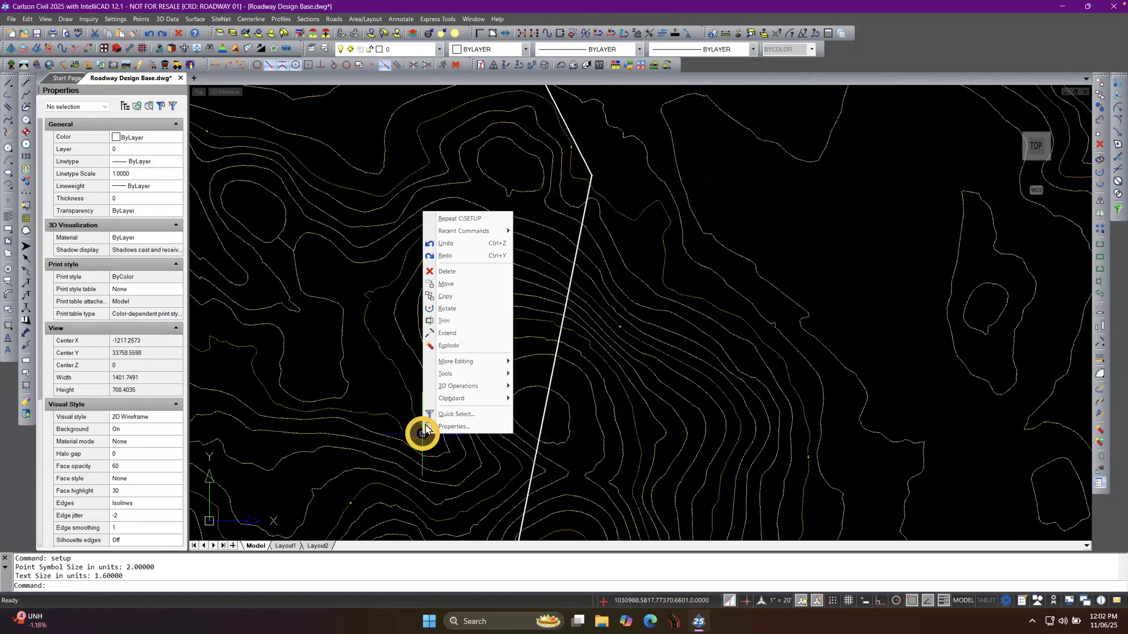
left_click(459, 218)
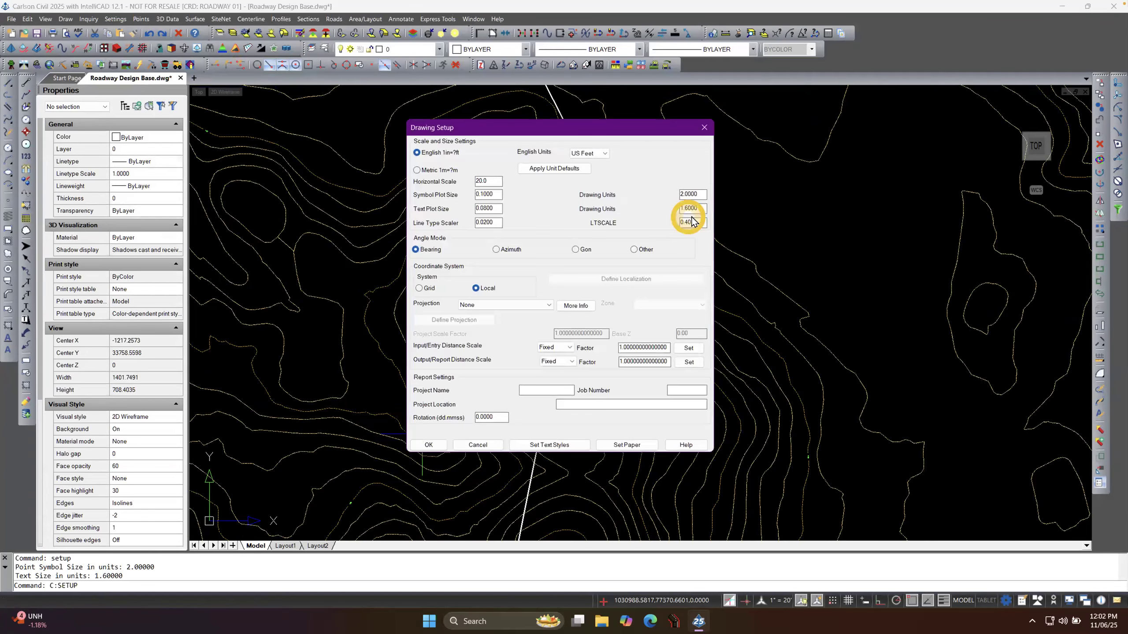
double_click(675, 217)
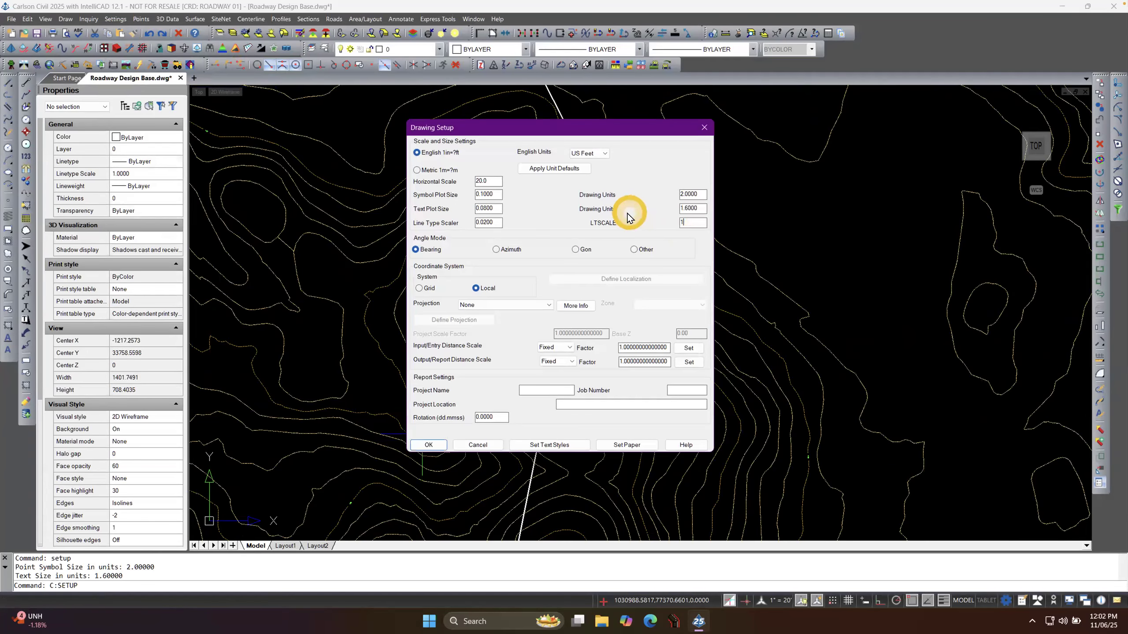
left_click(429, 444)
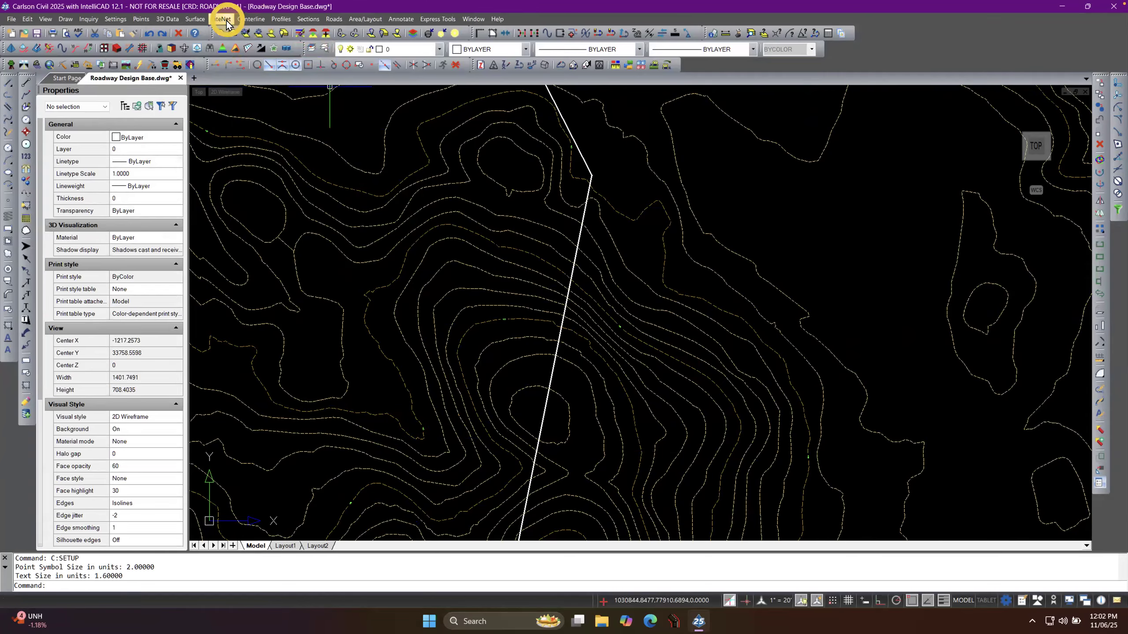
left_click(199, 19)
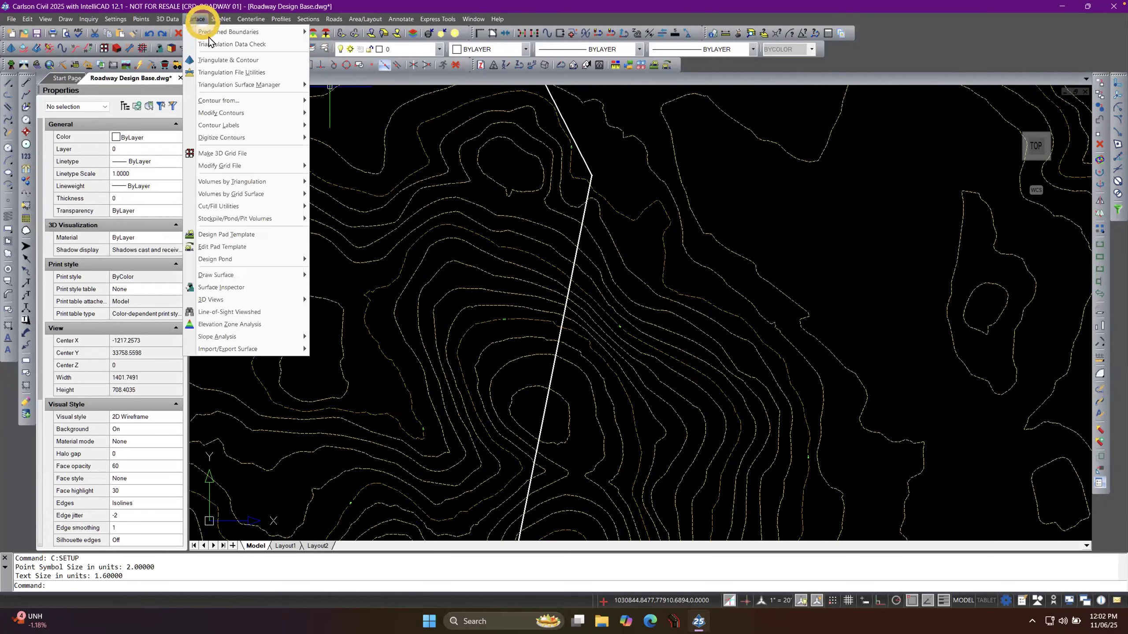
mouse_move(247, 105)
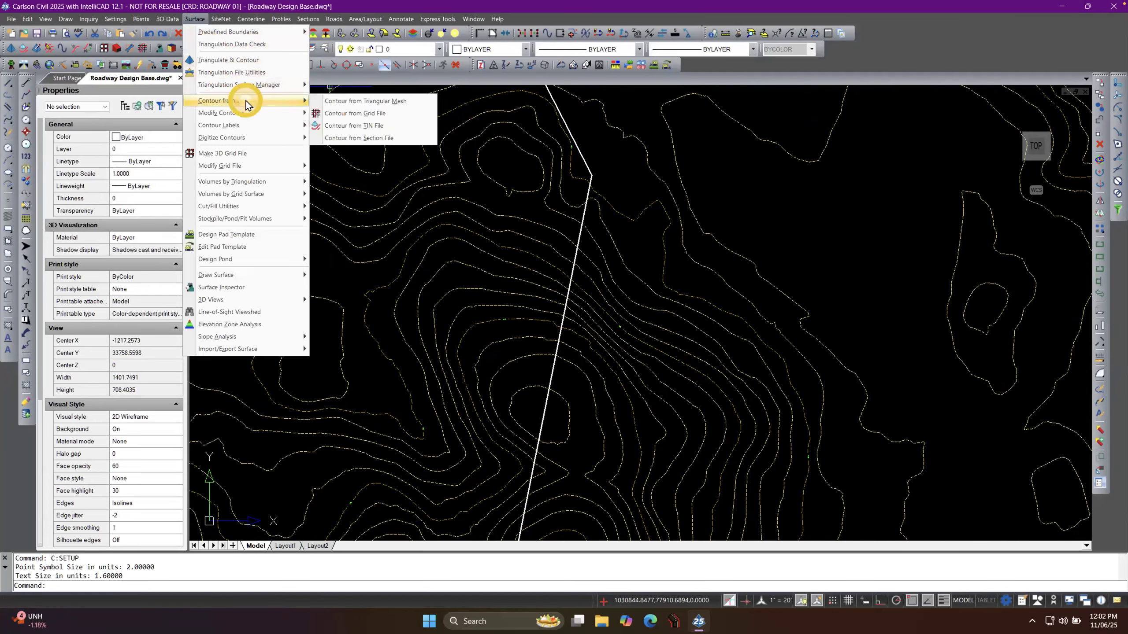
left_click(363, 101)
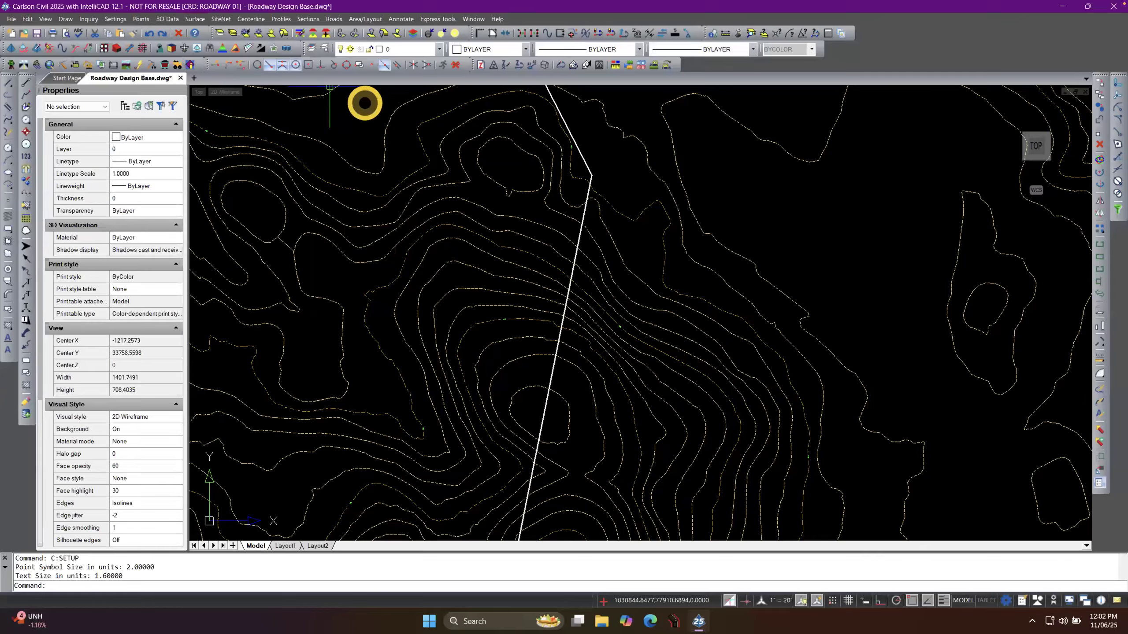
key("Escape")
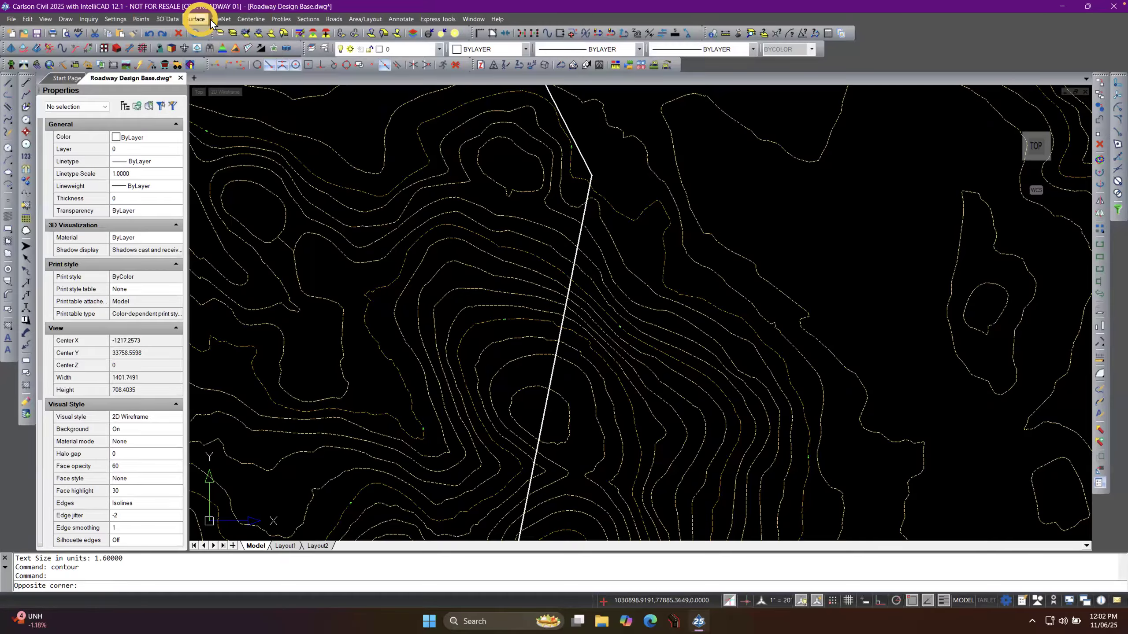
Start contouring from the TIN file Phase 6 Orig Ground.tin again at the new drawing scale.
left_click(194, 18)
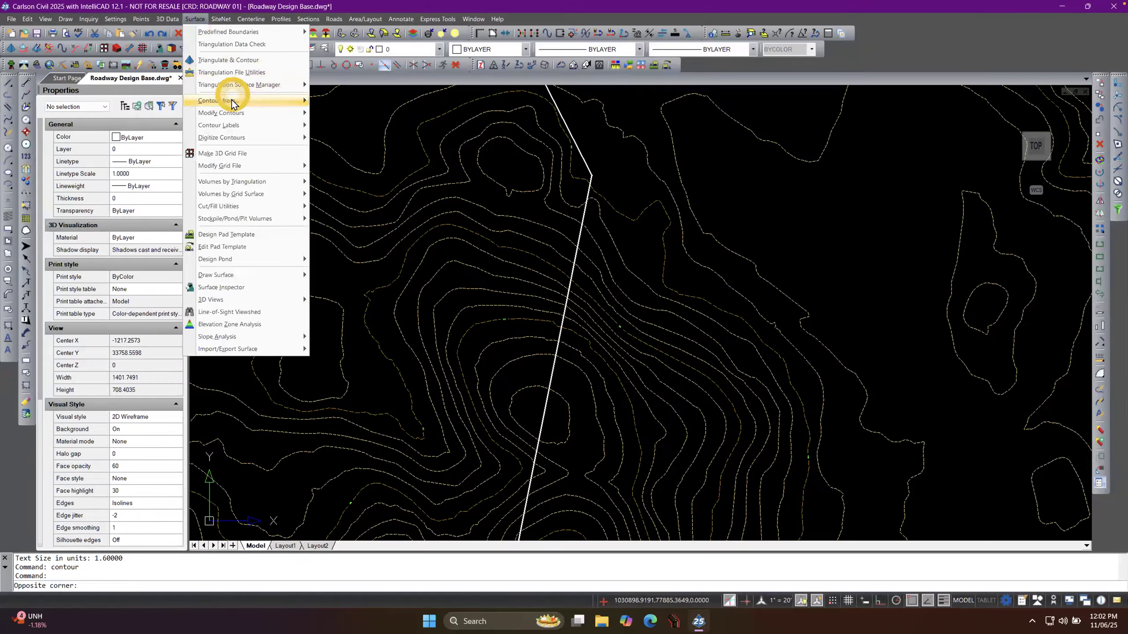
mouse_move(250, 101)
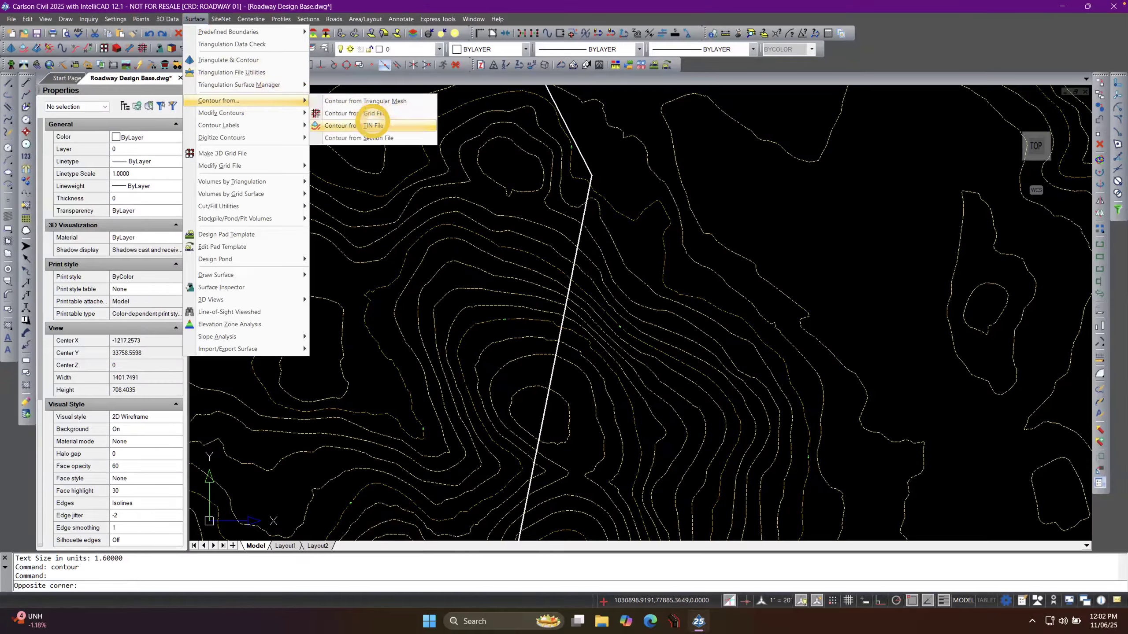
left_click(374, 117)
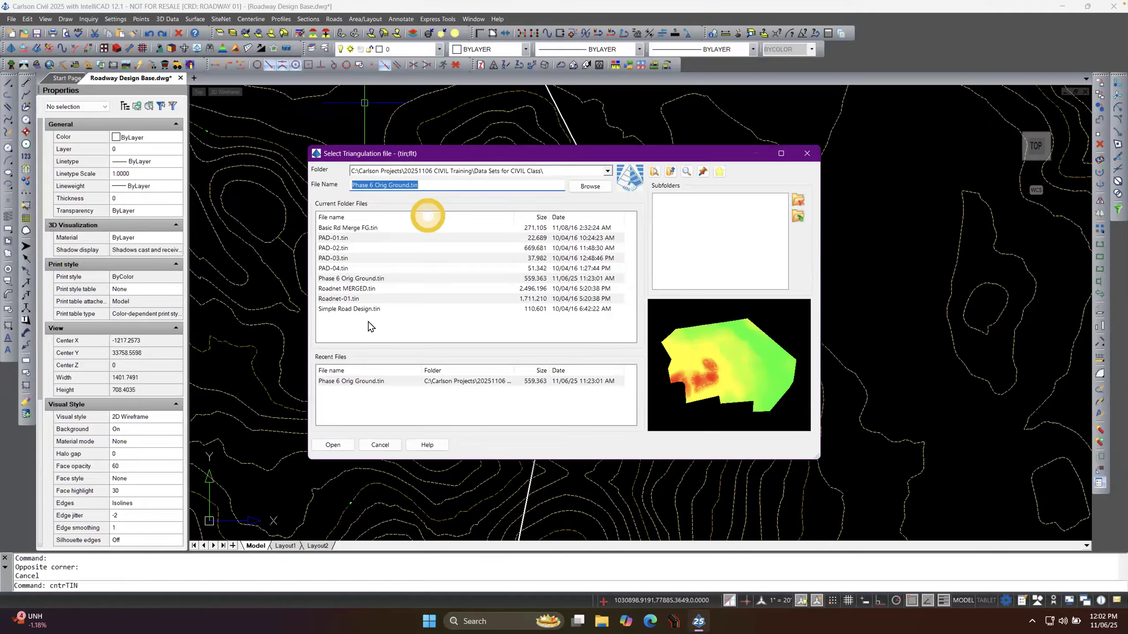
double_click(351, 381)
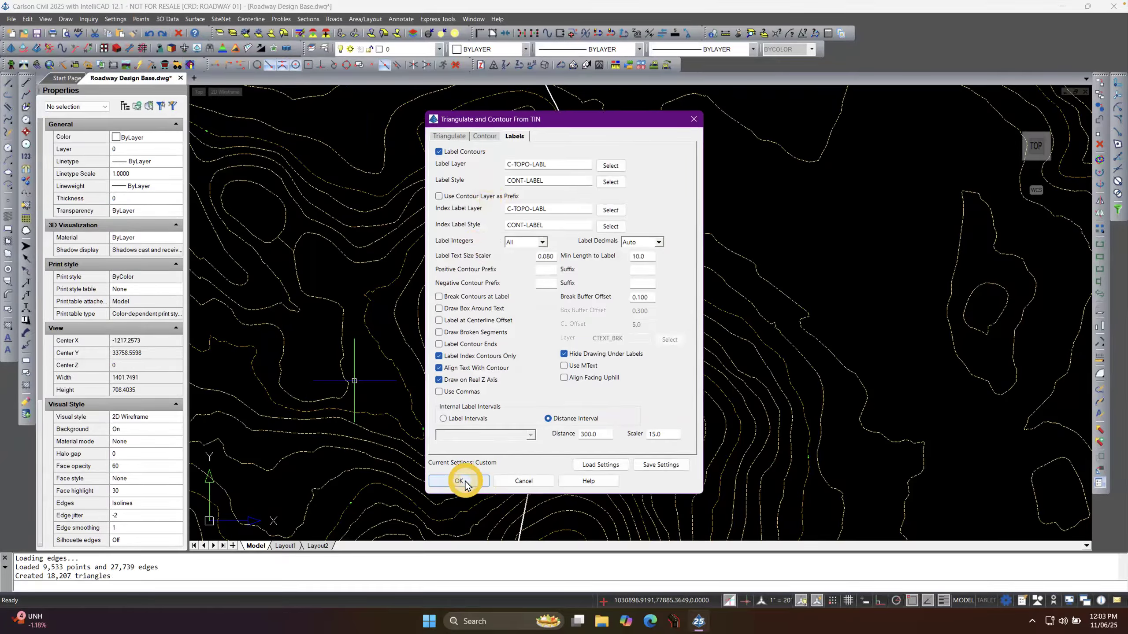
Set the internal label distance interval to 750 with a scaler of 15.0, and redraw the contours from the TIN.
left_click(486, 136)
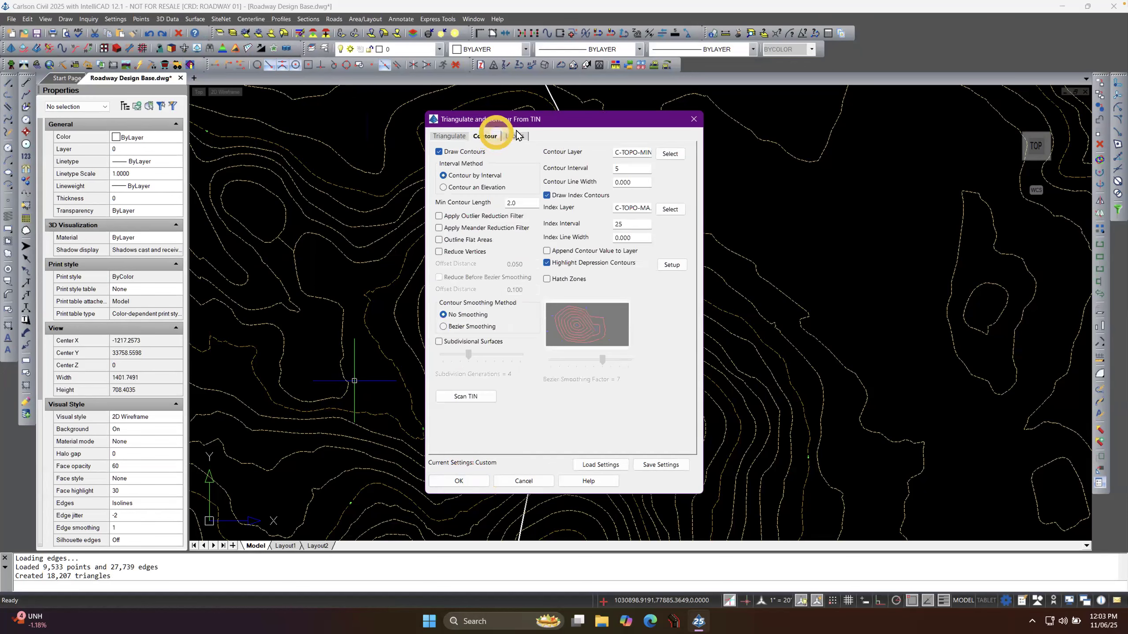
left_click(515, 136)
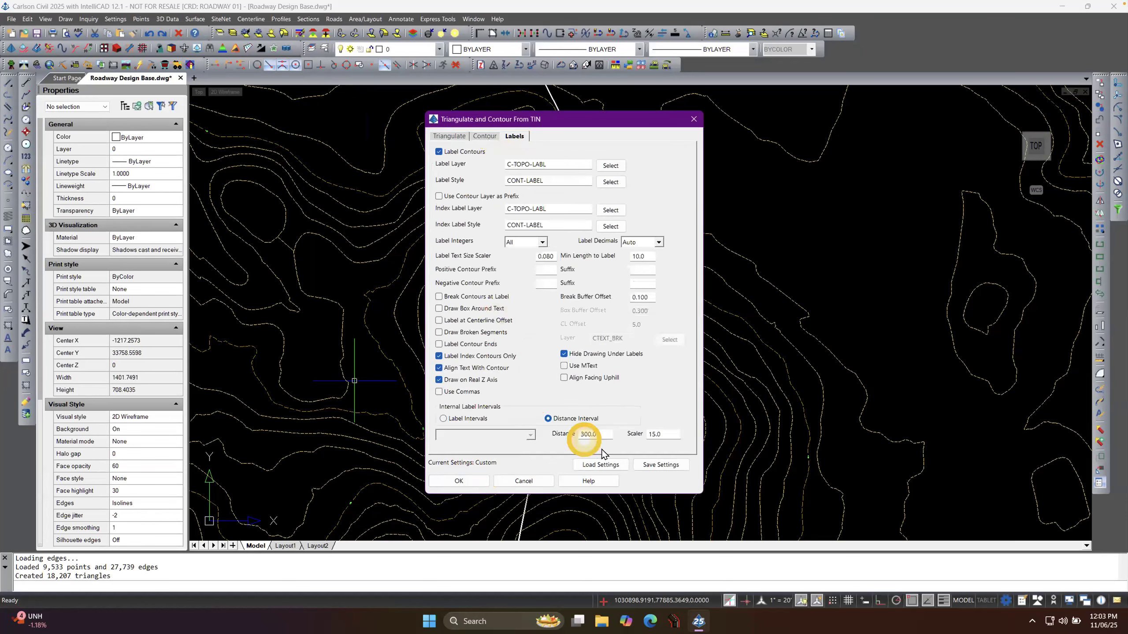
left_click_drag(601, 434, 550, 434)
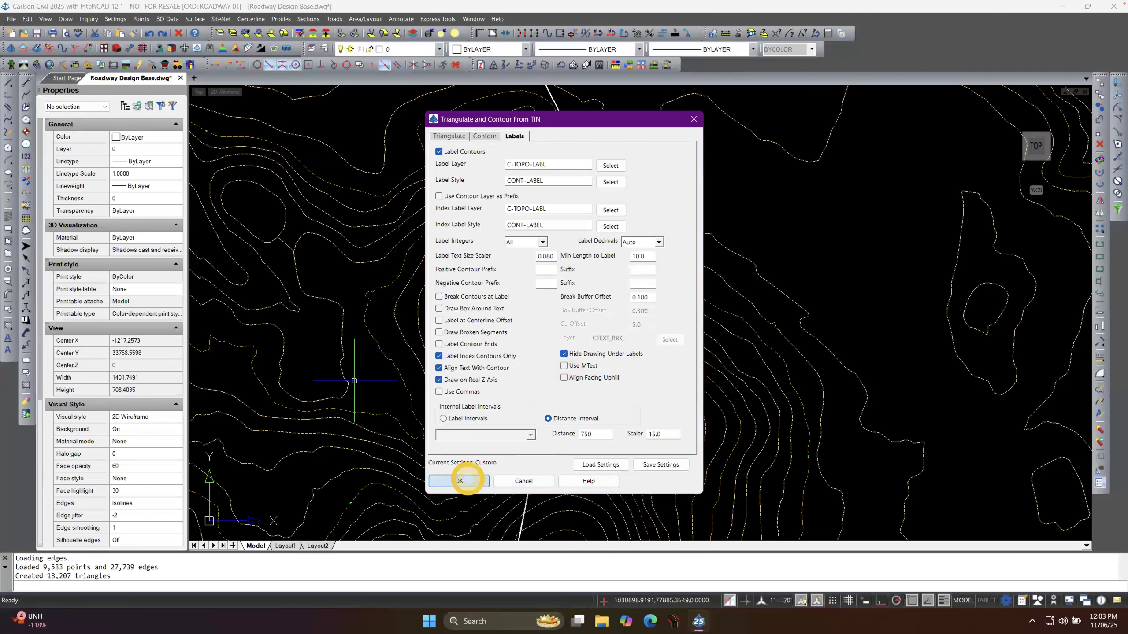
left_click(460, 480)
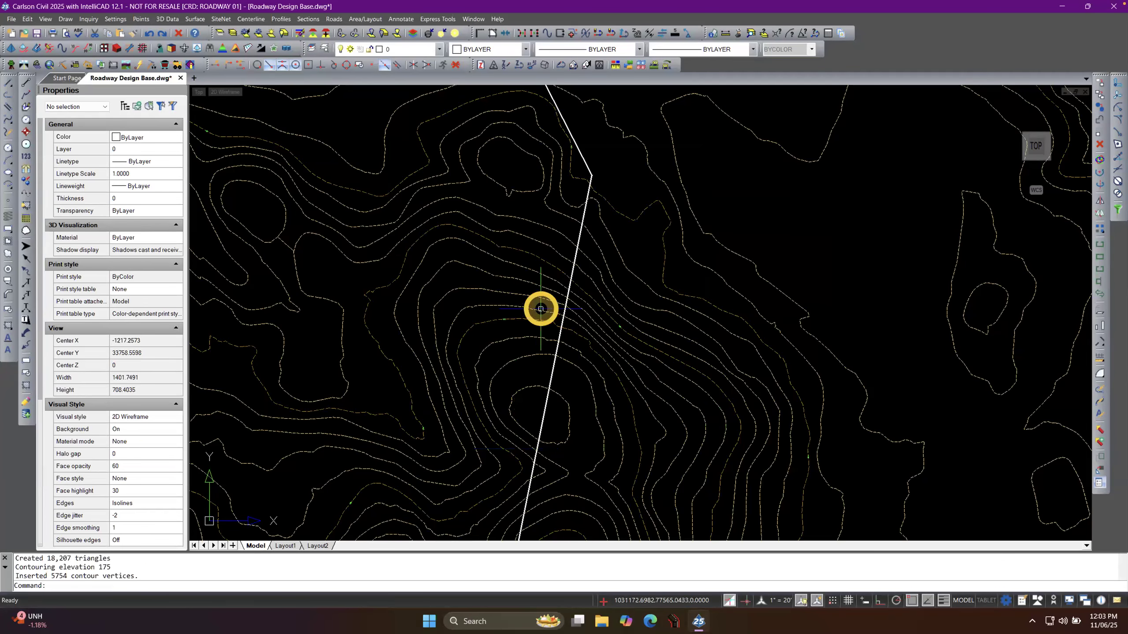
Inspect the redrawn labels near the alignment, and select the closed index contour around the hilltops to view its extent and properties.
scroll(619, 326, "up", 6)
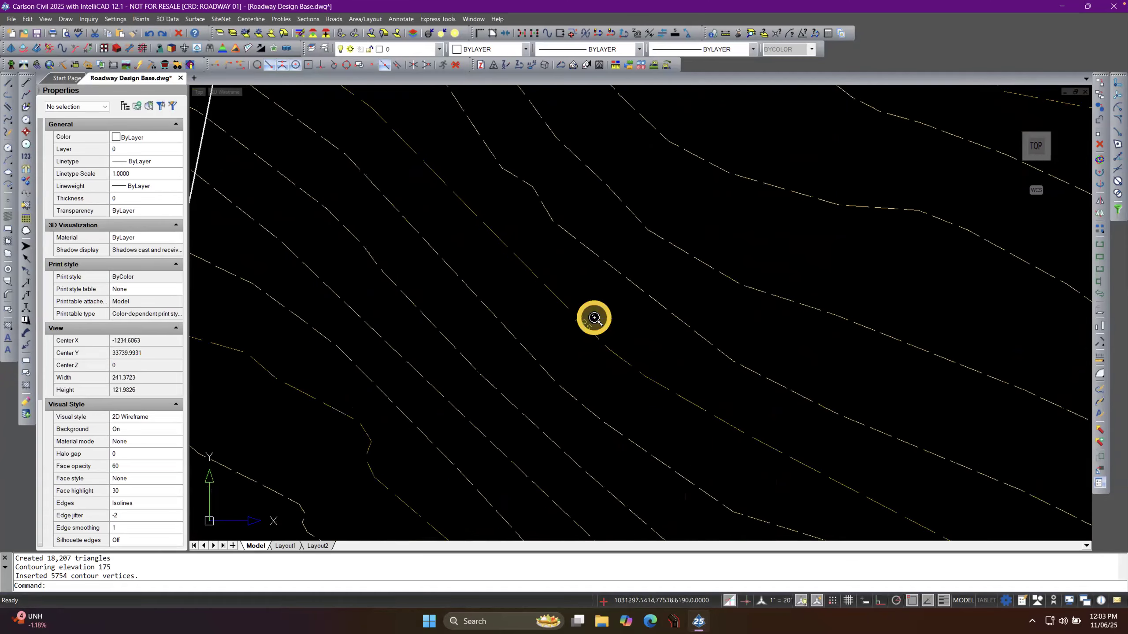
scroll(590, 322, "down", 8)
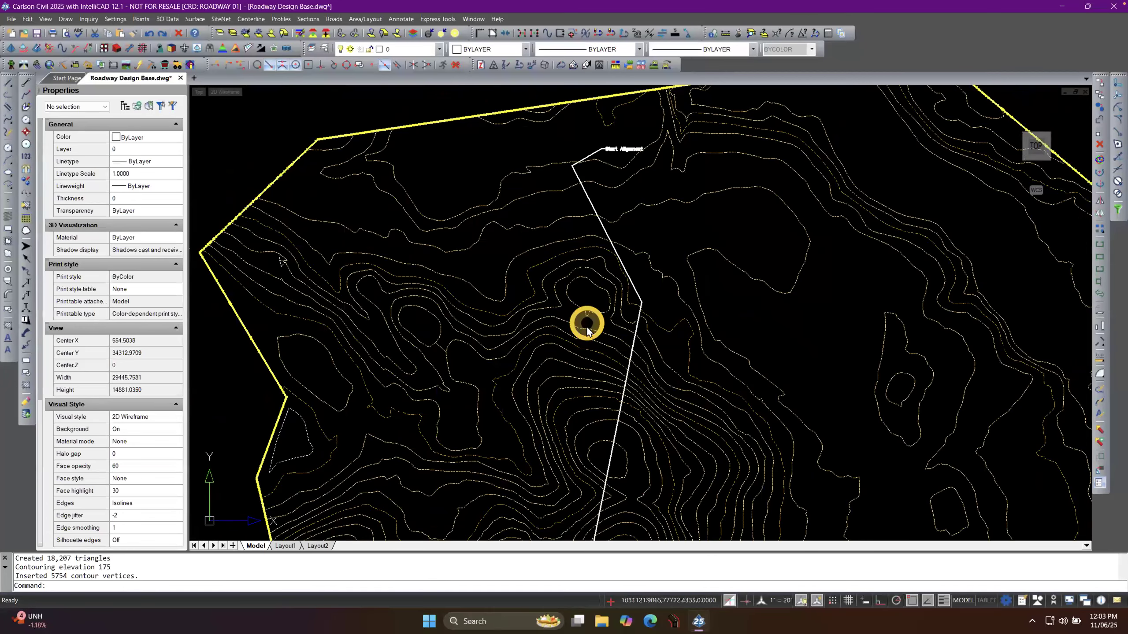
scroll(573, 333, "up", 4)
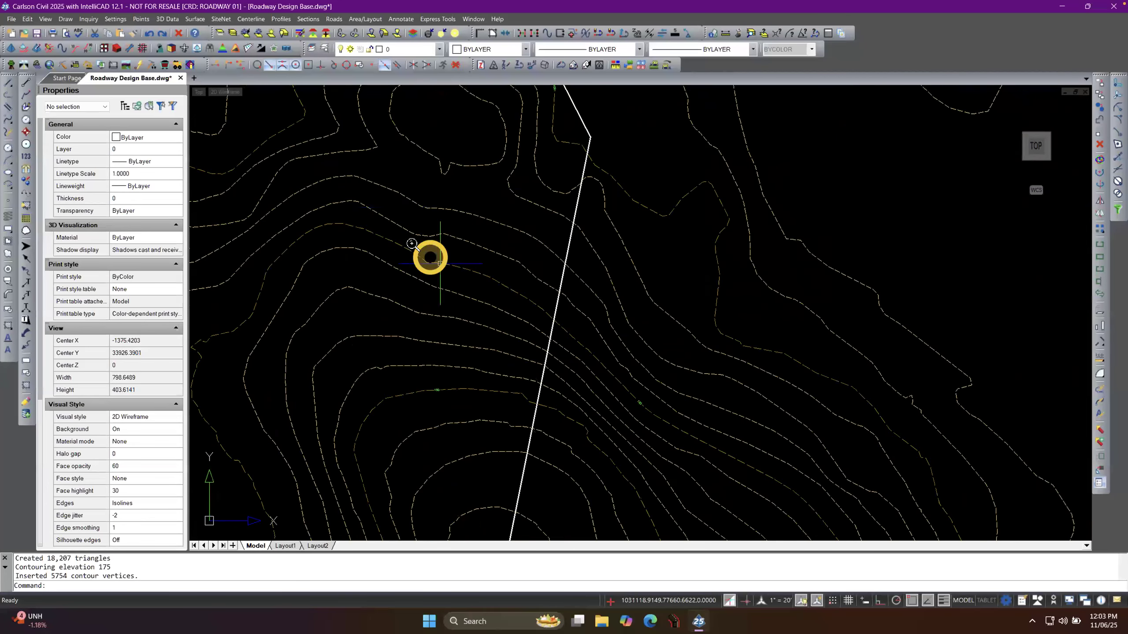
scroll(436, 334, "up", 2)
mouse_move(435, 335)
middle_mouse_down()
mouse_move(446, 236)
mouse_move(478, 194)
middle_mouse_up()
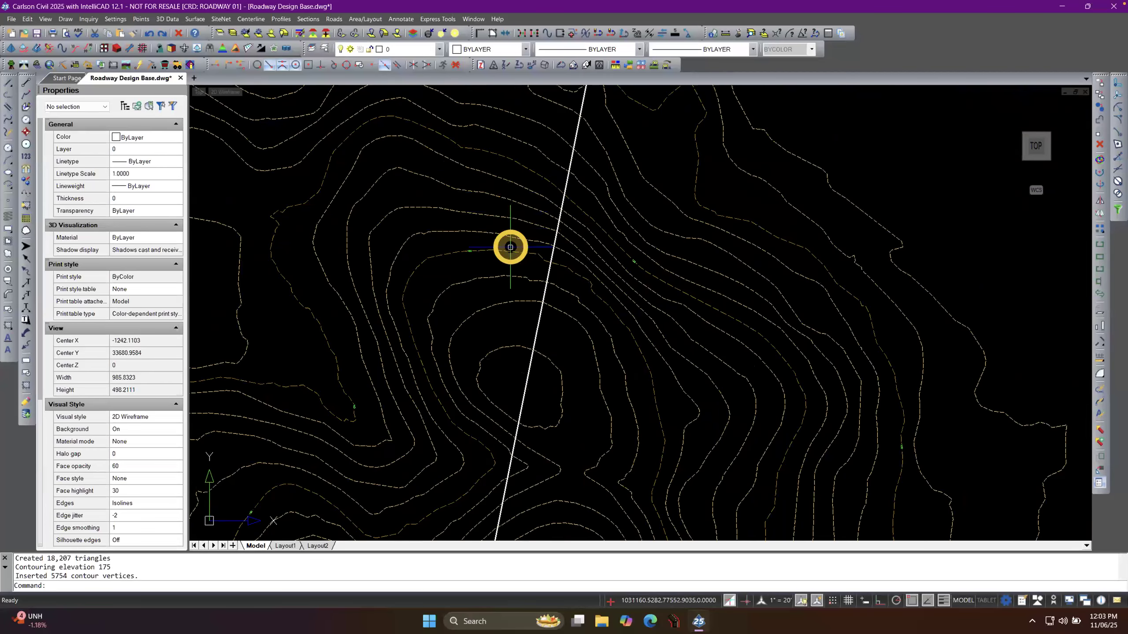
left_click(509, 249)
scroll(501, 147, "down", 4)
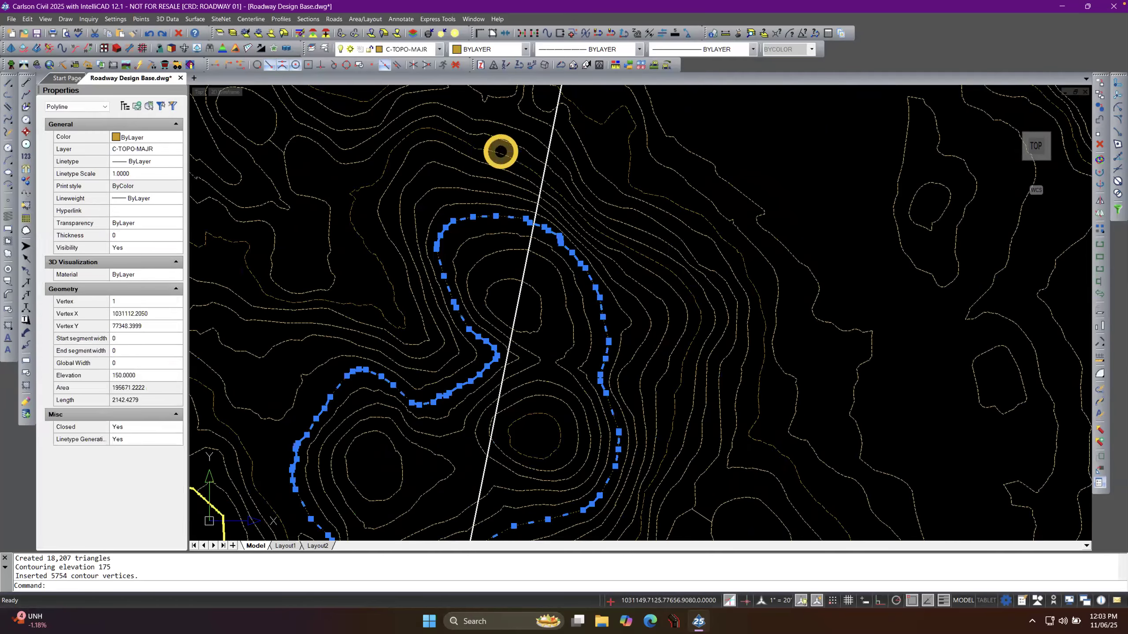
mouse_move(466, 214)
key("Escape")
key("Escape")
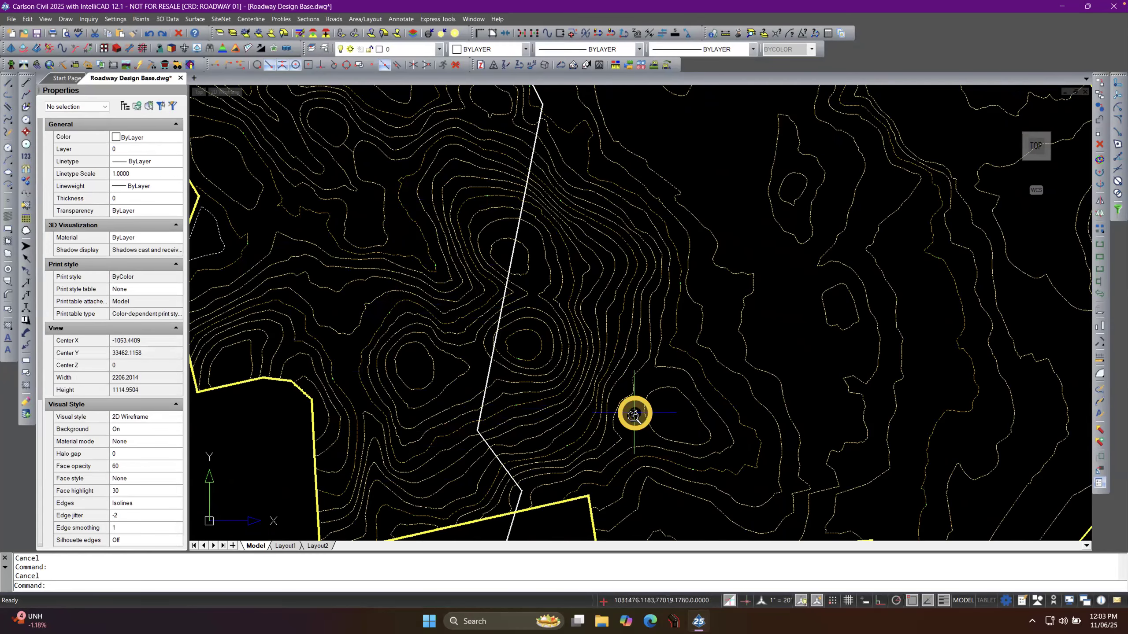
Compare the label size and spacing across the whole site and along the index contours east of the alignment.
scroll(633, 415, "down", 3)
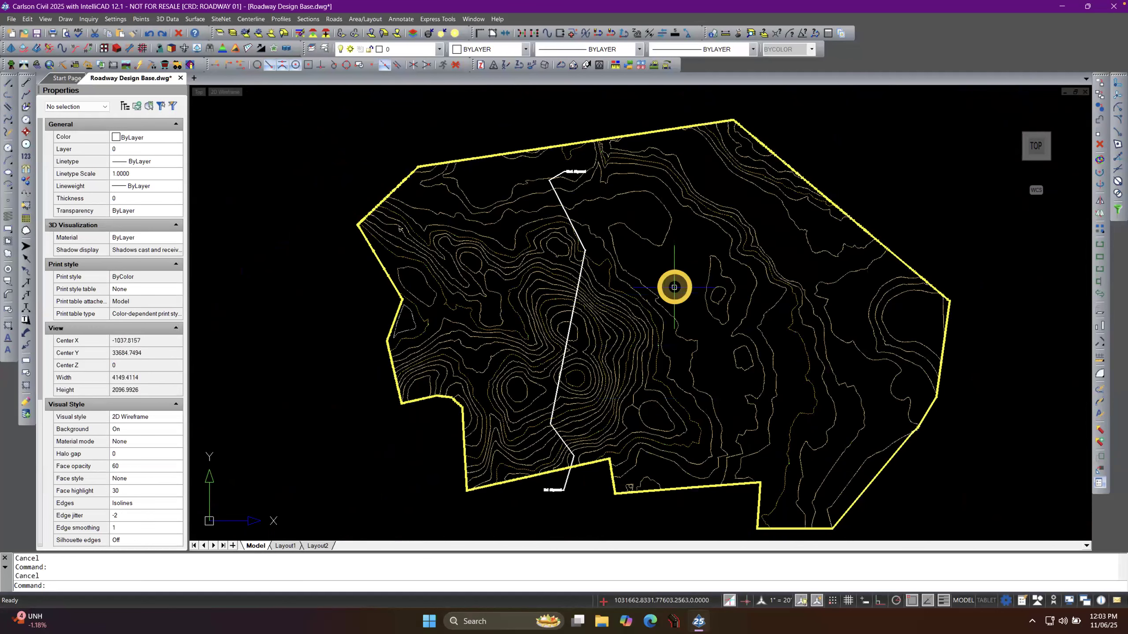
scroll(674, 287, "up", 5)
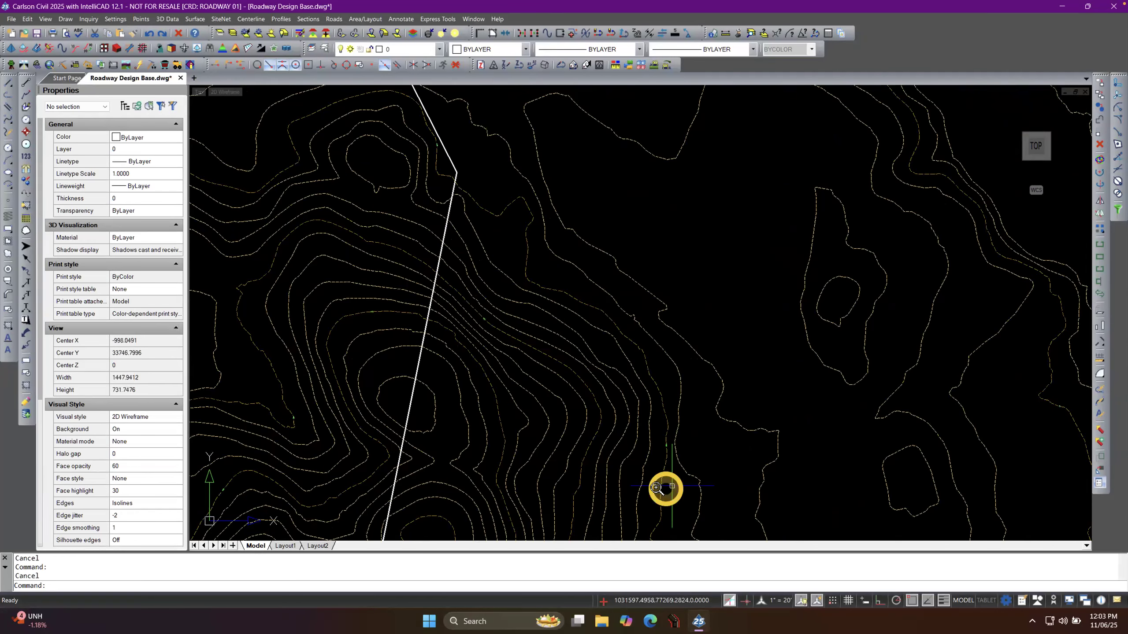
scroll(656, 488, "up", 5)
scroll(693, 444, "down", 7)
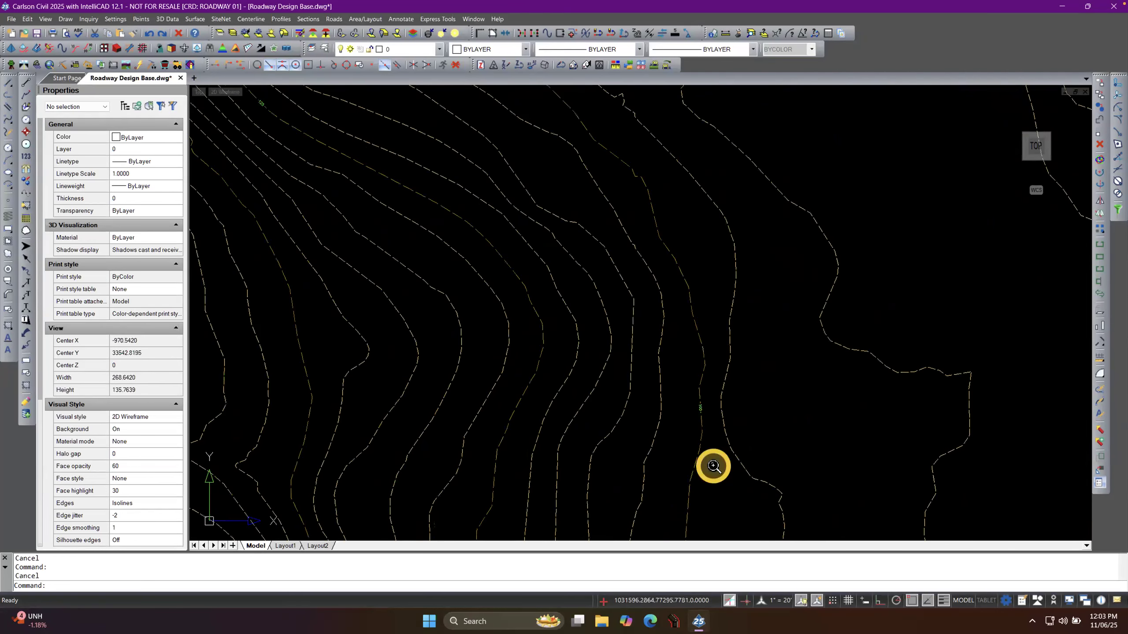
Examine the index contour labels east of the alignment and around the hilltop for their size, spacing and placement.
scroll(463, 249, "down", 4)
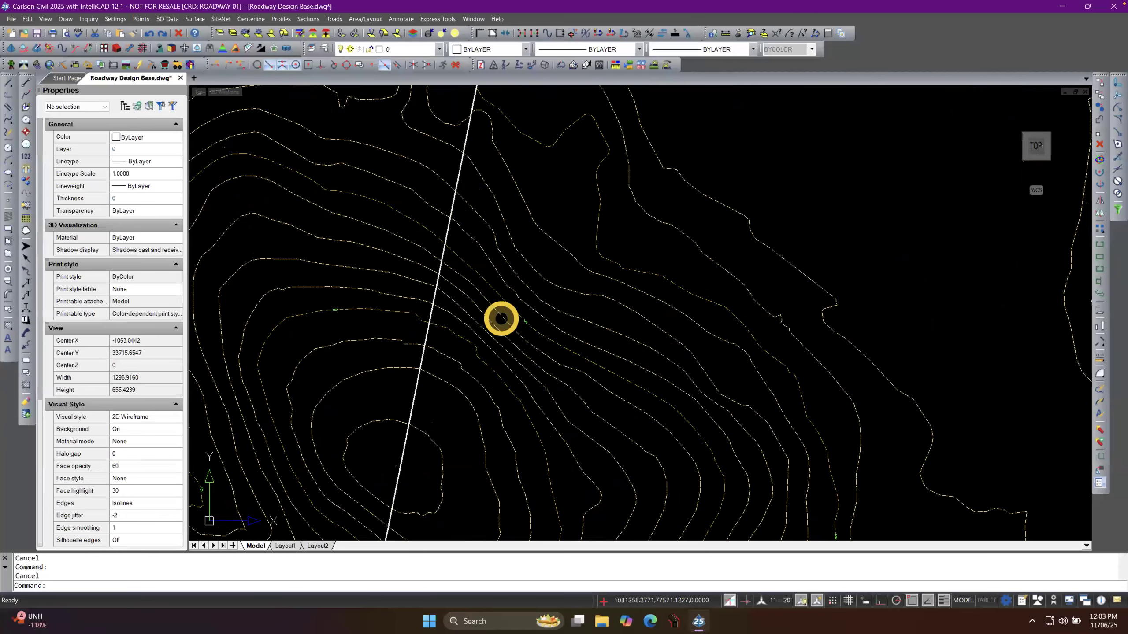
scroll(515, 349, "up", 1)
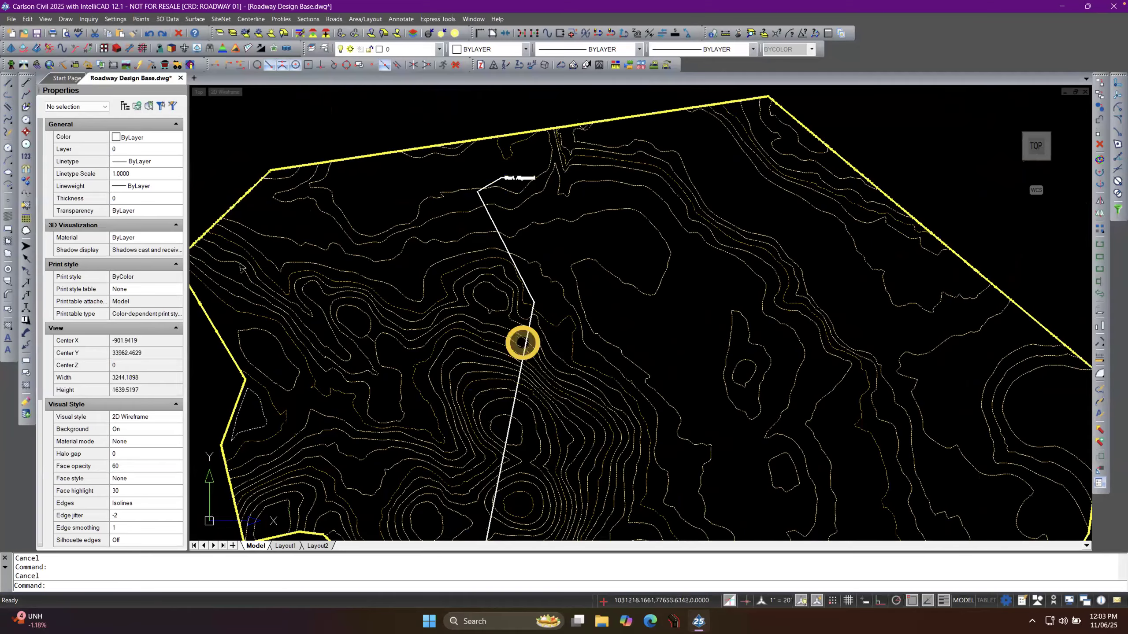
scroll(522, 342, "up", 6)
scroll(572, 462, "up", 5)
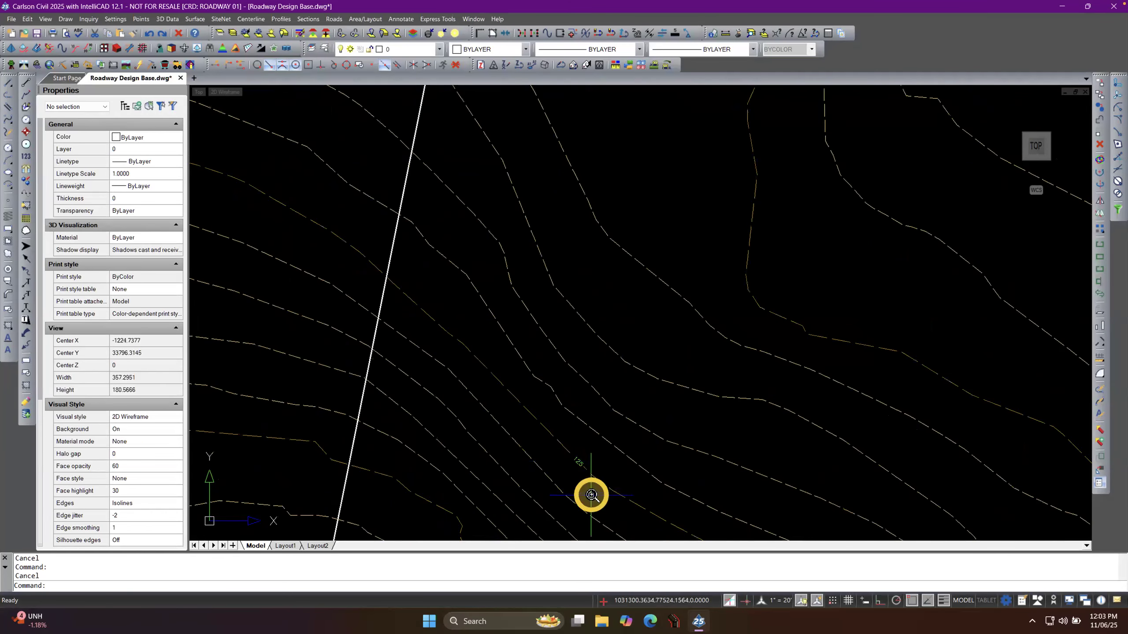
scroll(589, 493, "up", 2)
middle_click_drag(592, 493, 503, 390)
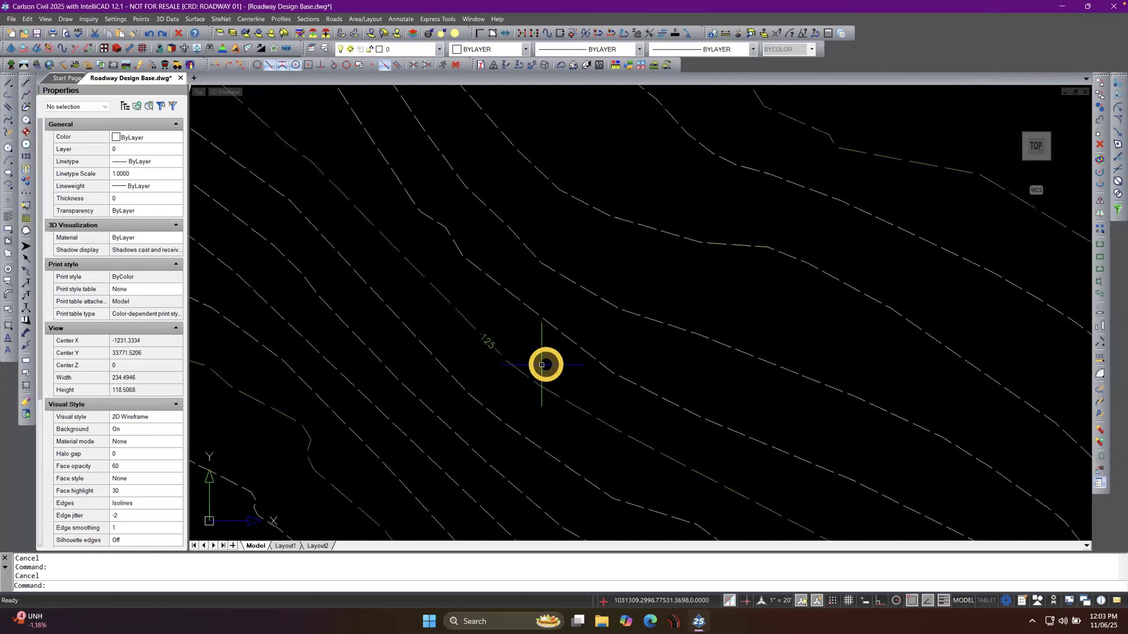
scroll(597, 377, "down", 6)
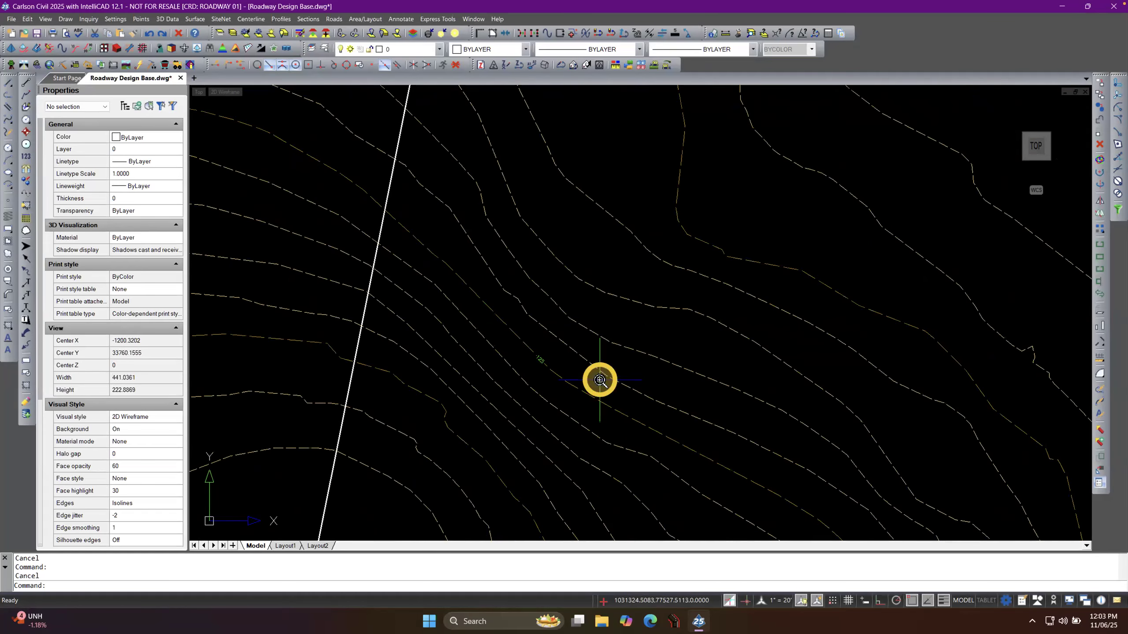
scroll(600, 380, "up", 1)
scroll(341, 372, "up", 1)
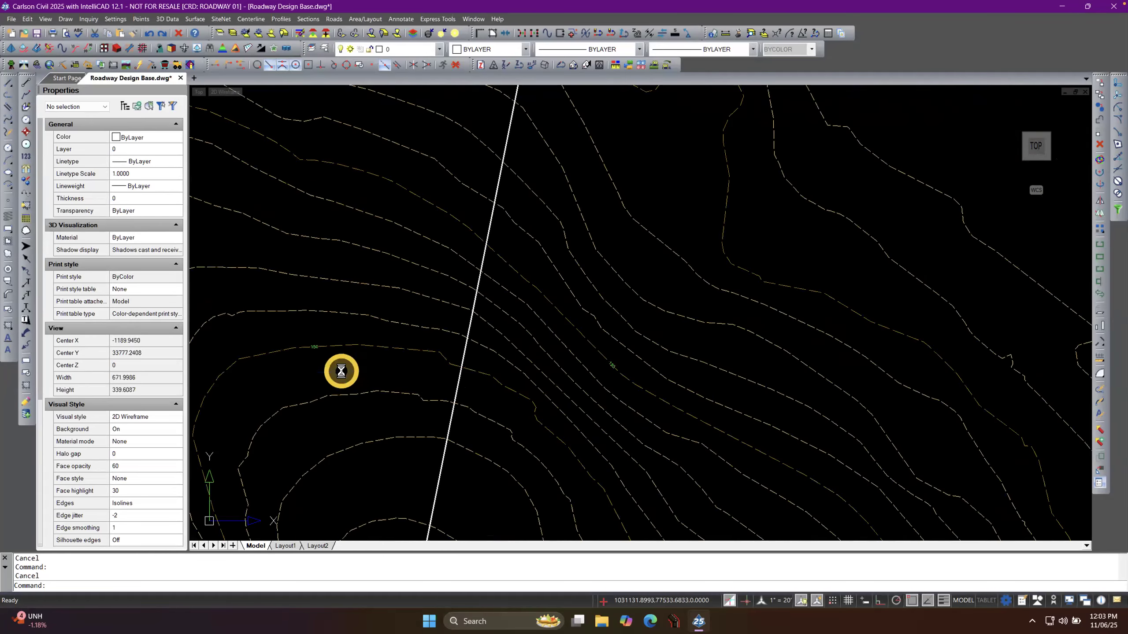
scroll(337, 370, "down", 1)
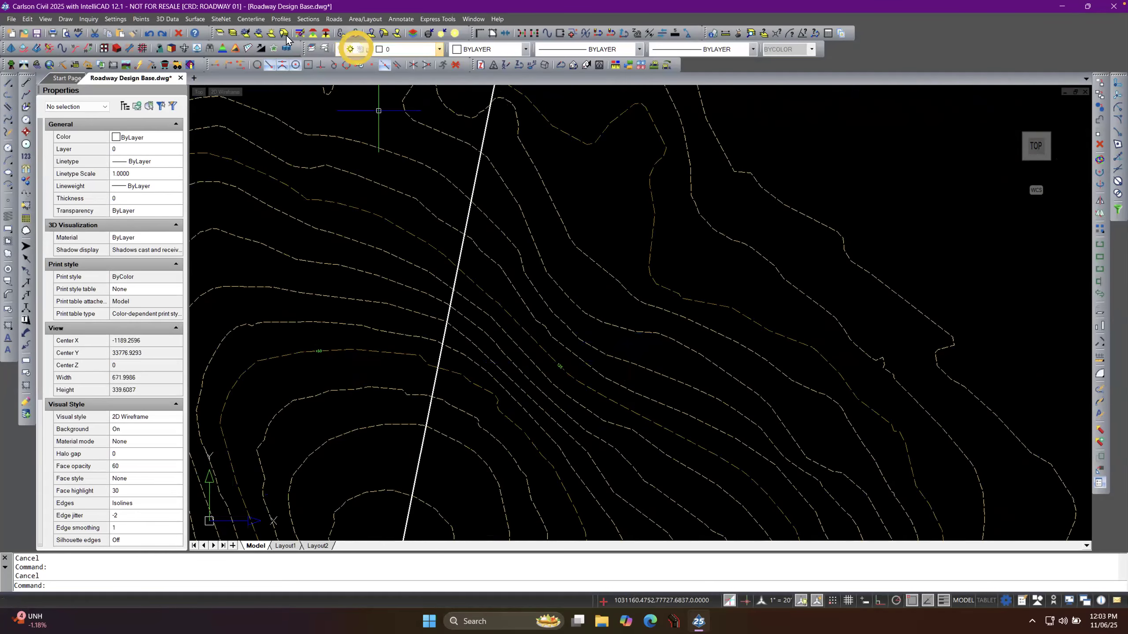
Review the label options for contouring from the TIN file, and leave the dialog without redrawing the contours.
left_click(189, 20)
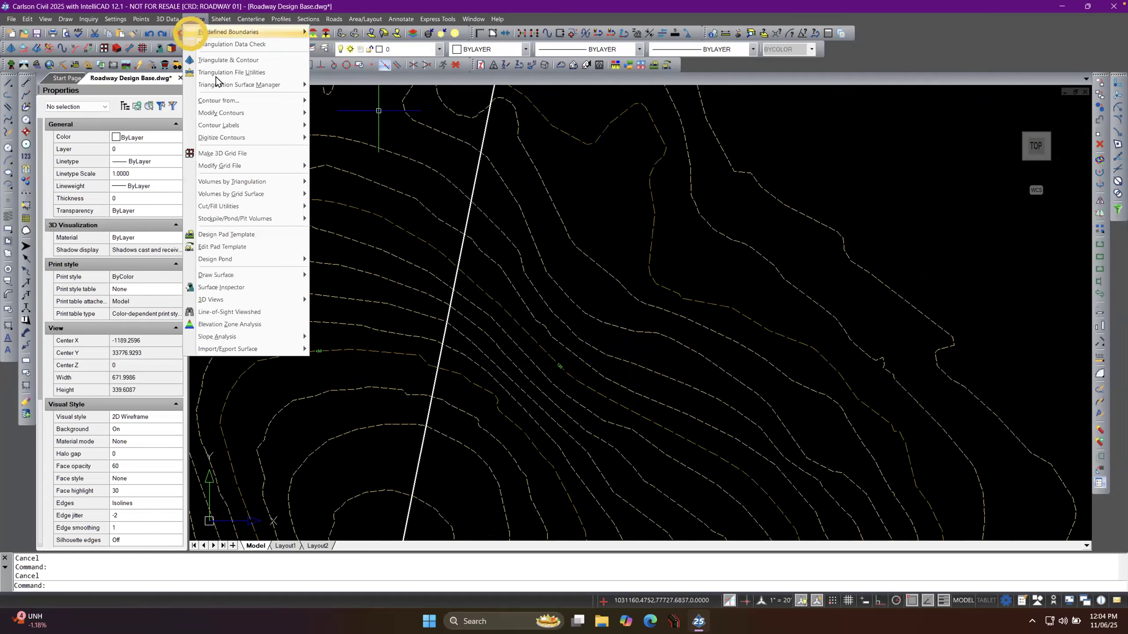
mouse_move(271, 101)
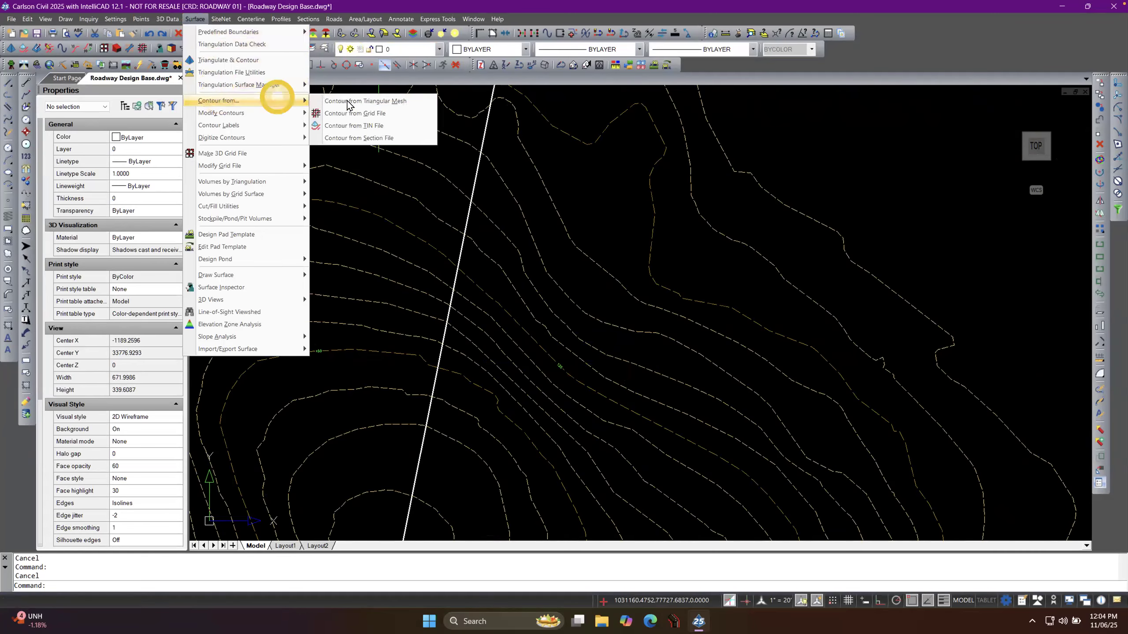
left_click(393, 123)
left_click(350, 432)
left_click(339, 447)
left_click(496, 141)
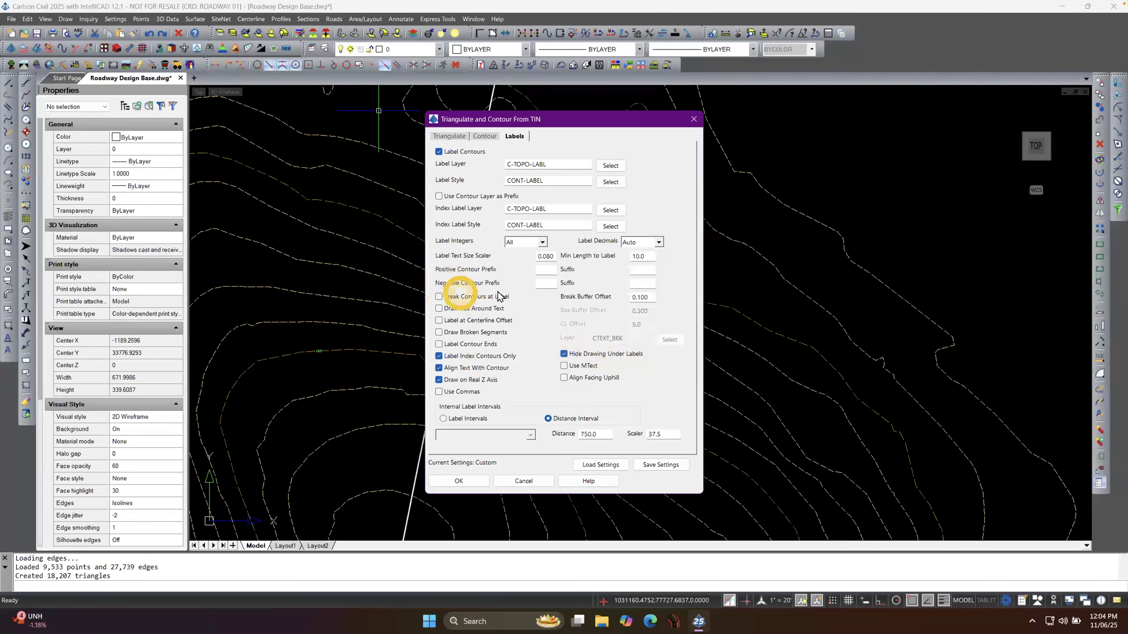
left_click(549, 482)
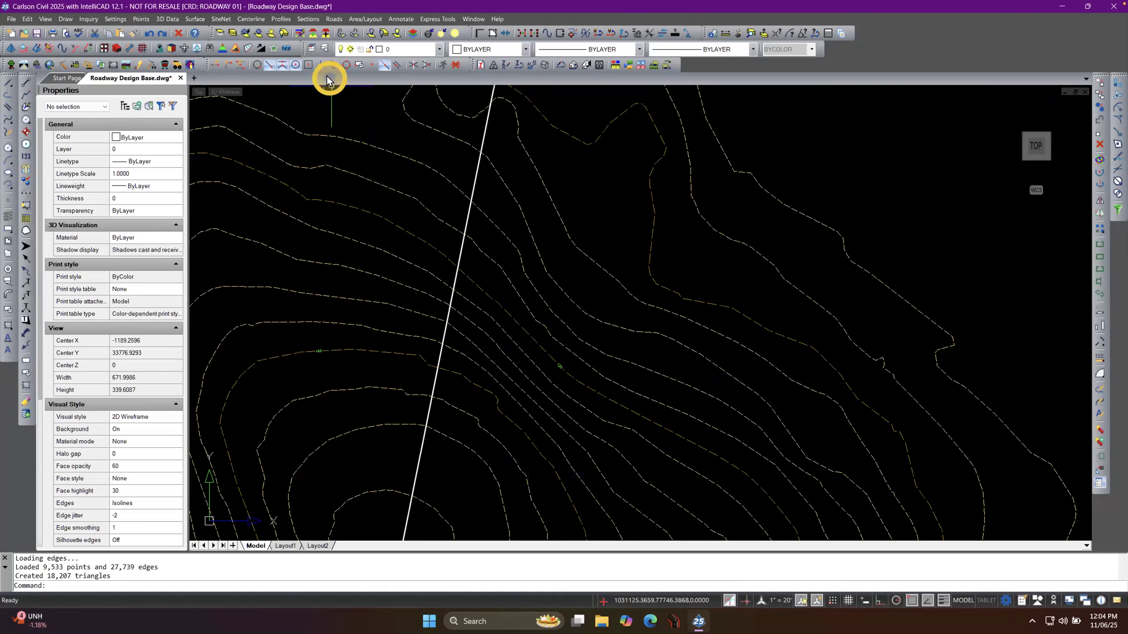
Use Move Label Along Contour to move the 125 label text just east of the alignment farther southeast along its contour.
left_click(196, 19)
mouse_move(269, 129)
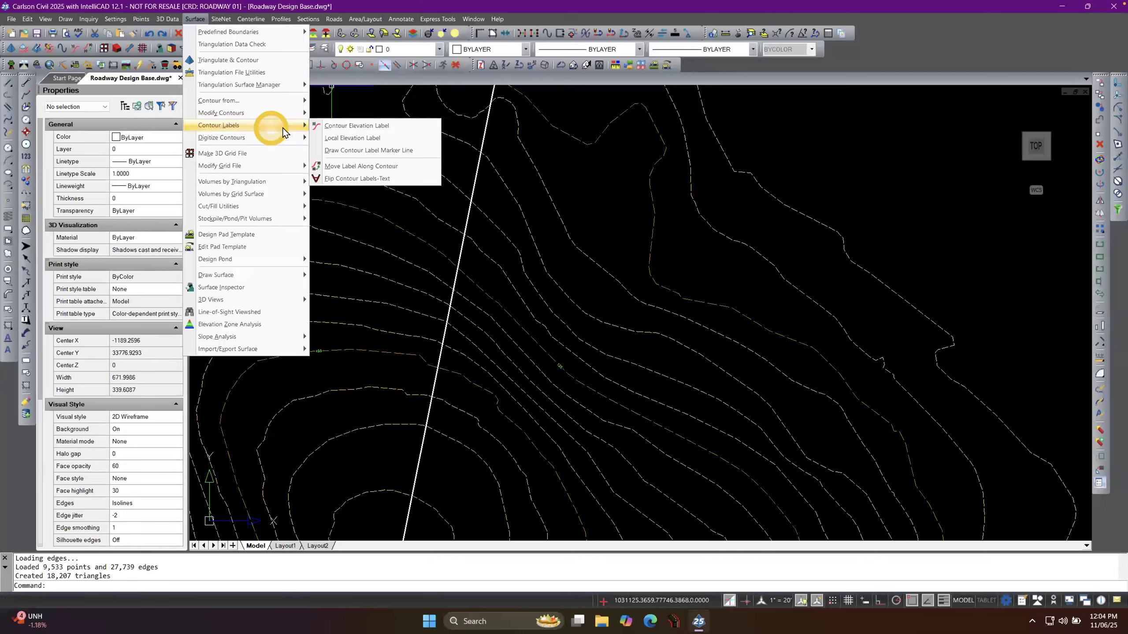
left_click(430, 168)
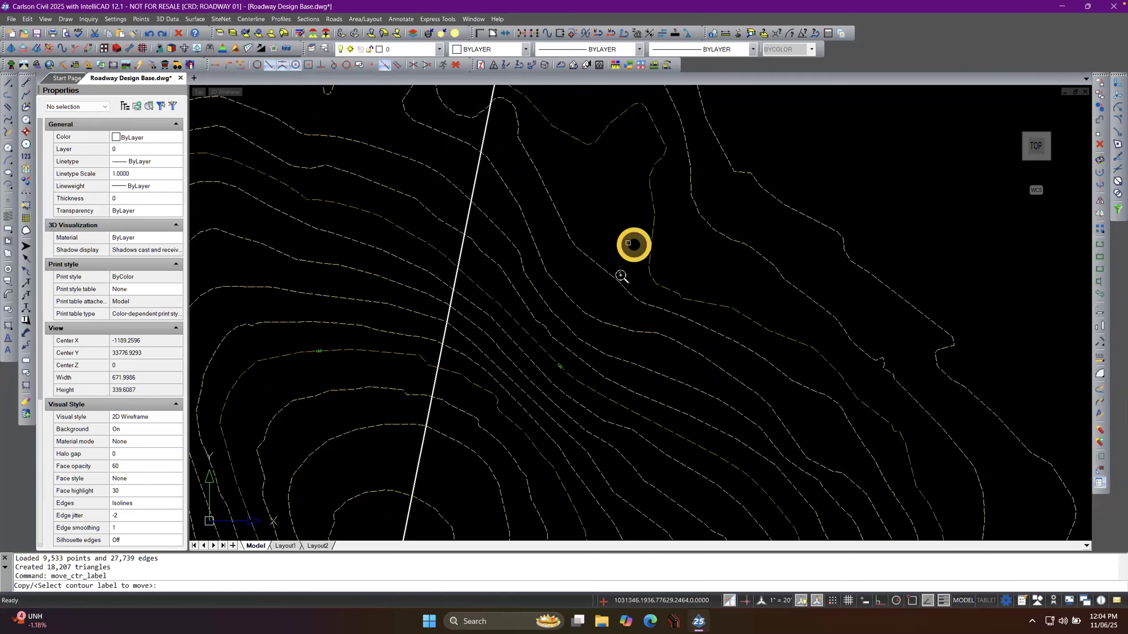
scroll(613, 278, "down", 3)
scroll(313, 187, "up", 2)
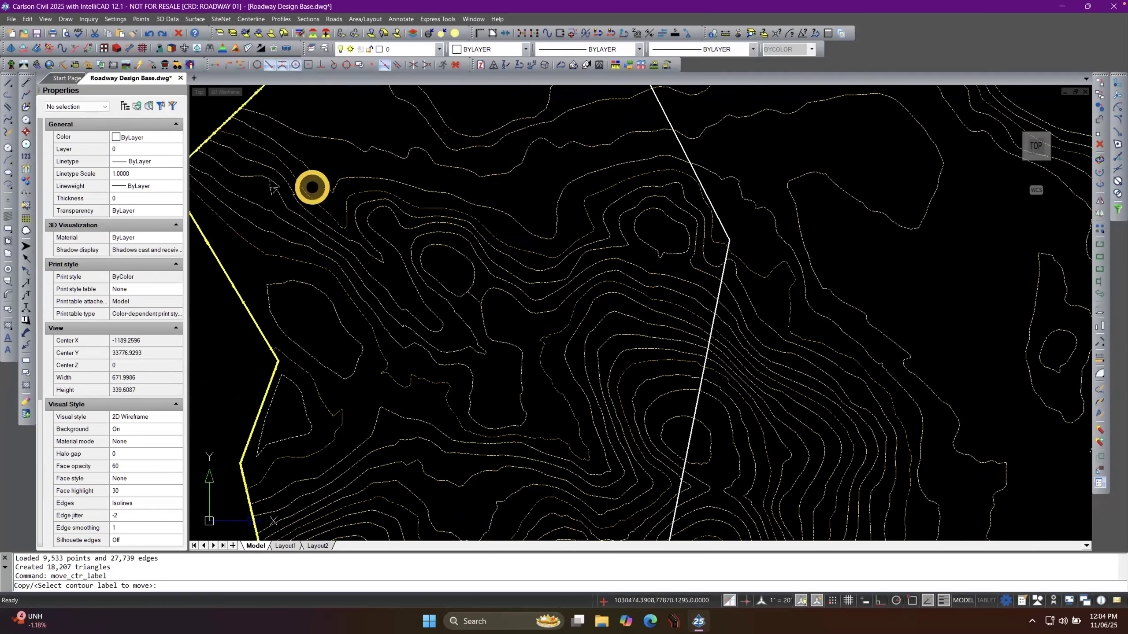
scroll(283, 181, "up", 4)
scroll(282, 181, "down", 1)
scroll(498, 218, "up", 1)
scroll(327, 237, "down", 2)
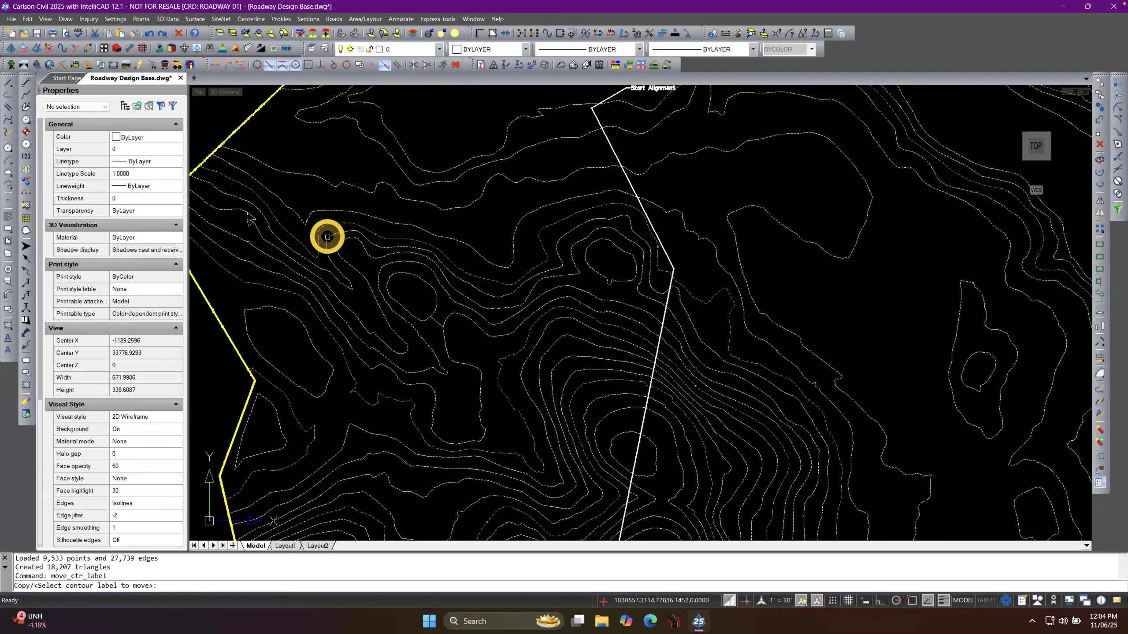
scroll(329, 222, "down", 1)
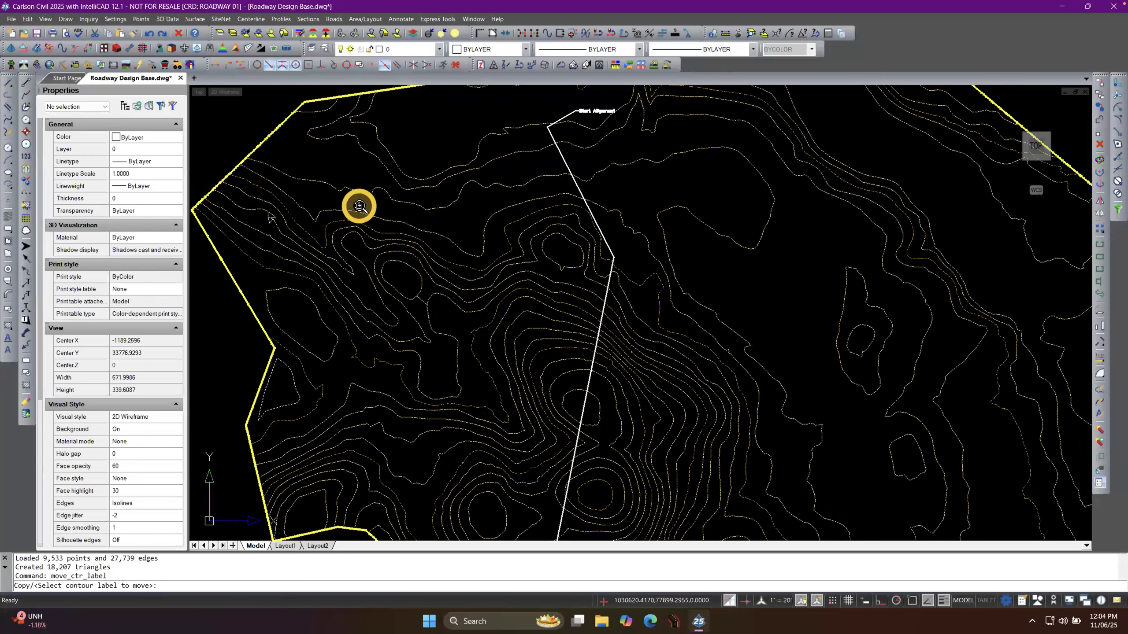
scroll(359, 207, "down", 1)
scroll(358, 204, "down", 1)
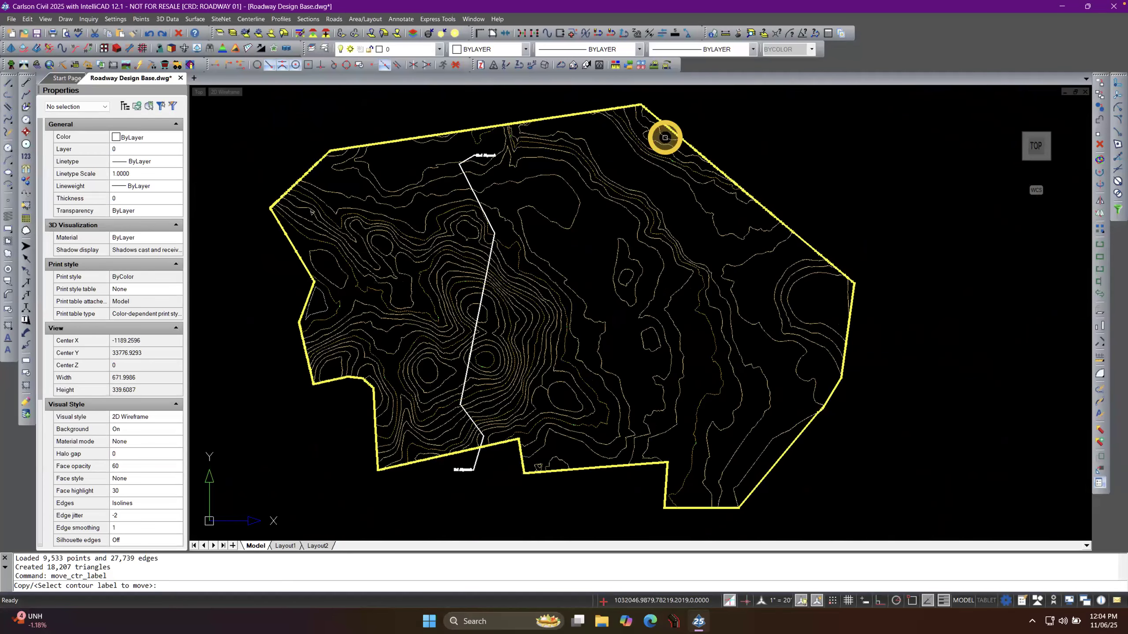
scroll(678, 168, "up", 3)
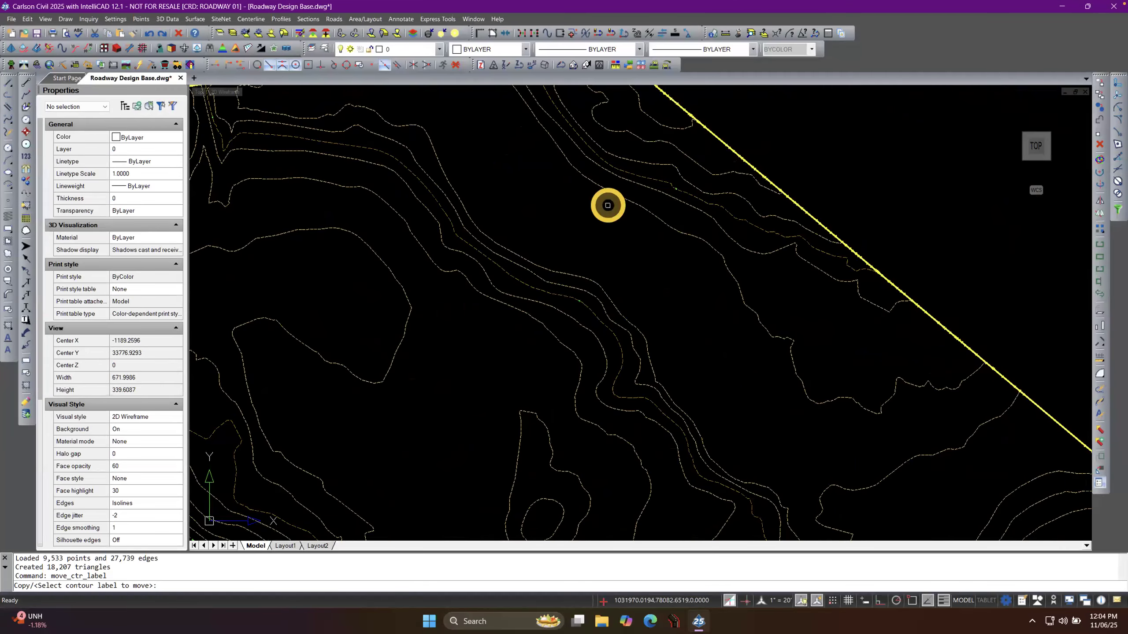
scroll(602, 211, "down", 3)
scroll(422, 421, "up", 2)
scroll(417, 307, "up", 2)
scroll(478, 220, "up", 2)
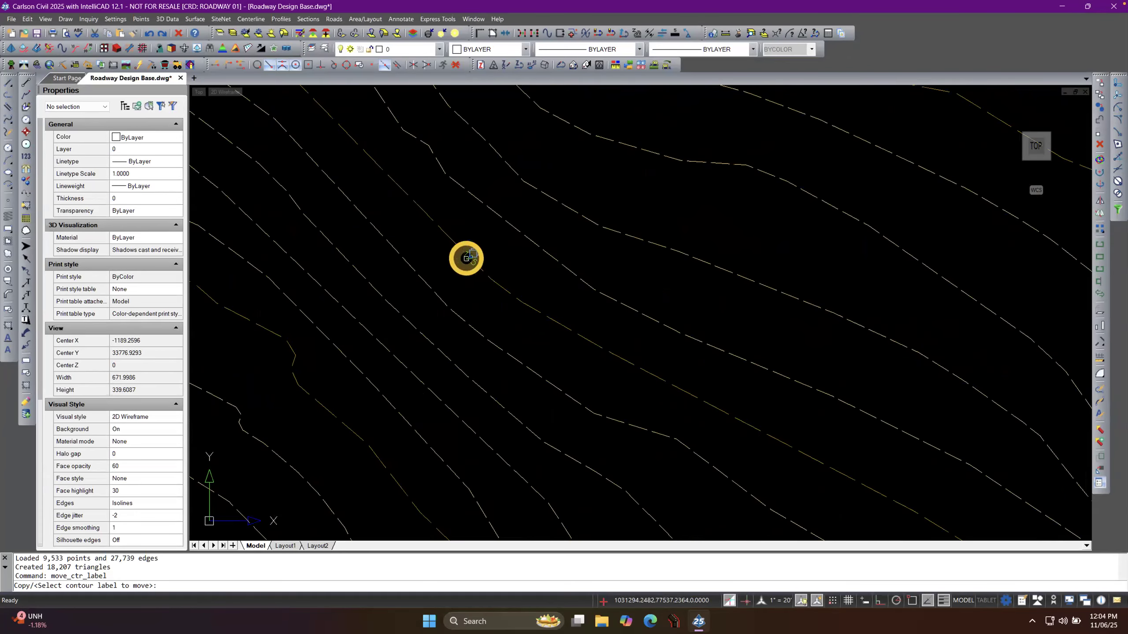
left_click(467, 258)
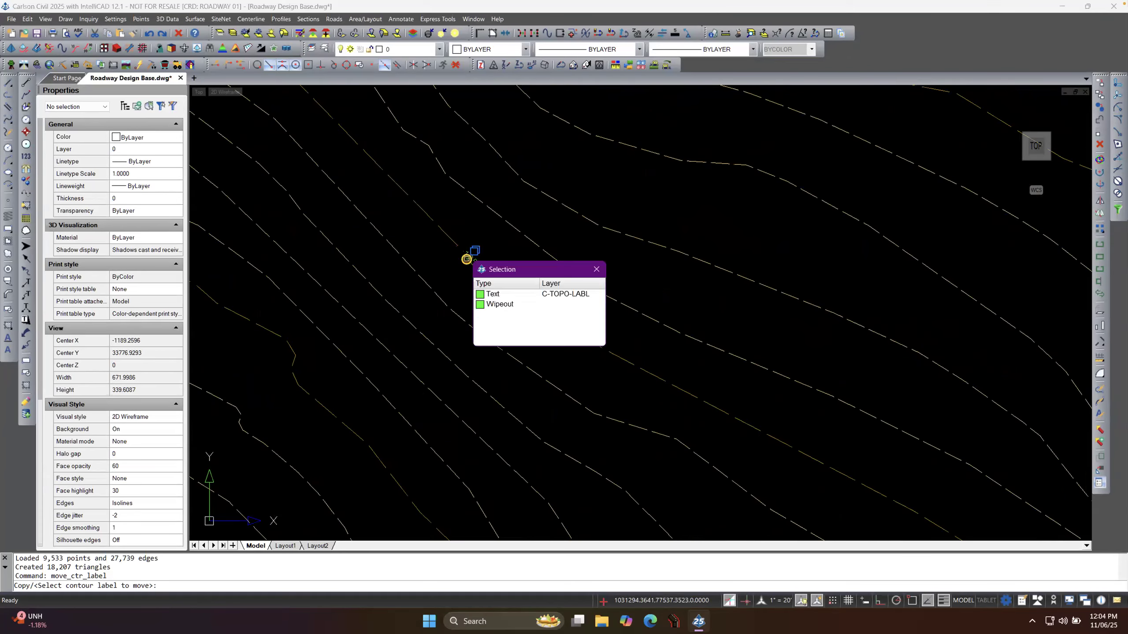
left_click(503, 294)
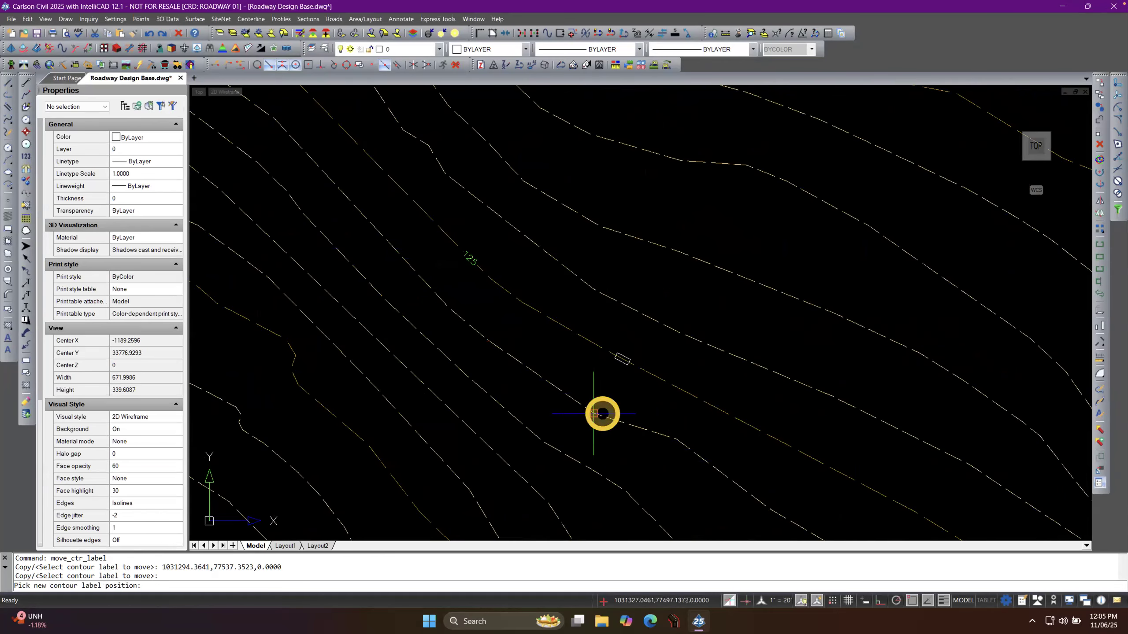
scroll(384, 225, "down", 3)
scroll(385, 225, "down", 3)
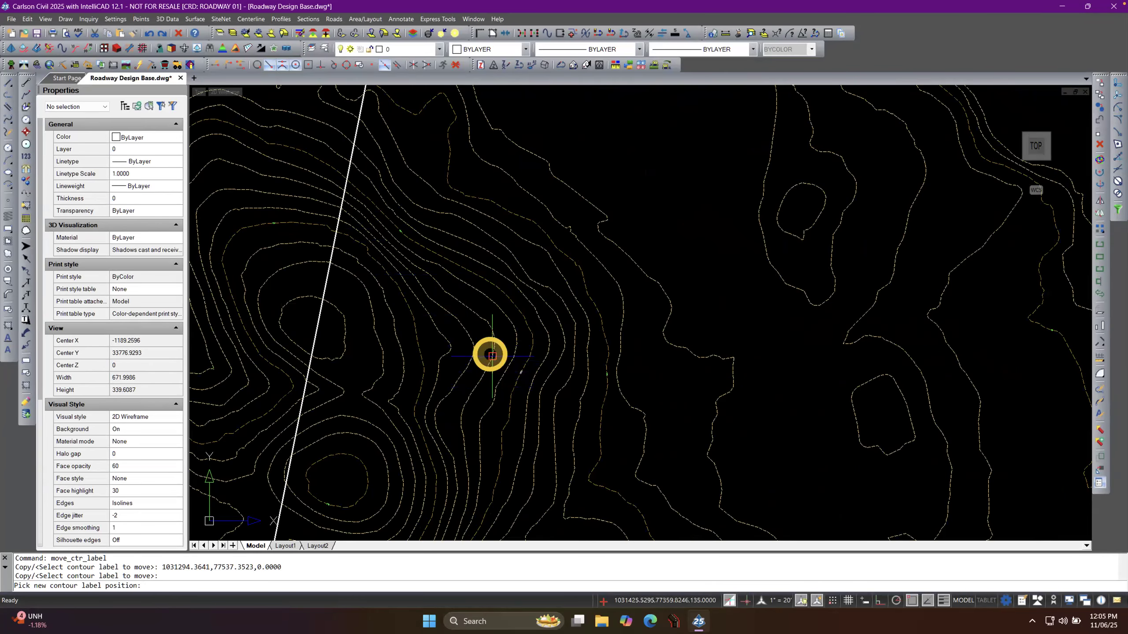
scroll(490, 354, "up", 5)
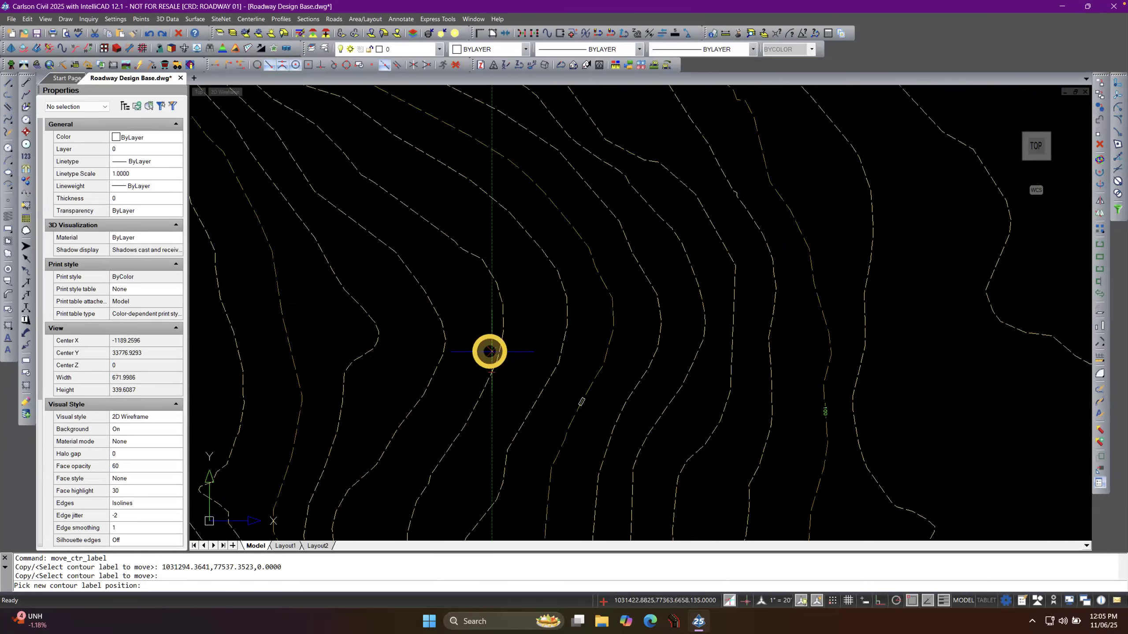
left_click(489, 351)
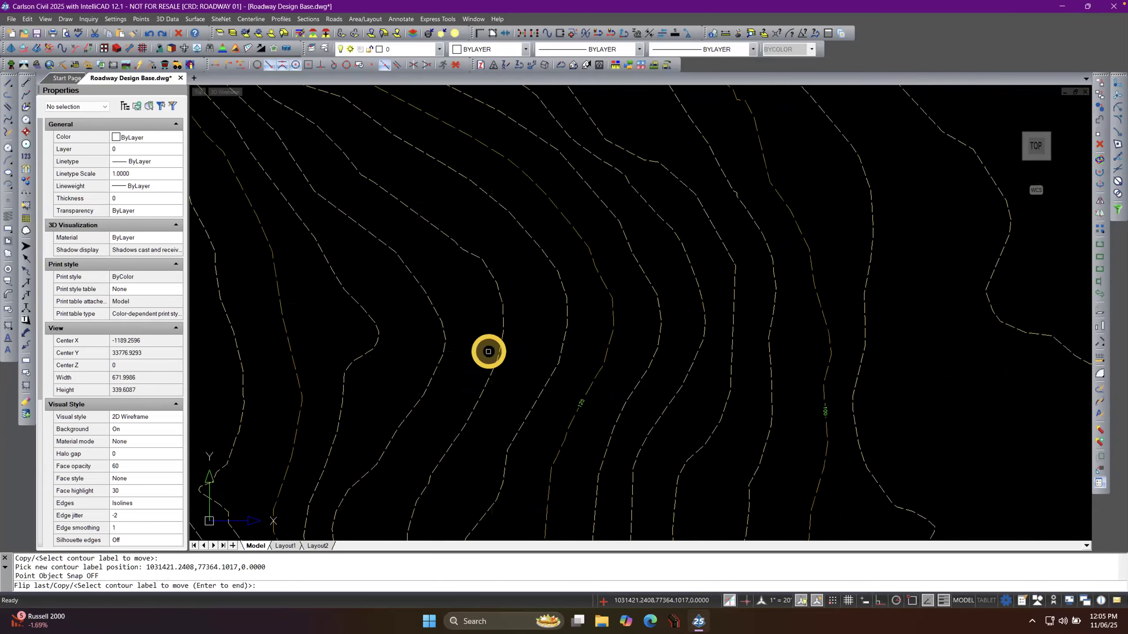
Move the same 125 label back northwest along its contour to a spot near the alignment, and end the command.
scroll(577, 411, "up", 5)
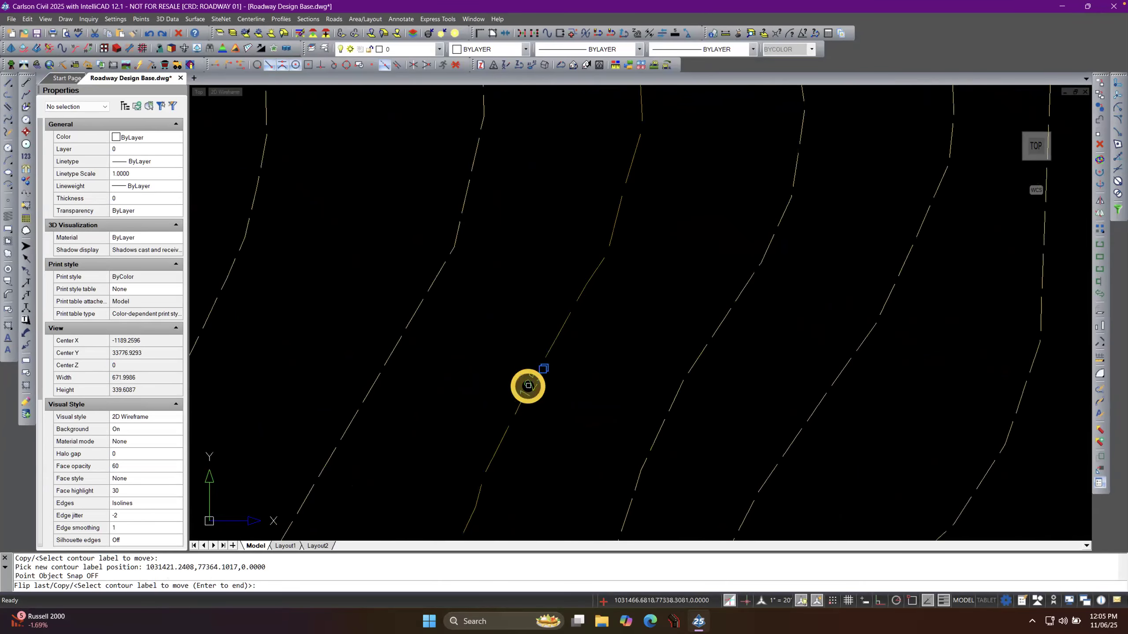
left_click(528, 384)
left_click(560, 419)
scroll(573, 400, "down", 5)
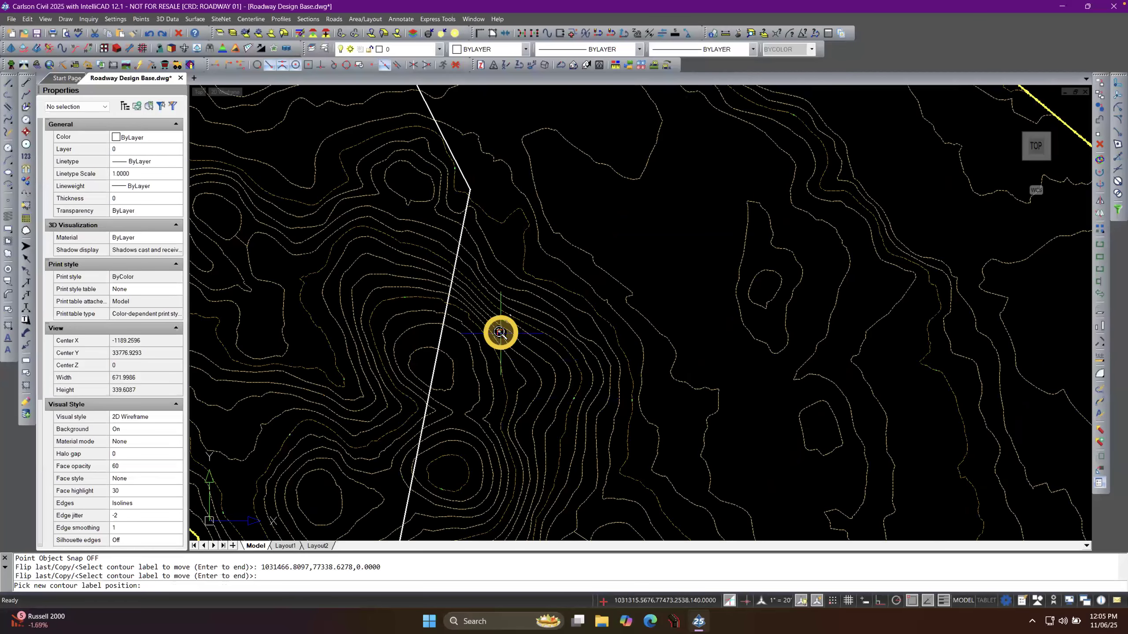
scroll(499, 330, "up", 2)
left_click(490, 328)
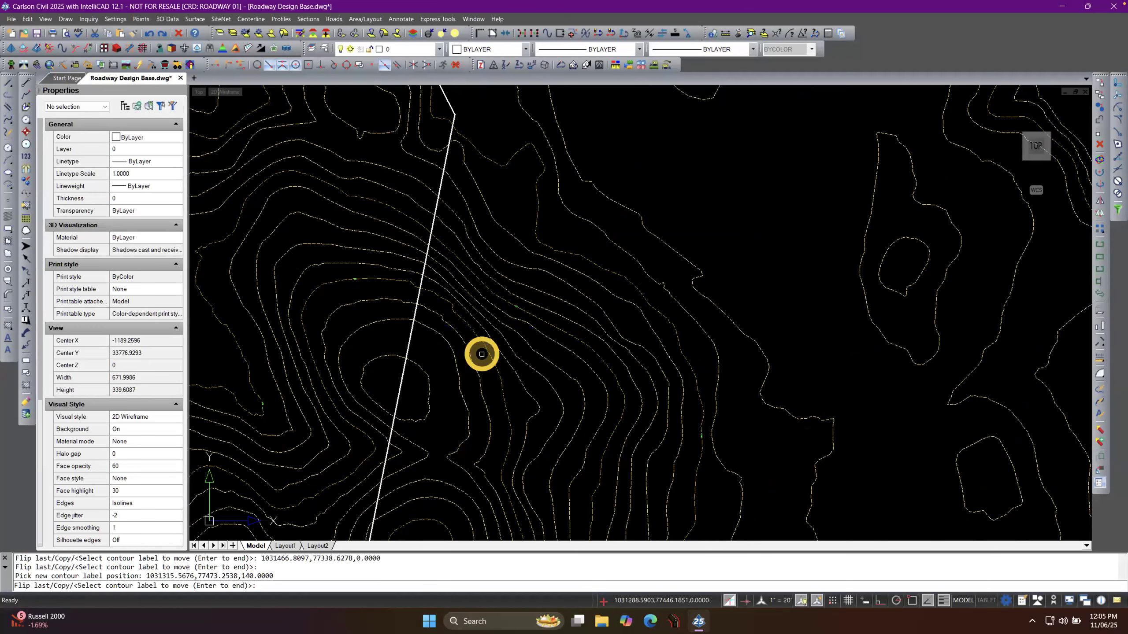
right_click(532, 356)
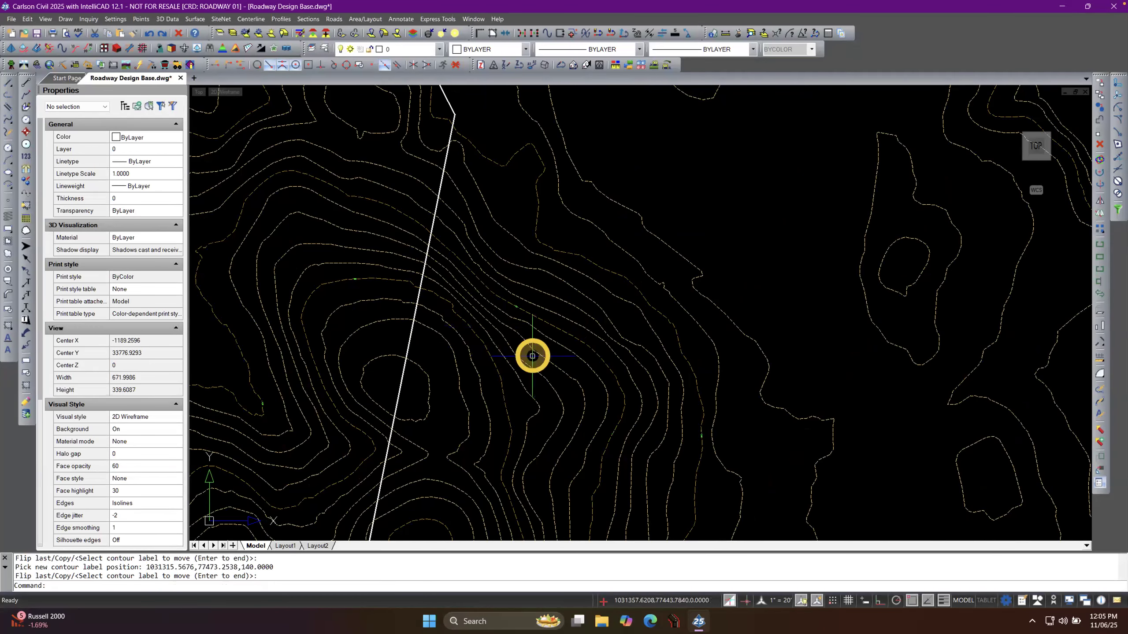
Set the drawing's horizontal scale to 50 in Drawing Setup and apply it.
scroll(234, 416, "up", 4)
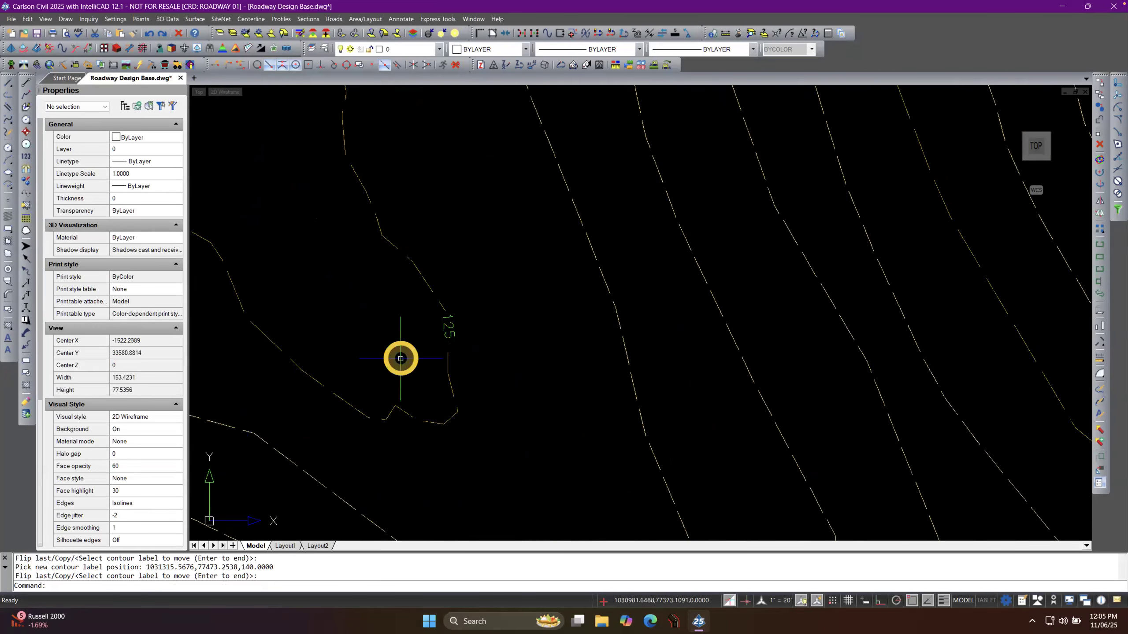
scroll(399, 362, "down", 4)
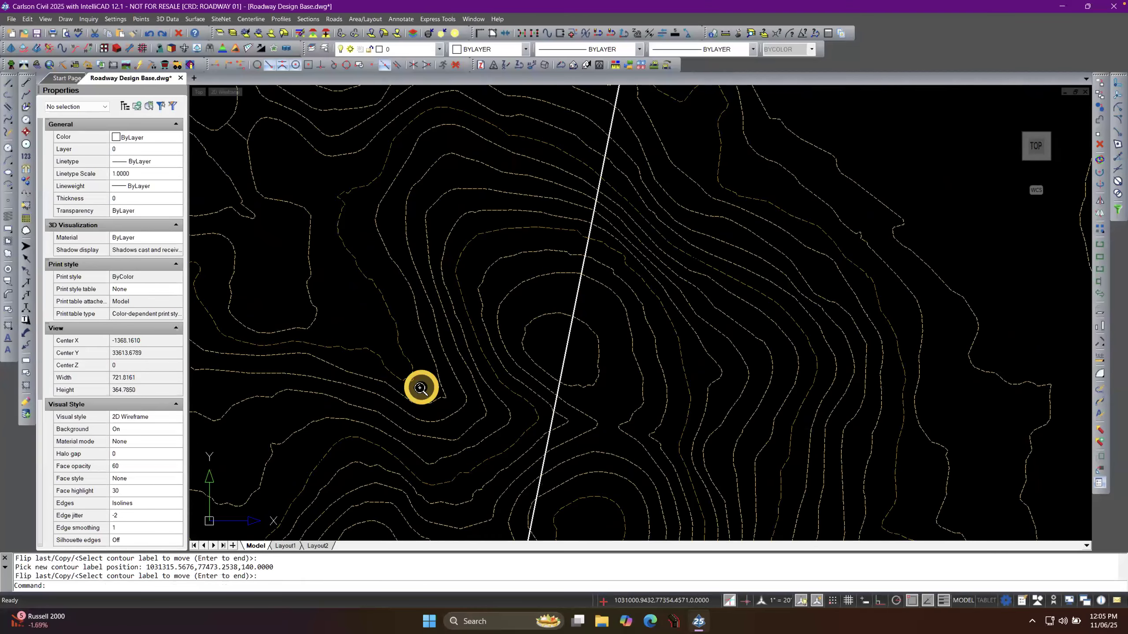
scroll(421, 391, "down", 3)
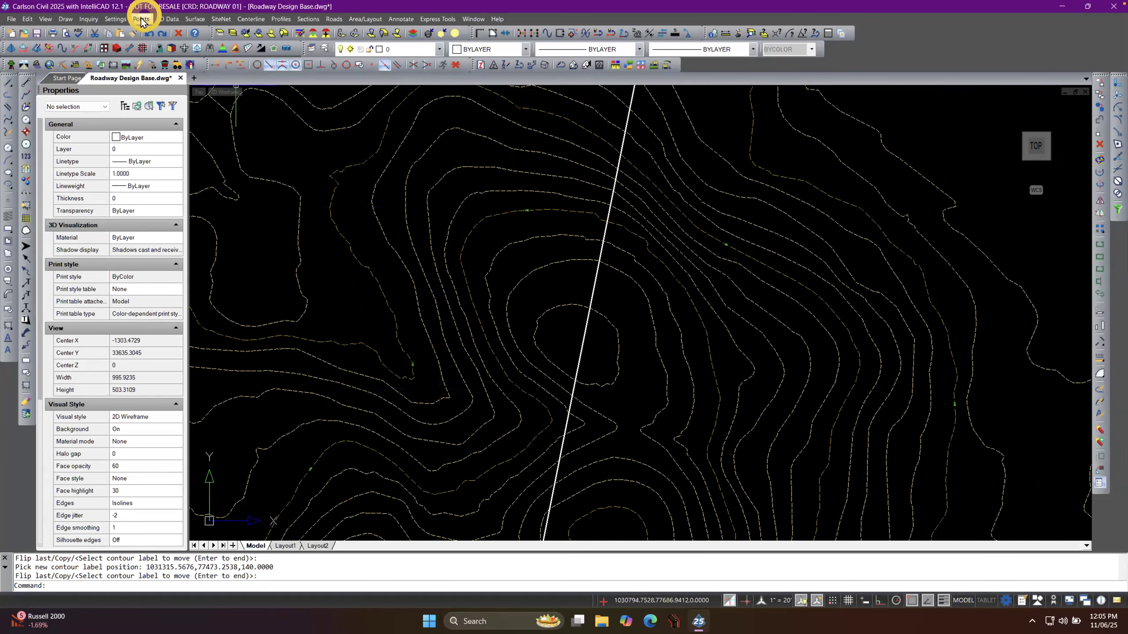
left_click(114, 19)
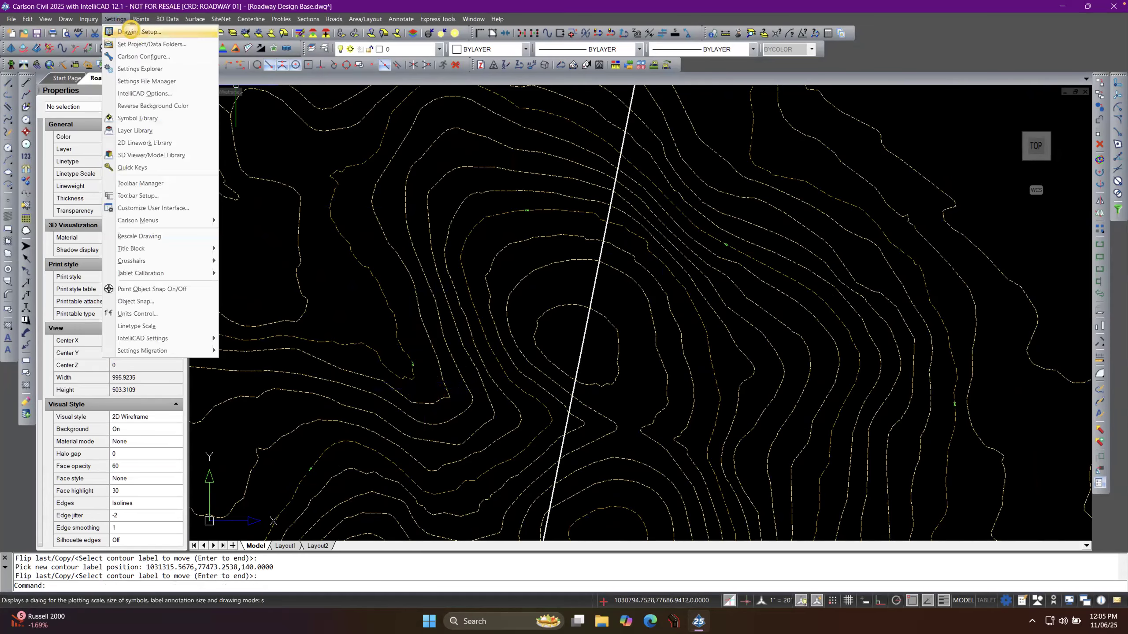
left_click(133, 40)
left_click(483, 181)
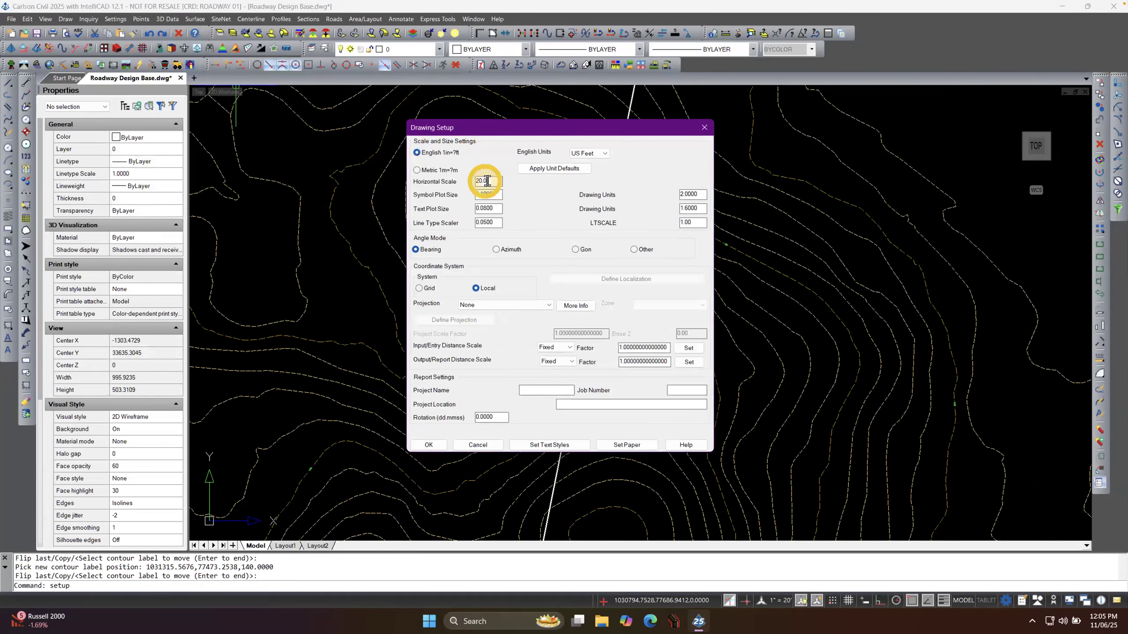
type("50")
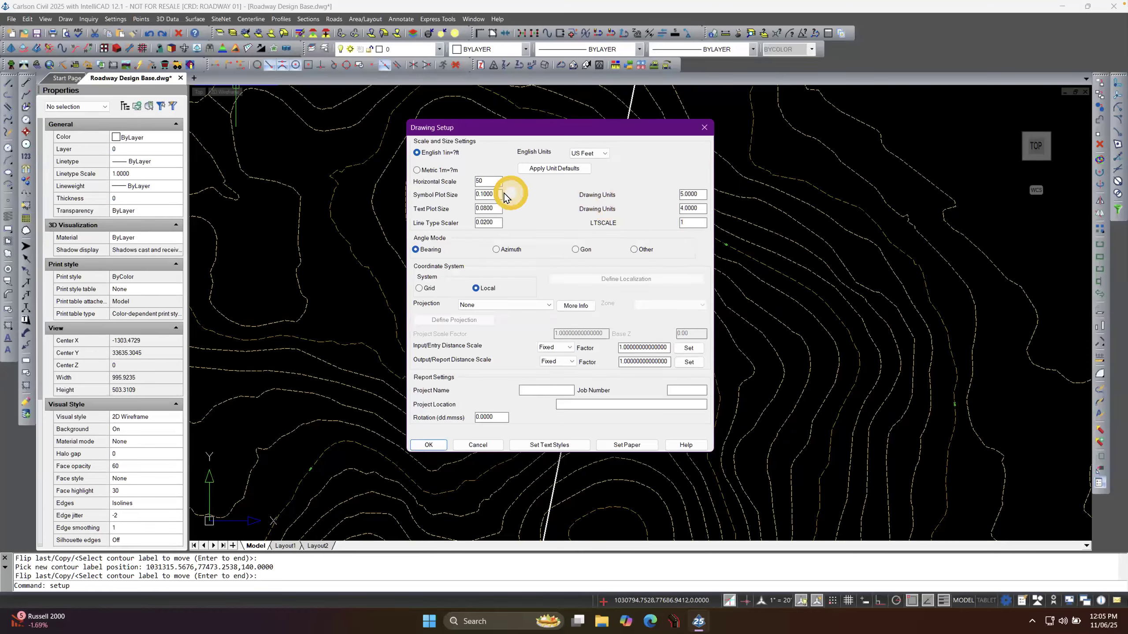
left_click(428, 444)
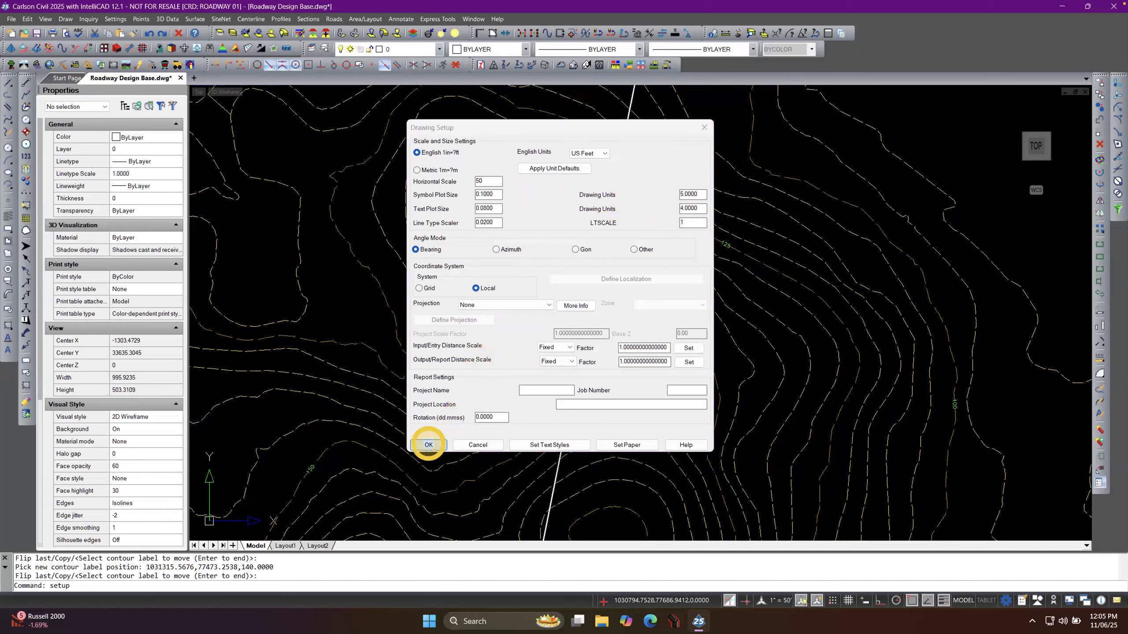
Redraw the contours from Phase 6 Orig Ground.tin at the new drawing scale, keeping the current label settings.
scroll(410, 382, "up", 10)
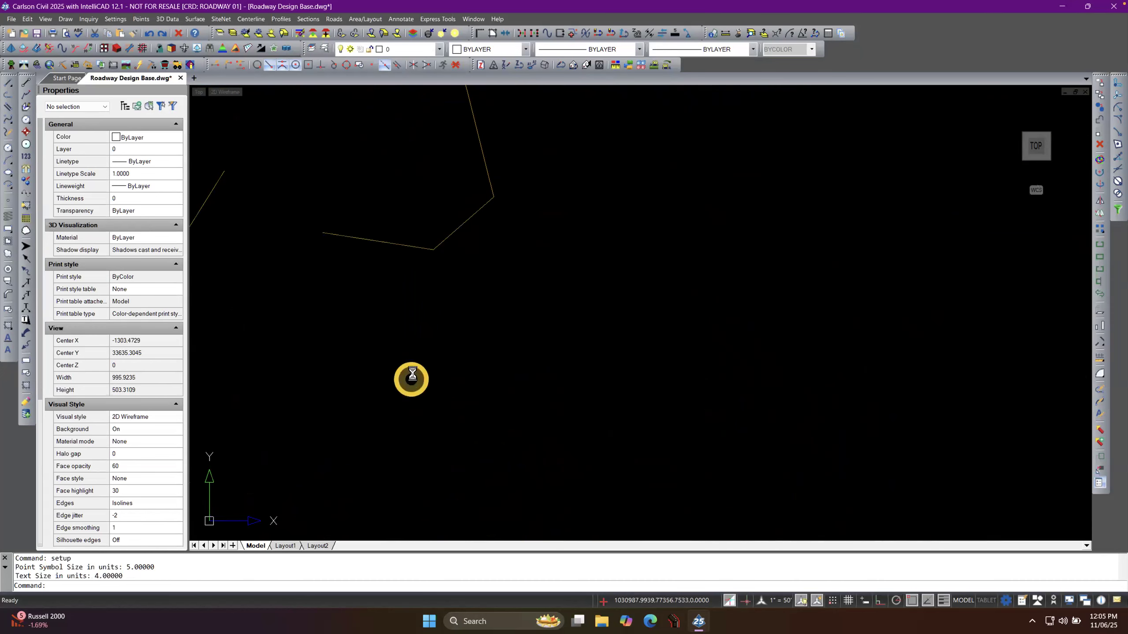
scroll(412, 373, "down", 3)
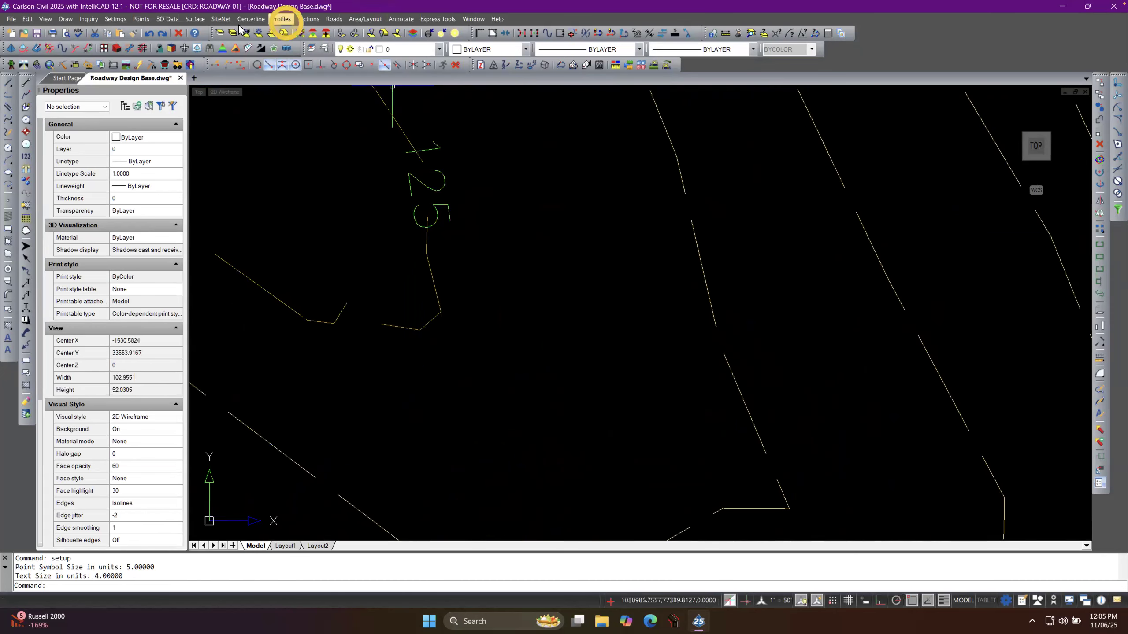
left_click(194, 19)
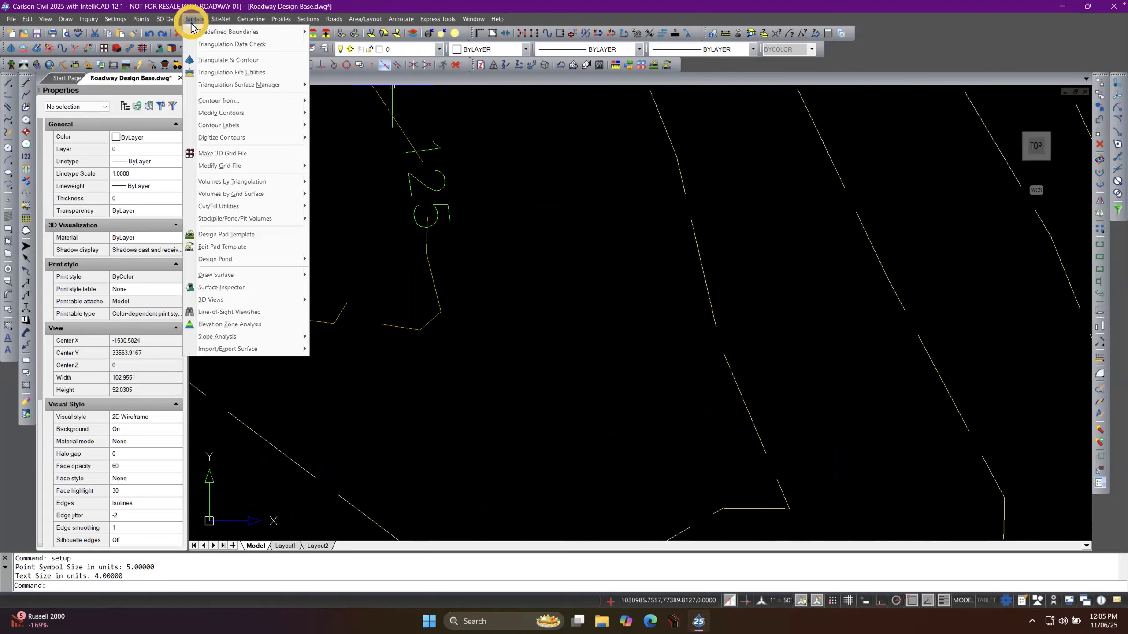
mouse_move(257, 101)
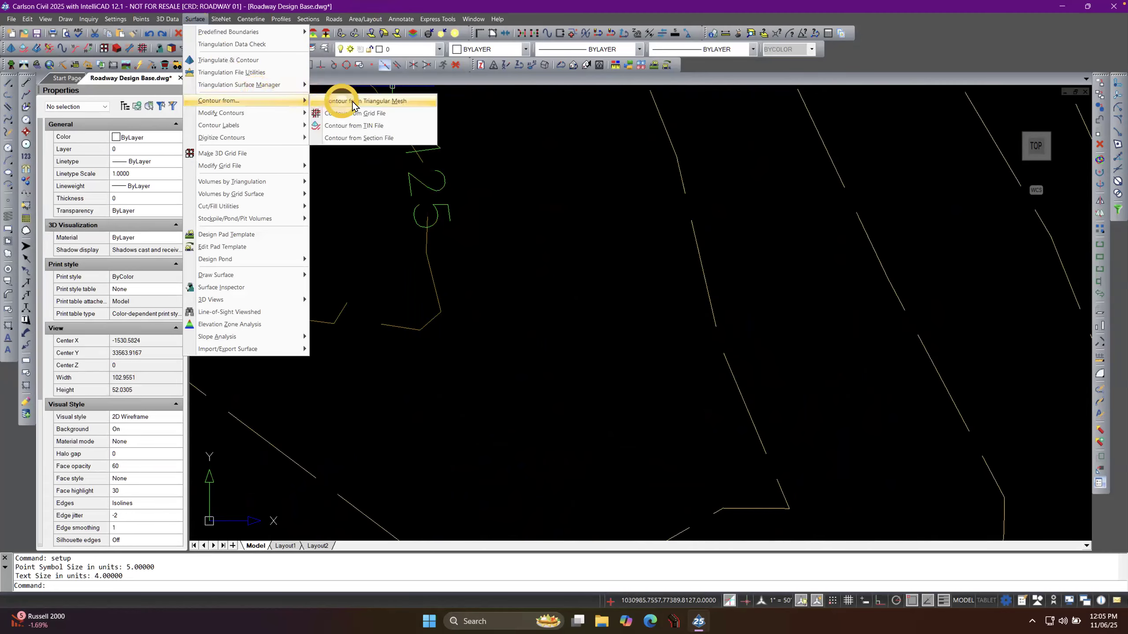
left_click(354, 125)
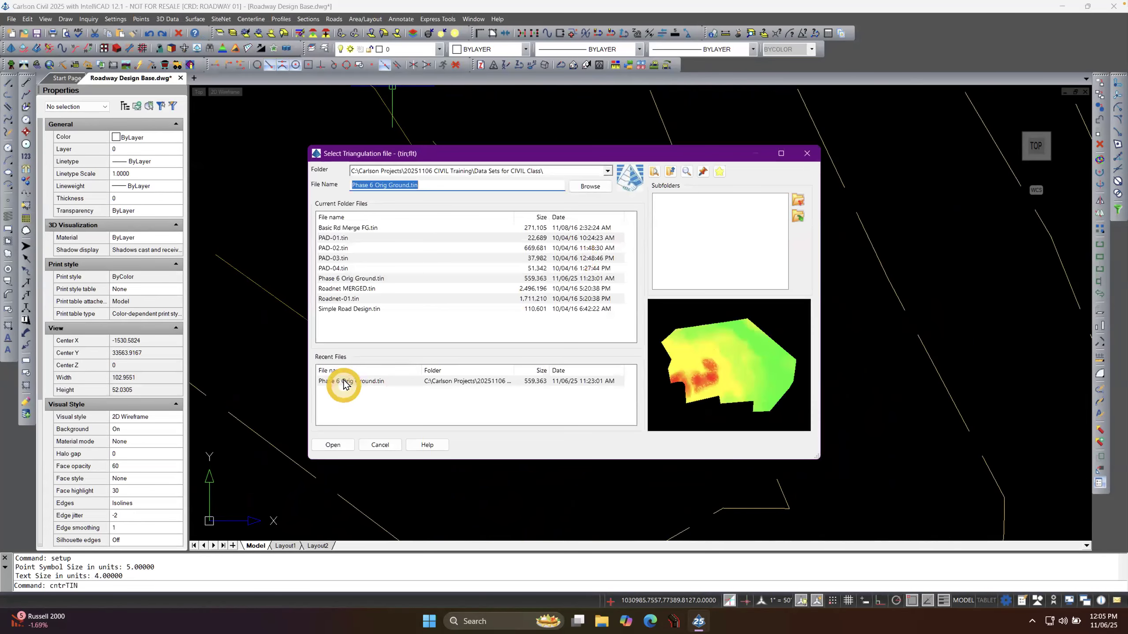
double_click(346, 381)
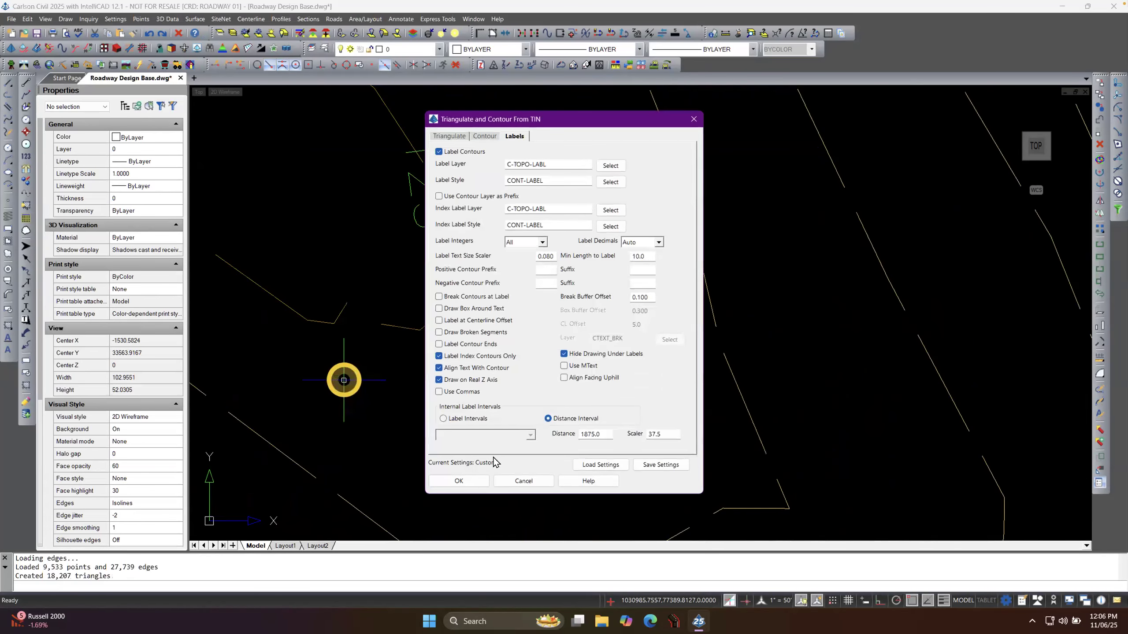
left_click(455, 482)
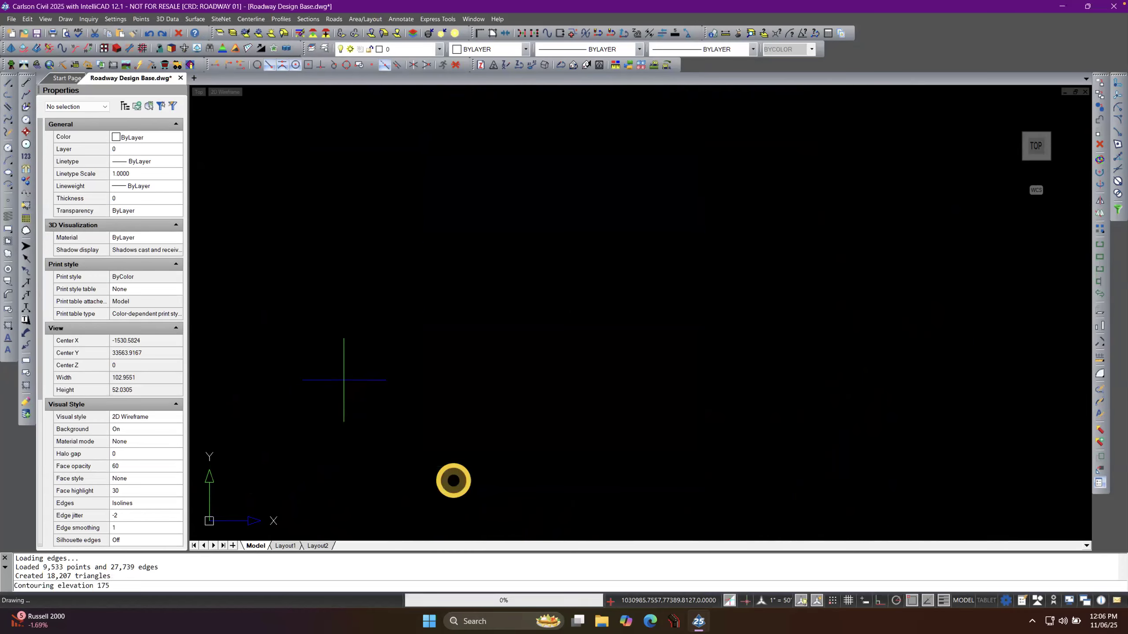
right_click(537, 371)
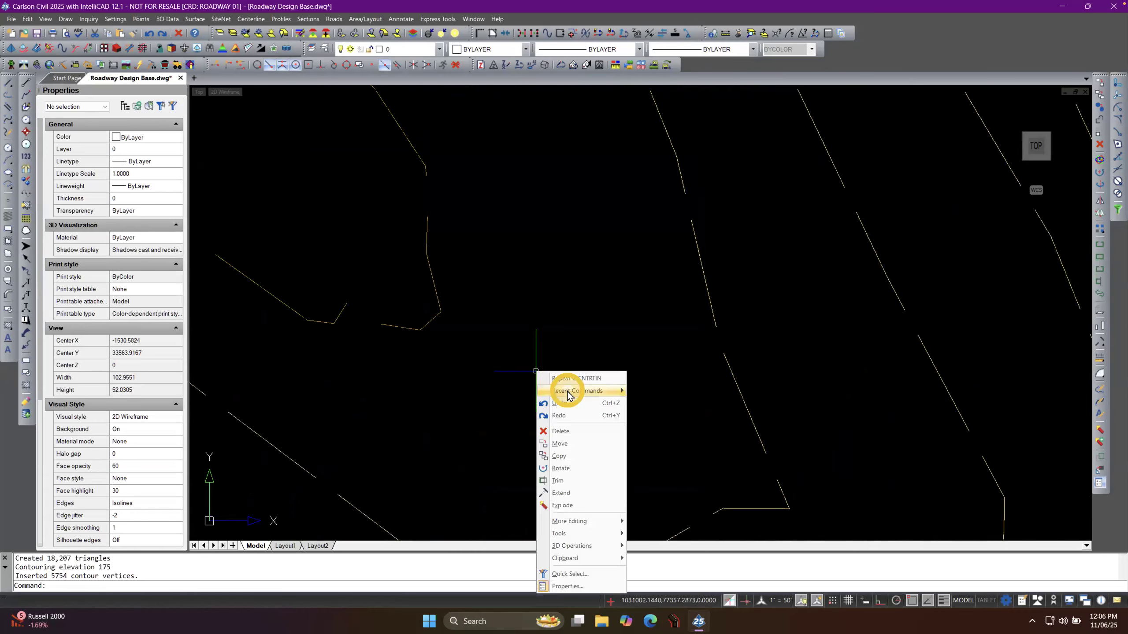
left_click(523, 293)
left_click(508, 306)
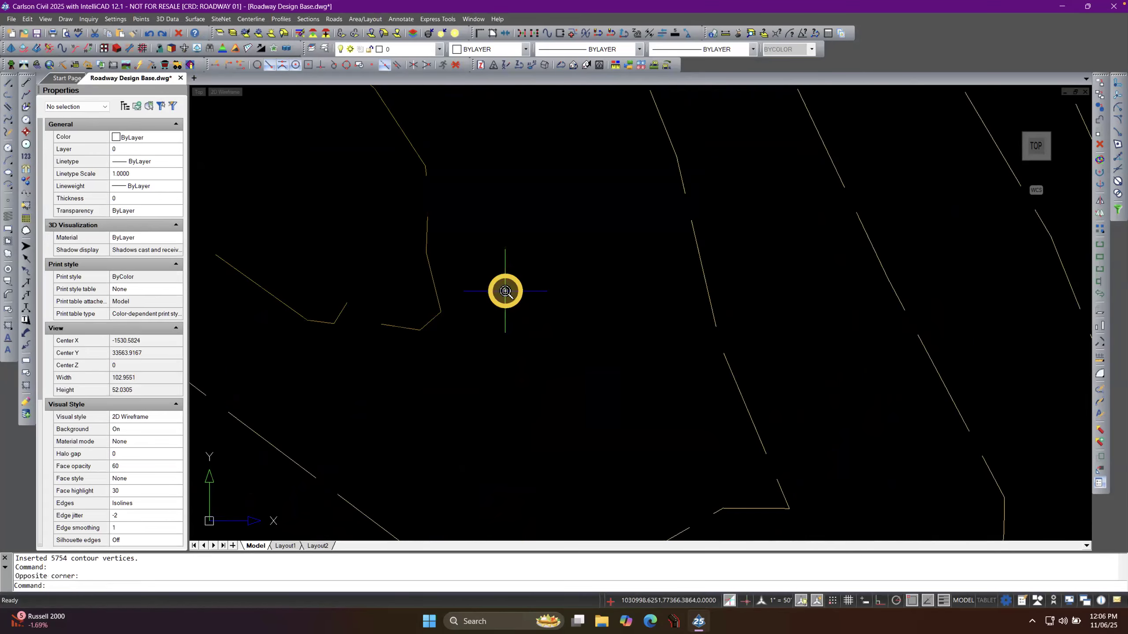
Redraw the contours from Phase 6 Orig Ground.tin again with a new distance interval for the contour labels.
scroll(519, 293, "down", 10)
scroll(521, 292, "up", 3)
right_click(521, 295)
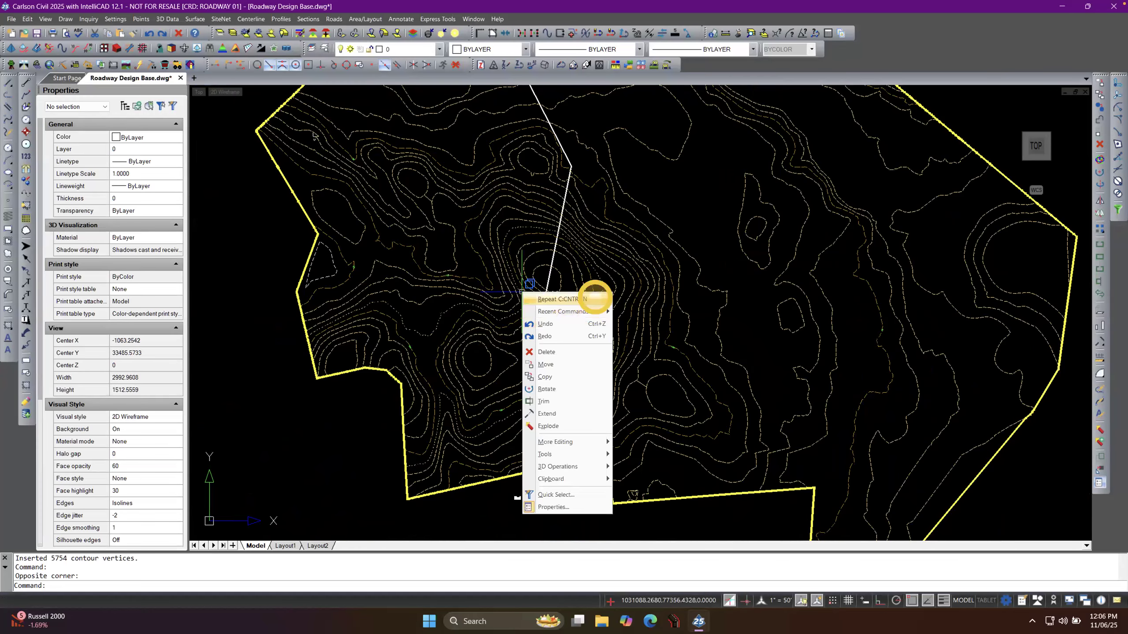
left_click(595, 298)
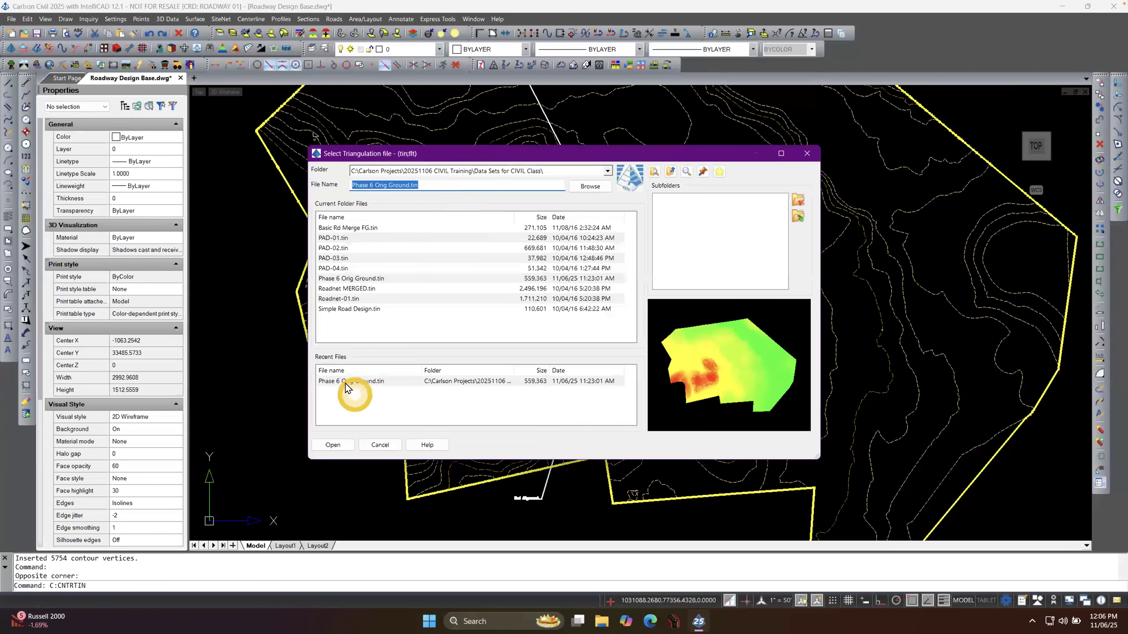
double_click(345, 381)
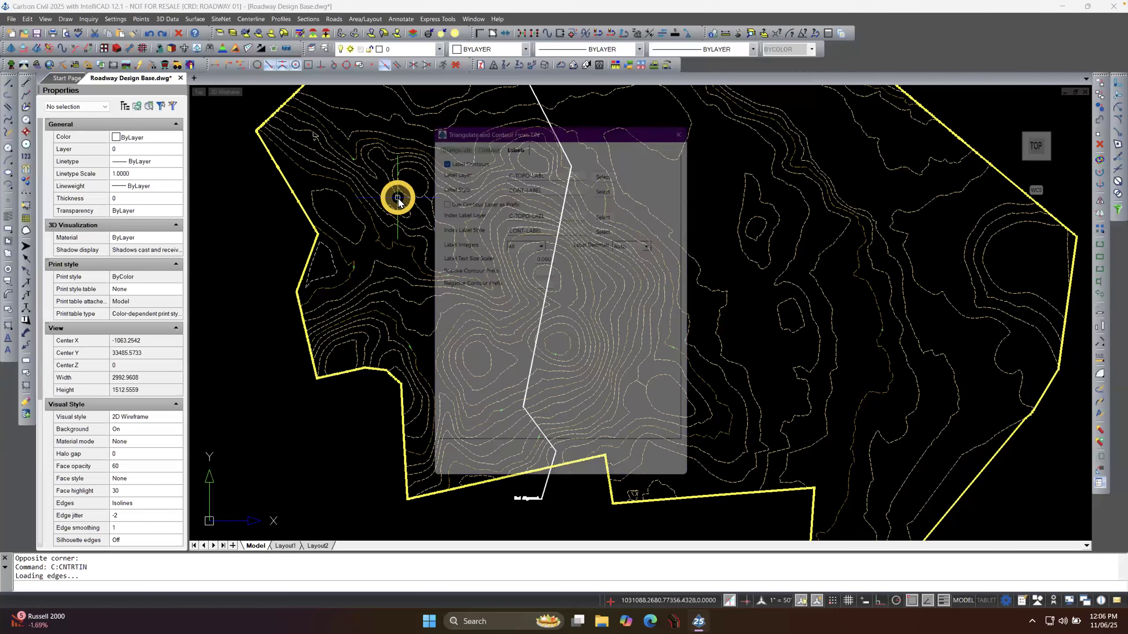
left_click(511, 137)
left_click(607, 437)
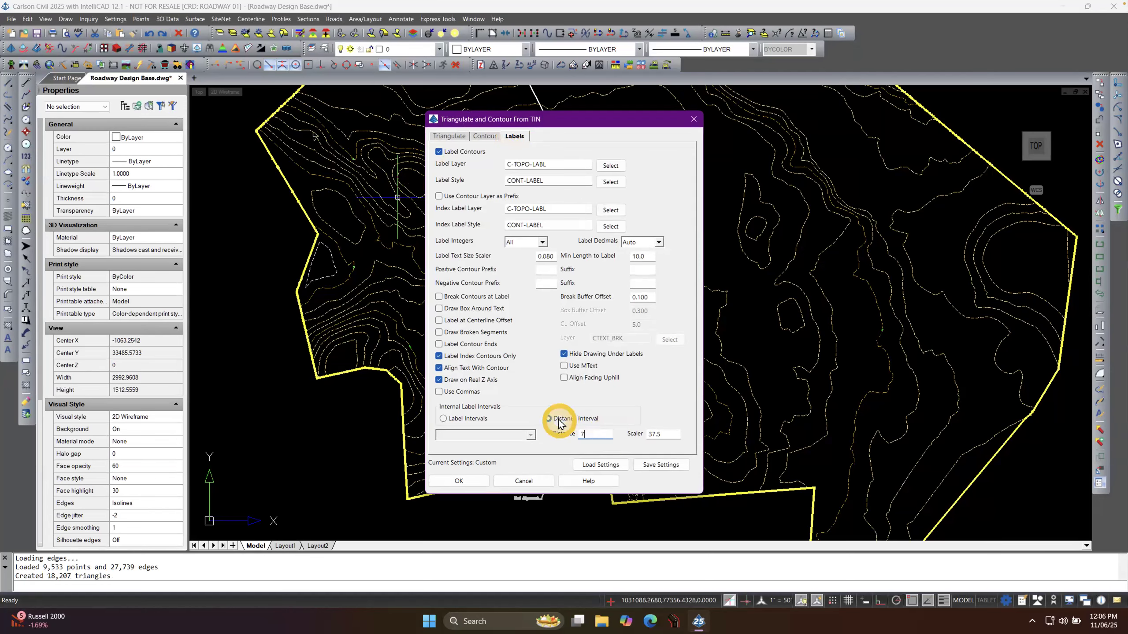
left_click(469, 481)
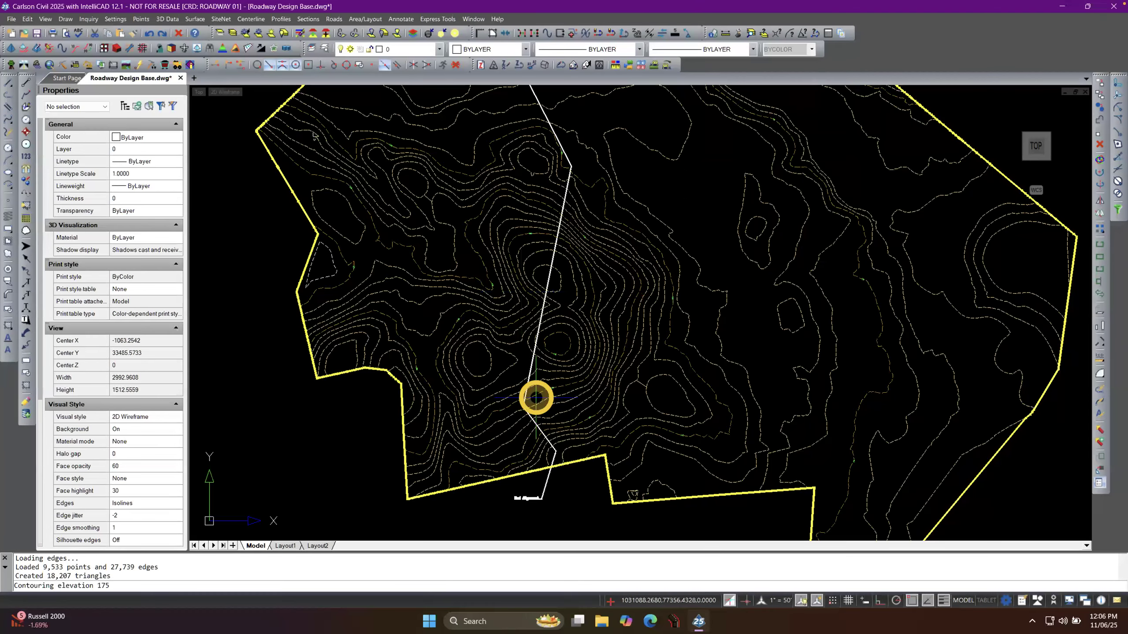
Examine the spacing and size of the redrawn contour labels on both sides of the alignment.
scroll(457, 317, "up", 5)
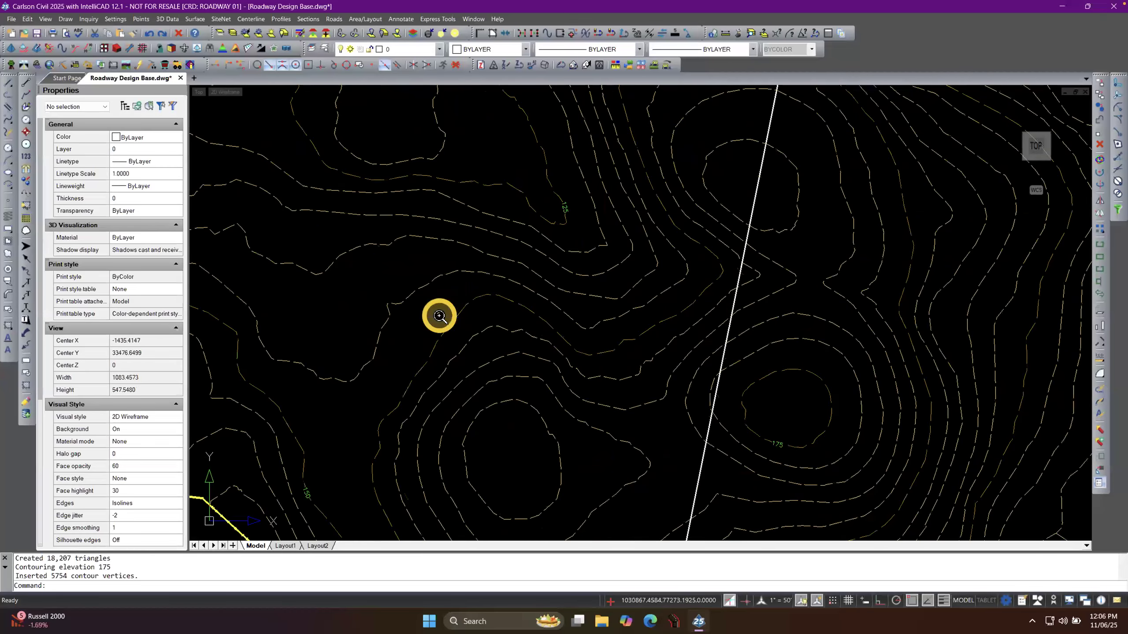
scroll(439, 316, "up", 2)
scroll(361, 316, "down", 2)
scroll(501, 220, "down", 2)
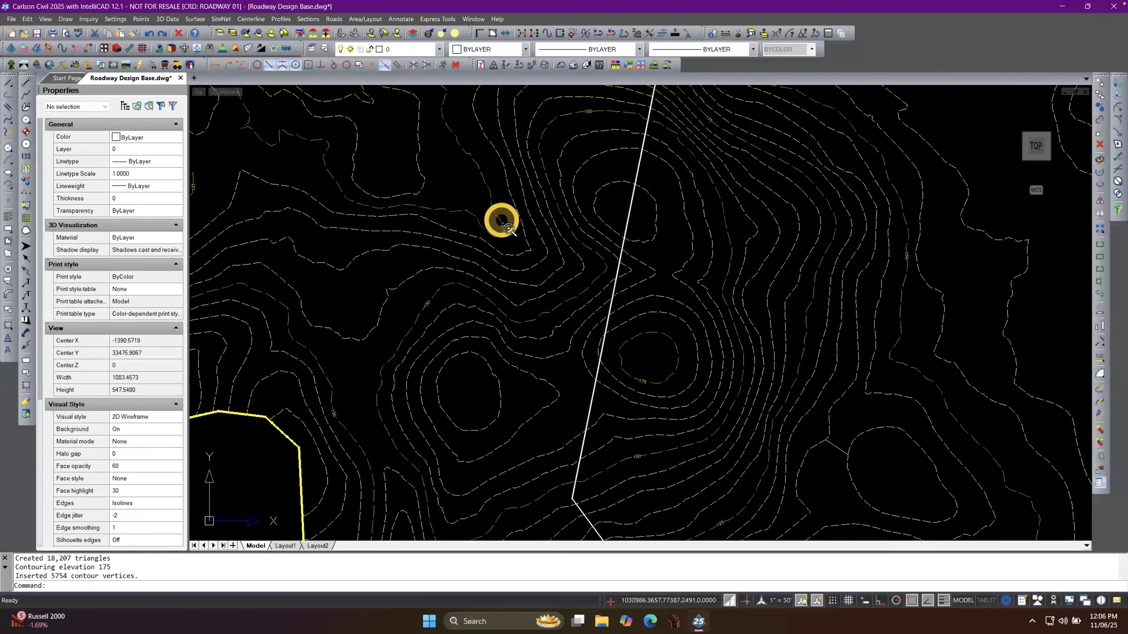
scroll(501, 220, "up", 1)
scroll(502, 218, "up", 2)
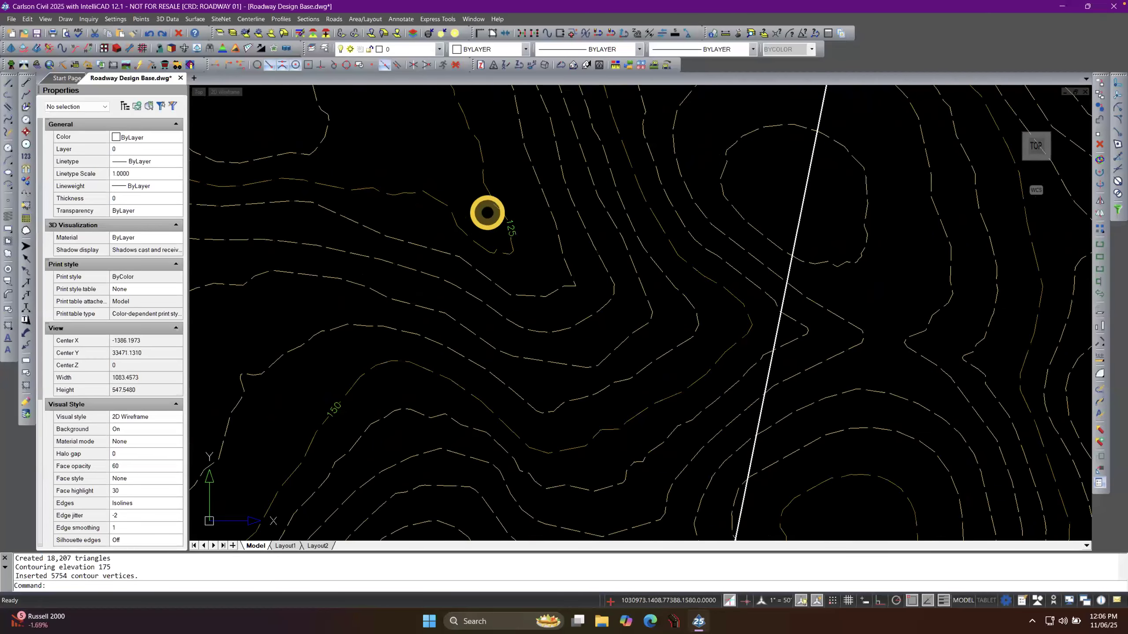
scroll(517, 235, "up", 4)
scroll(486, 290, "down", 1)
scroll(486, 290, "down", 8)
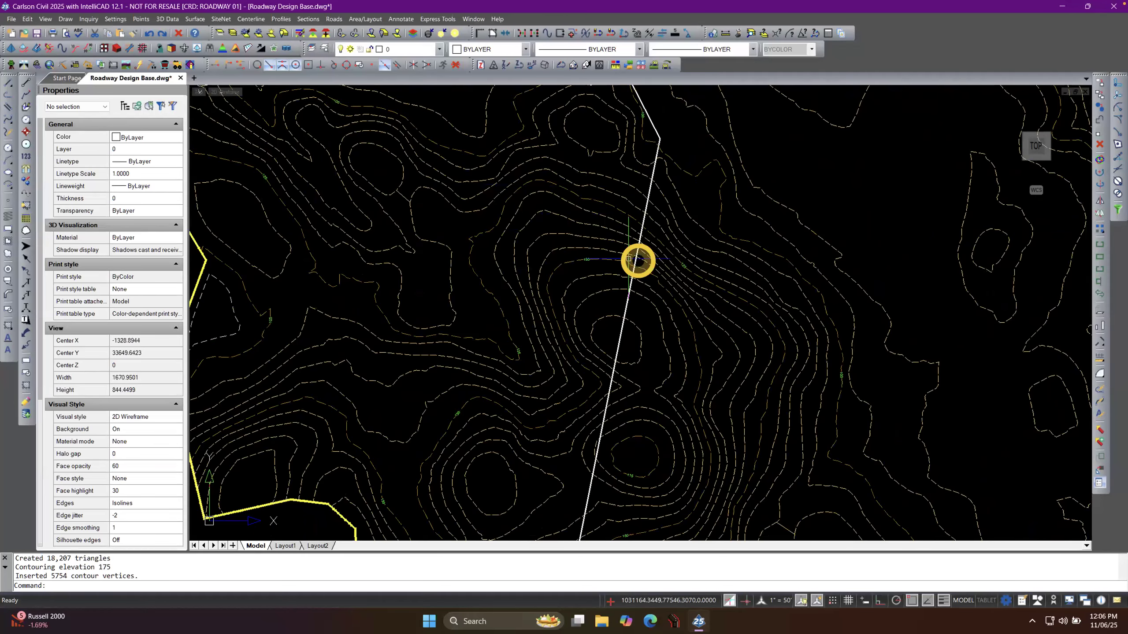
scroll(557, 326, "down", 3)
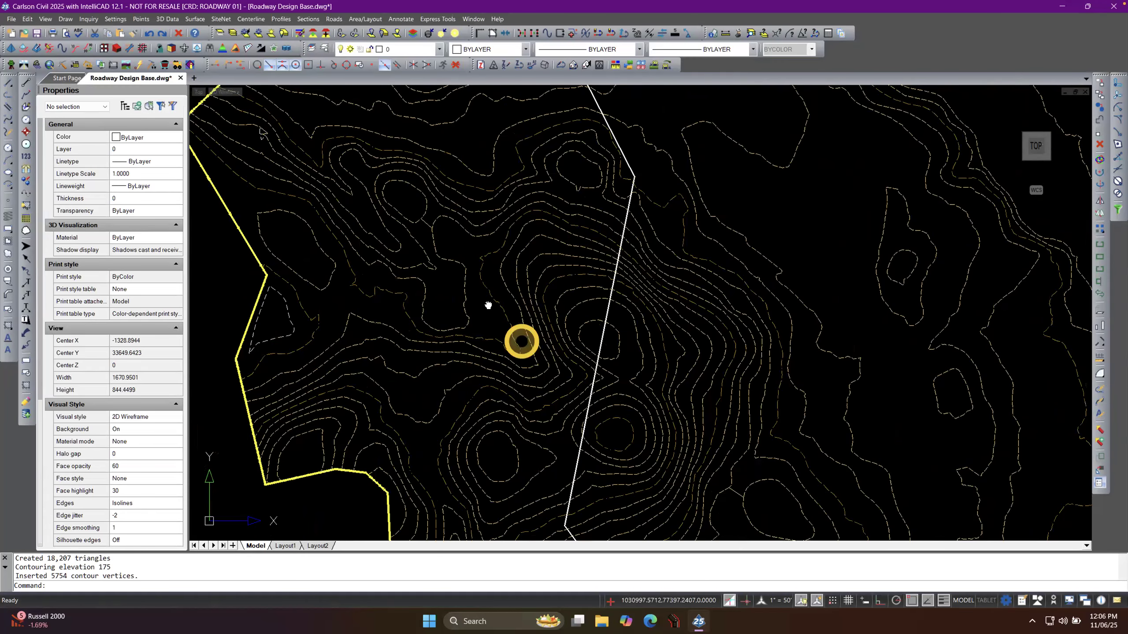
scroll(522, 328, "up", 1)
Save the drawing, and open the Phase 6 Orig Ground.tin surface in the 3D viewer.
left_click(37, 33)
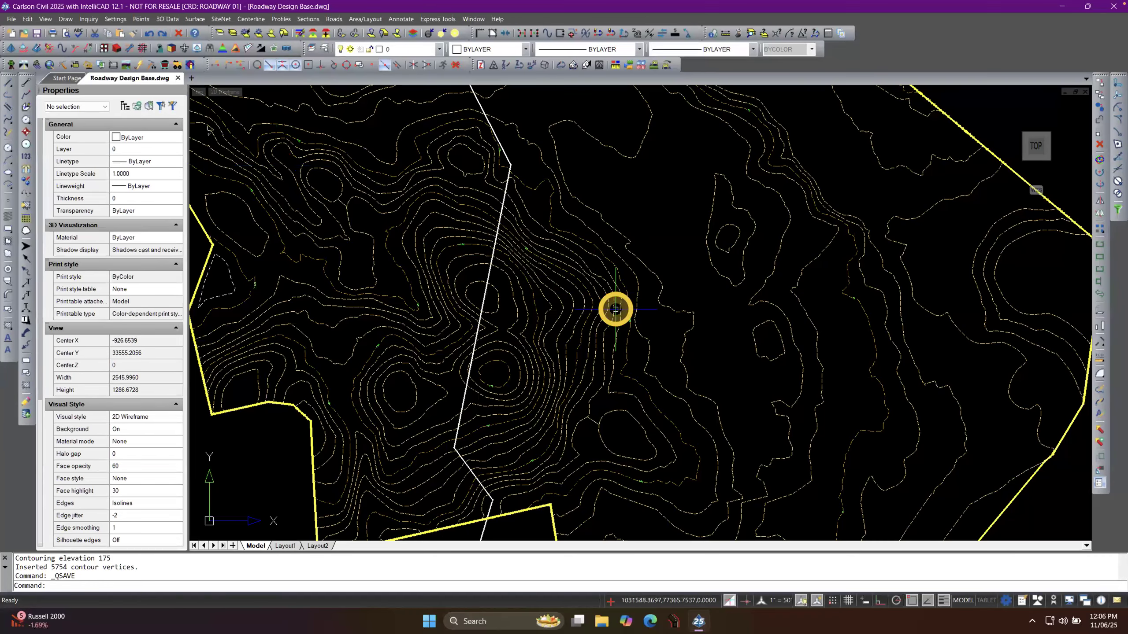
left_click(197, 49)
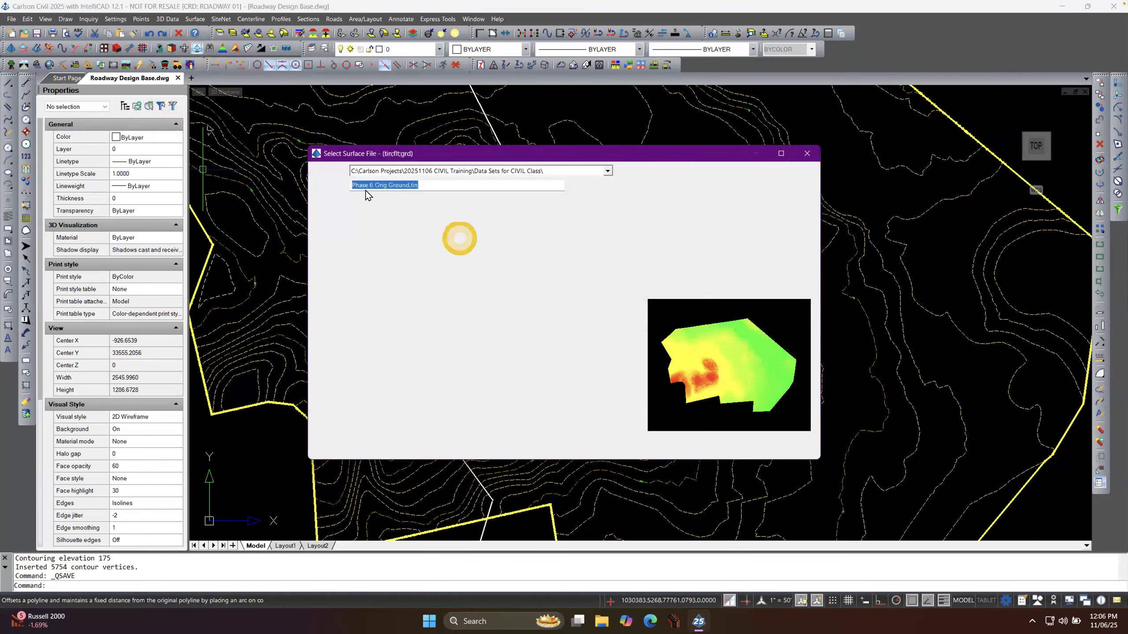
left_click(346, 382)
left_click(334, 445)
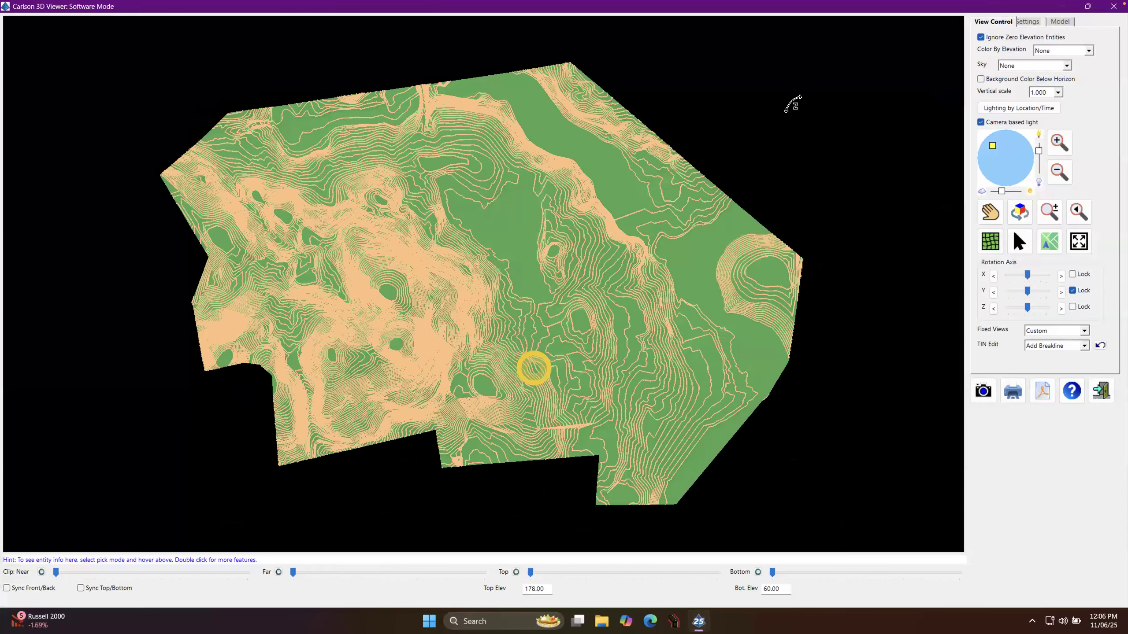
Tilt the ground surface into an oblique view and turn off its contour display.
left_click_drag(497, 354, 883, 44)
left_click(1031, 21)
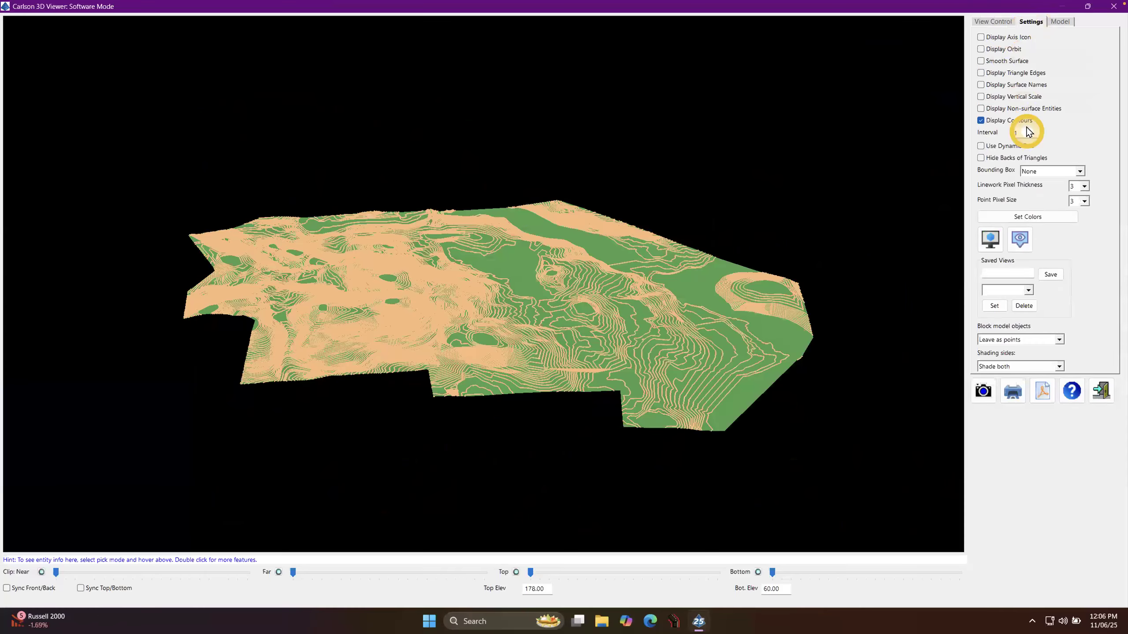
left_click(981, 121)
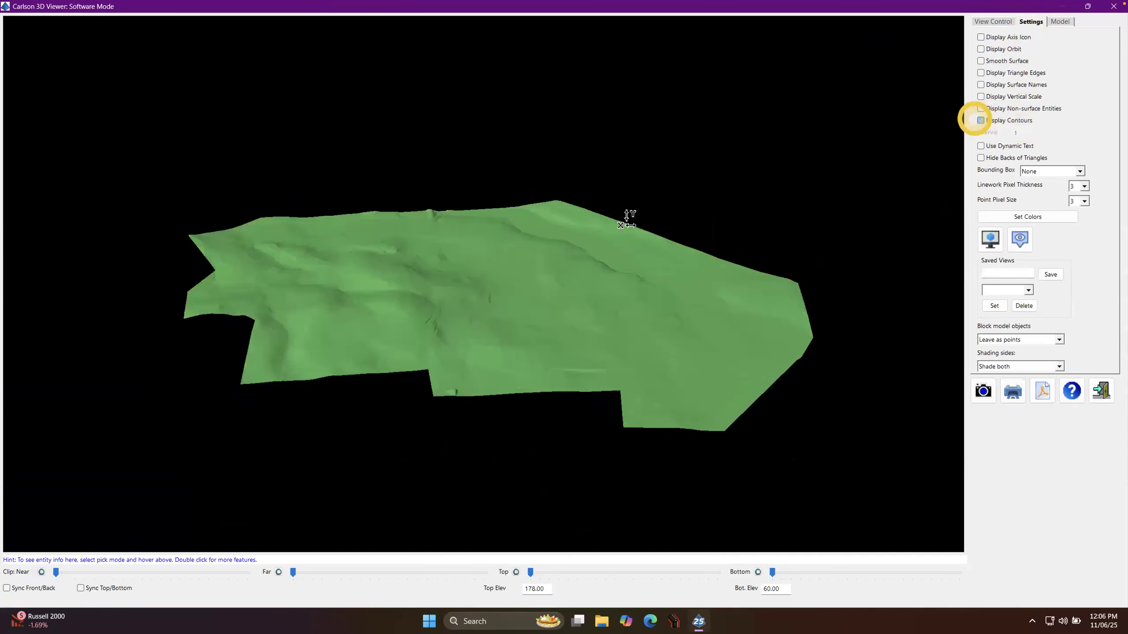
Examine the relief of the shaded ground surface up close, including the notched southern boundary.
left_click_drag(433, 297, 525, 292)
scroll(487, 428, "up", 4)
scroll(492, 379, "up", 3)
scroll(492, 378, "down", 2)
scroll(514, 349, "down", 1)
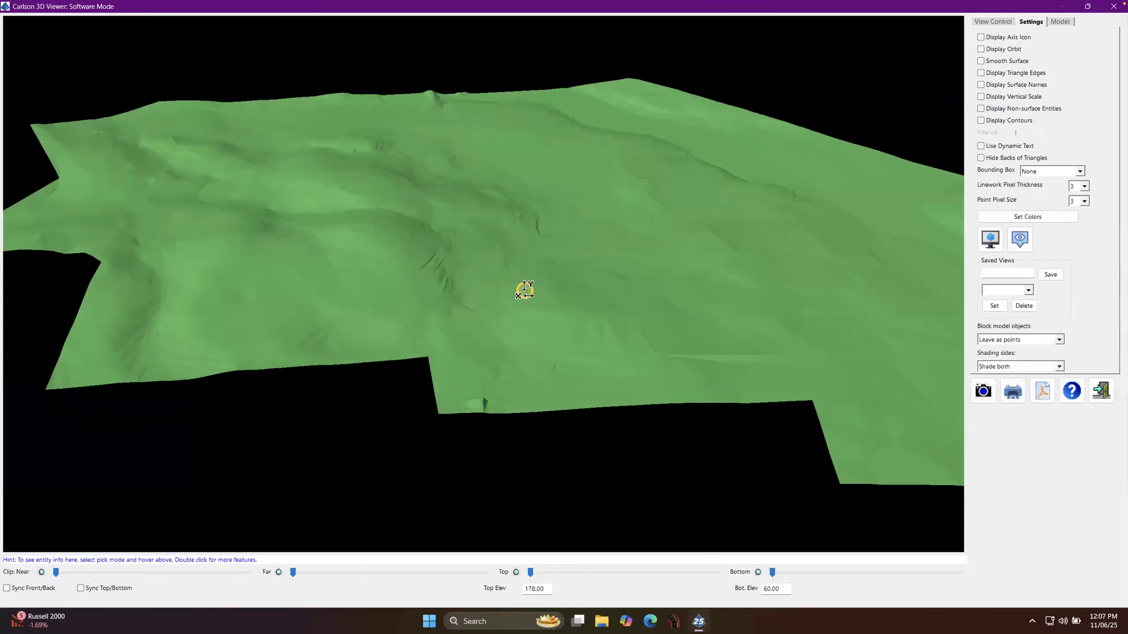
left_click_drag(463, 514, 509, 514)
left_click_drag(463, 280, 466, 295)
middle_click_drag(474, 274, 209, 289)
scroll(284, 420, "up", 3)
left_click_drag(398, 278, 401, 233)
Switch the surface to an unshaded triangle mesh to inspect the triangulation, and restore the shading.
left_click(991, 21)
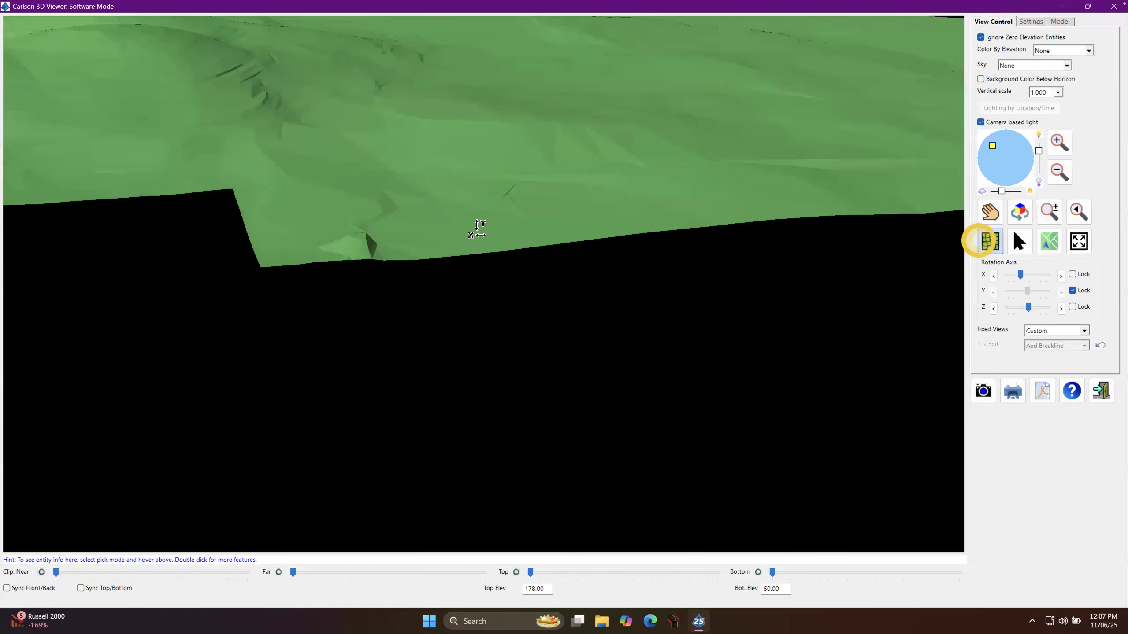
left_click(984, 242)
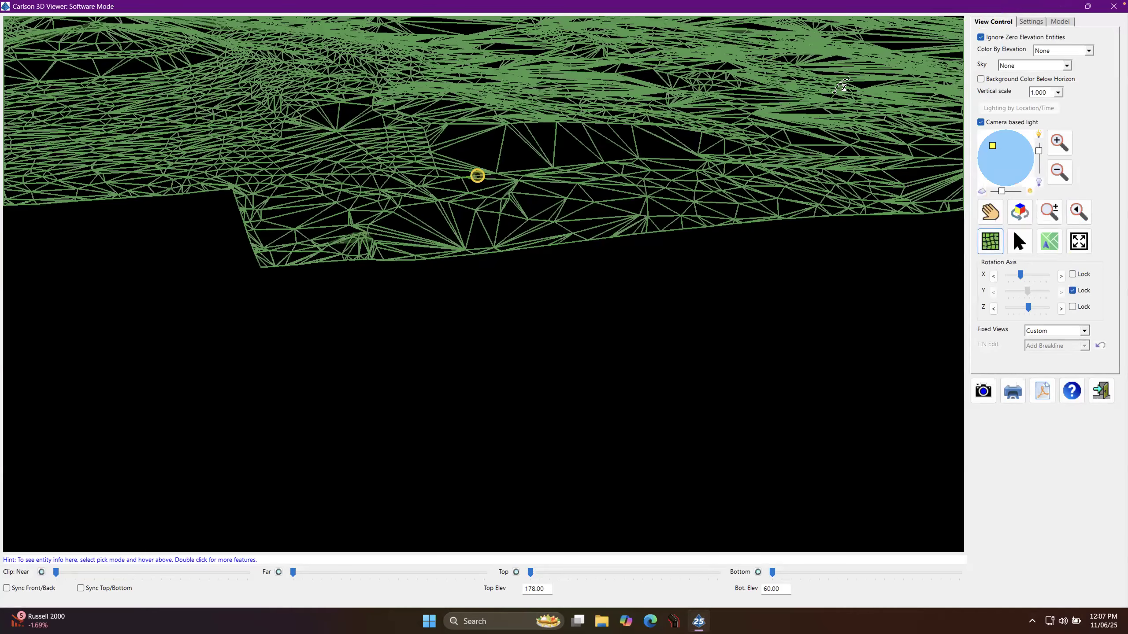
left_click_drag(477, 175, 478, 209)
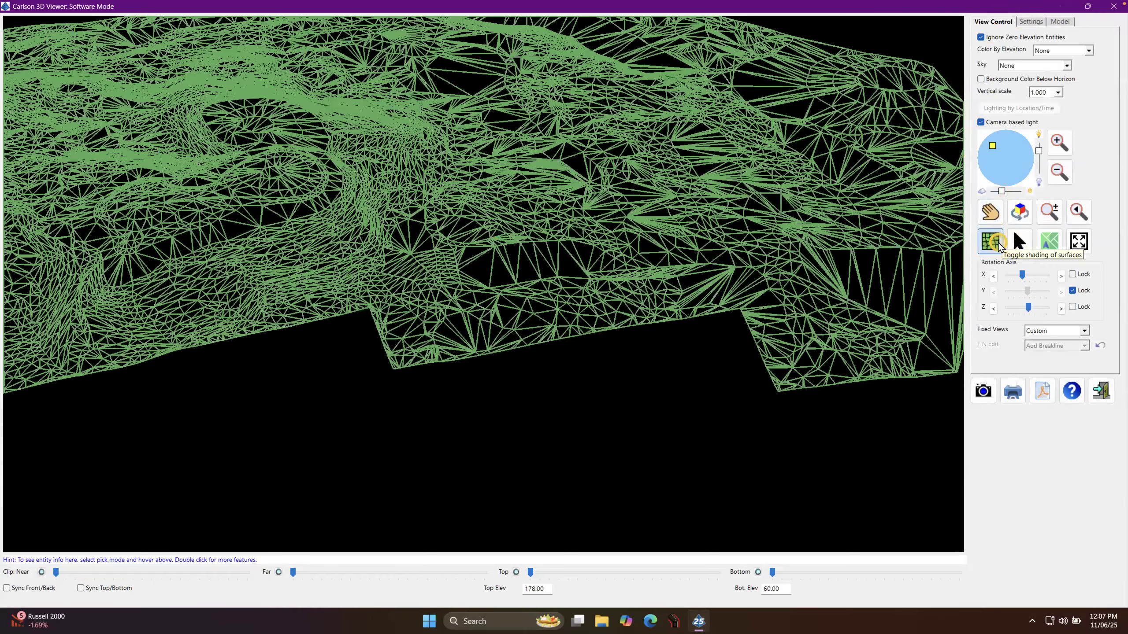
left_click(993, 241)
Examine the shaded terrain from several low angles, checking the ridges and irregular spots near the boundary.
left_click_drag(496, 257, 470, 292)
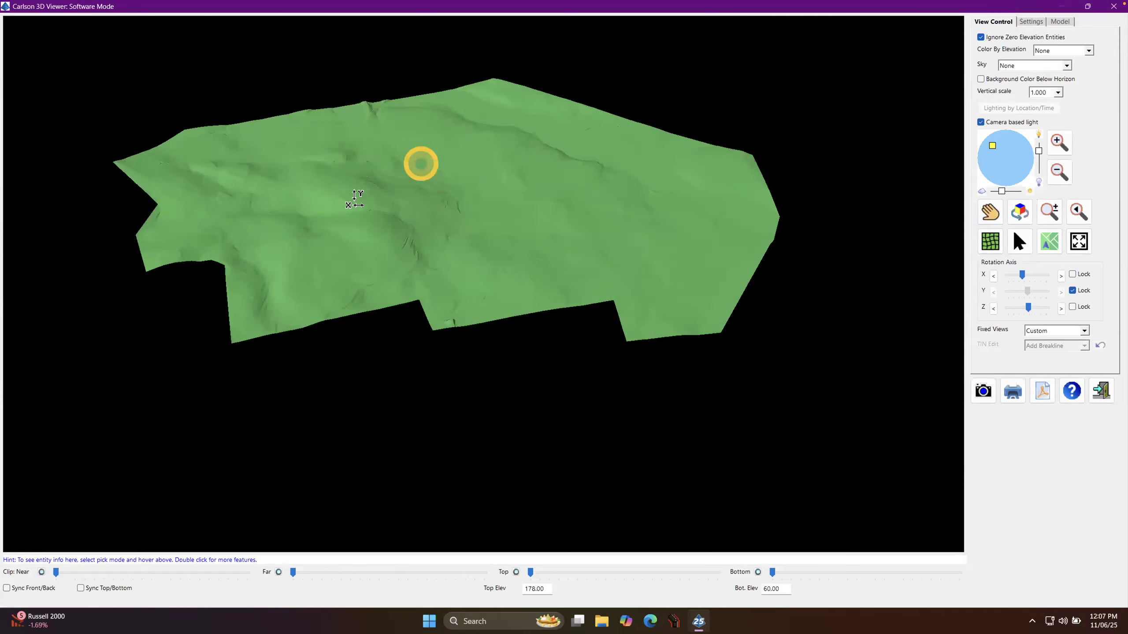
left_click_drag(383, 204, 485, 249)
scroll(463, 312, "up", 9)
left_click_drag(407, 317, 458, 307)
left_click_drag(567, 460, 499, 450)
scroll(616, 350, "down", 5)
middle_click_drag(538, 324, 715, 287)
left_click_drag(673, 395, 628, 391)
left_click_drag(460, 265, 339, 135)
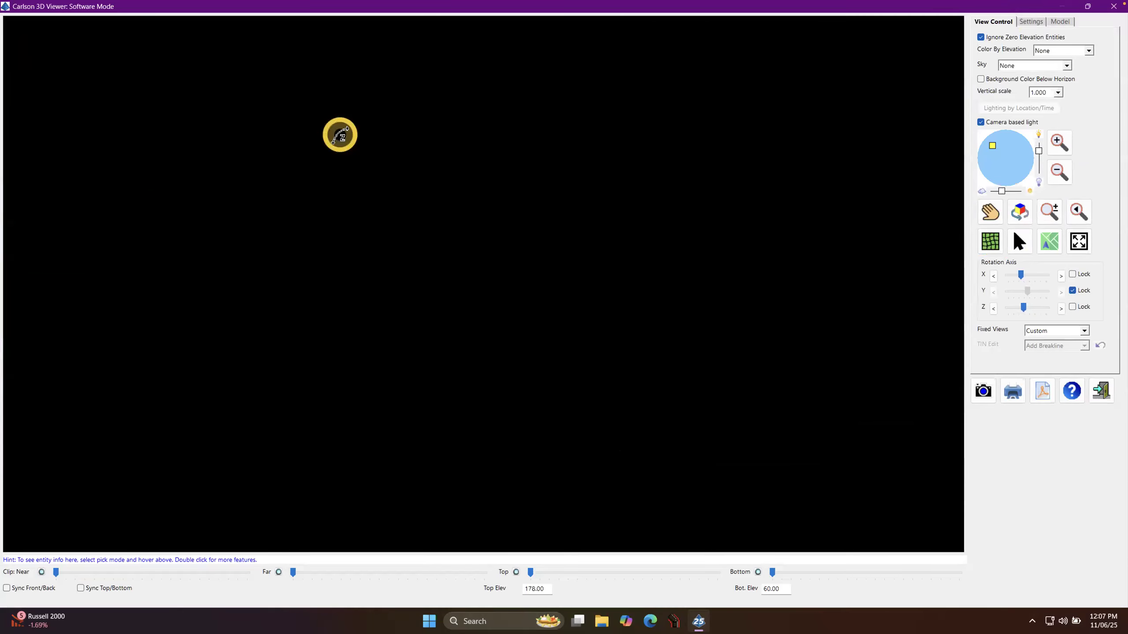
scroll(340, 134, "down", 2)
scroll(347, 154, "down", 4)
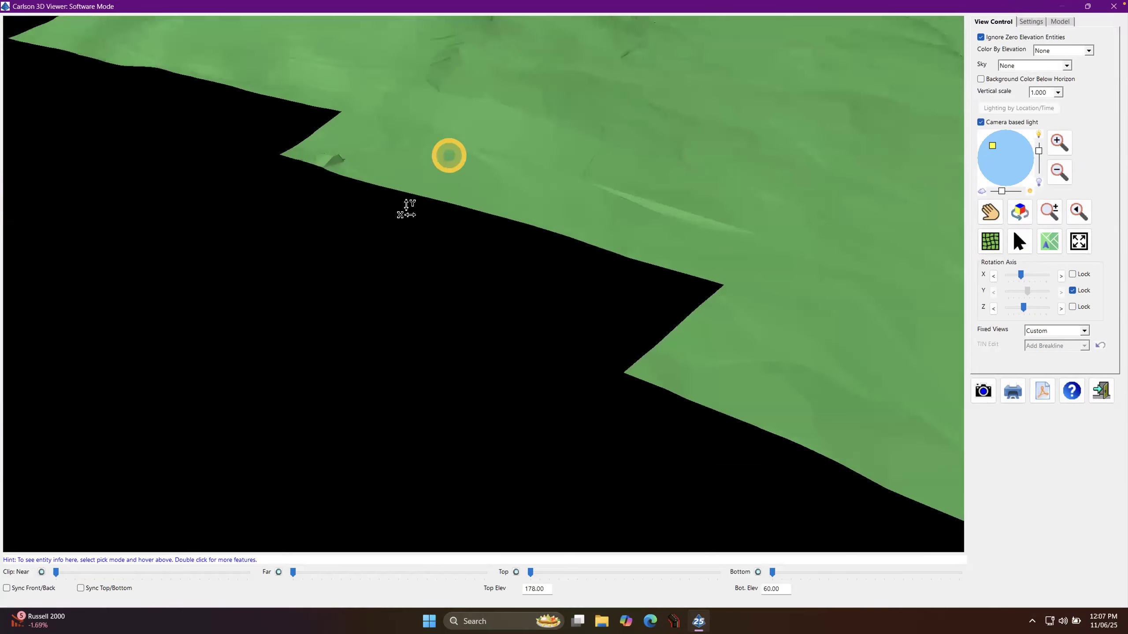
middle_click_drag(429, 186, 355, 273)
scroll(355, 273, "down", 1)
left_click_drag(123, 284, 187, 346)
left_click_drag(301, 245, 220, 313)
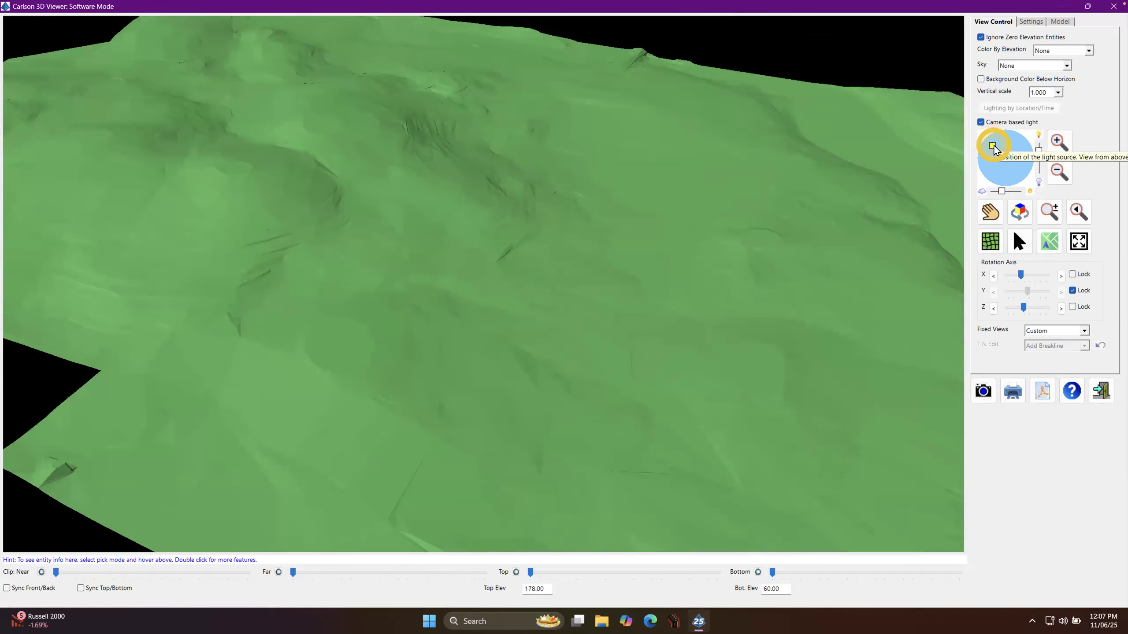
Shift the light source closer to the centre of the light control and review the terrain shading toward the eastern end.
mouse_move(998, 154)
left_mouse_down()
mouse_move(1021, 168)
mouse_move(999, 155)
left_mouse_up()
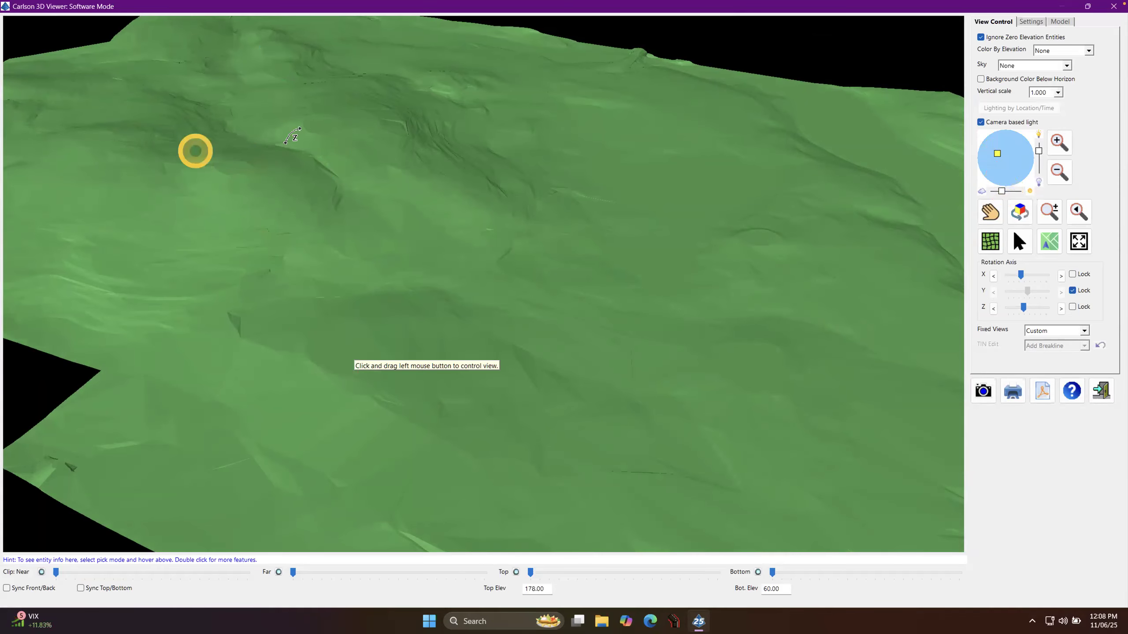
left_click_drag(288, 189, 289, 189)
scroll(288, 189, "down", 2)
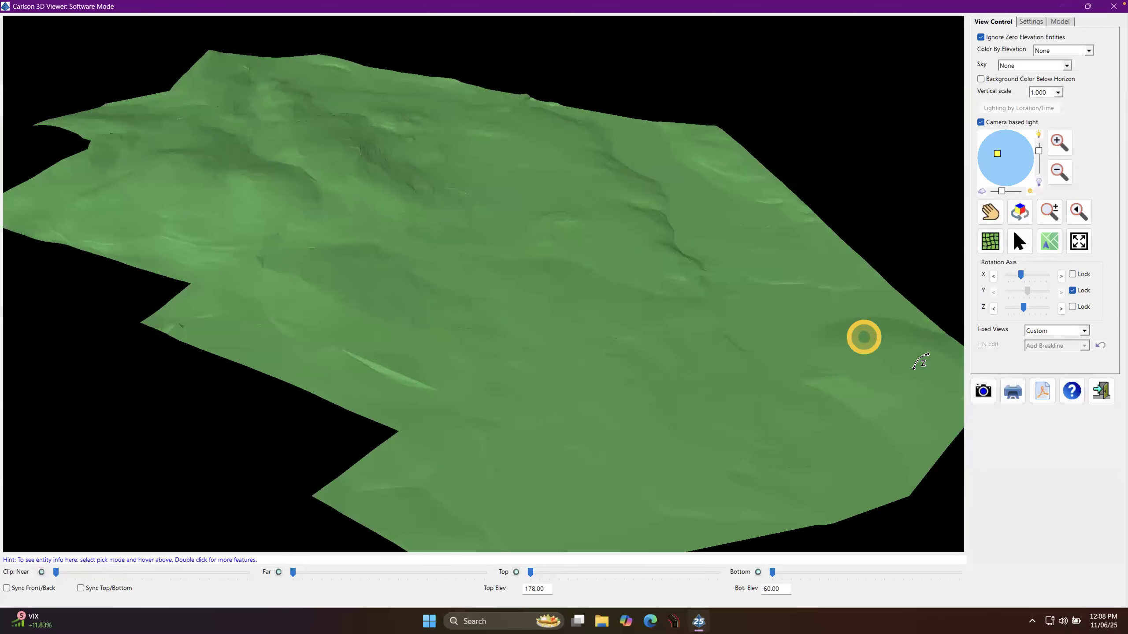
left_click_drag(870, 347, 665, 358)
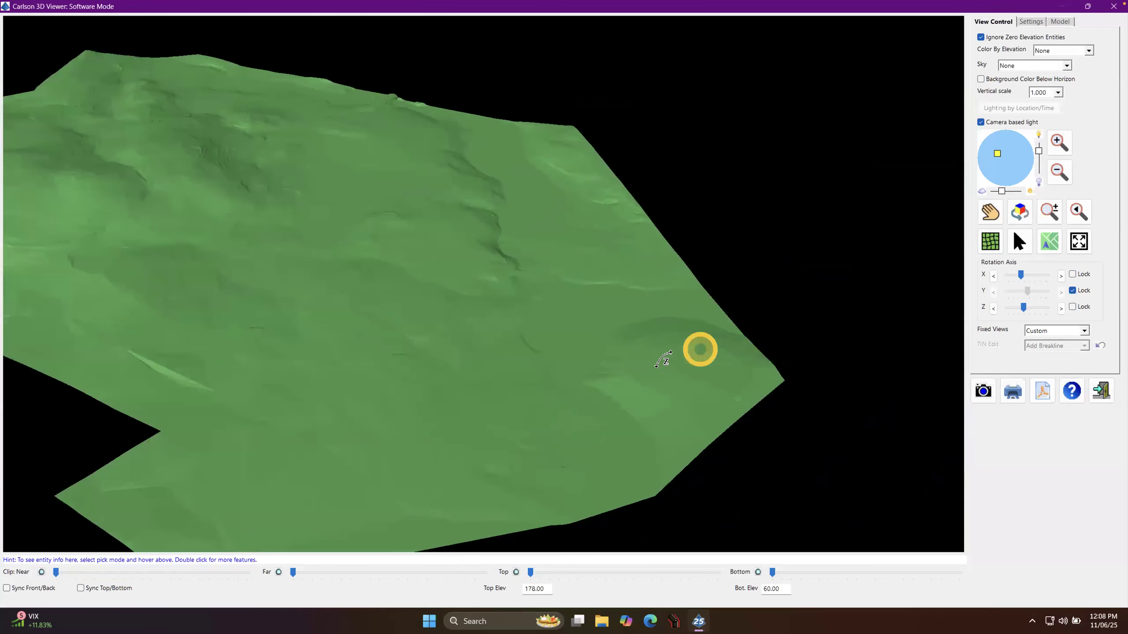
Close the 3D view of the ground surface and return to the contour drawing.
left_click(632, 358)
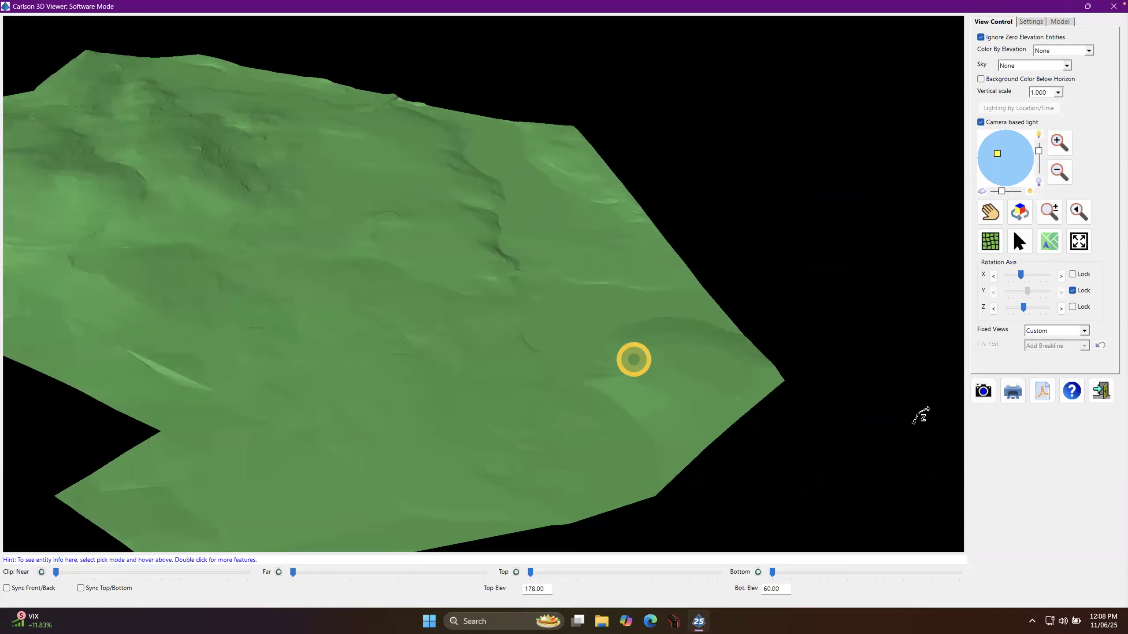
left_click(1102, 394)
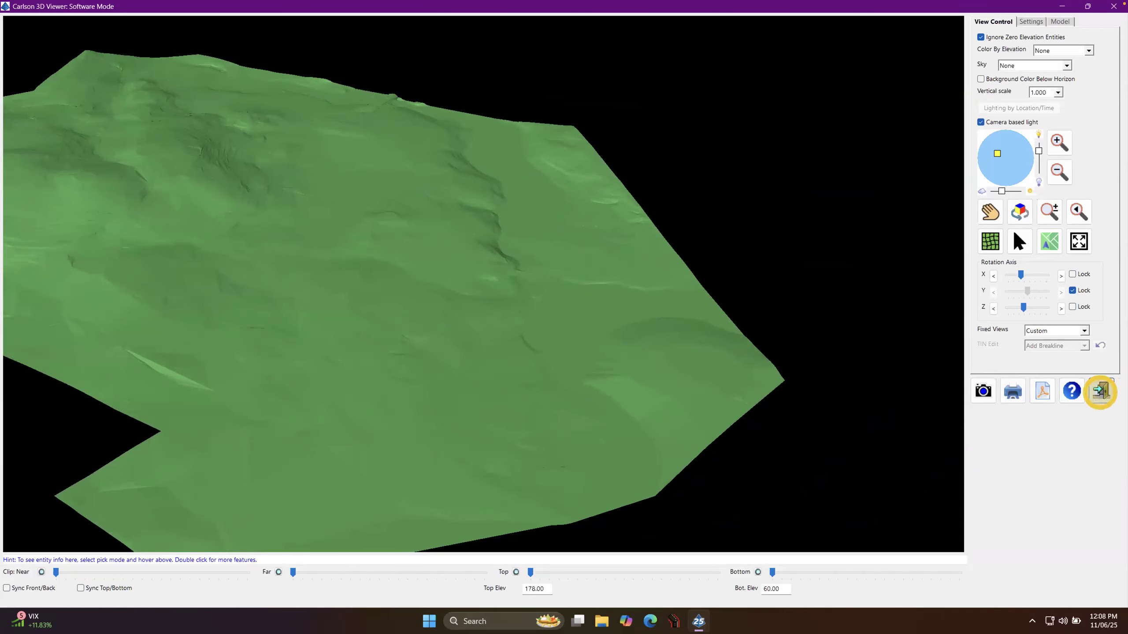
left_click(1100, 392)
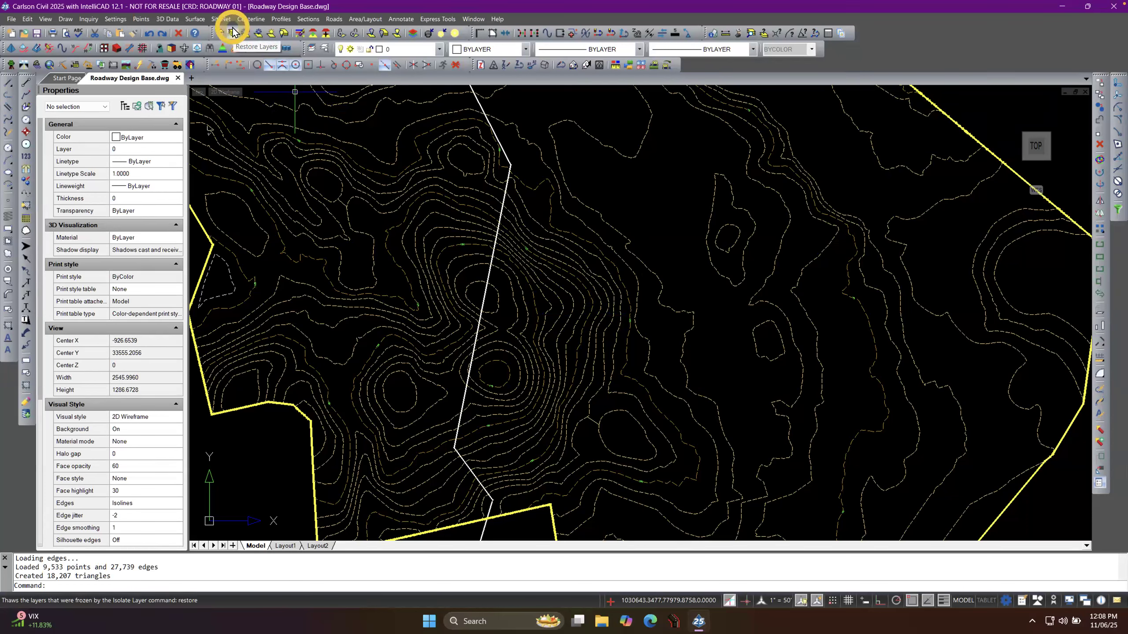
In Triangulate & Contour, enable Interpolate Summits and Pits and Minimize Flat Triangles, and set Erase Previous Contour Entities to Off.
left_click(219, 20)
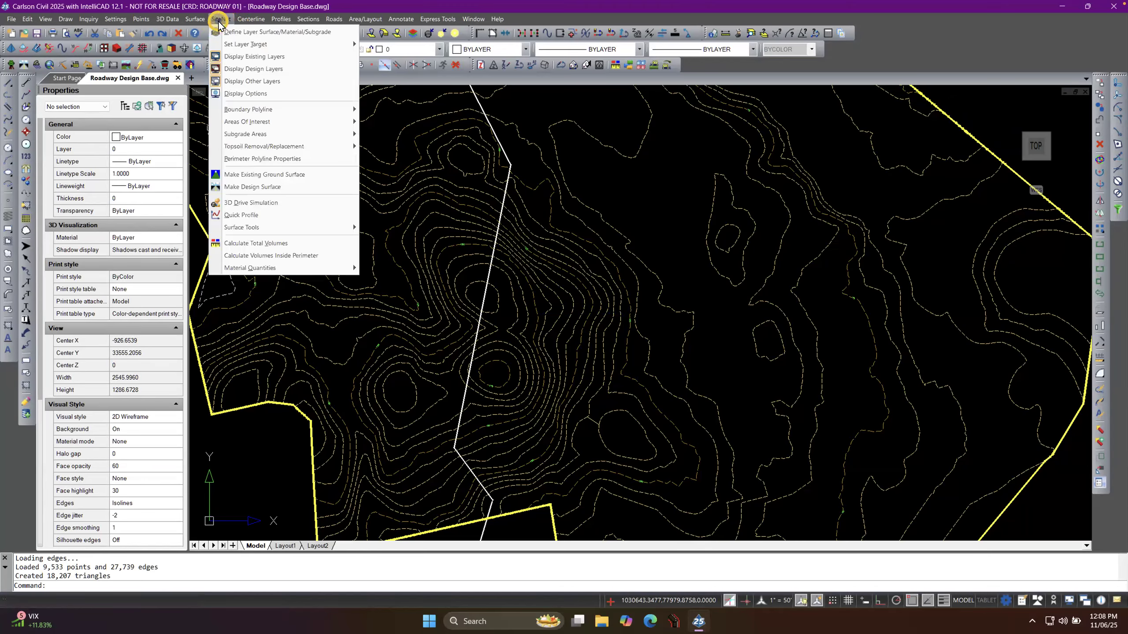
mouse_move(171, 24)
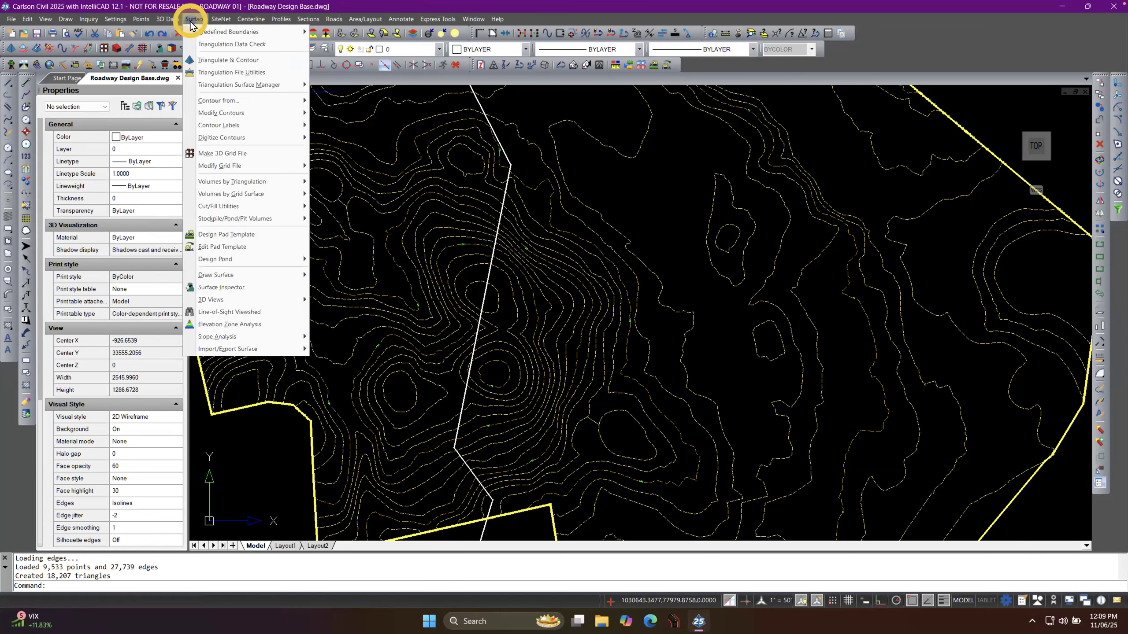
left_click(259, 67)
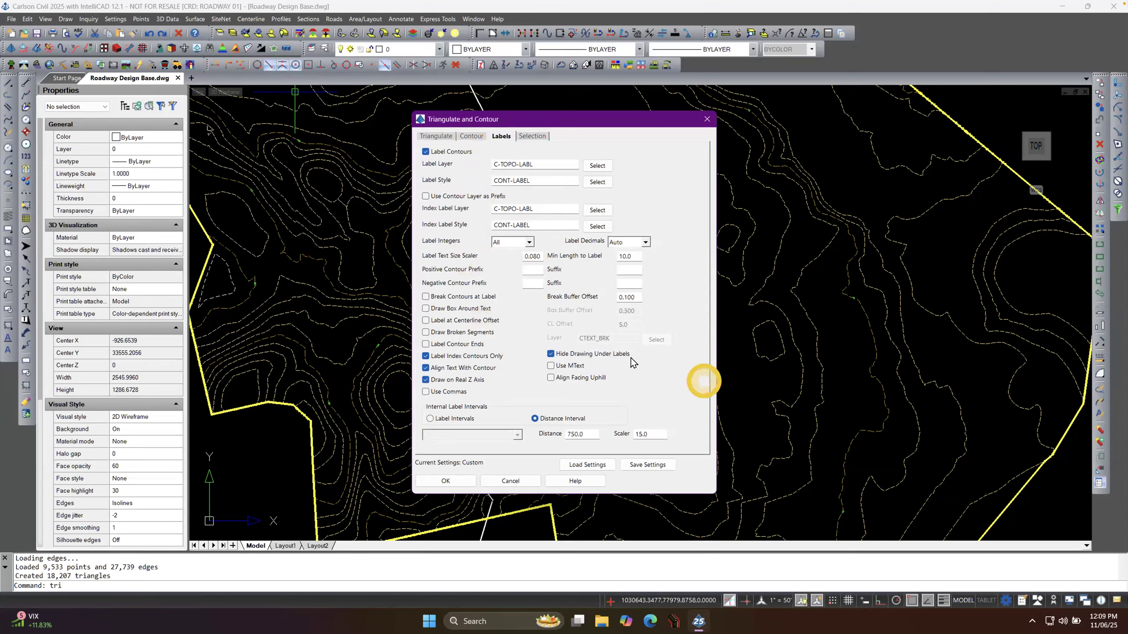
left_click(440, 138)
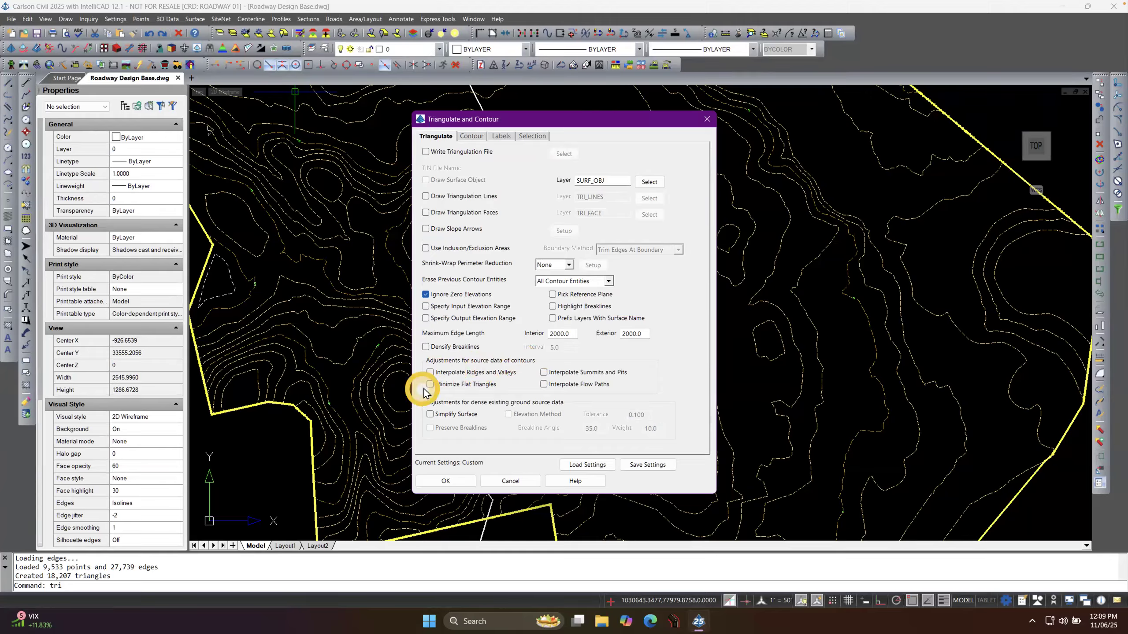
left_click(539, 374)
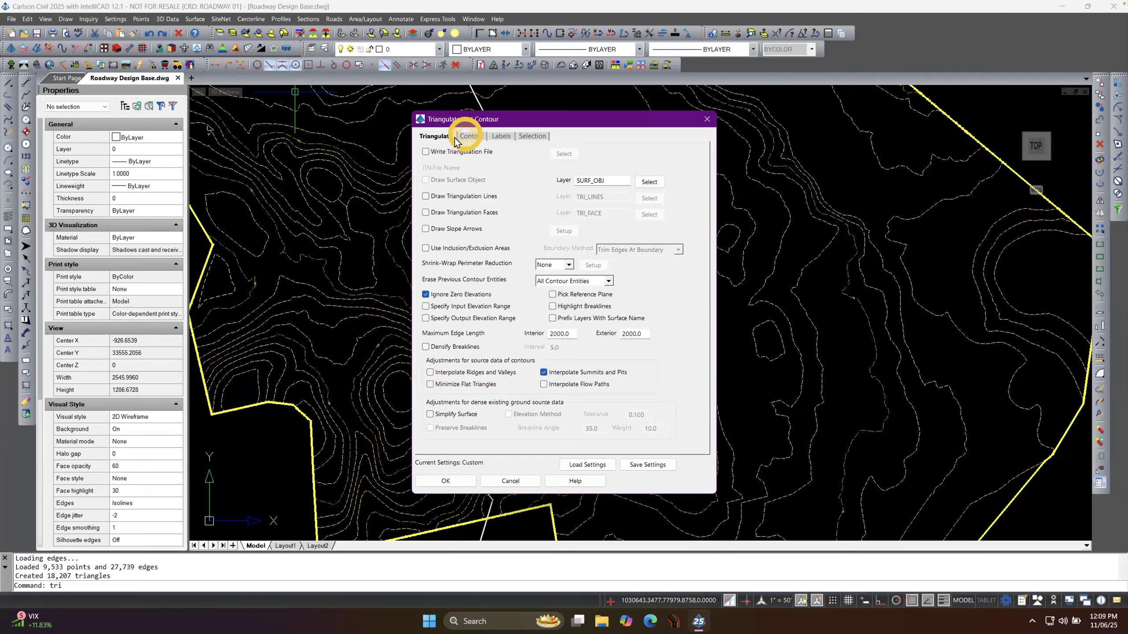
left_click(430, 384)
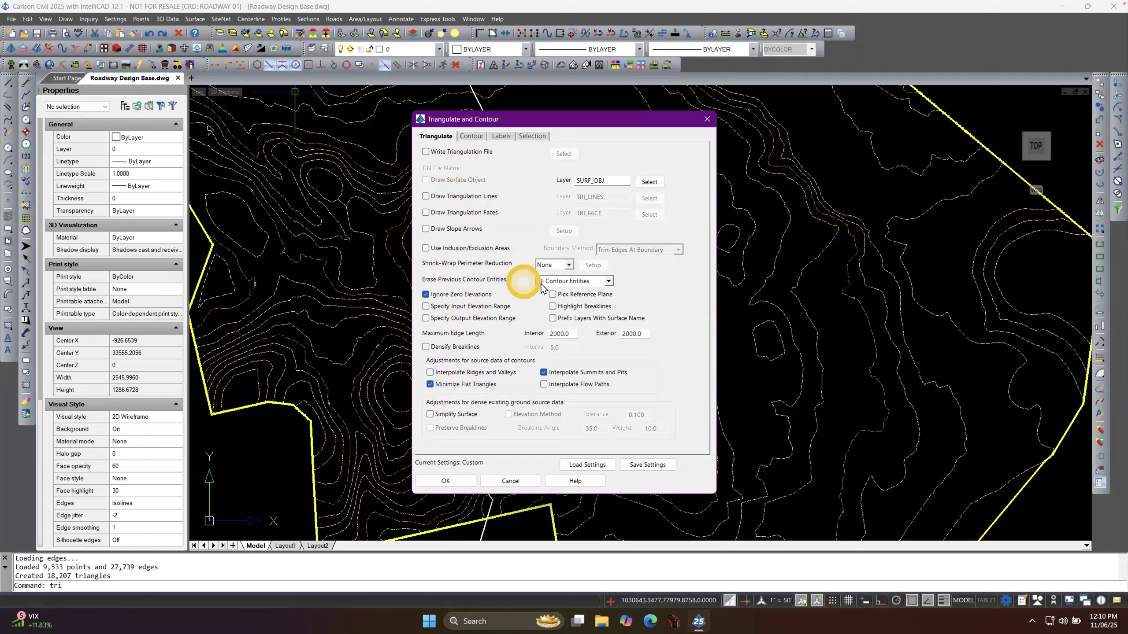
left_click(610, 282)
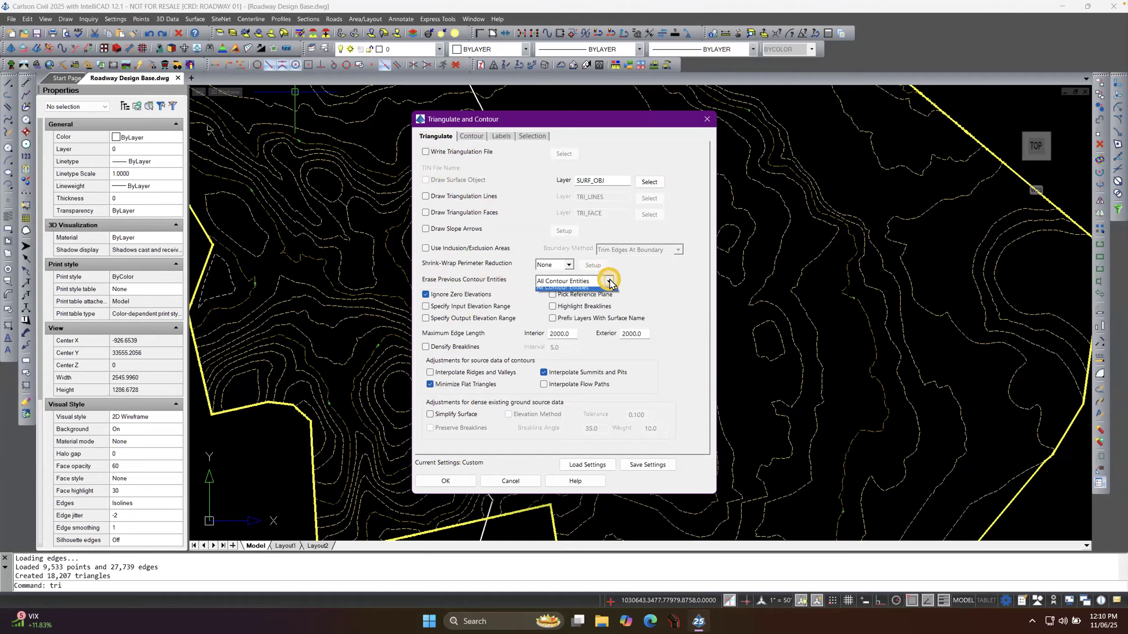
left_click(562, 291)
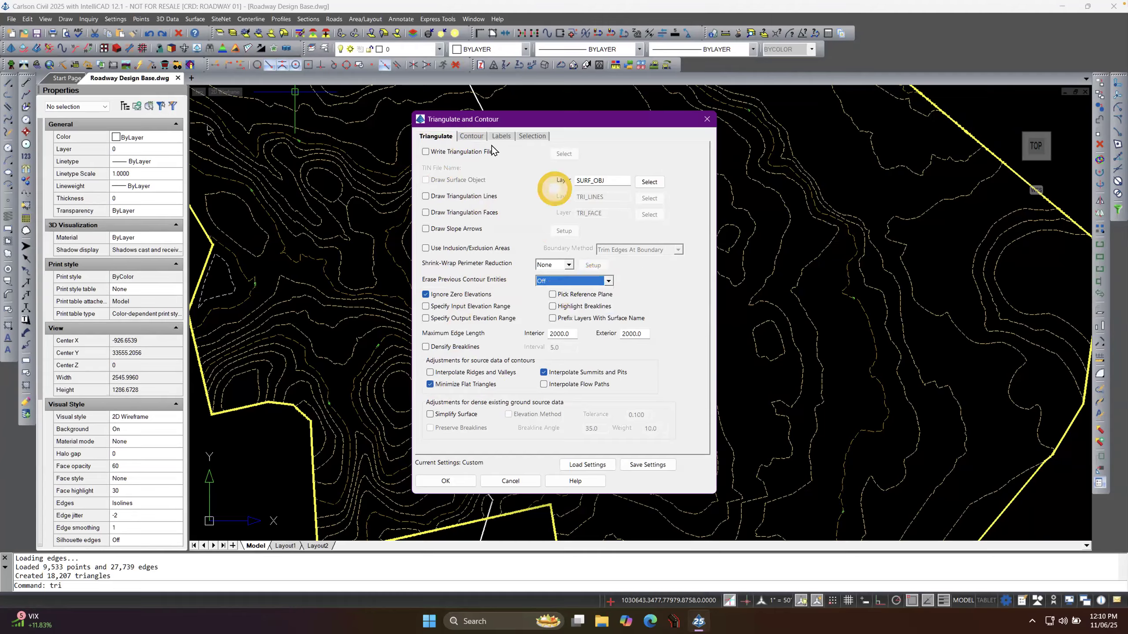
Turn off contour drawing for this triangulation and check the selection settings.
left_click(470, 137)
left_click(426, 152)
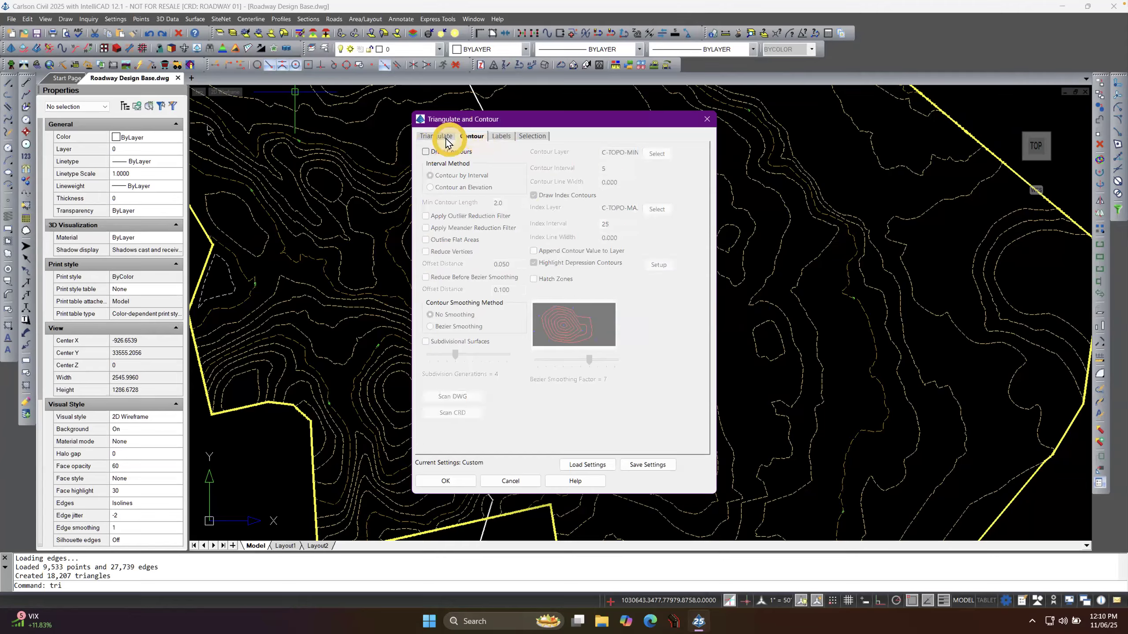
left_click(530, 137)
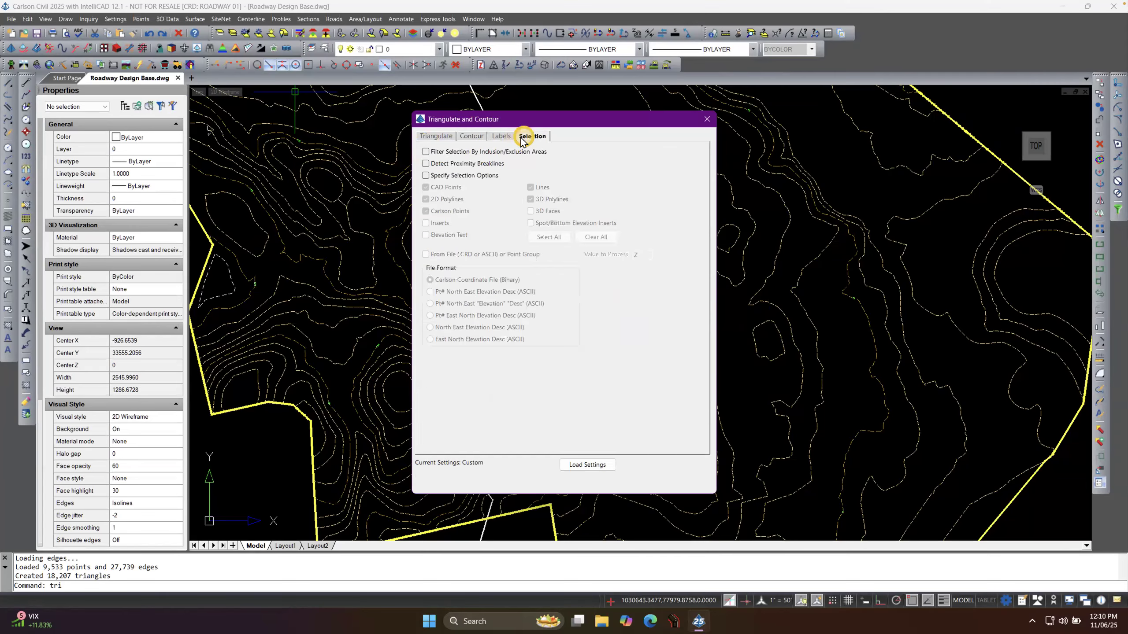
Have the triangulation written to a new TIN file named PH 6 MOD in the class data folder.
left_click(441, 141)
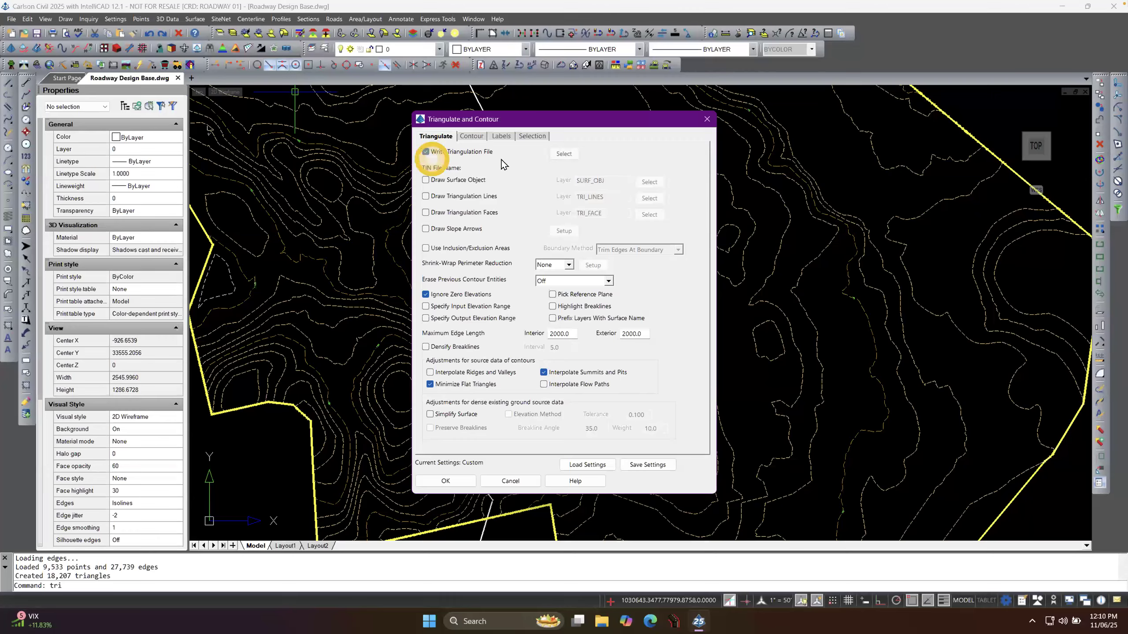
left_click(563, 153)
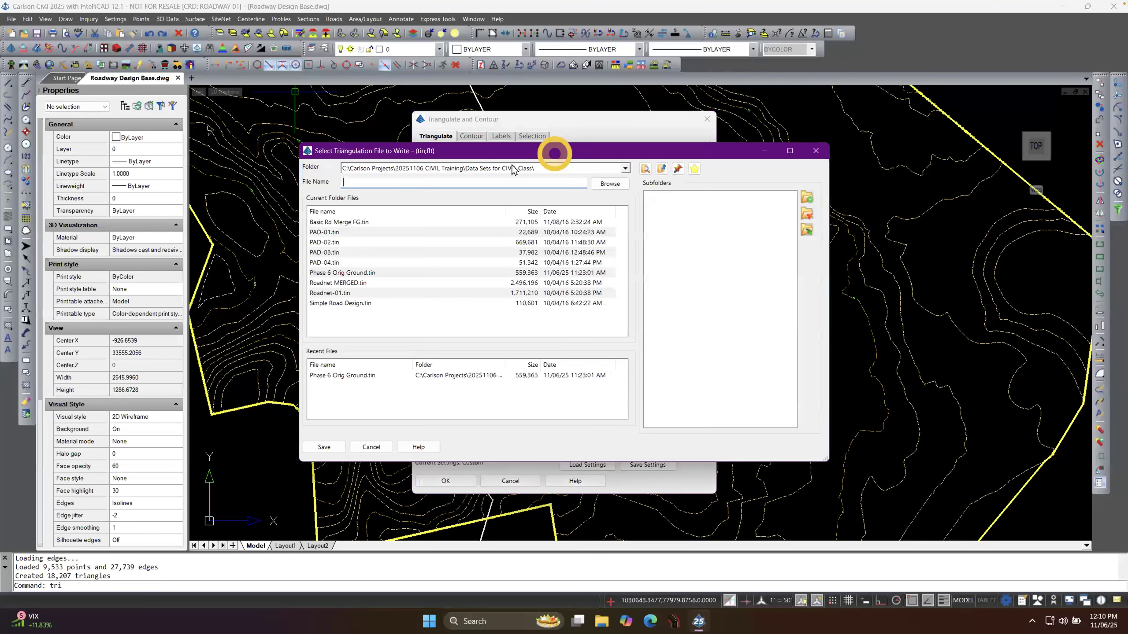
type("PH")
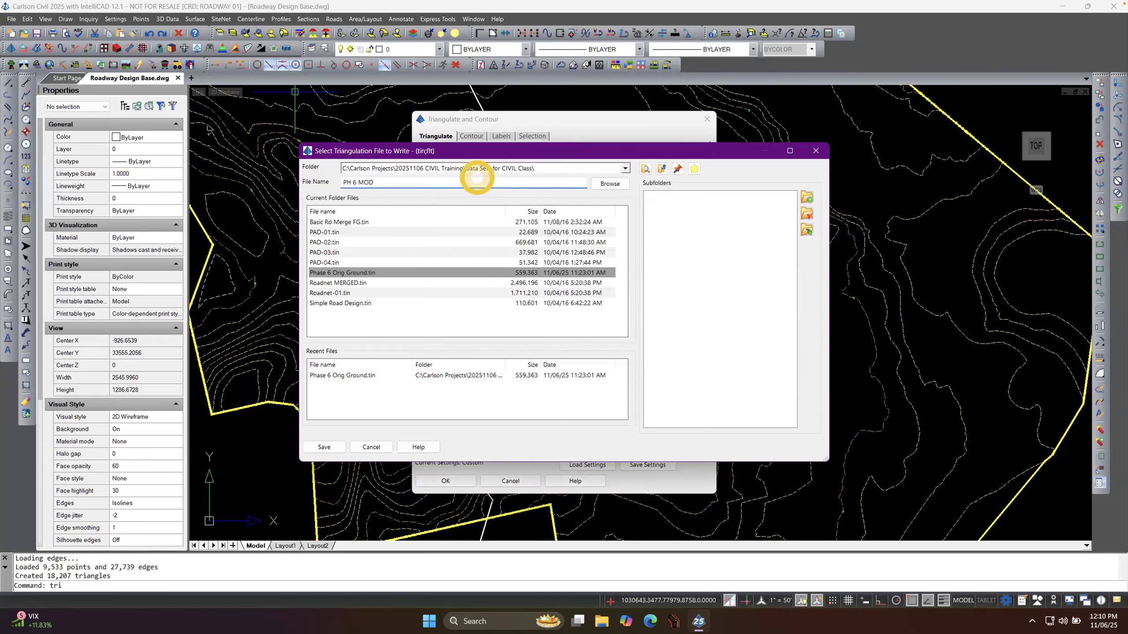
type(" 6 MOD")
key("Return")
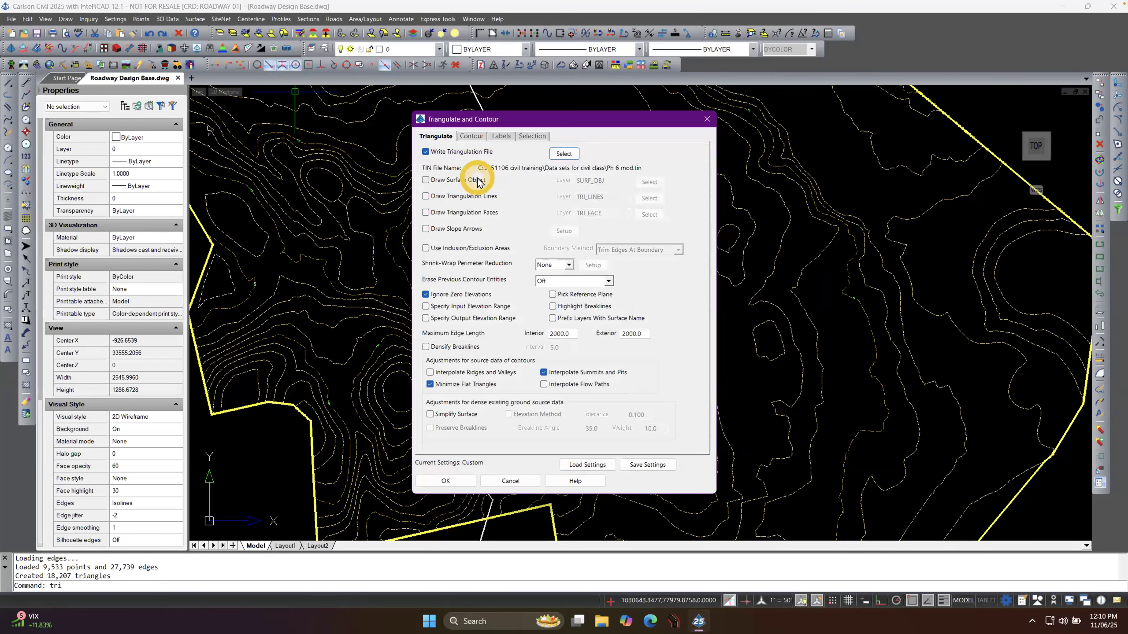
left_click(429, 481)
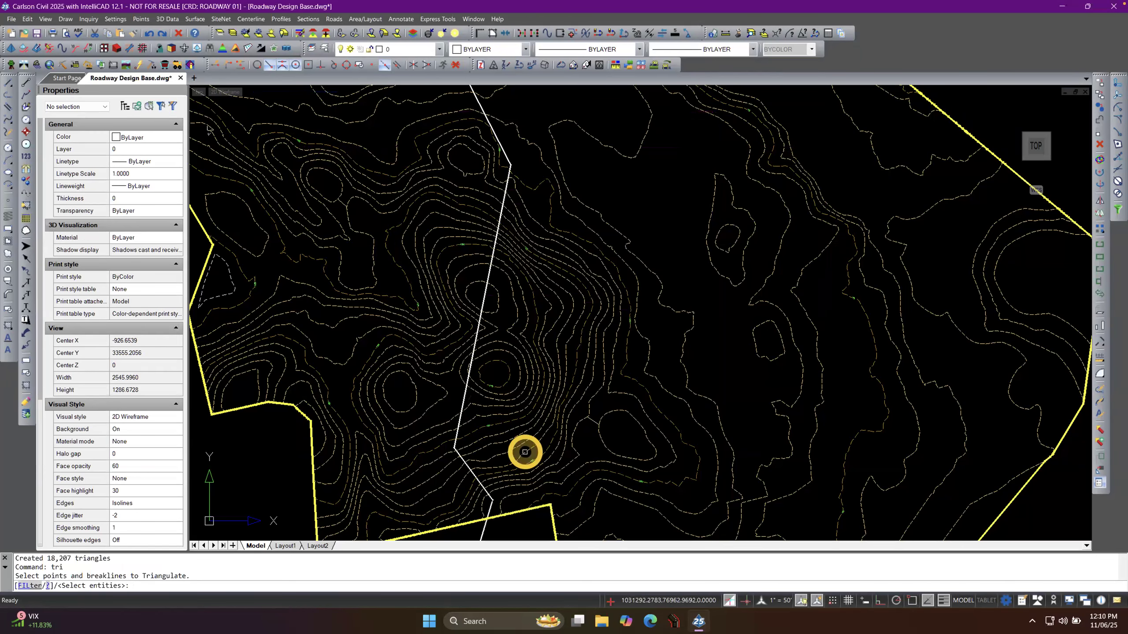
right_click(524, 450)
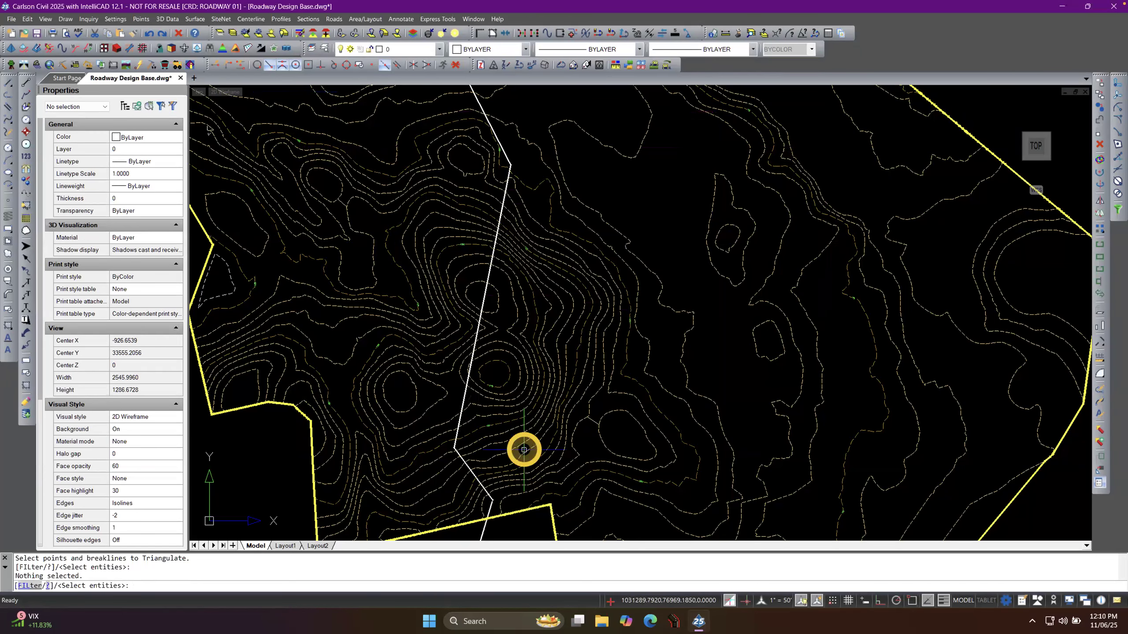
right_click(520, 456)
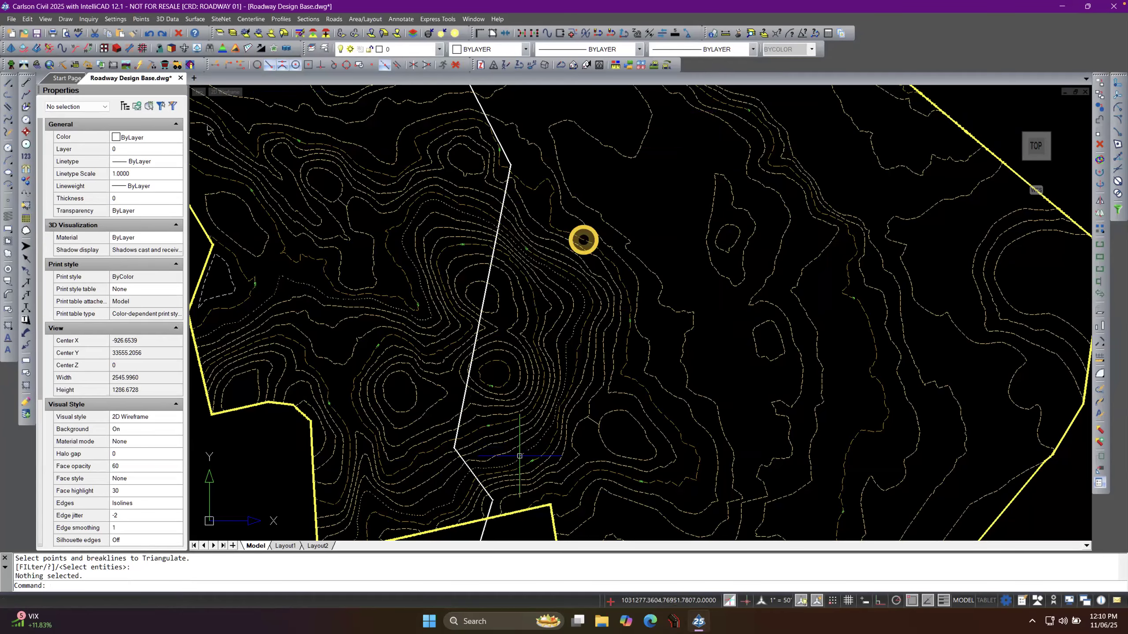
Triangulate all drawing entities with inclusion/exclusion areas enabled, using the yellow boundary polyline as the inclusion perimeter and no exclusion perimeter.
left_click(583, 241)
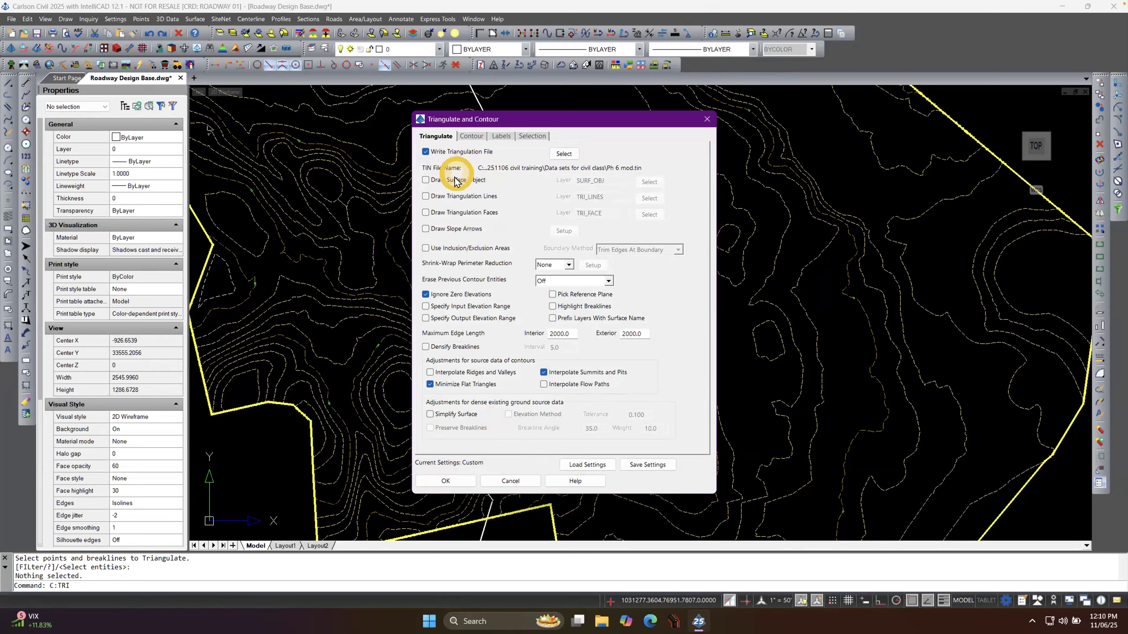
left_click(426, 249)
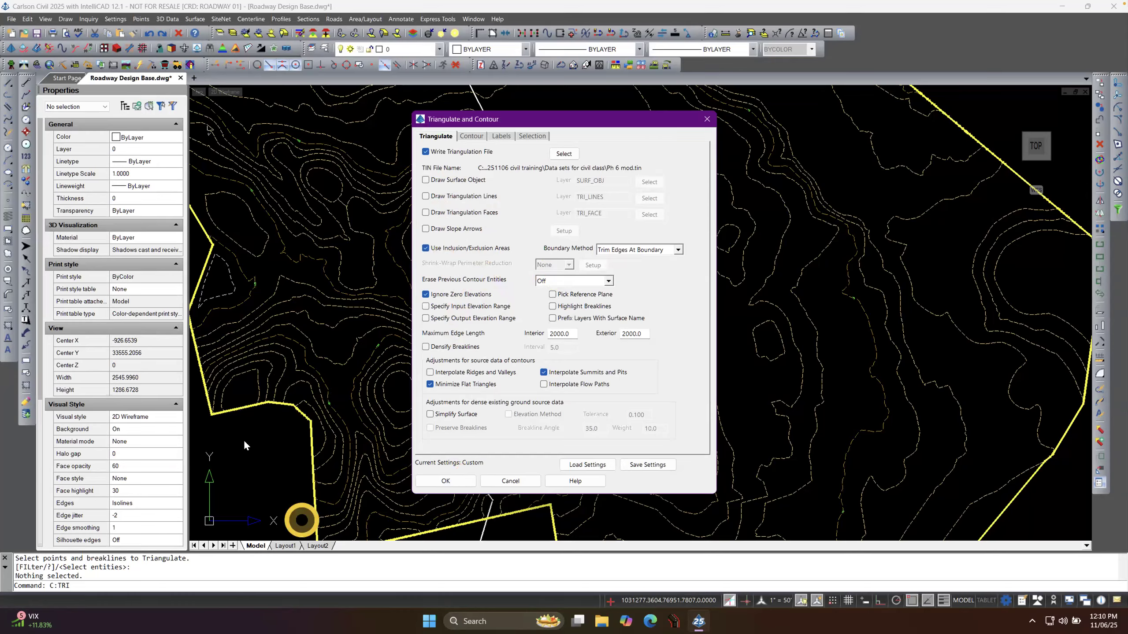
left_click(446, 480)
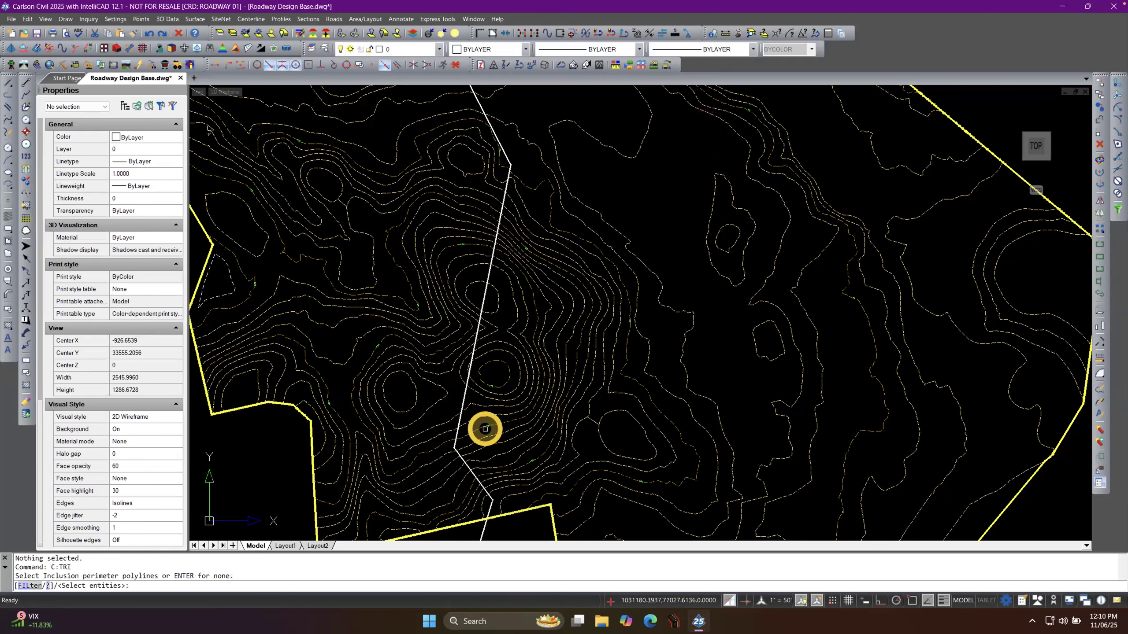
left_click(249, 405)
key("Return")
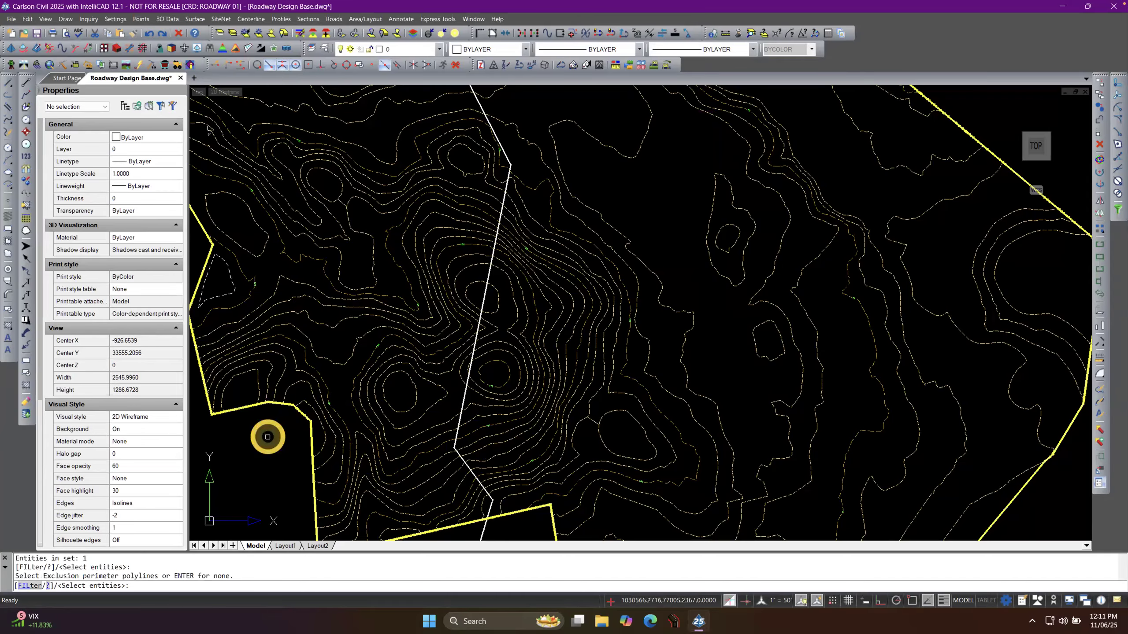
key("Return")
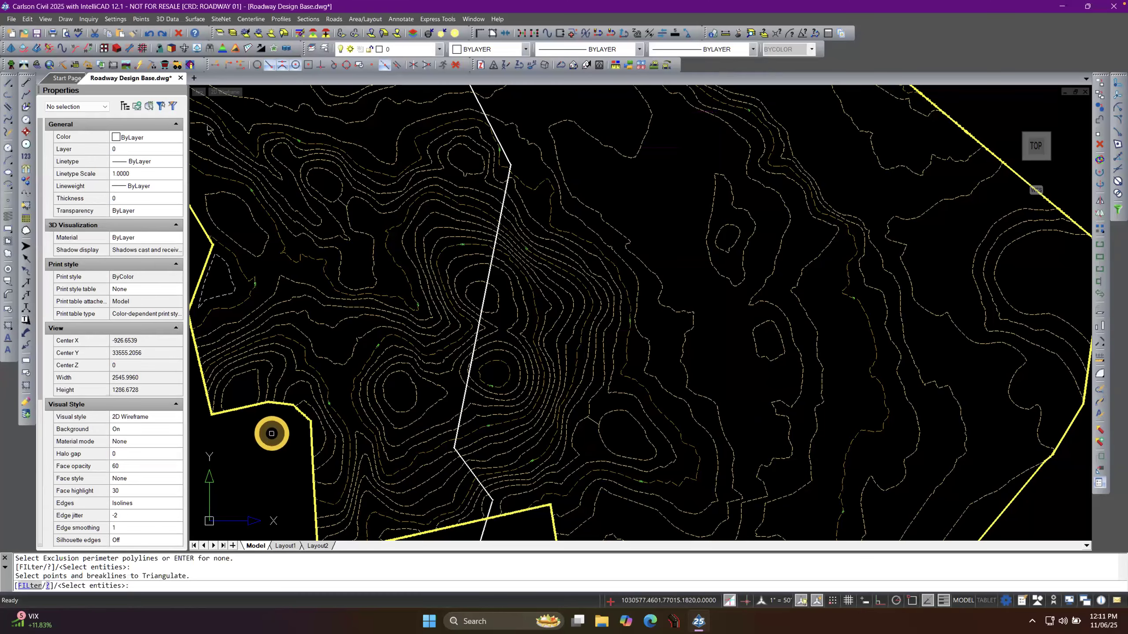
key("Return")
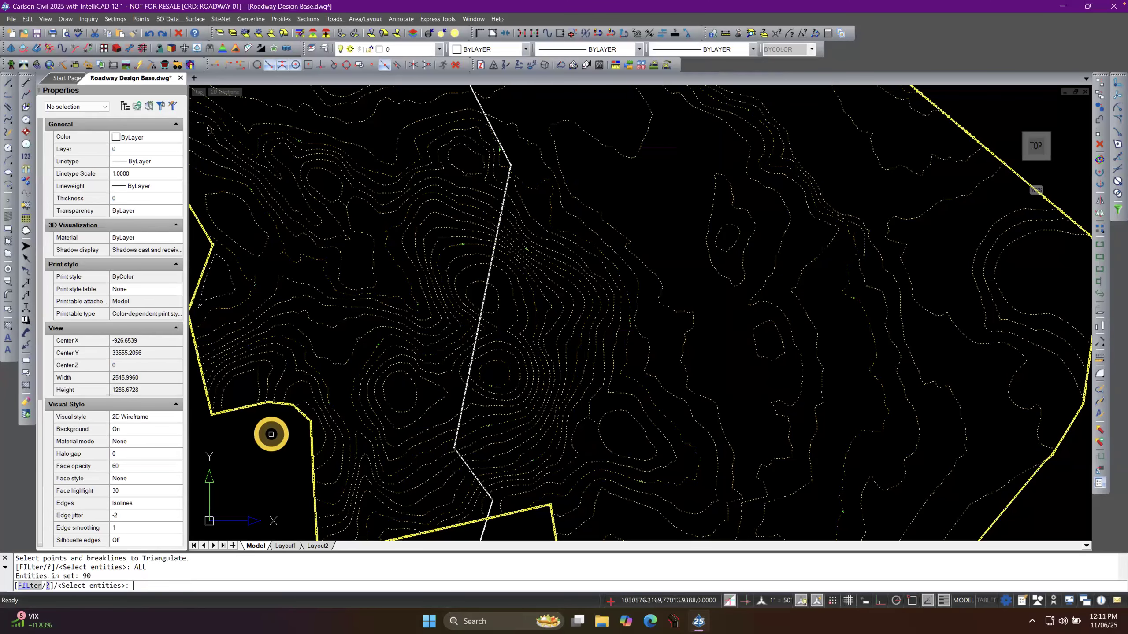
key("Return")
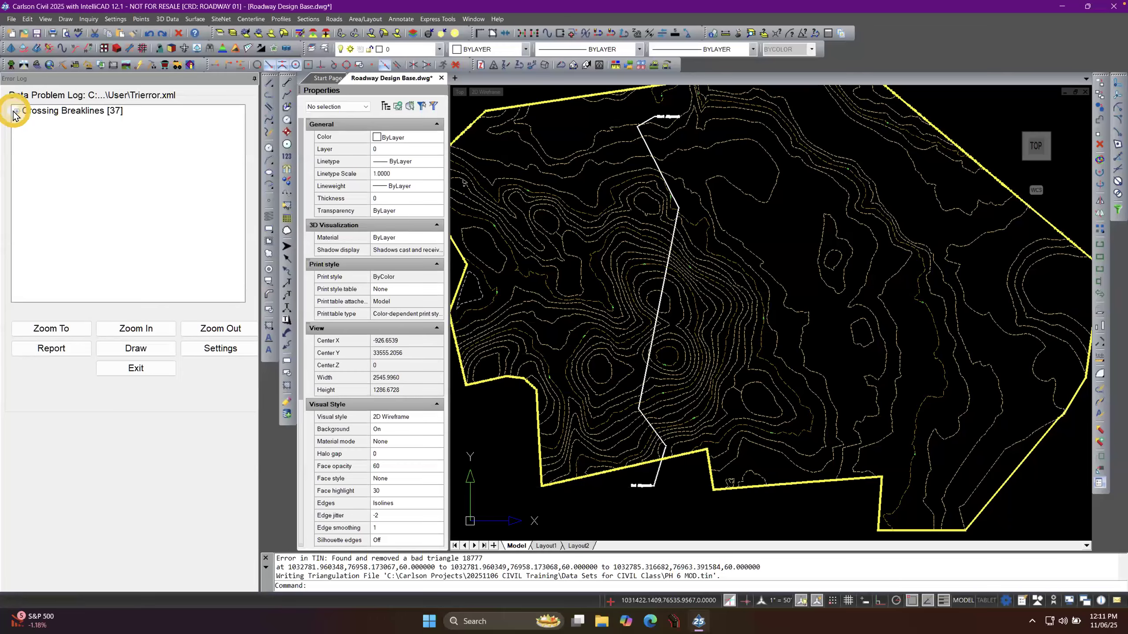
Locate Crossing Breakline #1 from the data problem log, examine it up close in the drawing, and close the log.
left_click(15, 111)
left_click(60, 122)
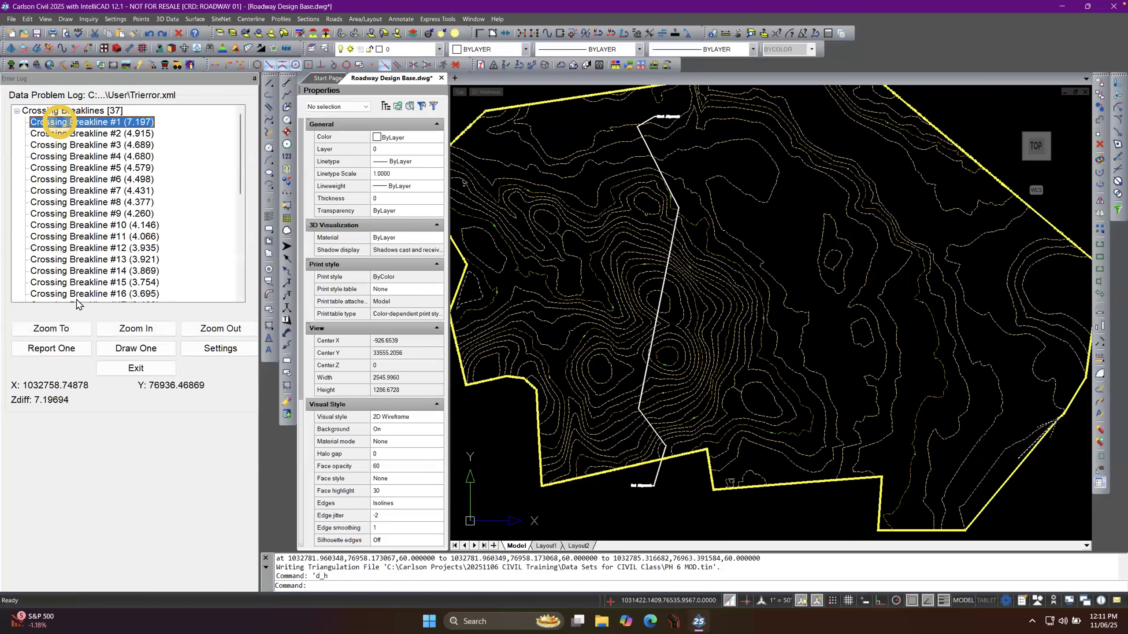
left_click(76, 333)
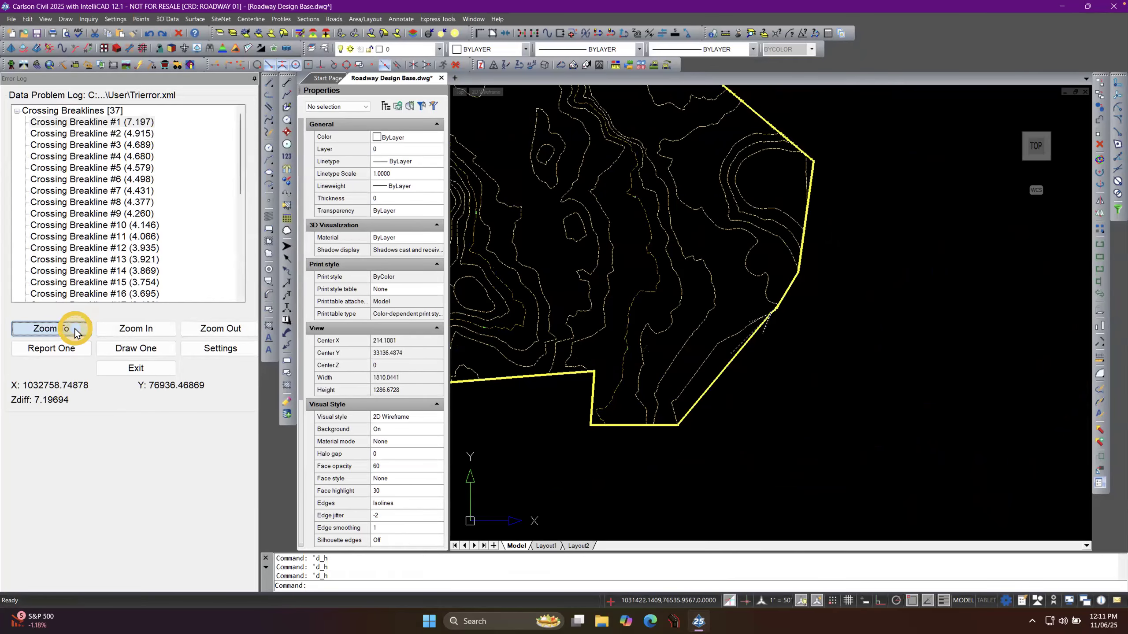
left_click(133, 328)
left_click(133, 328)
left_click(133, 329)
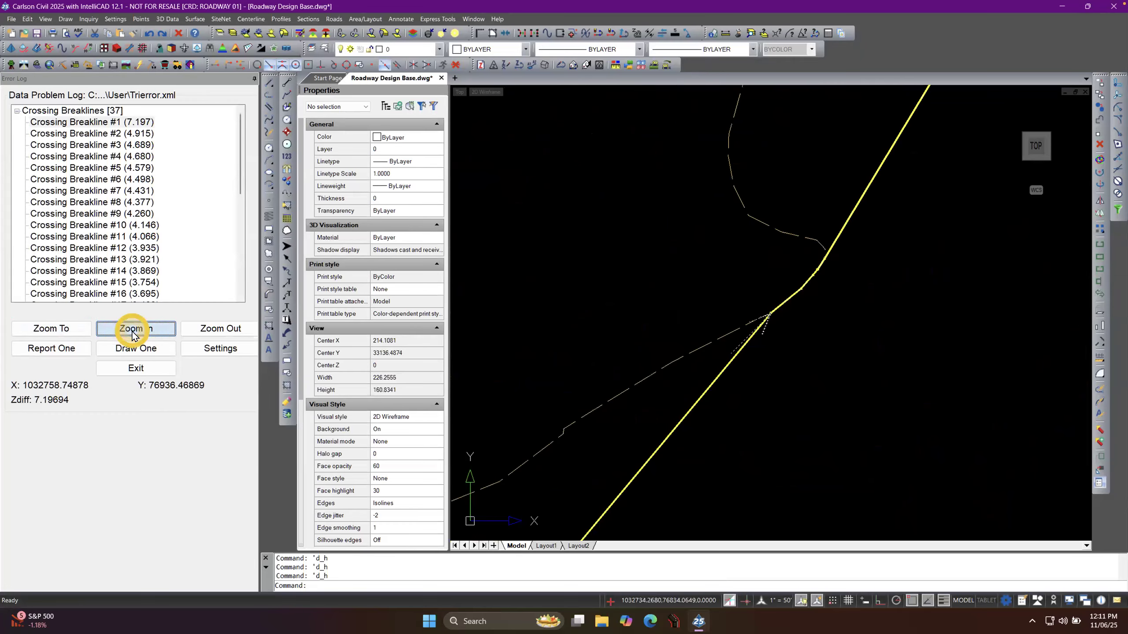
left_click(133, 329)
left_click(133, 329)
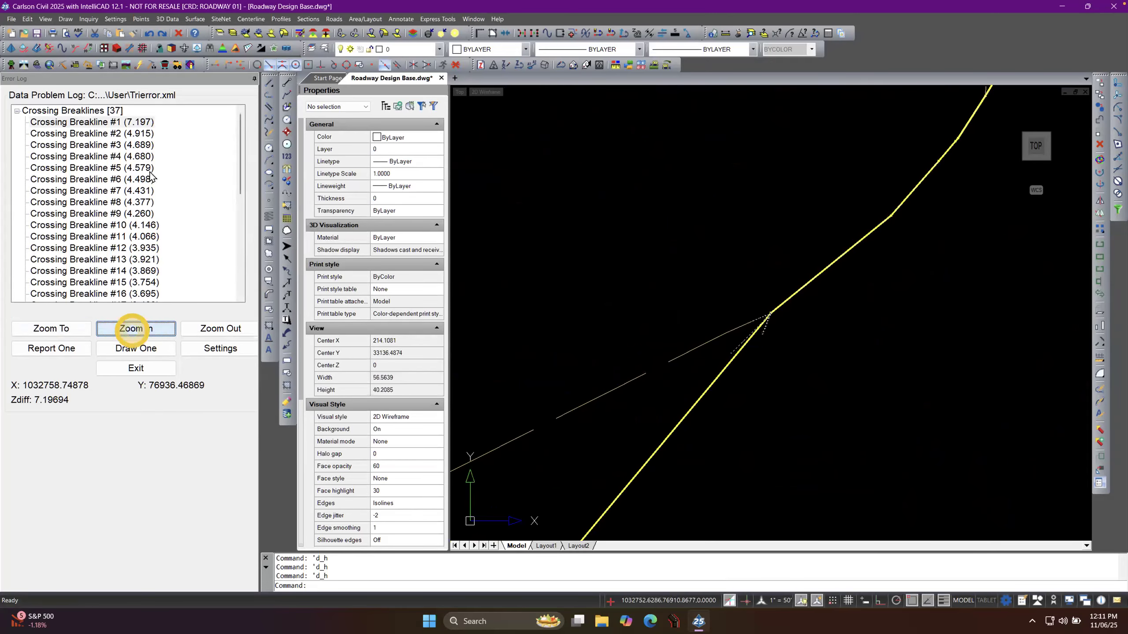
left_click(143, 371)
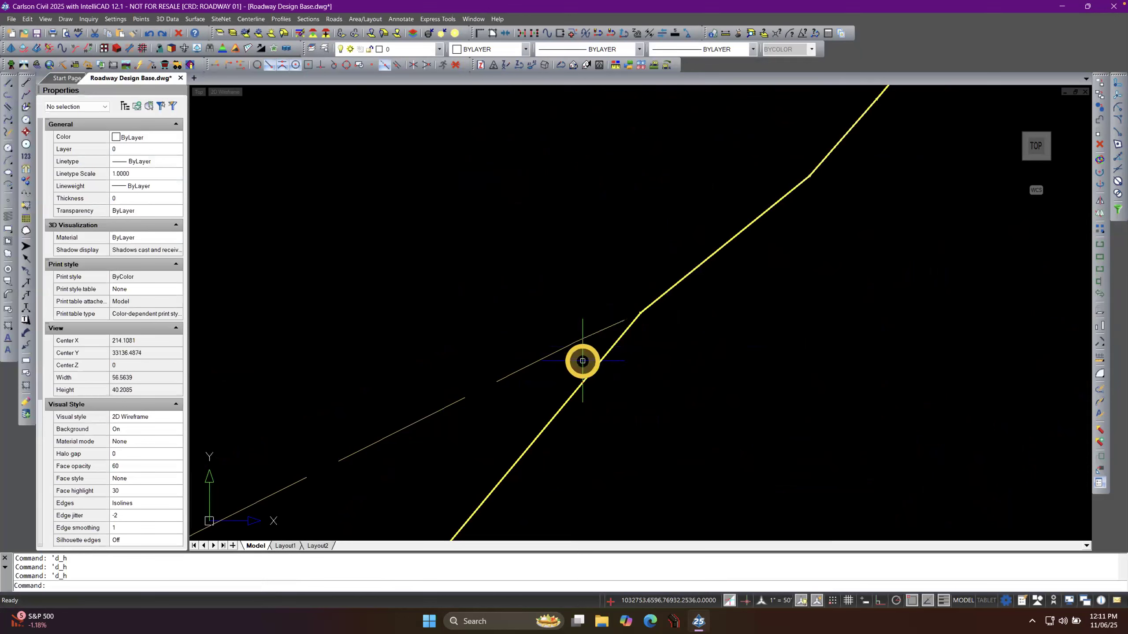
Select the yellow site boundary polyline and examine its vertices along the eastern edge where the contour meets it.
left_click(581, 381)
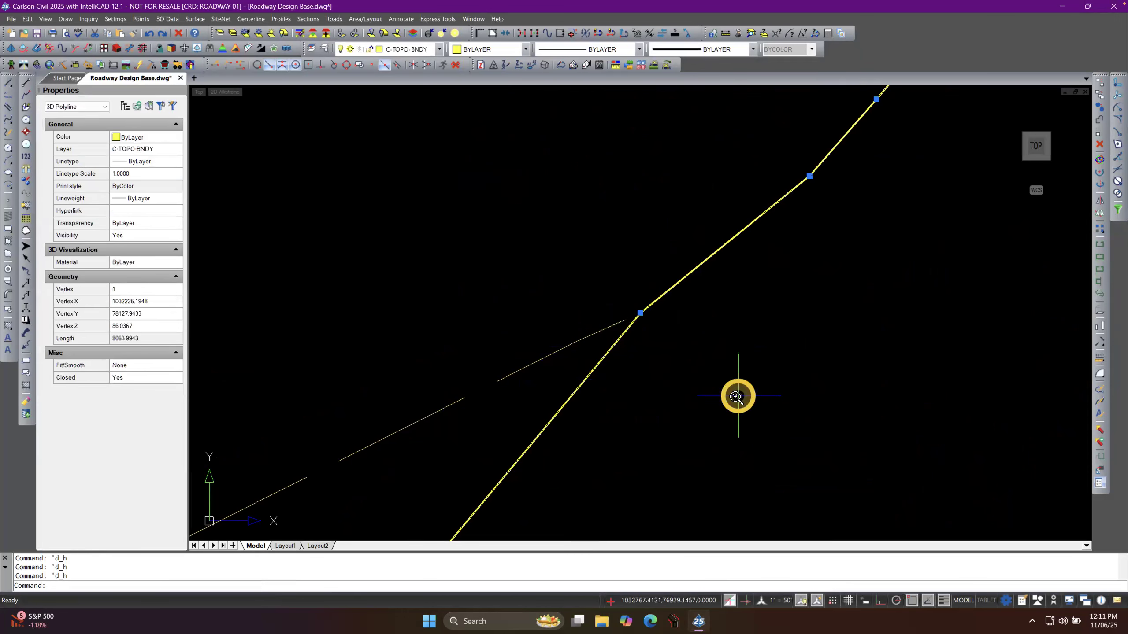
scroll(736, 396, "down", 8)
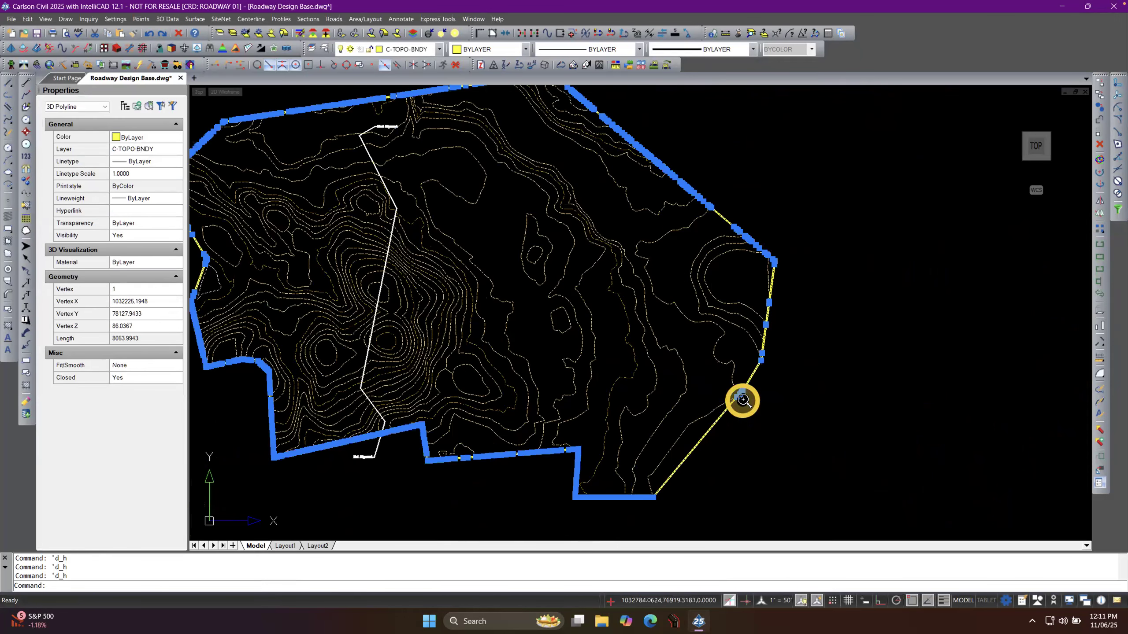
scroll(742, 400, "up", 4)
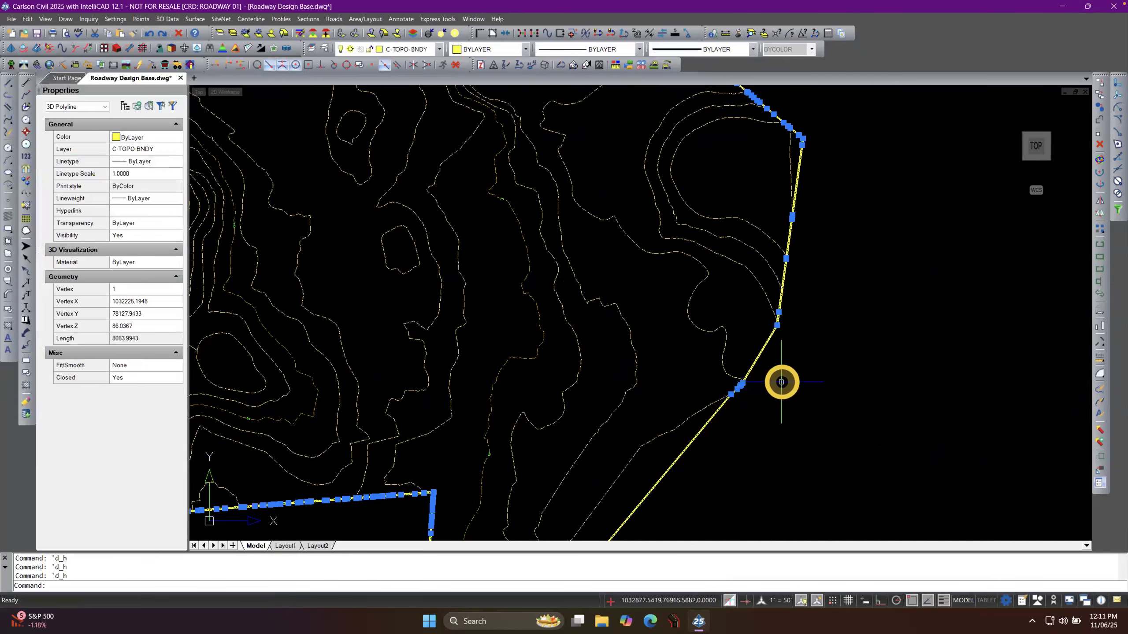
Deselect the boundary polyline and rerun Triangulate and Contour with the same settings, overwriting the existing PH 6 MOD triangulation file.
key("Escape")
key("Escape")
scroll(785, 385, "down", 3)
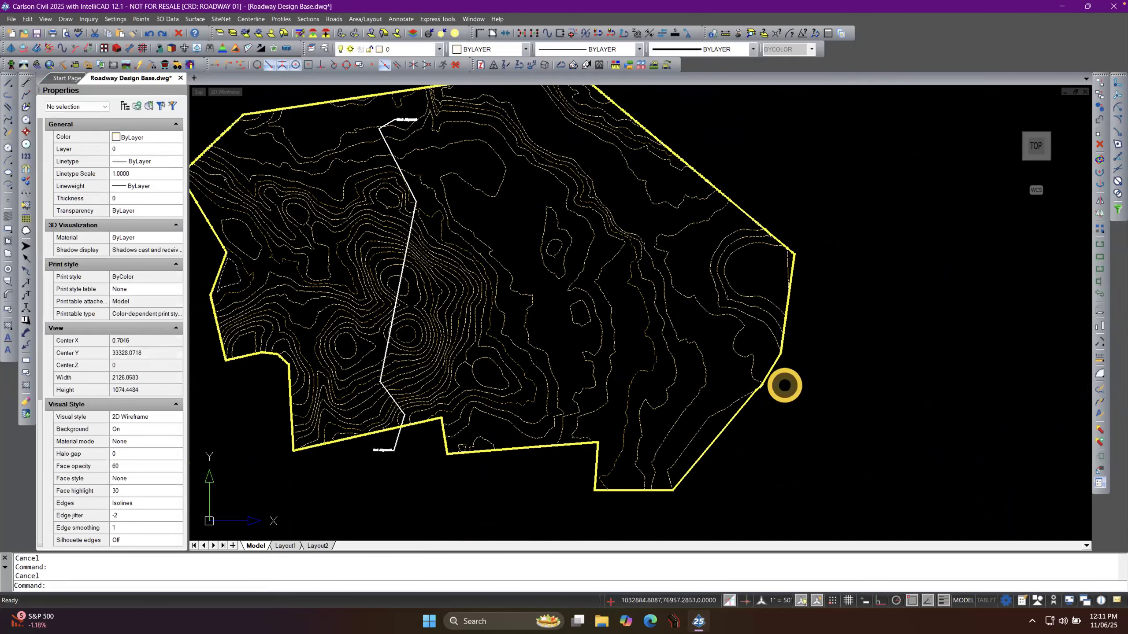
right_click(344, 126)
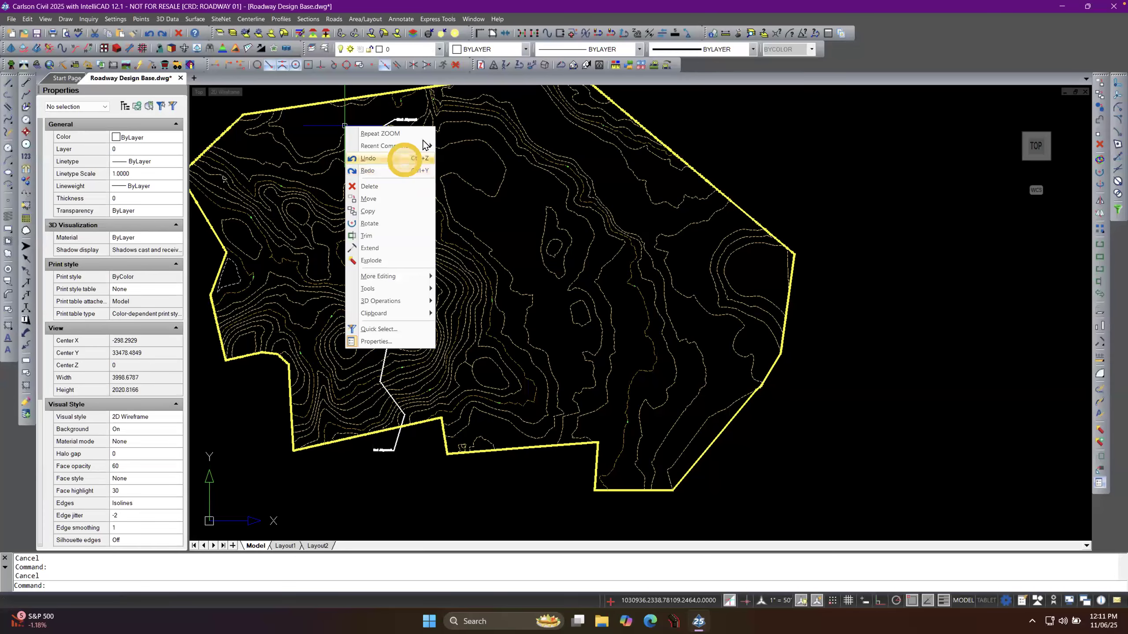
mouse_move(425, 146)
left_click(503, 160)
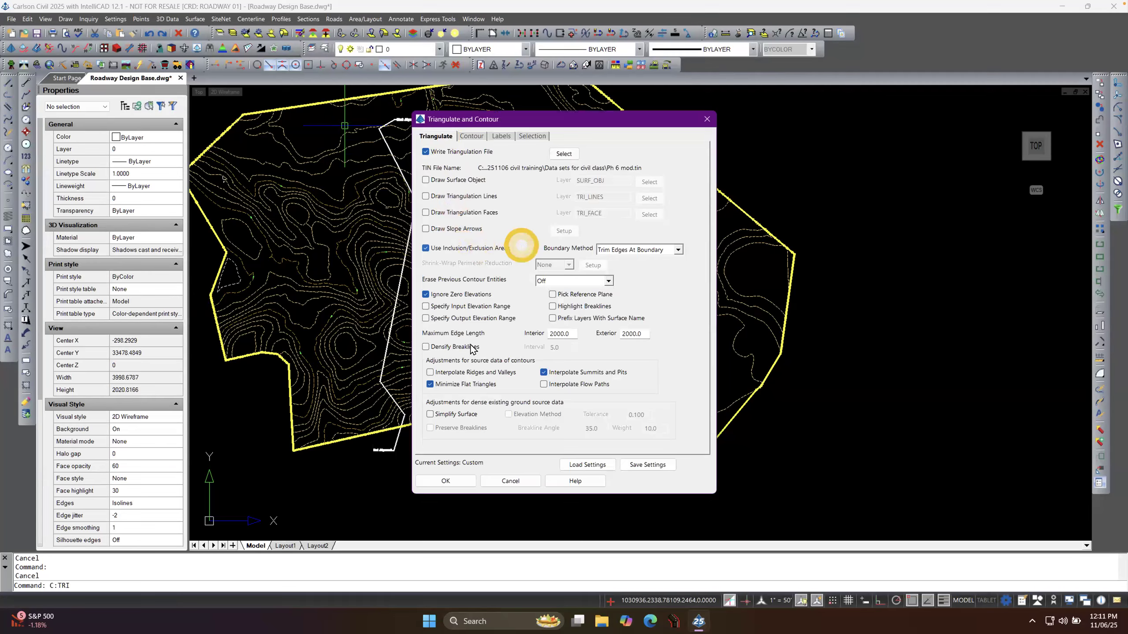
left_click(445, 481)
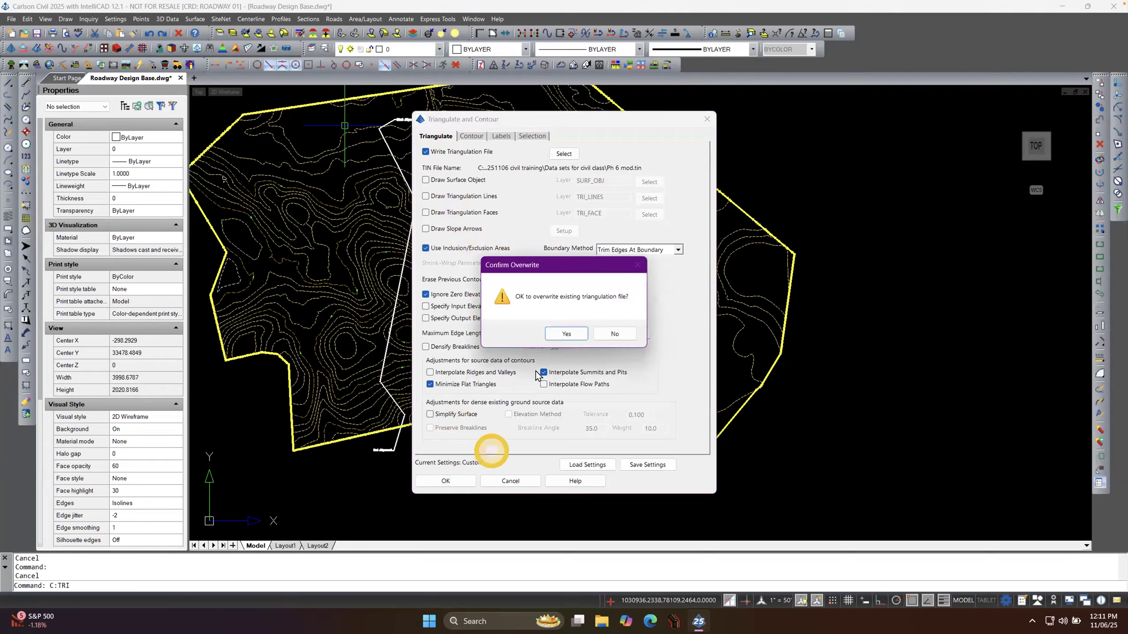
left_click(565, 333)
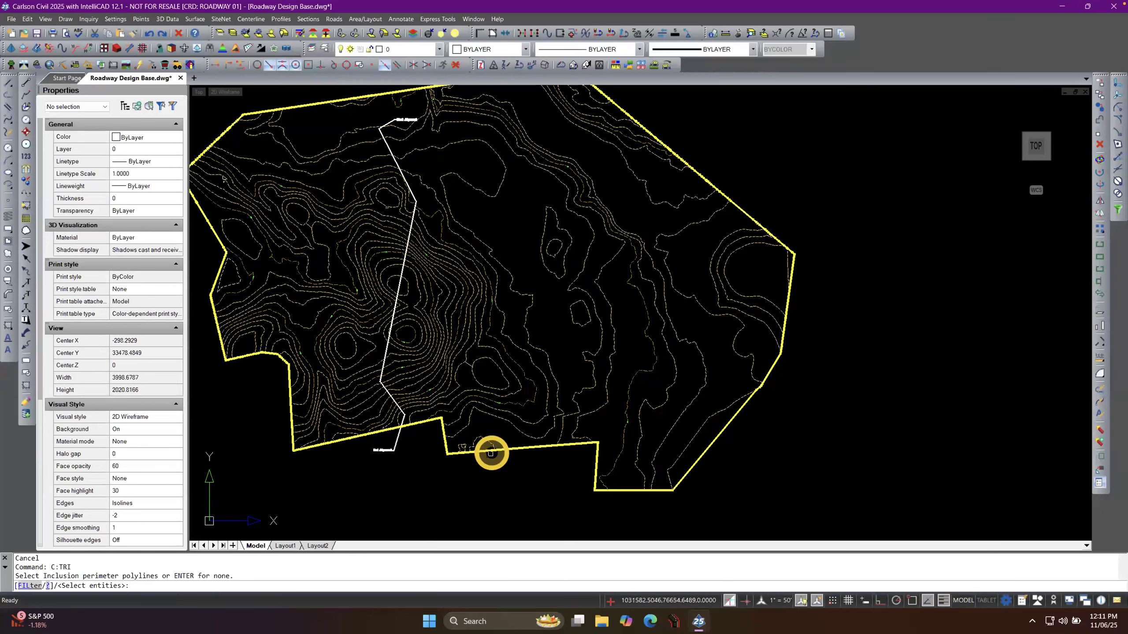
Assign the yellow site boundary polyline as the triangulation's inclusion perimeter, with no exclusion perimeter.
left_click(502, 450)
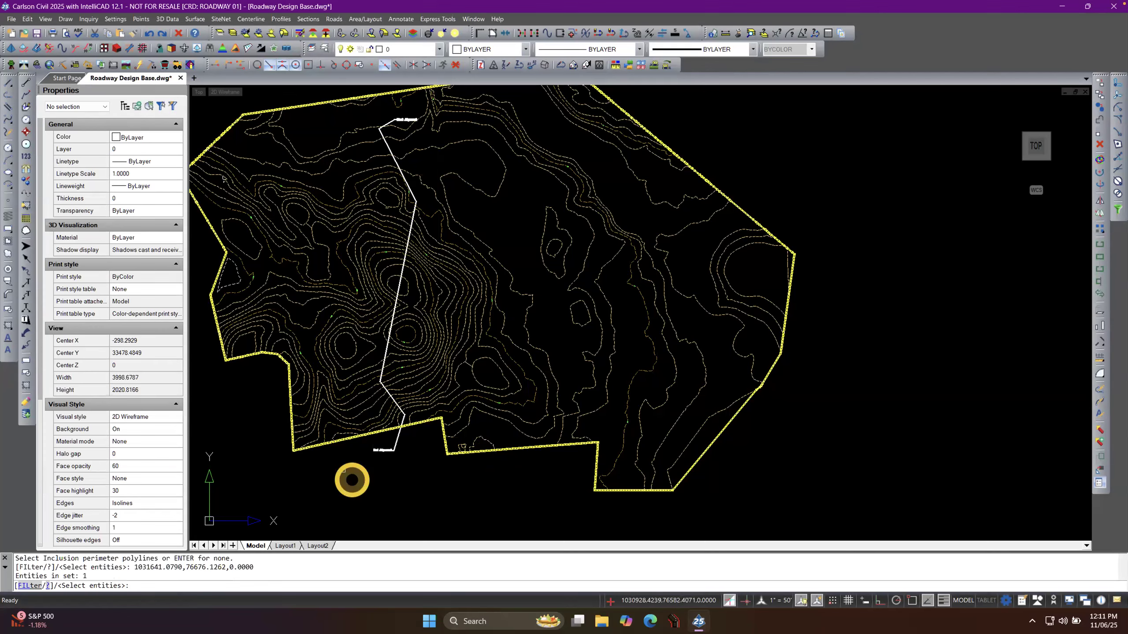
key("Return")
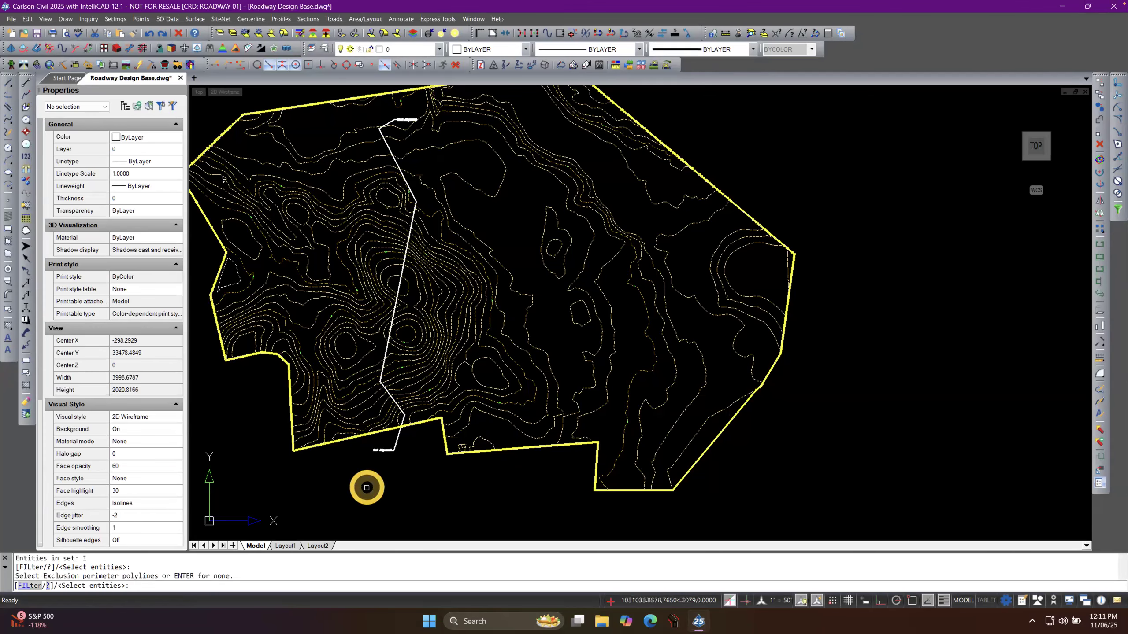
key("Return")
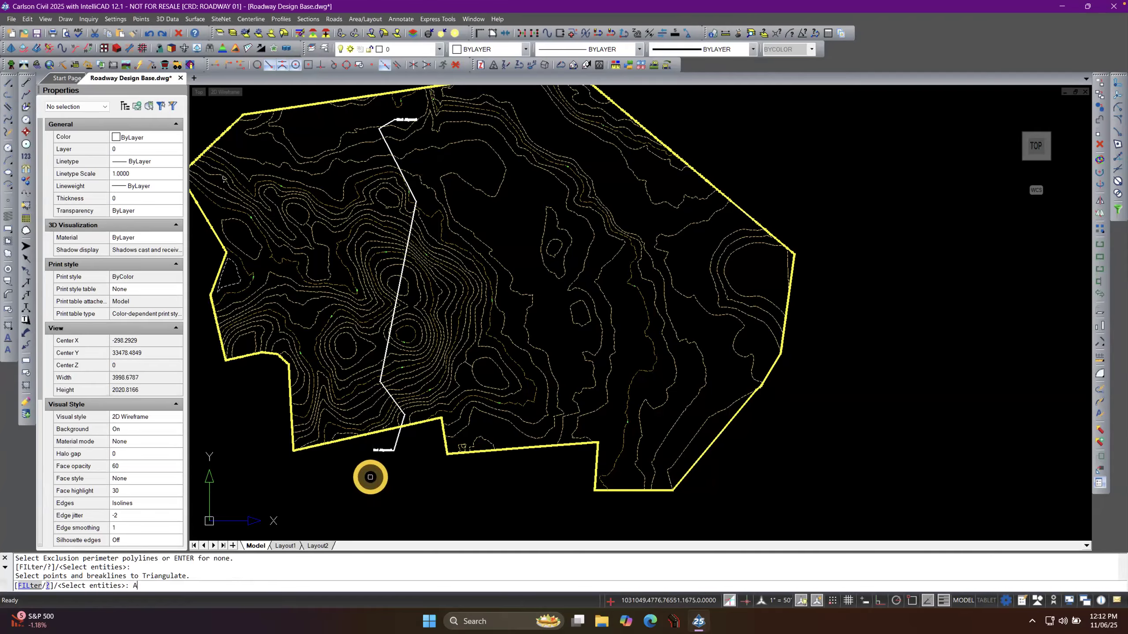
Select all entities for triangulation, subtract the yellow boundary polyline from the selection, and build the PH 6 MOD.tin surface.
type("ALL")
key("Return")
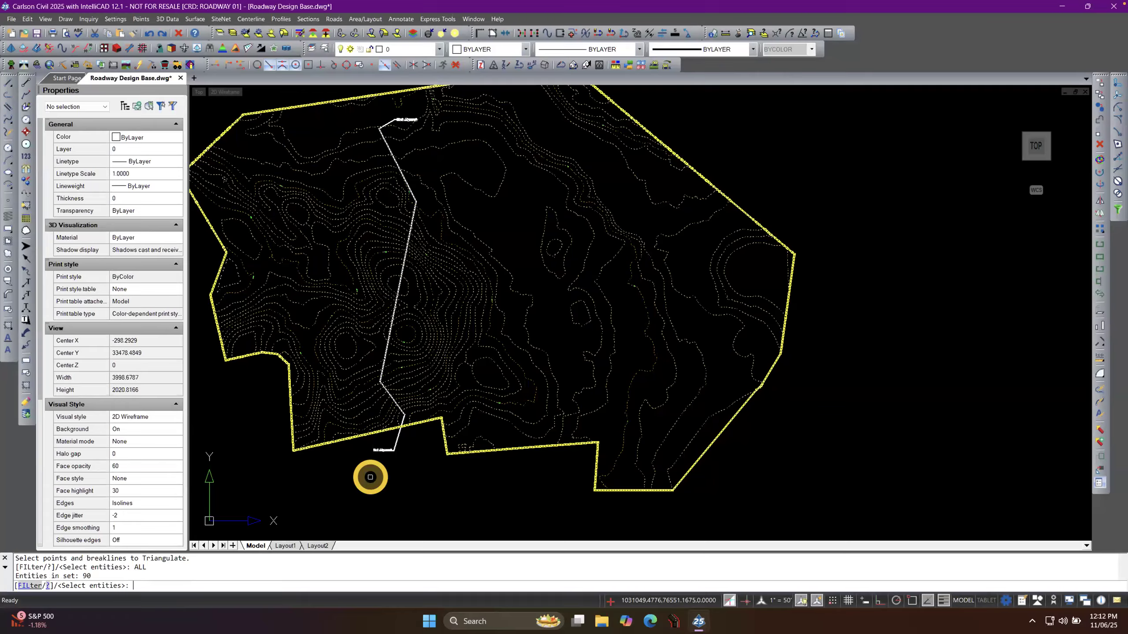
type("R")
key("Return")
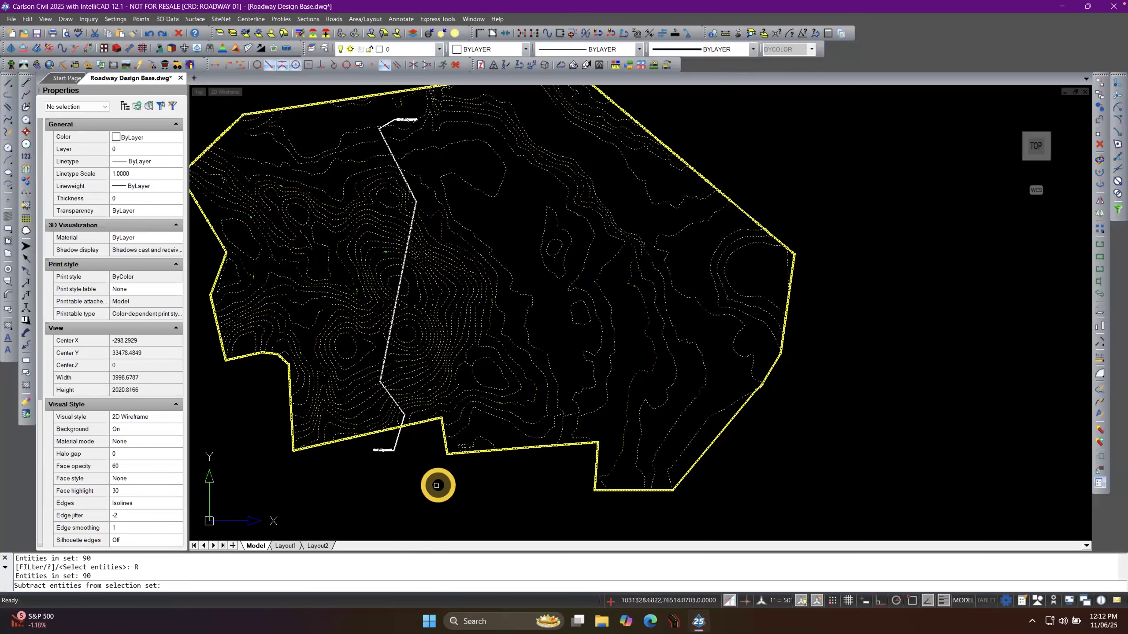
scroll(528, 464, "up", 2)
left_click(512, 440)
right_click(517, 469)
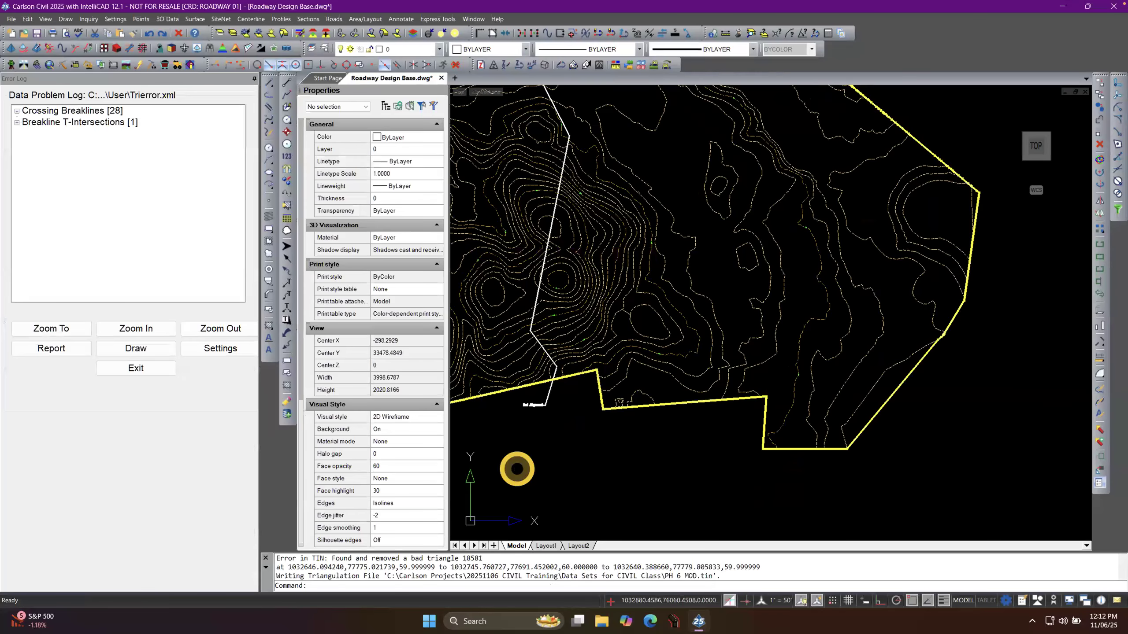
Examine crossing breaklines #1 and #2 from the triangulation error log at their locations in the drawing, and close the log.
left_click(16, 110)
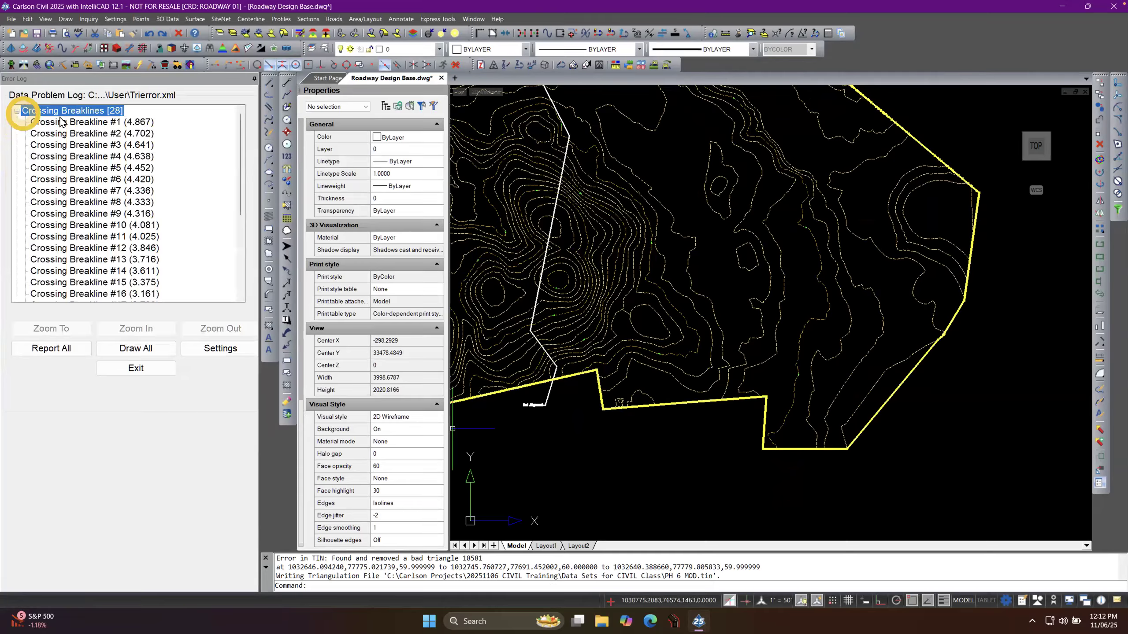
left_click(58, 121)
left_click(80, 328)
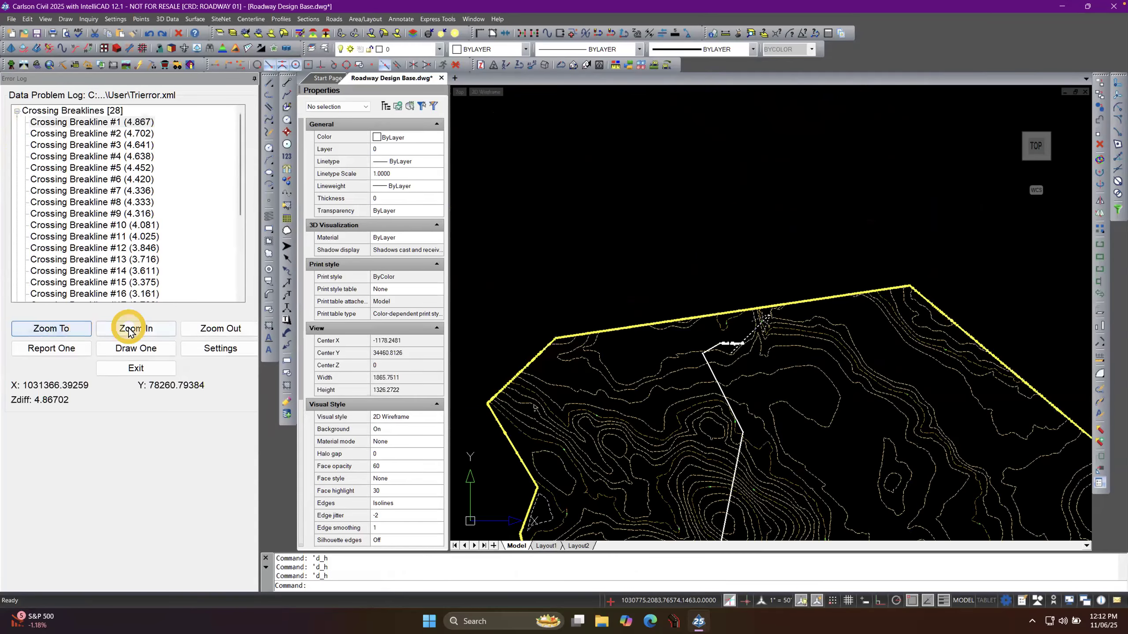
left_click(128, 331)
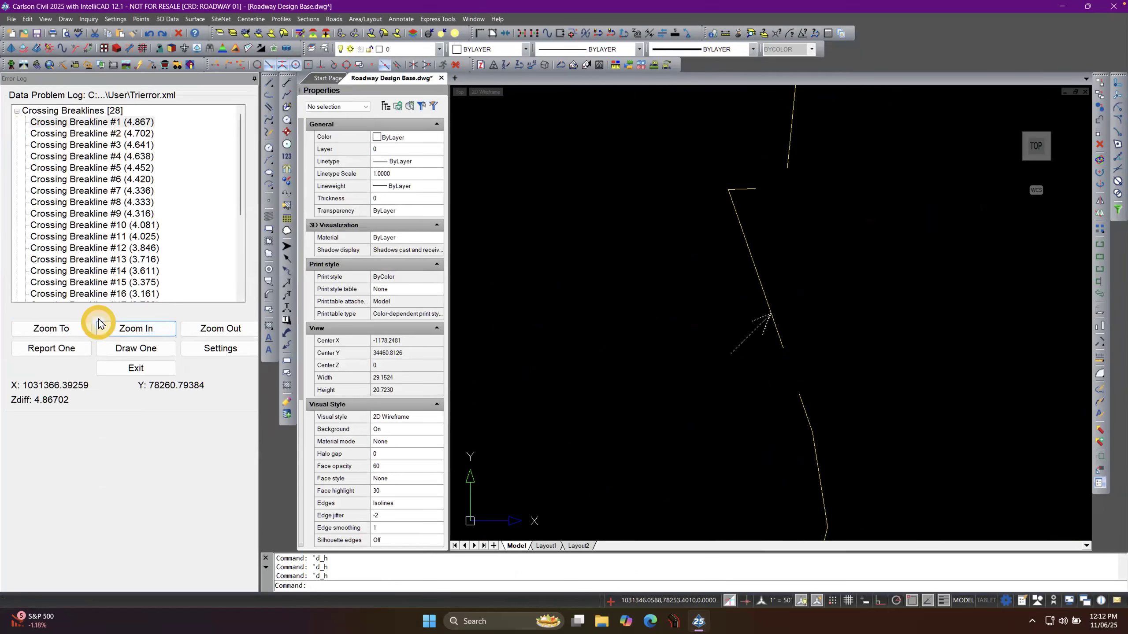
left_click(65, 133)
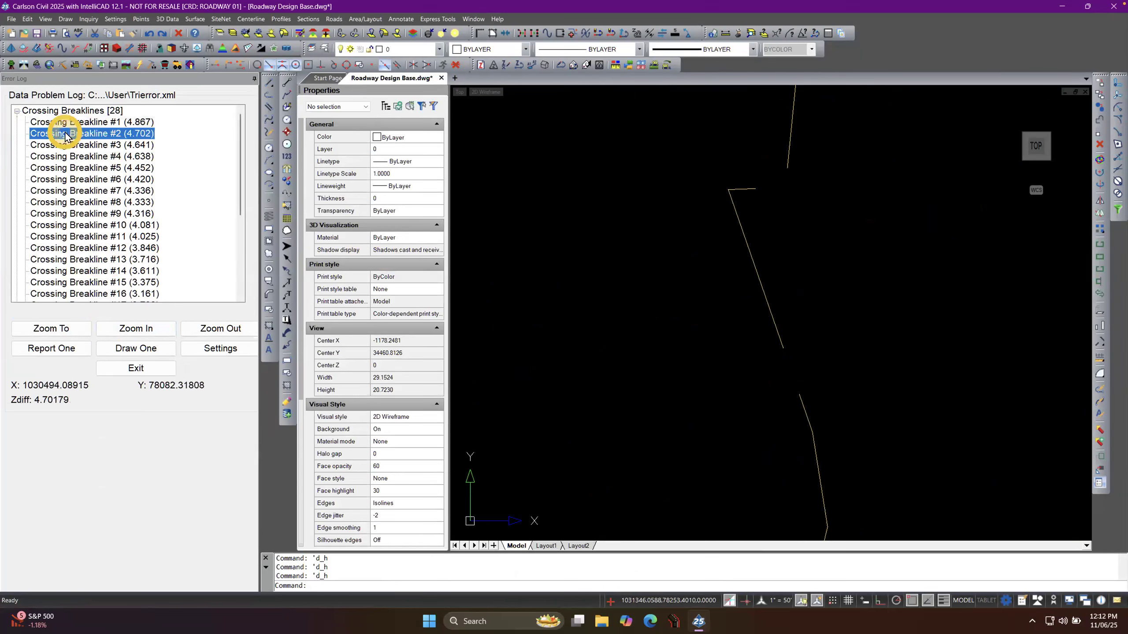
left_click(72, 337)
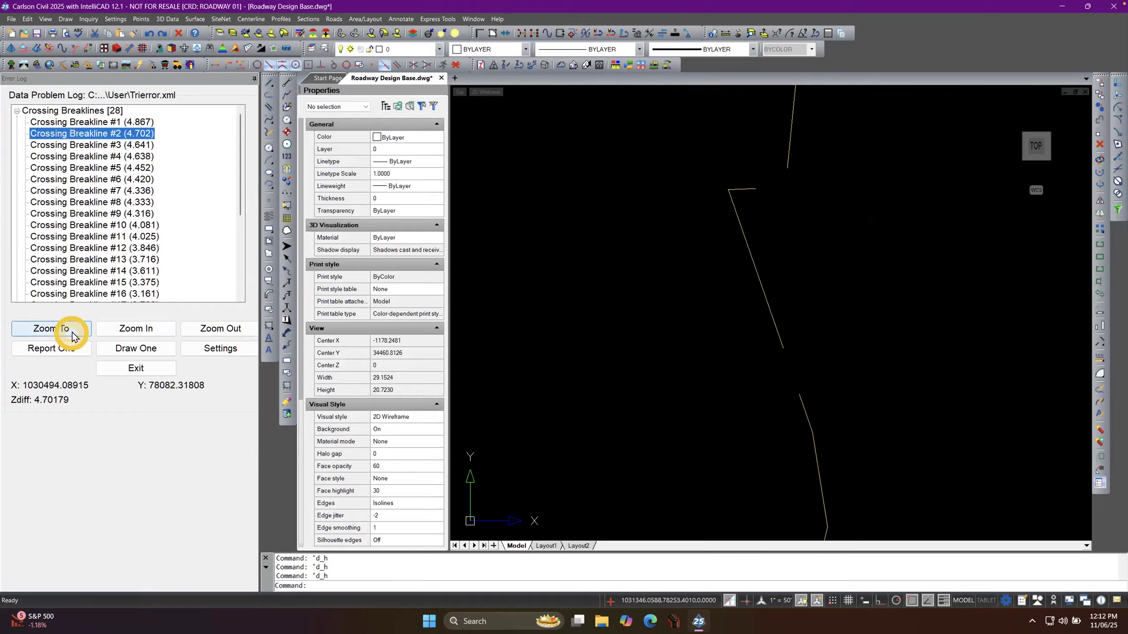
left_click(135, 369)
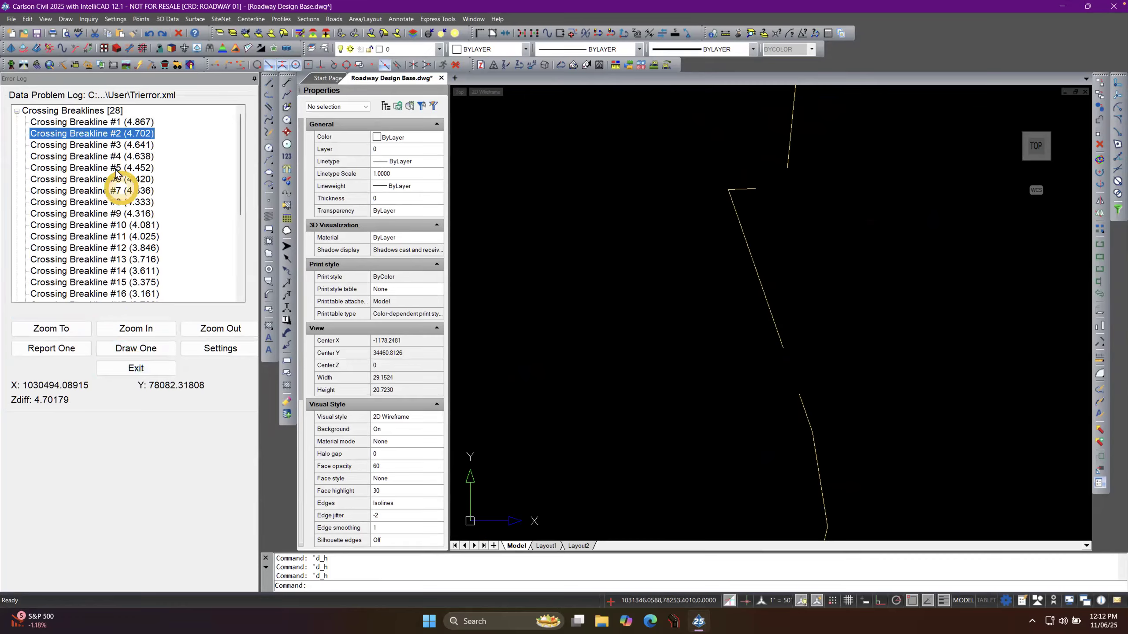
left_click(52, 329)
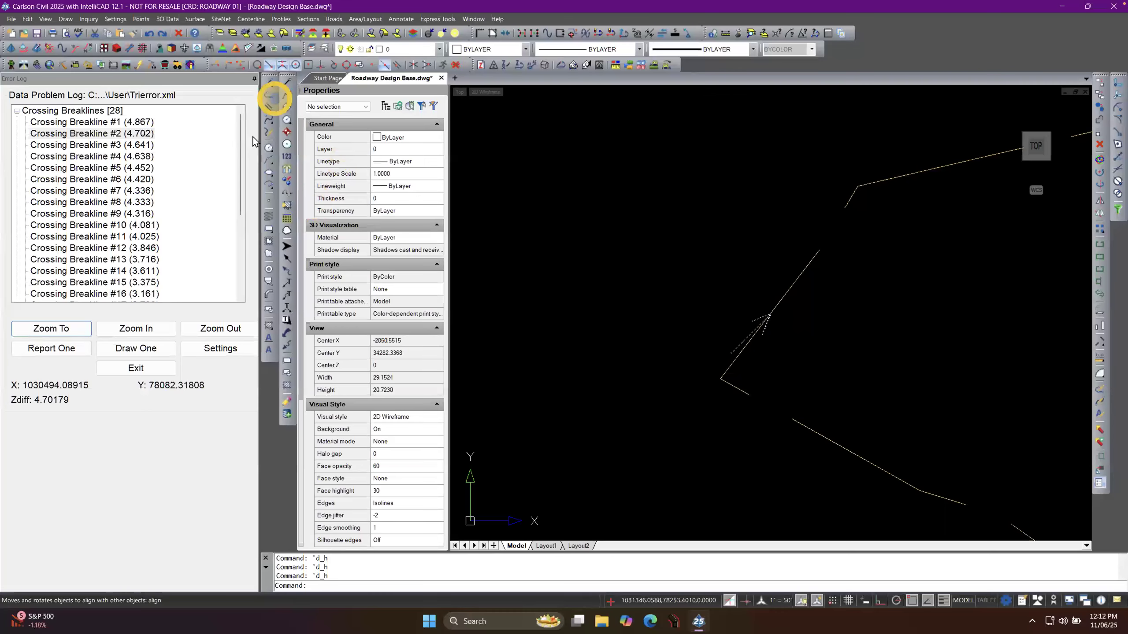
left_click(135, 368)
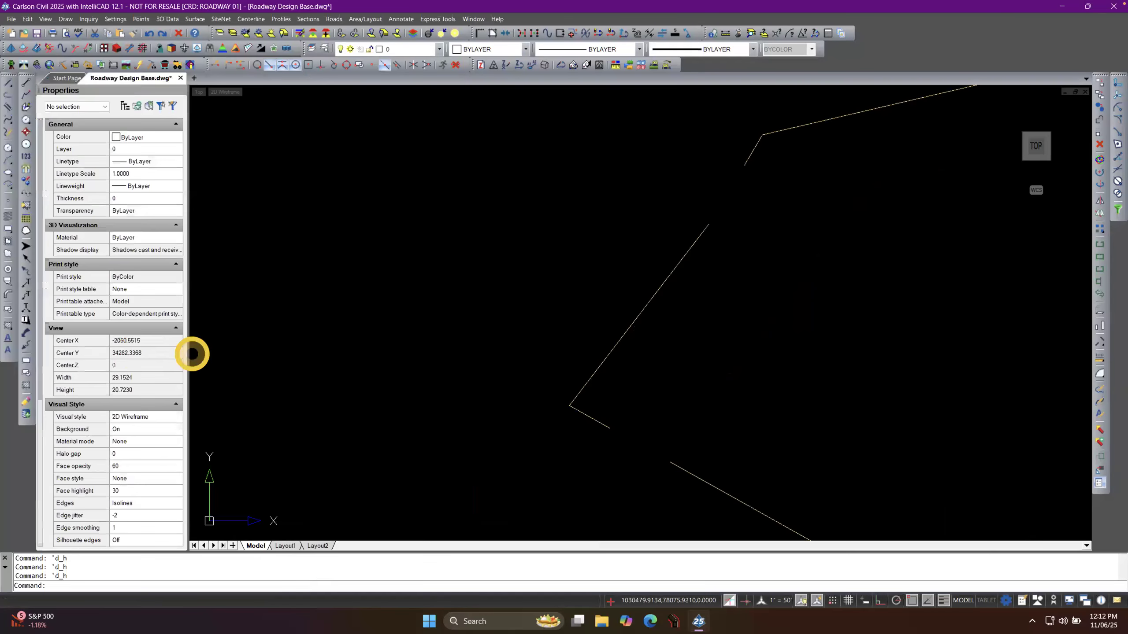
Examine the contour polylines near the site's northwest boundary corner for stray or crossing segments, and return to the overall site.
left_click(615, 310)
left_click(620, 311)
scroll(623, 310, "down", 2)
scroll(623, 309, "down", 3)
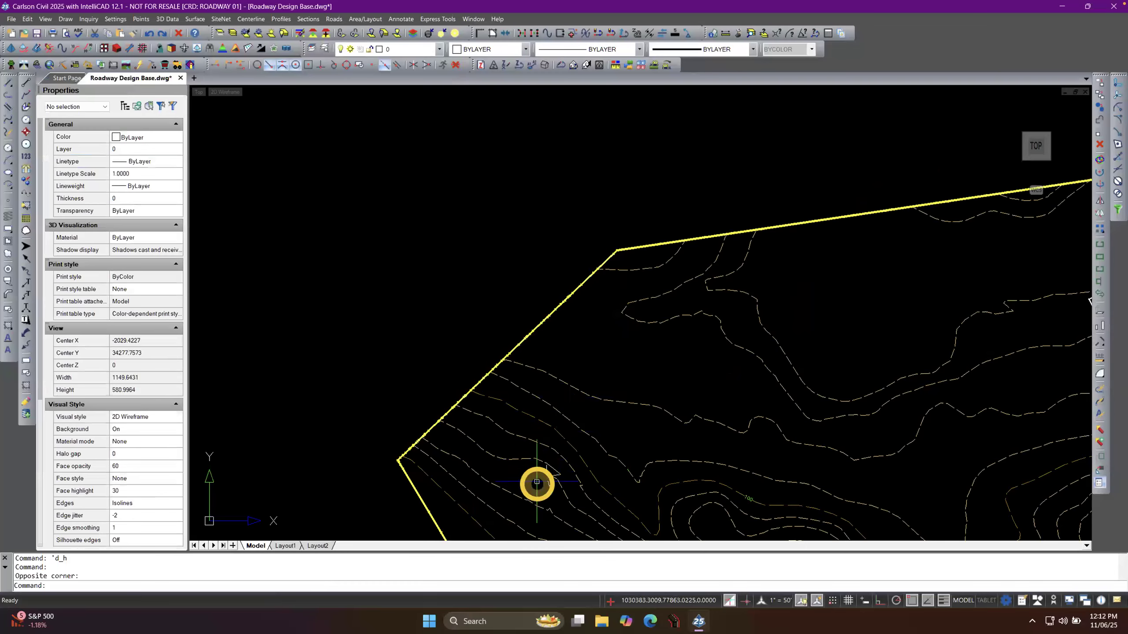
scroll(559, 495, "up", 5)
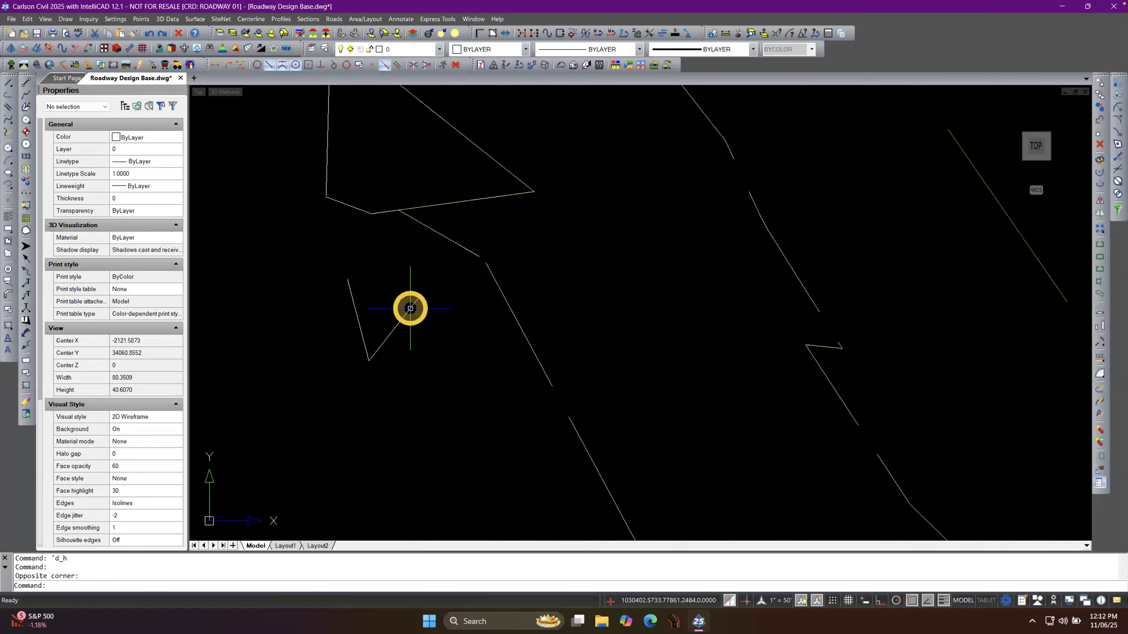
scroll(312, 391, "down", 2)
scroll(313, 391, "down", 4)
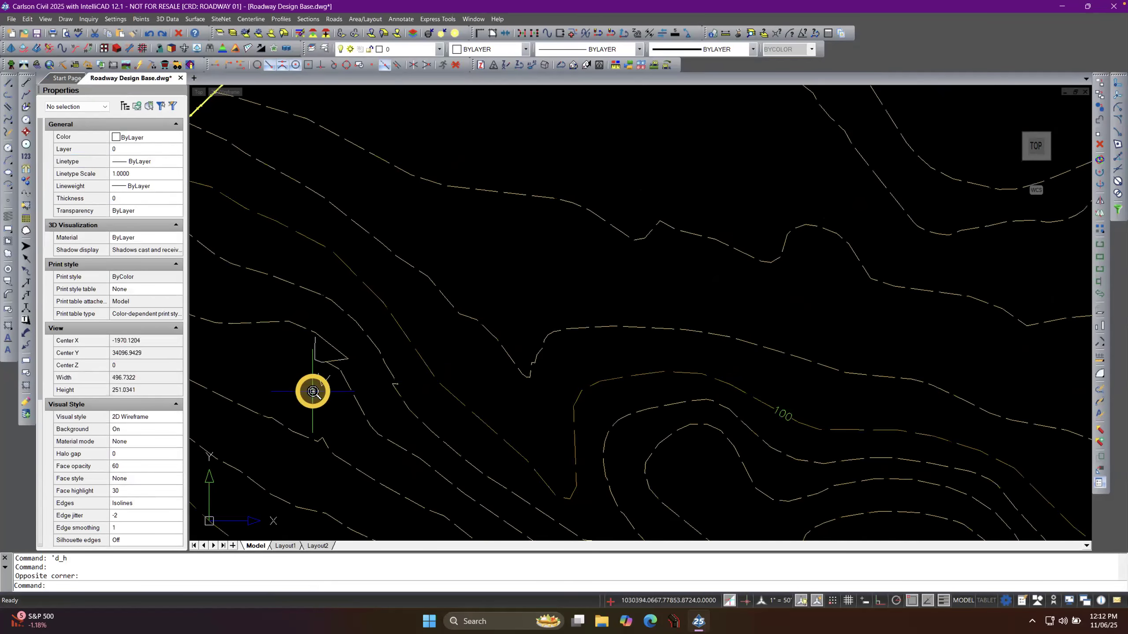
left_click(458, 247)
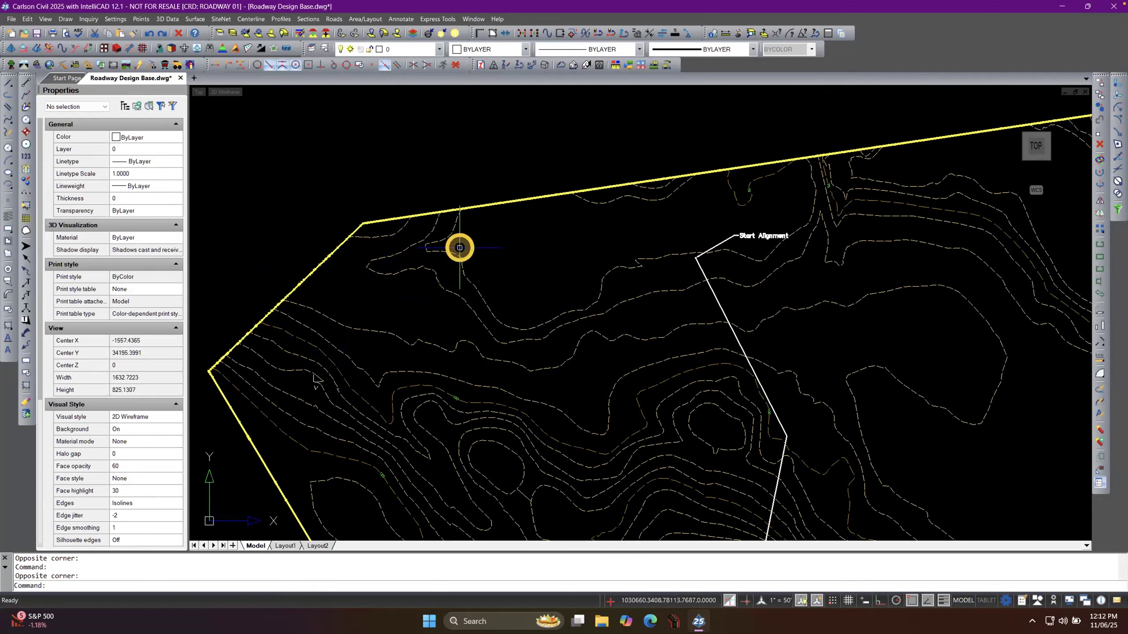
key("Escape")
key("Escape")
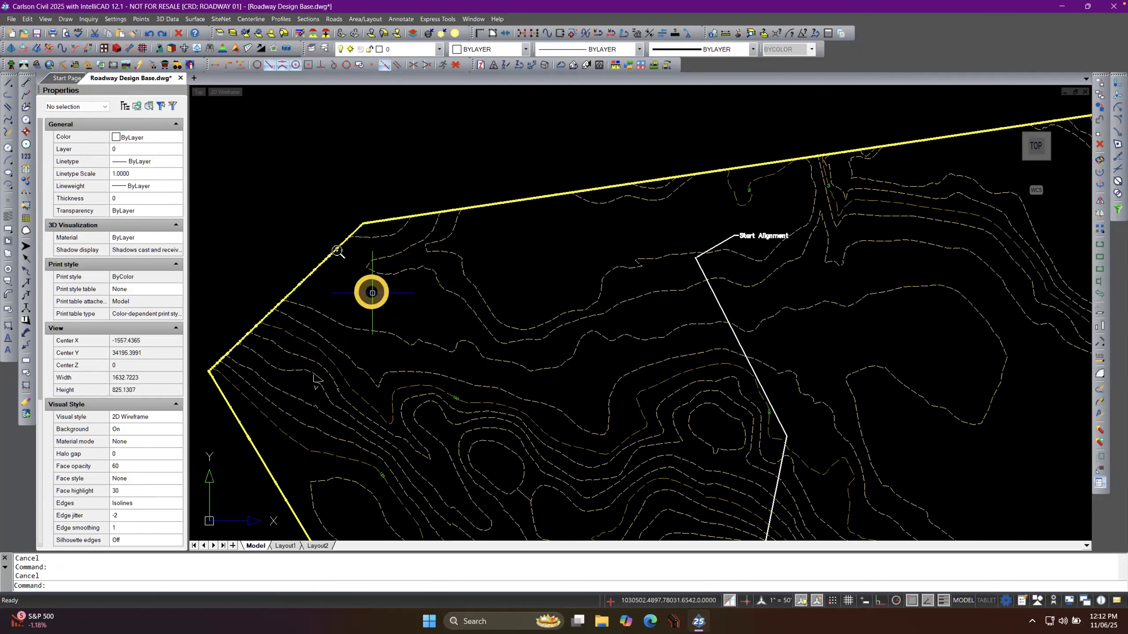
scroll(334, 245, "down", 5)
scroll(290, 307, "up", 3)
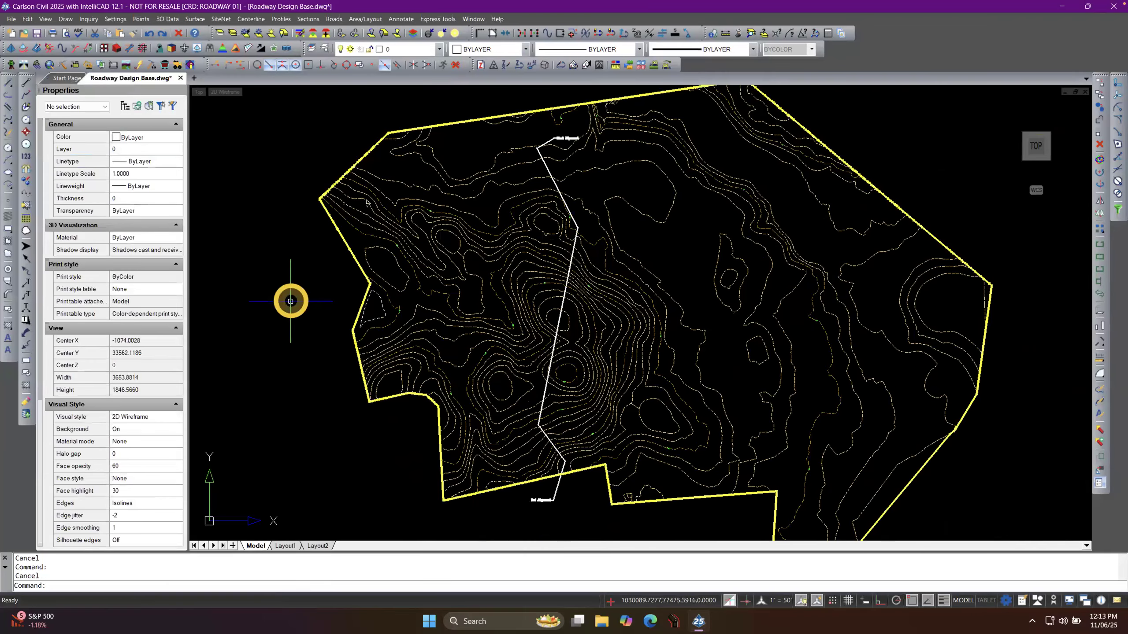
Open the Phase 6 Orig Ground.tin surface file in the 3D surface viewer.
left_click(45, 21)
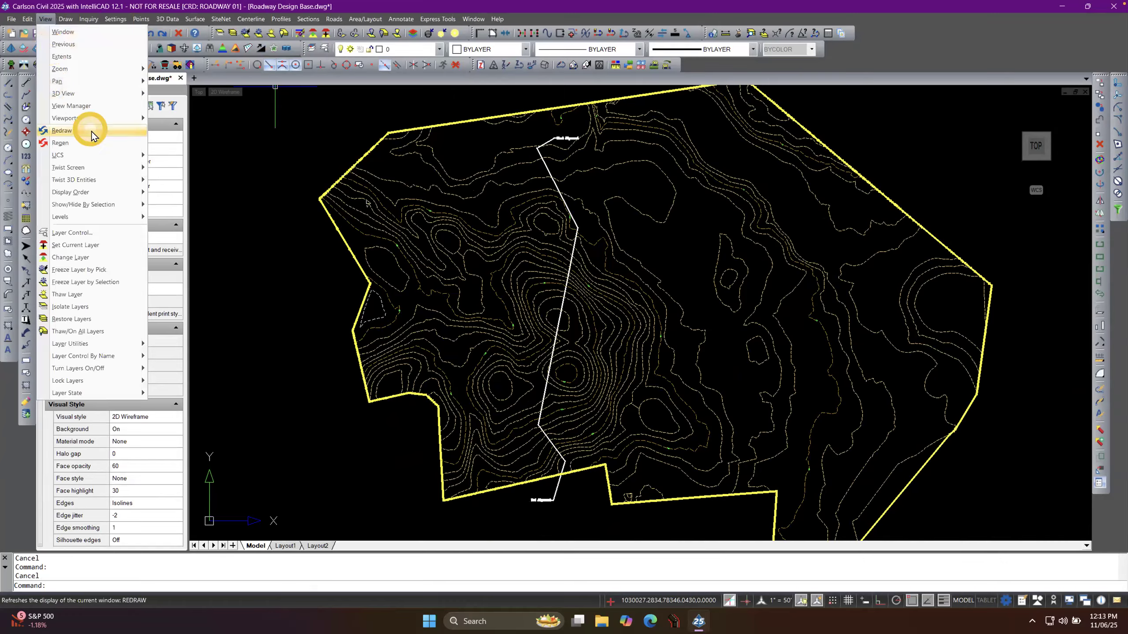
mouse_move(133, 93)
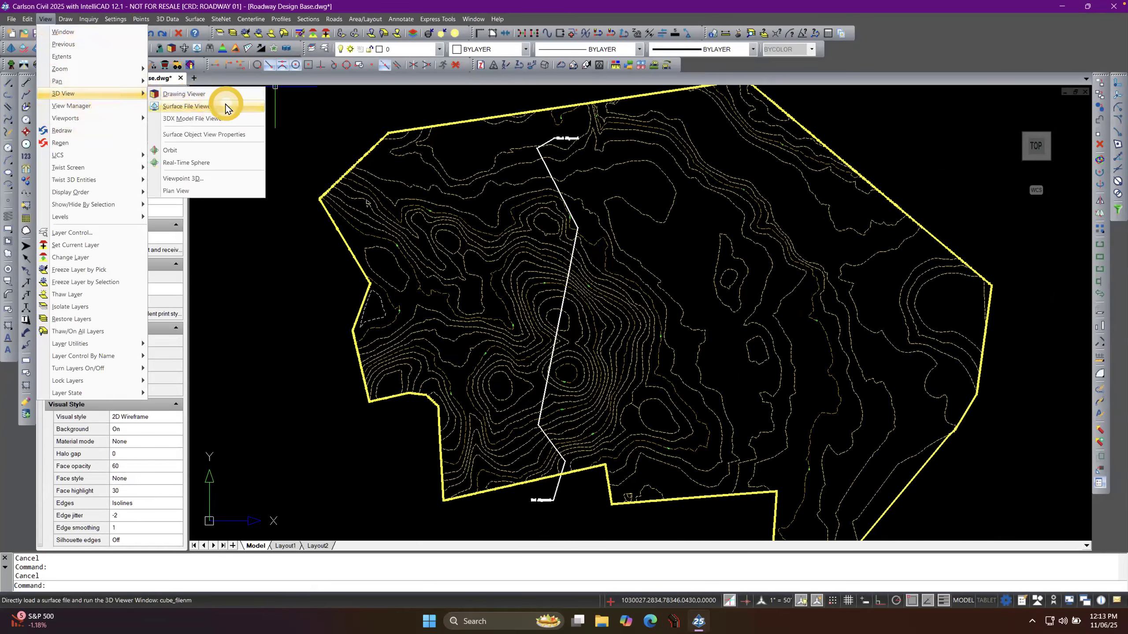
left_click(225, 106)
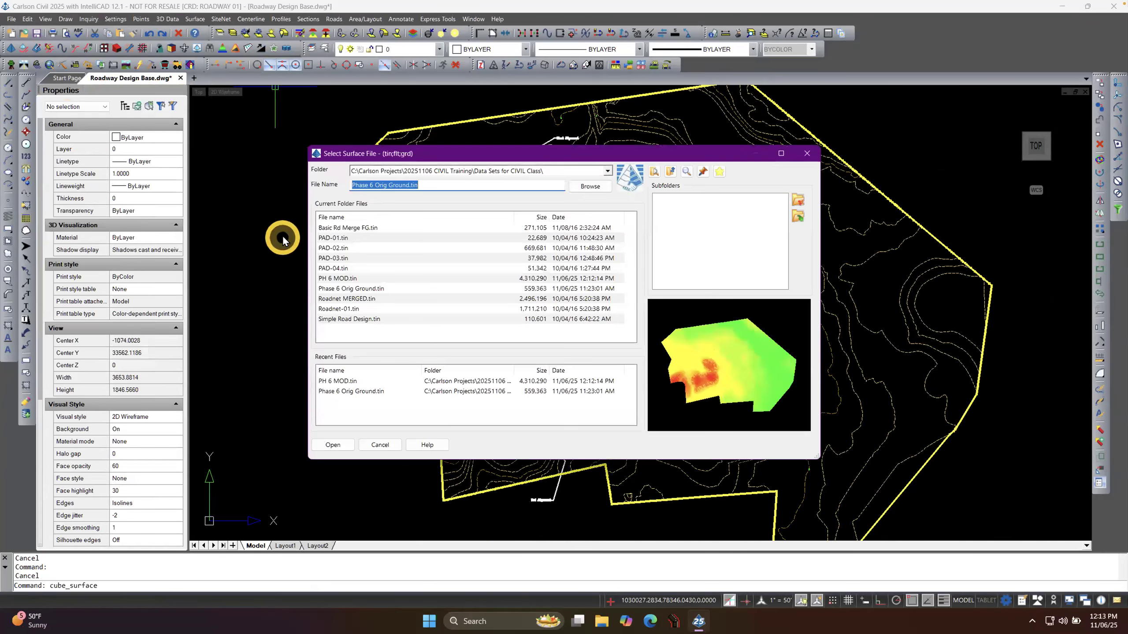
double_click(353, 390)
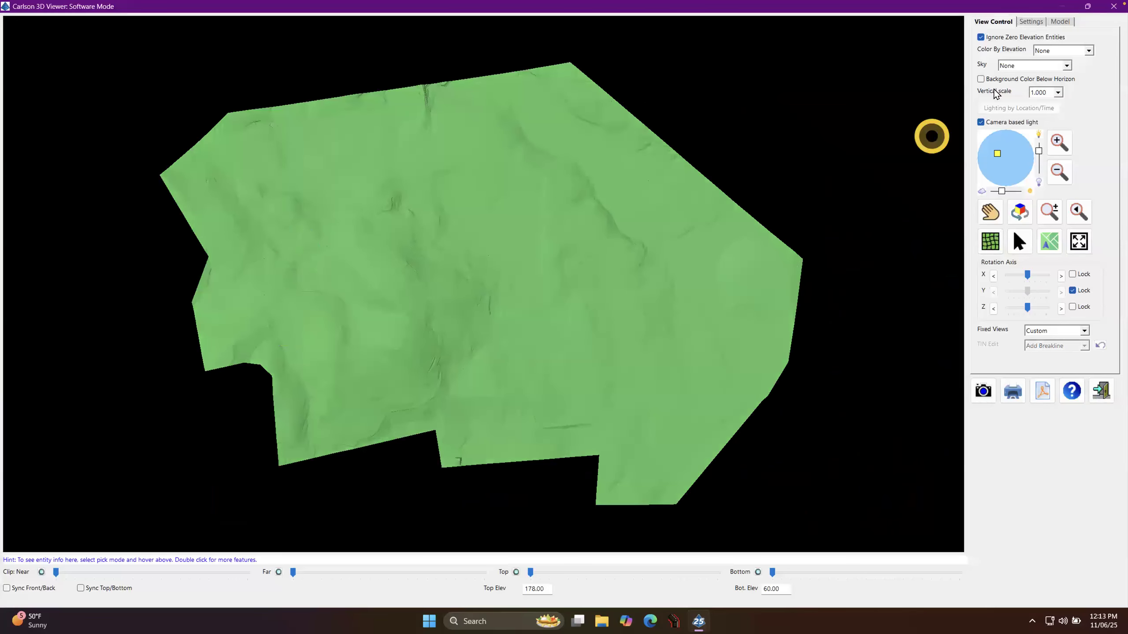
Add the PH 6 MOD surface to the 3D viewer model and expand the list of loaded surfaces.
left_click(1062, 21)
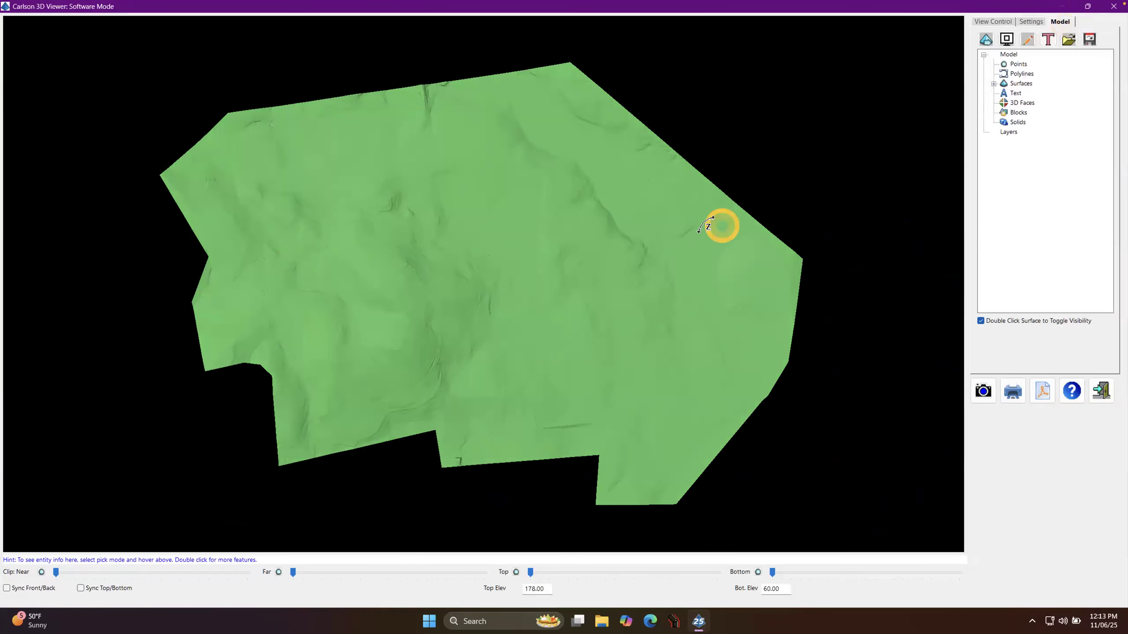
left_click(984, 40)
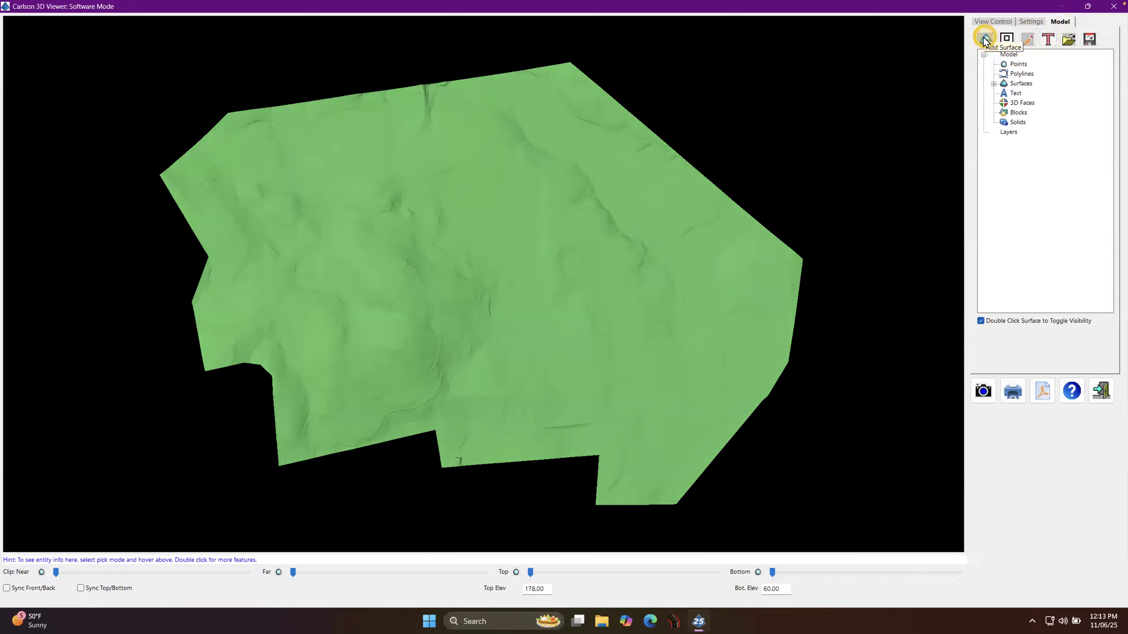
left_click(338, 391)
left_click(335, 445)
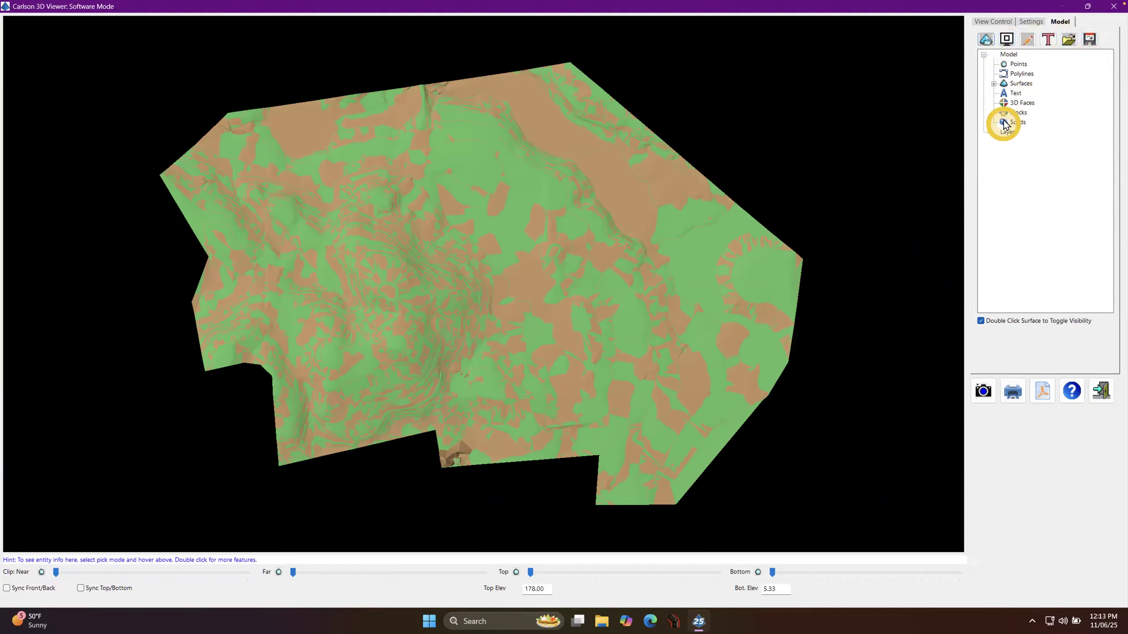
left_click(993, 84)
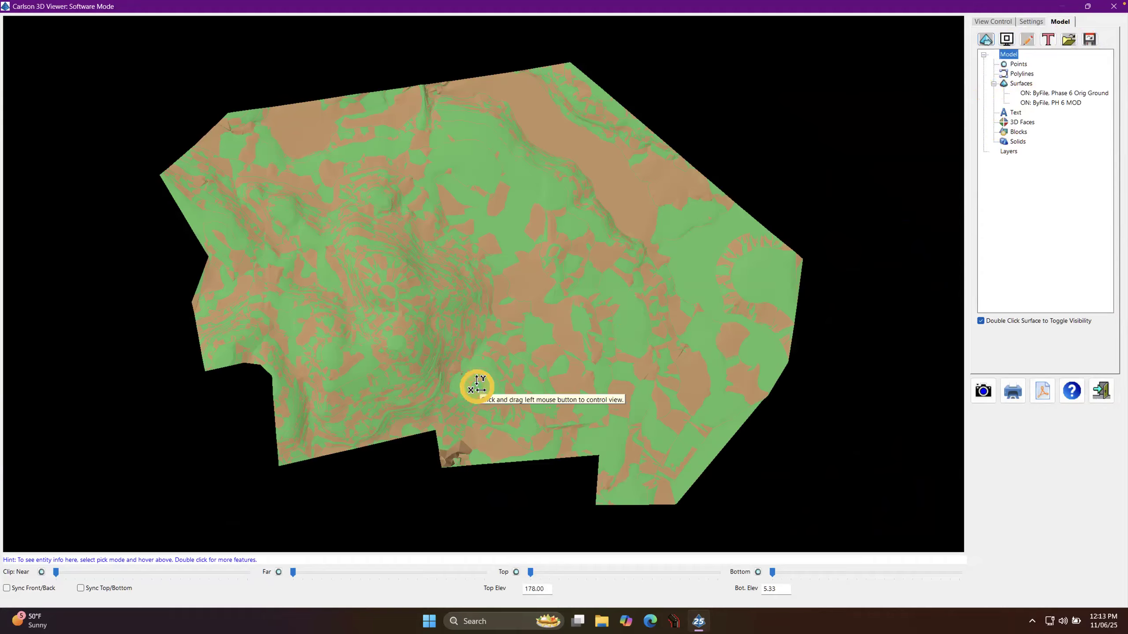
Inspect the overlapping surfaces in a tilted 3D view, and hide Phase 6 Orig Ground to examine PH 6 MOD alone.
left_click_drag(478, 382, 521, 283)
scroll(386, 305, "up", 4)
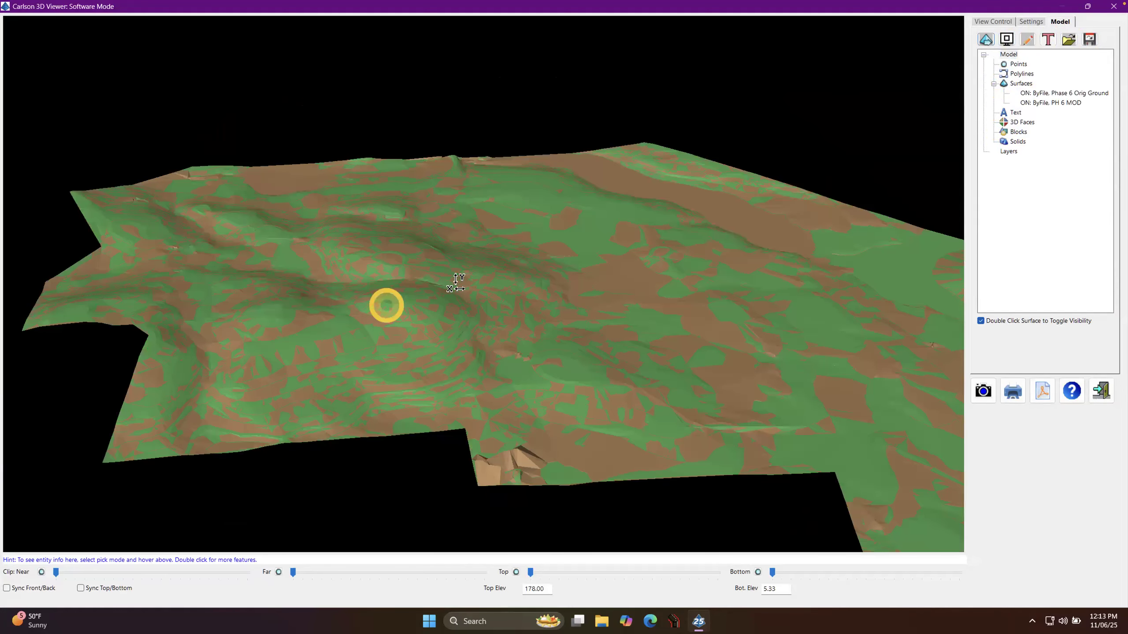
scroll(417, 285, "up", 4)
left_click_drag(504, 294, 504, 286)
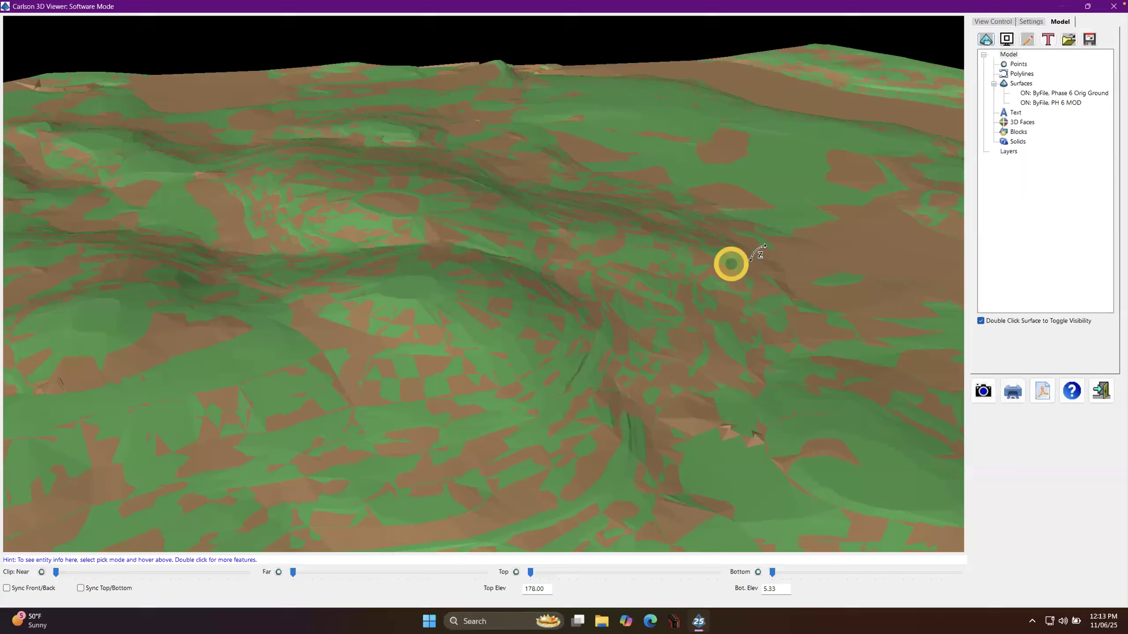
left_click(1055, 93)
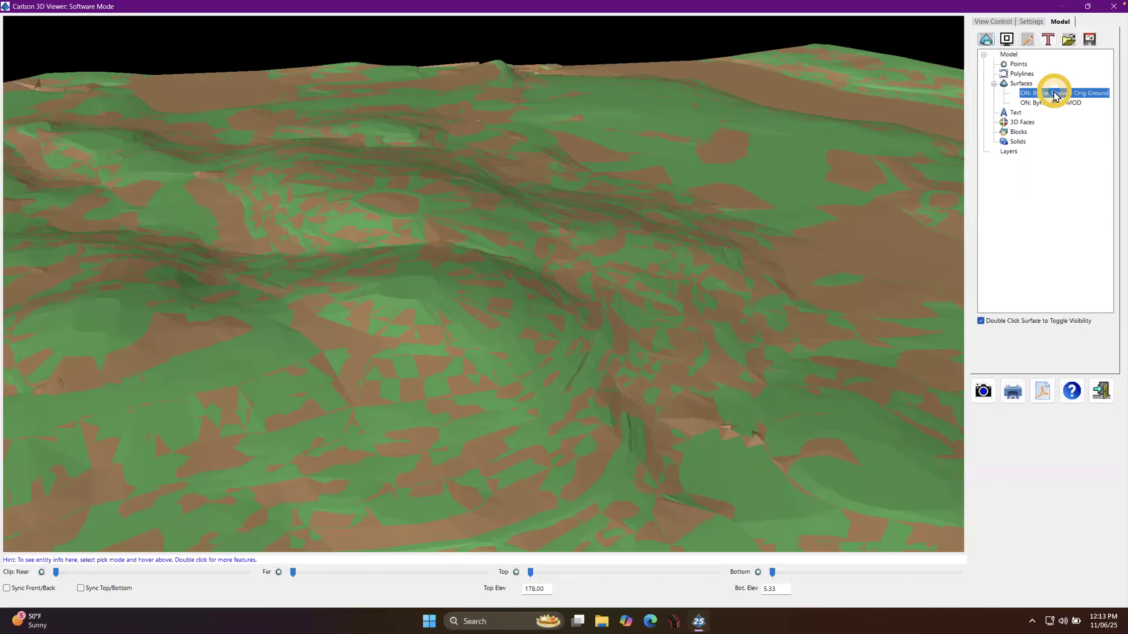
double_click(1055, 94)
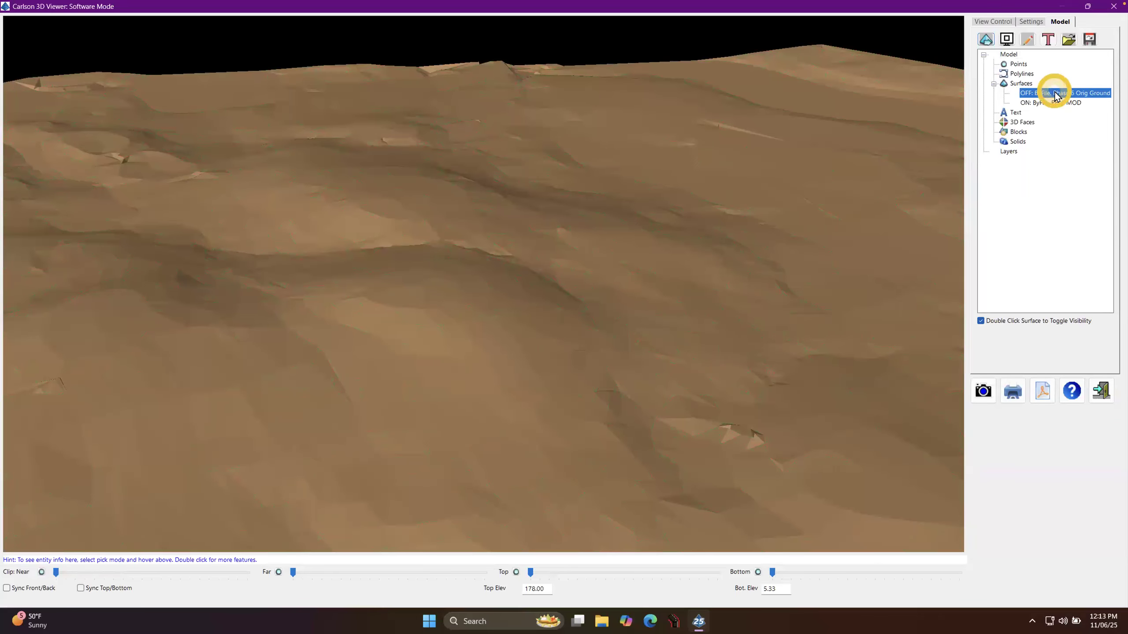
scroll(766, 258, "down", 5)
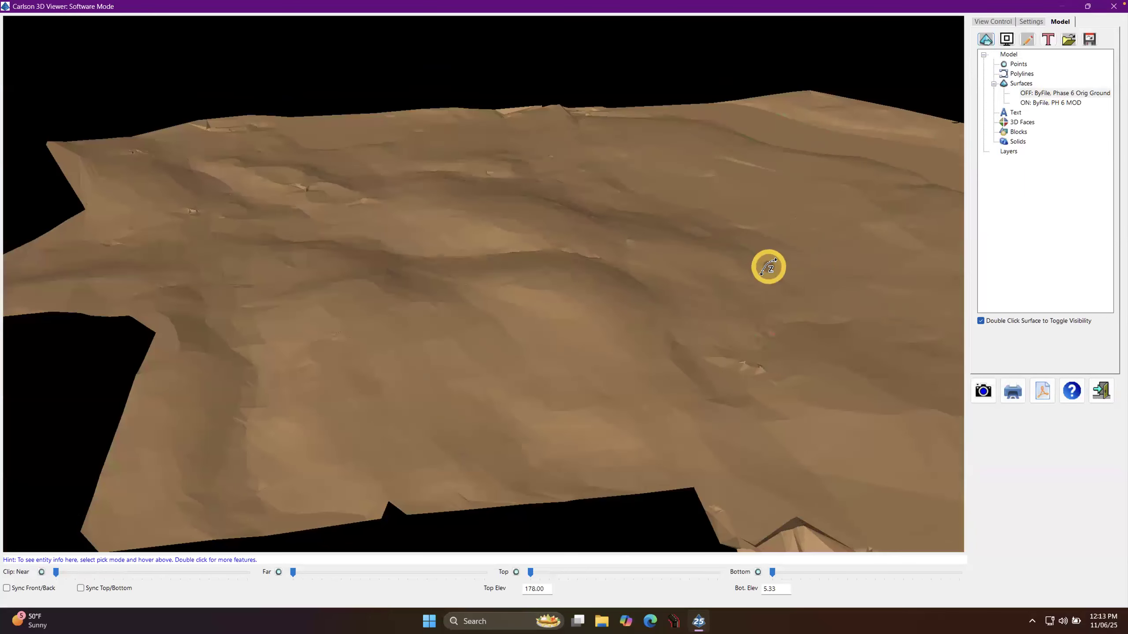
scroll(548, 291, "up", 4)
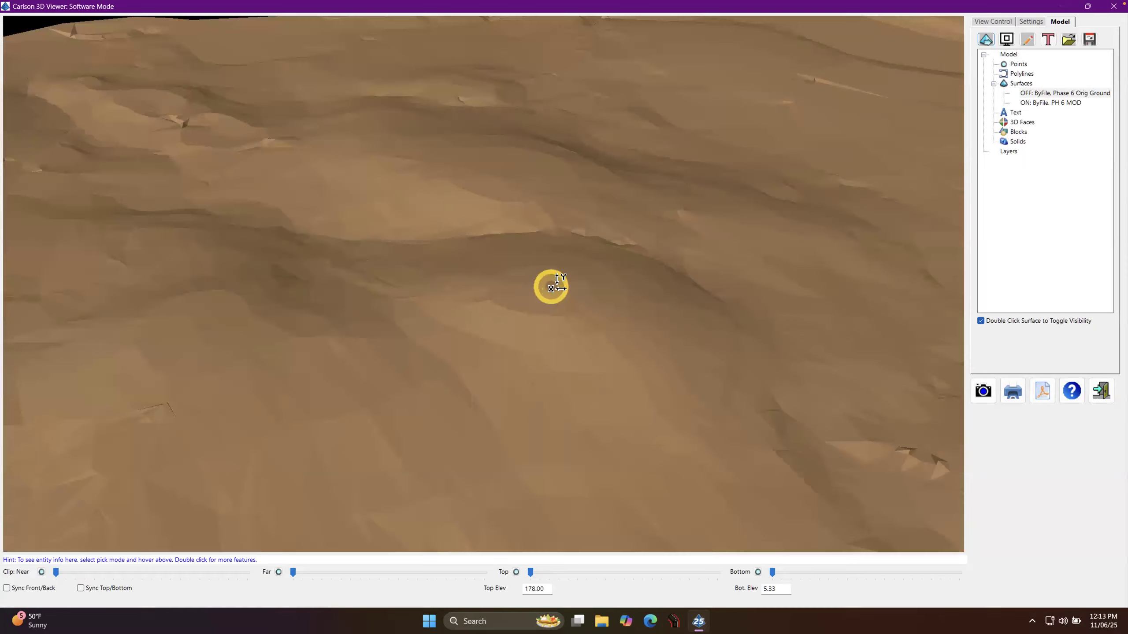
Compare the two surfaces over the hilltops by toggling their visibility, leaving Phase 6 Orig Ground on and PH 6 MOD off.
double_click(1025, 94)
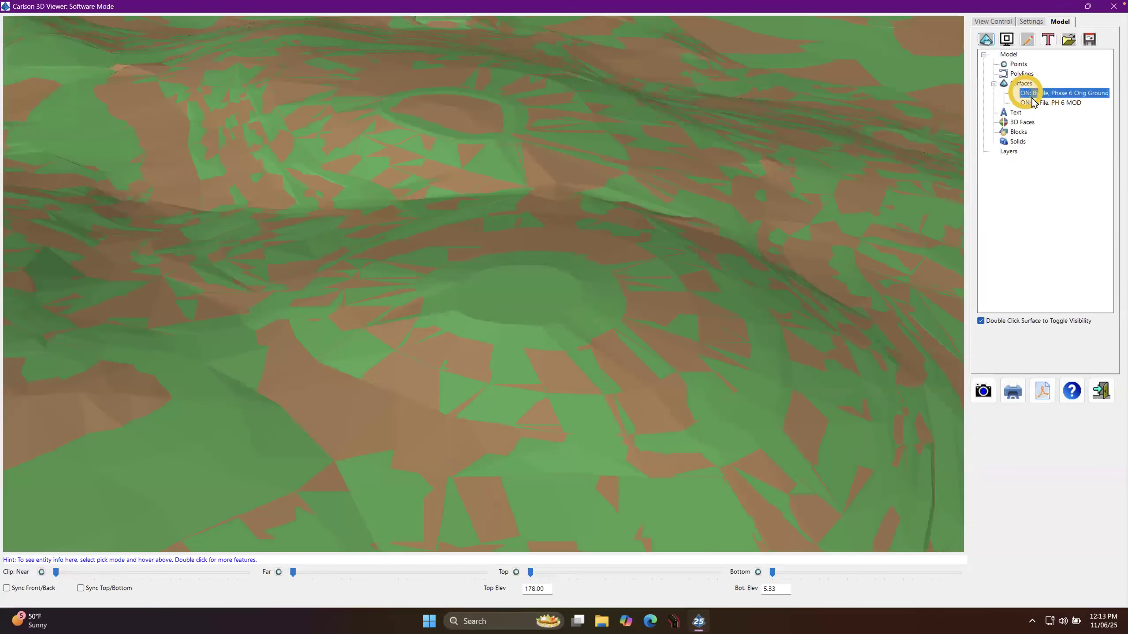
double_click(1034, 101)
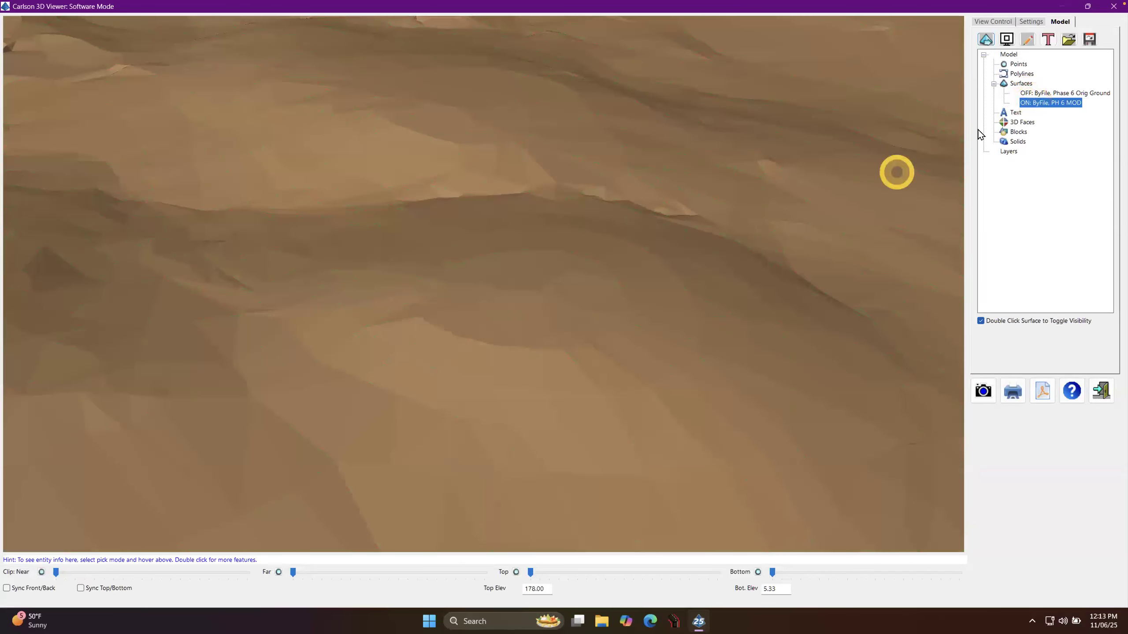
left_click(1031, 94)
double_click(1031, 95)
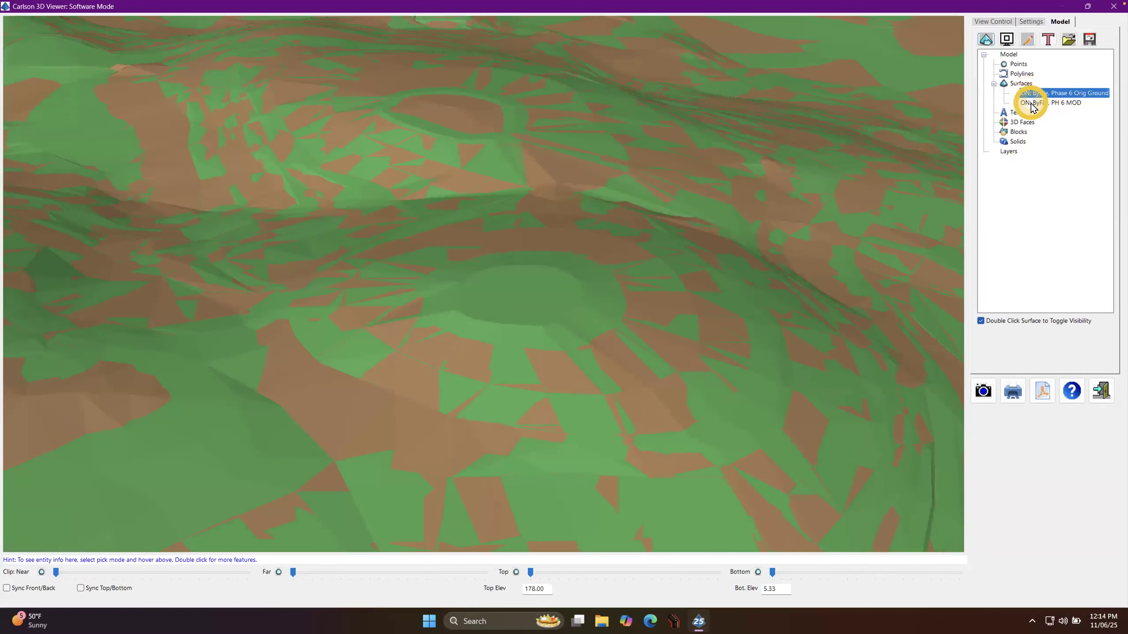
double_click(1030, 103)
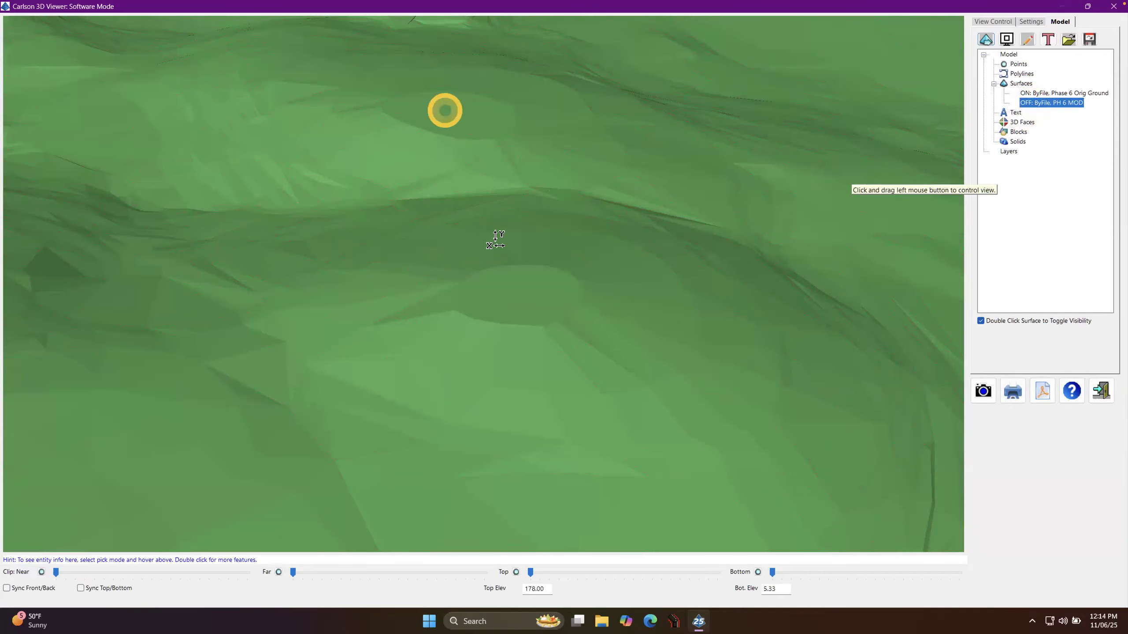
Turn on the PH 6 MOD surface and hide Phase 6 Orig Ground in the 3D model.
double_click(1059, 105)
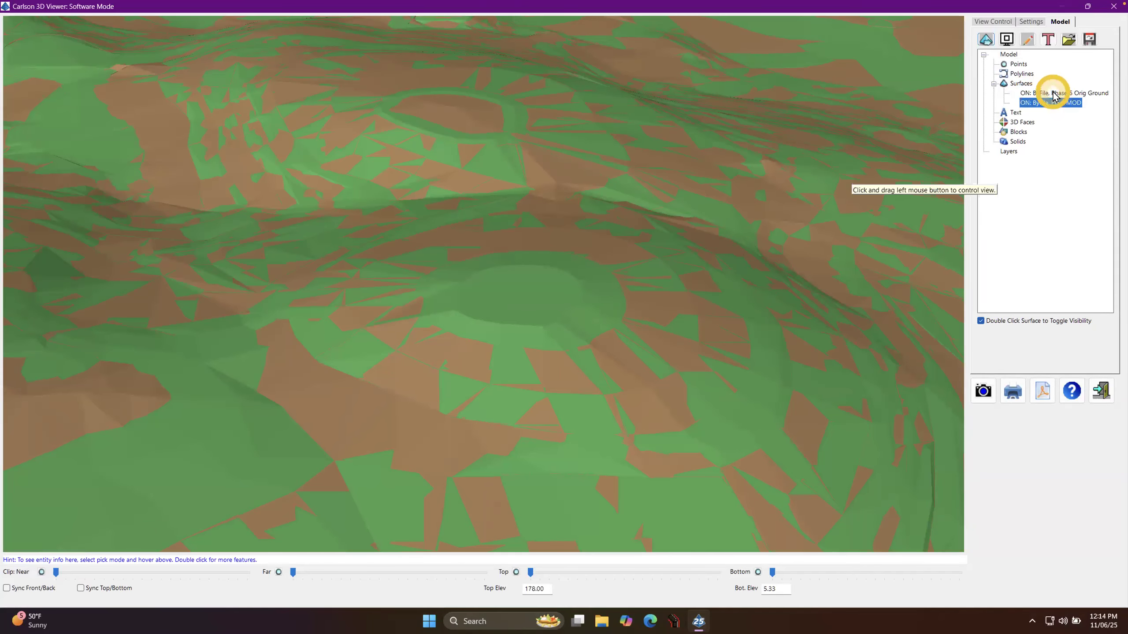
left_click(1054, 94)
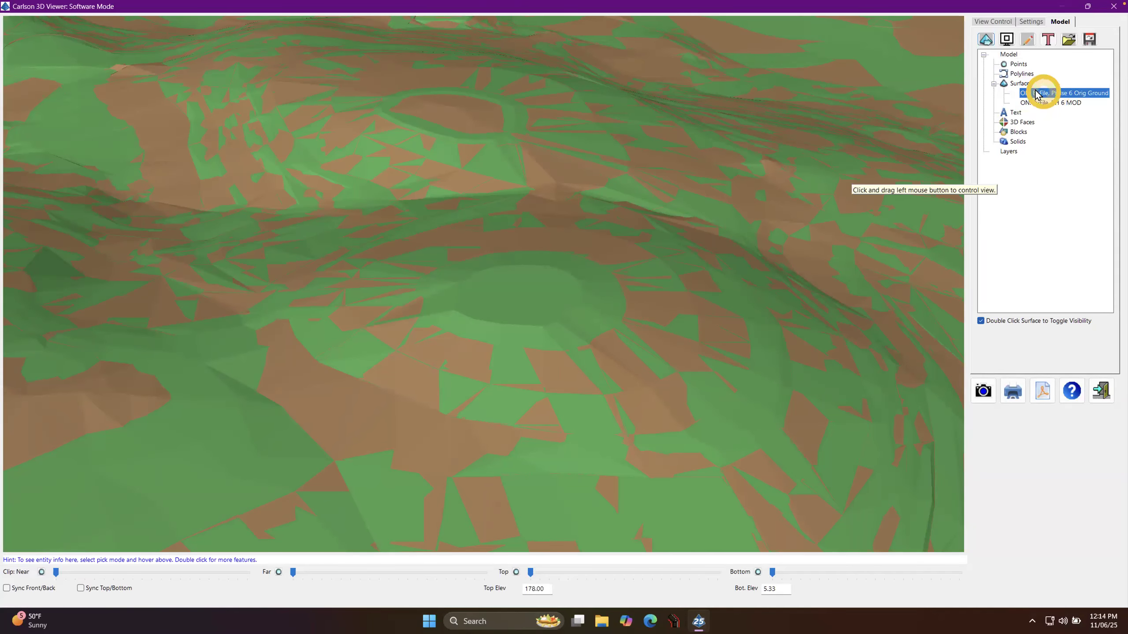
double_click(1053, 94)
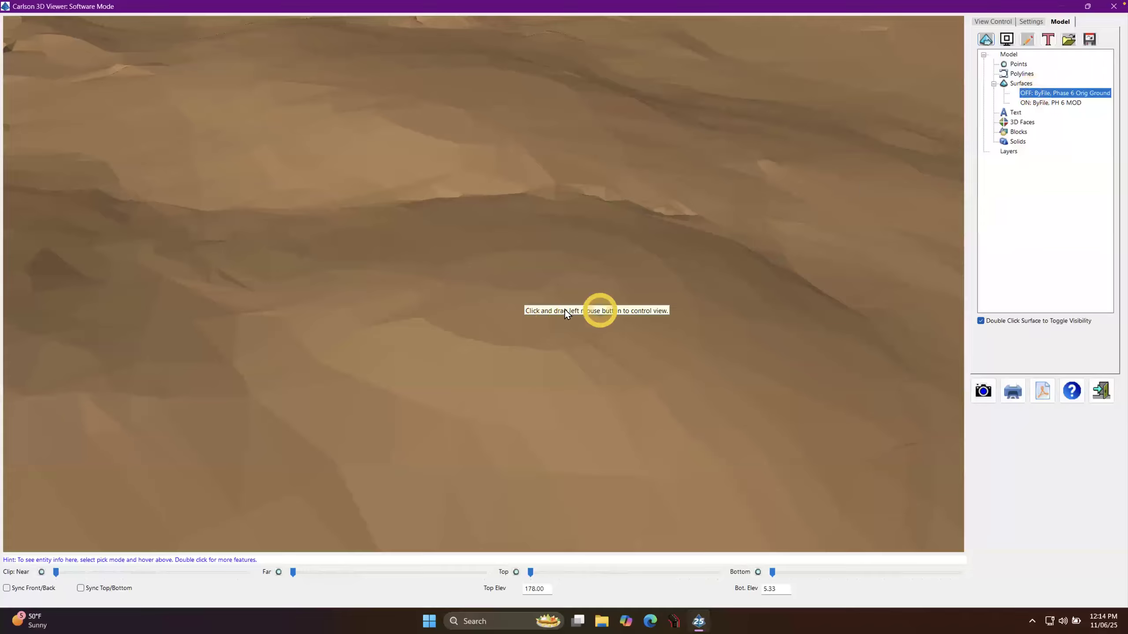
Examine the PH 6 MOD surface alone, checking the hilltops, the rough triangles along its boundary and the far slopes.
left_click_drag(518, 367, 530, 320)
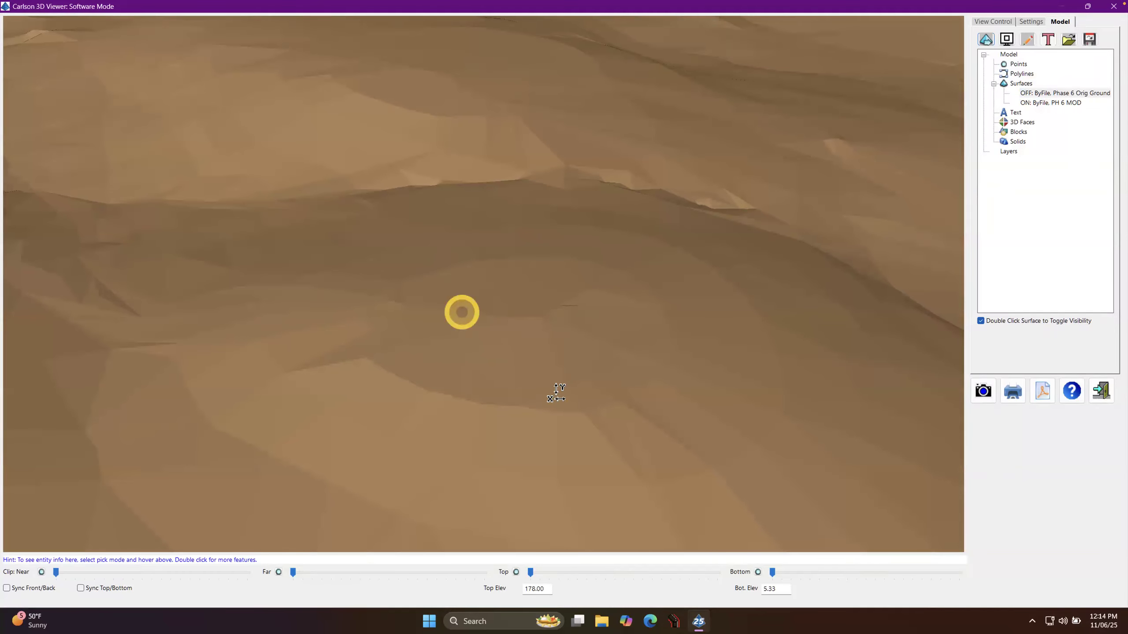
scroll(553, 235, "down", 4)
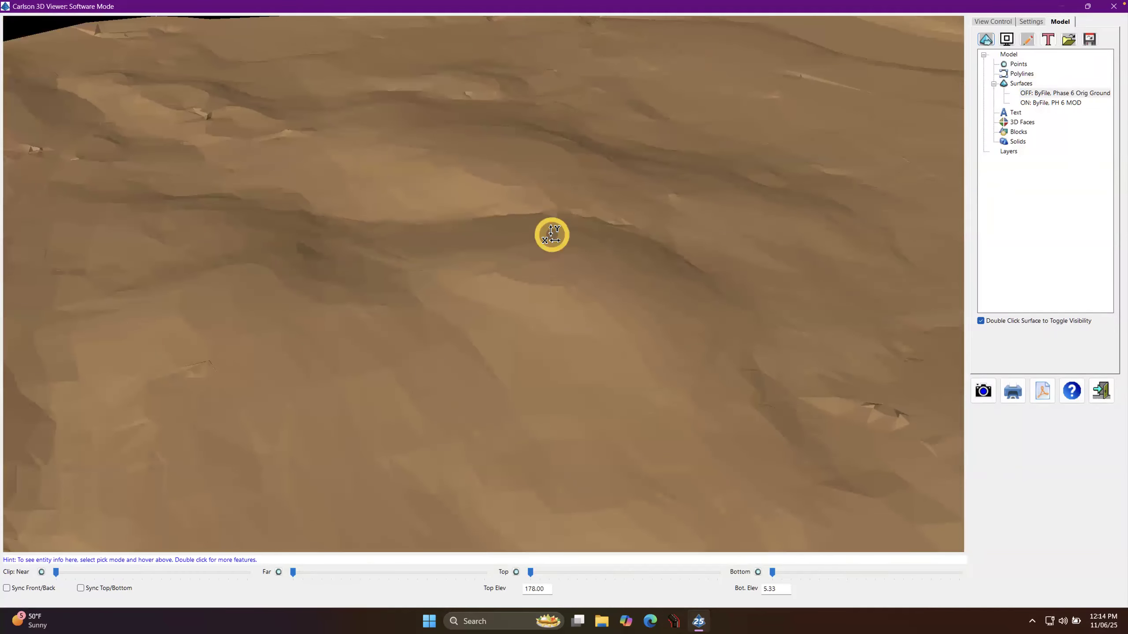
scroll(551, 235, "down", 1)
scroll(226, 106, "up", 3)
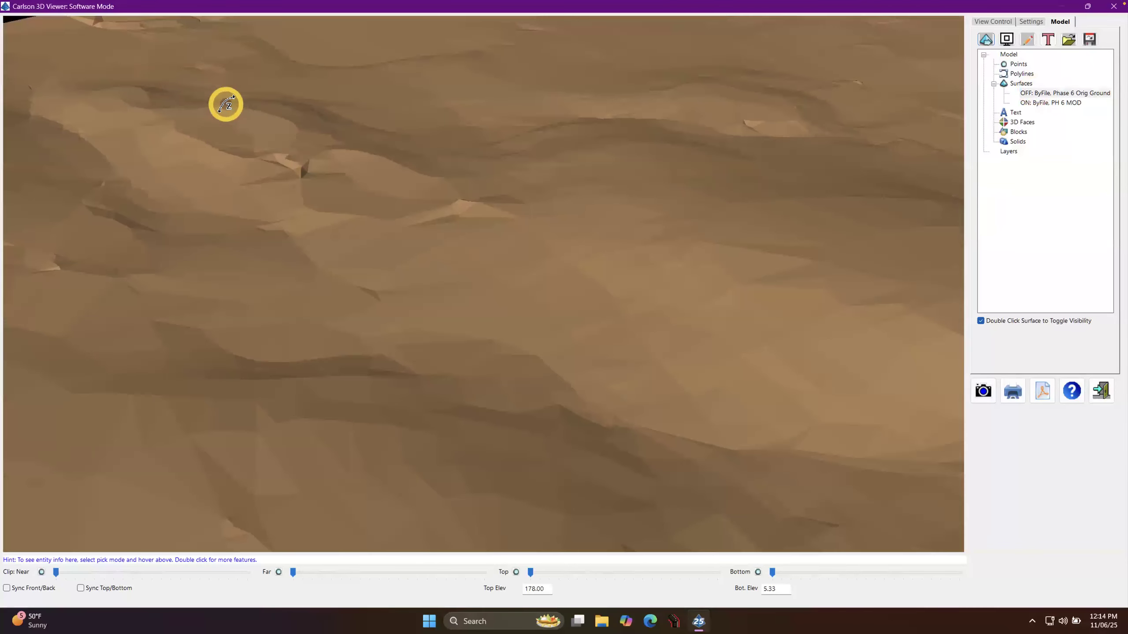
scroll(226, 106, "down", 2)
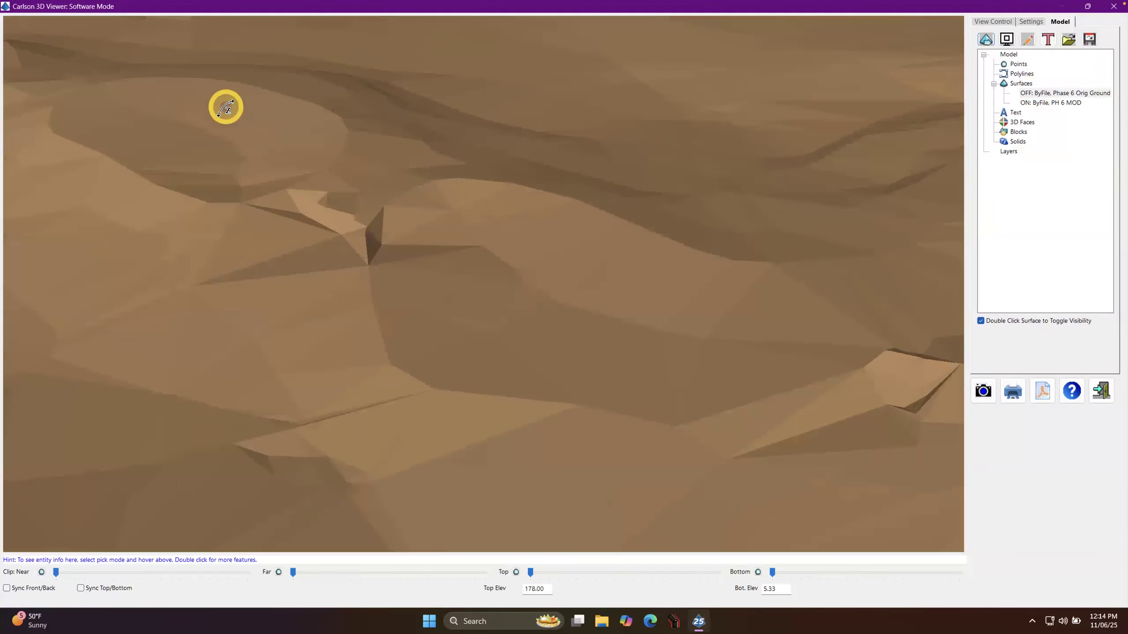
scroll(182, 139, "down", 5)
scroll(183, 142, "down", 6)
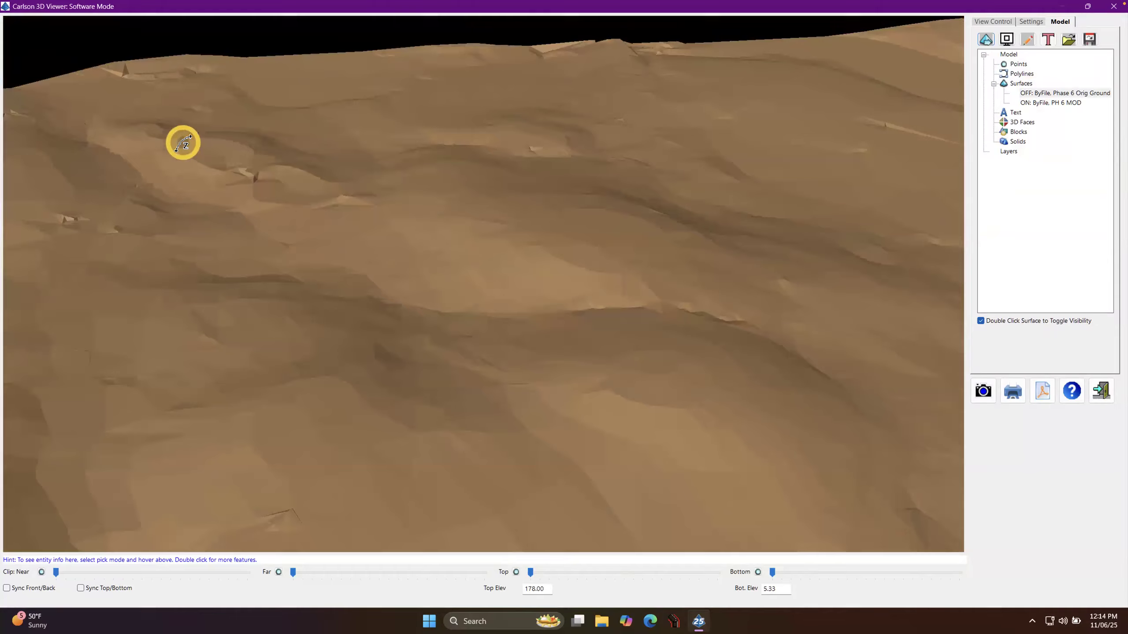
scroll(635, 467, "up", 5)
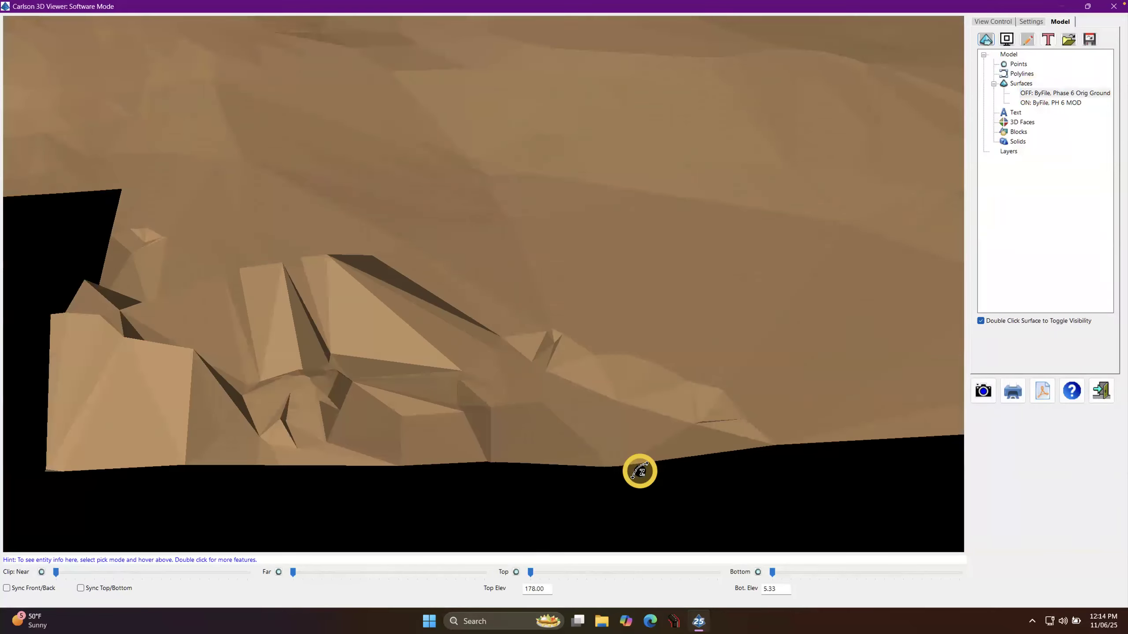
scroll(560, 407, "down", 4)
scroll(637, 337, "down", 2)
middle_click_drag(636, 336, 377, 366)
scroll(519, 255, "up", 4)
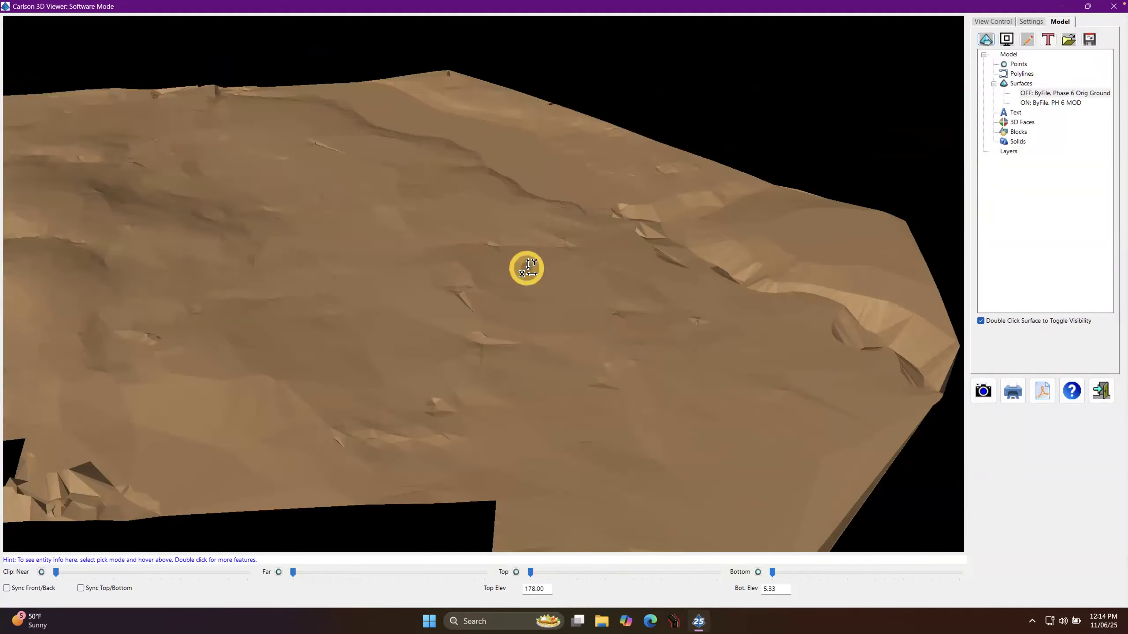
scroll(555, 293, "up", 1)
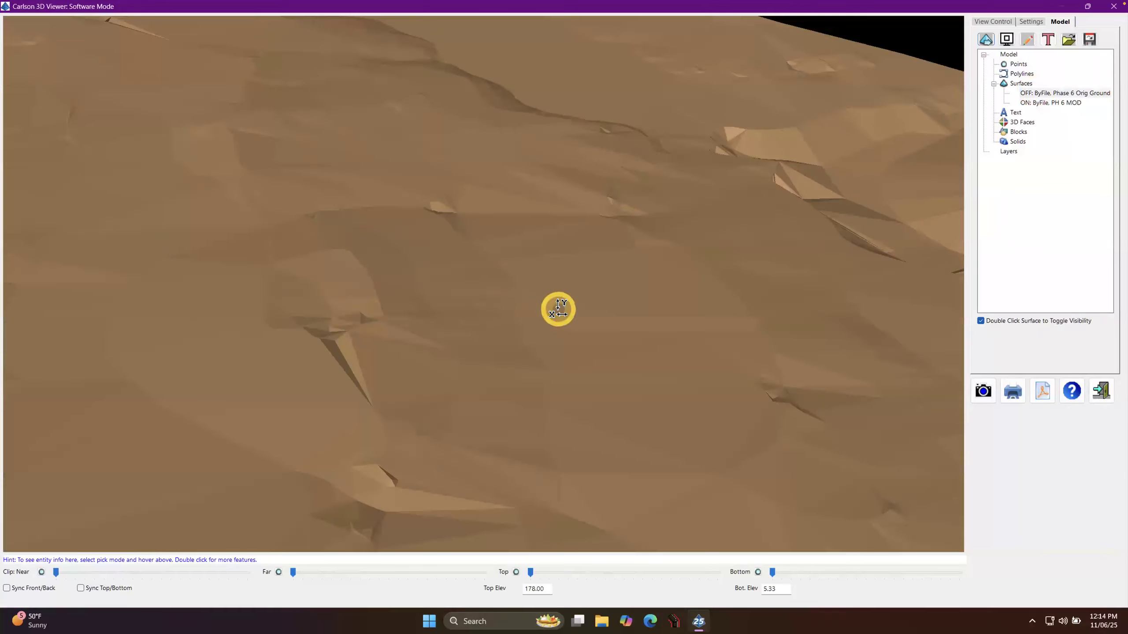
Turn Phase 6 Orig Ground back on over the far slopes and hide PH 6 MOD.
double_click(1044, 93)
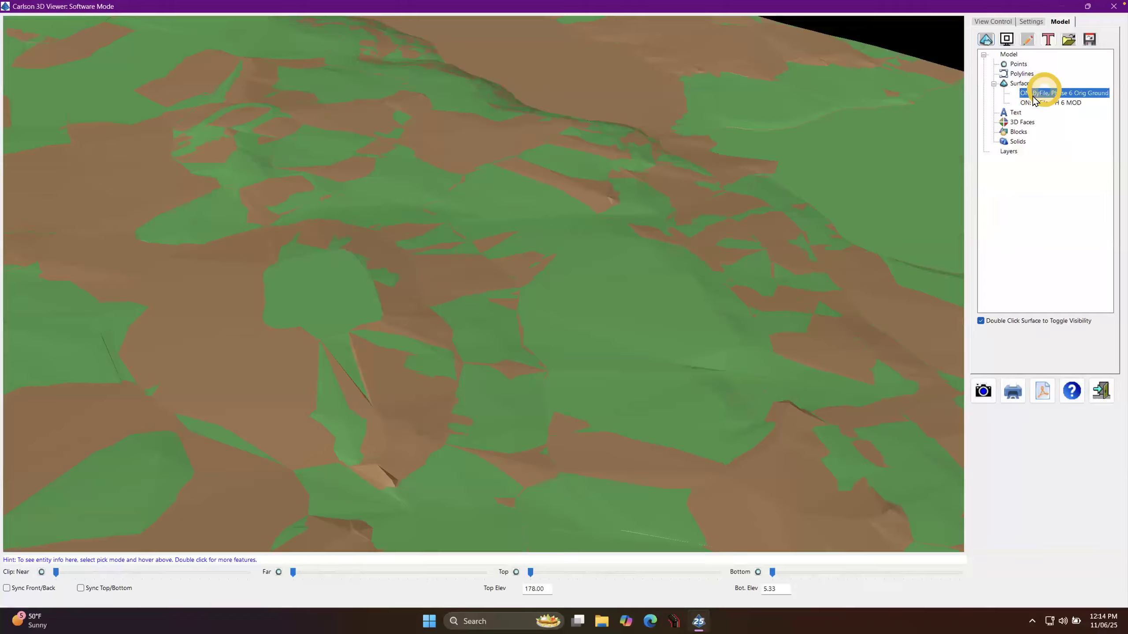
left_click(1026, 103)
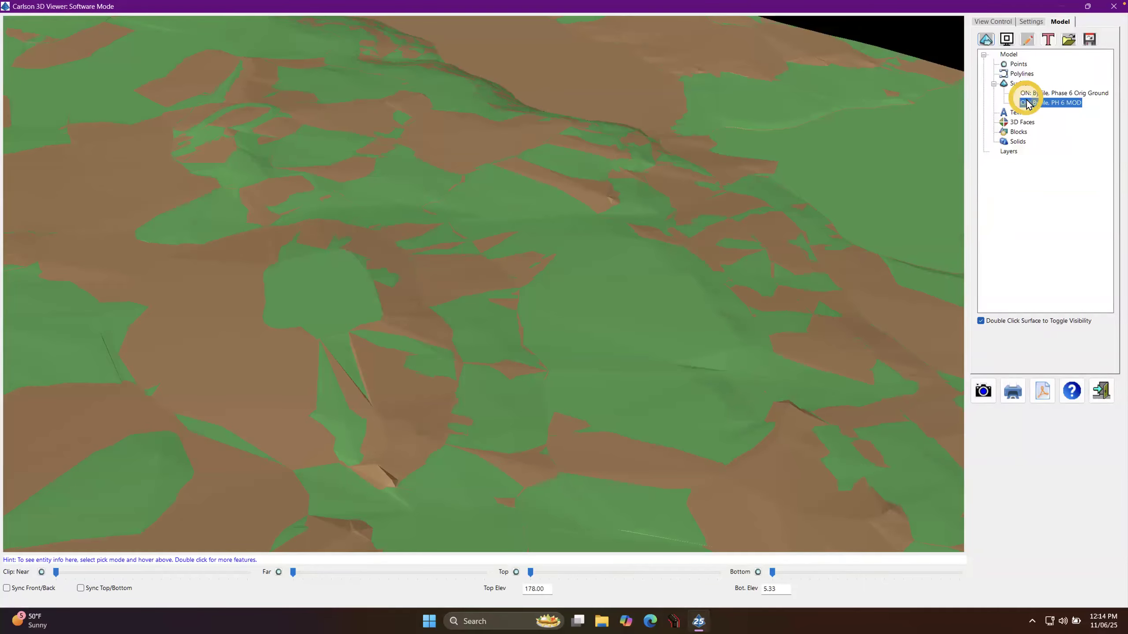
double_click(1027, 103)
Examine the Phase 6 Orig Ground surface alone, from the ridges and hilltops out to the whole site.
scroll(555, 356, "down", 3)
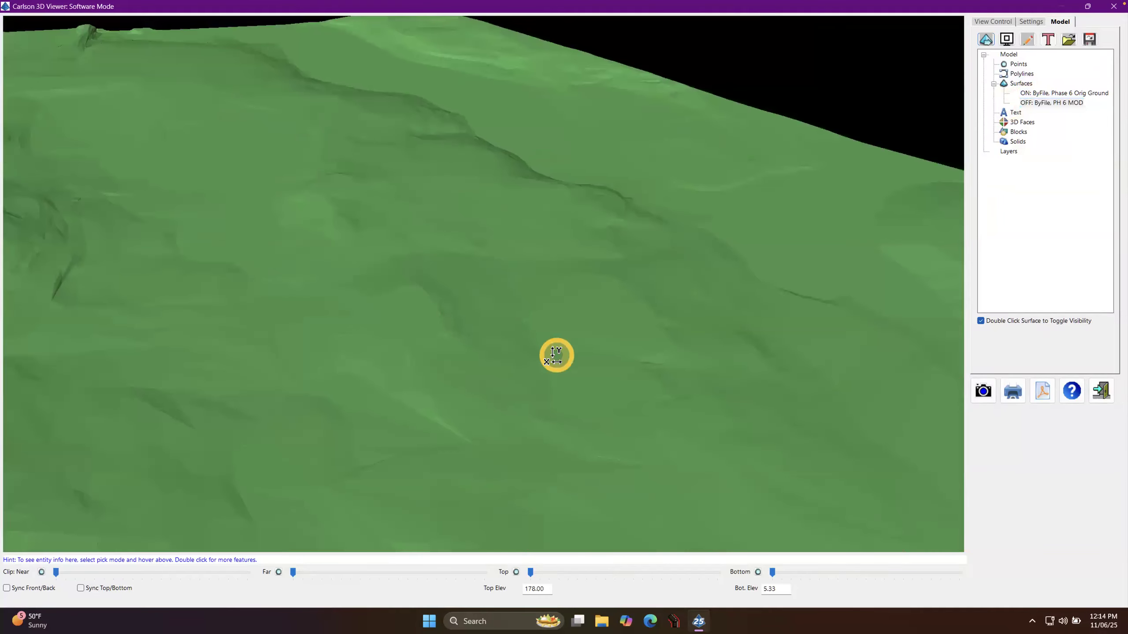
scroll(552, 354, "down", 3)
scroll(552, 354, "down", 3)
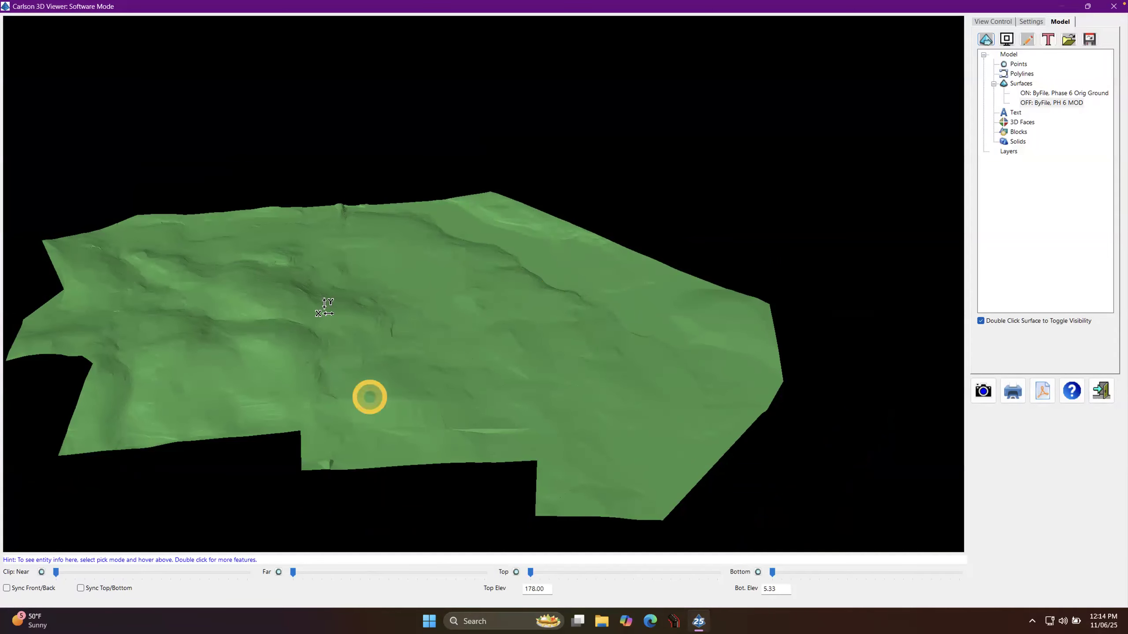
scroll(346, 377, "up", 3)
scroll(422, 387, "up", 3)
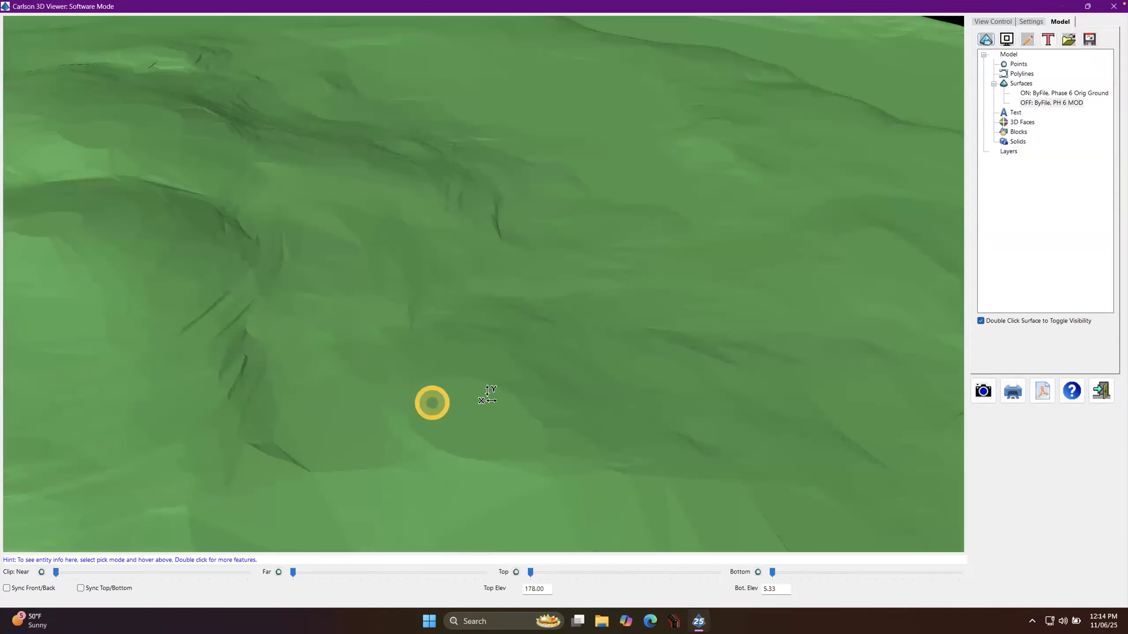
scroll(466, 413, "down", 1)
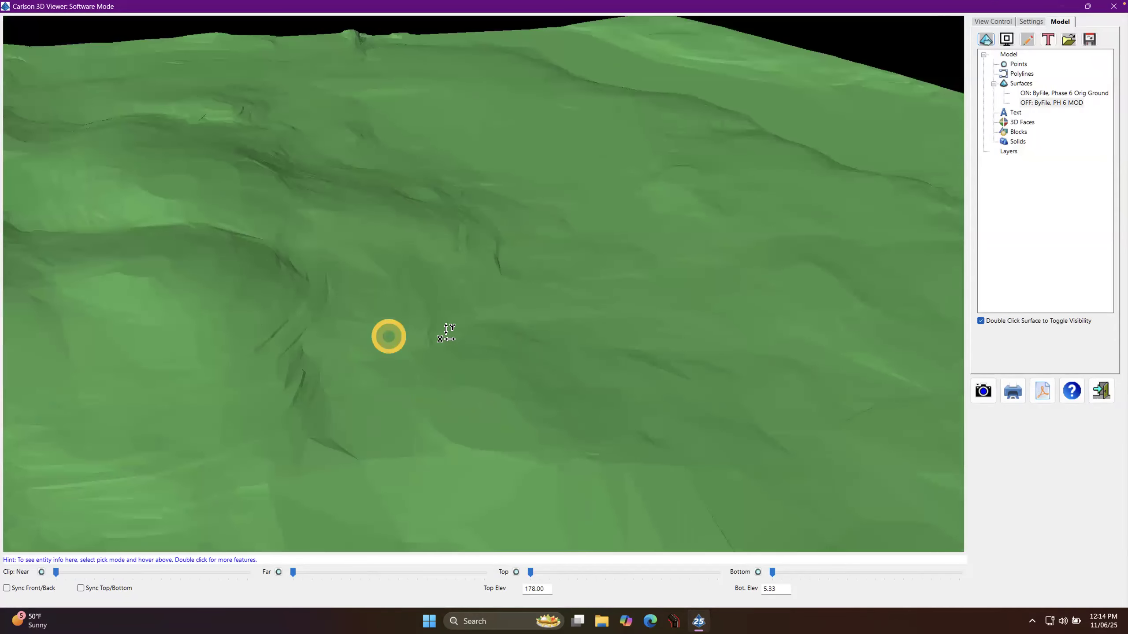
middle_click_drag(365, 319, 634, 365)
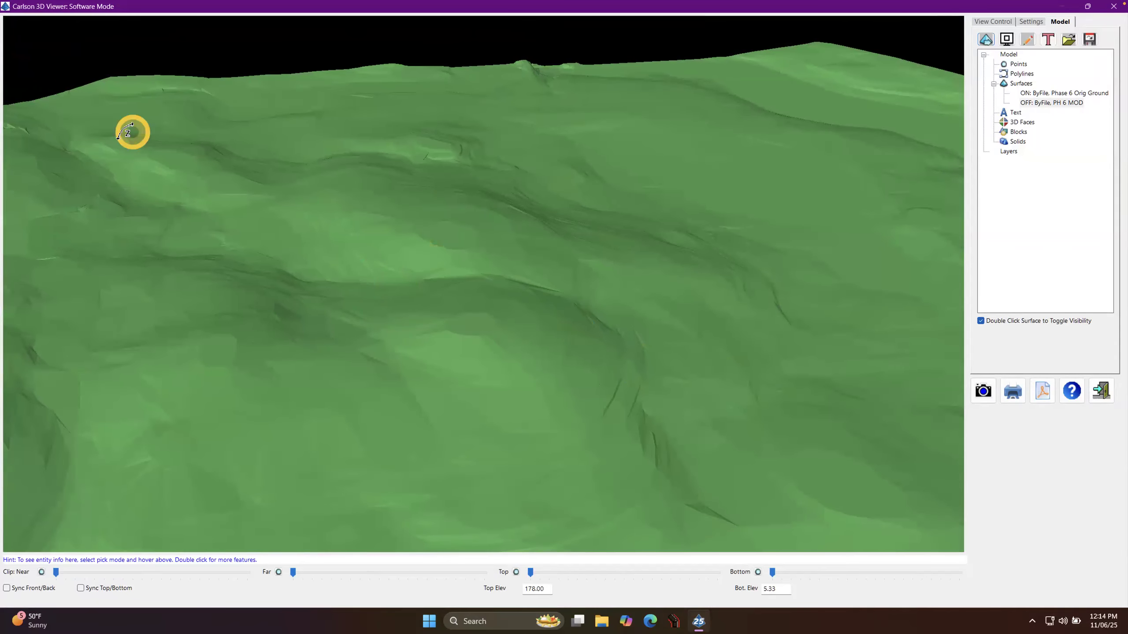
scroll(163, 398, "up", 3)
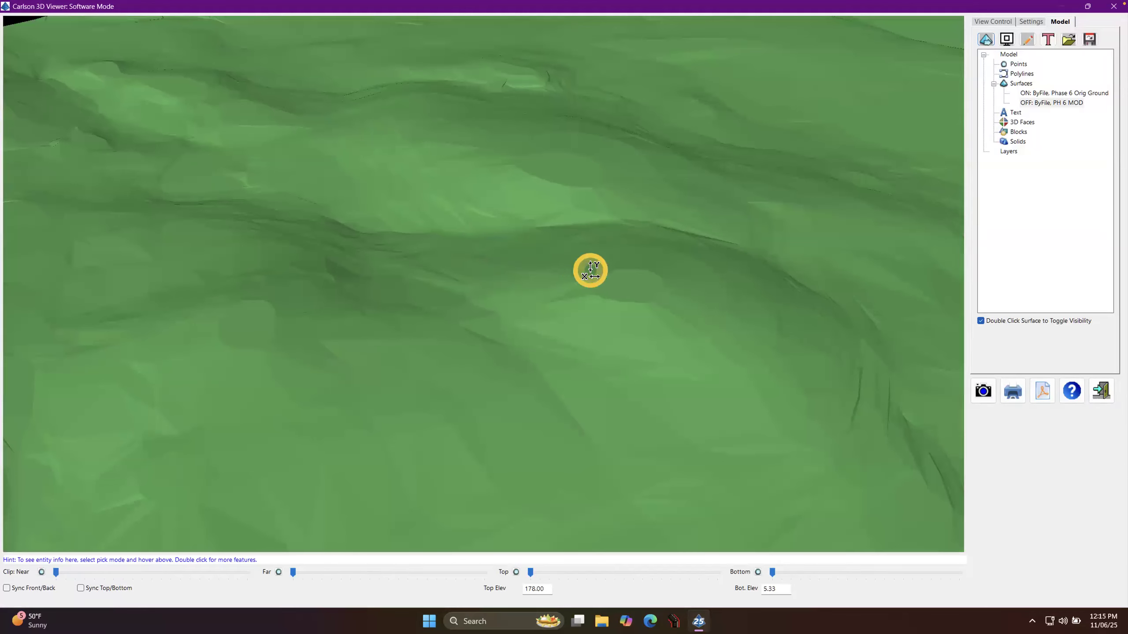
scroll(577, 284, "down", 3)
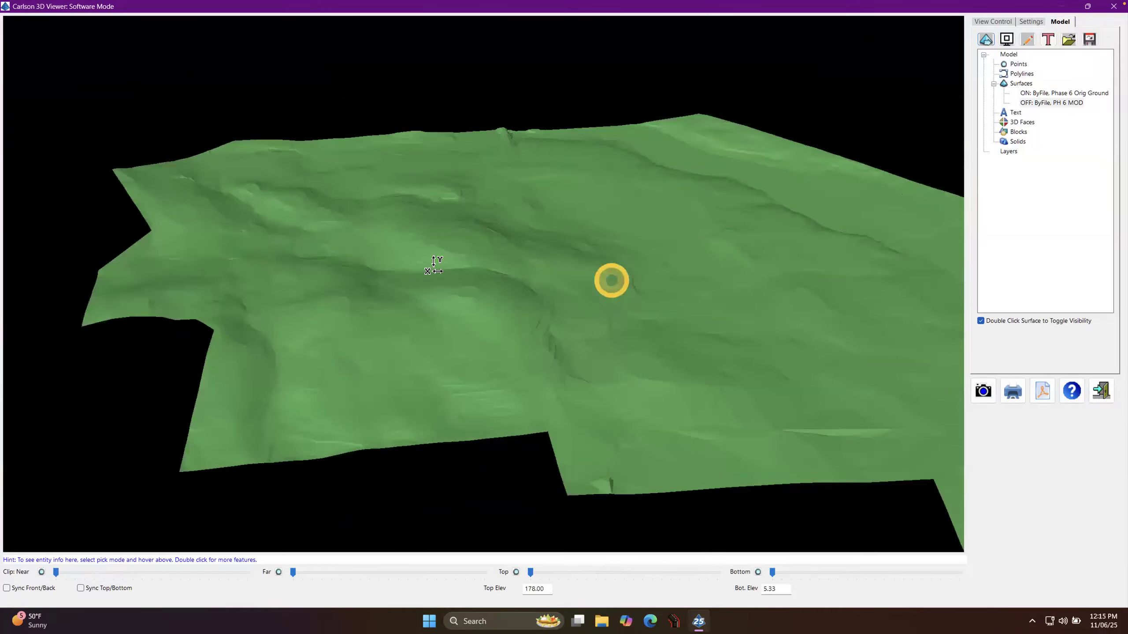
scroll(433, 262, "down", 3)
left_click_drag(505, 270, 460, 270)
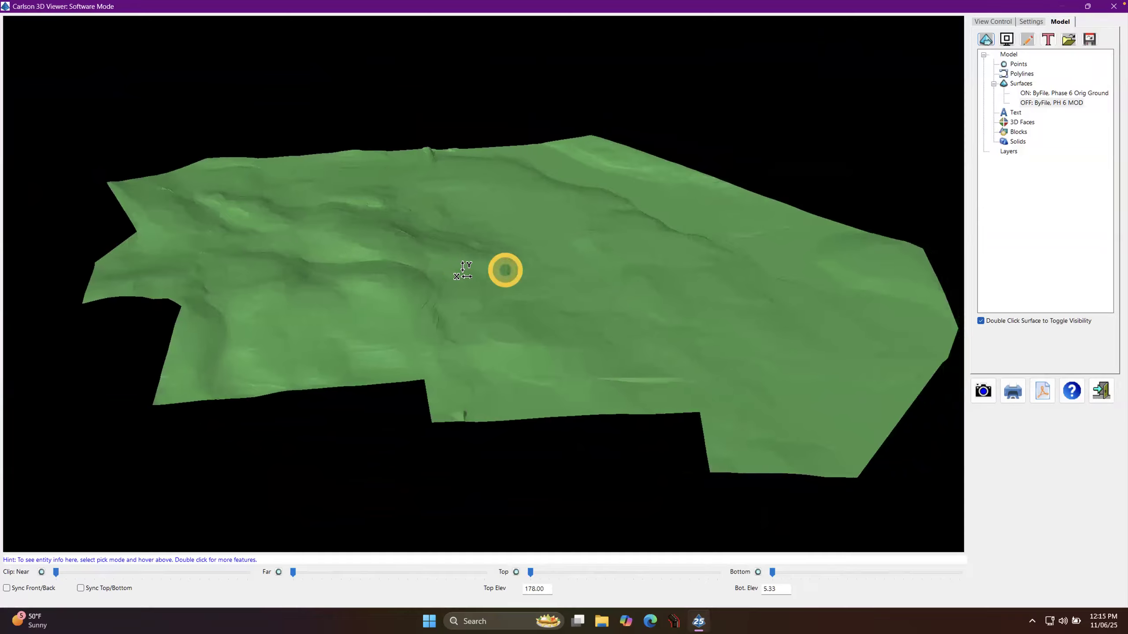
Exit the 3D viewer and save the Roadway Design Base drawing.
left_click(1100, 390)
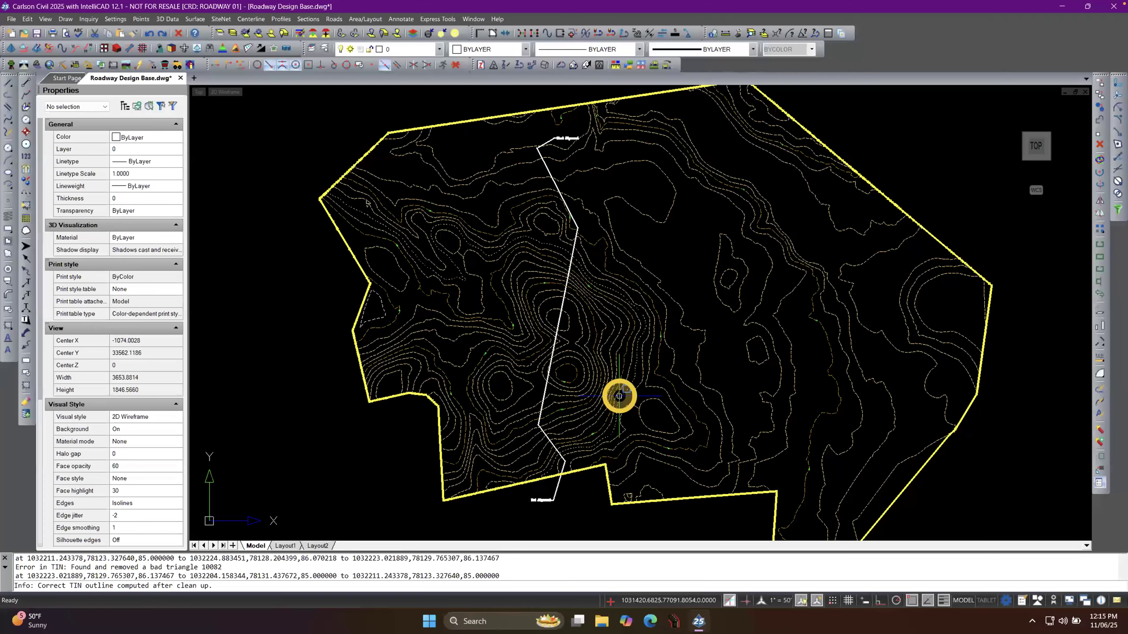
left_click(37, 34)
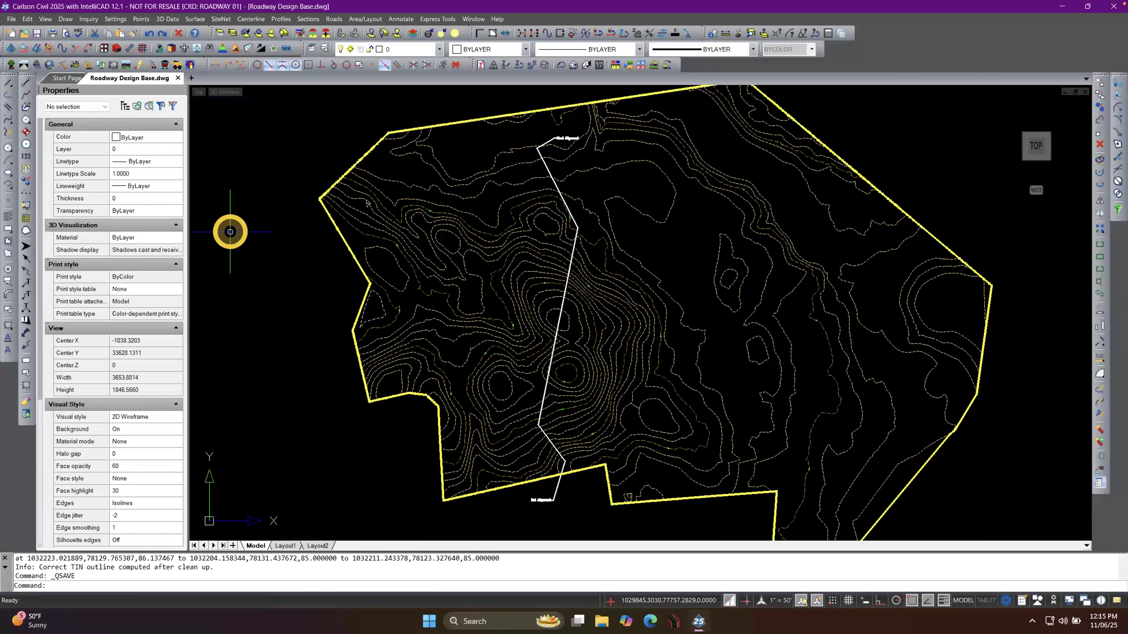
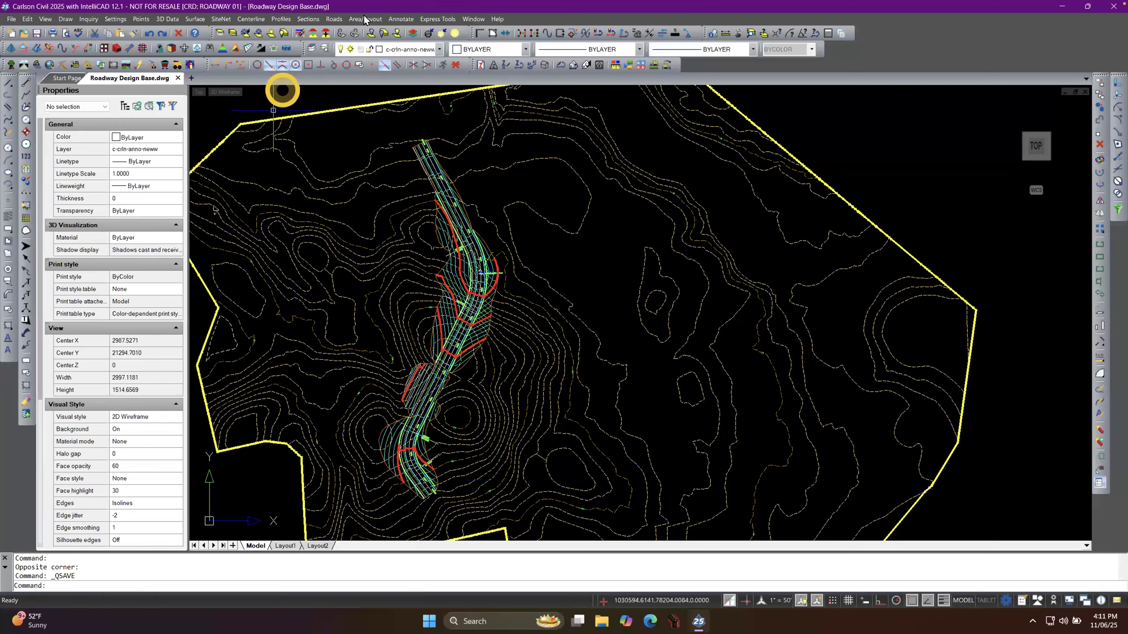
Review the input and output files specified for Process Road Design, and cancel without processing the road.
left_click(334, 20)
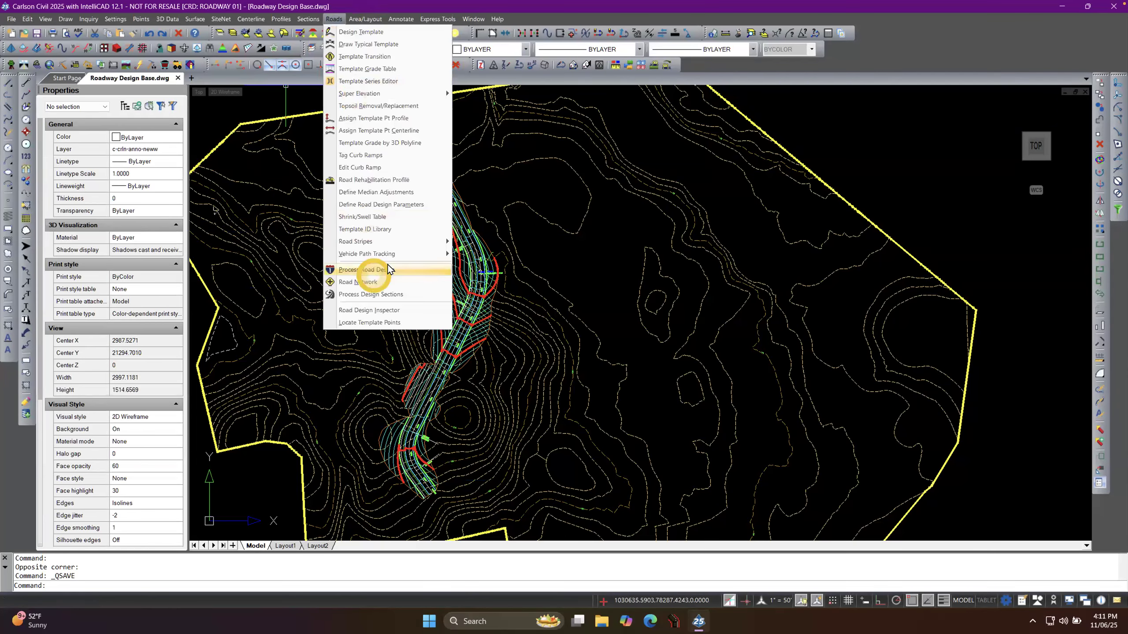
left_click(405, 269)
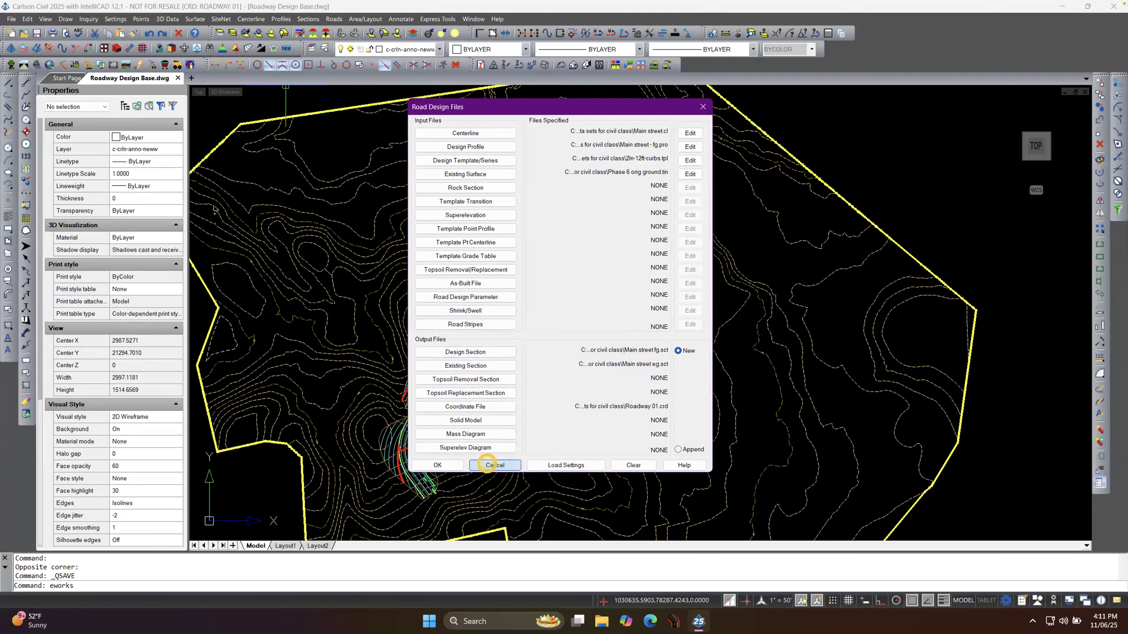
left_click(488, 464)
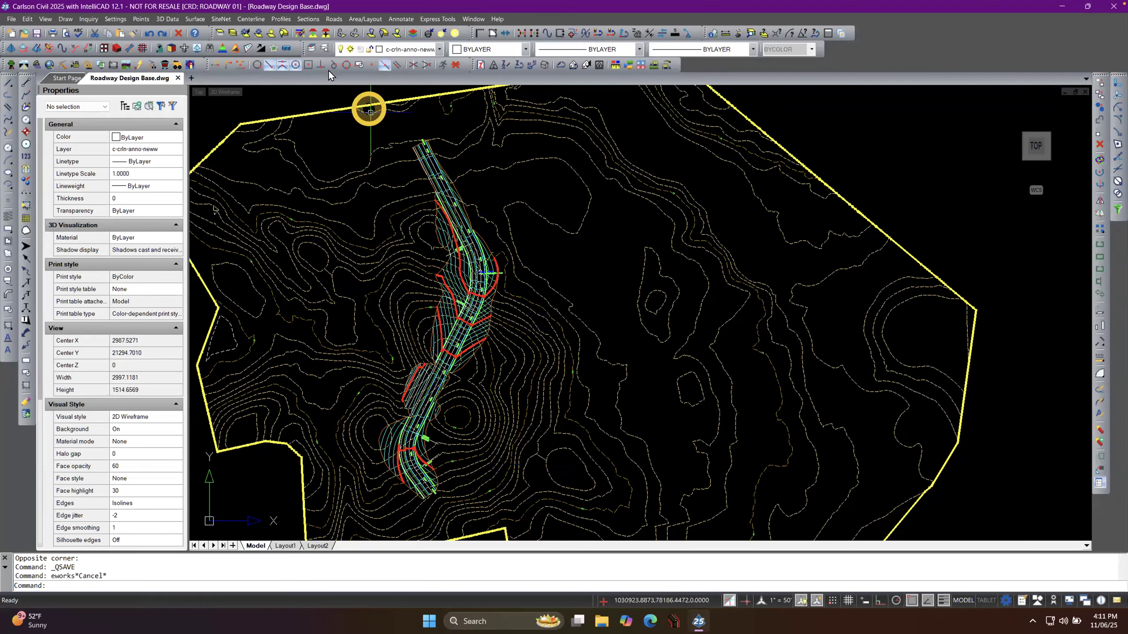
Open the Main Street FG.sct section file in the Section File Editor.
left_click(310, 19)
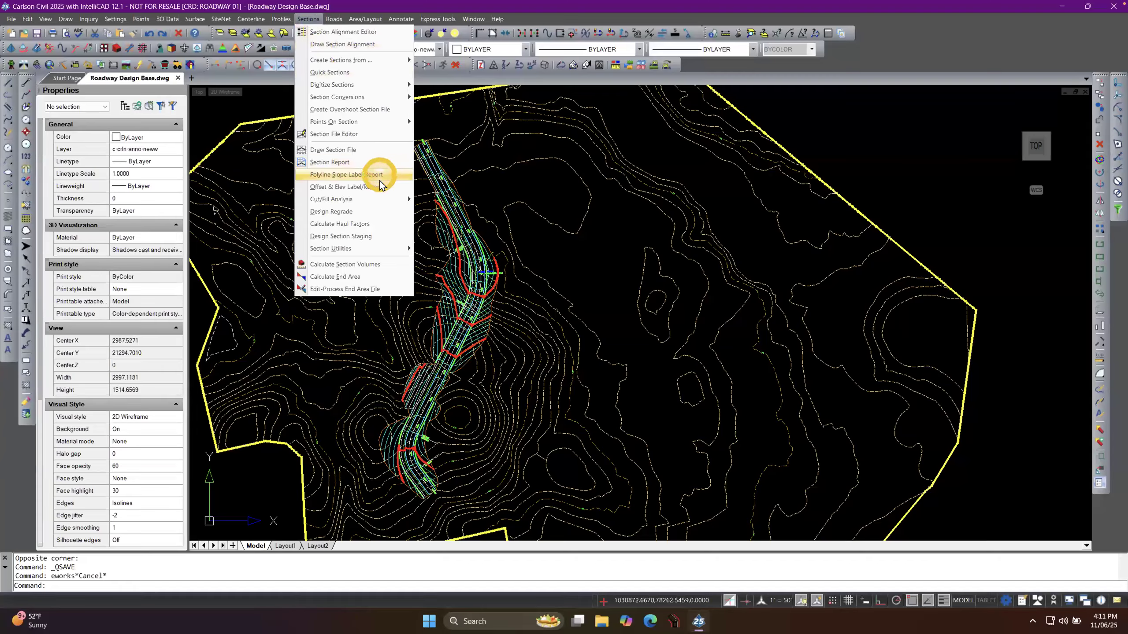
left_click(381, 141)
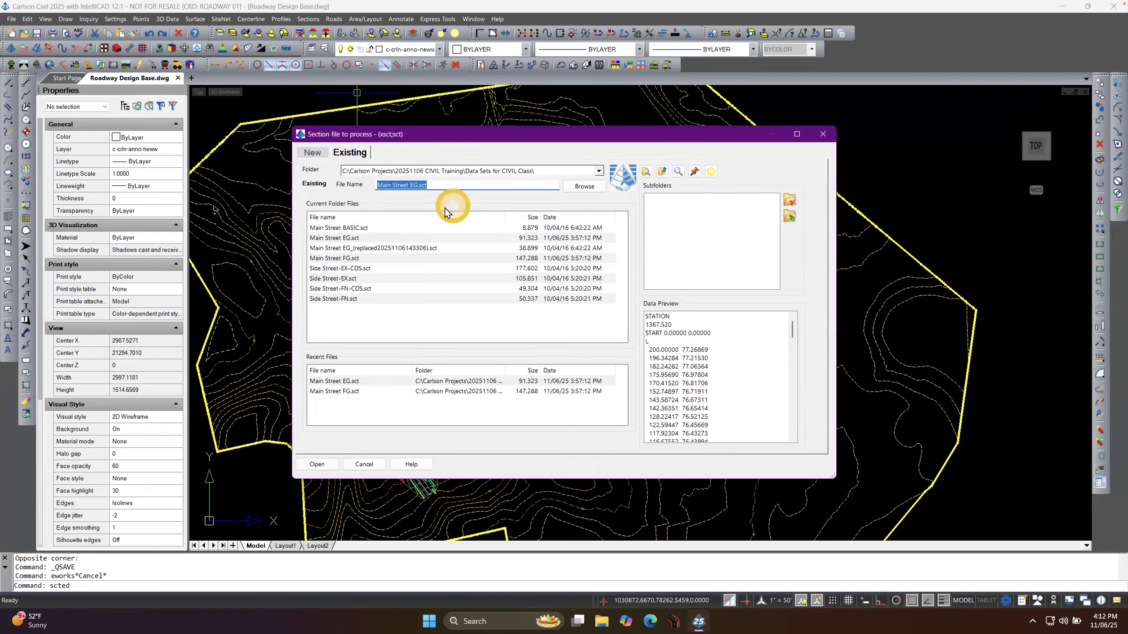
left_click(351, 391)
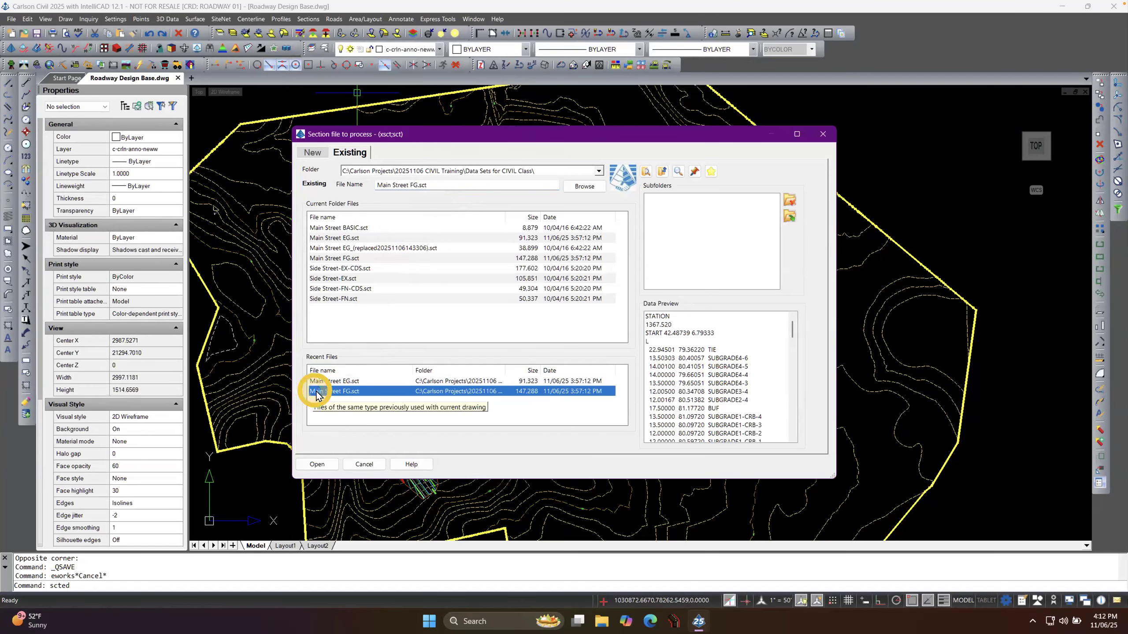
double_click(317, 393)
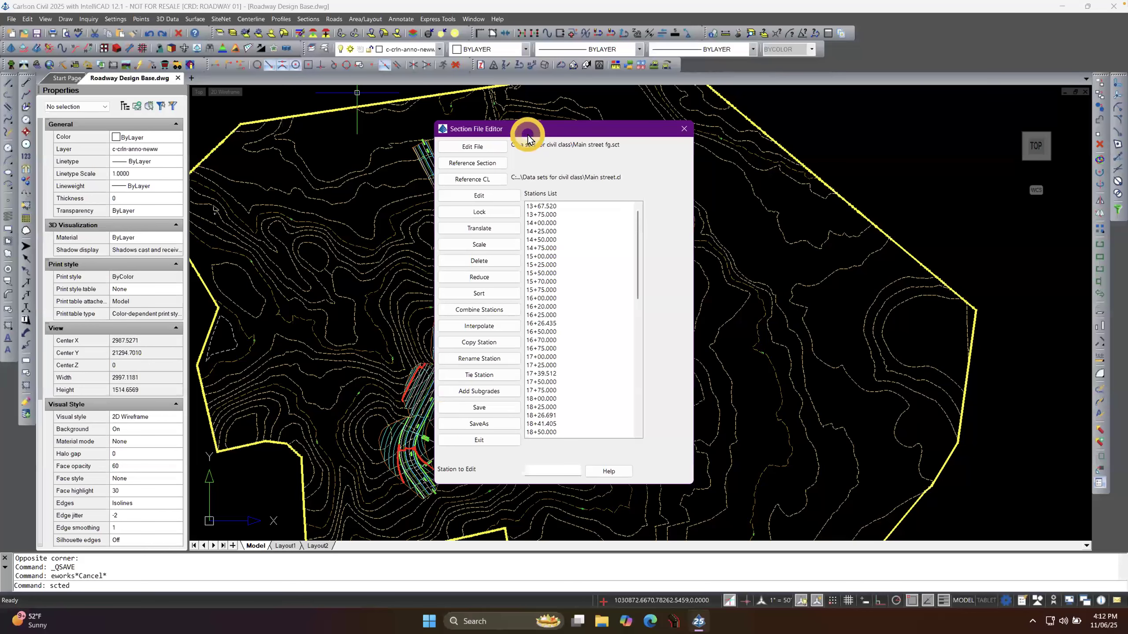
Inspect the road cross section at station 13+75.000 and its subgrades, and close it without editing.
left_click_drag(526, 132, 458, 125)
left_click(480, 207)
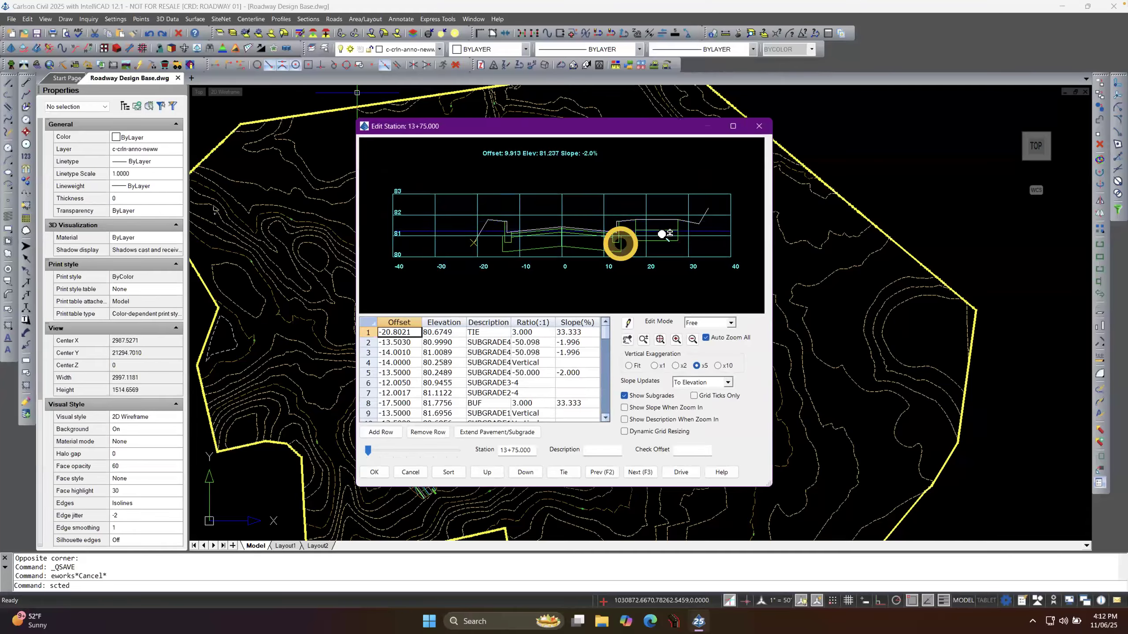
scroll(664, 231, "up", 3)
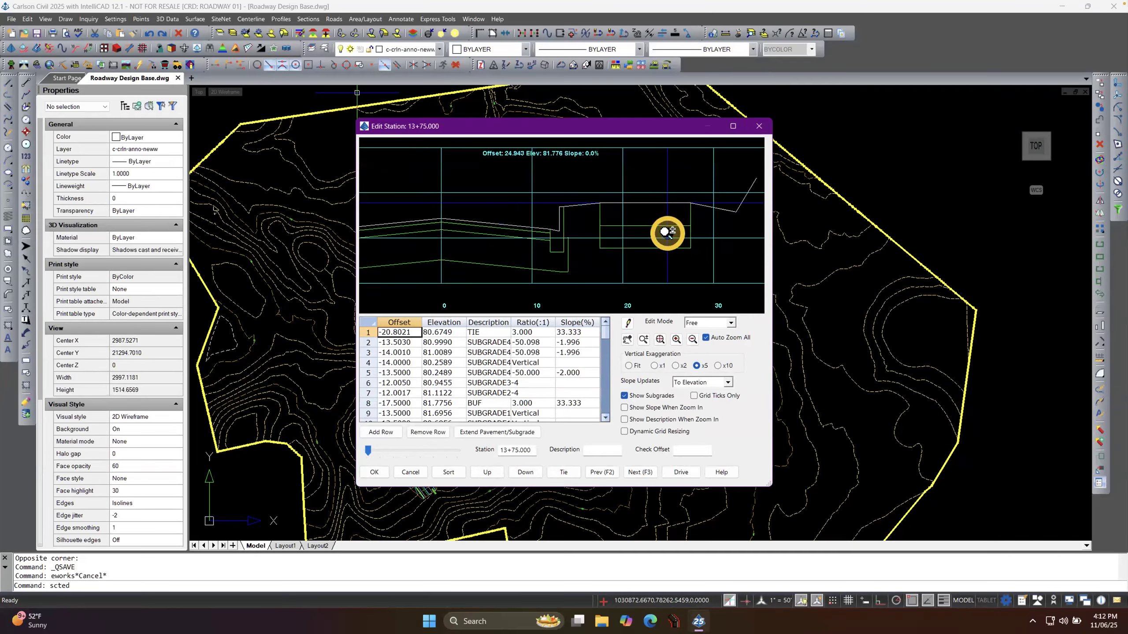
scroll(664, 231, "down", 3)
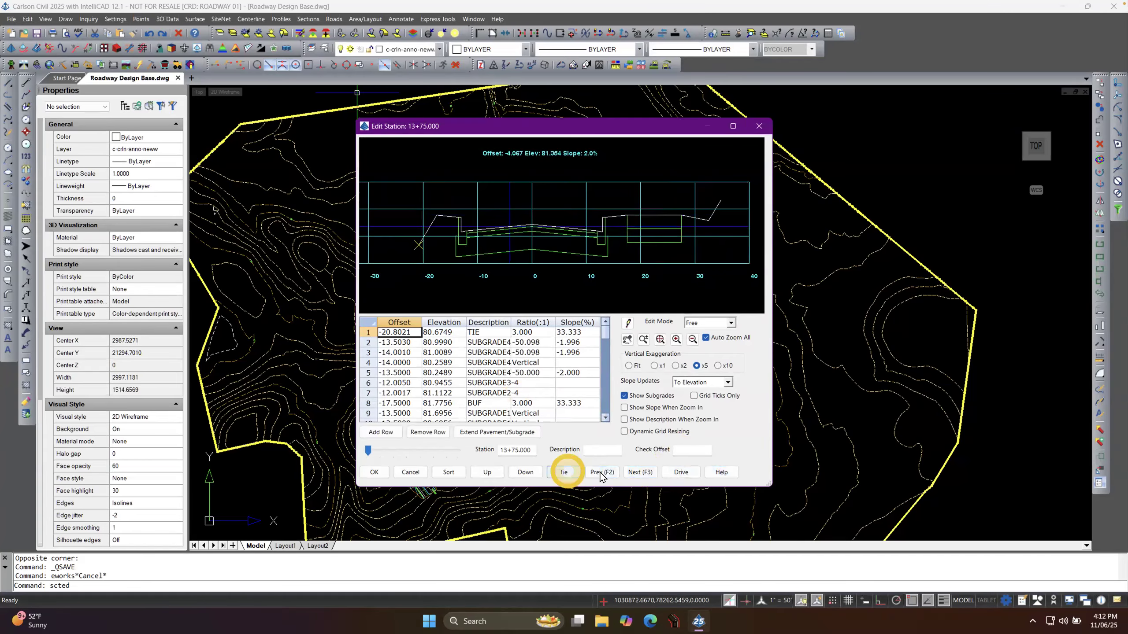
left_click(410, 472)
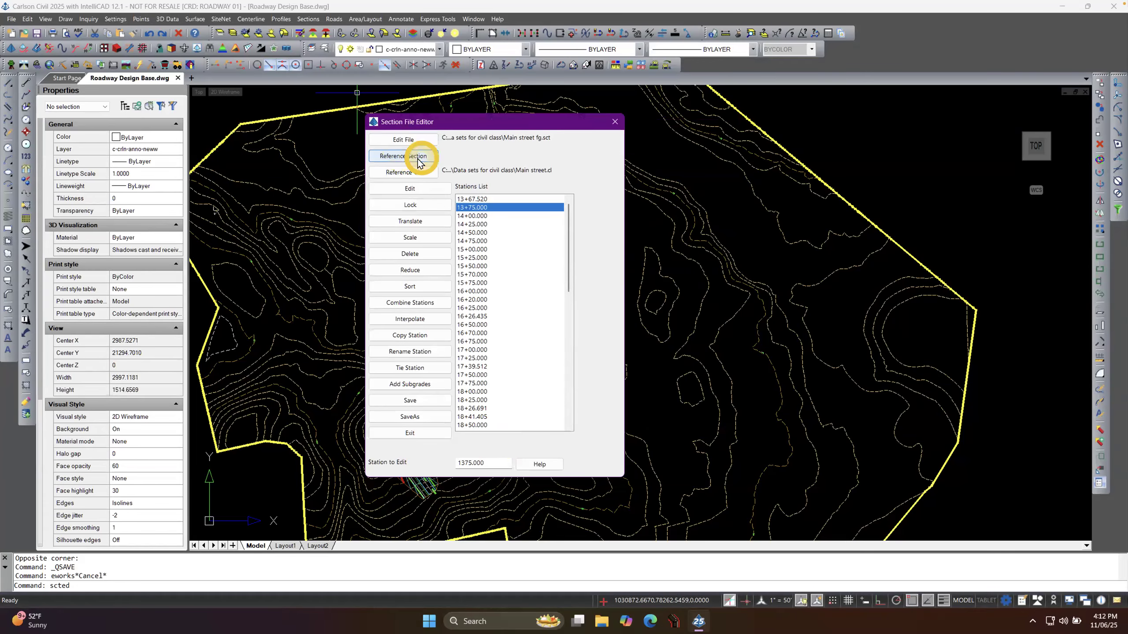
Set Main Street EG.sct as the reference section file for comparison with the finished-grade sections.
left_click(396, 156)
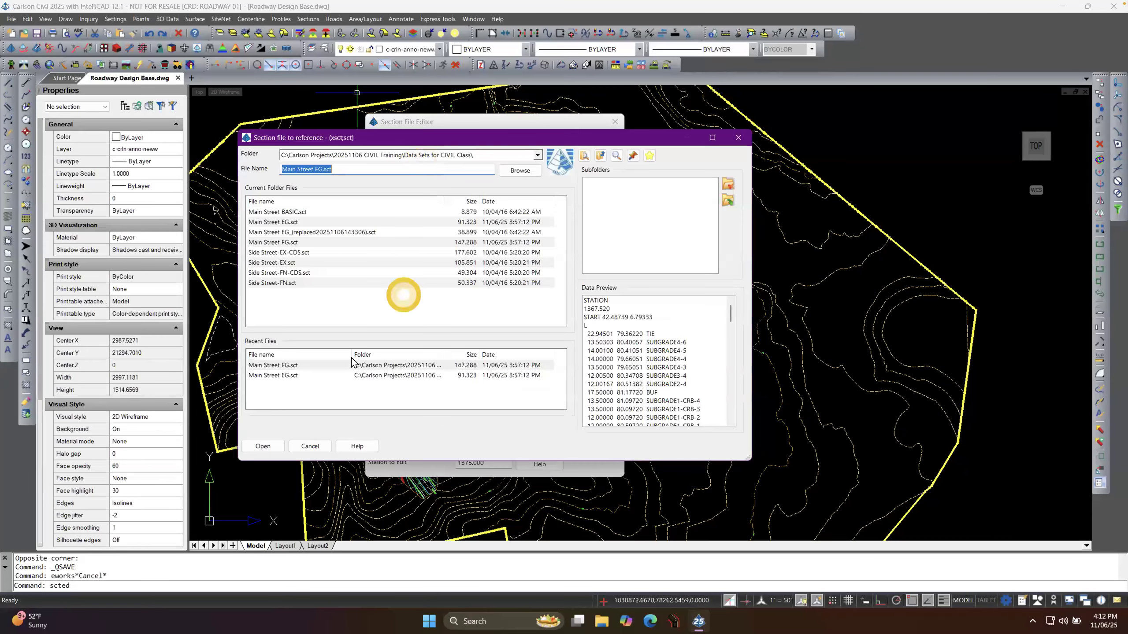
left_click(281, 376)
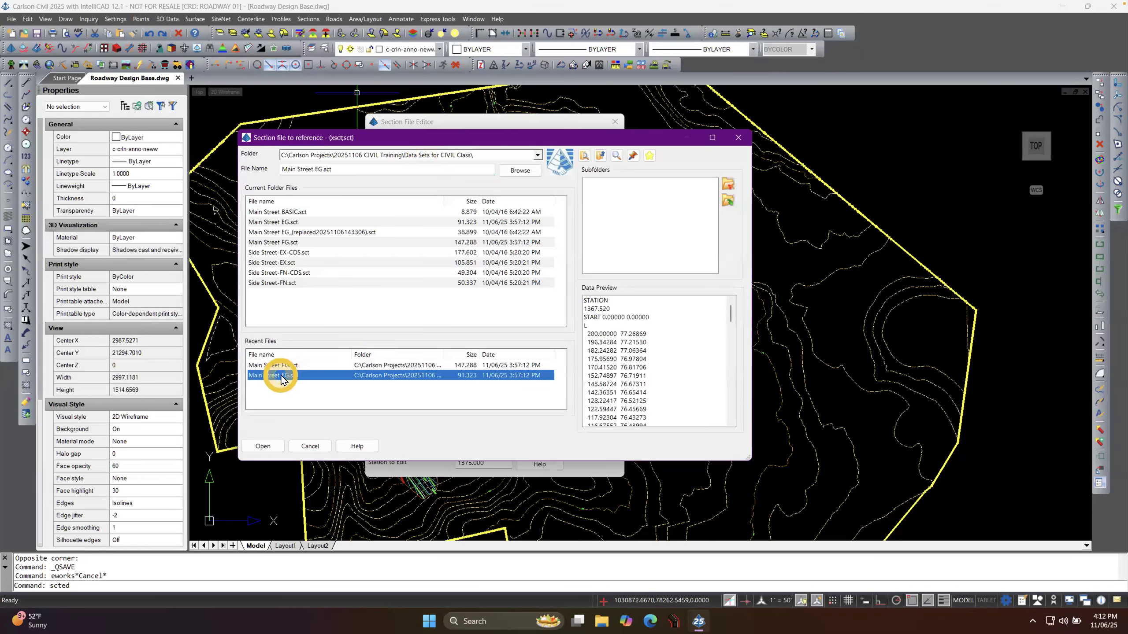
double_click(280, 376)
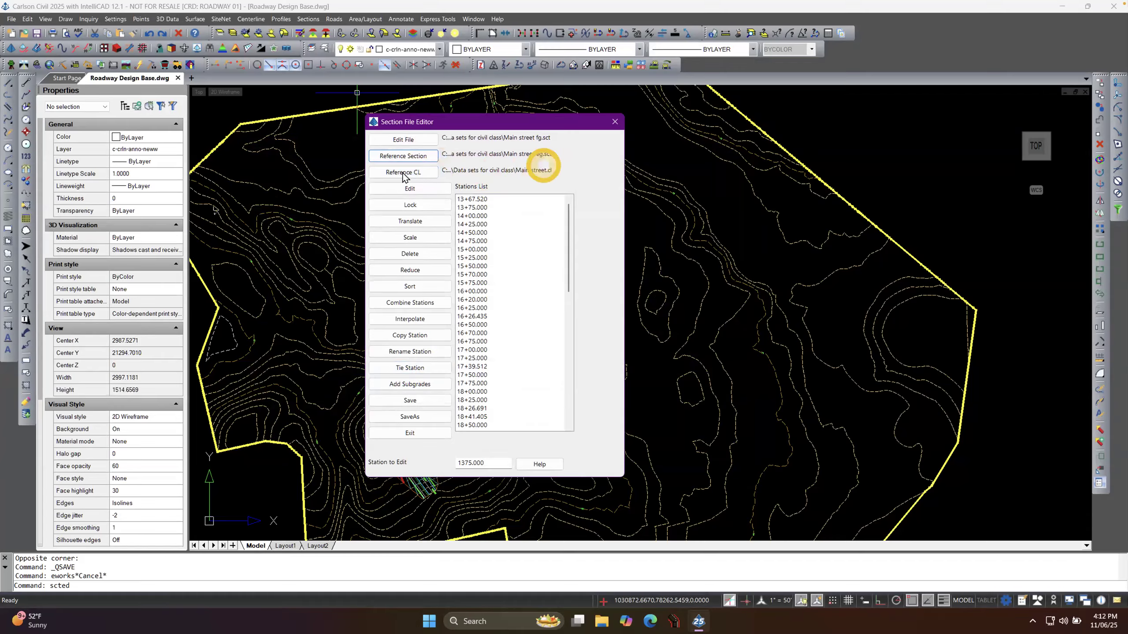
Open station 13+67.520 for editing and enlarge the station window to give the cross section more room.
left_click(477, 200)
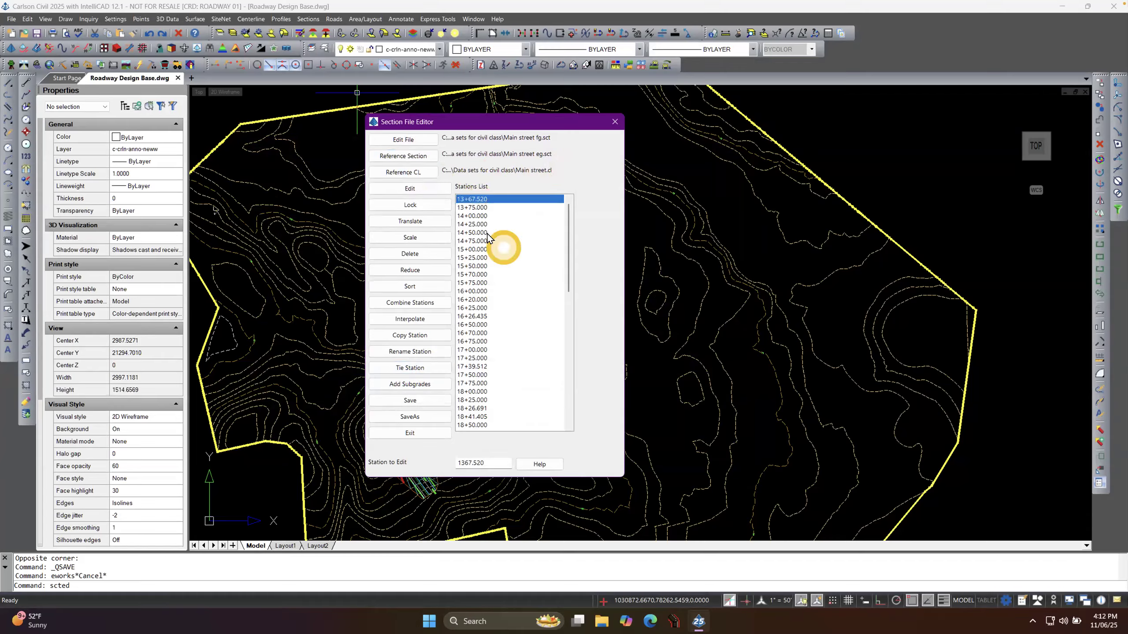
left_click(477, 232)
double_click(477, 200)
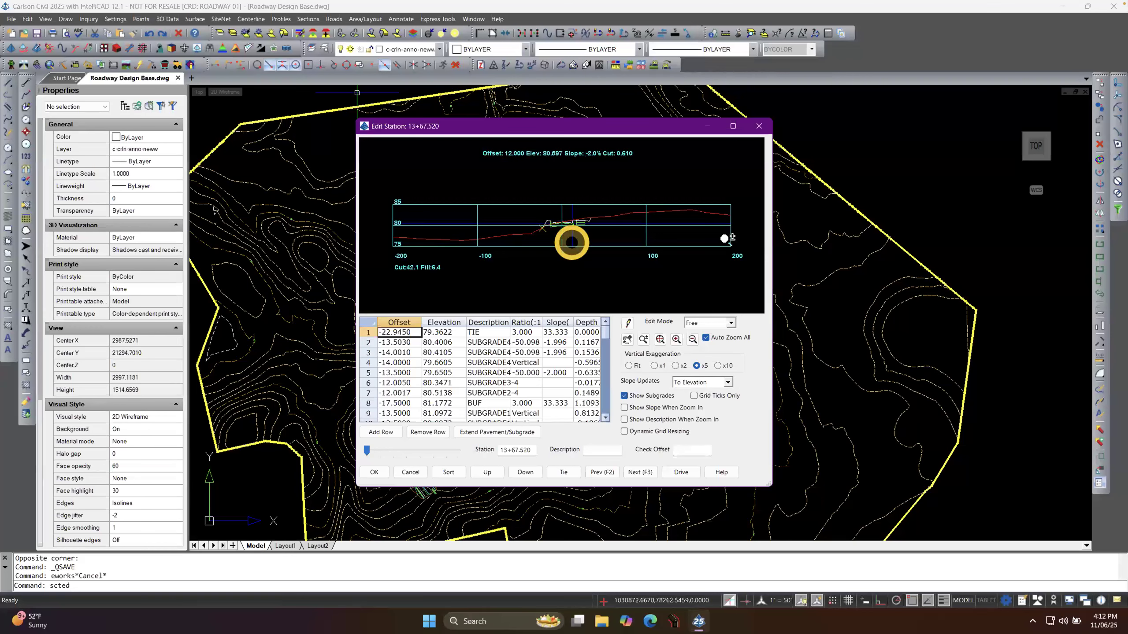
left_click_drag(773, 230, 869, 235)
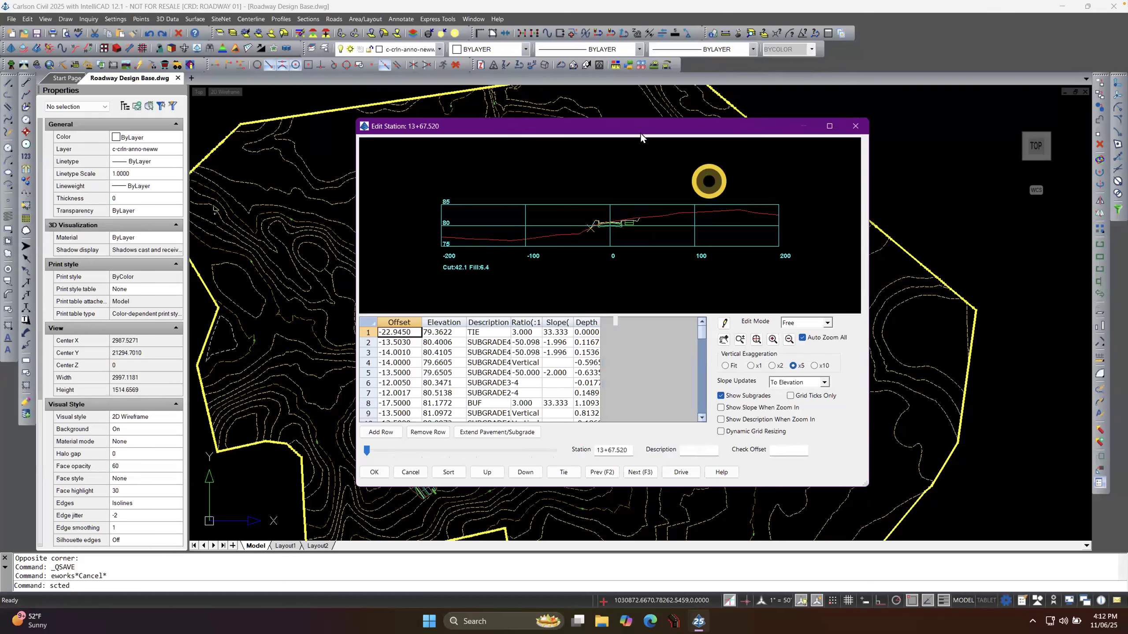
left_click_drag(636, 119, 634, 94)
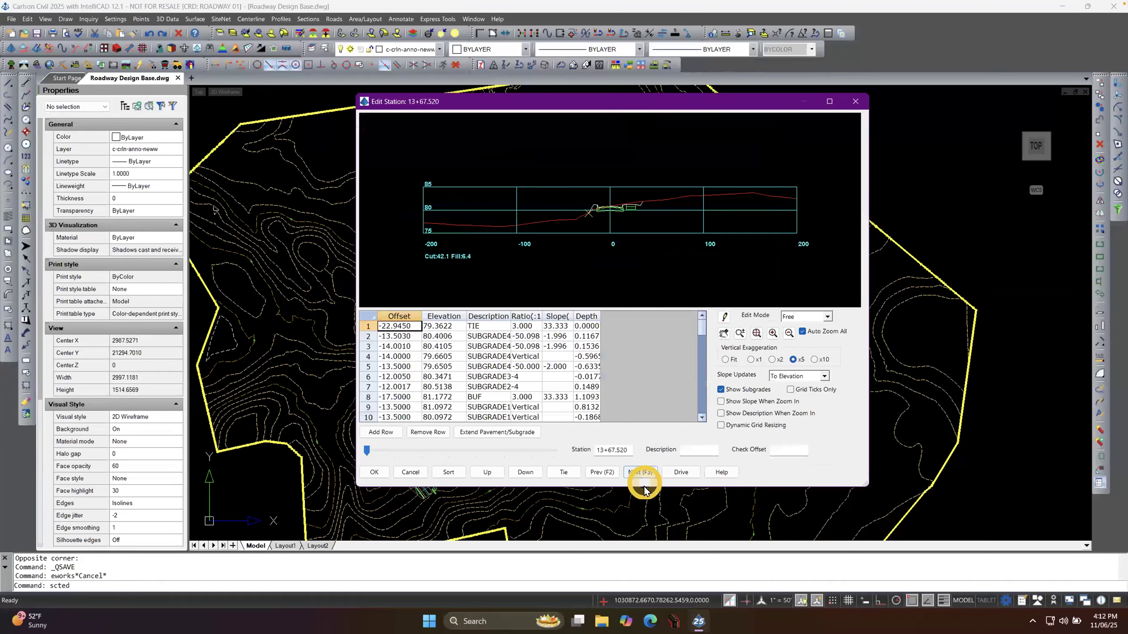
left_click_drag(646, 487, 661, 535)
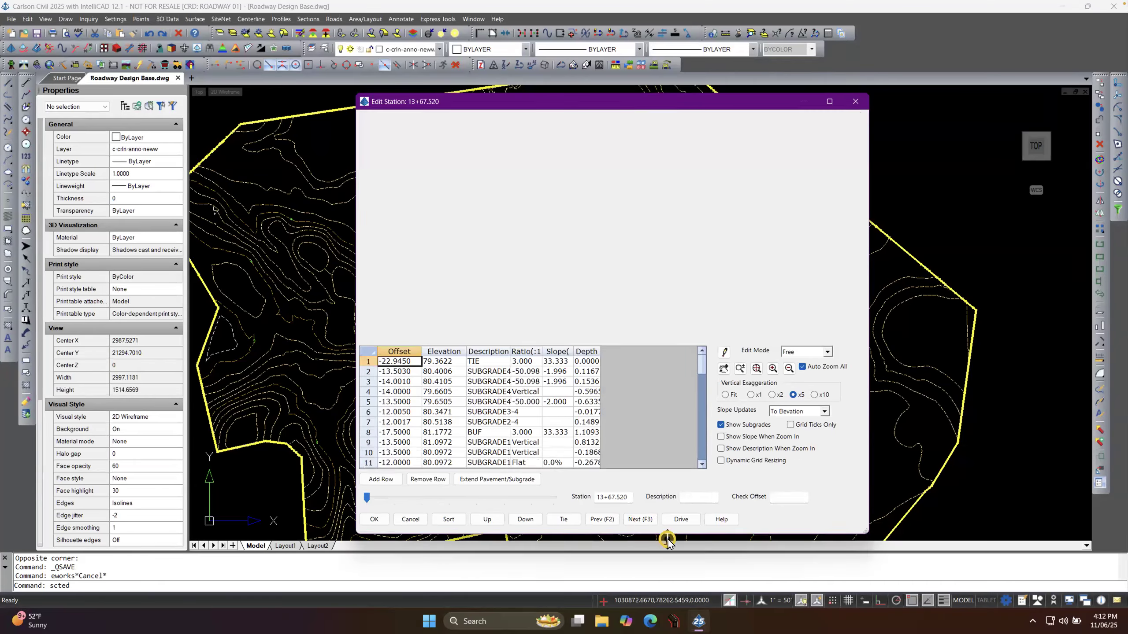
Examine the road cross section against existing ground, including at x1 vertical exaggeration.
scroll(619, 266, "up", 5)
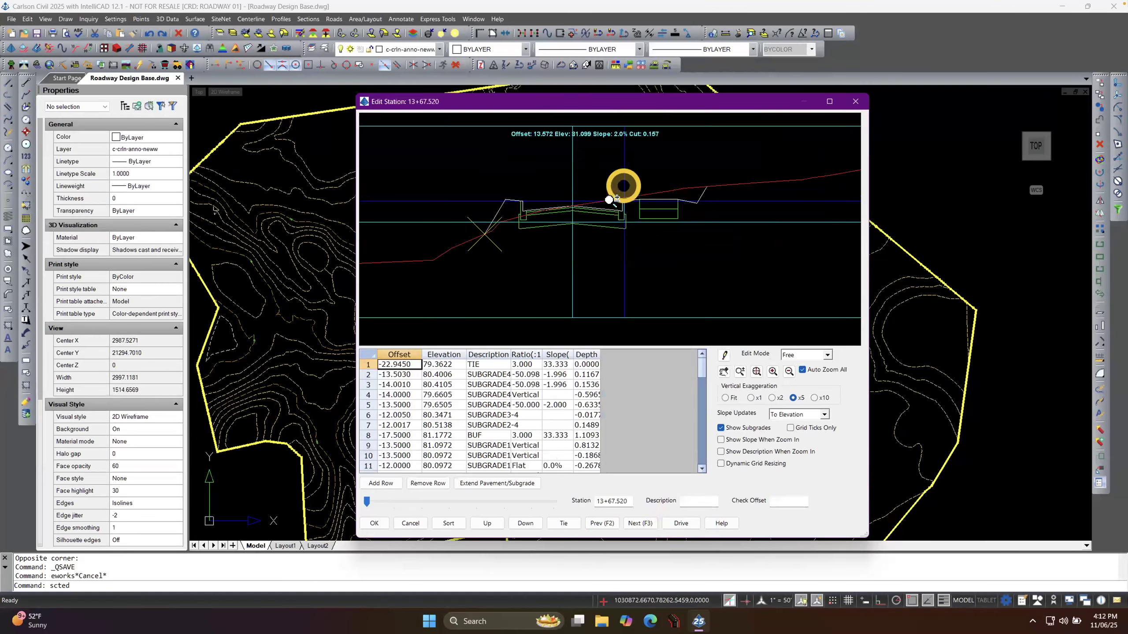
scroll(624, 186, "up", 3)
scroll(606, 222, "down", 4)
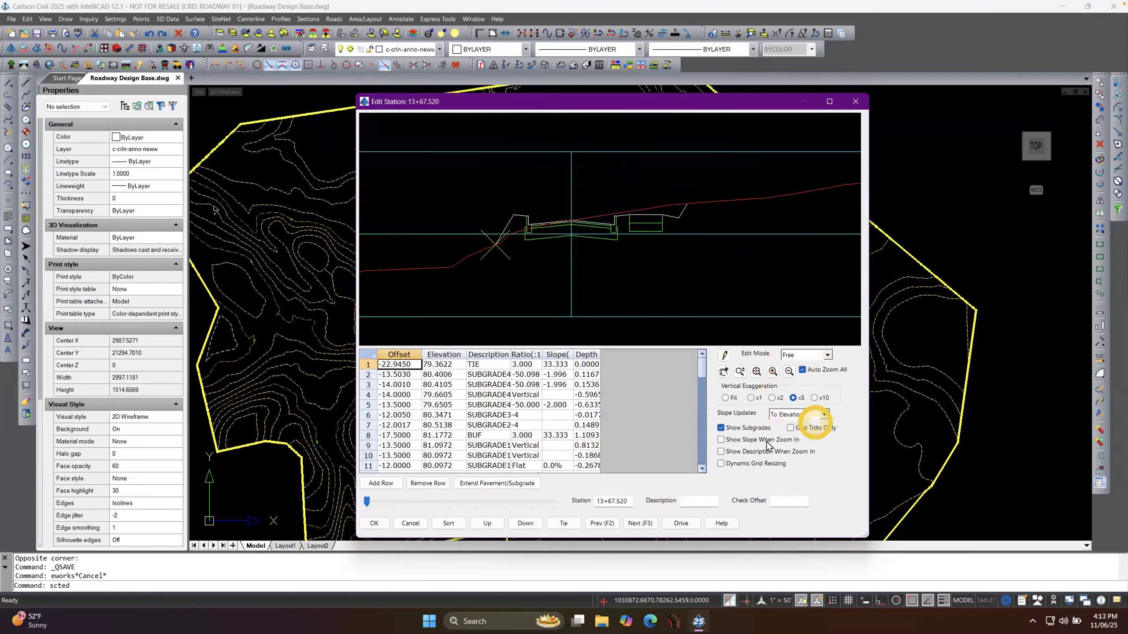
left_click(750, 399)
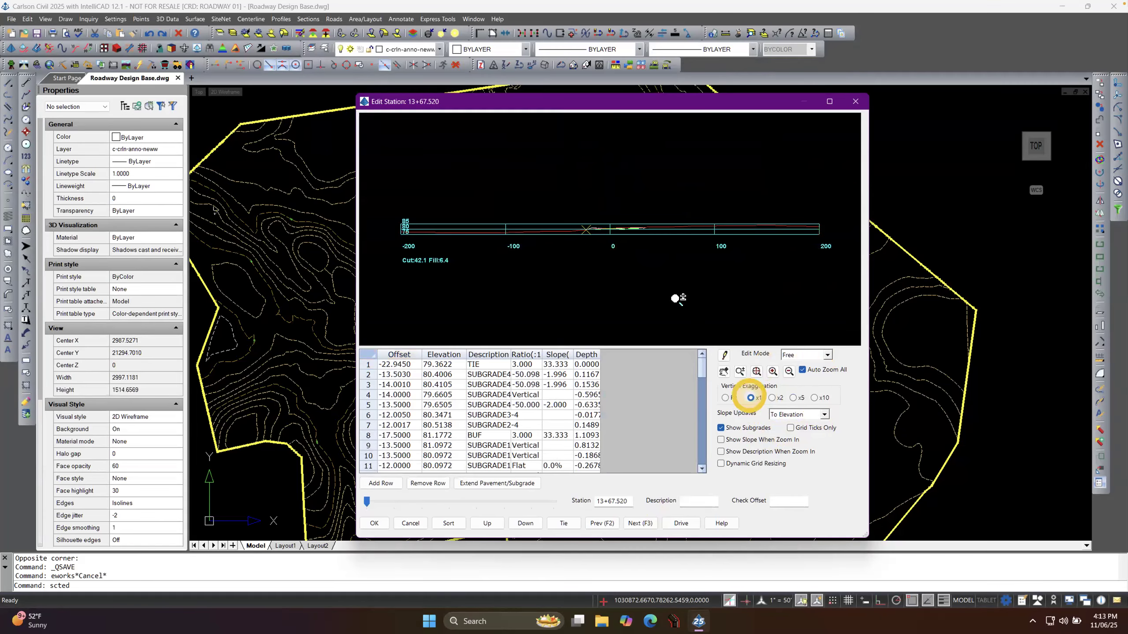
scroll(630, 235, "up", 8)
scroll(561, 265, "up", 5)
scroll(567, 266, "down", 1)
Set the cross section's vertical exaggeration to x2 and view the roadway template.
left_click(773, 398)
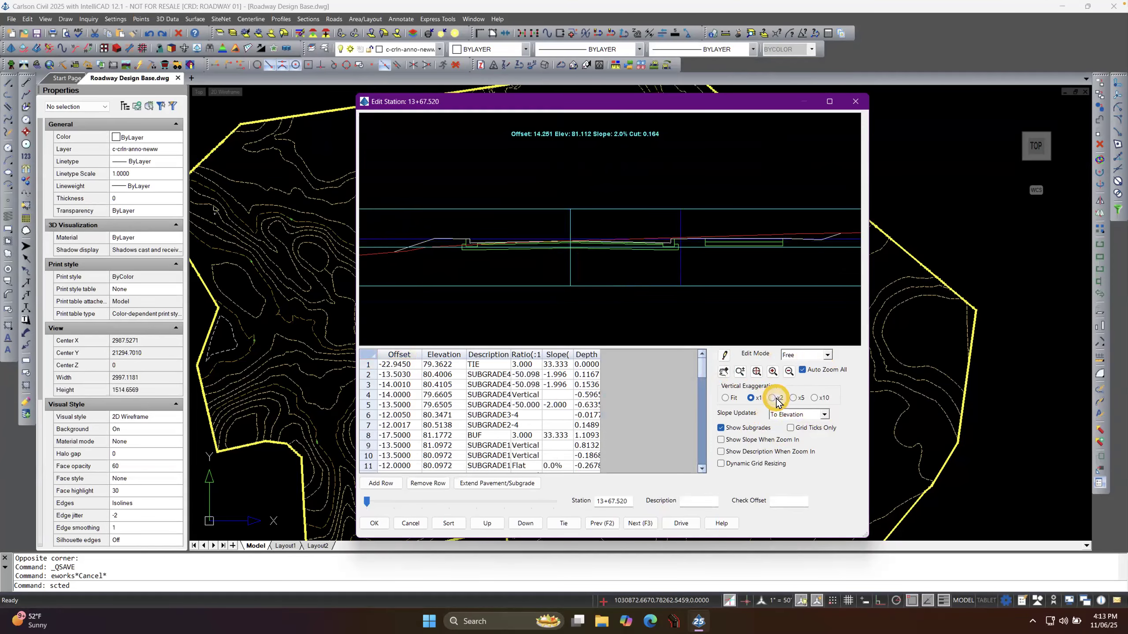
scroll(609, 218, "up", 3)
scroll(609, 217, "up", 2)
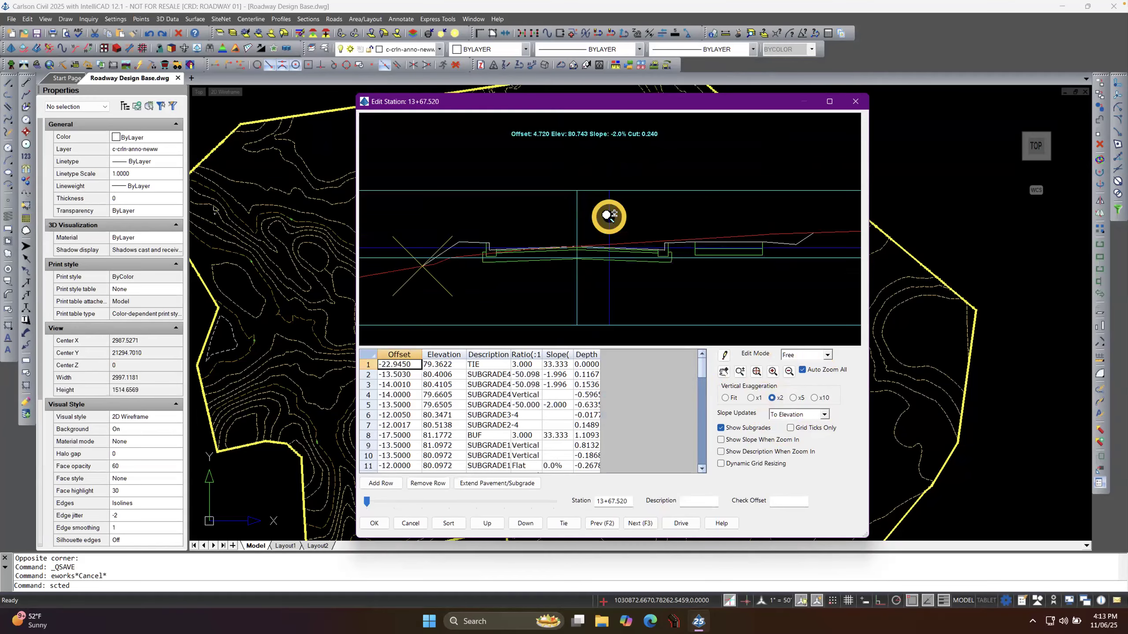
scroll(609, 216, "down", 1)
Locate the subgrade and BUF points from the table on the cross section's negative-offset side.
left_click(435, 394)
left_click(434, 415)
left_click(434, 445)
left_click(393, 445)
left_click(437, 404)
left_click(438, 445)
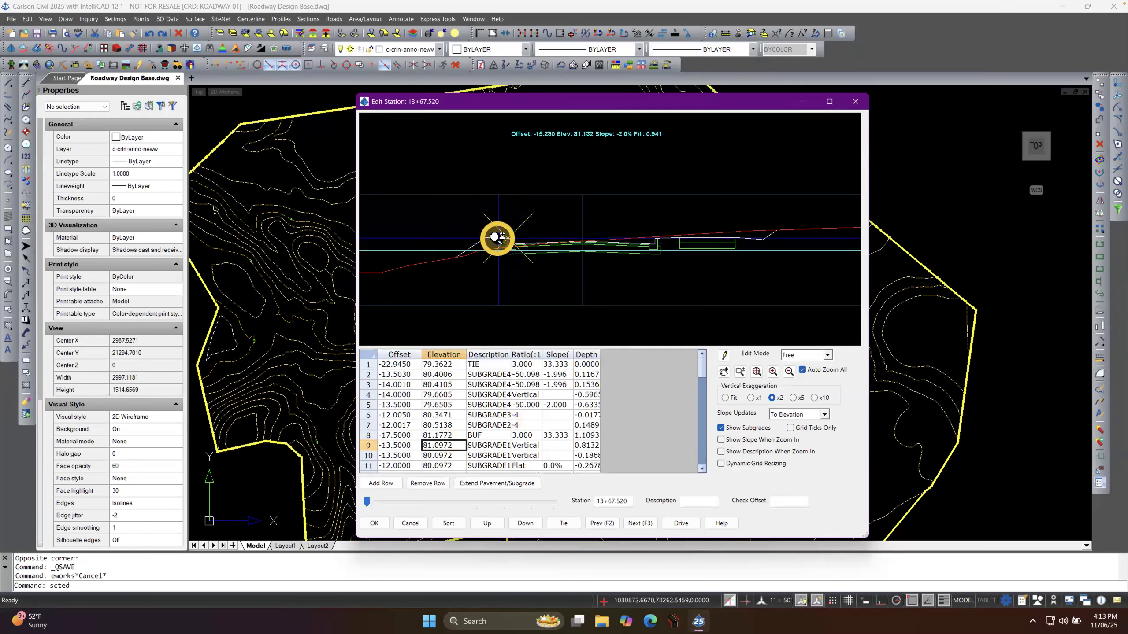
scroll(499, 239, "up", 3)
scroll(498, 239, "up", 2)
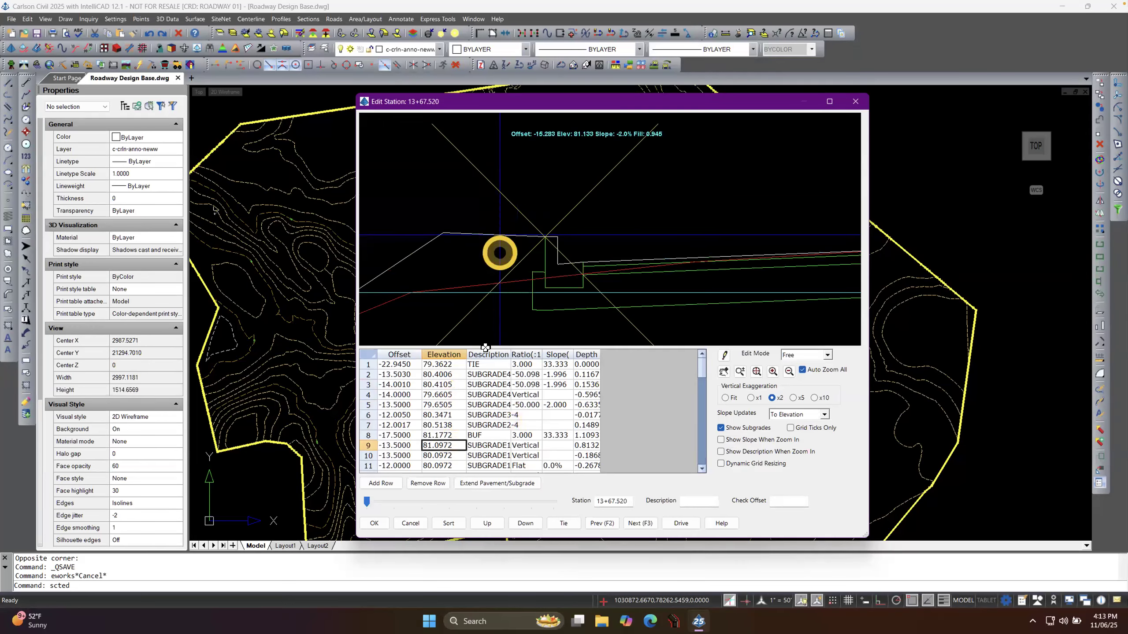
left_click(445, 418)
left_click(444, 432)
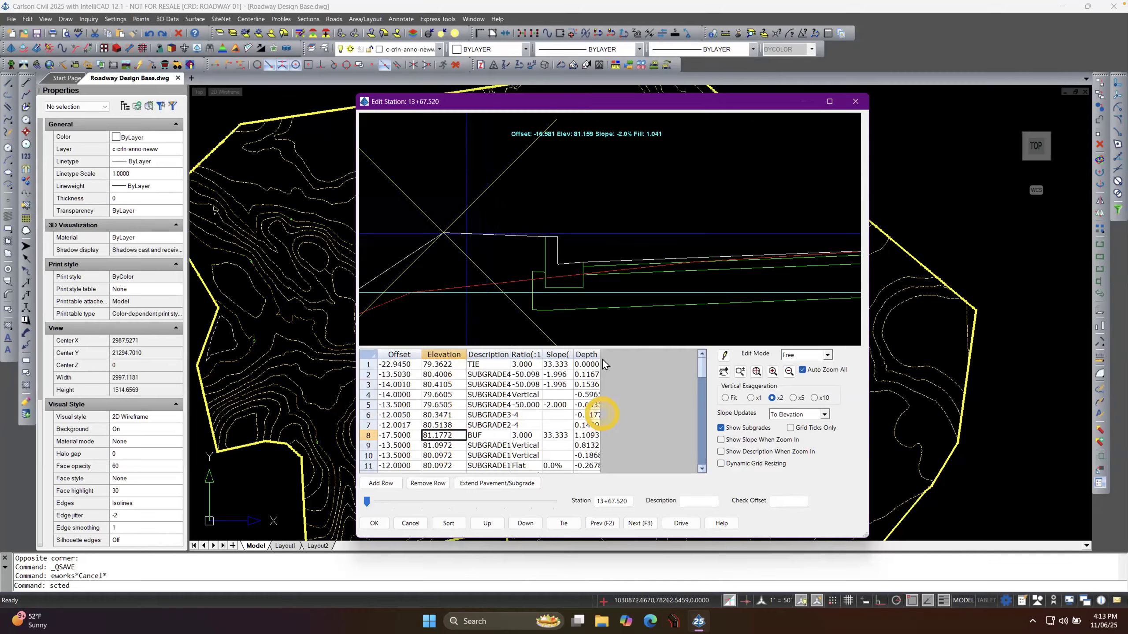
Widen the table's Depth column and check where the BUF and neighbouring subgrade points fall on the section.
left_click_drag(600, 355, 640, 356)
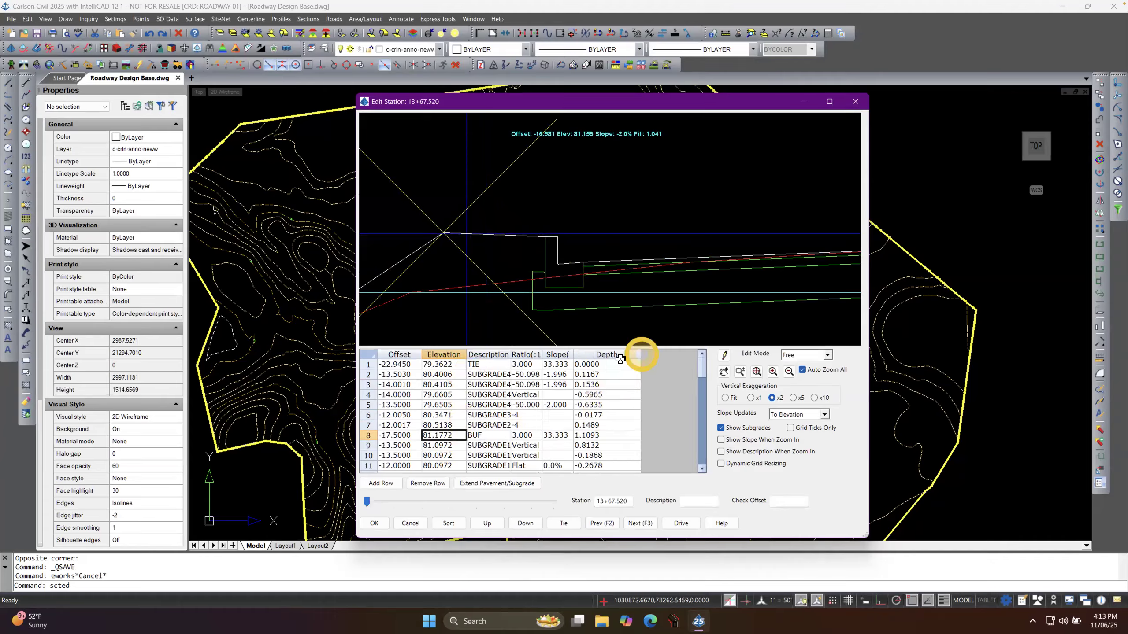
left_click_drag(568, 356, 585, 355)
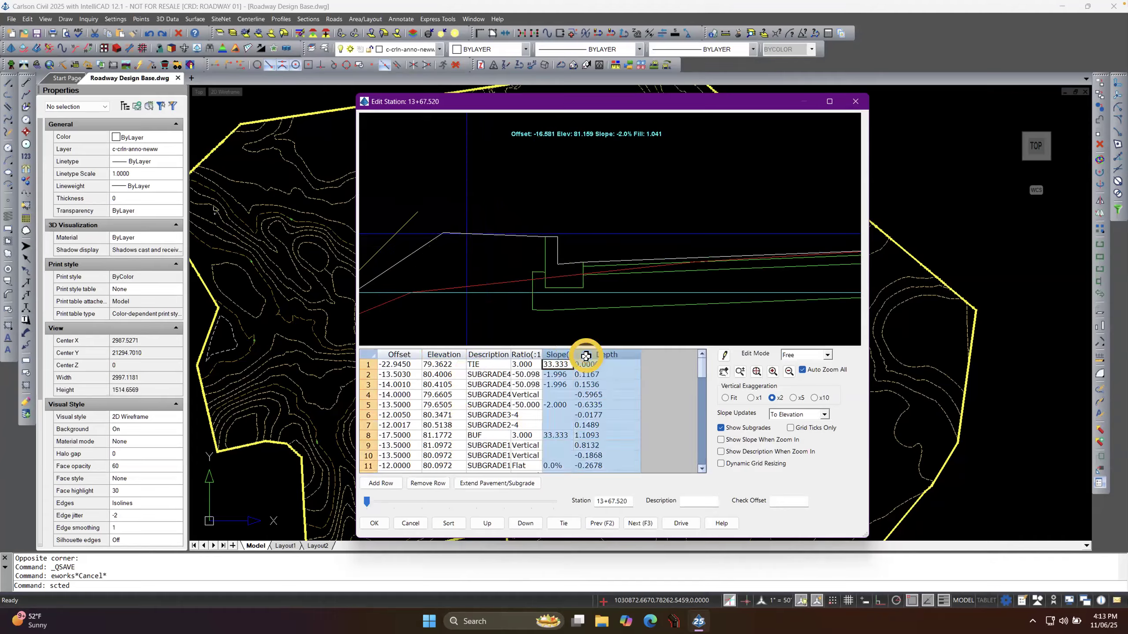
left_click(494, 424)
left_click(497, 435)
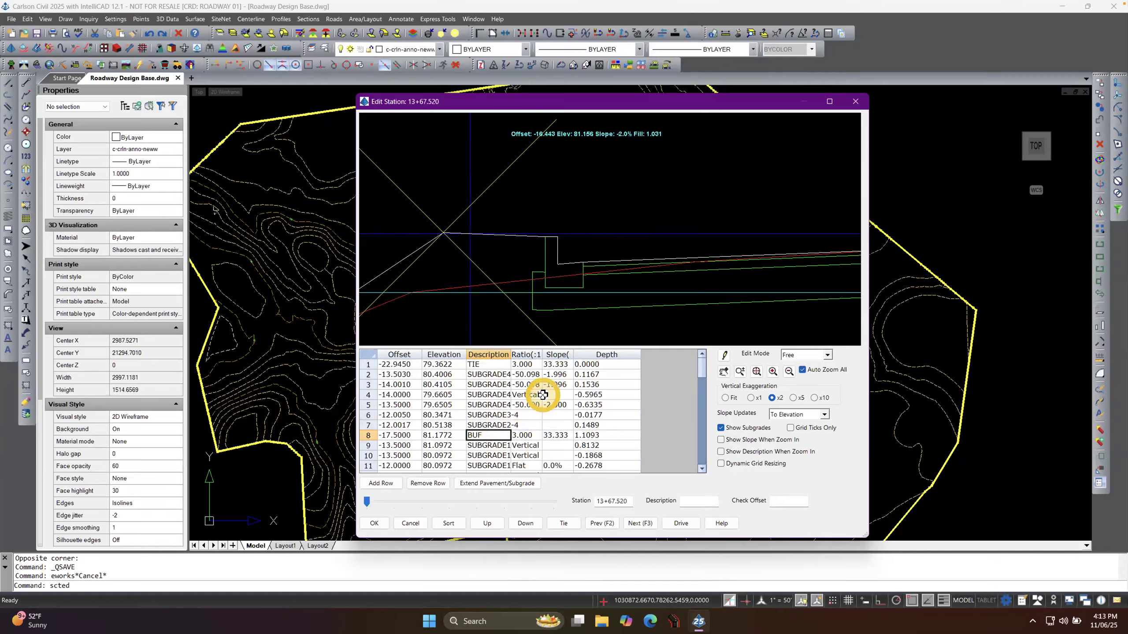
scroll(538, 395, "down", 3)
left_click(487, 425)
scroll(518, 416, "down", 5)
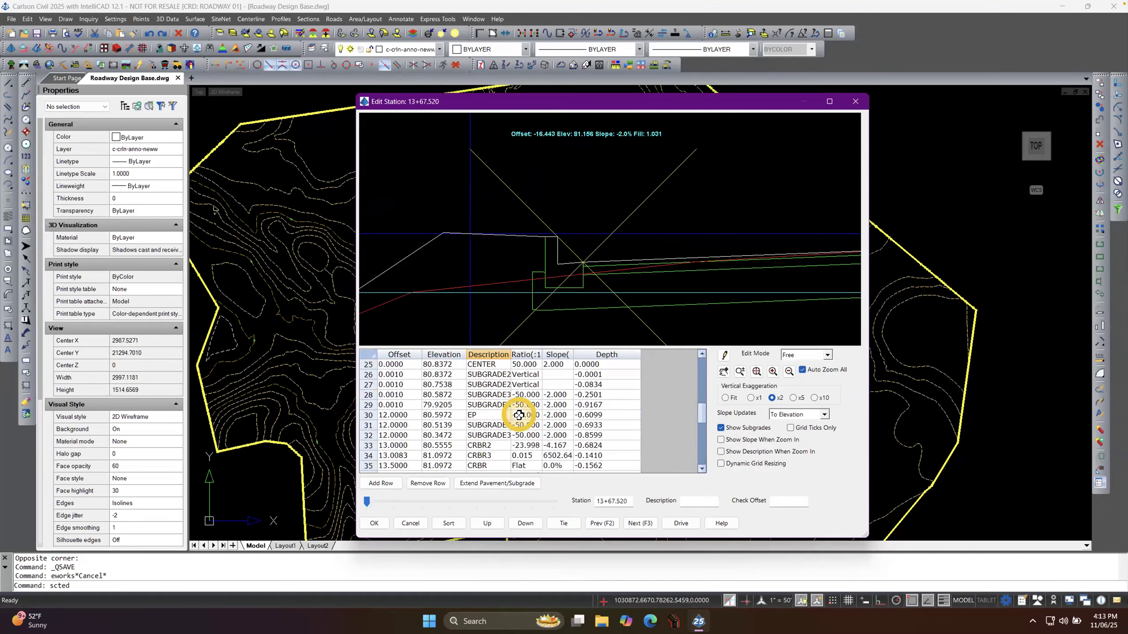
Locate the CENTER point and inspect the cross section from the centerline toward the positive-offset curb.
left_click(495, 366)
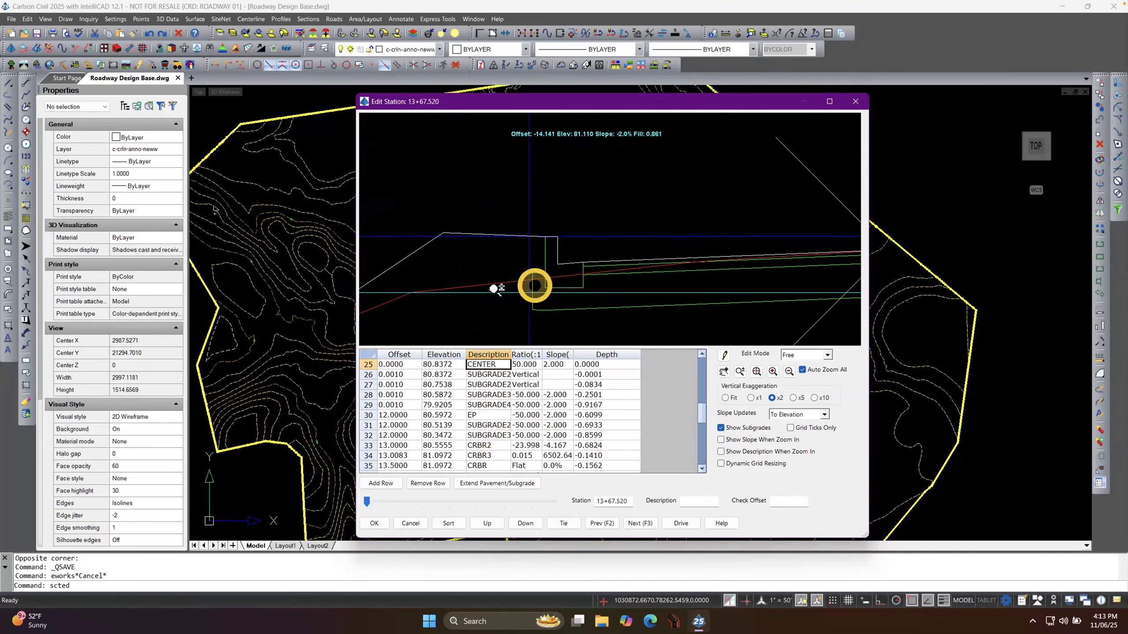
middle_click_drag(535, 285, 399, 292)
middle_click_drag(677, 289, 460, 265)
middle_click_drag(613, 278, 440, 265)
scroll(459, 273, "down", 2)
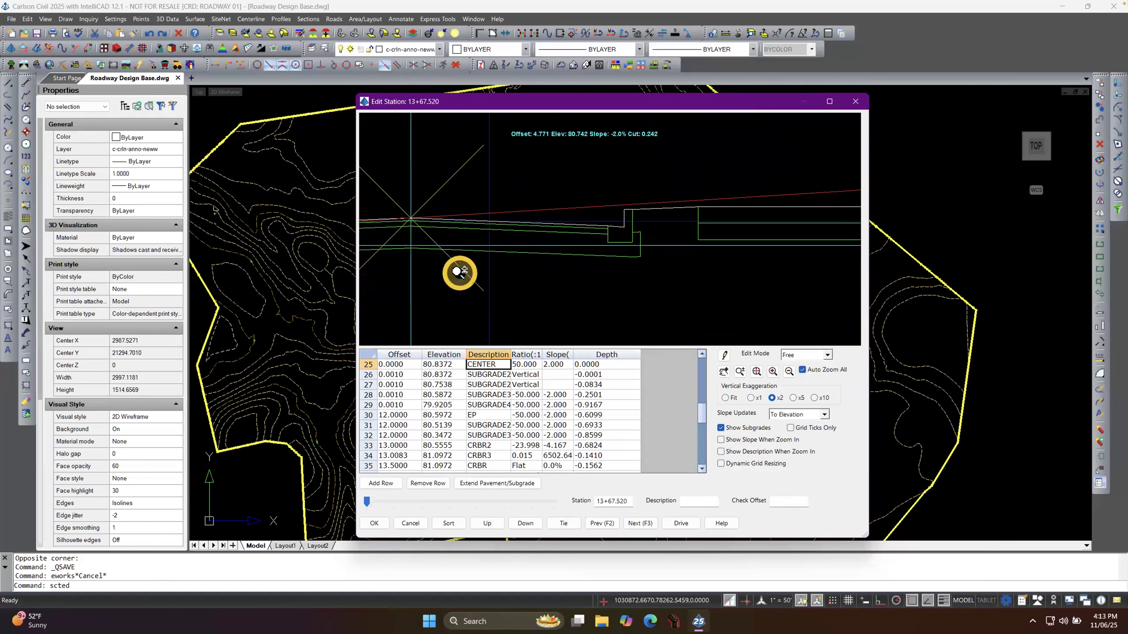
Locate the EP point and the subgrade points below the centerline on the cross section.
left_click(487, 414)
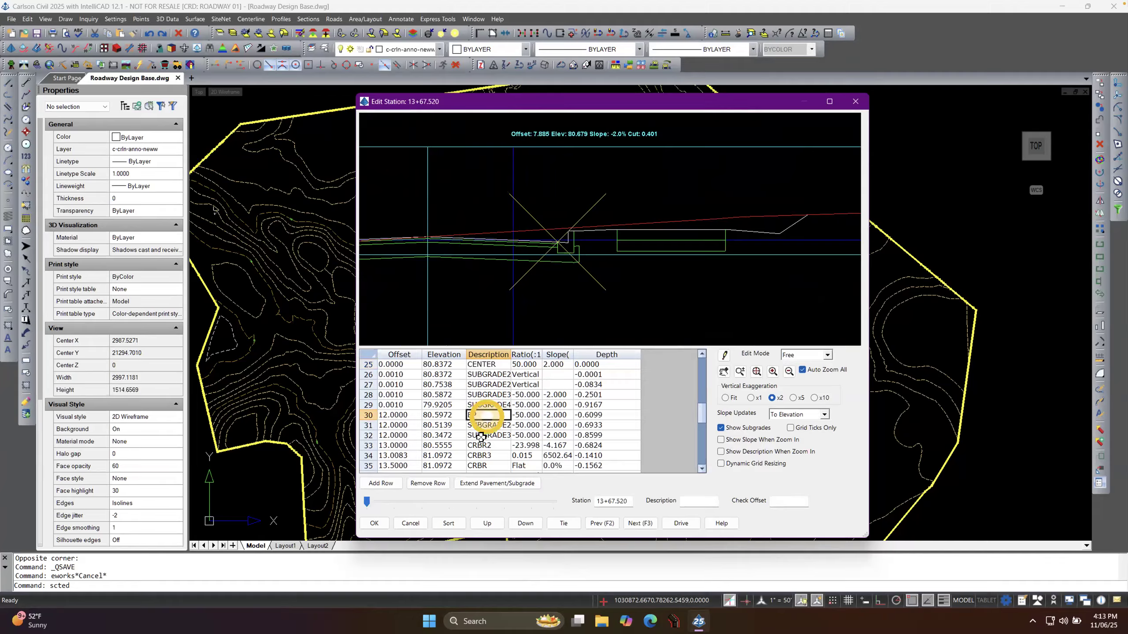
left_click(489, 368)
left_click(489, 377)
left_click(490, 384)
left_click(491, 395)
left_click(492, 405)
left_click(594, 375)
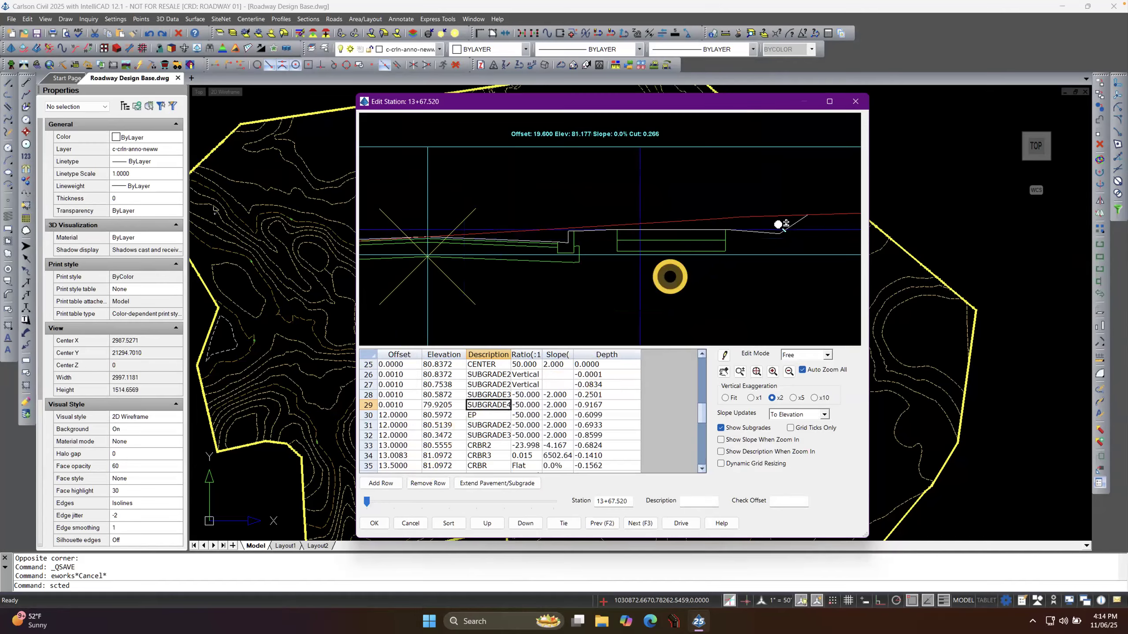
Inspect the remaining positive-offset points on the cross section, ending at the outer TIE point.
scroll(492, 406, "down", 1)
scroll(492, 407, "down", 6)
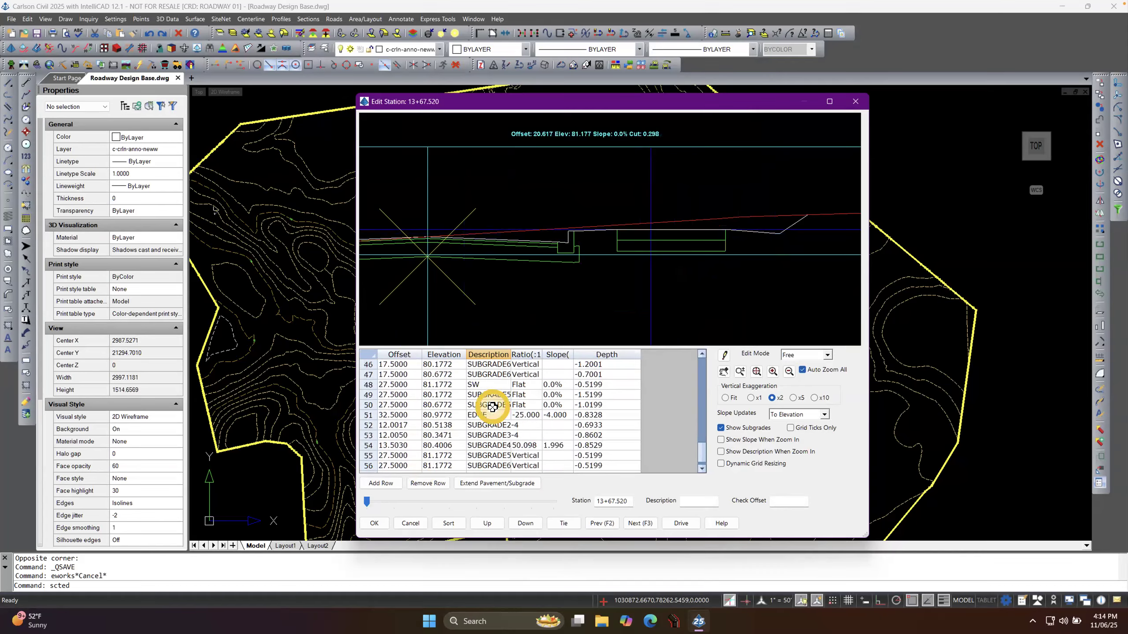
scroll(492, 406, "down", 1)
left_click(489, 416)
left_click(489, 425)
left_click(489, 446)
left_click(489, 464)
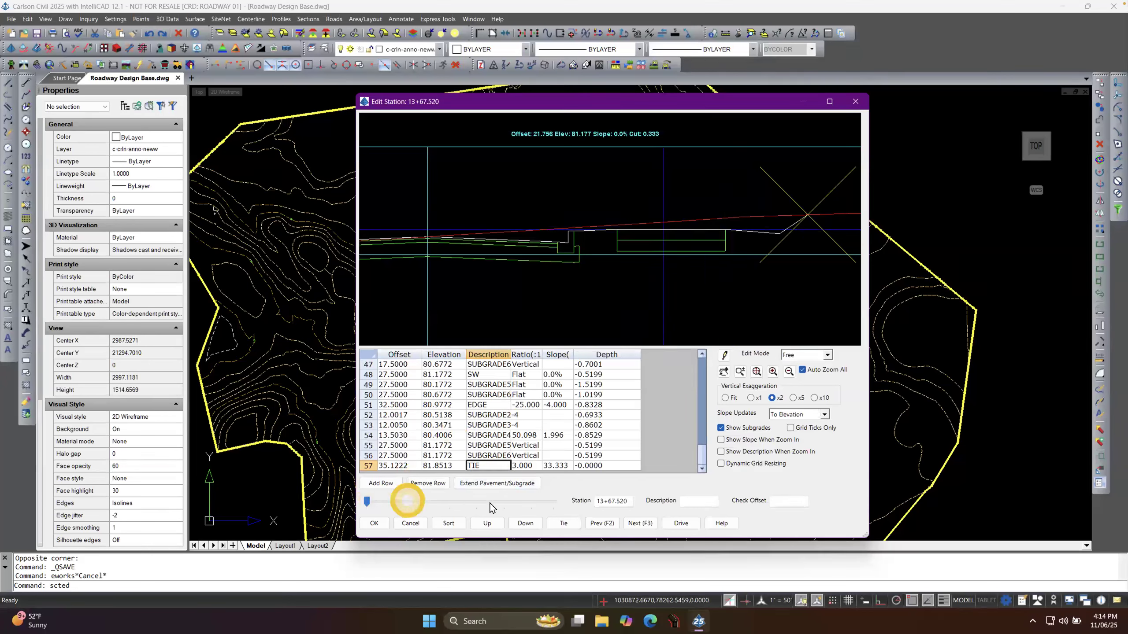
Start a drive-through of the sections with automatic zoom for each section off and the view focused on an offset range.
left_click(383, 503)
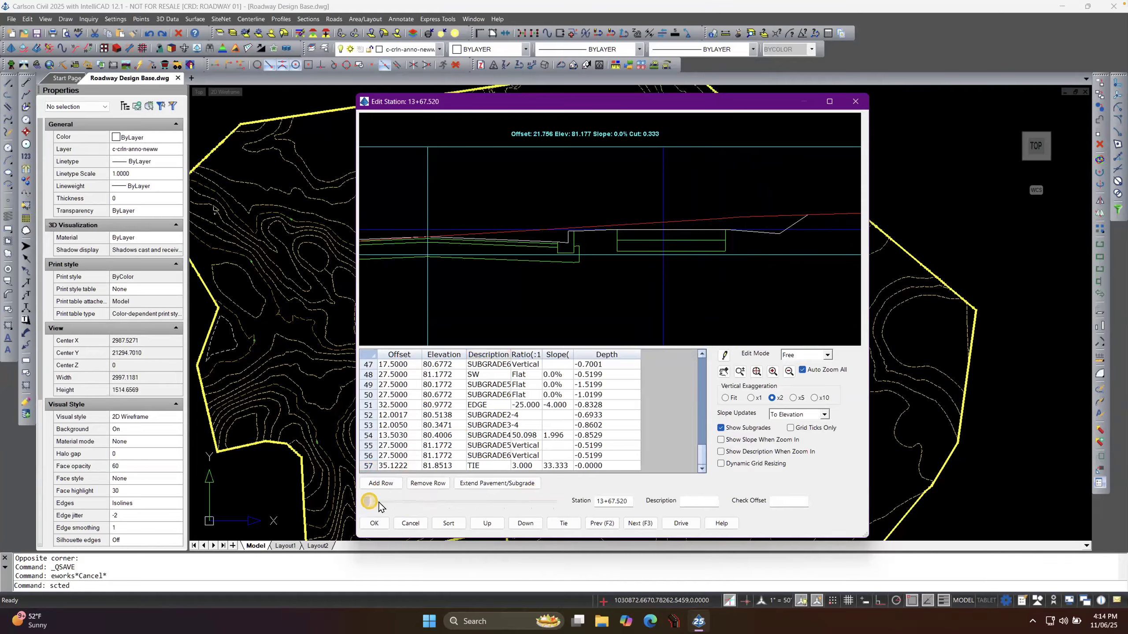
mouse_move(383, 506)
left_mouse_down()
mouse_move(424, 507)
mouse_move(367, 507)
left_mouse_up()
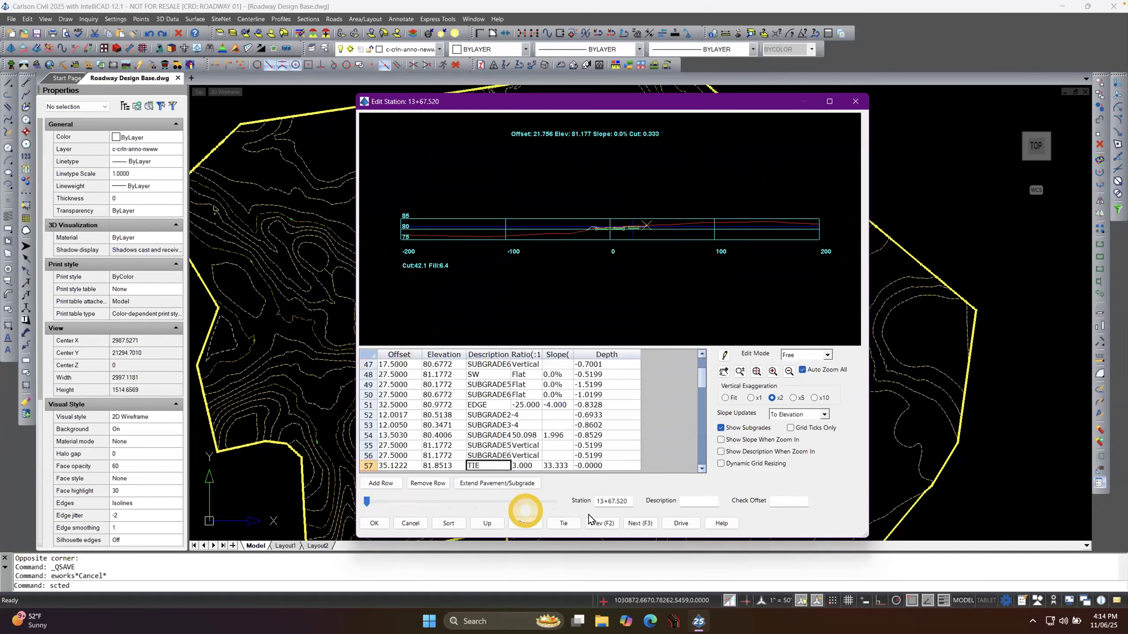
left_click(680, 524)
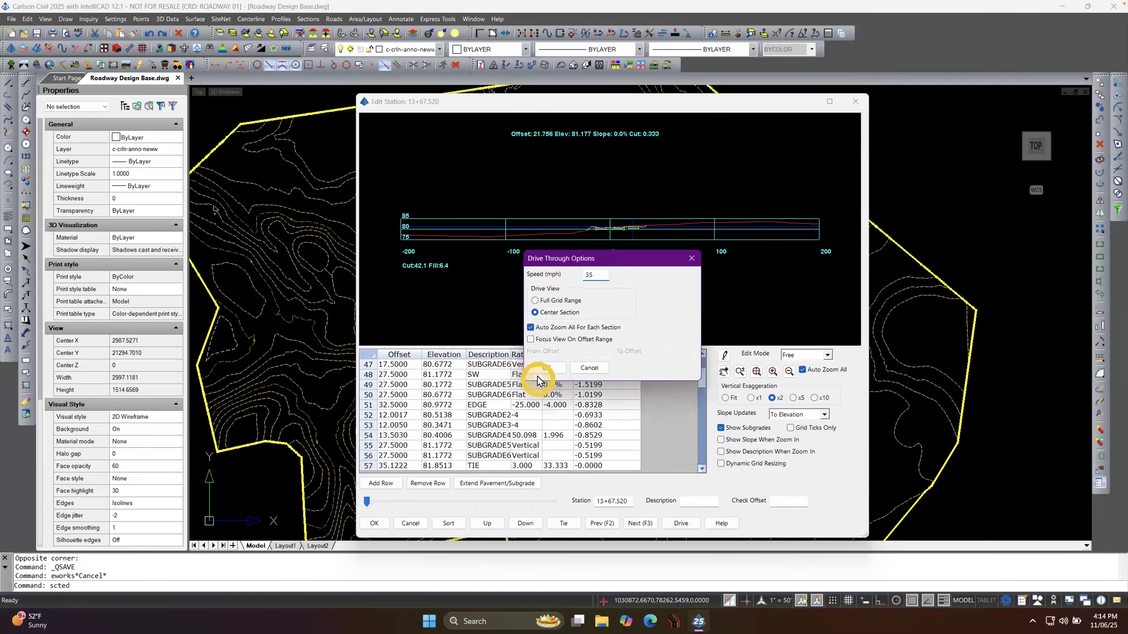
left_click(531, 327)
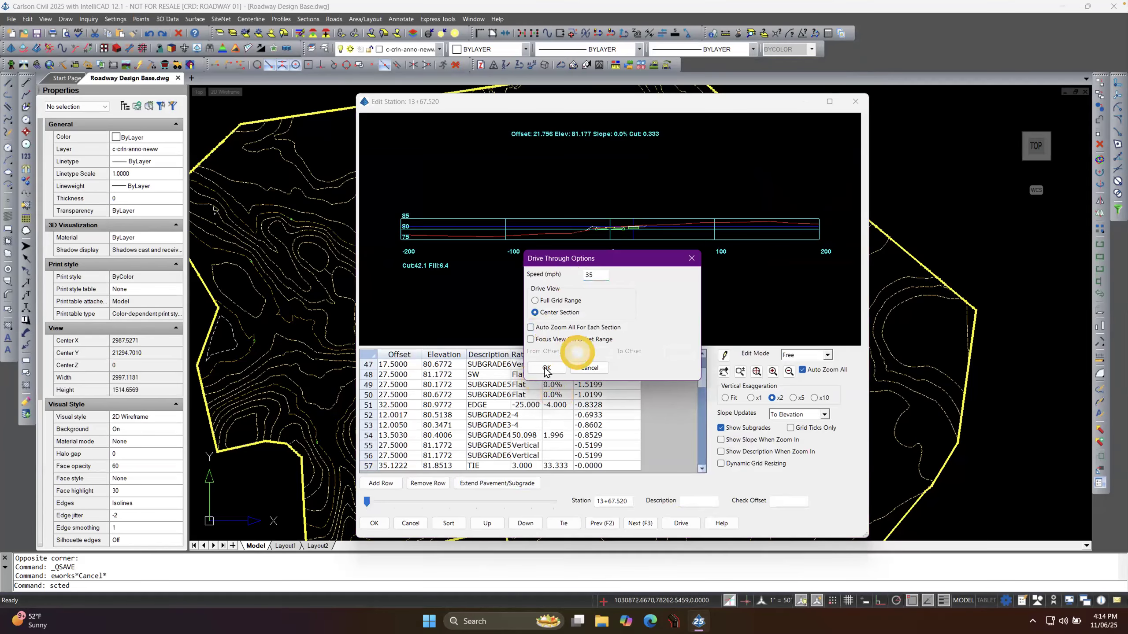
left_click(546, 368)
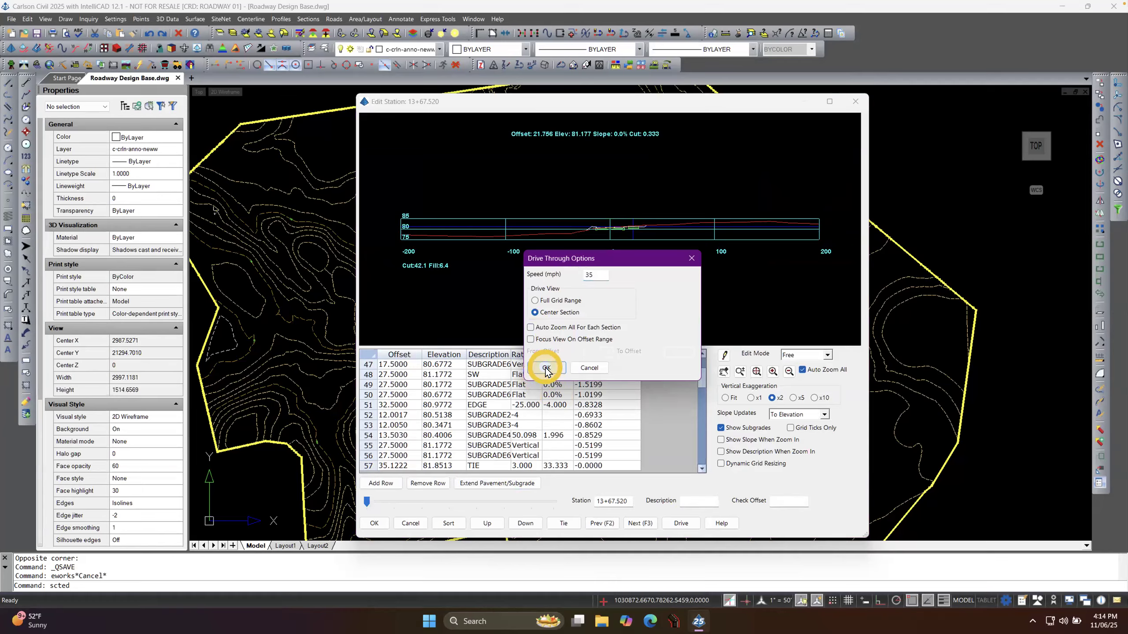
left_click(530, 340)
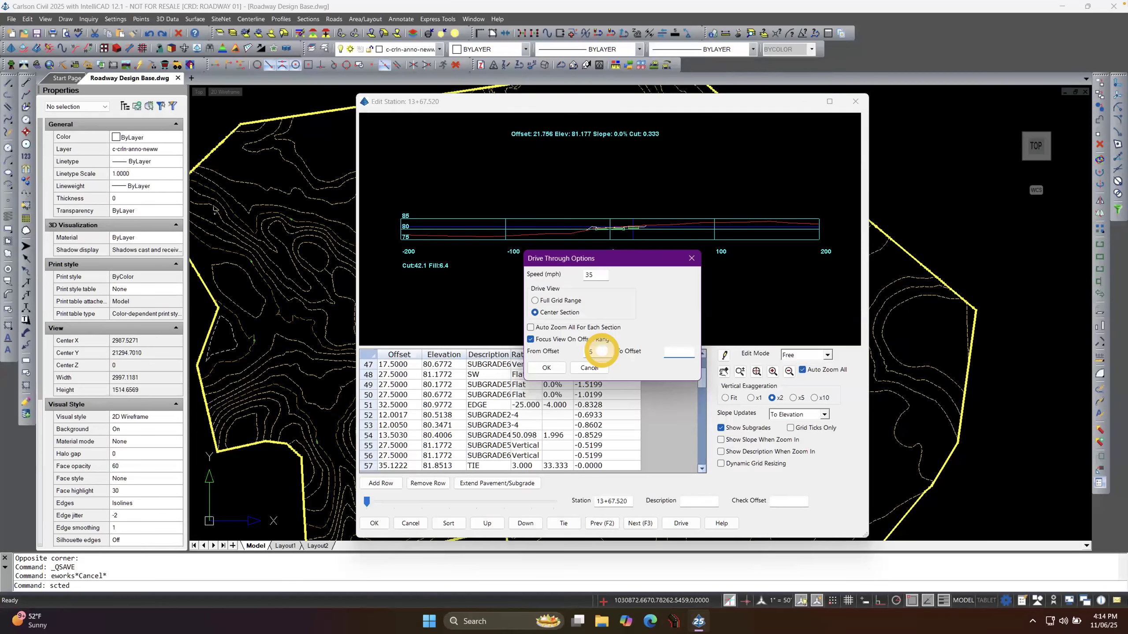
left_click(547, 368)
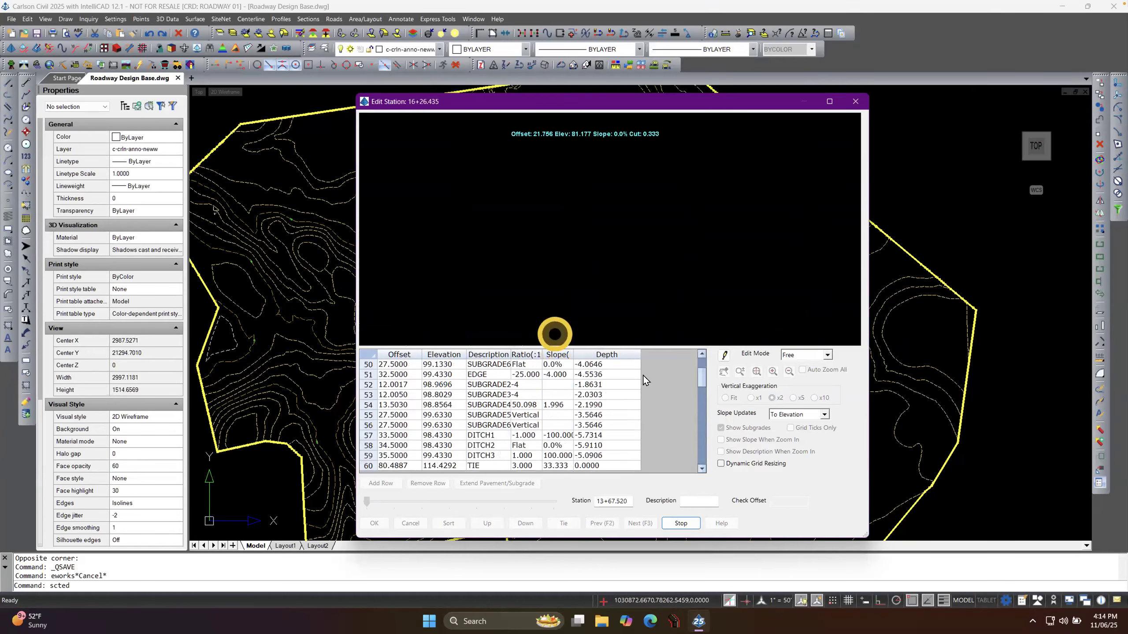
Stop the drive-through and set a new one to focus the view from offset 75 to offset 75.
left_click(681, 524)
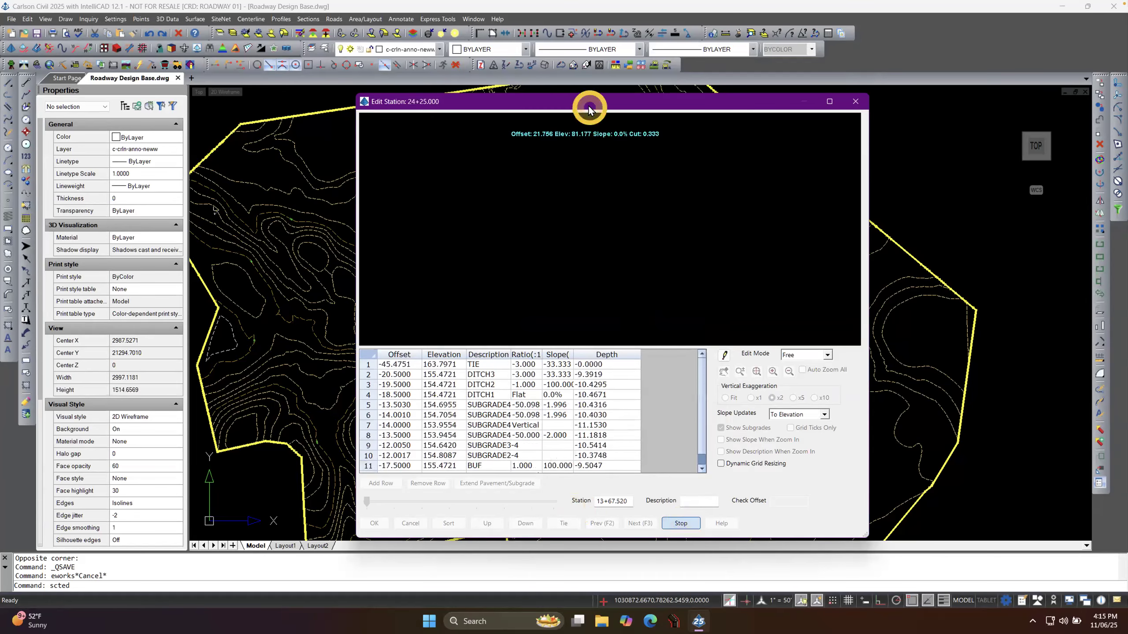
left_click(680, 524)
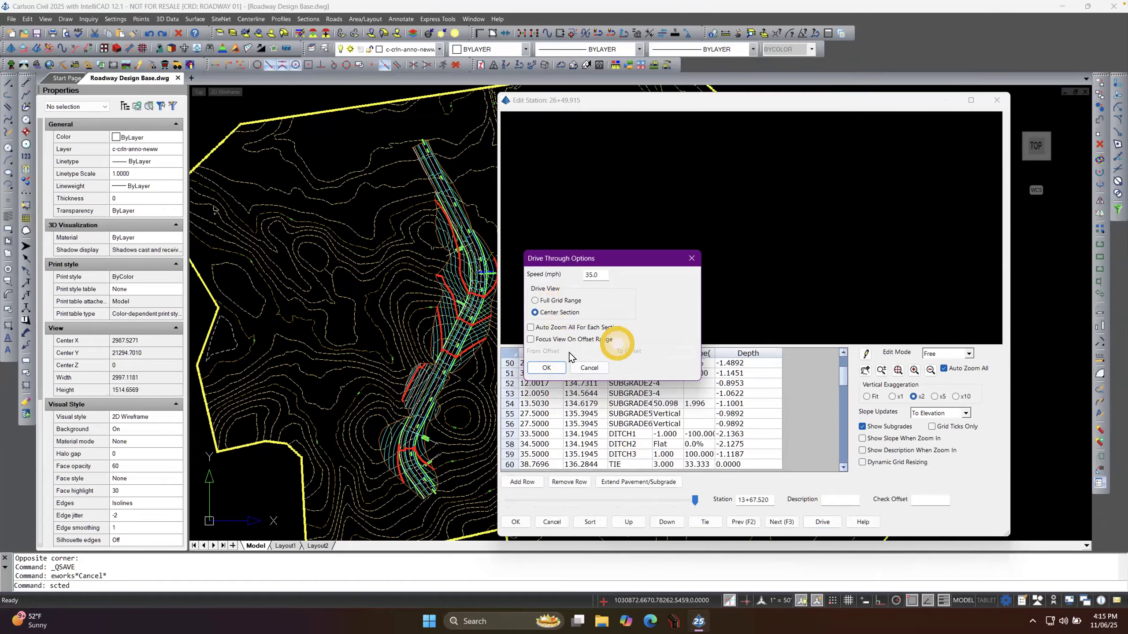
left_click(551, 340)
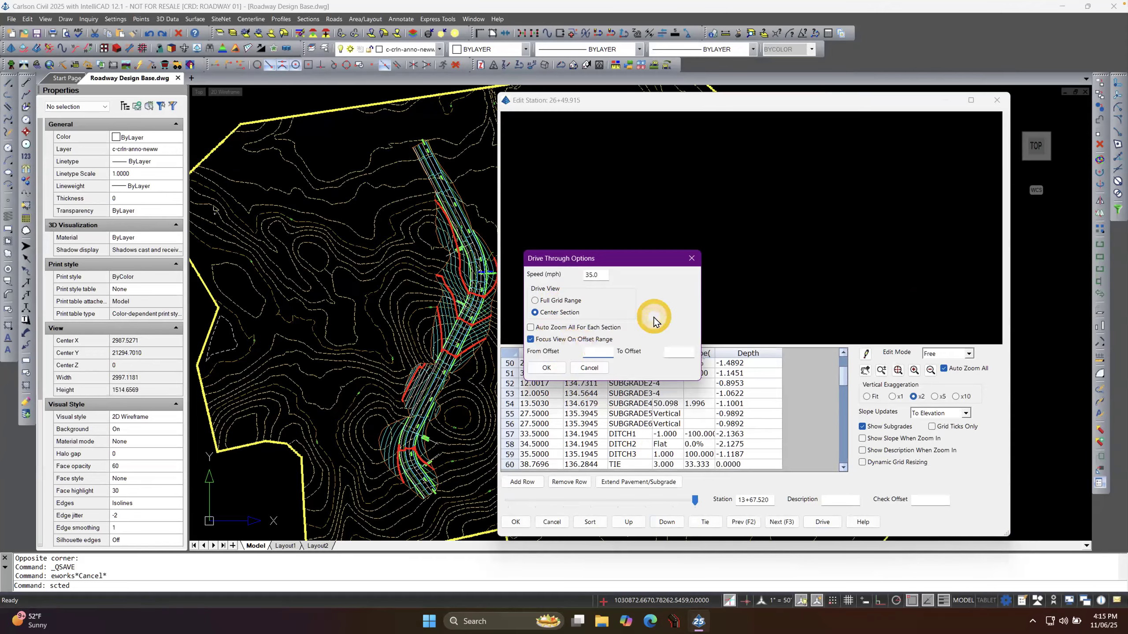
type("7575")
left_click(555, 371)
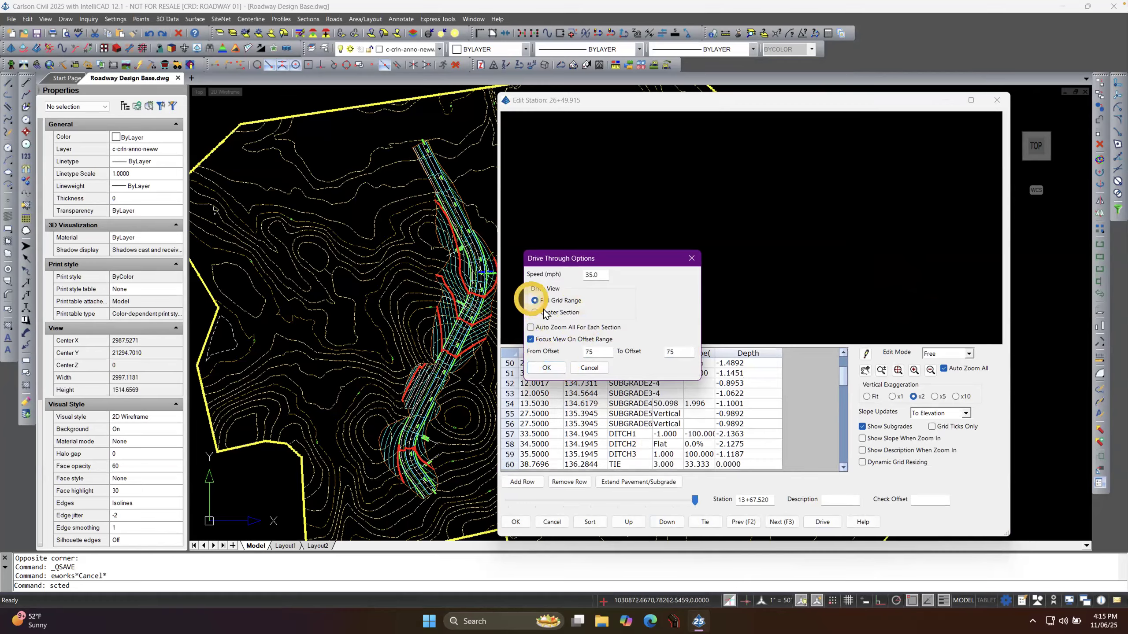
Drive through the cross sections with automatic zoom for each section turned on.
left_click(531, 327)
left_click(547, 368)
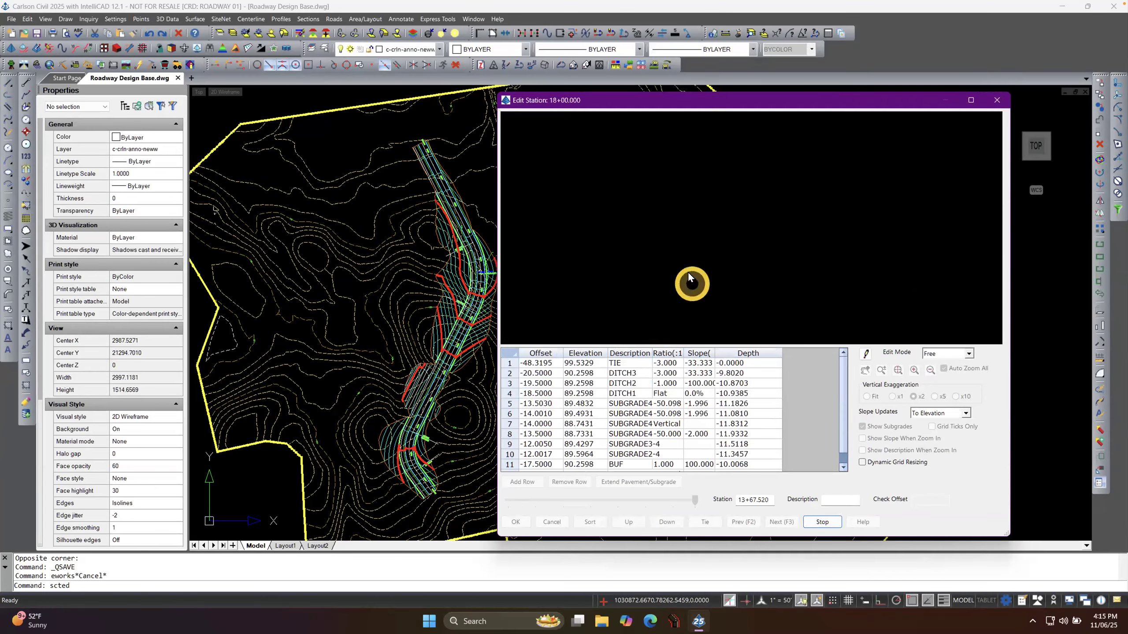
left_click(822, 523)
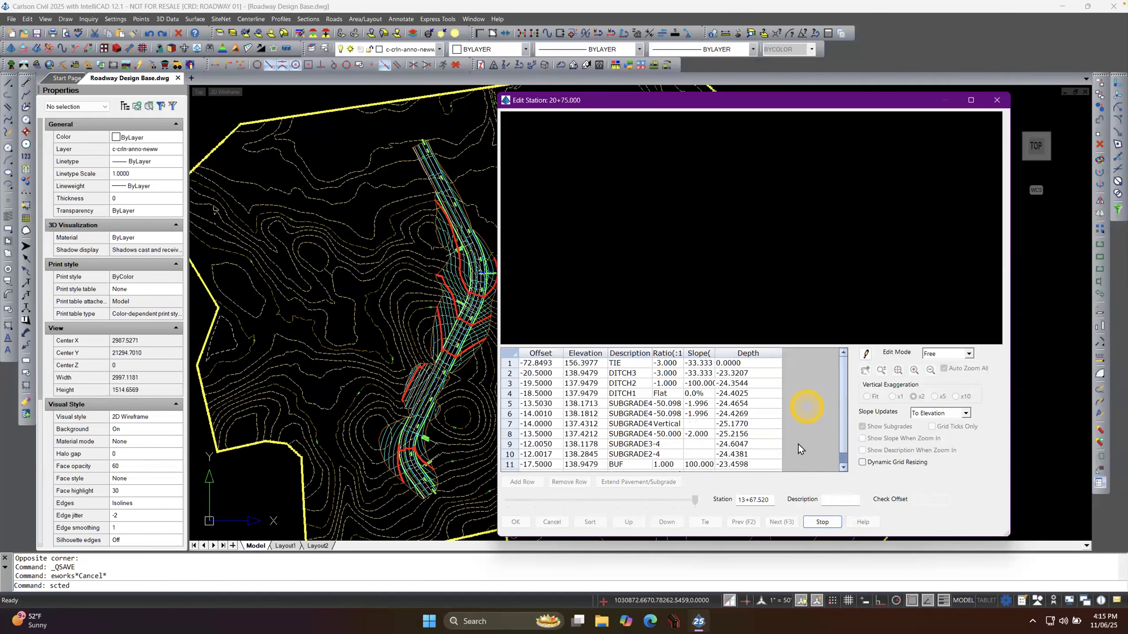
left_click(769, 446)
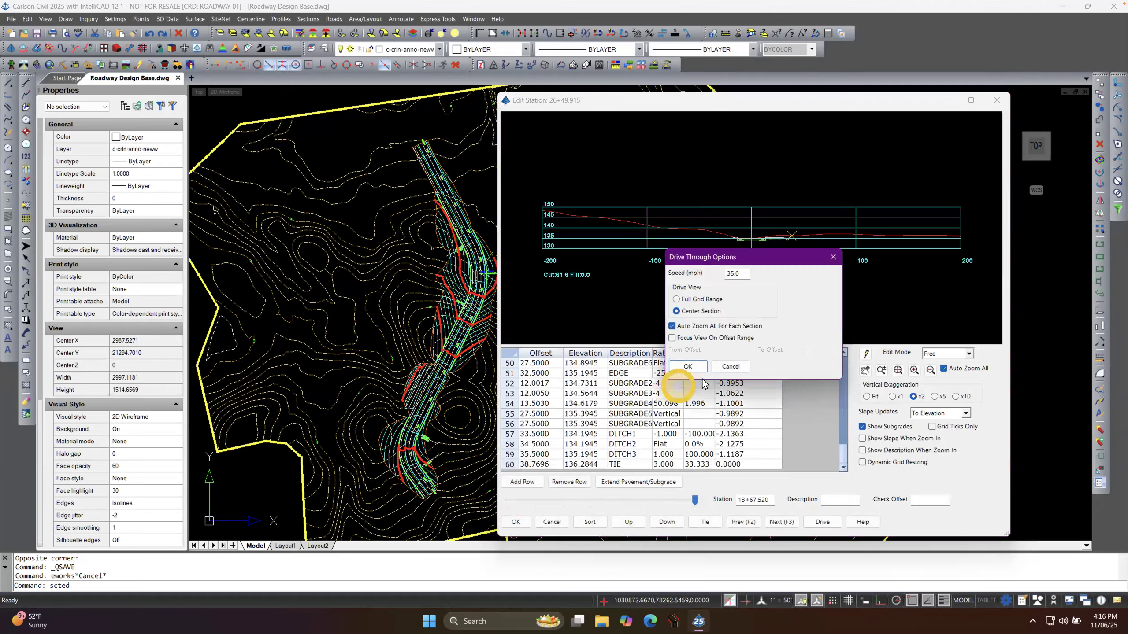
Drive through the sections using the full grid range, with the view focused on an offset range starting at 75.
left_click(678, 300)
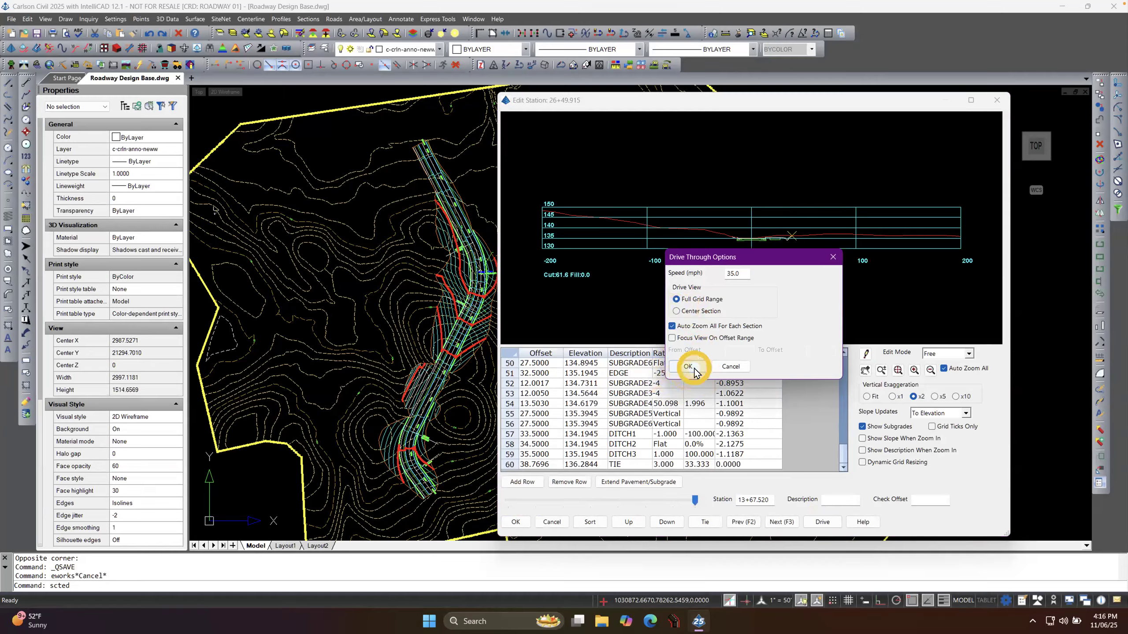
left_click(671, 338)
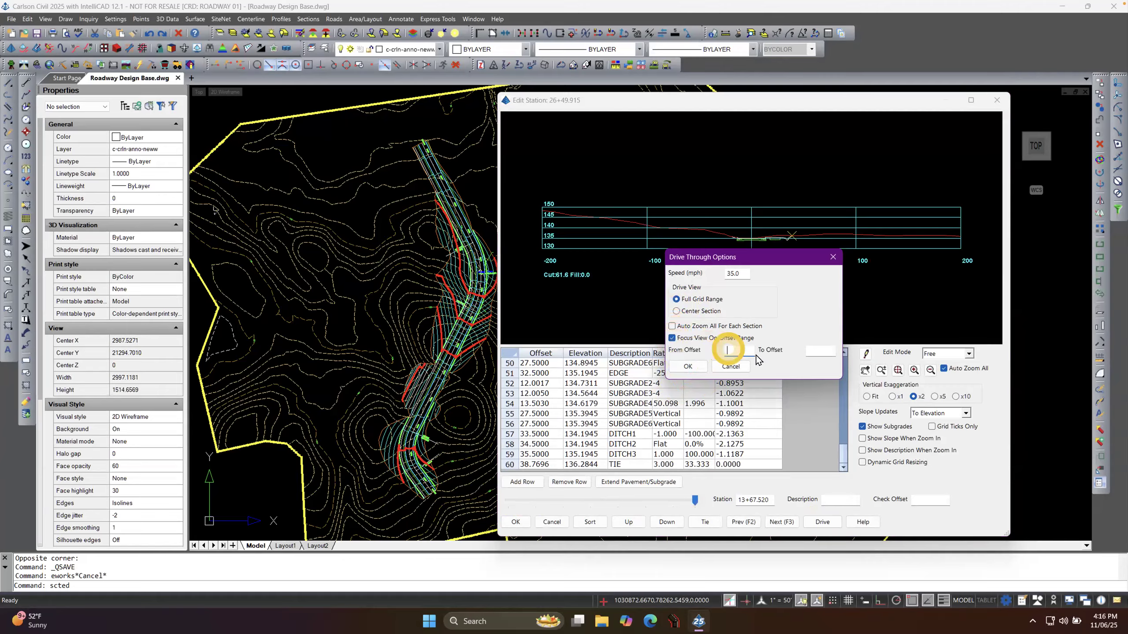
type("75")
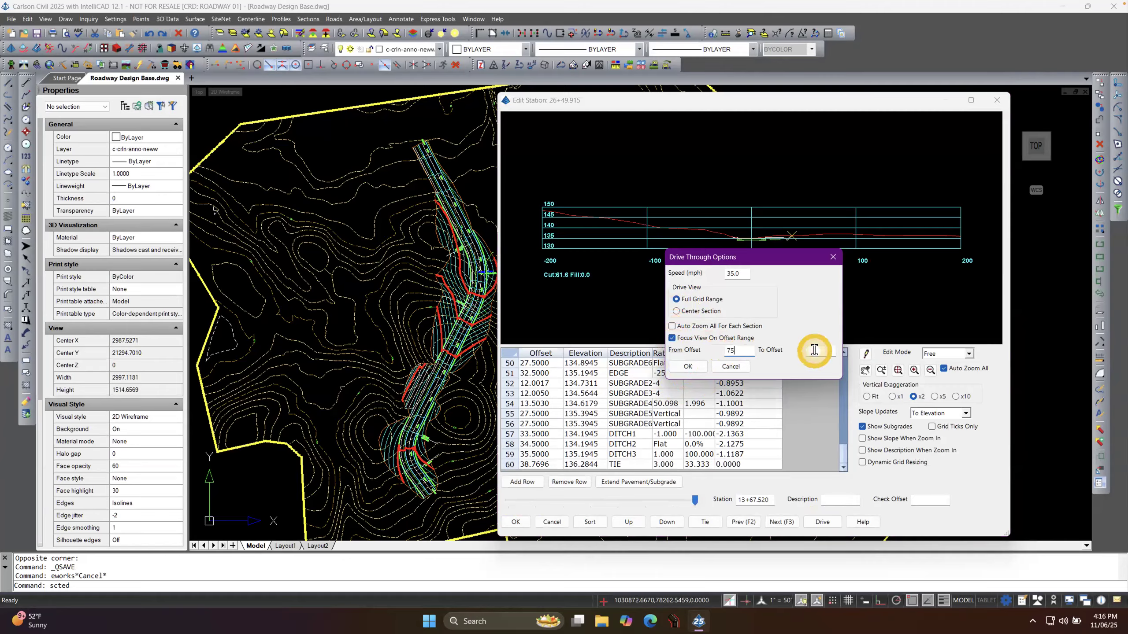
left_click(687, 366)
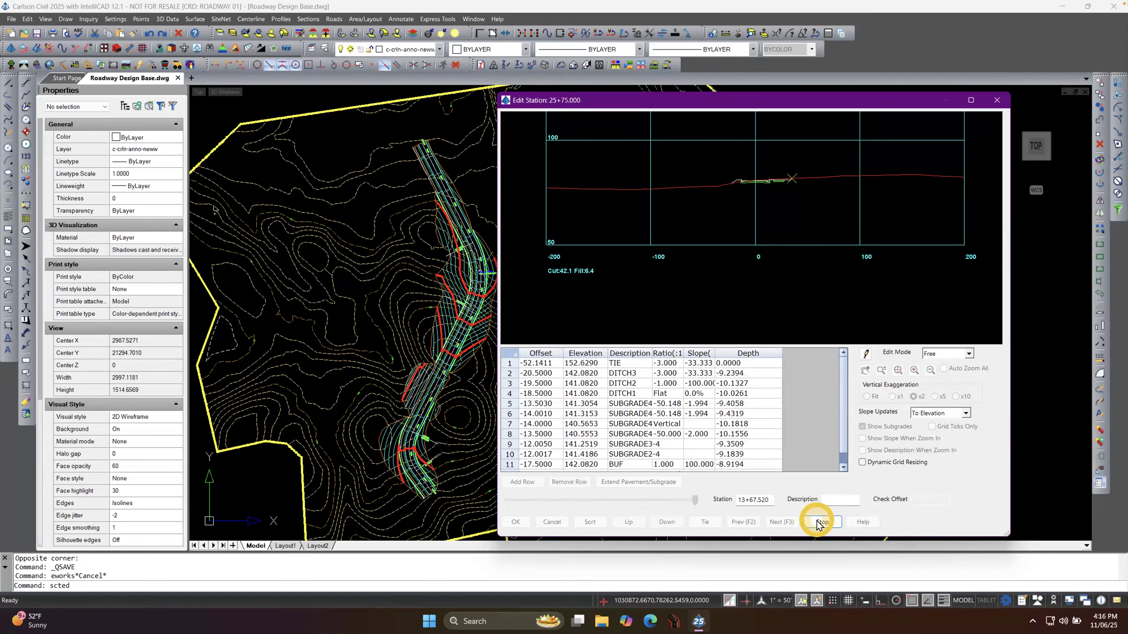
left_click(820, 522)
Dismiss the drive-through options, go back to station 13+67.520 and leave the station view without saving changes.
left_click(684, 365)
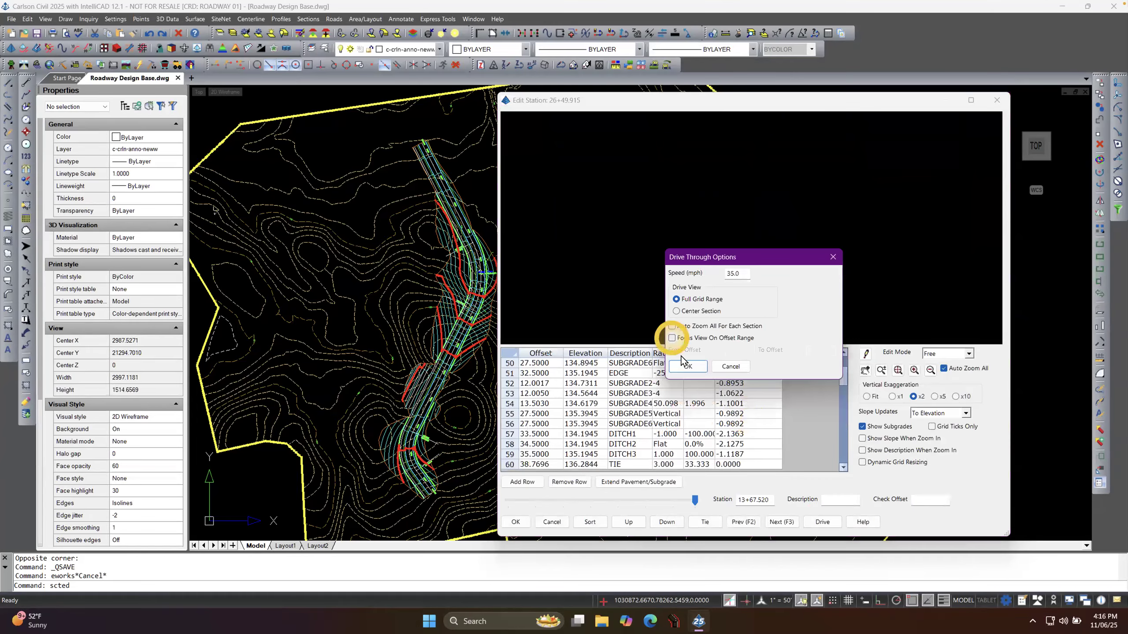
left_click(728, 366)
left_click(726, 375)
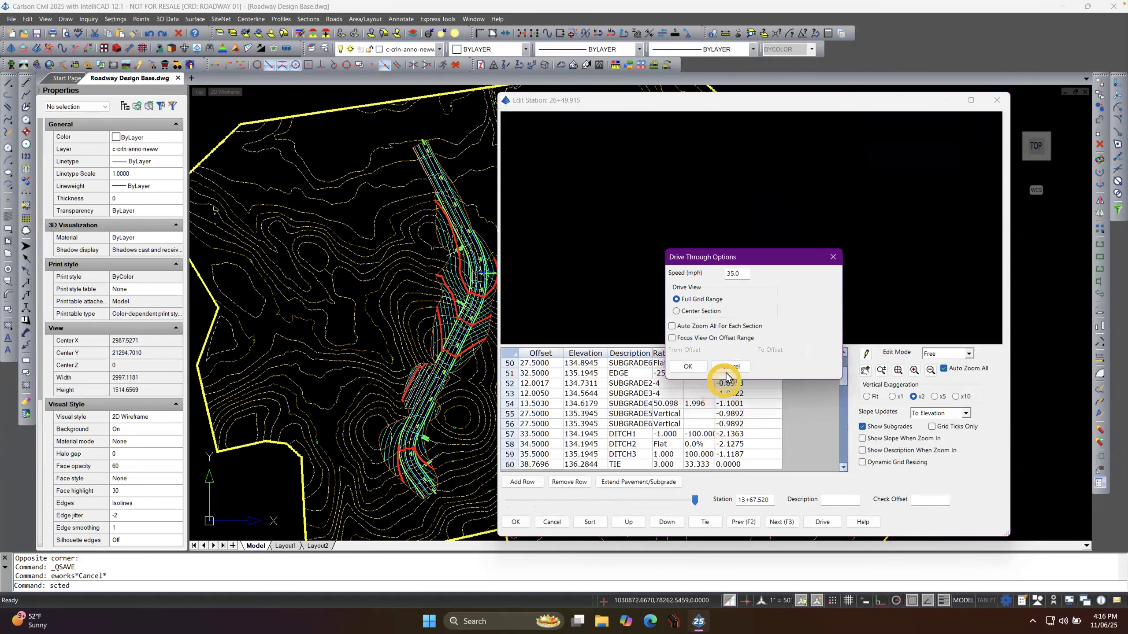
left_click_drag(695, 501, 506, 504)
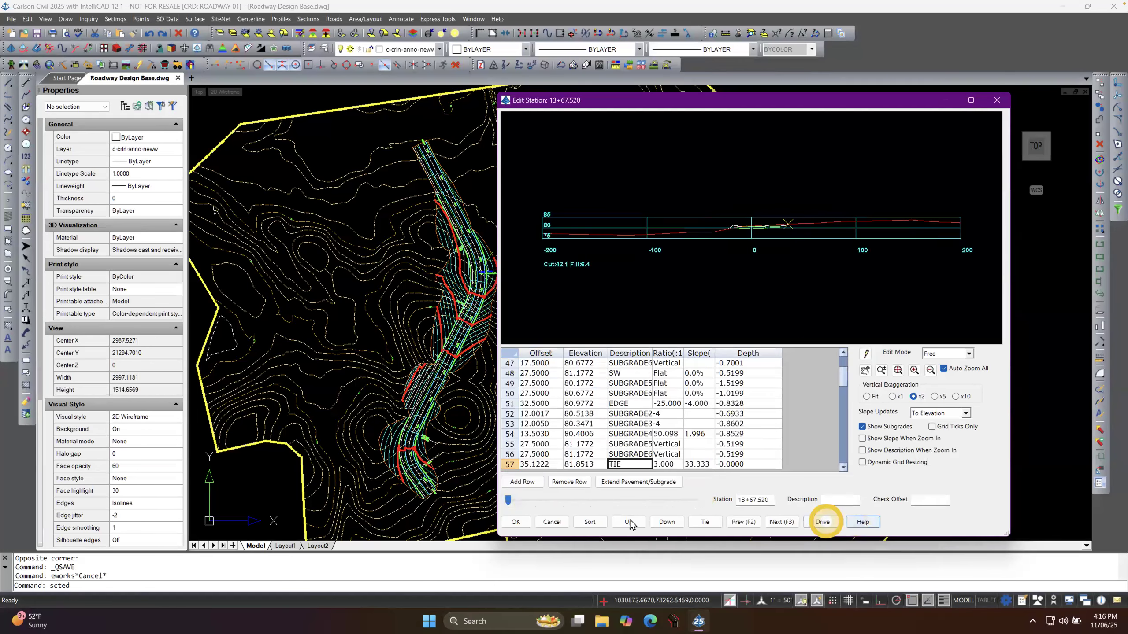
left_click(551, 523)
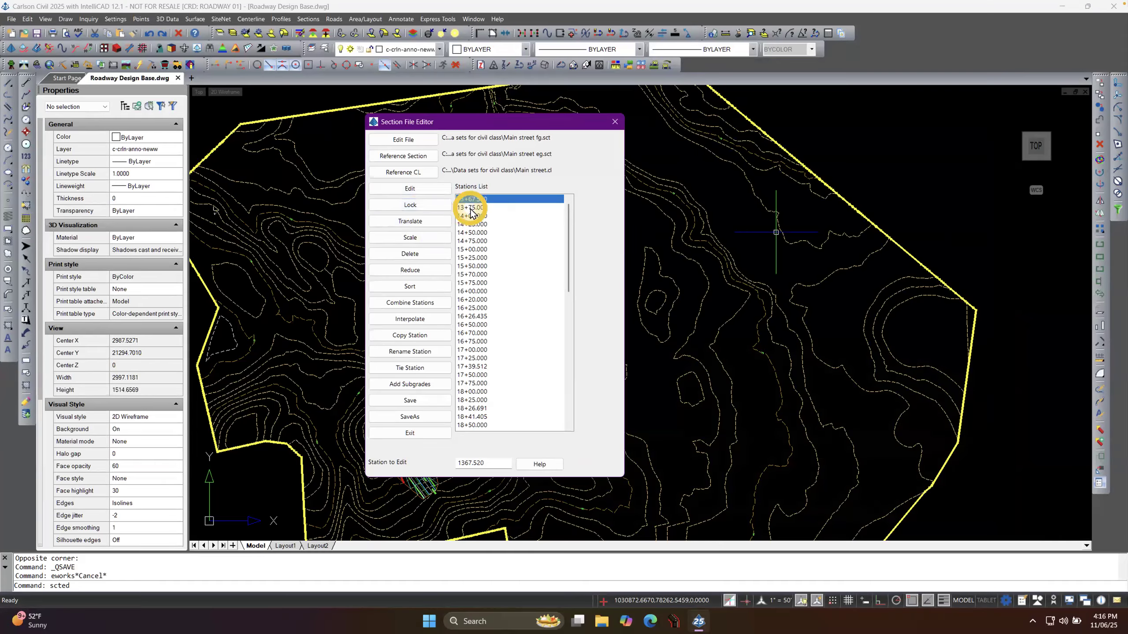
Open station 15+00.000 and start a center-section drive-through with the view focused from offset 75 to offset 75.
double_click(470, 250)
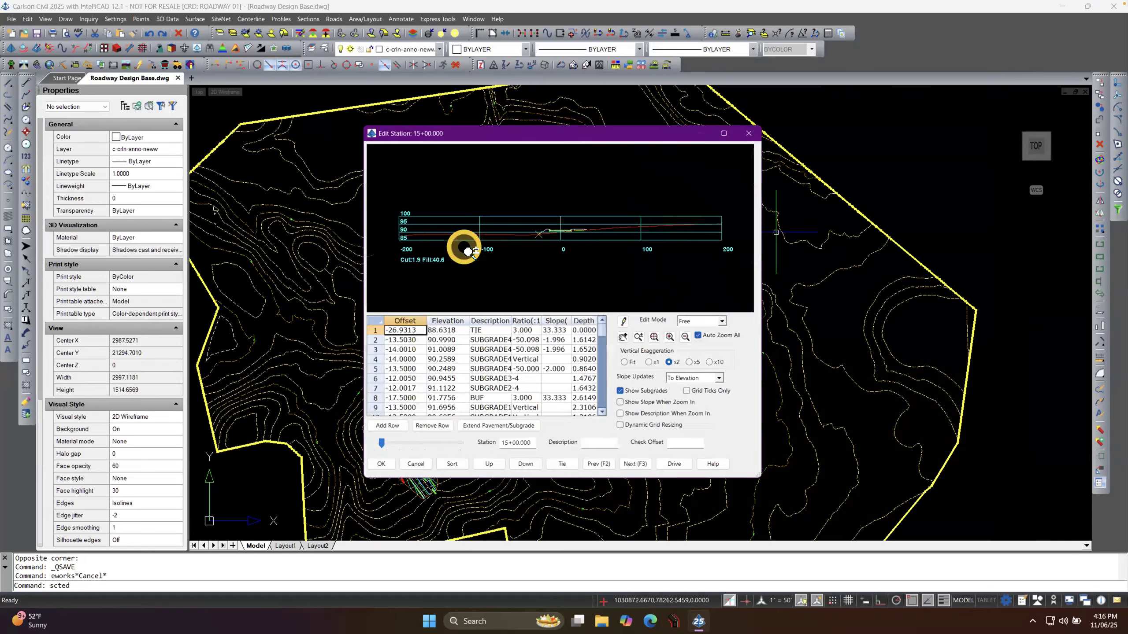
left_click(687, 472)
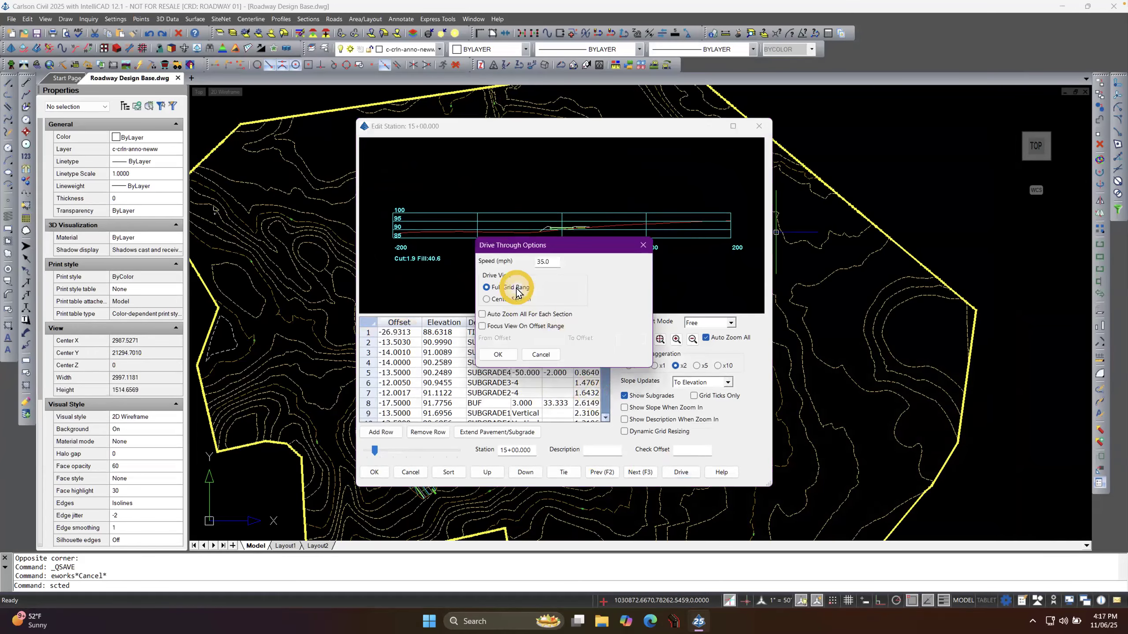
left_click(496, 325)
left_click(555, 338)
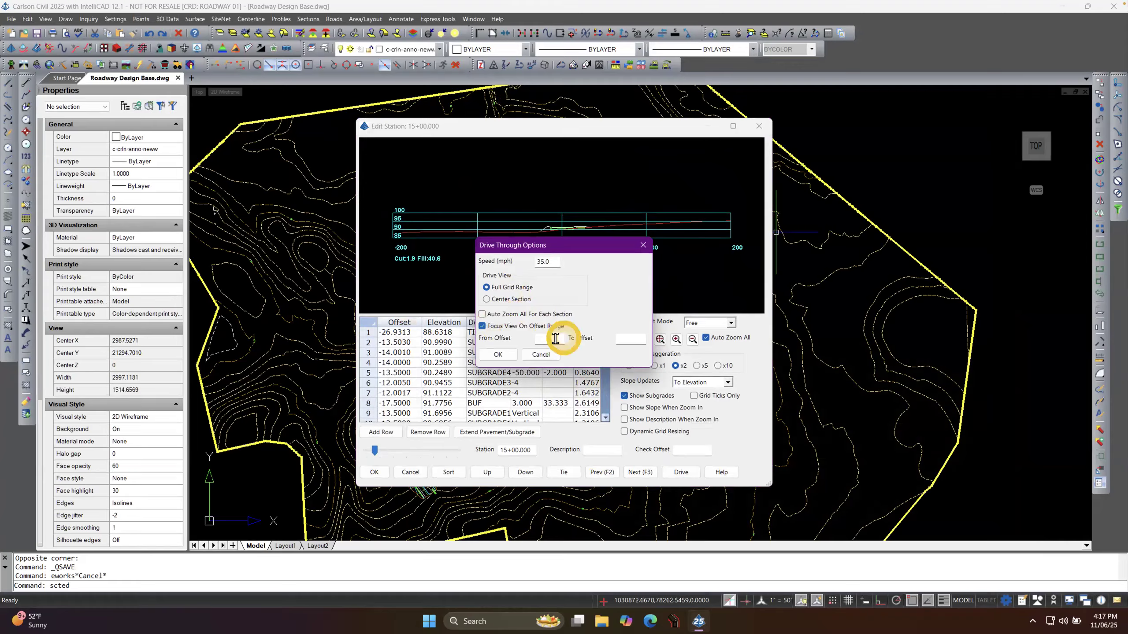
type("75")
left_click(629, 337)
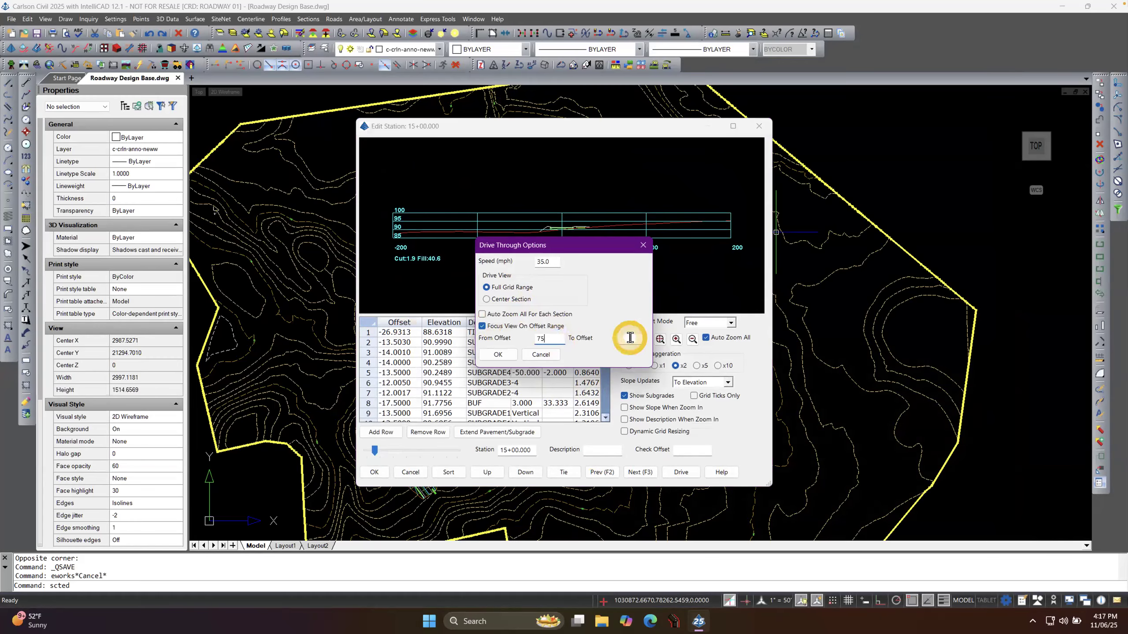
left_click(490, 300)
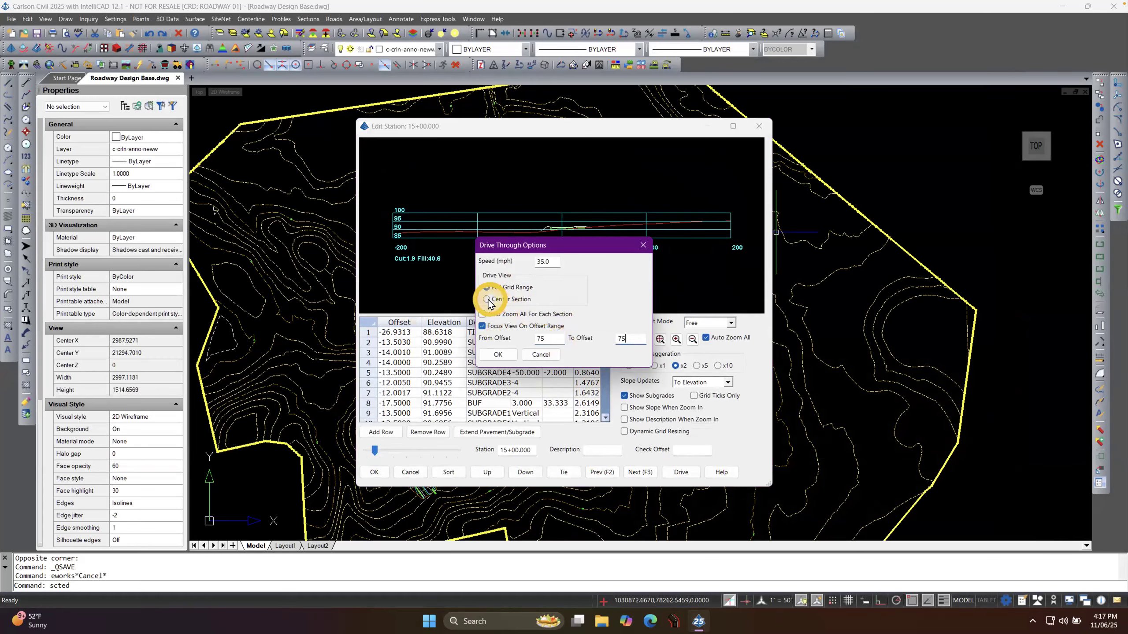
left_click(497, 354)
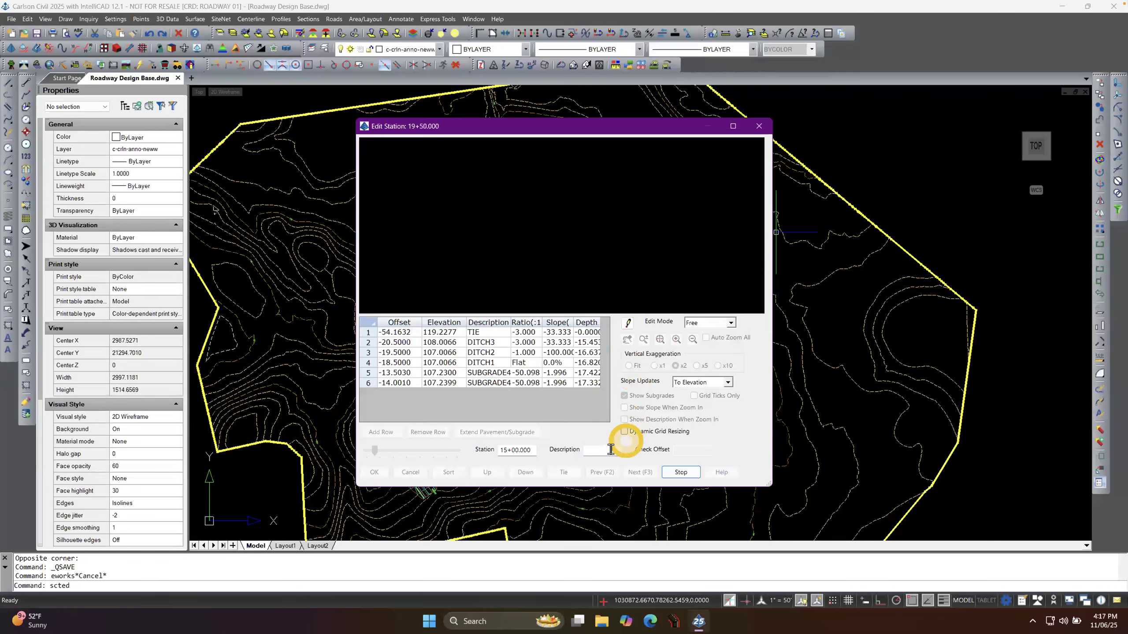
End the drive-through, inspect the cross section at station 22+25.000 and return to the stations list.
left_click(680, 472)
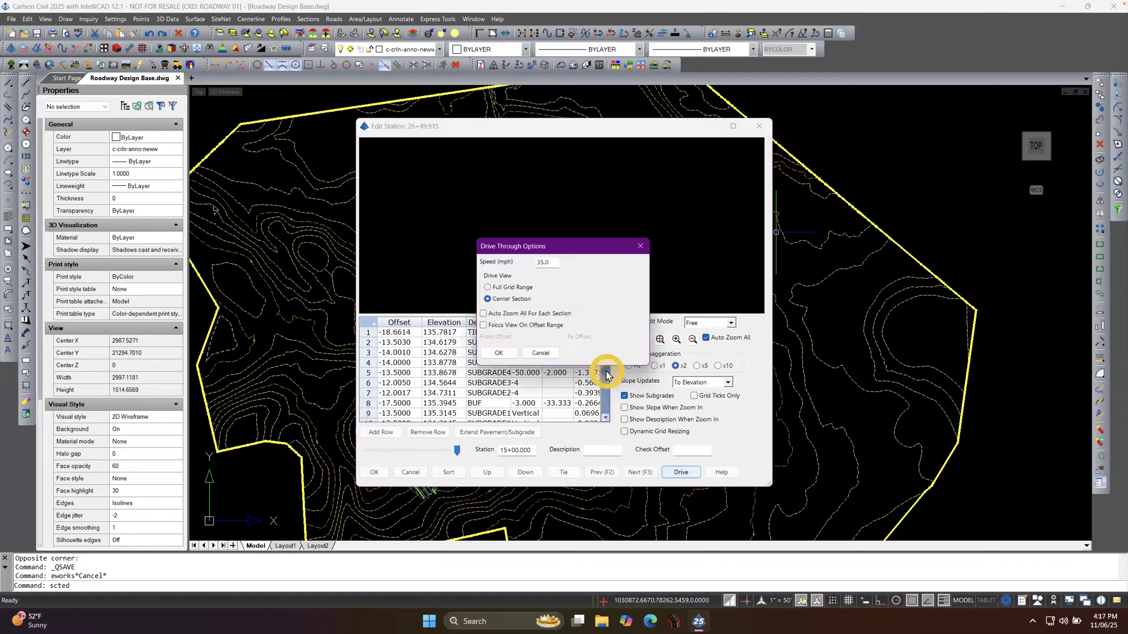
left_click(497, 355)
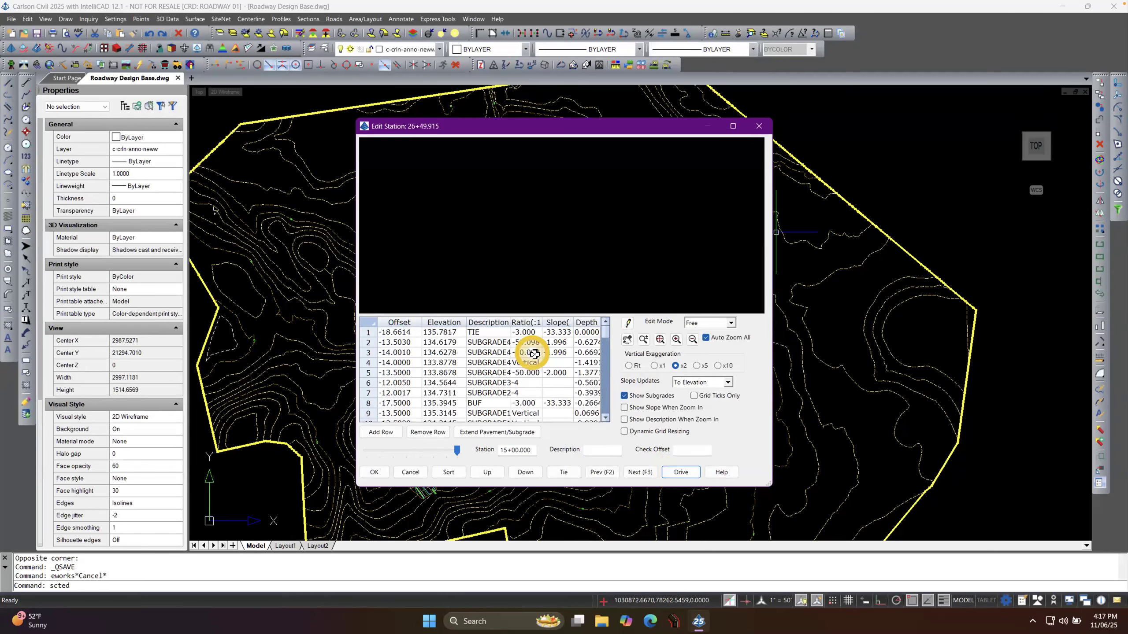
left_click(459, 452)
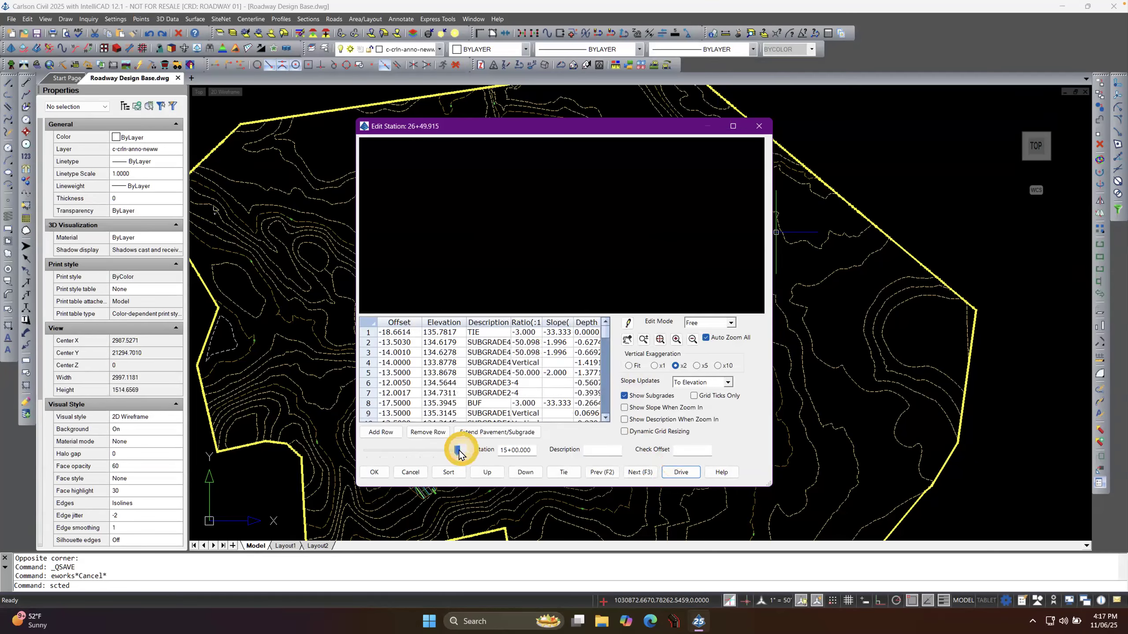
mouse_move(419, 455)
left_mouse_down()
mouse_move(378, 453)
mouse_move(454, 454)
mouse_move(429, 452)
left_mouse_up()
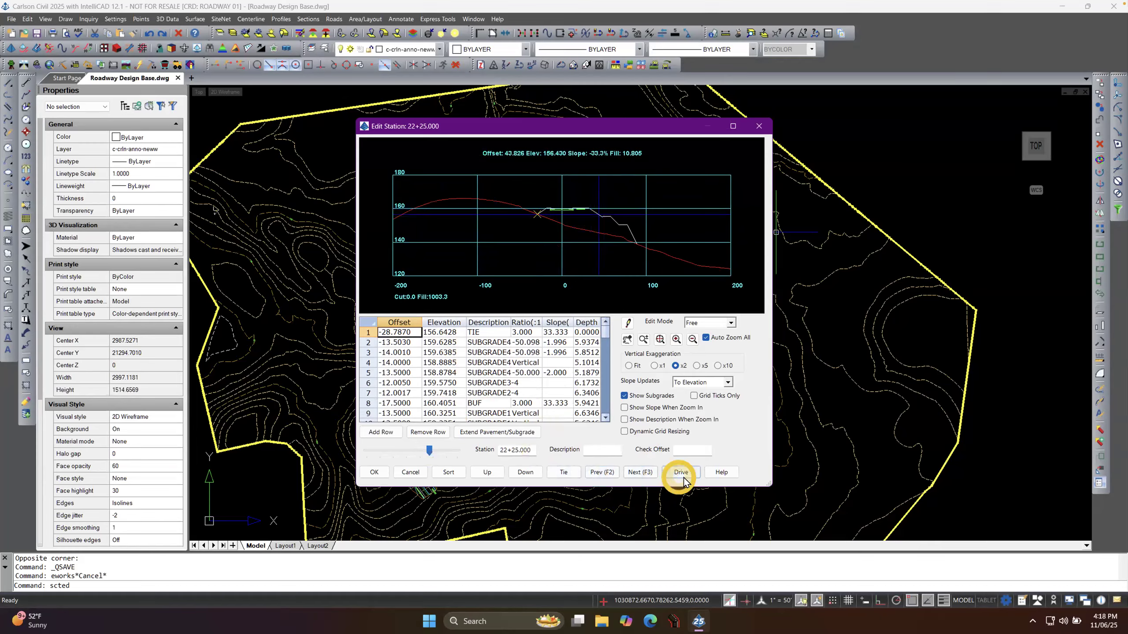
left_click(417, 475)
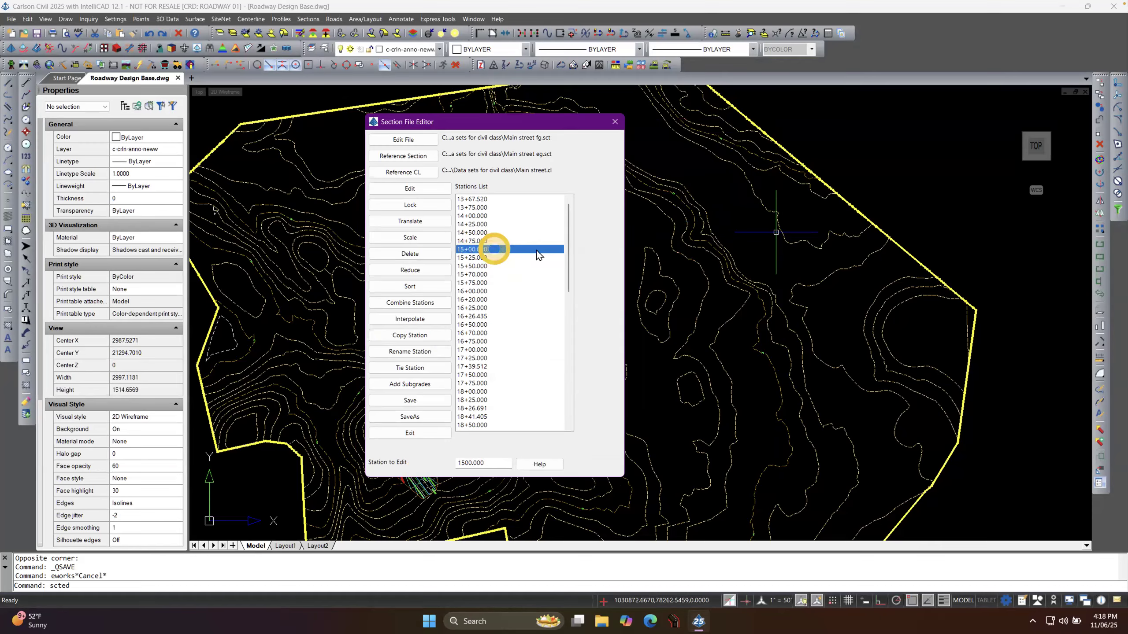
Reopen station 15+00.000 and advance through the cross sections to station 15+70.000.
double_click(478, 249)
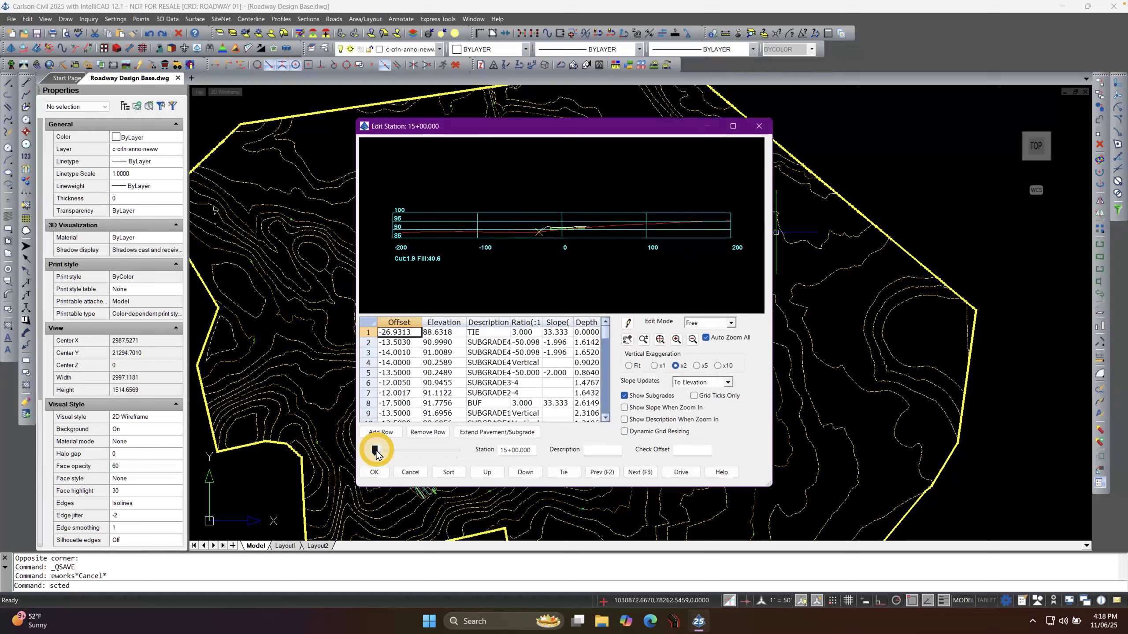
left_click(376, 451)
left_click_drag(377, 451, 379, 450)
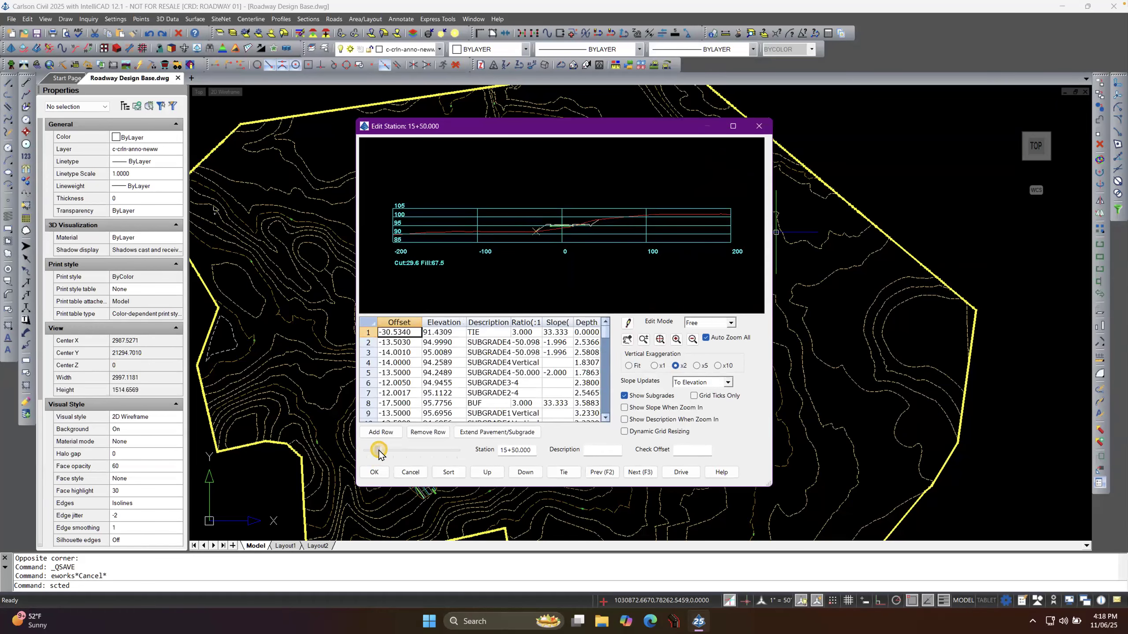
left_click(379, 451)
left_click(525, 450)
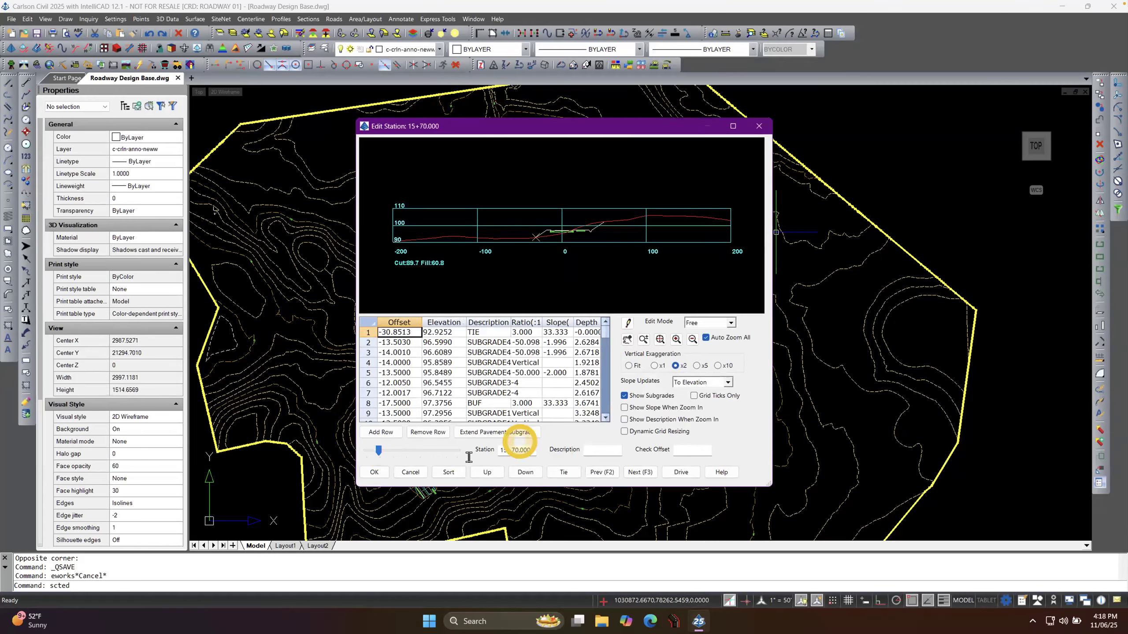
left_click_drag(498, 454, 523, 451)
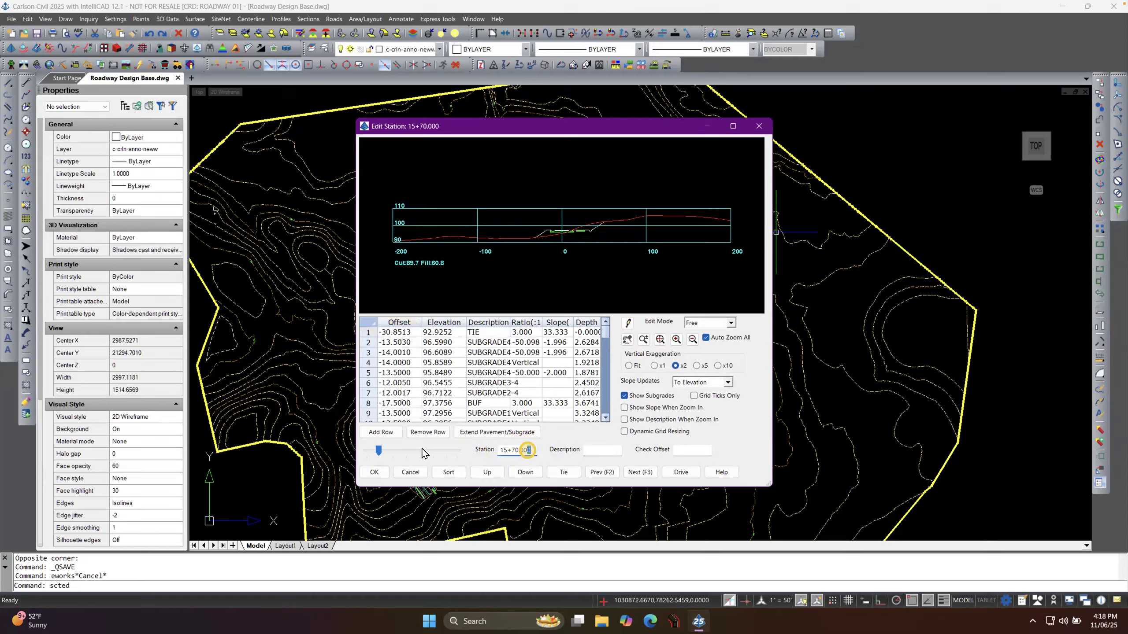
Step back to the cross section at station 15+25.000 and enter 15+35 as the station.
left_click_drag(378, 450, 377, 454)
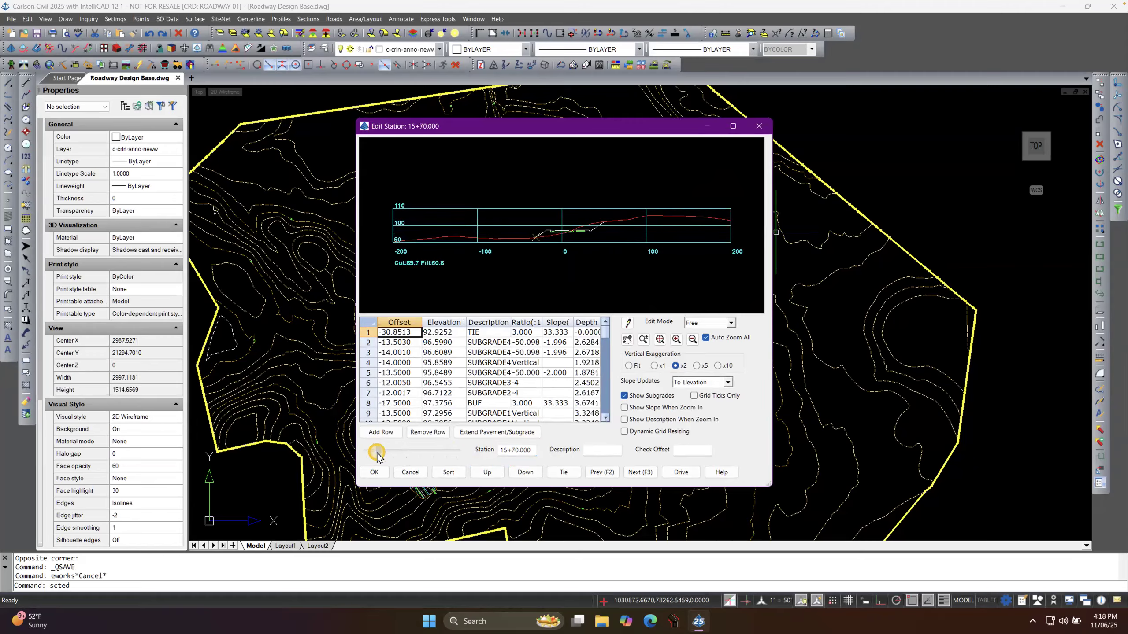
left_click_drag(376, 454, 374, 454)
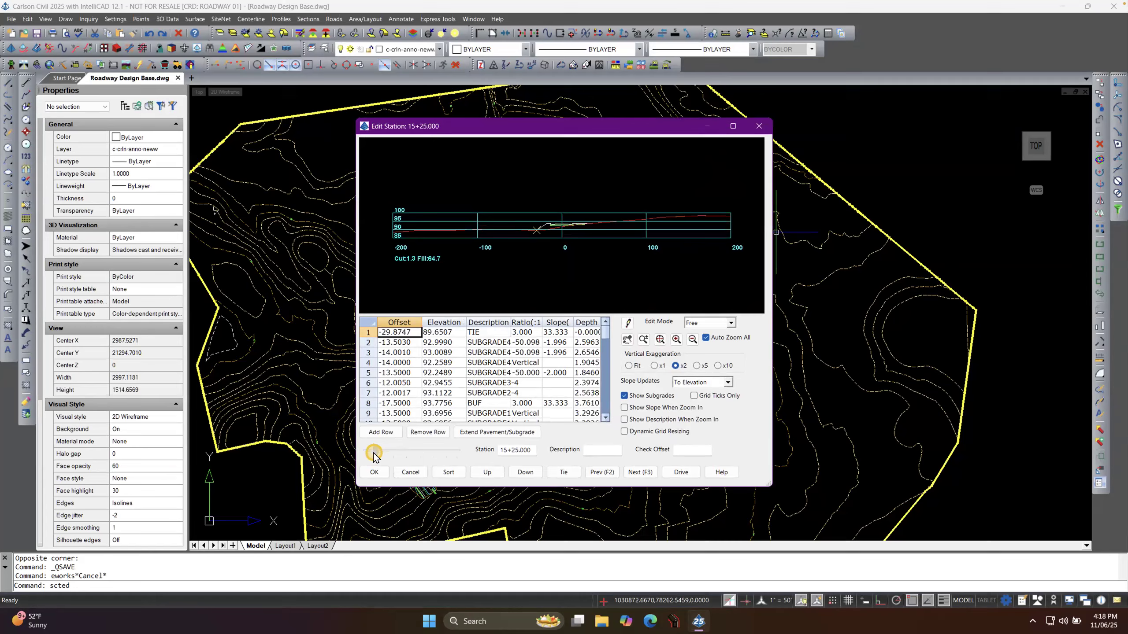
left_click(682, 471)
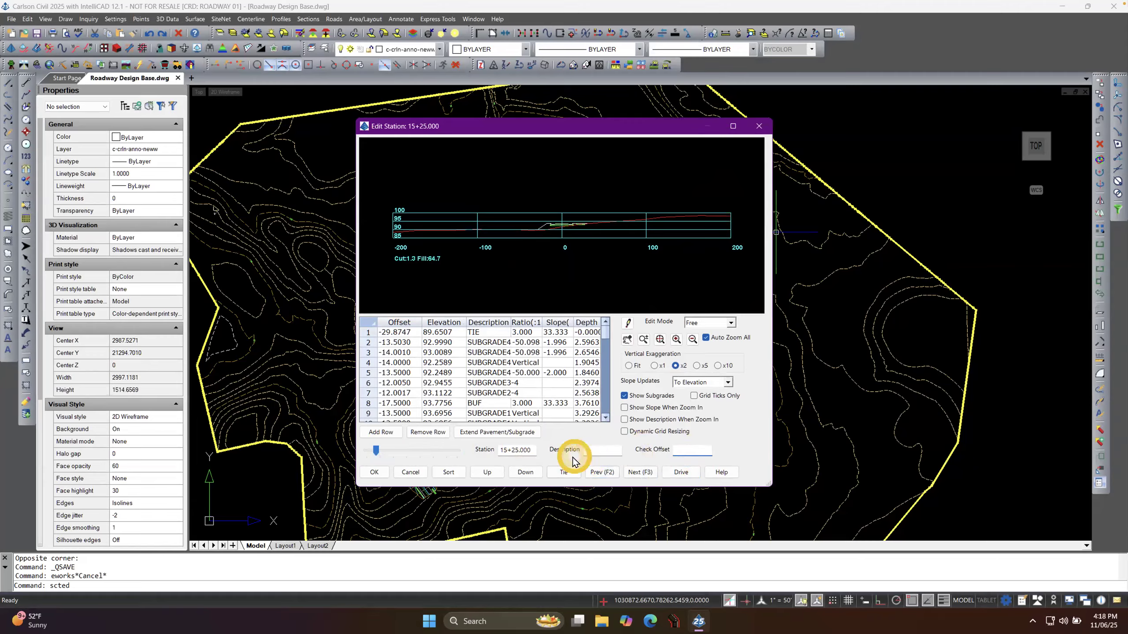
double_click(524, 450)
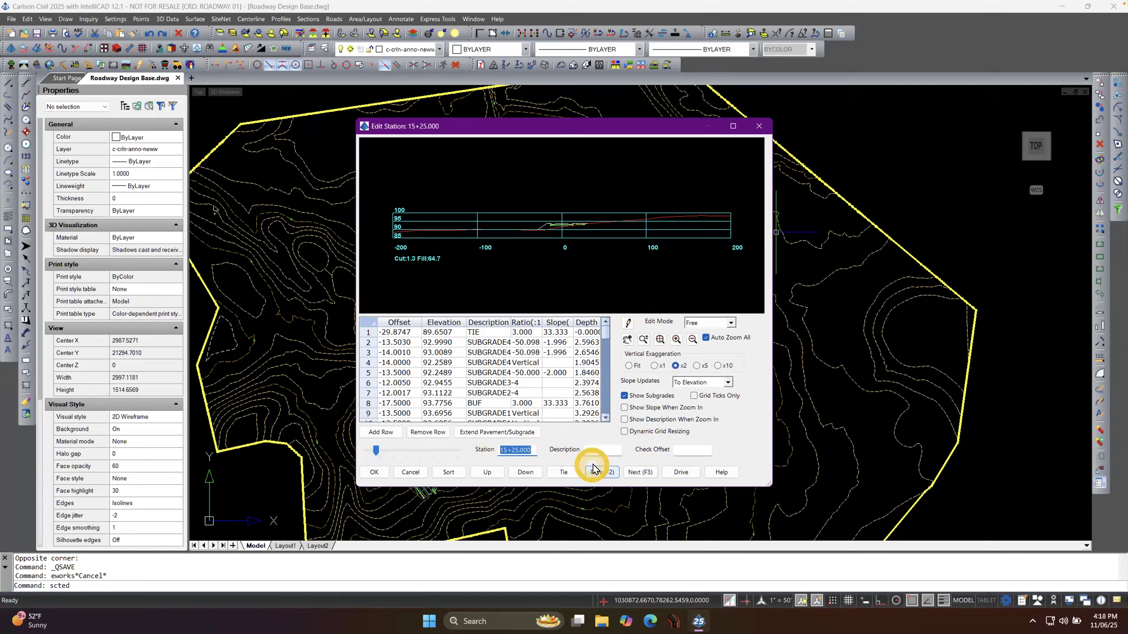
type("15+35")
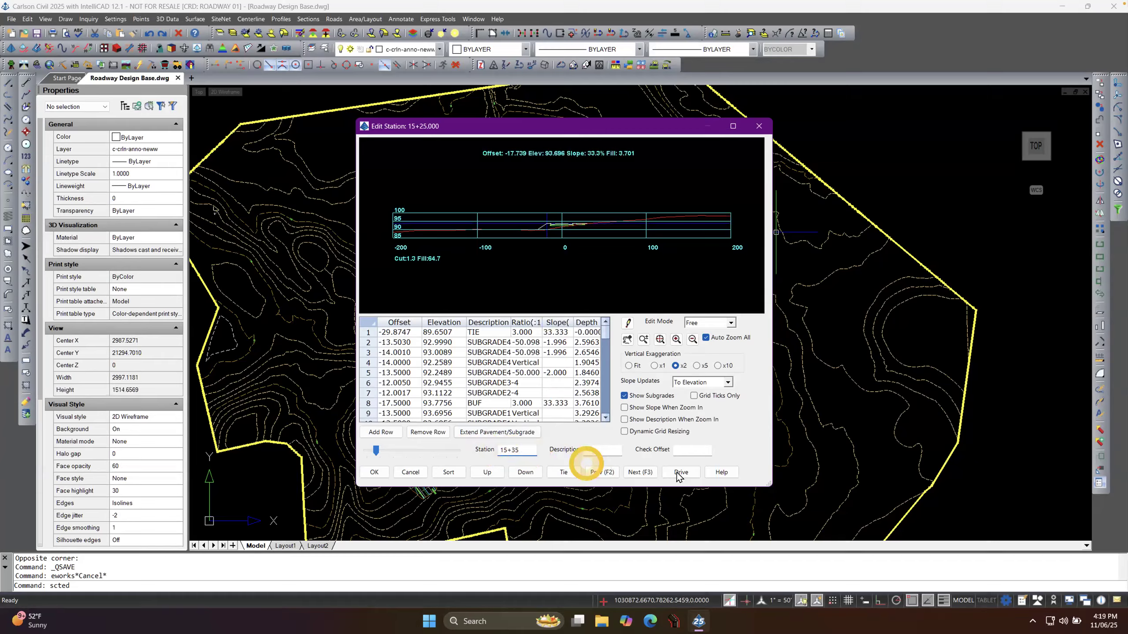
Leave the 15+25.000 section editor and request a single-station interpolation at 1535 using a reference profile.
left_click(410, 472)
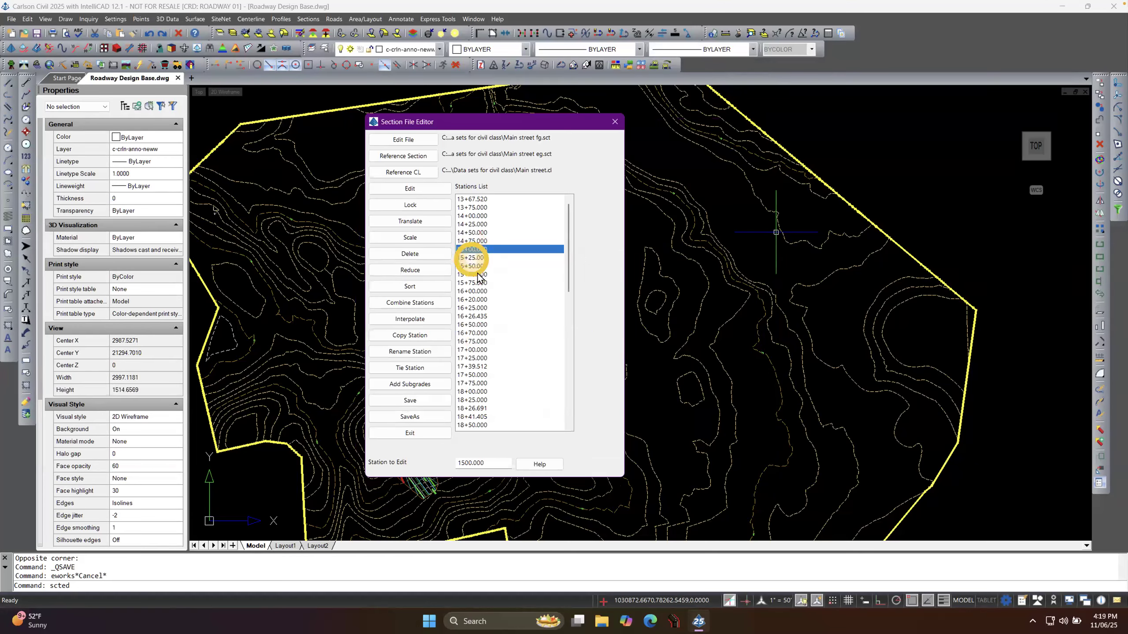
left_click(472, 258)
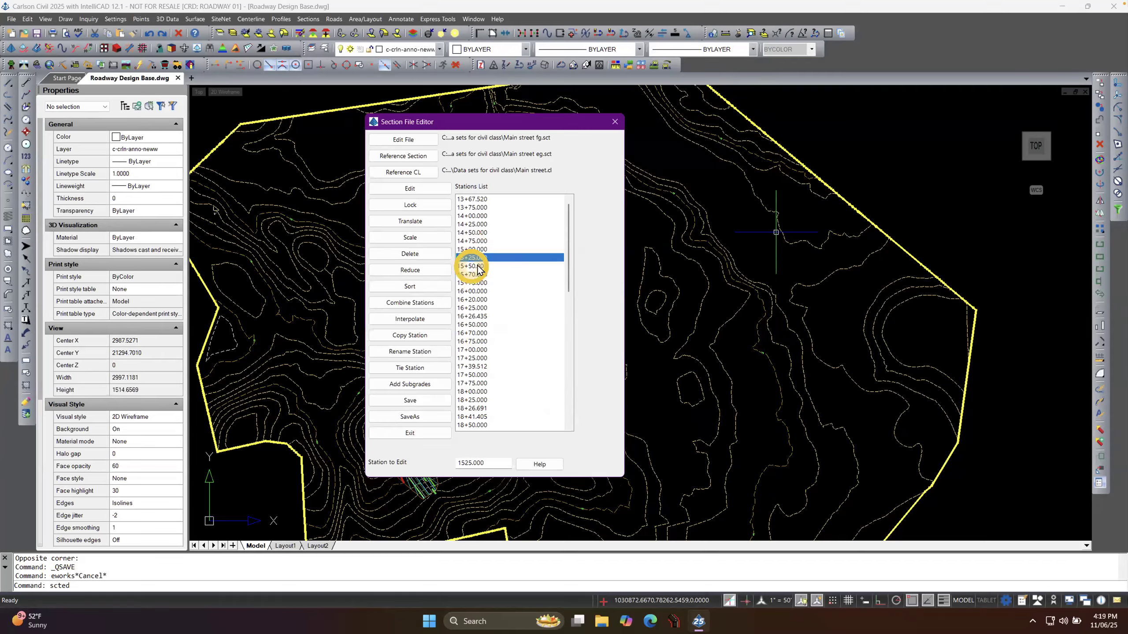
left_click(428, 320)
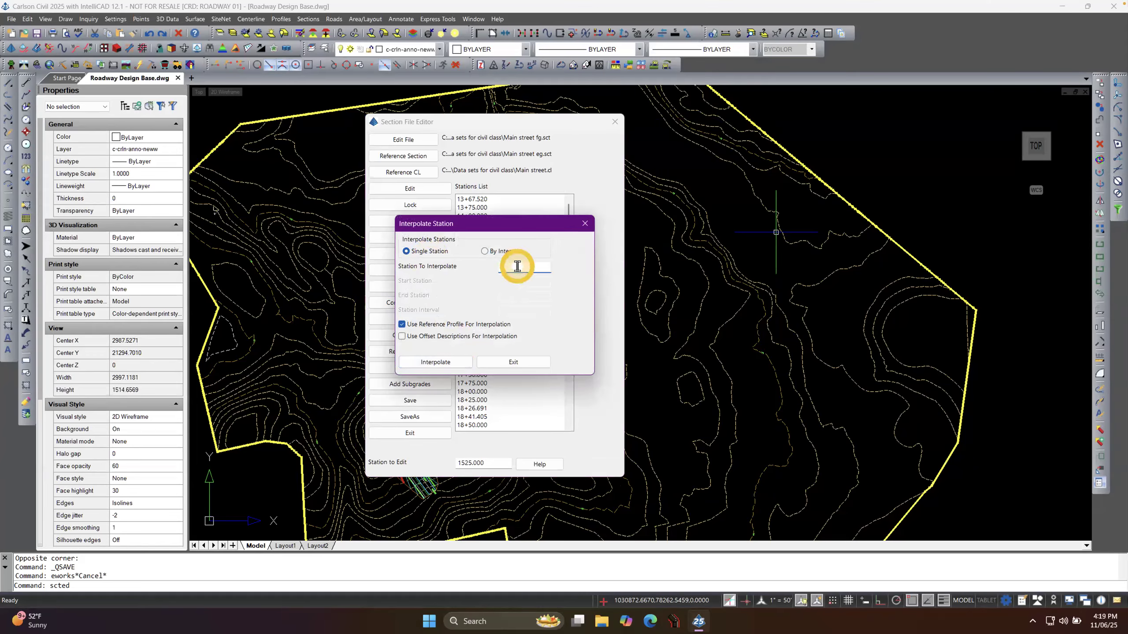
type("1535")
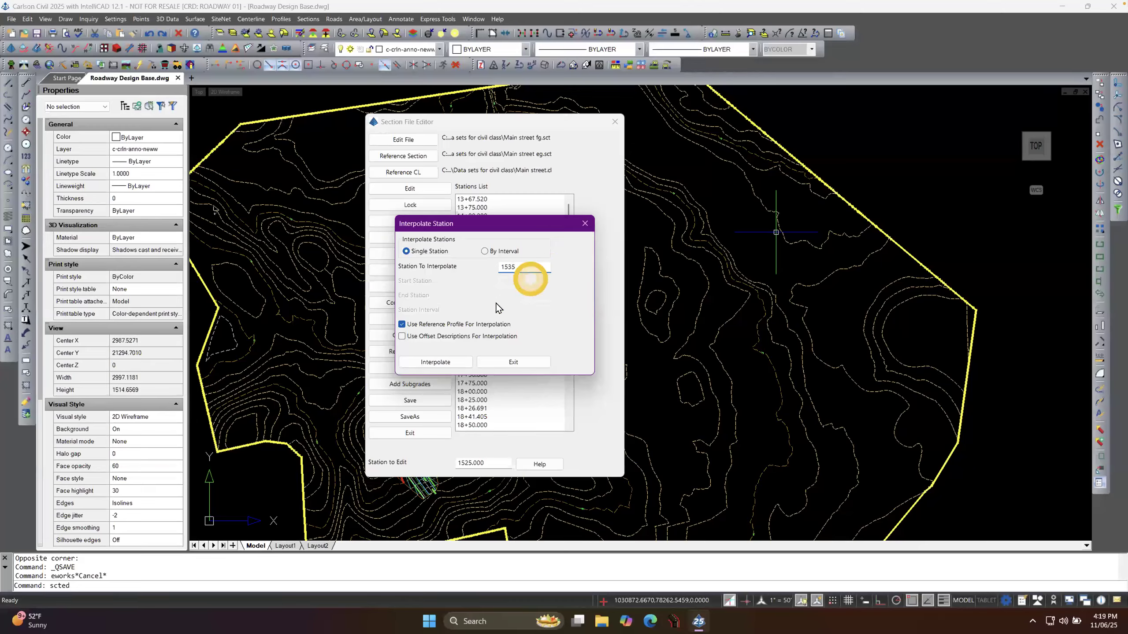
left_click(436, 362)
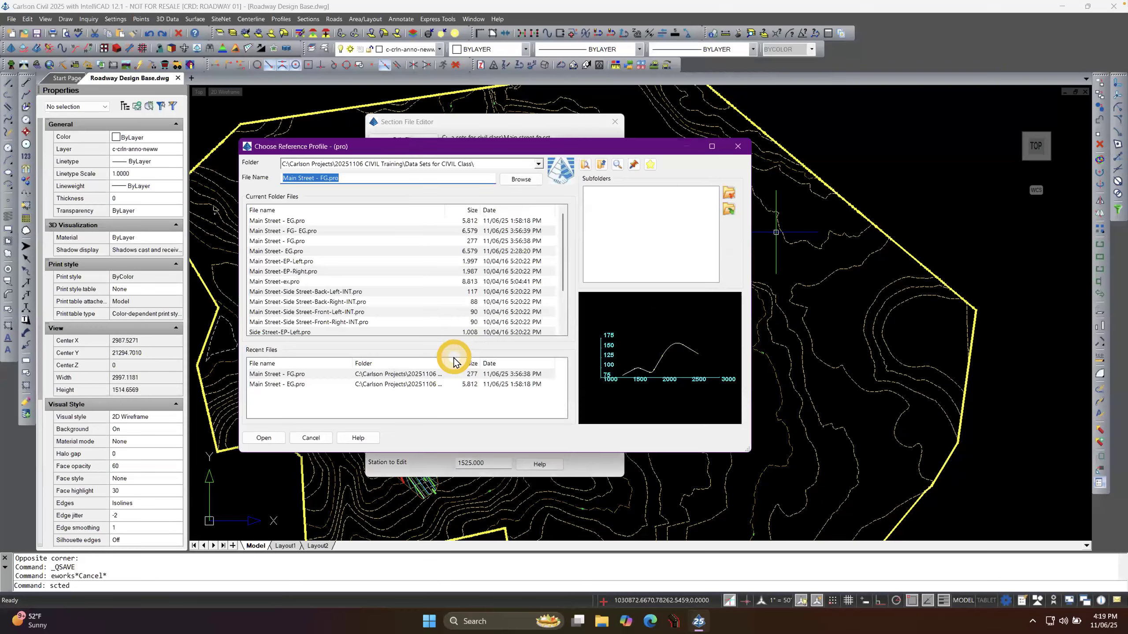
Choose Main Street - FG.pro as the reference profile and interpolate the new section at station 1535.
left_click(327, 178)
type("-M")
left_click(267, 438)
left_click(525, 322)
left_click(345, 178)
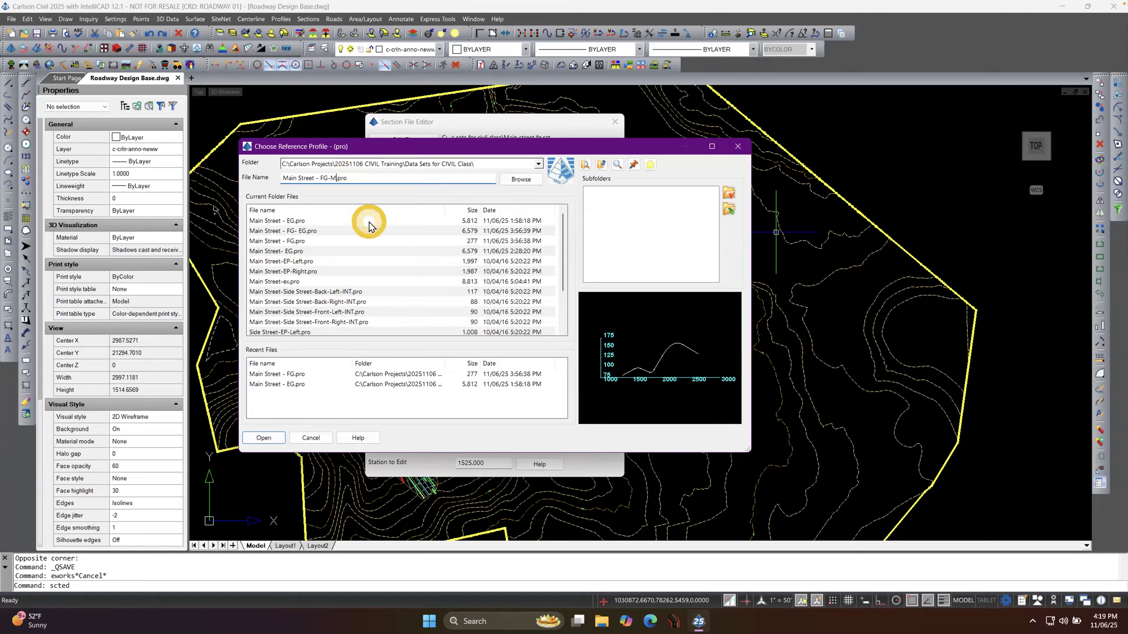
left_click(284, 374)
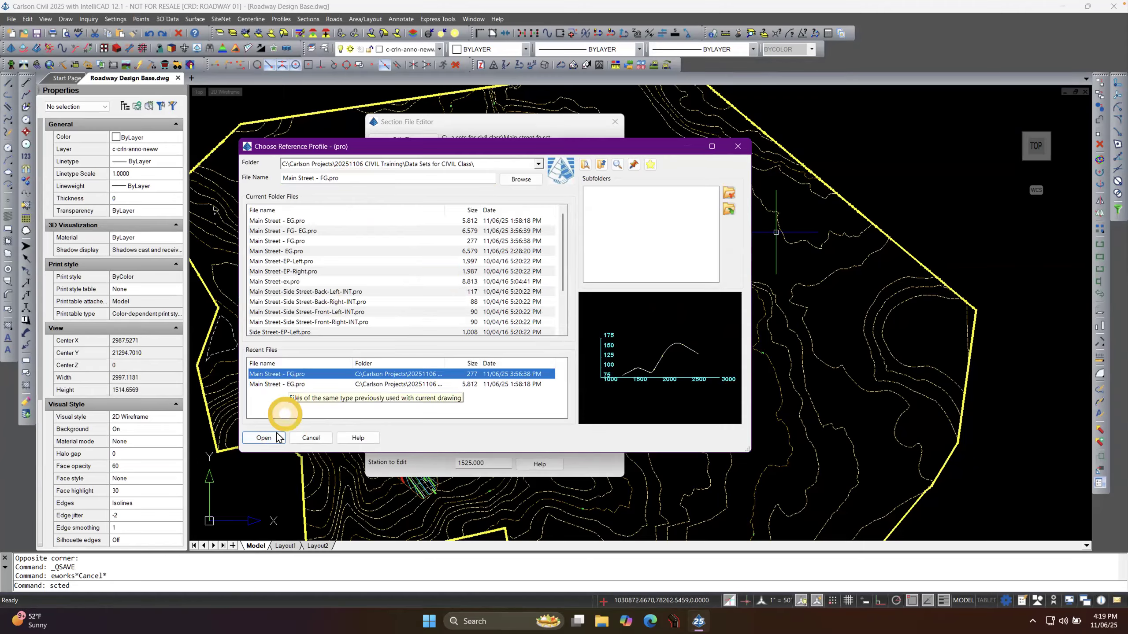
left_click(271, 438)
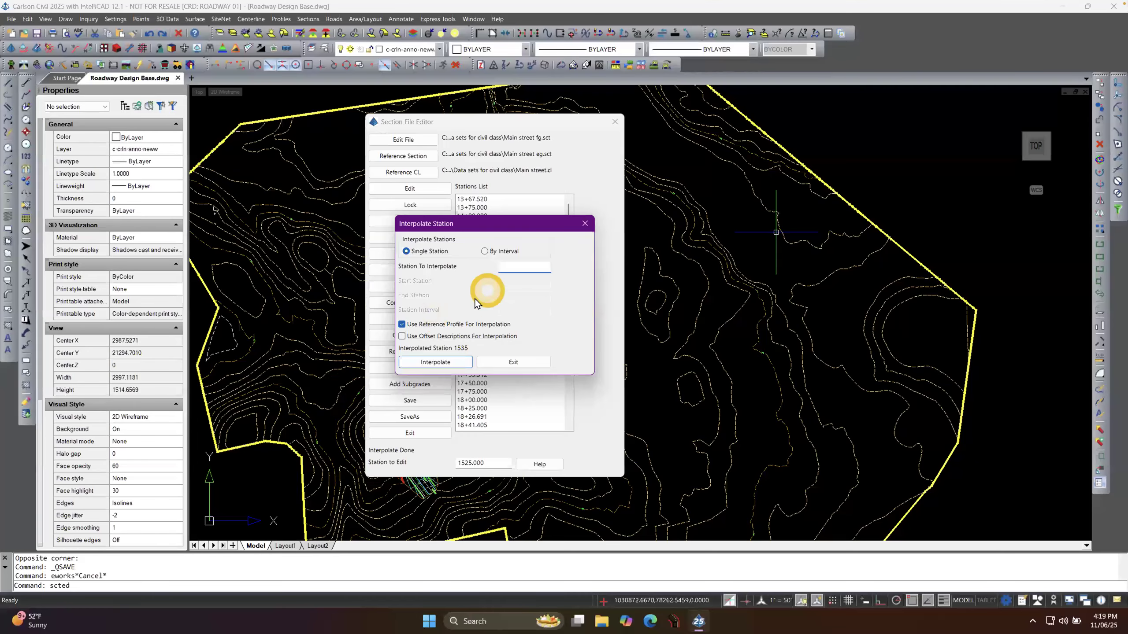
Try to interpolate station 1535 again with Main Street - FG.pro and close the interpolation settings.
type("1535")
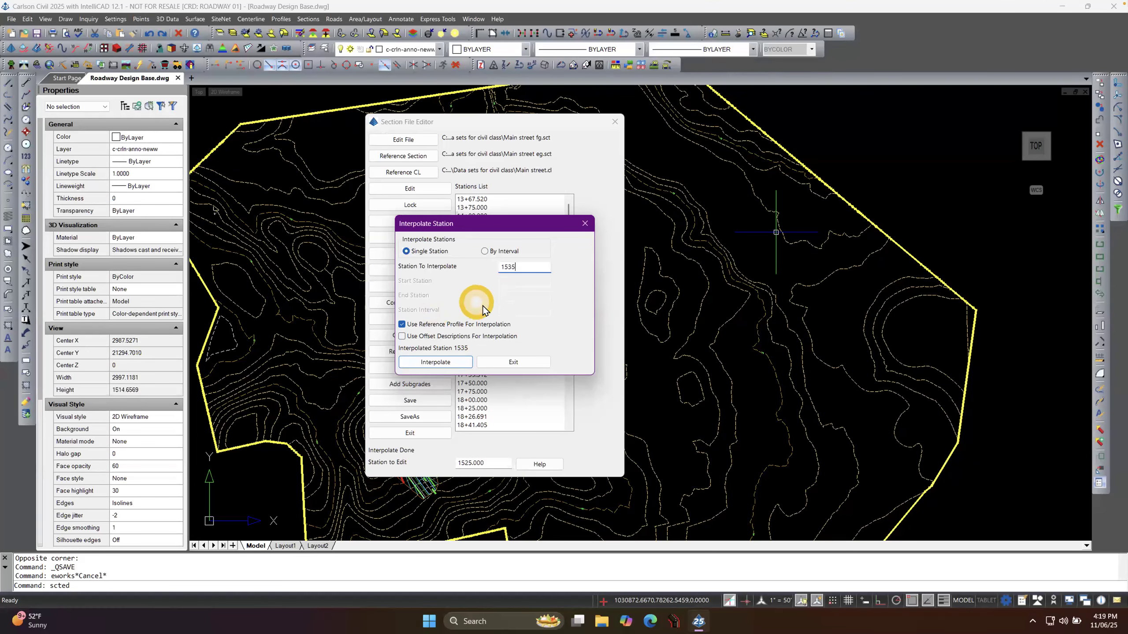
left_click(459, 367)
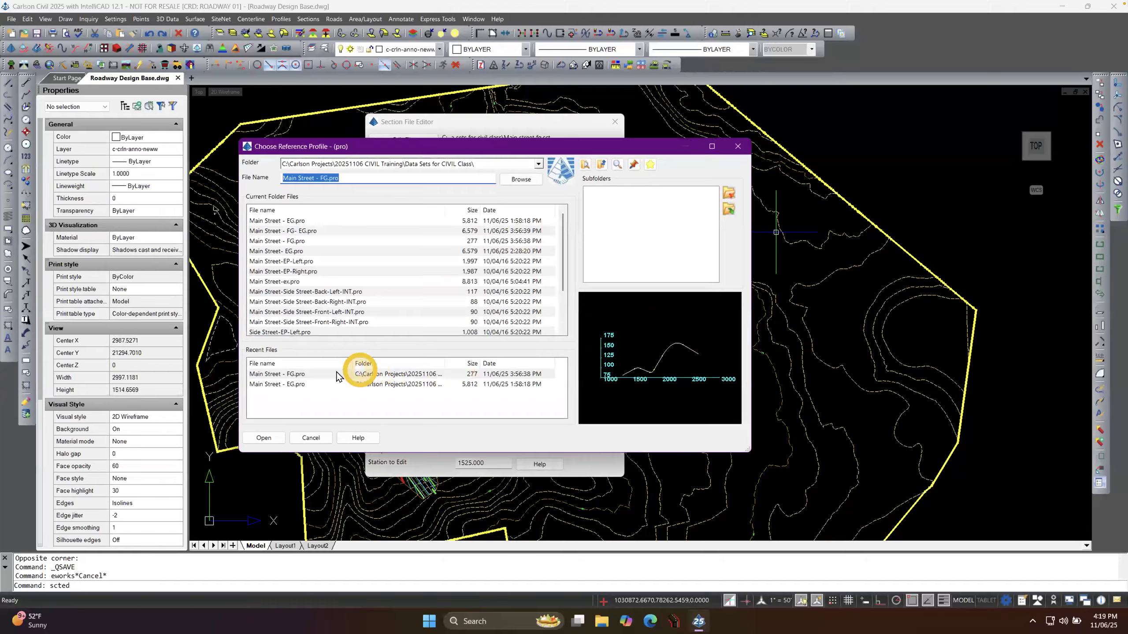
double_click(309, 375)
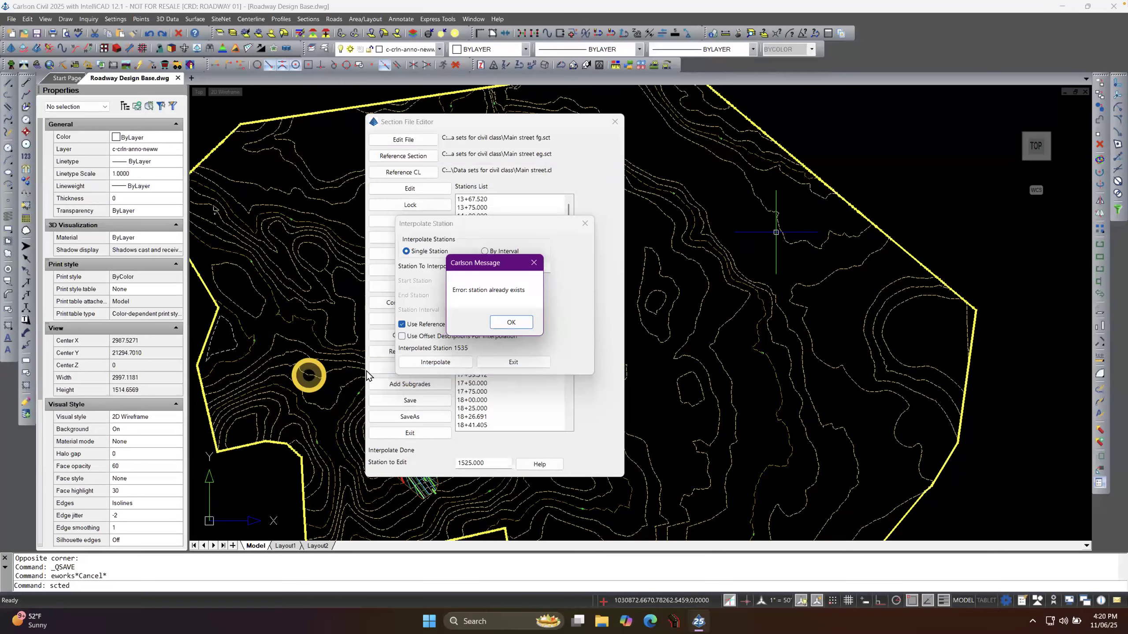
left_click(523, 327)
left_click(510, 362)
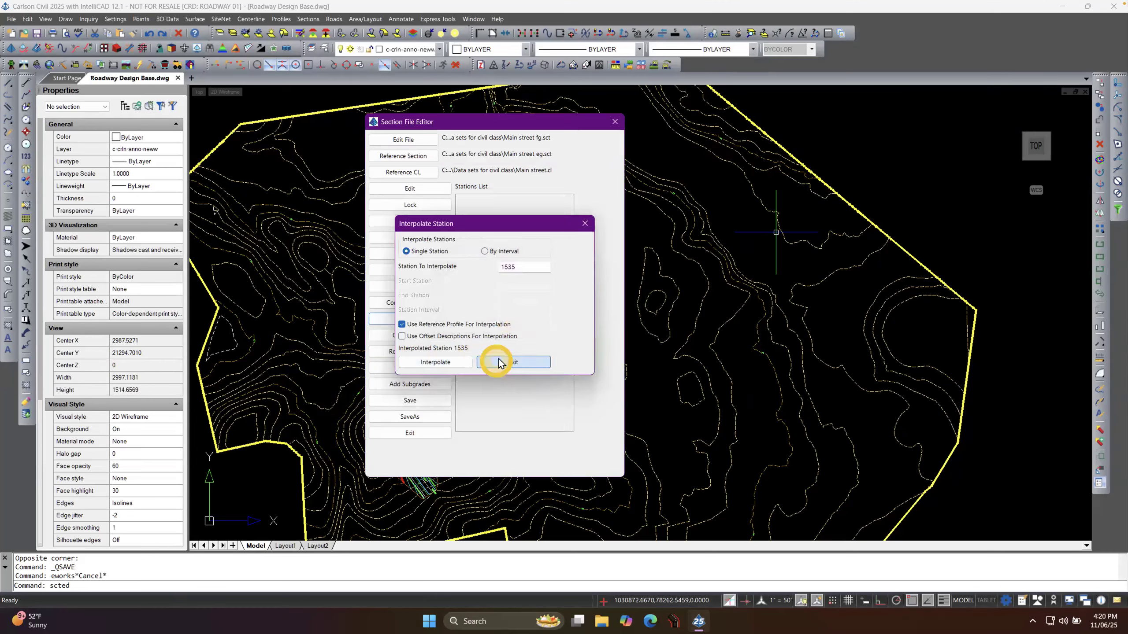
Open the interpolated station 15+35.000 and examine its cross section around the centerline and curbs.
left_click(480, 216)
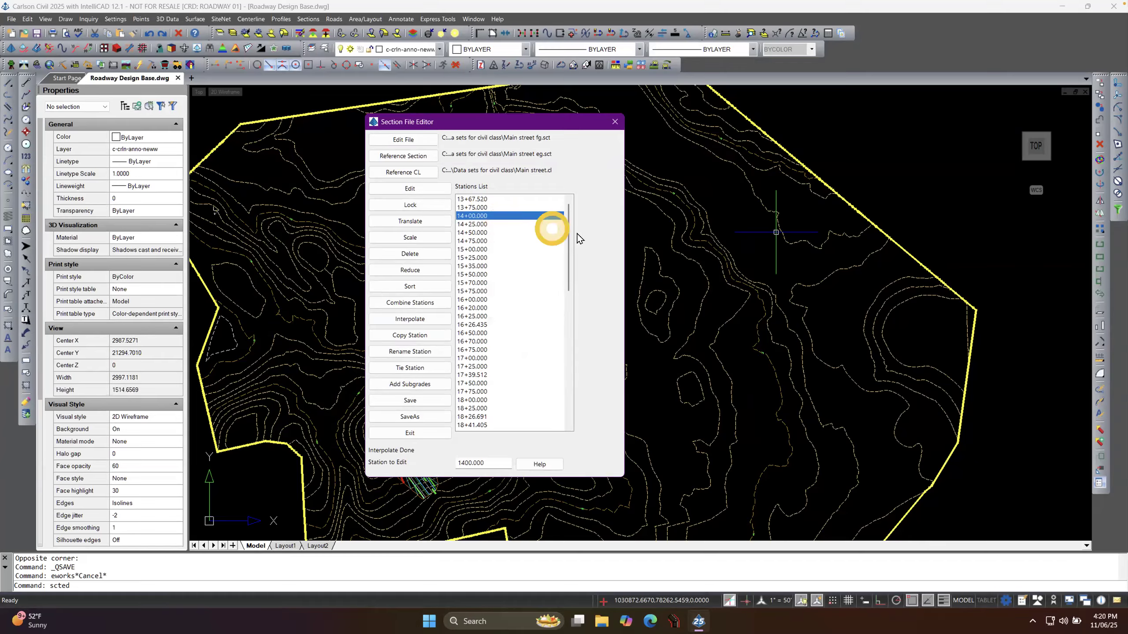
left_click_drag(569, 249, 565, 209)
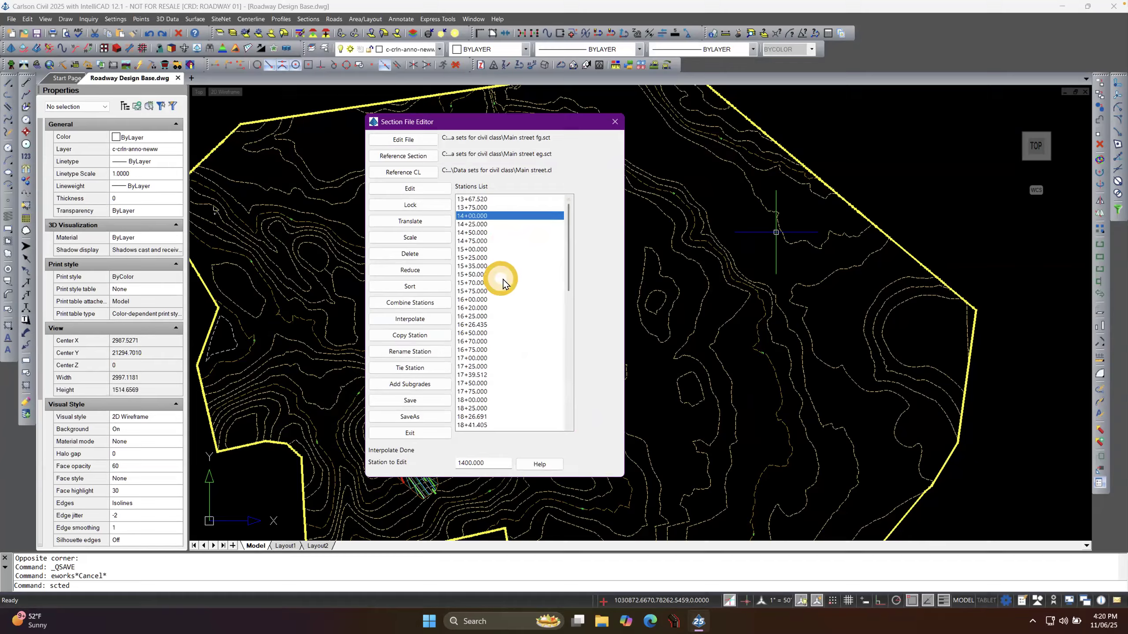
left_click(487, 266)
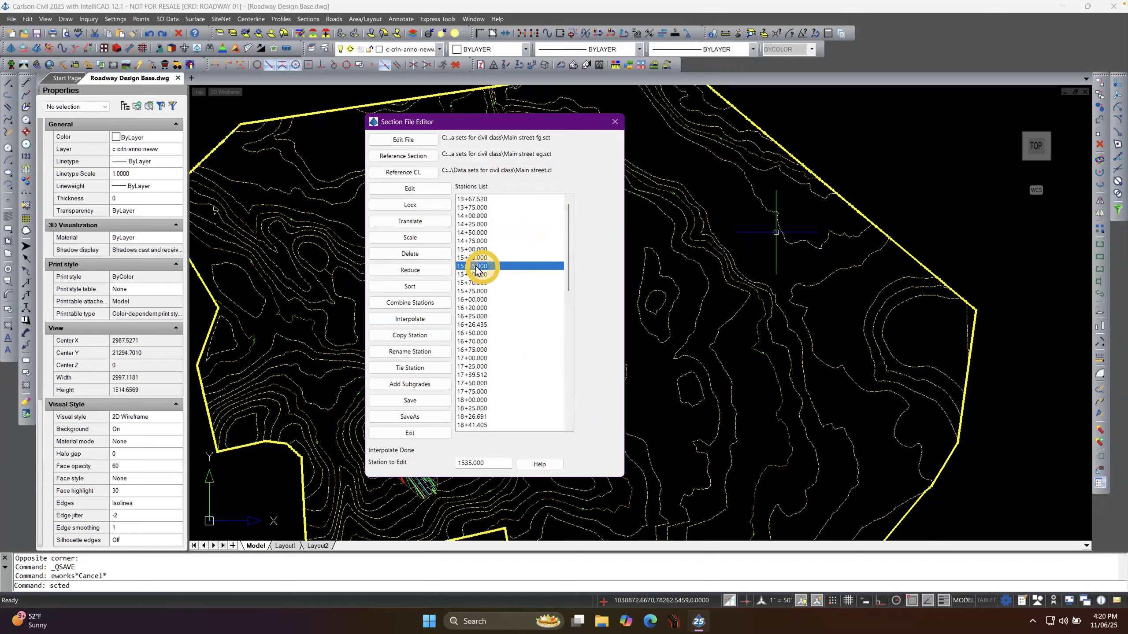
double_click(477, 266)
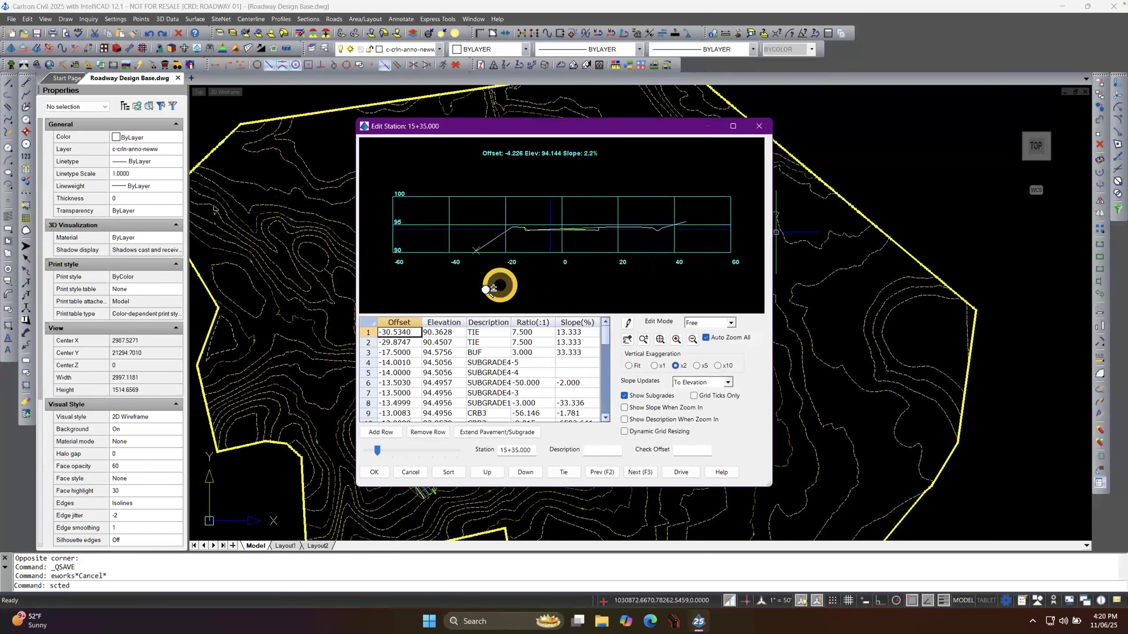
scroll(557, 227, "up", 4)
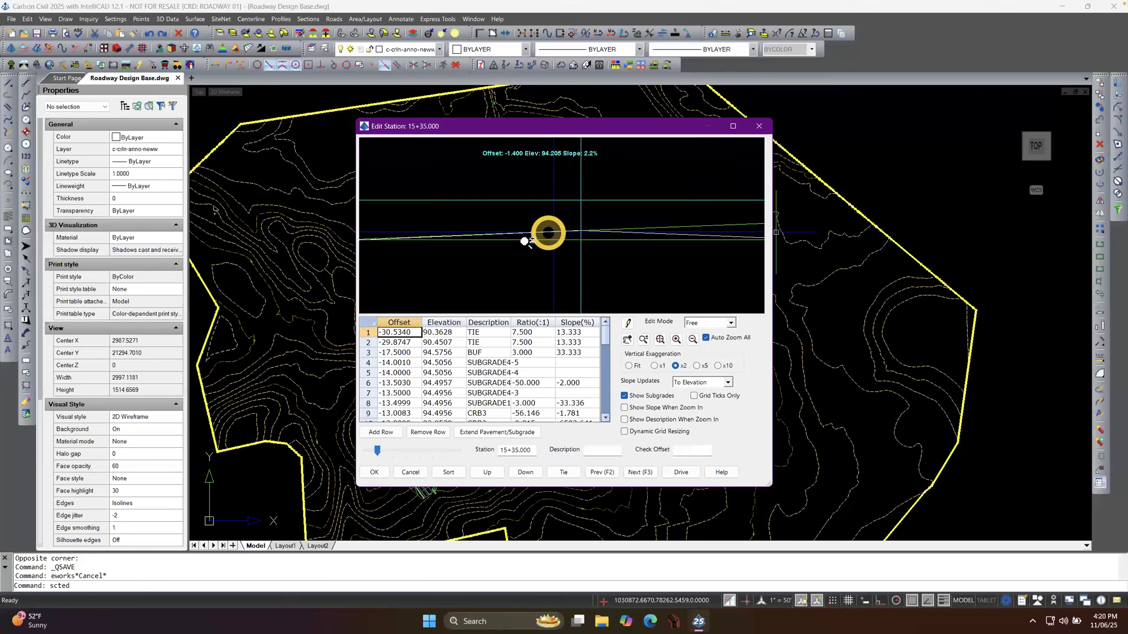
scroll(510, 250, "down", 4)
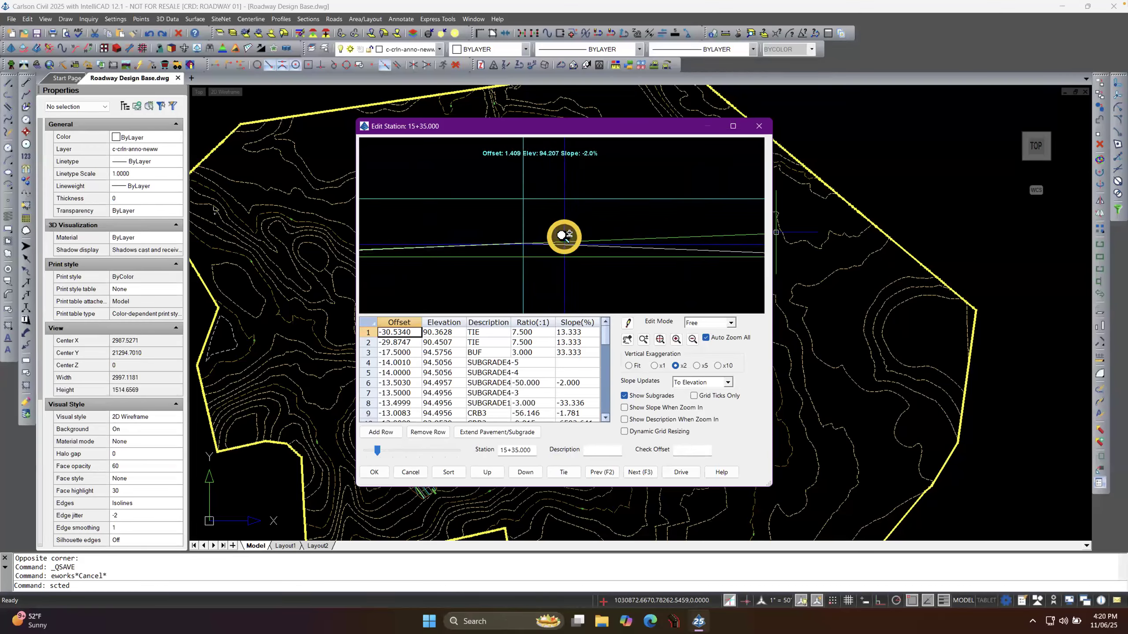
scroll(433, 242, "up", 4)
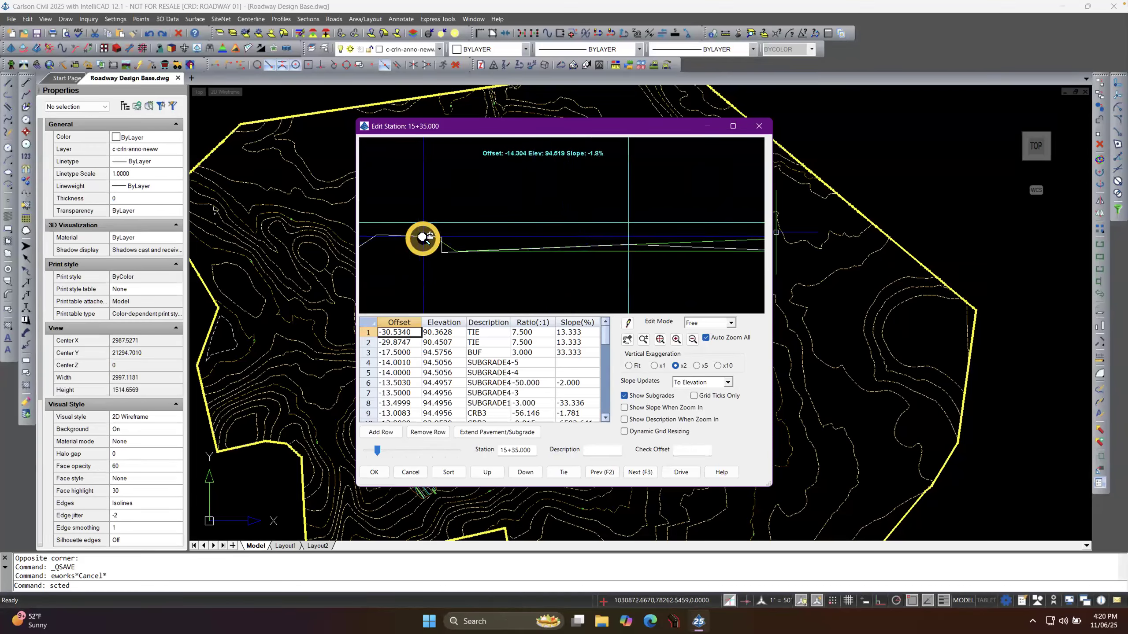
scroll(448, 262, "down", 3)
scroll(730, 240, "up", 3)
scroll(716, 243, "down", 3)
scroll(405, 257, "up", 3)
scroll(495, 256, "down", 3)
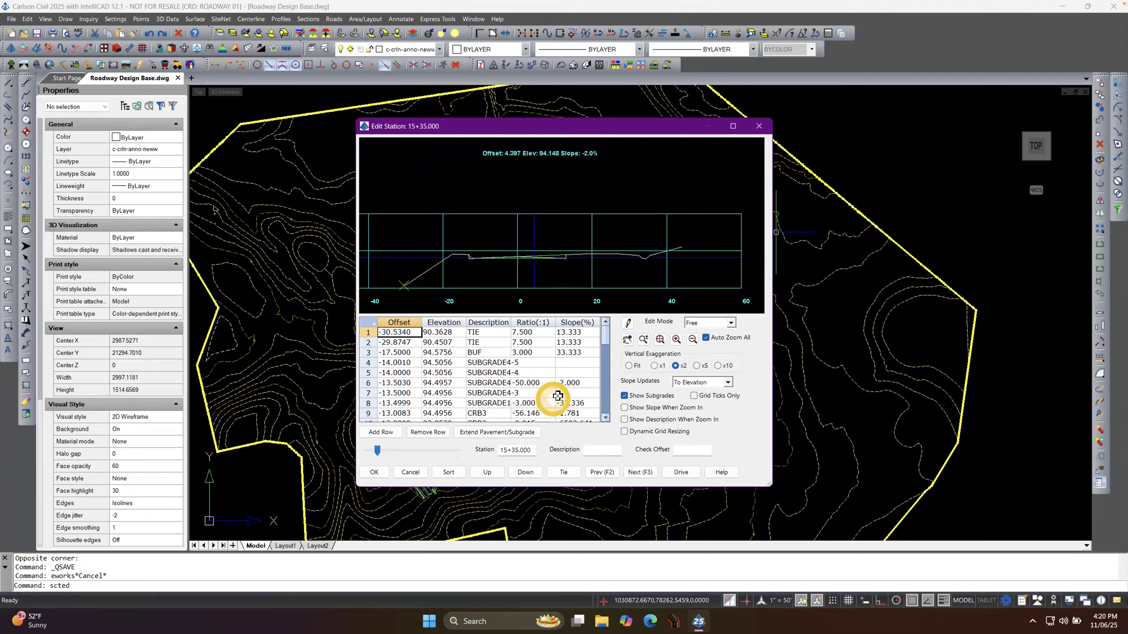
Leave the station 15+35.000 section and exit the section editor without saving changes to Main Street FG.sct.
left_click(531, 451)
double_click(489, 452)
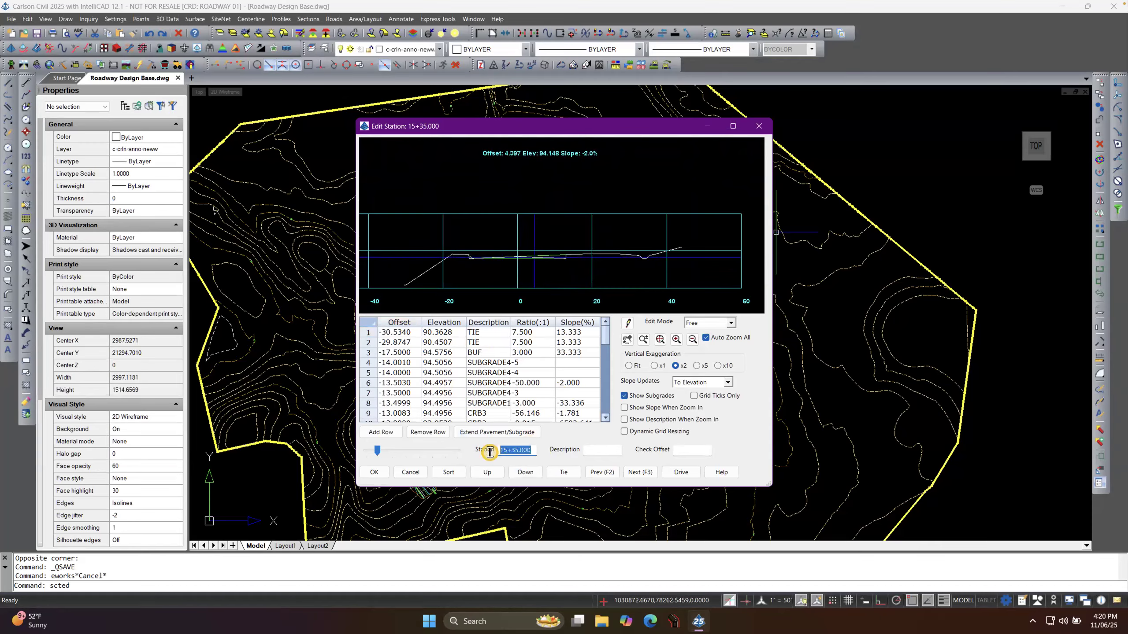
left_click(376, 451)
mouse_move(373, 456)
left_mouse_down()
mouse_move(393, 457)
mouse_move(361, 458)
left_mouse_up()
left_click(410, 472)
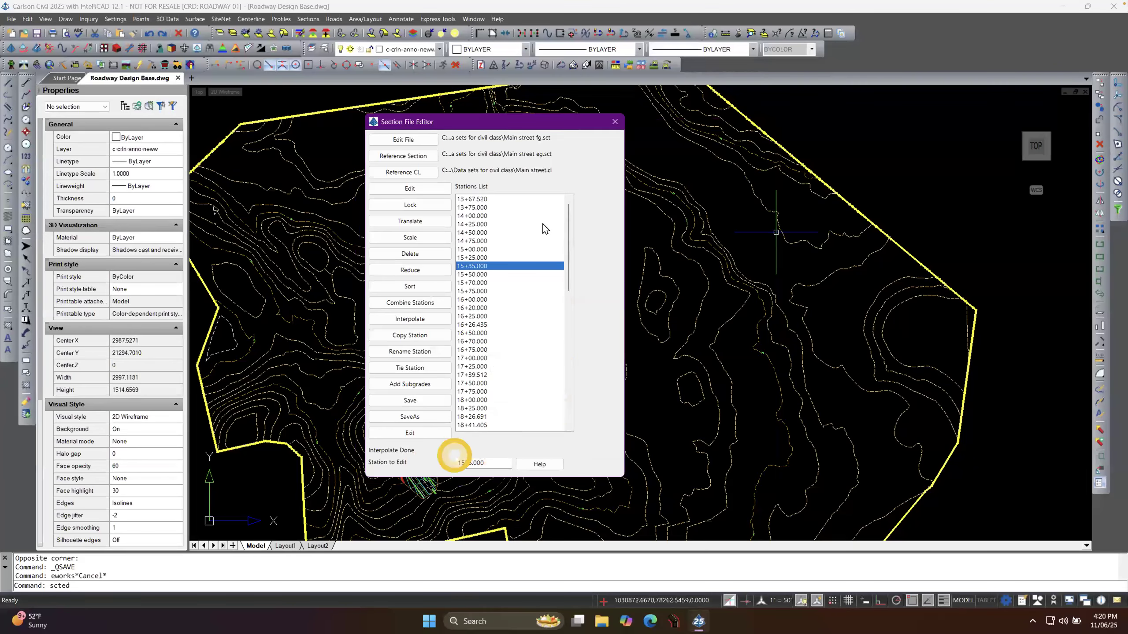
left_click(614, 122)
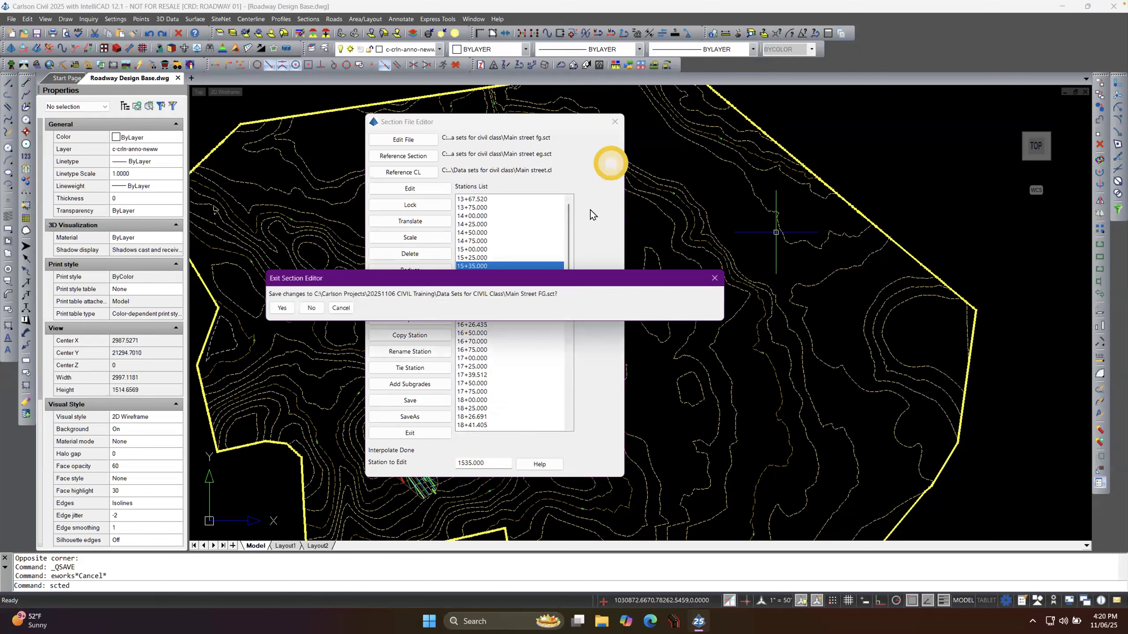
left_click(309, 309)
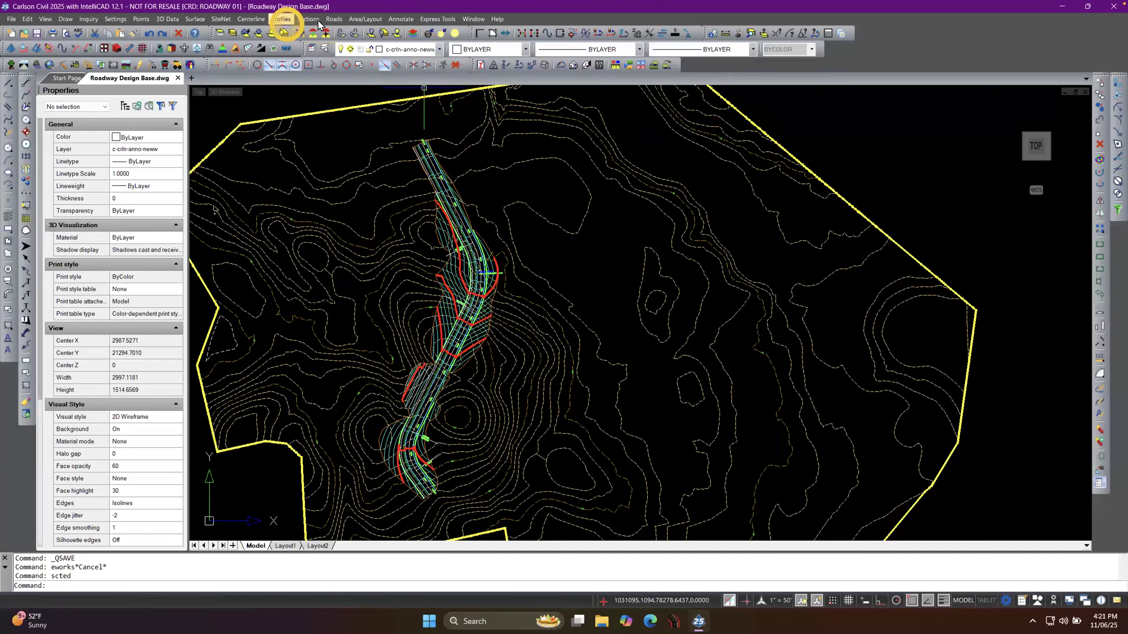
Start Process Road Design and open the Main street - fg.pro design profile for editing, with the road alignment in view.
left_click(333, 18)
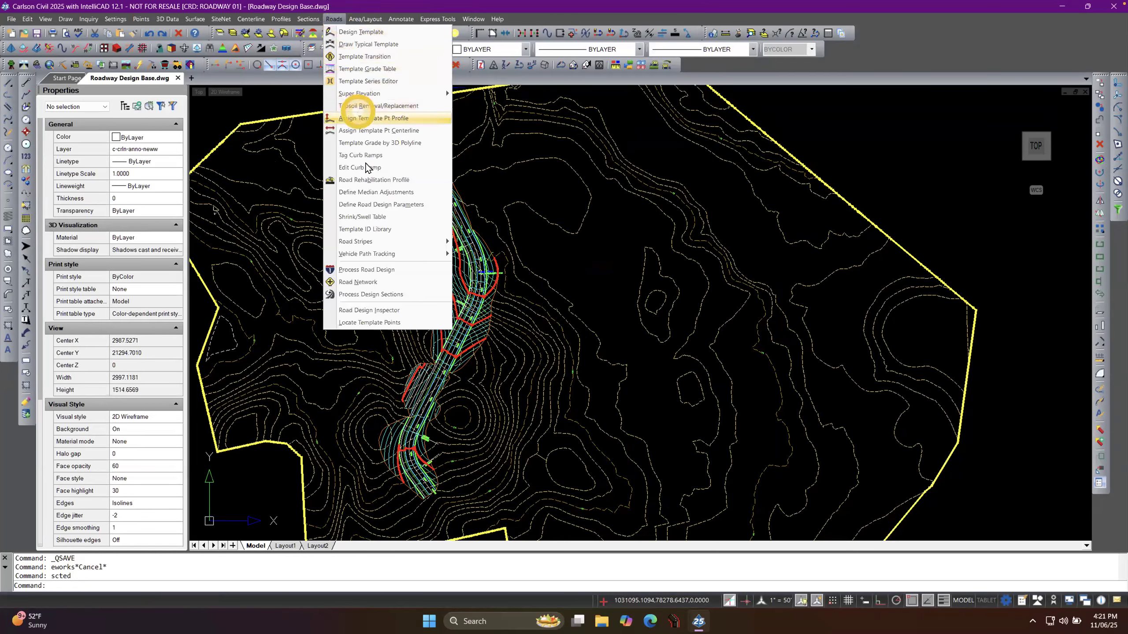
left_click(365, 270)
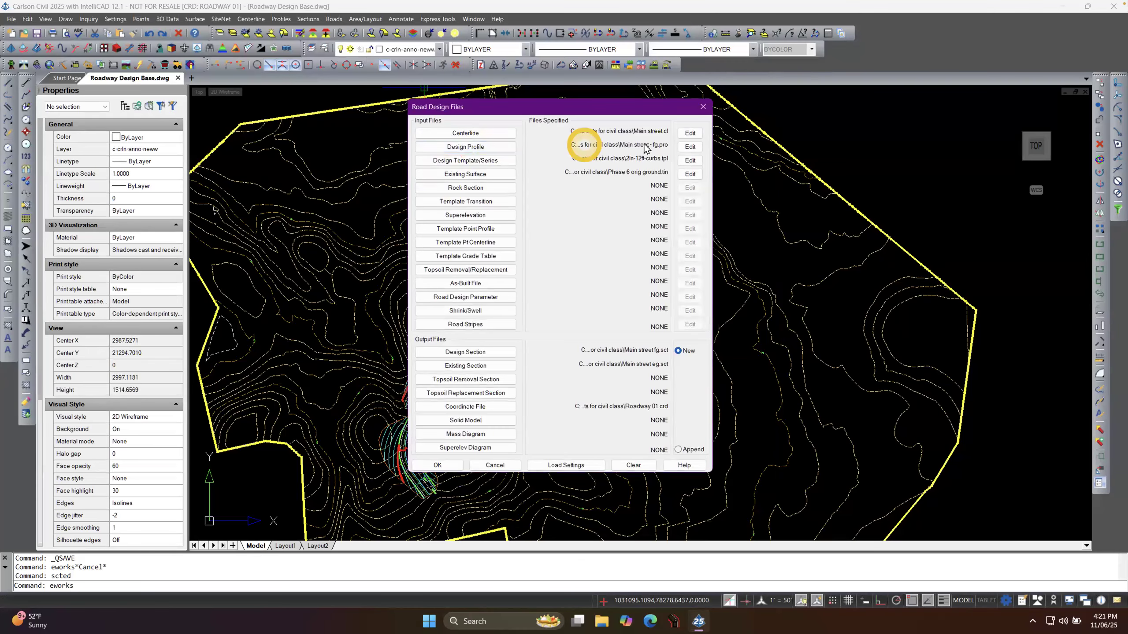
left_click(689, 147)
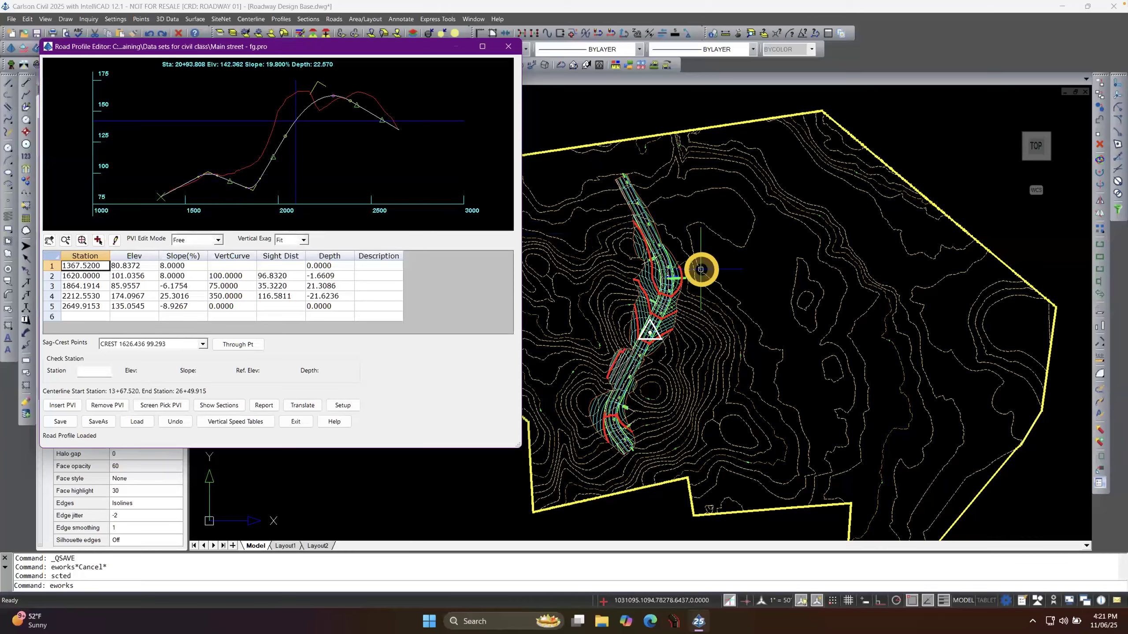
left_click(843, 253)
middle_click_drag(702, 272, 843, 253)
scroll(819, 263, "up", 3)
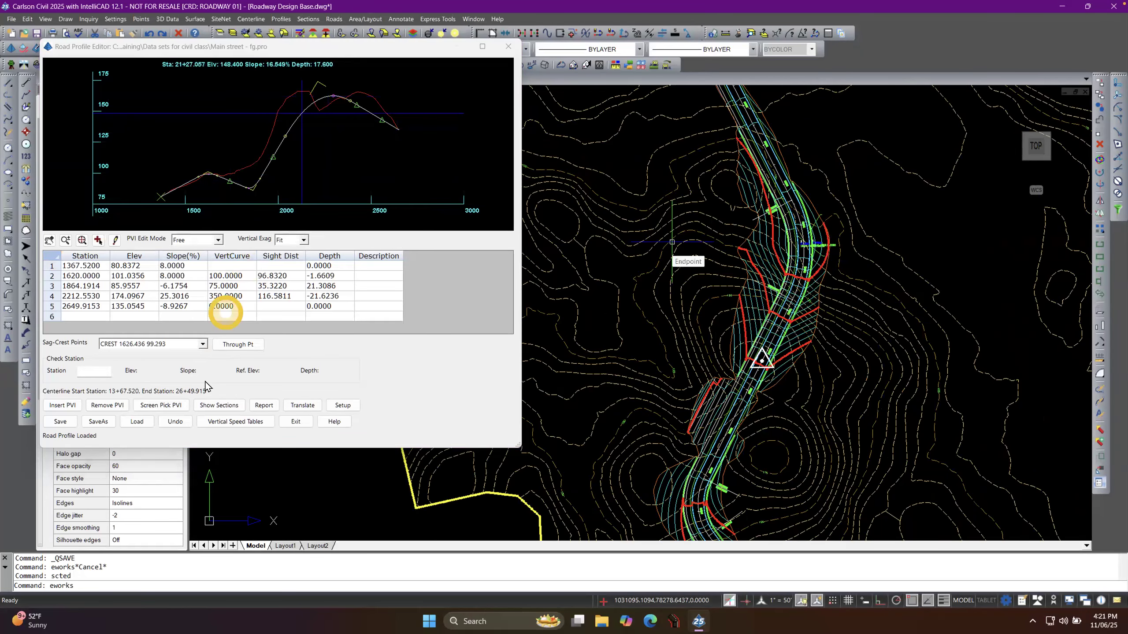
Show live road sections in the profile editor using the 2LN-12FT-CURBS.tpl template, and place the section window beside the profile.
left_click(205, 406)
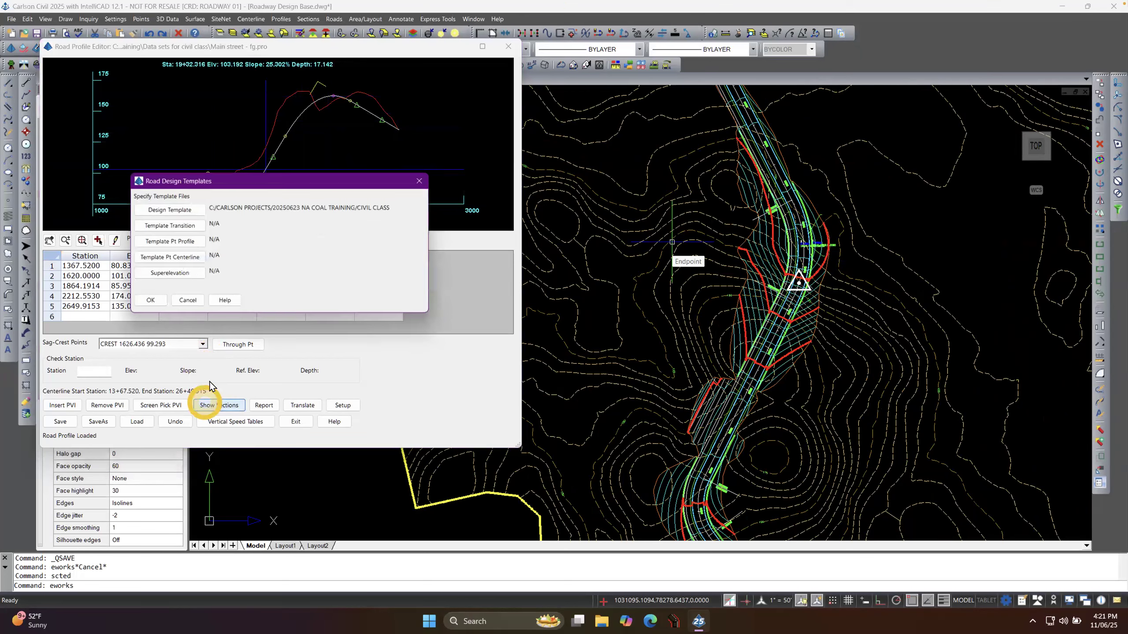
left_click(186, 209)
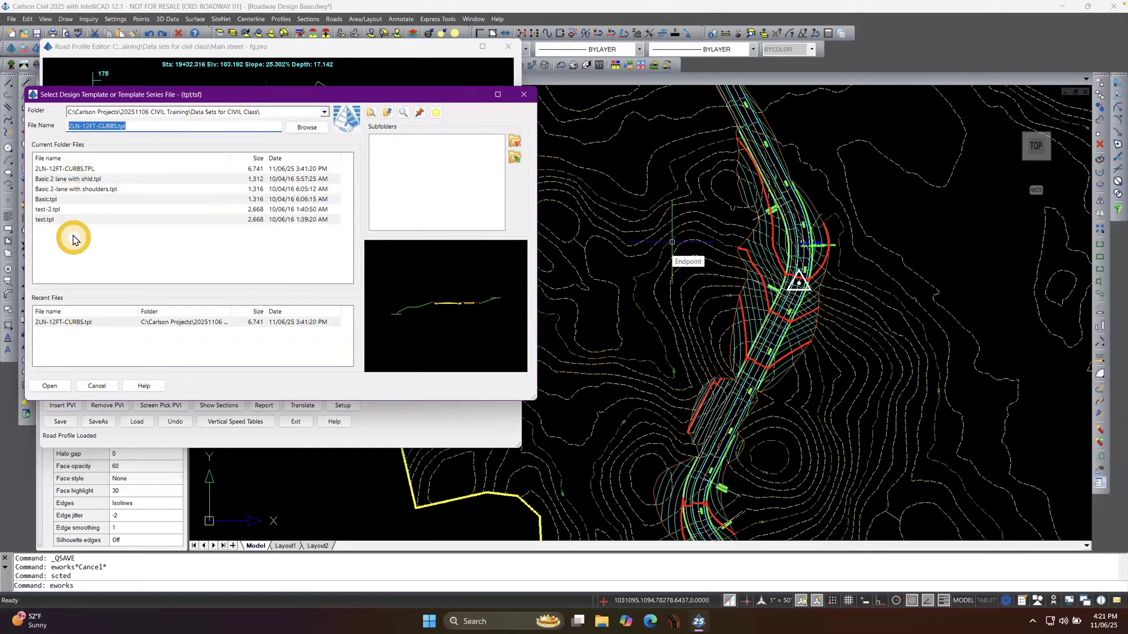
double_click(73, 170)
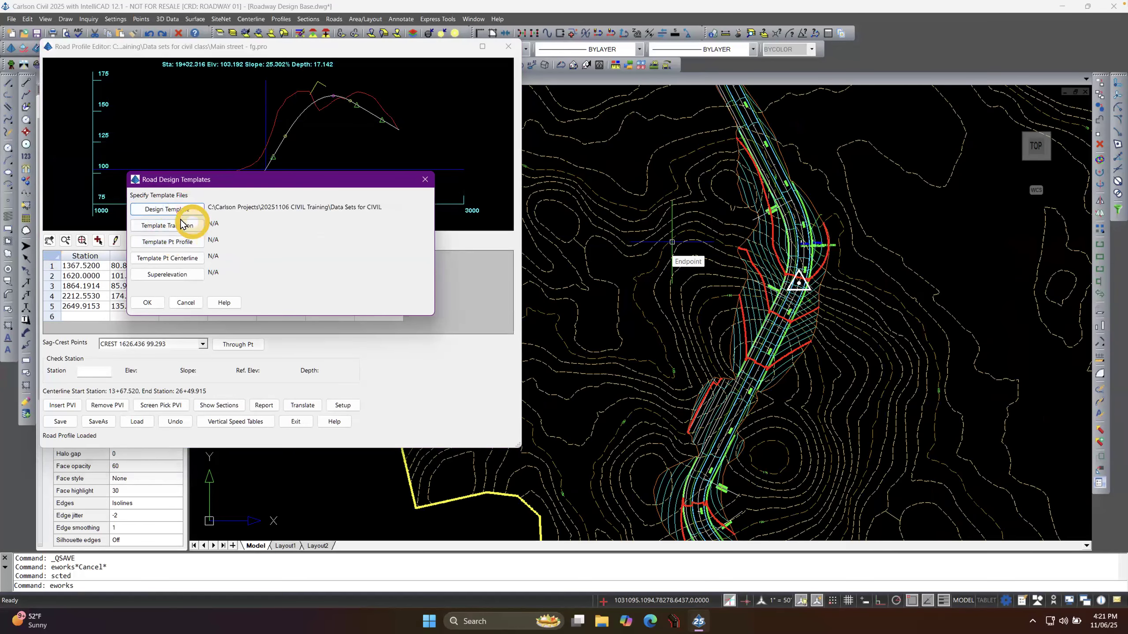
left_click(150, 299)
mouse_move(288, 142)
left_mouse_down()
mouse_move(373, 206)
mouse_move(680, 293)
mouse_move(816, 305)
mouse_move(905, 118)
mouse_move(733, 319)
mouse_move(660, 355)
mouse_move(462, 366)
left_mouse_up()
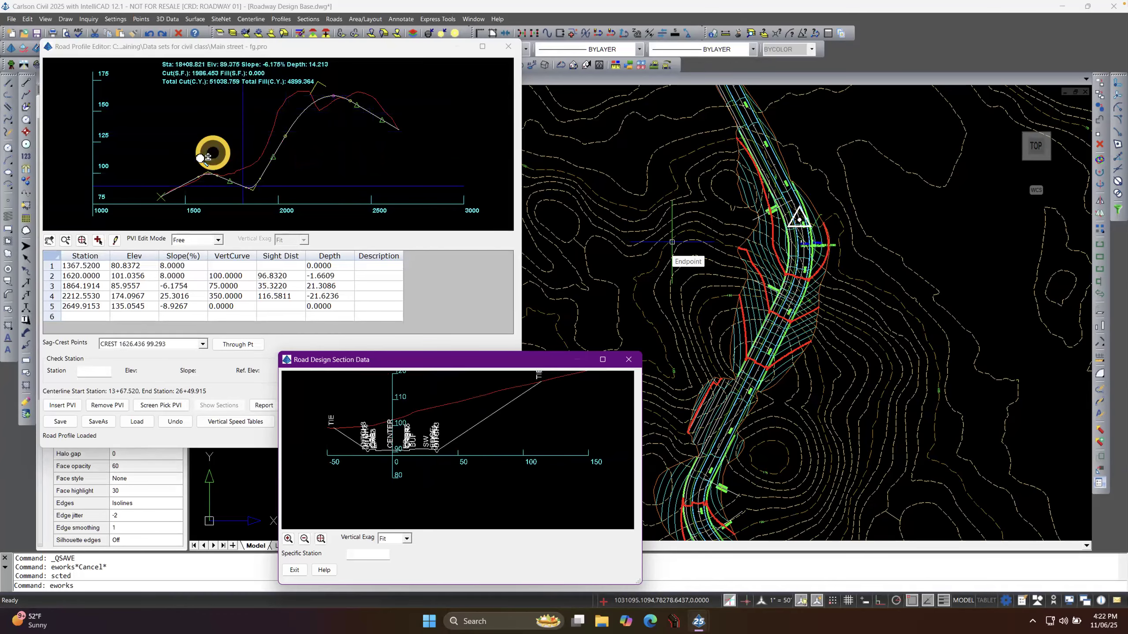
Move the sag PVI near station 18+64 graphically up to about station 1853.94, elevation 102.49.
left_click(115, 244)
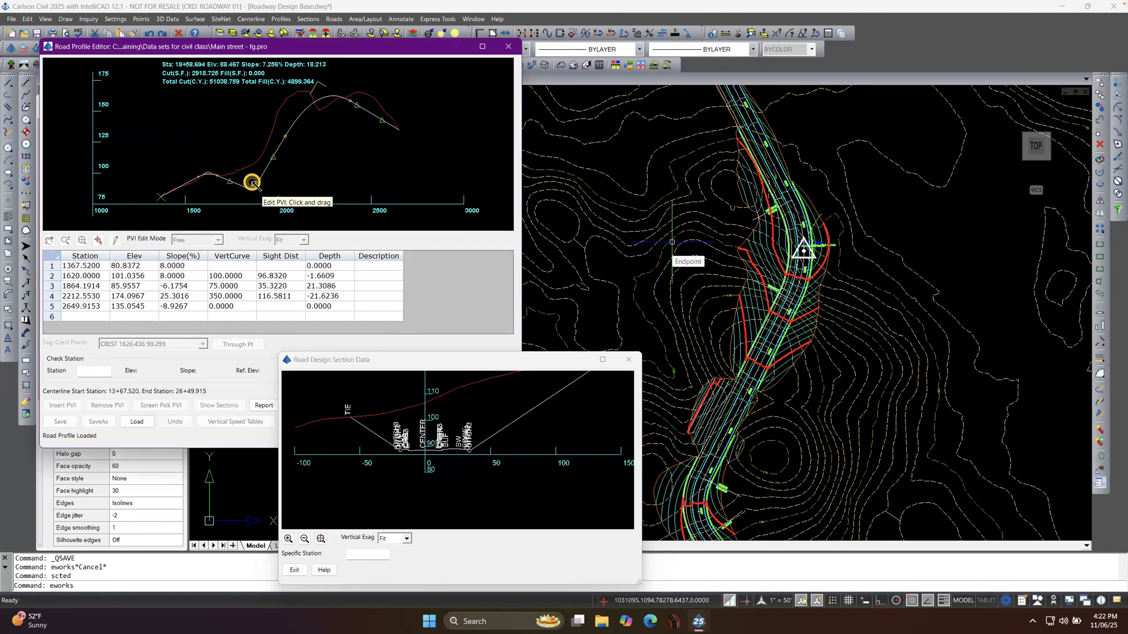
left_click_drag(251, 181, 251, 170)
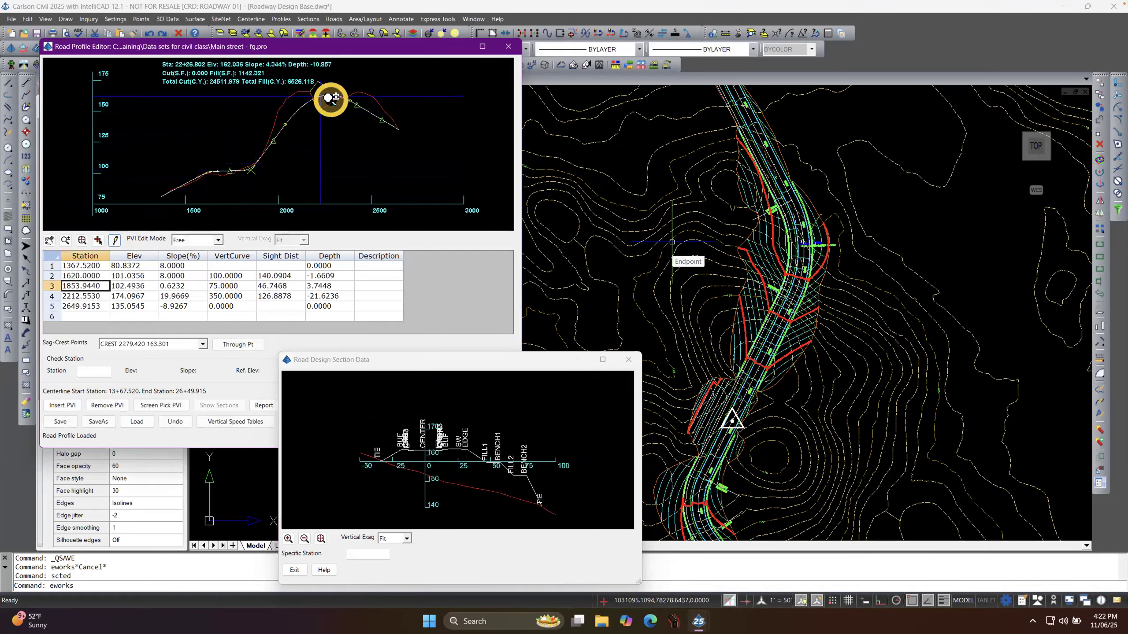
Raise the crest PVI graphically to about station 2207.80, elevation 200.21.
left_click(115, 241)
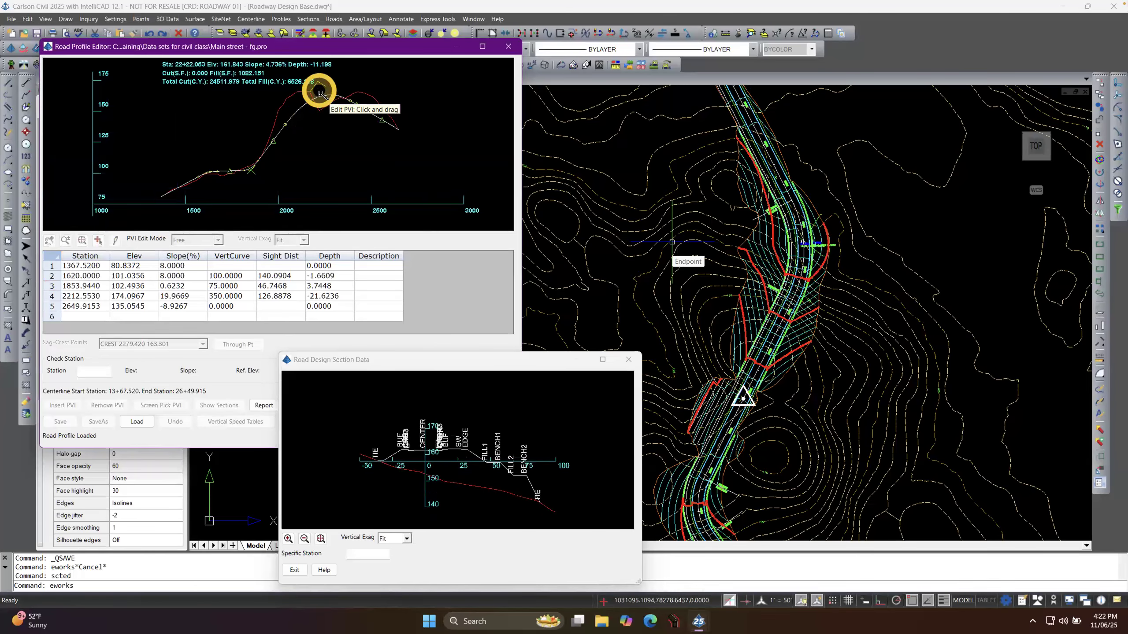
left_click_drag(321, 92, 318, 87)
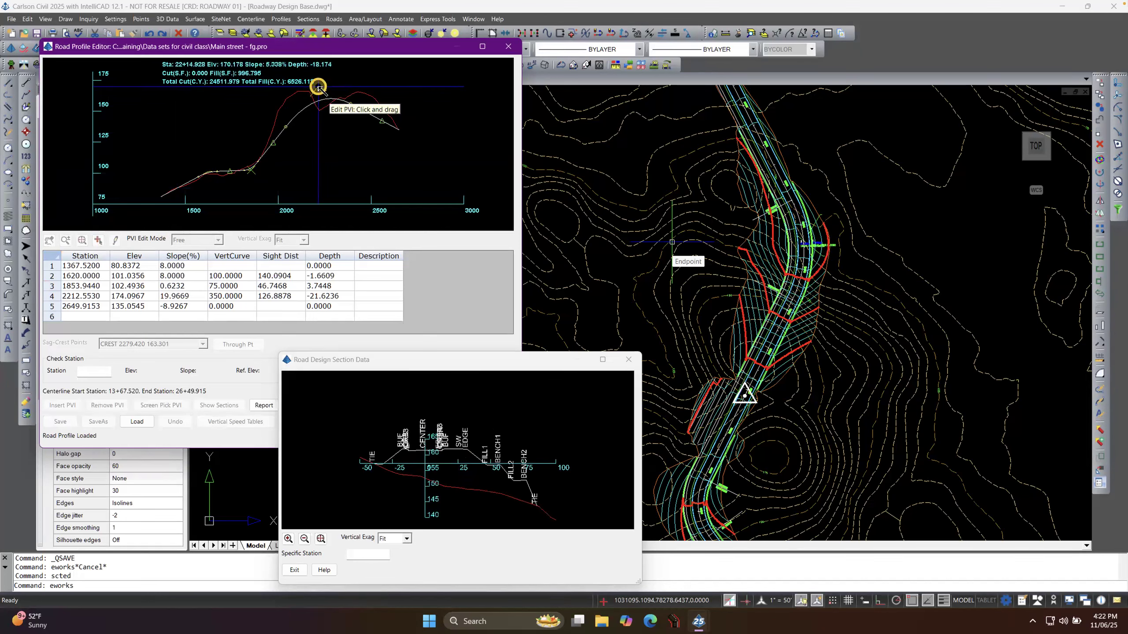
left_click_drag(319, 87, 319, 101)
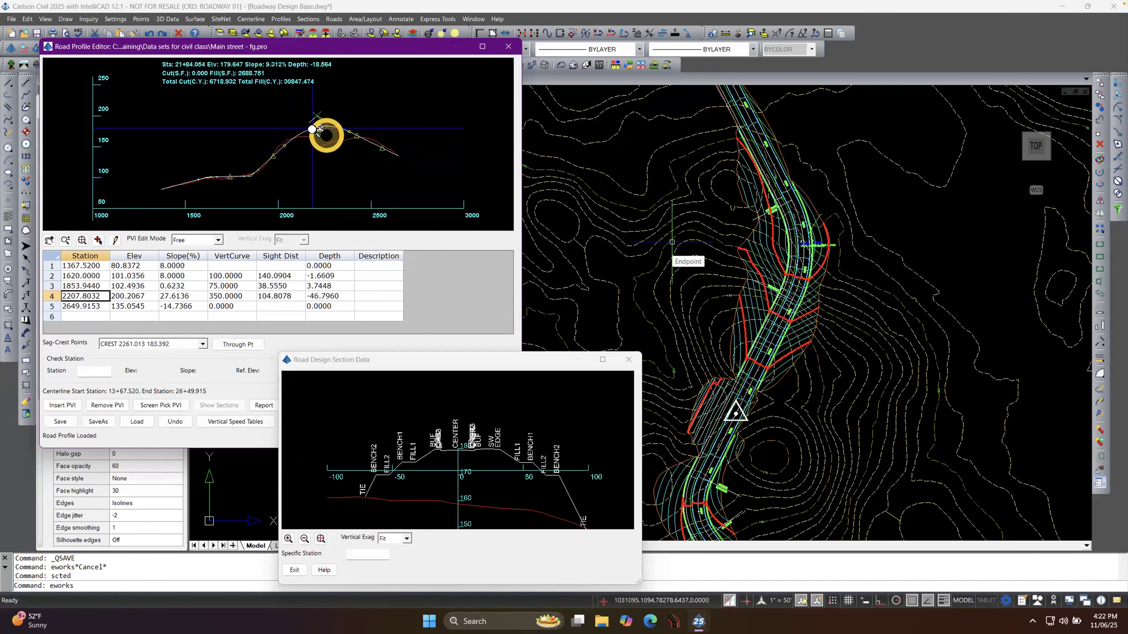
Lower the crest PVI graphically to about station 2248.18, elevation 164.83, and move the section window clear of the profile editor controls.
left_click(115, 240)
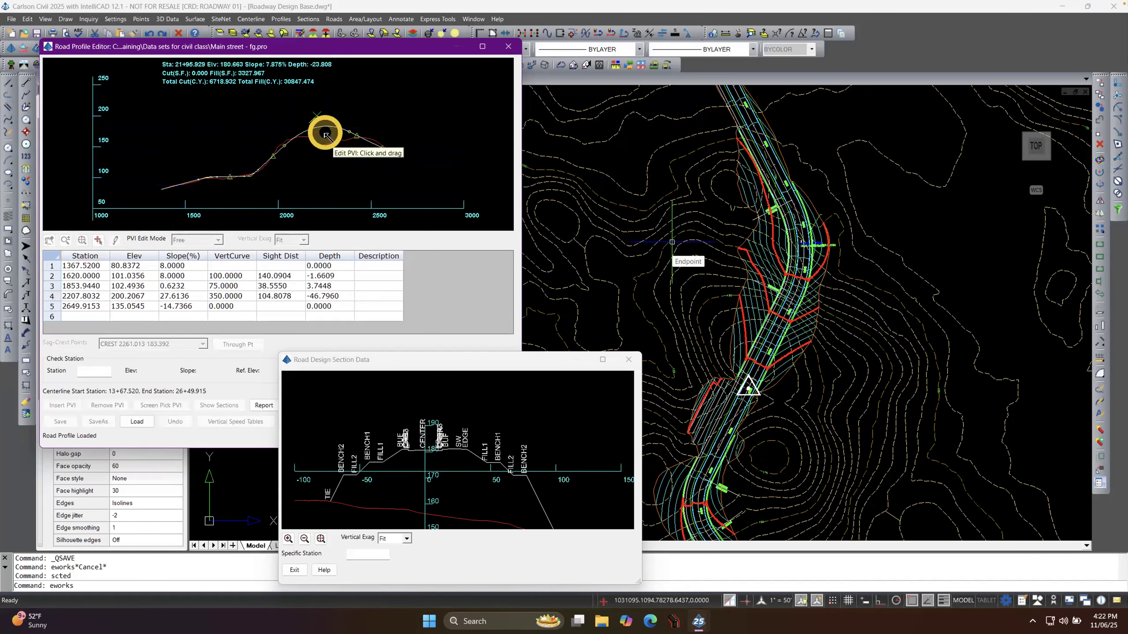
left_click_drag(328, 138, 324, 94)
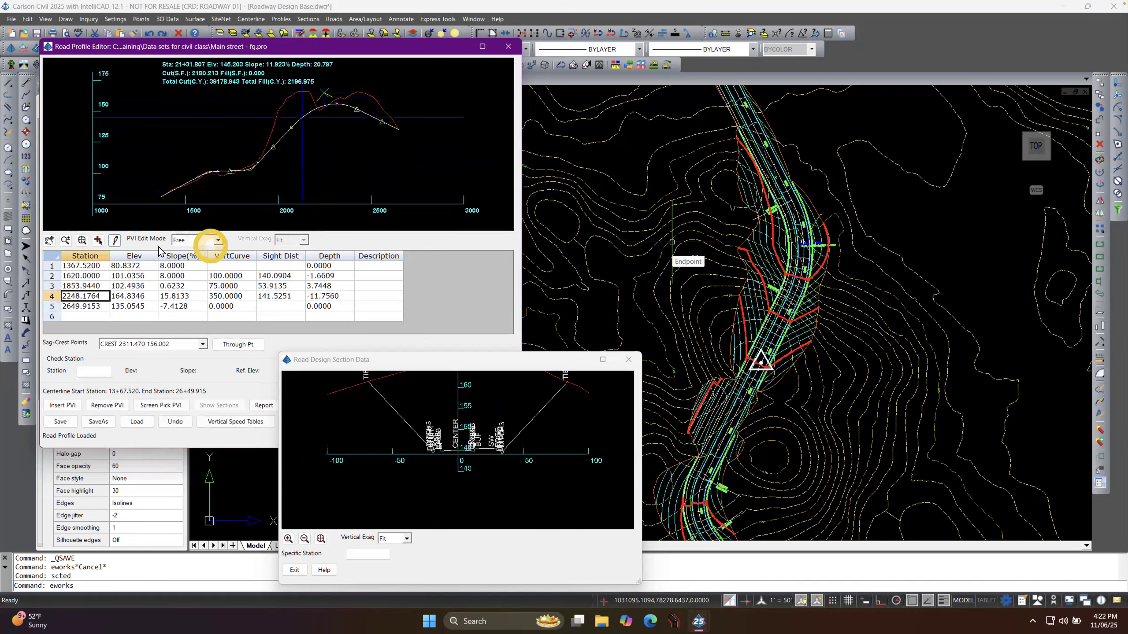
left_click(348, 365)
left_click_drag(348, 364, 472, 399)
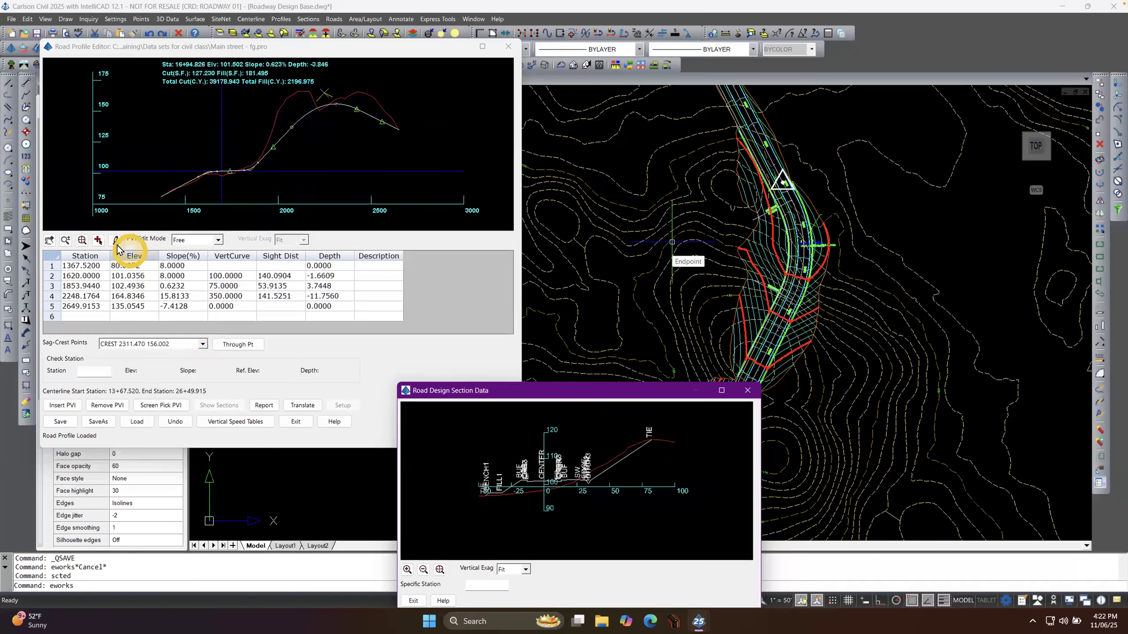
Shift the crest PVI graphically to about station 2236.30, elevation 169.82, and close the section window.
left_click(324, 96)
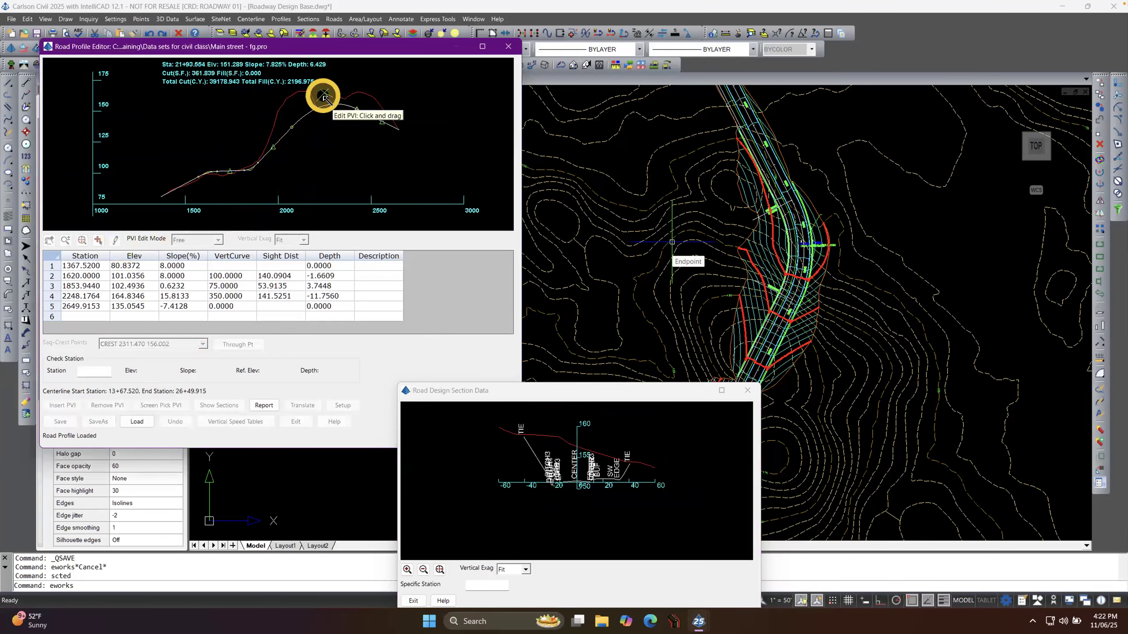
left_click_drag(324, 96, 322, 90)
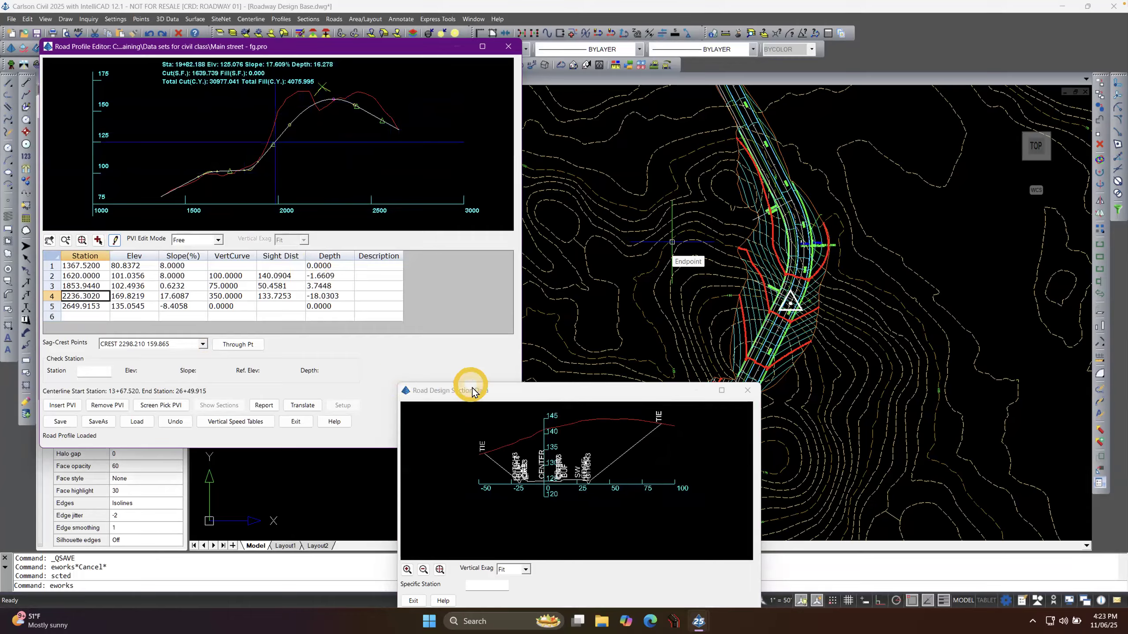
left_click_drag(472, 387, 474, 308)
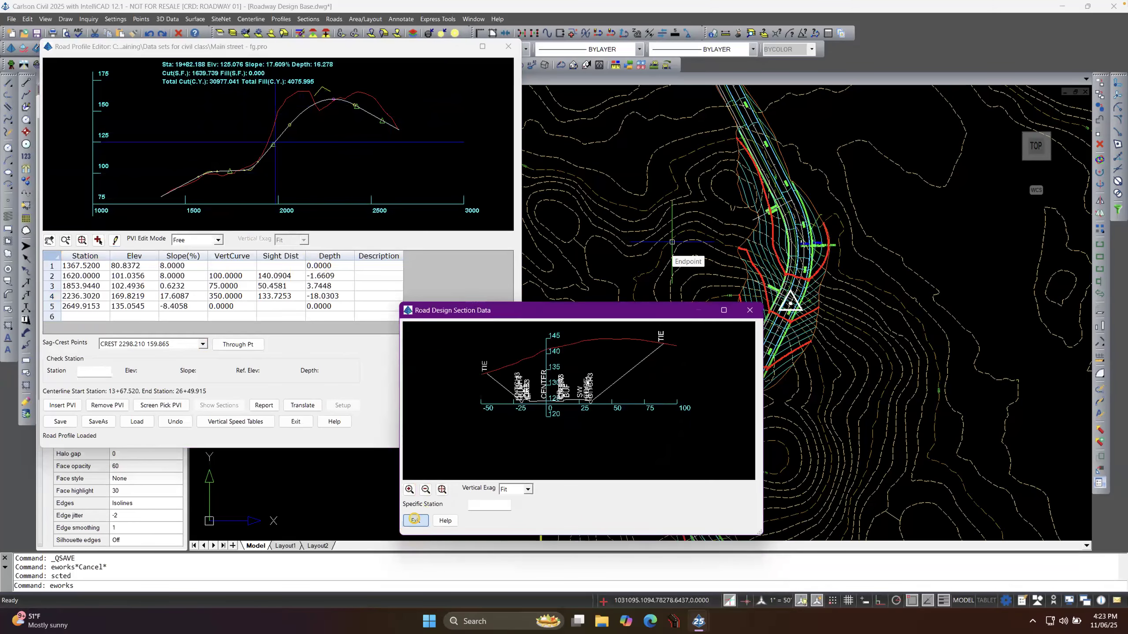
left_click(415, 521)
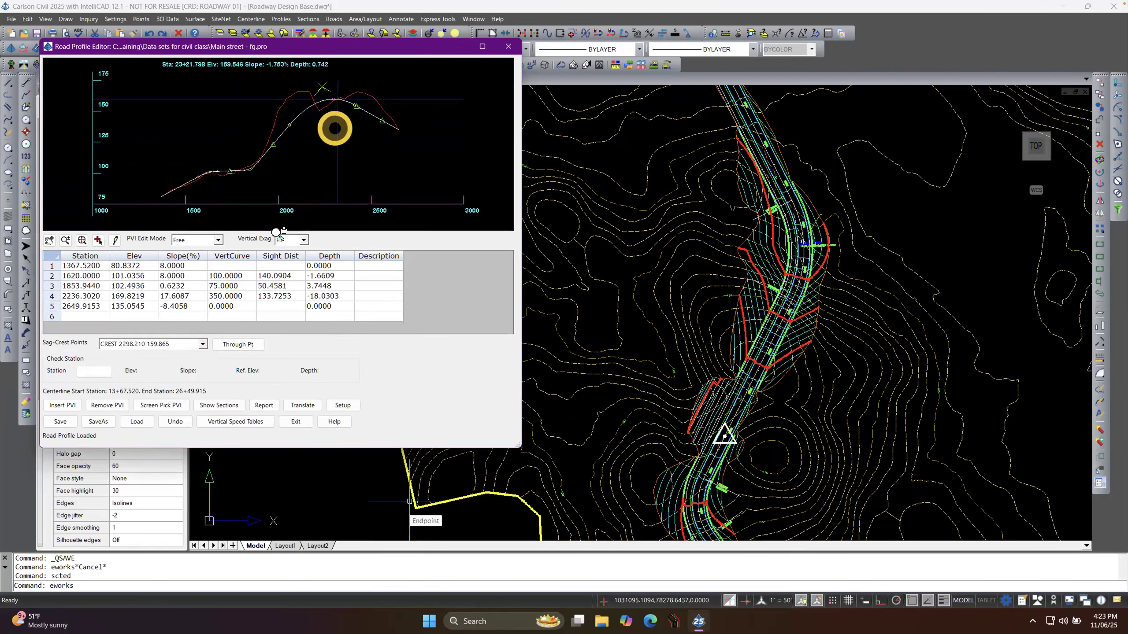
Show the live road sections with the 2LN-12FT-CURBS.tpl template, examine them along the profile, and close the section window.
left_click(217, 405)
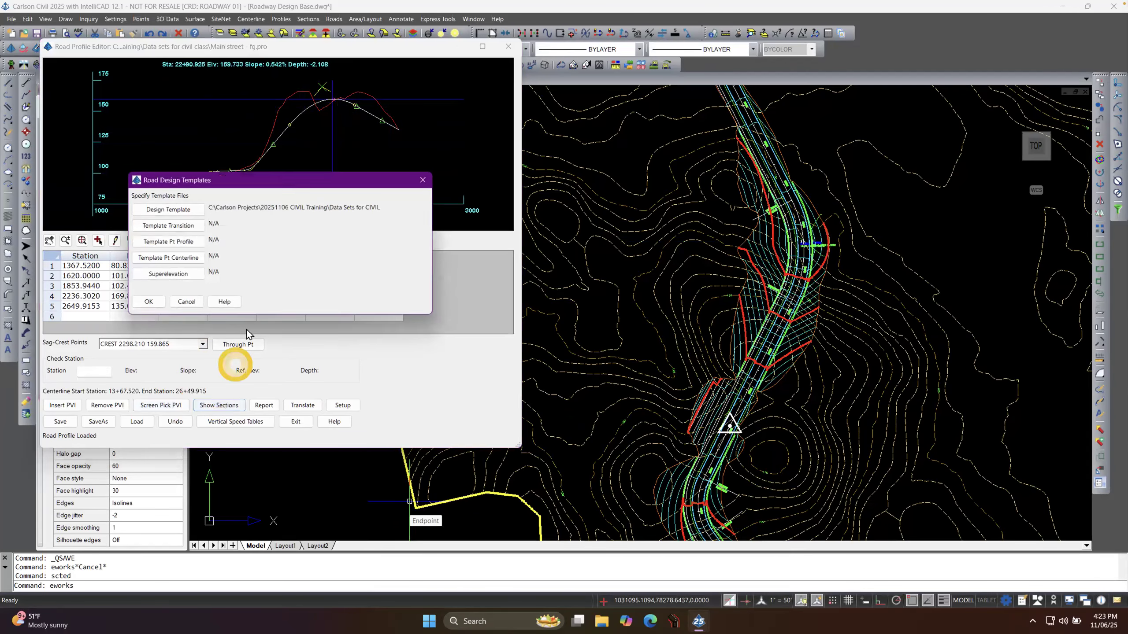
left_click(169, 212)
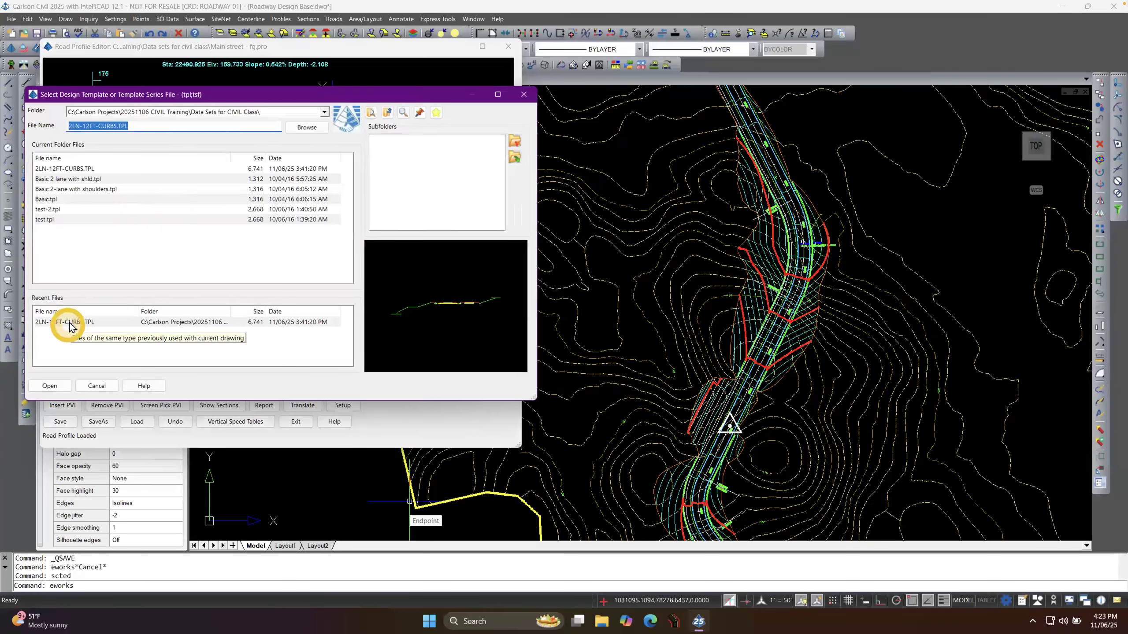
double_click(71, 324)
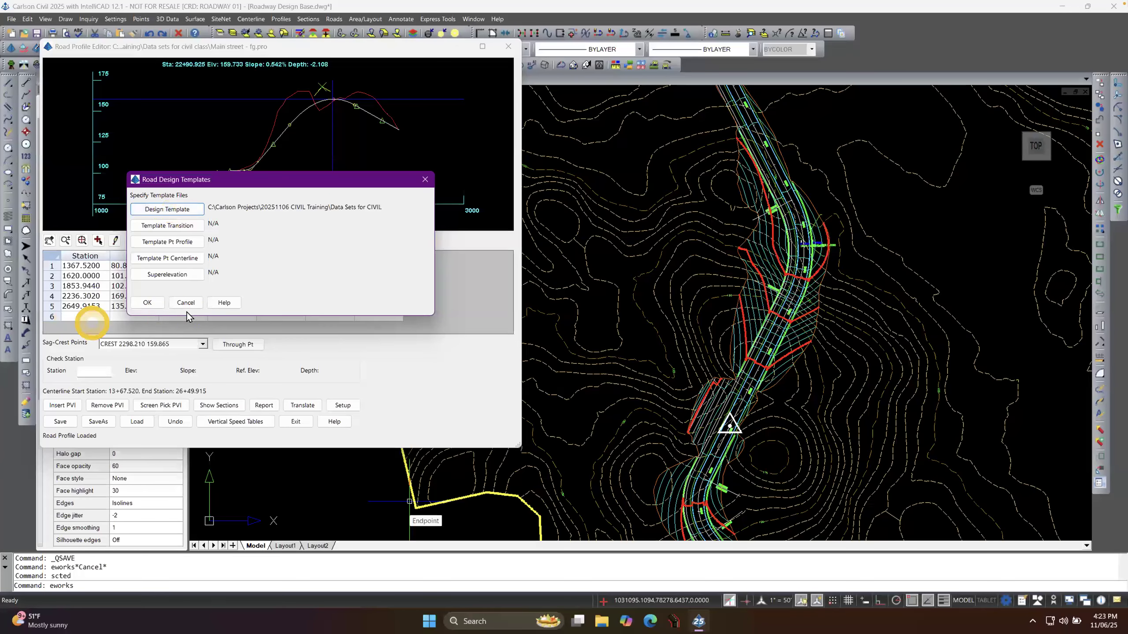
left_click(155, 307)
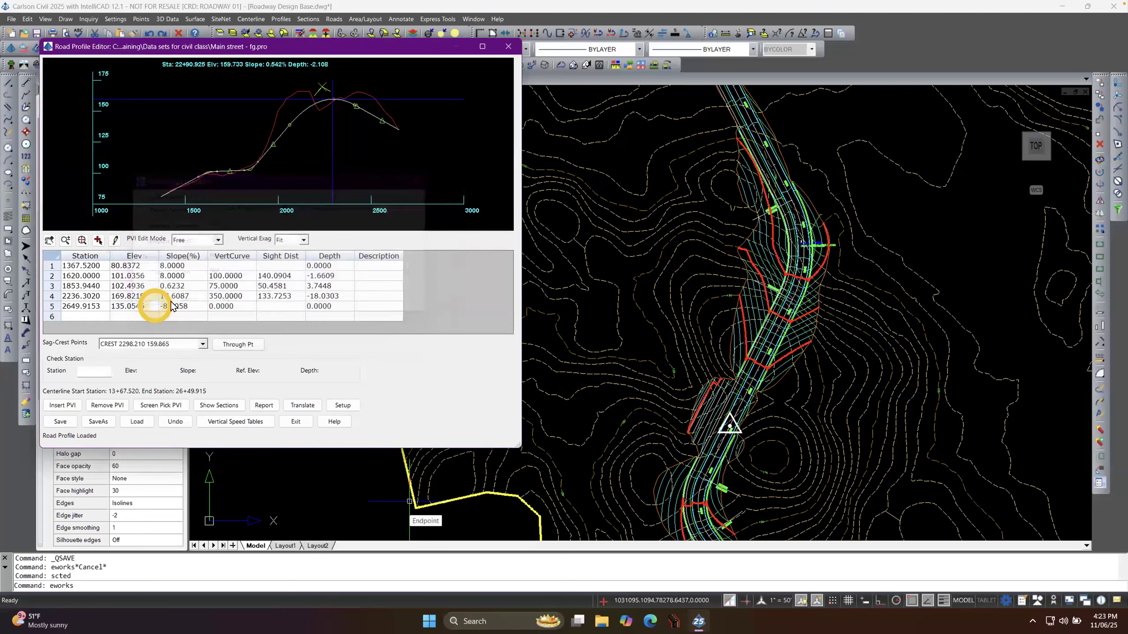
left_click_drag(320, 142, 633, 205)
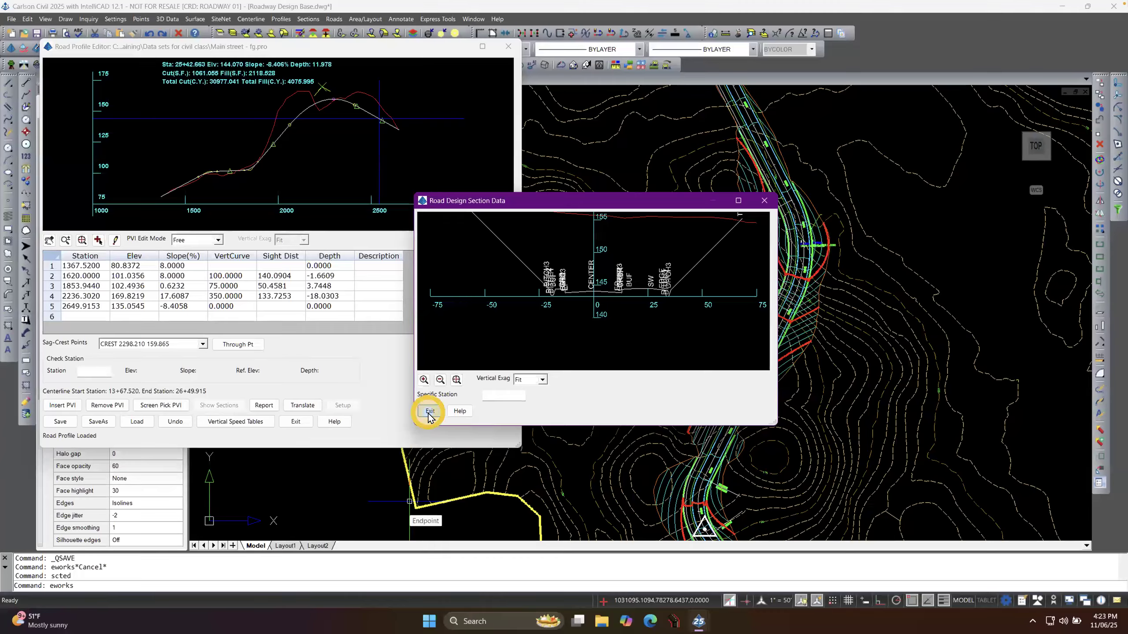
left_click(429, 412)
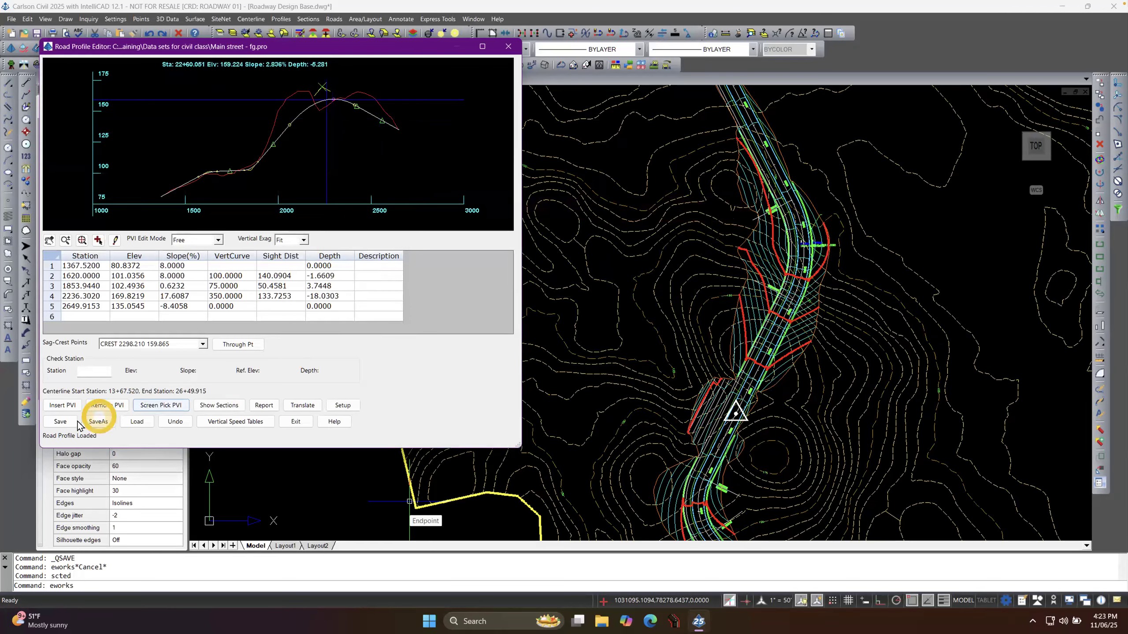
Exit the profile editor and process the road design with the specified files and existing processing parameters.
left_click(295, 421)
left_click(428, 465)
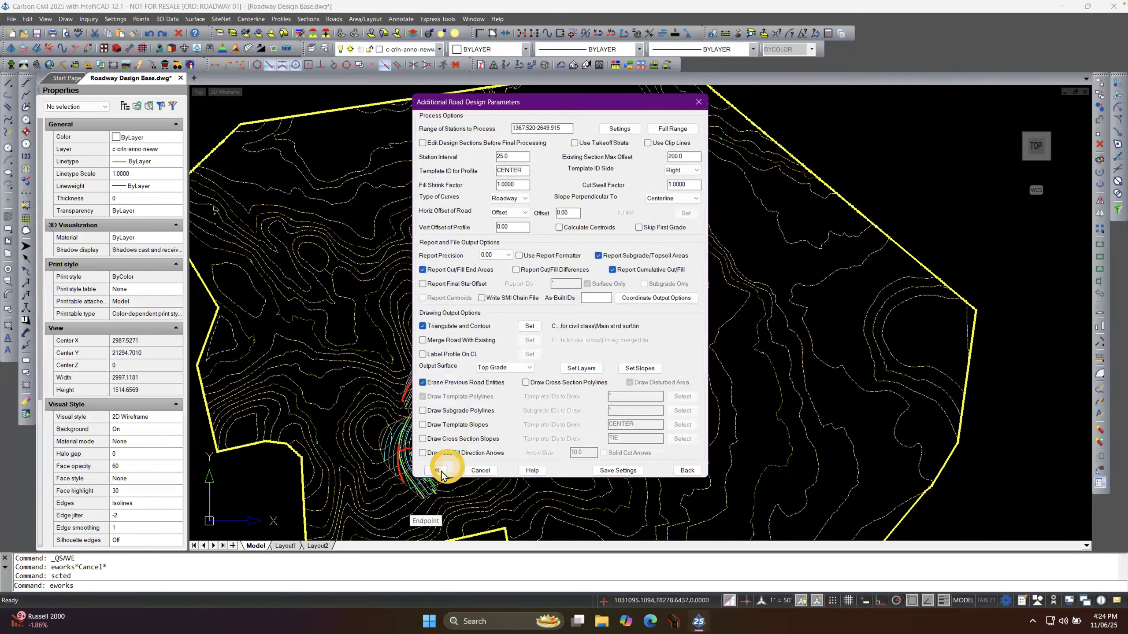
key("Return")
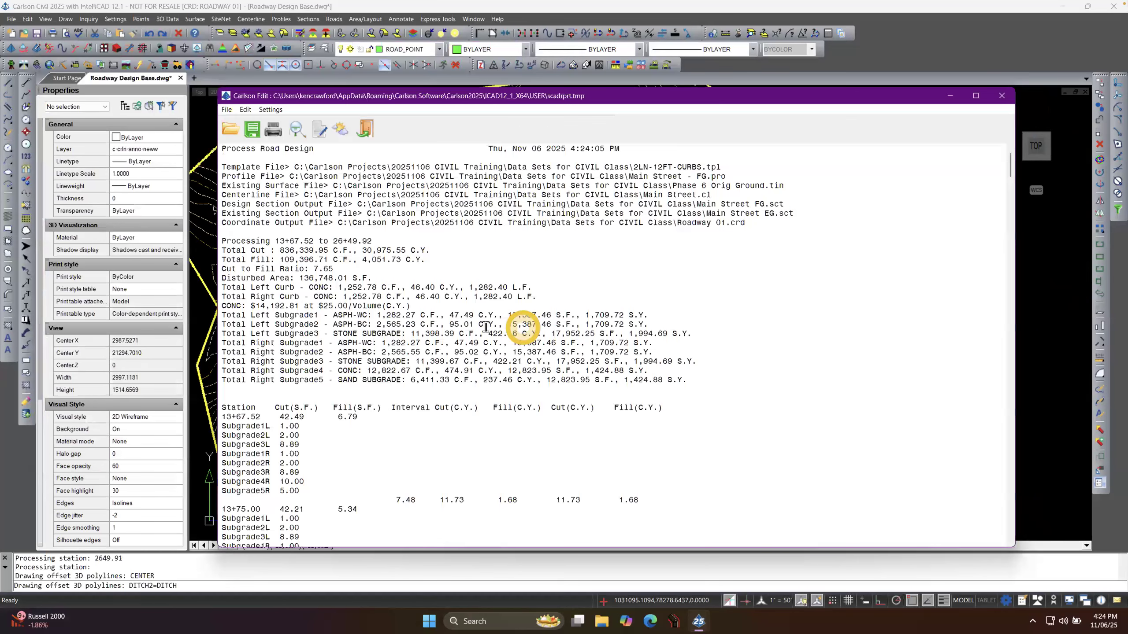
Check the total cut and total fill lines in the Process Road Design report and close the report.
left_click(218, 253)
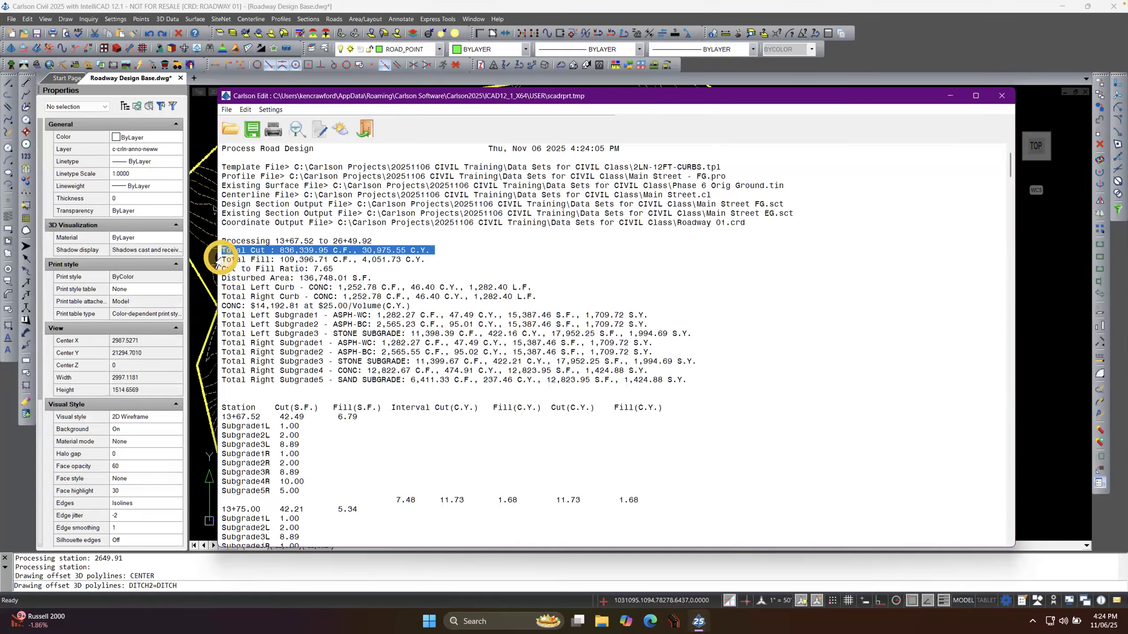
left_click(217, 261)
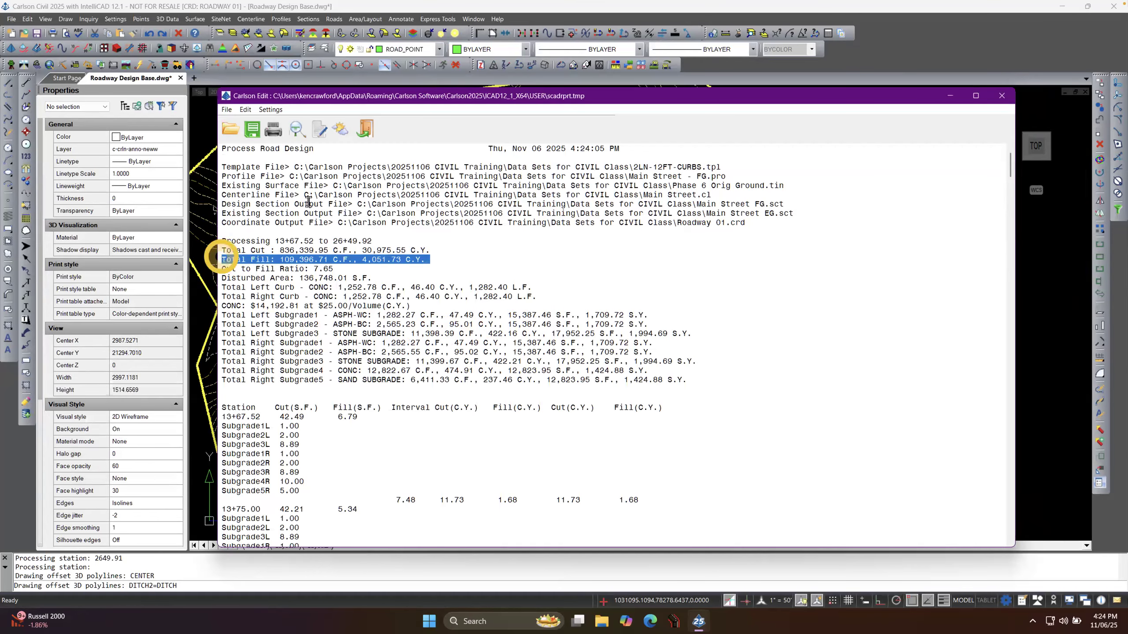
left_click(362, 138)
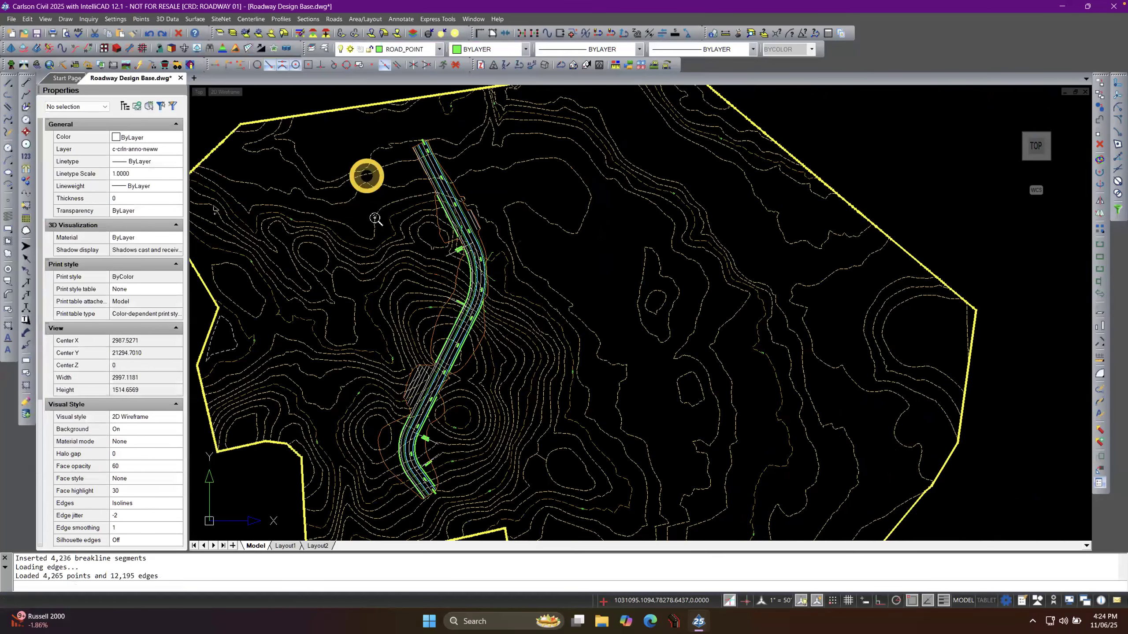
left_click(375, 218)
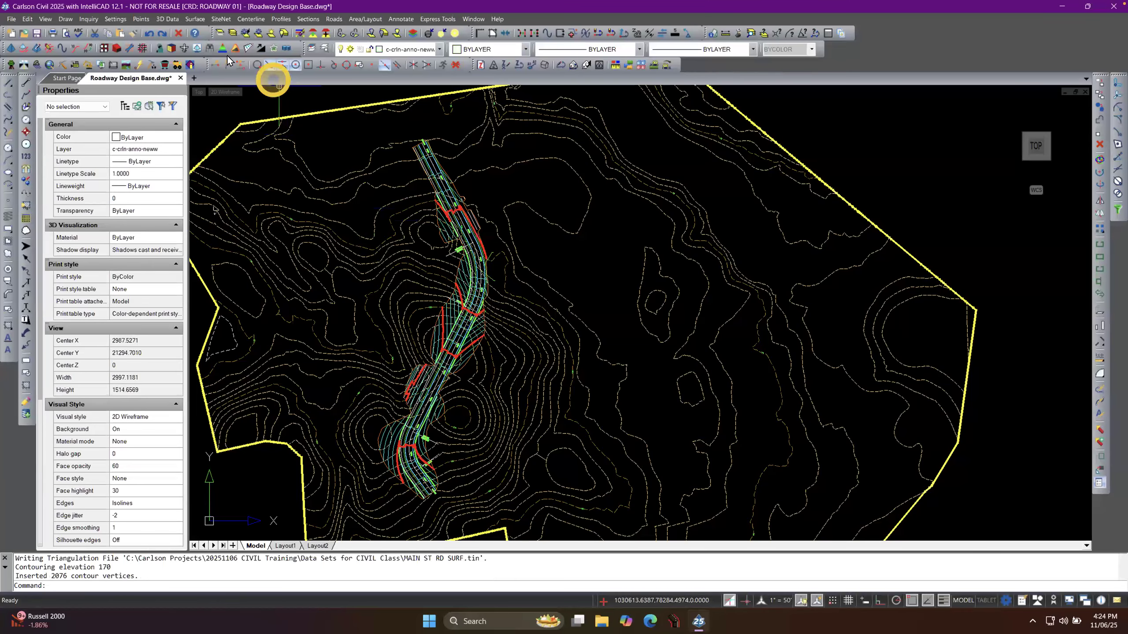
Inspect the MAIN ST RD SURF.tin surface from several angles in the 3D viewer and exit the viewer.
left_click(197, 49)
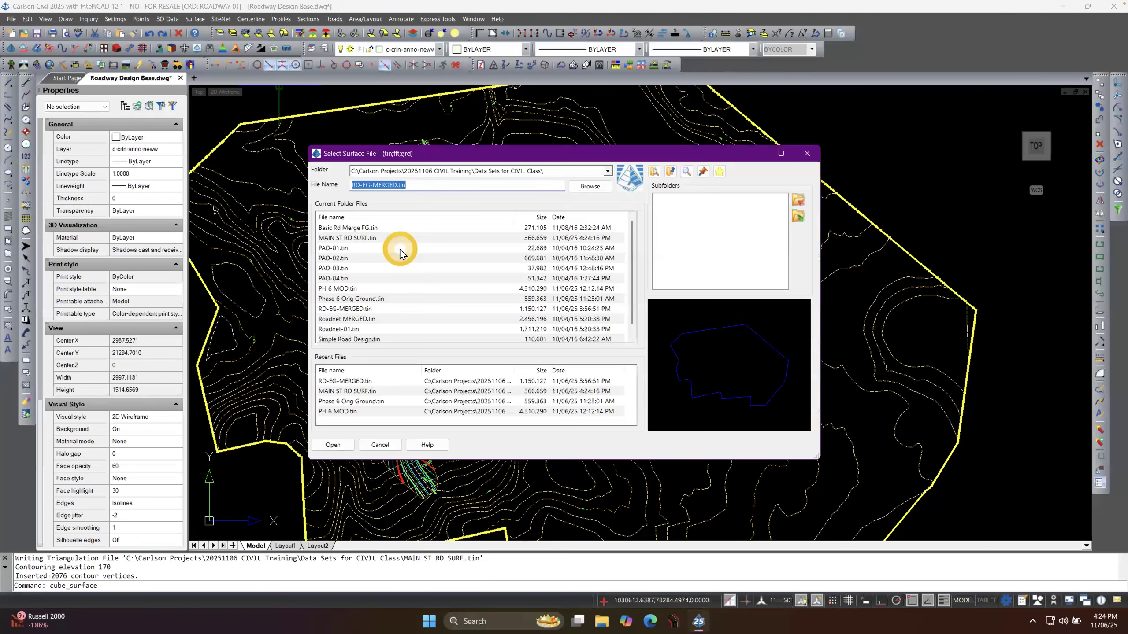
left_click(351, 390)
double_click(350, 390)
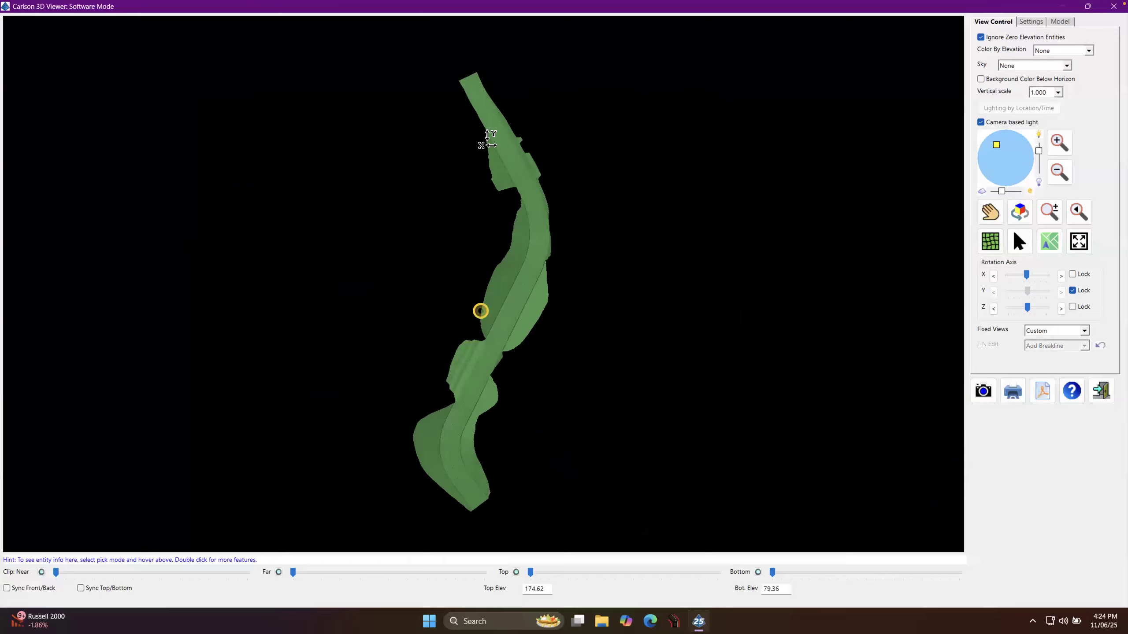
left_click_drag(481, 311, 494, 256)
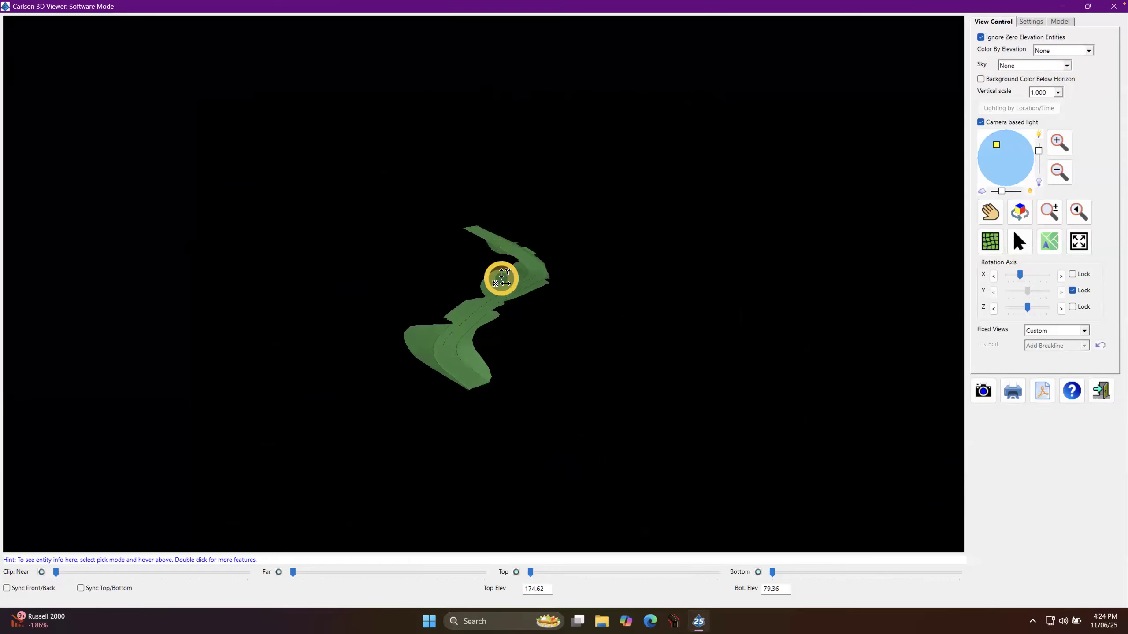
scroll(498, 271, "up", 5)
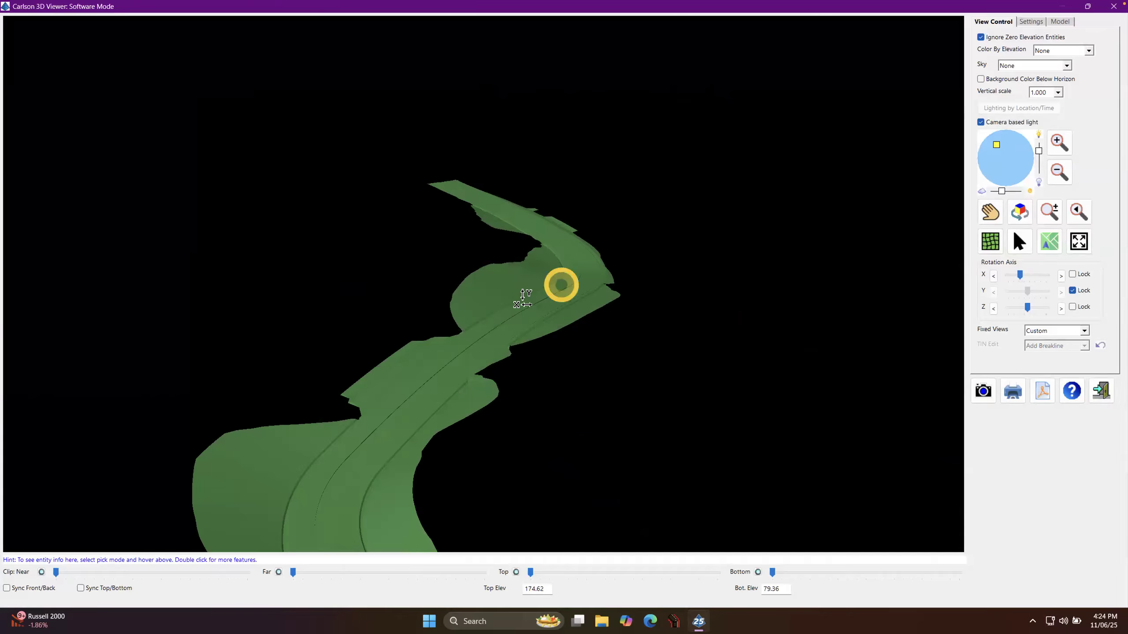
scroll(488, 276, "down", 2)
left_click_drag(489, 276, 504, 320)
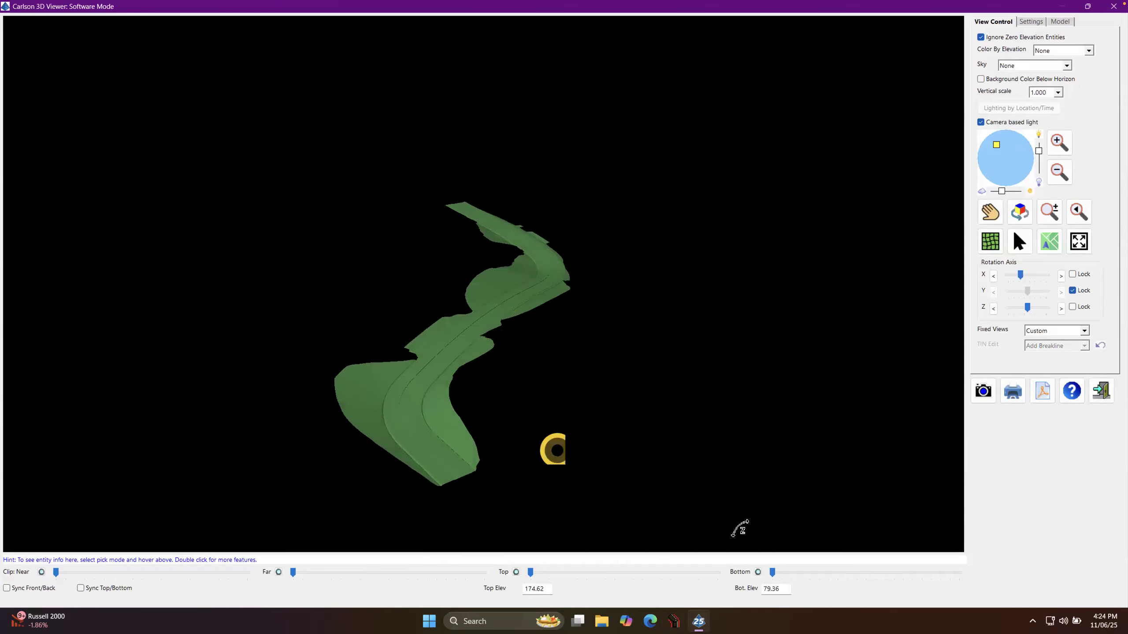
left_click(1101, 389)
Restart Process Road Design and open the Main street - fg.pro design profile for editing.
right_click(382, 258)
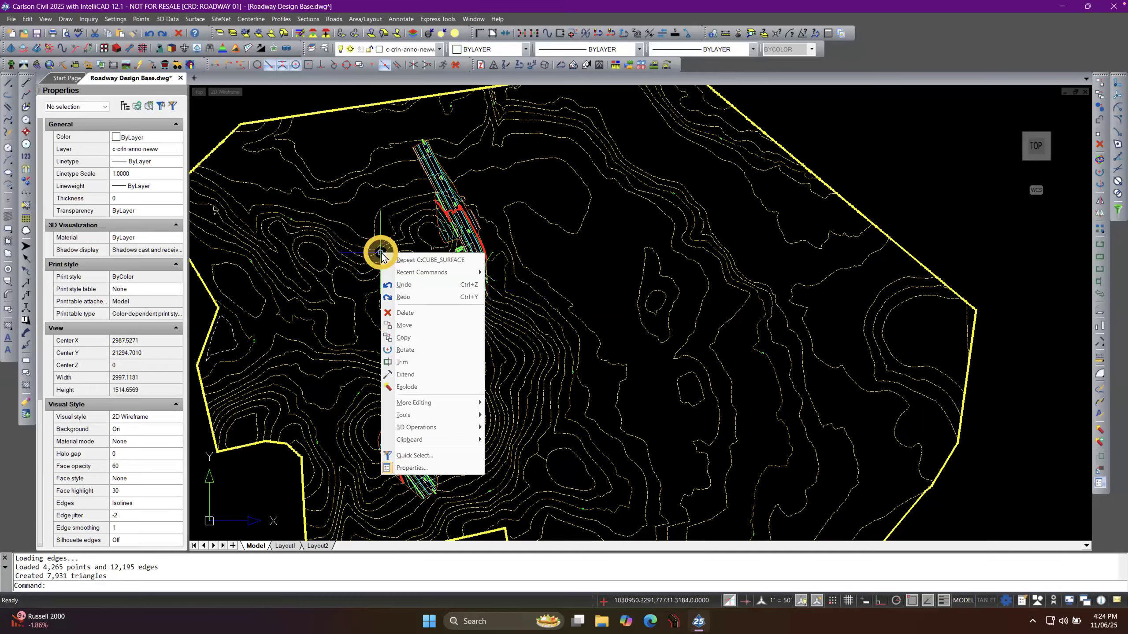
mouse_move(466, 272)
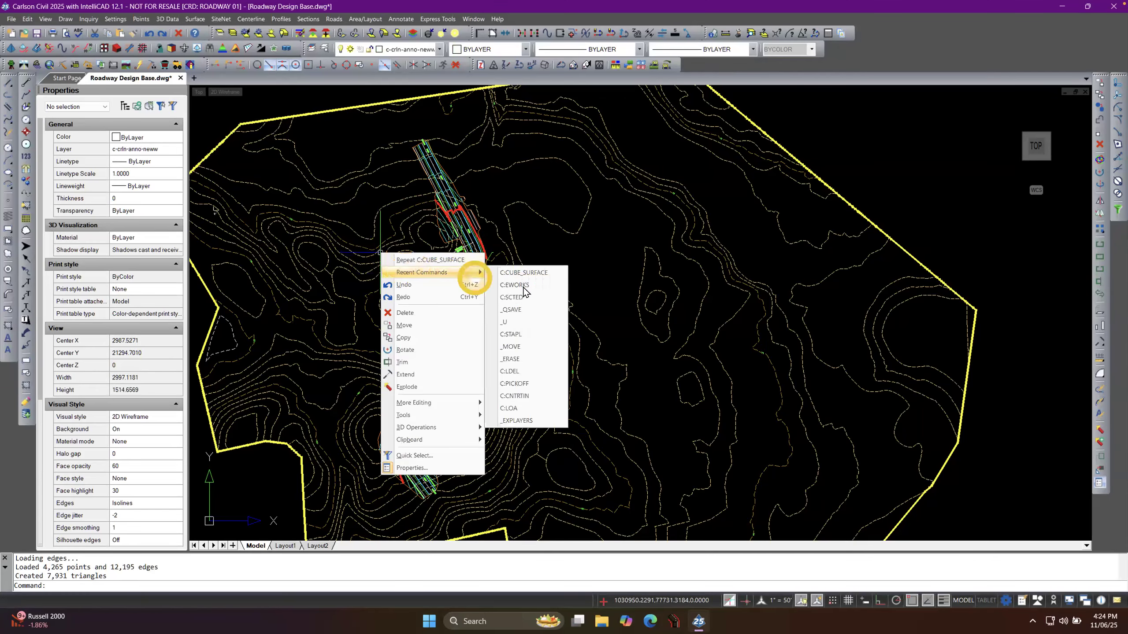
left_click(529, 284)
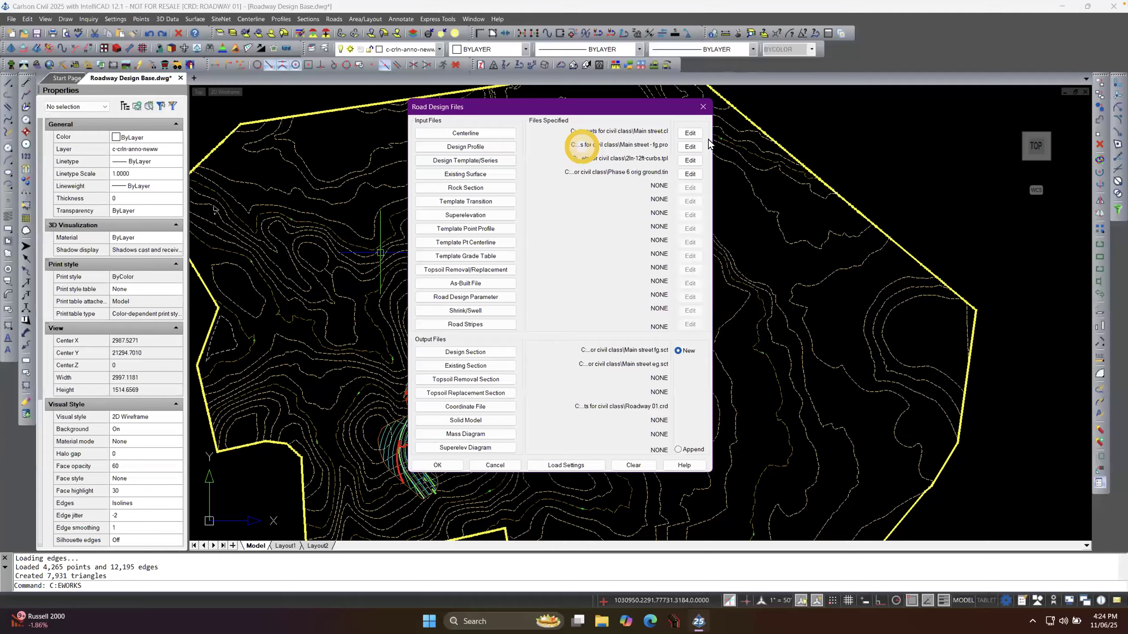
left_click(689, 146)
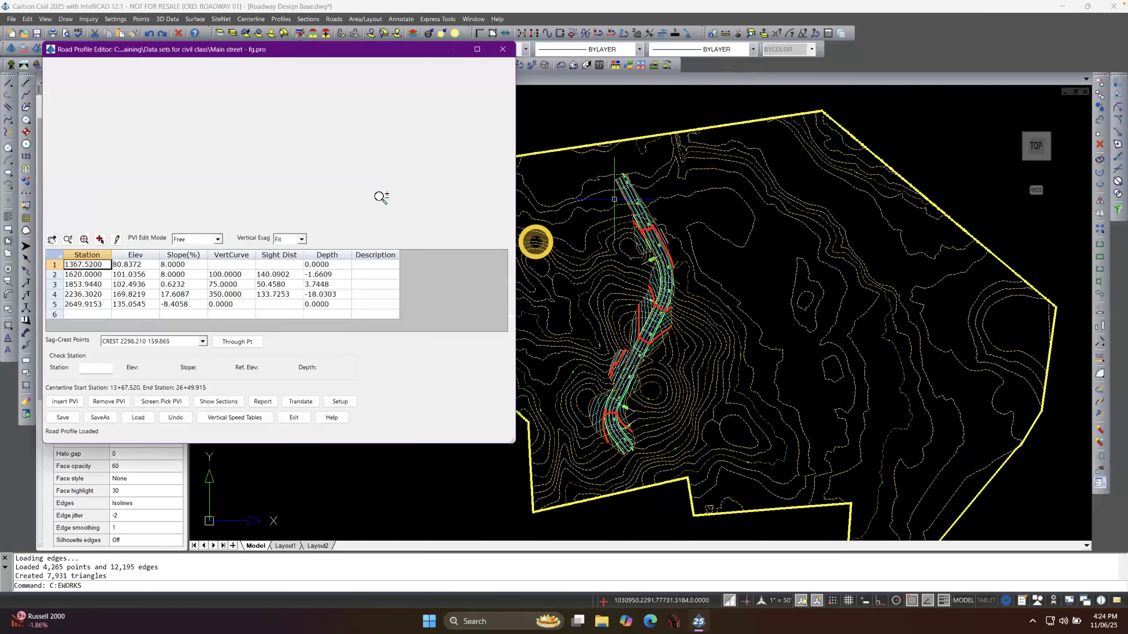
Raise the crest PVI at station 2236.30 graphically to about elevation 206.00.
left_click(227, 192)
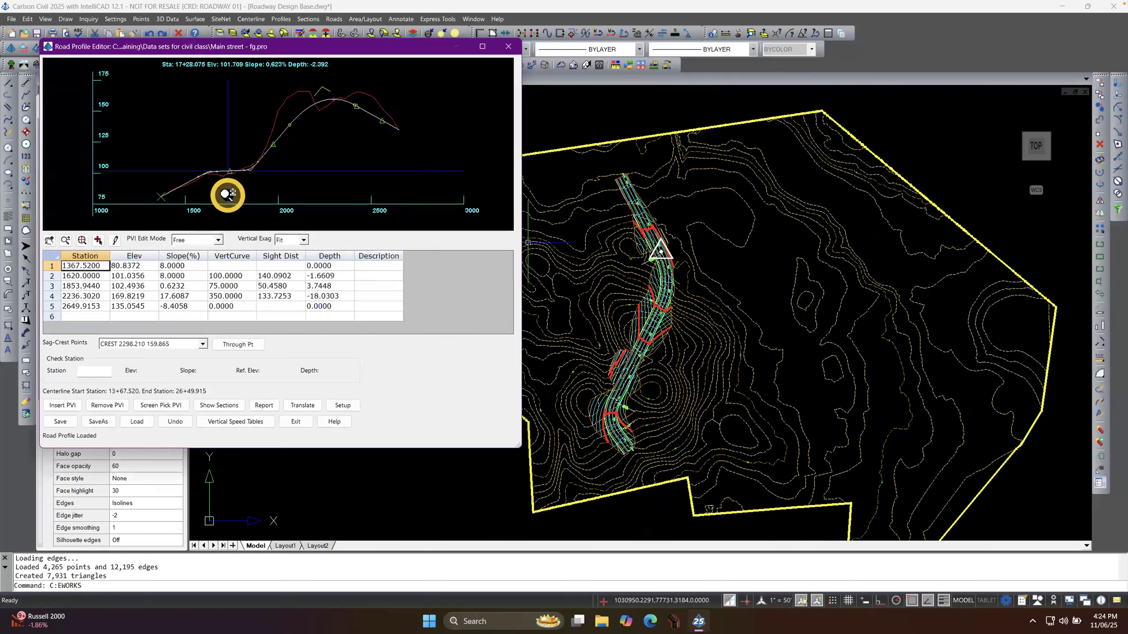
left_click(115, 241)
left_click_drag(240, 177, 322, 75)
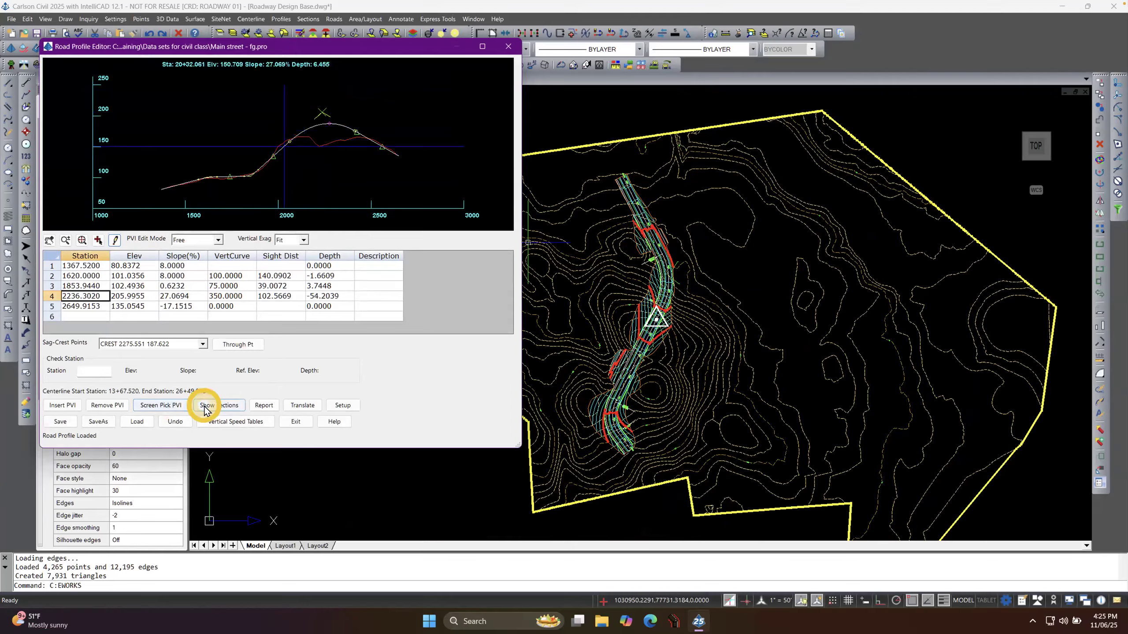
Show the live road sections using the 2LN-12FT-CURBS.TPL design template and move the section window clear of the profile.
left_click(219, 405)
left_click(189, 209)
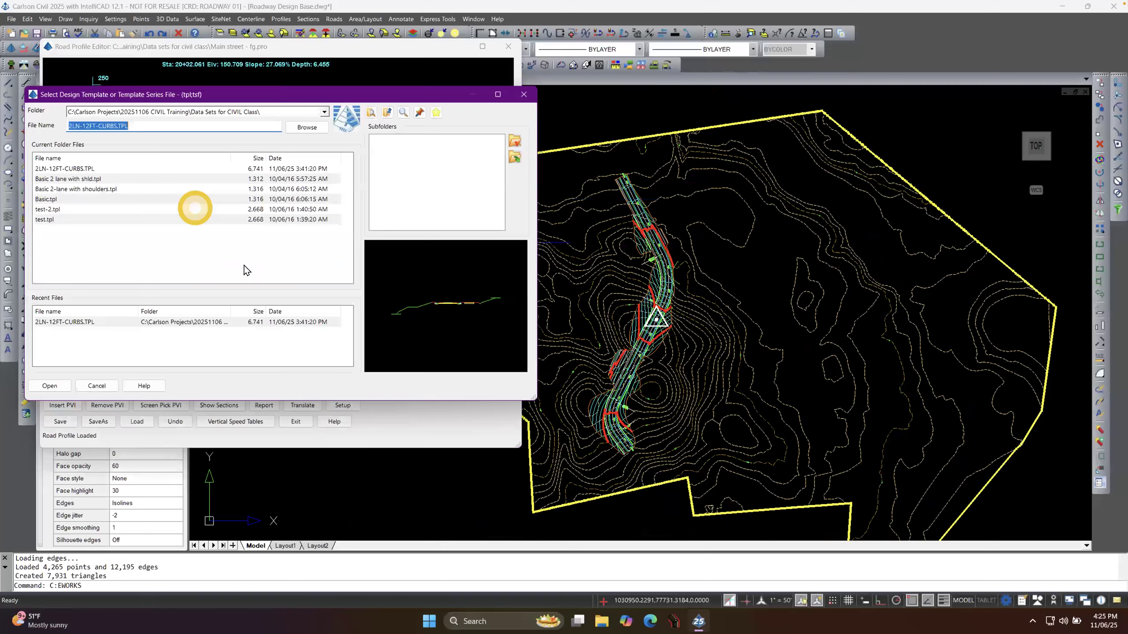
double_click(90, 325)
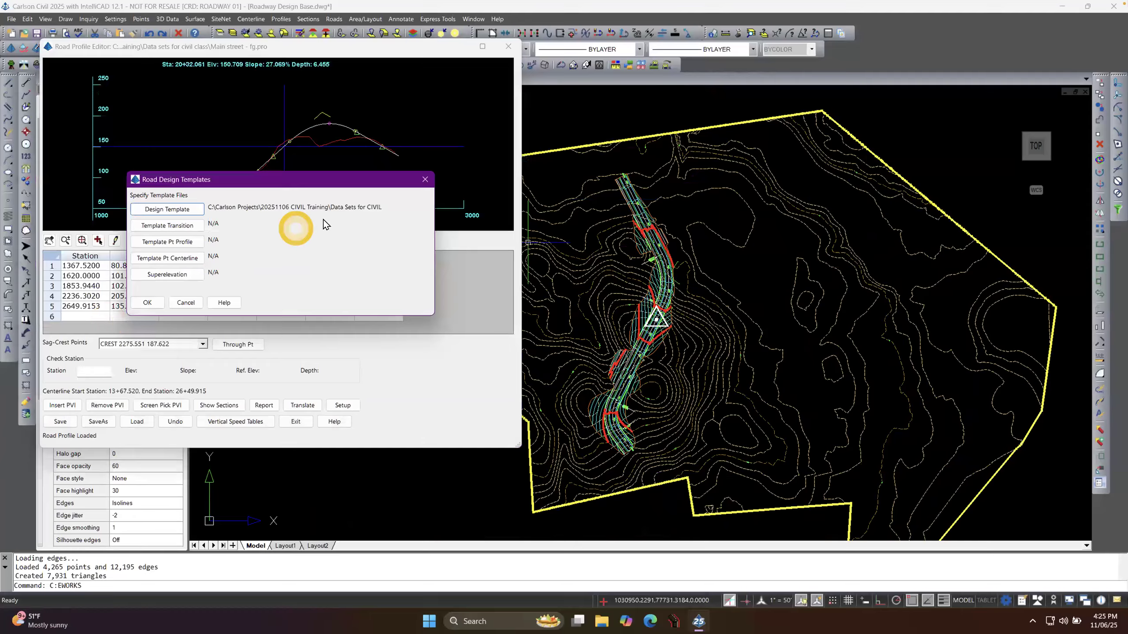
left_click(147, 303)
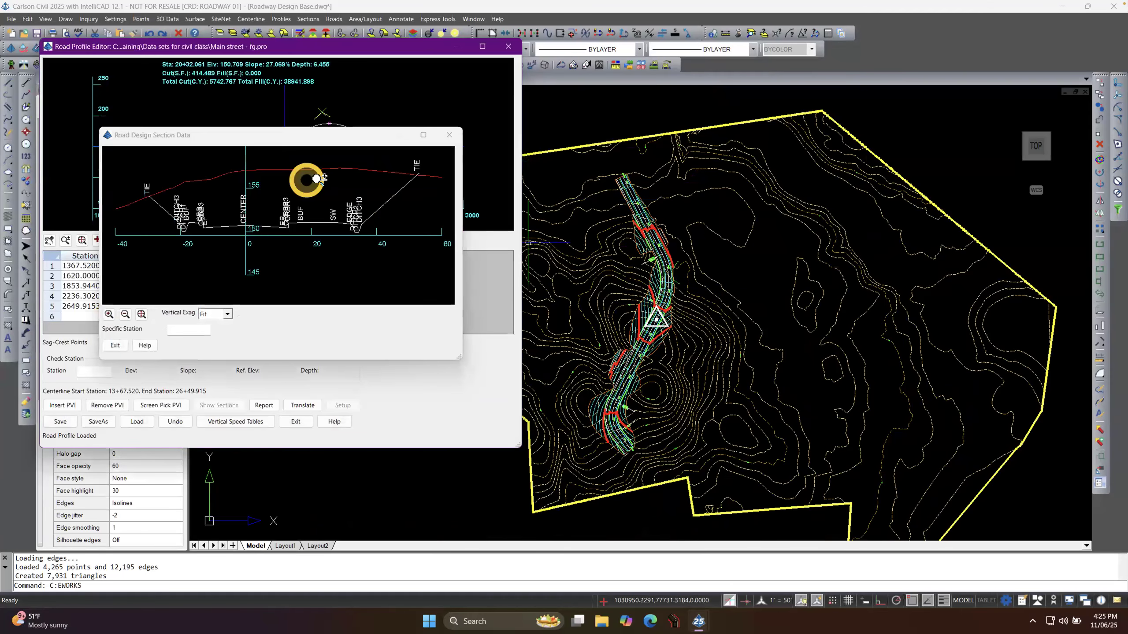
left_click_drag(284, 135, 484, 268)
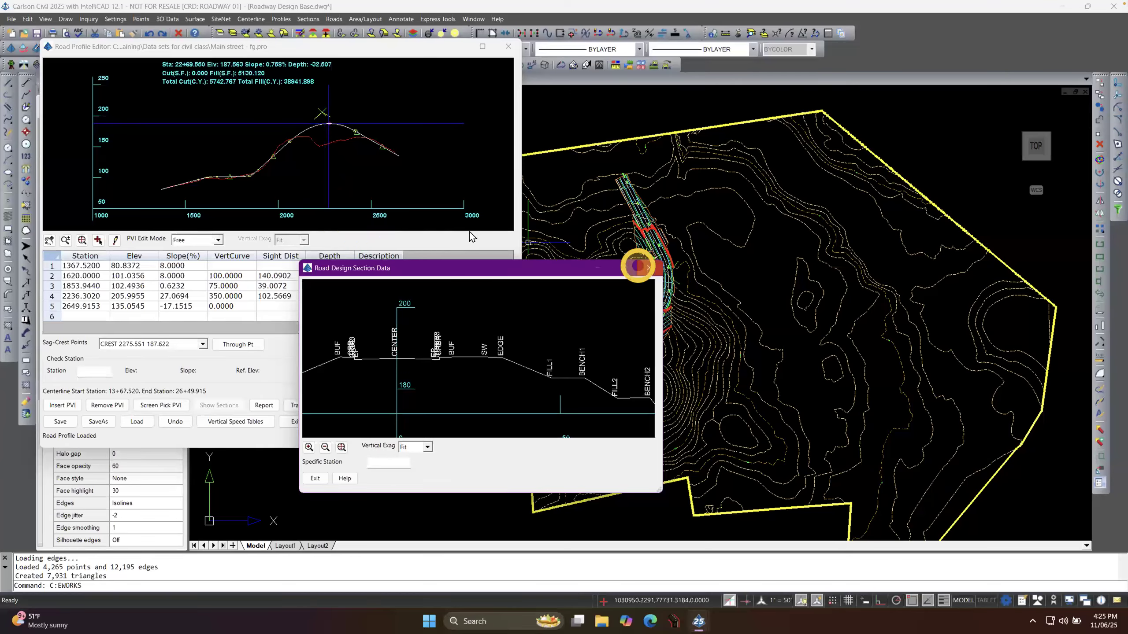
Close the section view and lower the crest PVI graphically to about elevation 166.62 at station 2200.68.
left_click(115, 244)
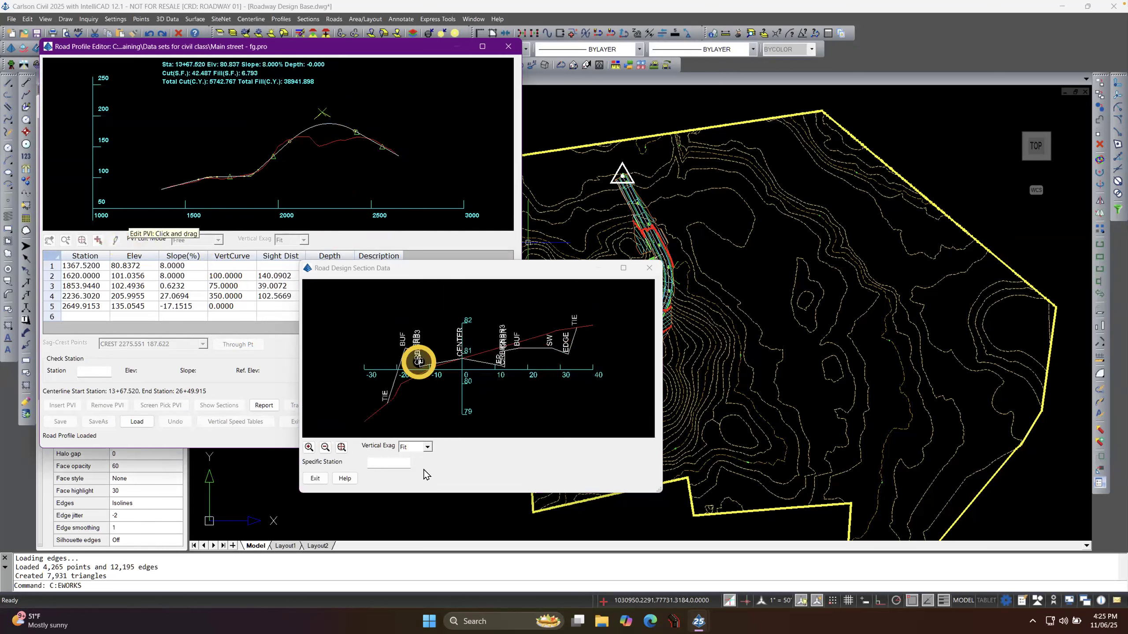
left_click(315, 479)
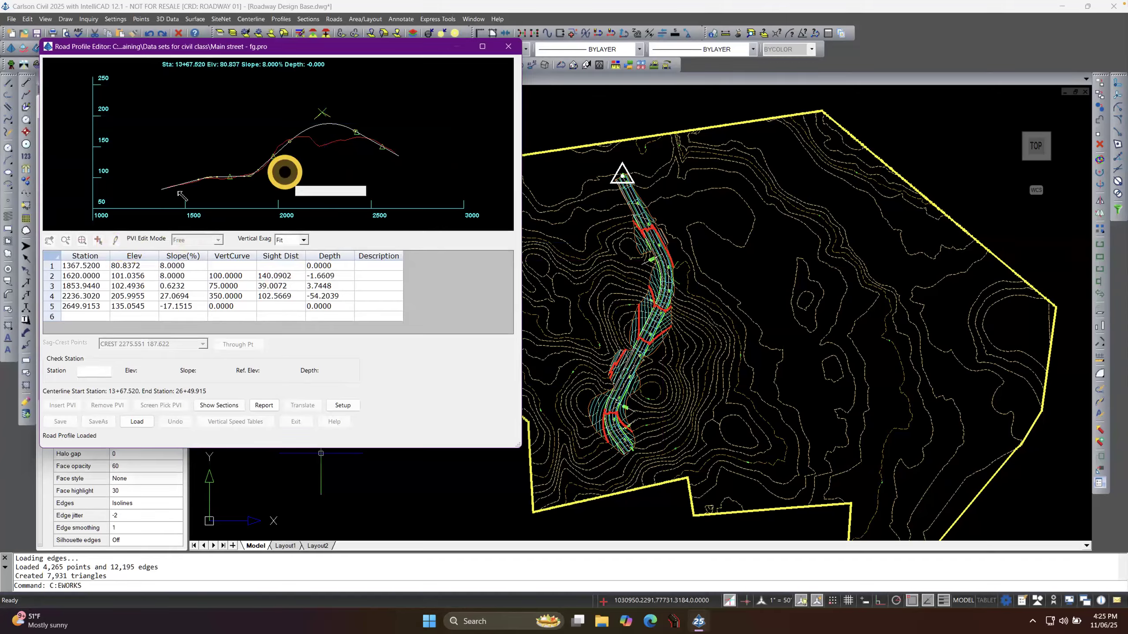
left_click(320, 170)
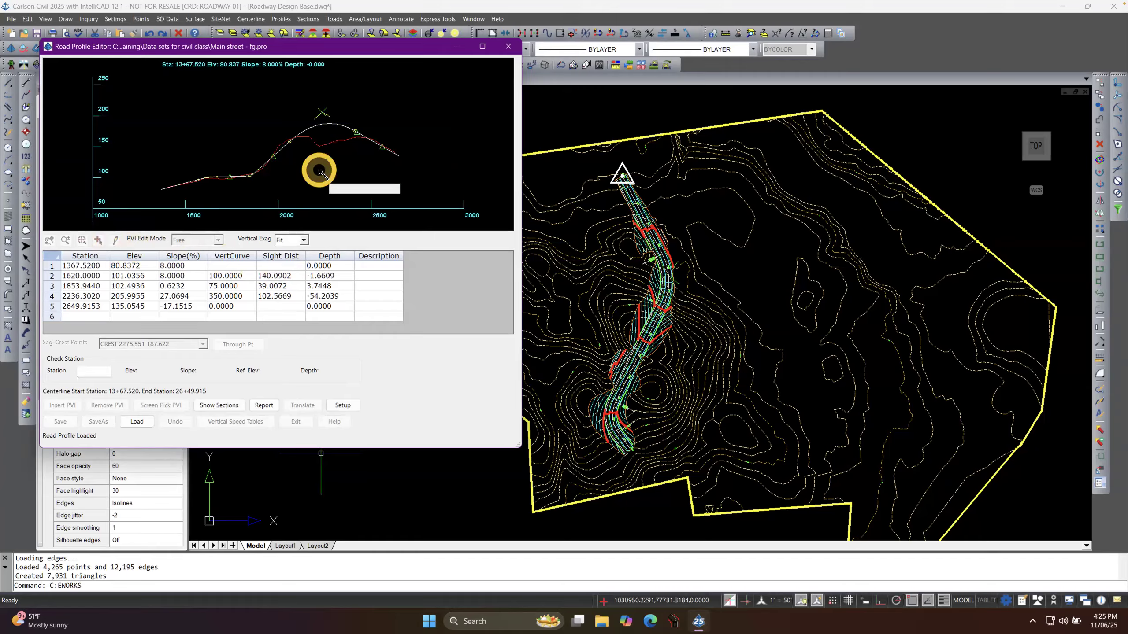
left_click_drag(329, 130, 316, 91)
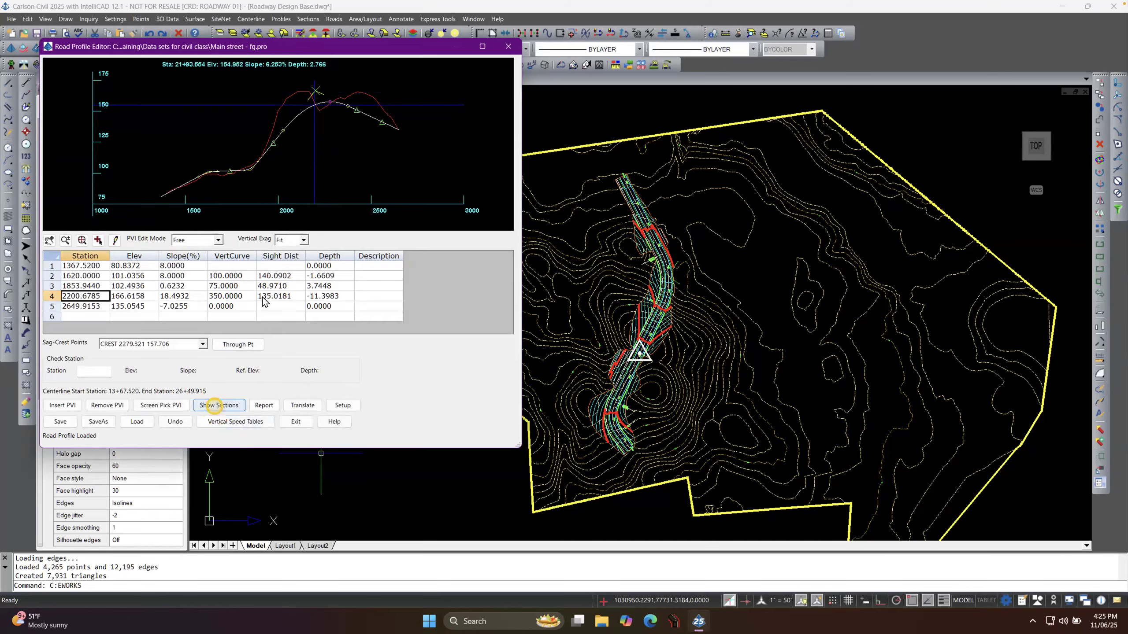
left_click_drag(294, 184, 296, 182)
Reopen the section view with template 2LN-12FT-CURBS.TPL and reposition it so the profile and its cut/fill totals stay readable.
left_click(183, 211)
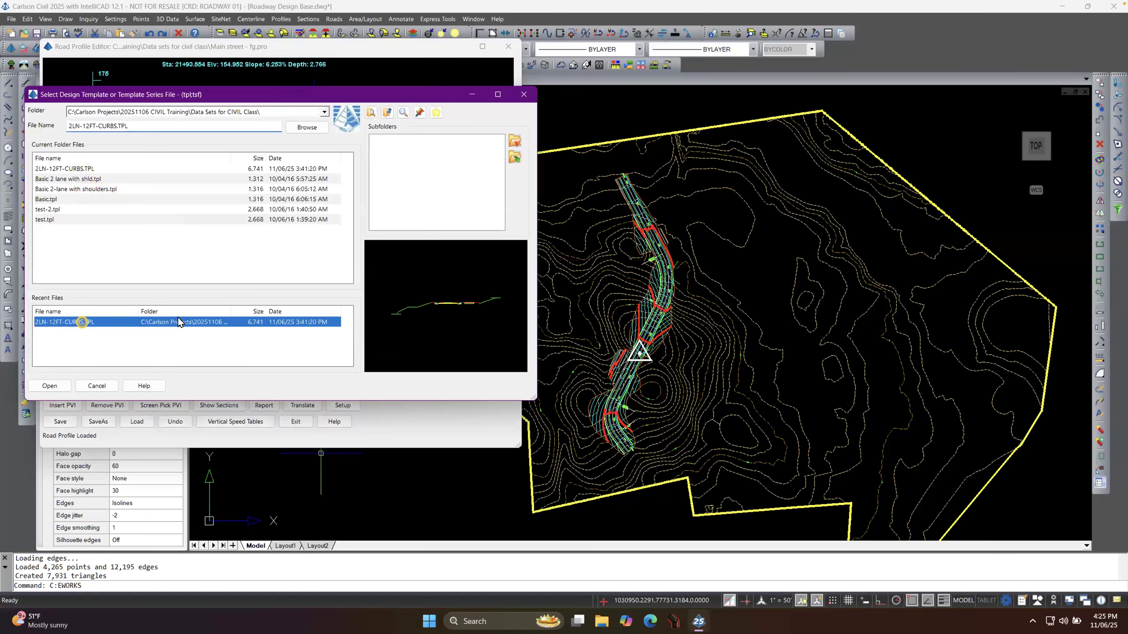
double_click(82, 323)
left_click(148, 302)
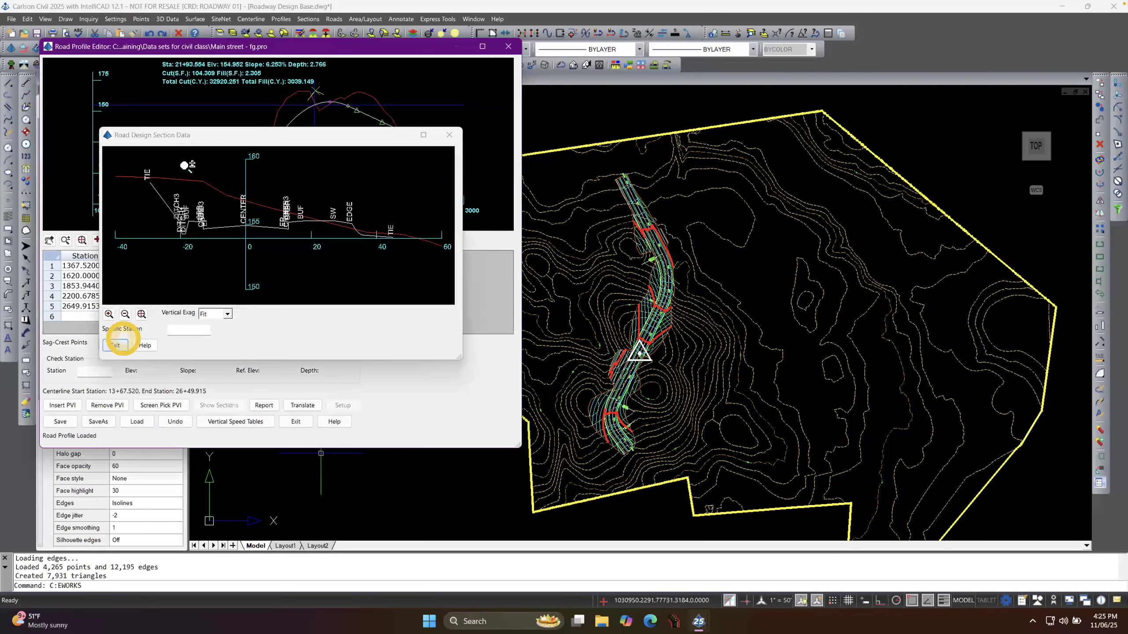
left_click_drag(202, 138, 444, 277)
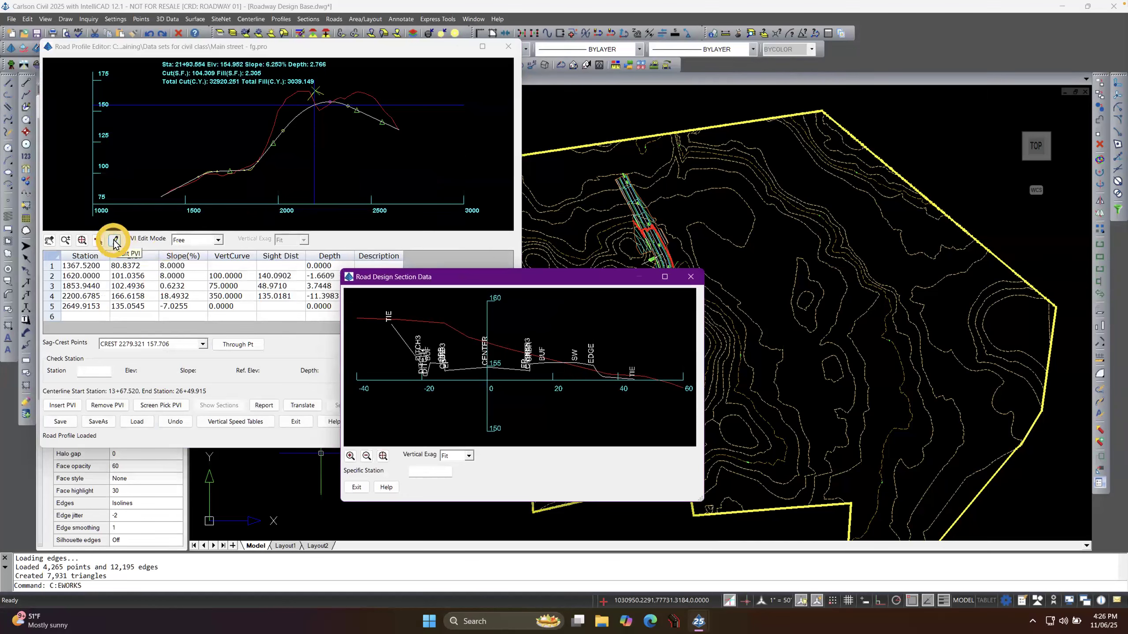
Try the crest PVI at about station 2243.43, elevation 557.08, and at about station 2252.93, elevation 125.29.
left_click(115, 240)
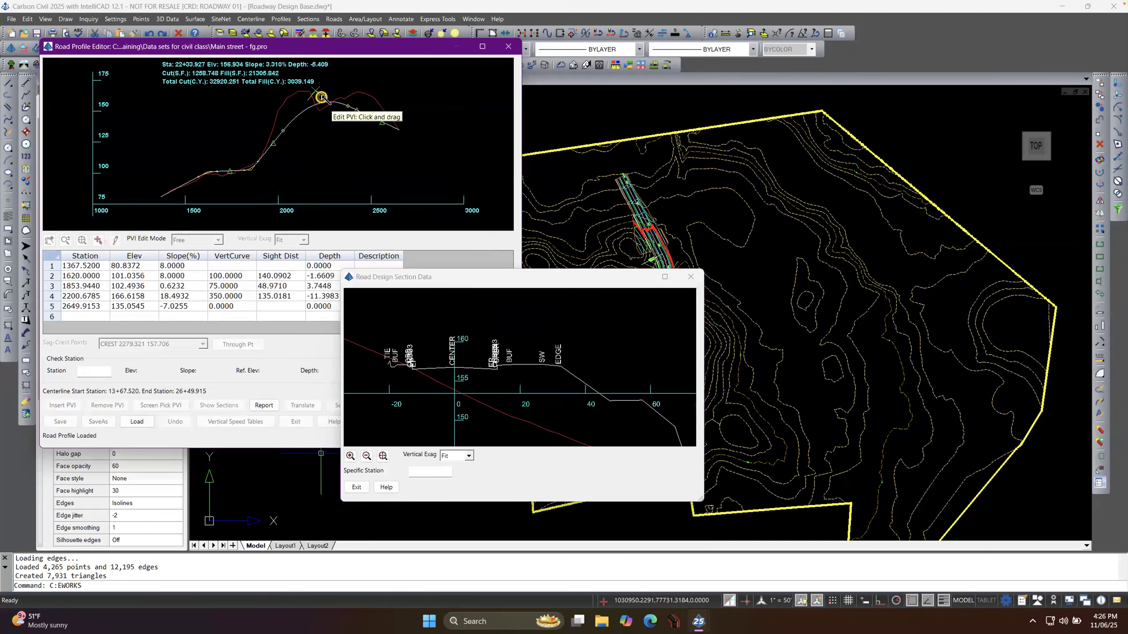
mouse_move(322, 96)
left_mouse_down()
mouse_move(323, 81)
mouse_move(325, 106)
left_mouse_up()
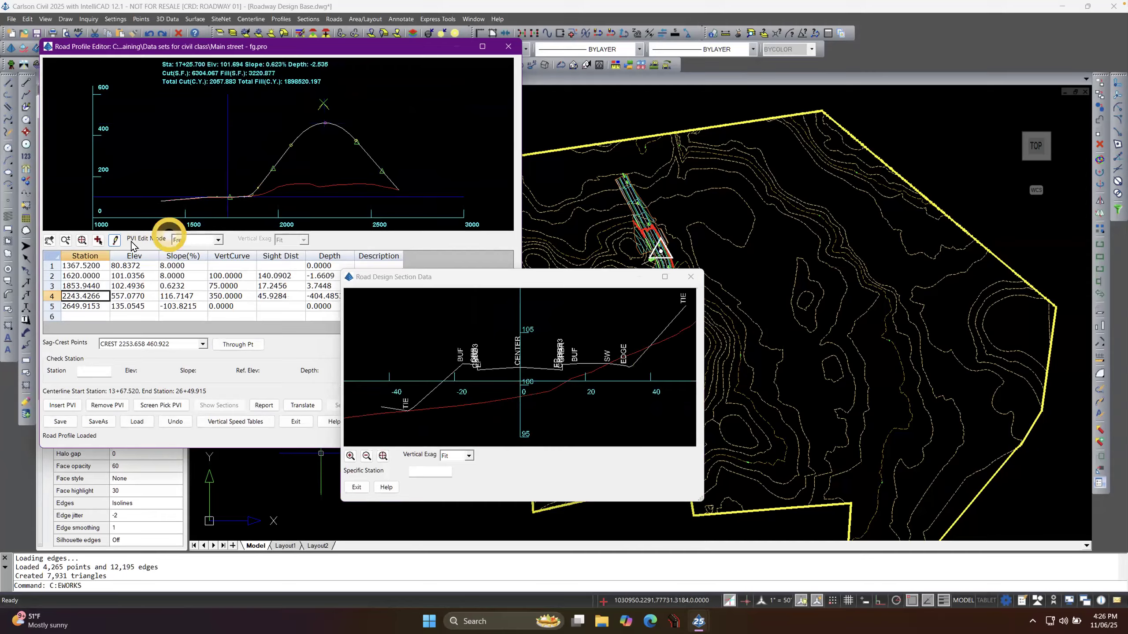
left_click(115, 243)
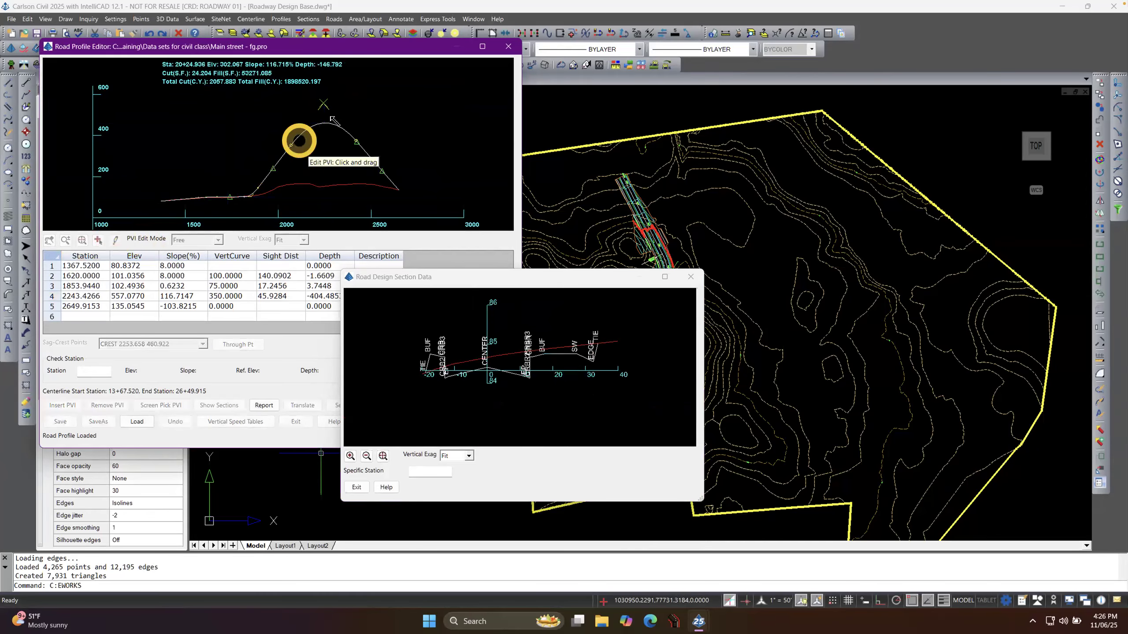
left_click_drag(324, 158, 327, 118)
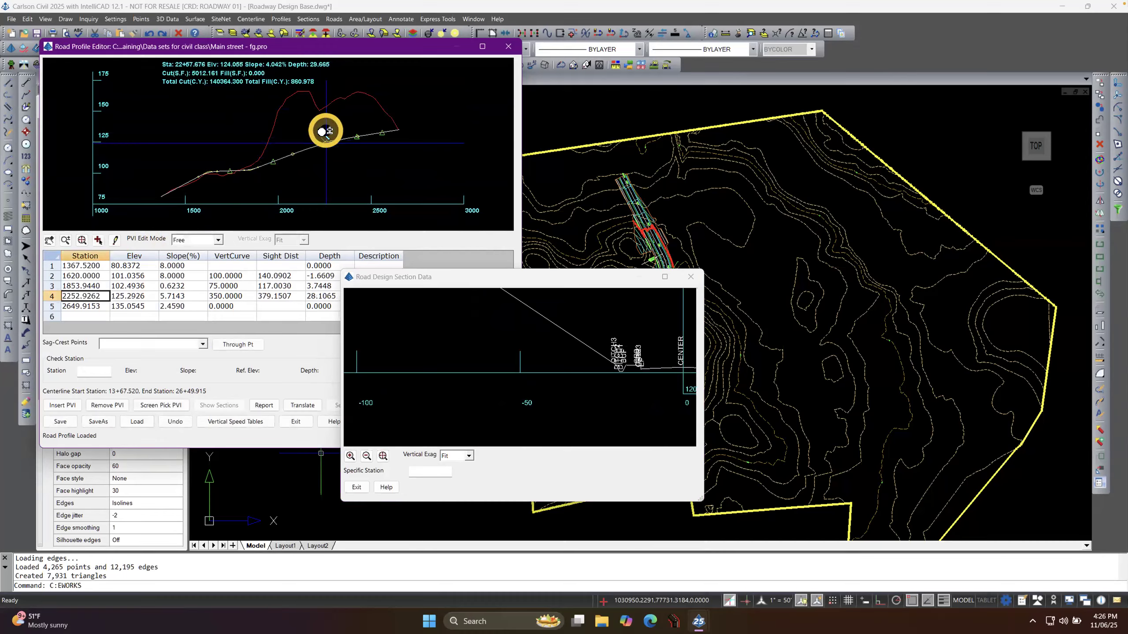
Raise the crest PVI to about elevation 166.26 at station 2262.43, and further to about elevation 175.17.
left_click(114, 241)
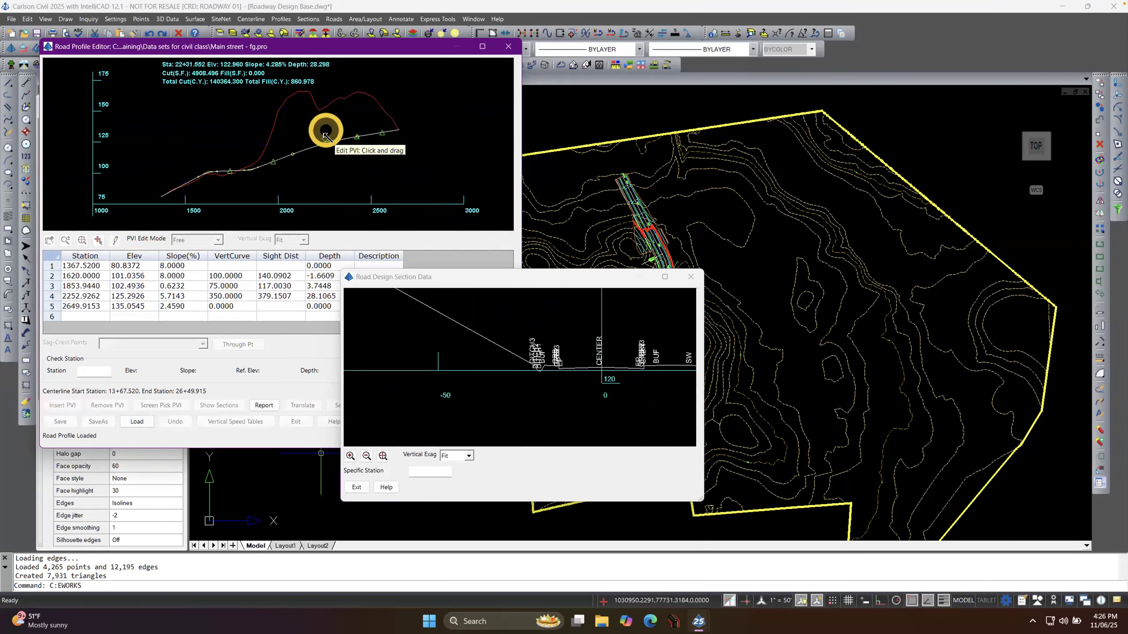
left_click_drag(329, 105, 328, 104)
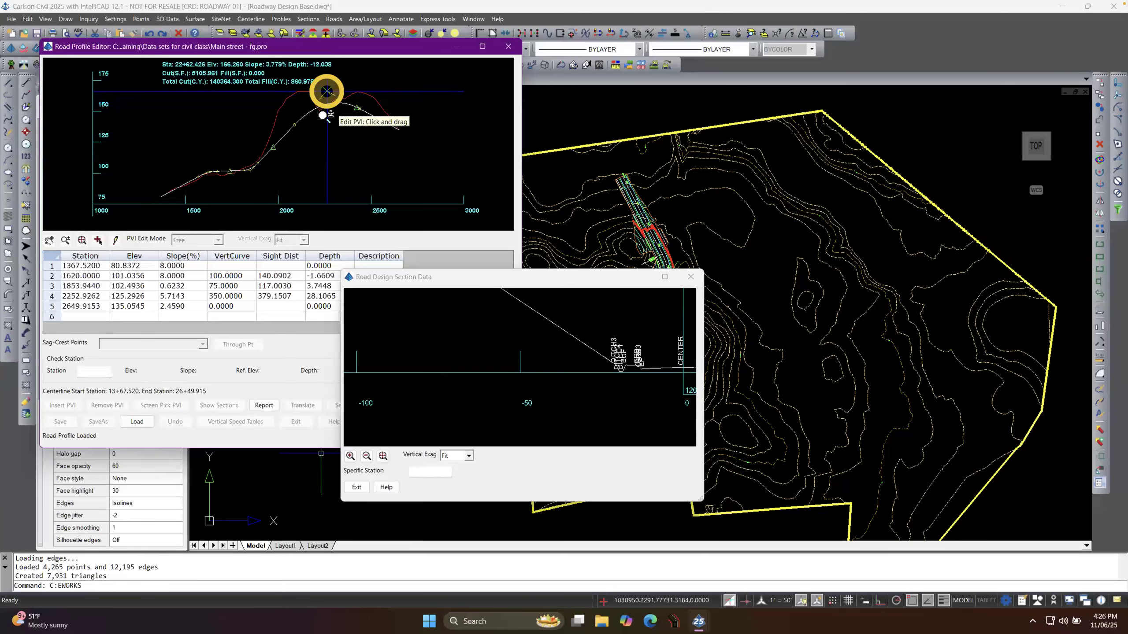
left_click(323, 116)
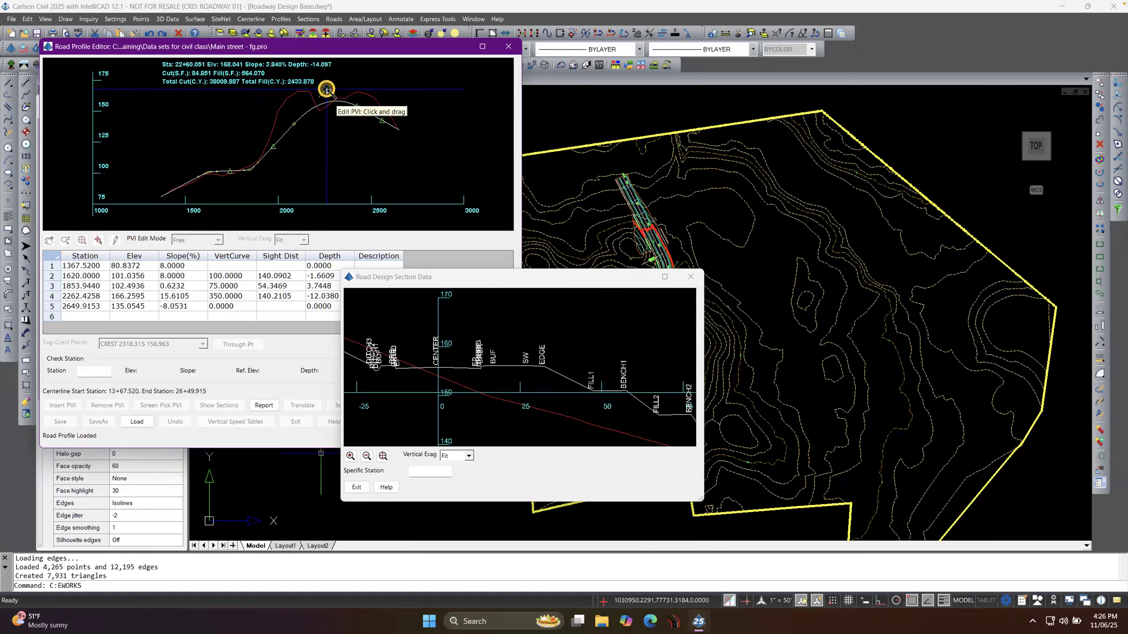
left_click_drag(327, 86, 342, 124)
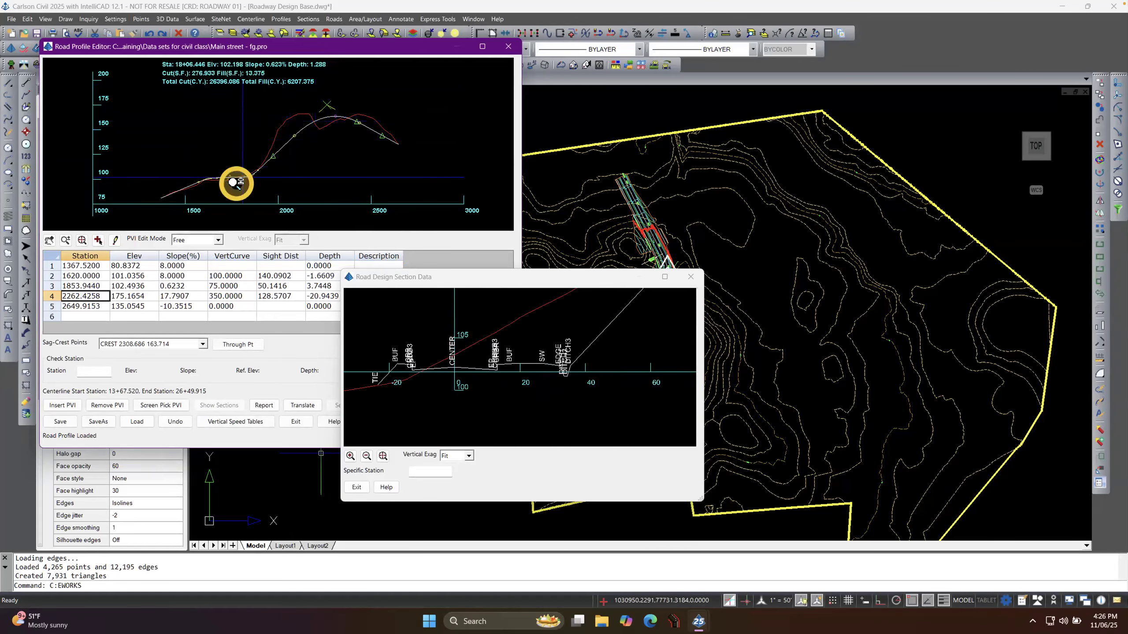
Close the section view and display the reference surface at left and right offsets of 100 in the profile settings.
left_click_drag(413, 277, 514, 298)
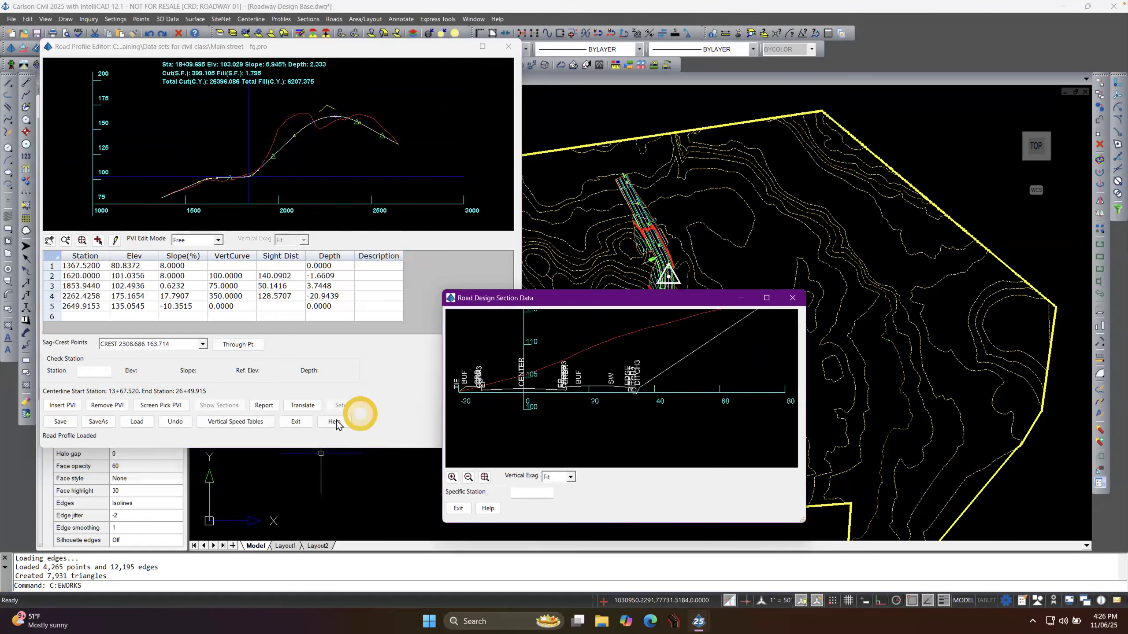
left_click(458, 508)
left_click(343, 405)
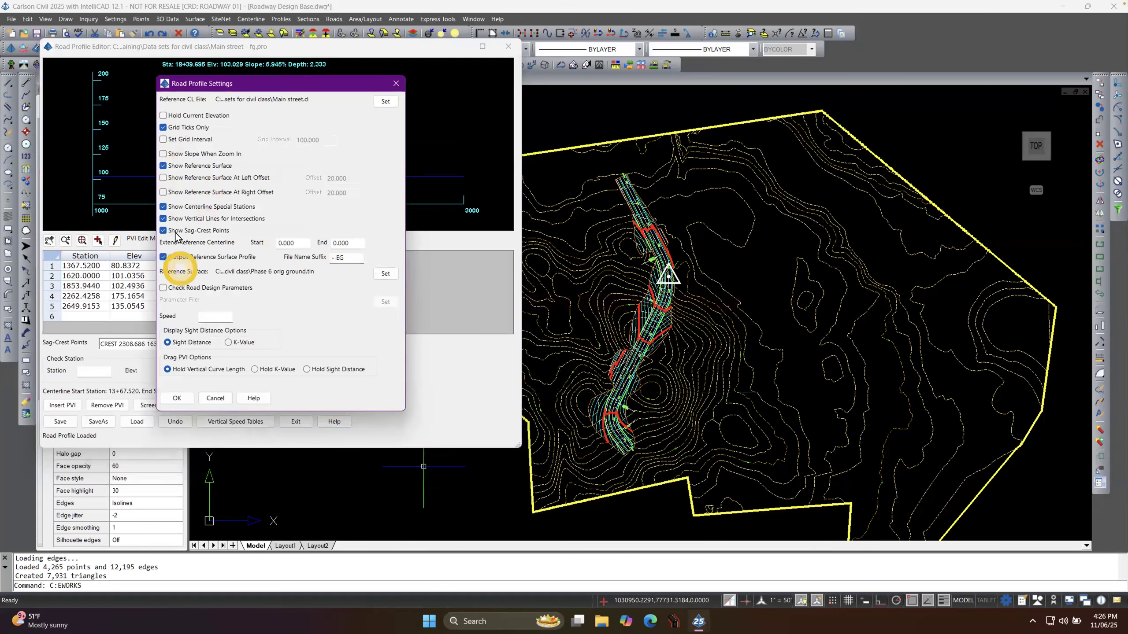
left_click(164, 193)
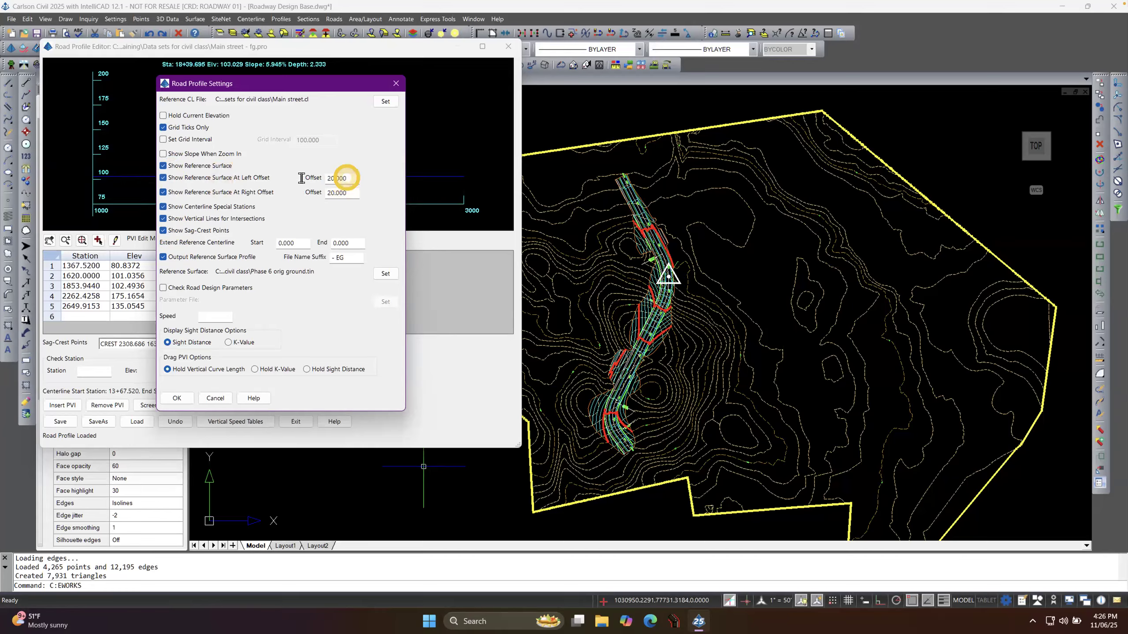
type("100")
type("100")
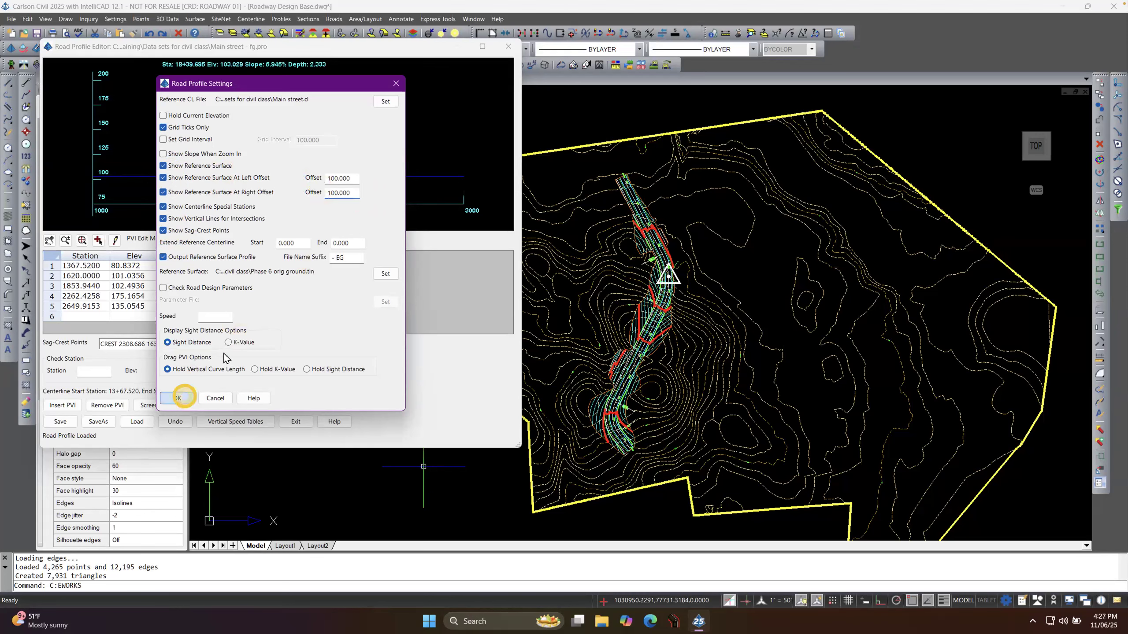
left_click(179, 397)
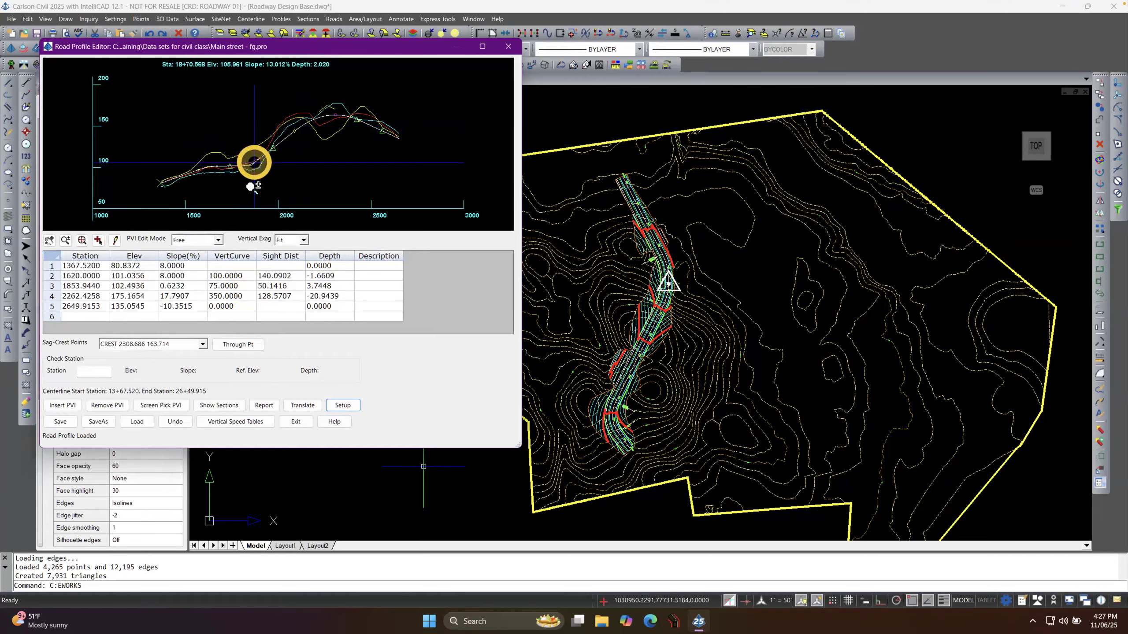
Move the third PVI to about station 1768.45, elevation 105.95, and the crest PVI to about station 2290.92, elevation 178.09.
left_click(232, 168)
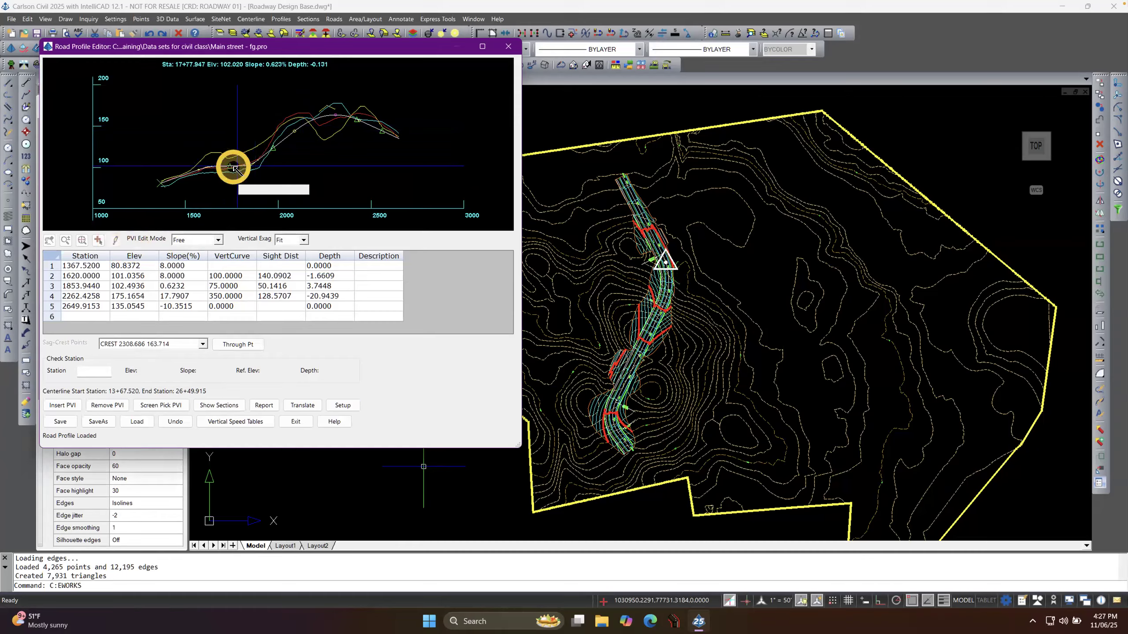
left_click_drag(234, 166, 235, 165)
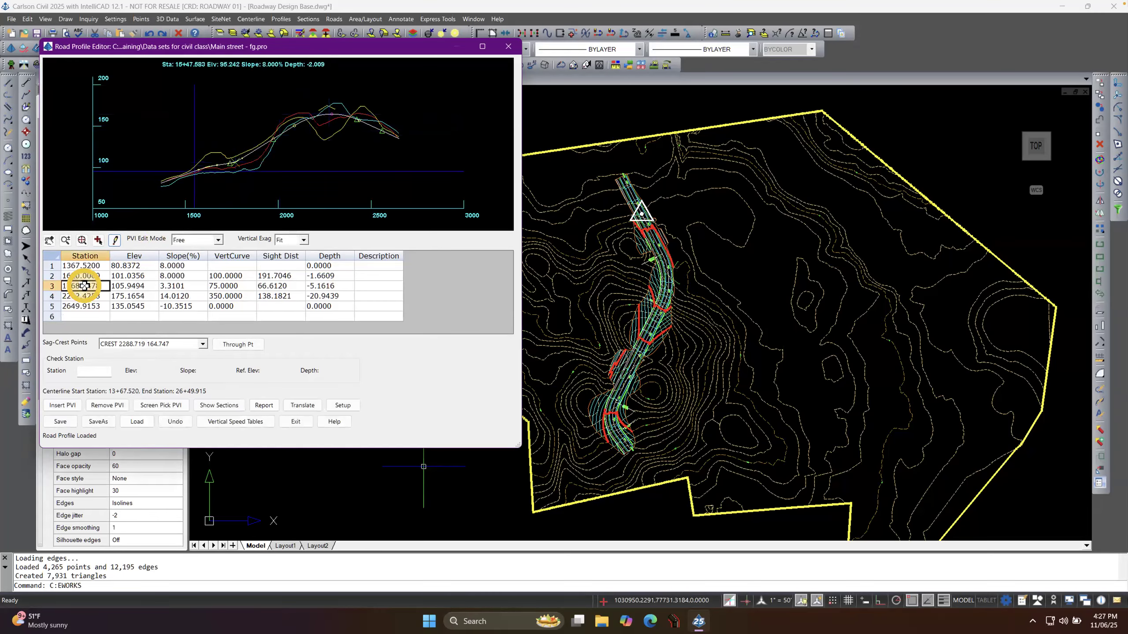
left_click(117, 241)
left_click_drag(333, 112, 332, 103)
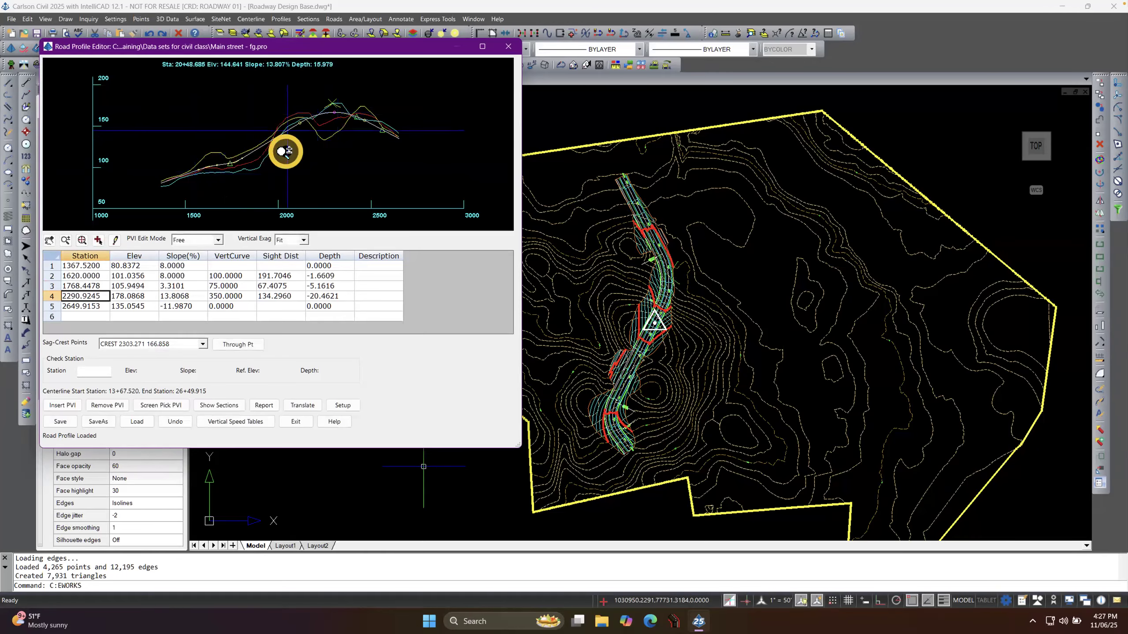
Check the adjusted profile's sections and cut/fill totals with template 2LN-12FT-CURBS.TPL, and close the section view.
left_click(218, 405)
left_click(177, 210)
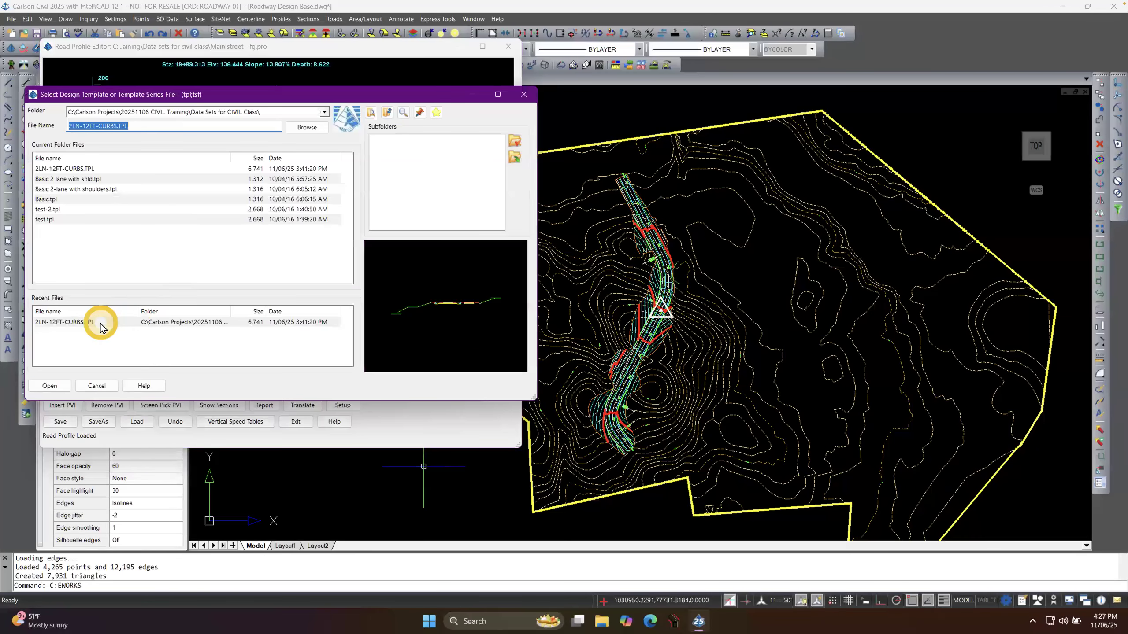
double_click(105, 323)
left_click(152, 299)
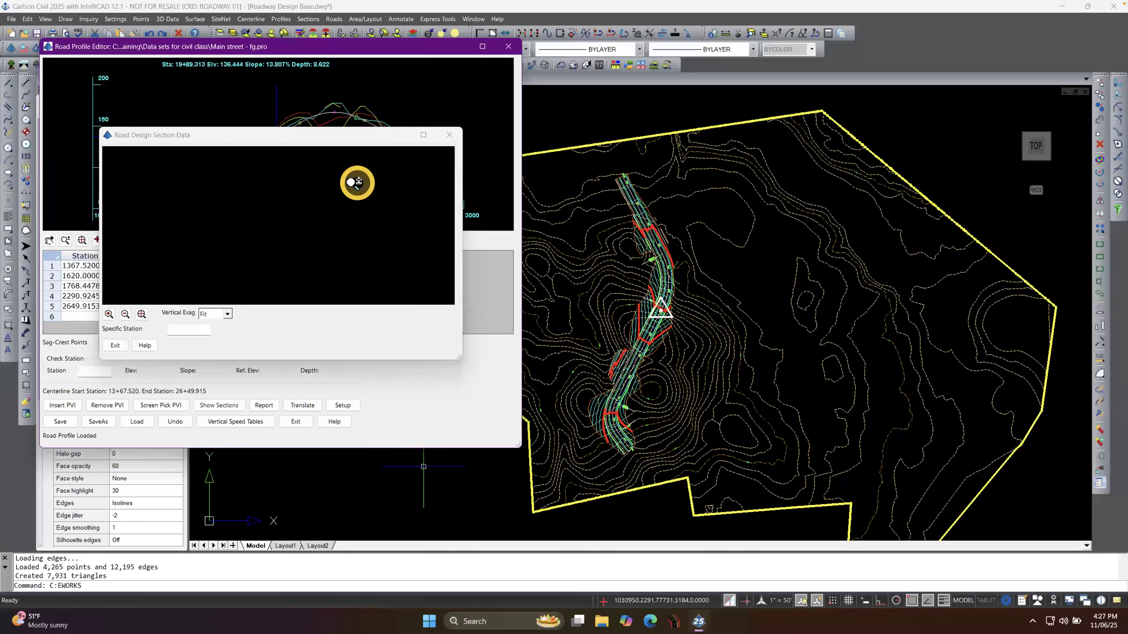
left_click_drag(298, 139, 341, 157)
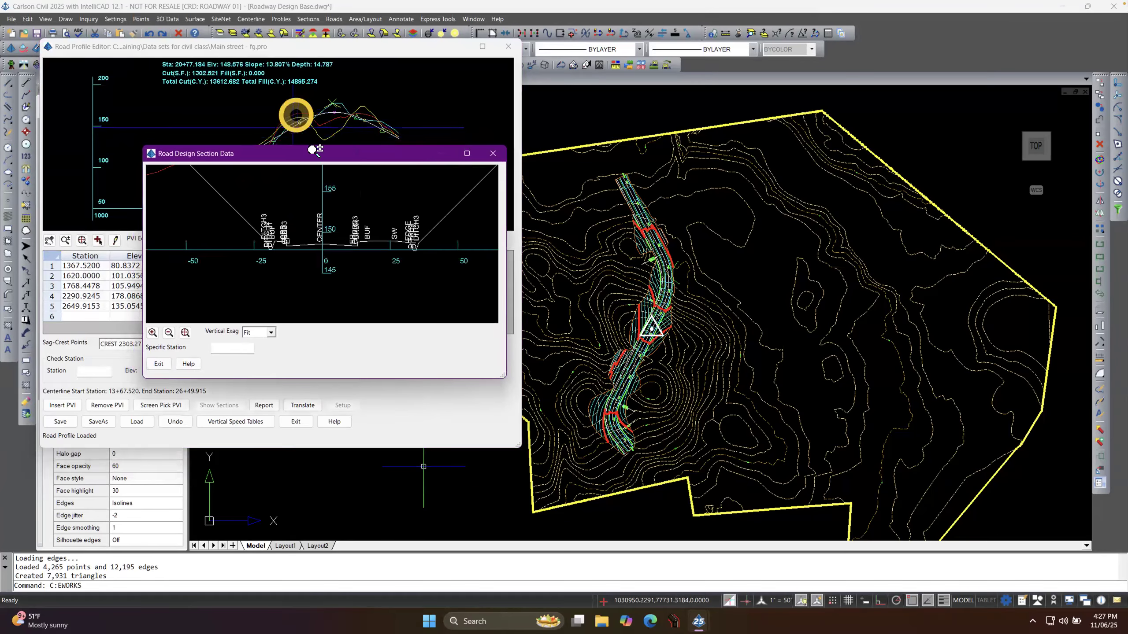
left_click(156, 366)
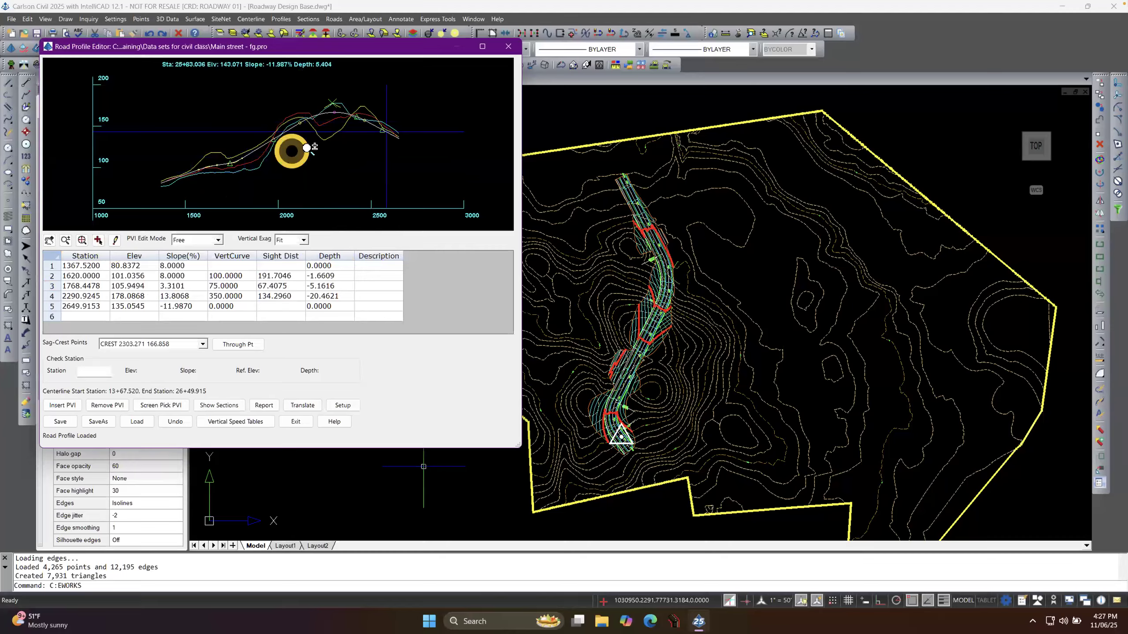
Hide the centerline and left-offset reference surface lines in the profile settings, keeping only the right-offset line.
left_click(338, 405)
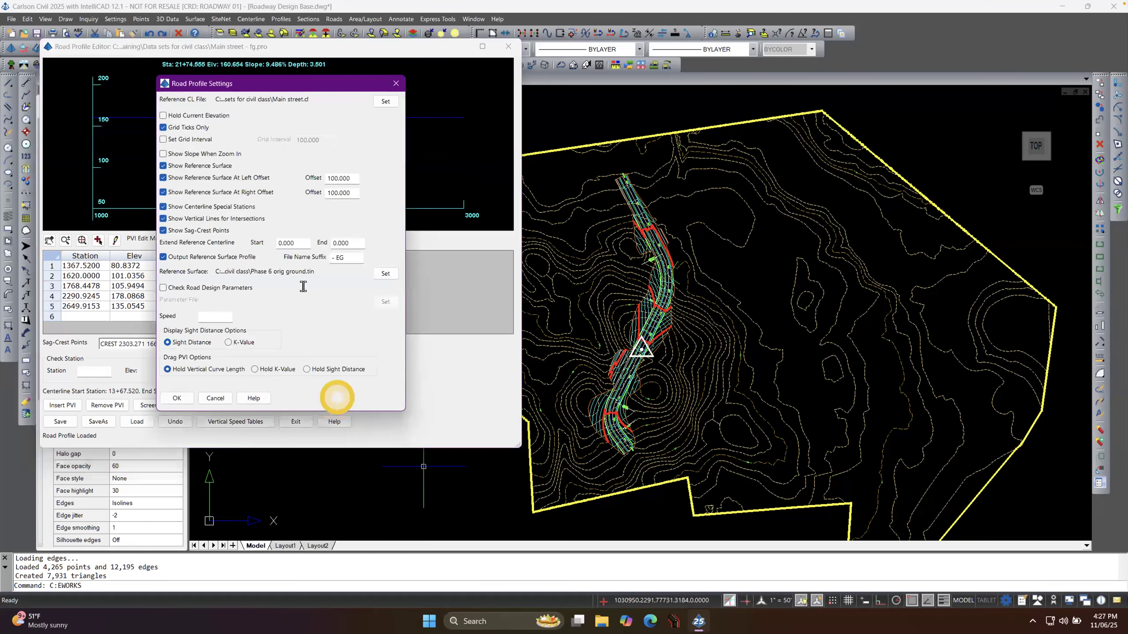
left_click(163, 177)
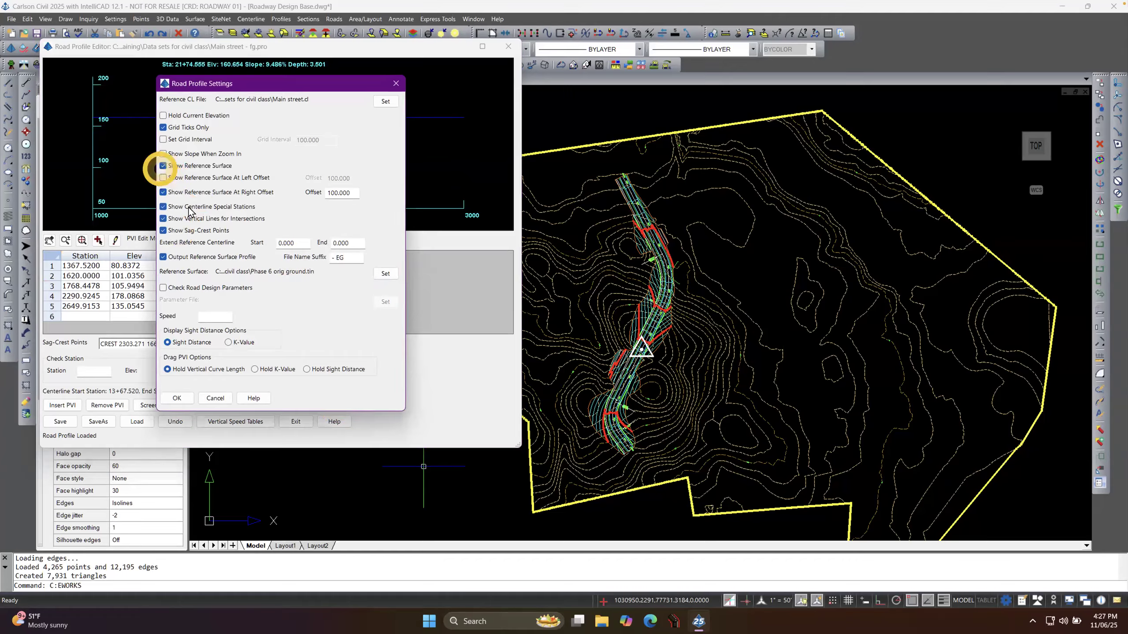
left_click(176, 398)
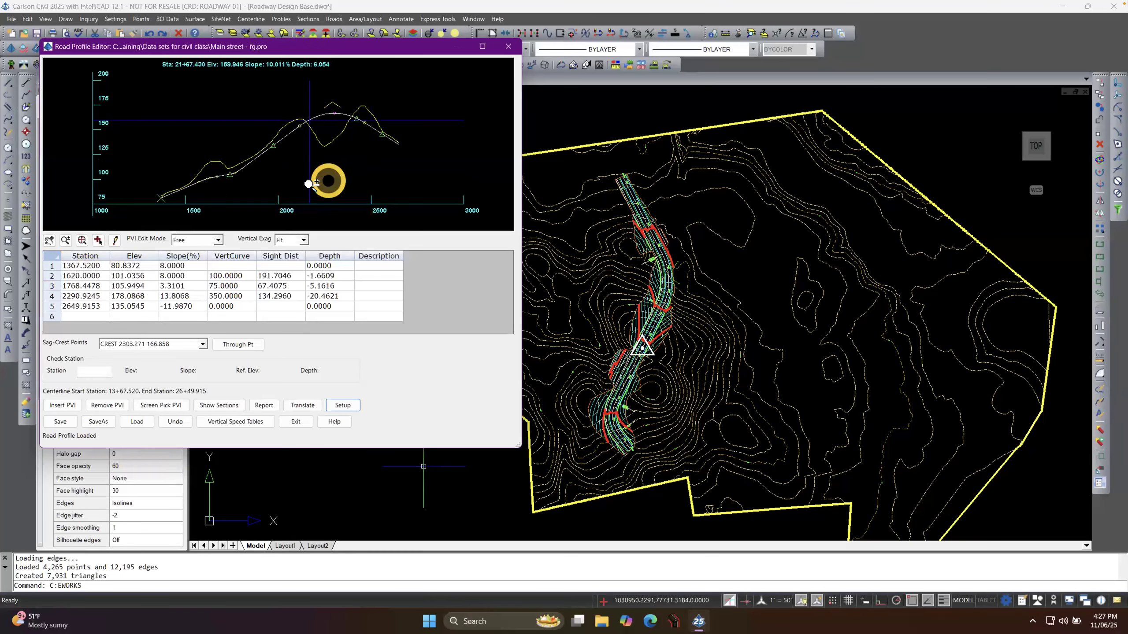
scroll(215, 190, "up", 6)
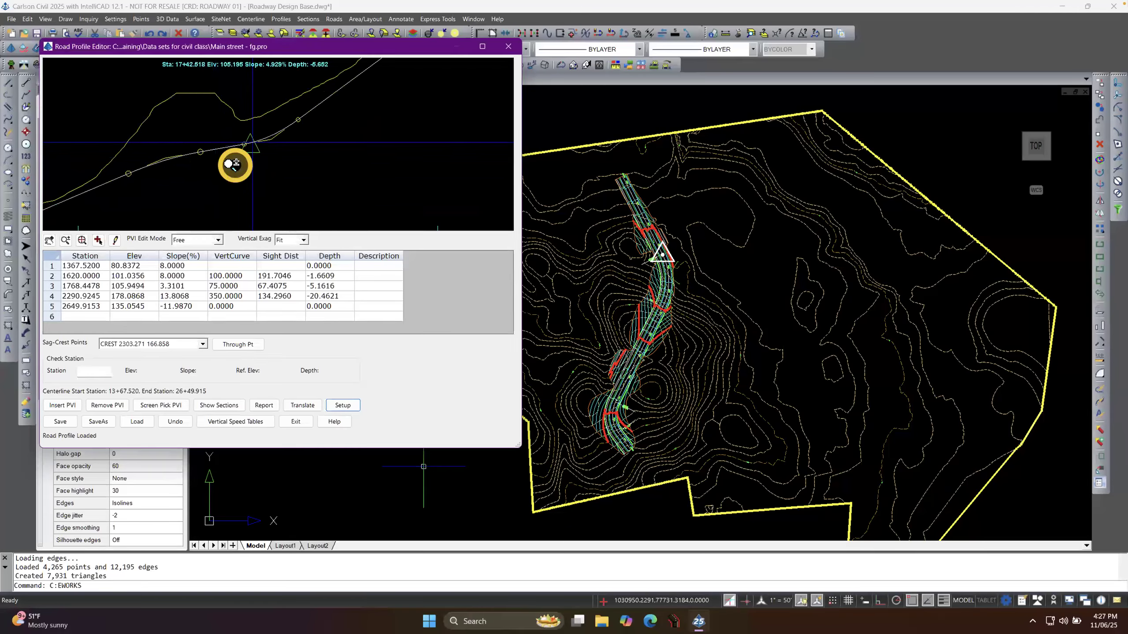
Compare the profile around the third PVI with the right-offset ground line, and save the profile and exit the editor.
scroll(241, 169, "down", 3)
scroll(244, 177, "down", 3)
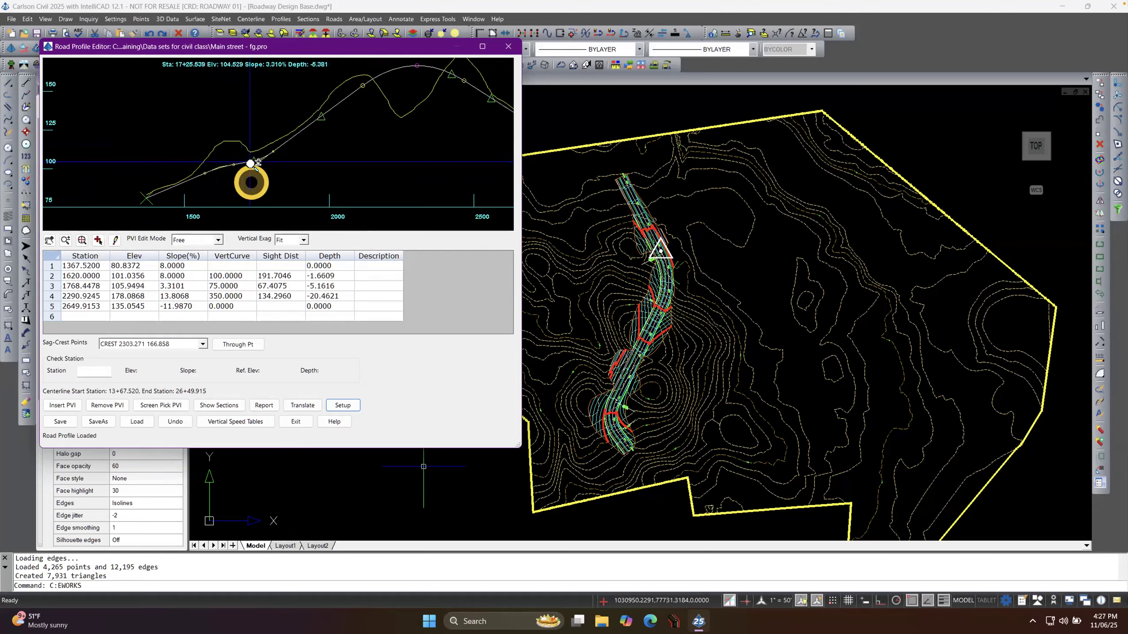
scroll(252, 165, "up", 3)
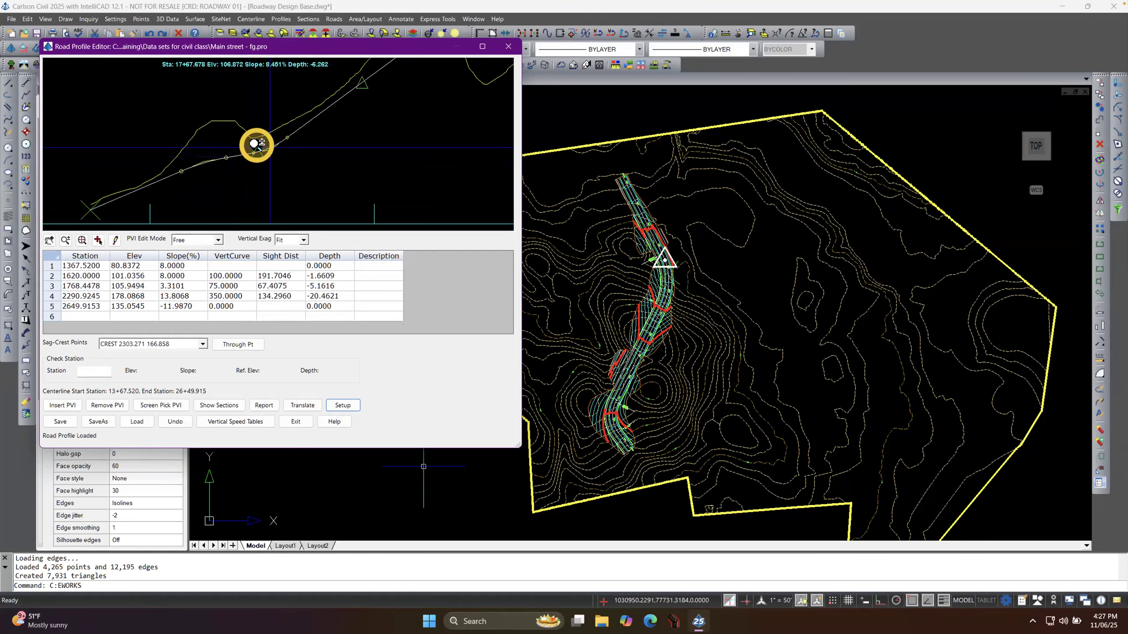
scroll(255, 148, "up", 3)
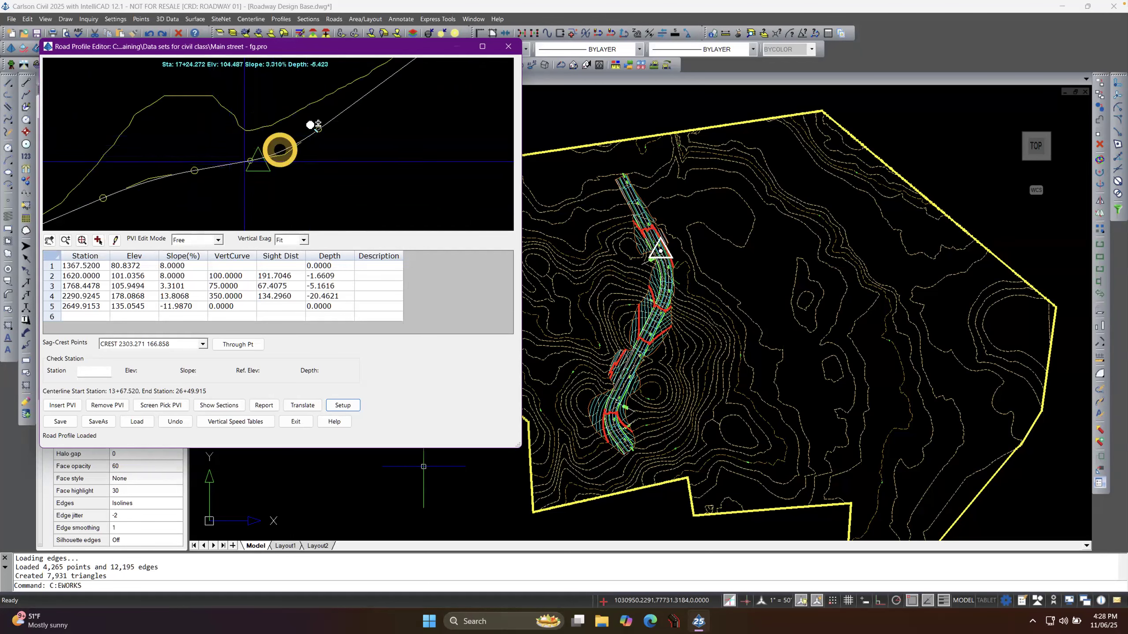
scroll(262, 156, "down", 3)
scroll(260, 159, "down", 1)
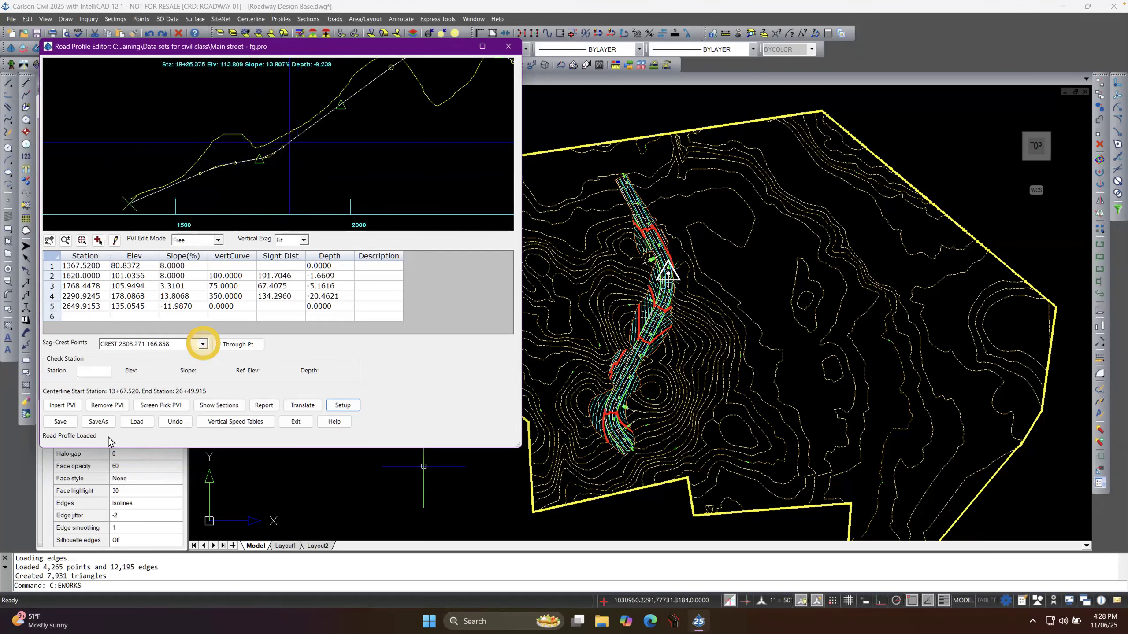
left_click(61, 423)
left_click(292, 426)
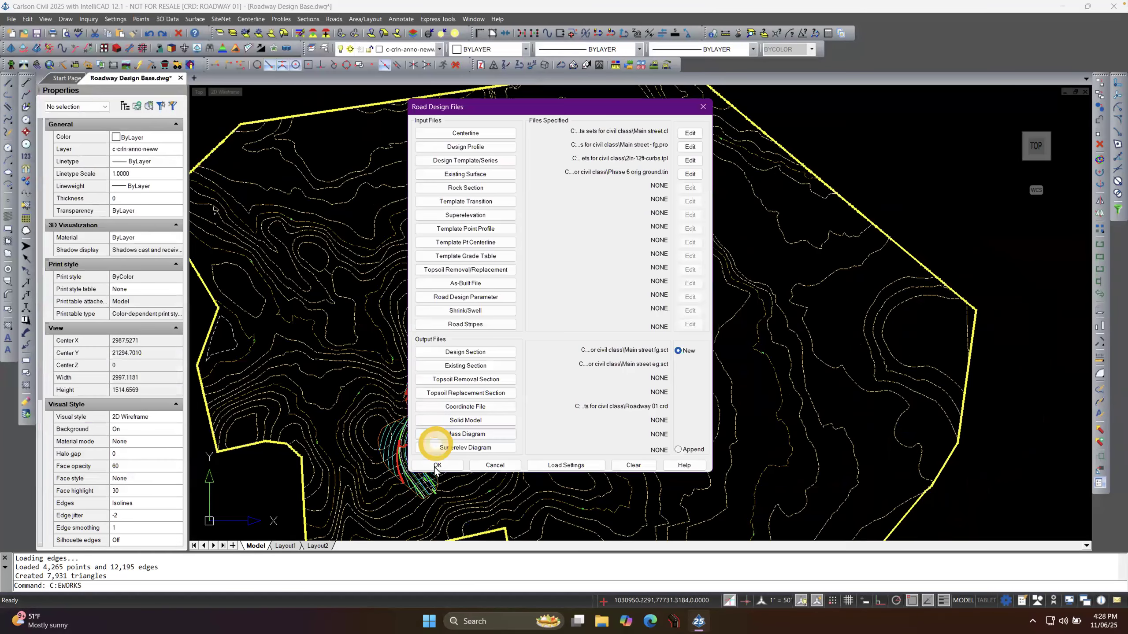
Process the Main Street road design with the current files and parameters, check the report's total cut and fill, and close the report.
left_click(436, 465)
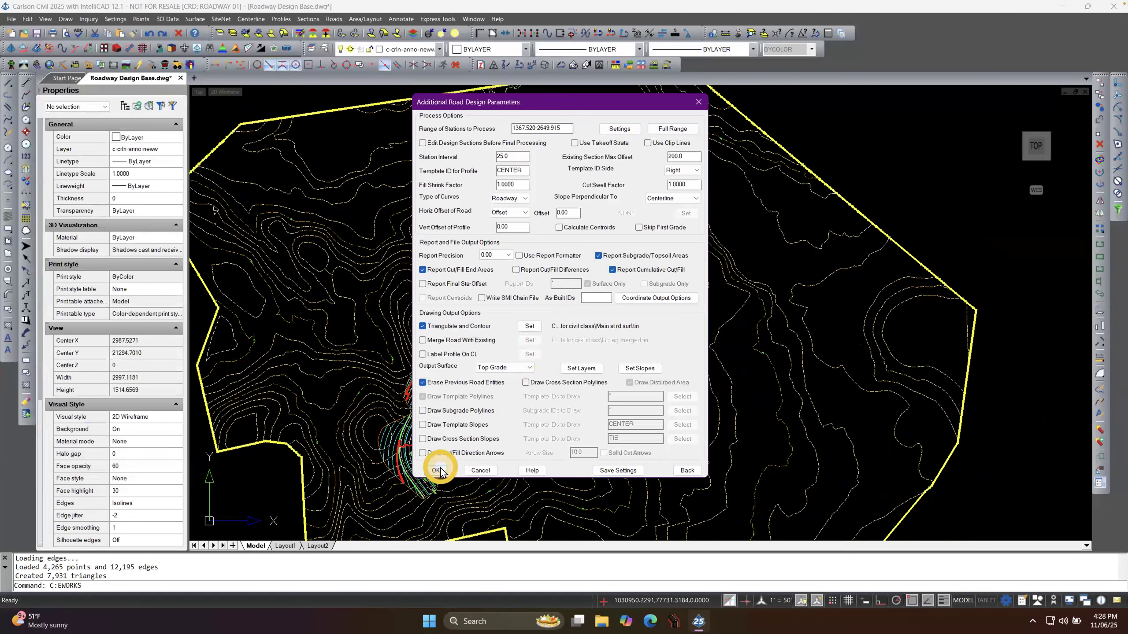
left_click(573, 367)
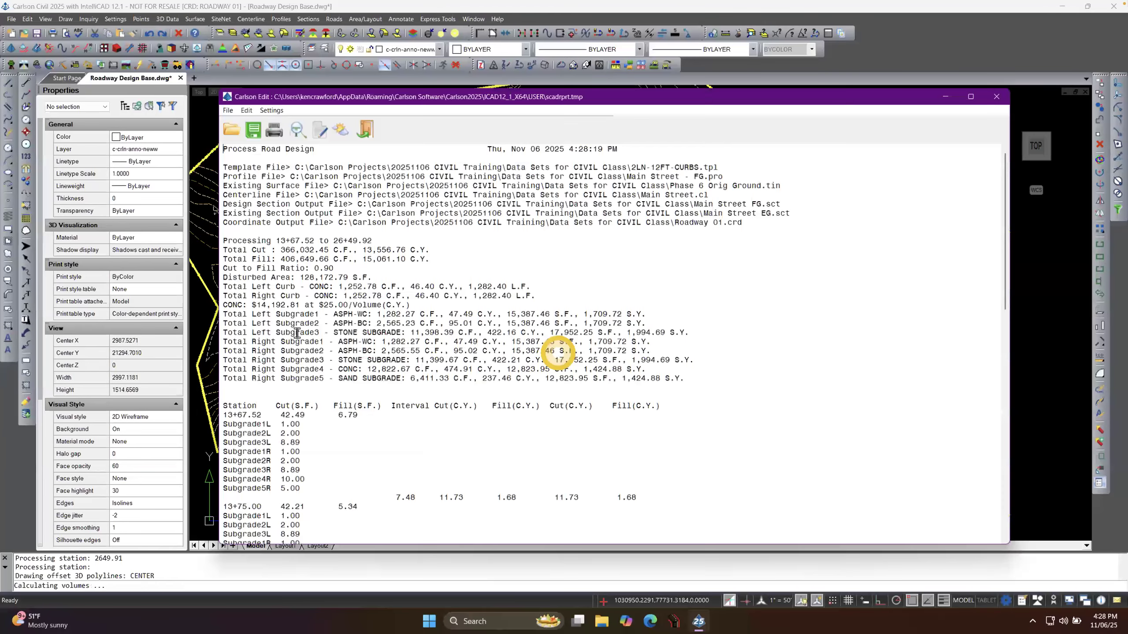
left_click(217, 251)
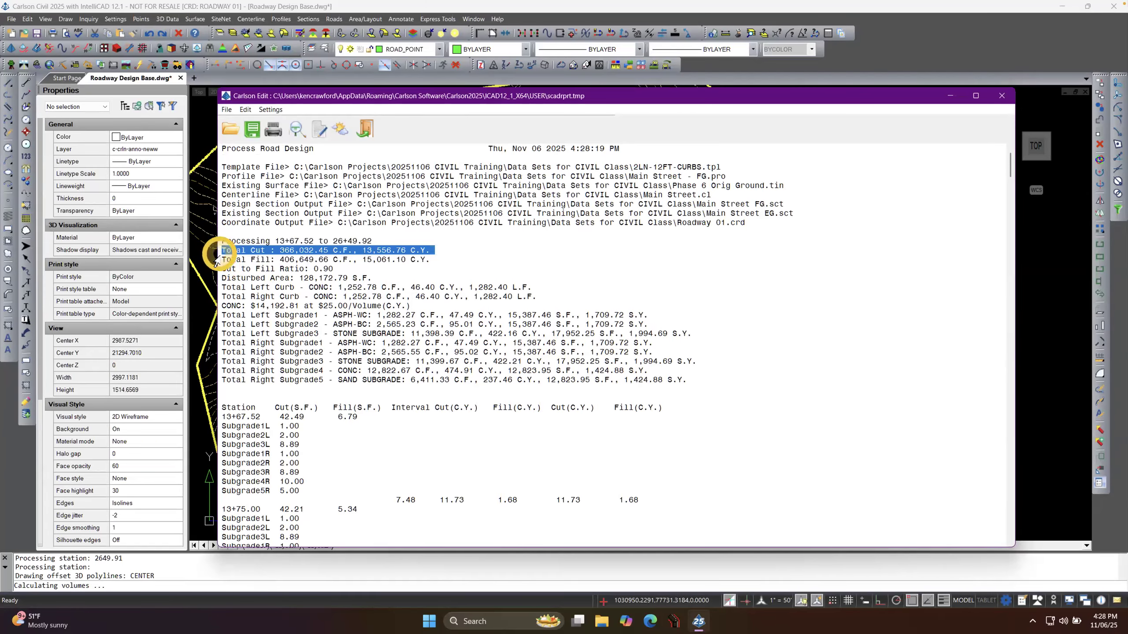
left_click(216, 260)
left_click(362, 135)
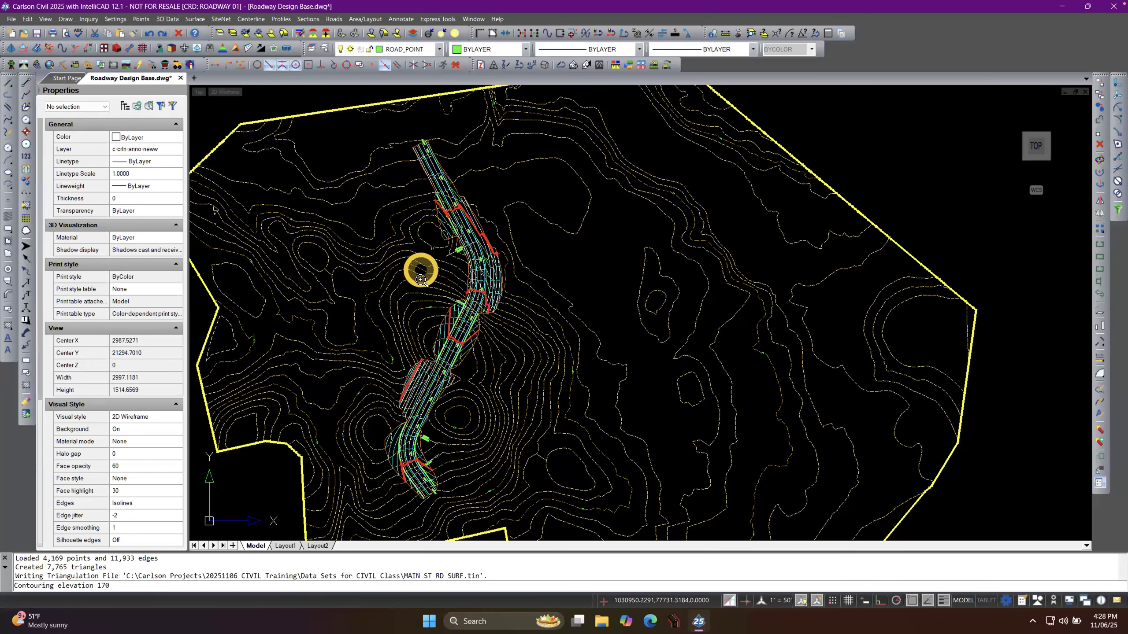
Inspect the MAIN ST RD SURF.tin surface from several angles in 3D, and examine the reprocessed road's side slopes in plan.
left_click(199, 49)
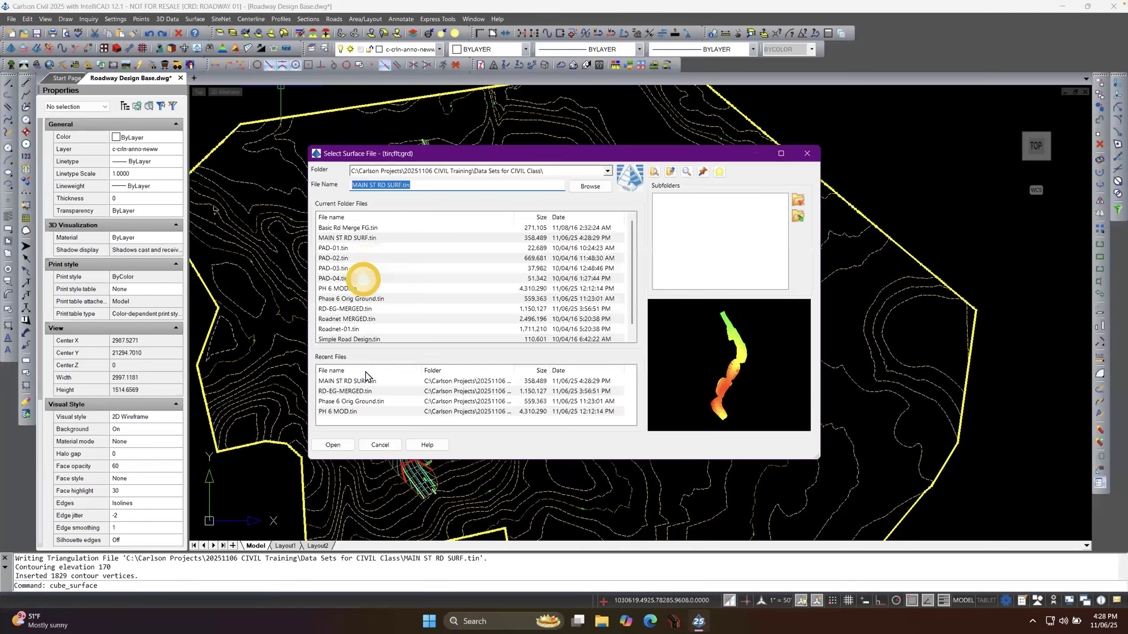
double_click(356, 381)
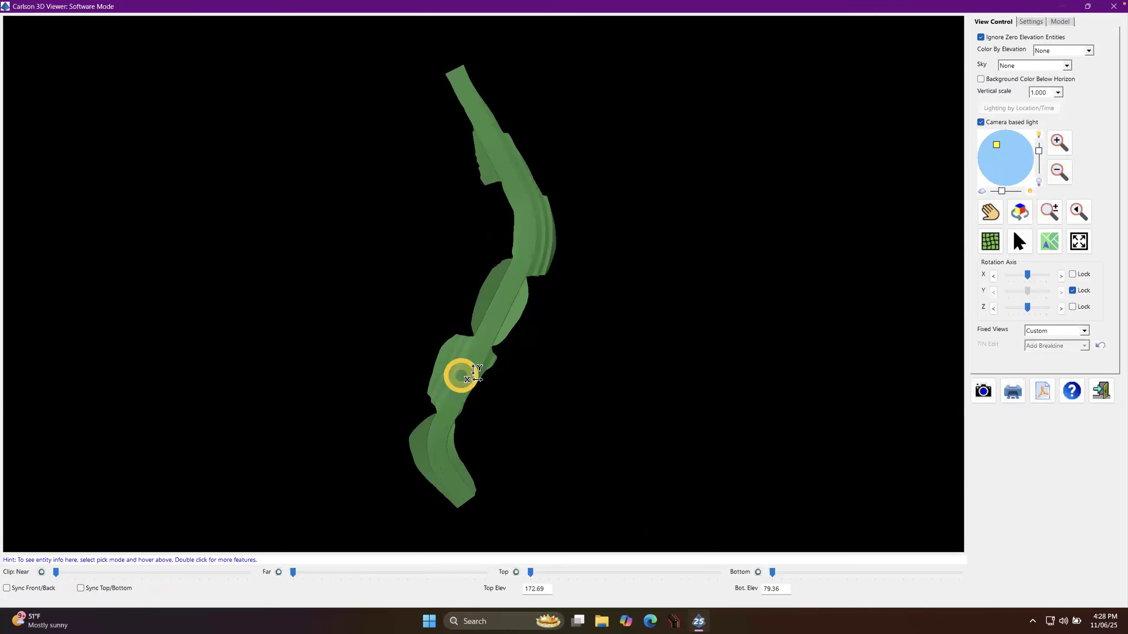
left_click_drag(461, 373, 503, 327)
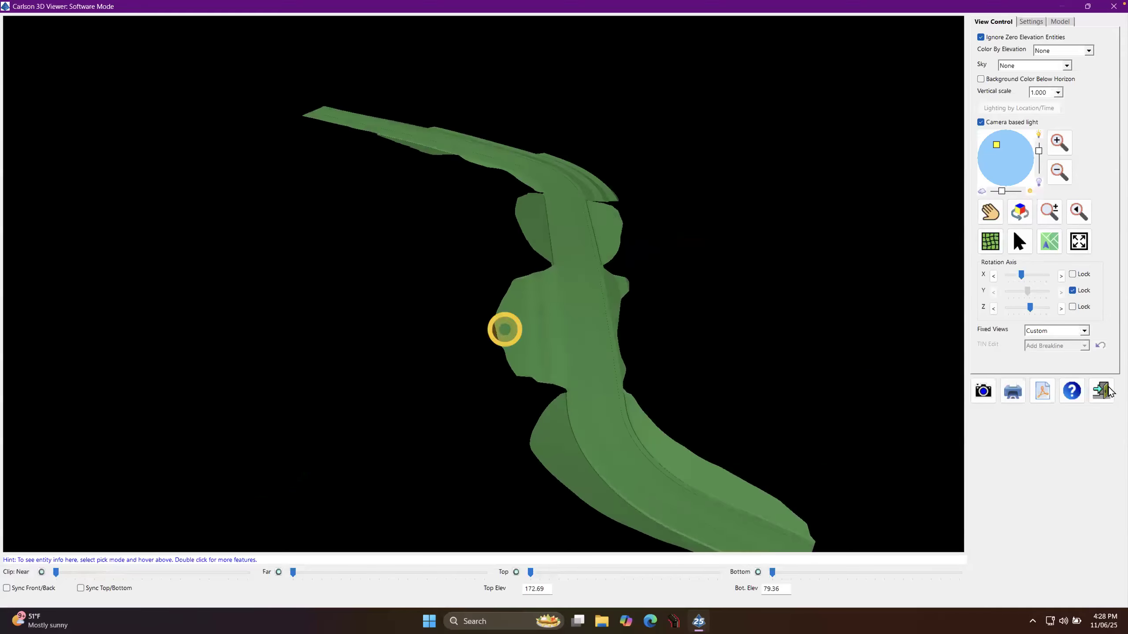
left_click(1104, 391)
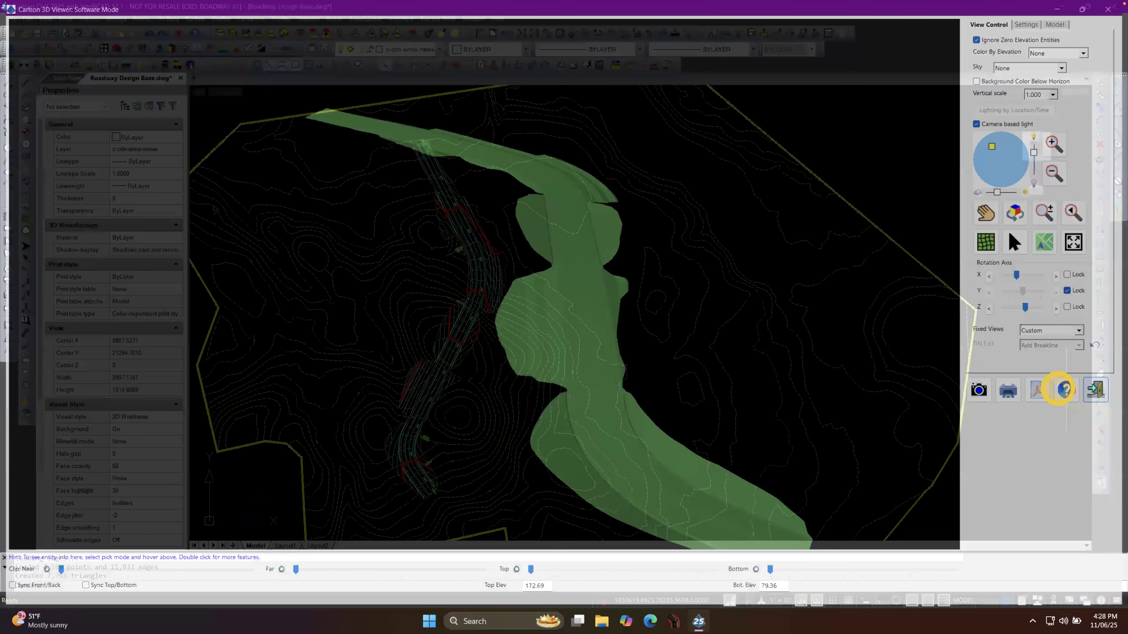
scroll(462, 273, "up", 5)
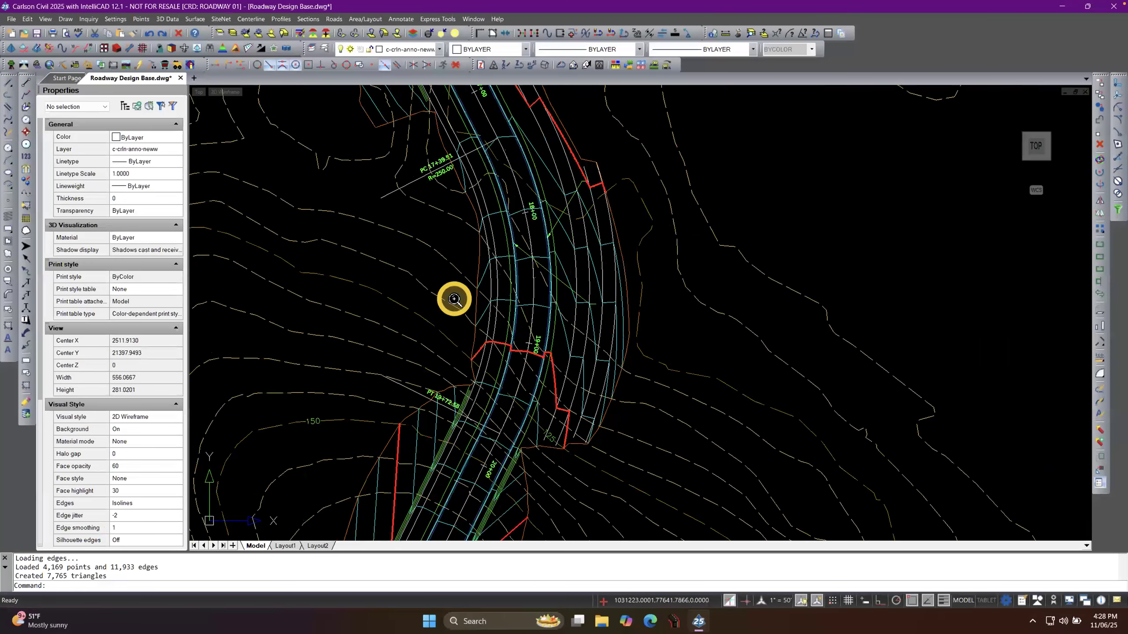
scroll(454, 299, "down", 4)
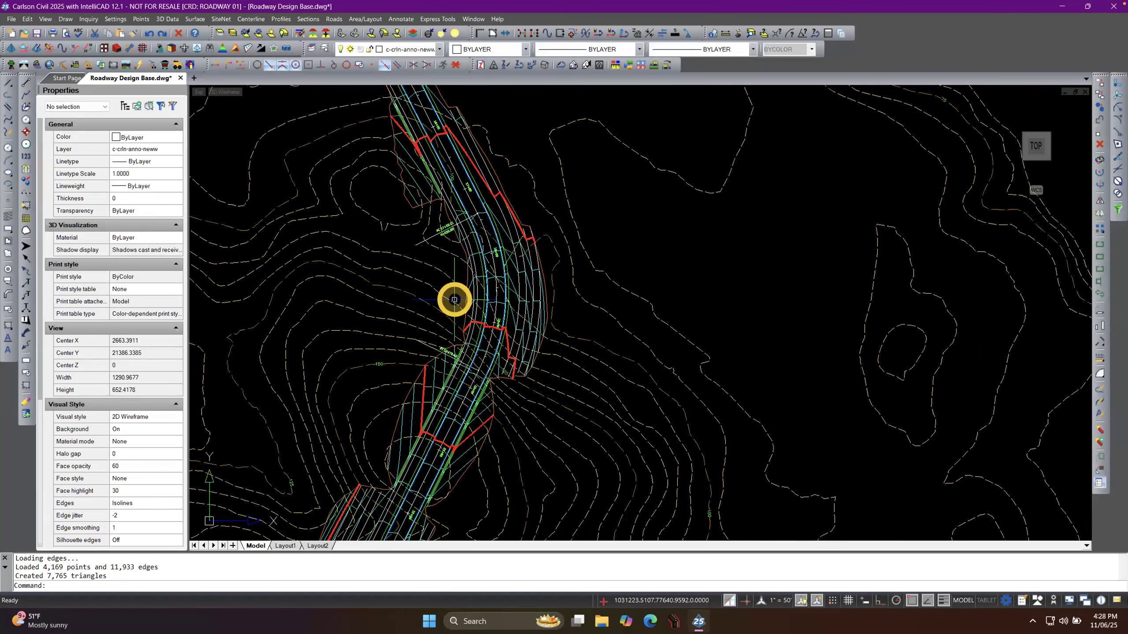
scroll(454, 300, "down", 2)
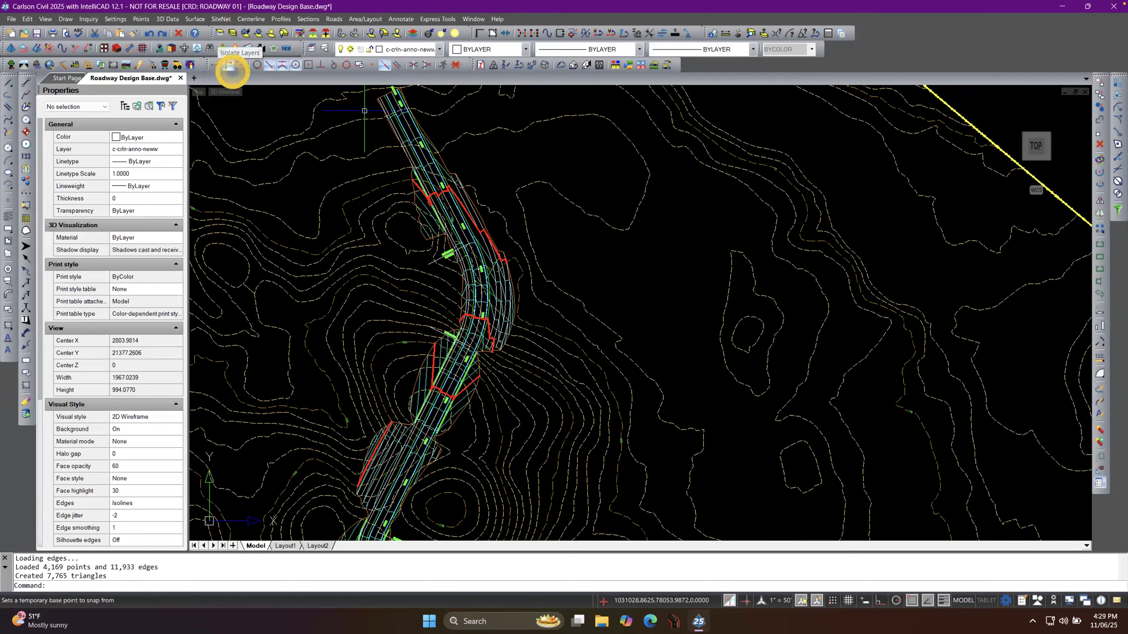
left_click(334, 18)
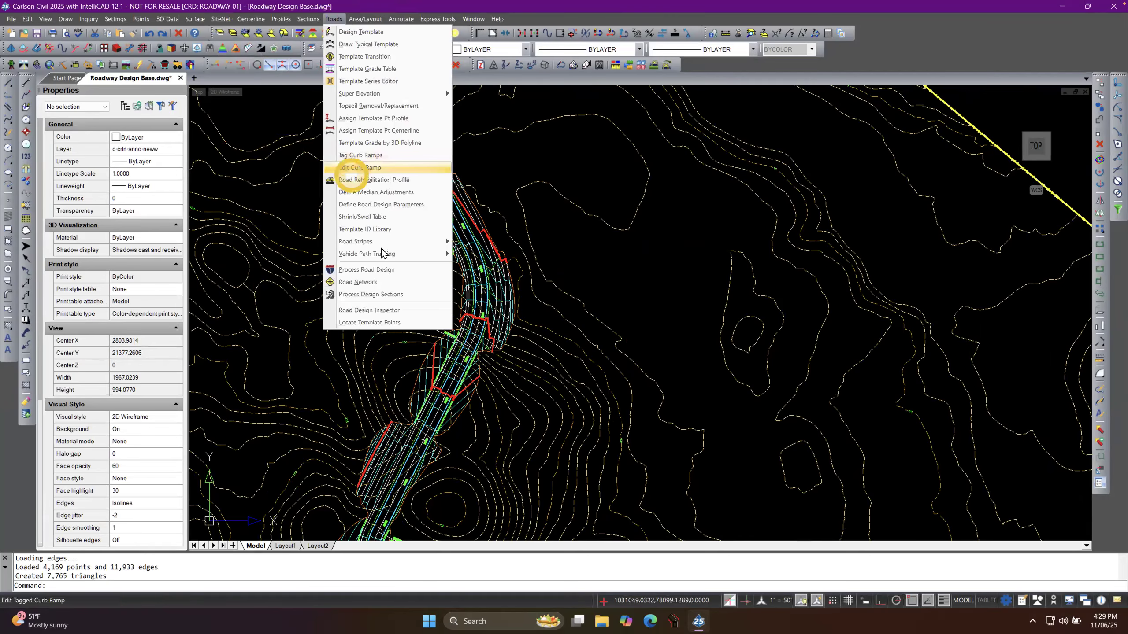
left_click(375, 269)
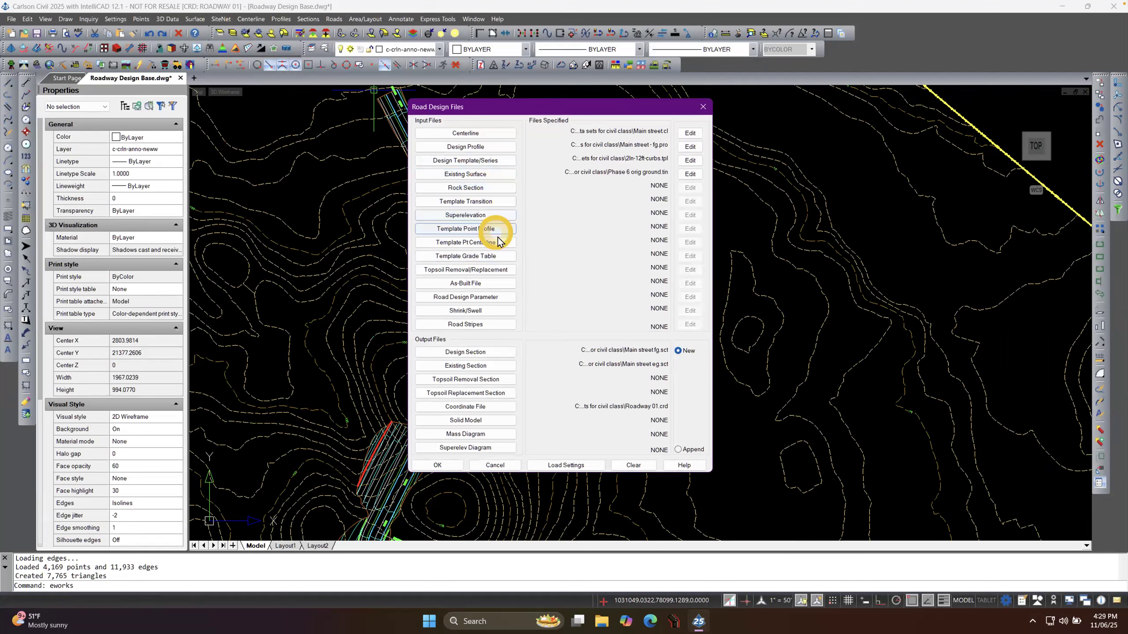
left_click(502, 464)
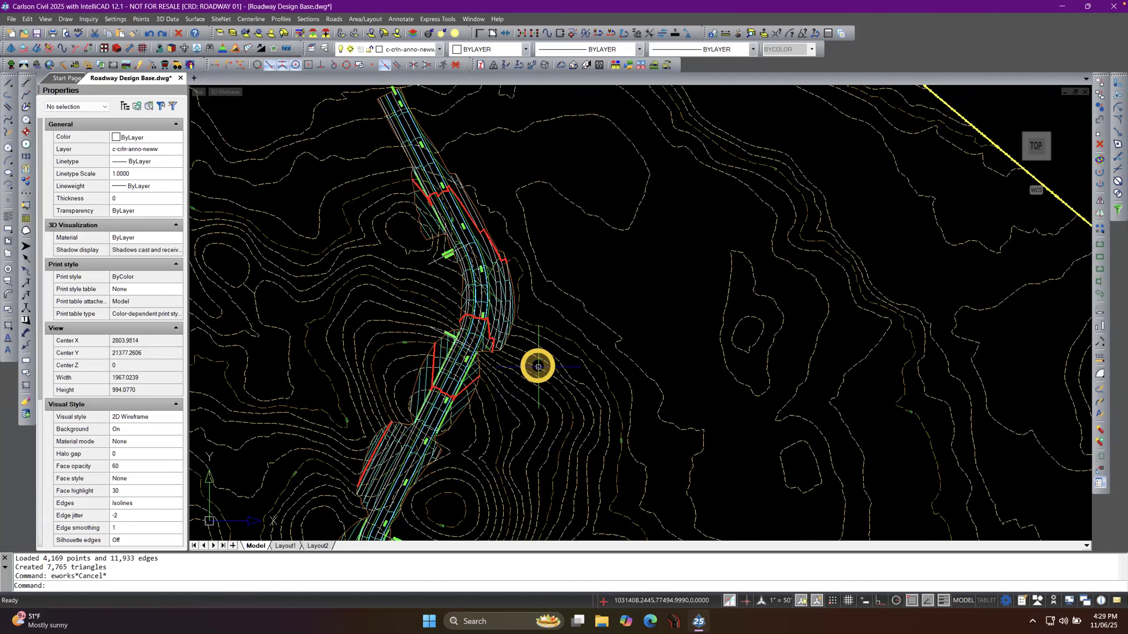
Create a new layer named TPL-MOD and assign it color 40.
scroll(447, 289, "up", 5)
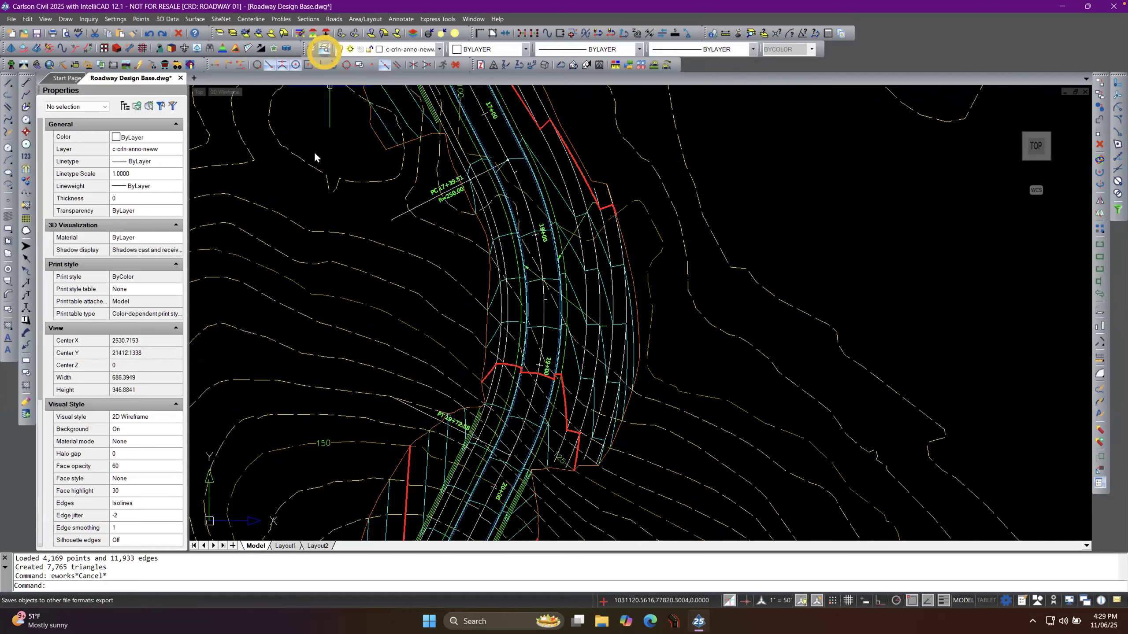
left_click(324, 49)
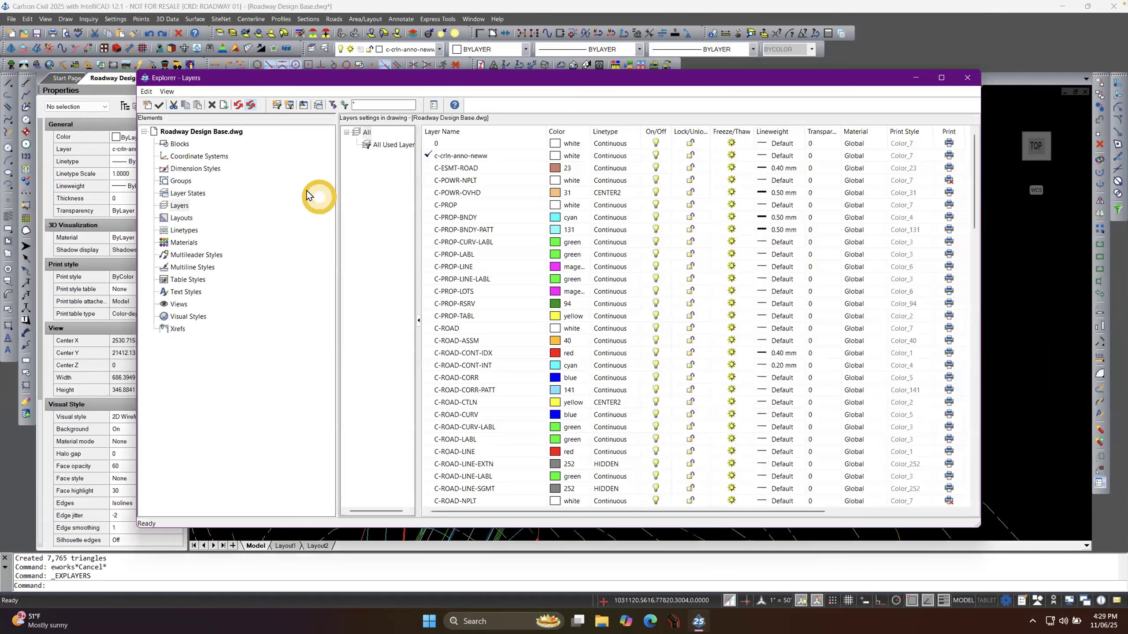
left_click(146, 105)
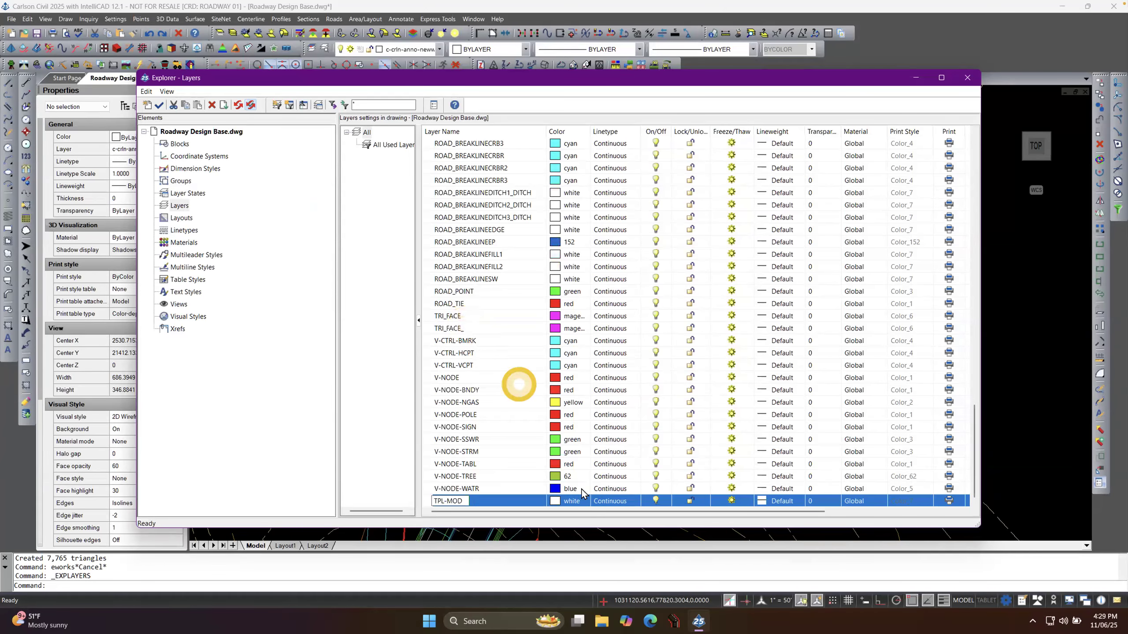
left_click(558, 500)
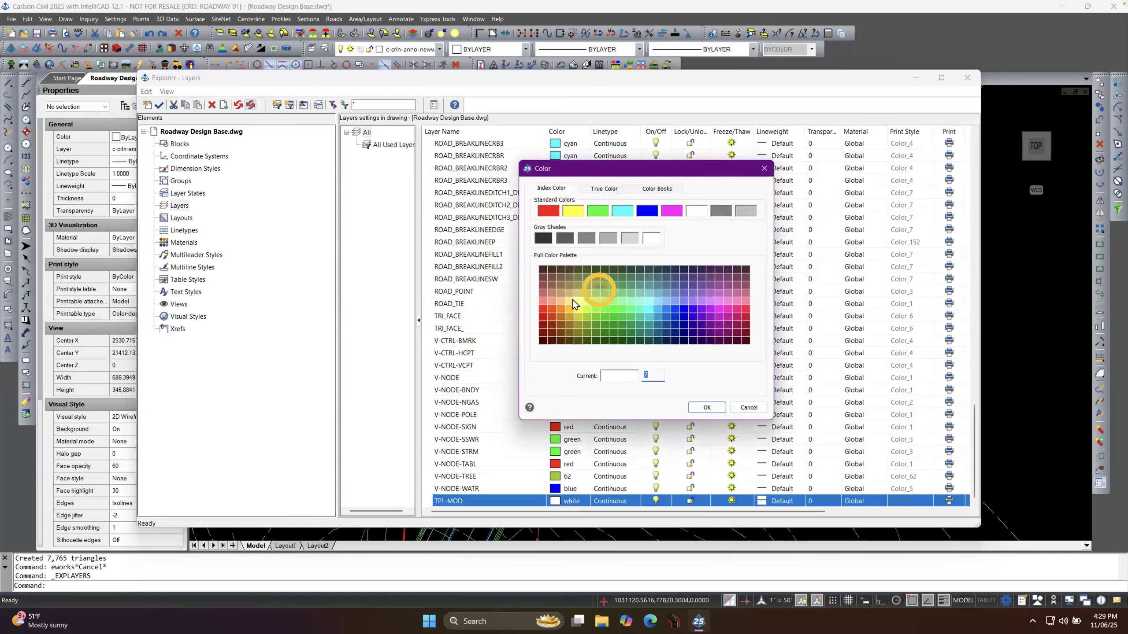
left_click(702, 408)
Set the TPL-MOD layer's lineweight to 0.40 mm, make it the current layer, and close the layer manager.
left_click(761, 500)
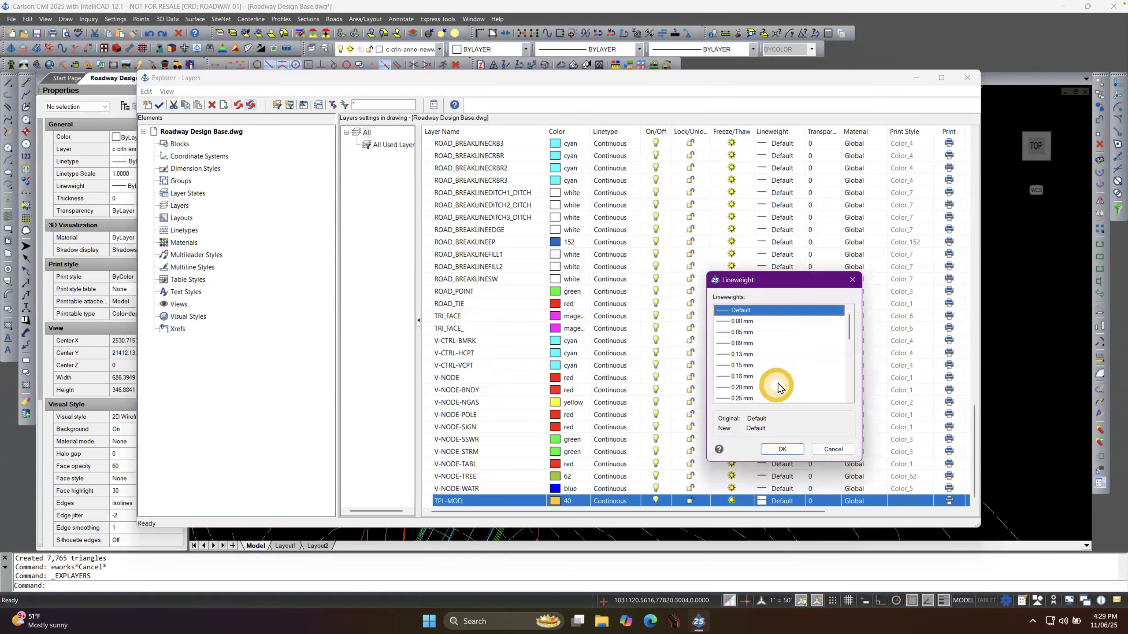
scroll(777, 386, "down", 2)
scroll(760, 378, "down", 1)
left_click(739, 365)
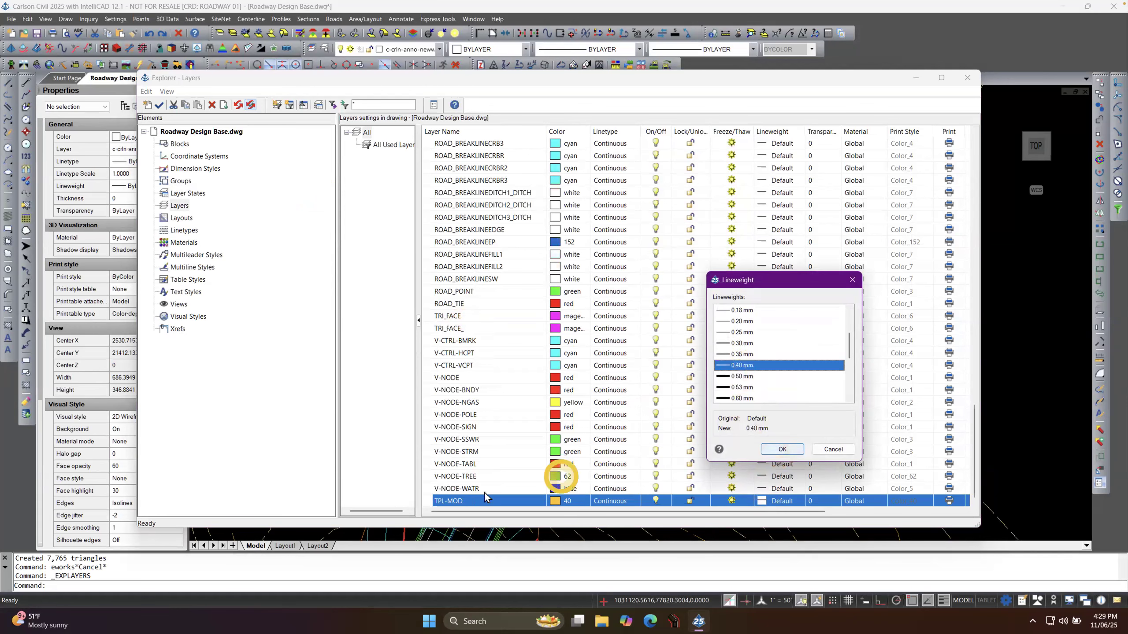
left_click(781, 449)
double_click(464, 499)
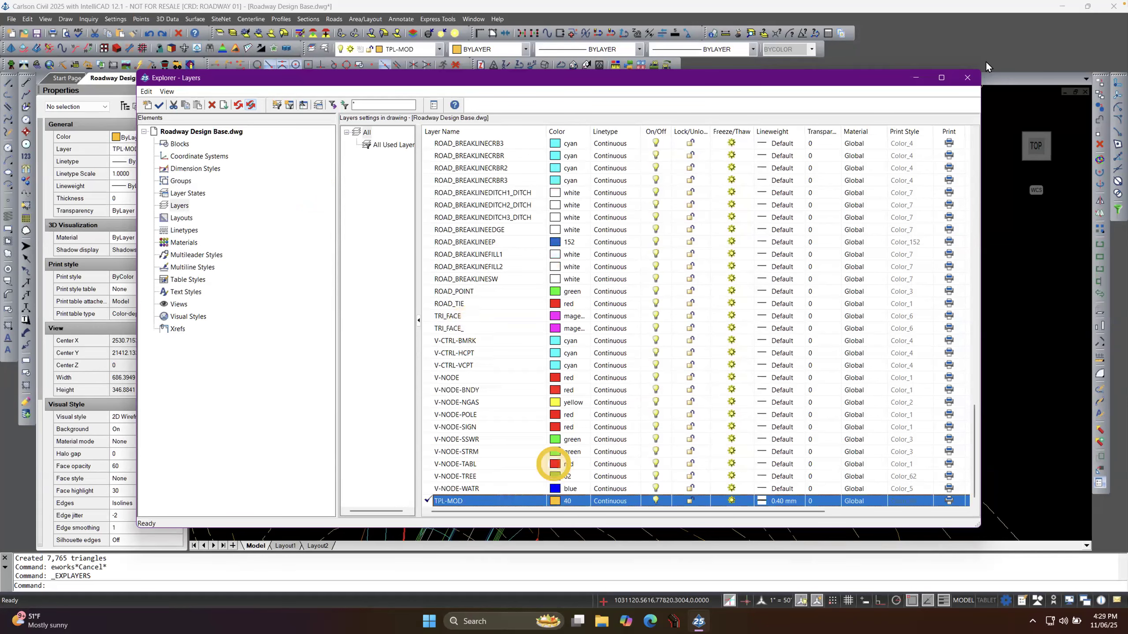
left_click(963, 84)
Draw a three-segment 2D polyline beside the road's east edge from near station 15+00 to near 17+00, about 203 long in total.
left_click(27, 96)
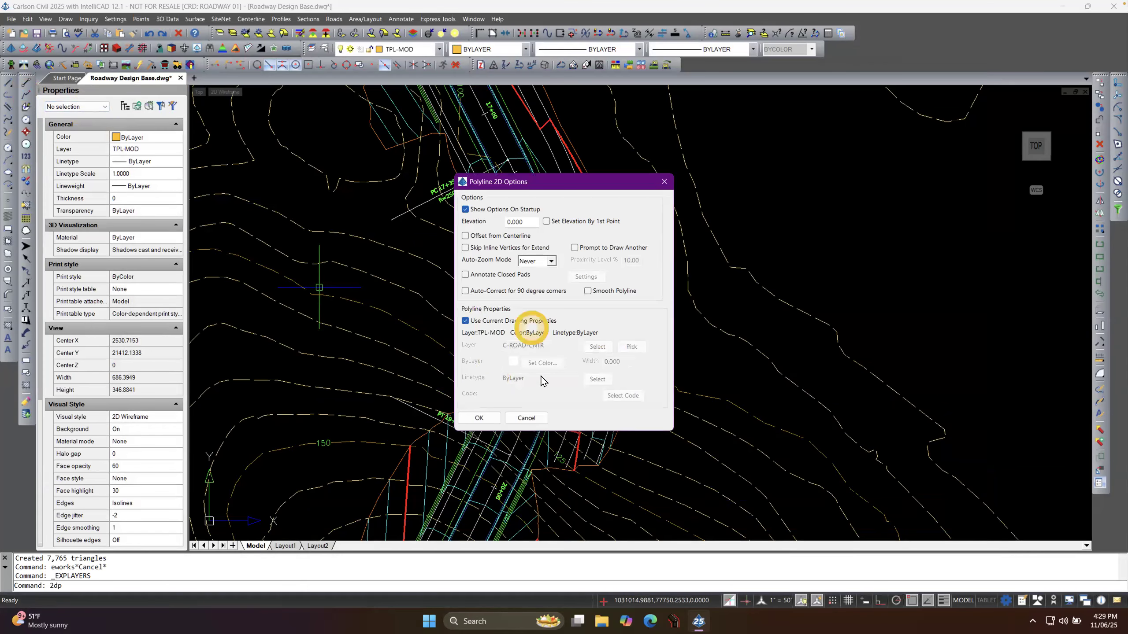
left_click(471, 419)
scroll(563, 458, "down", 5)
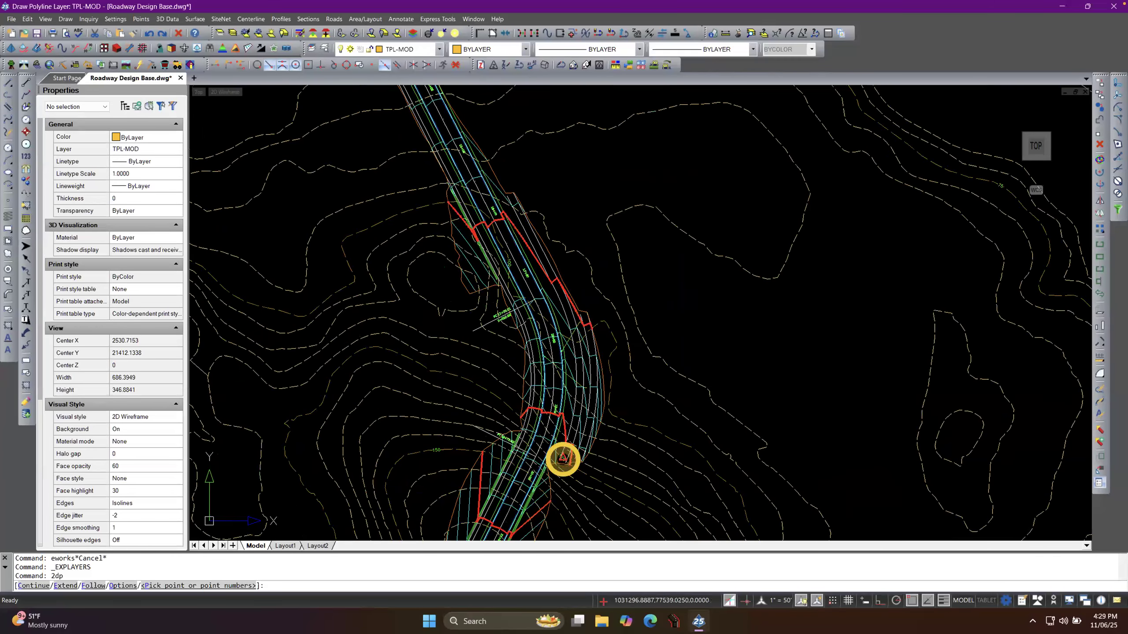
scroll(570, 304, "up", 5)
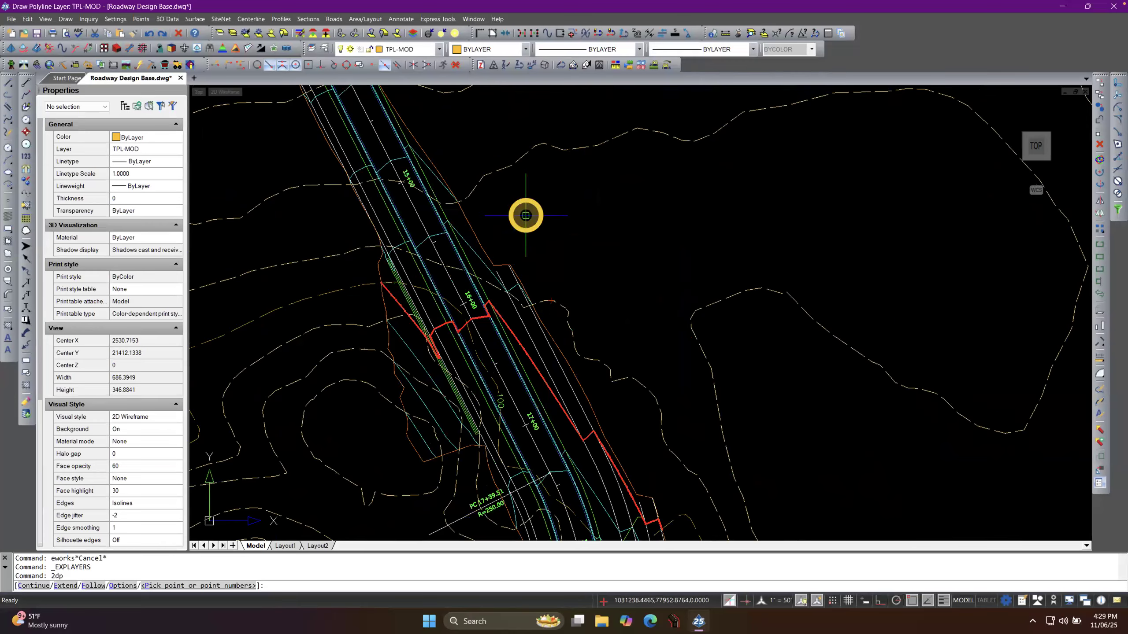
left_click(423, 204)
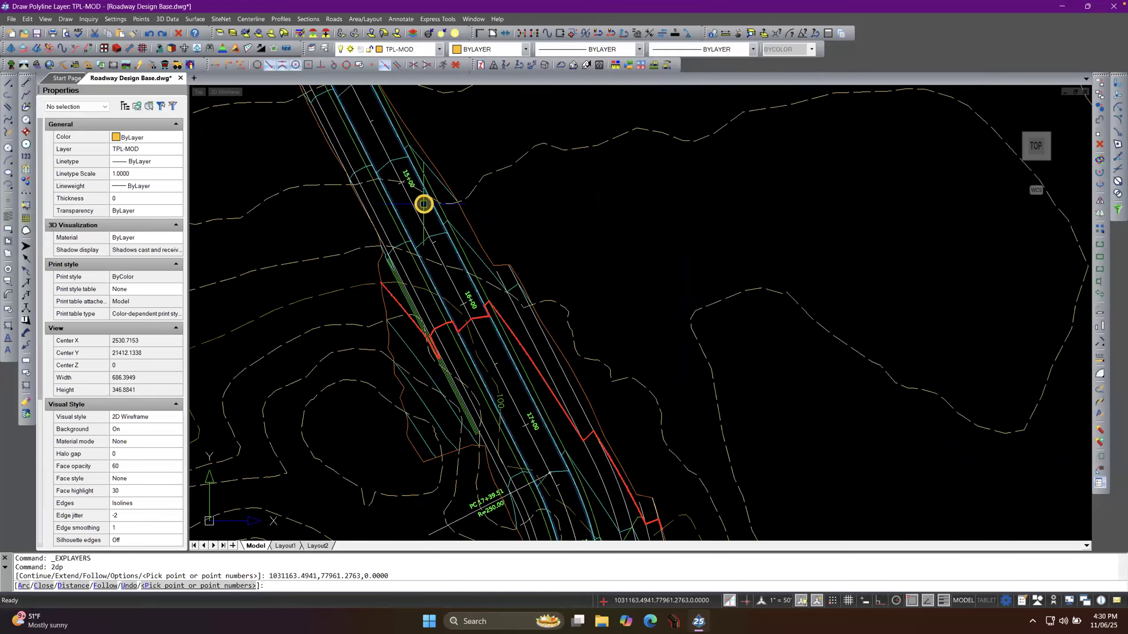
left_click(486, 208)
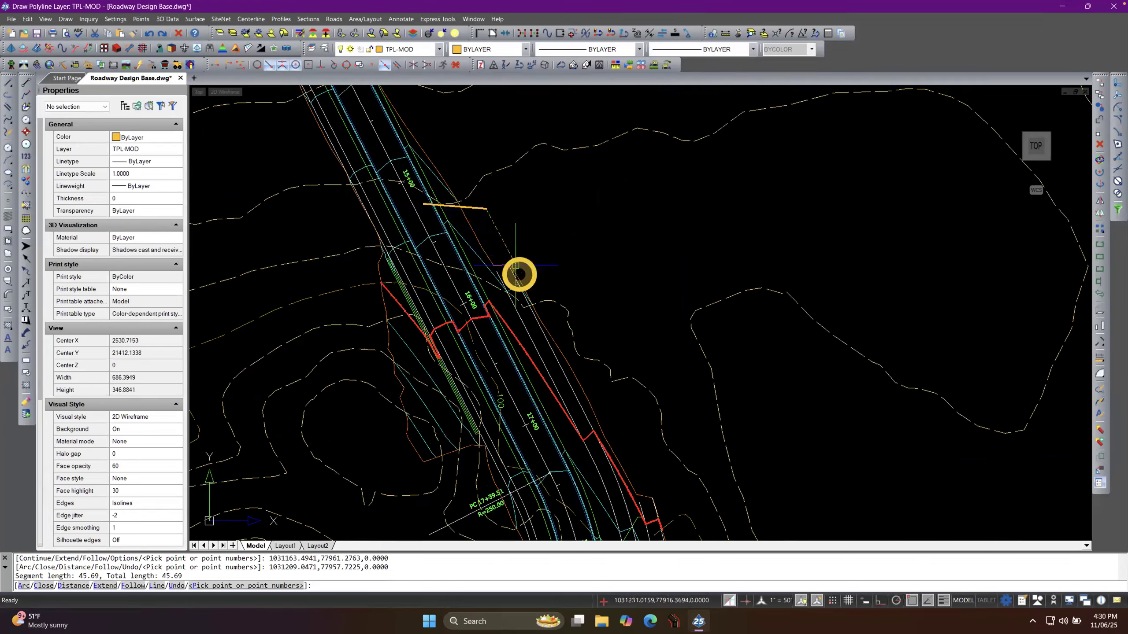
left_click(550, 322)
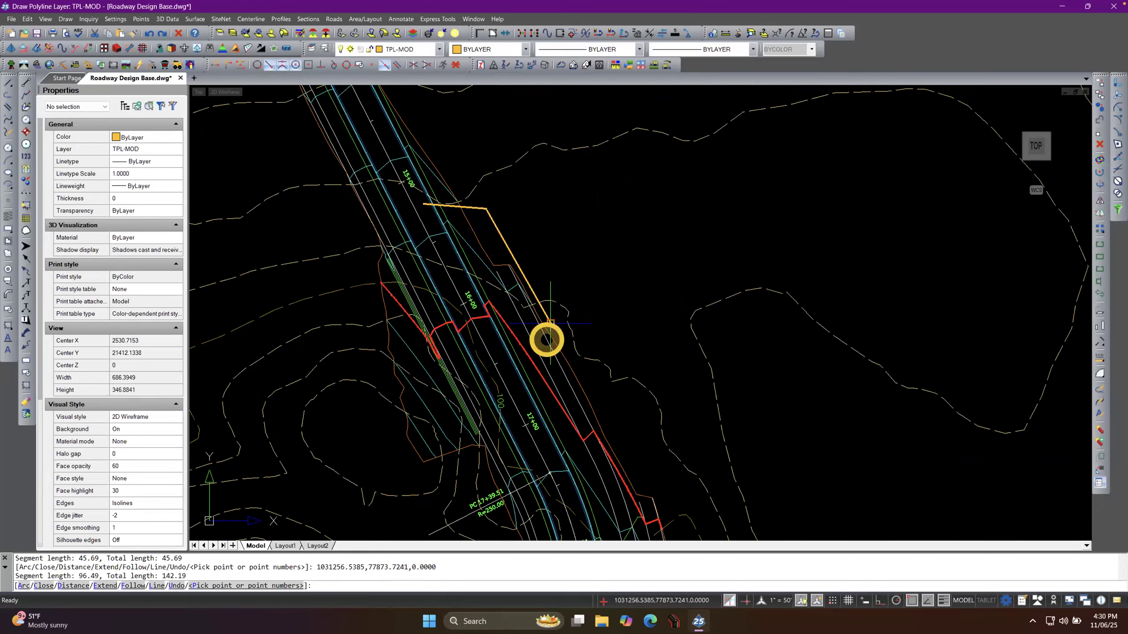
scroll(525, 403, "up", 2)
left_click(526, 403)
key("Return")
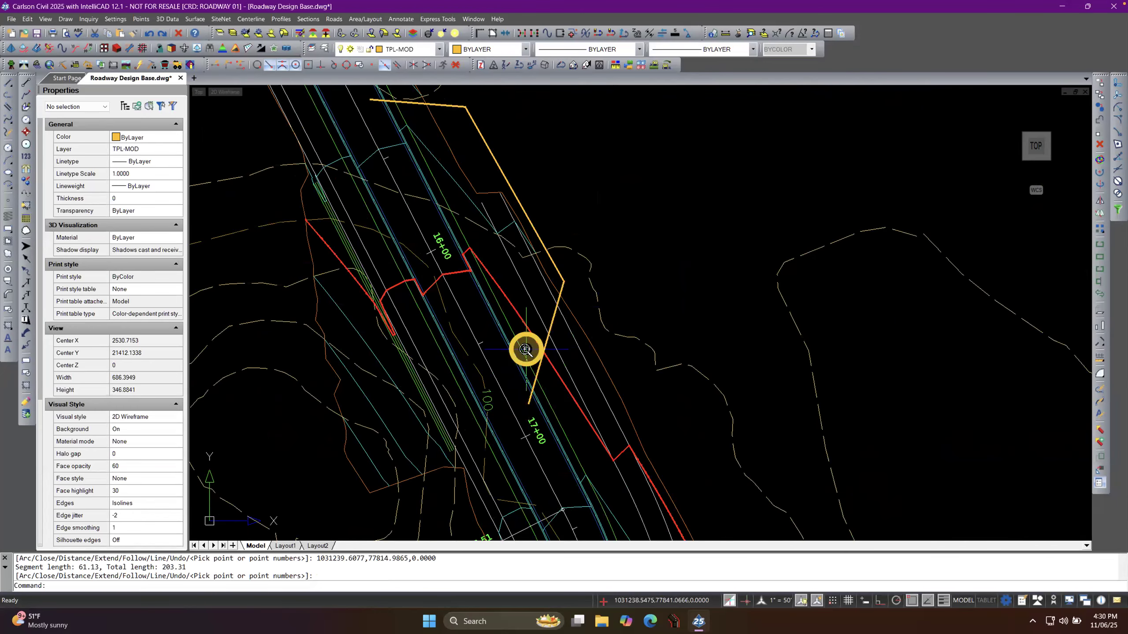
Trim both overhanging ends of the TPL-MOD polyline back to the road's east edge-of-pavement breakline.
scroll(526, 350, "down", 2)
scroll(443, 166, "up", 2)
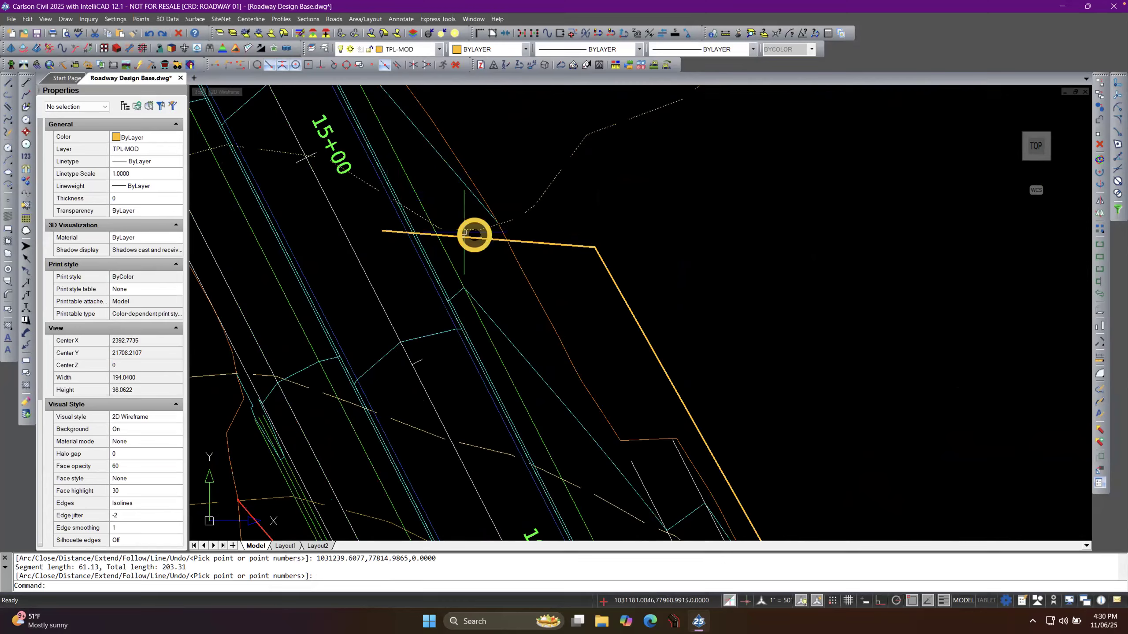
left_click(416, 252)
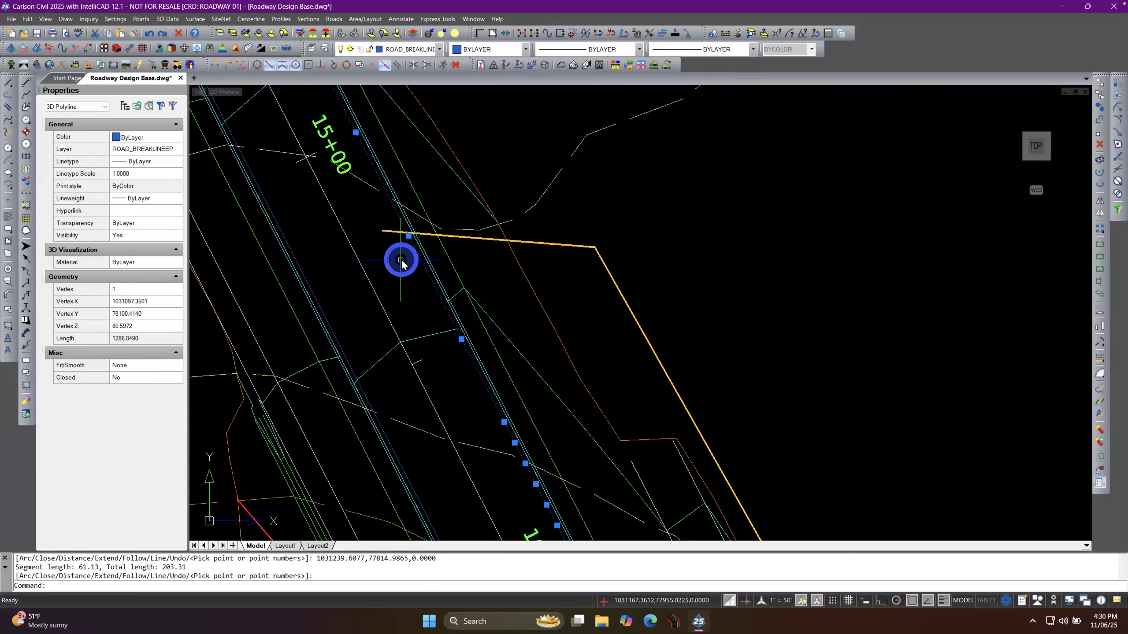
right_click(400, 262)
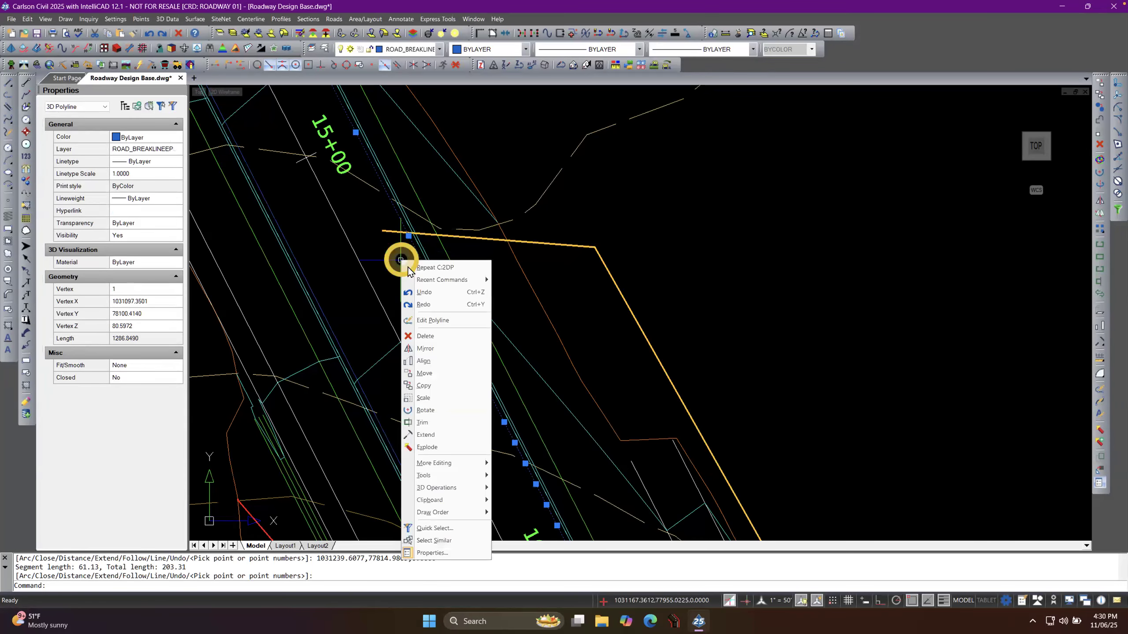
left_click(444, 429)
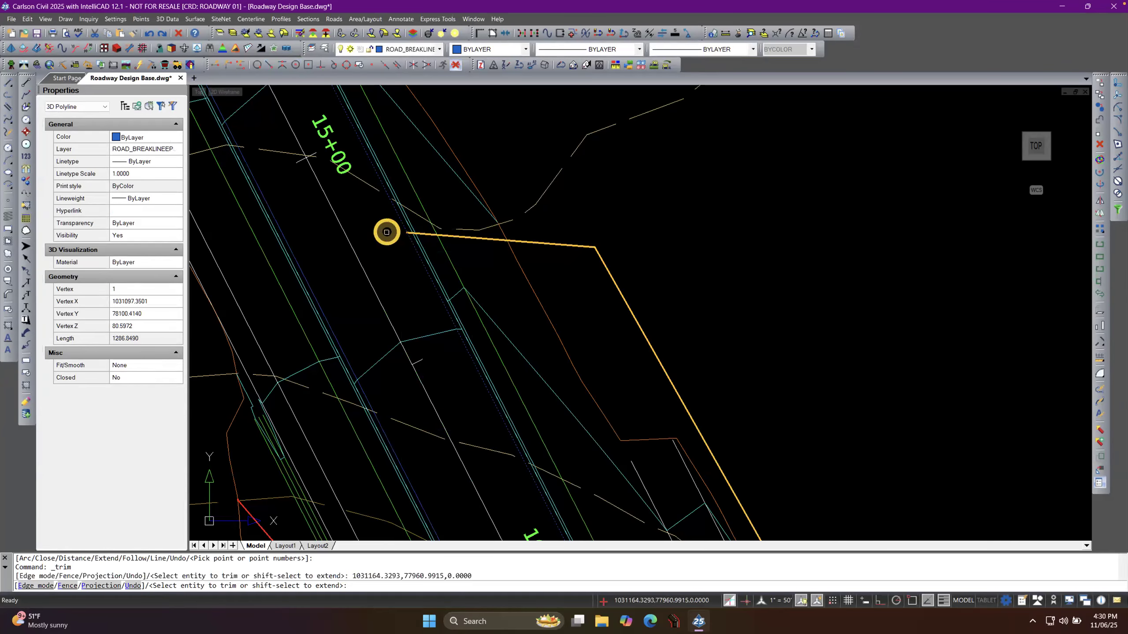
scroll(361, 193, "down", 3)
scroll(497, 452, "up", 1)
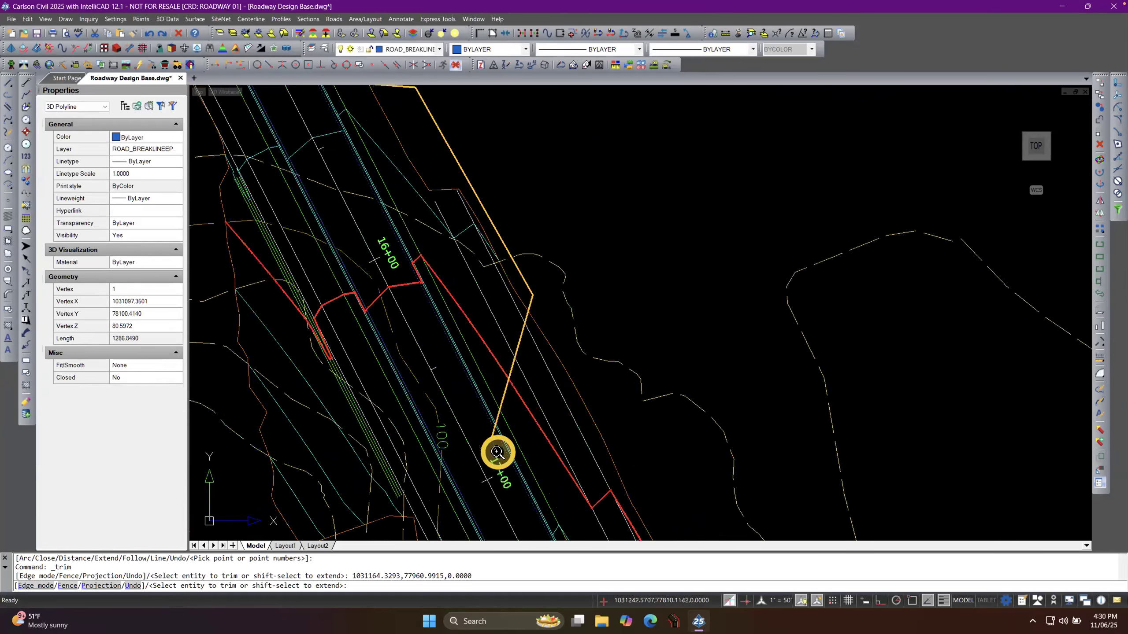
scroll(497, 452, "up", 1)
left_click(488, 434)
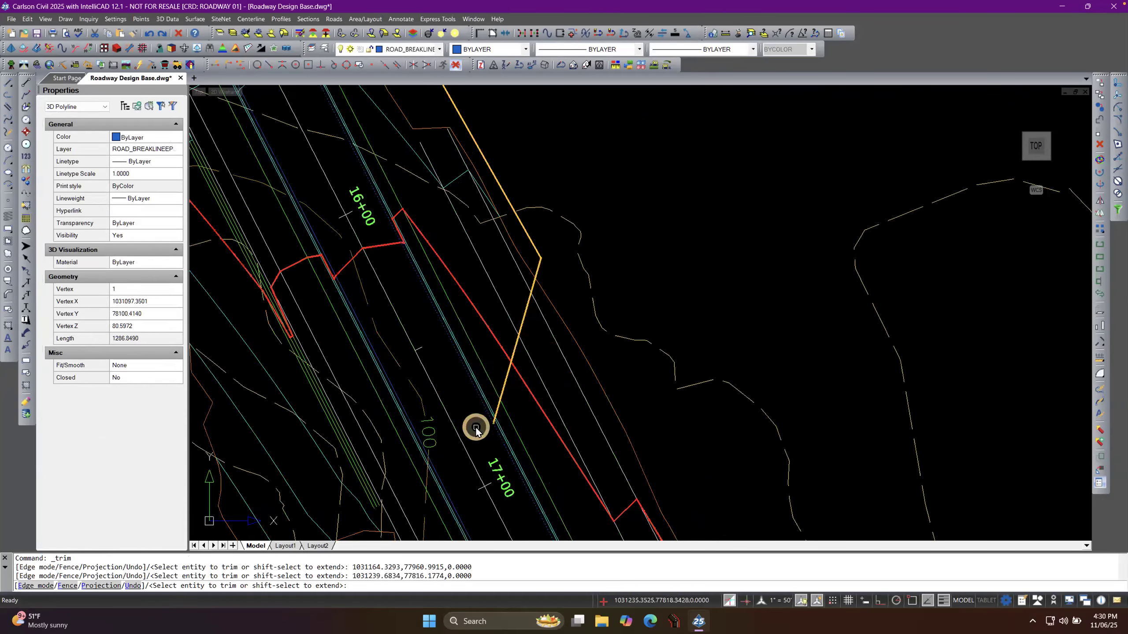
key("Return")
Fillet the TPL-MOD polyline's outer north corner near station 15+00 with a radius of 10.
scroll(549, 418, "up", 2)
scroll(484, 279, "up", 2)
scroll(482, 232, "up", 2)
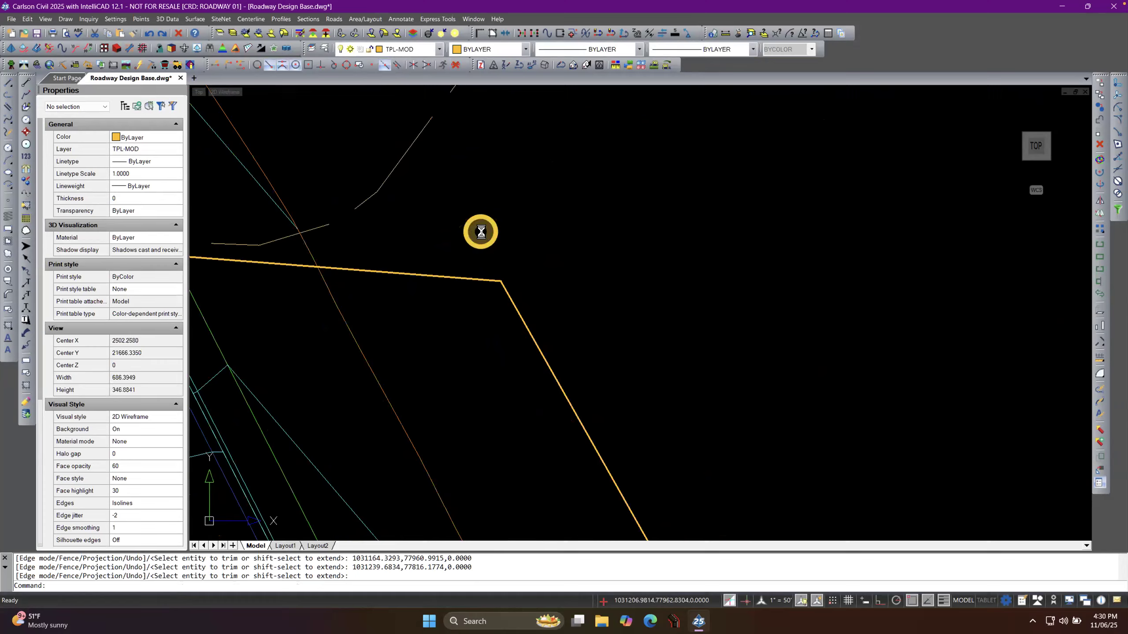
left_click(1100, 374)
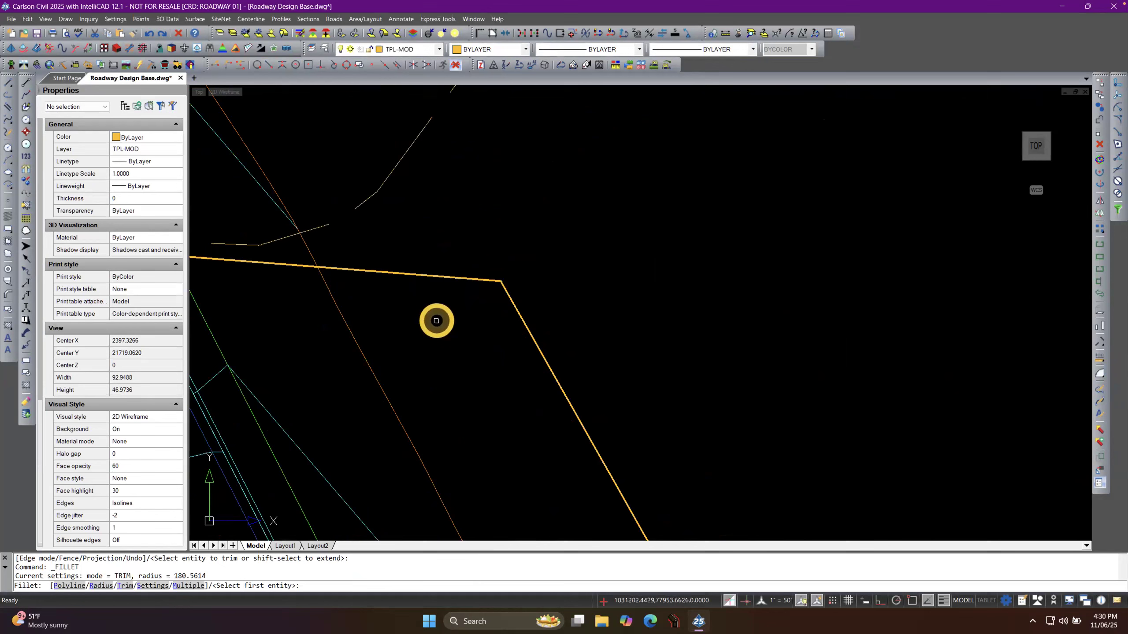
type("R")
key("Return")
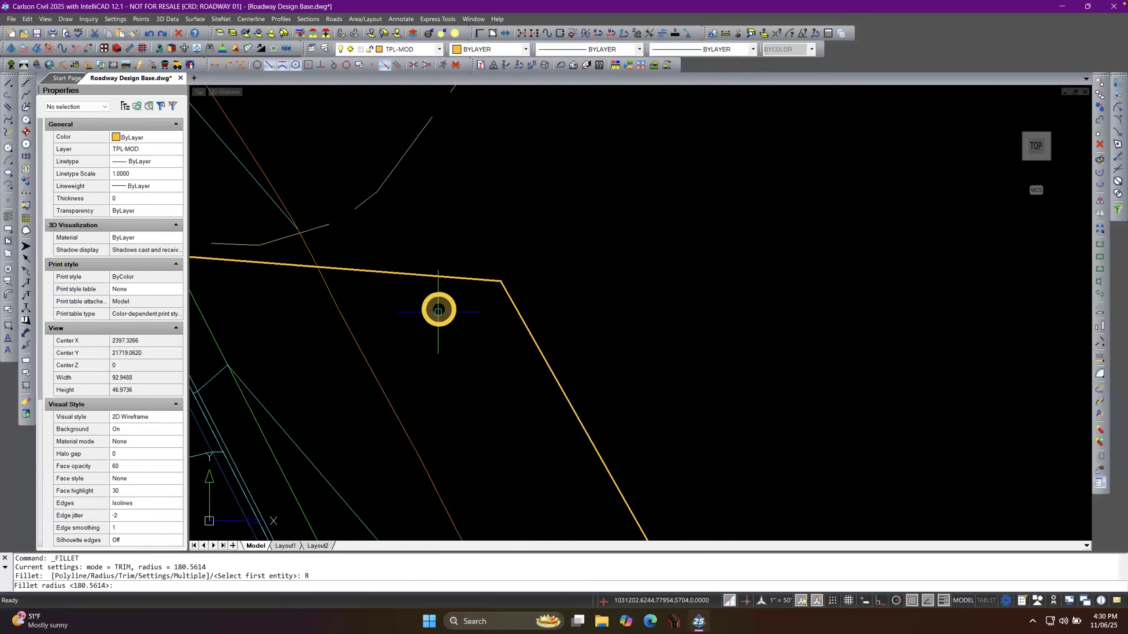
left_click(434, 284)
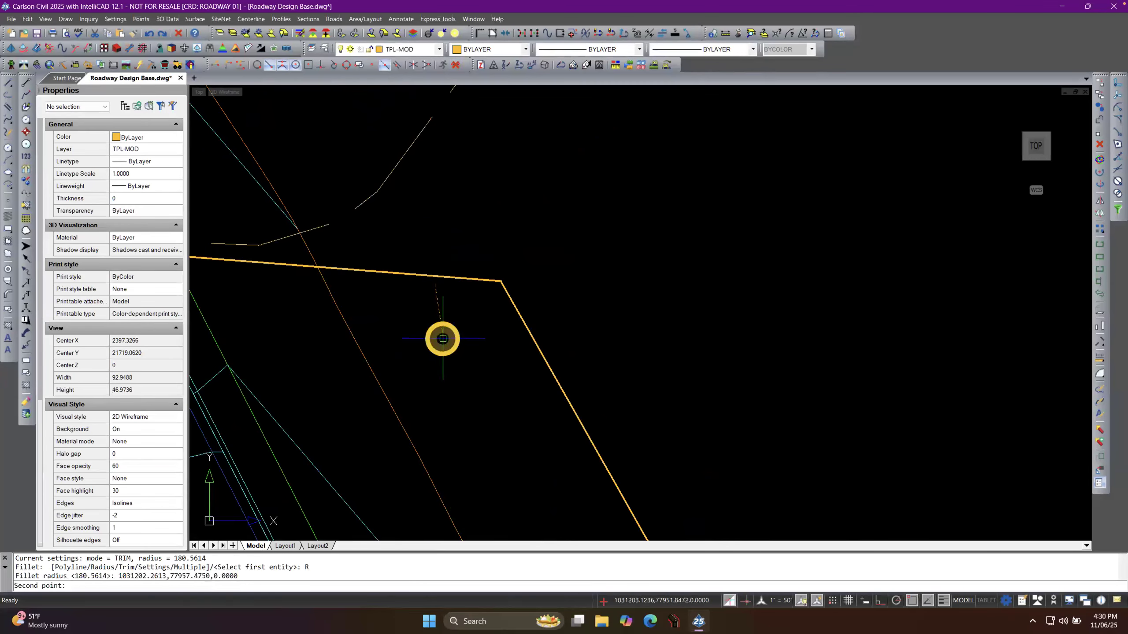
left_click(438, 341)
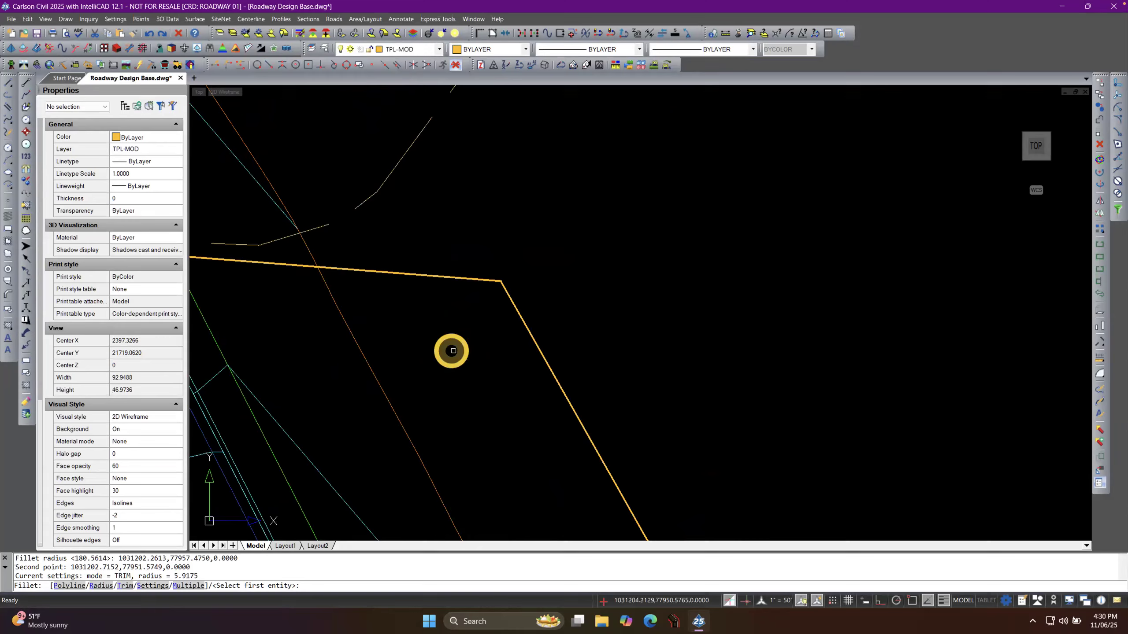
key("Return")
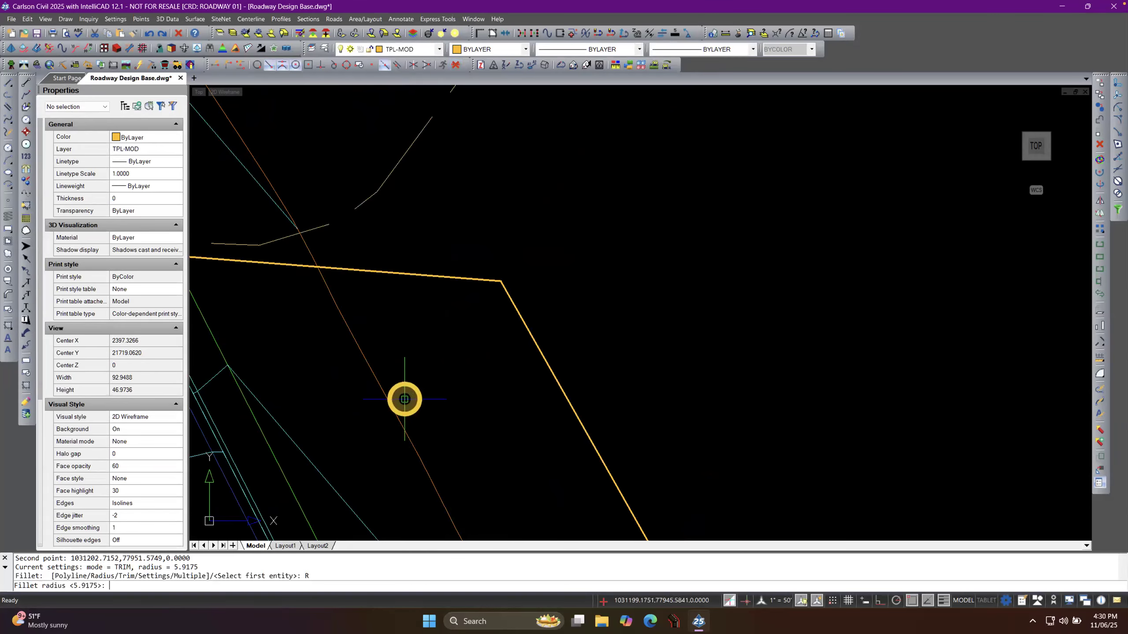
type("10")
key("Return")
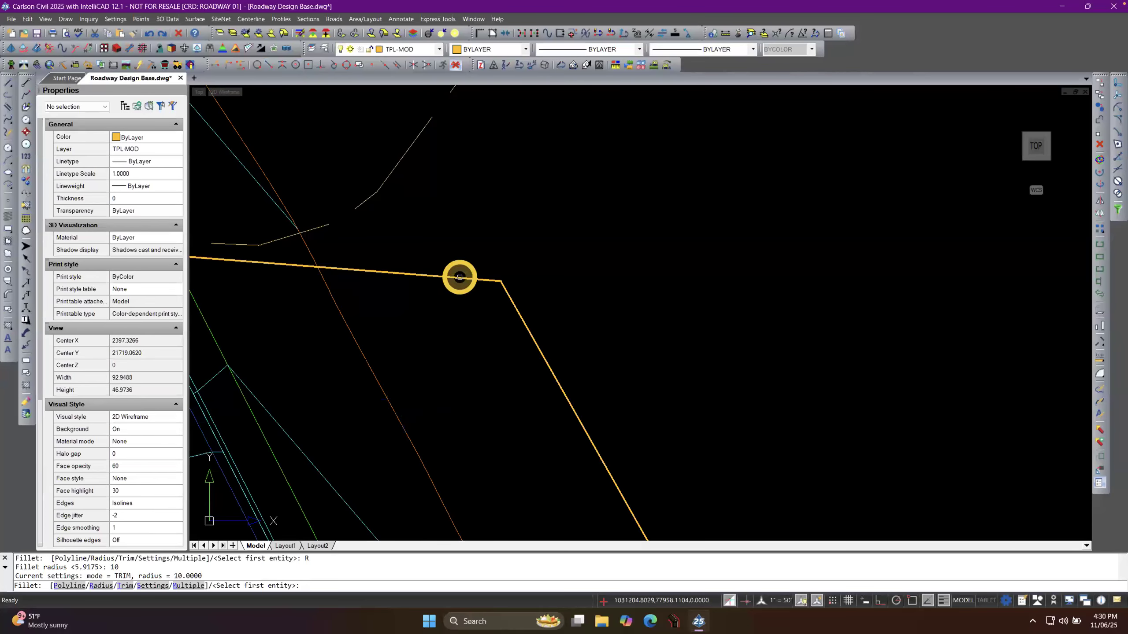
left_click(460, 277)
left_click(515, 305)
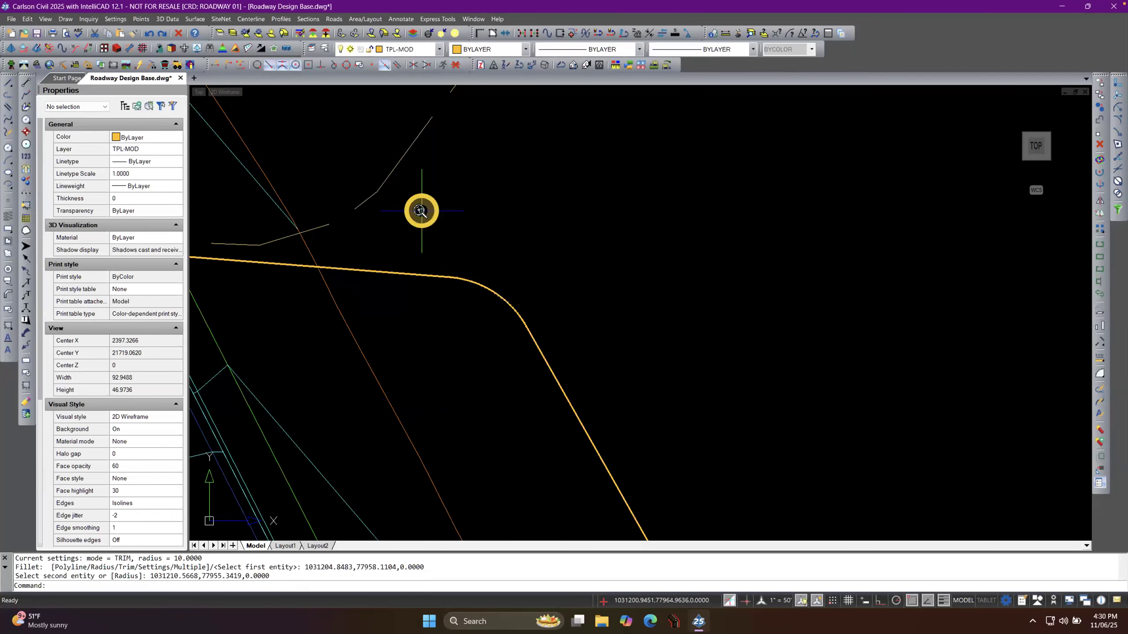
Fillet the polyline's outer south corner, east of the road between stations 16+00 and 17+00, with a radius of 20.
scroll(419, 212, "down", 6)
scroll(533, 401, "up", 3)
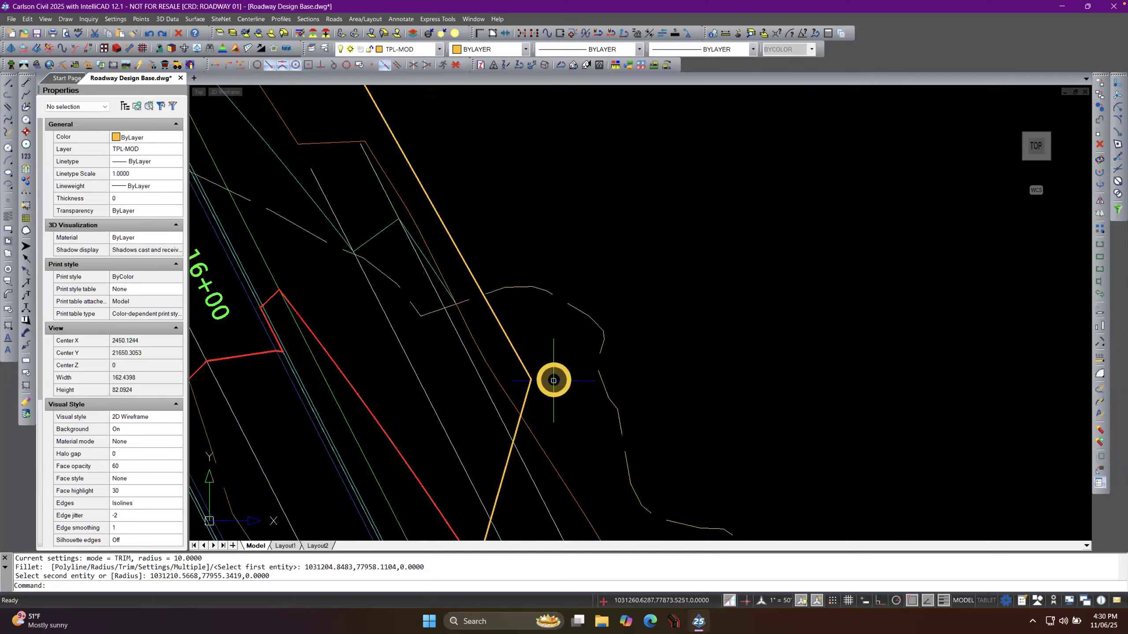
key("Return")
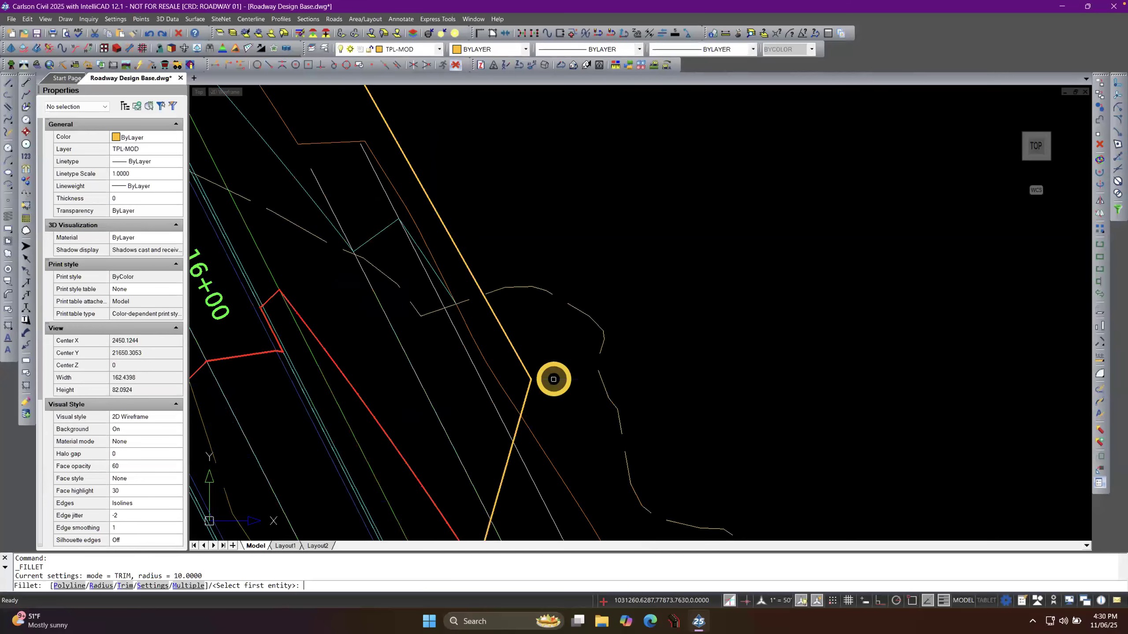
type("R")
key("Return")
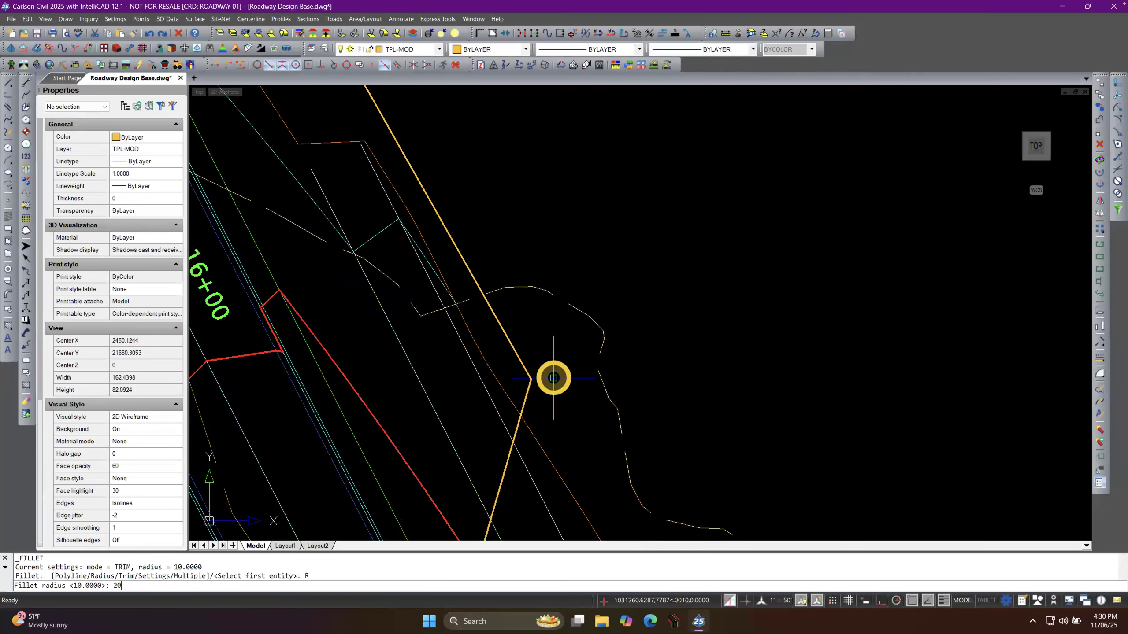
type("20")
key("Return")
left_click(518, 359)
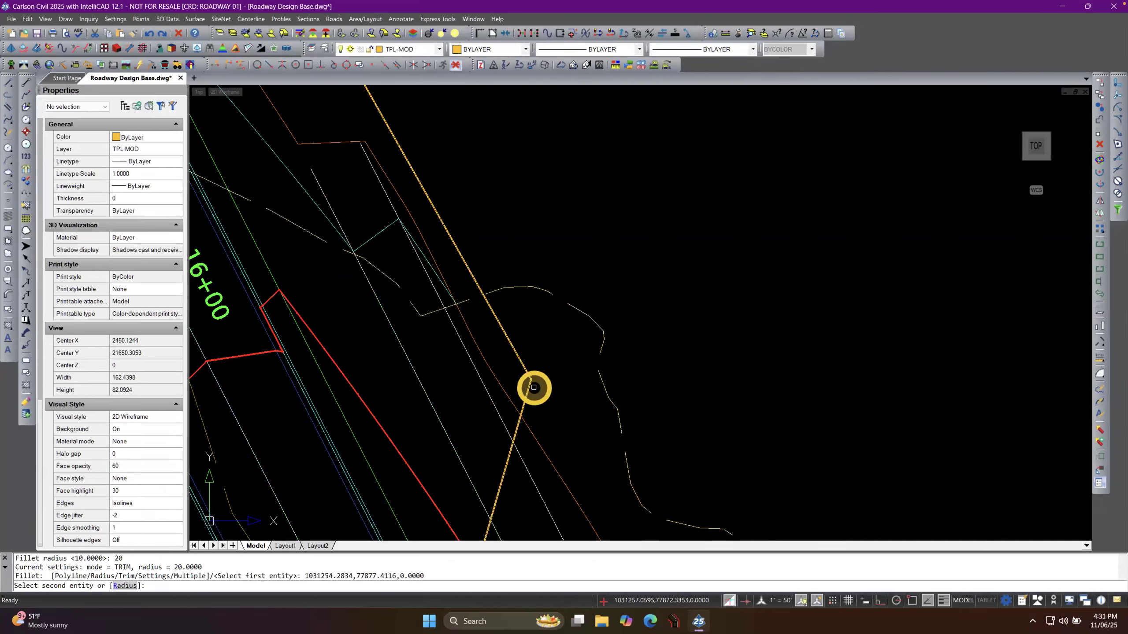
left_click(524, 396)
scroll(593, 297, "down", 4)
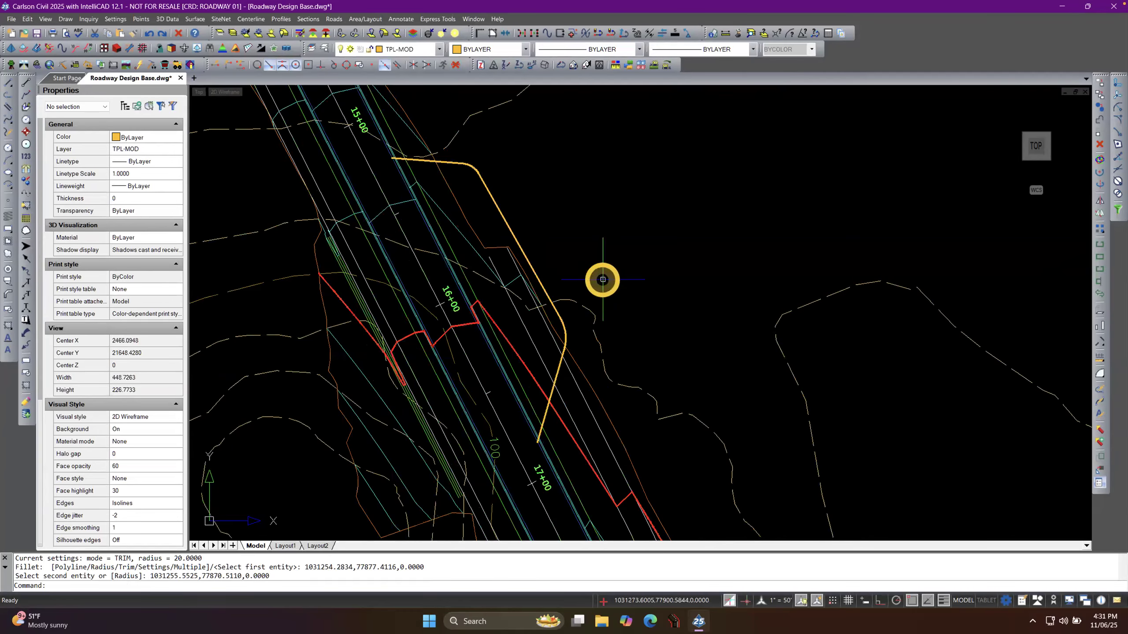
Continue the TPL-MOD polyline from its north end along the edge of pavement toward station 15+00 with a segment about 12 long.
scroll(546, 442, "up", 6)
scroll(505, 415, "down", 2)
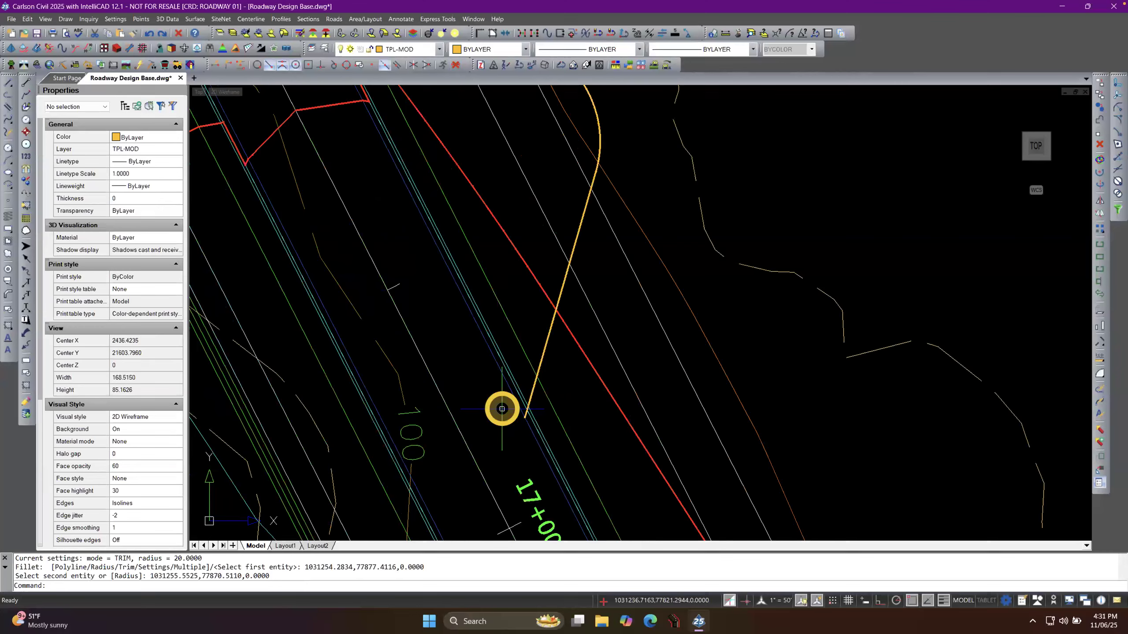
scroll(517, 439, "down", 3)
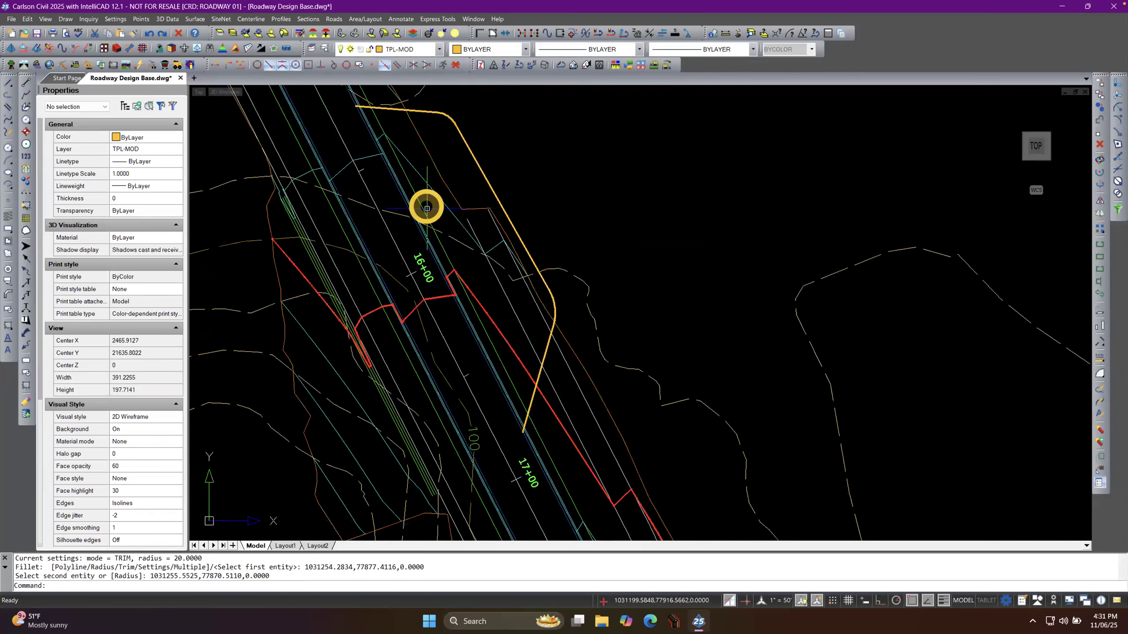
scroll(516, 344, "down", 2)
right_click(521, 230)
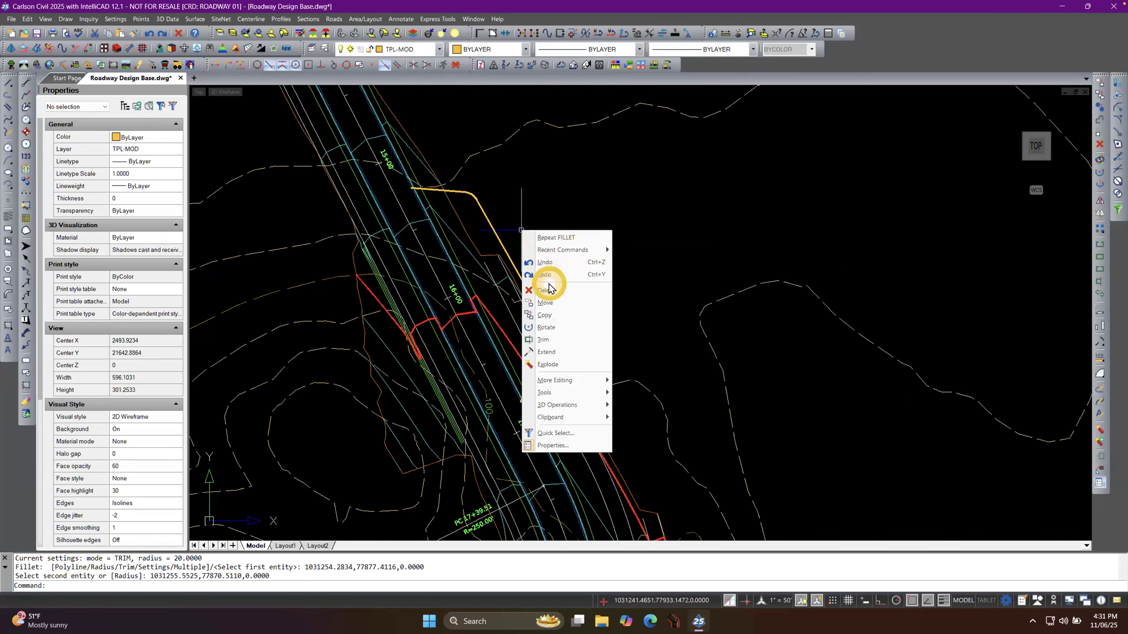
mouse_move(577, 250)
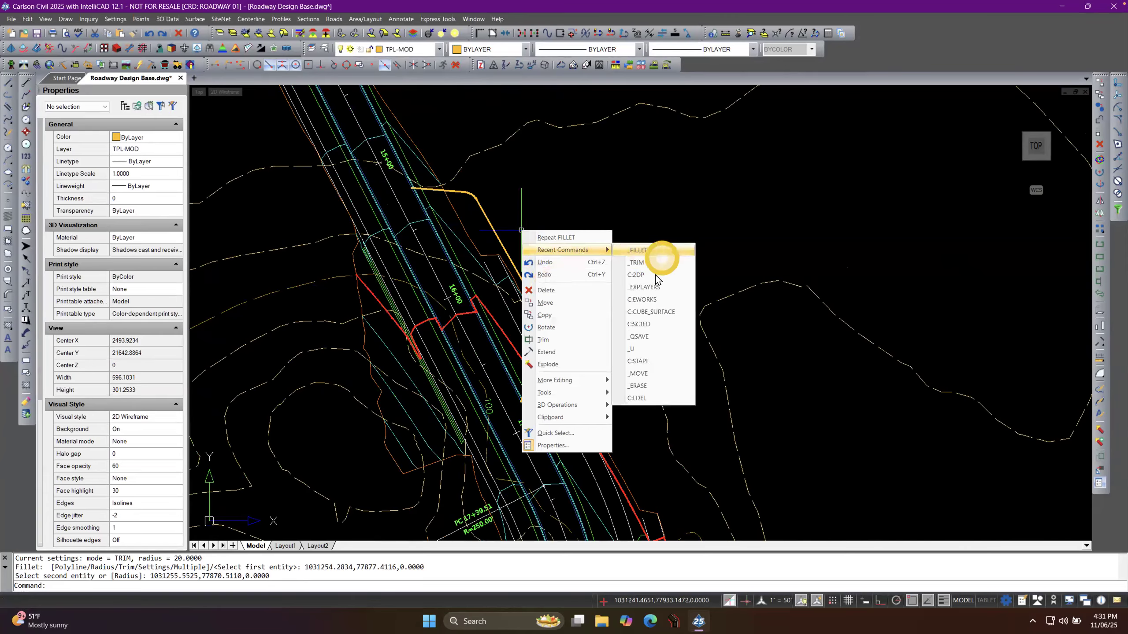
left_click(656, 277)
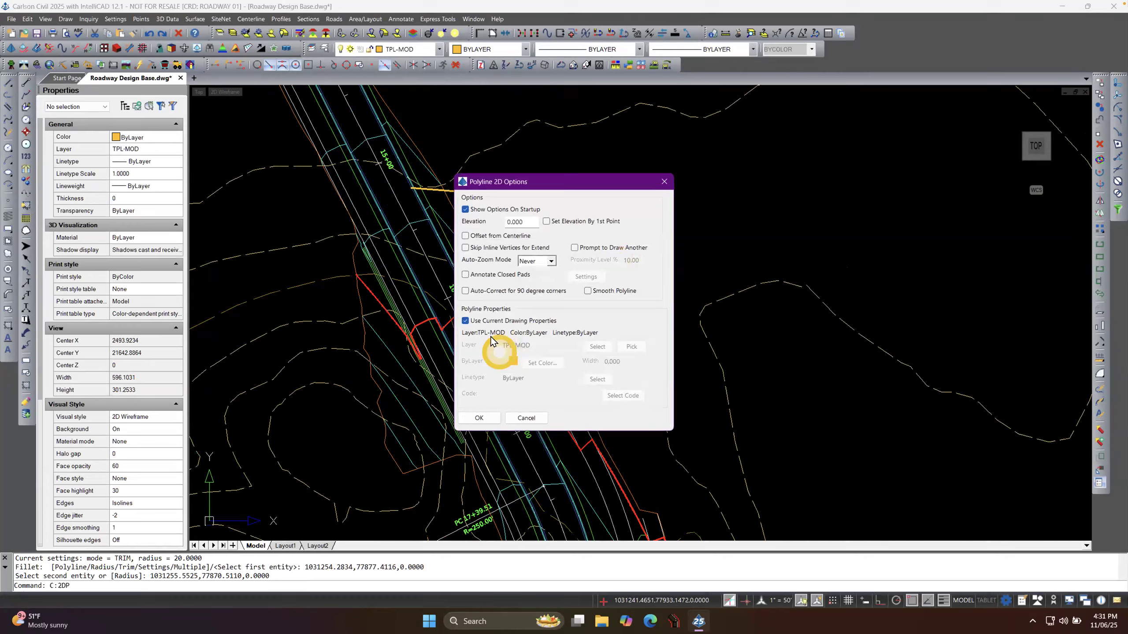
left_click(477, 417)
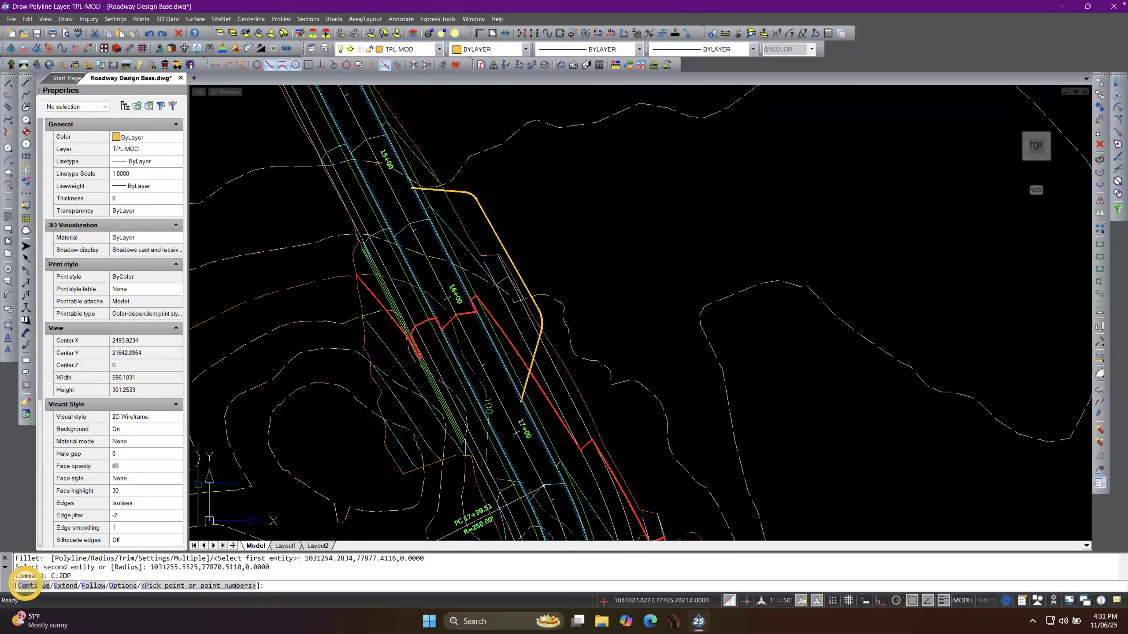
left_click(25, 586)
scroll(511, 335, "down", 1)
scroll(428, 234, "up", 5)
scroll(488, 253, "up", 1)
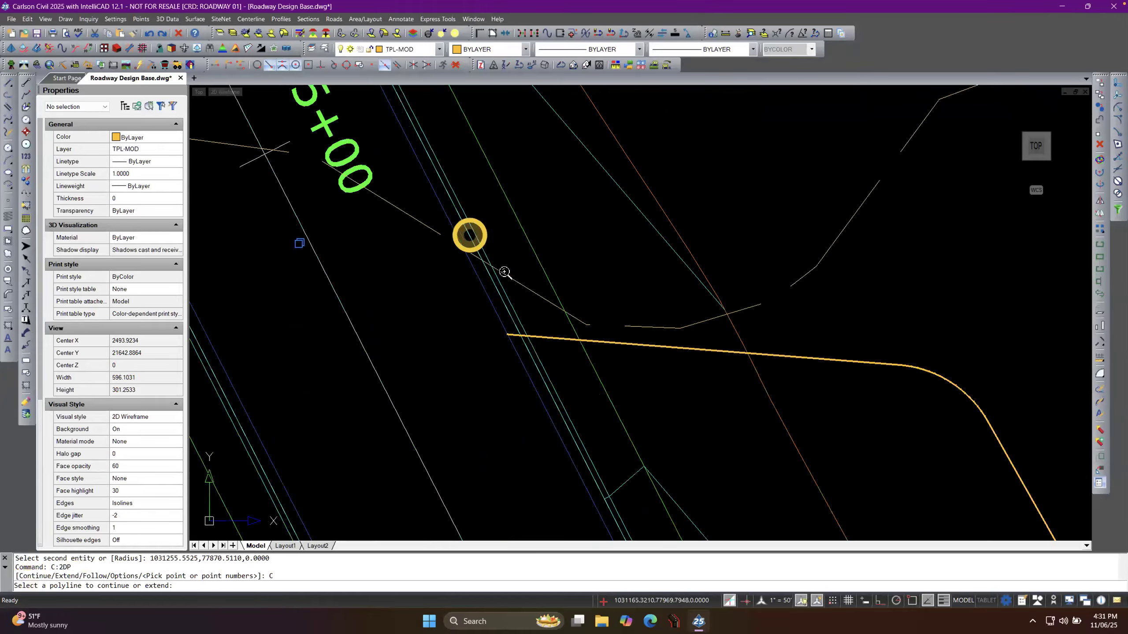
left_click(539, 335)
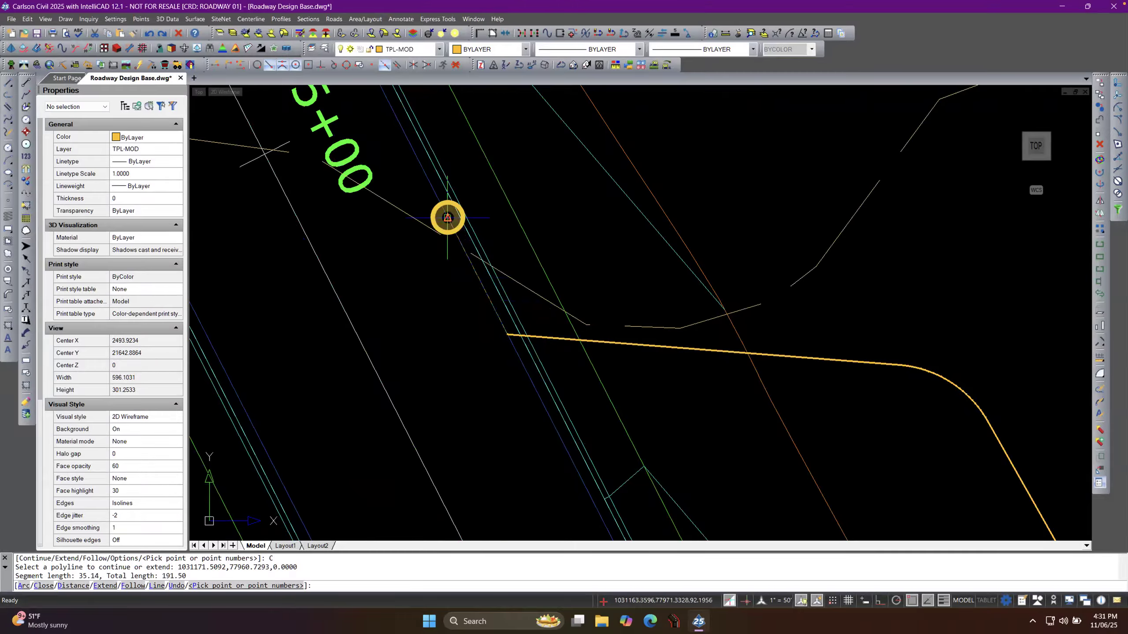
left_click(447, 217)
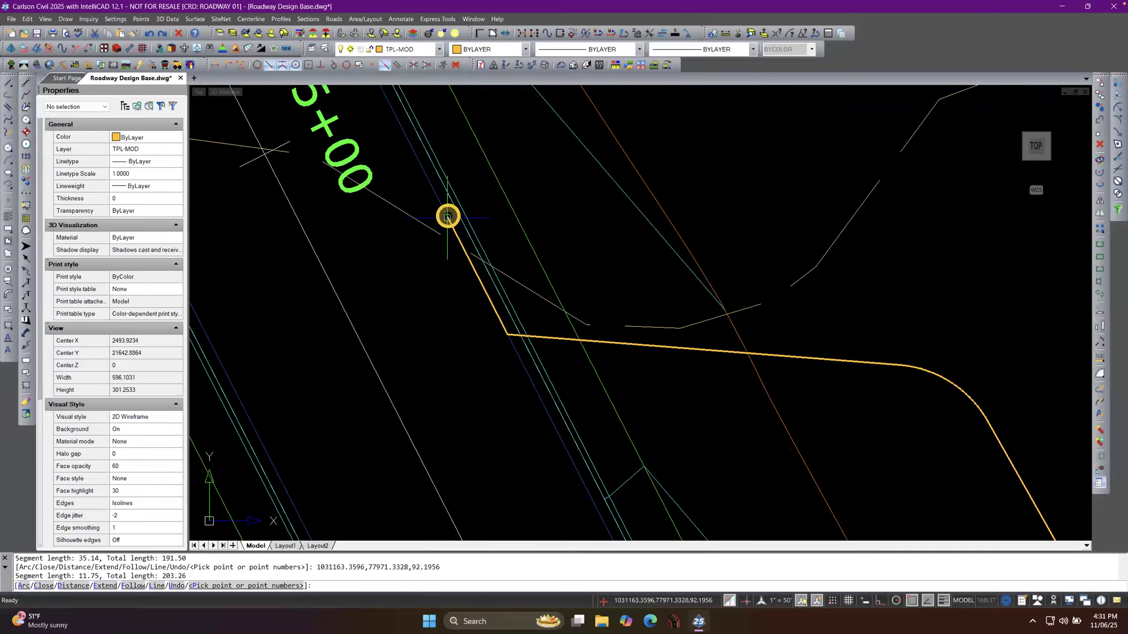
key("Return")
Continue the polyline from its south end along the edge of pavement past station 17+00 with a segment about 30 long.
scroll(355, 173, "down", 2)
scroll(355, 172, "down", 3)
scroll(460, 418, "up", 3)
right_click(609, 191)
left_click(621, 197)
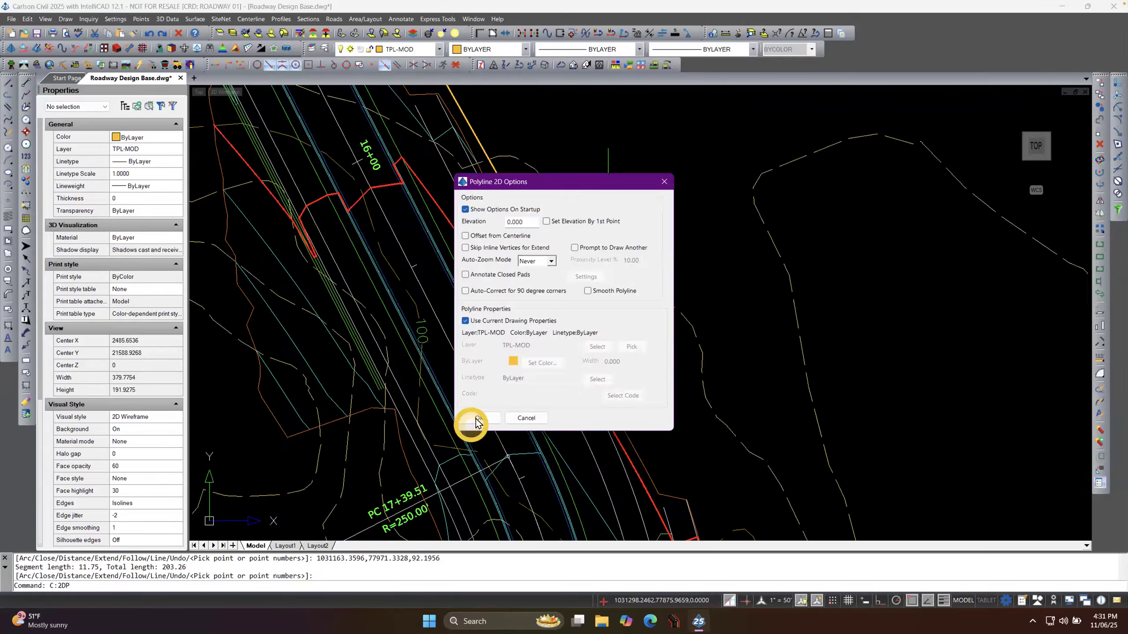
left_click(478, 417)
type("C")
key("Return")
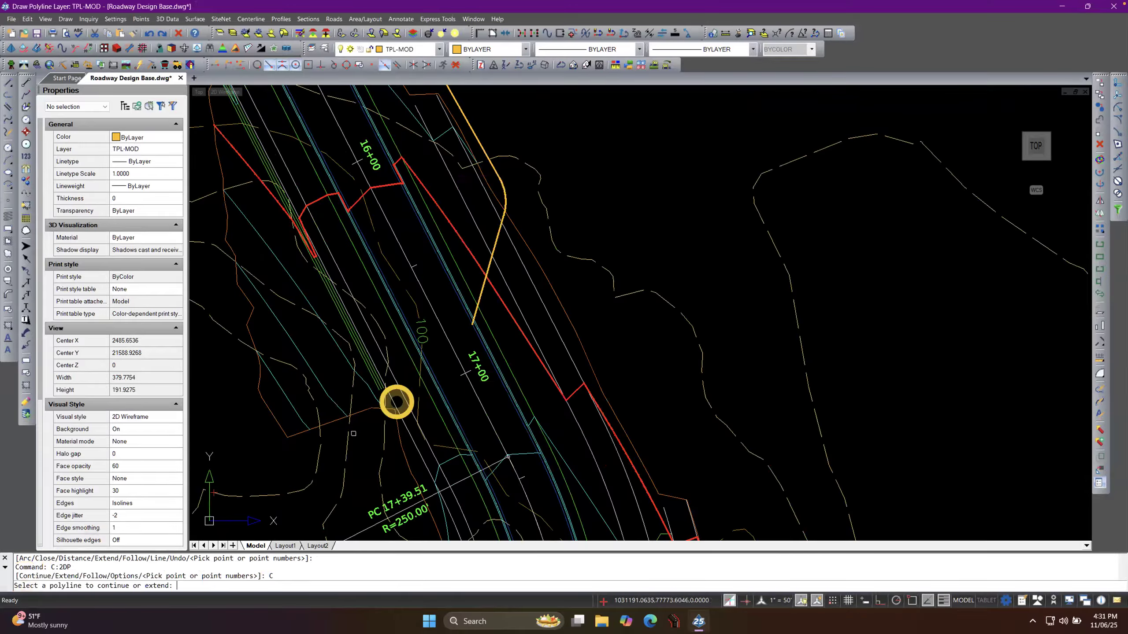
scroll(480, 319, "up", 2)
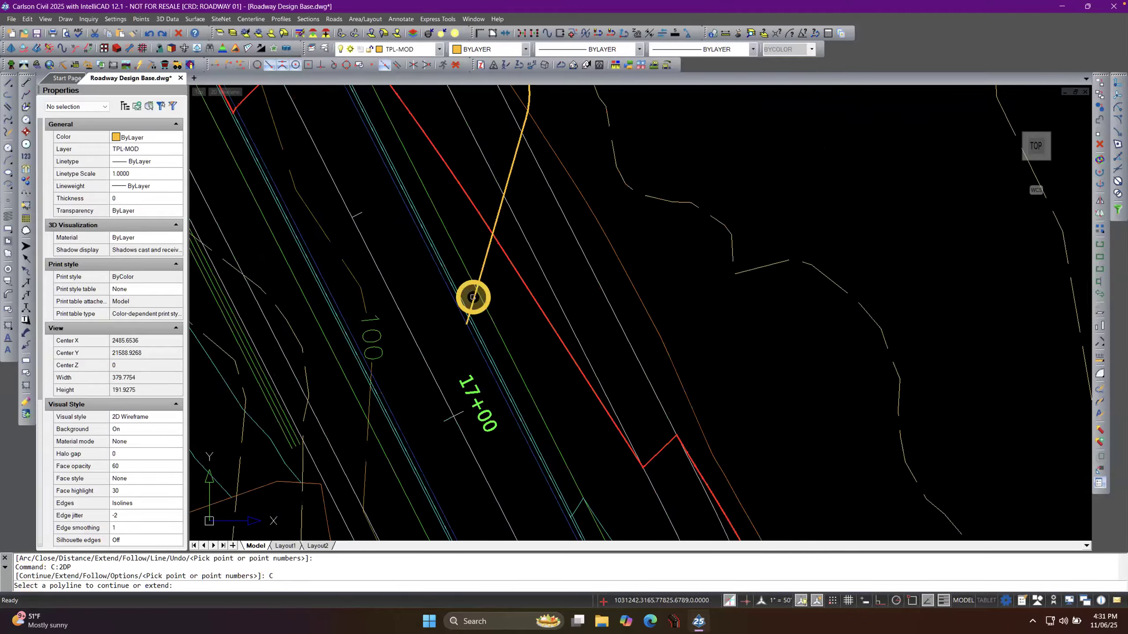
left_click(473, 298)
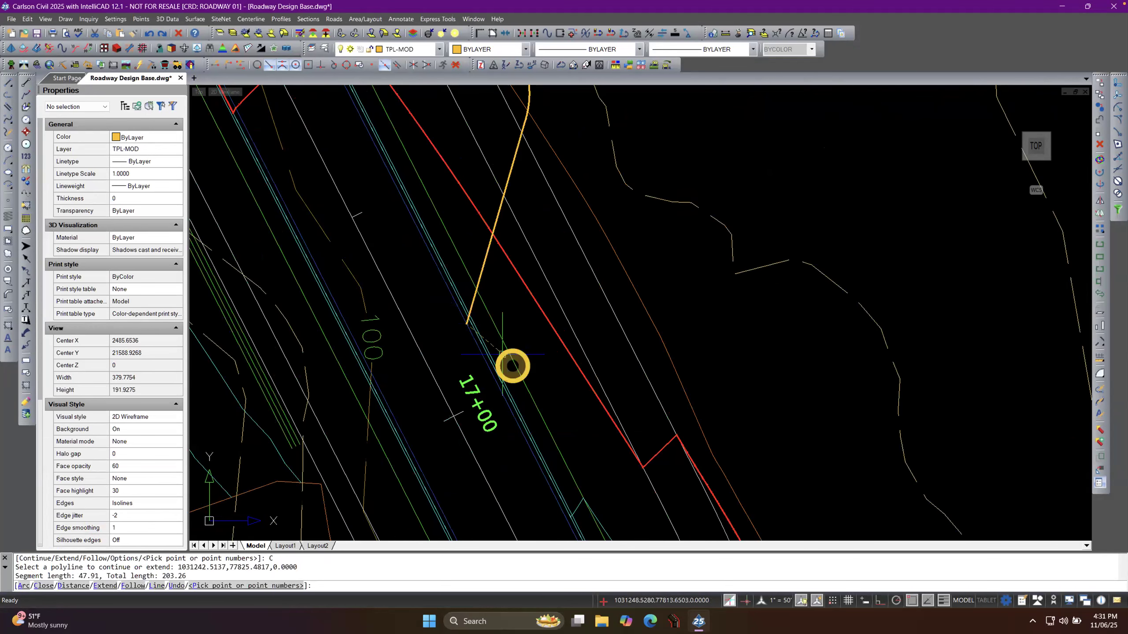
left_click(527, 448)
key("Return")
scroll(546, 426, "down", 2)
scroll(545, 426, "down", 2)
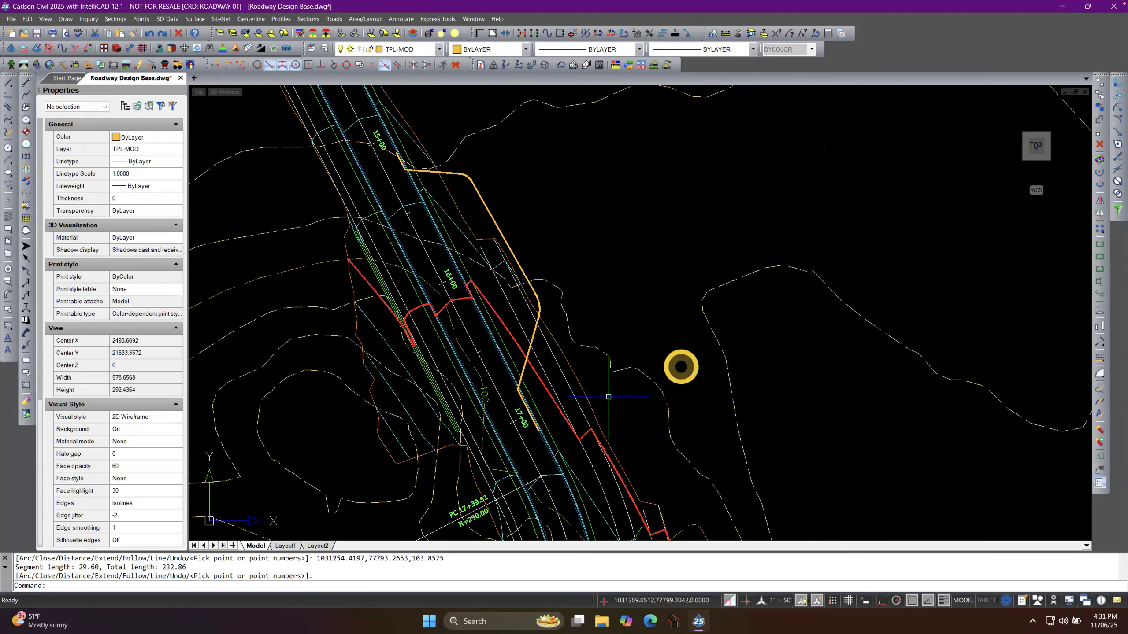
Fillet the TPL-MOD polyline's inner north corner, where it meets the edge of pavement near station 15+00, with a radius of 5.
left_click(1100, 375)
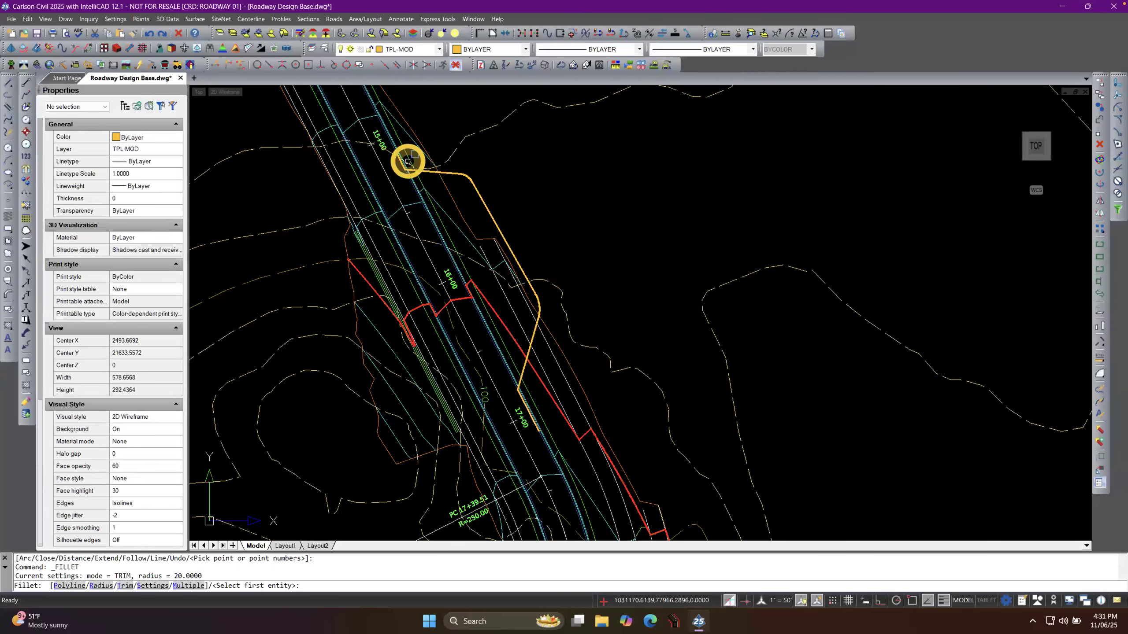
type("R")
key("Return")
type("5")
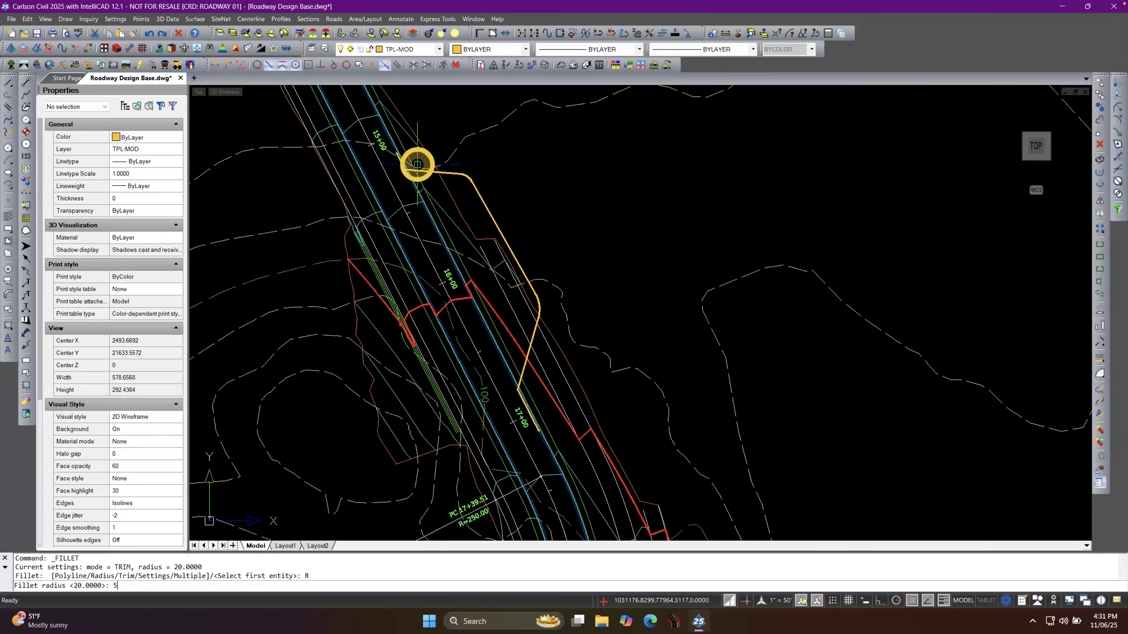
key("Return")
scroll(413, 165, "up", 5)
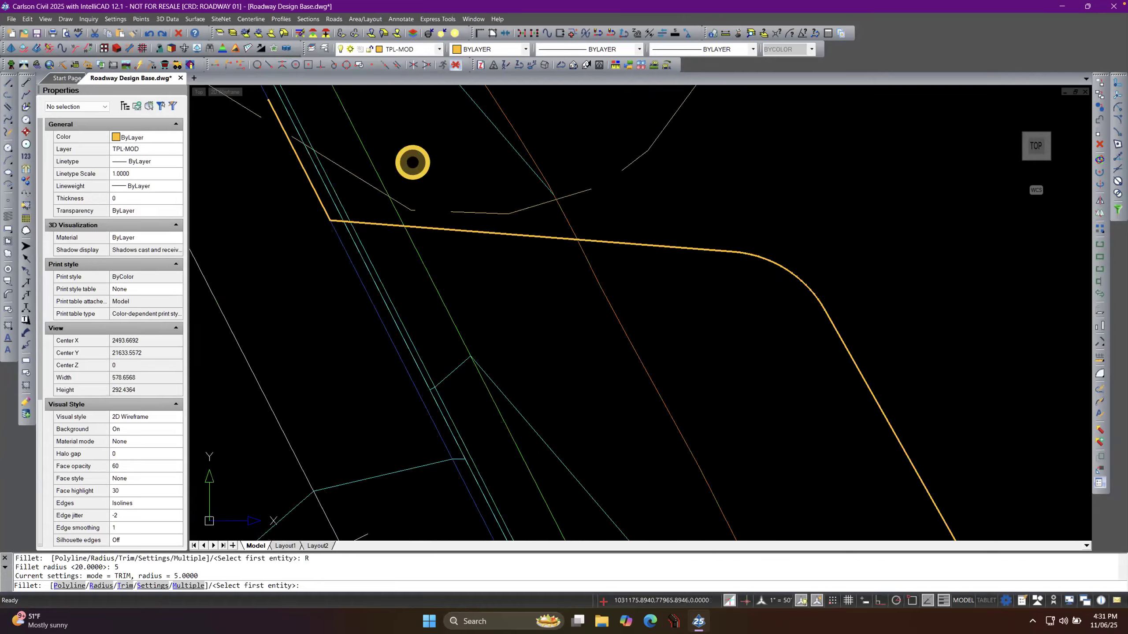
left_click(312, 183)
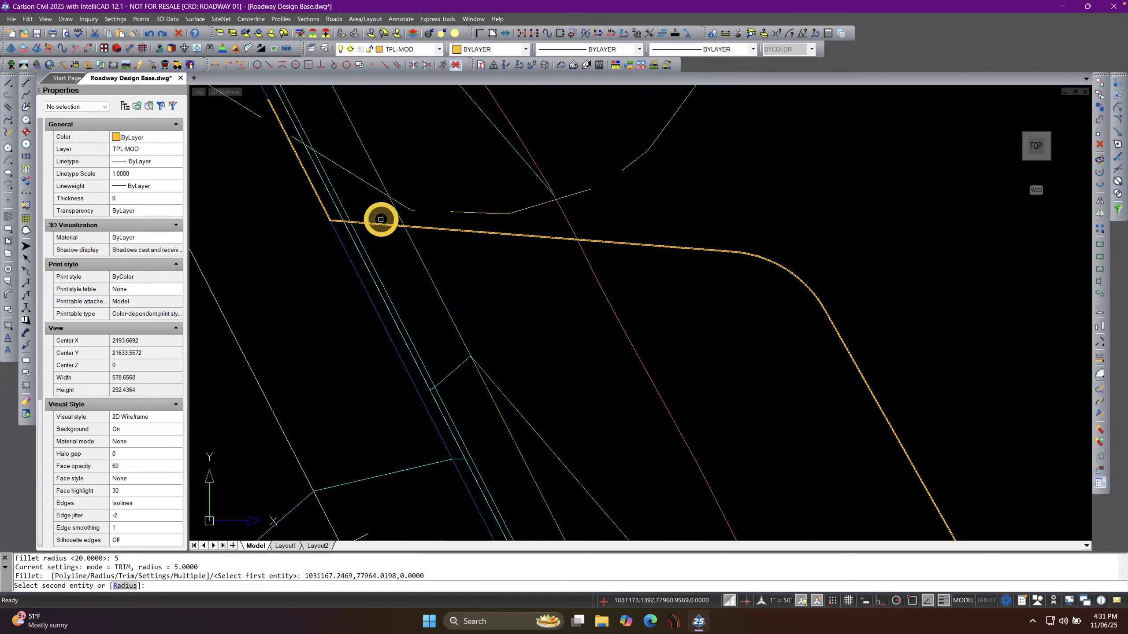
left_click(381, 222)
scroll(372, 207, "down", 5)
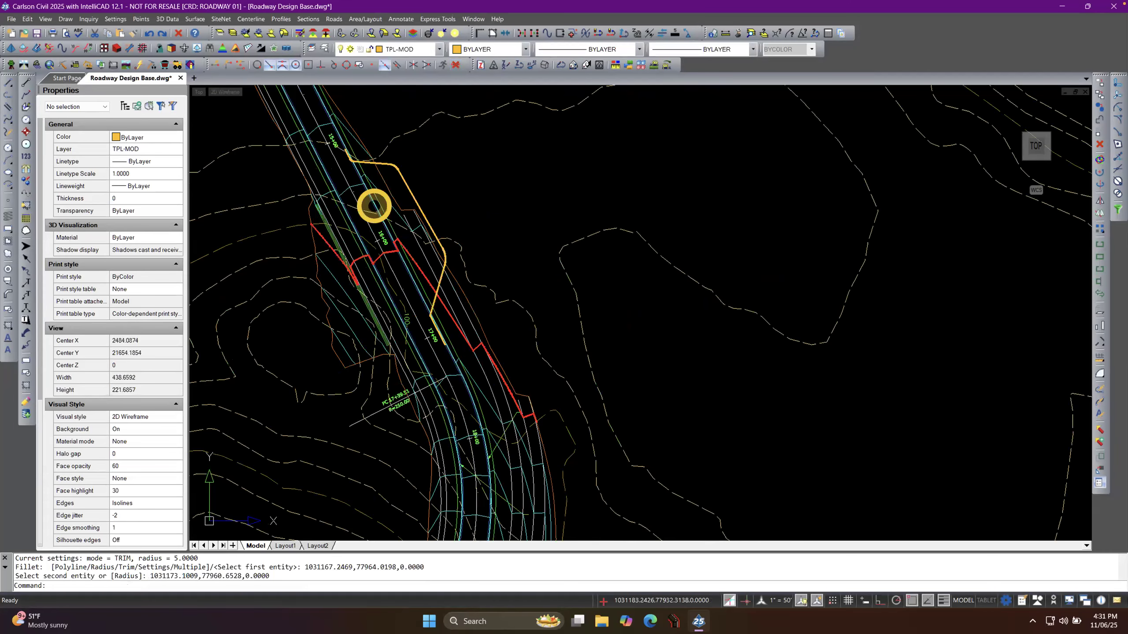
scroll(450, 319, "up", 5)
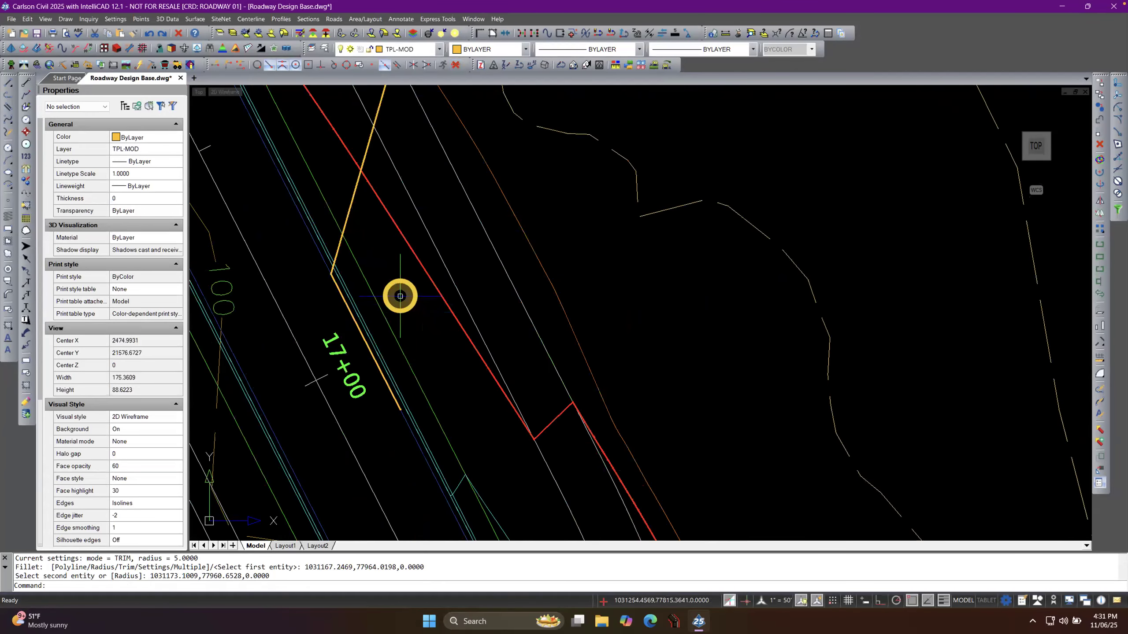
key("Return")
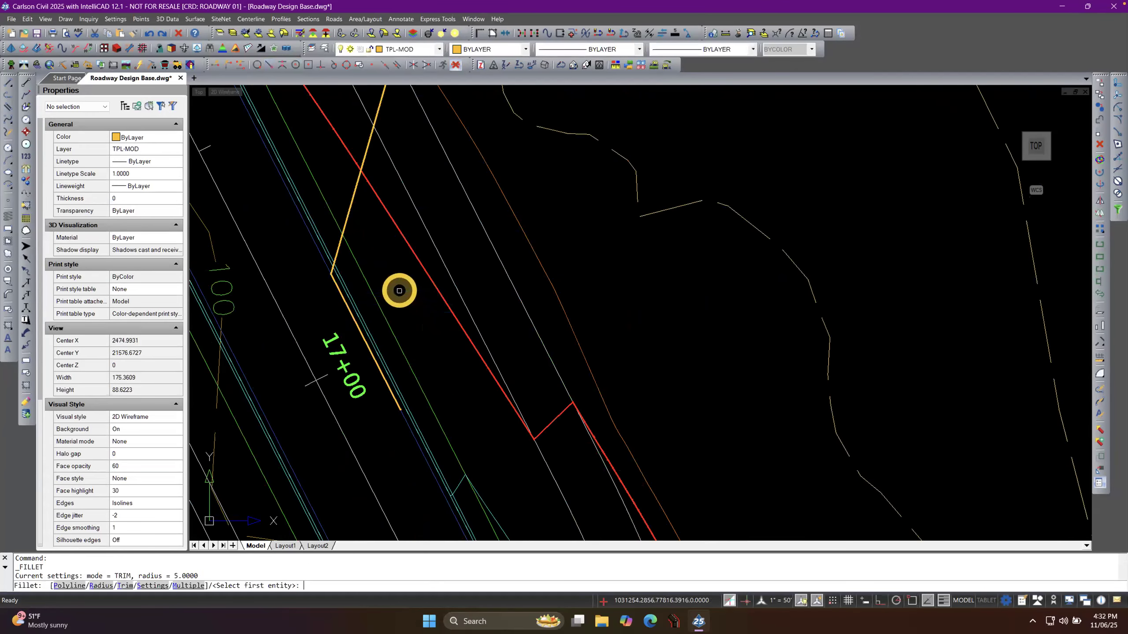
key("Escape")
left_click(340, 247)
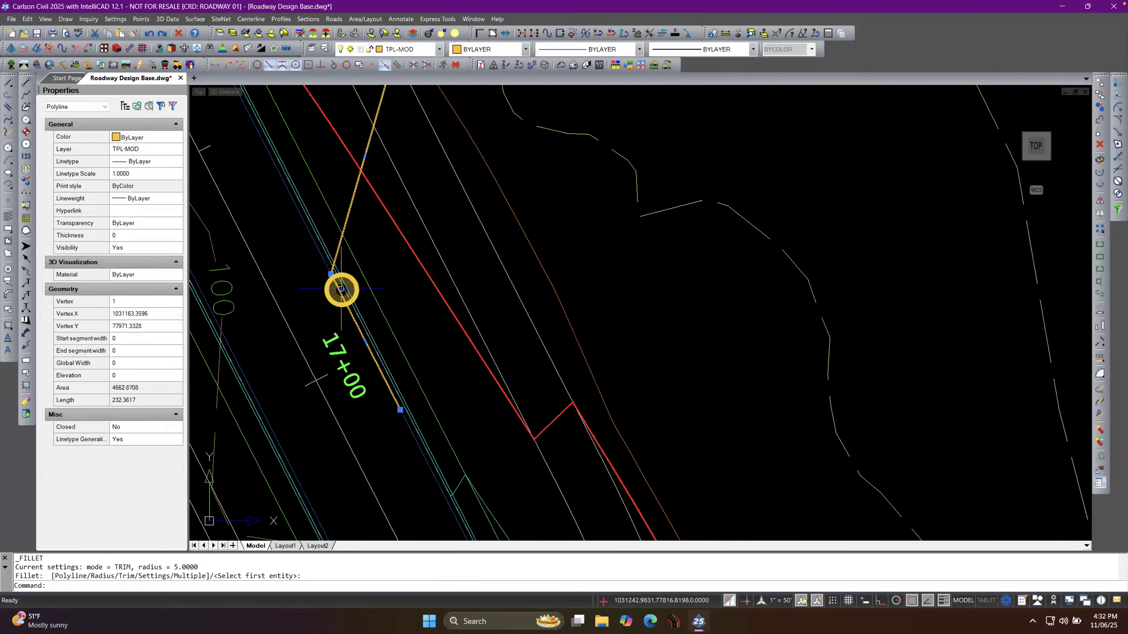
left_click(342, 300)
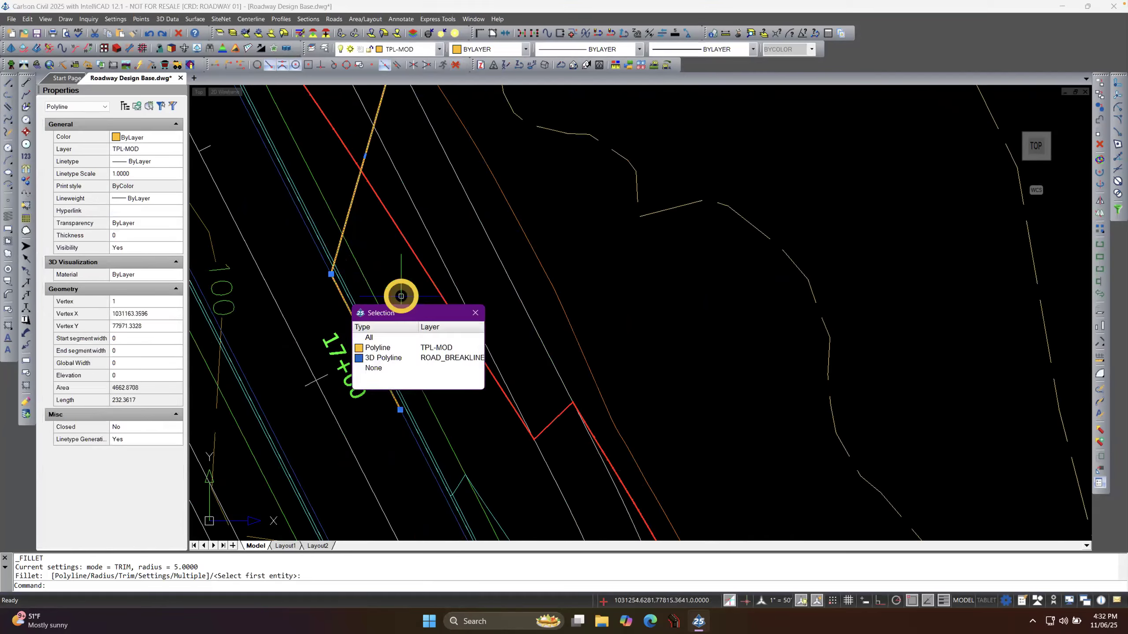
left_click(397, 351)
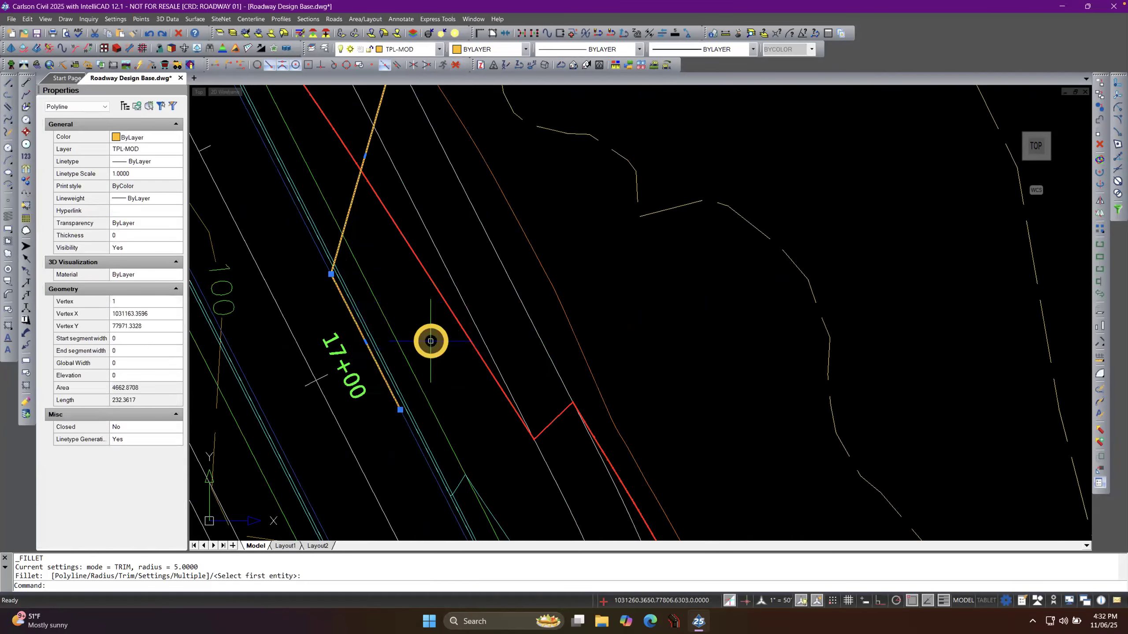
key("Escape")
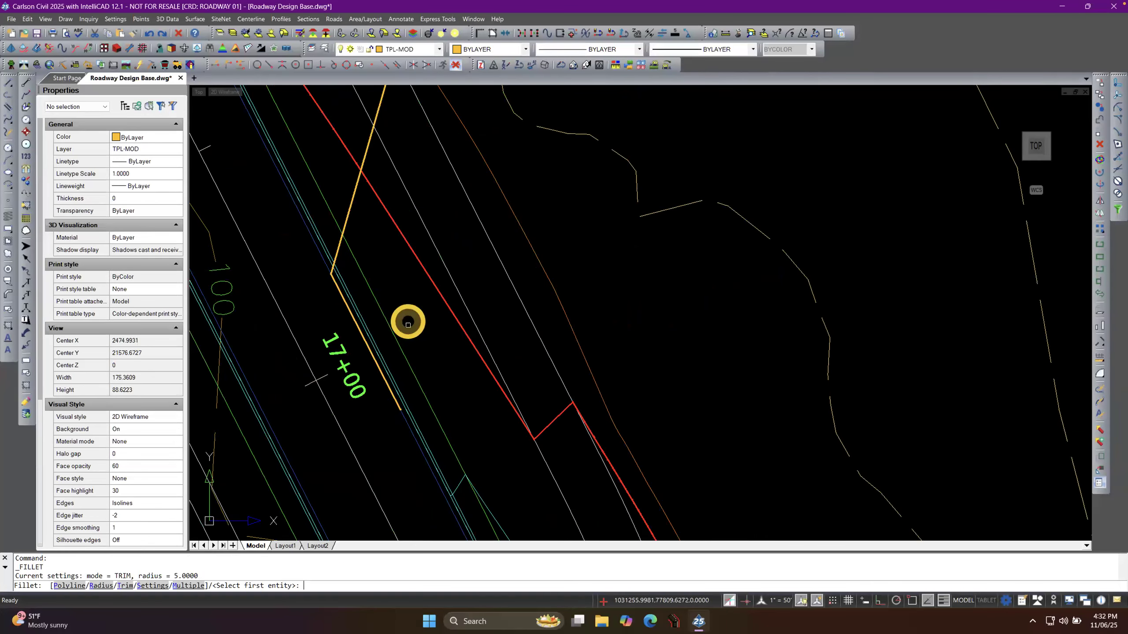
Fillet the TPL-MOD polyline's inner south corner, where it meets the edge of pavement near station 17+00, with the same radius of 5.
left_click(346, 218)
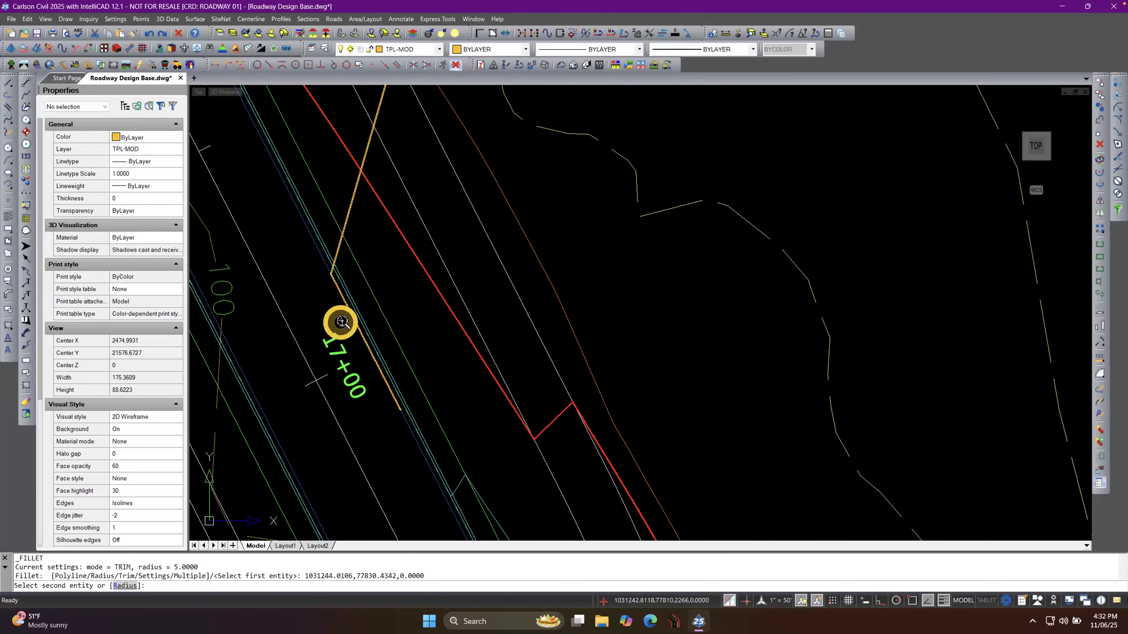
scroll(340, 325, "up", 3)
left_click(364, 294)
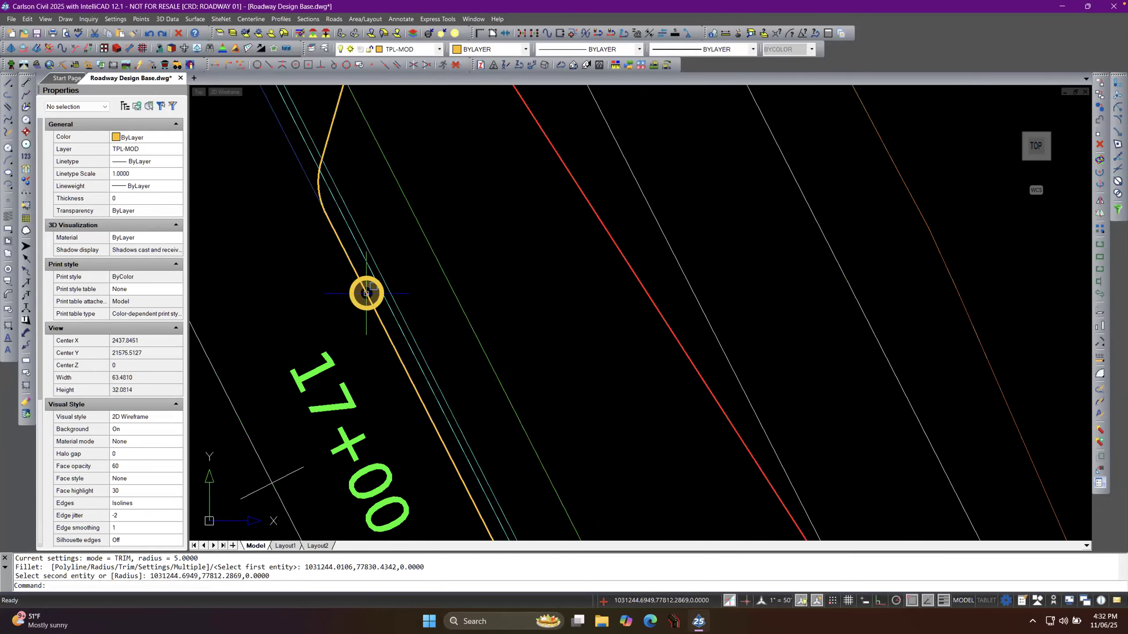
scroll(466, 315, "down", 3)
scroll(496, 370, "down", 3)
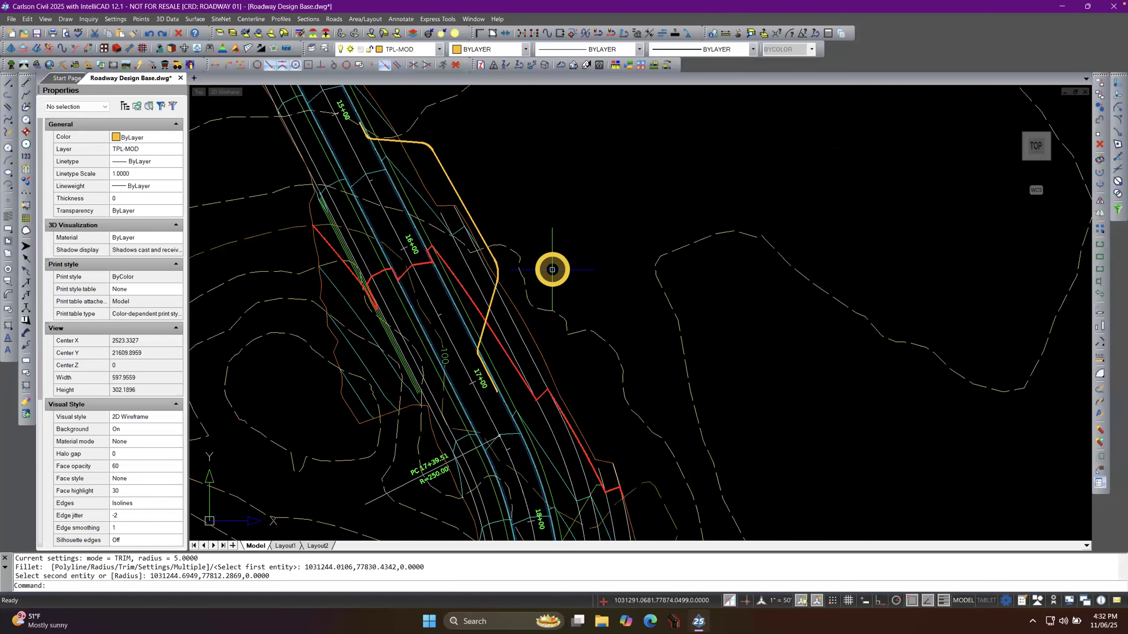
right_click(542, 196)
left_click(502, 204)
left_click(502, 204)
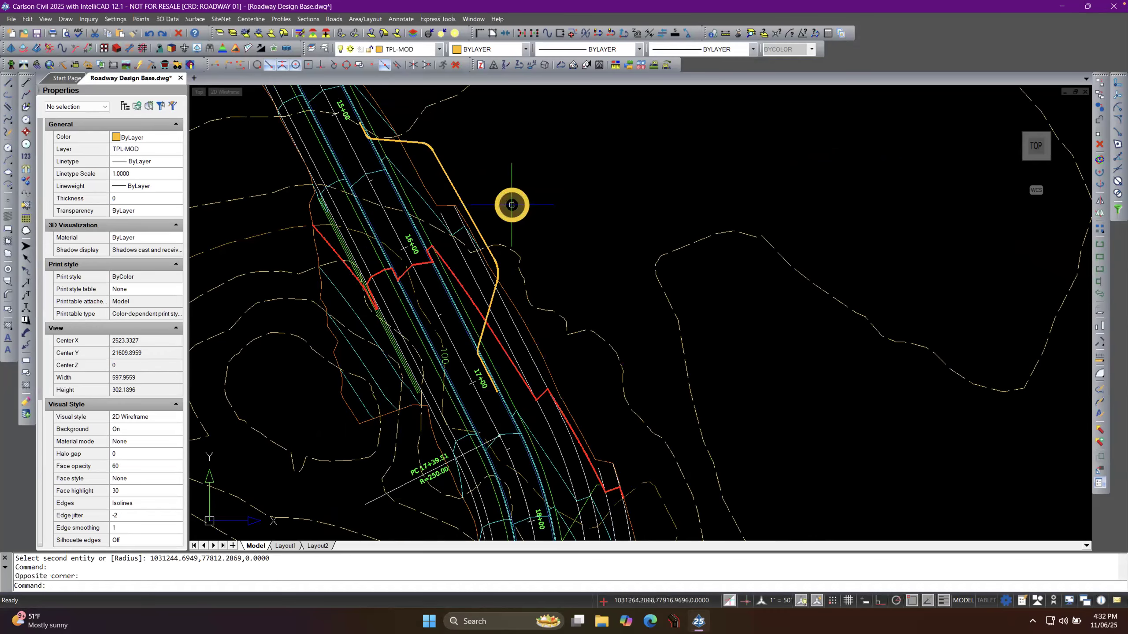
Convert the filleted TPL-MOD polyline to a centerline file named PULL-OVER, keeping the default starting station.
left_click(250, 19)
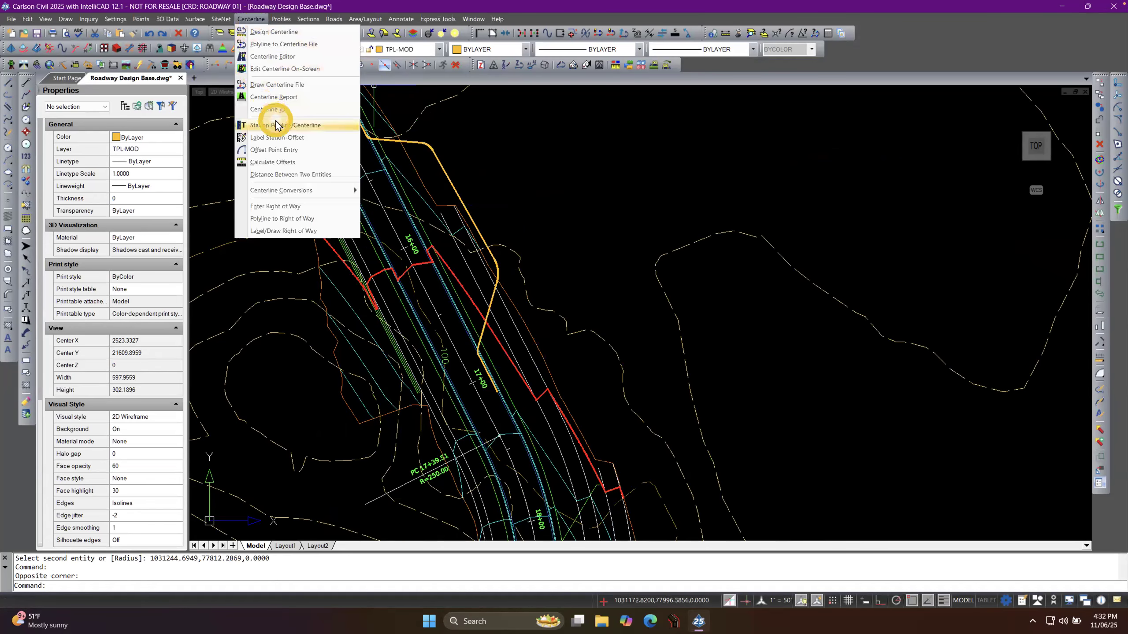
left_click(301, 45)
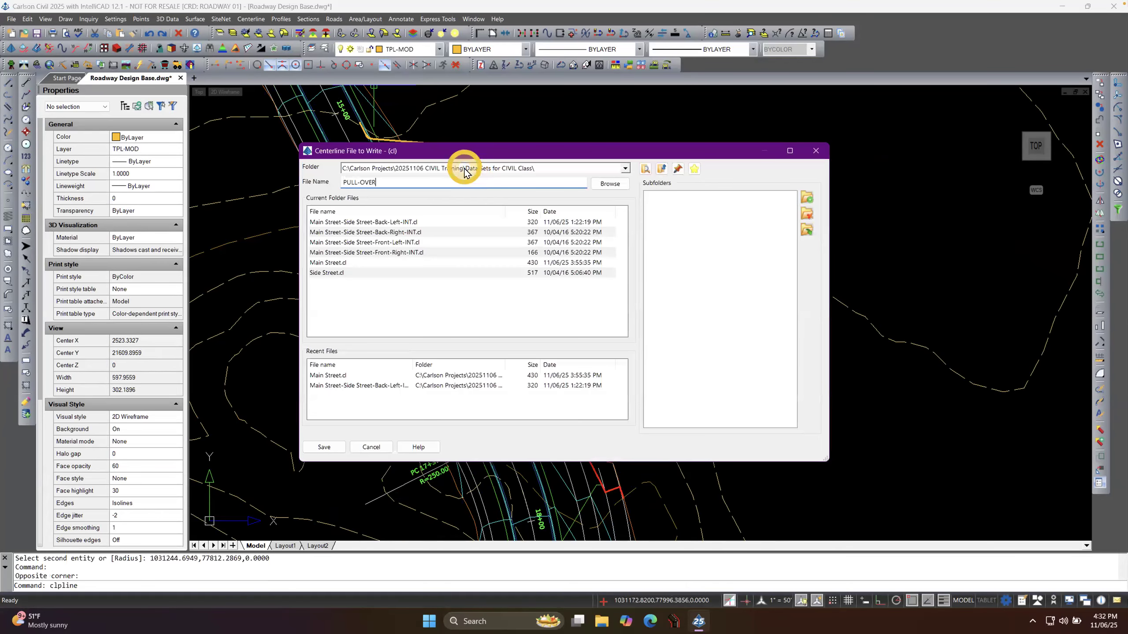
key("Return")
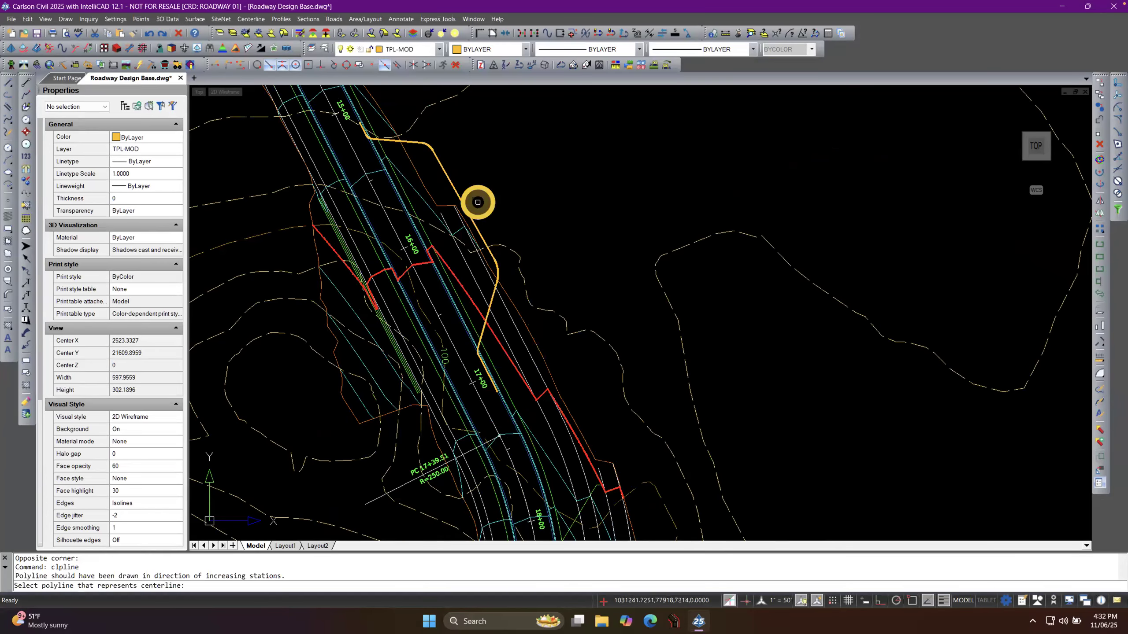
left_click(441, 167)
key("Return")
key("Return")
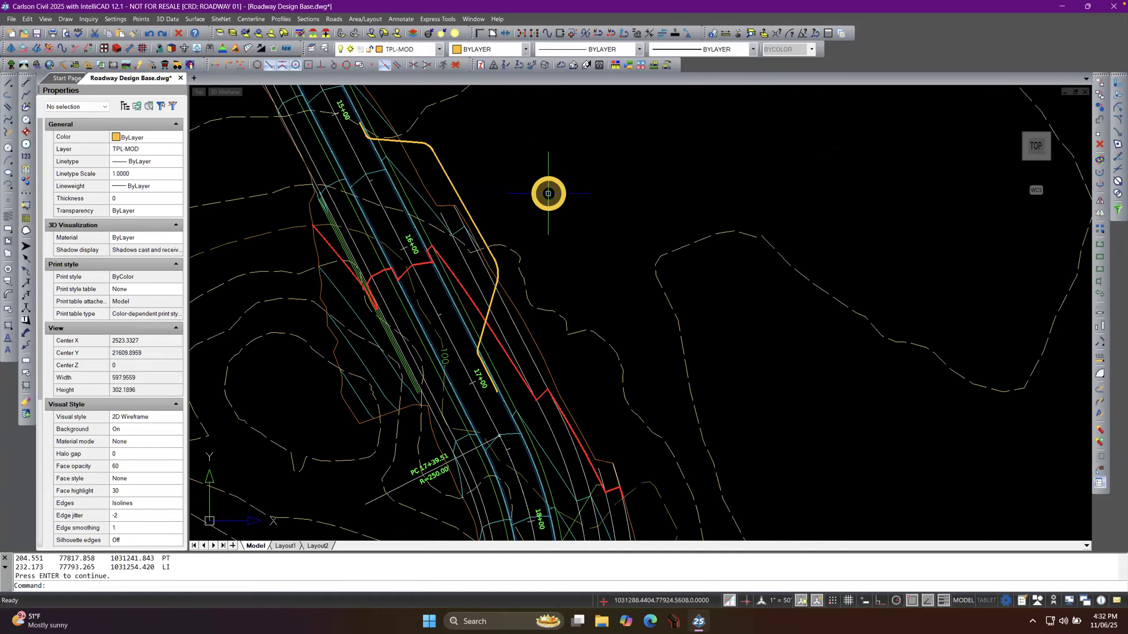
Open the road design processing setup with Main Street's input and output files.
scroll(551, 255, "down", 2)
scroll(528, 213, "down", 3)
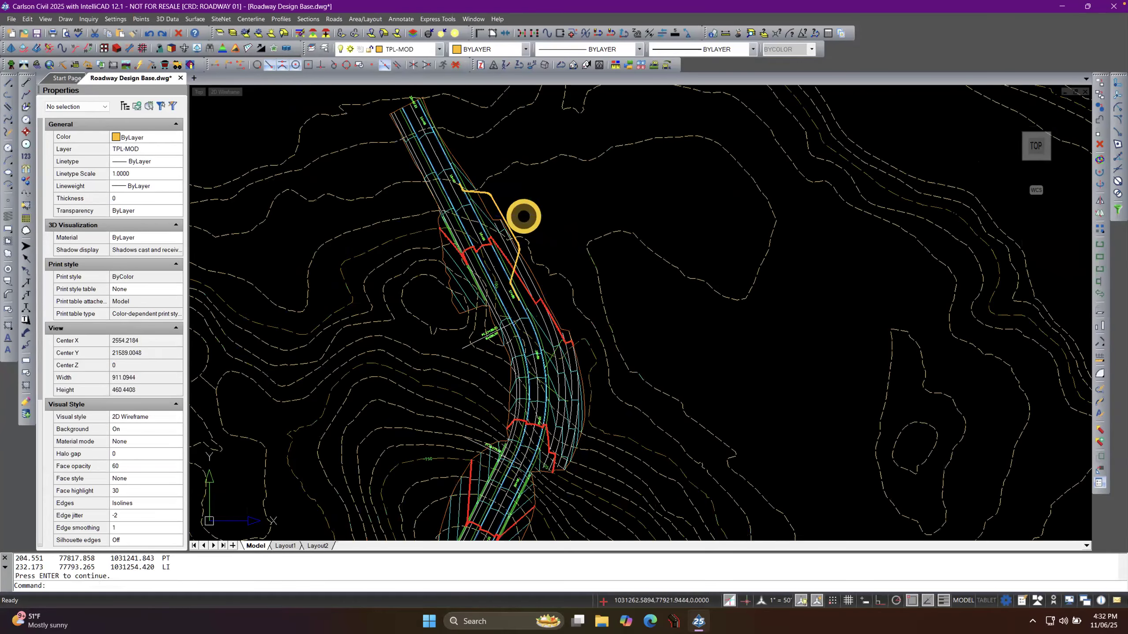
left_click(332, 19)
left_click(361, 263)
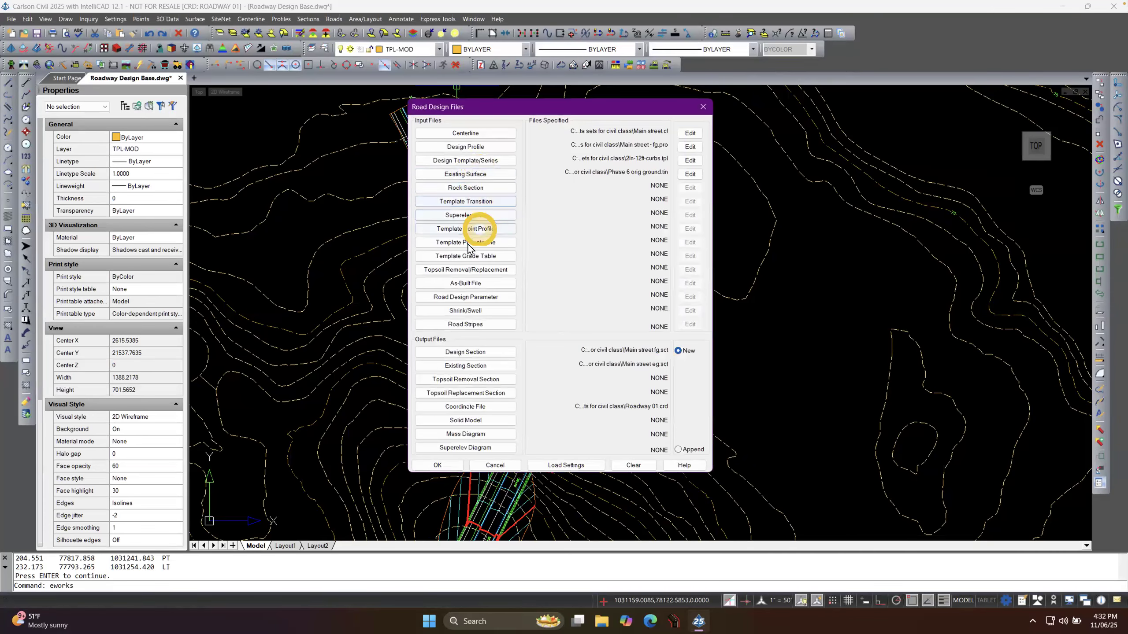
left_click(507, 244)
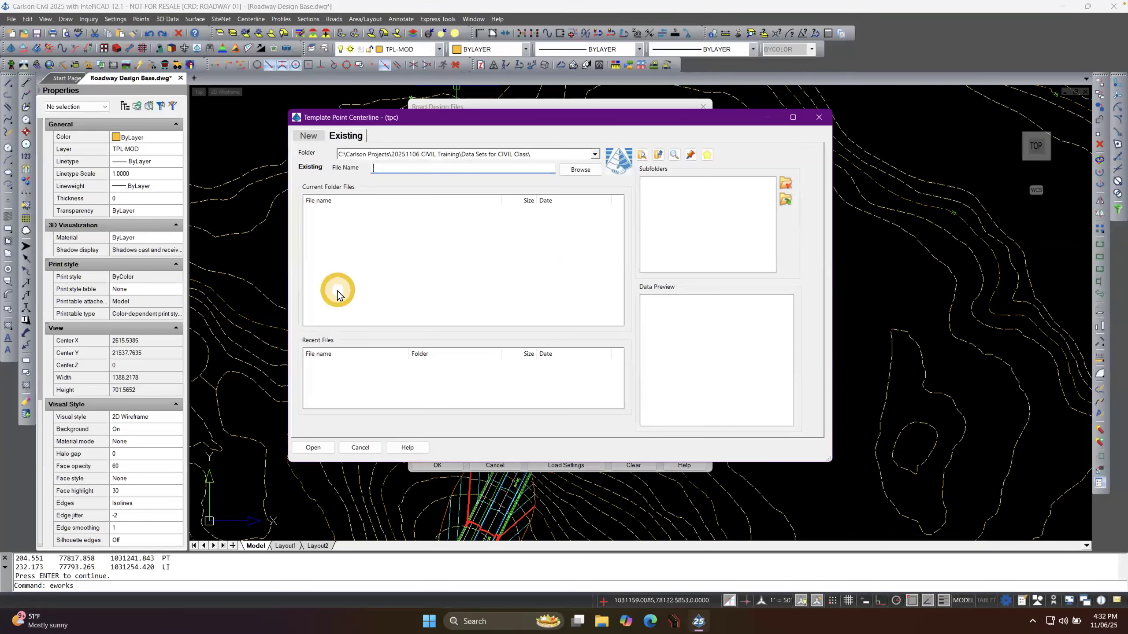
left_click(338, 138)
left_click(307, 137)
left_click(334, 137)
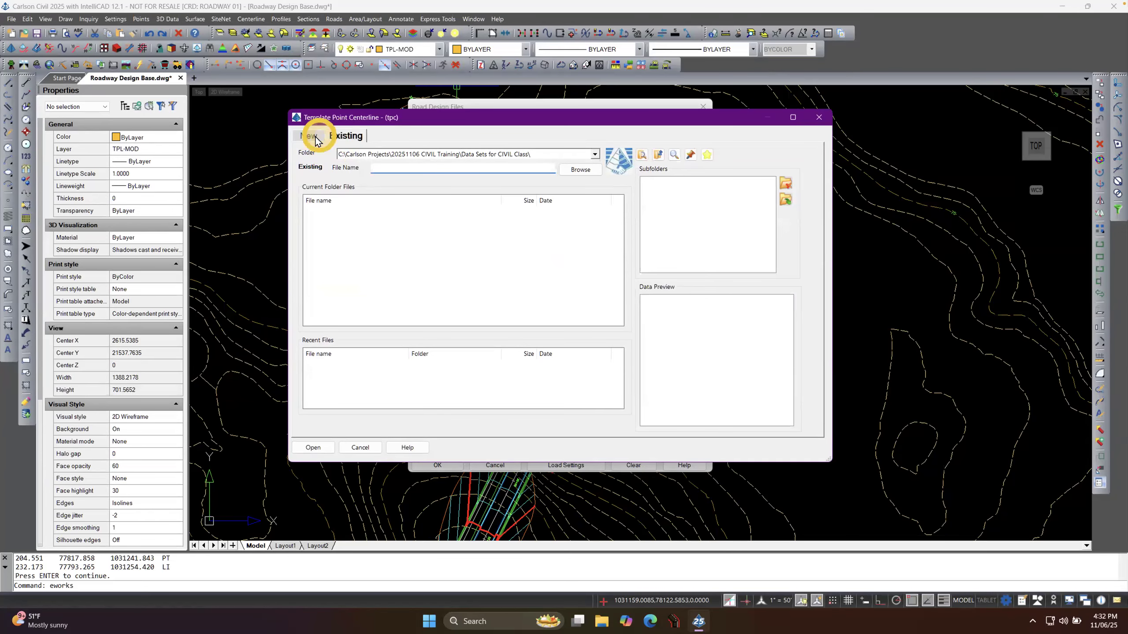
left_click(359, 447)
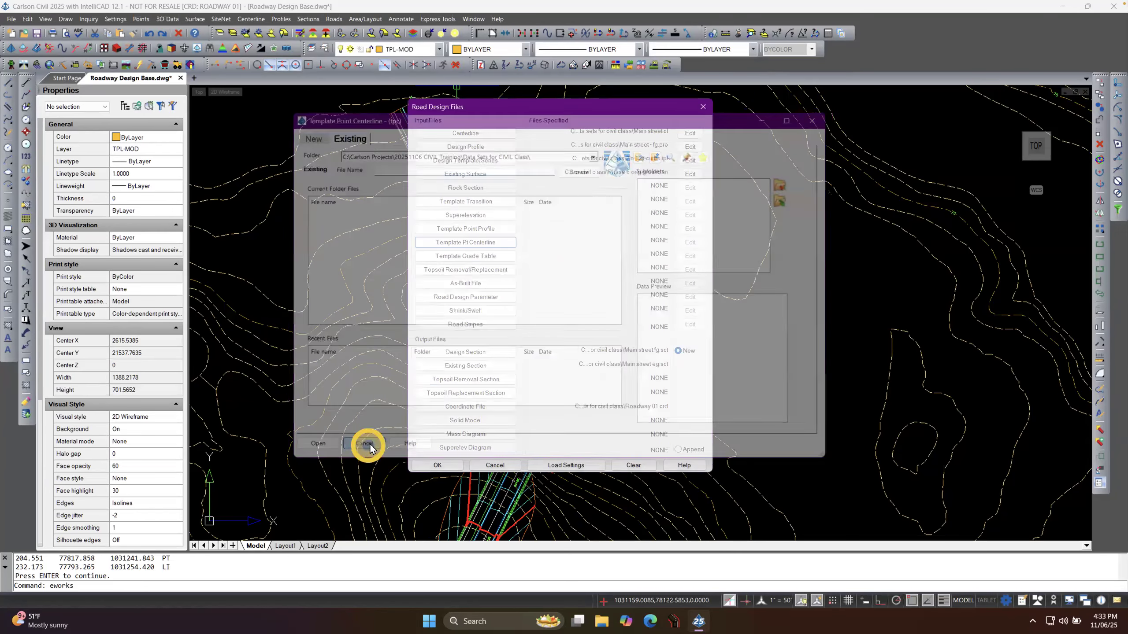
Create a new template point centerline file named PULLOFF for the road design.
left_click(493, 244)
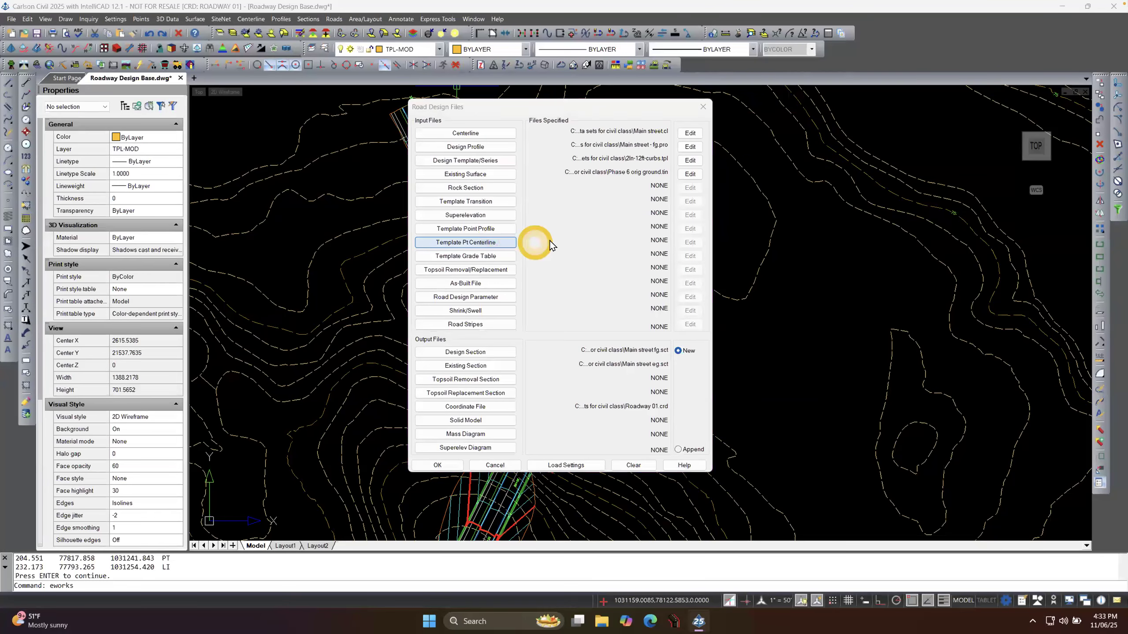
left_click(309, 137)
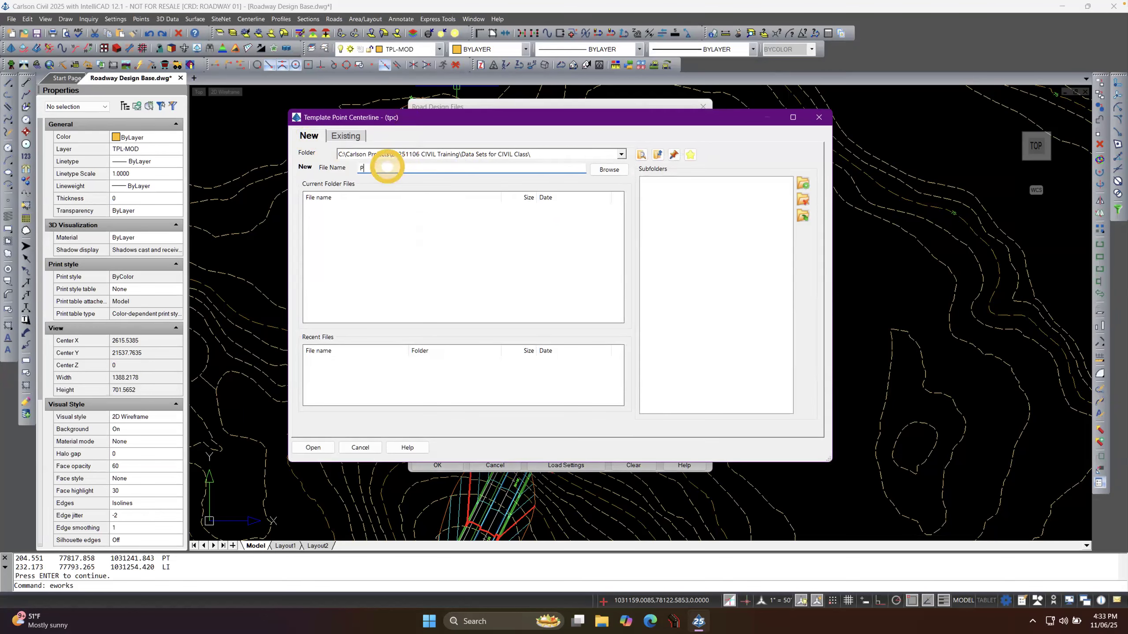
left_click(387, 167)
type("PULLOFF")
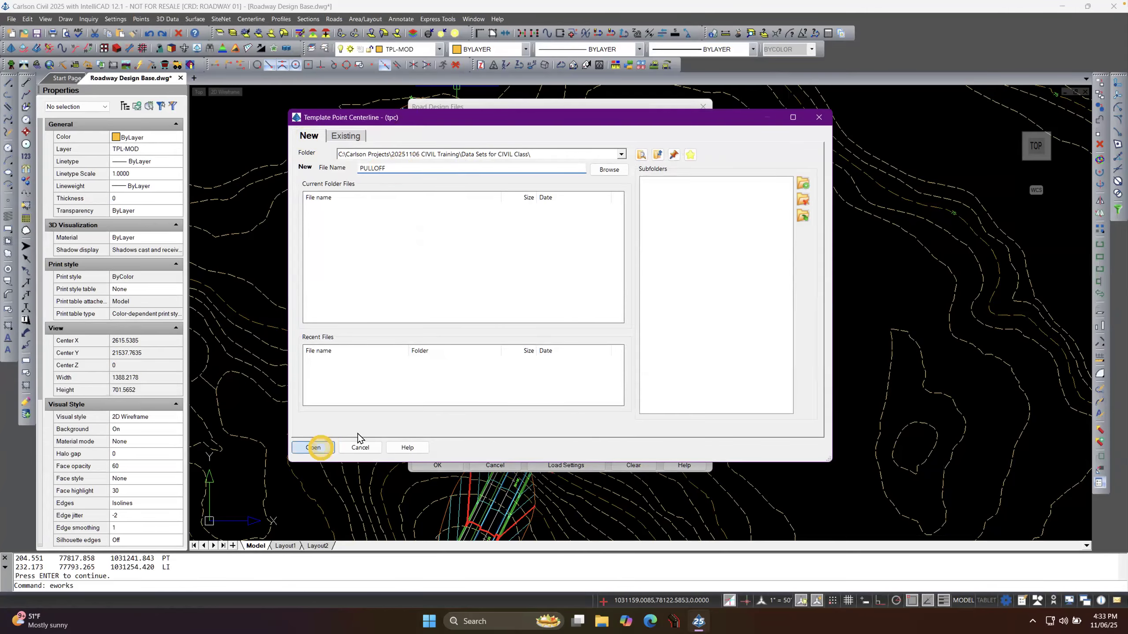
left_click(321, 447)
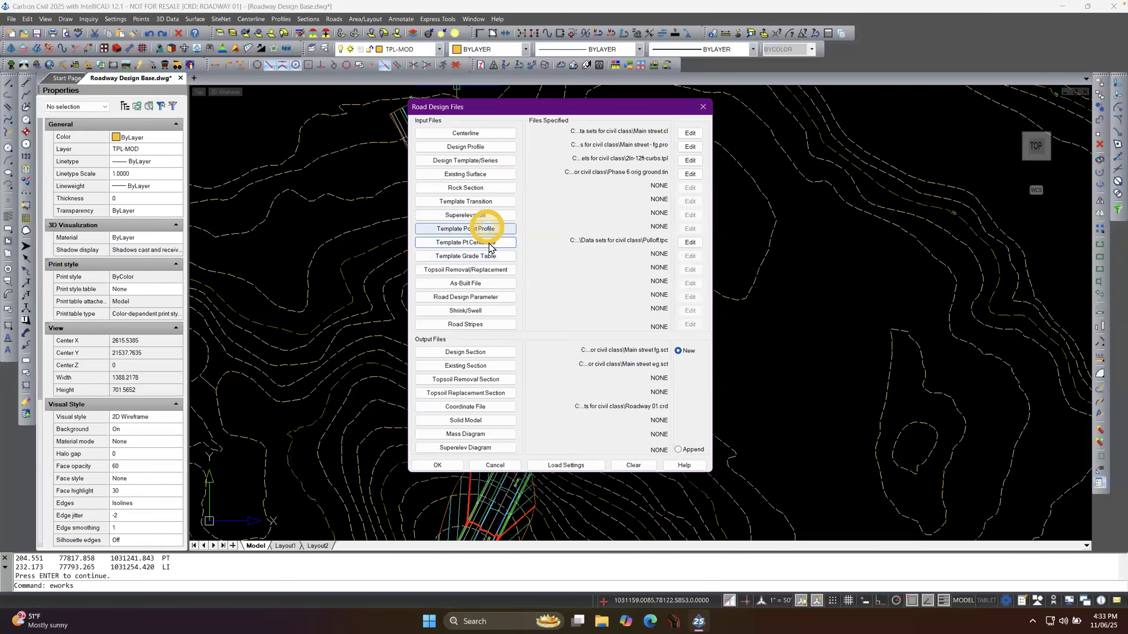
Edit the PULLOFF template point centerline file and set 2LN-12FT-CURBS.TPL as its reference template.
left_click(683, 242)
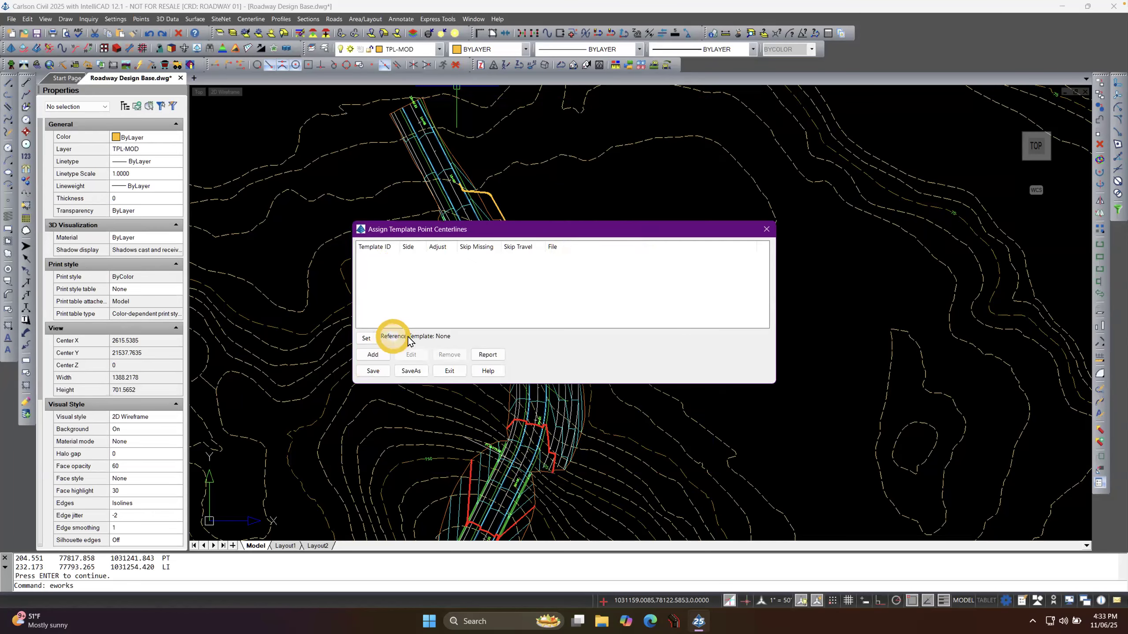
left_click(367, 338)
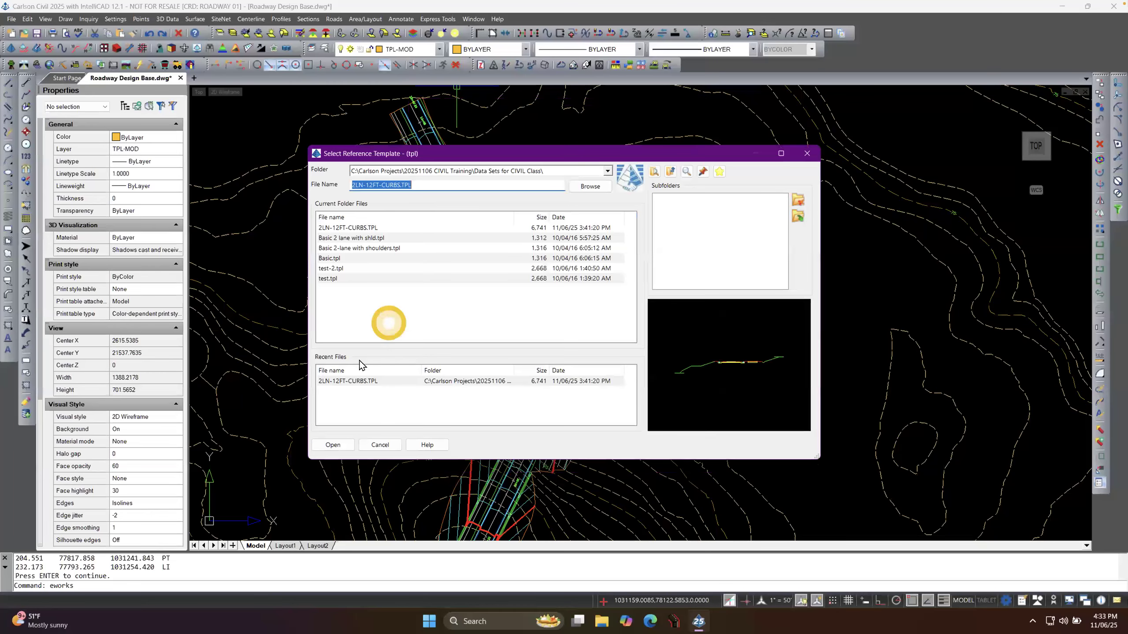
left_click(349, 381)
left_click(333, 444)
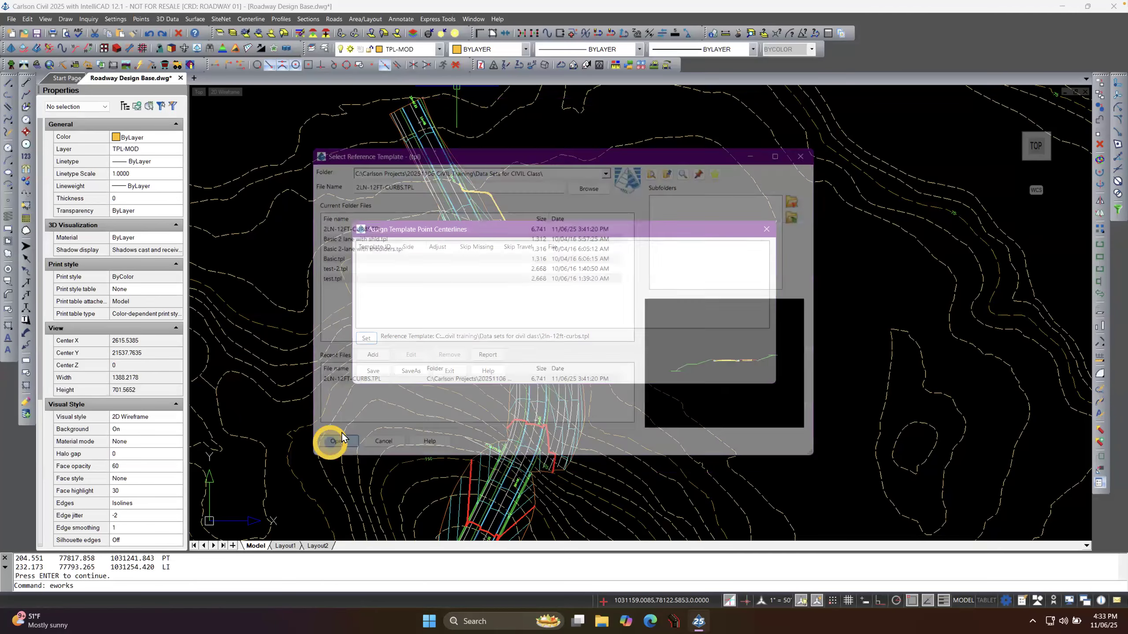
Assign the PULL-OVER.cl centerline to template point EP on the left side and save the PULLOFF template point centerline file.
left_click(372, 356)
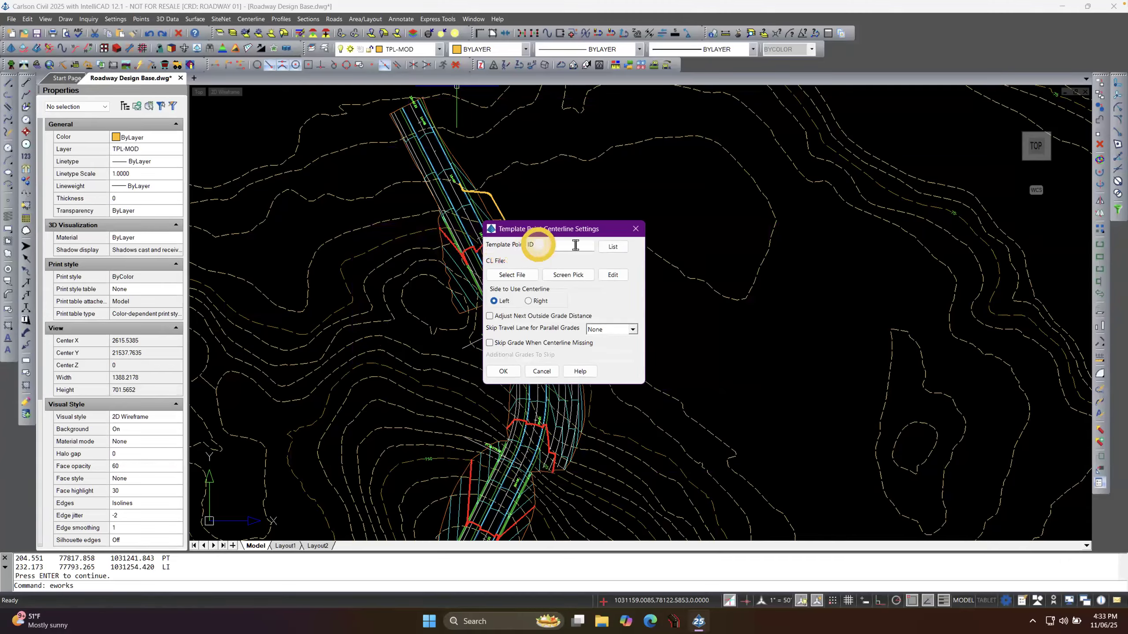
left_click(597, 248)
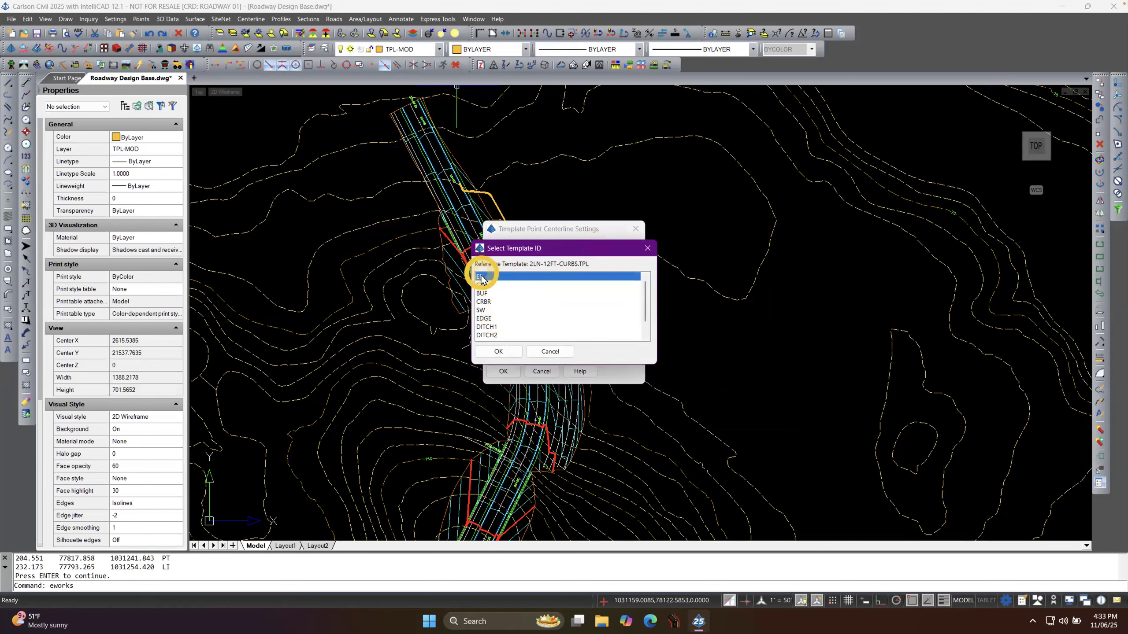
left_click(498, 351)
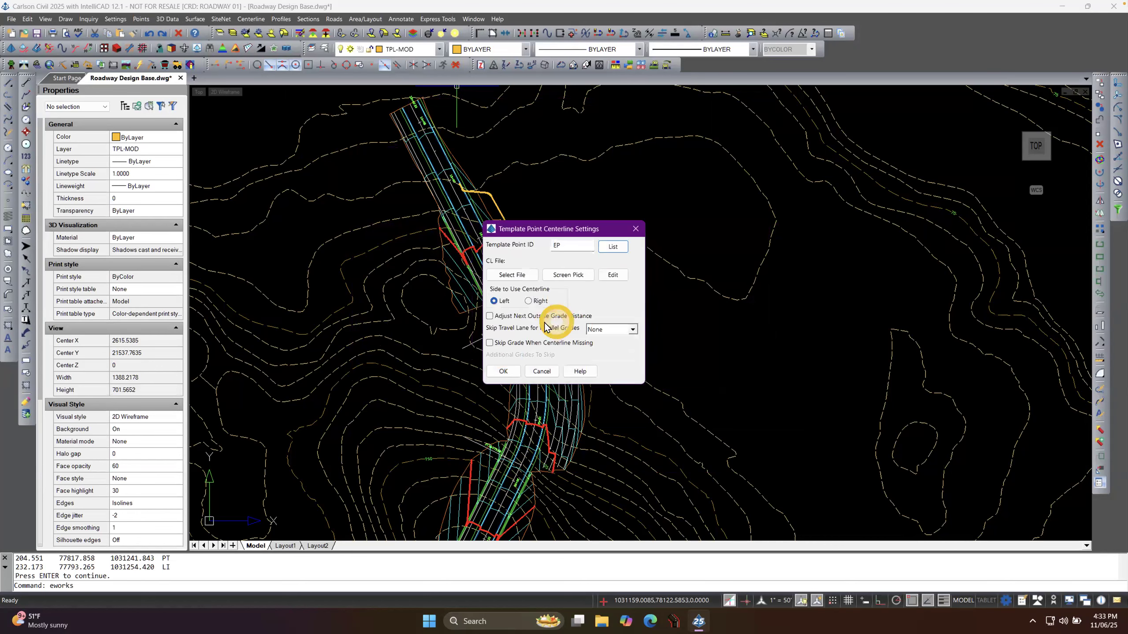
left_click(519, 275)
left_click(337, 380)
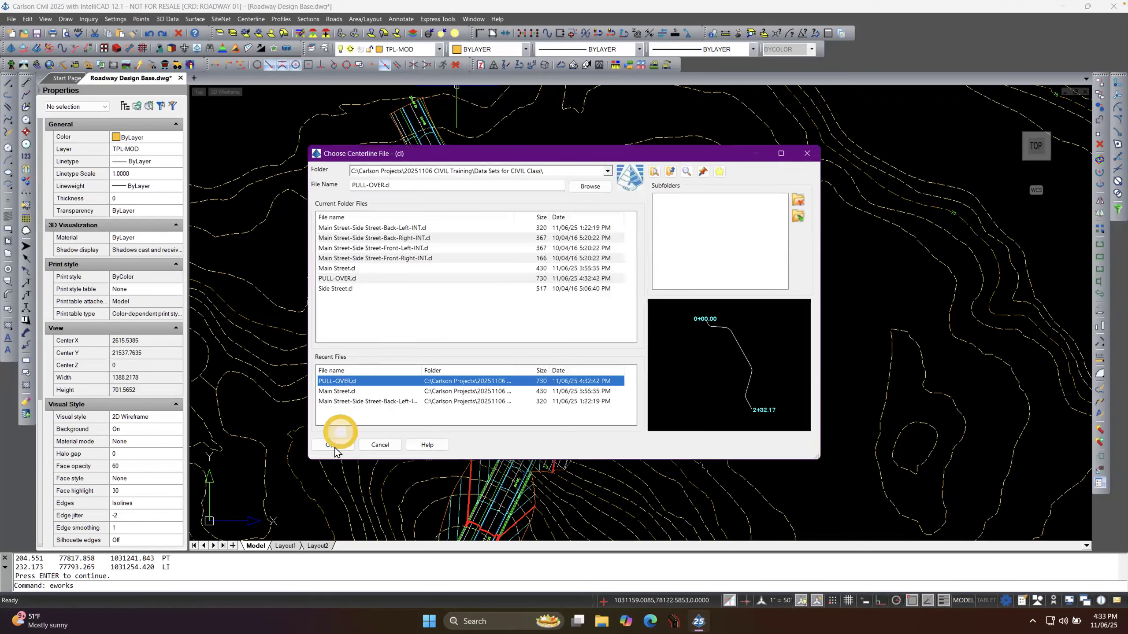
left_click(336, 445)
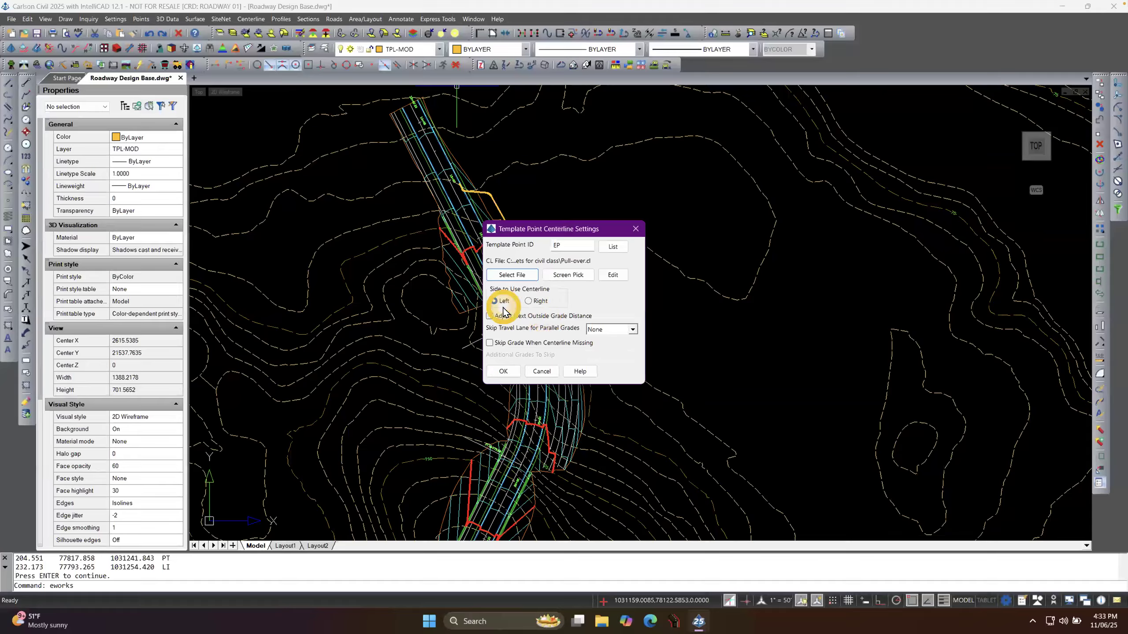
left_click(502, 372)
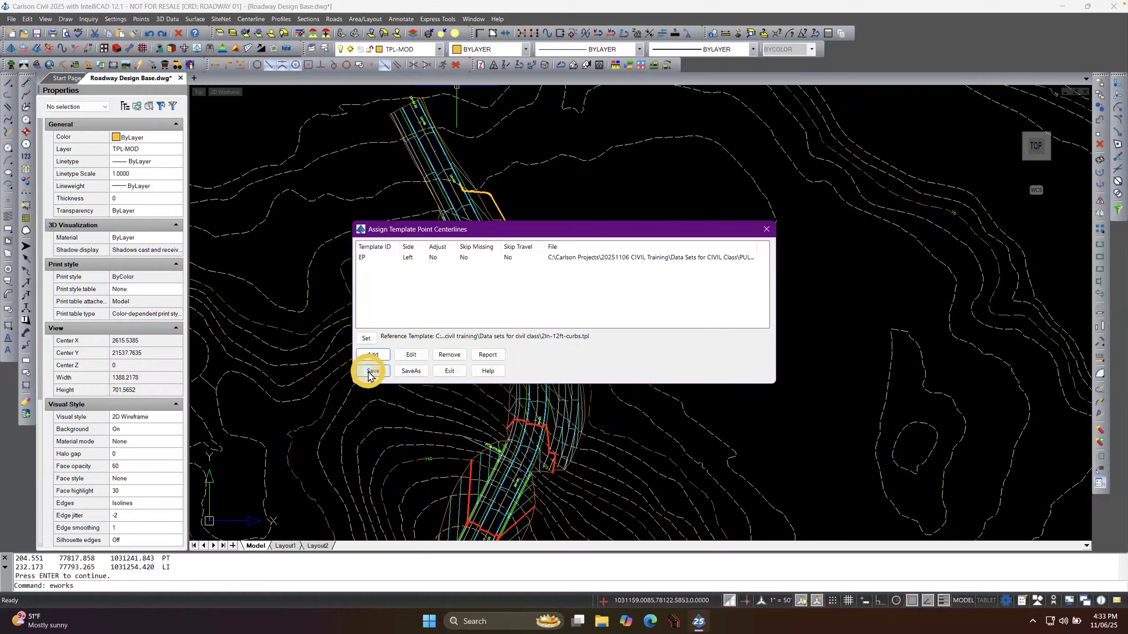
left_click(372, 371)
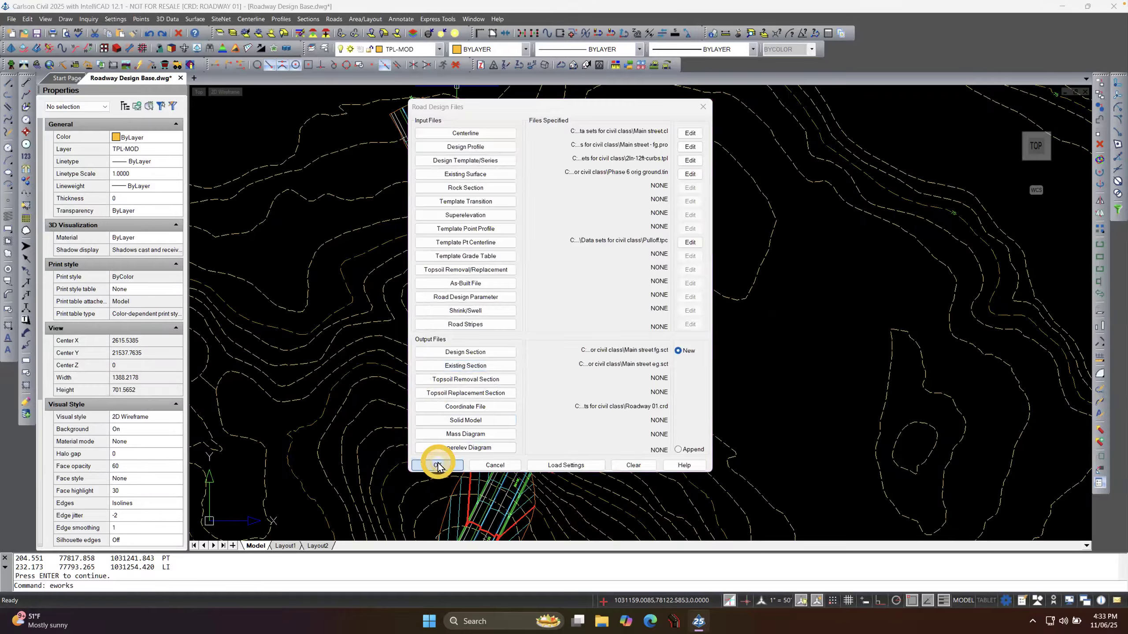
Process the Main Street road design with the PULLOFF template point centerline and existing design parameters, and close the resulting report.
left_click(438, 465)
left_click(435, 471)
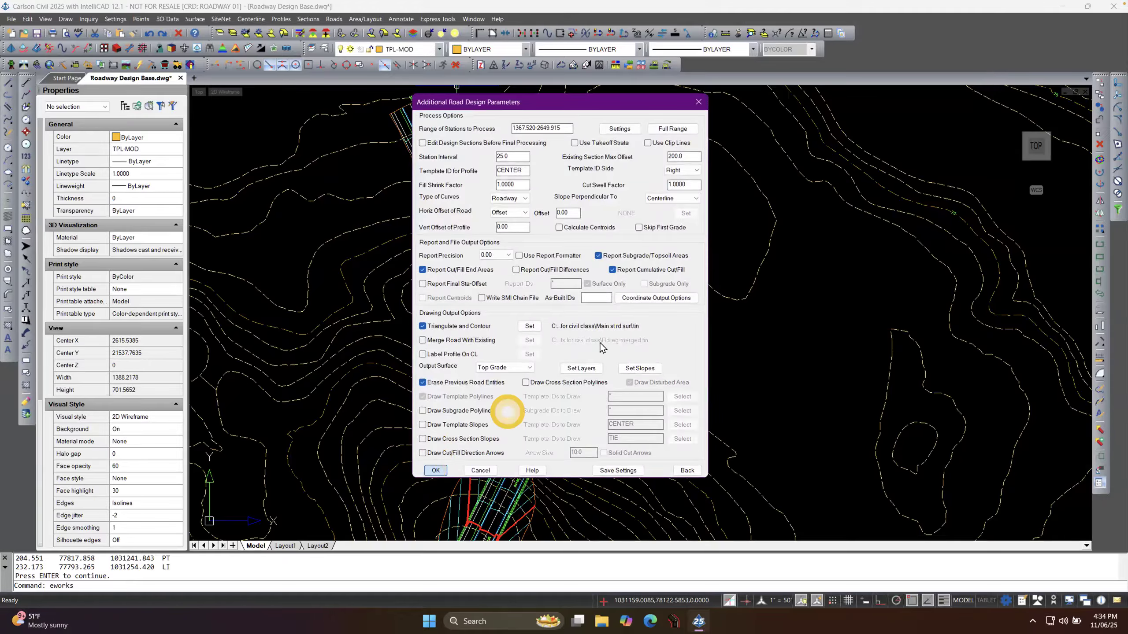
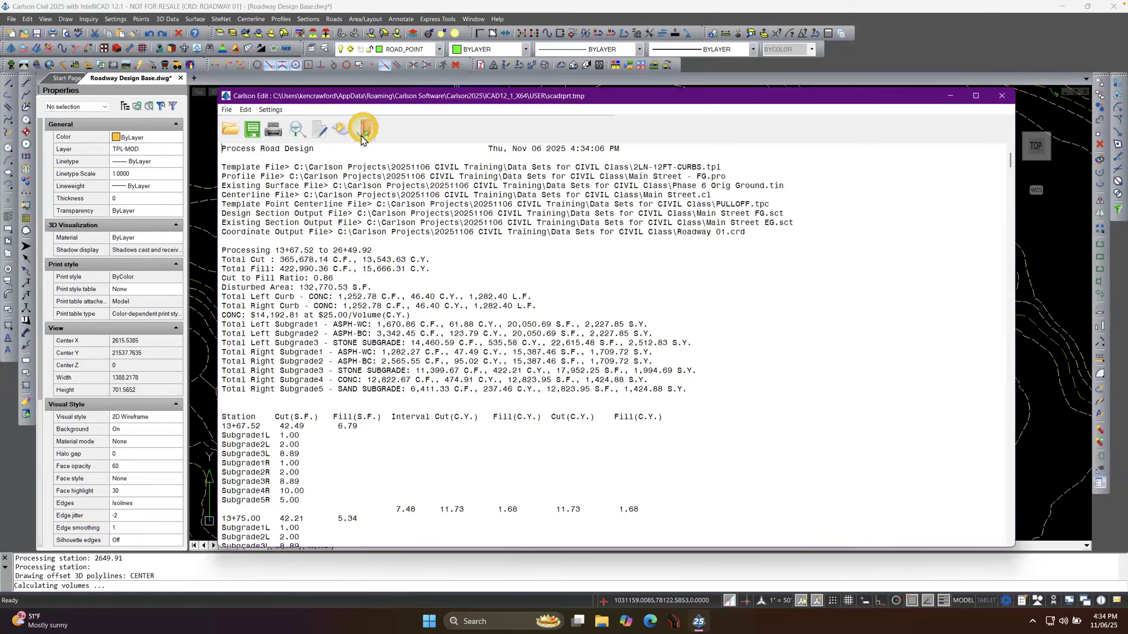
left_click(361, 136)
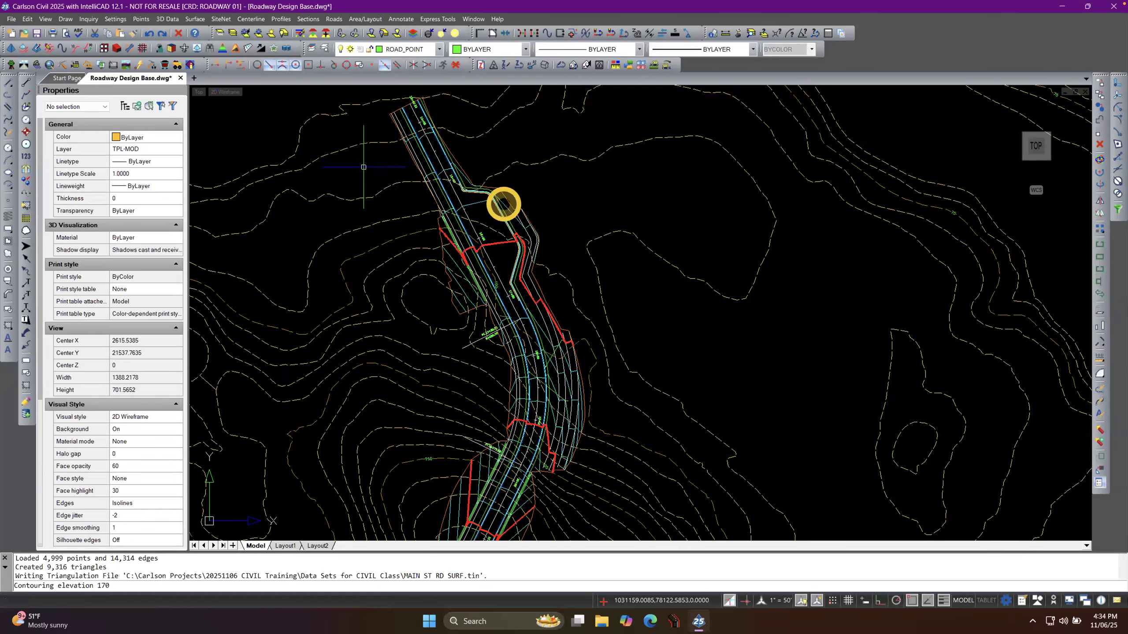
Examine in plan view how the reprocessed road edge and slopes follow the pull-off between stations 15+00 and 17+00.
scroll(492, 217, "up", 4)
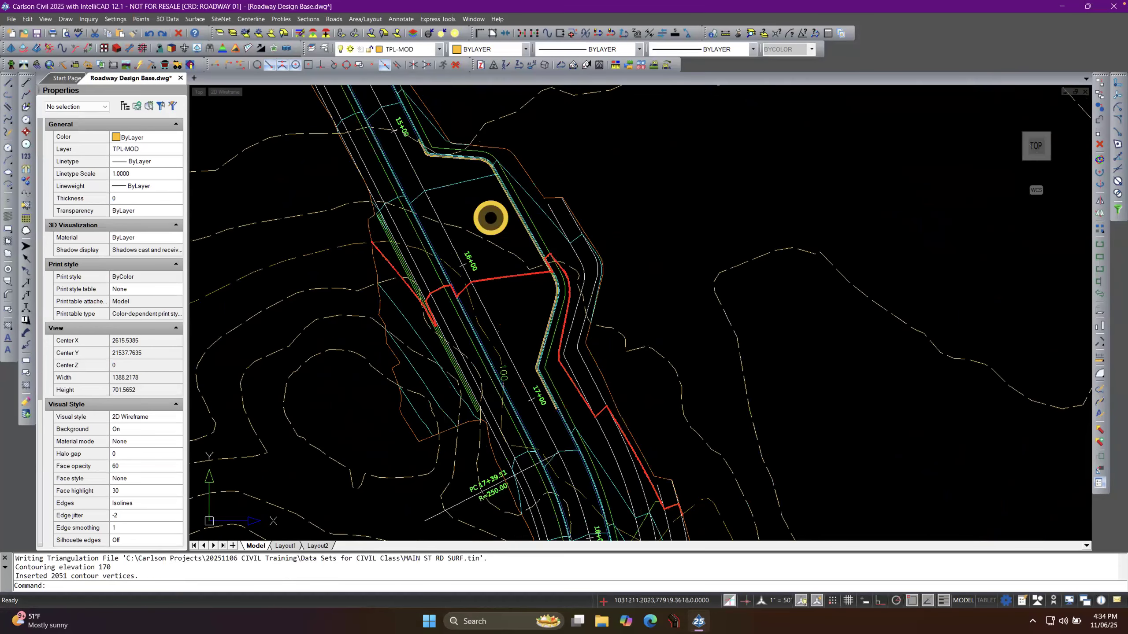
scroll(403, 130, "up", 3)
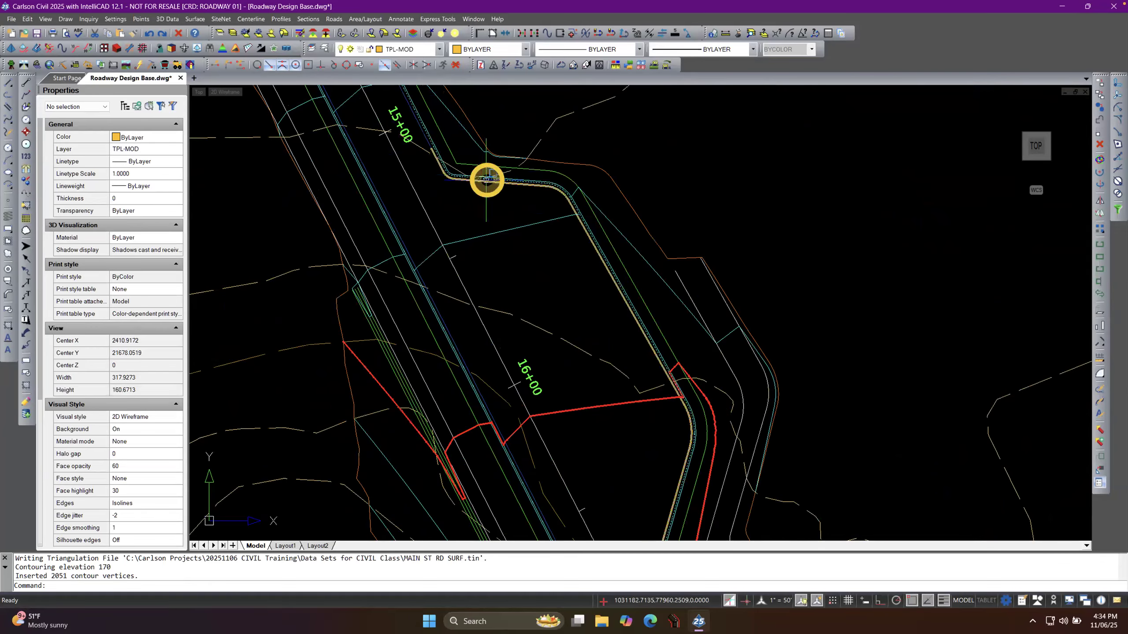
scroll(582, 239, "down", 1)
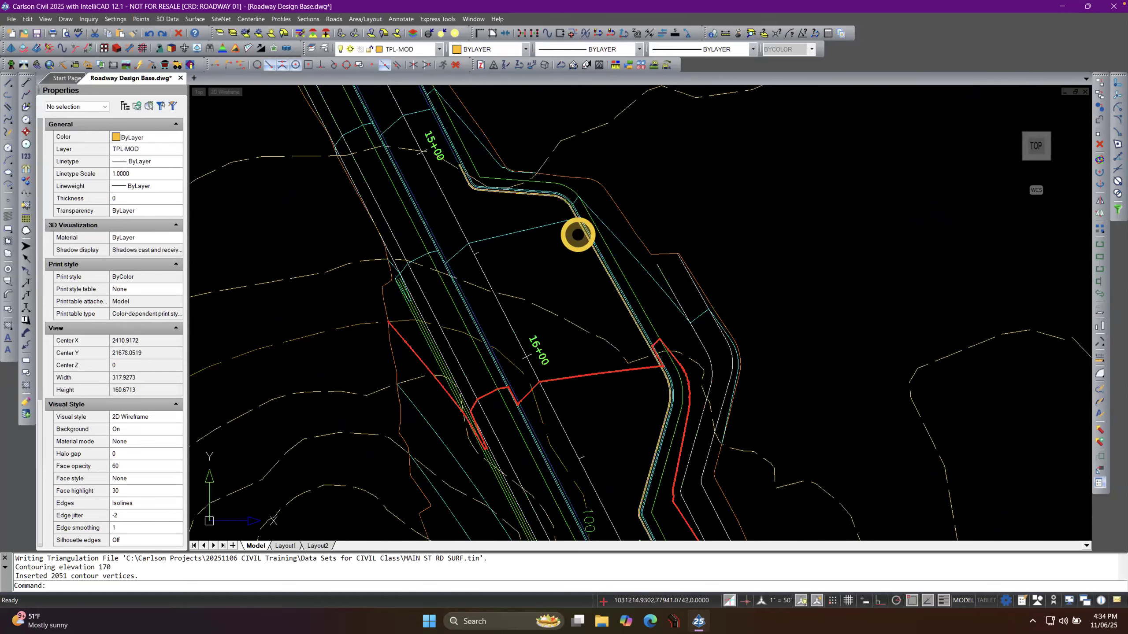
scroll(578, 234, "down", 3)
scroll(625, 433, "up", 4)
scroll(625, 431, "down", 3)
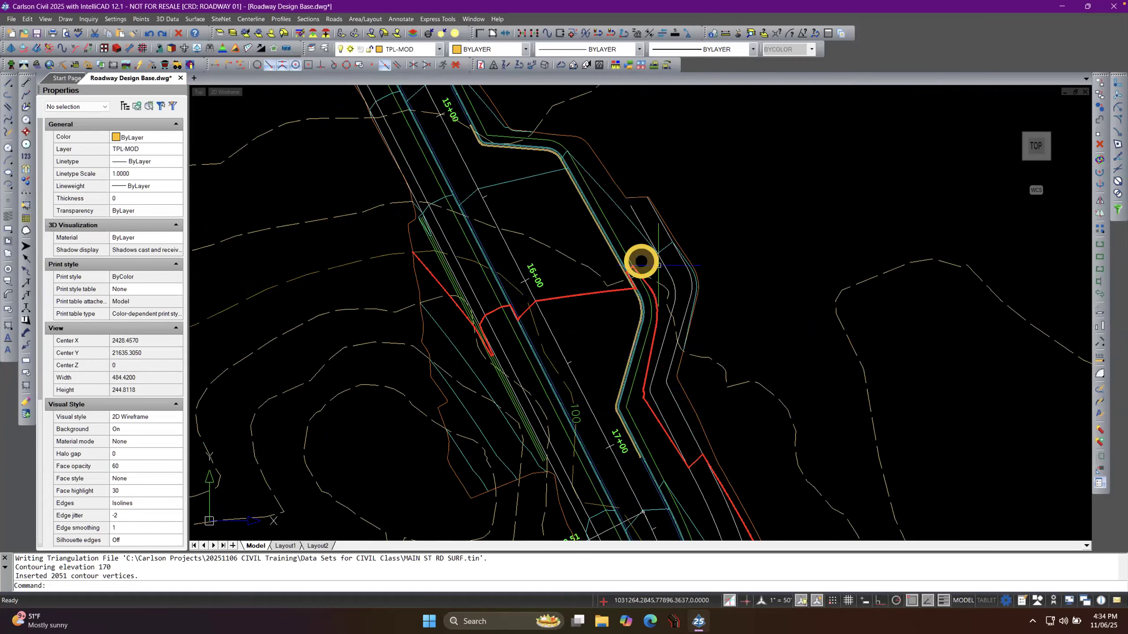
scroll(546, 120, "up", 2)
scroll(533, 208, "up", 2)
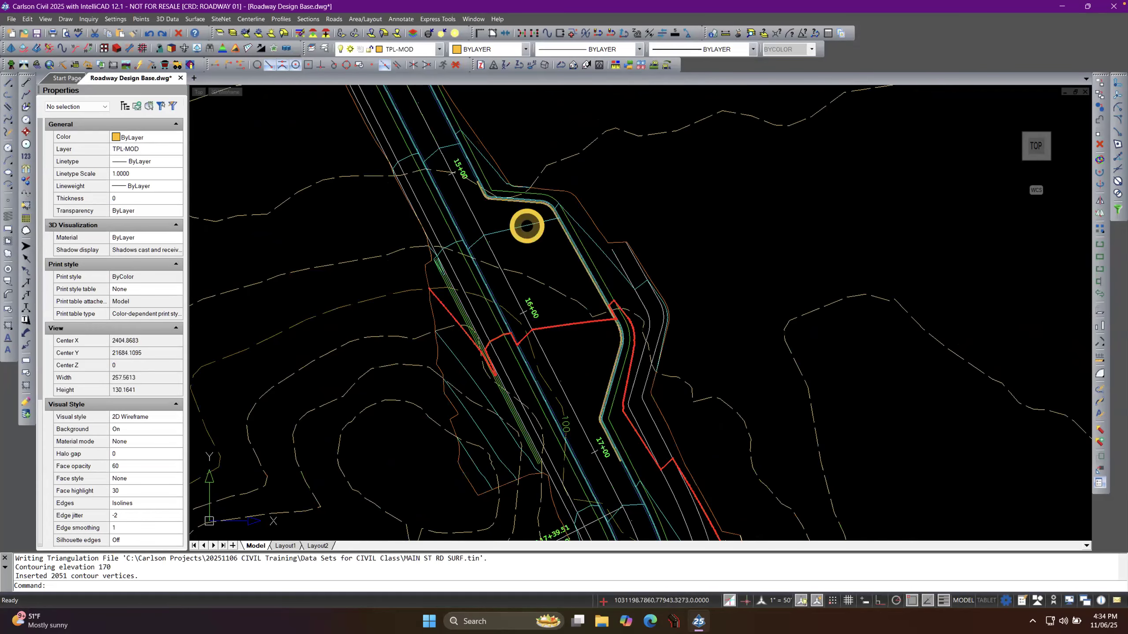
Display the Main Street road surface in the 3D viewer and inspect the widened pull-off area at close range.
left_click(198, 50)
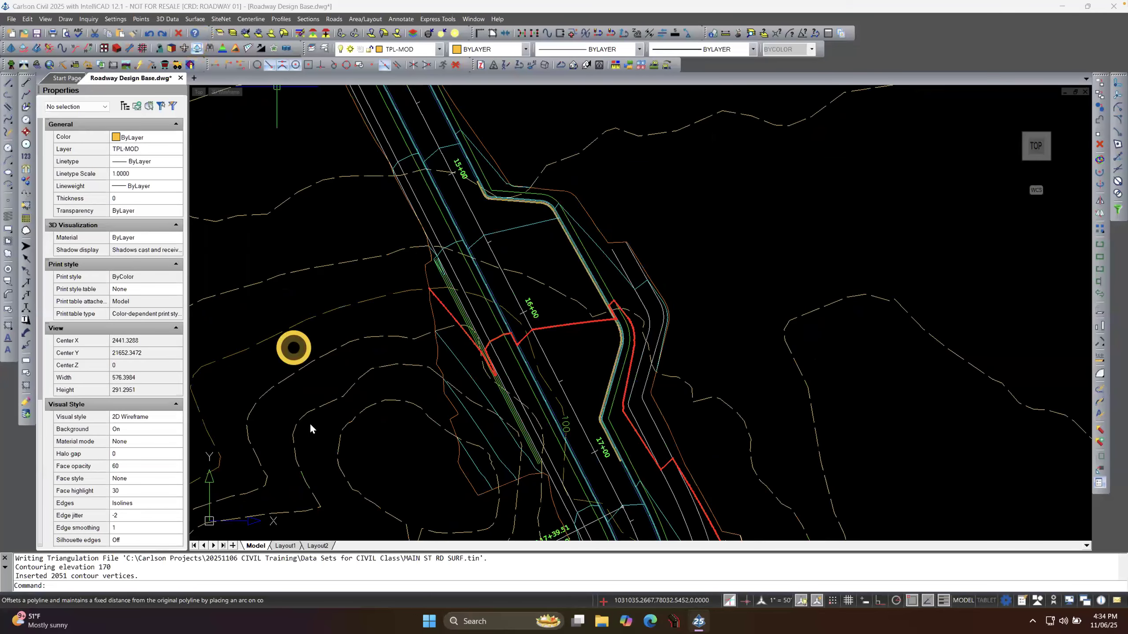
double_click(354, 382)
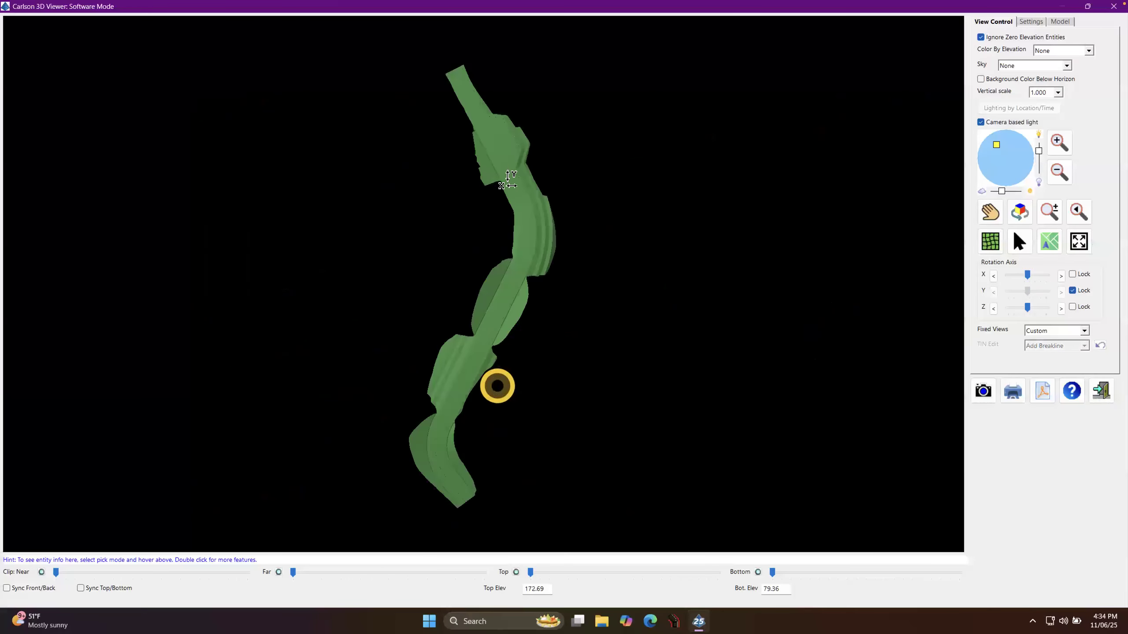
left_click_drag(508, 180, 507, 136)
scroll(533, 220, "up", 5)
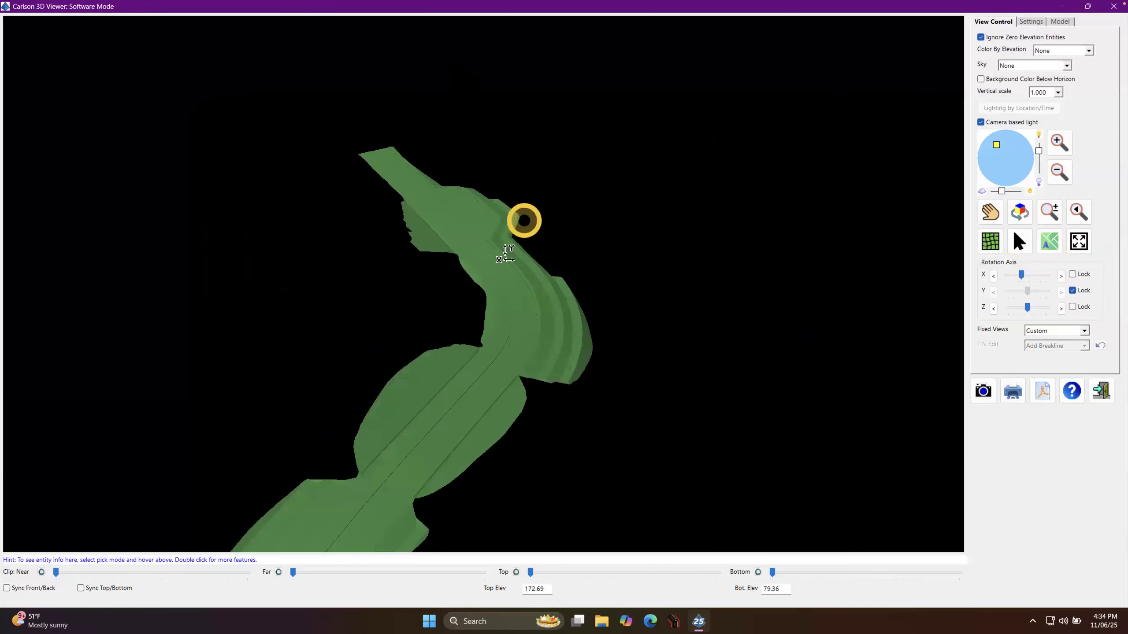
scroll(506, 242, "up", 5)
left_click_drag(478, 282, 484, 277)
left_click_drag(528, 491, 469, 493)
scroll(588, 306, "up", 1)
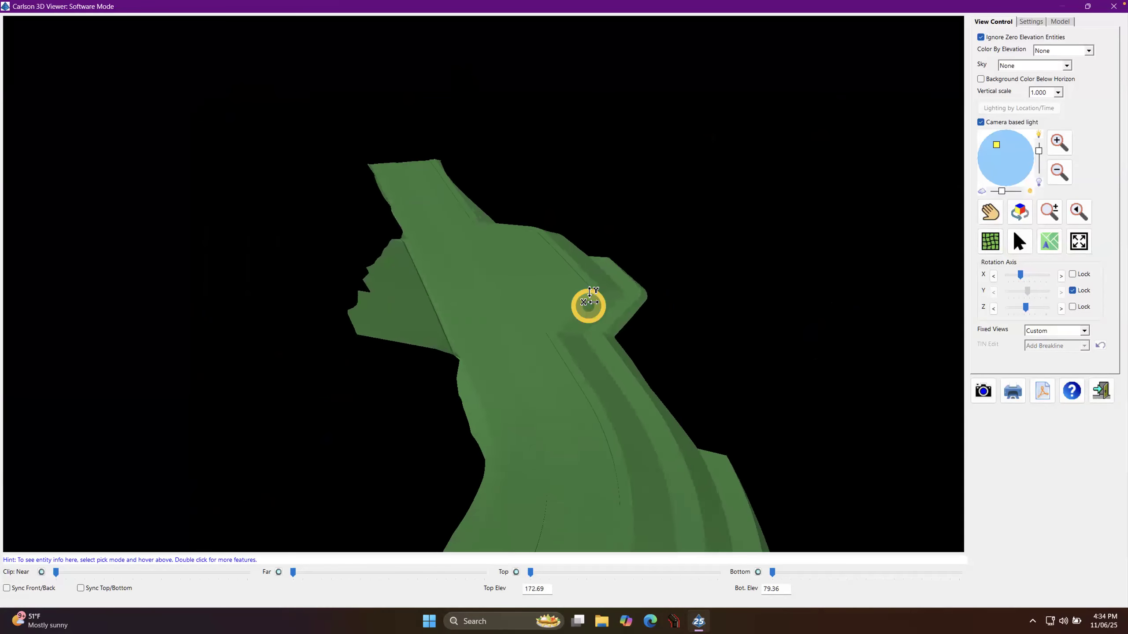
scroll(588, 306, "up", 1)
scroll(588, 296, "up", 1)
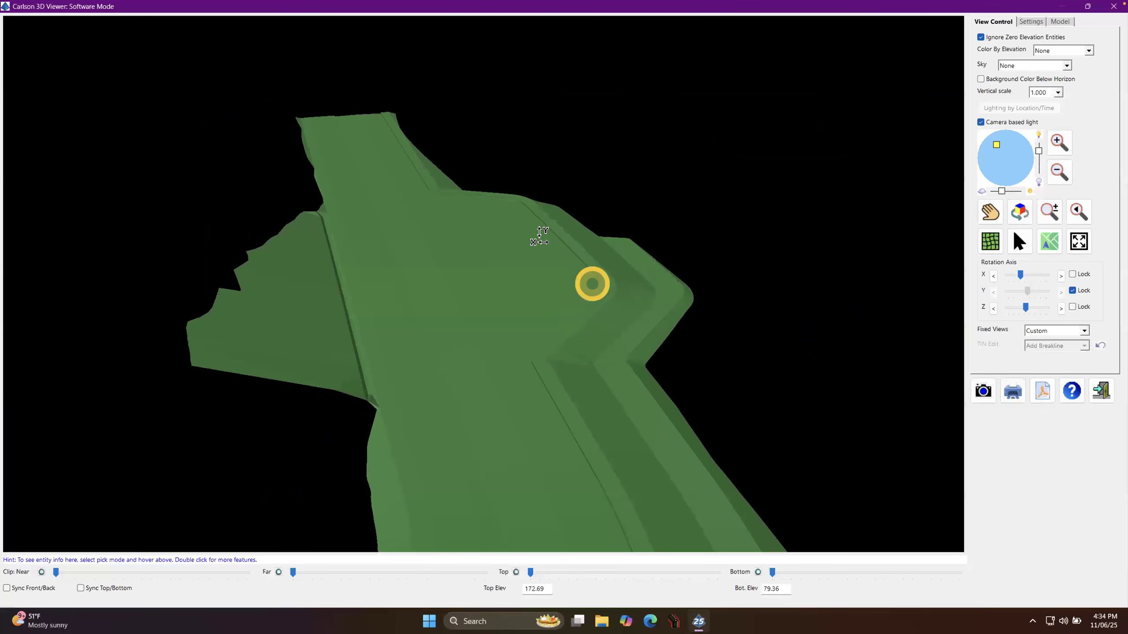
Examine the road surface around the pull-over in the 3D viewer under a shifted light direction, and close the viewer.
scroll(494, 267, "up", 1)
left_click_drag(474, 242, 471, 195)
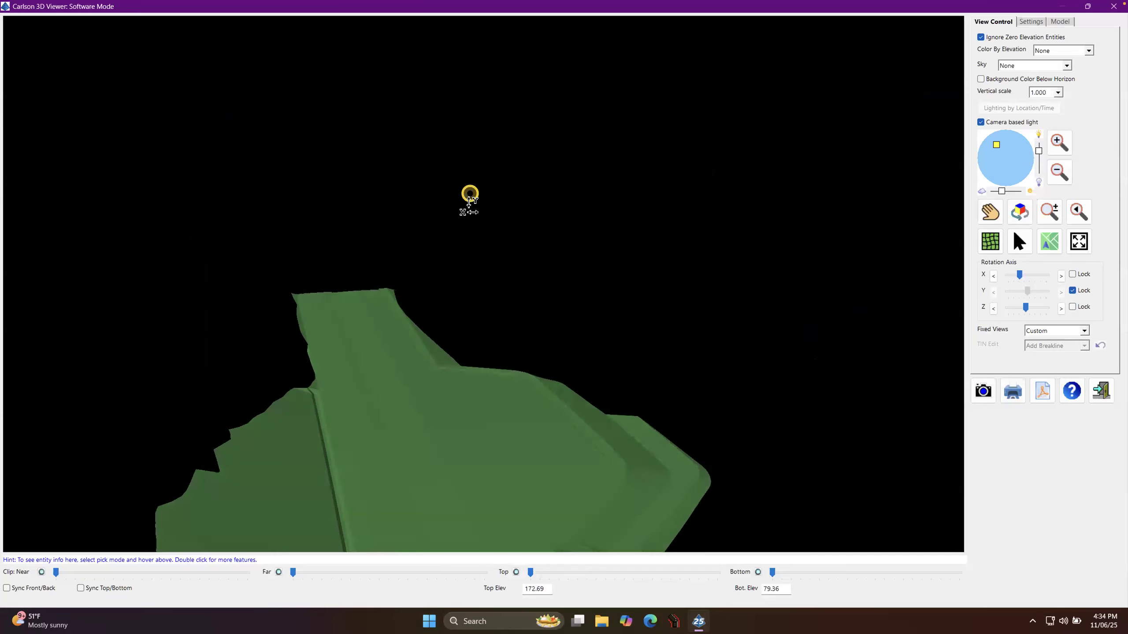
scroll(317, 181, "down", 1)
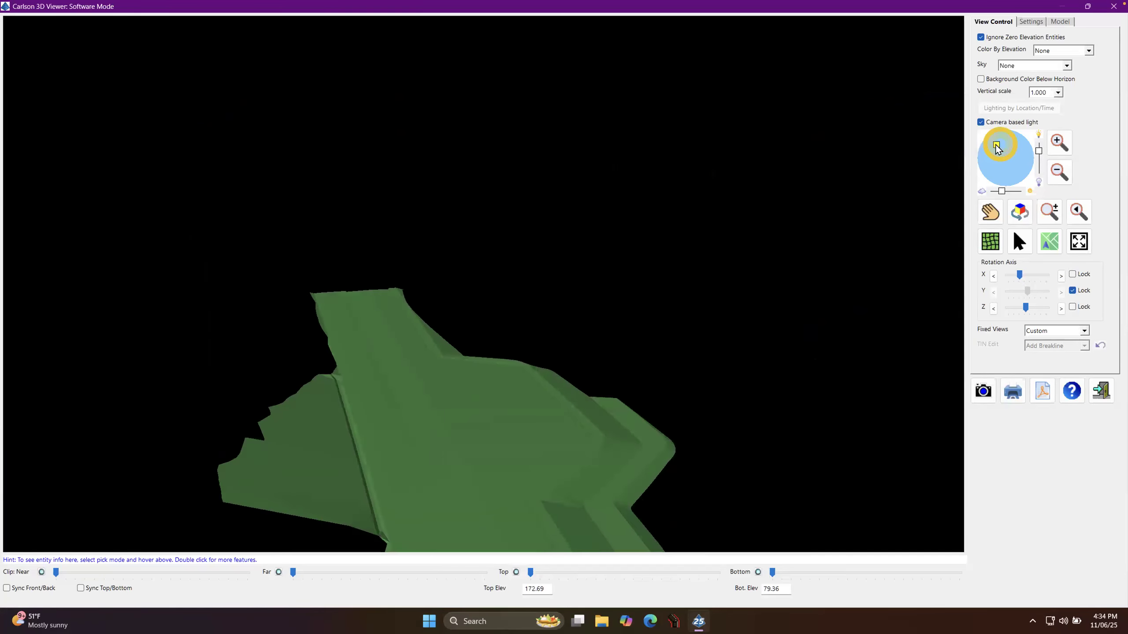
mouse_move(1007, 159)
left_mouse_down()
mouse_move(1002, 170)
mouse_move(980, 153)
left_mouse_up()
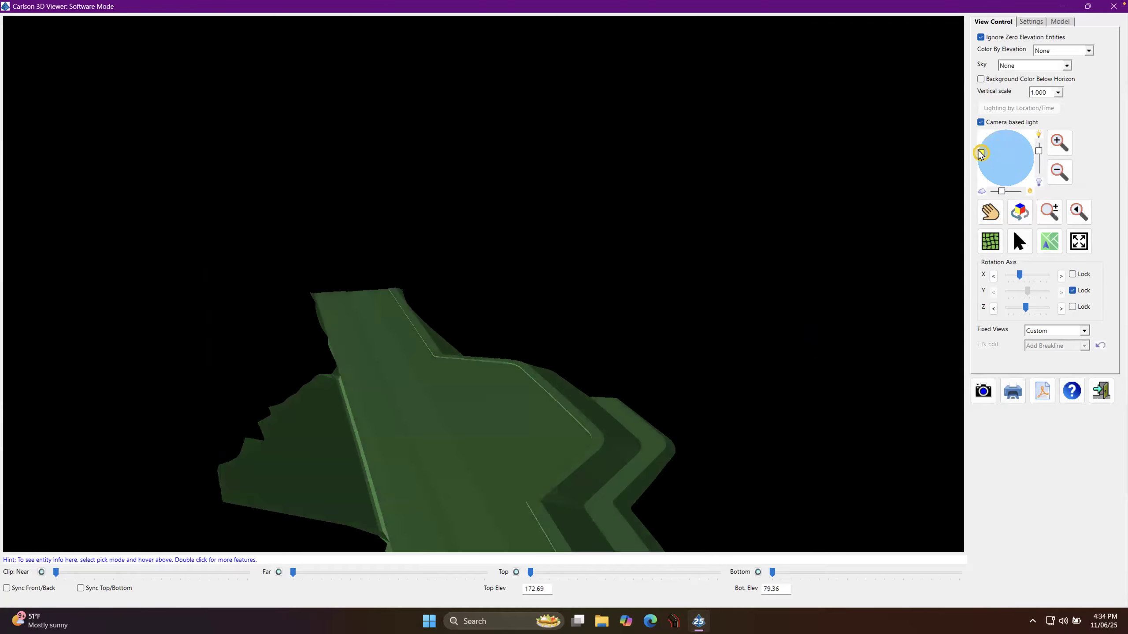
left_click_drag(496, 421, 493, 270)
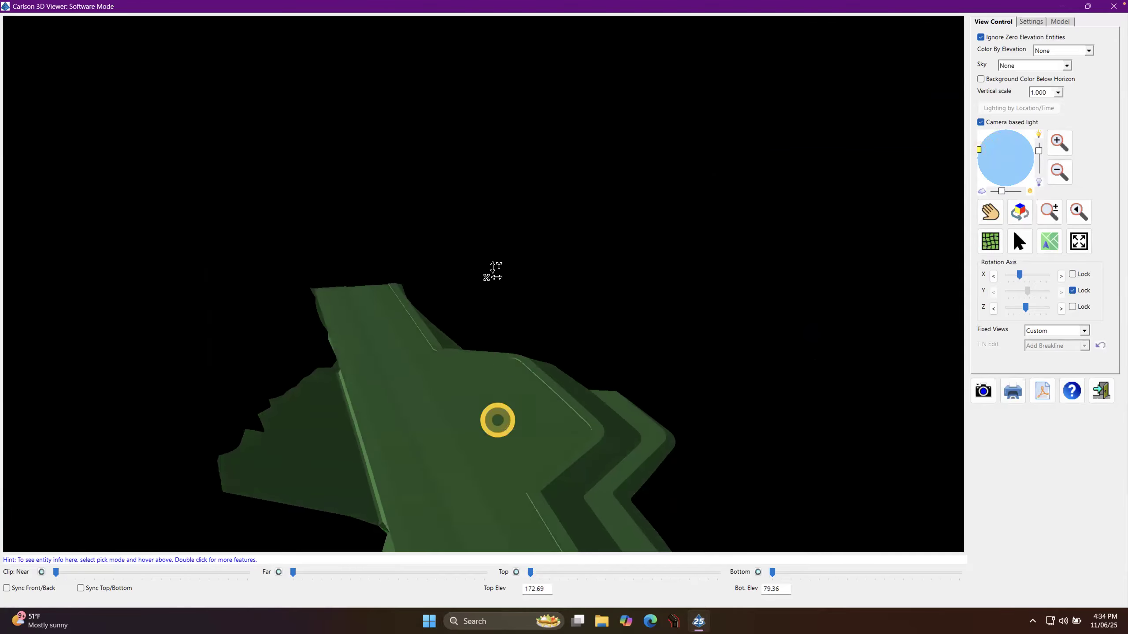
left_click_drag(484, 351, 485, 158)
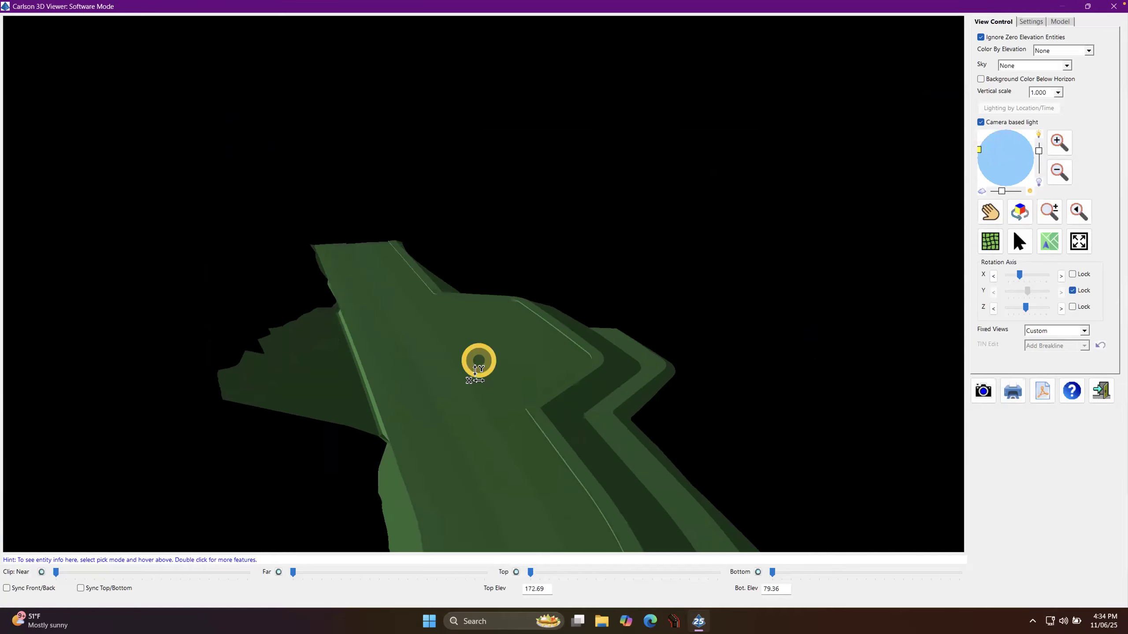
scroll(470, 368, "up", 4)
scroll(462, 365, "up", 5)
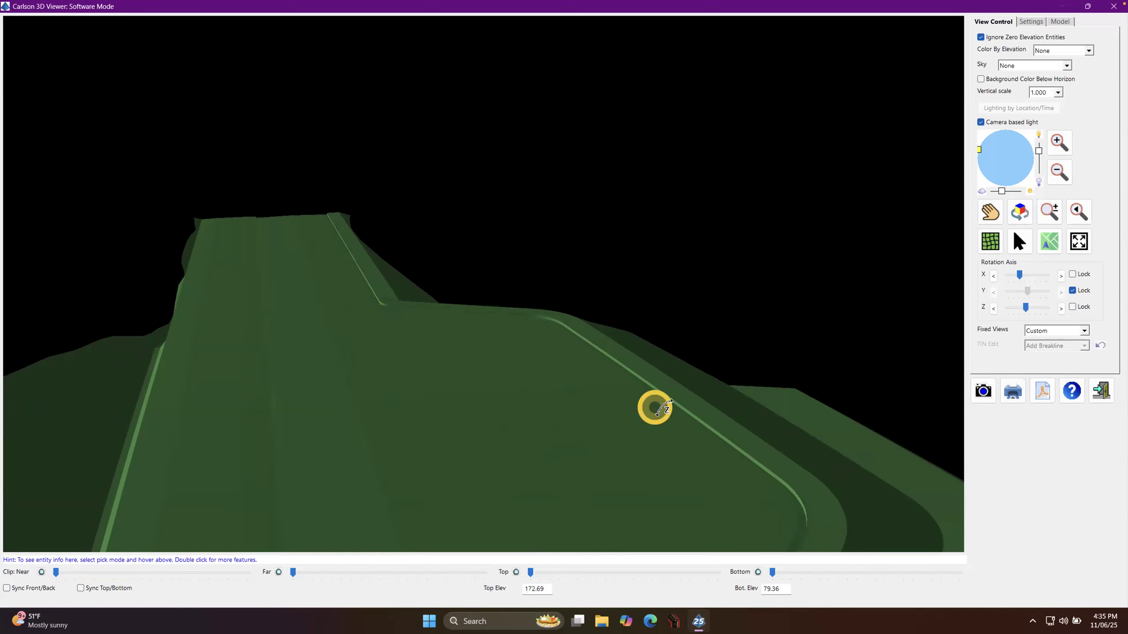
left_click(1098, 389)
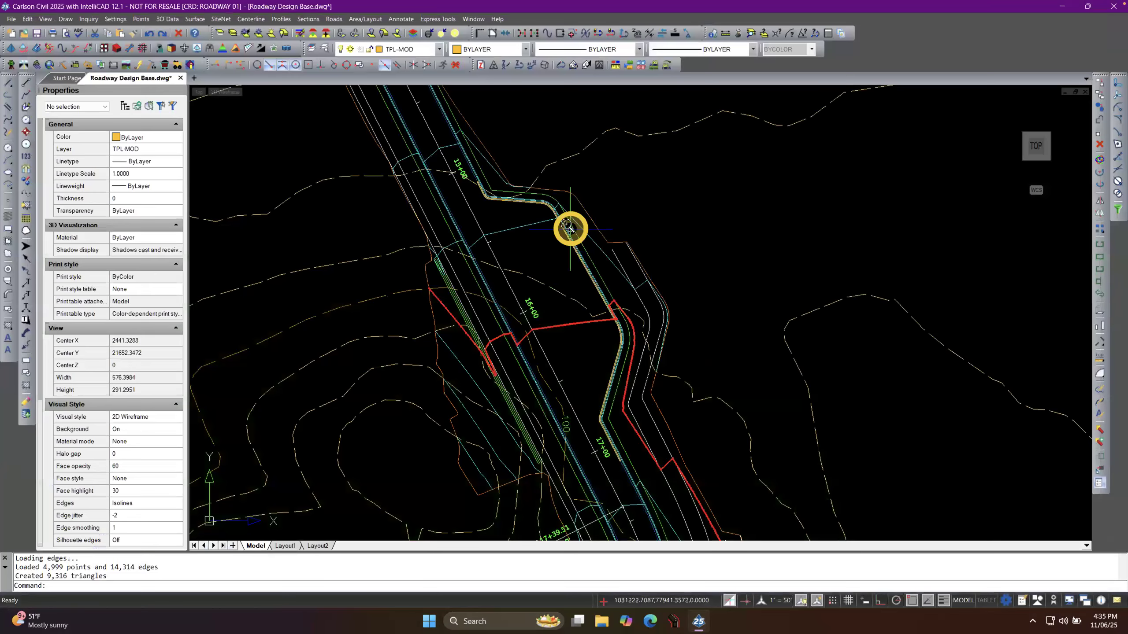
Try to design a new road profile named PULL-OVER along the PULL-OVER.cl centerline in the Road Profile Editor.
scroll(559, 214, "up", 3)
scroll(429, 180, "down", 3)
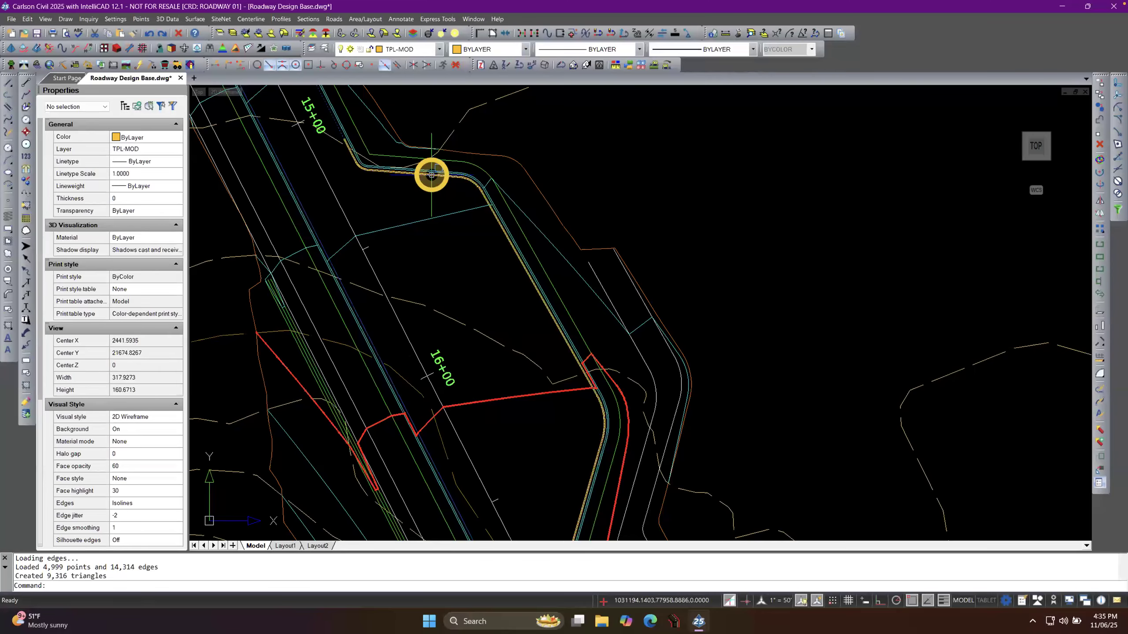
scroll(427, 173, "up", 3)
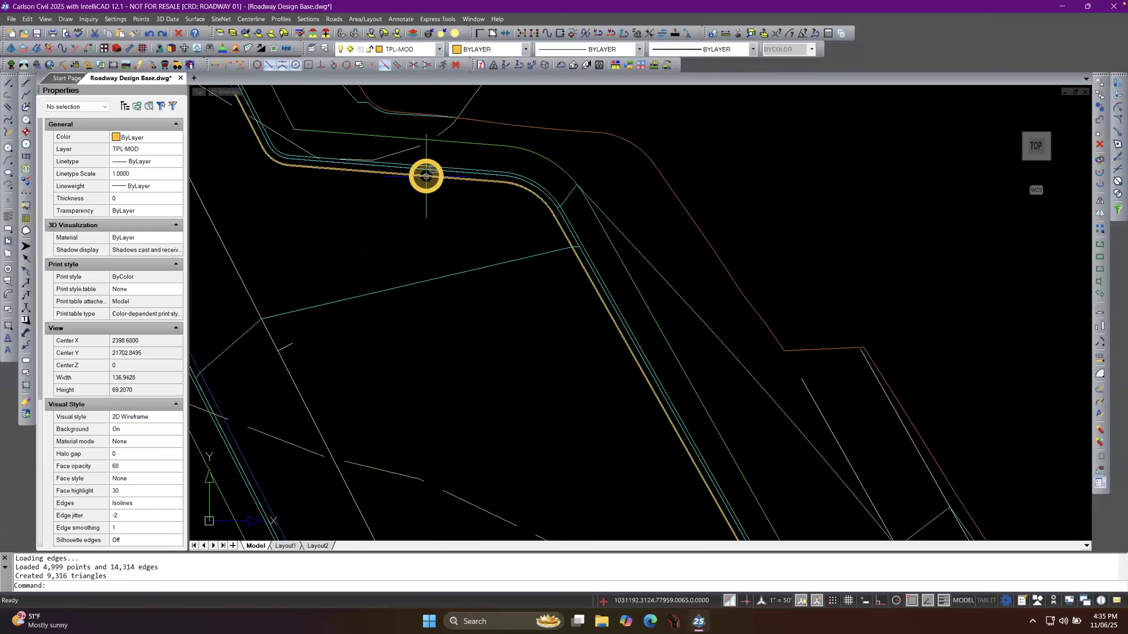
scroll(426, 176, "down", 2)
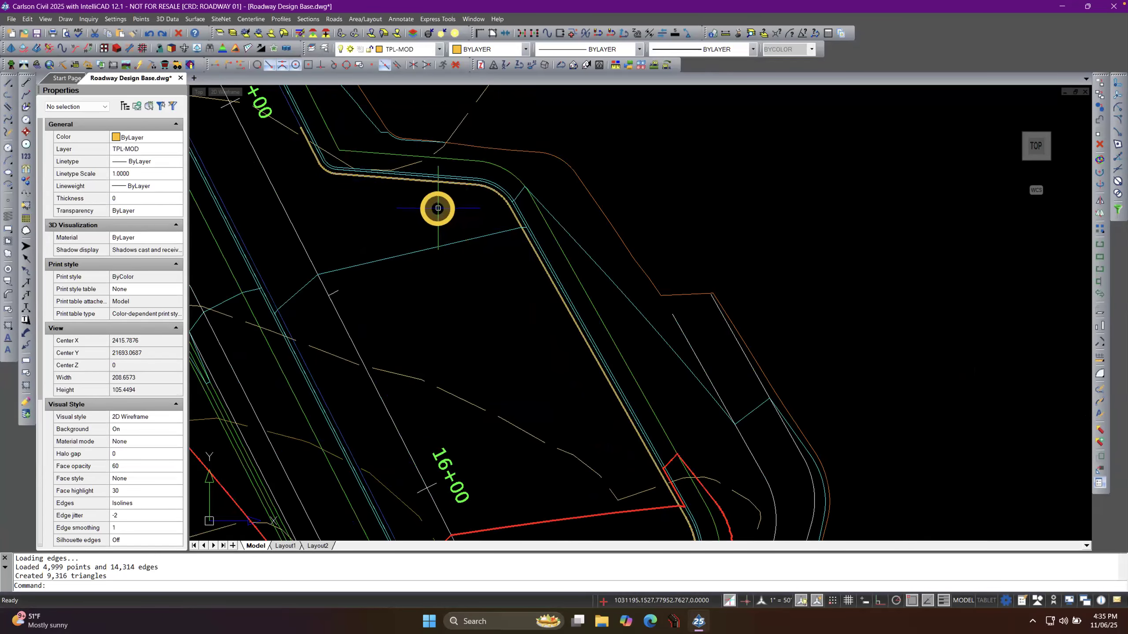
left_click(275, 20)
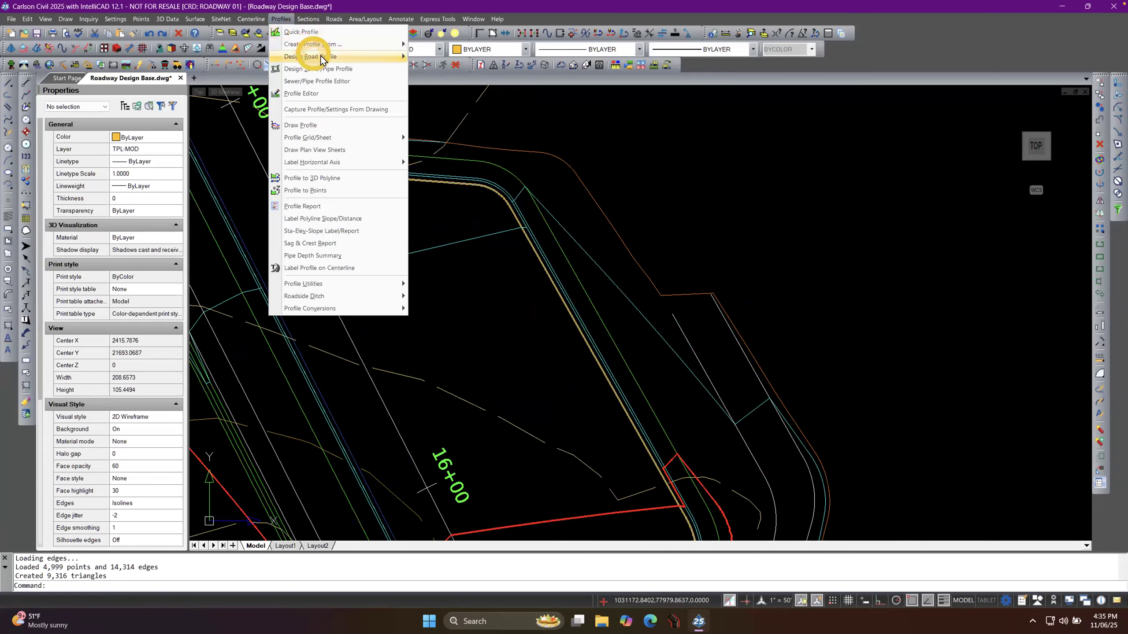
mouse_move(351, 56)
left_click(446, 58)
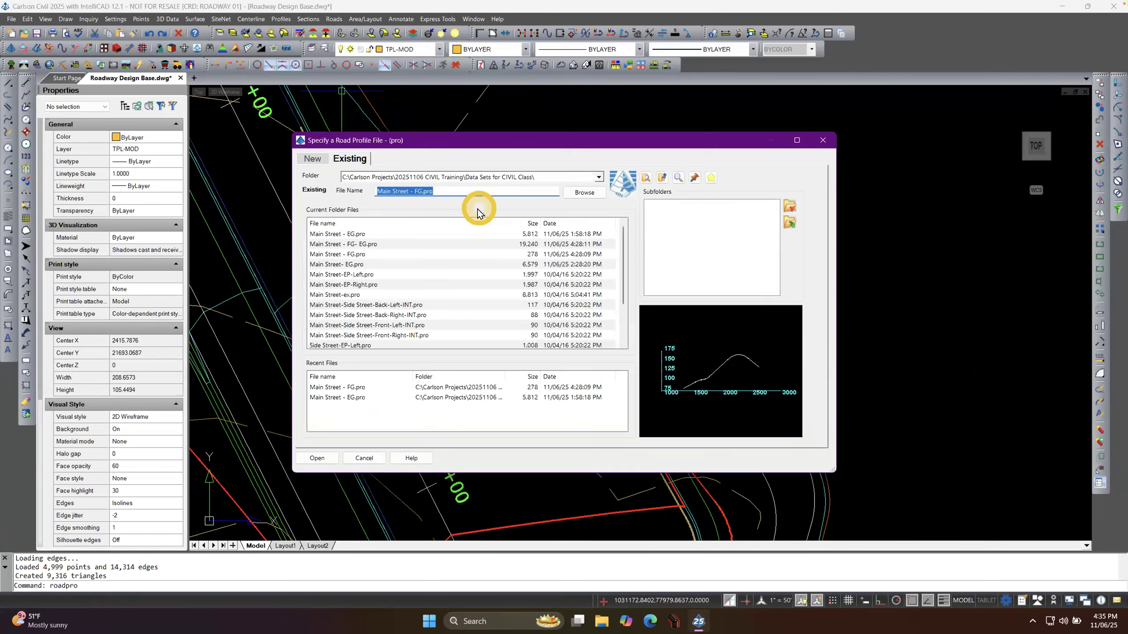
left_click(313, 159)
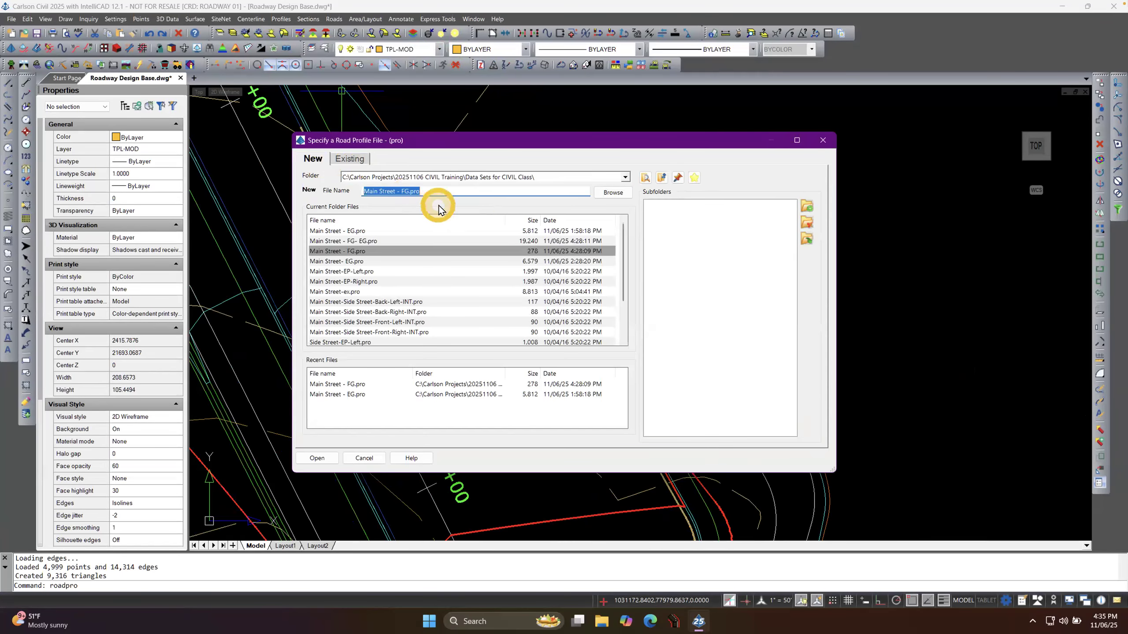
type("PULL-OVER")
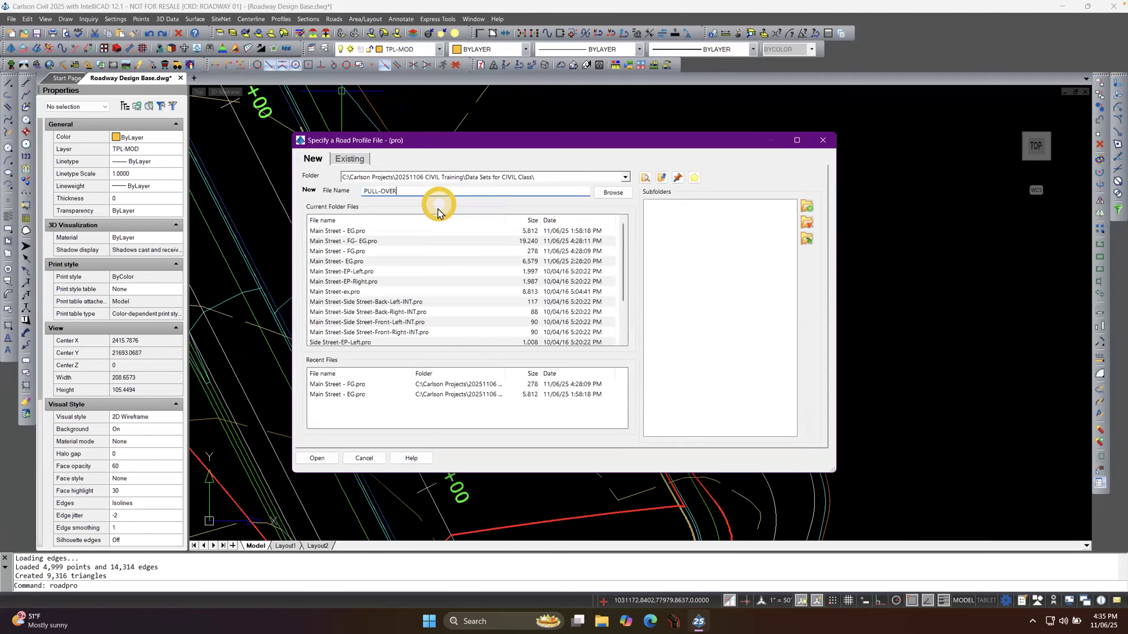
left_click(315, 458)
left_click(341, 381)
left_click(344, 444)
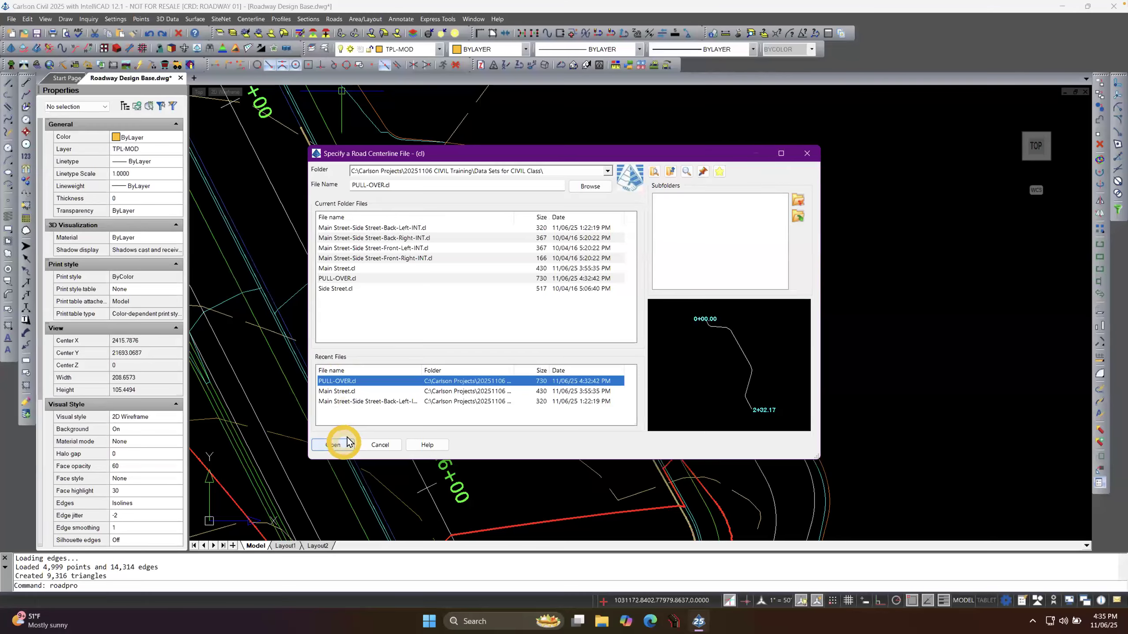
left_click(336, 442)
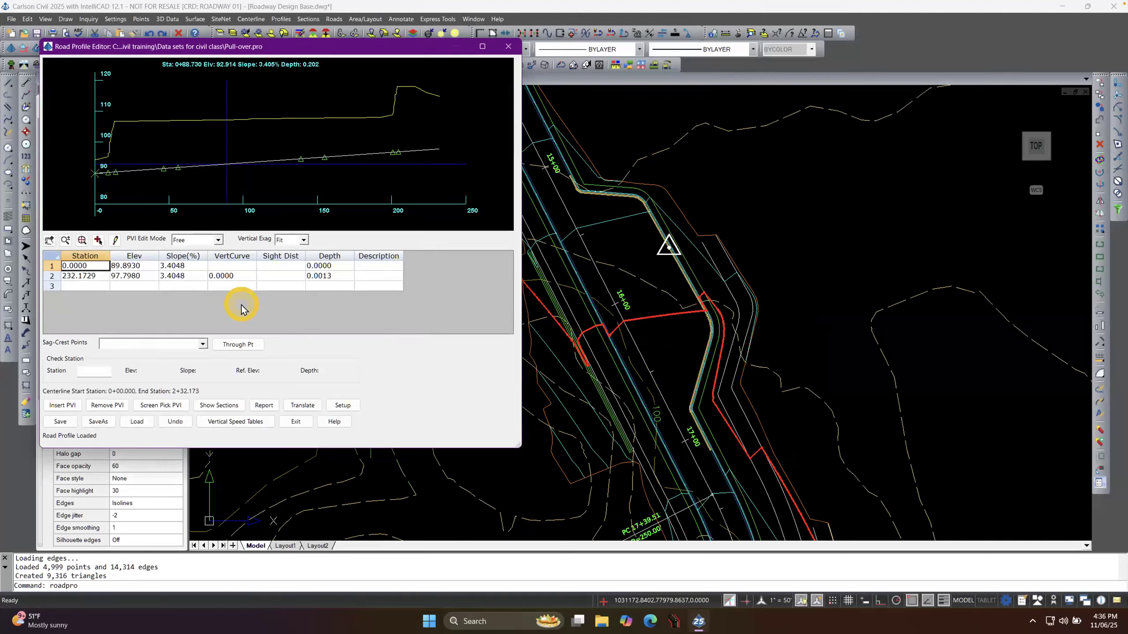
Exit the Road Profile Editor without saving the changes to the pull-over profile.
left_click(289, 422)
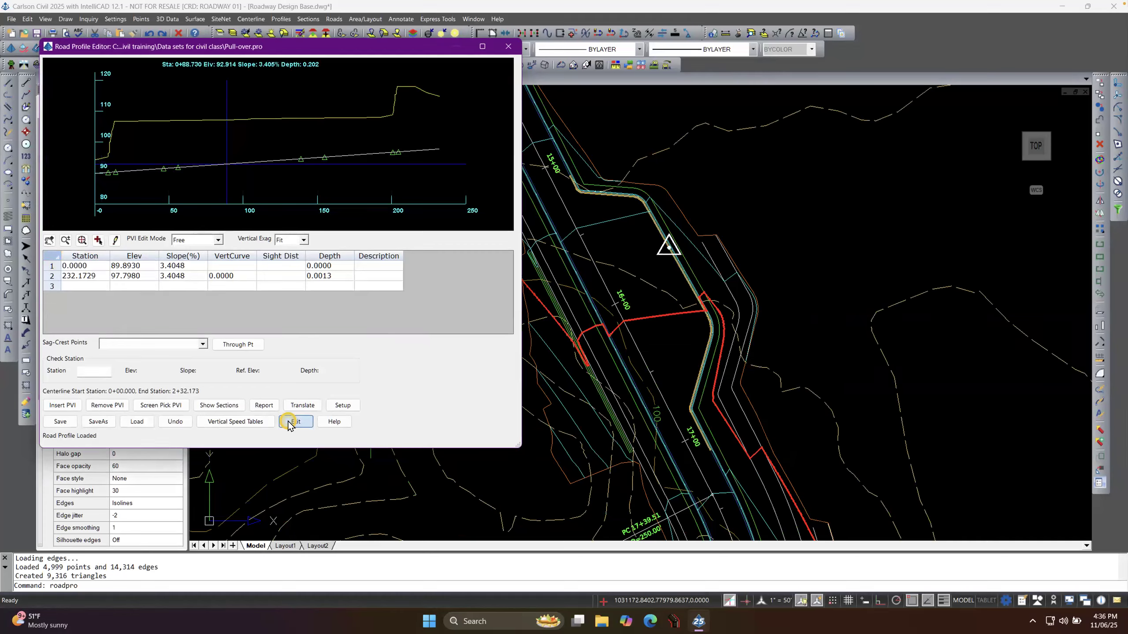
left_click(288, 422)
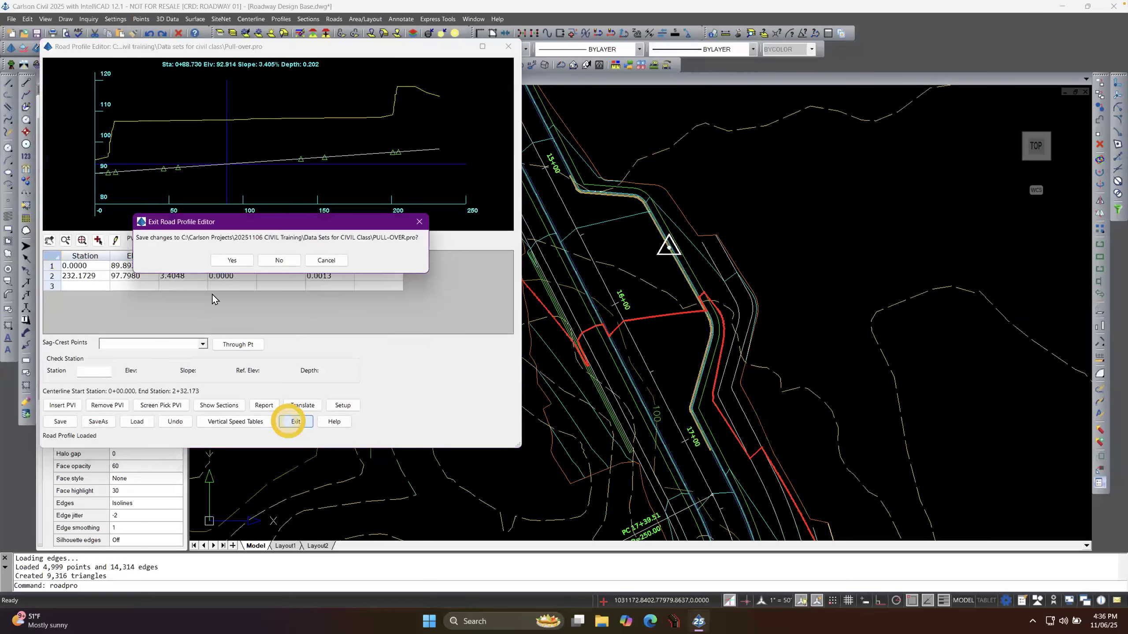
left_click(209, 266)
left_click(271, 262)
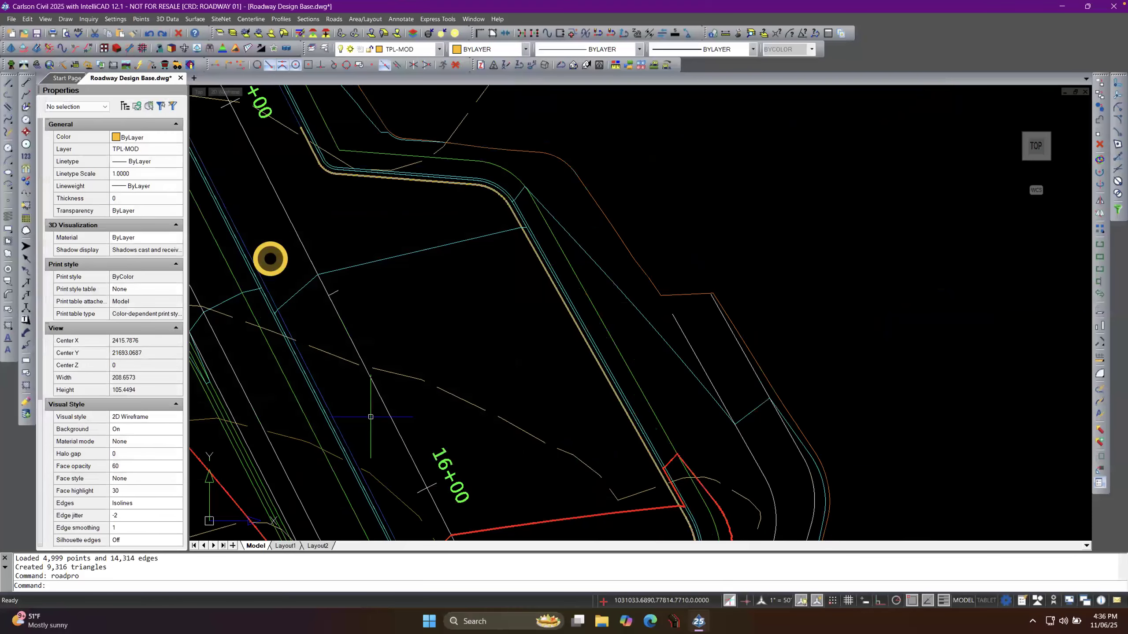
Try the new PULL-OVER road profile again on the PULL-OVER.cl centerline, with MAIN ST RD SURF.tin as the existing ground surface.
scroll(291, 116, "up", 10)
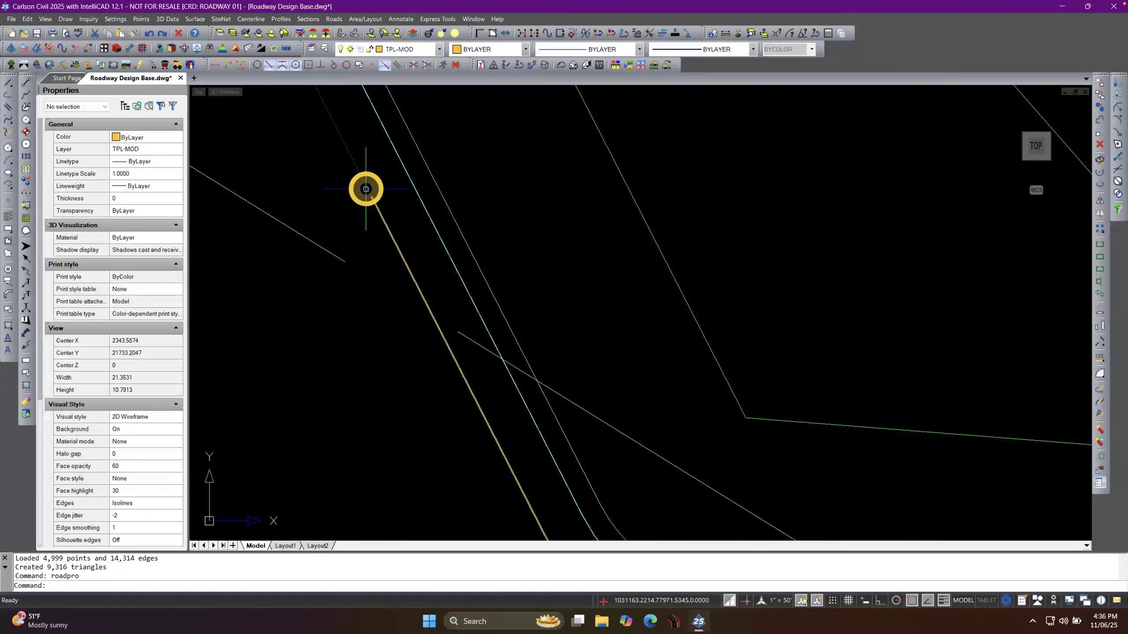
scroll(327, 195, "down", 6)
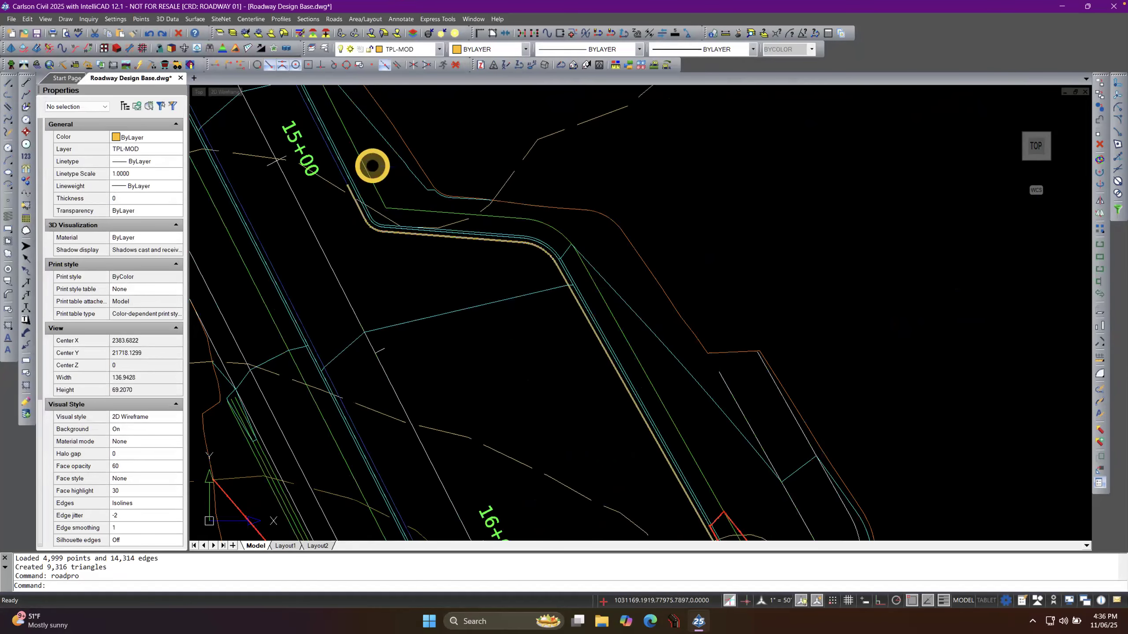
right_click(382, 162)
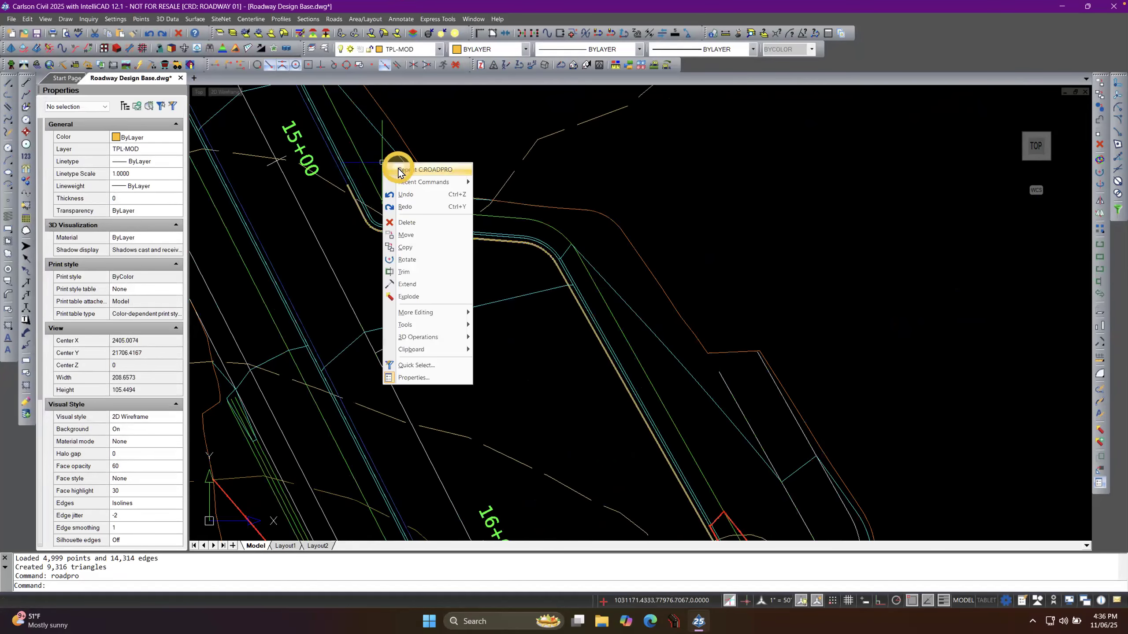
left_click(398, 168)
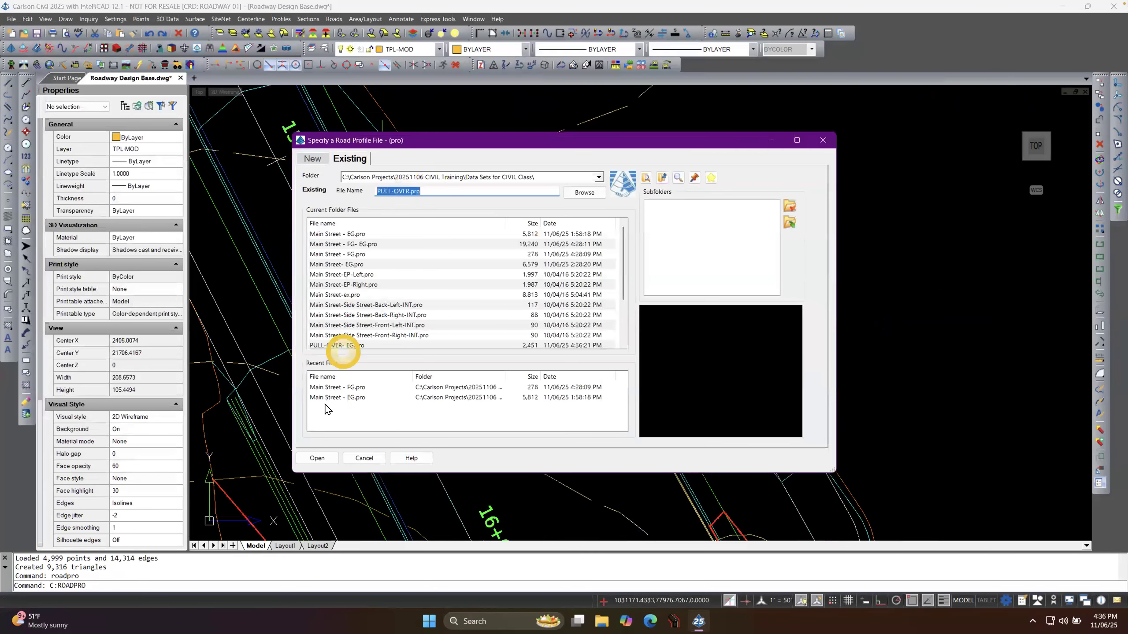
left_click(316, 159)
left_click(317, 458)
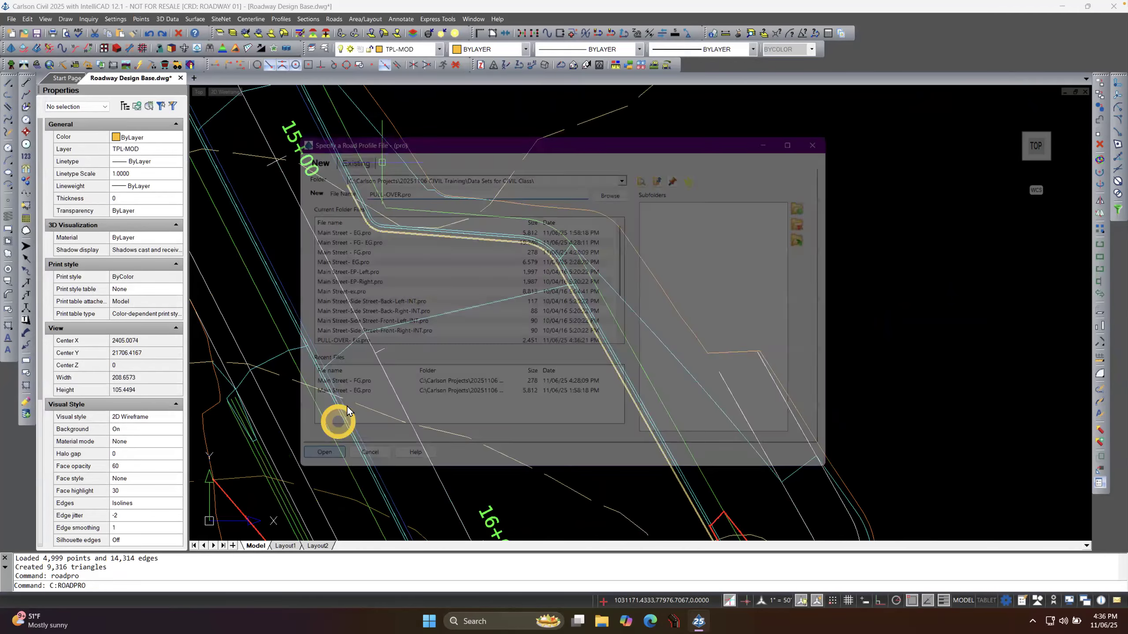
double_click(353, 279)
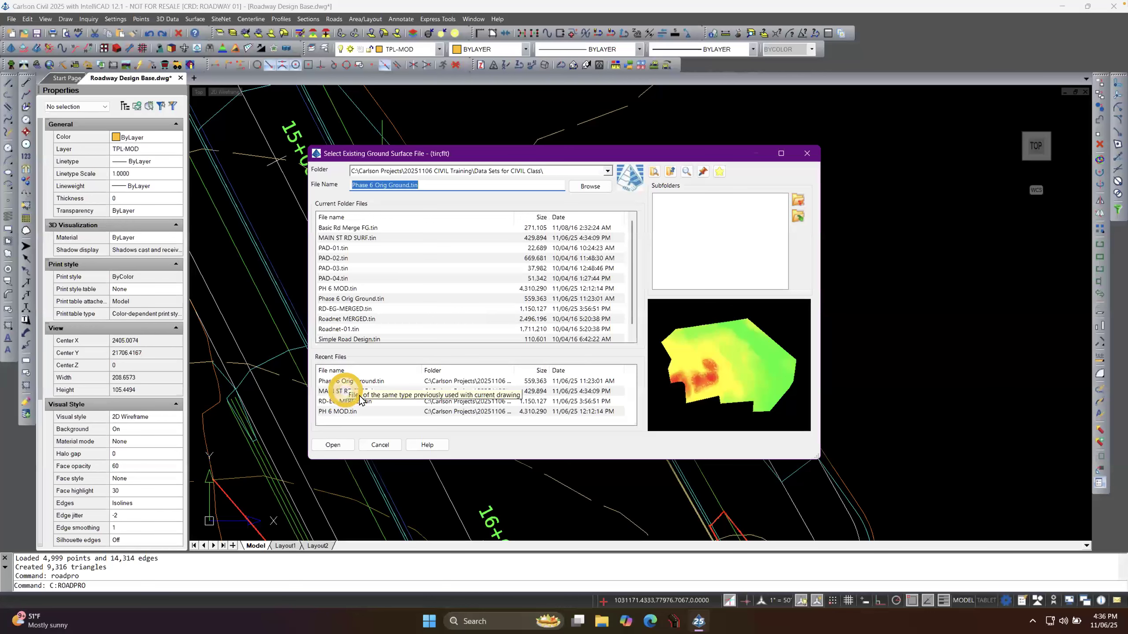
left_click(334, 394)
left_click(333, 444)
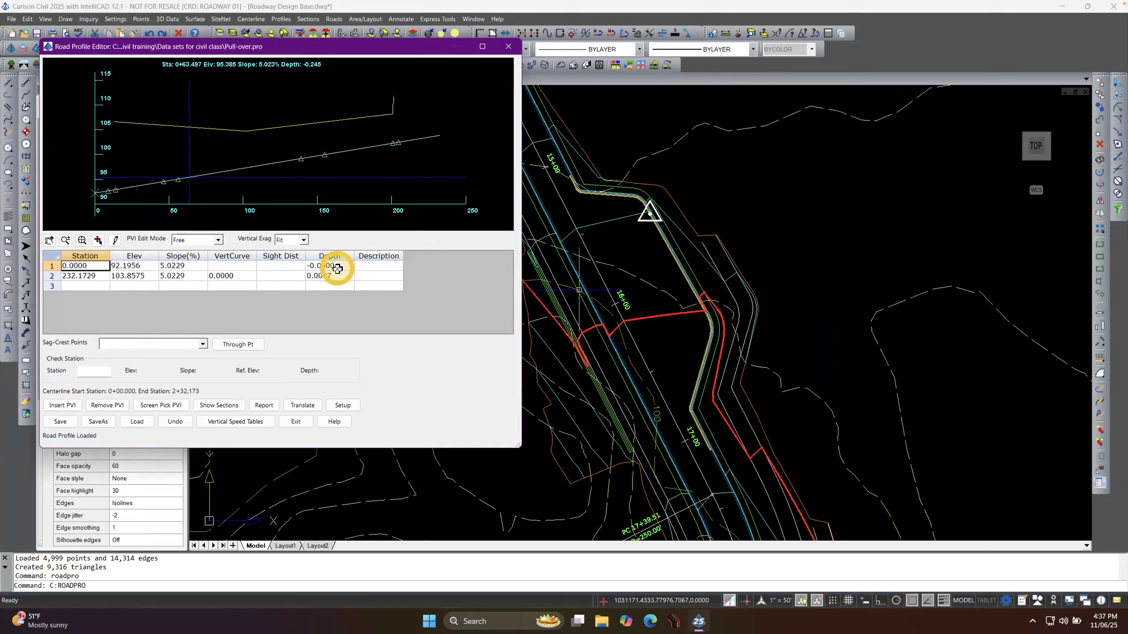
Discard the road profile based on the MAIN ST RD SURF surface and close the Road Profile Editor.
left_click(133, 299)
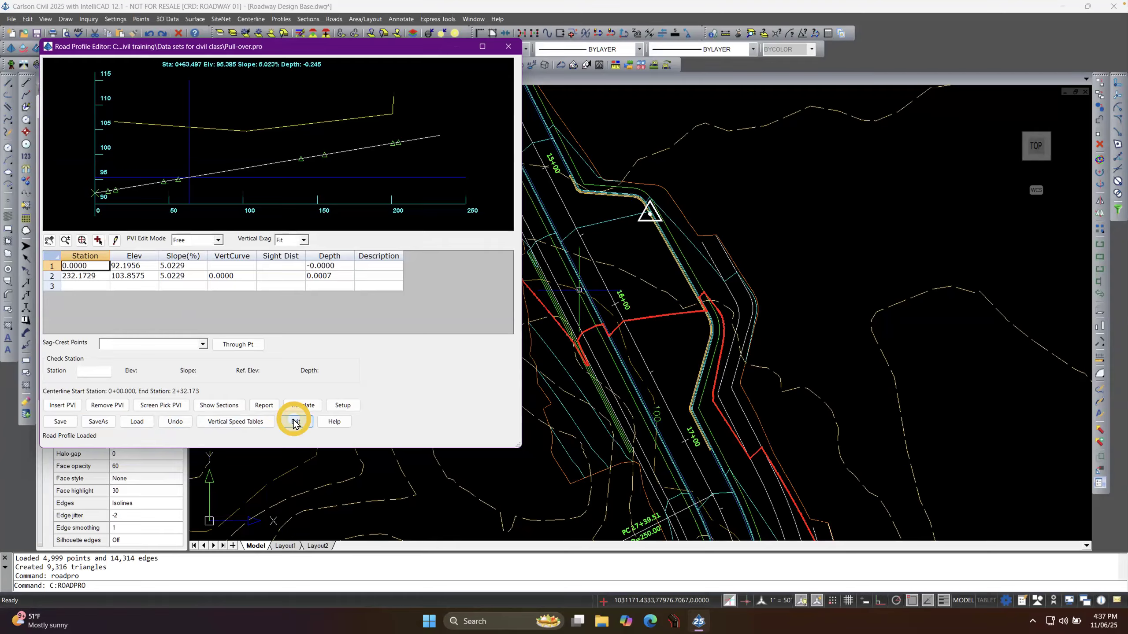
left_click(330, 264)
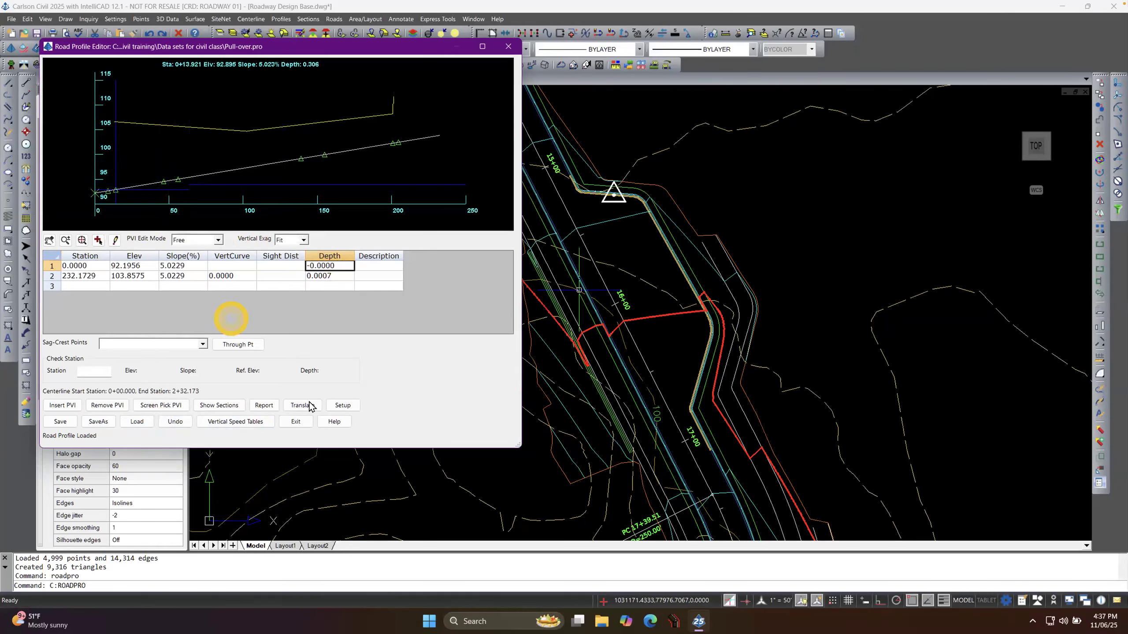
left_click(289, 422)
left_click(285, 260)
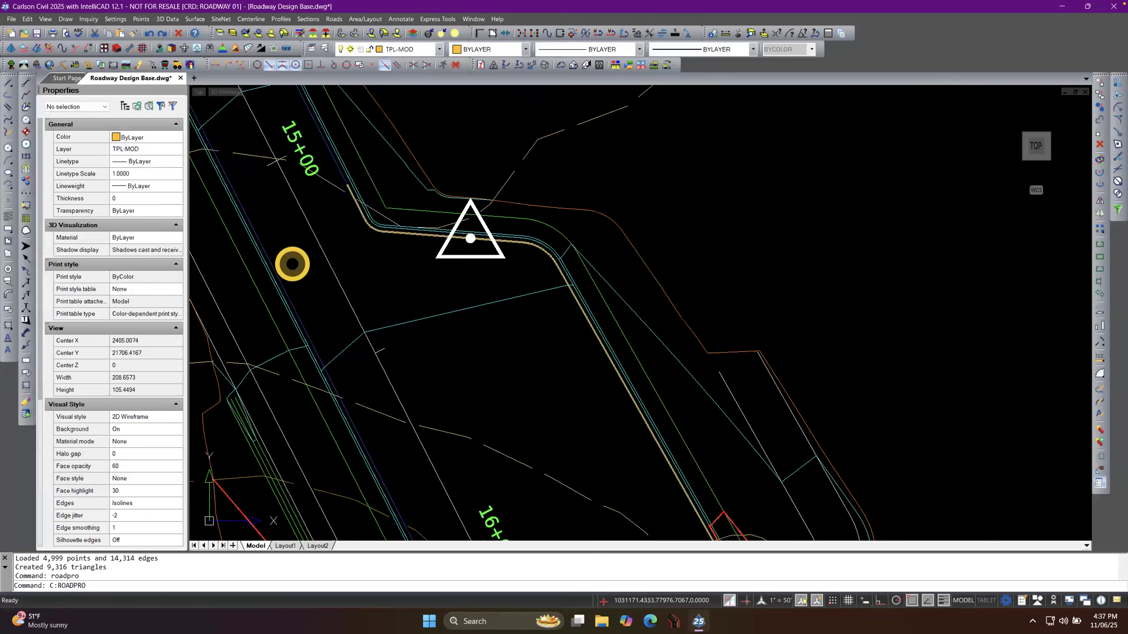
Start a new PULL-OVER.pro profile in the general Profile Editor and set PULL-OVER.cl as its reference centerline.
left_click(277, 19)
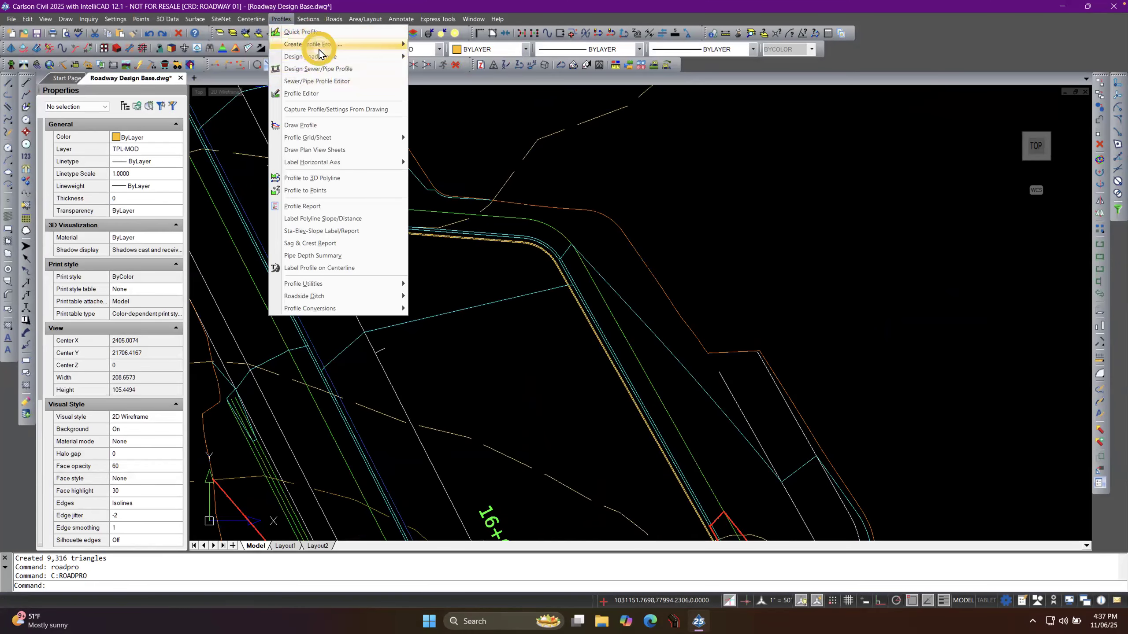
mouse_move(320, 59)
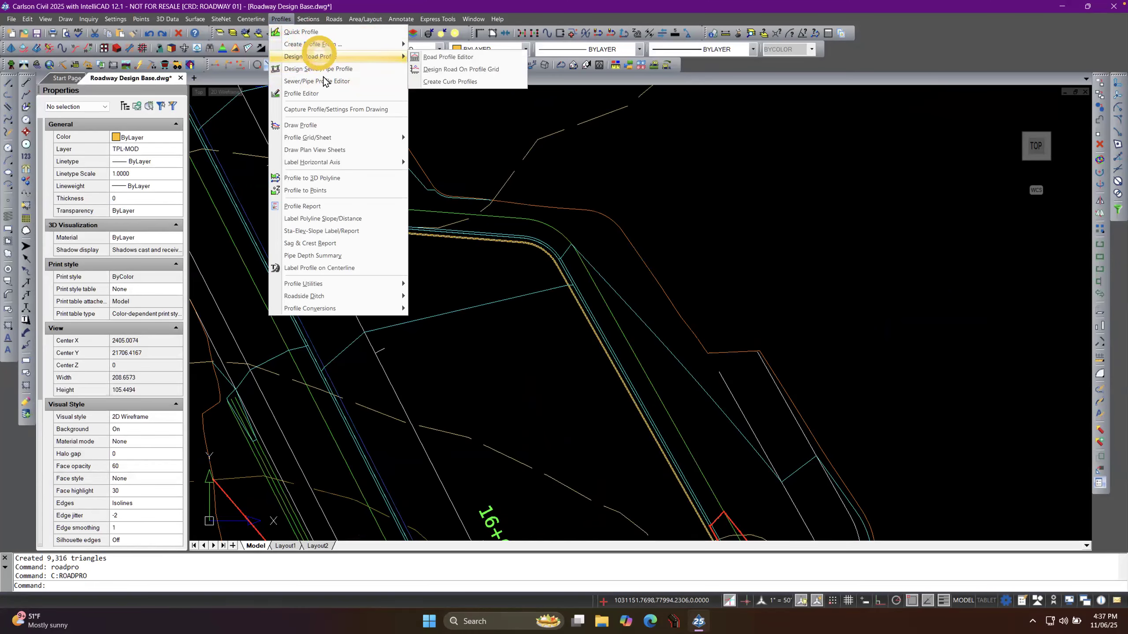
left_click(324, 94)
left_click(312, 158)
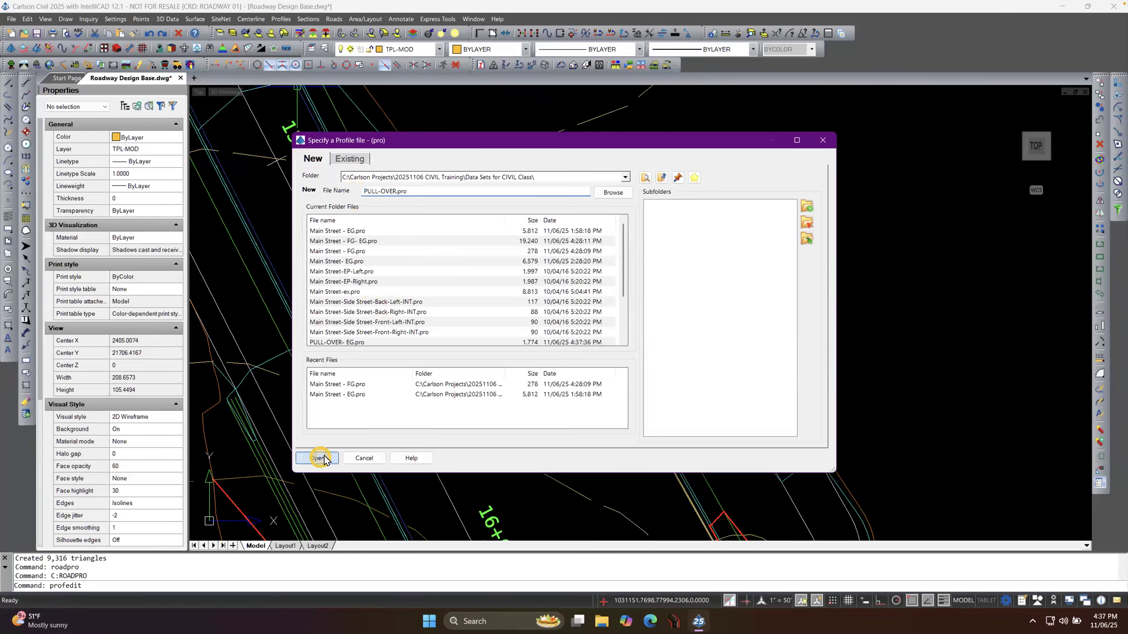
left_click(318, 458)
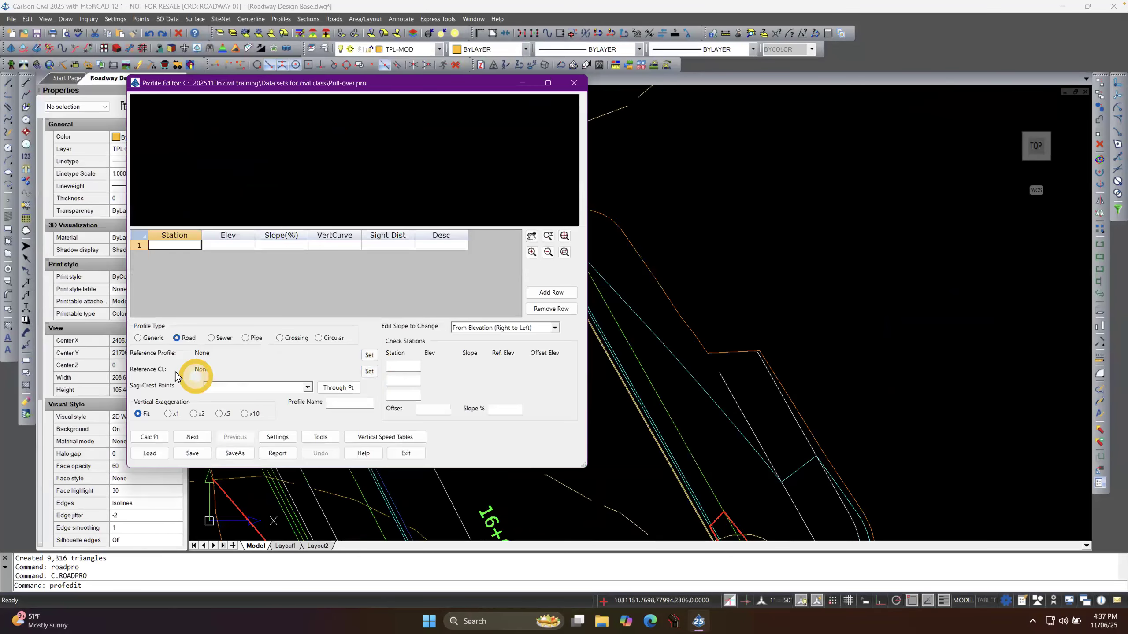
left_click(373, 371)
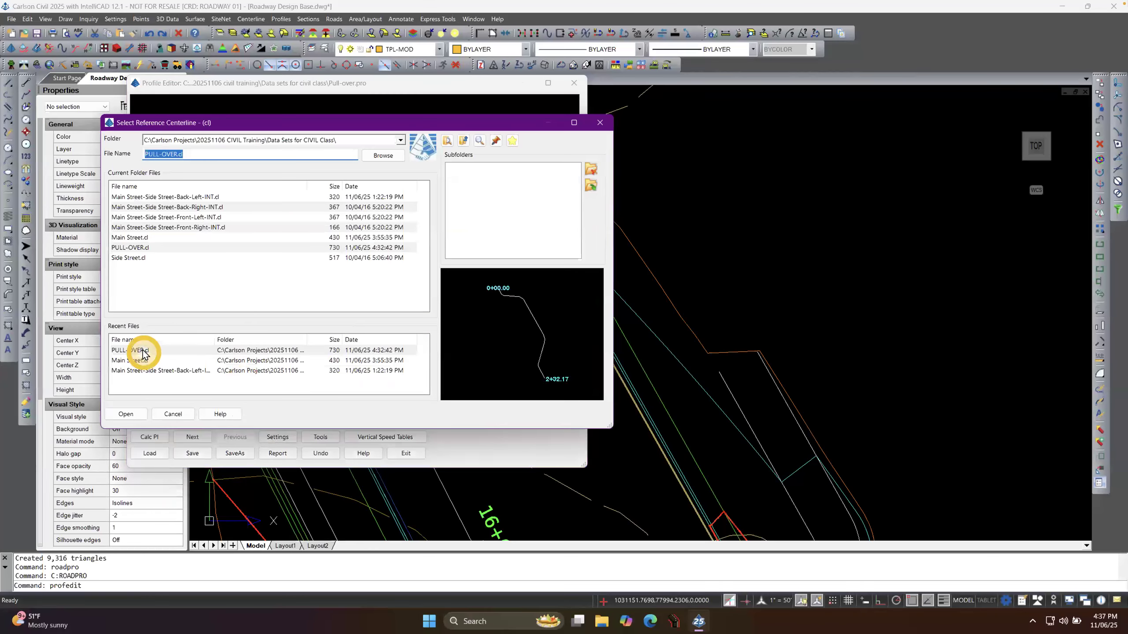
double_click(143, 351)
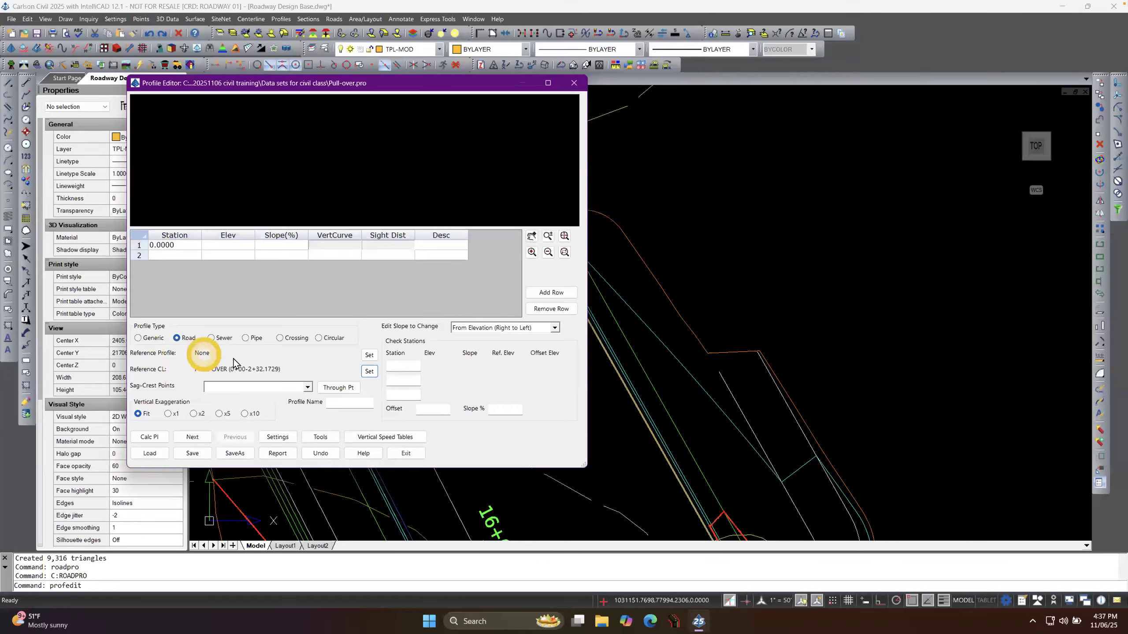
Look through the existing profiles for a reference profile and exit the Profile Editor without saving the PULL-OVER profile.
left_click(368, 356)
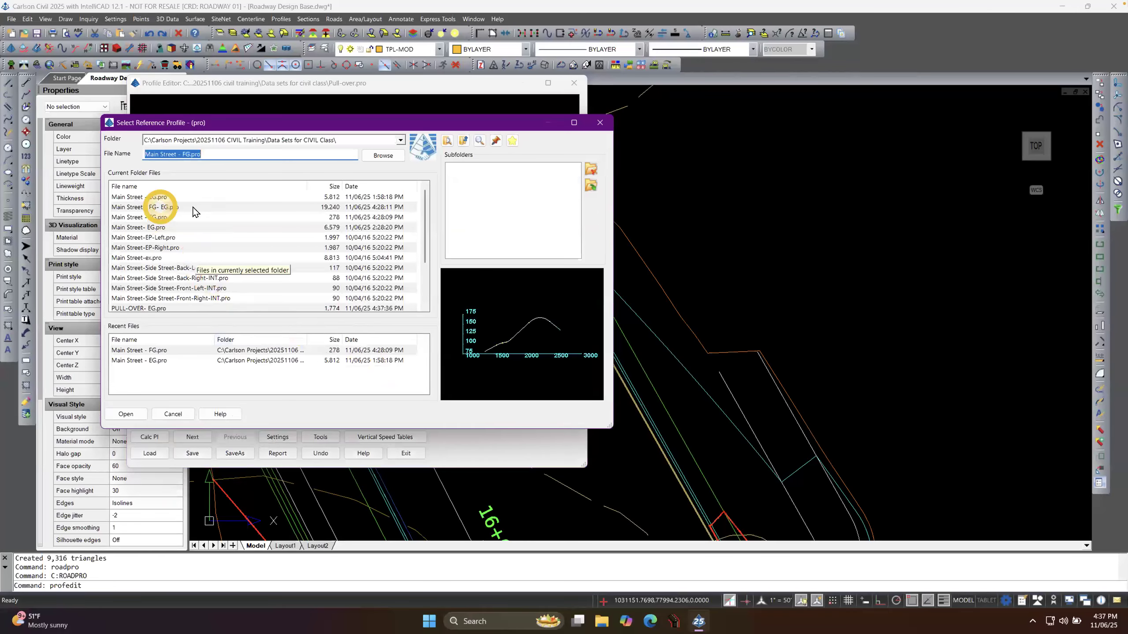
left_click(169, 239)
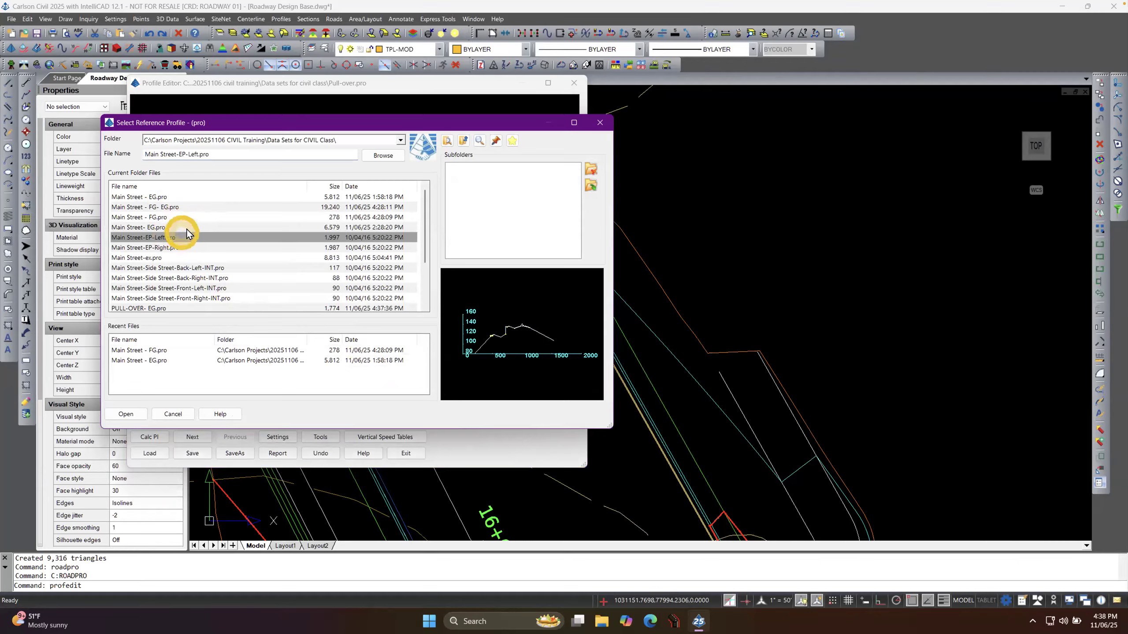
scroll(186, 233, "down", 2)
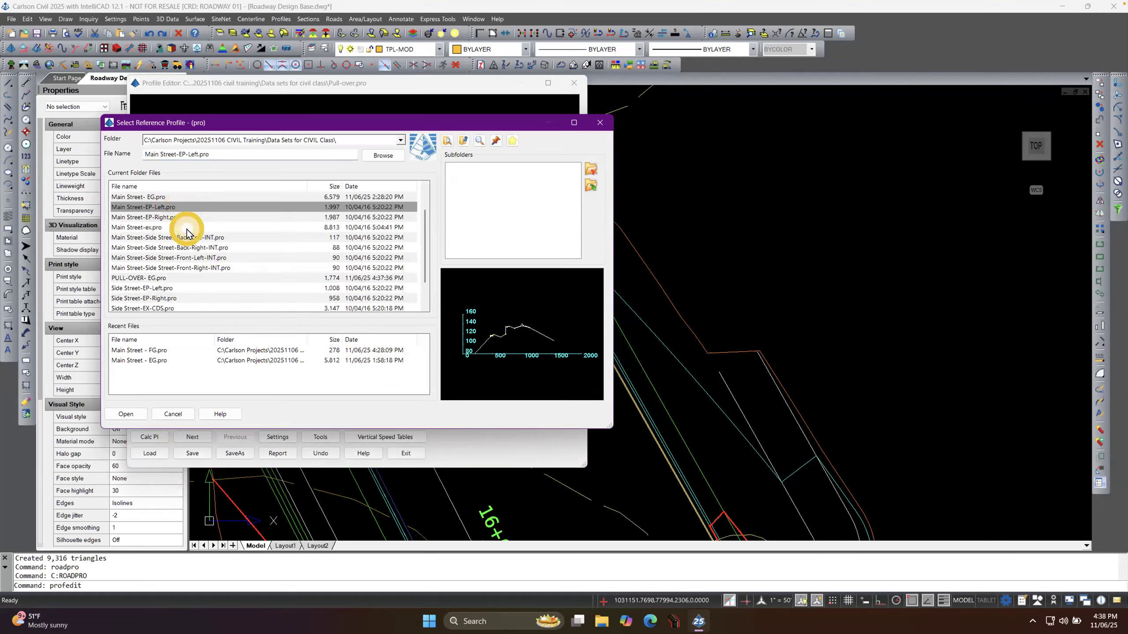
scroll(187, 233, "up", 2)
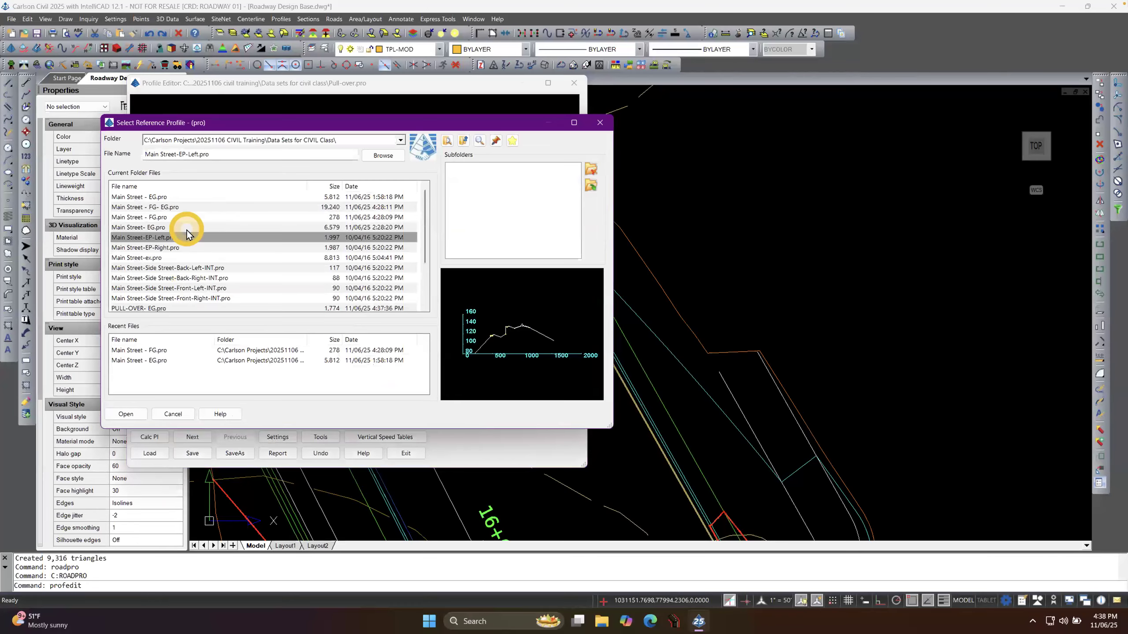
left_click(173, 413)
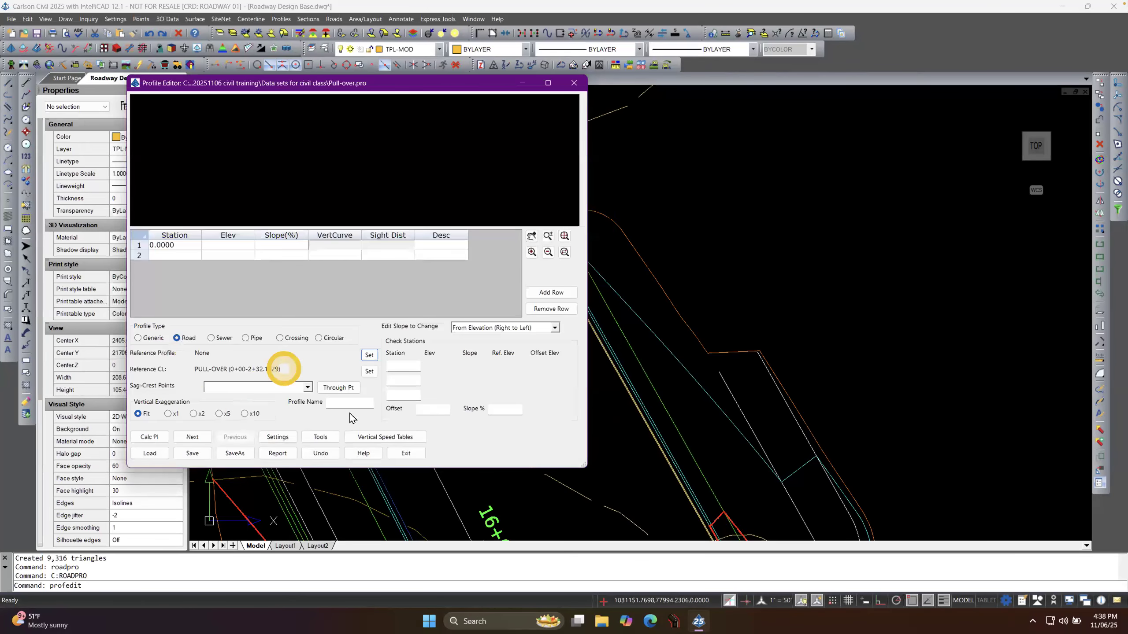
left_click(404, 453)
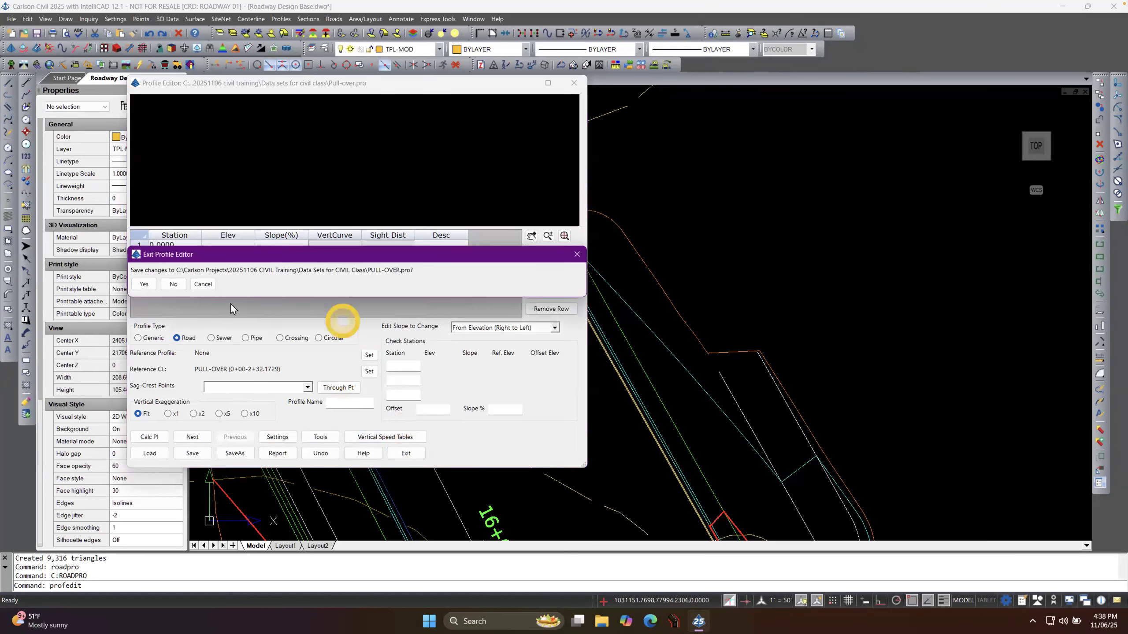
left_click(244, 273)
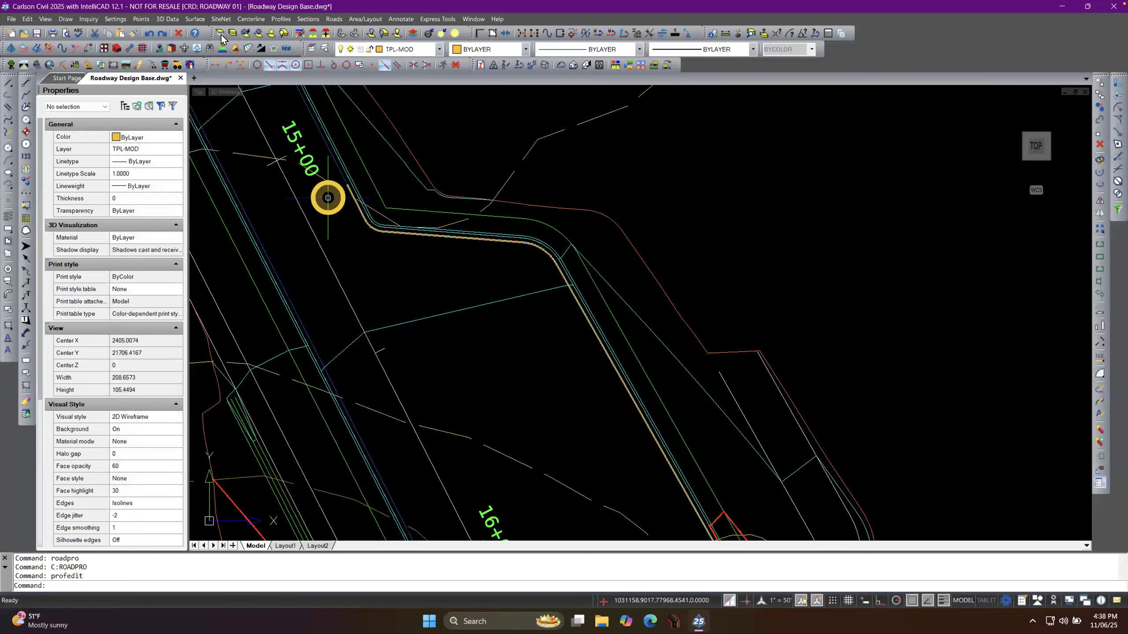
Start a new PULL-OVER.pro profile in the Road Profile Editor, based on the PULL-OVER.cl centerline.
left_click(280, 19)
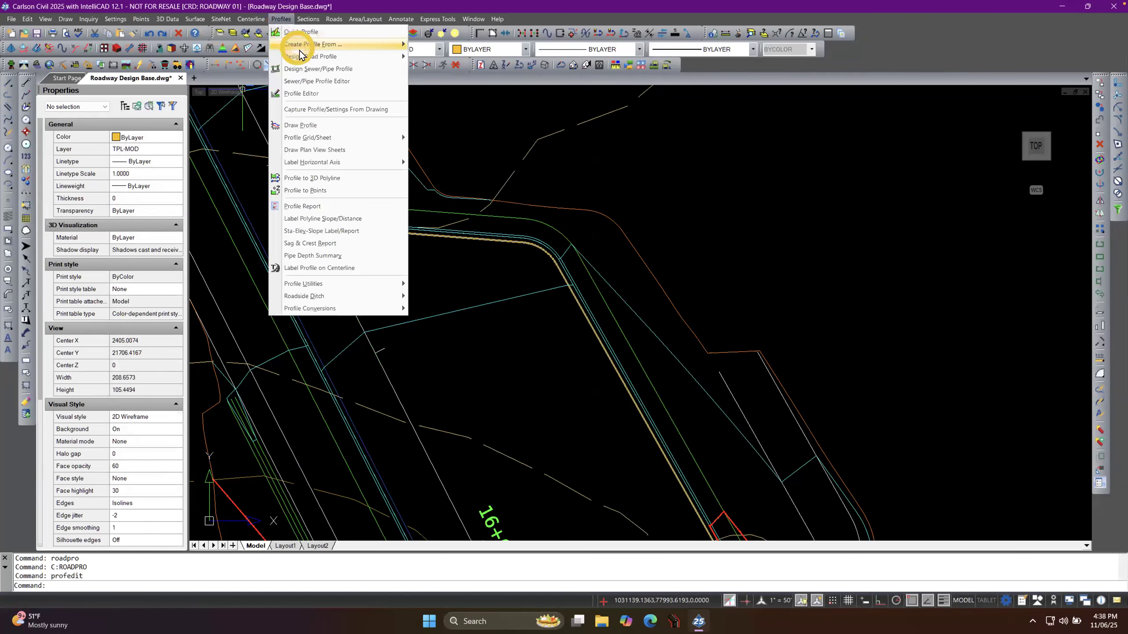
mouse_move(359, 63)
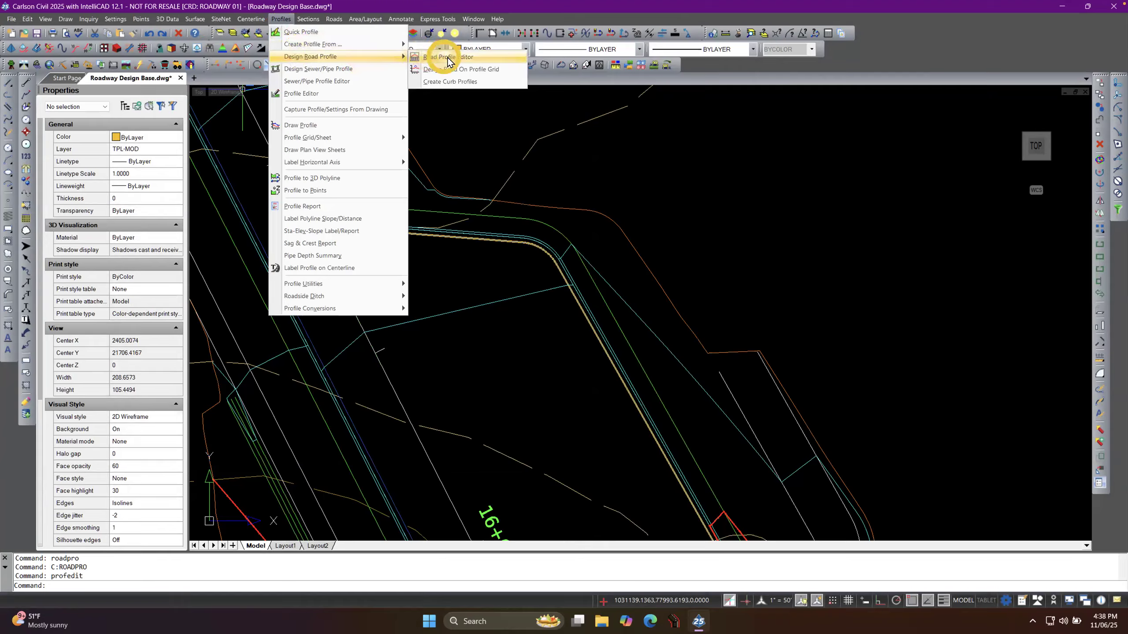
left_click(445, 57)
left_click(316, 160)
left_click(317, 459)
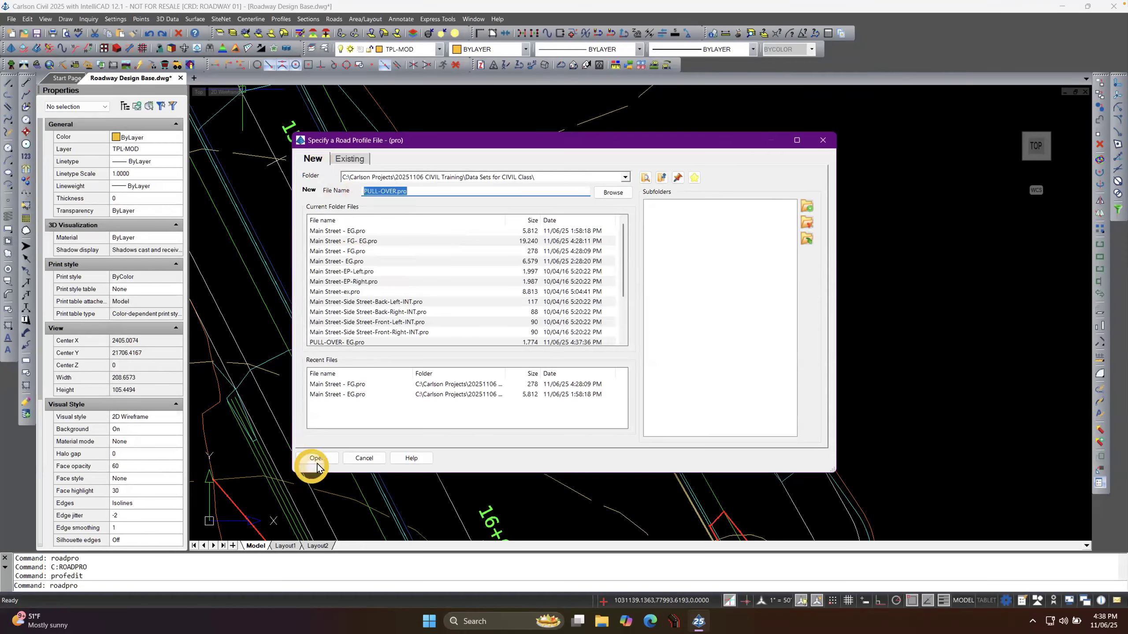
left_click(334, 431)
left_click(343, 381)
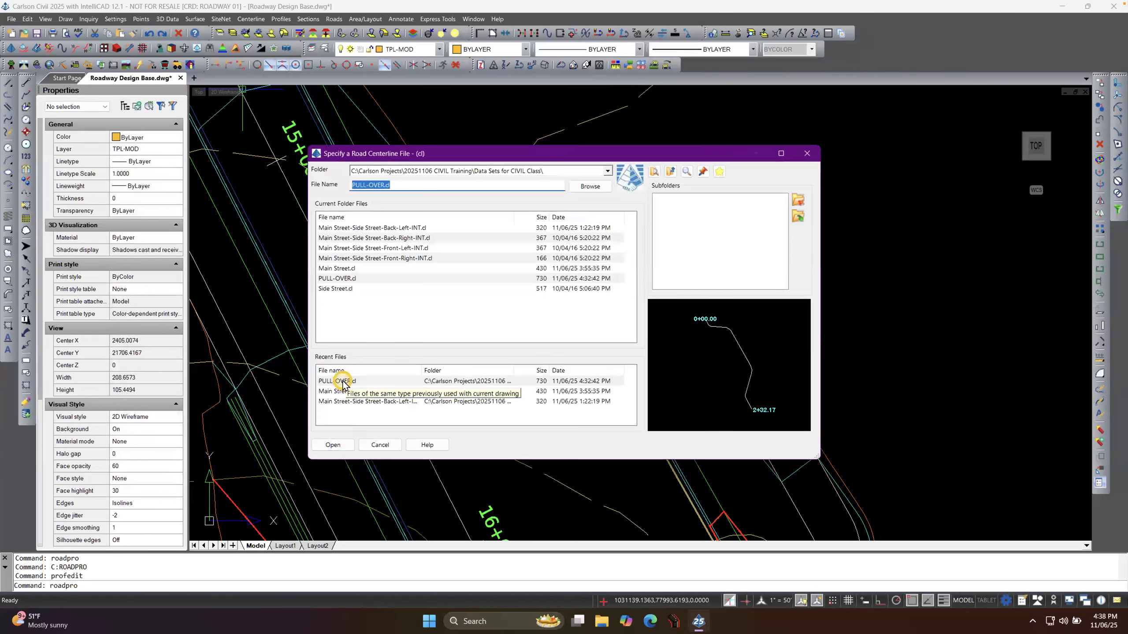
double_click(362, 378)
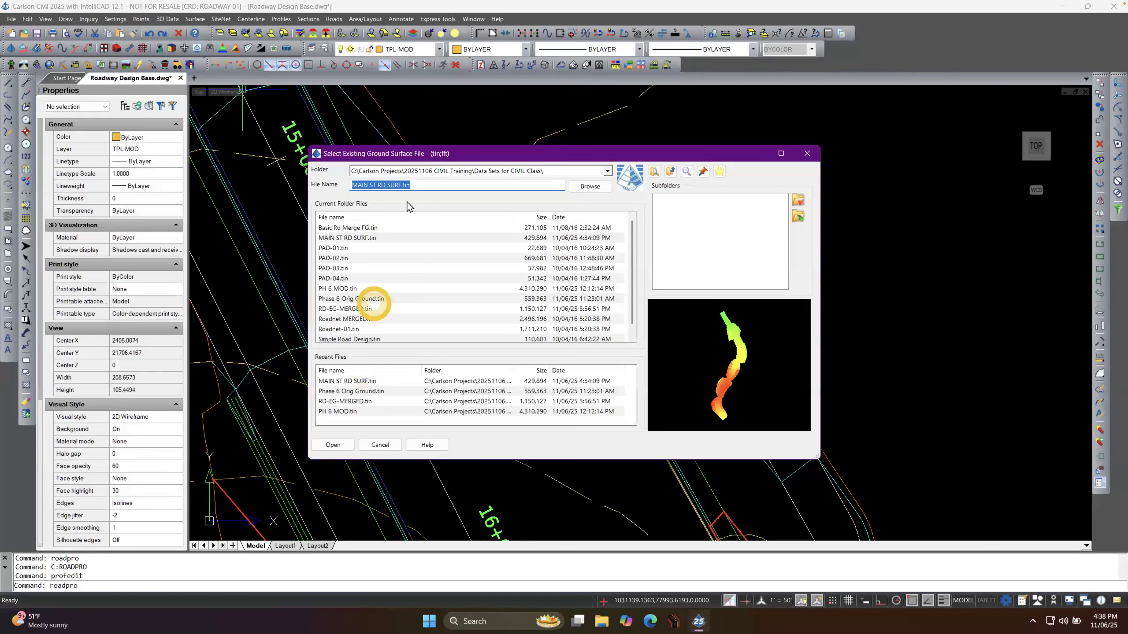
Load MAIN ST RD SURF.tin as the existing ground surface for the pull-over road profile.
left_click_drag(415, 156, 625, 175)
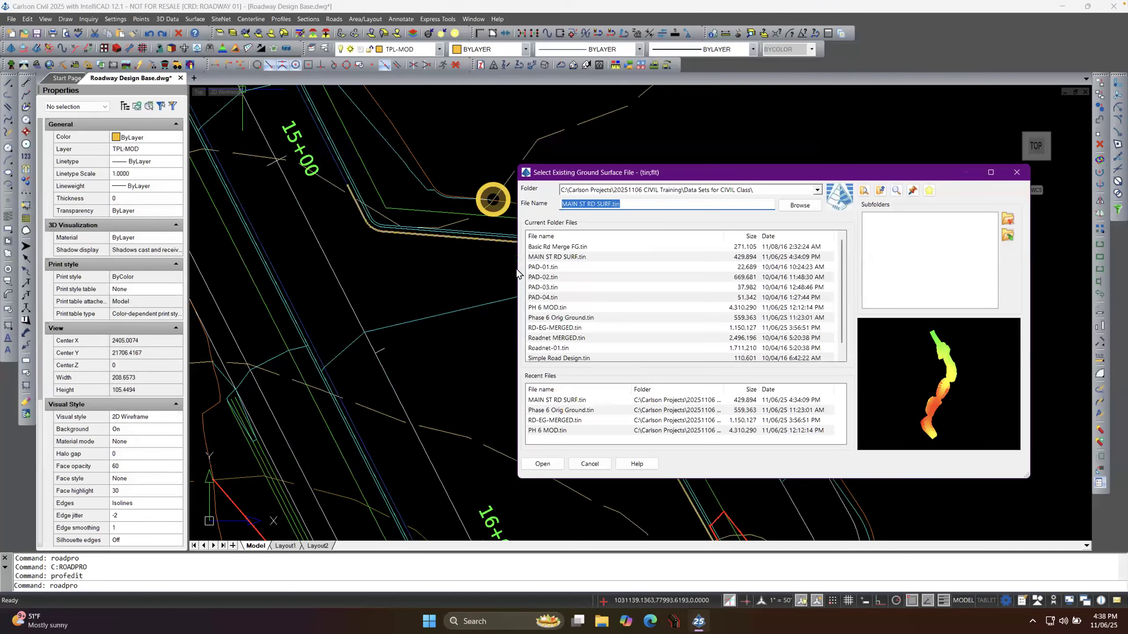
left_click(574, 399)
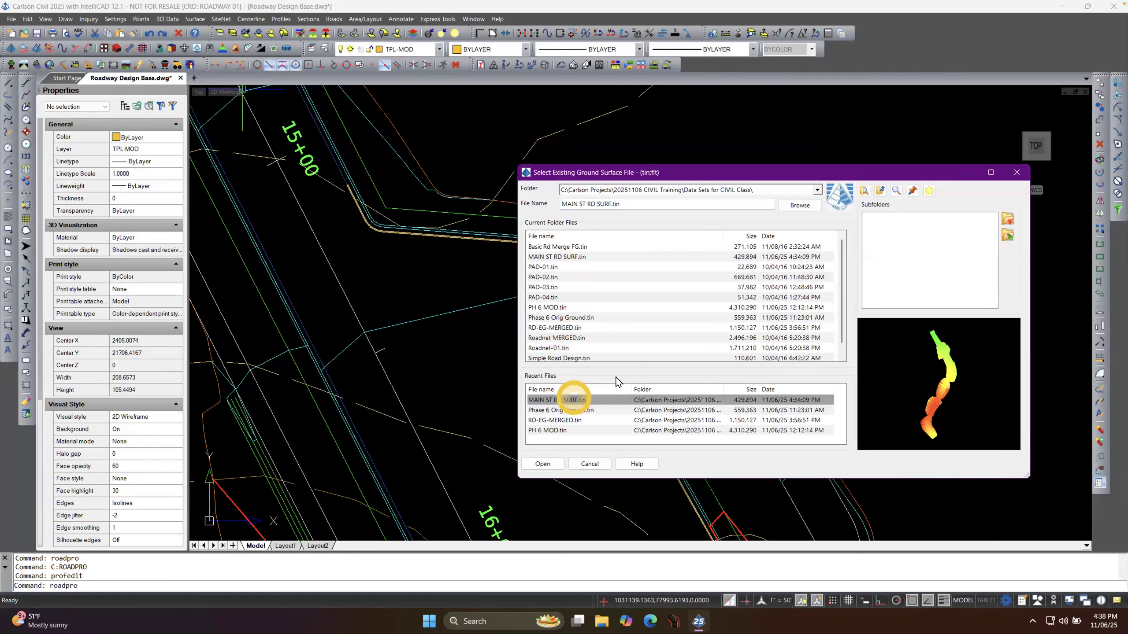
left_click(370, 215)
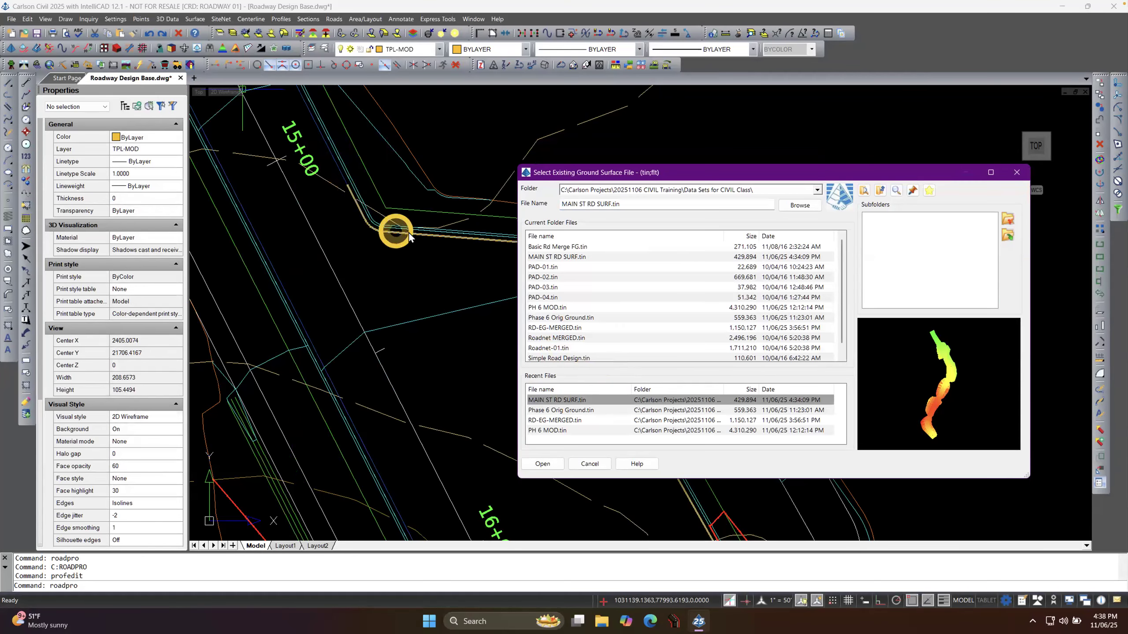
left_click(542, 464)
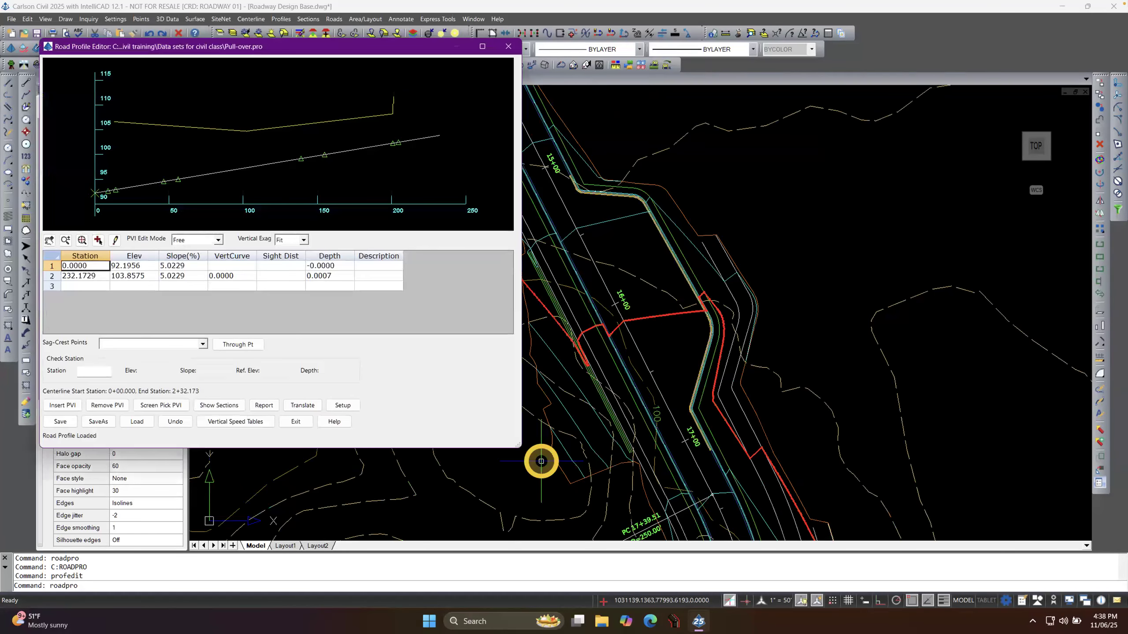
Set the profile view's vertical exaggeration to x1 and turn off the reference surface at the right offset.
left_click(305, 241)
left_click(291, 252)
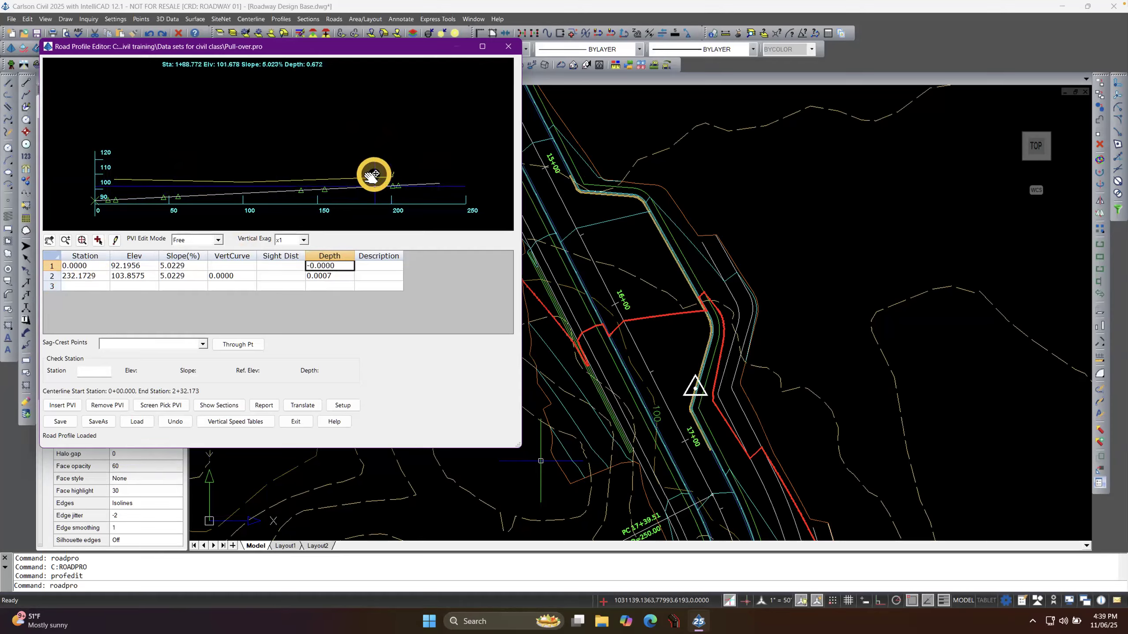
left_click(342, 405)
left_click(187, 193)
left_click(180, 396)
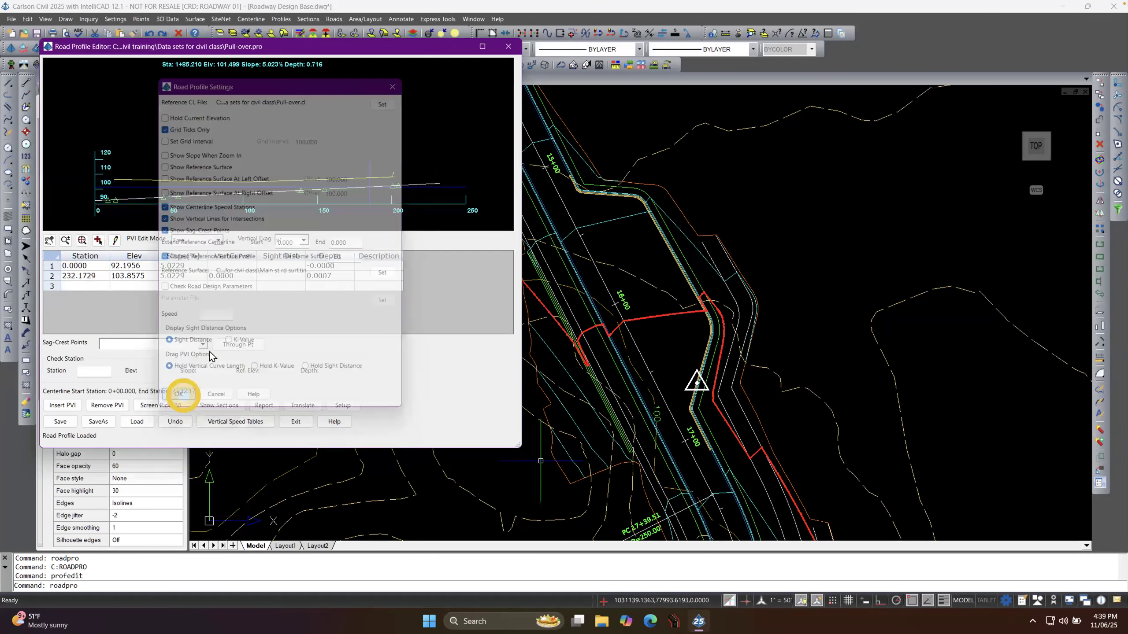
Add a PVI at station 100, elevation 106.6956, with 14.5% slope in and a vertical curve length of 100.
scroll(305, 176, "up", 2)
scroll(319, 168, "down", 2)
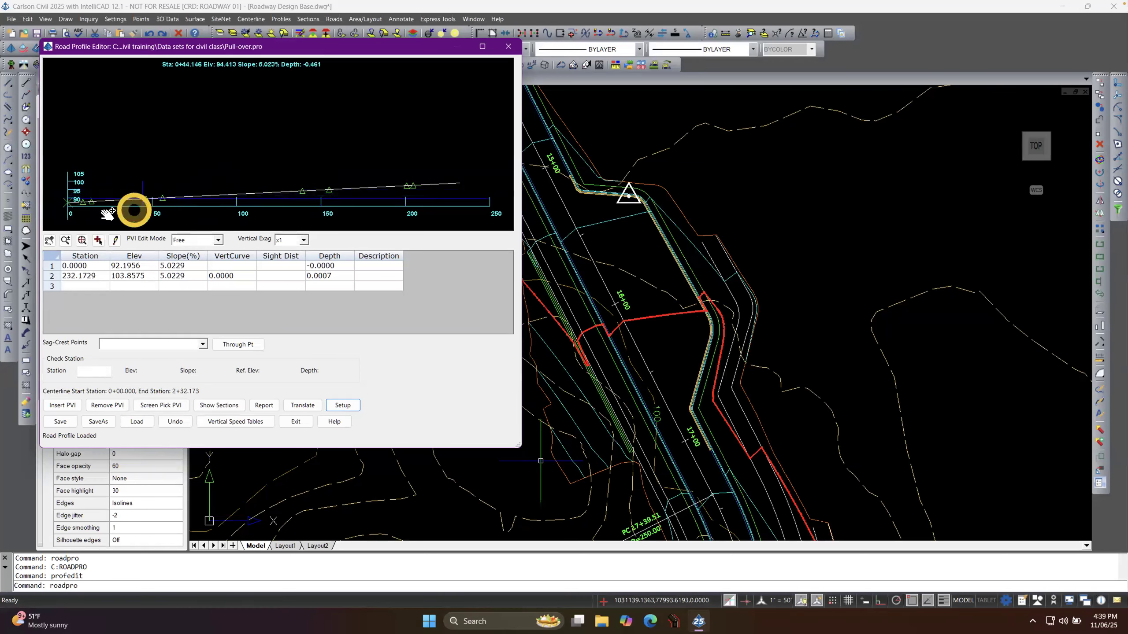
scroll(186, 200, "up", 3)
scroll(202, 192, "down", 1)
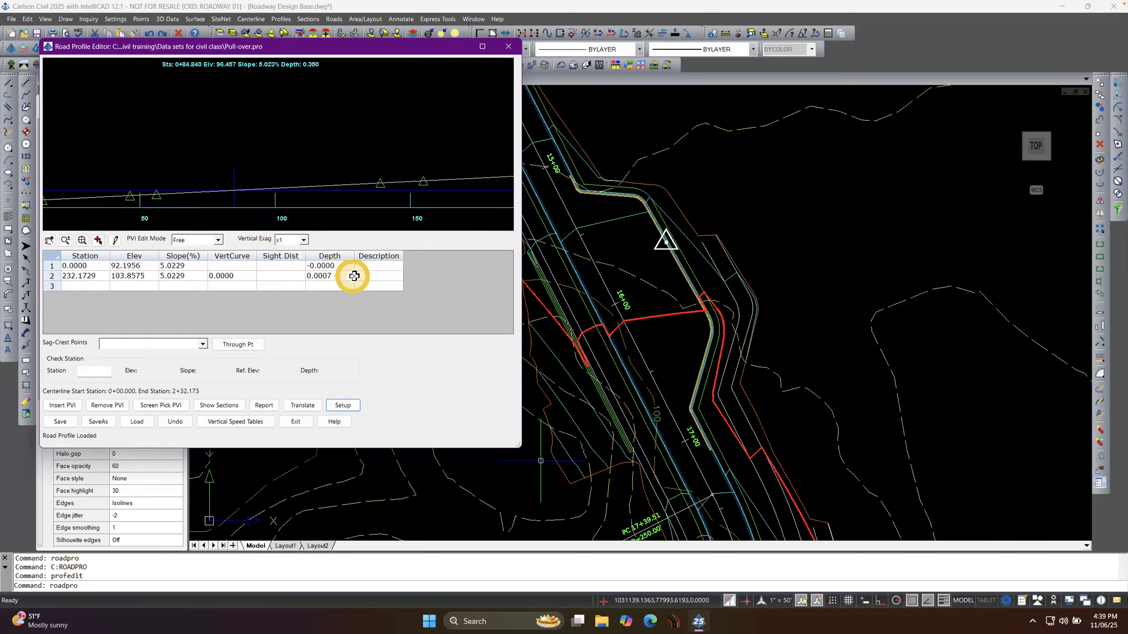
left_click(98, 240)
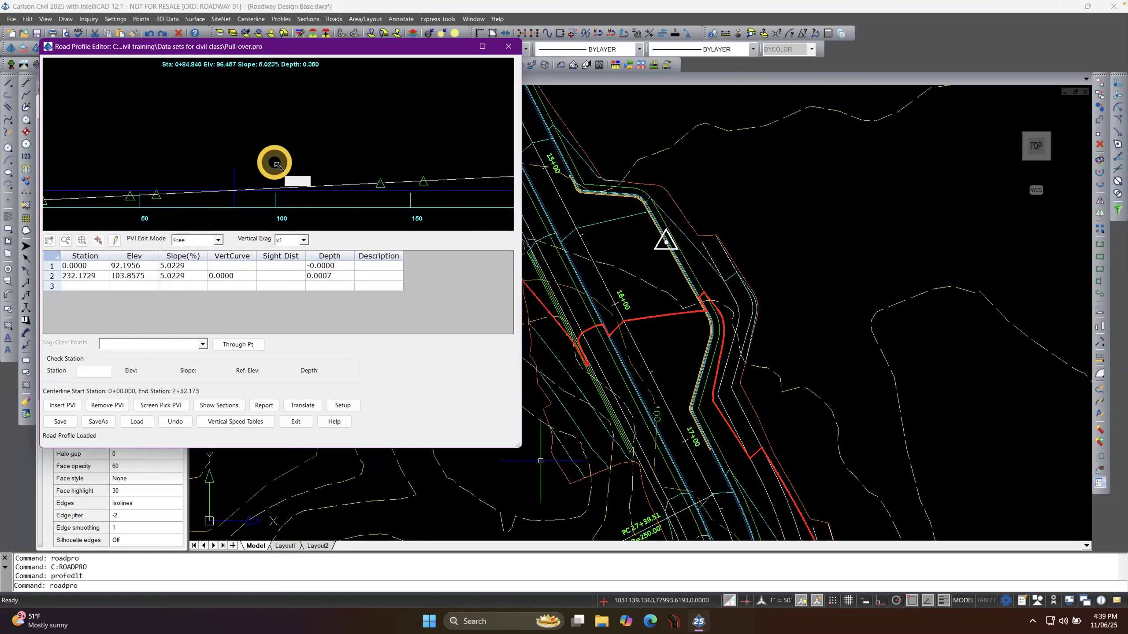
left_click(276, 165)
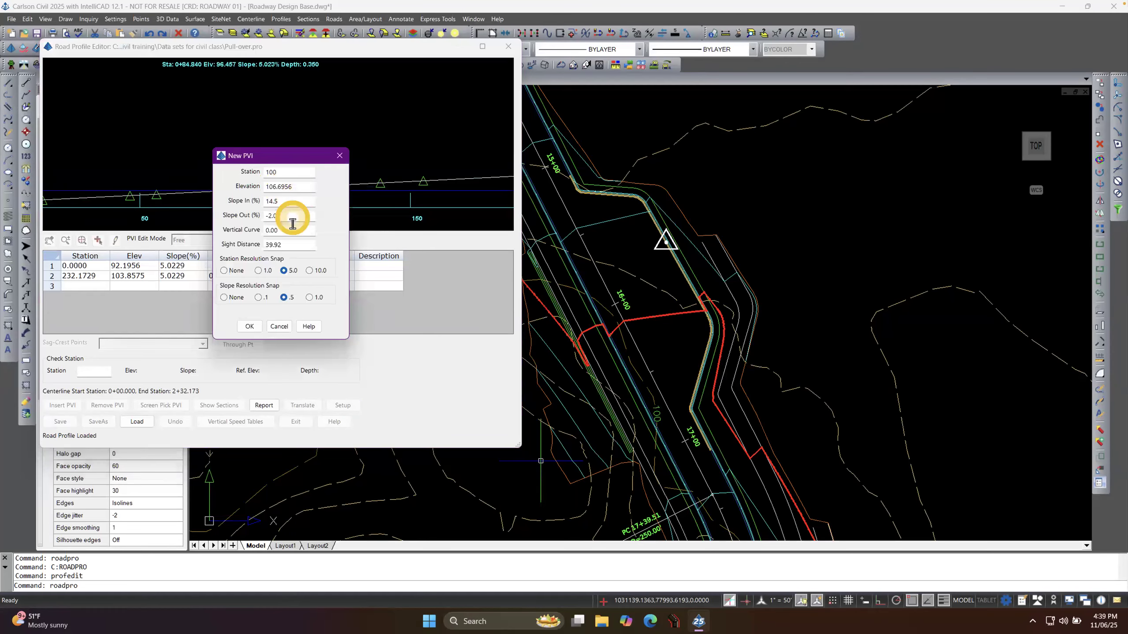
left_click_drag(294, 230, 253, 229)
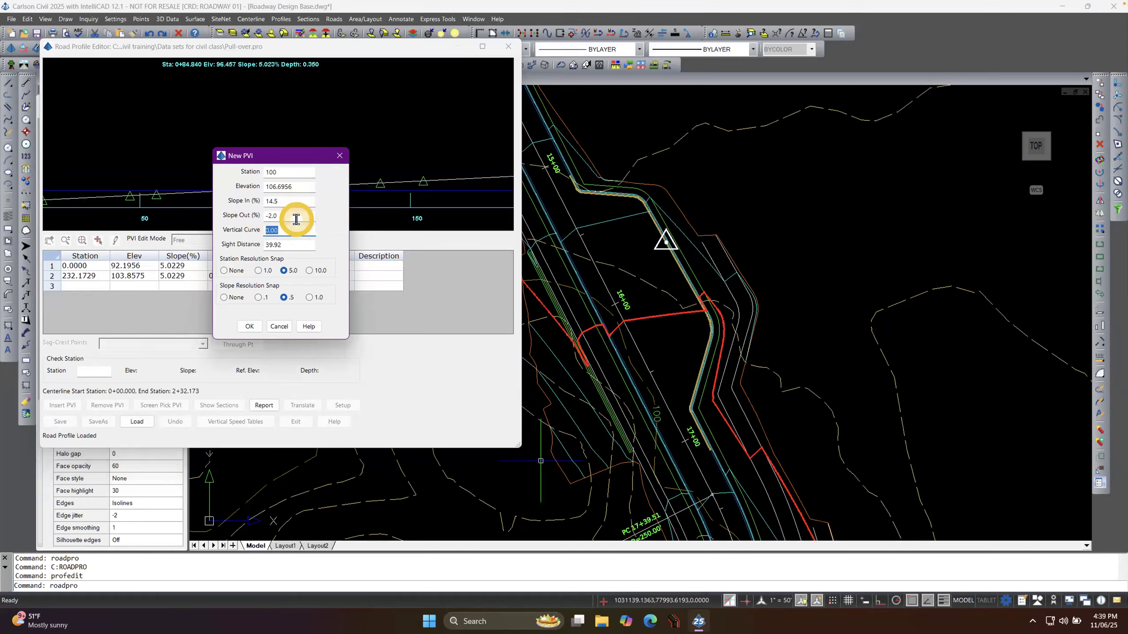
key("Return")
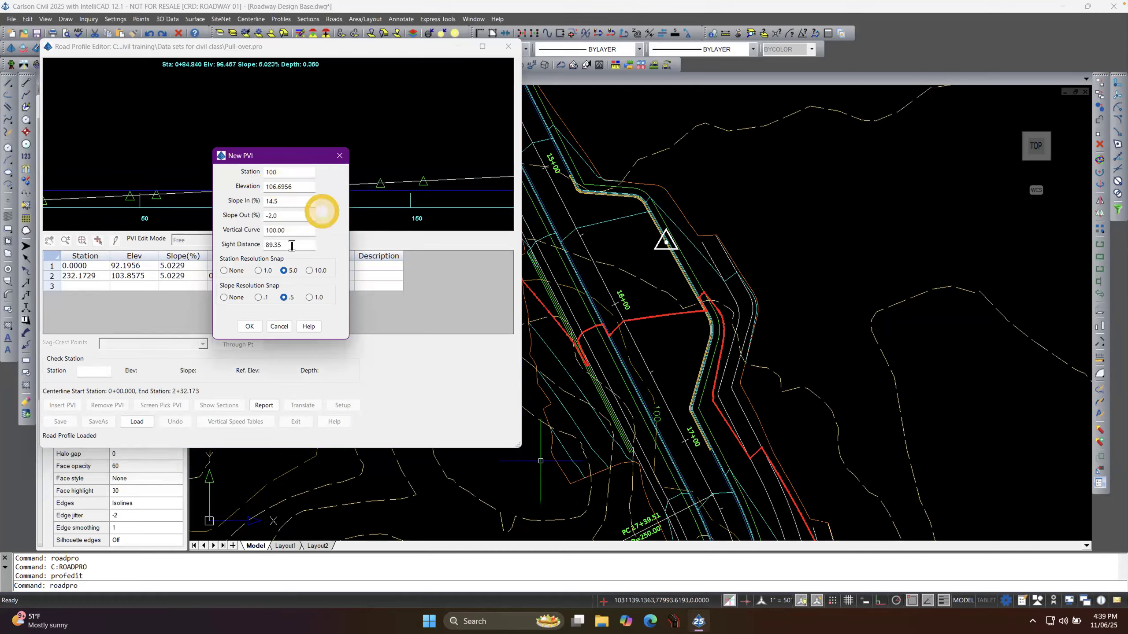
left_click(249, 327)
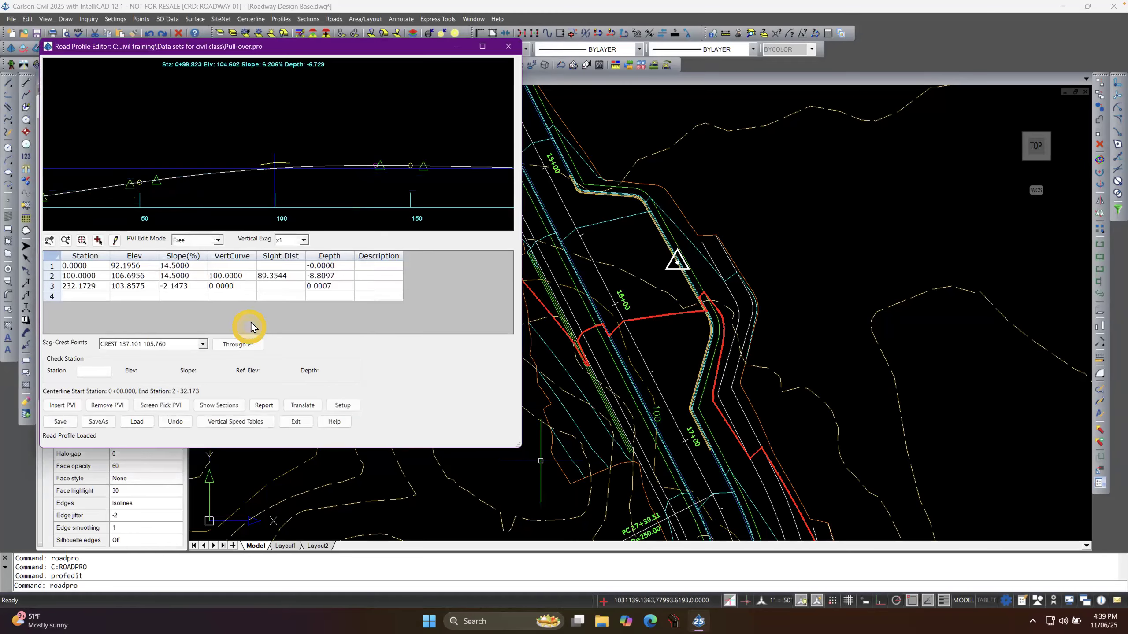
Turn on the display of the reference surface in the road profile settings.
scroll(285, 168, "down", 5)
scroll(285, 169, "up", 6)
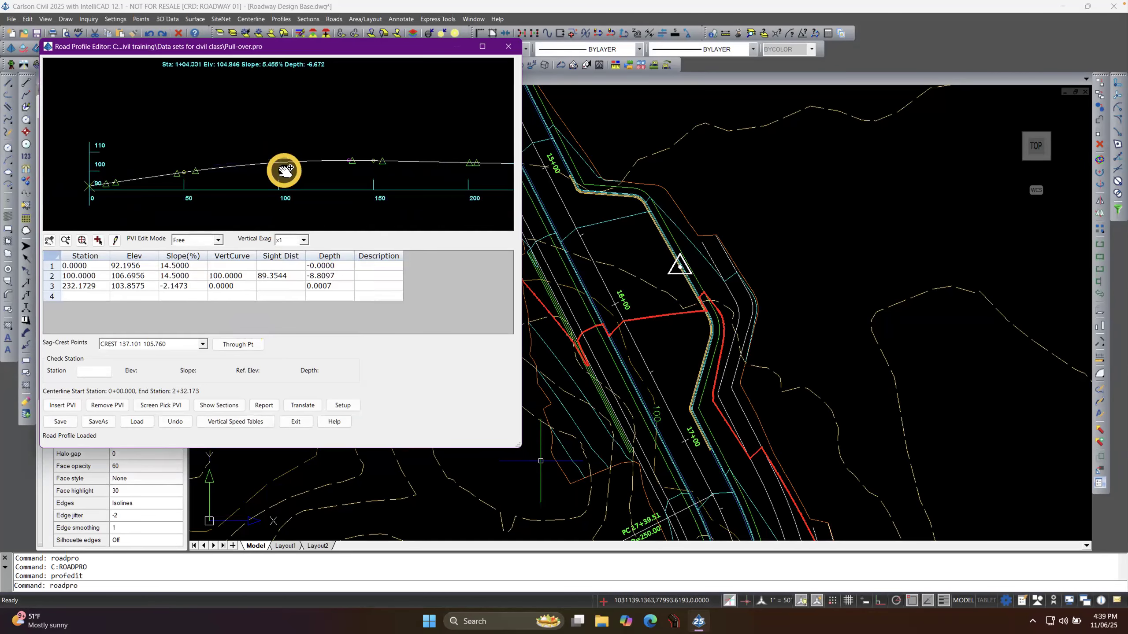
scroll(284, 172, "down", 3)
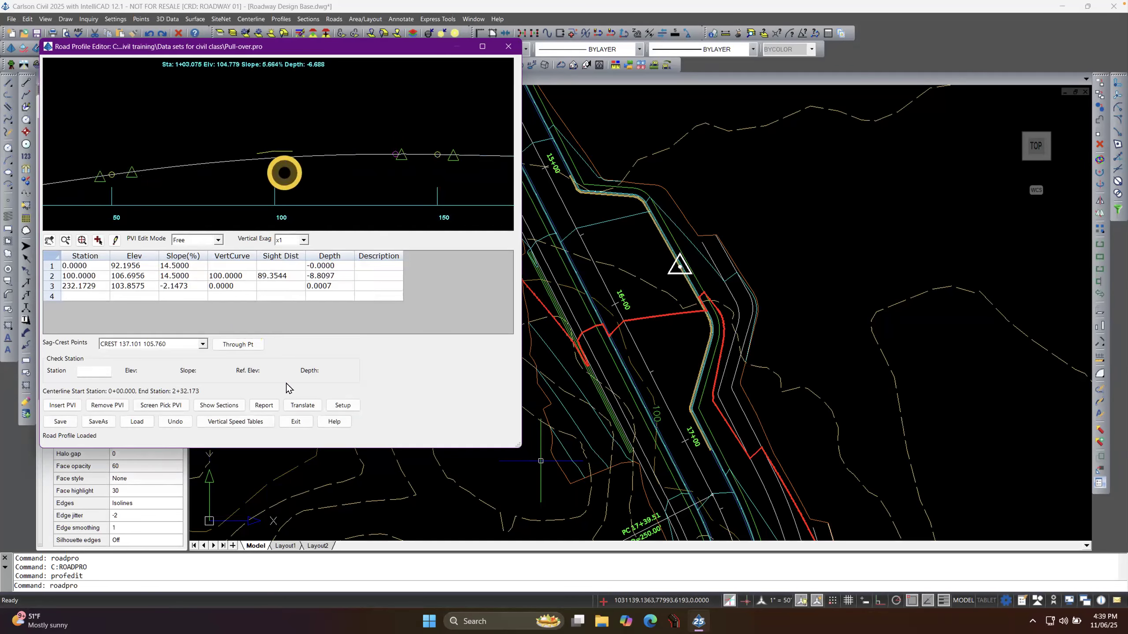
left_click(343, 406)
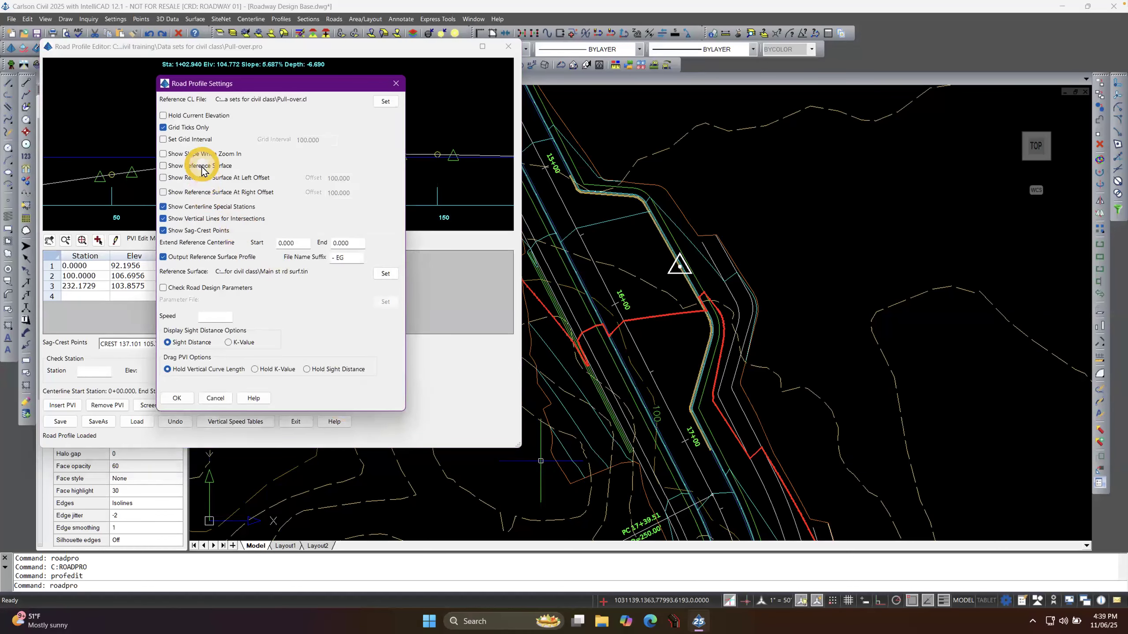
left_click(177, 398)
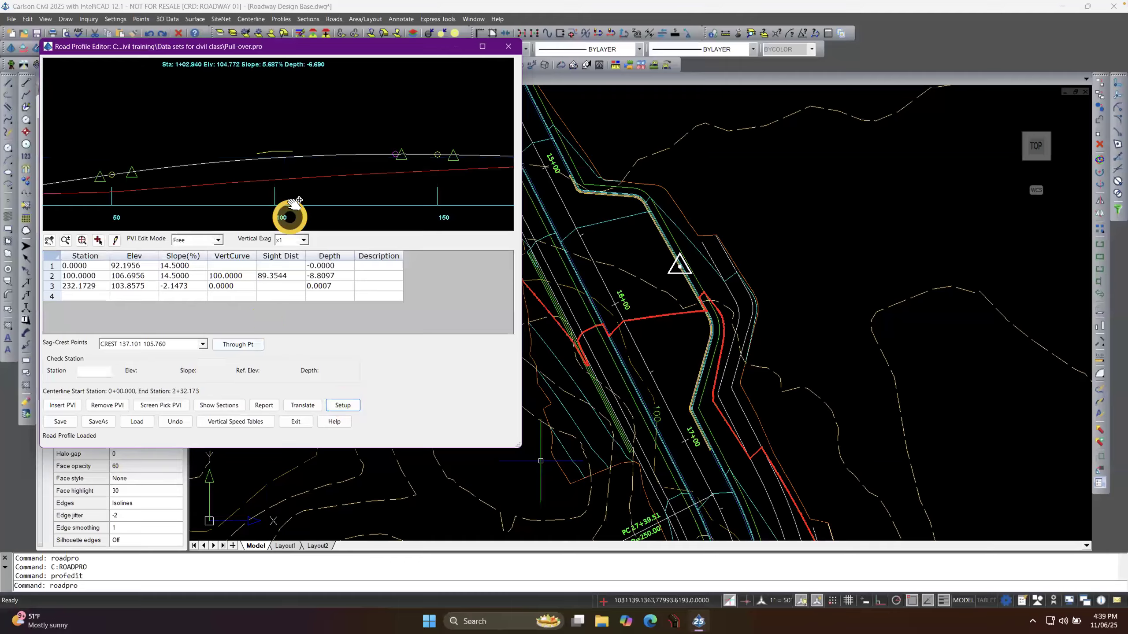
scroll(287, 197, "down", 3)
scroll(148, 209, "up", 2)
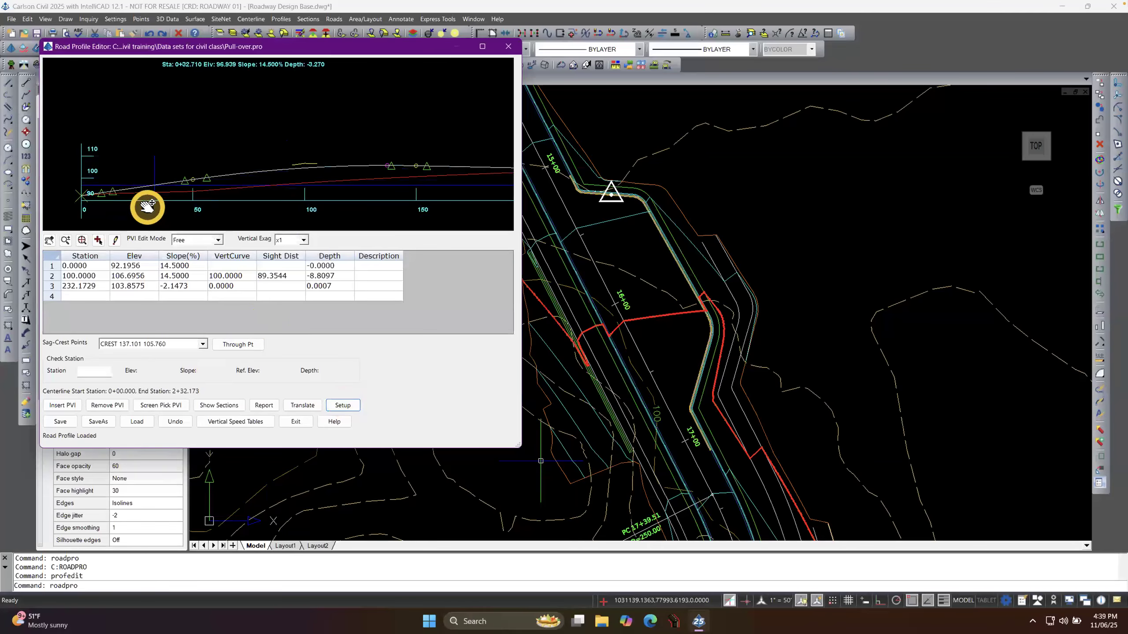
left_click(98, 240)
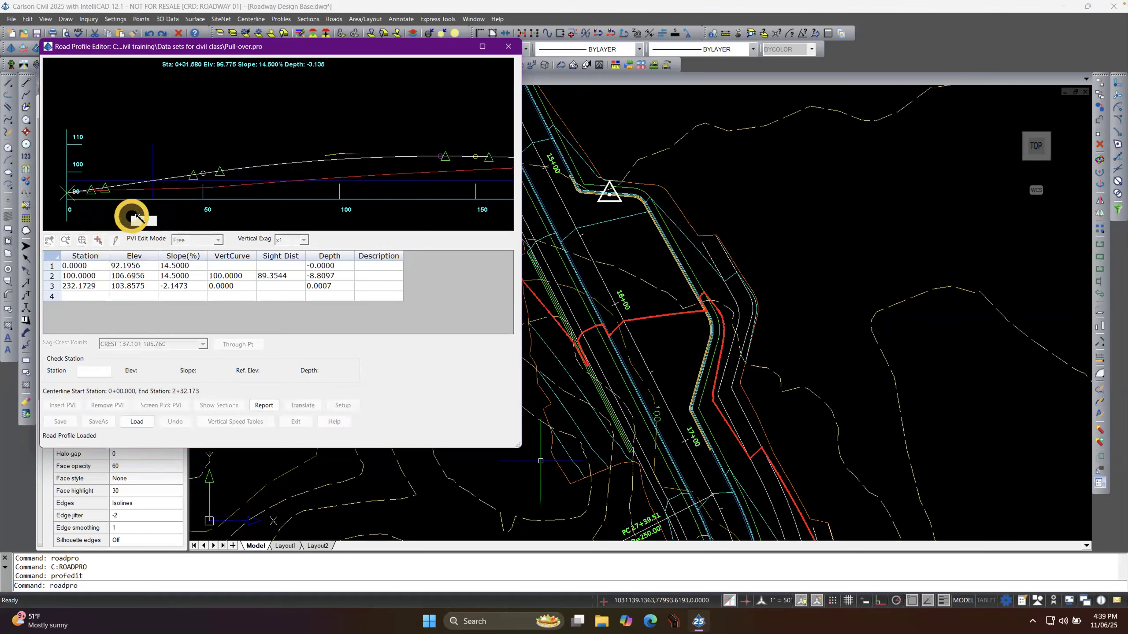
left_click(153, 190)
left_click(292, 276)
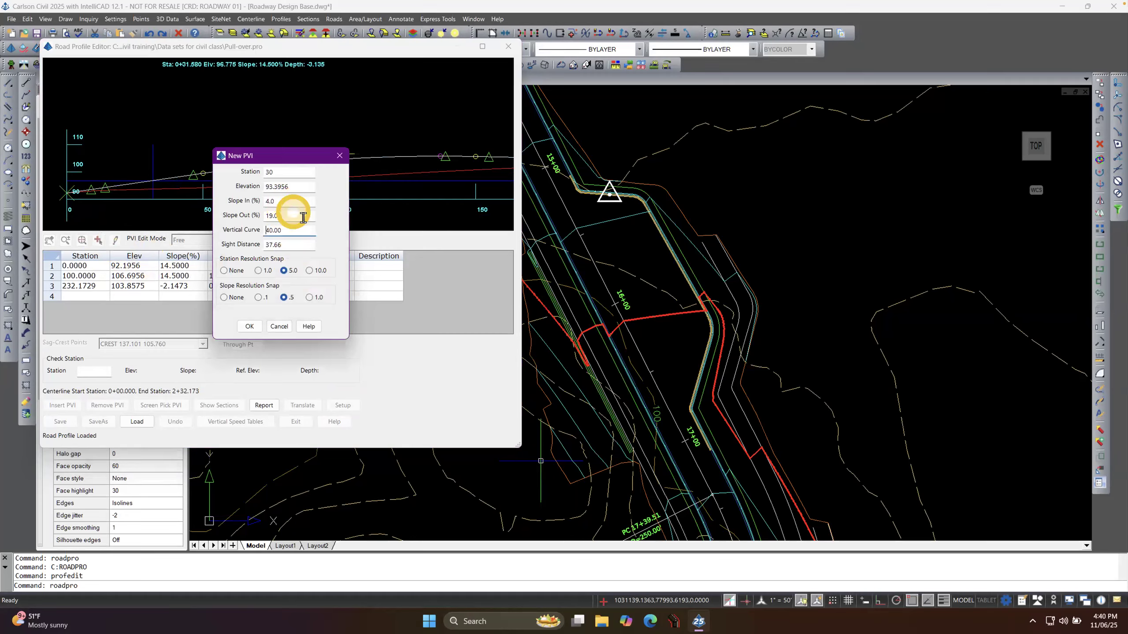
left_click(279, 326)
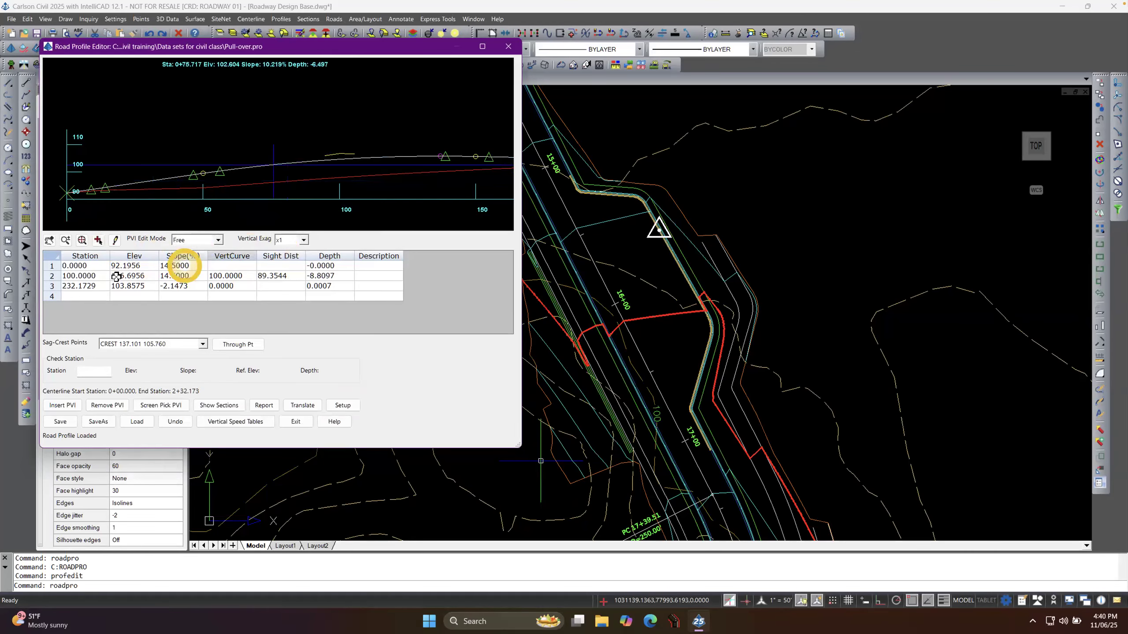
Set the vertical curve length of the PVI at station 100 to 50.
left_click(95, 276)
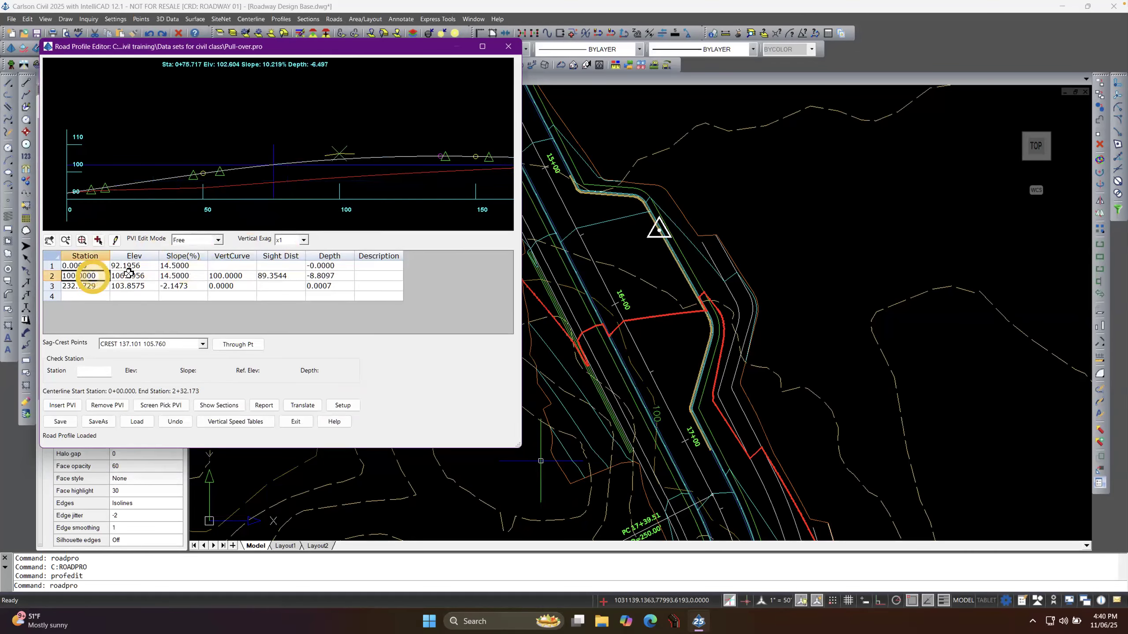
left_click(225, 276)
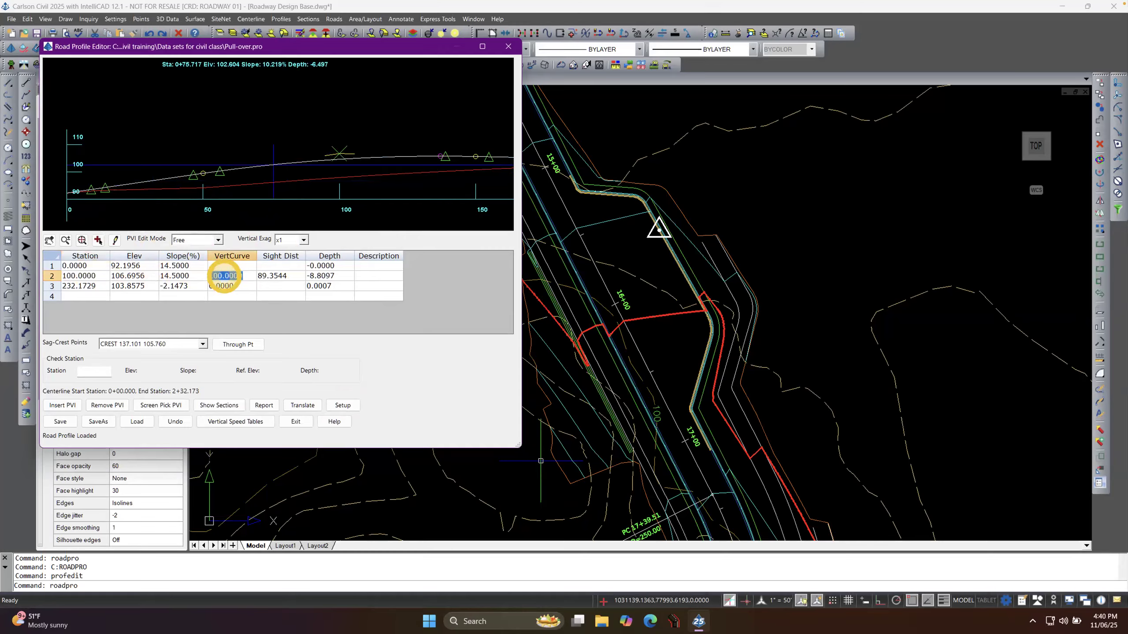
type("50")
key("Return")
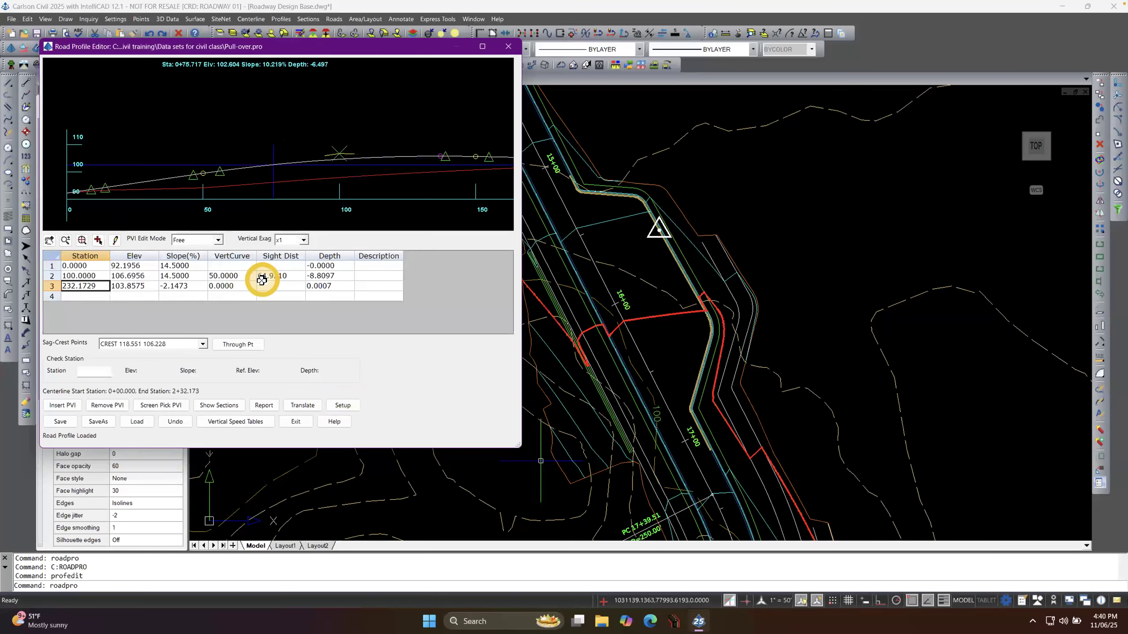
Add a PVI at station 40, elevation 93.9956, with 4.5% slope in and a vertical curve length of 35.
left_click(99, 240)
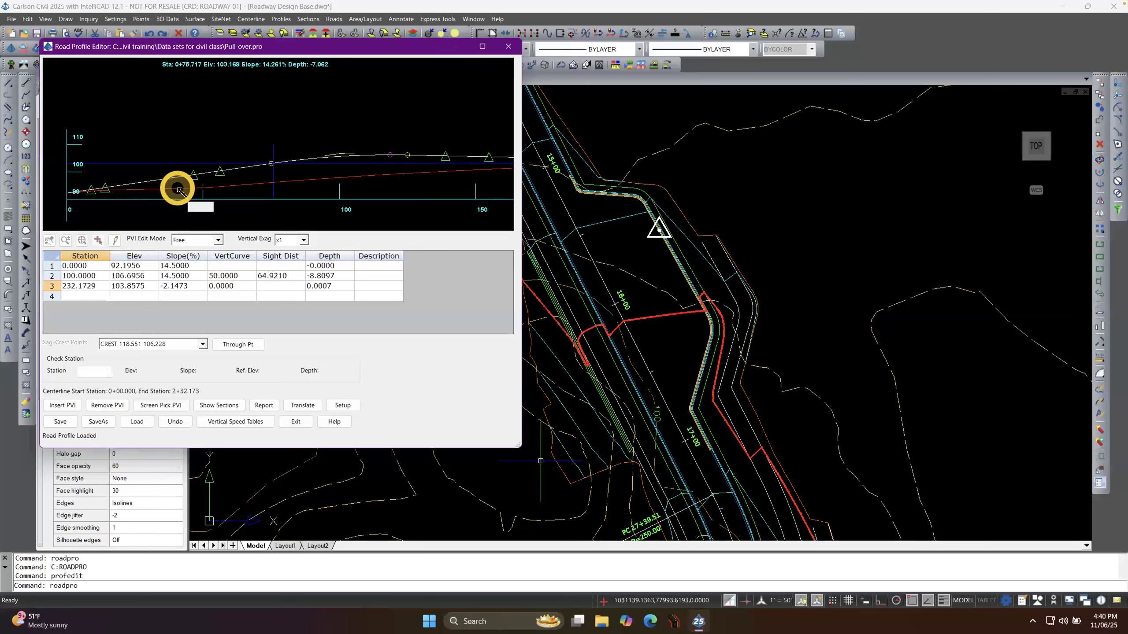
left_click(177, 191)
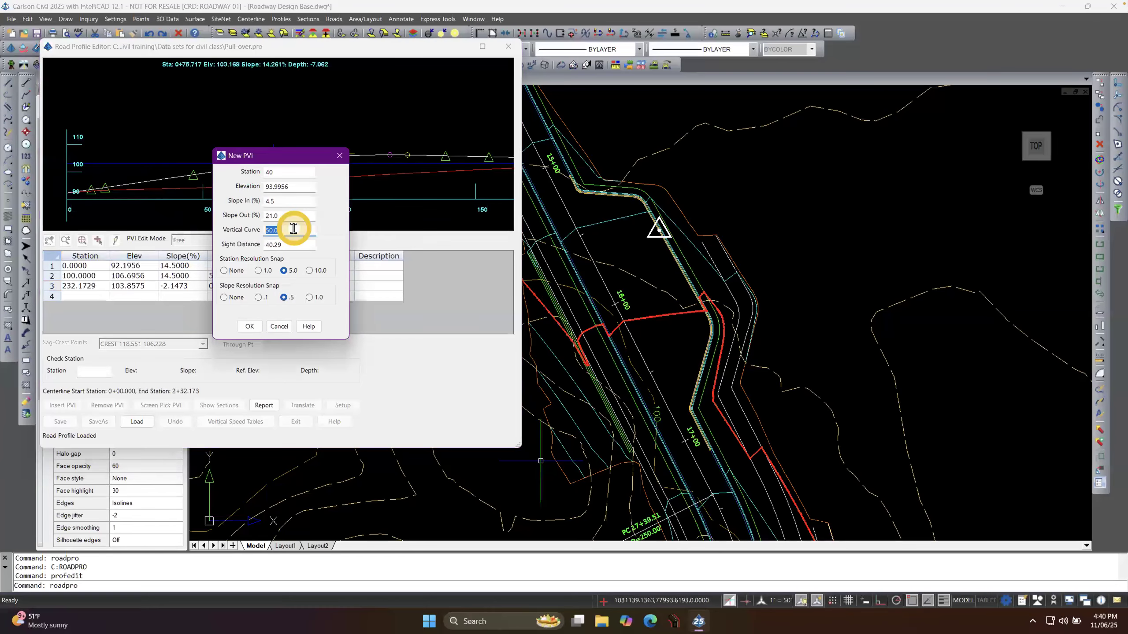
left_click(249, 326)
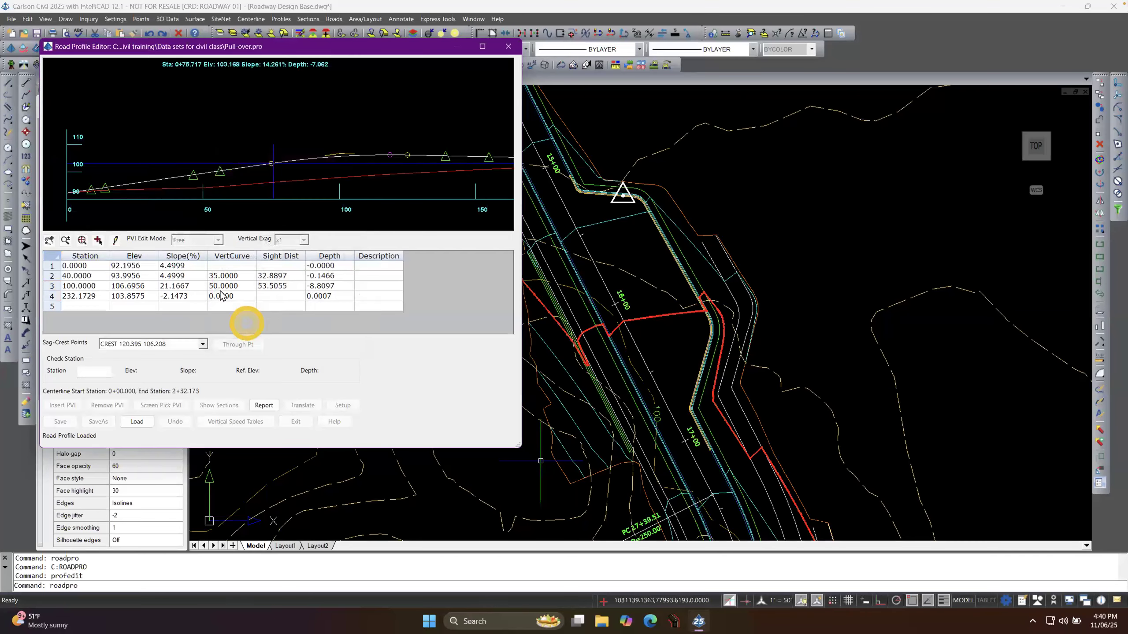
Add a PVI at station 175, elevation 101.8206, with -6.5% slope in and a vertical curve length of 35, and exit the profile editor.
left_click_drag(104, 182, 333, 176)
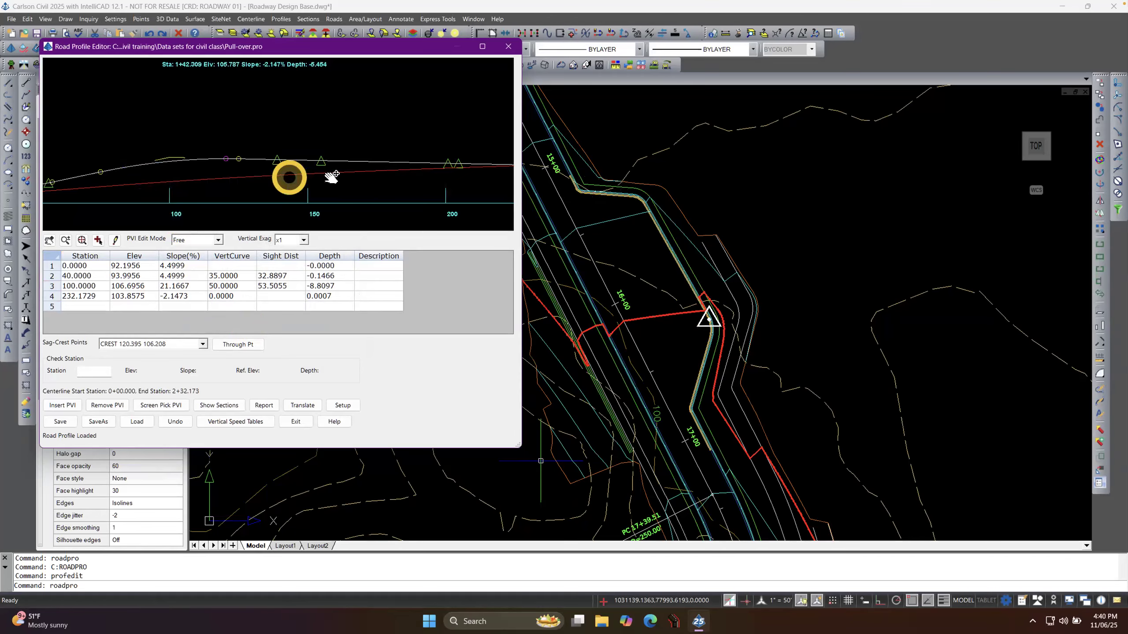
left_click(99, 241)
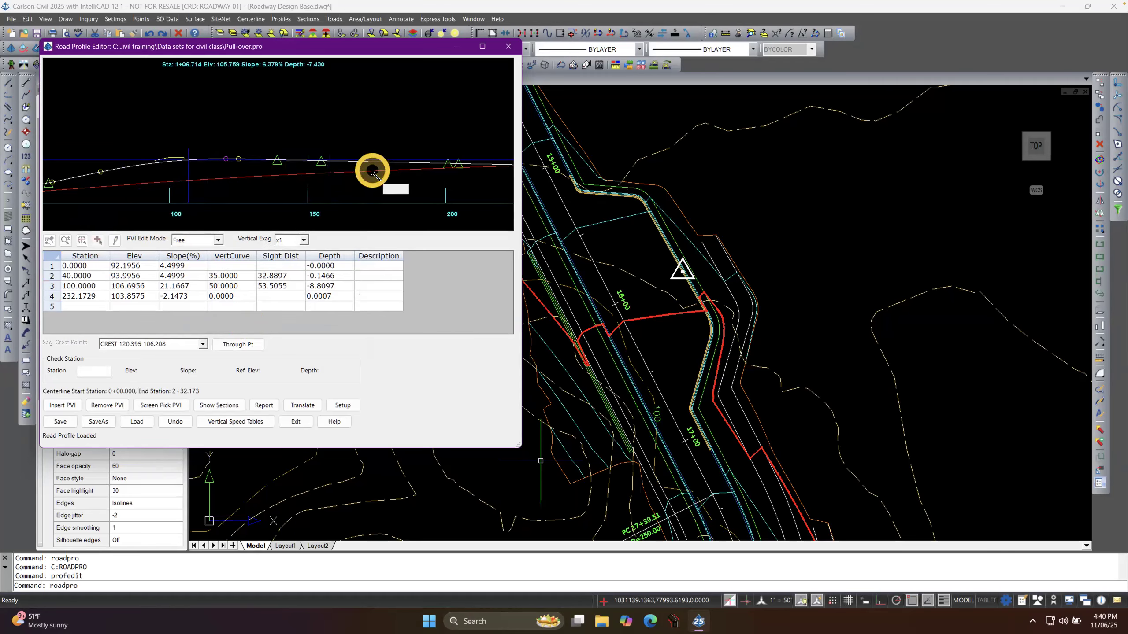
left_click(372, 173)
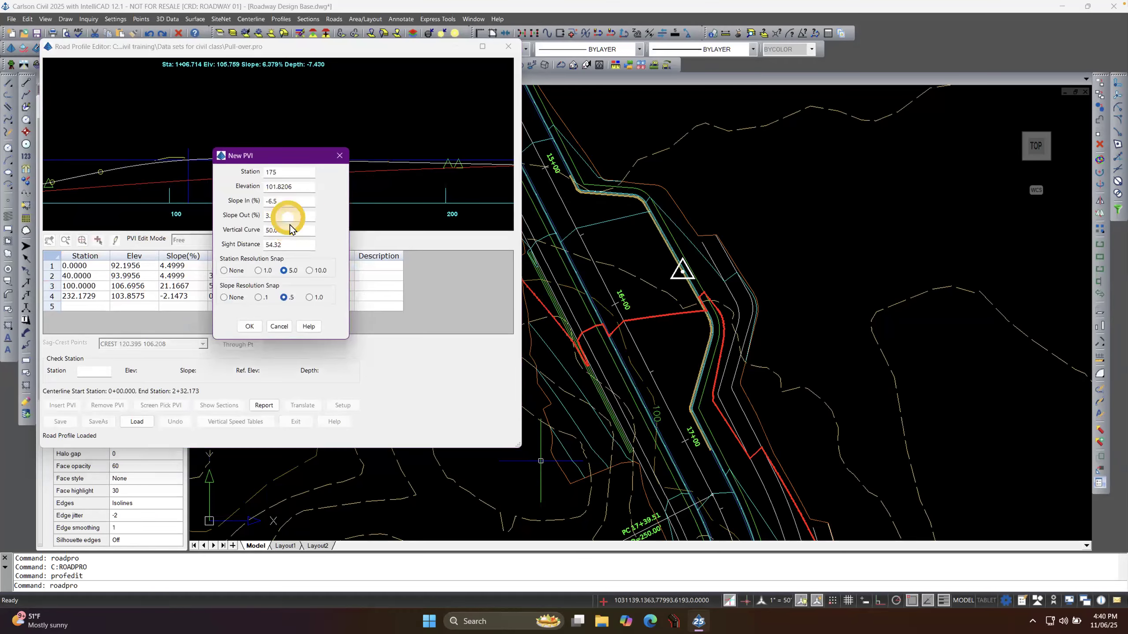
type("35")
left_click(246, 327)
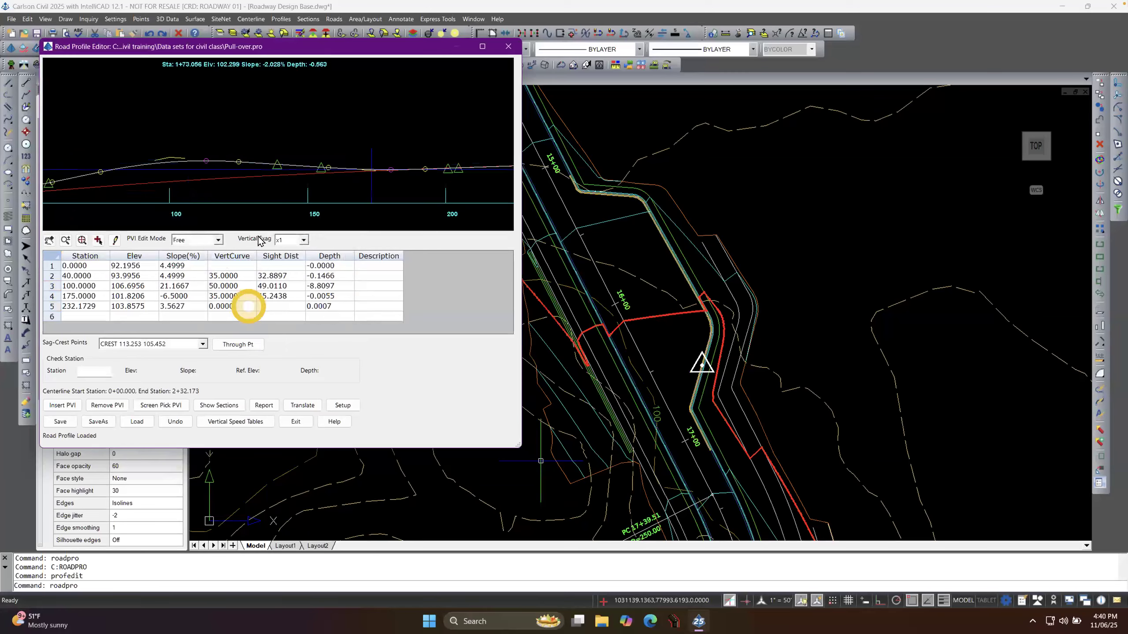
scroll(361, 179, "down", 3)
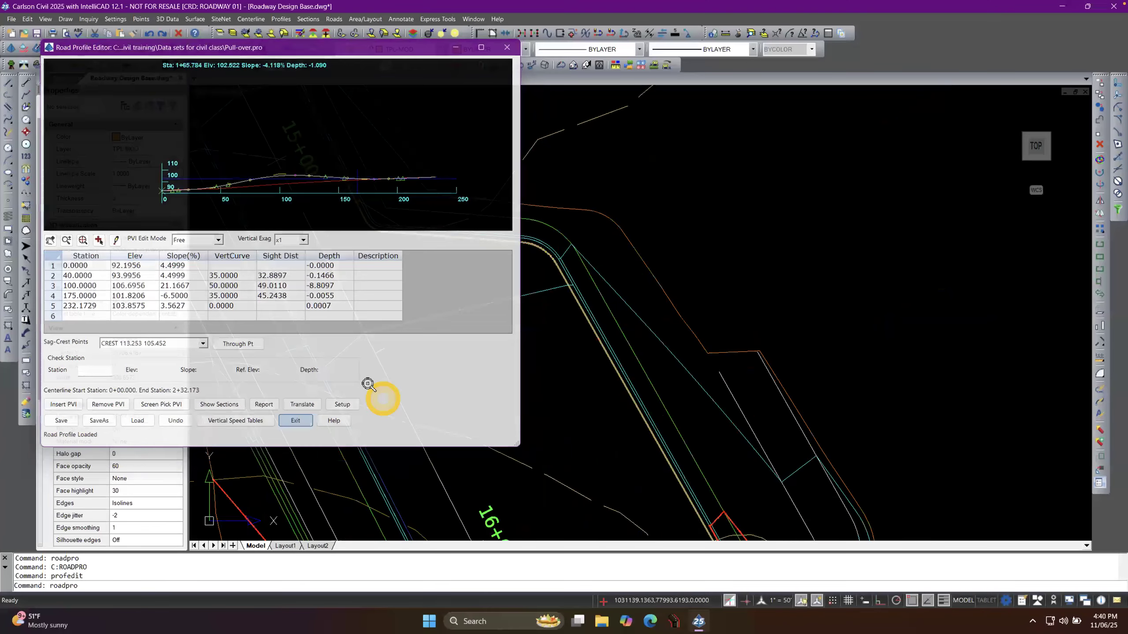
Create a new template point profile file named PULLOFF as an input for Process Road Design.
left_click(338, 23)
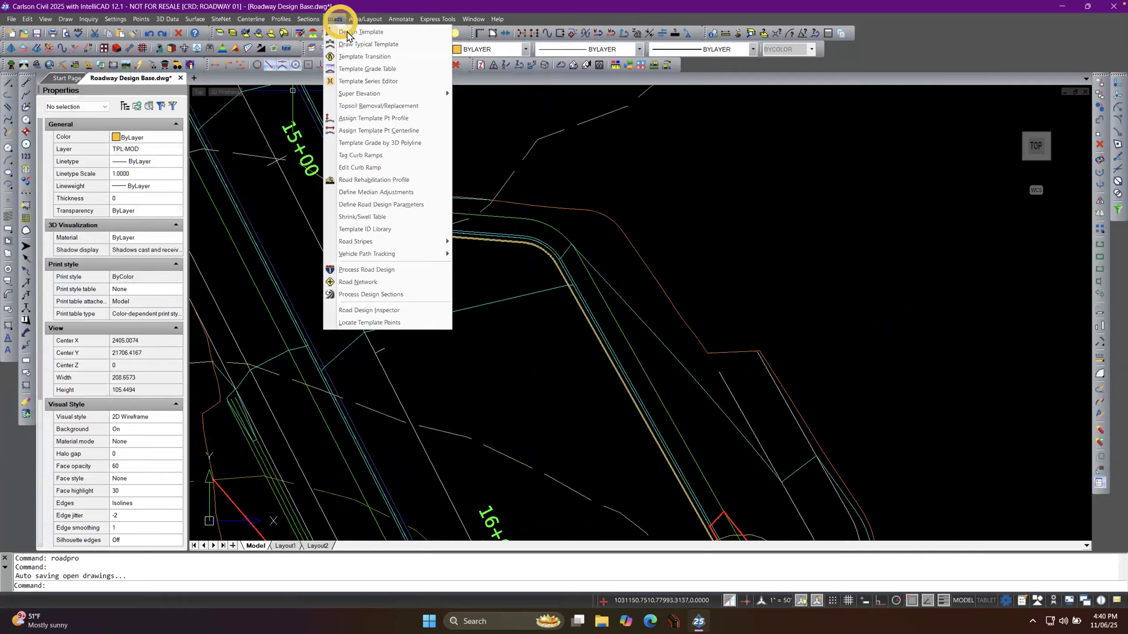
left_click(372, 267)
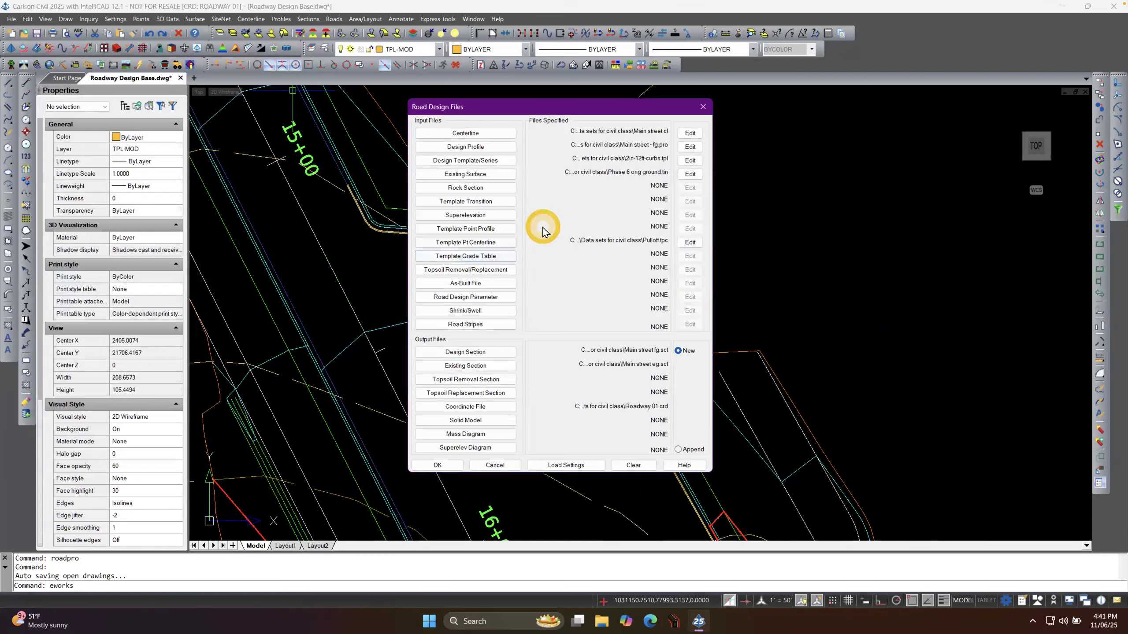
left_click(487, 231)
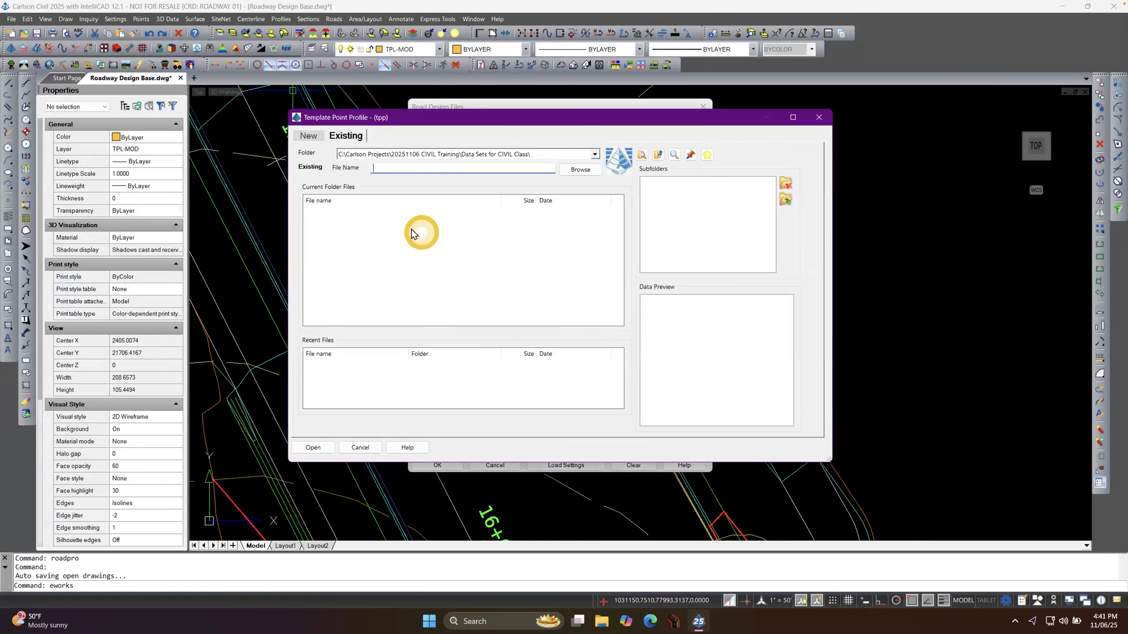
left_click(309, 136)
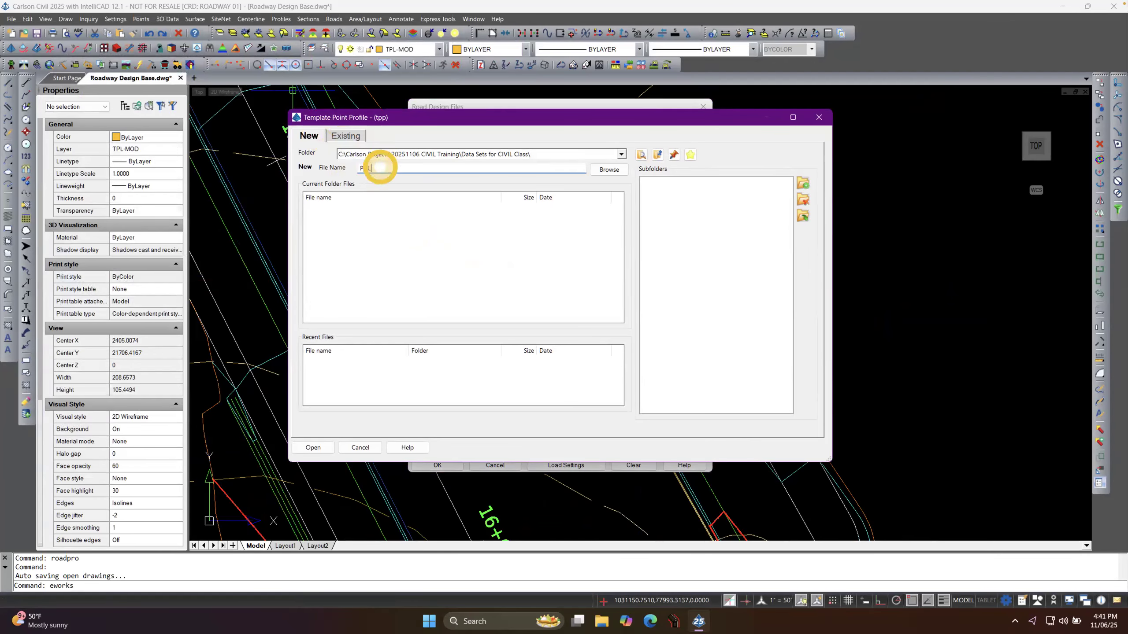
left_click(380, 168)
type("PULLOFF")
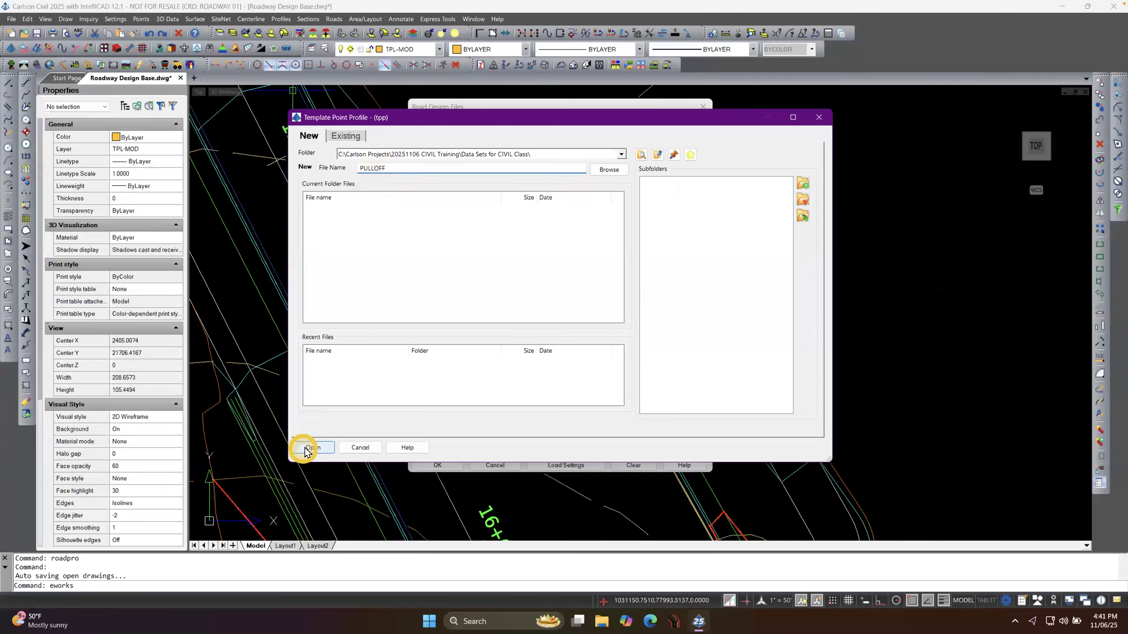
left_click(304, 451)
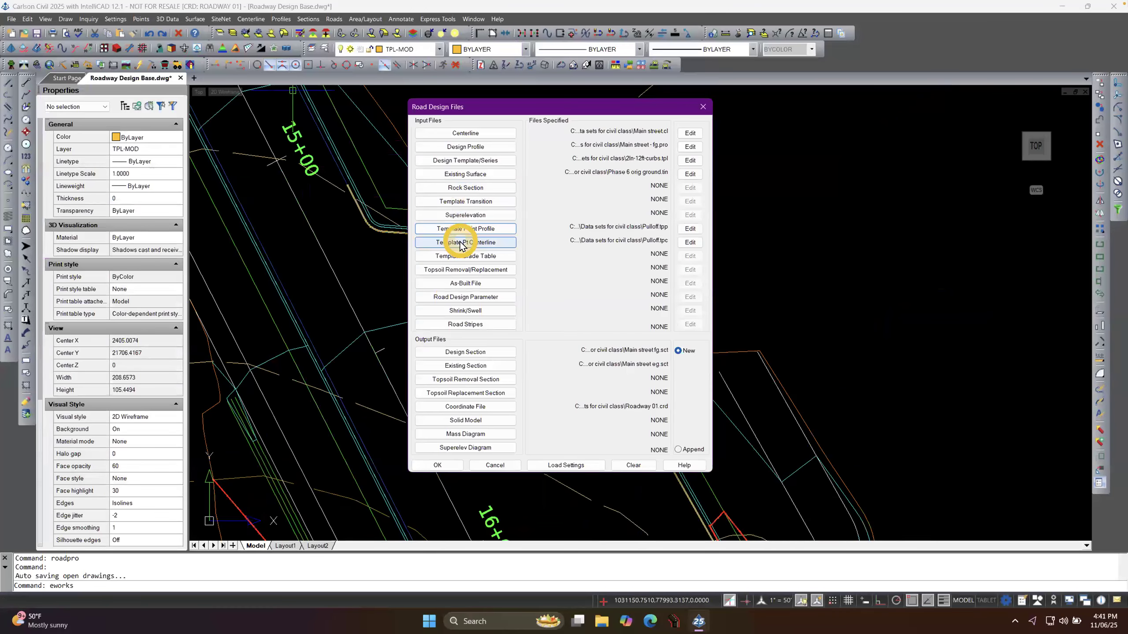
Open the PULLOFF template point profile for editing and set 2LN-12FT-CURBS.tpl as its reference template.
left_click(689, 228)
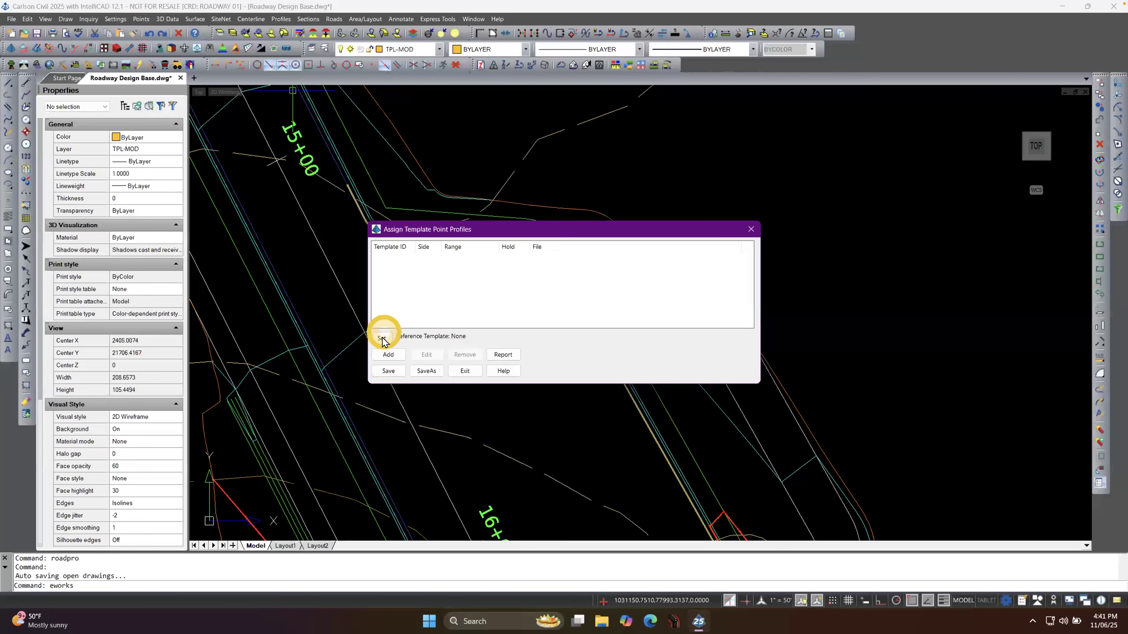
left_click(381, 338)
double_click(358, 382)
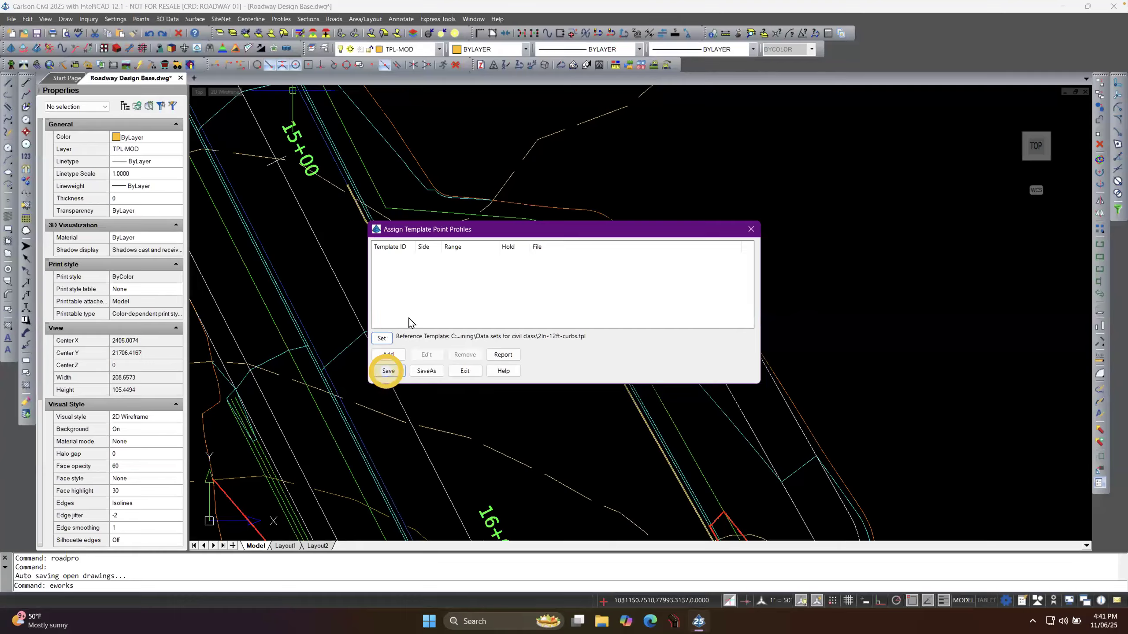
Assign the Pull-over.pro profile to template point EP on the left side with the offset held, and save the assignment.
left_click(389, 356)
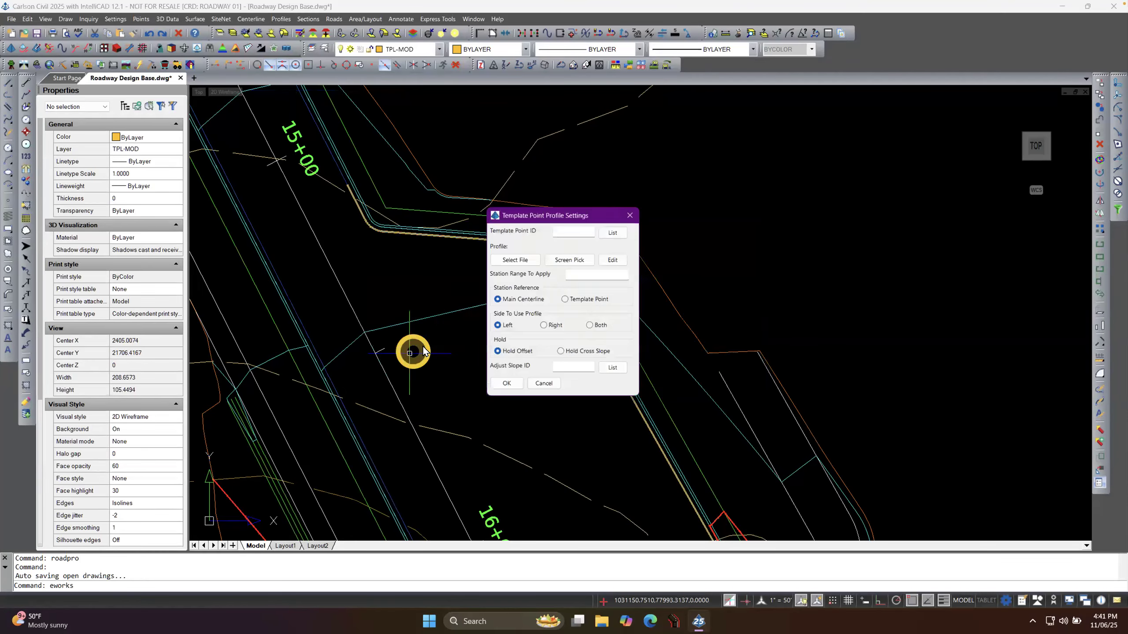
left_click(573, 228)
left_click(614, 231)
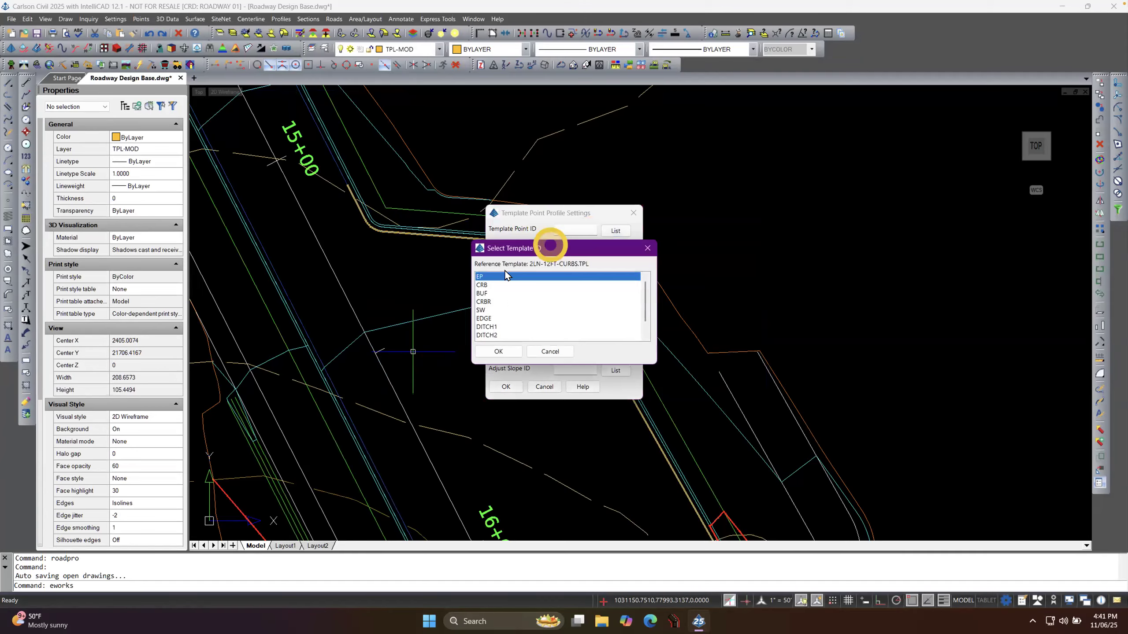
double_click(482, 277)
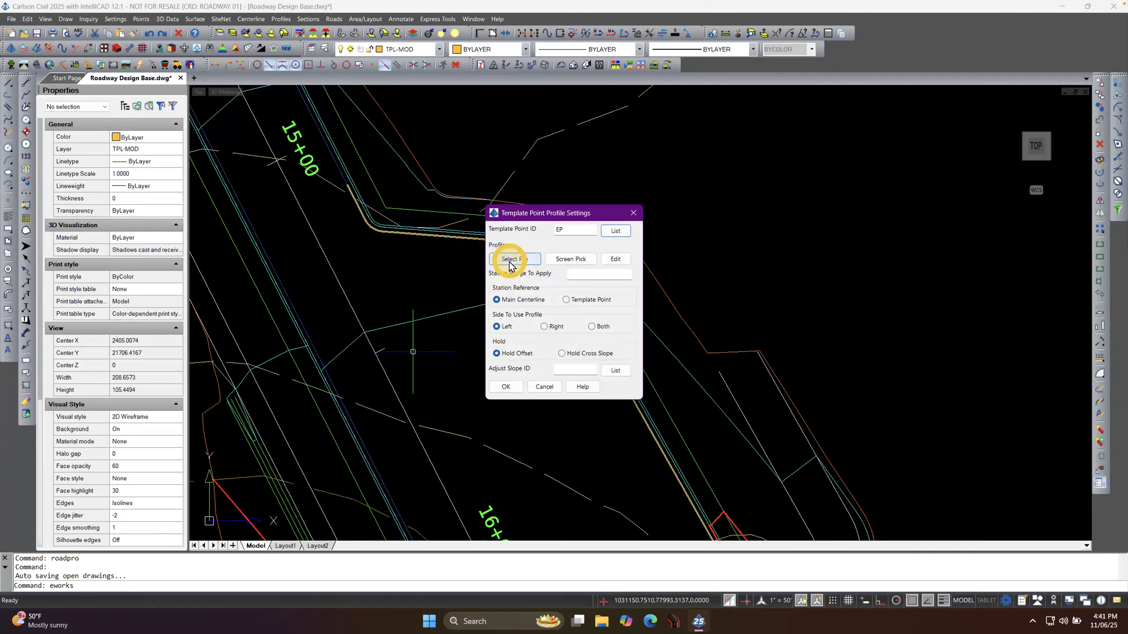
left_click(520, 264)
left_click(342, 380)
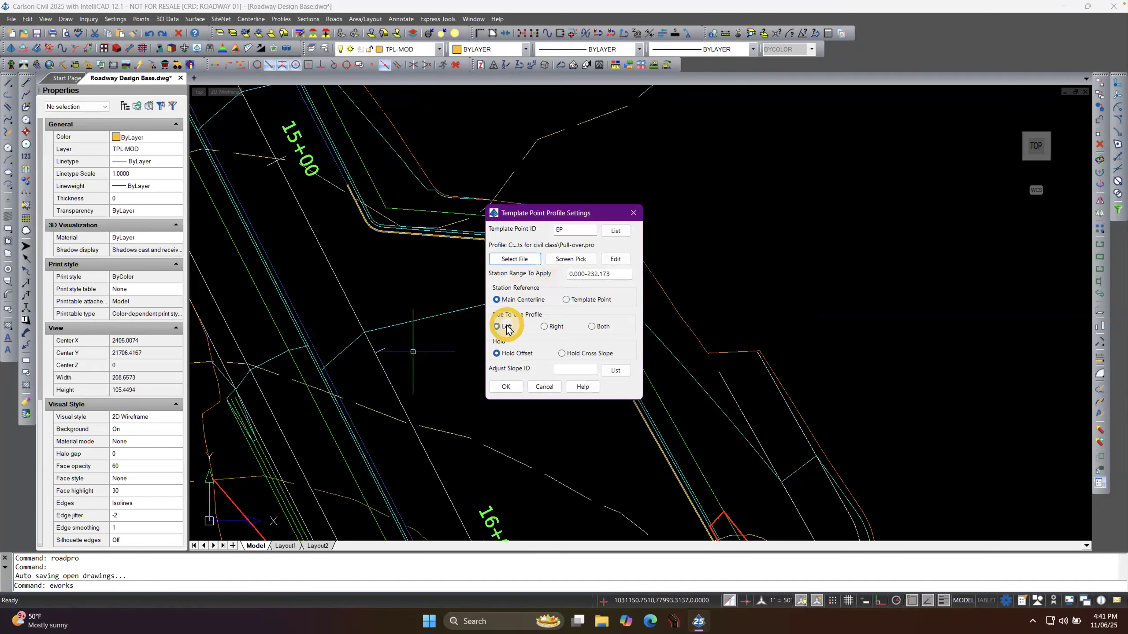
left_click(507, 386)
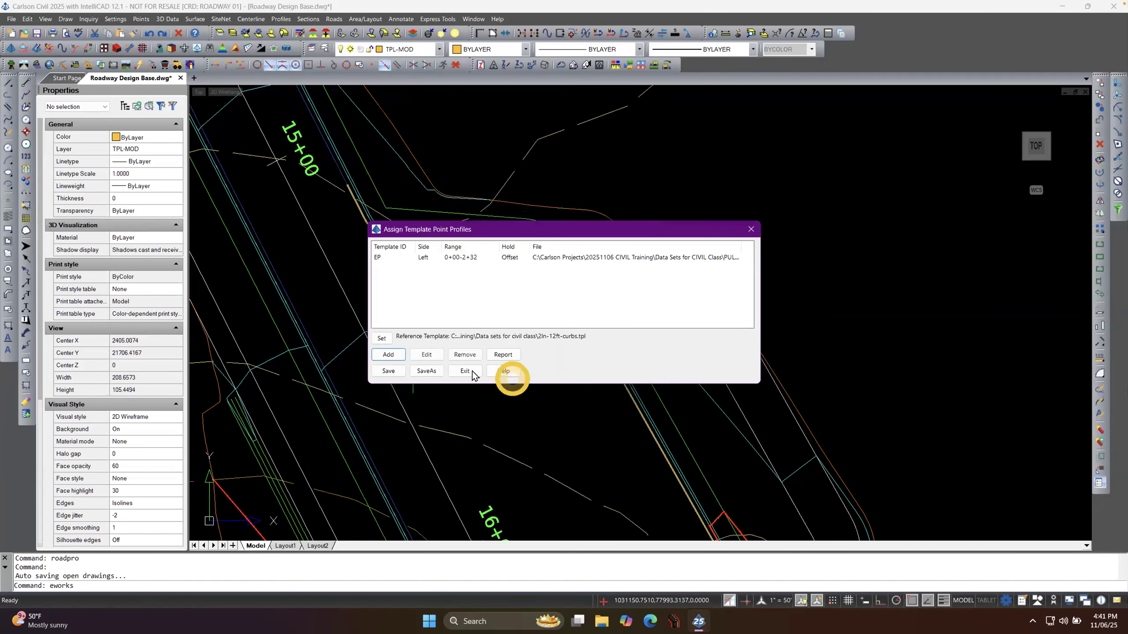
left_click(391, 371)
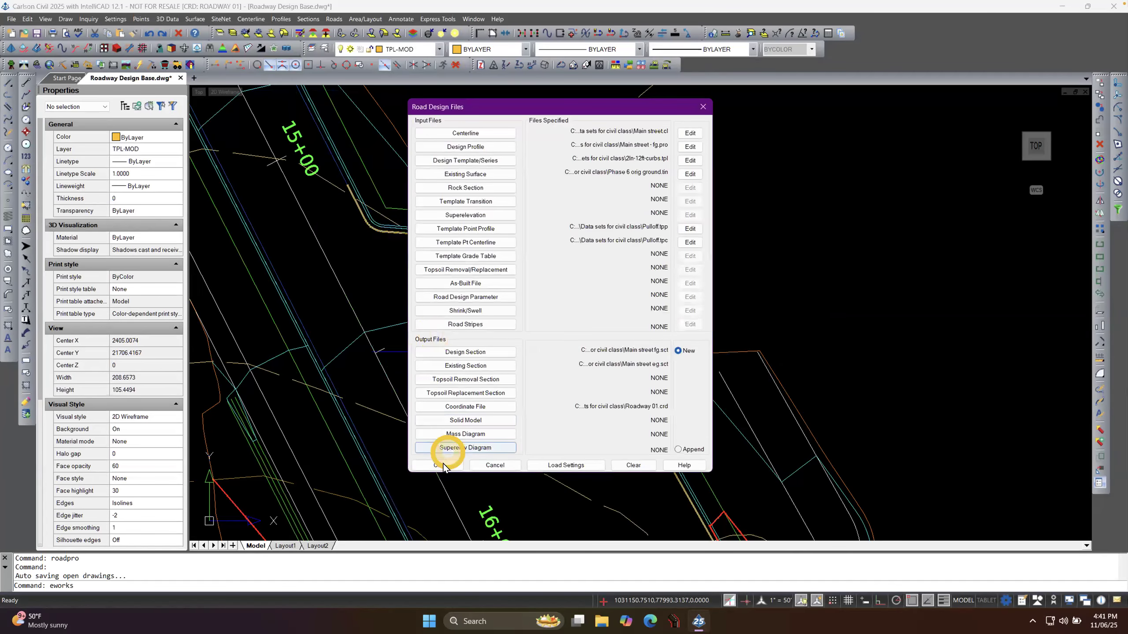
Process the Main Street road design with the PULLOFF template point files and close the resulting report.
left_click(444, 461)
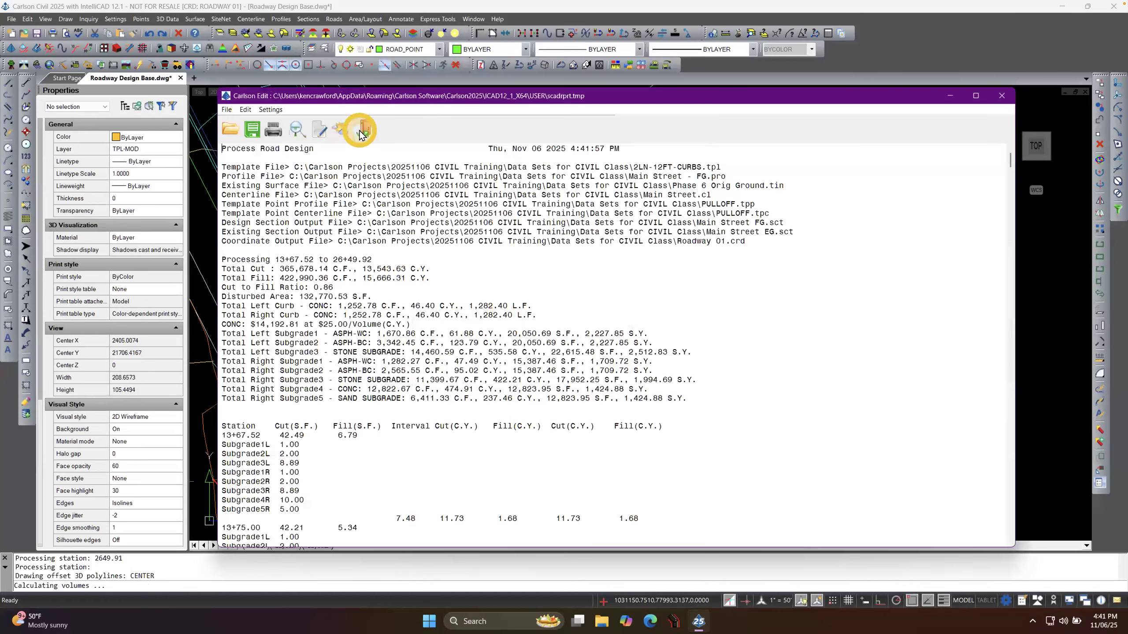
left_click(360, 131)
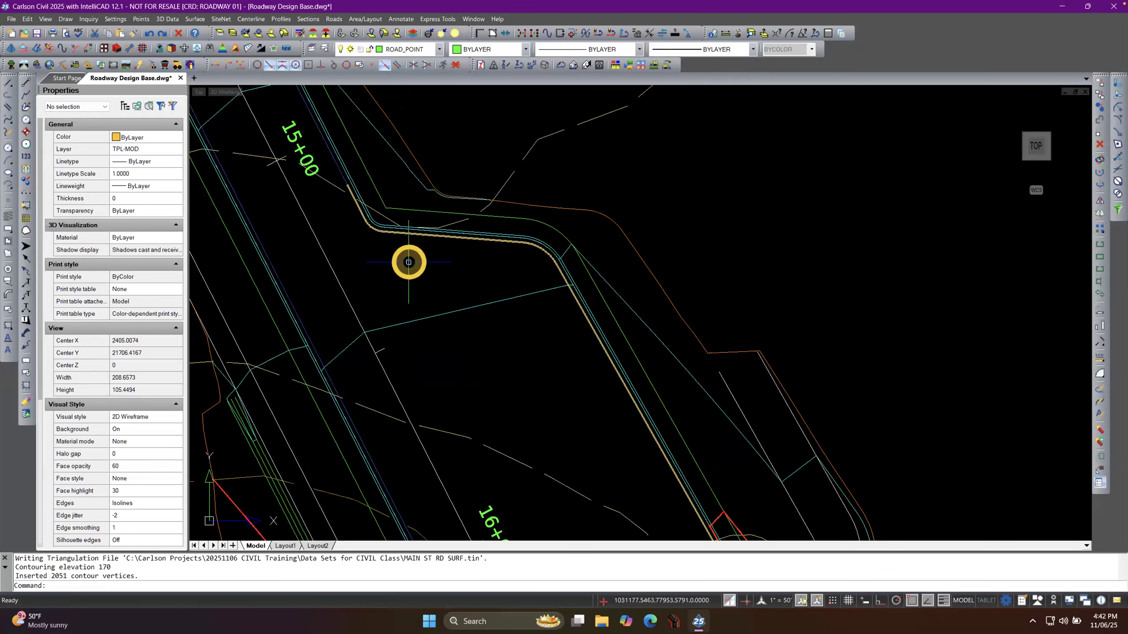
scroll(424, 259, "down", 3)
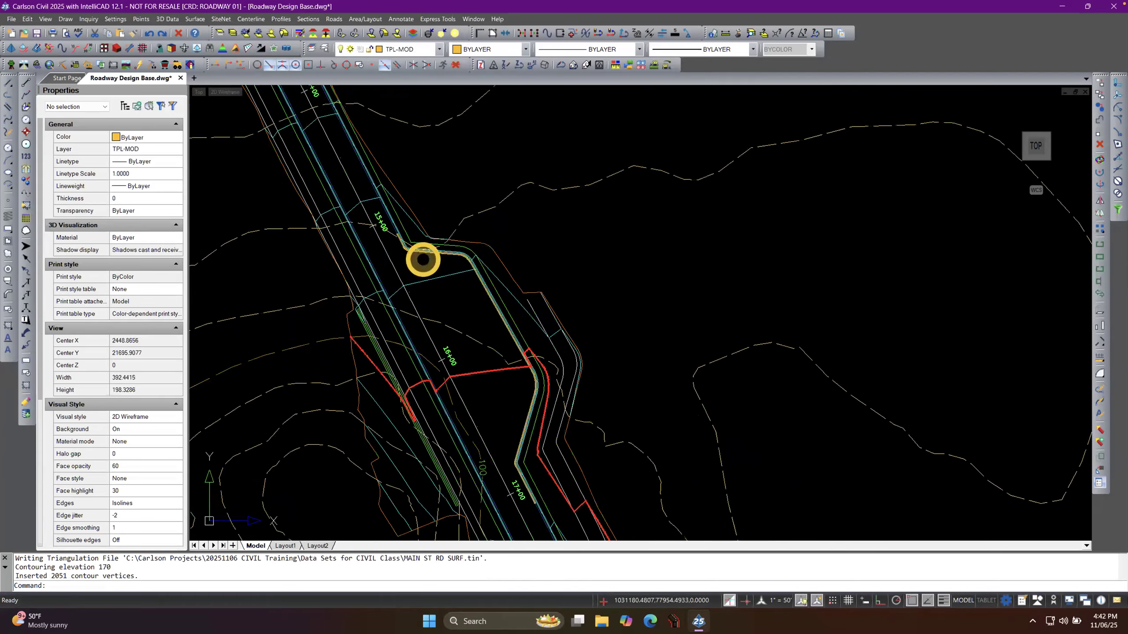
scroll(491, 338, "down", 3)
scroll(488, 330, "up", 2)
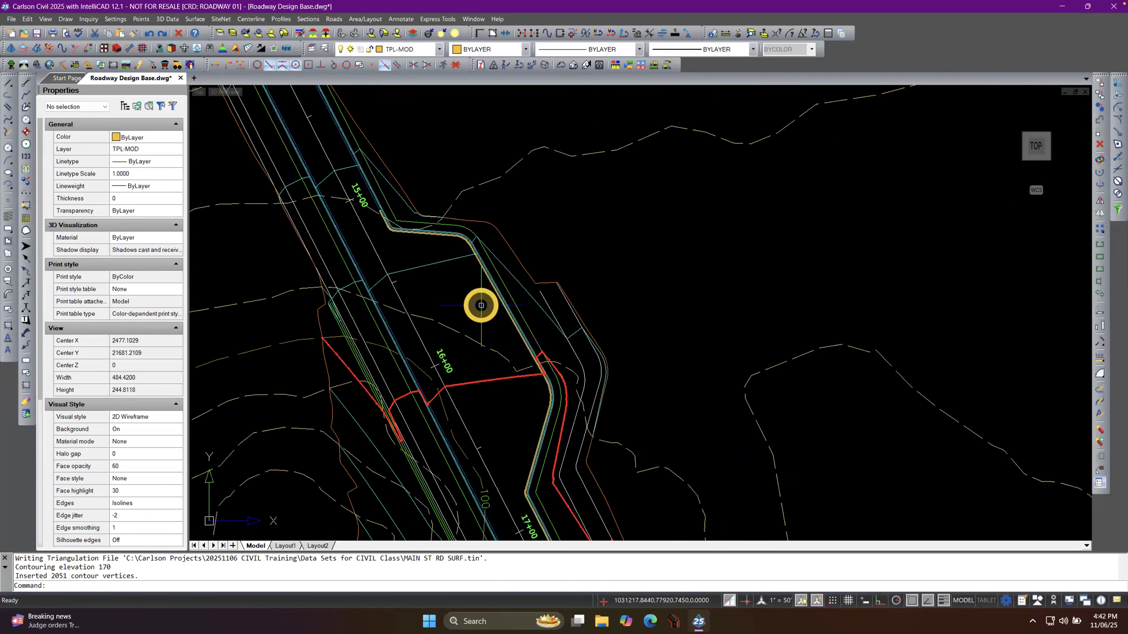
Inspect the pull-over area of MAIN ST RD SURF.tin in the 3D surface viewer, and exit the viewer.
left_click(197, 48)
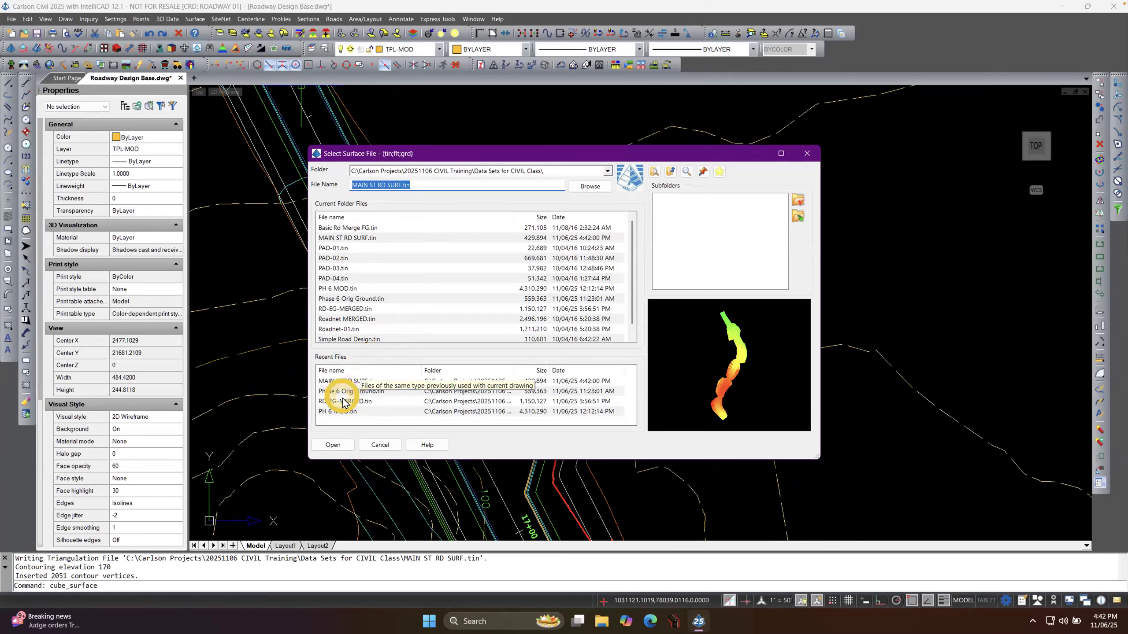
left_click(342, 401)
double_click(362, 383)
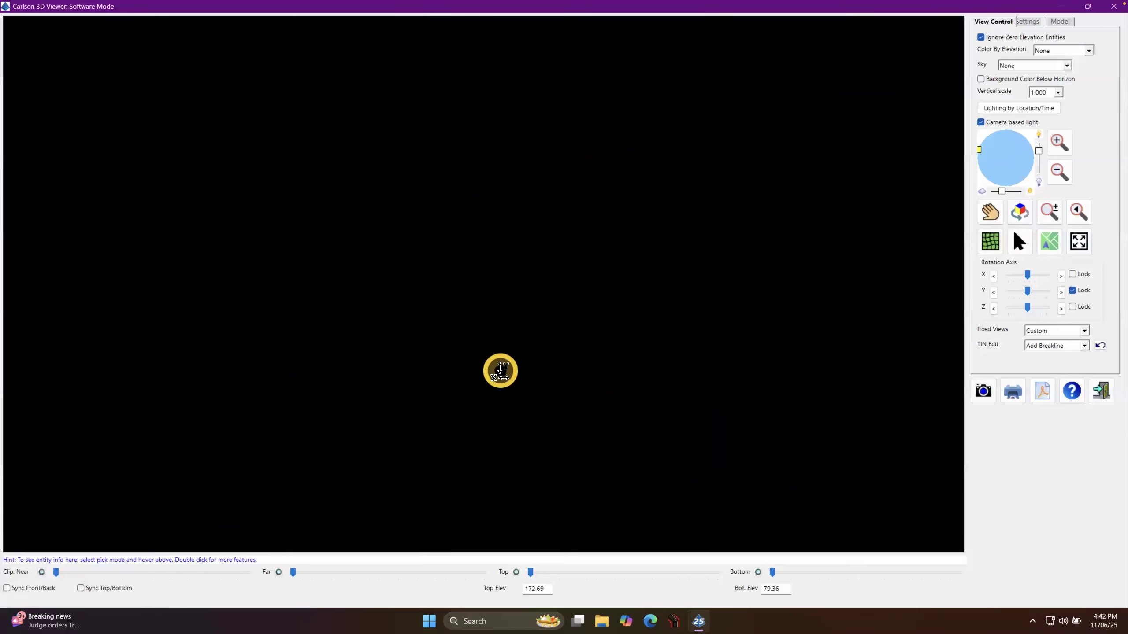
left_click_drag(499, 371, 400, 426)
scroll(503, 208, "up", 10)
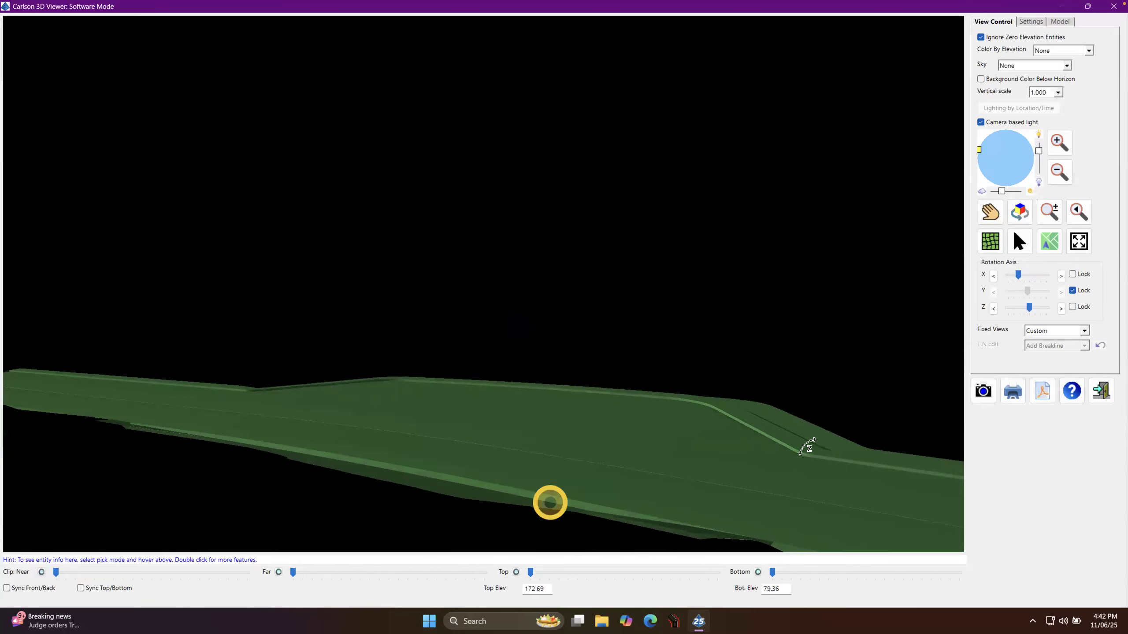
left_click(1101, 390)
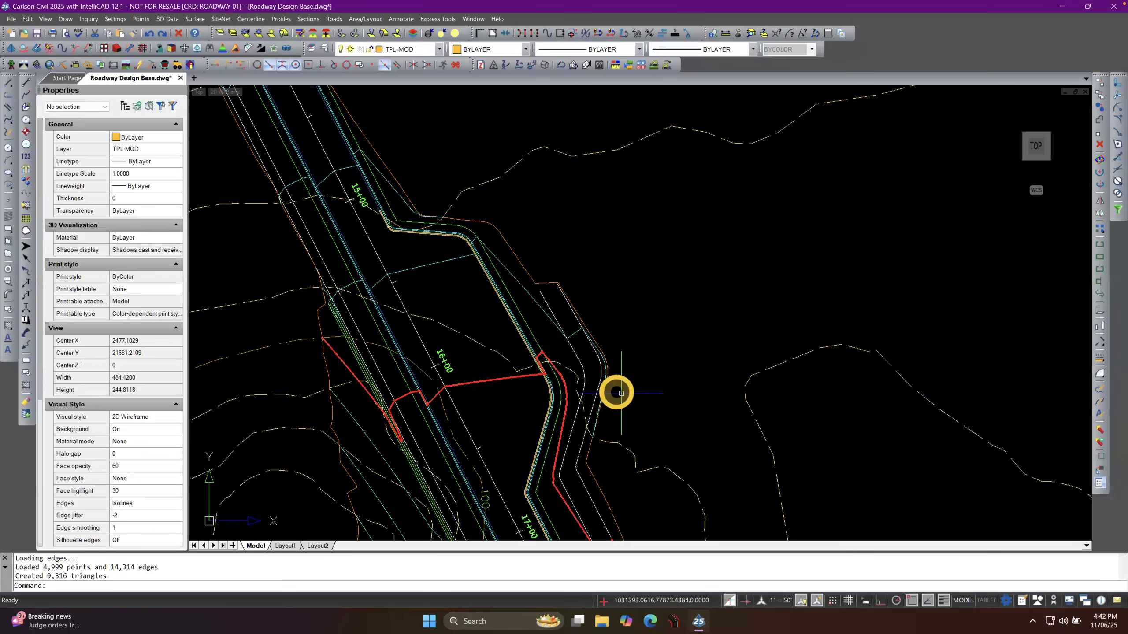
Set up a quick profile from surface files, with Phase 6 Orig Ground.tin as the first surface and MAIN ST RD SURF.tin as the second.
left_click(282, 19)
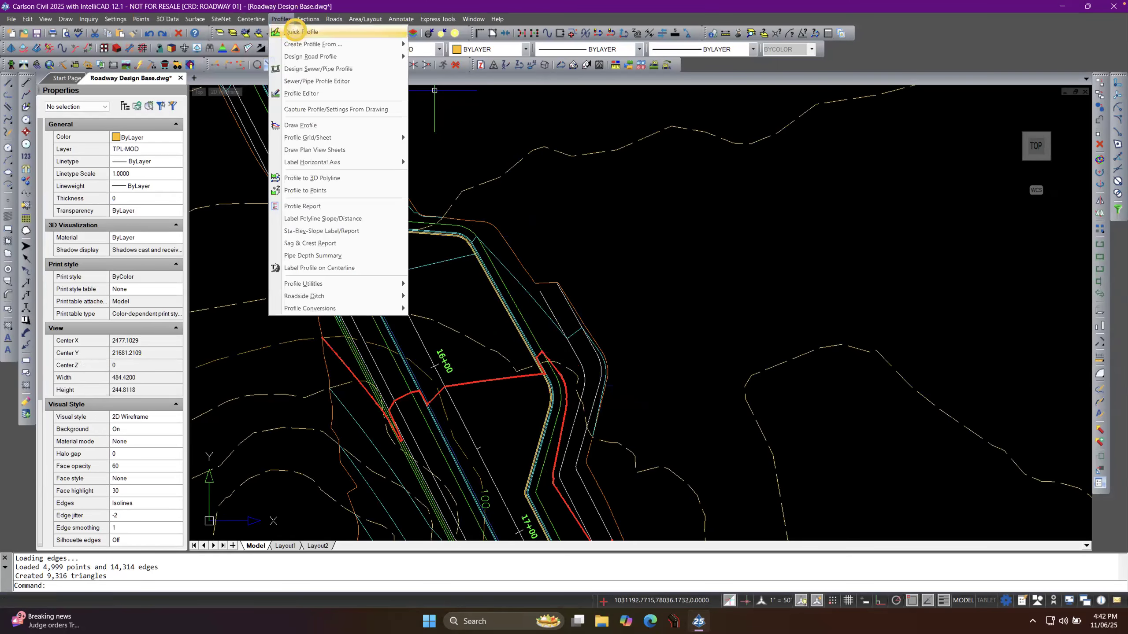
left_click(294, 32)
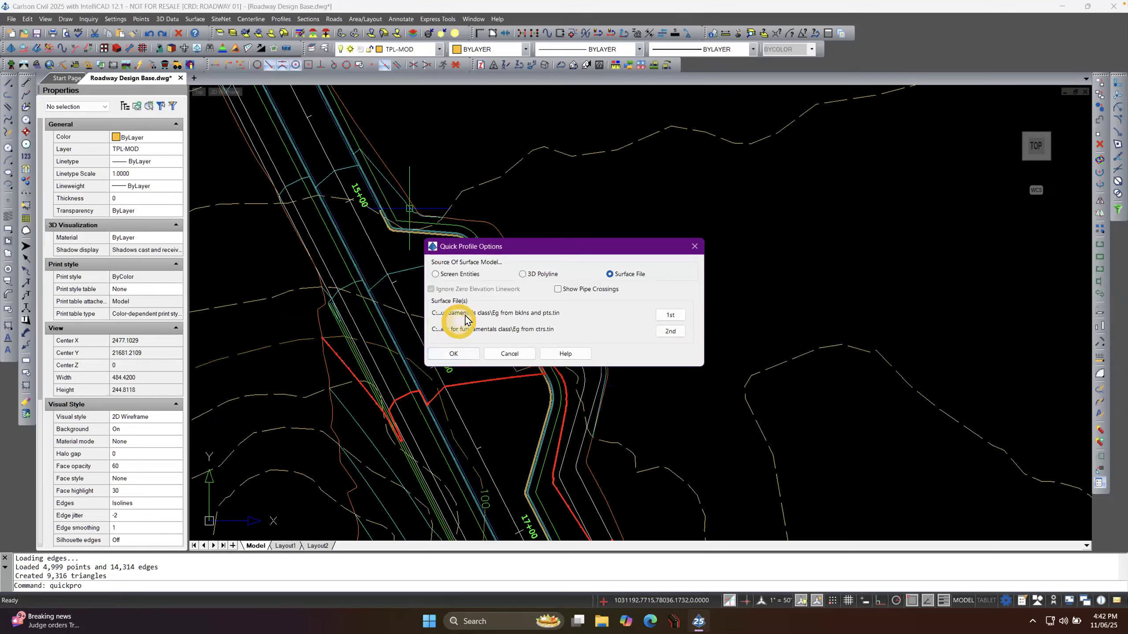
left_click(670, 316)
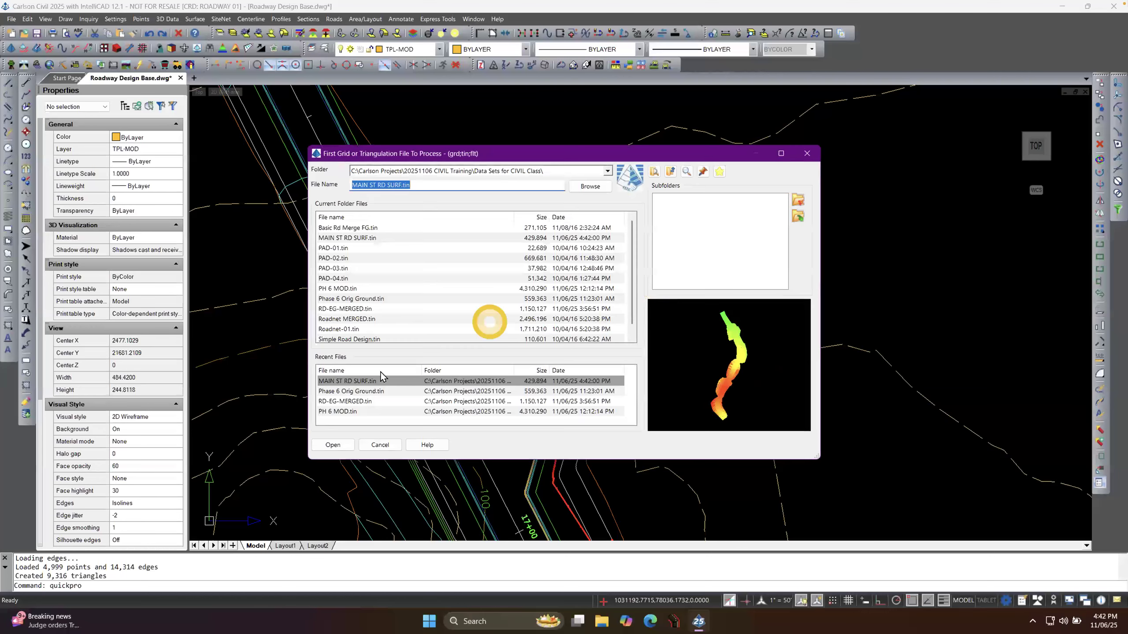
double_click(364, 391)
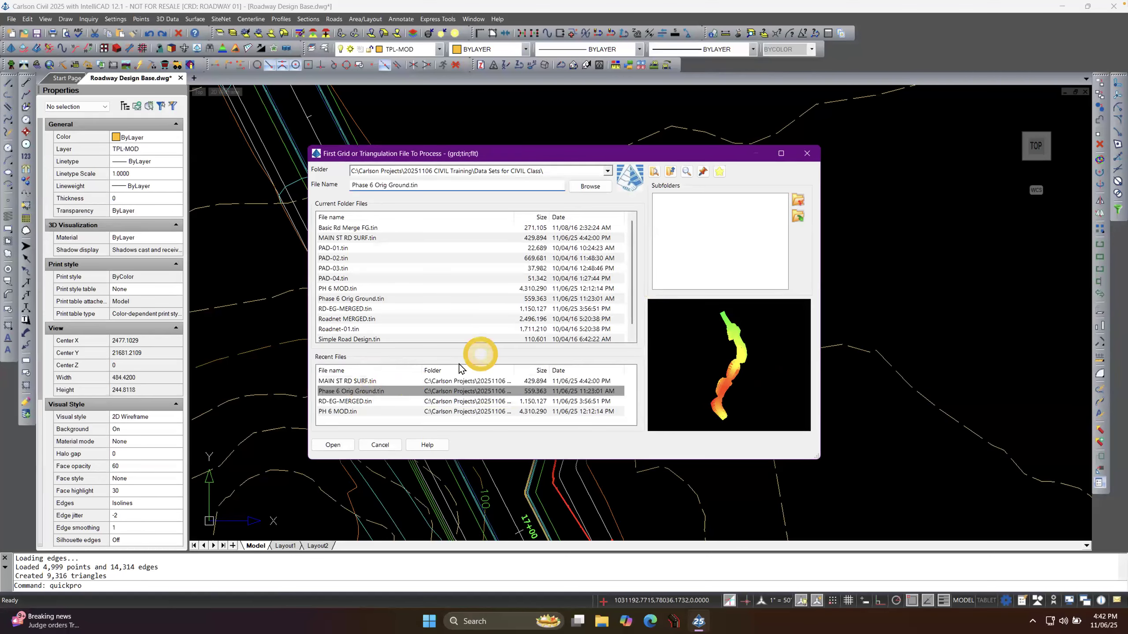
left_click(670, 330)
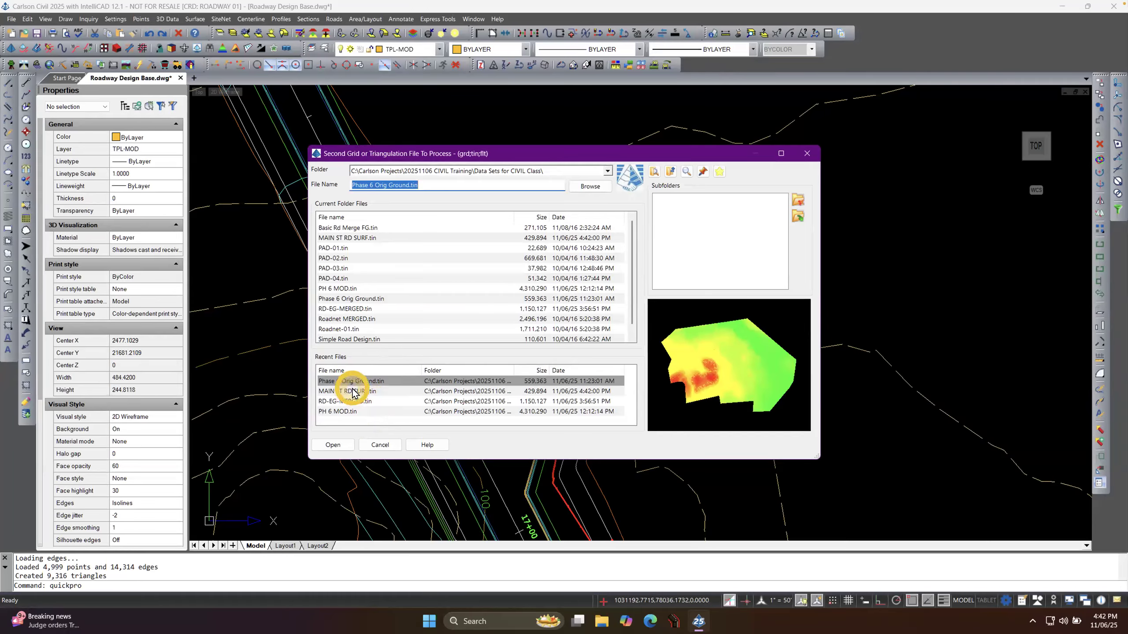
left_click(355, 391)
double_click(364, 392)
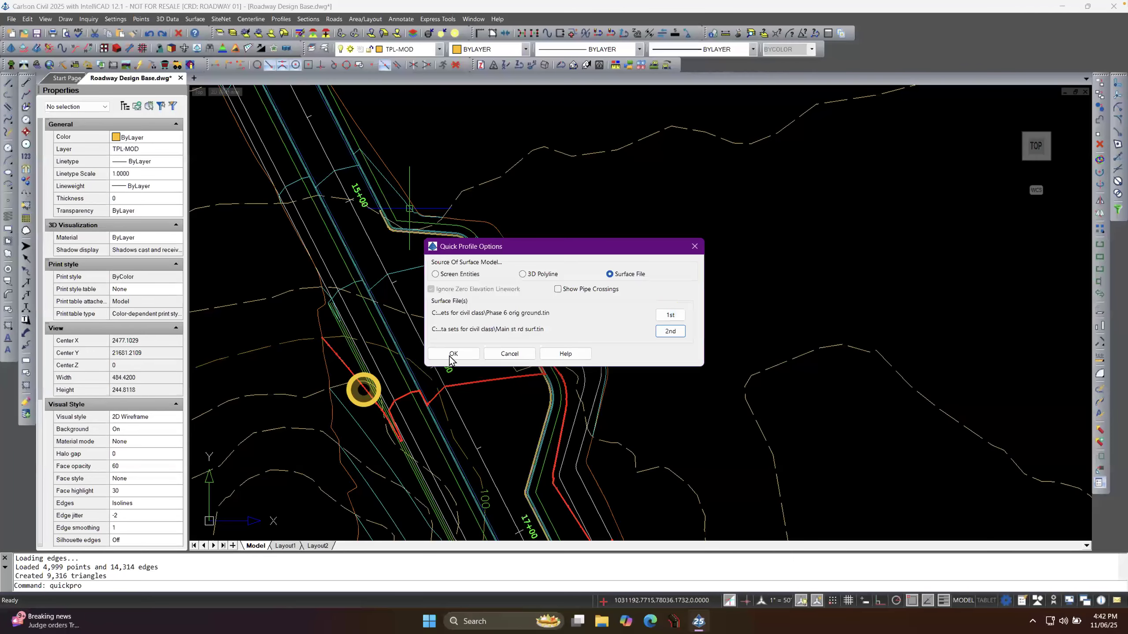
left_click(450, 357)
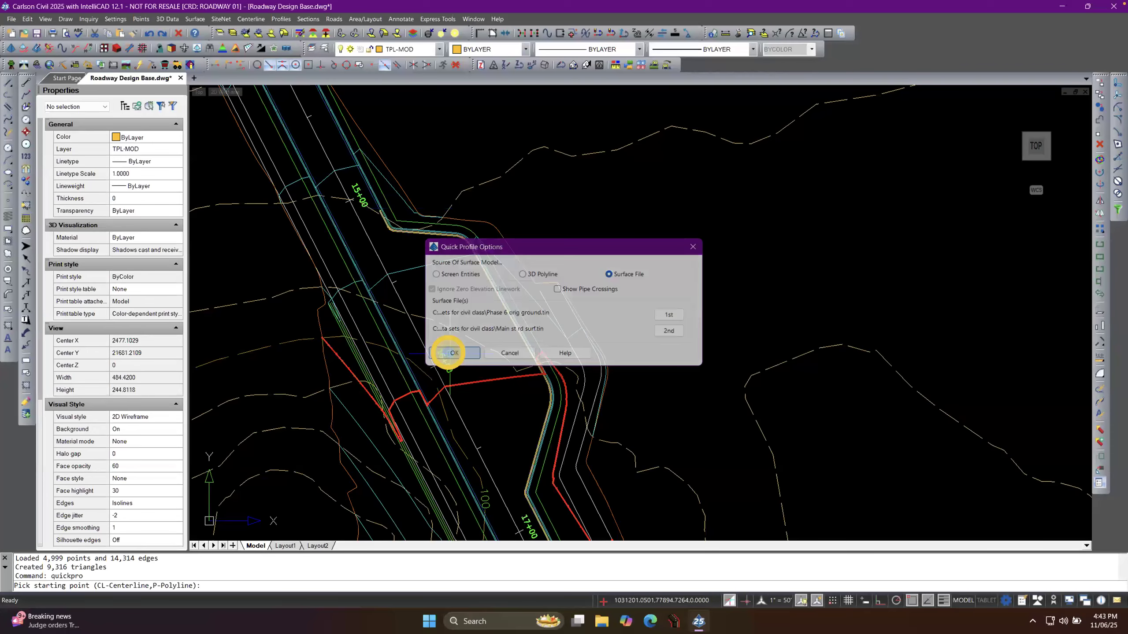
Profile a line about 96 ft long across Main Street at the start of the pull-over, just past station 15+00.
left_click(279, 283)
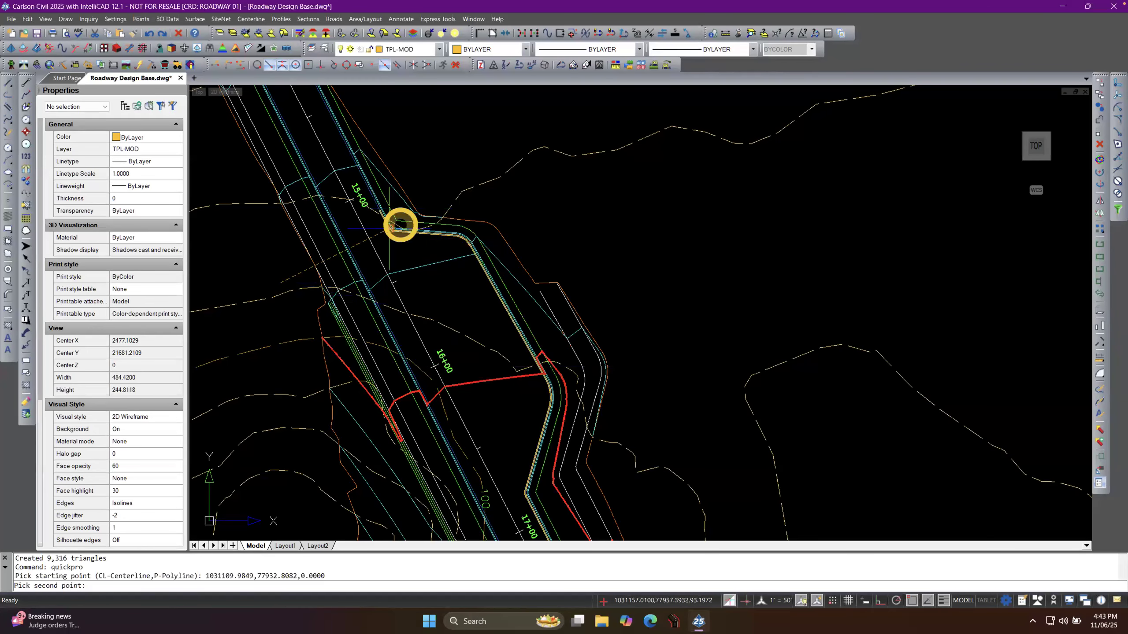
left_click(442, 205)
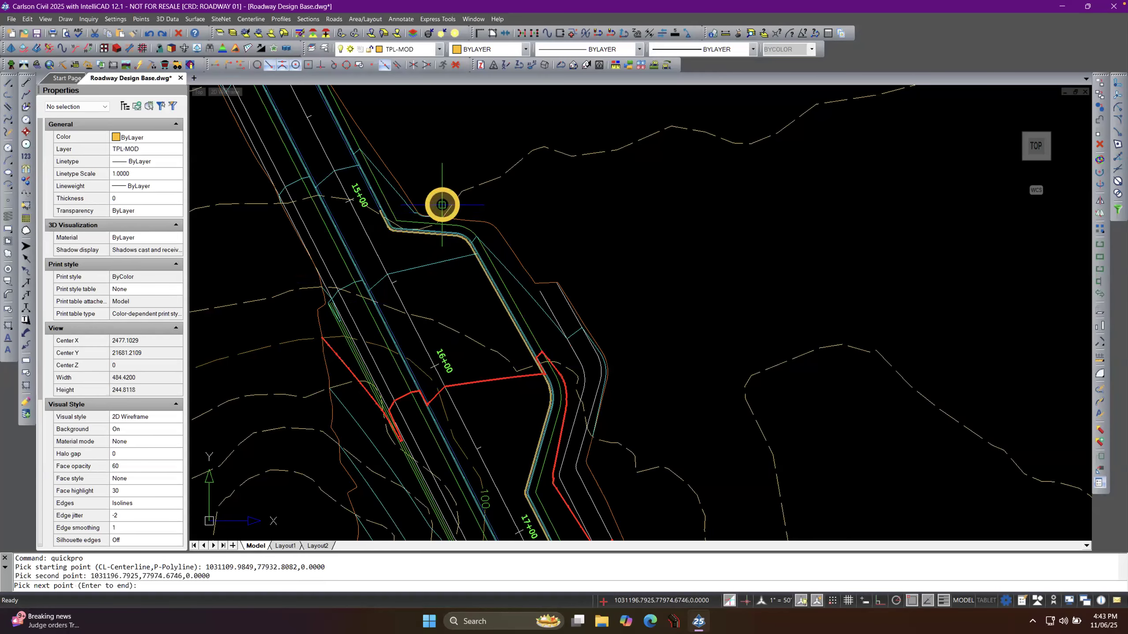
right_click(458, 227)
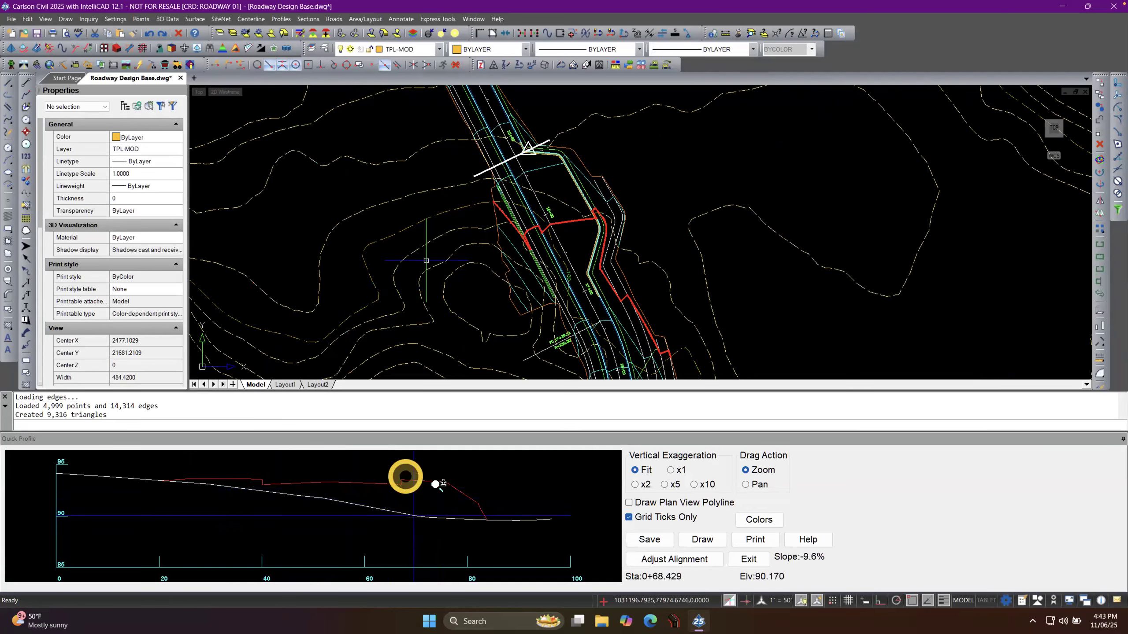
Adjust the quick profile alignment along the pull-over to compare both surfaces at other stations, and exit the quick profile.
left_click(666, 560)
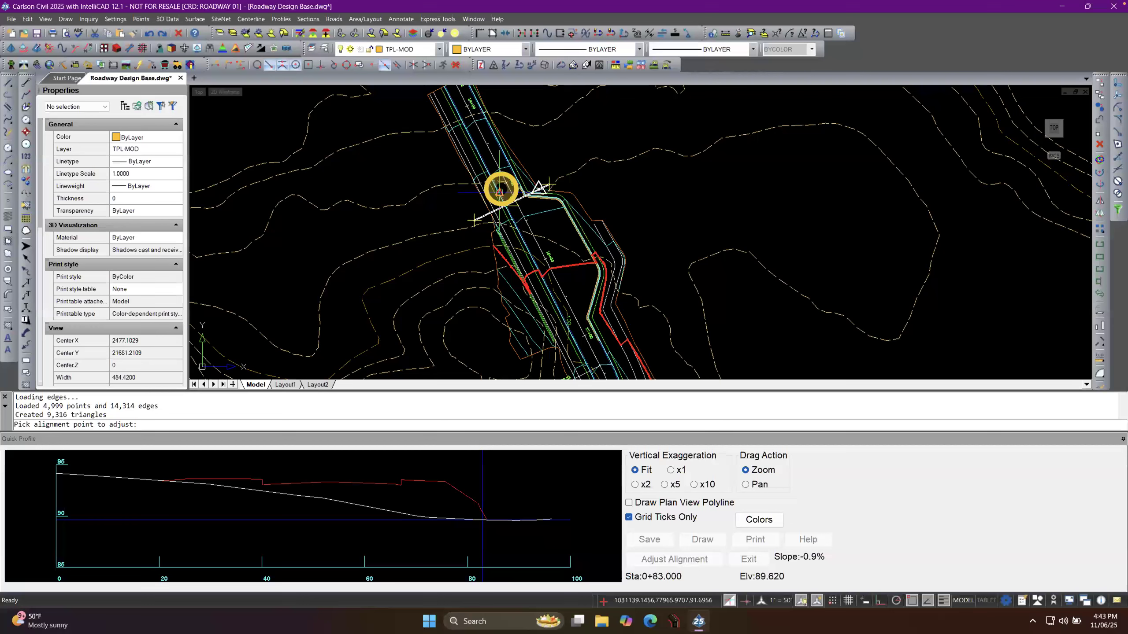
left_click(501, 188)
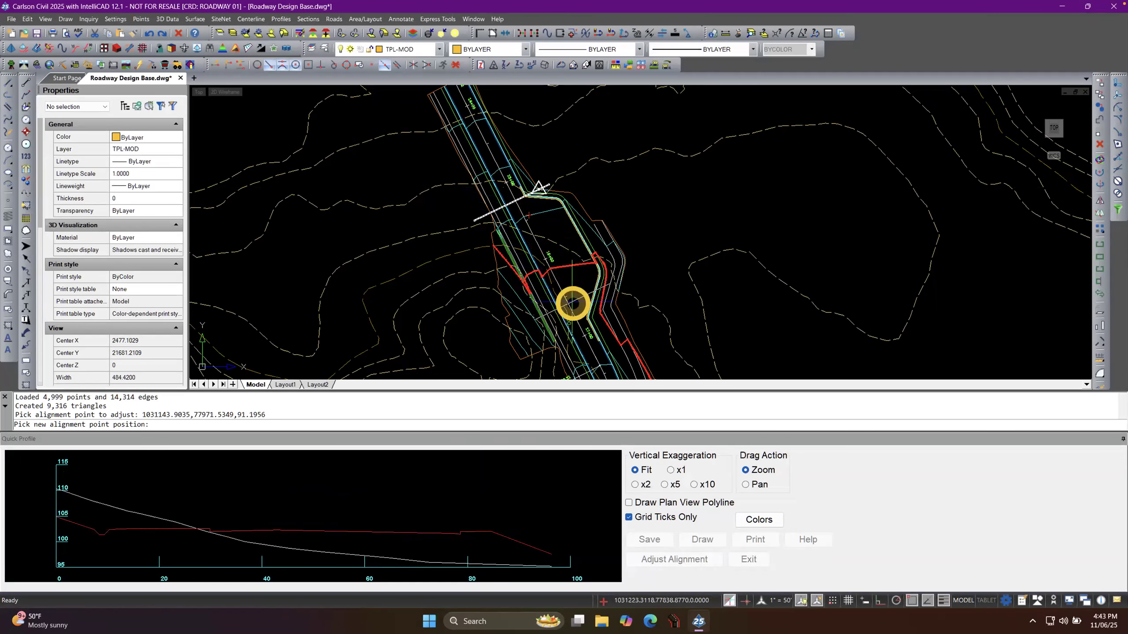
left_click(545, 246)
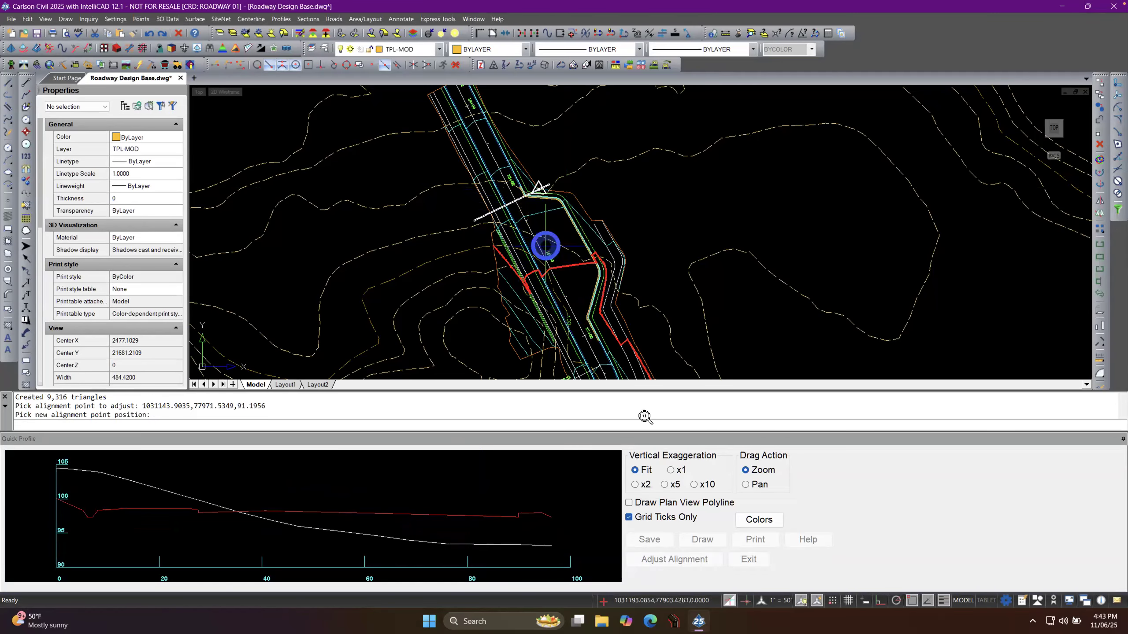
left_click(757, 559)
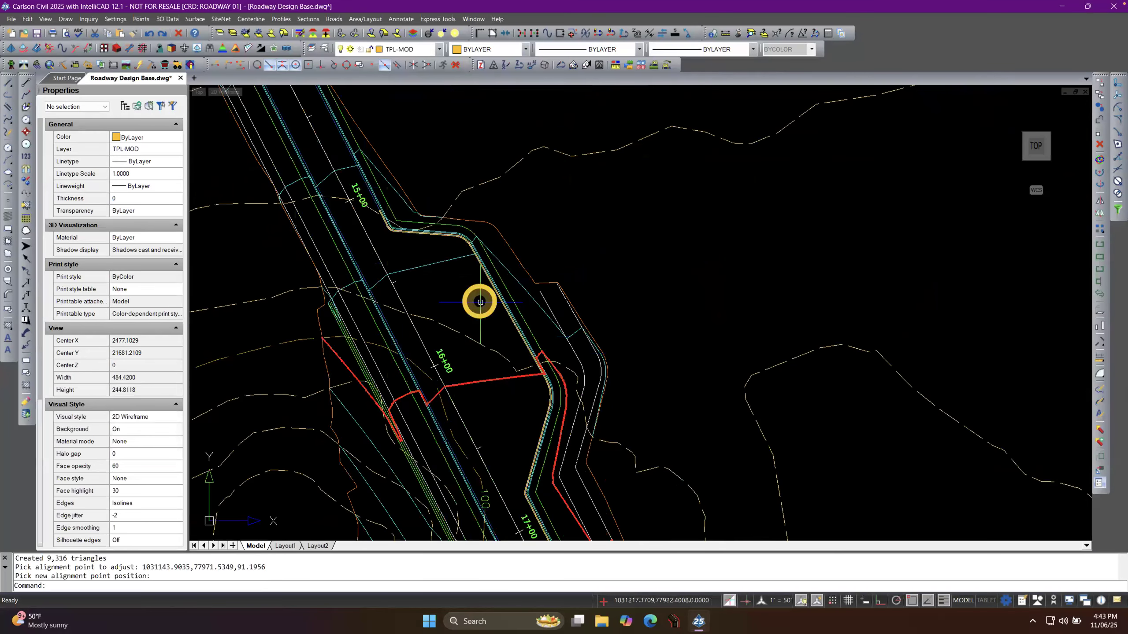
Edit the EP assignment in the road design's template point profile, using the template point as station reference with the offset held, and save it.
left_click(334, 21)
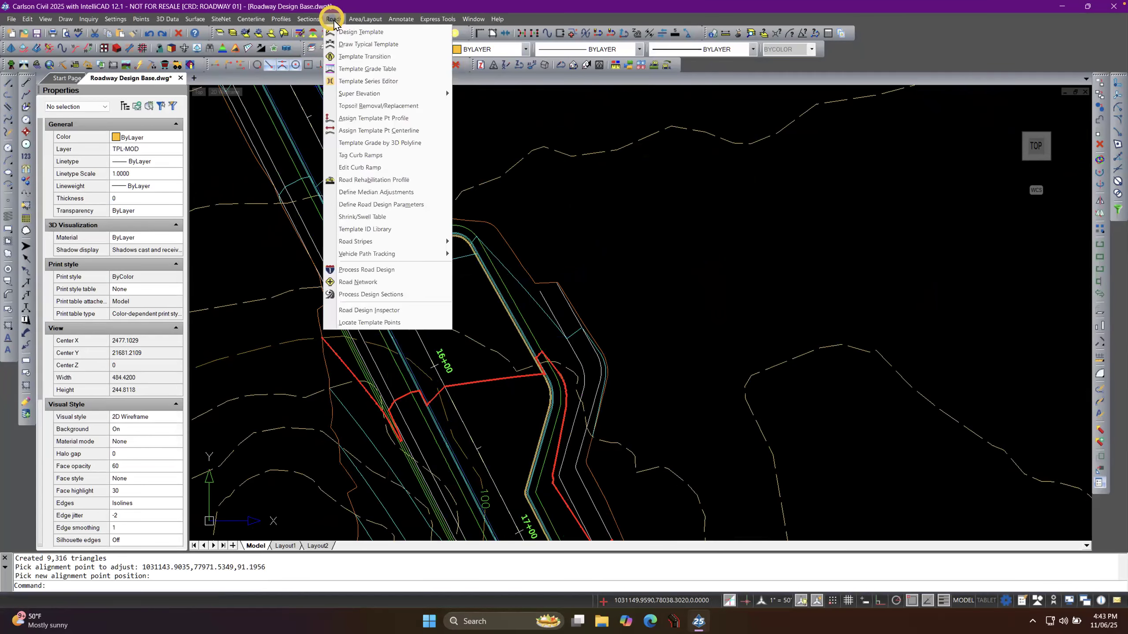
left_click(361, 268)
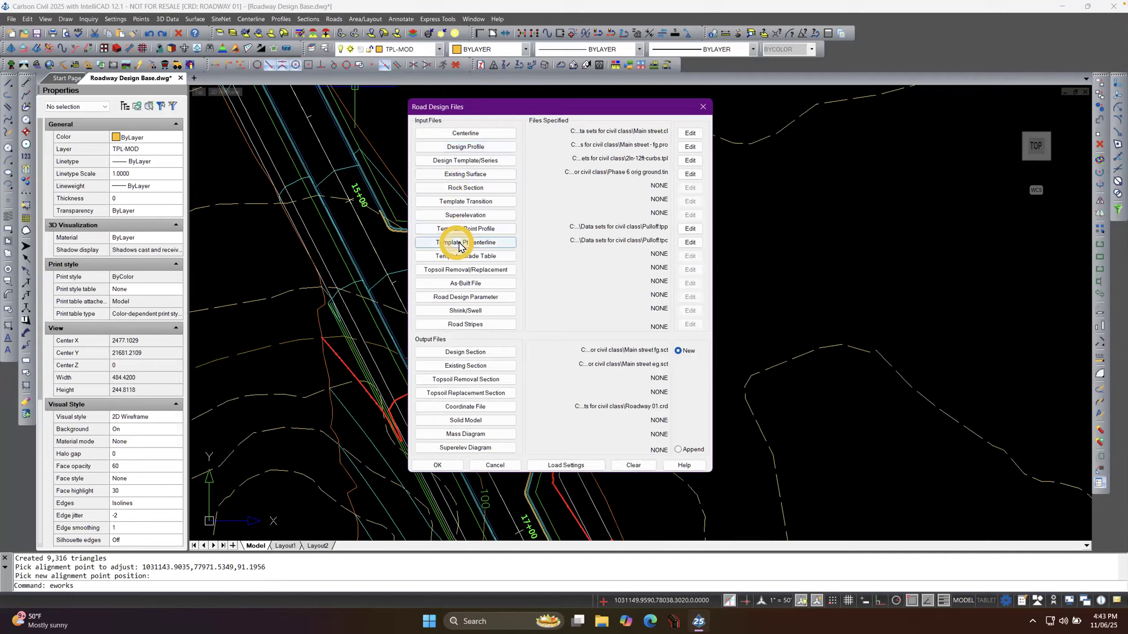
left_click(690, 228)
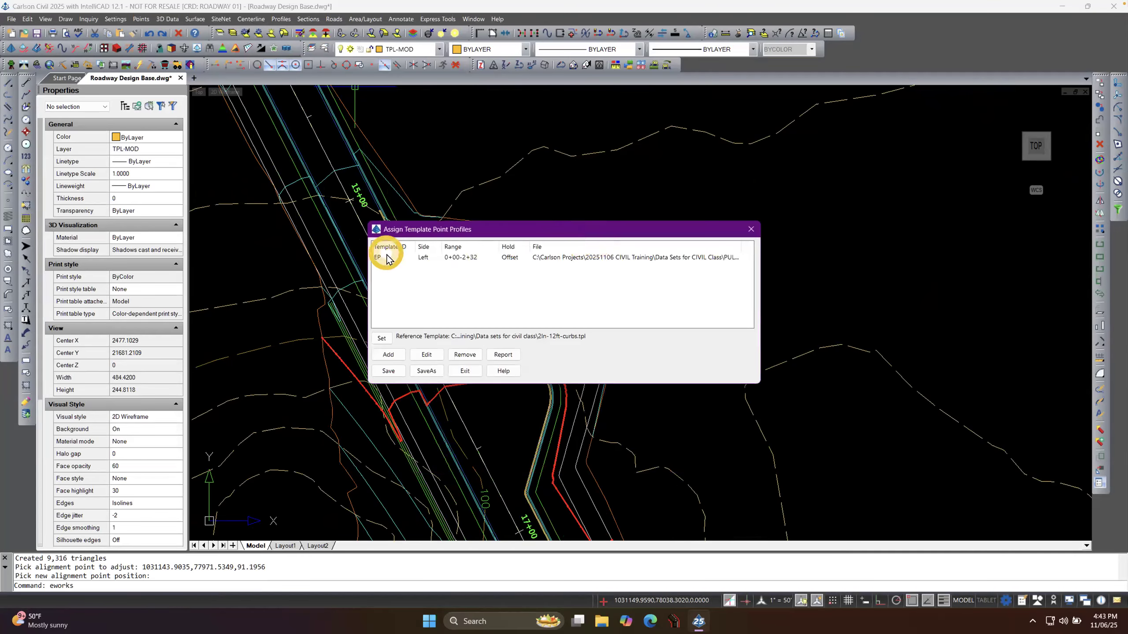
left_click(388, 260)
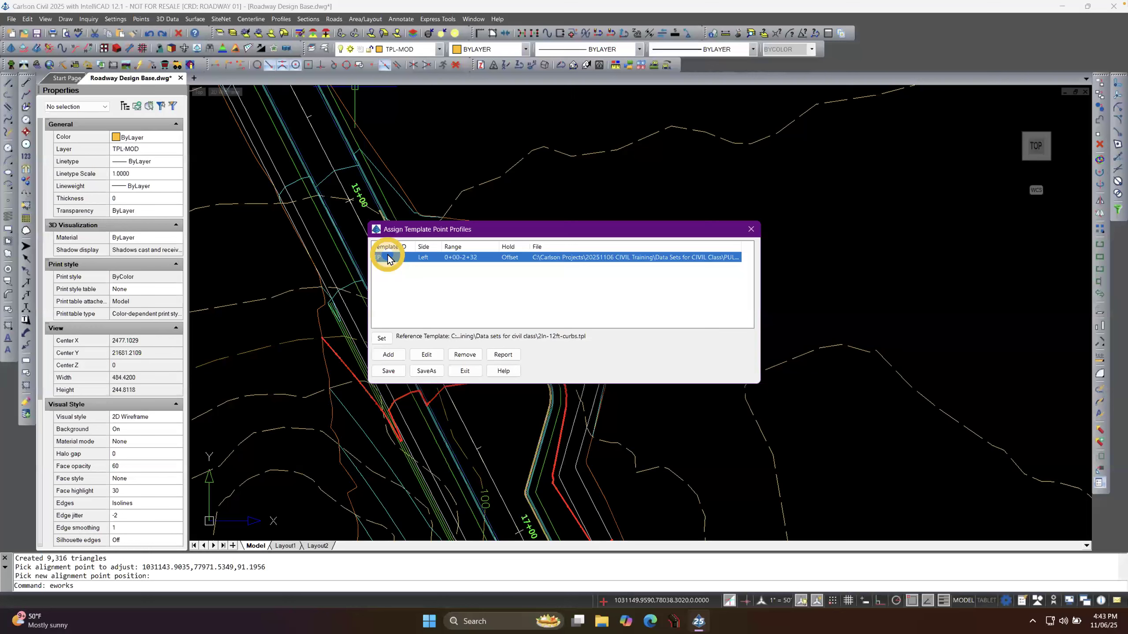
double_click(388, 260)
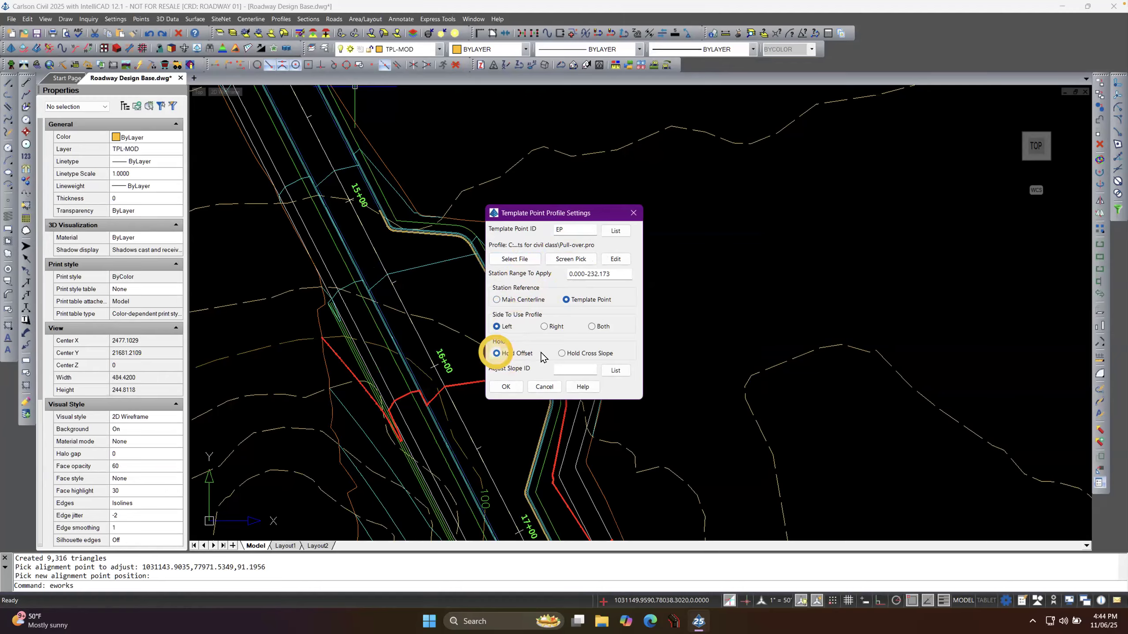
left_click(561, 353)
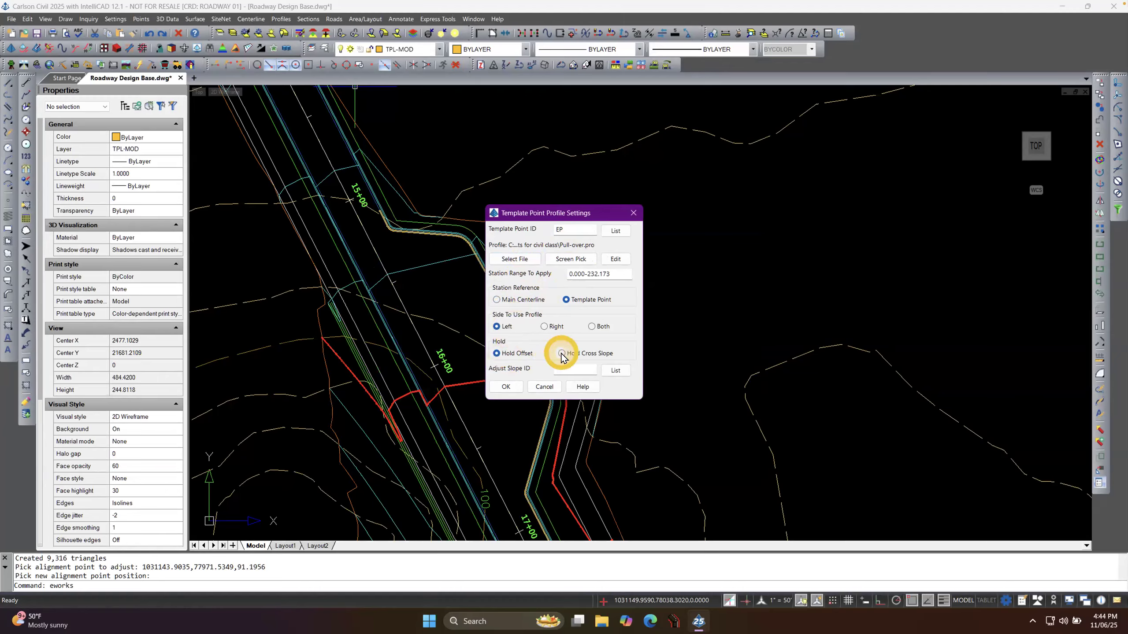
left_click(497, 355)
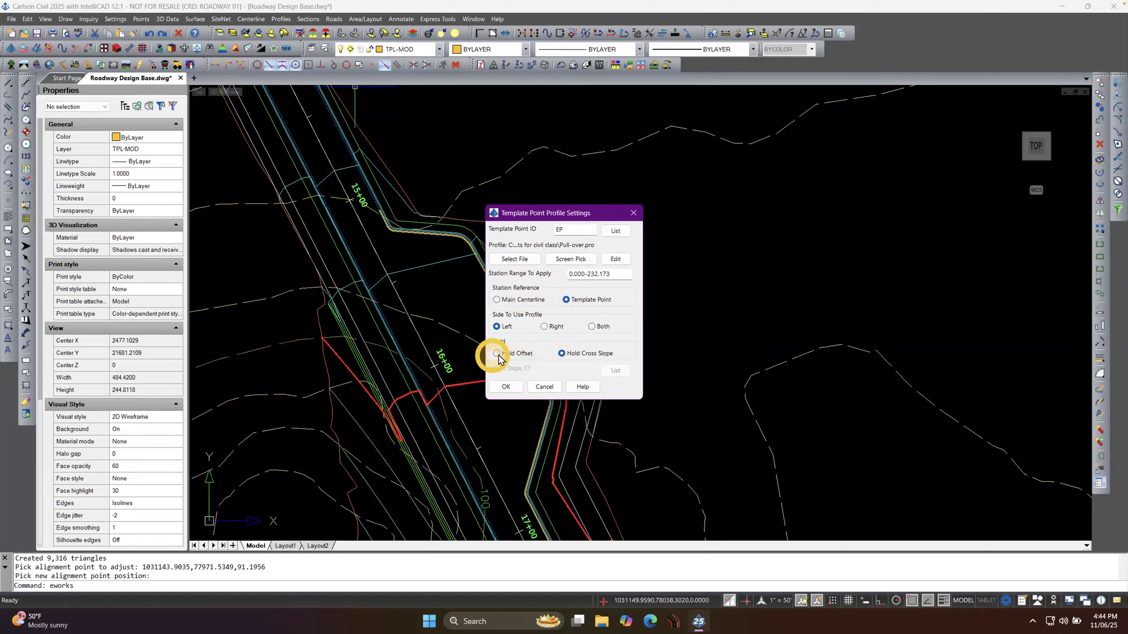
left_click(506, 386)
left_click(390, 373)
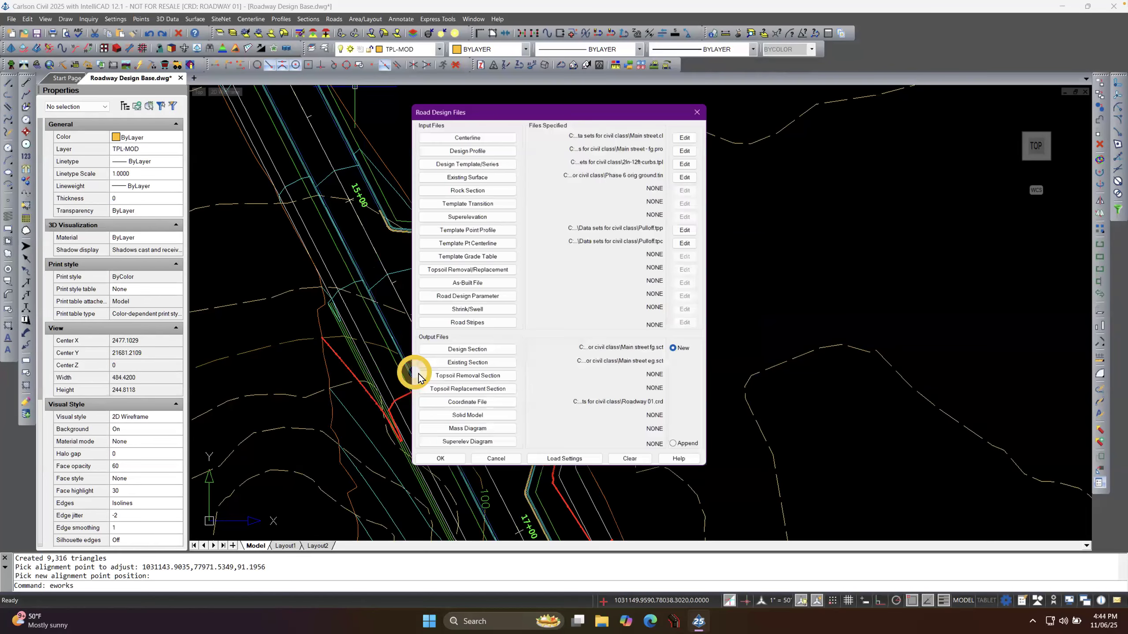
Process the Main Street road design again with the saved template point profile, and close the report.
left_click(427, 460)
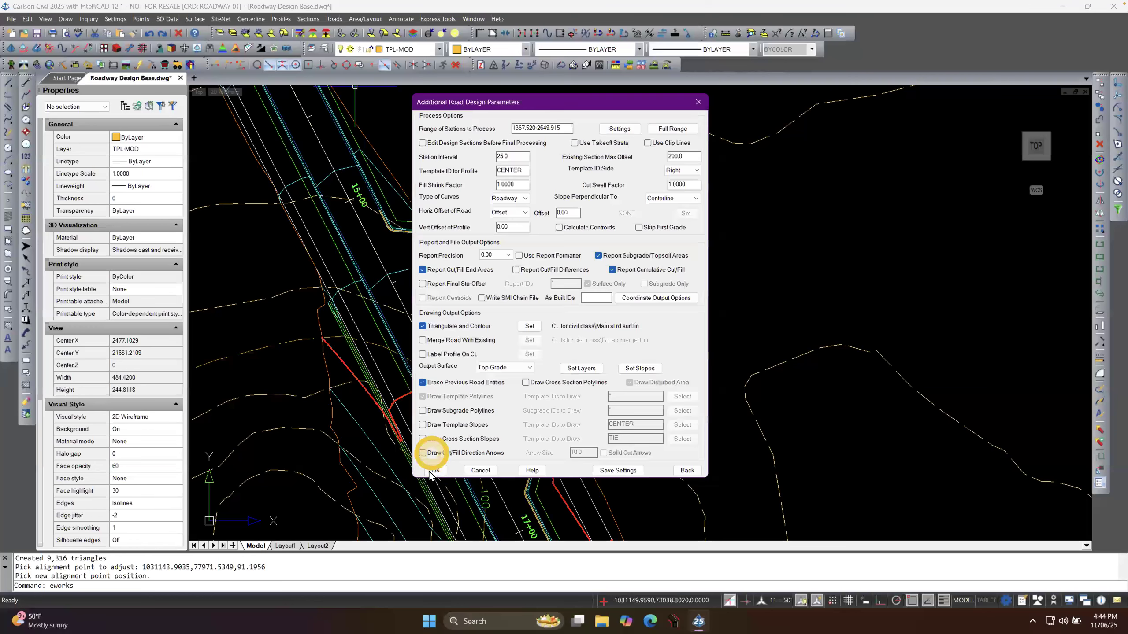
key("Return")
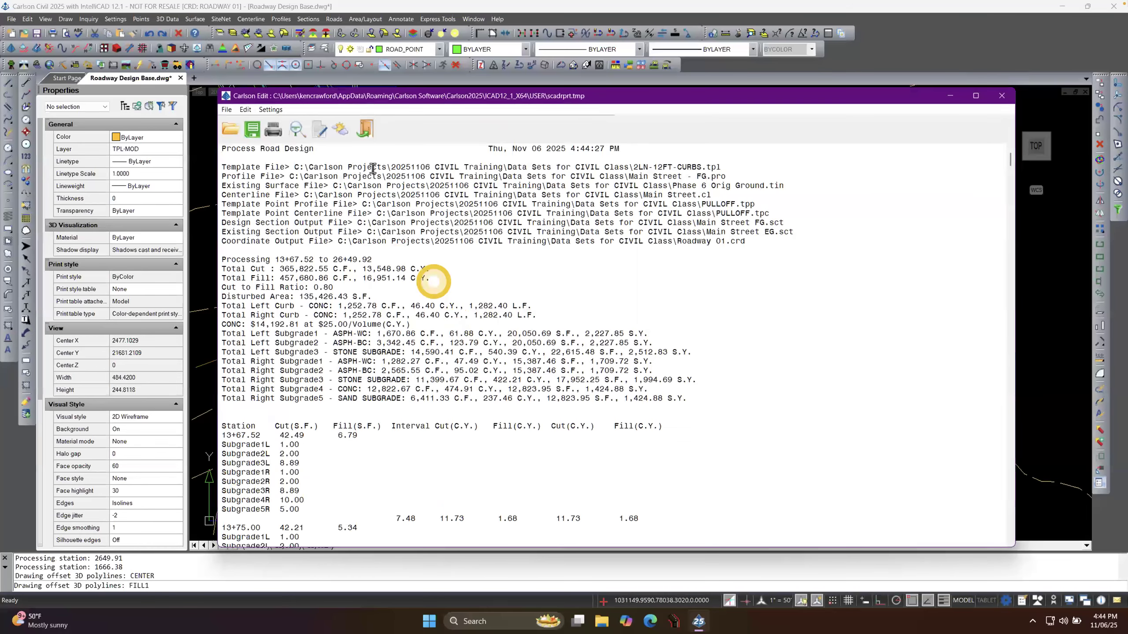
left_click(365, 131)
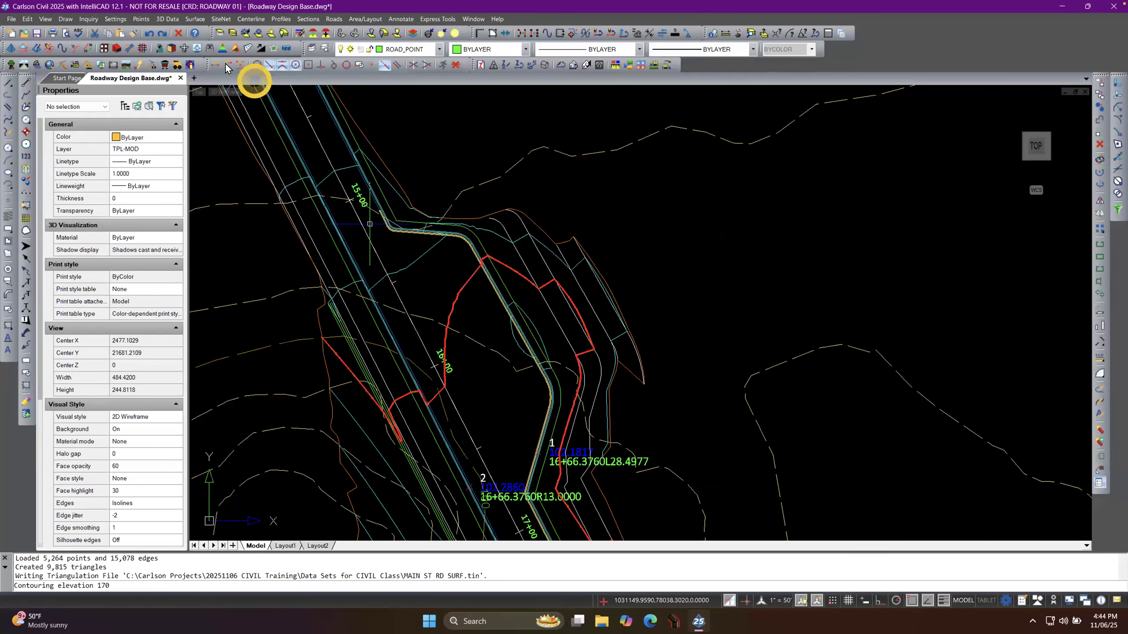
Examine the reprocessed MAIN ST RD SURF.tin around the pull-over in the 3D surface viewer, and exit the viewer.
left_click(196, 48)
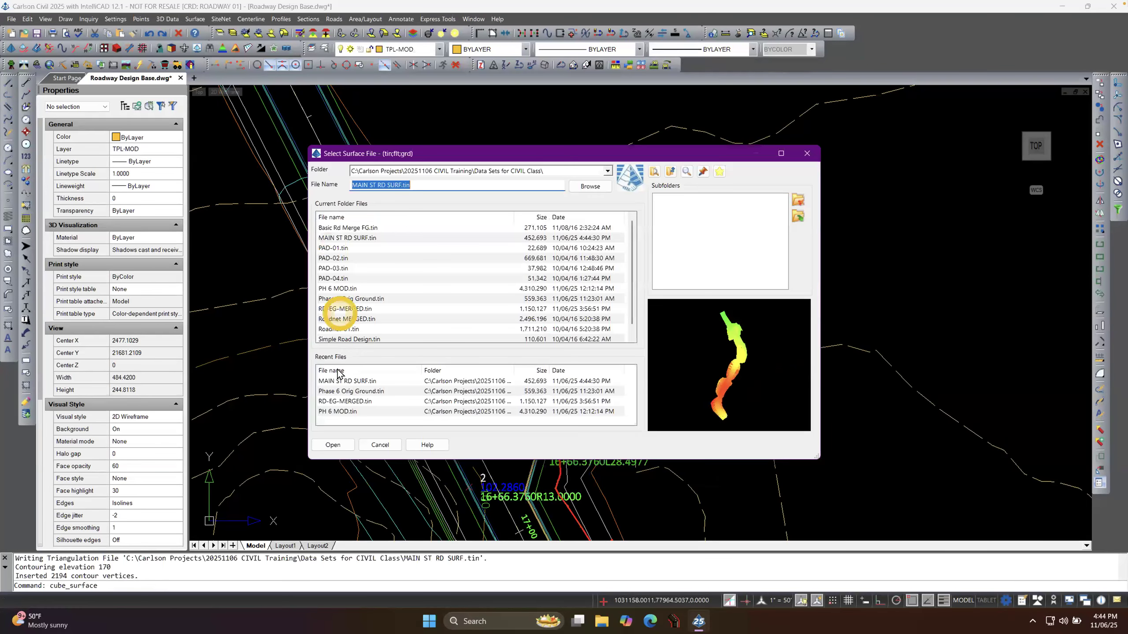
double_click(340, 384)
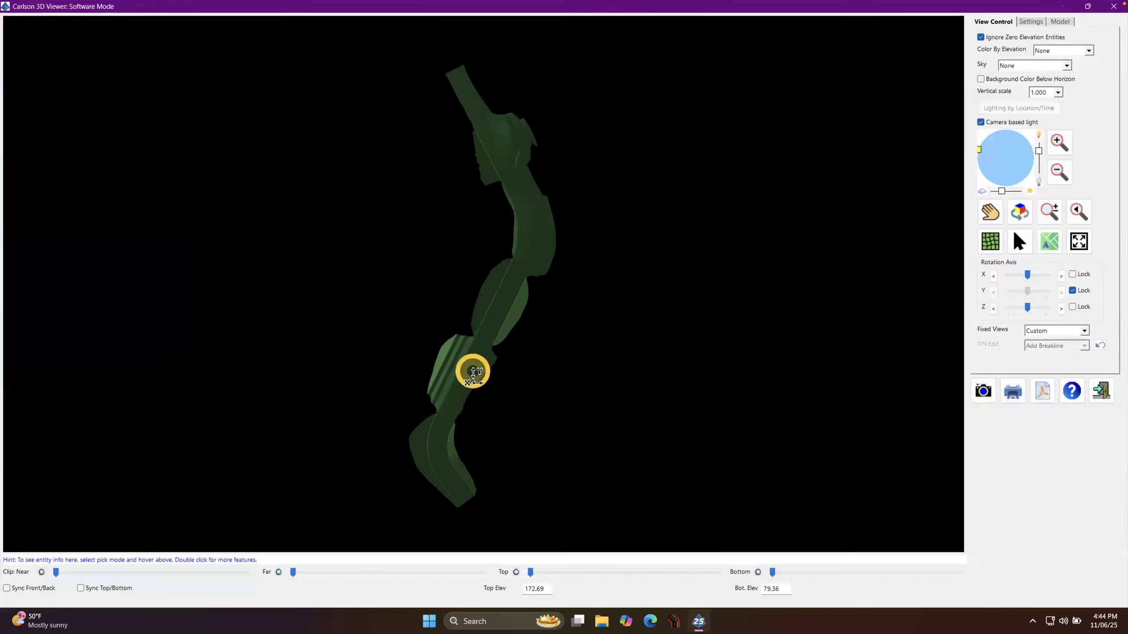
left_click_drag(473, 372, 265, 218)
scroll(389, 233, "up", 8)
scroll(244, 229, "up", 5)
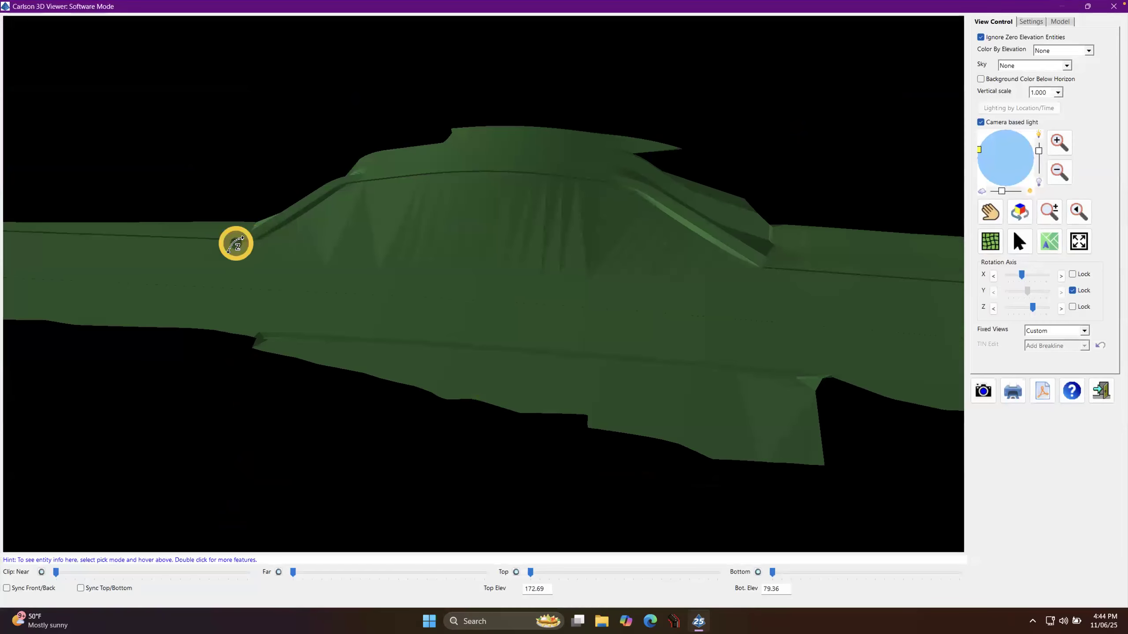
scroll(350, 295, "down", 5)
left_click_drag(614, 494, 342, 453)
middle_click_drag(556, 410, 280, 228)
left_click_drag(491, 388, 540, 393)
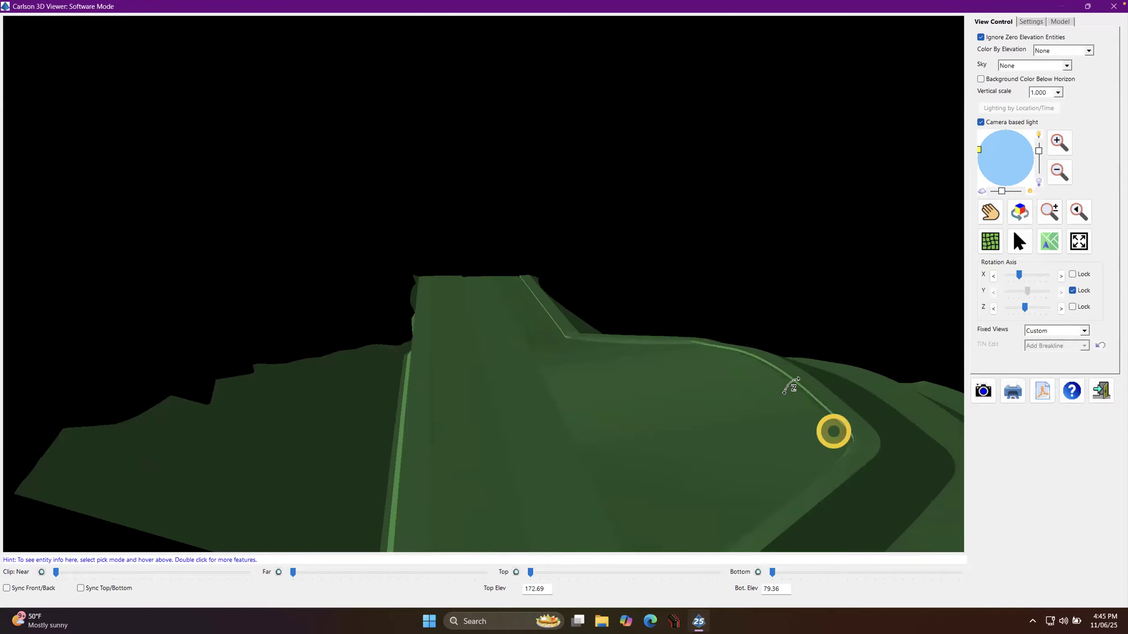
left_click_drag(834, 426, 566, 387)
left_click(1101, 392)
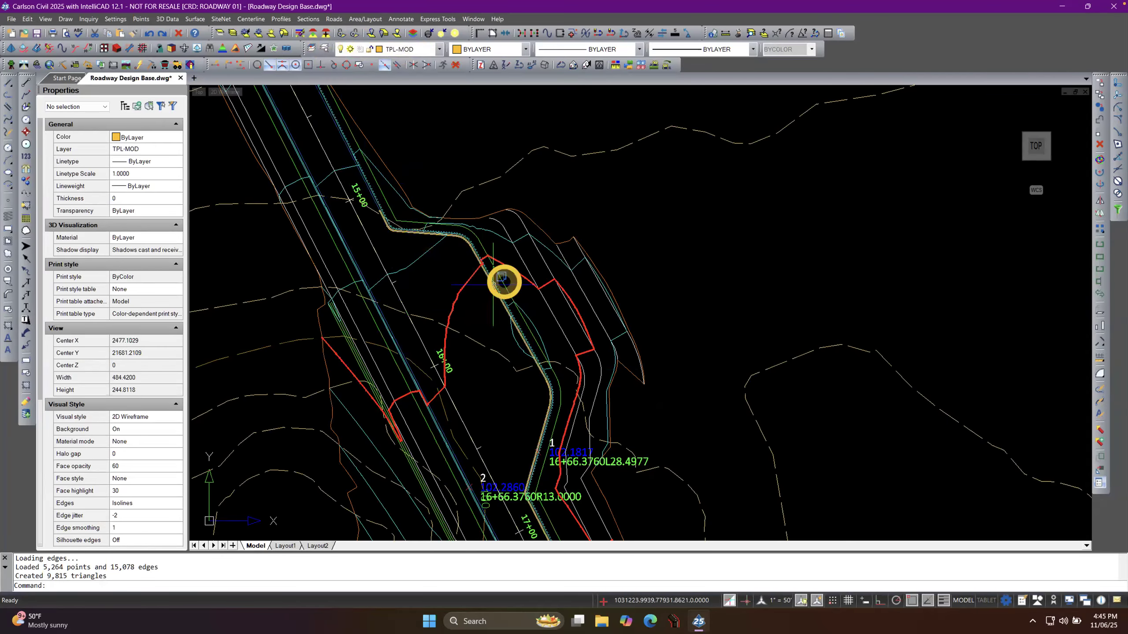
scroll(434, 280, "down", 3)
scroll(462, 305, "up", 3)
scroll(462, 303, "up", 1)
scroll(474, 287, "down", 1)
middle_click_drag(474, 287, 491, 269)
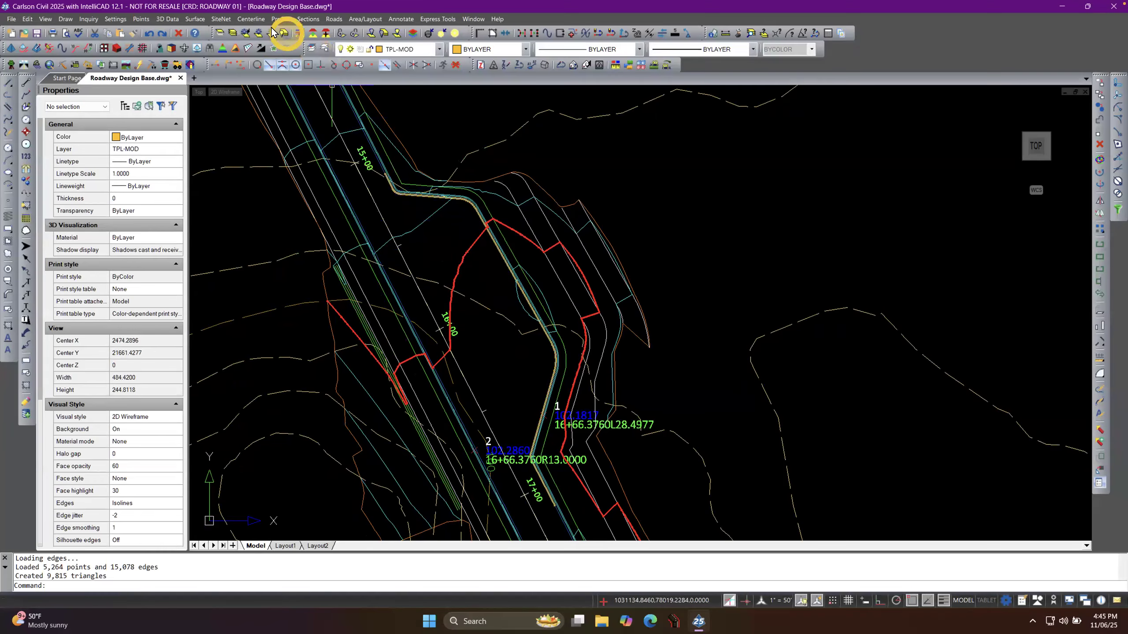
Switch the EP assignment in the road design's template point profile to hold the cross slope, and save it.
left_click(333, 19)
left_click(375, 270)
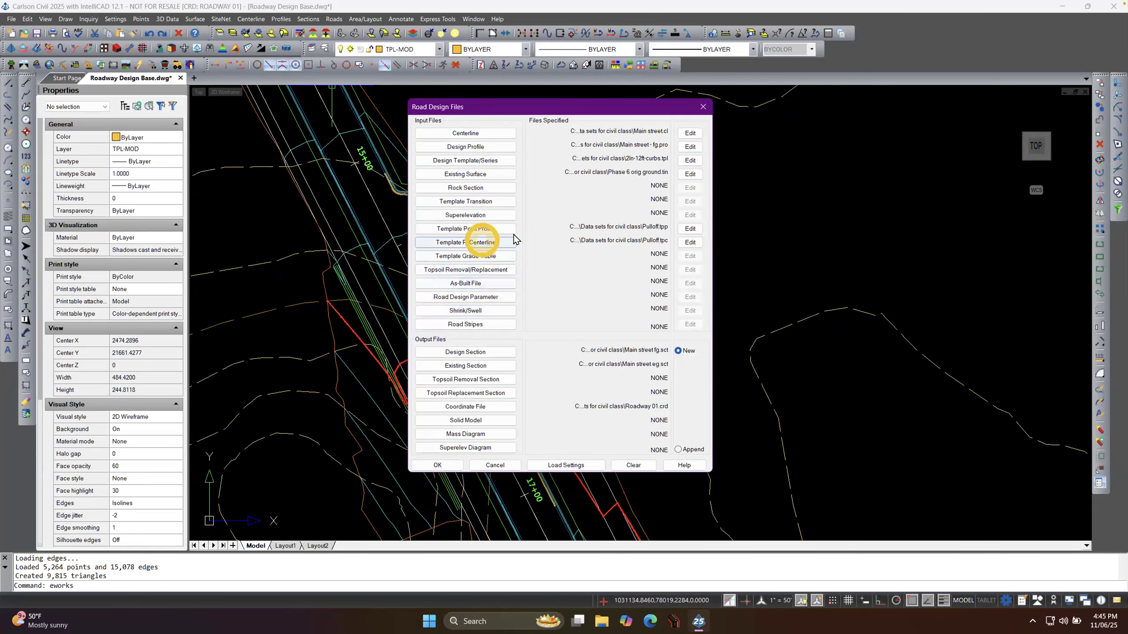
left_click(689, 228)
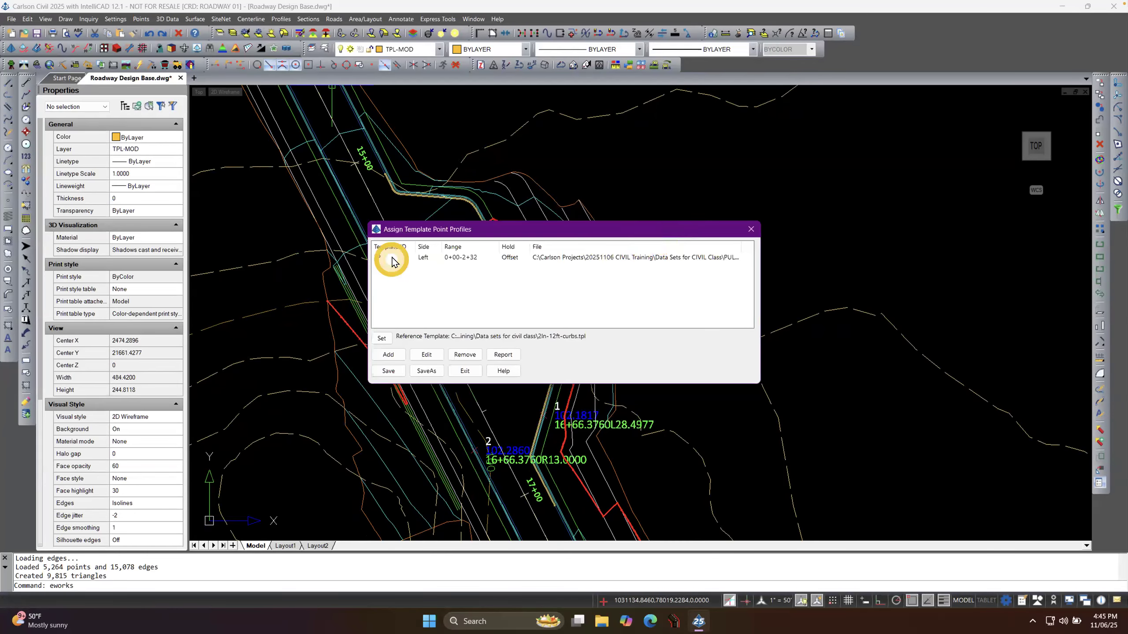
double_click(393, 262)
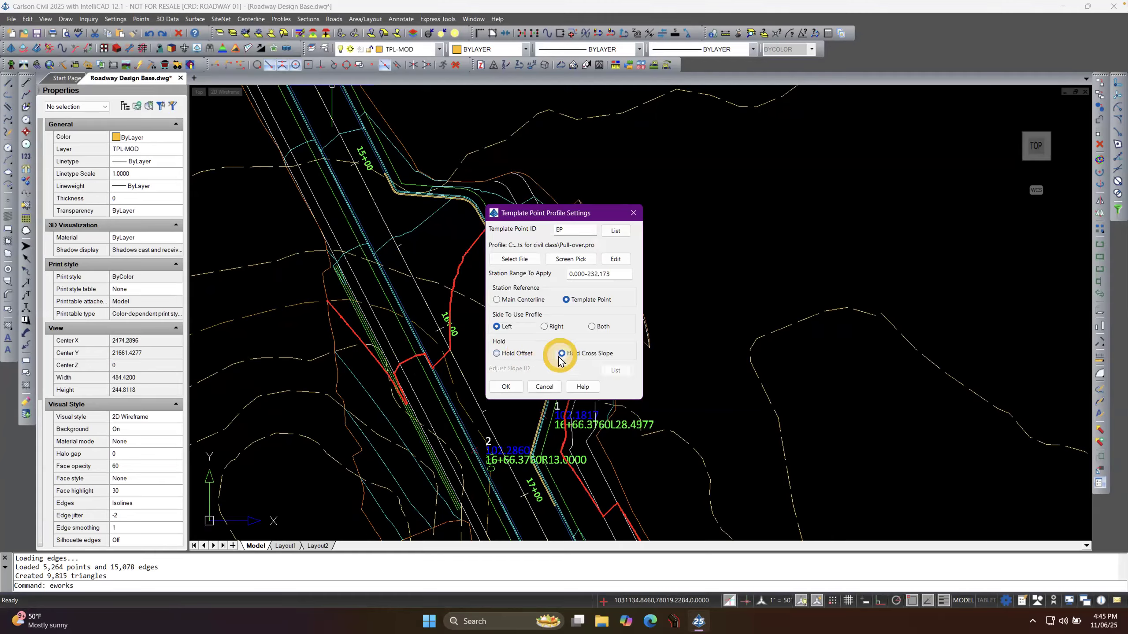
left_click(516, 354)
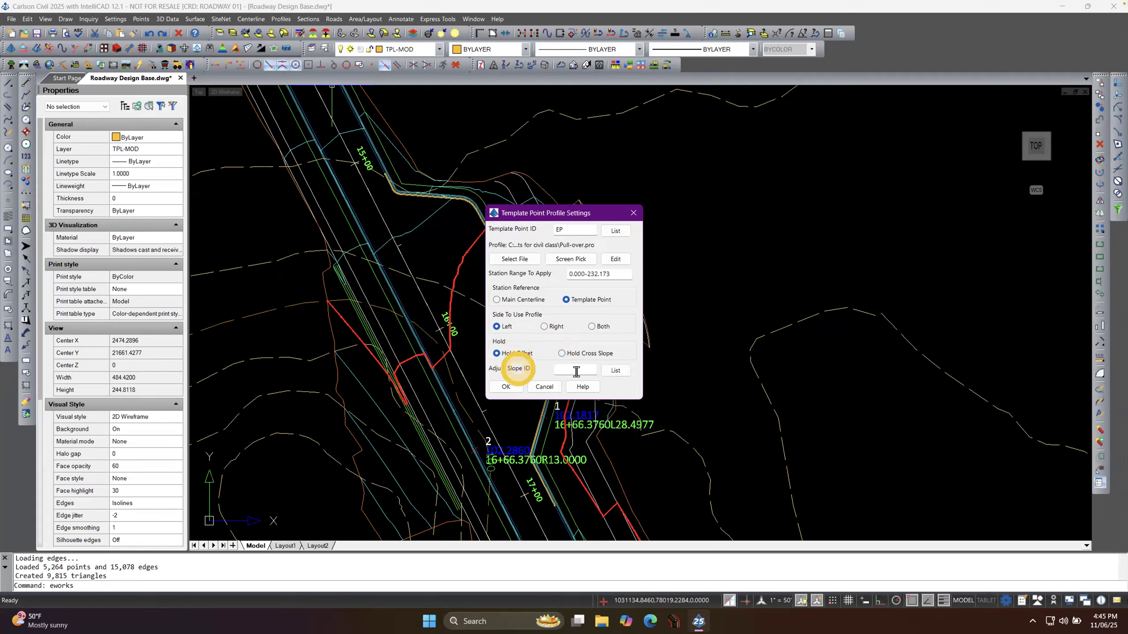
left_click(615, 370)
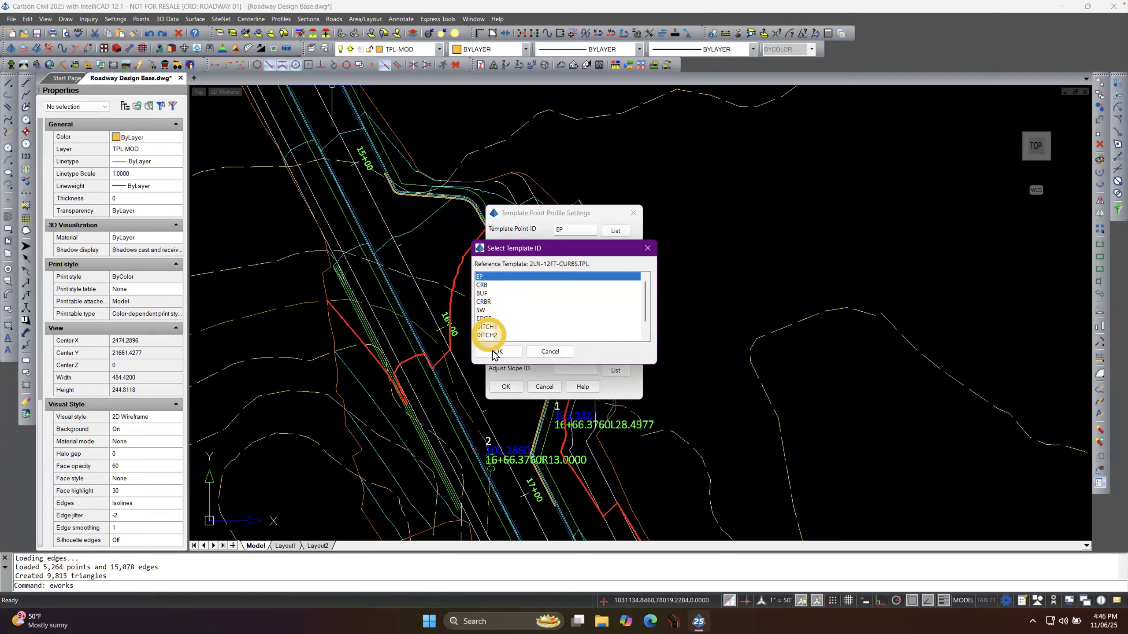
left_click(551, 351)
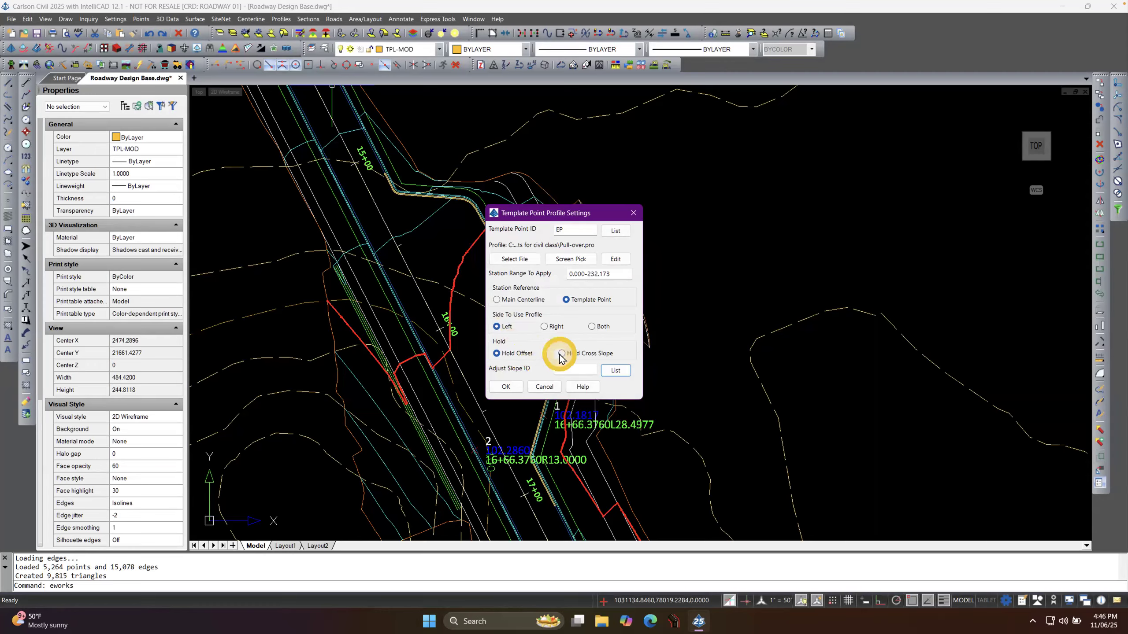
left_click(505, 386)
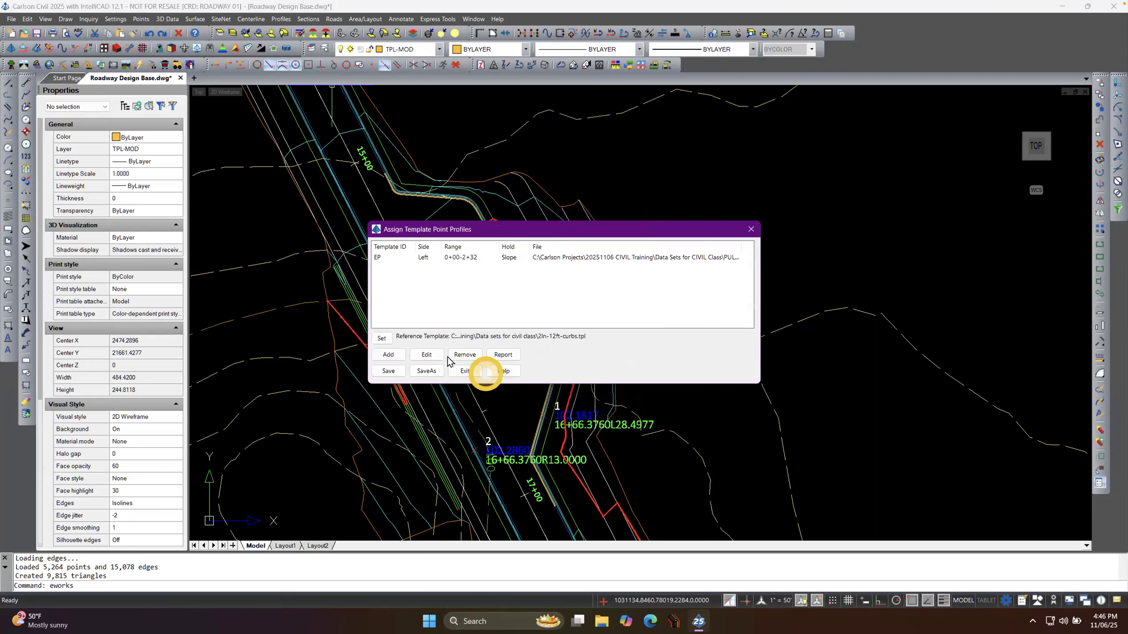
left_click(389, 371)
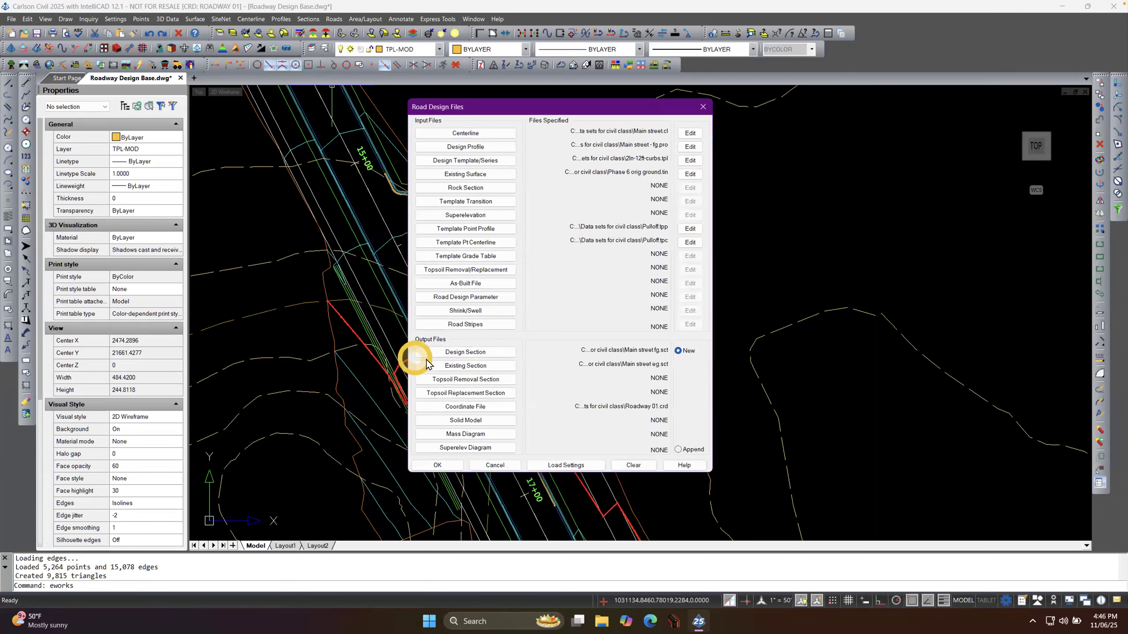
Process the Main Street road design with the cross slope held at EP, and close the report.
left_click(439, 466)
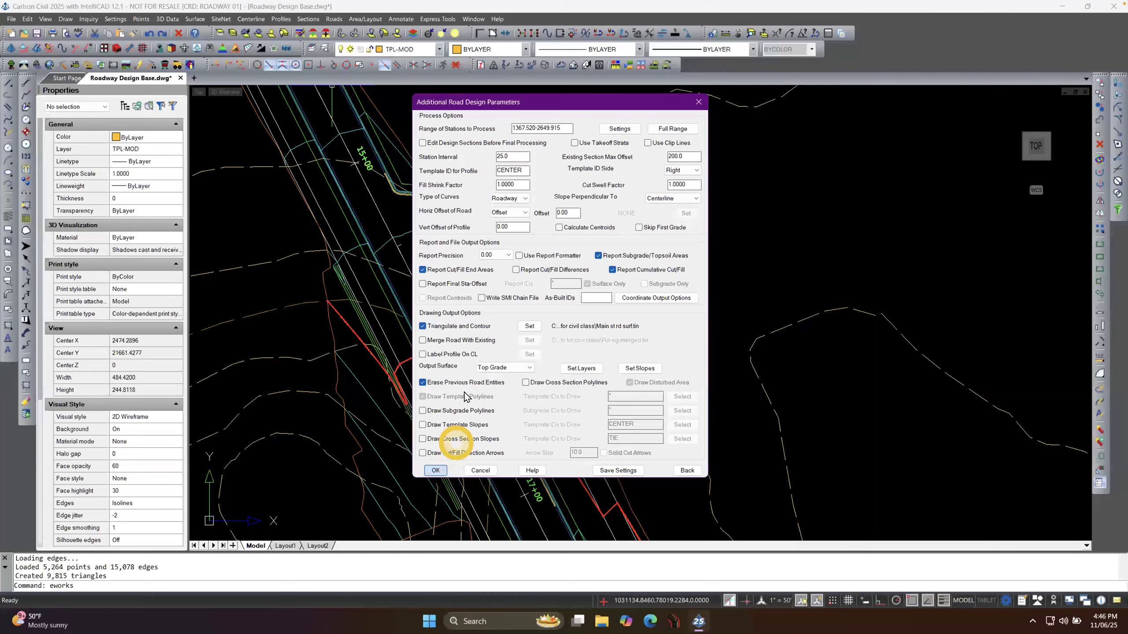
key("Return")
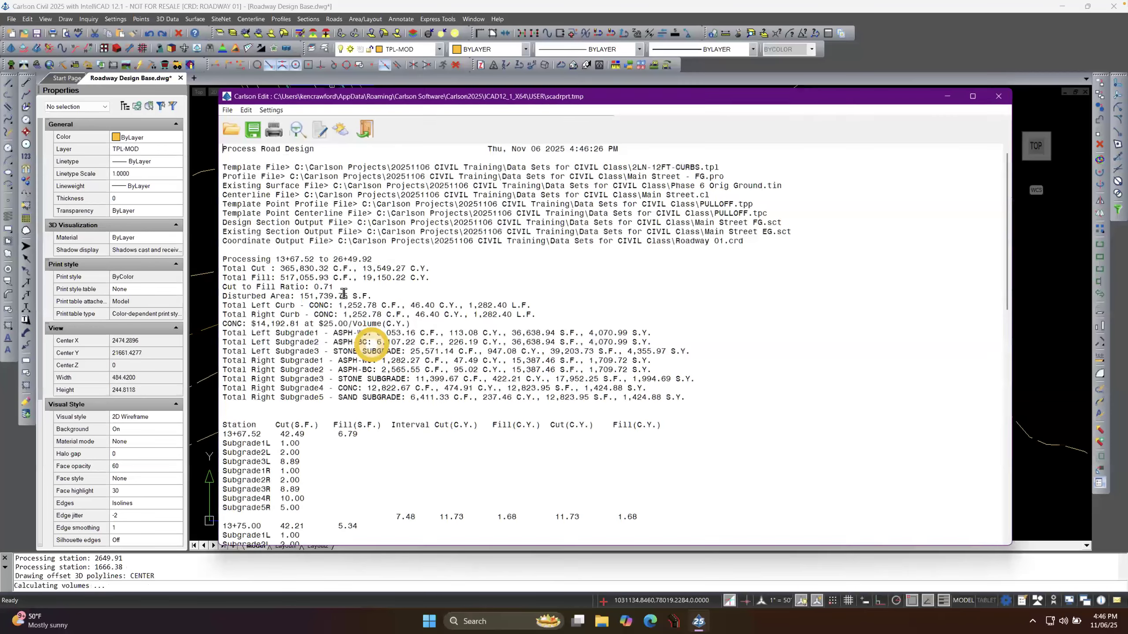
left_click(365, 131)
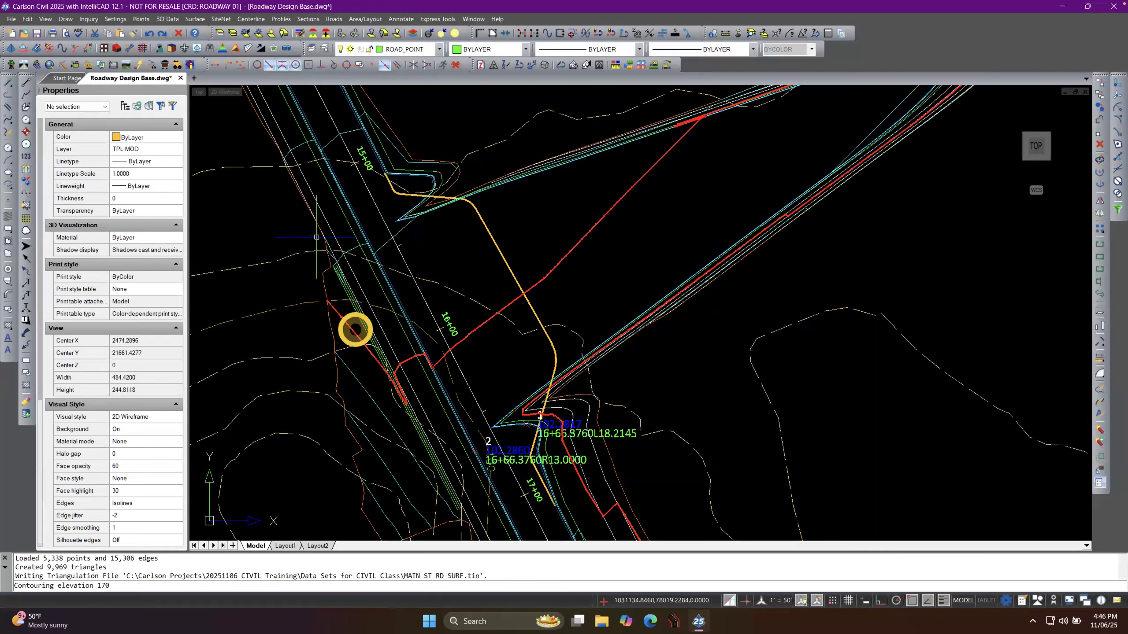
Examine the pull-over geometry in plan and MAIN ST RD SURF.tin in the 3D surface viewer, and exit the viewer.
scroll(357, 324, "down", 3)
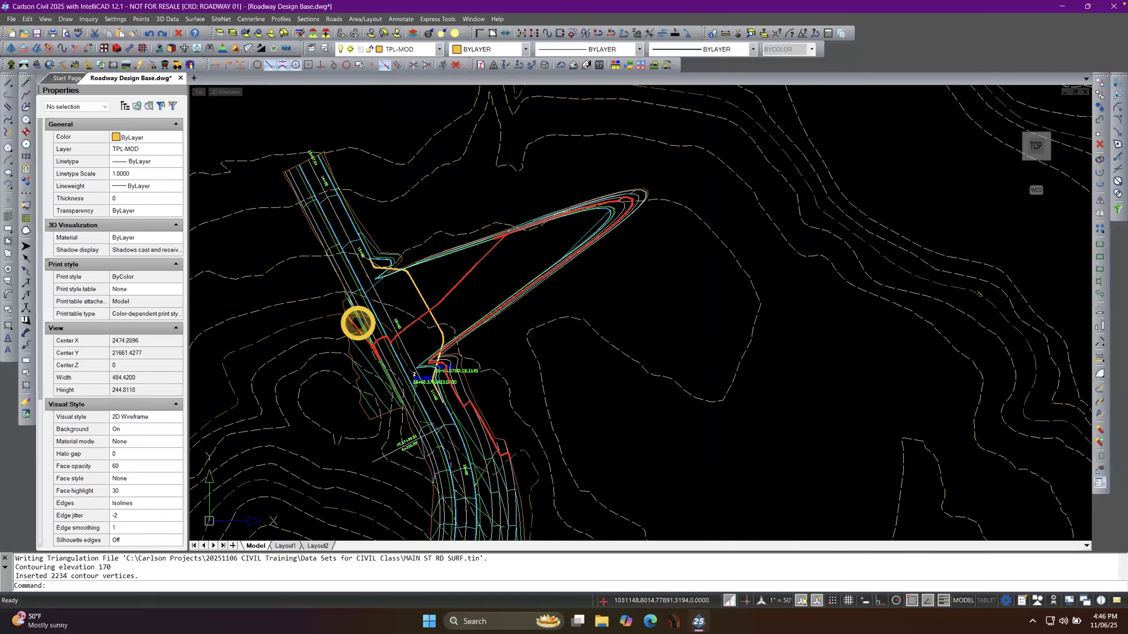
scroll(357, 324, "up", 2)
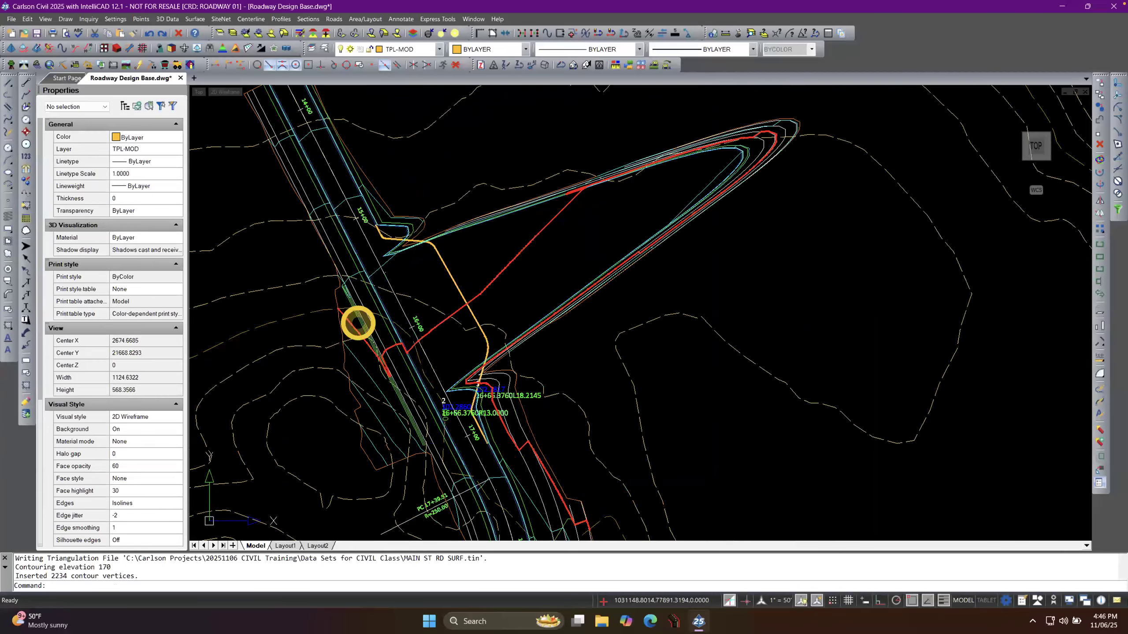
left_click(197, 49)
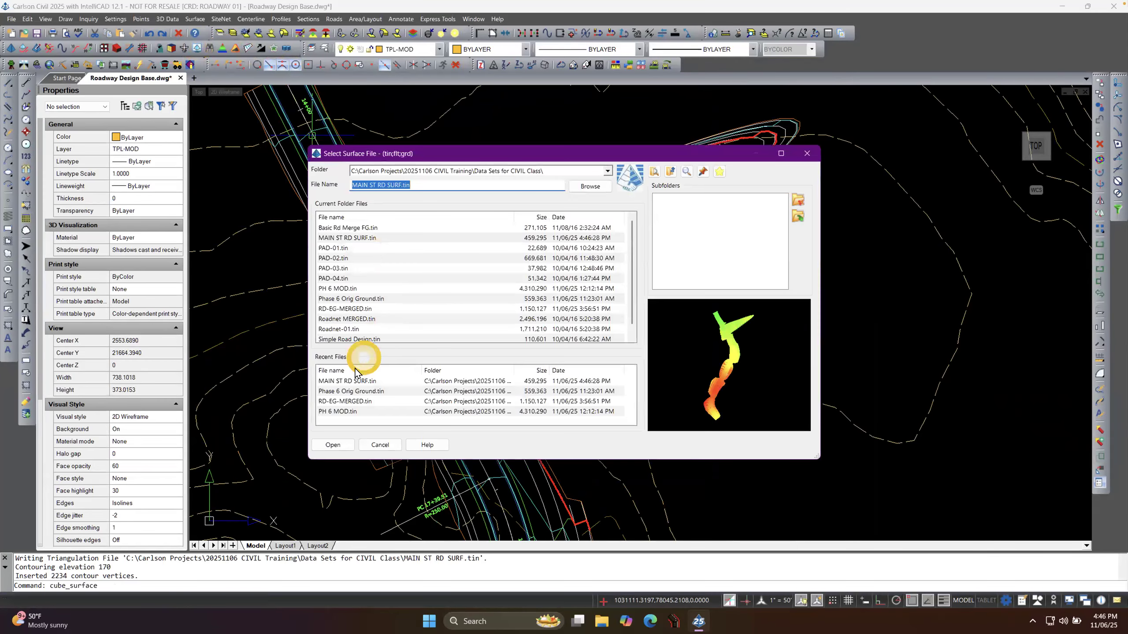
double_click(349, 383)
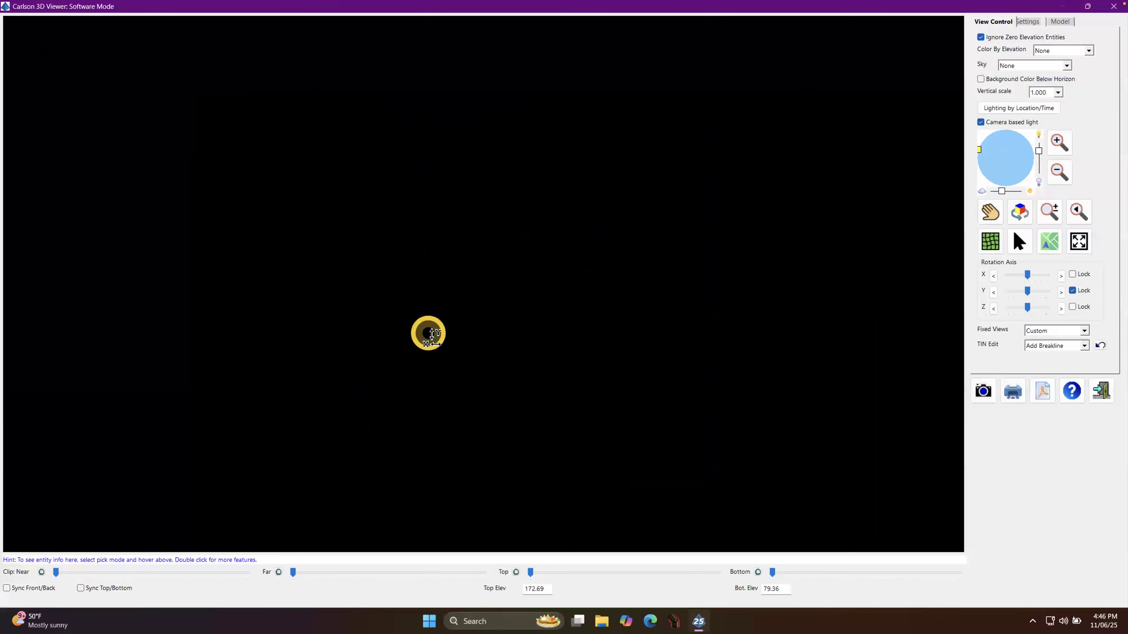
left_click_drag(432, 340, 461, 82)
scroll(491, 186, "up", 6)
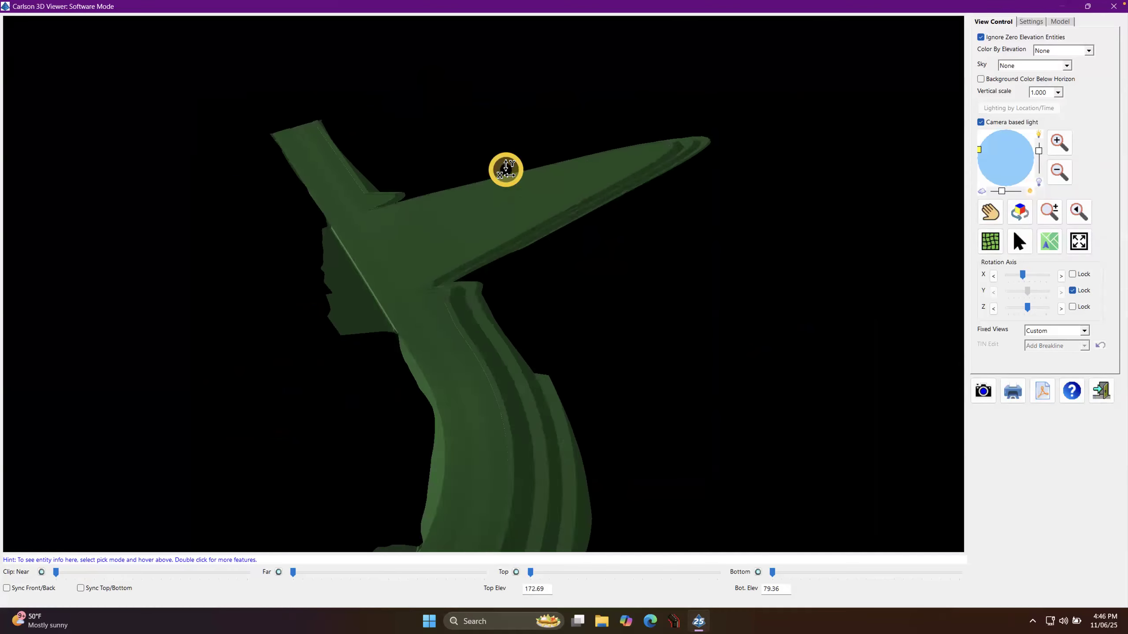
left_click_drag(442, 240, 431, 154)
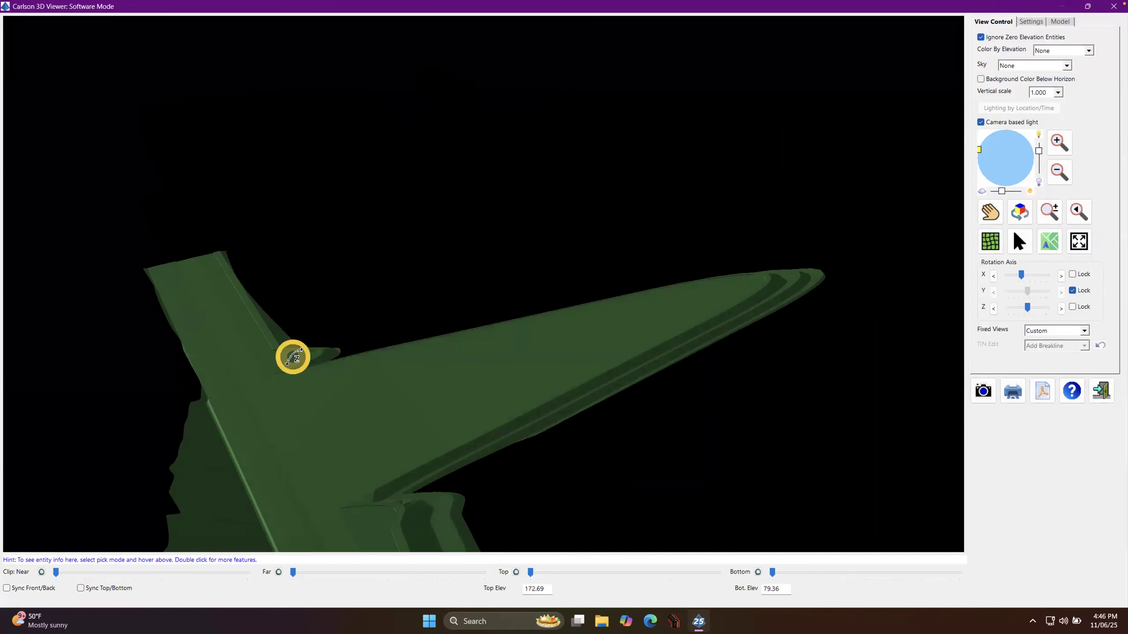
scroll(292, 358, "up", 1)
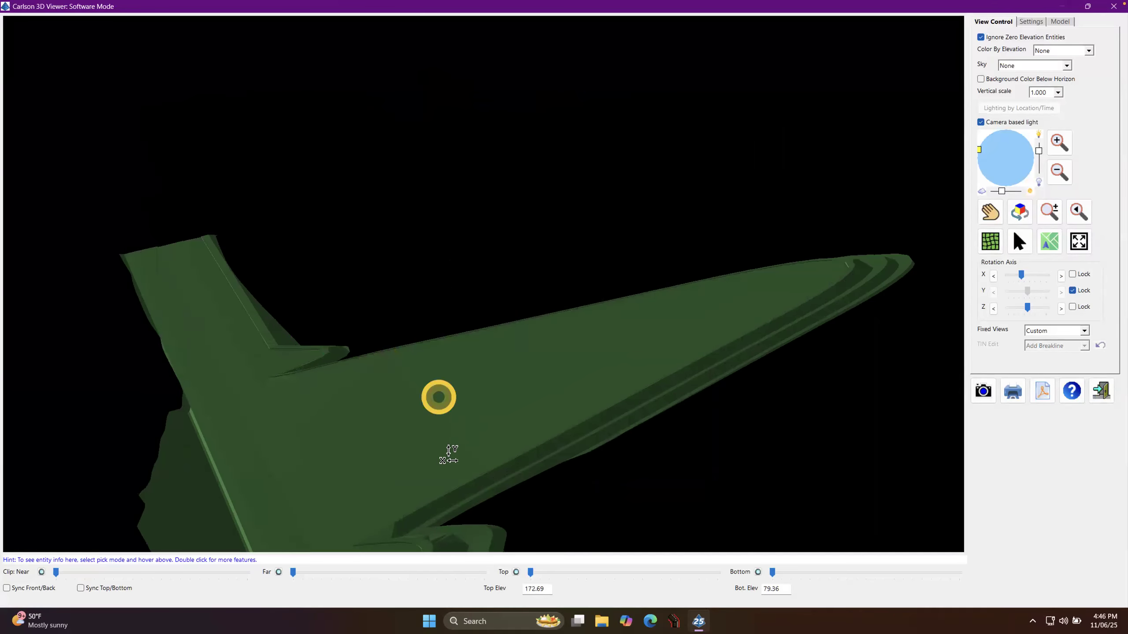
scroll(337, 333, "down", 2)
scroll(338, 333, "down", 1)
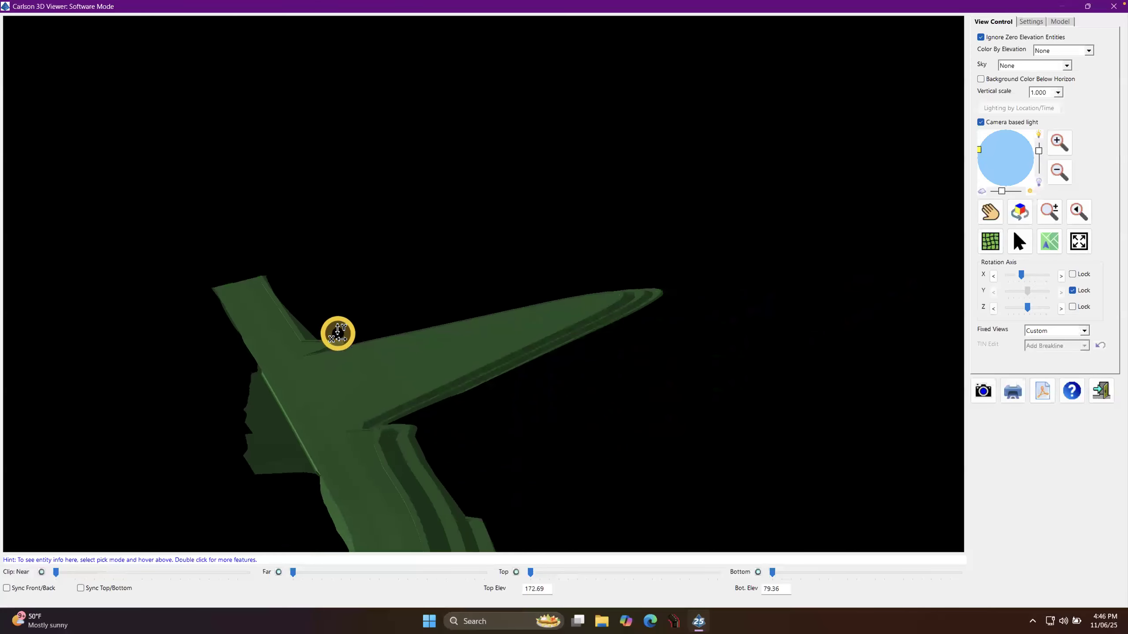
left_click(1100, 389)
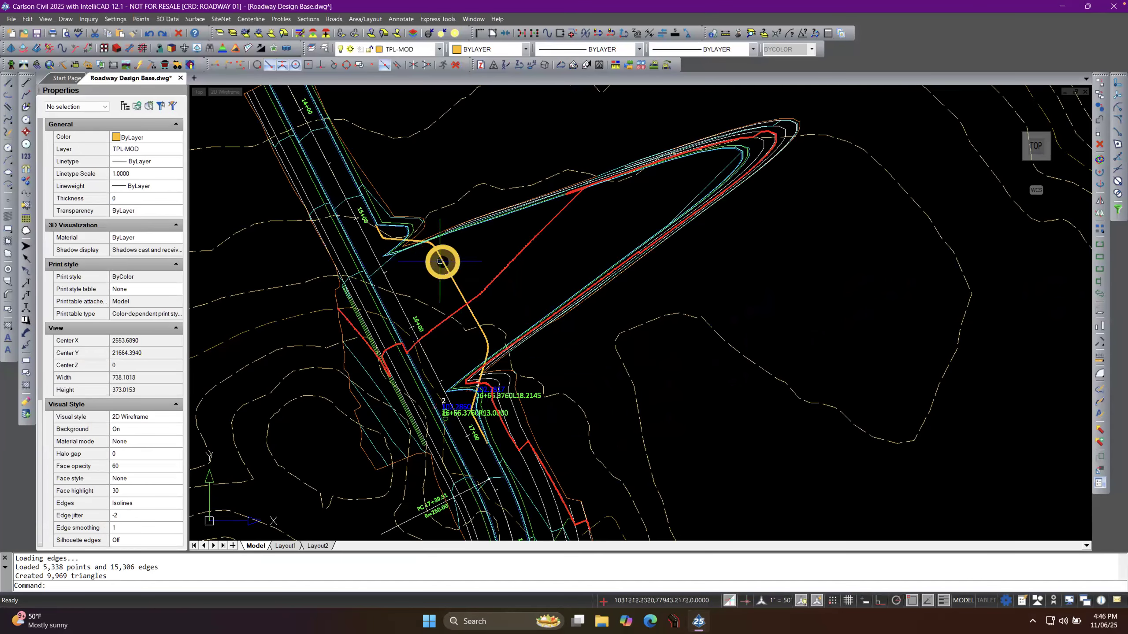
Set the EP template point profile to hold offset with EP as the adjust slope ID, save it, and process the road design again.
left_click(334, 19)
left_click(371, 271)
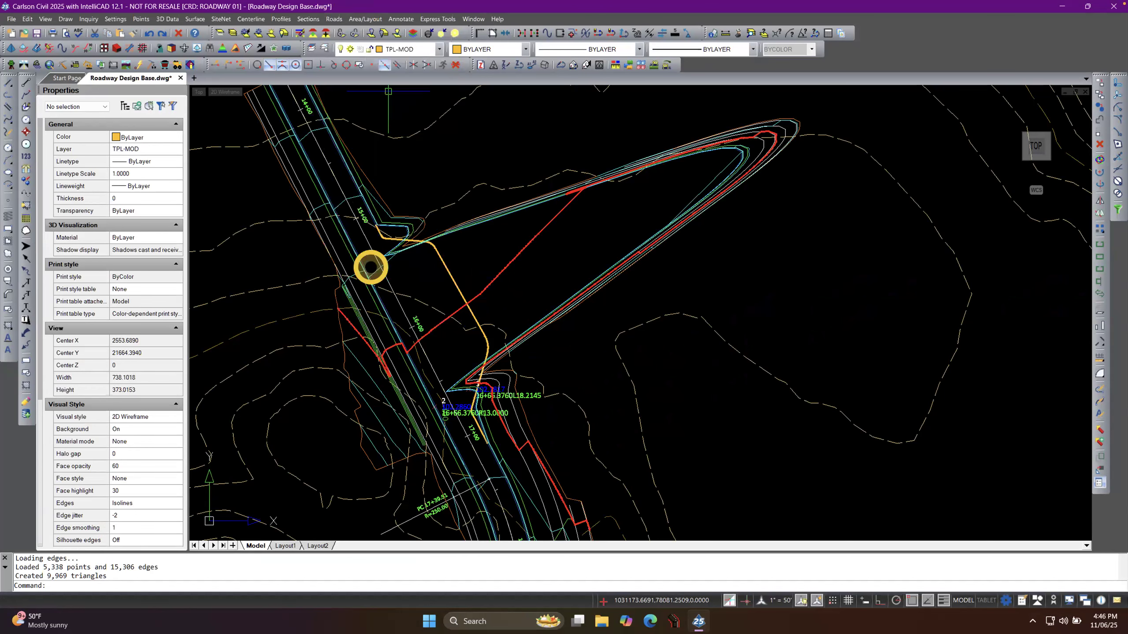
left_click(689, 229)
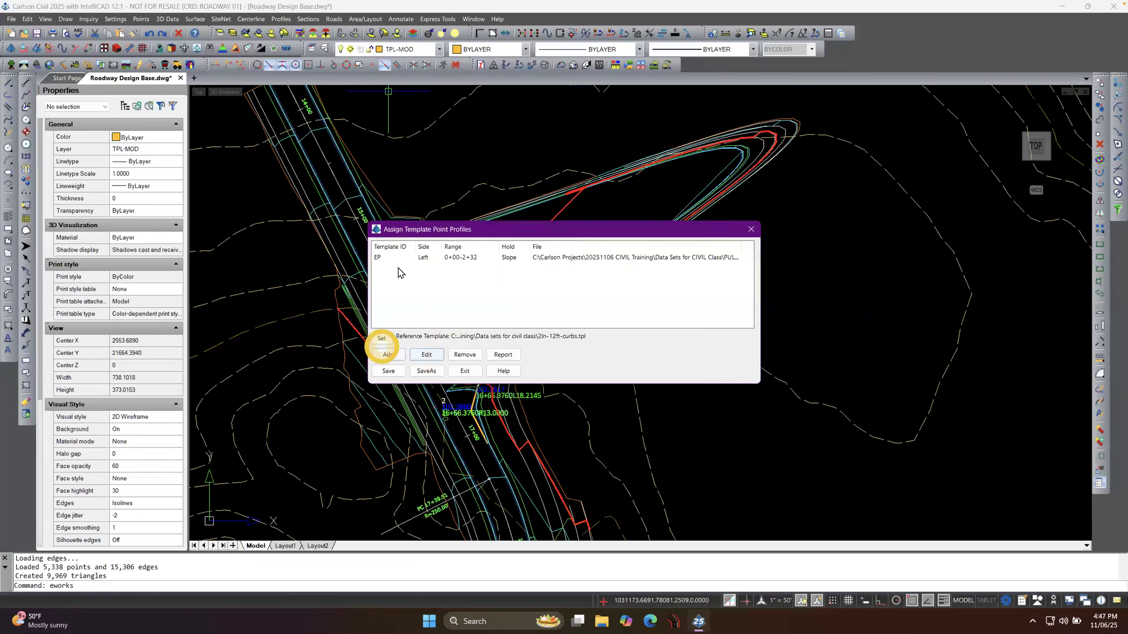
double_click(403, 259)
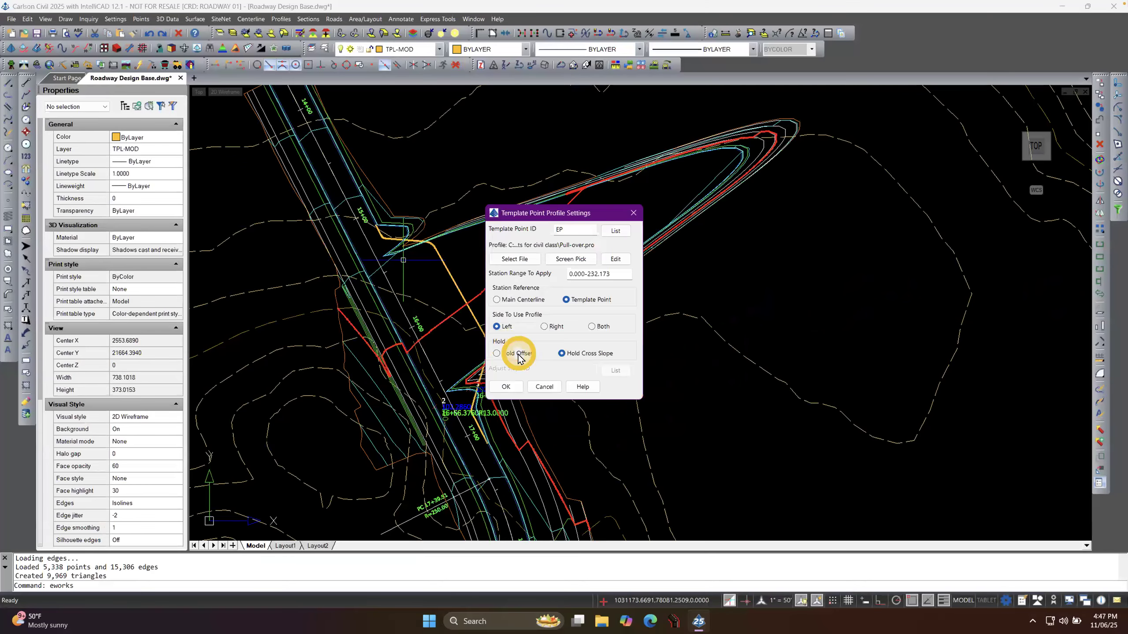
left_click(568, 355)
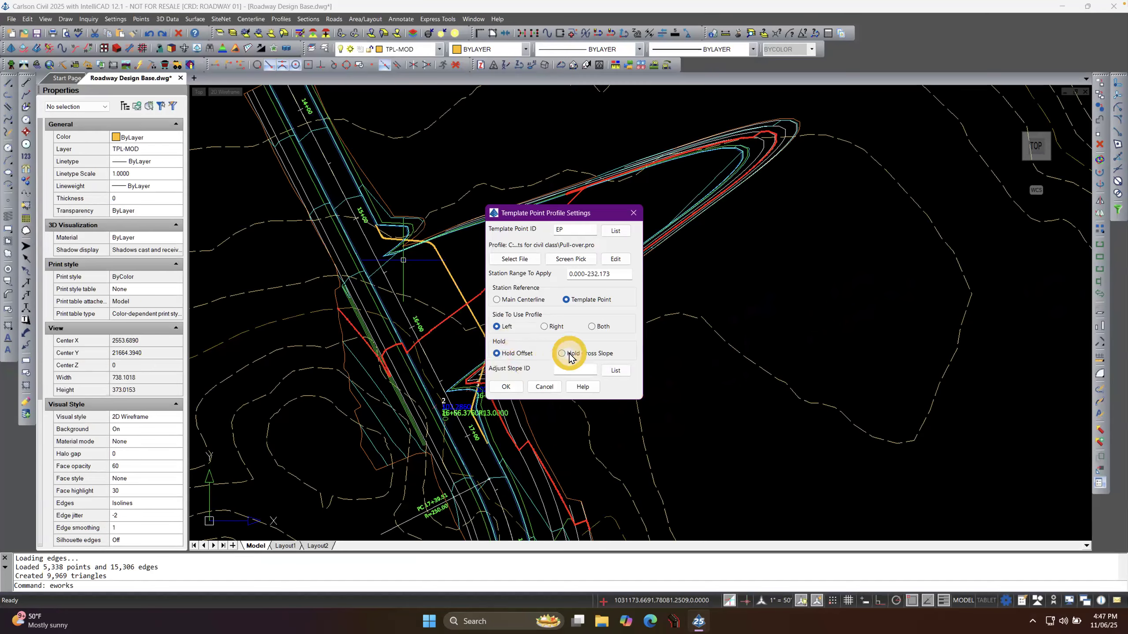
left_click(518, 354)
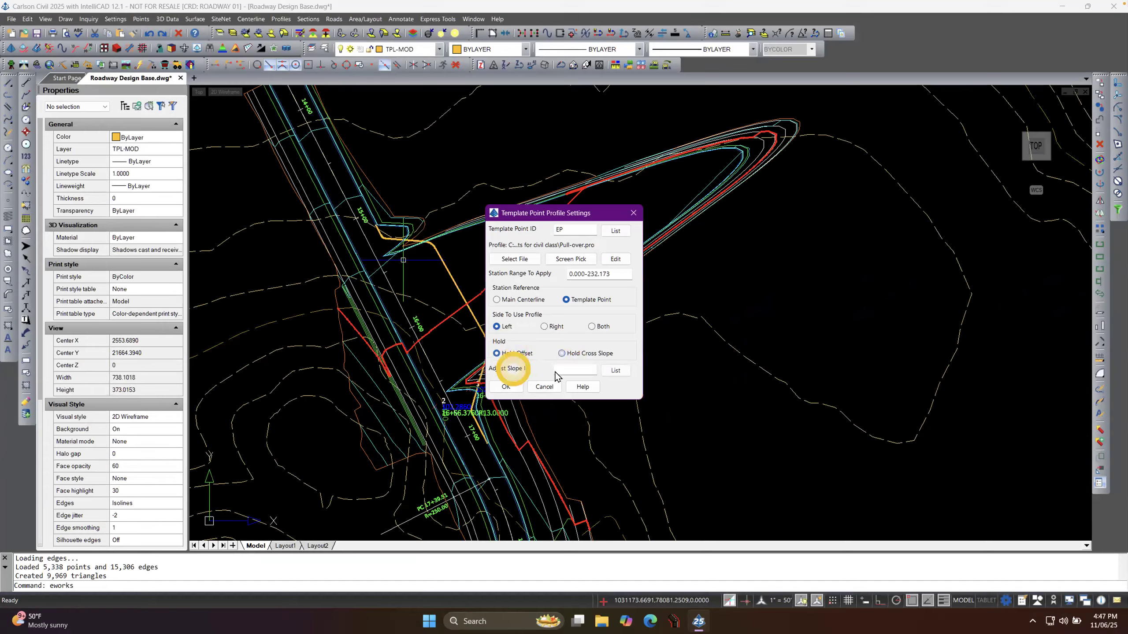
left_click(613, 370)
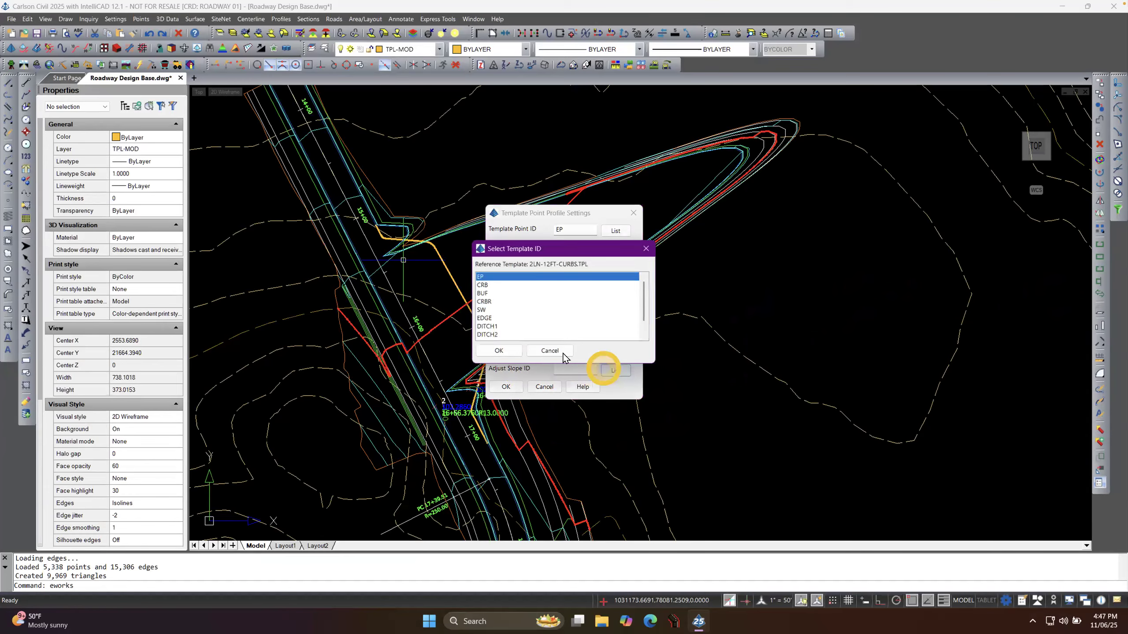
double_click(483, 277)
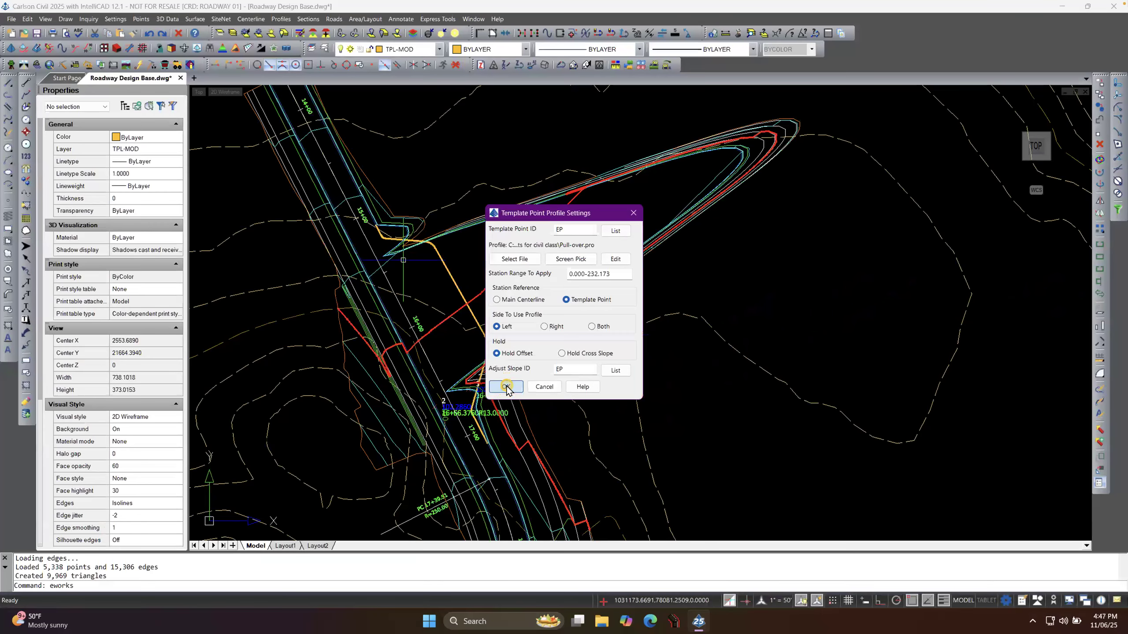
left_click(506, 387)
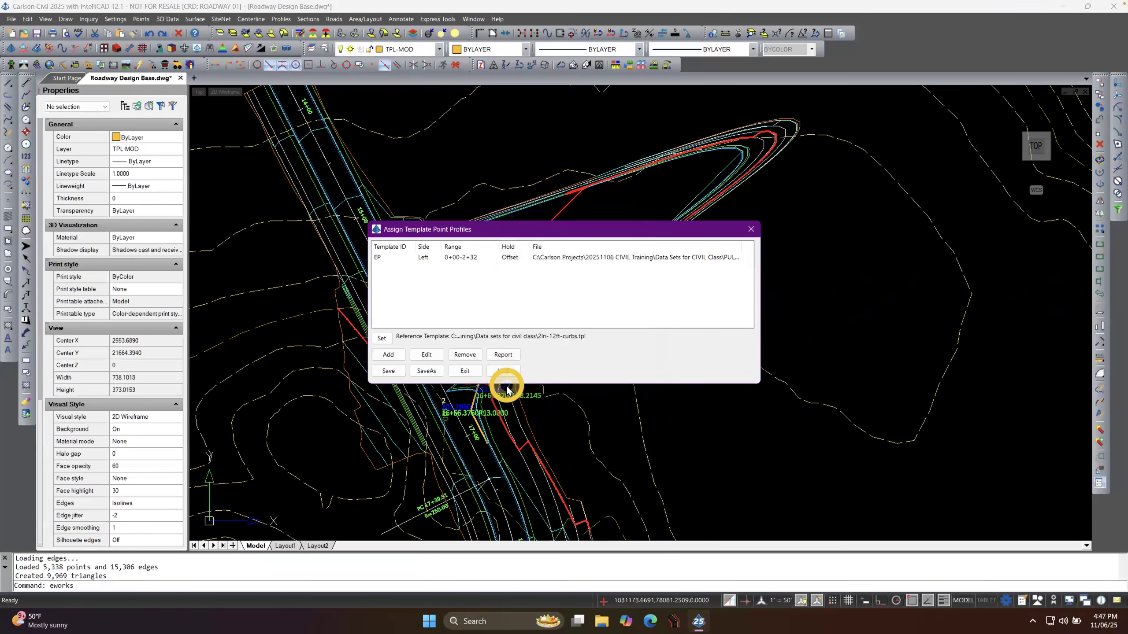
left_click(397, 373)
left_click(429, 466)
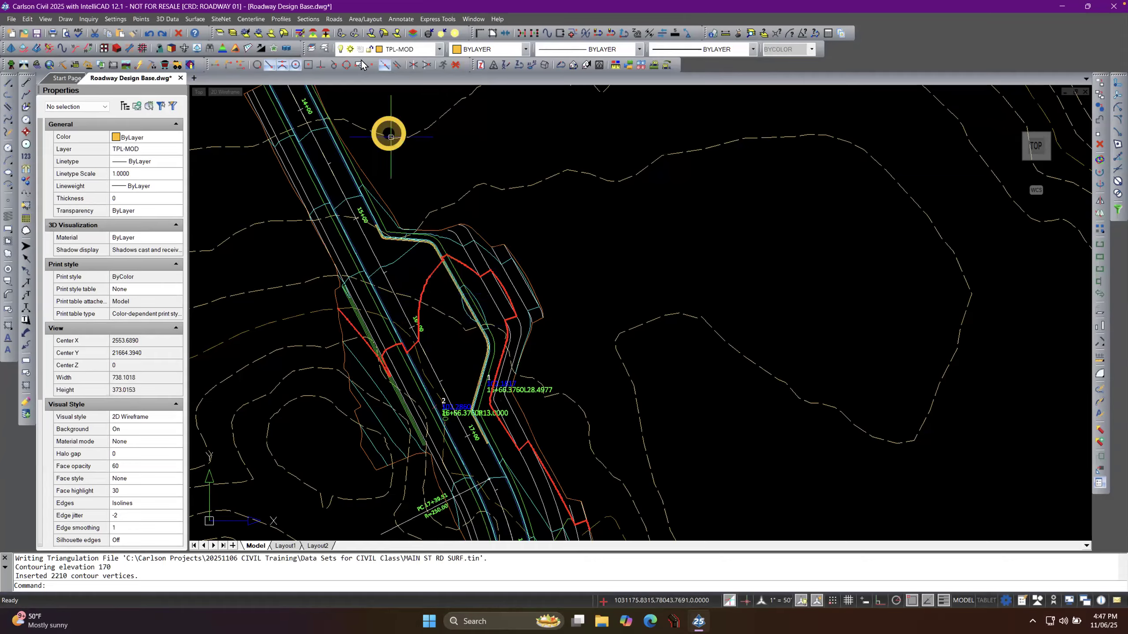
Reopen the road design files and clear the PULLOFF template point centerline and template point profile from the inputs.
left_click(334, 18)
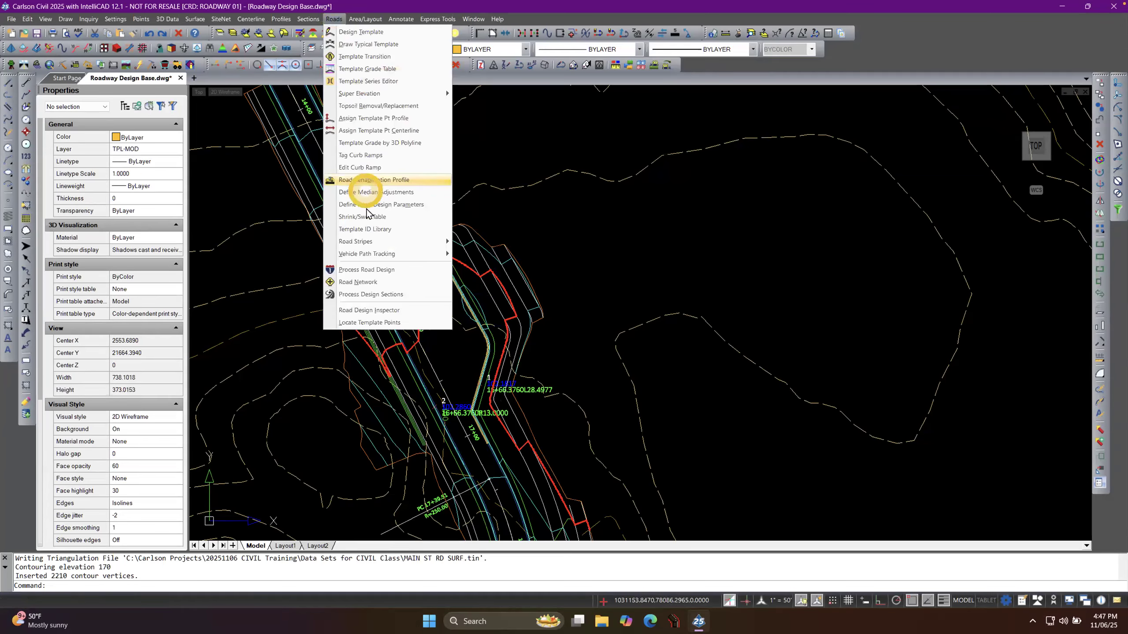
left_click(371, 271)
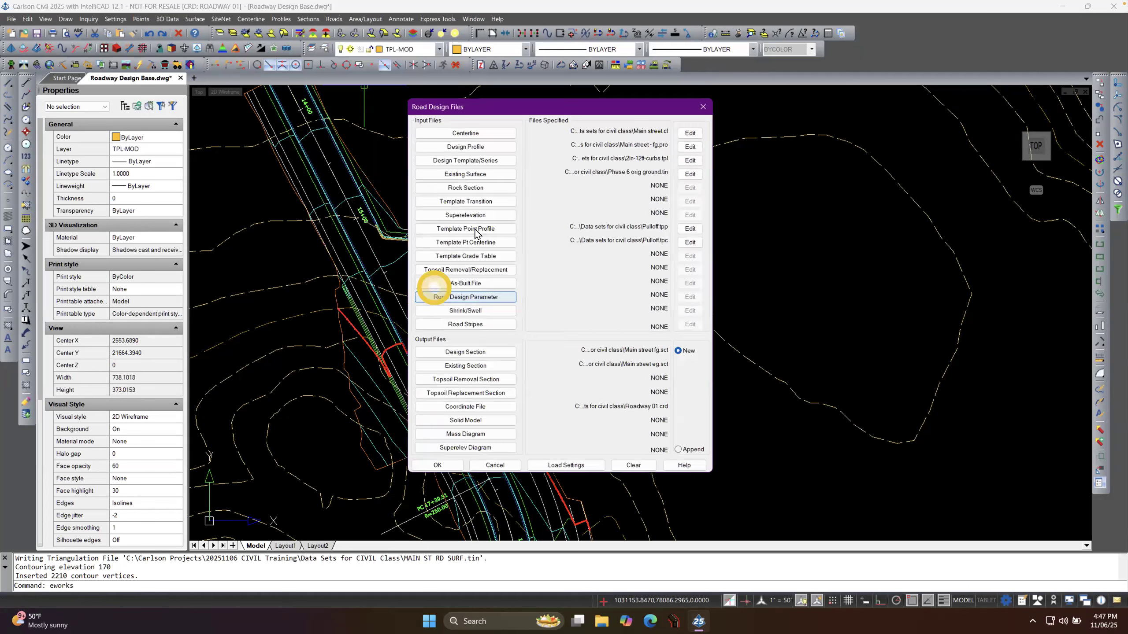
left_click(494, 243)
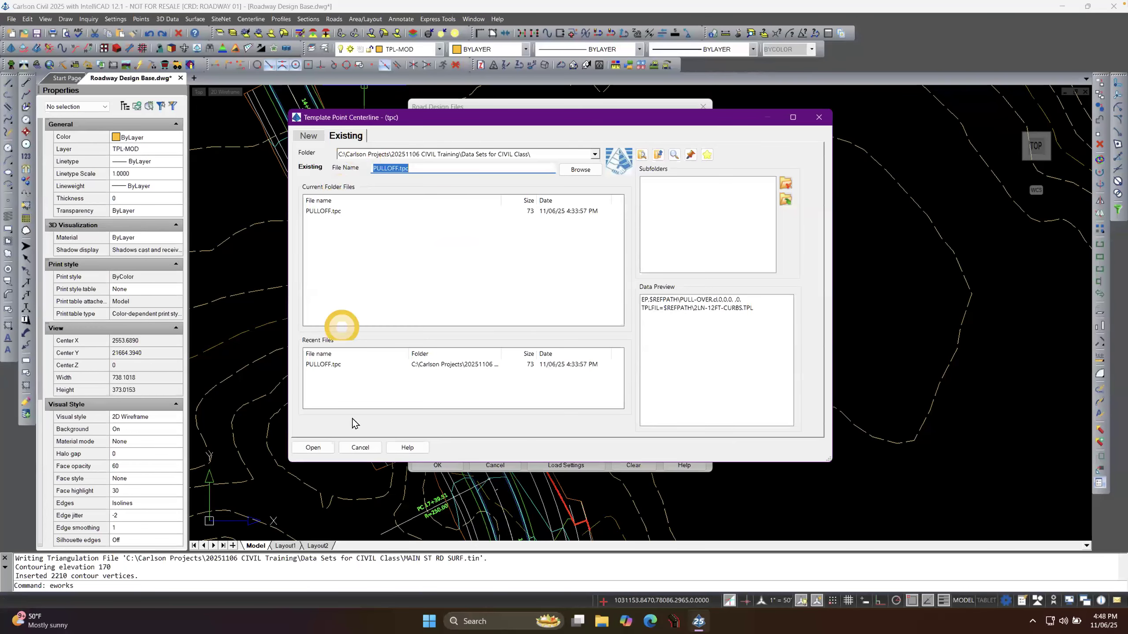
left_click(360, 447)
left_click(492, 242)
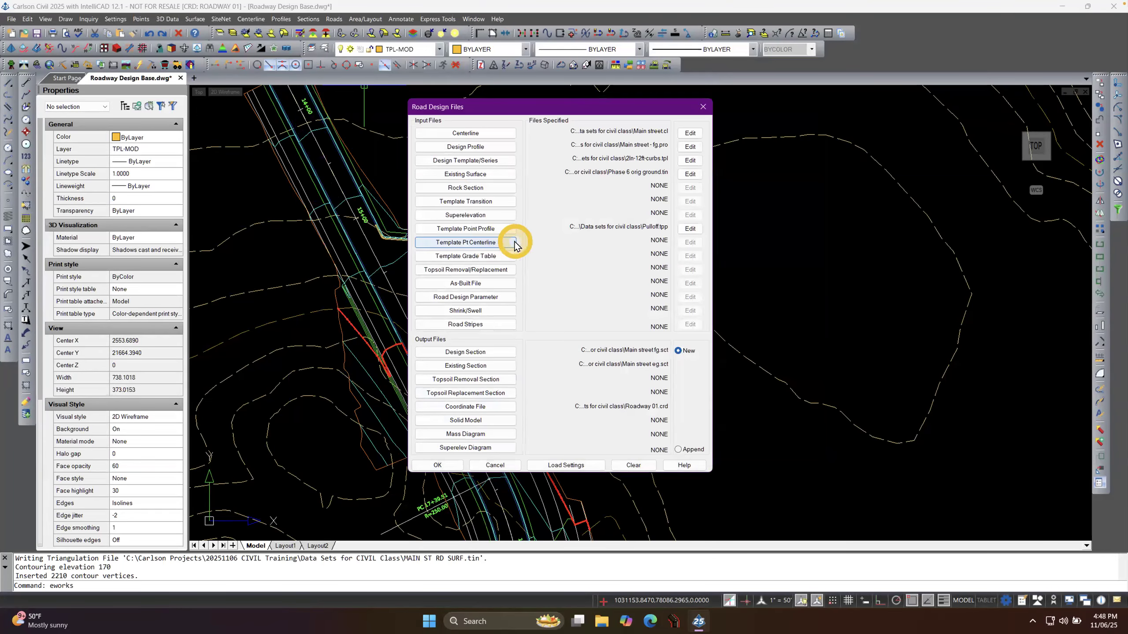
left_click(489, 229)
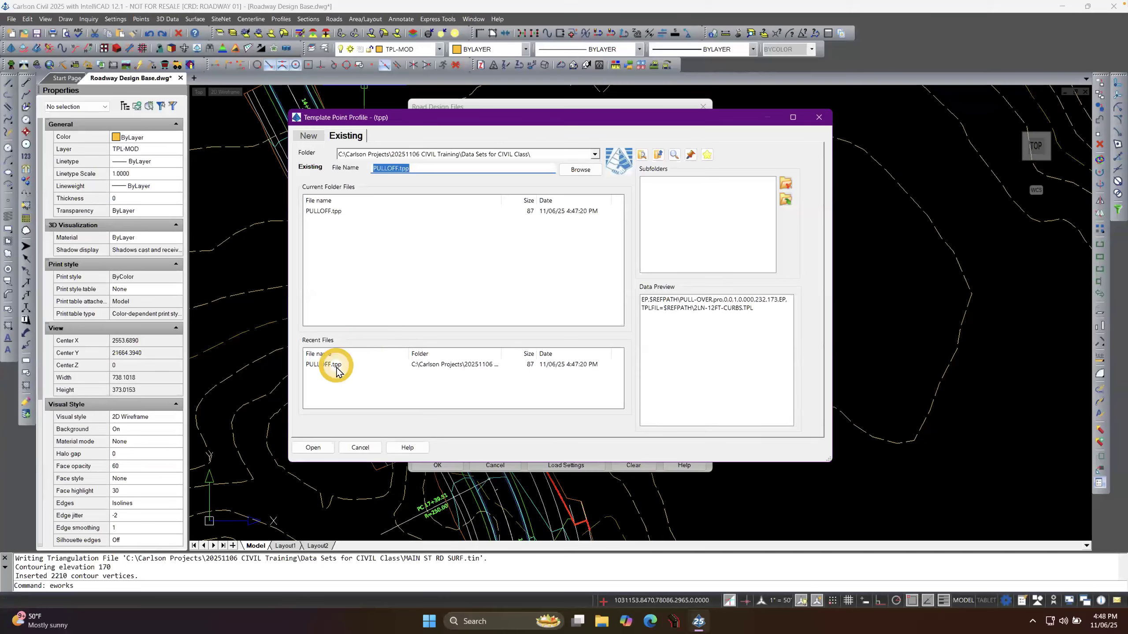
left_click(362, 447)
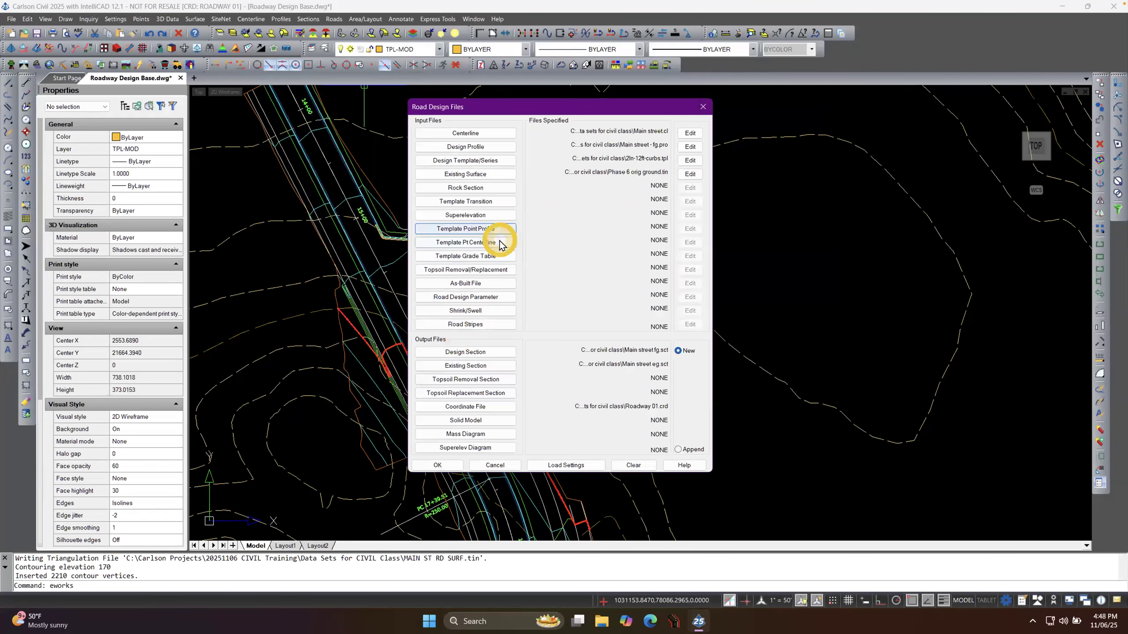
Load Pulloff.tpc as the template point centerline in the road design inputs.
left_click(493, 243)
left_click(322, 217)
left_click(314, 447)
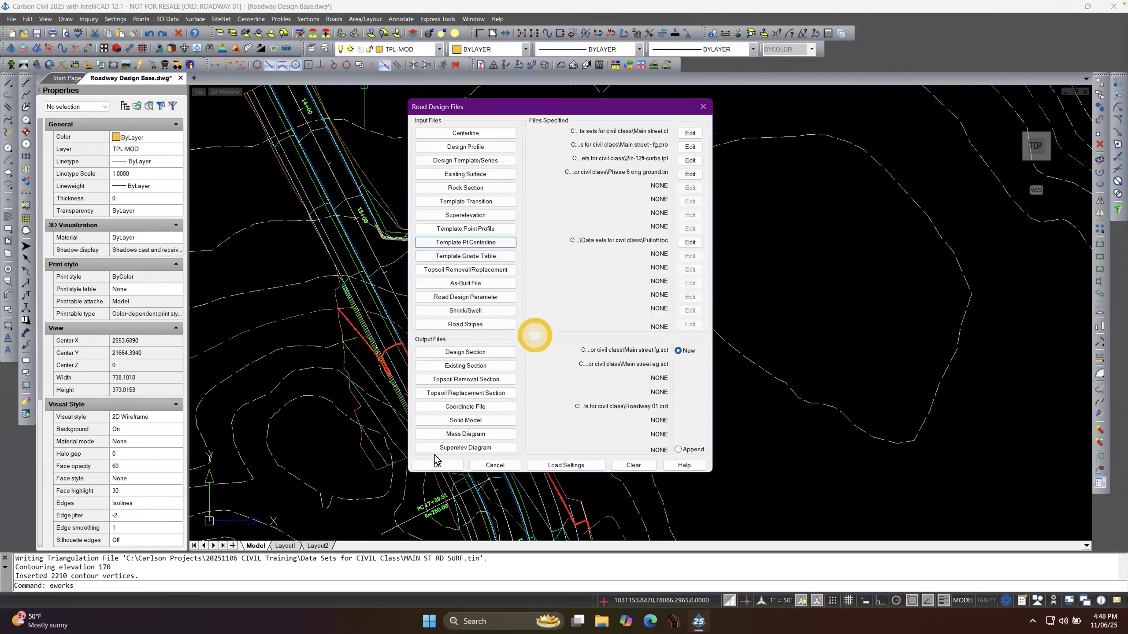
left_click(434, 463)
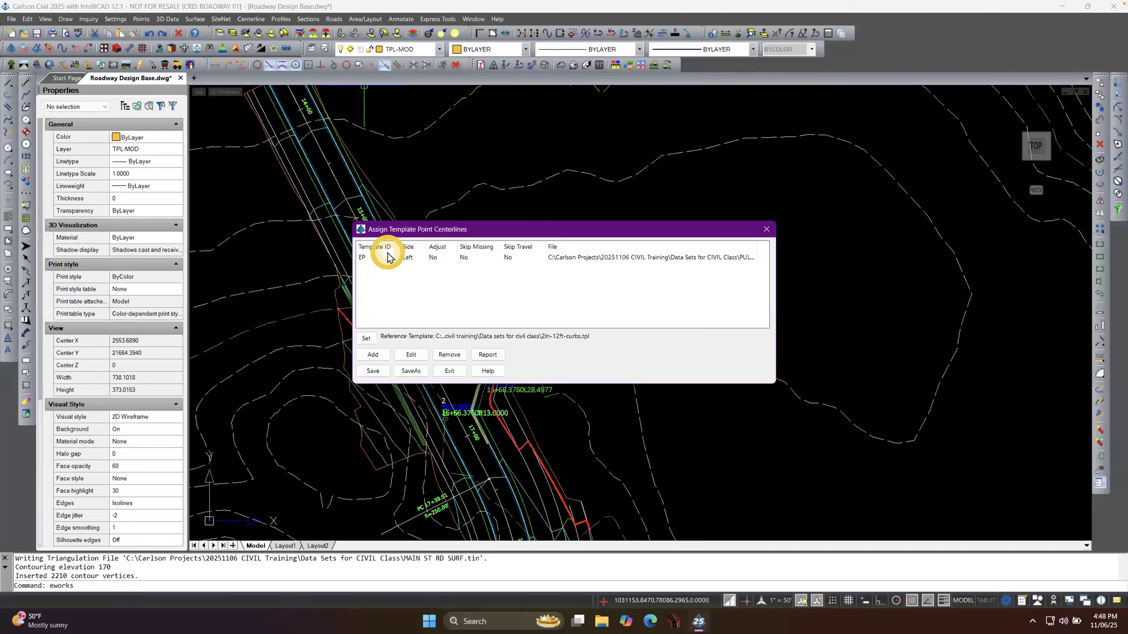
Enable Adjust Next Outside Grade Distance for the EP template point centerline with the travel lane skip at None, and save it.
left_click(388, 258)
double_click(387, 257)
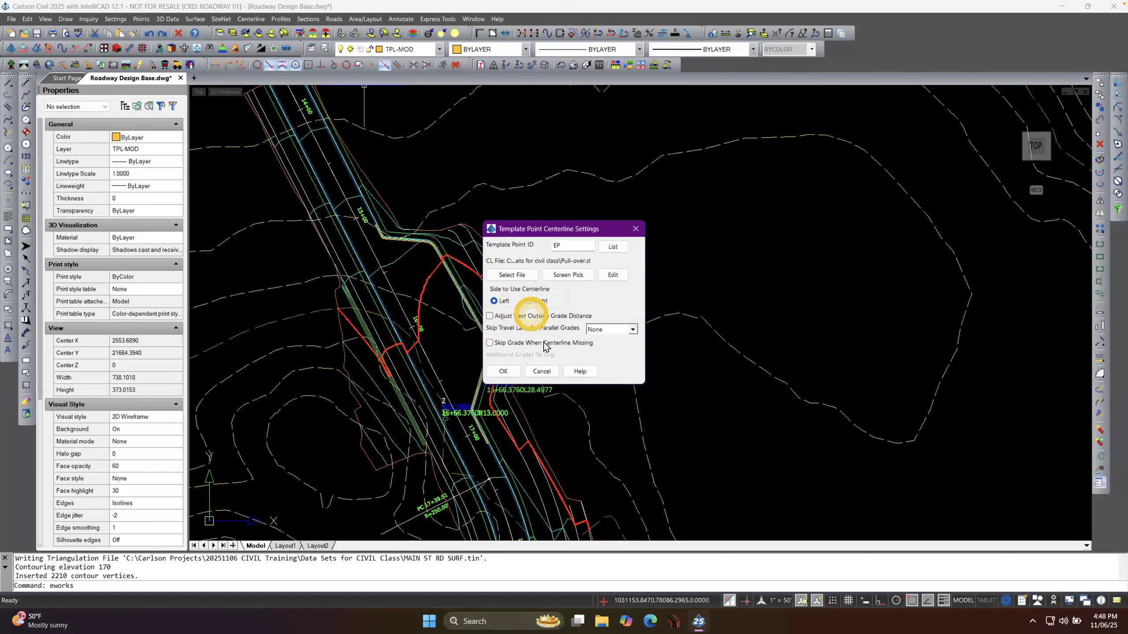
left_click(541, 316)
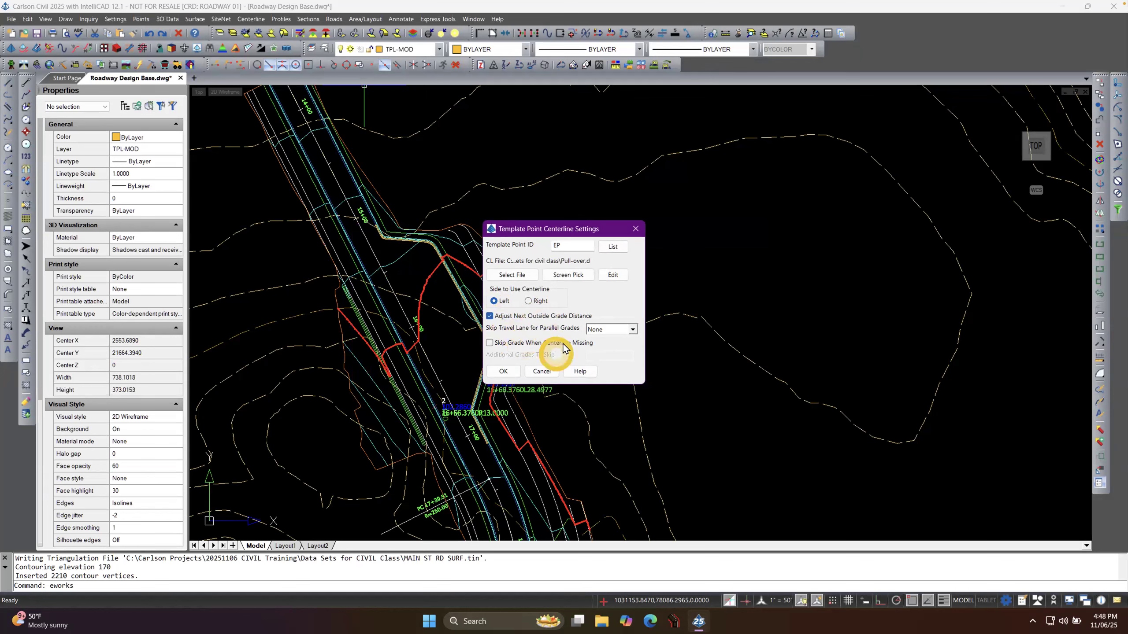
left_click(633, 330)
left_click(632, 330)
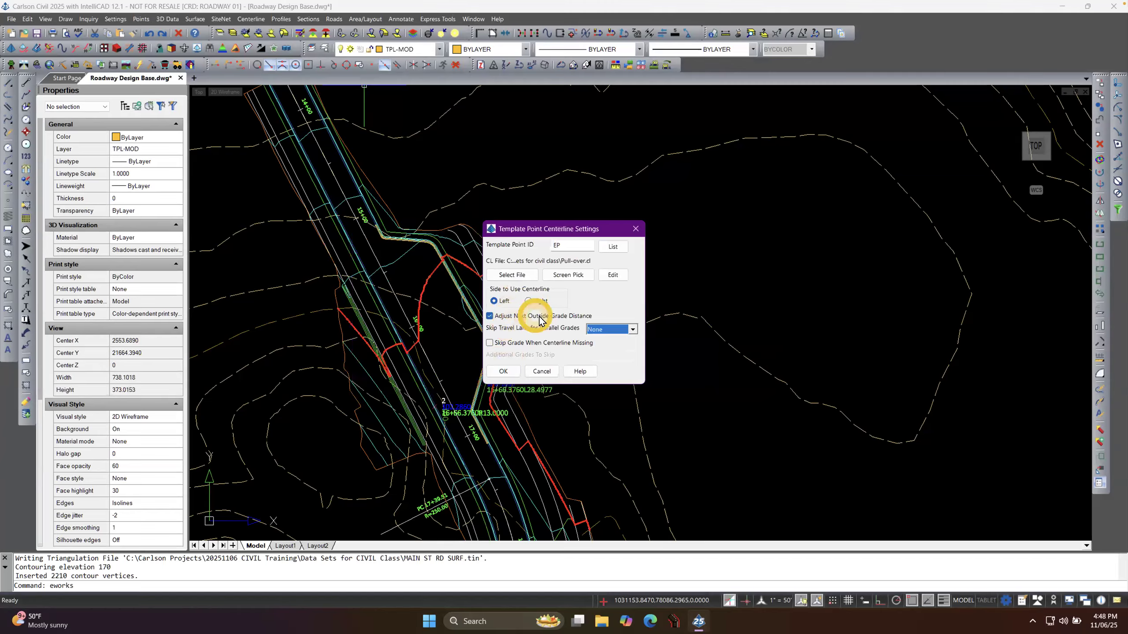
left_click(503, 371)
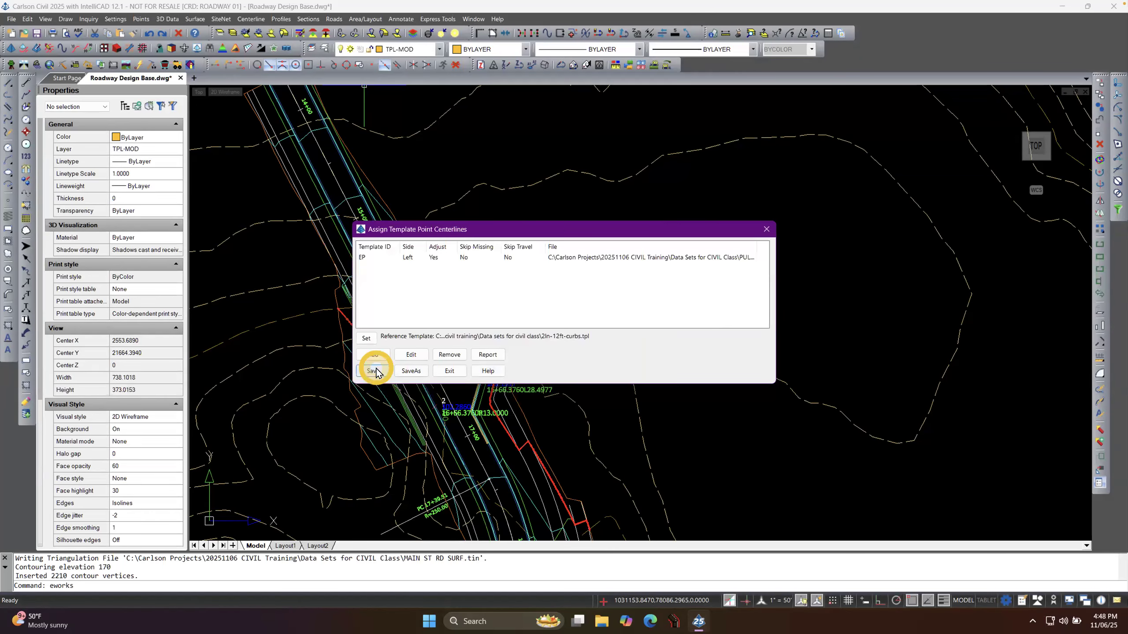
left_click(373, 371)
Process the road design with the next outside grade distance adjusted, and close the report.
left_click(436, 460)
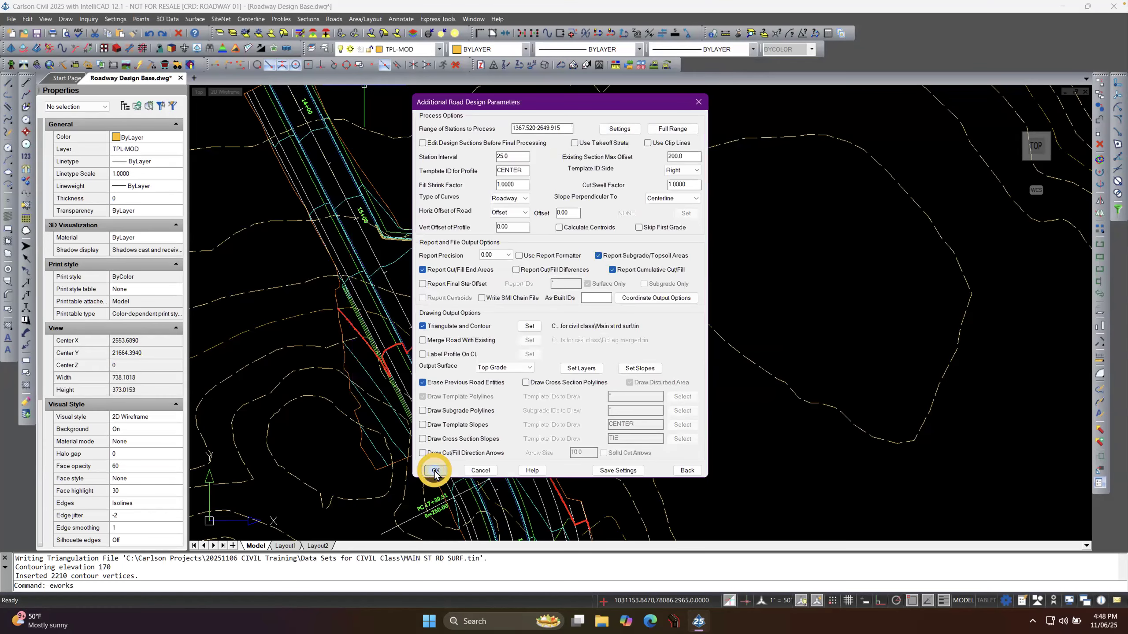
left_click(435, 470)
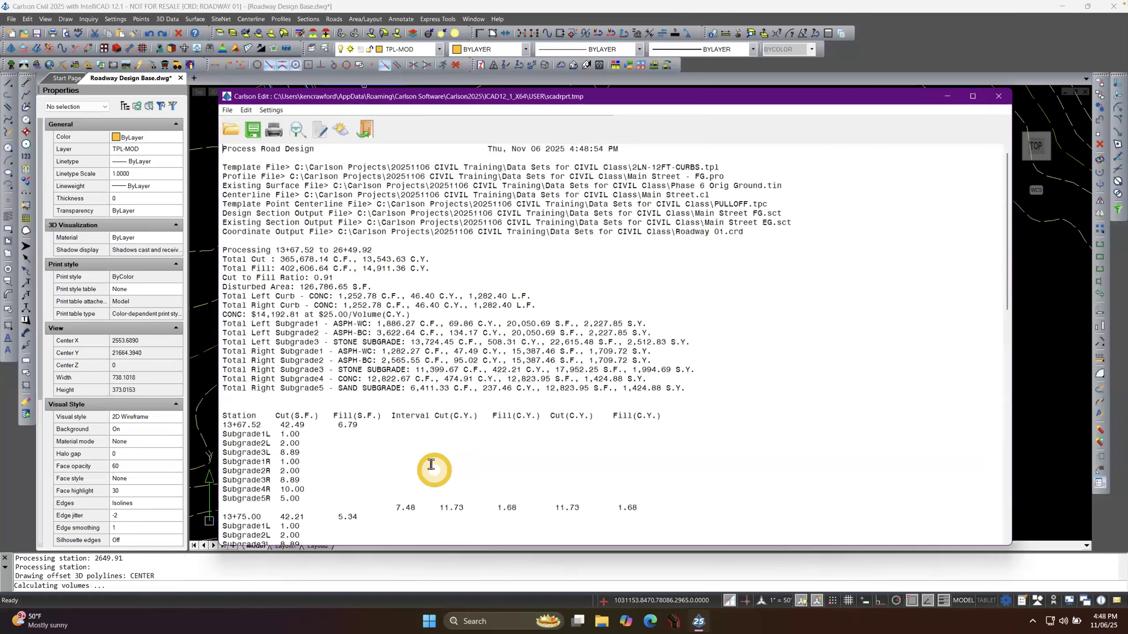
left_click(369, 134)
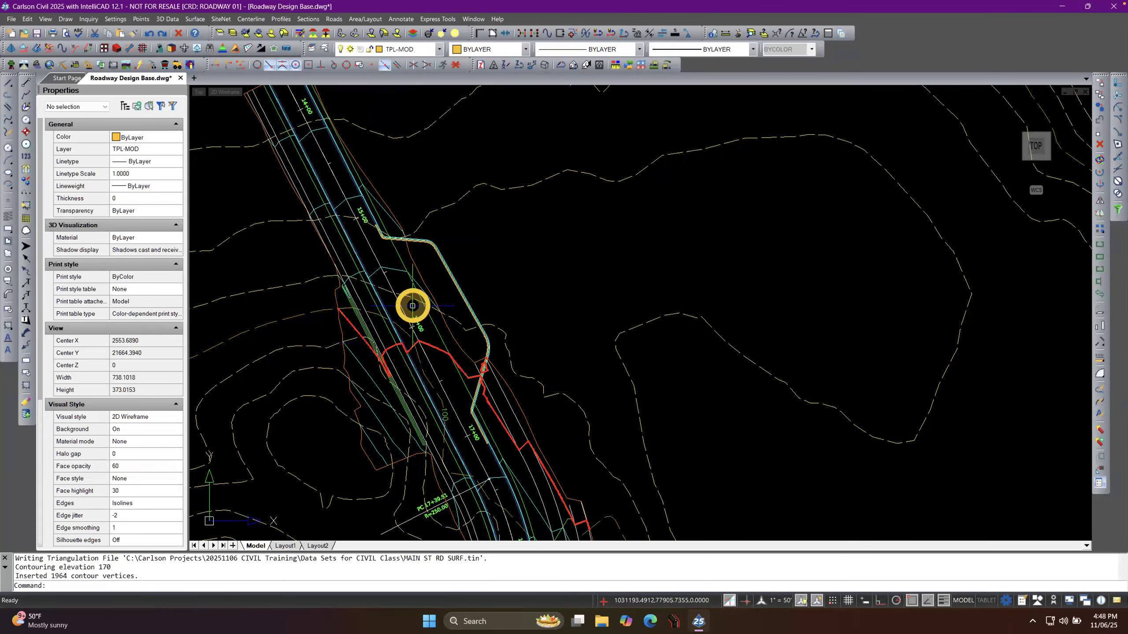
Examine the pull-over area of MAIN ST RD SURF.tin in the 3D surface viewer, and exit the viewer.
left_click(196, 48)
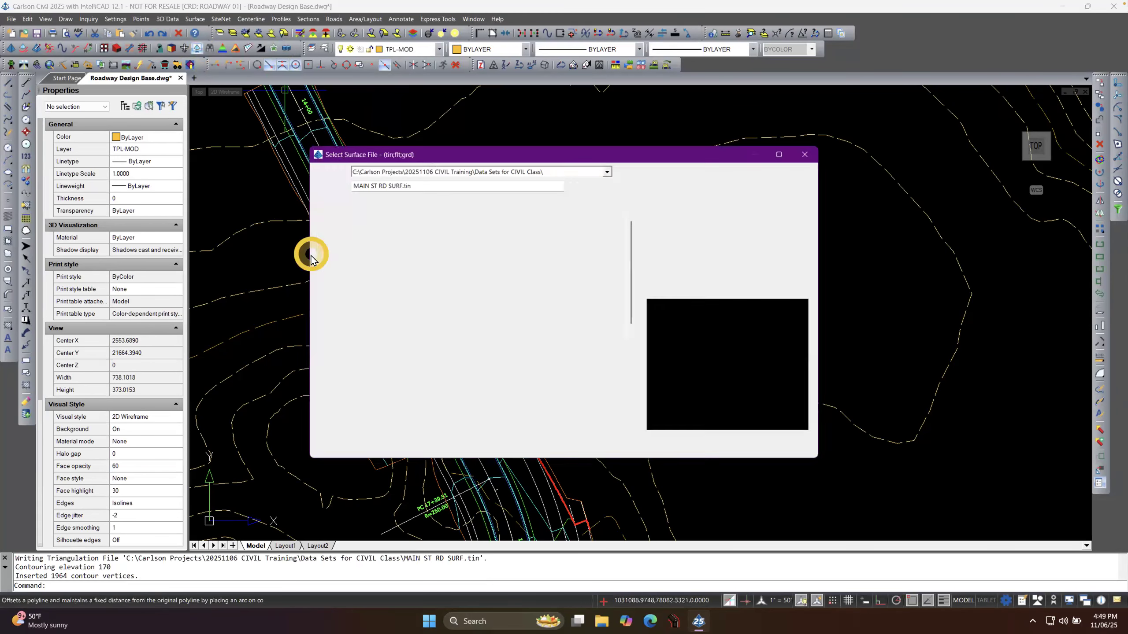
double_click(351, 381)
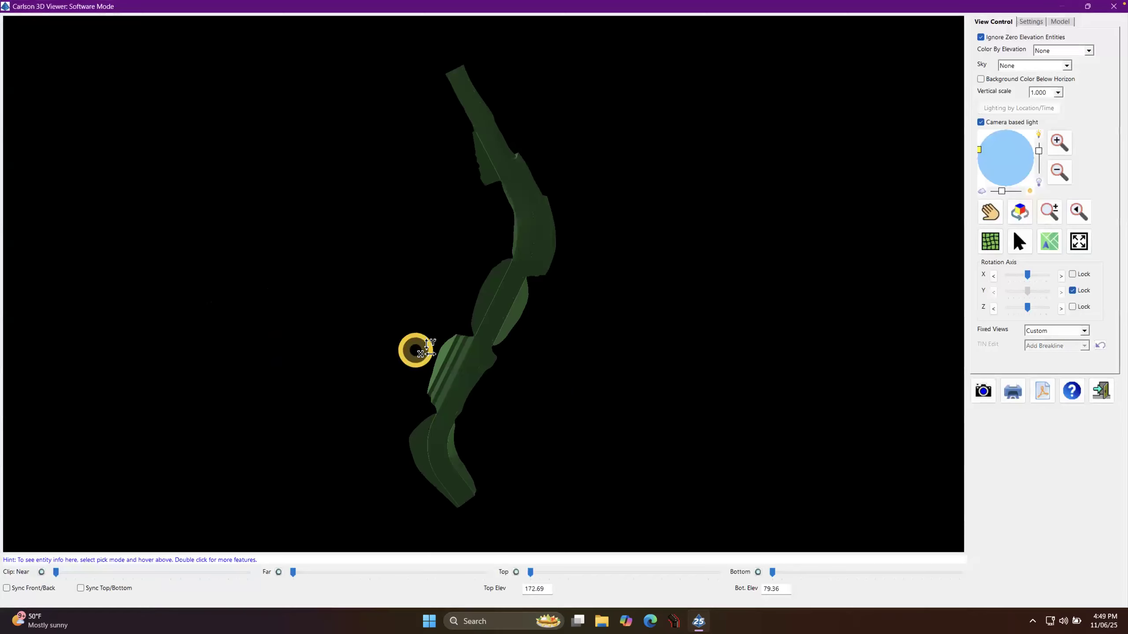
left_click_drag(427, 349, 511, 186)
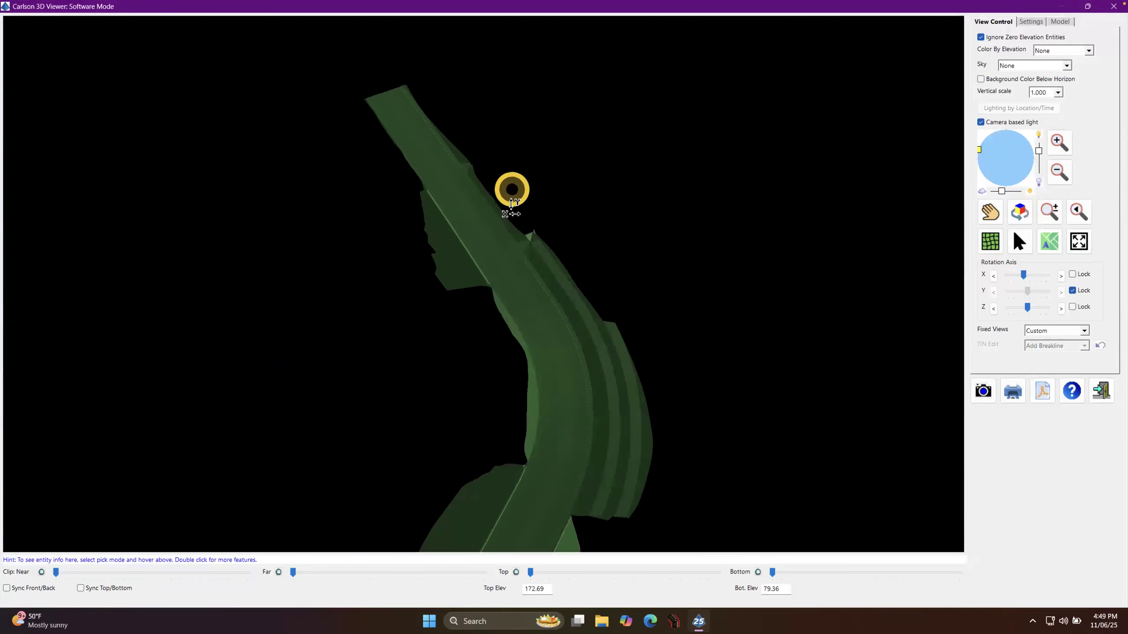
scroll(511, 207, "up", 3)
scroll(511, 208, "up", 2)
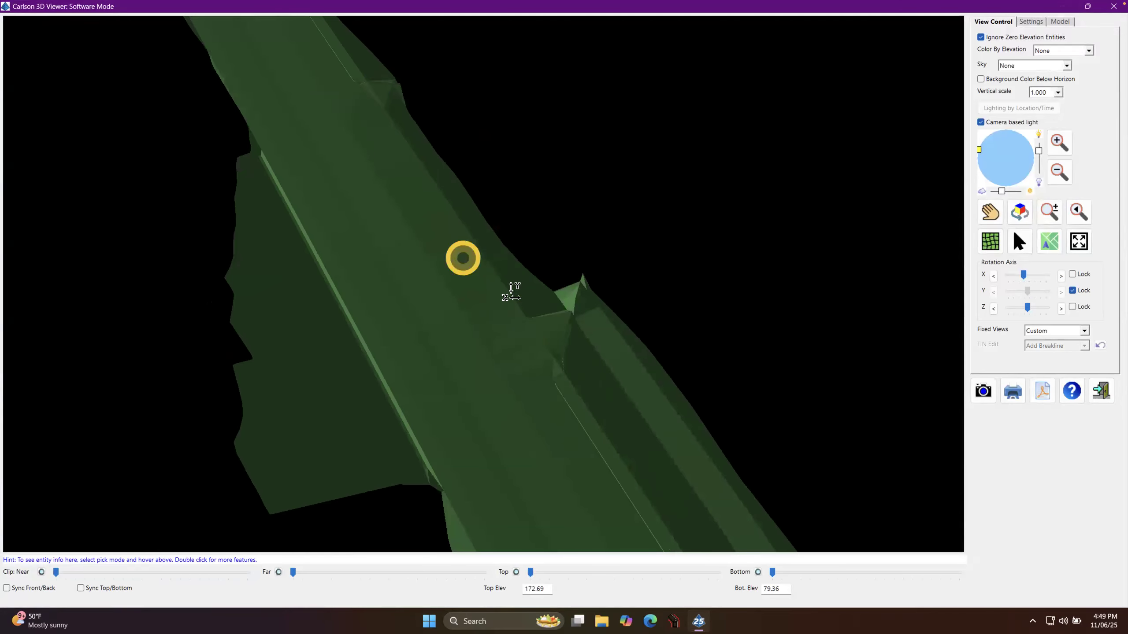
left_click(1101, 390)
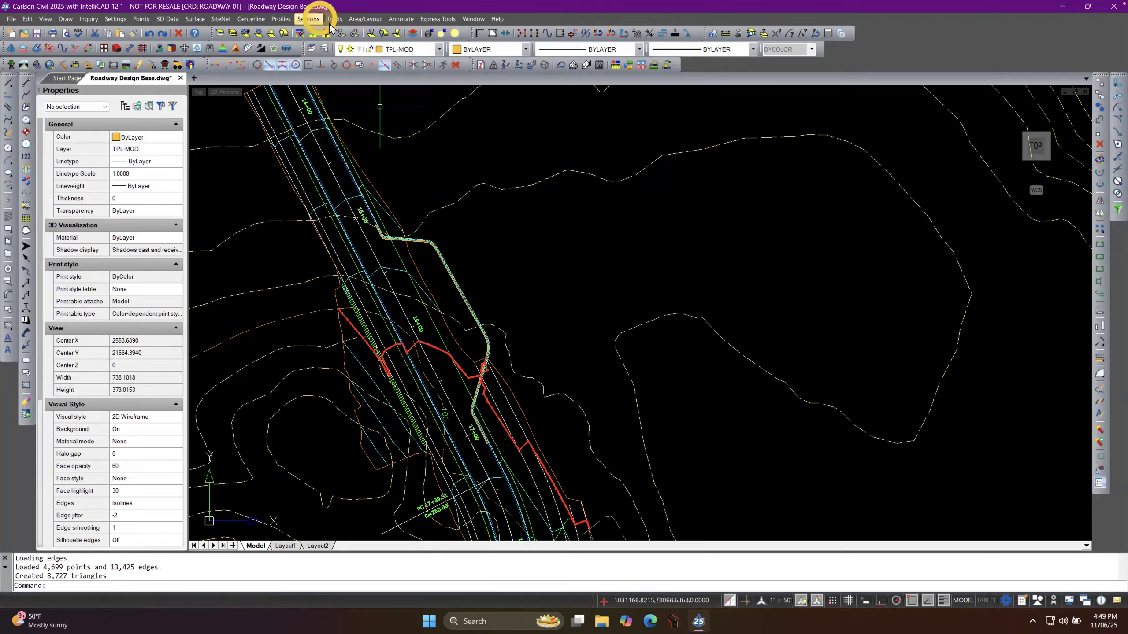
Edit the EP template point centerline to disable Adjust Next Outside Grade Distance, set Skip Travel Lane for Parallel Grades to Road, and save it.
left_click(333, 20)
left_click(382, 265)
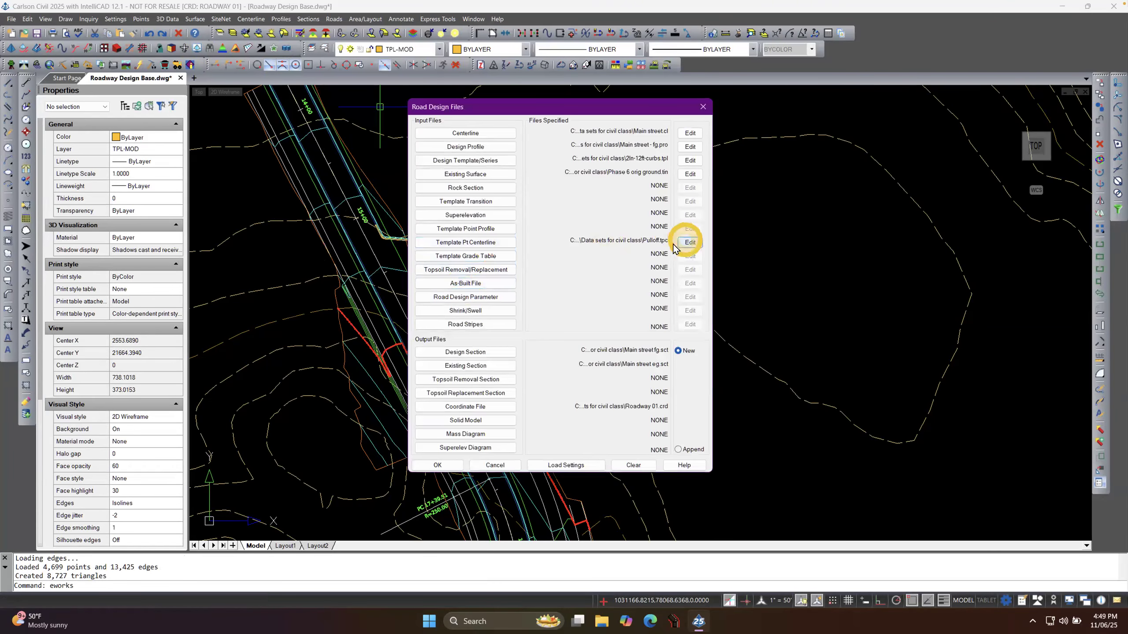
left_click(689, 242)
double_click(393, 258)
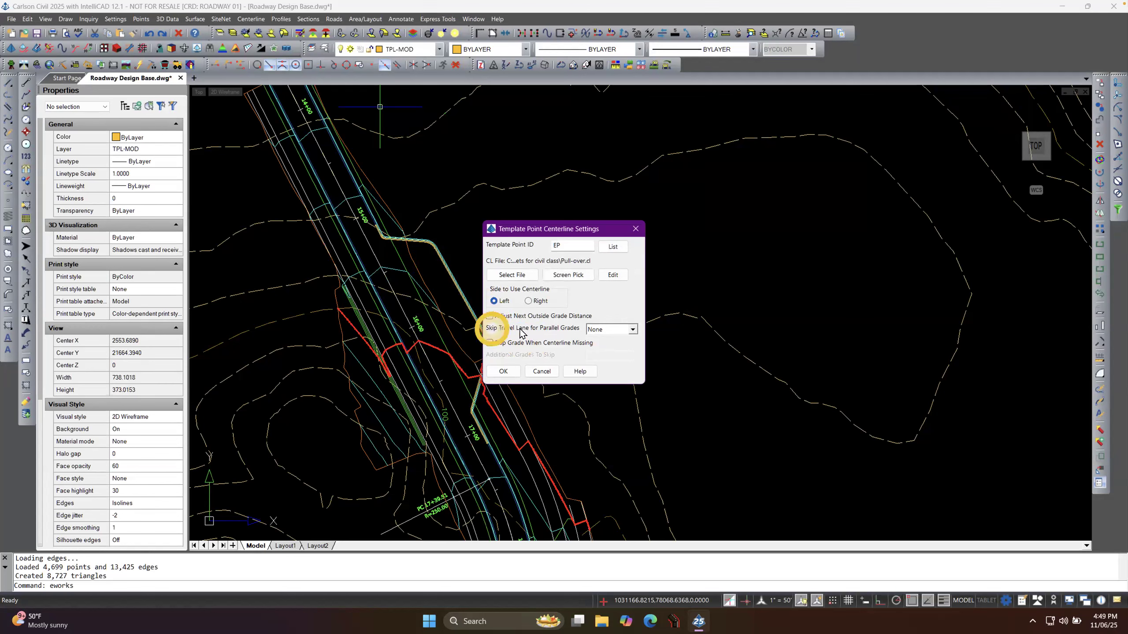
left_click(633, 329)
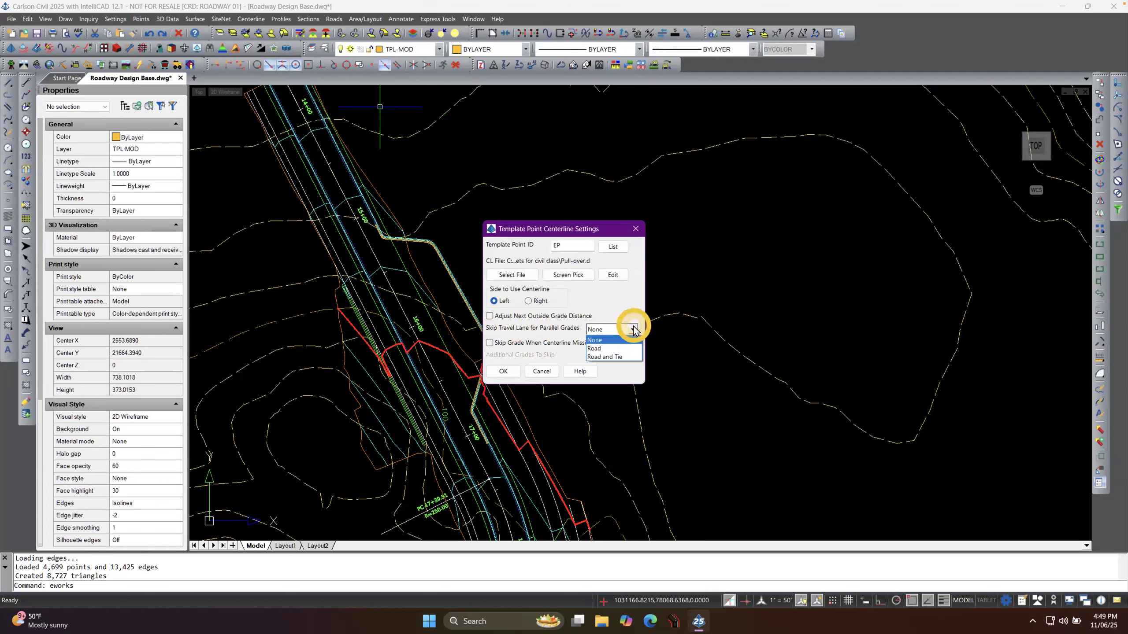
left_click(621, 351)
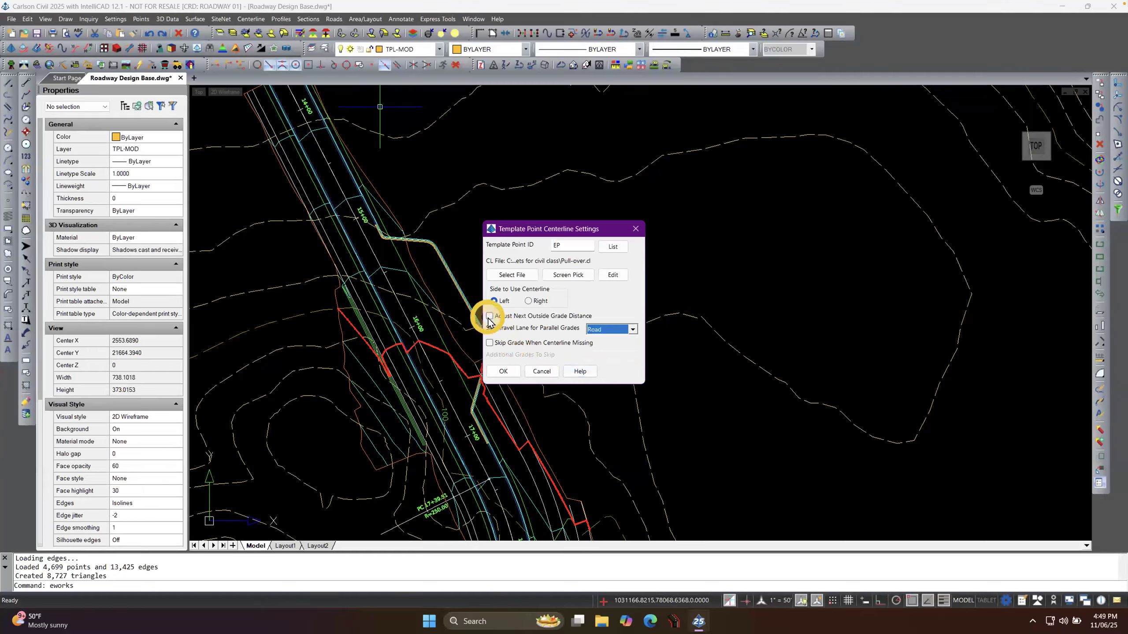
left_click(505, 371)
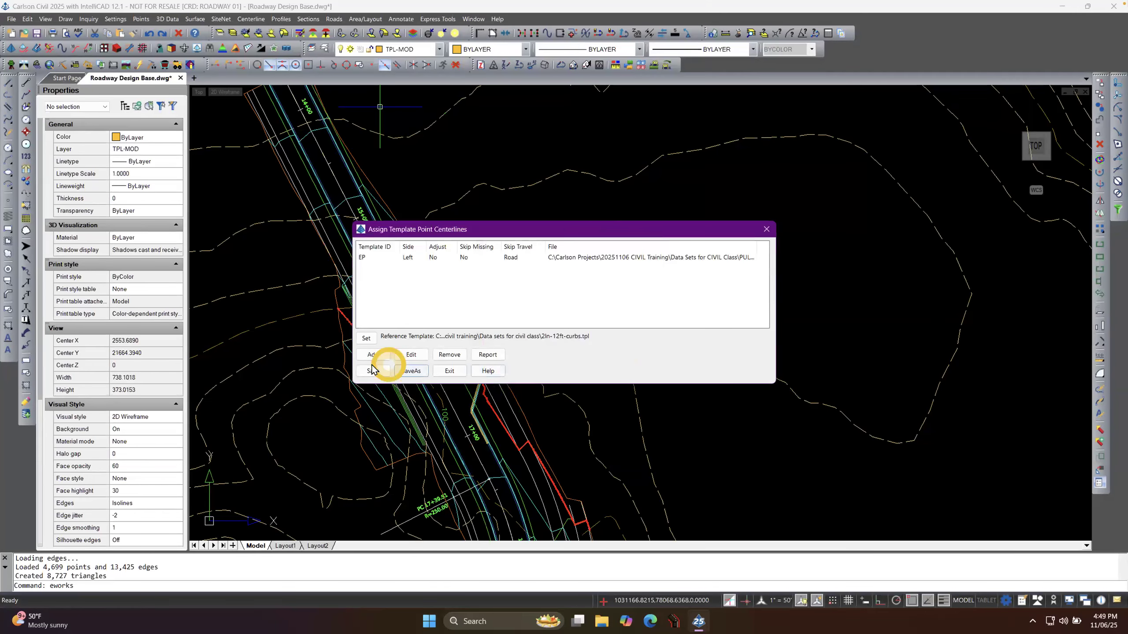
left_click(409, 371)
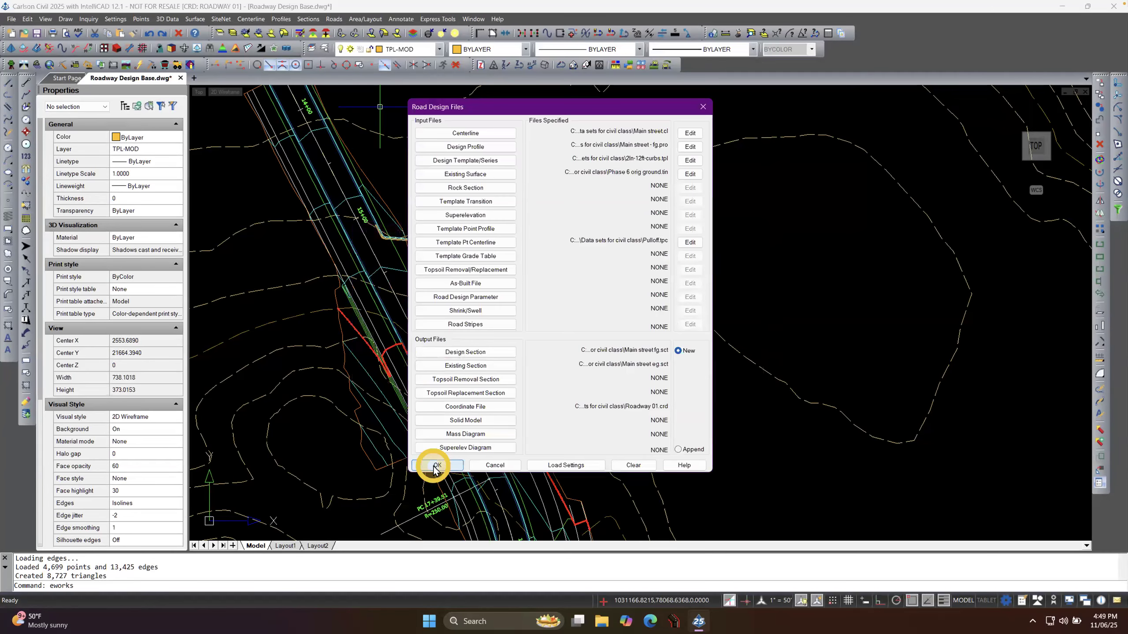
Process the road design with the travel lane skip set to Road, and close the report.
left_click(430, 464)
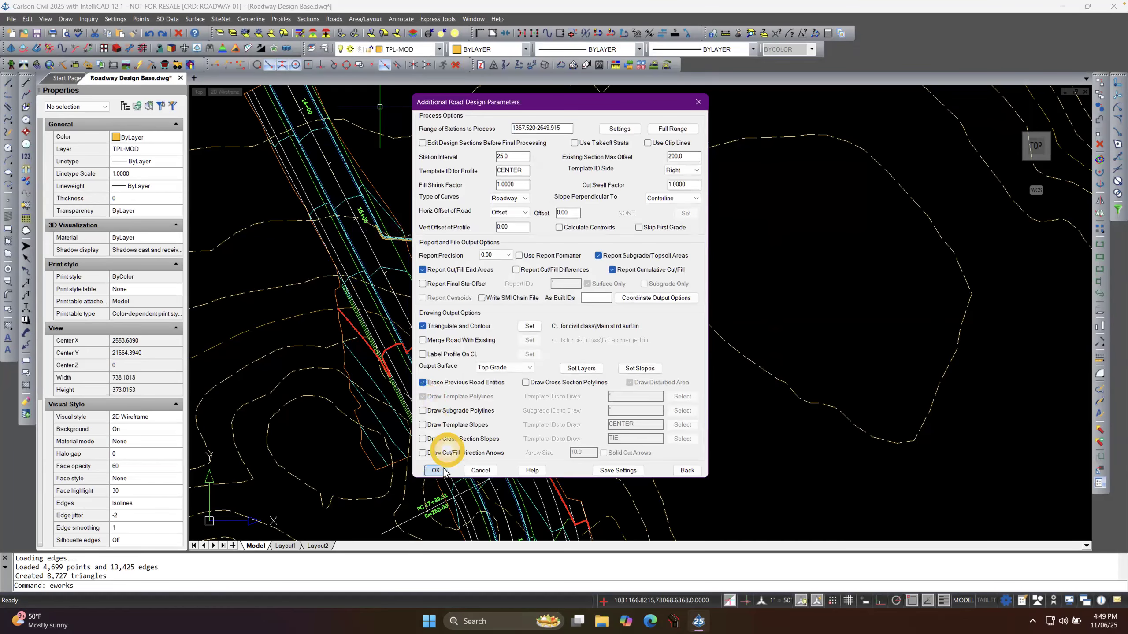
left_click(436, 470)
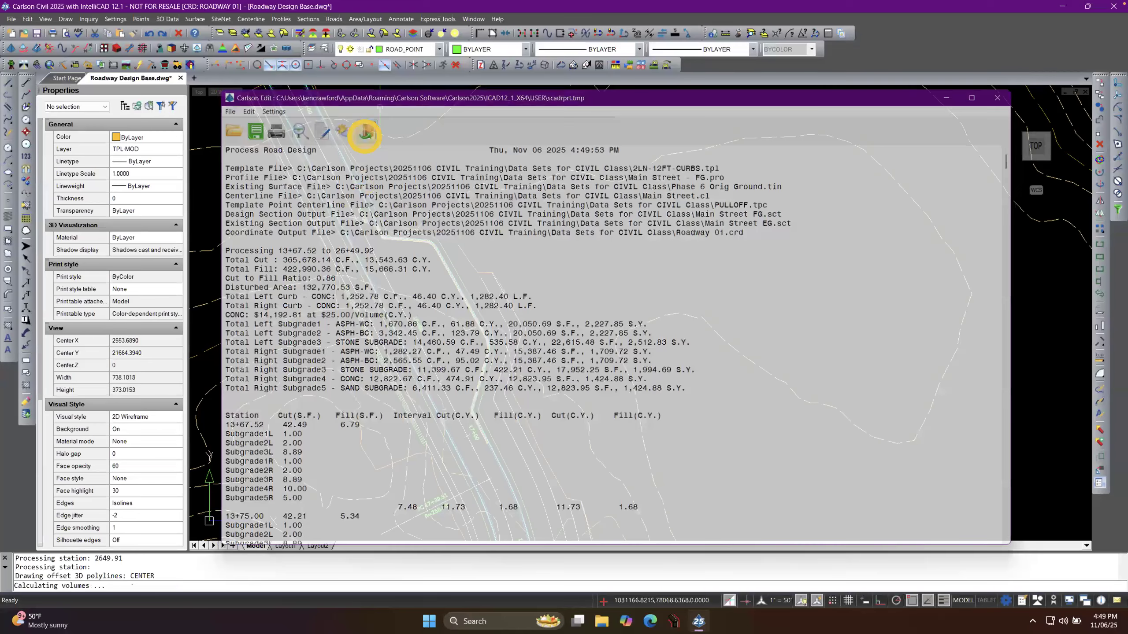
left_click(364, 133)
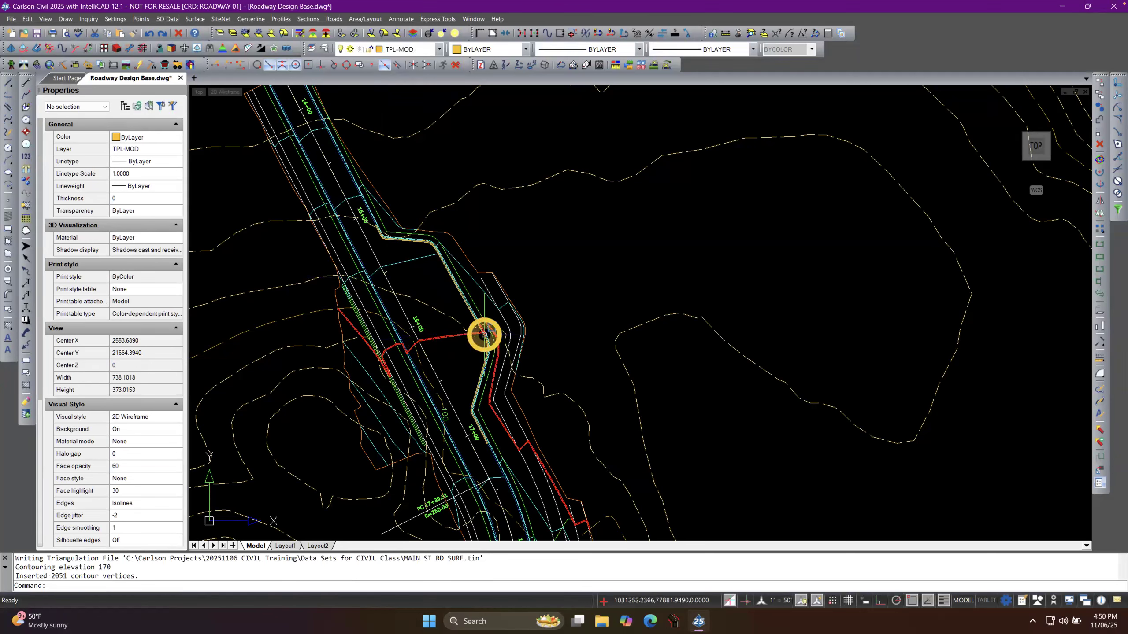
Set the EP template point centerline's travel lane skip to None, enable Adjust Next Outside Grade Distance, and save it.
right_click(420, 271)
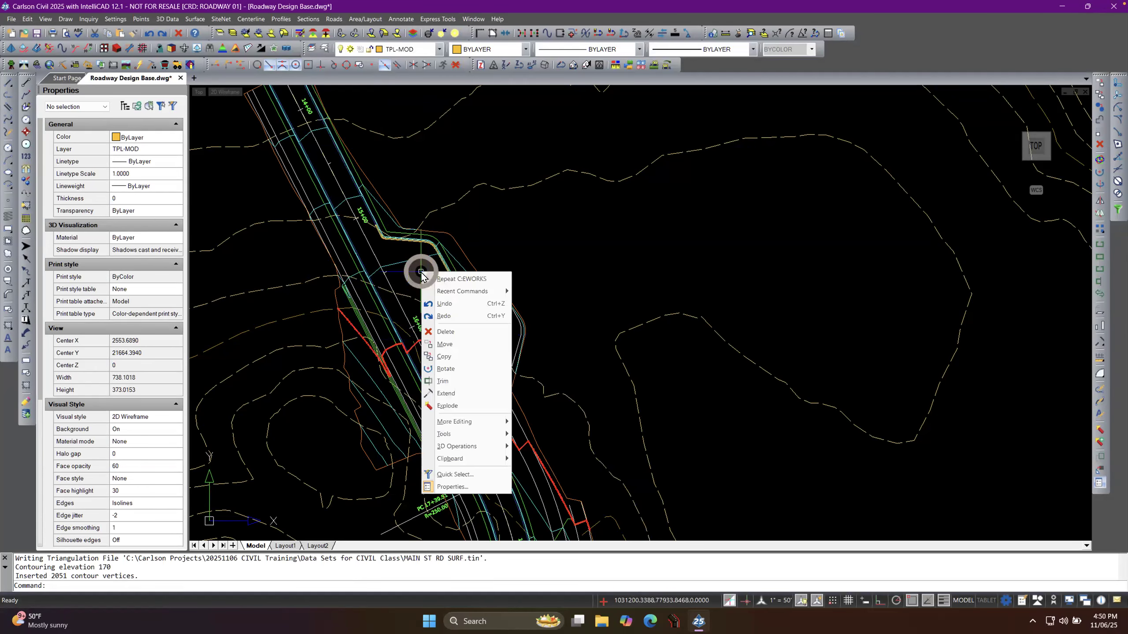
left_click(449, 279)
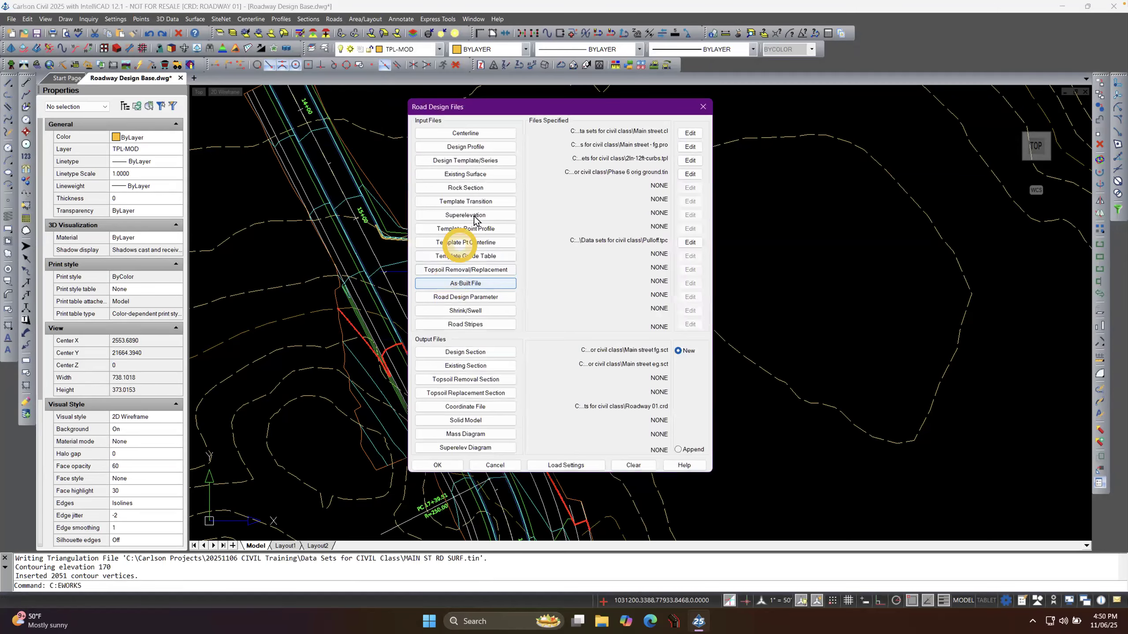
left_click(691, 242)
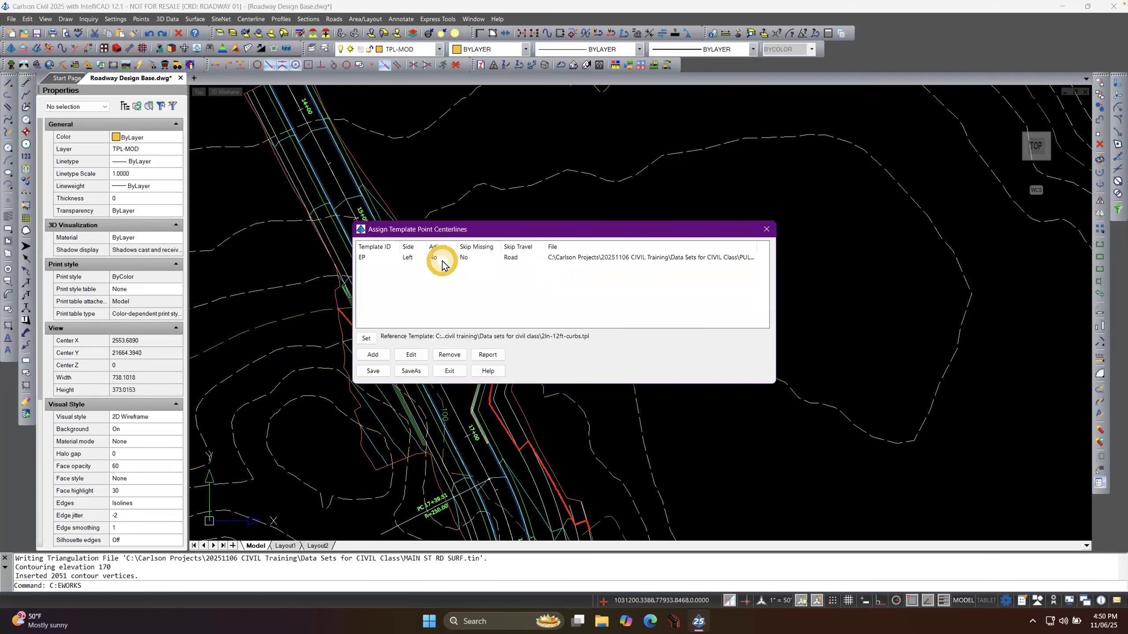
double_click(442, 261)
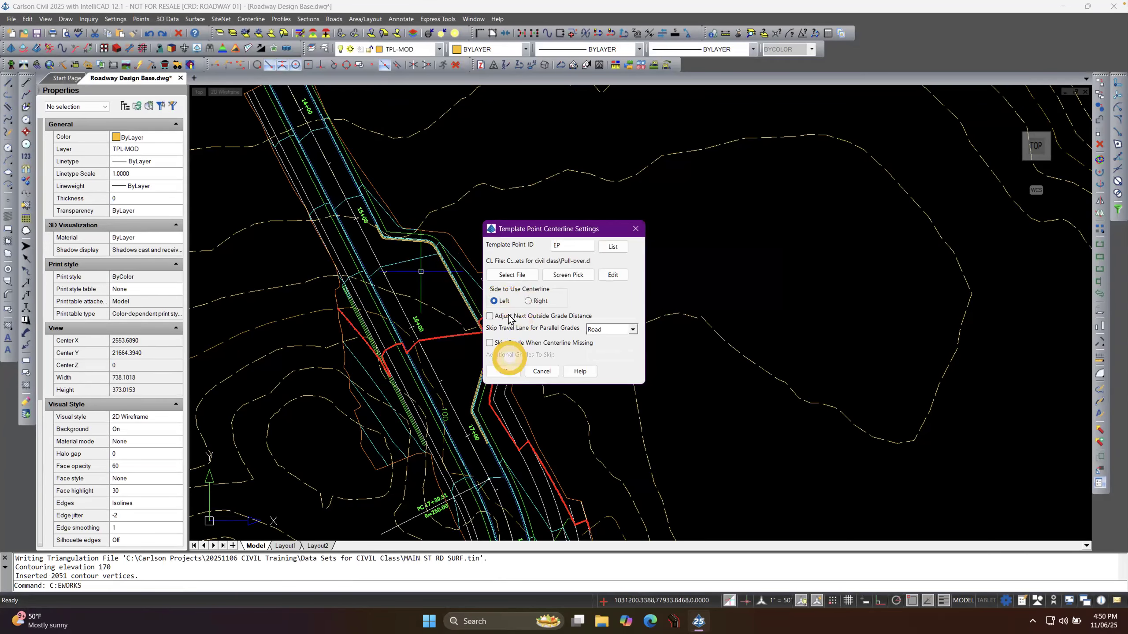
left_click(631, 330)
left_click(610, 337)
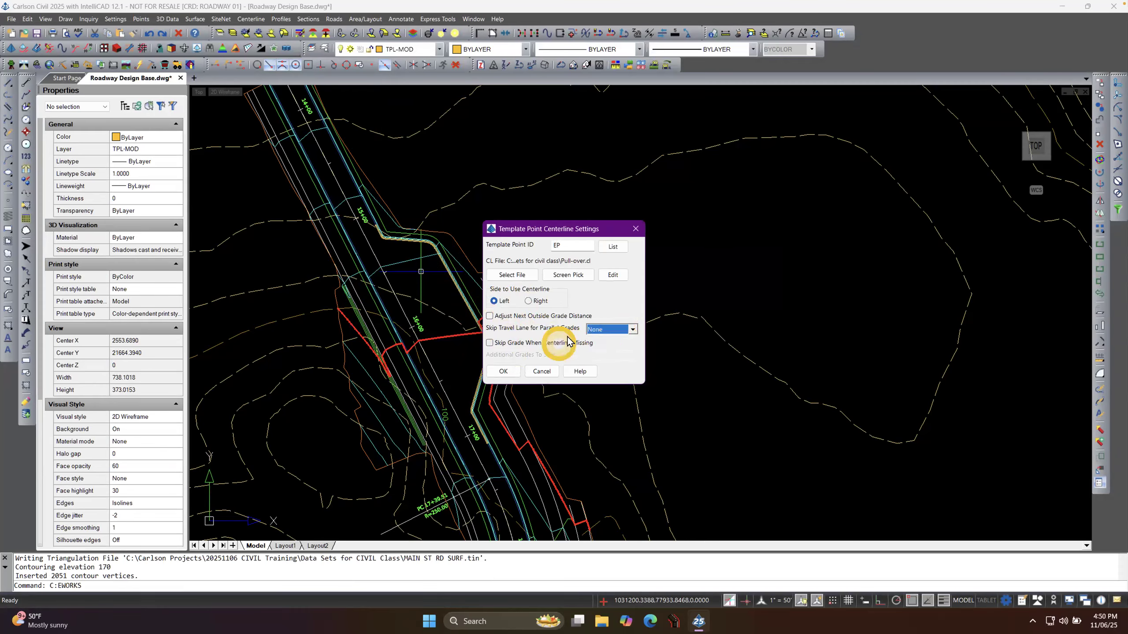
left_click(489, 316)
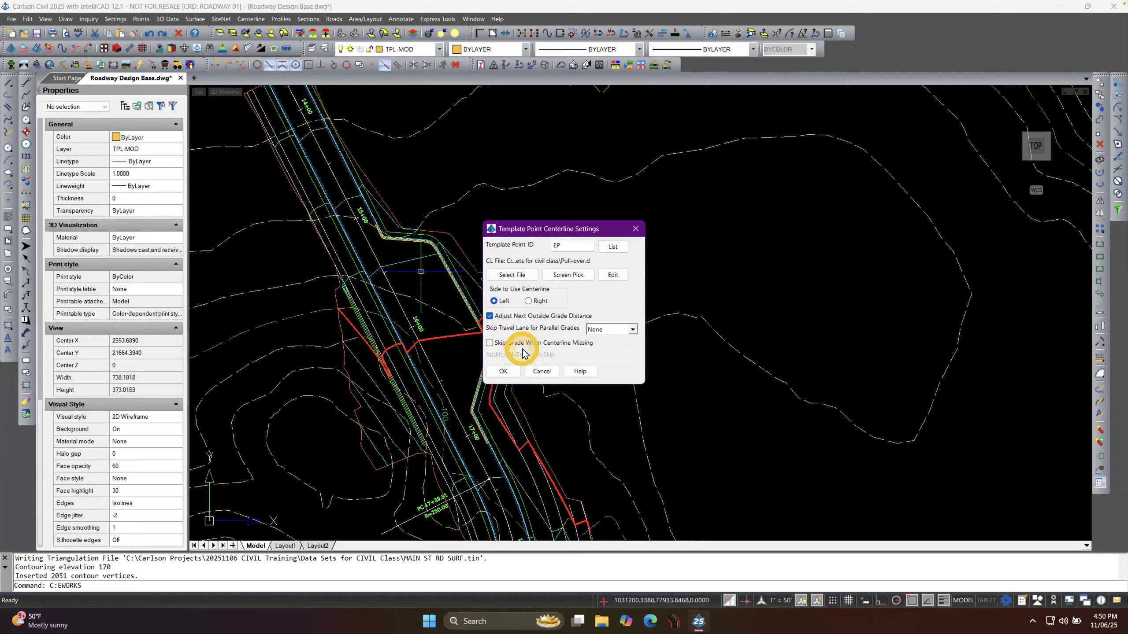
left_click(503, 372)
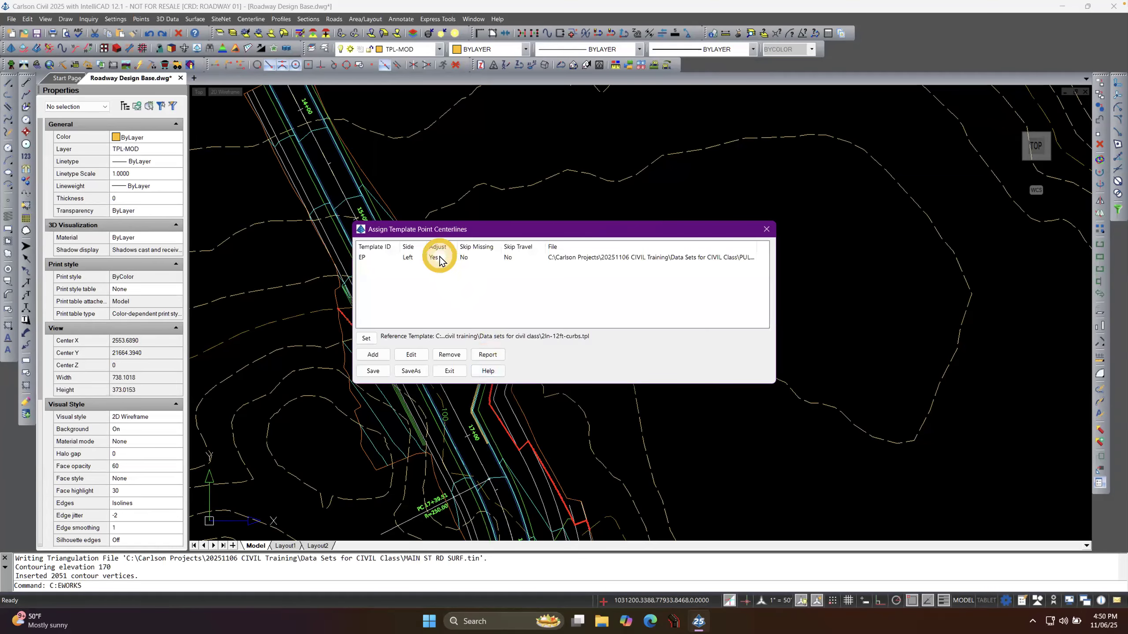
left_click(474, 259)
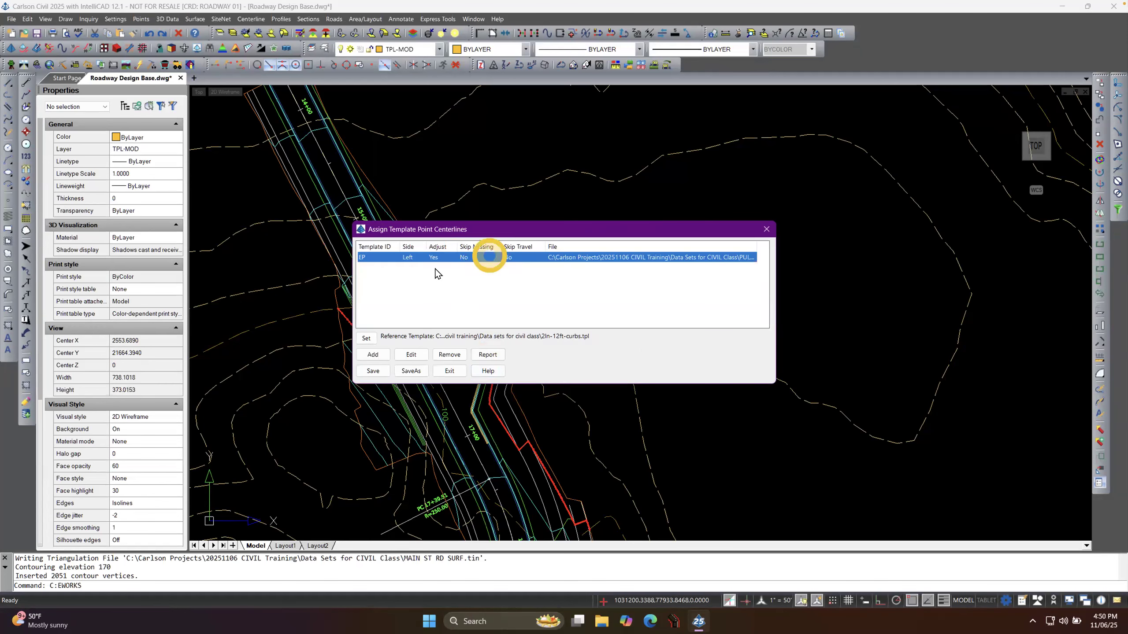
left_click(372, 371)
Process the road design again with the grade distance adjustment restored, and close the report.
left_click(436, 464)
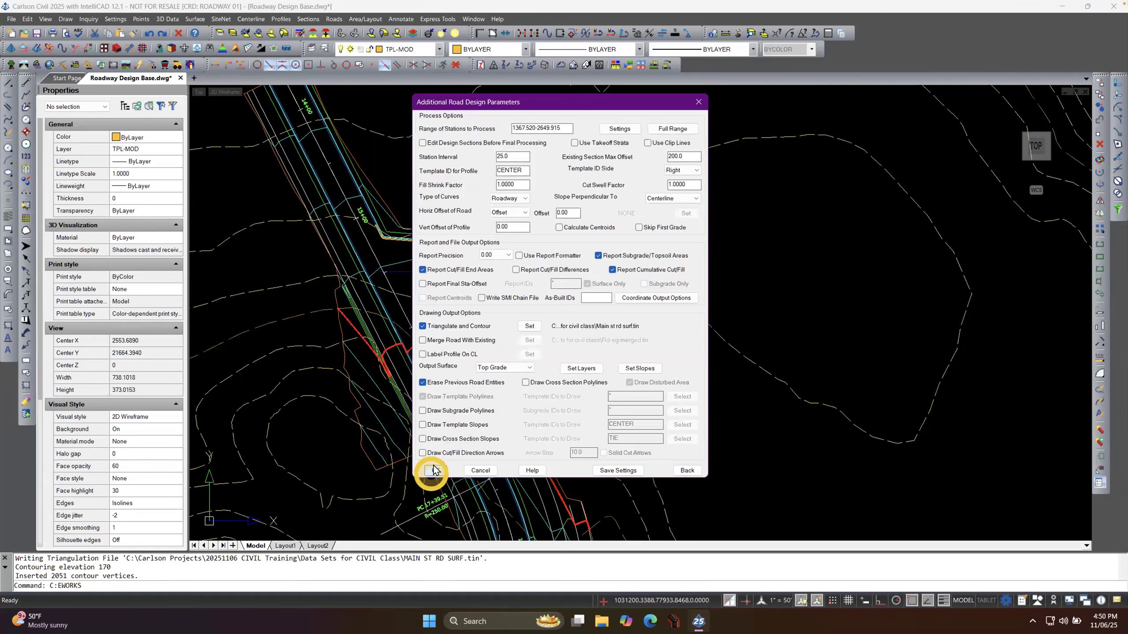
key("Return")
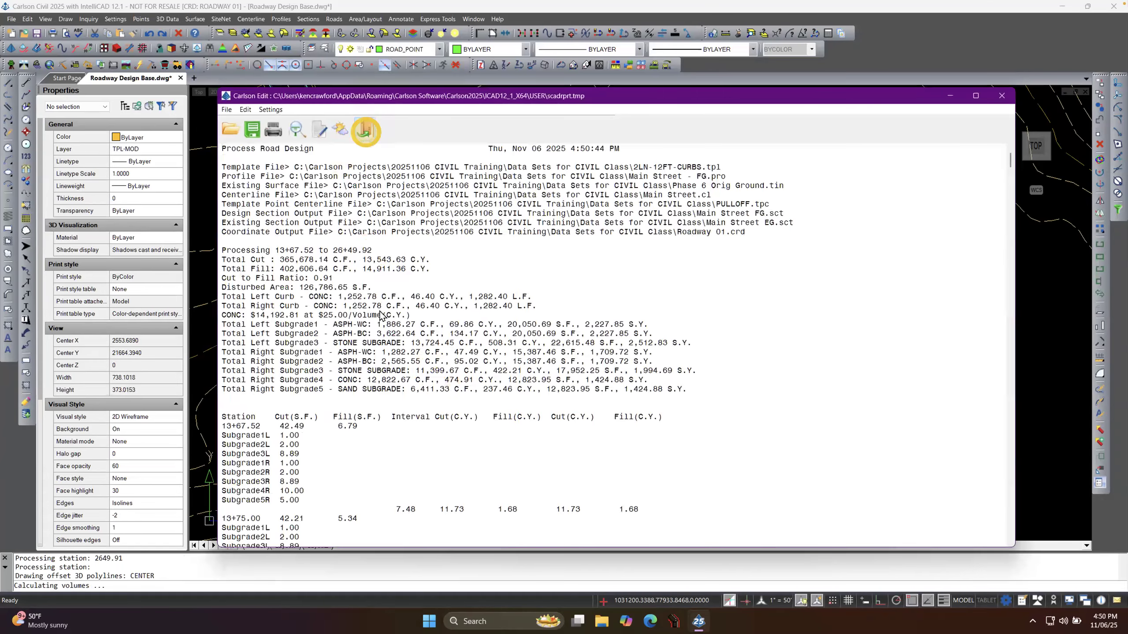
left_click(365, 130)
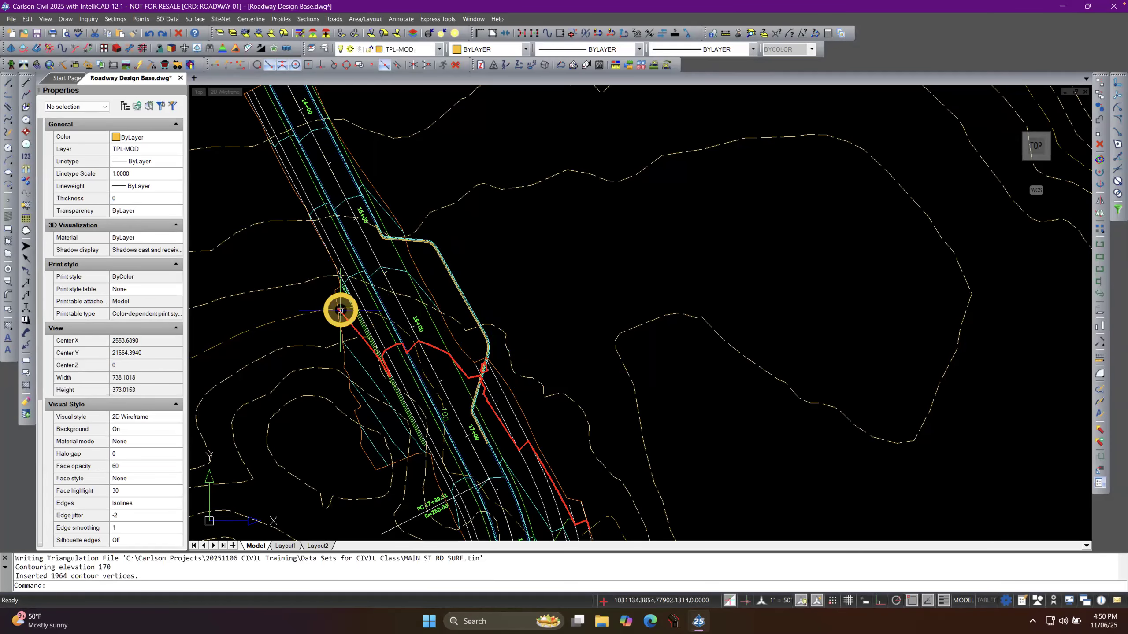
Inspect the MAIN ST RD SURF.tin surface in the 3D viewer, and close the viewer.
left_click(196, 48)
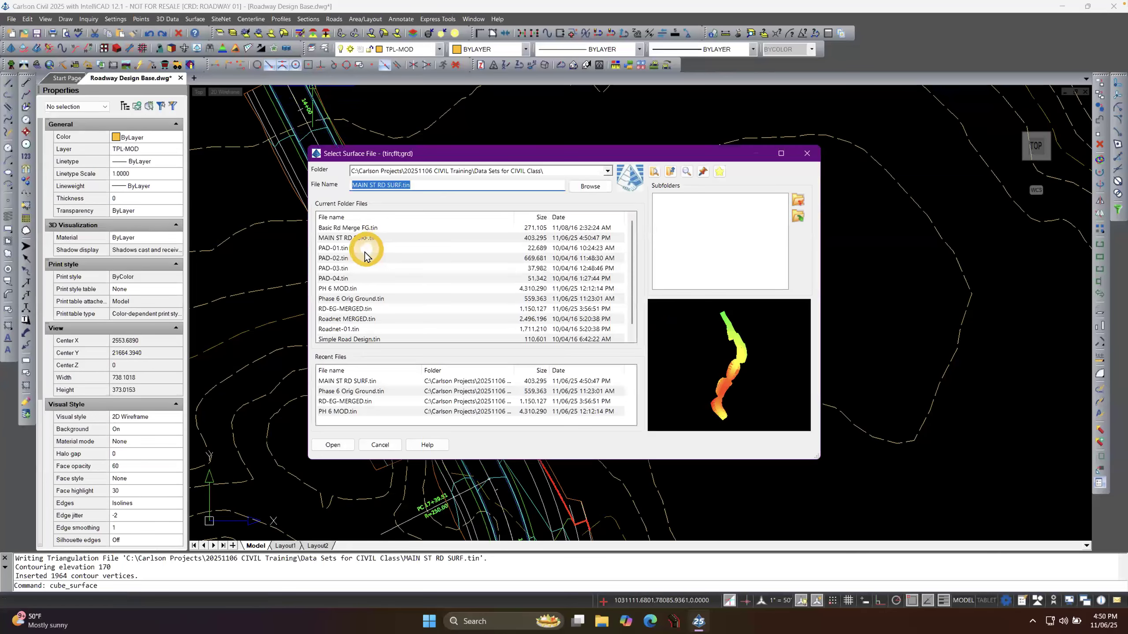
double_click(361, 381)
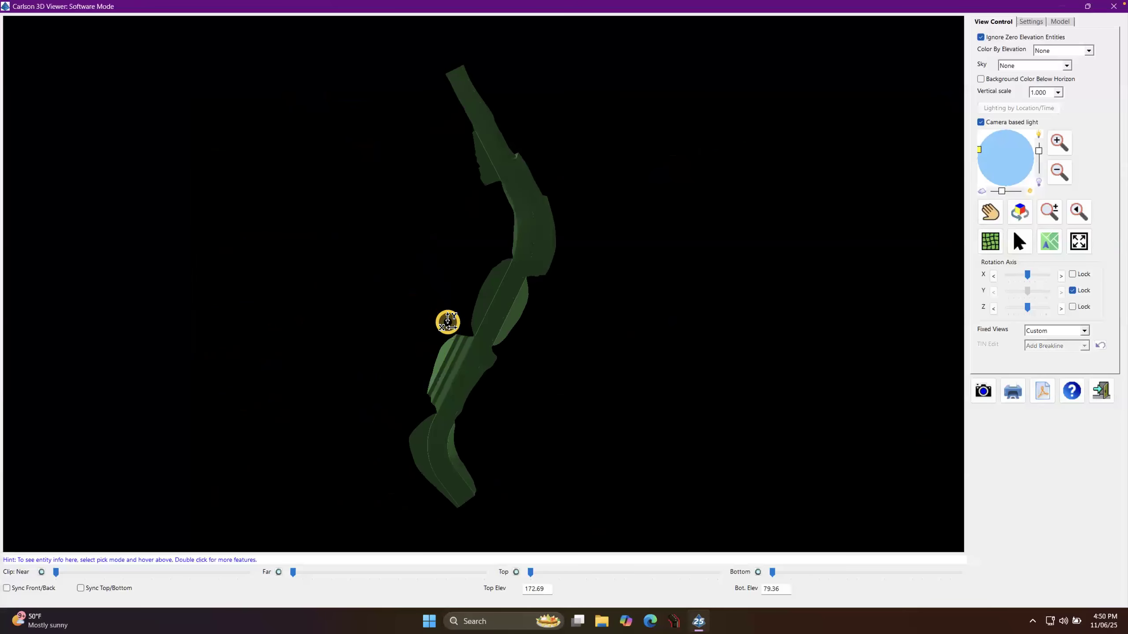
left_click_drag(448, 322, 678, 431)
left_click(1094, 382)
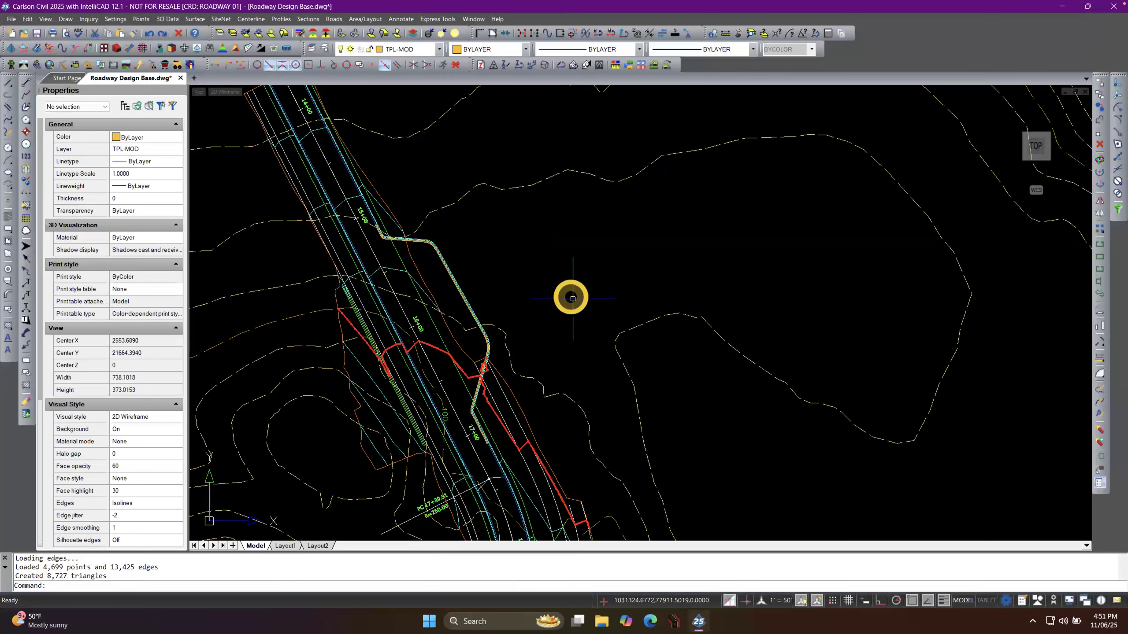
Edit the EP template point centerline to disable Adjust Next Outside Grade Distance, keeping Skip Travel Lane at None, and save it.
right_click(544, 277)
mouse_move(614, 298)
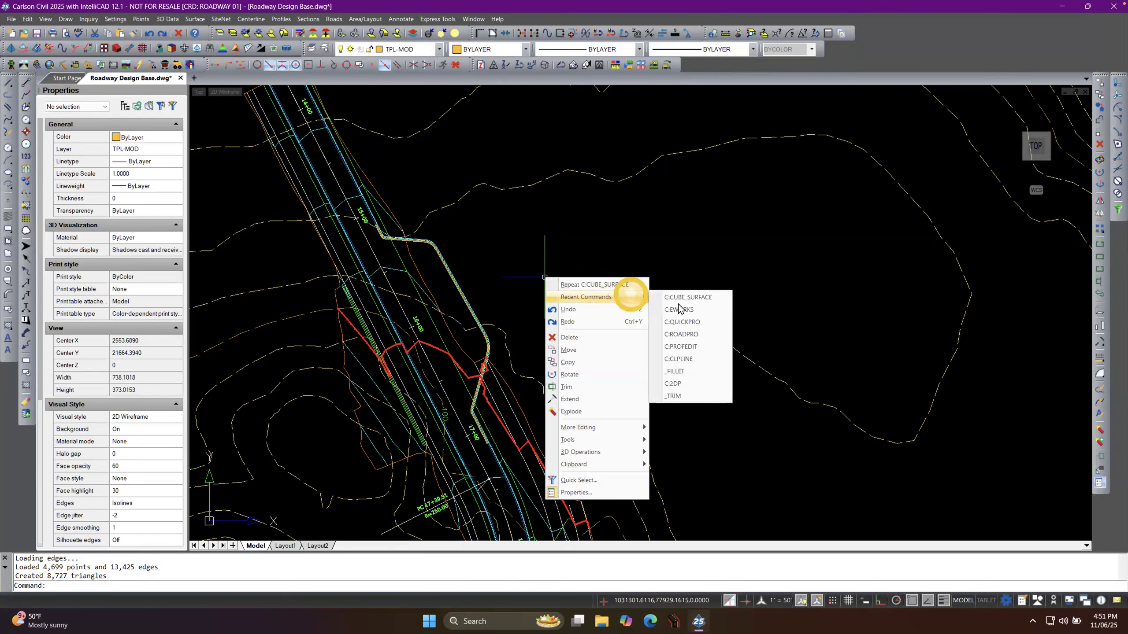
left_click(691, 304)
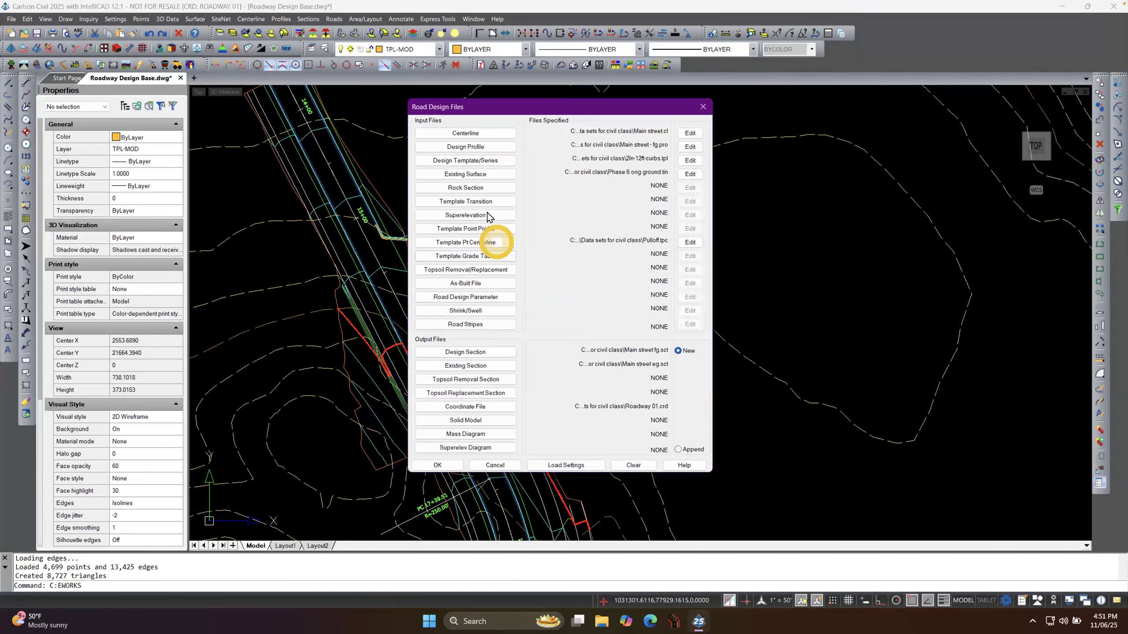
left_click(689, 243)
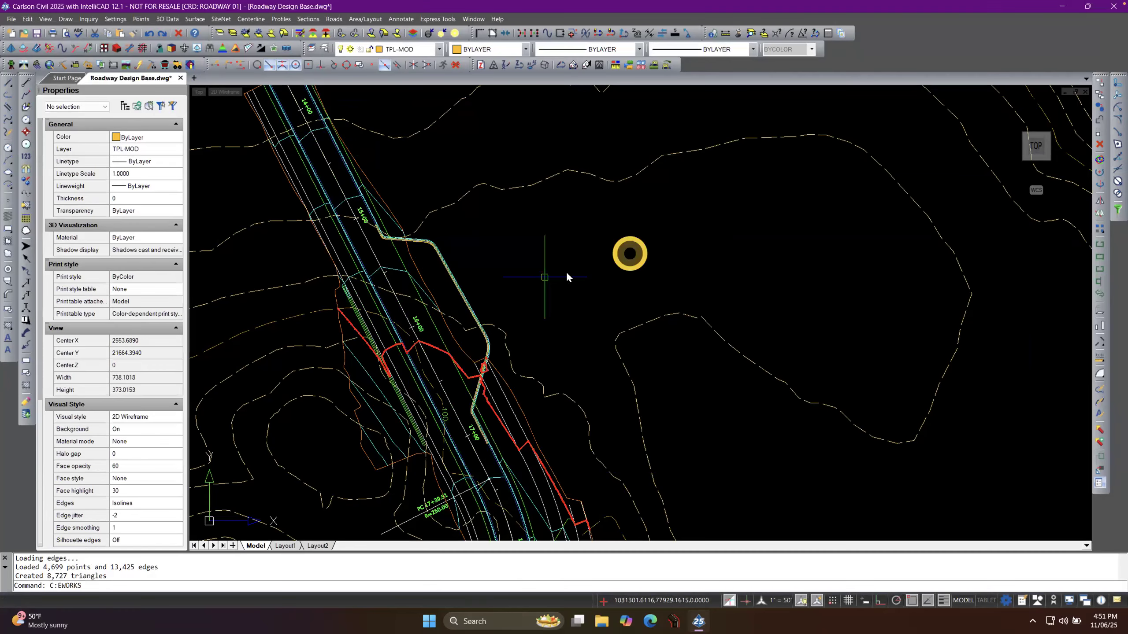
double_click(416, 259)
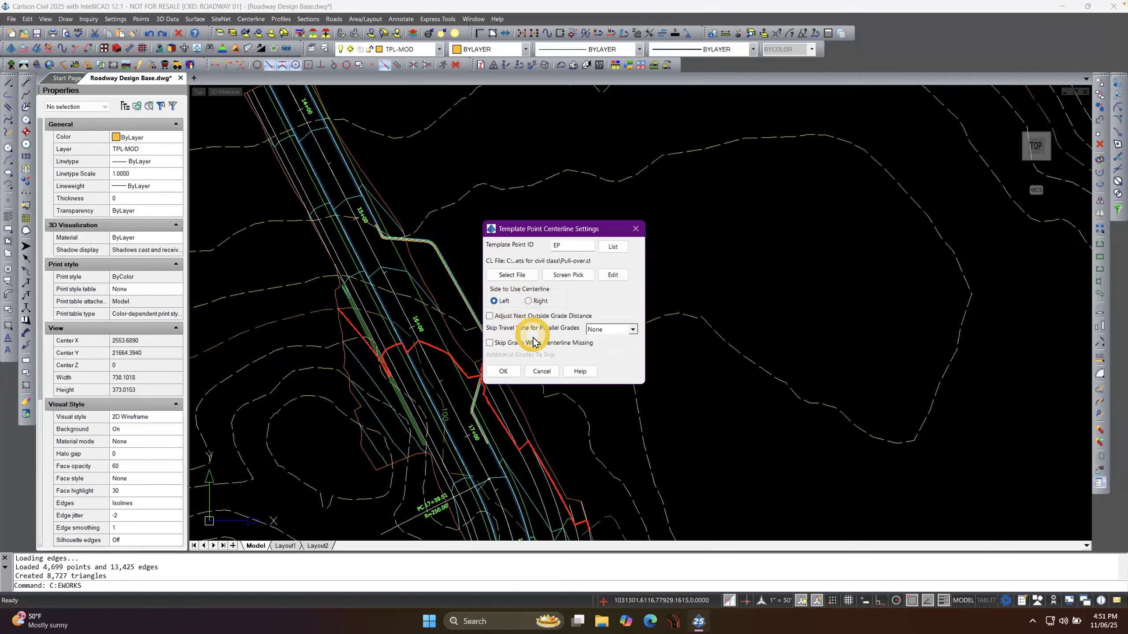
left_click(500, 372)
left_click(373, 371)
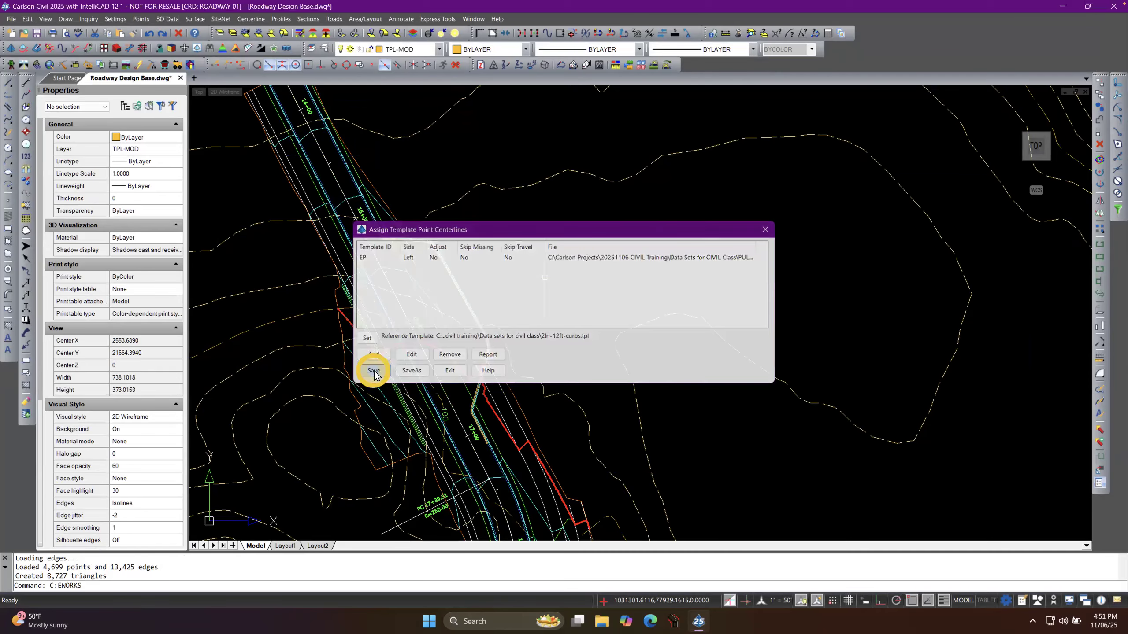
Process the road design with the grade distance adjustment off and no travel lane skip, and close the report.
left_click(438, 466)
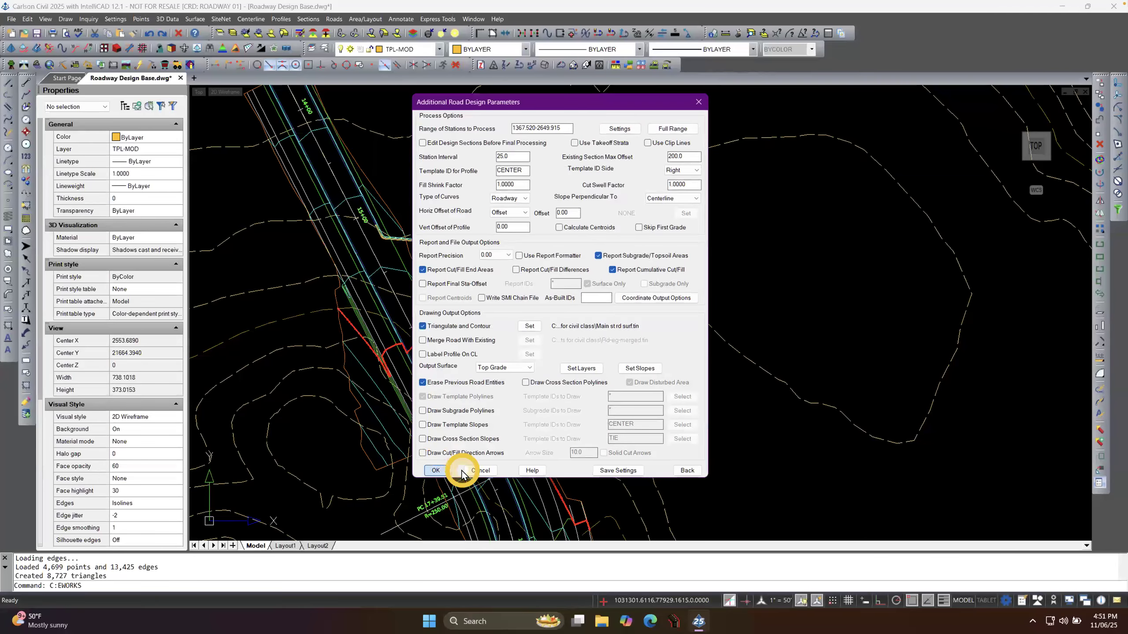
left_click(462, 473)
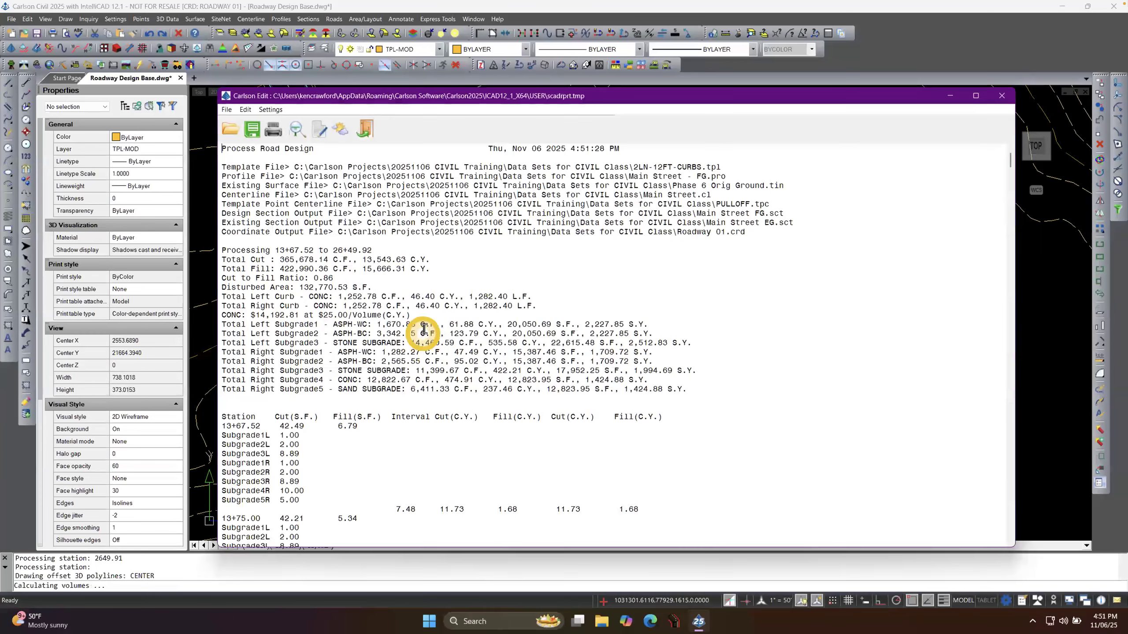
left_click(360, 131)
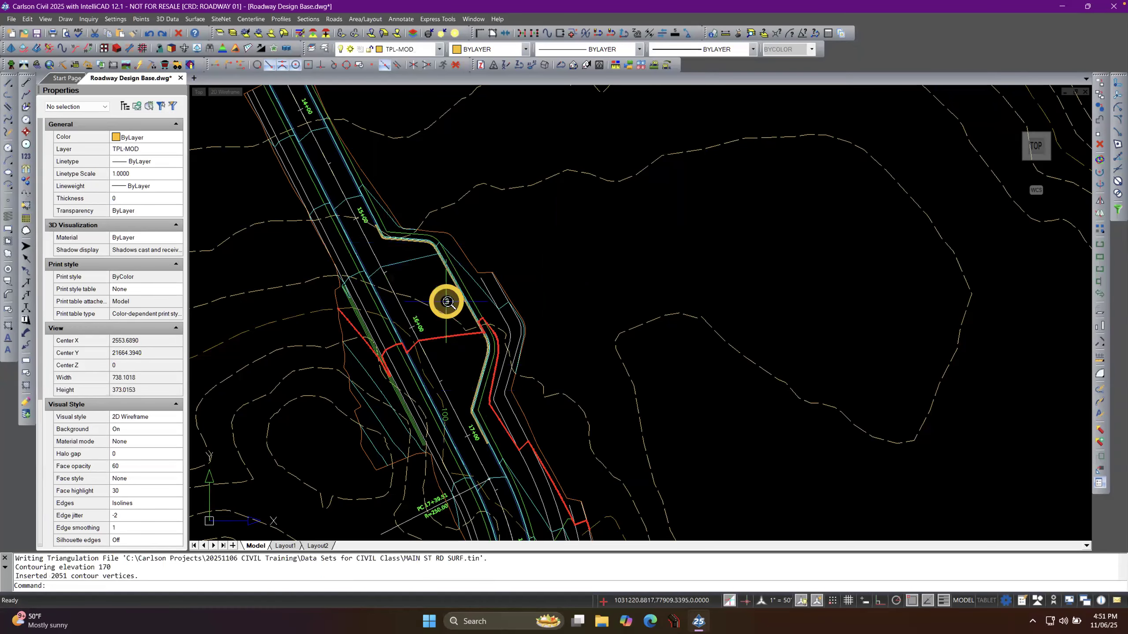
Examine the redrawn road linework and disturbed limits around the pull-over between stations 15+00 and 17+00.
scroll(448, 302, "up", 3)
scroll(448, 302, "down", 1)
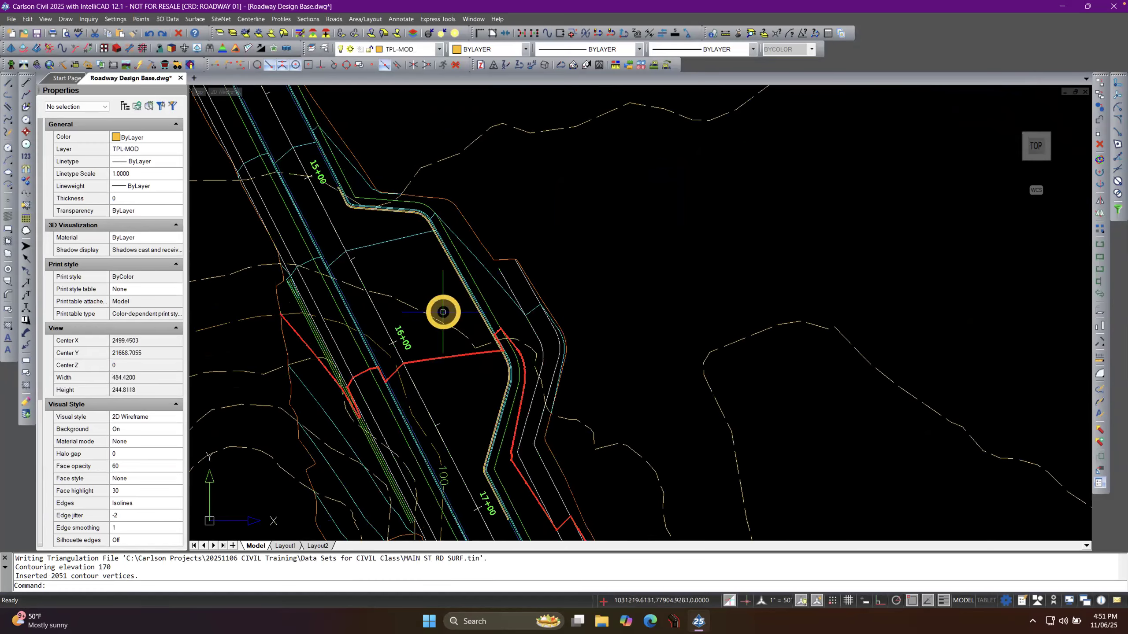
scroll(443, 313, "up", 1)
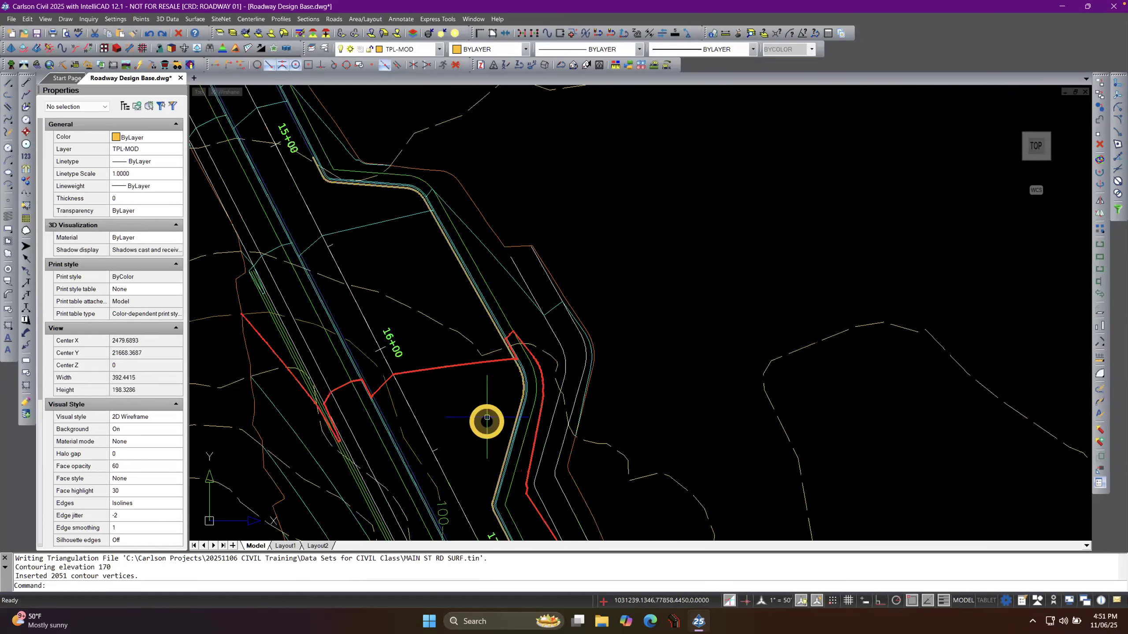
right_click(471, 288)
left_click(428, 289)
left_click(426, 289)
scroll(493, 300, "down", 5)
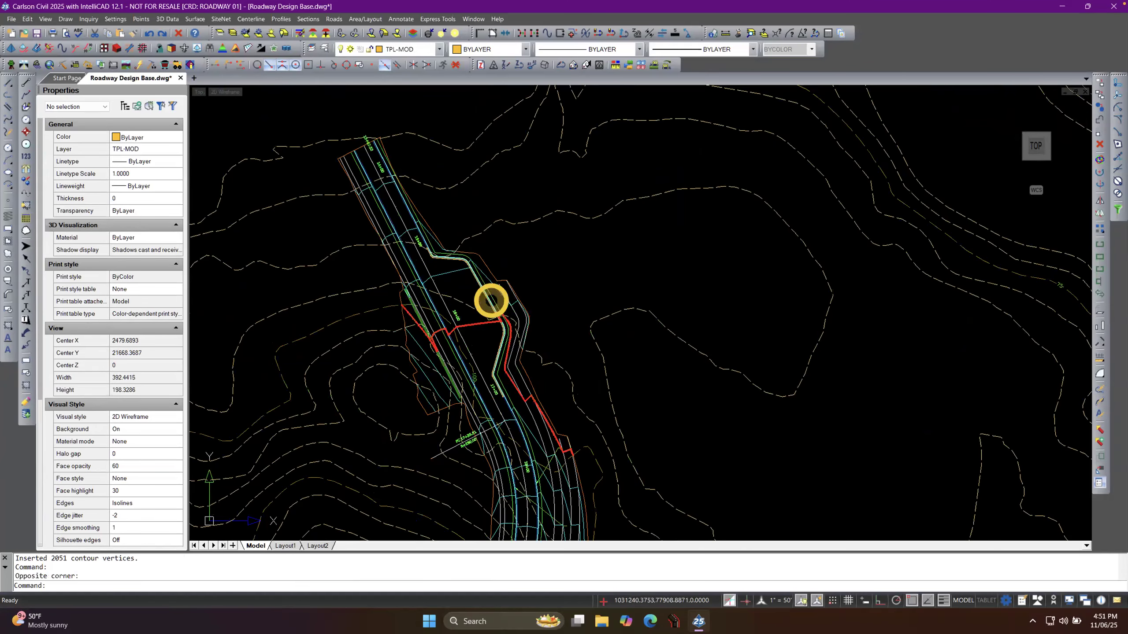
scroll(442, 263, "up", 2)
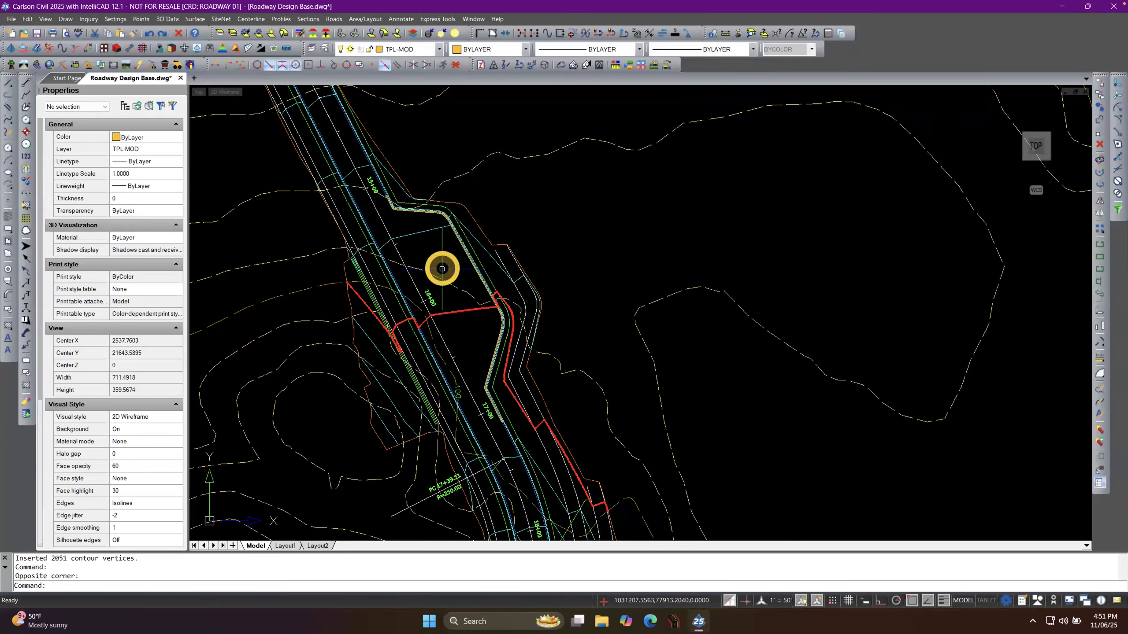
scroll(444, 266, "up", 3)
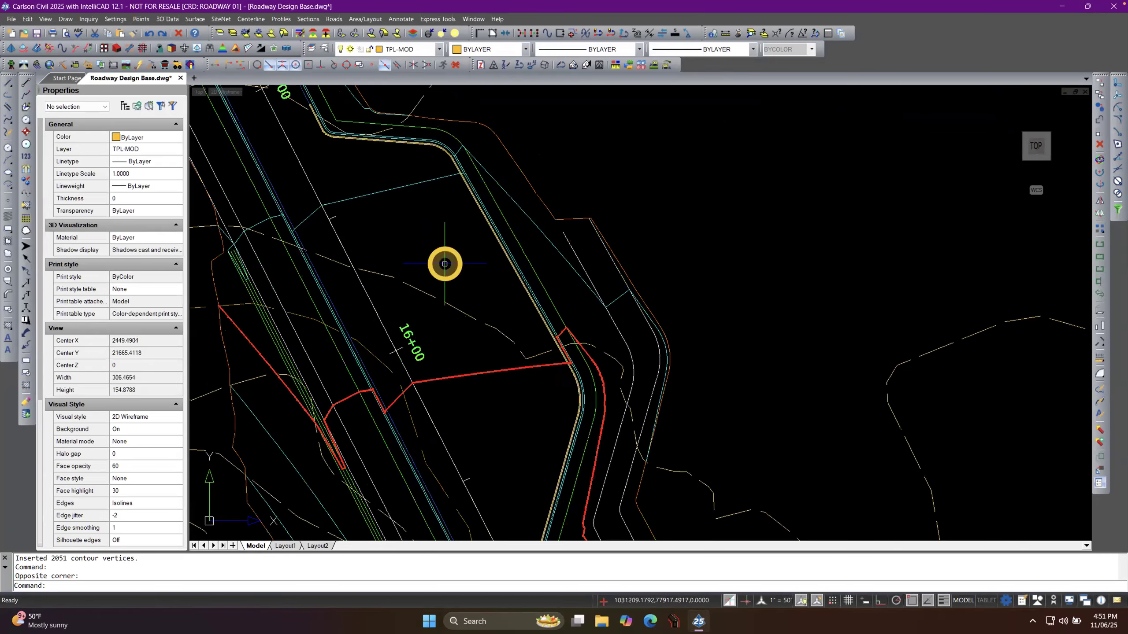
scroll(440, 291, "down", 1)
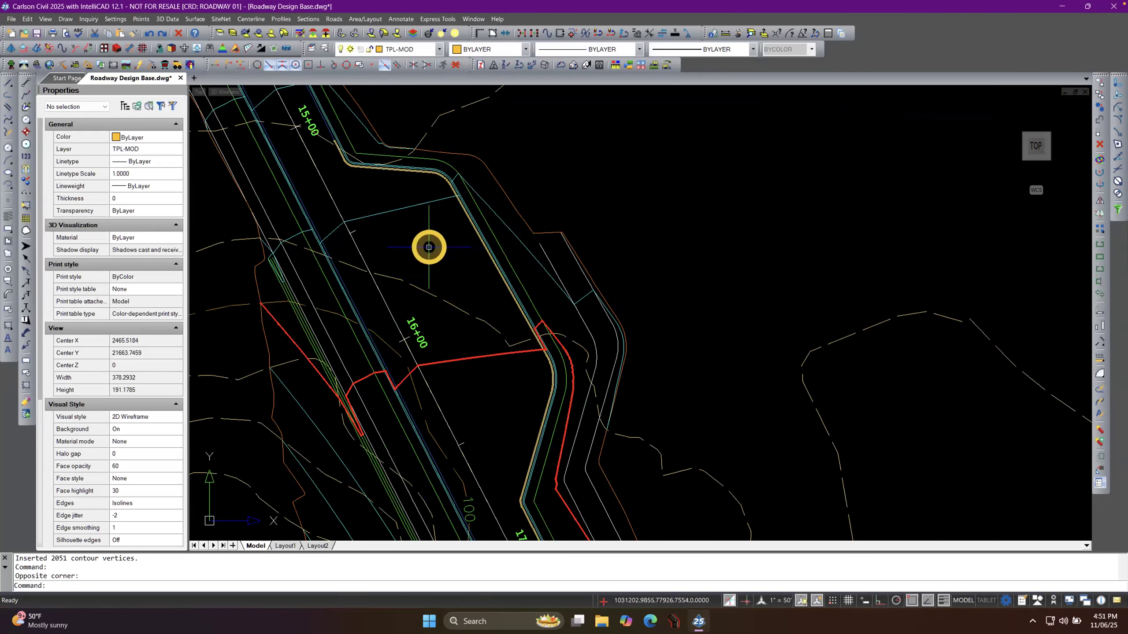
Reopen the road design files to review the Template Point Profile input, and cancel without processing.
left_click(334, 18)
left_click(391, 271)
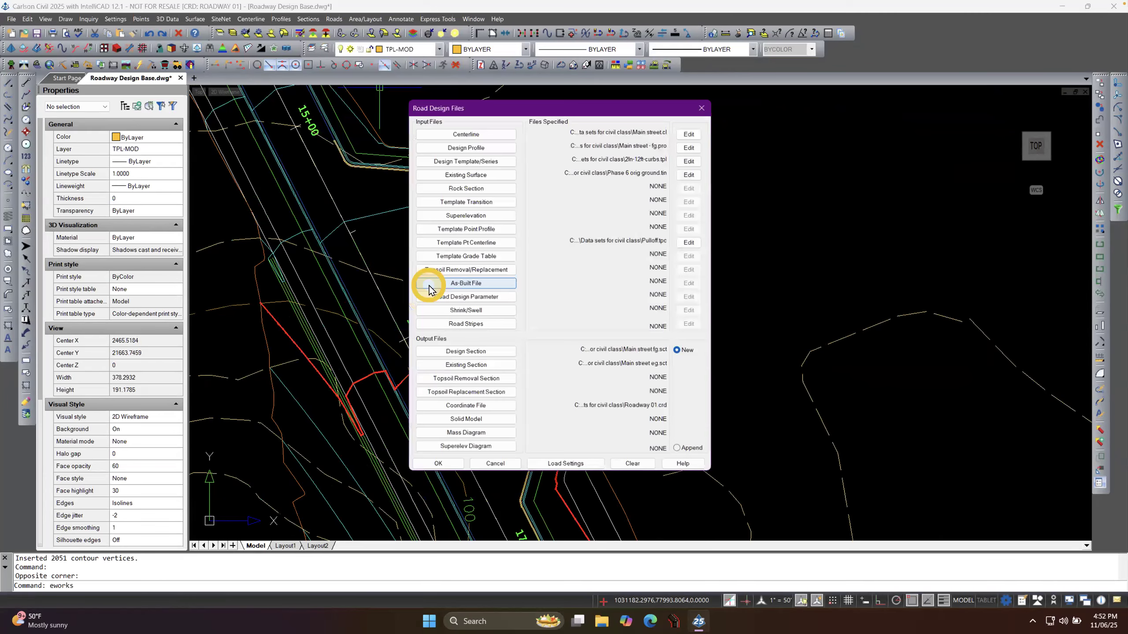
left_click(475, 229)
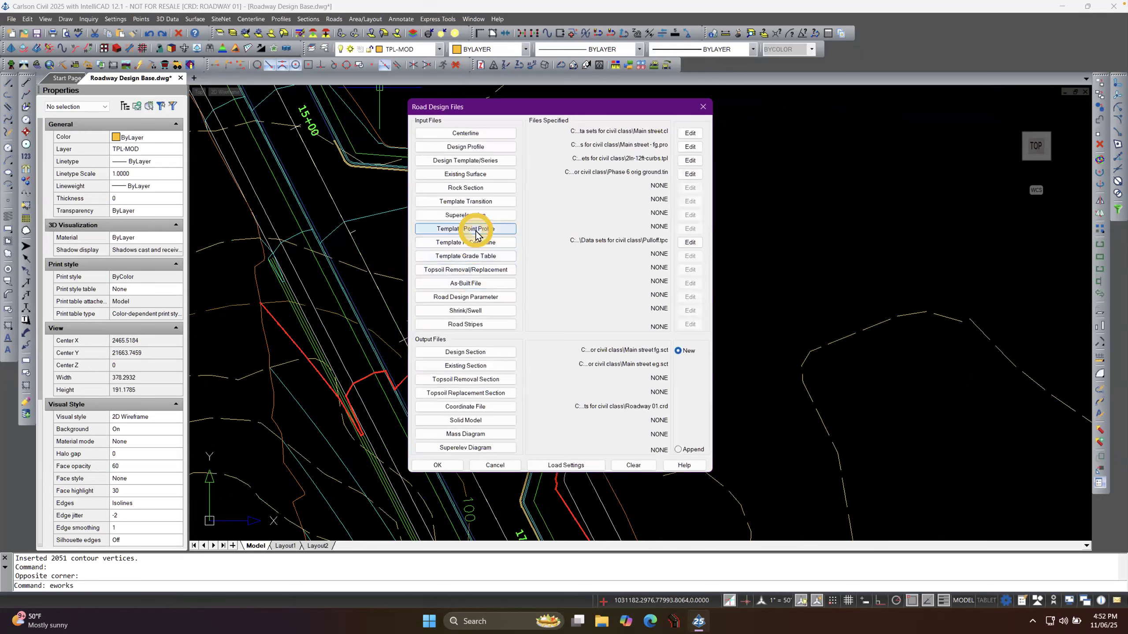
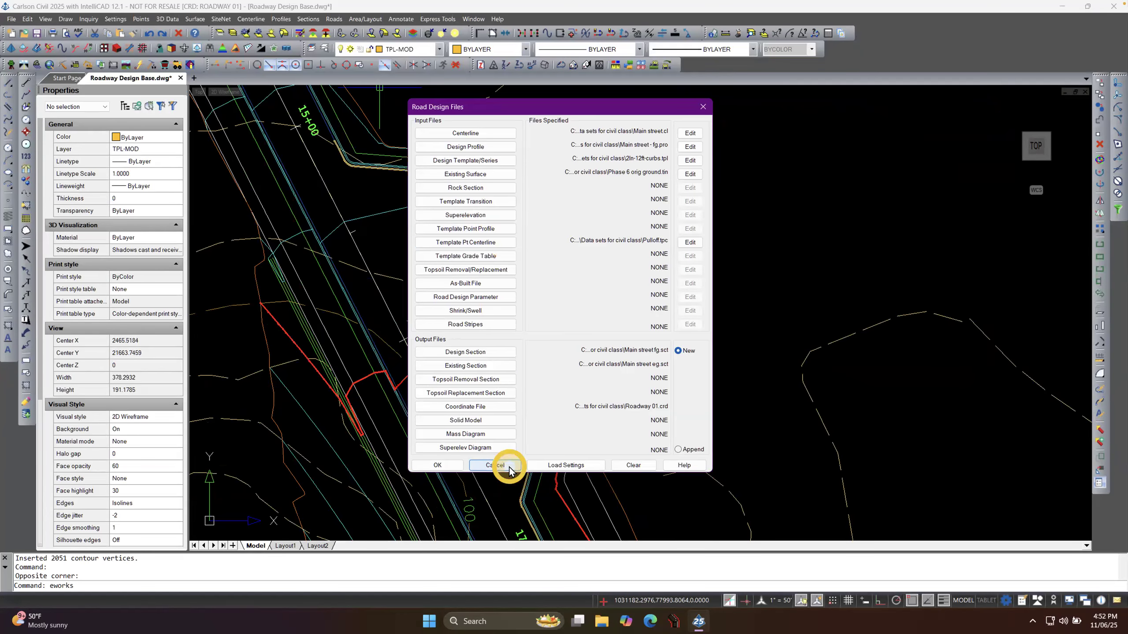
left_click(496, 465)
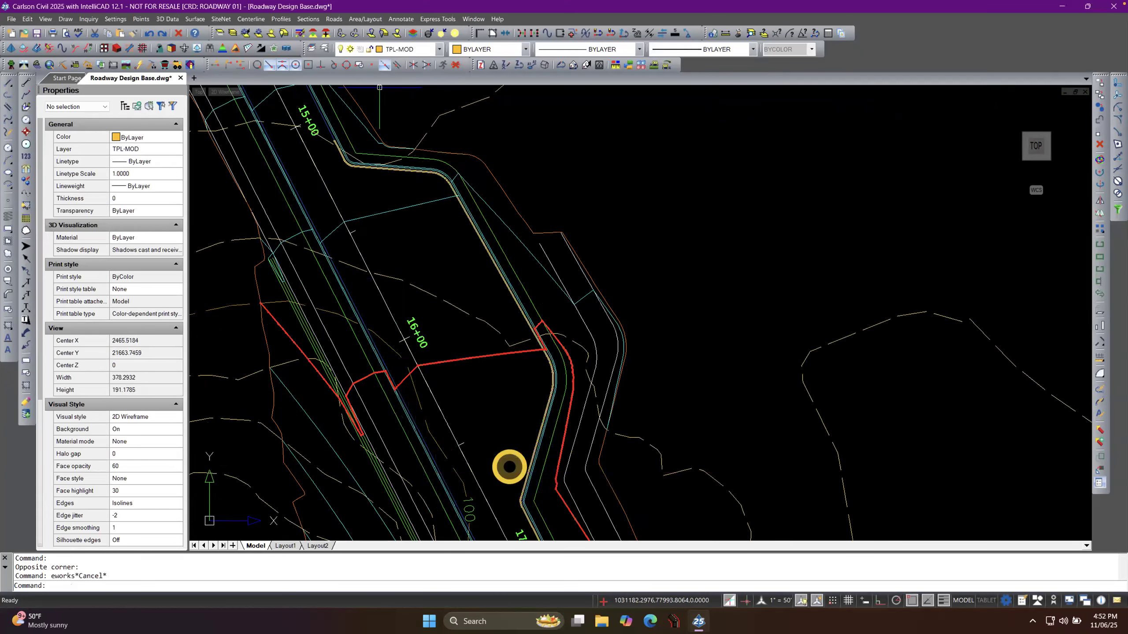
Check the layer and geometry of the green breakline behind the pull-over's outer edge, and clear the selection.
scroll(420, 353, "down", 2)
scroll(421, 352, "down", 3)
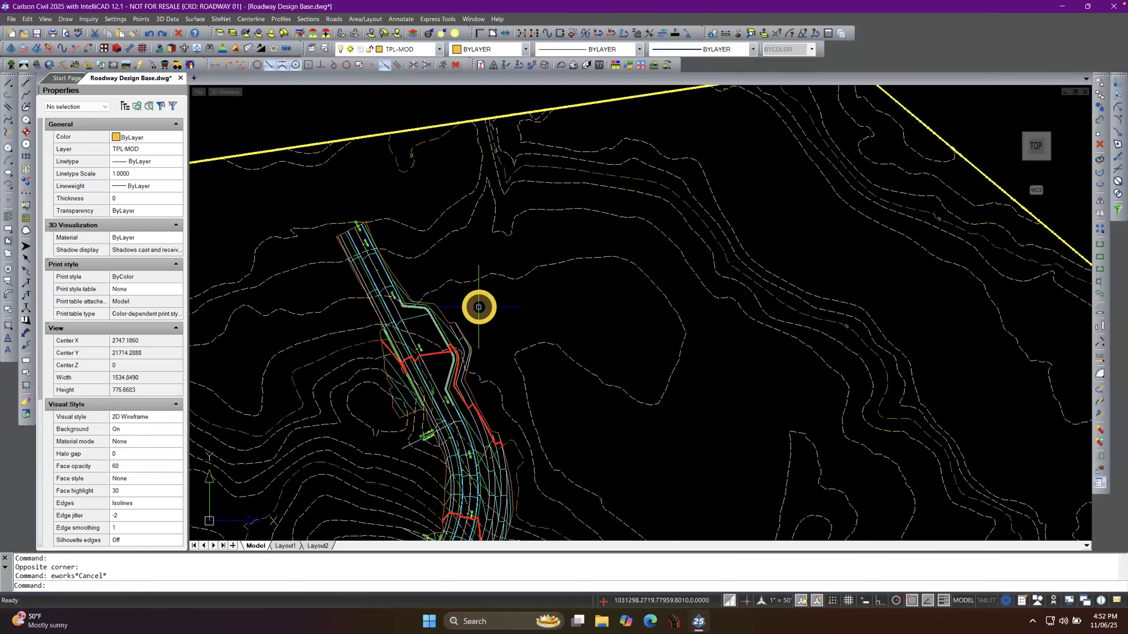
scroll(457, 385, "up", 1)
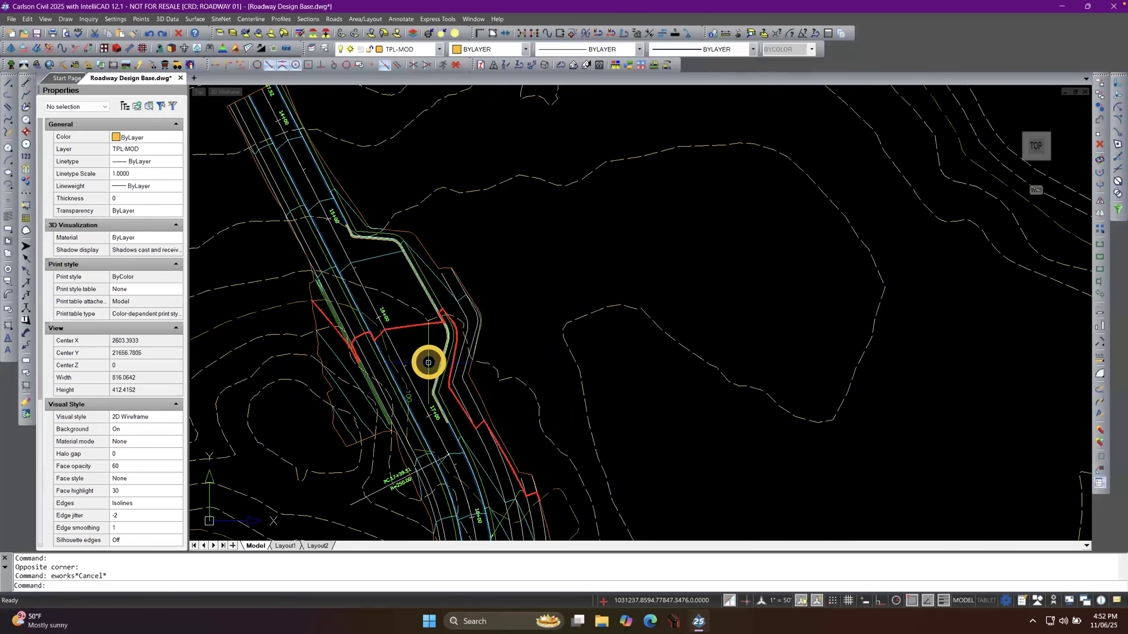
middle_click_drag(428, 361, 448, 317)
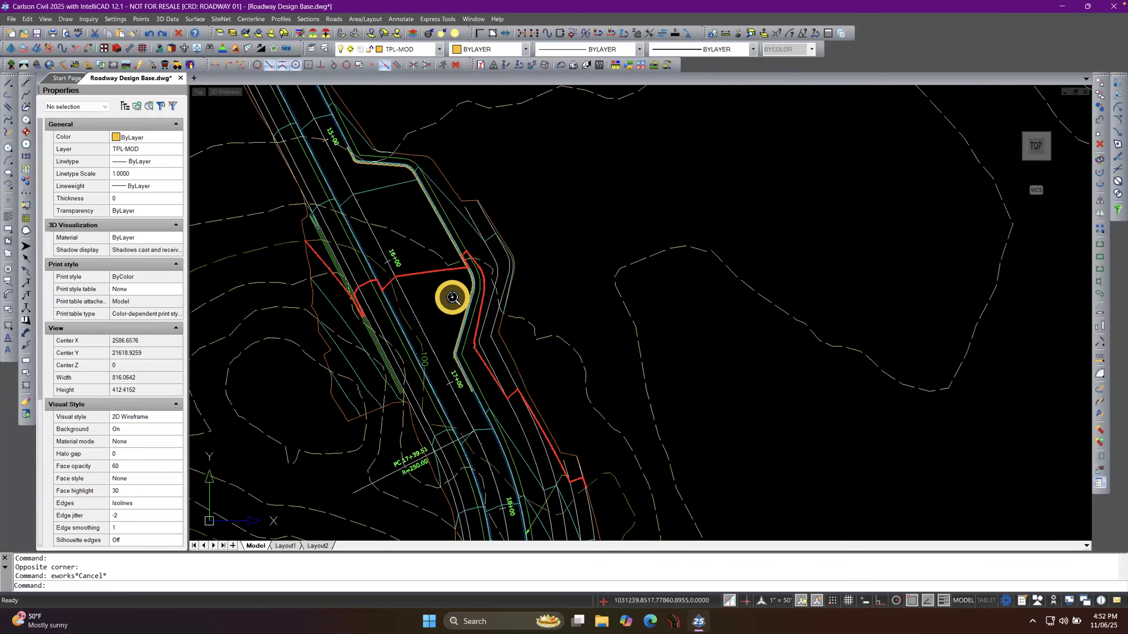
scroll(451, 297, "up", 1)
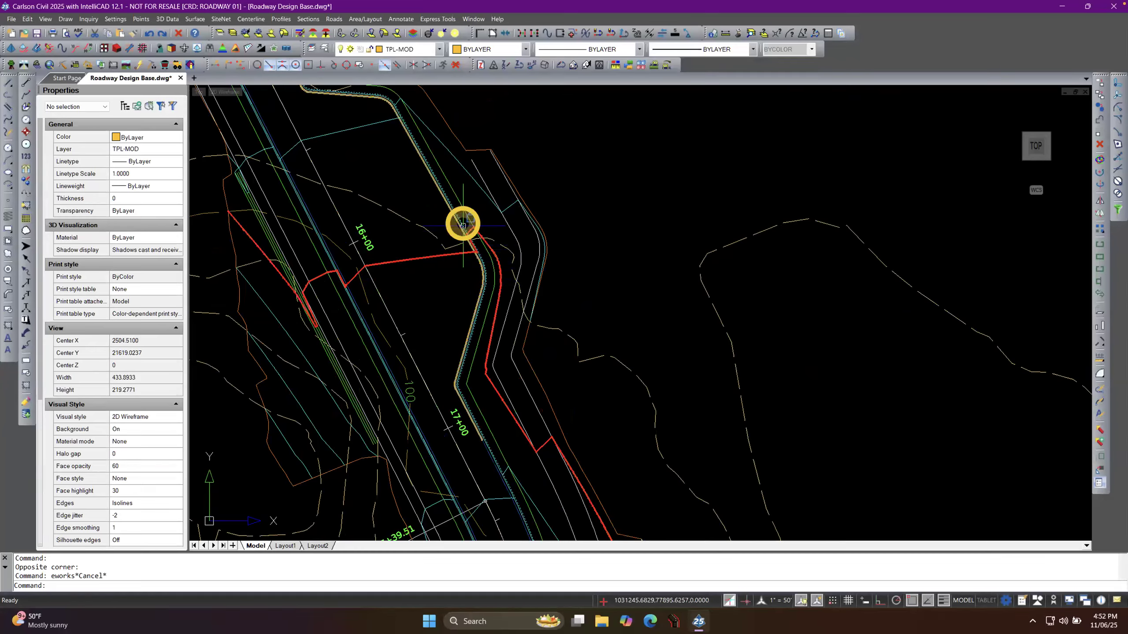
left_click(481, 331)
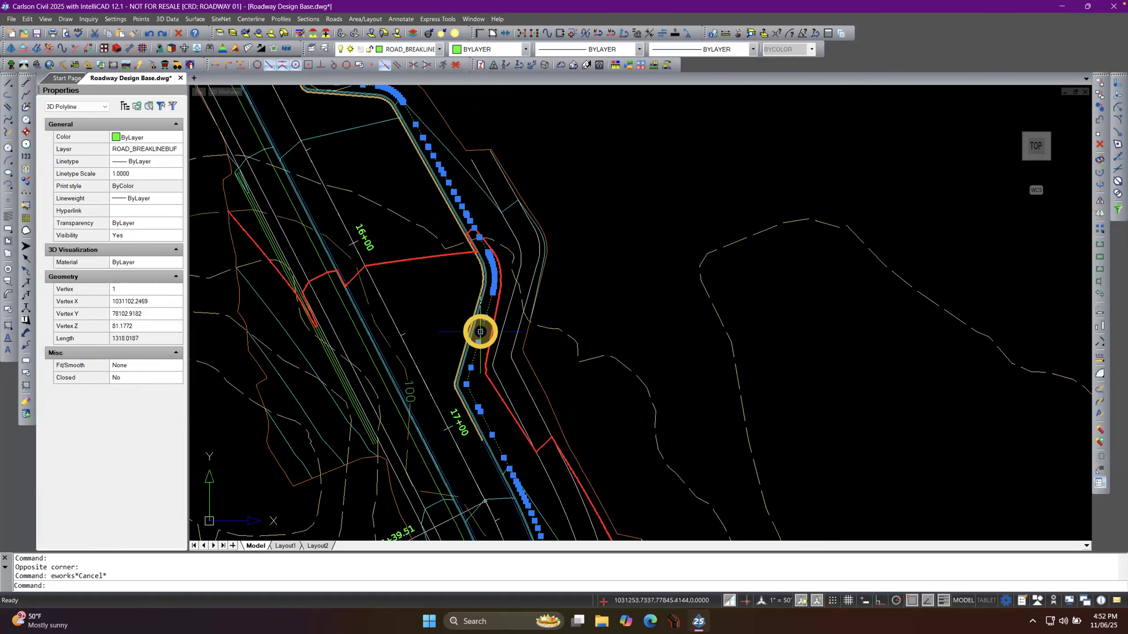
key("Escape")
key("Escape")
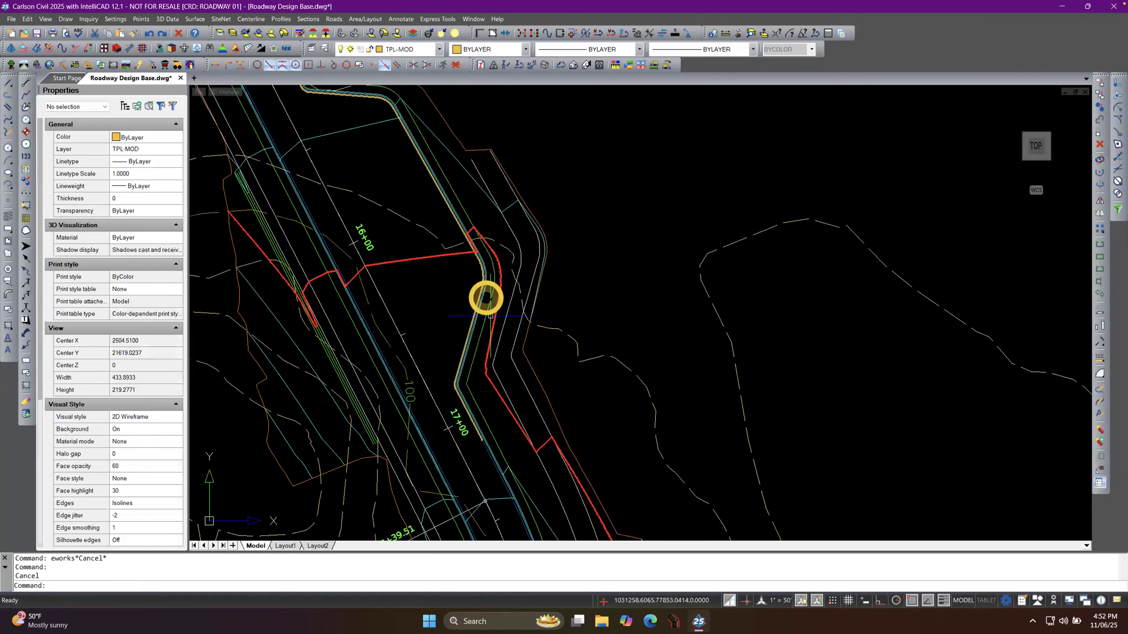
Check the layer of the white fill slope breakline outside the pull-over, and clear the selection.
scroll(510, 204, "up", 3)
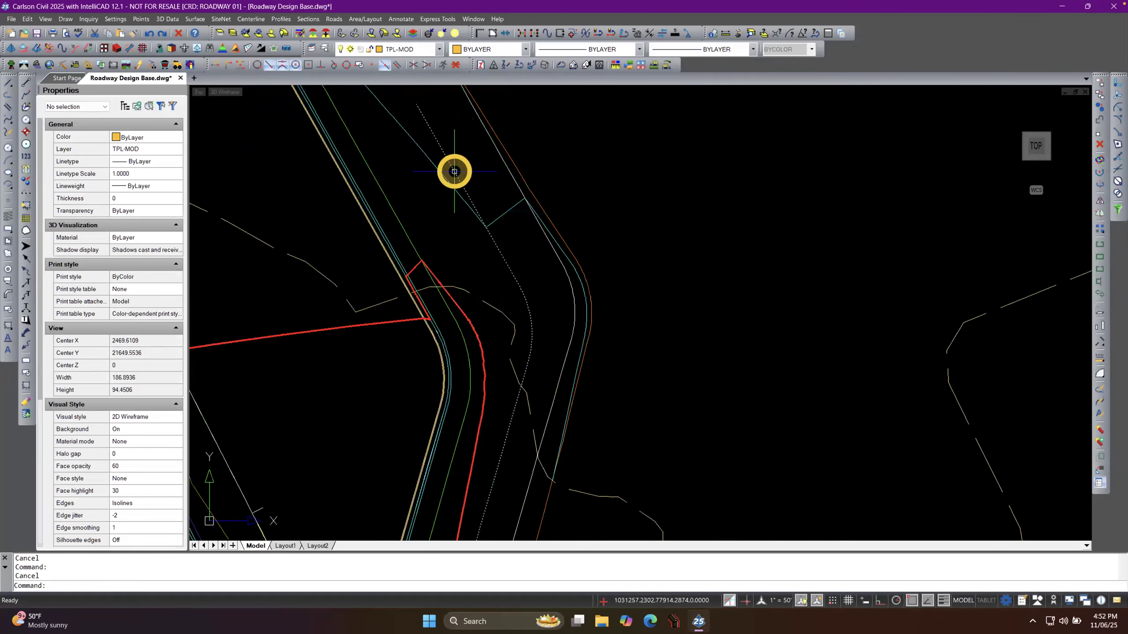
left_click(454, 171)
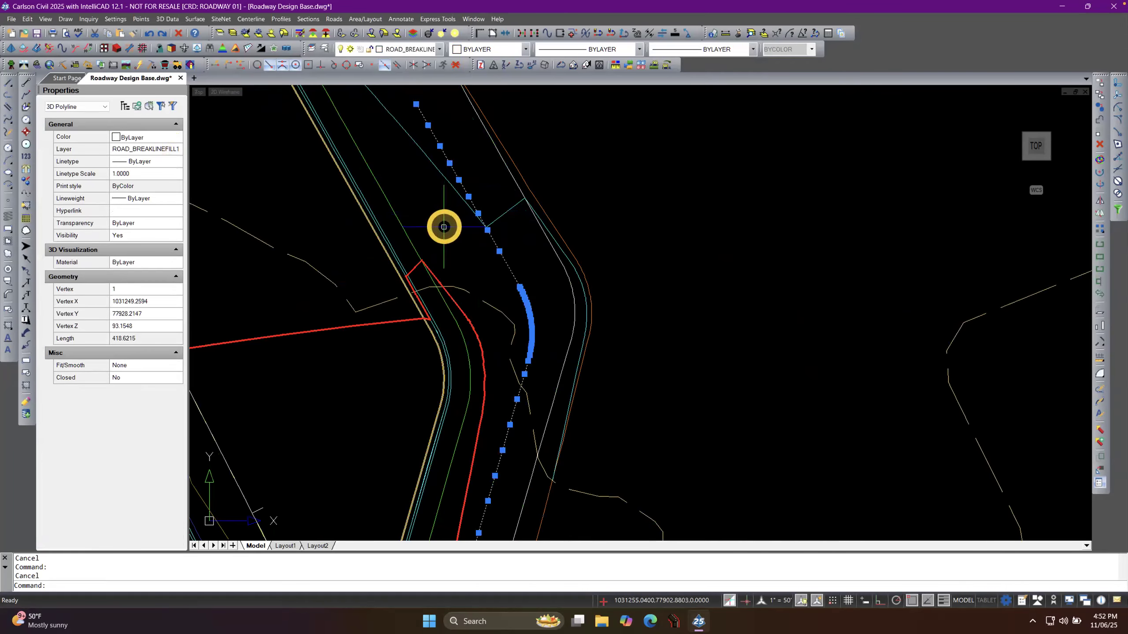
key("Escape")
Check the layer of the cyan curb breakline along the pull-over's edge, and clear the selection.
scroll(524, 289, "down", 3)
scroll(405, 195, "up", 2)
scroll(406, 195, "up", 5)
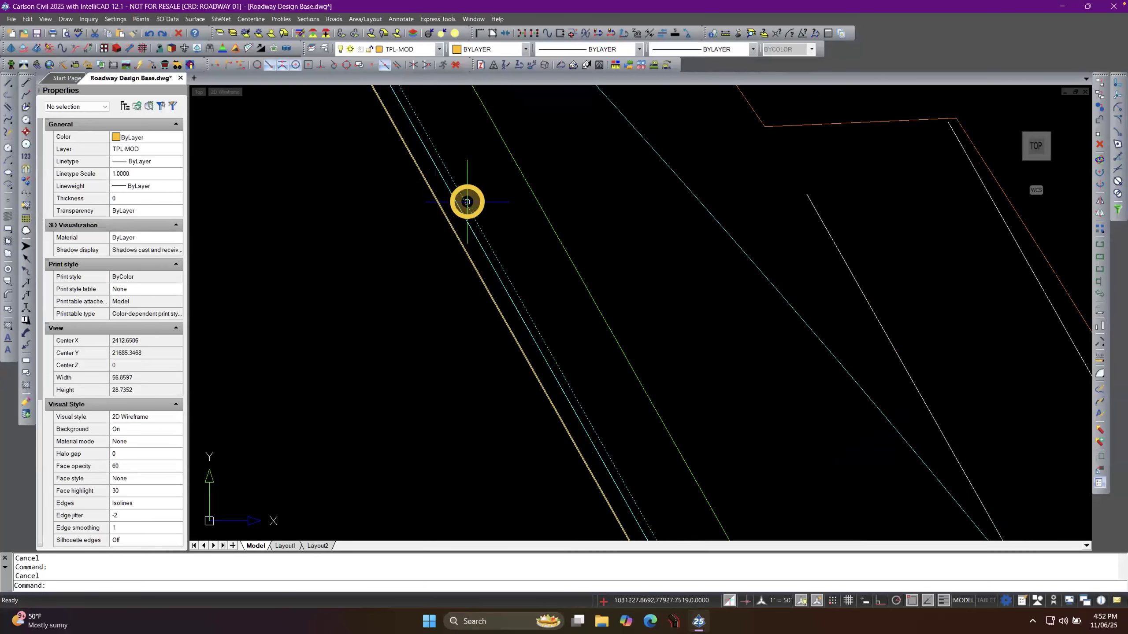
left_click(467, 202)
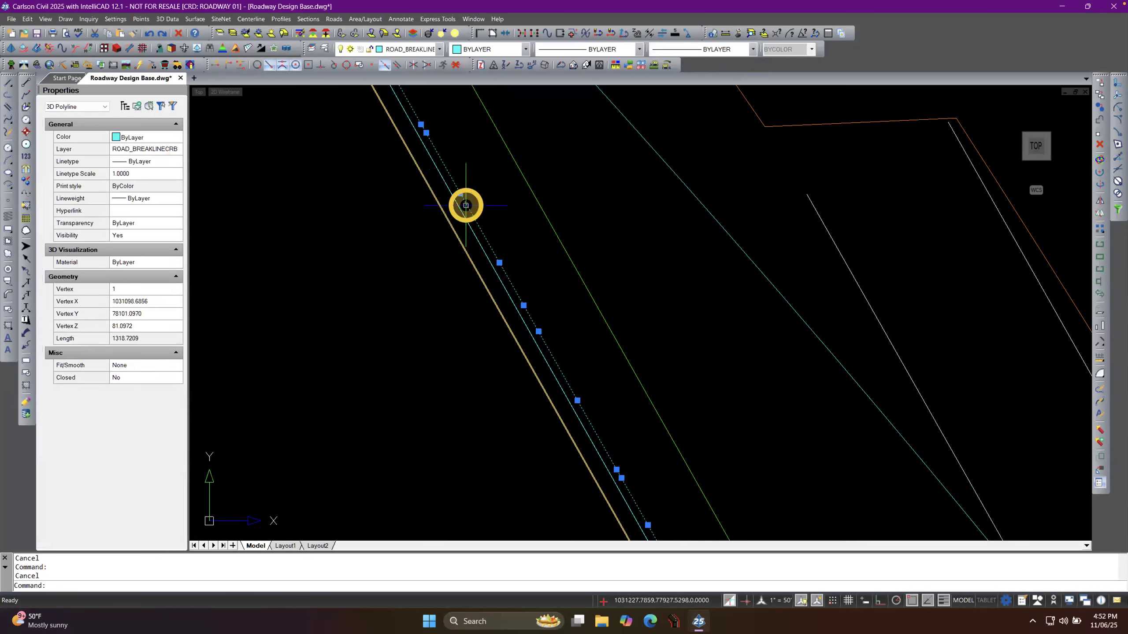
key("Escape")
scroll(514, 244, "down", 2)
scroll(510, 254, "down", 7)
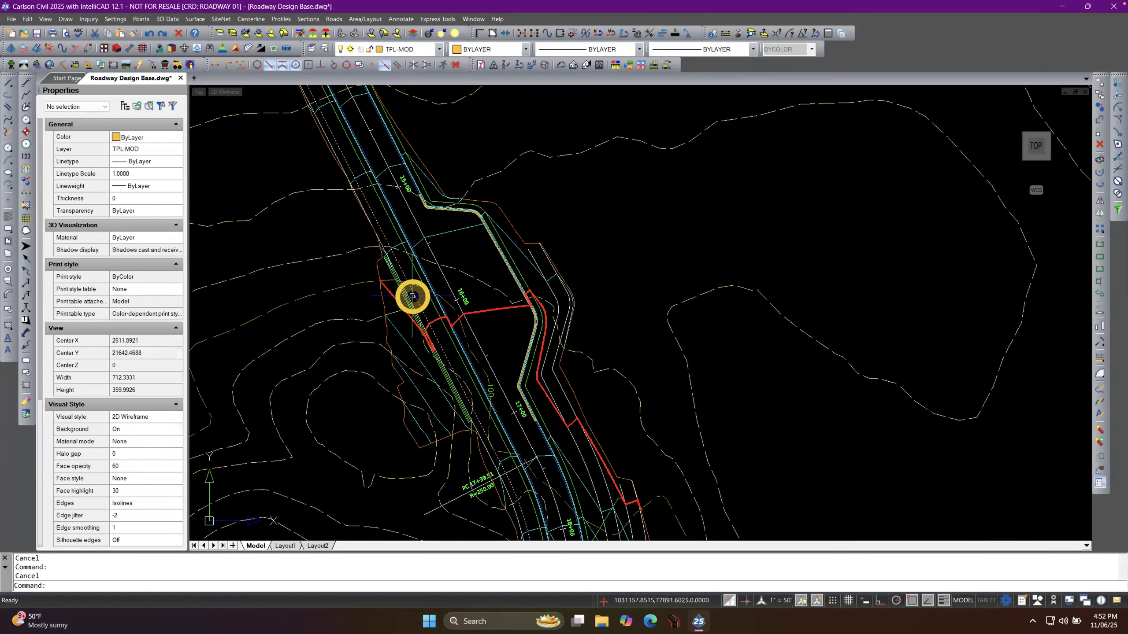
scroll(462, 263, "up", 2)
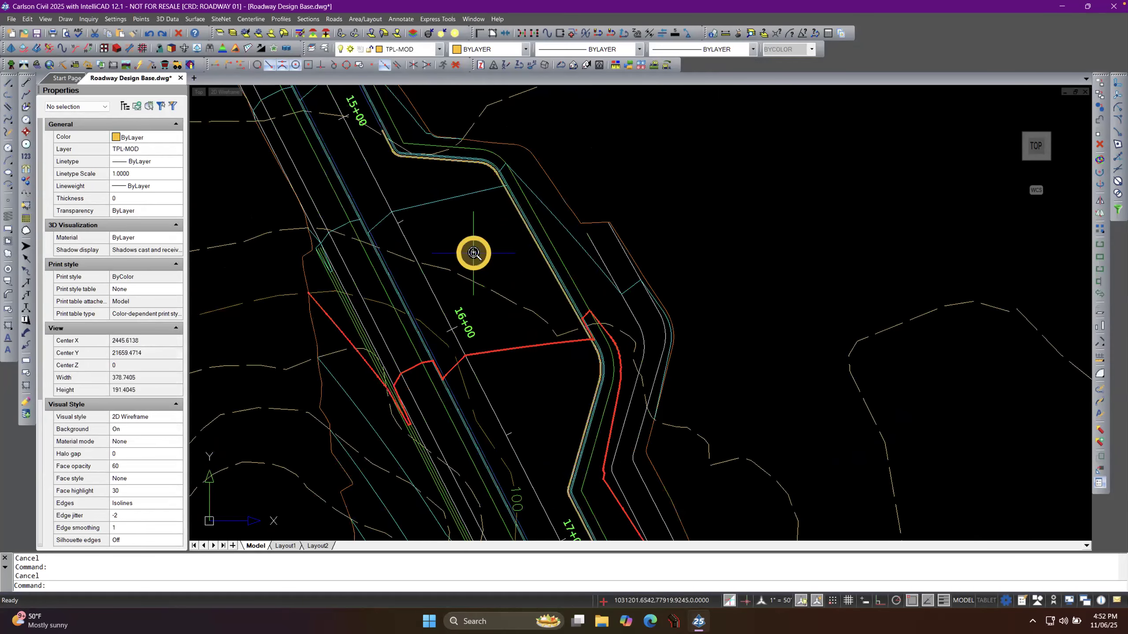
scroll(473, 253, "down", 1)
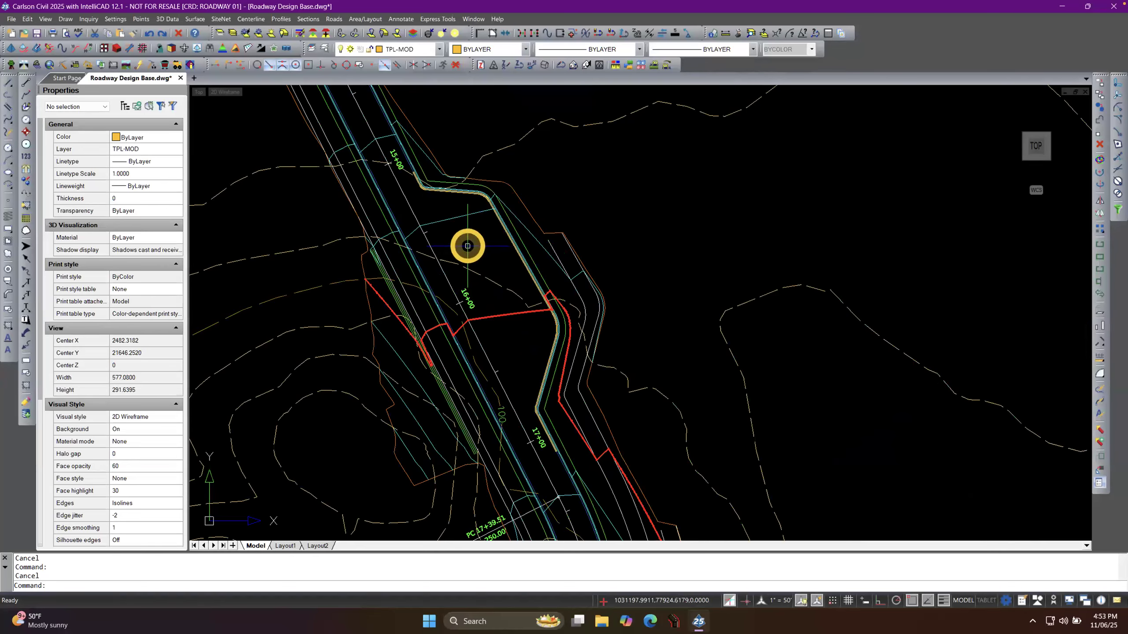
left_click(465, 240)
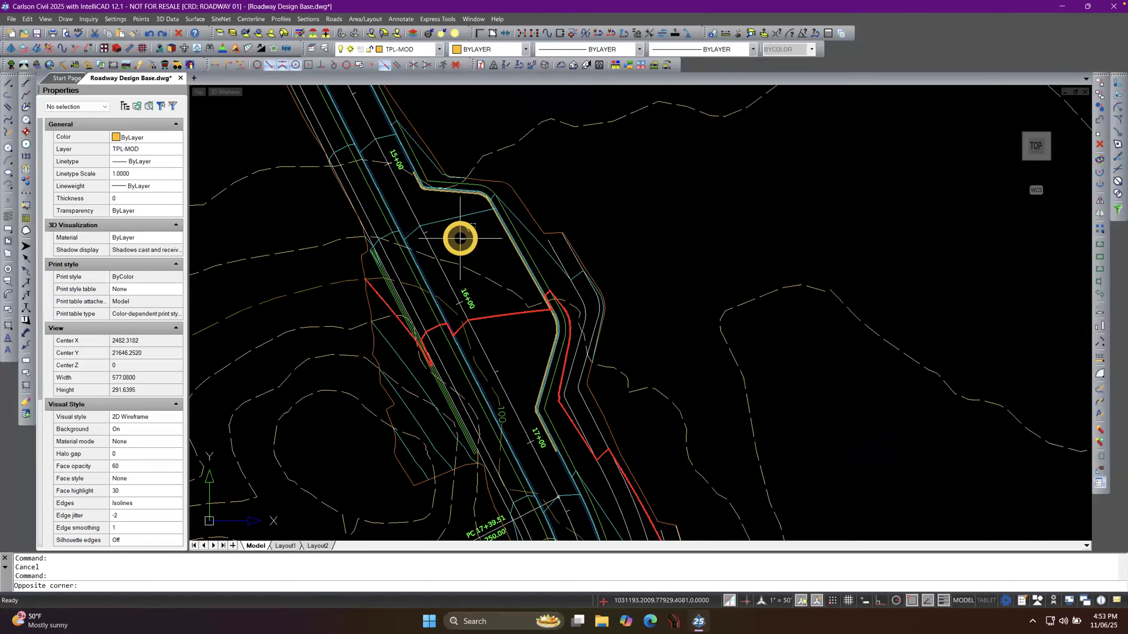
Mirror the pull-over's TPL-MOD edge polyline to the opposite side of the road across the road centerline, deleting the original.
left_click(460, 211)
scroll(449, 191, "up", 4)
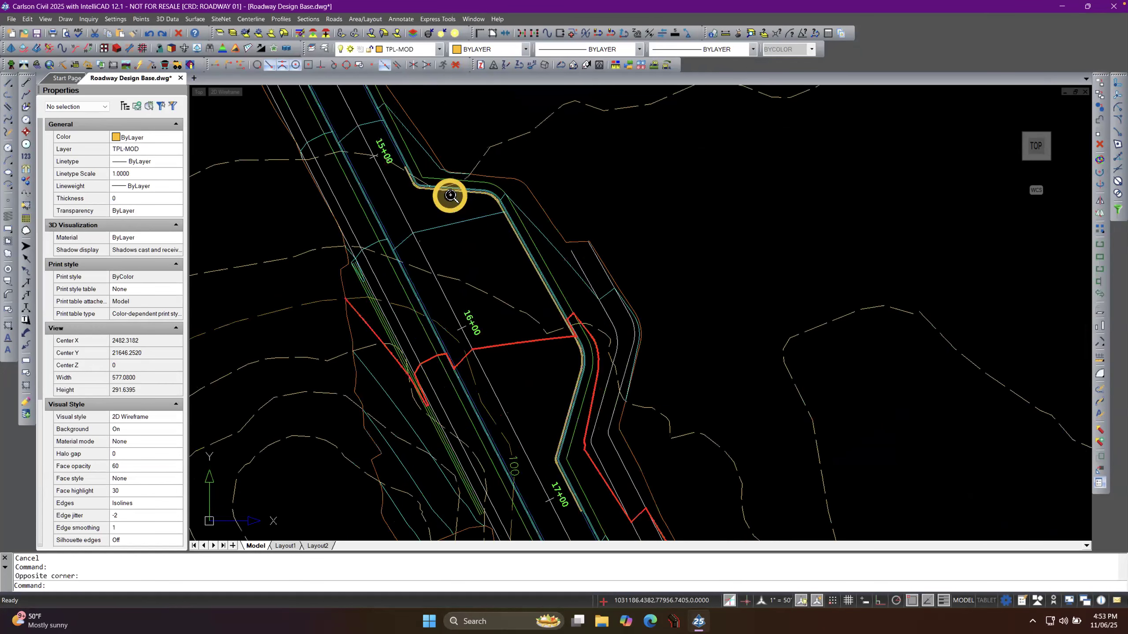
left_click(454, 187)
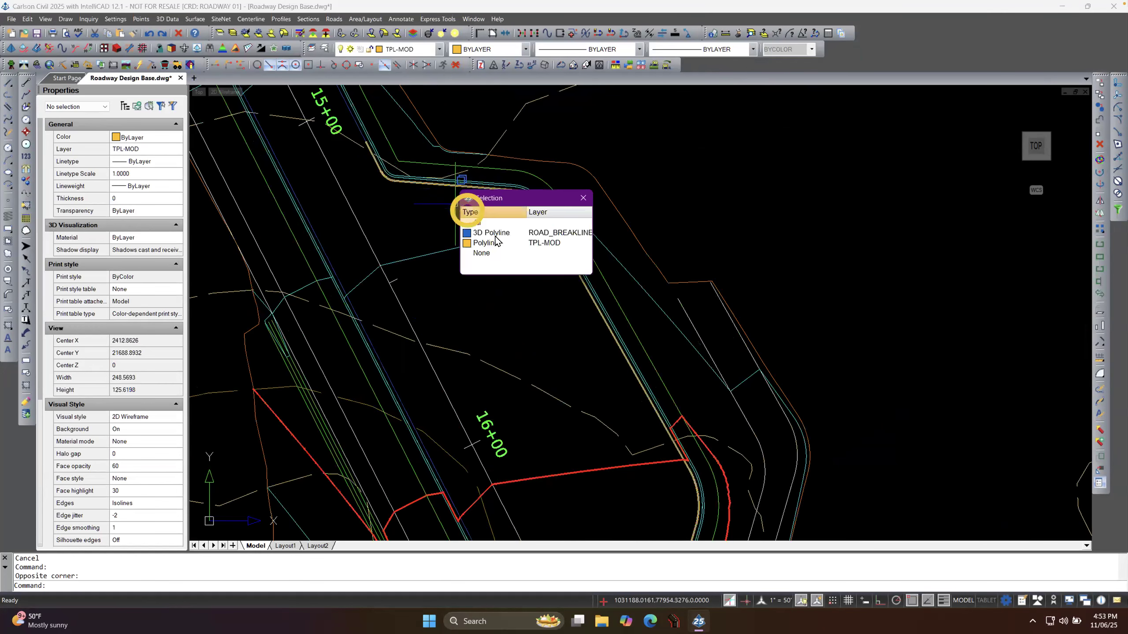
left_click(494, 244)
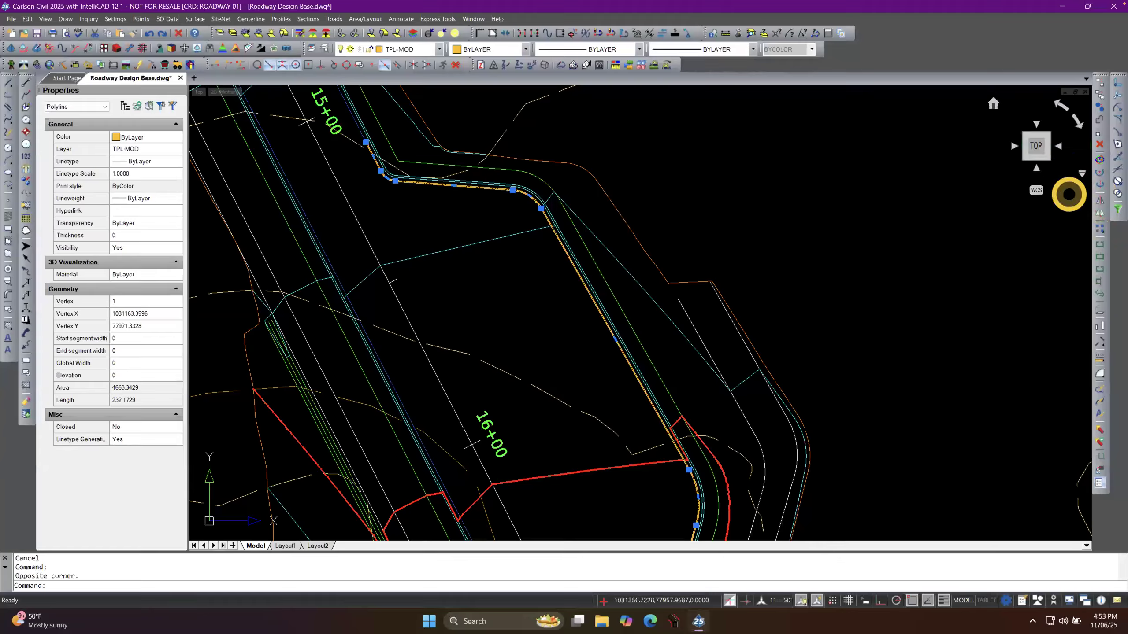
left_click(1098, 203)
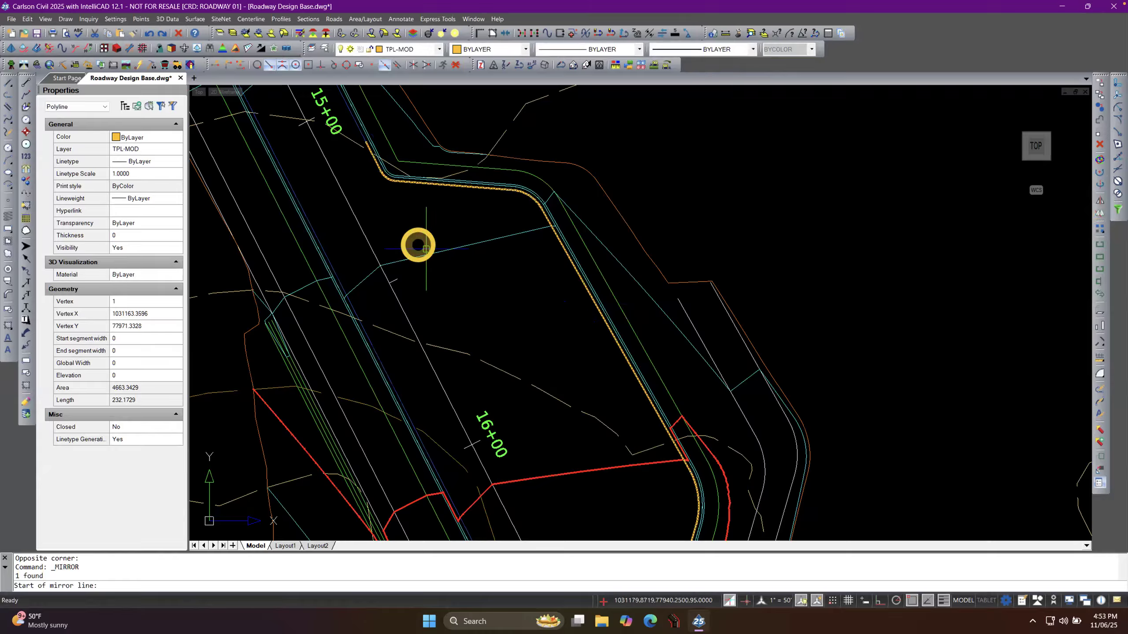
left_click(348, 205)
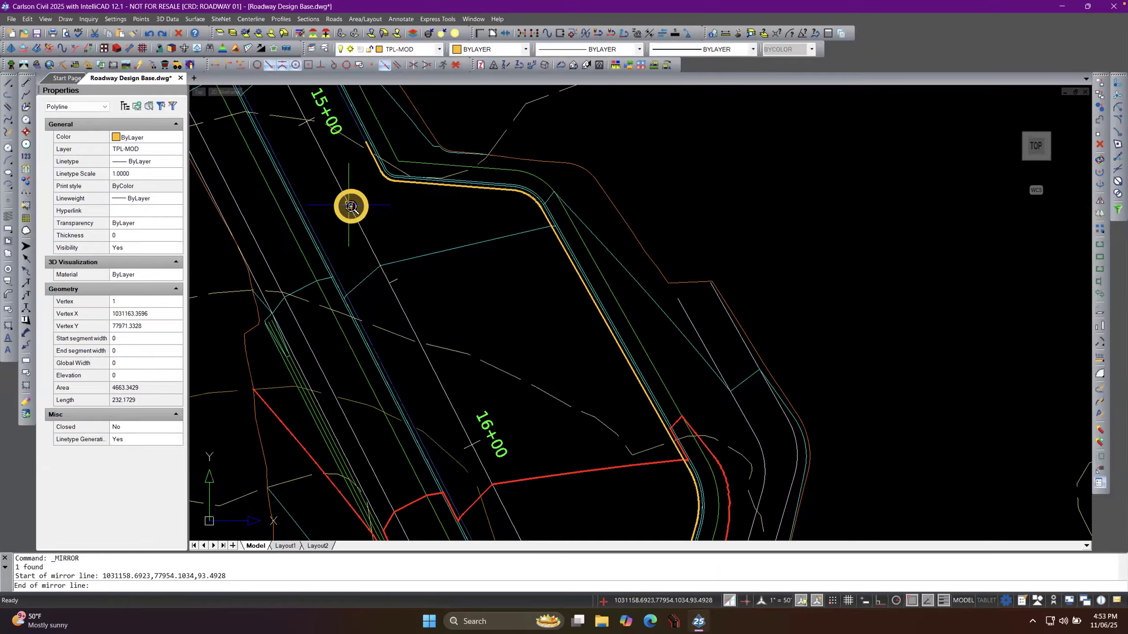
scroll(350, 206, "down", 3)
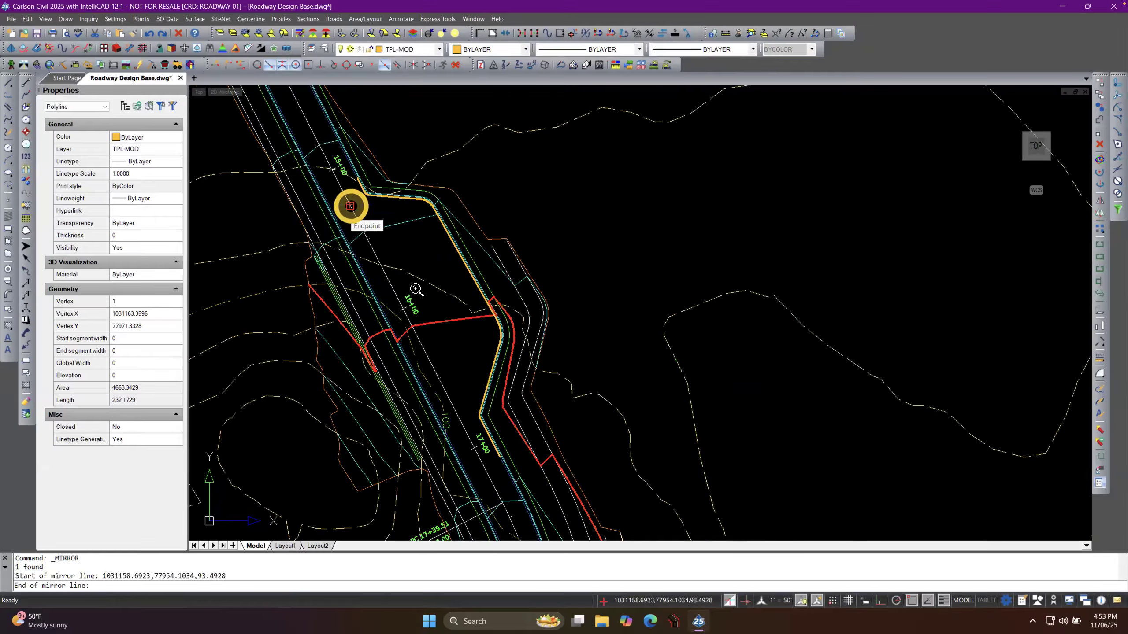
left_click(439, 378)
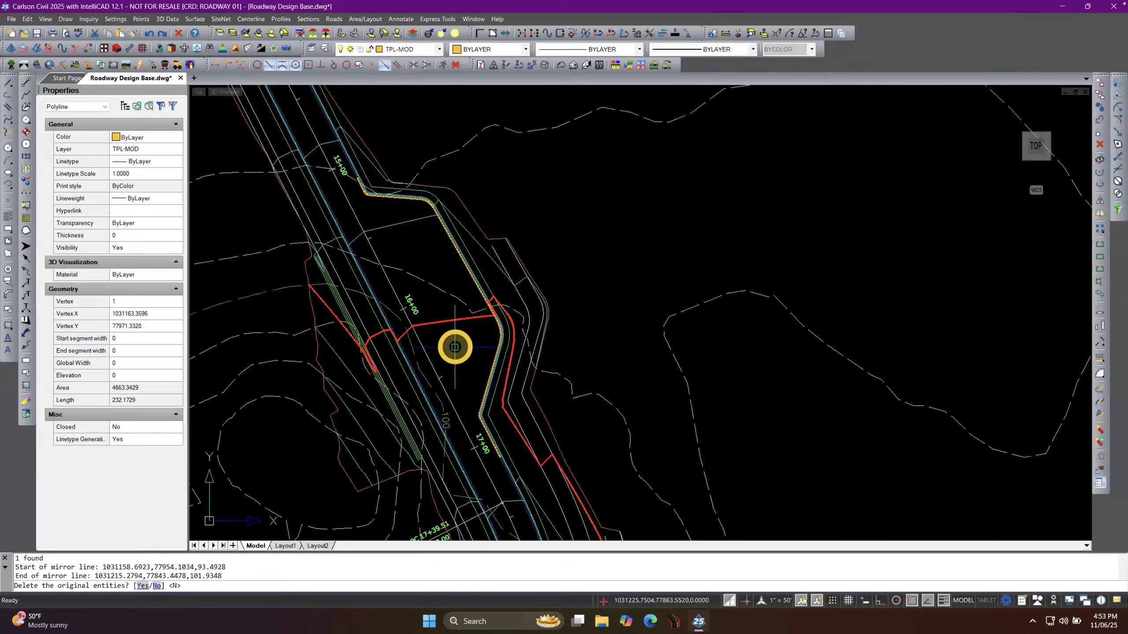
key("Return")
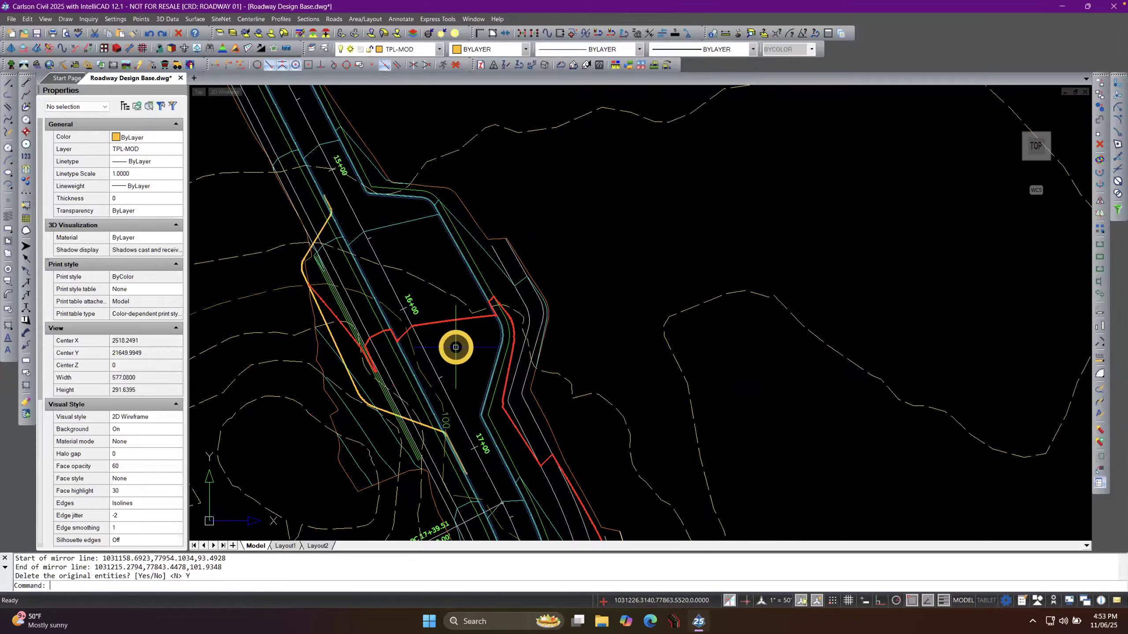
Inspect the ends of the mirrored pull-over polyline, review its linked Pull-over.cl centerline data, and exit the centerline editor.
scroll(464, 456, "up", 5)
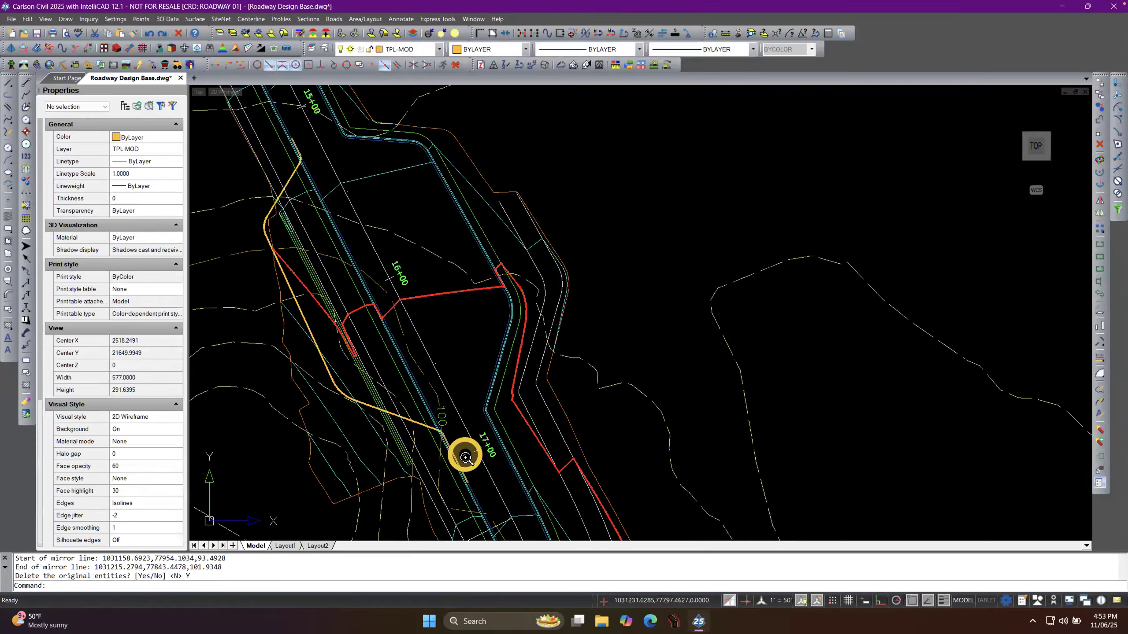
scroll(463, 456, "down", 4)
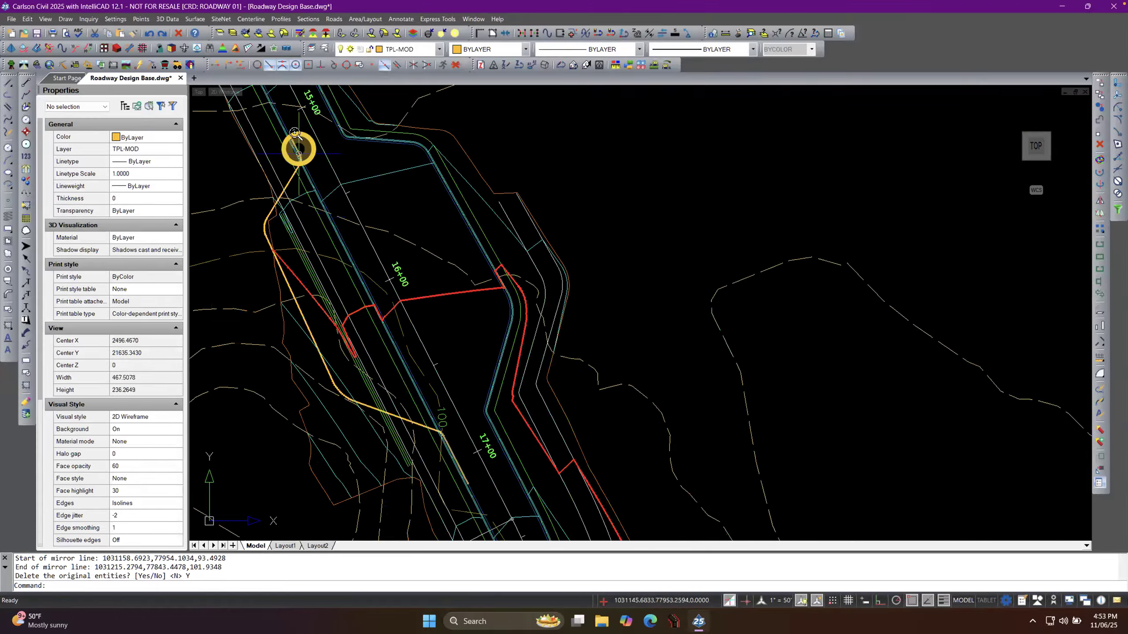
scroll(297, 137, "up", 5)
scroll(296, 136, "down", 3)
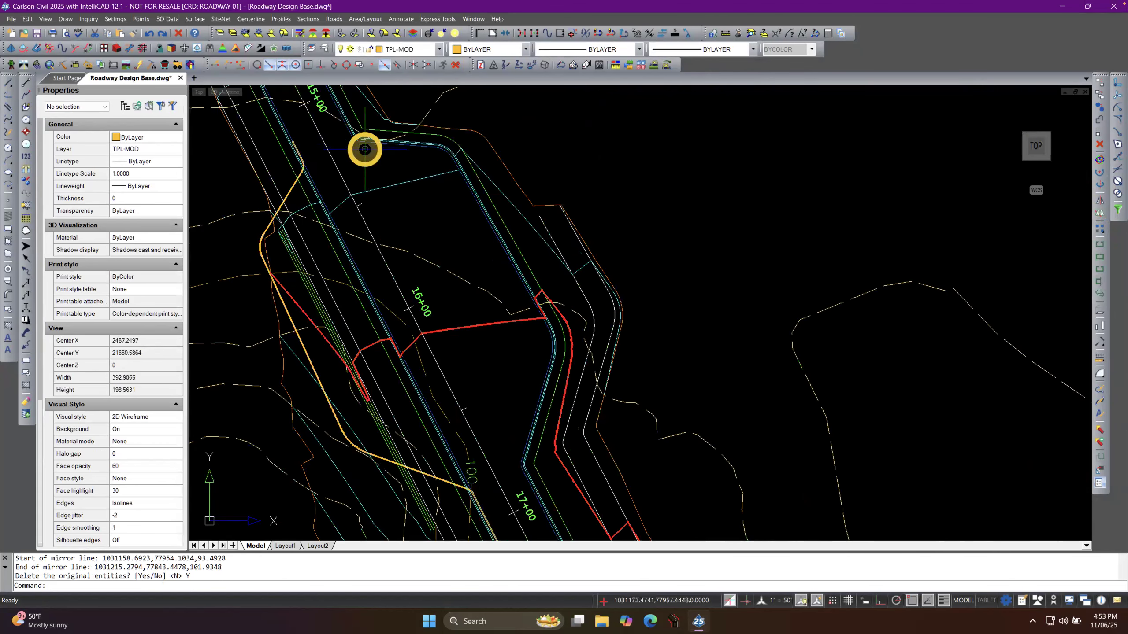
double_click(290, 191)
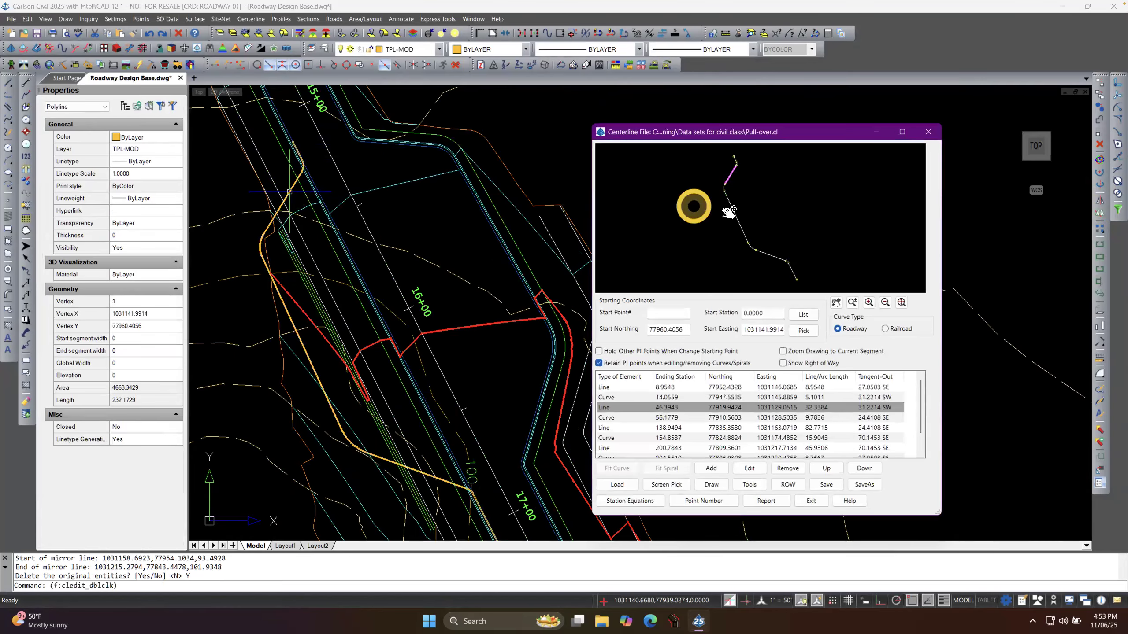
left_click(811, 501)
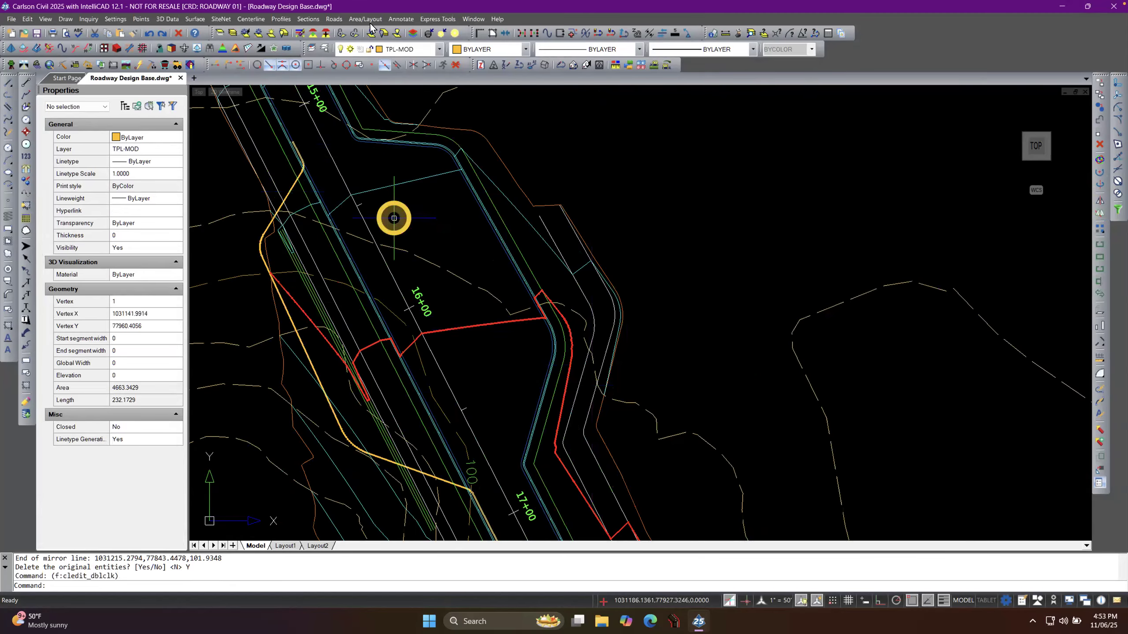
Edit the Pulloff.tpc template point centerline in the road design files so the pull-over entry applies to the left side.
left_click(334, 19)
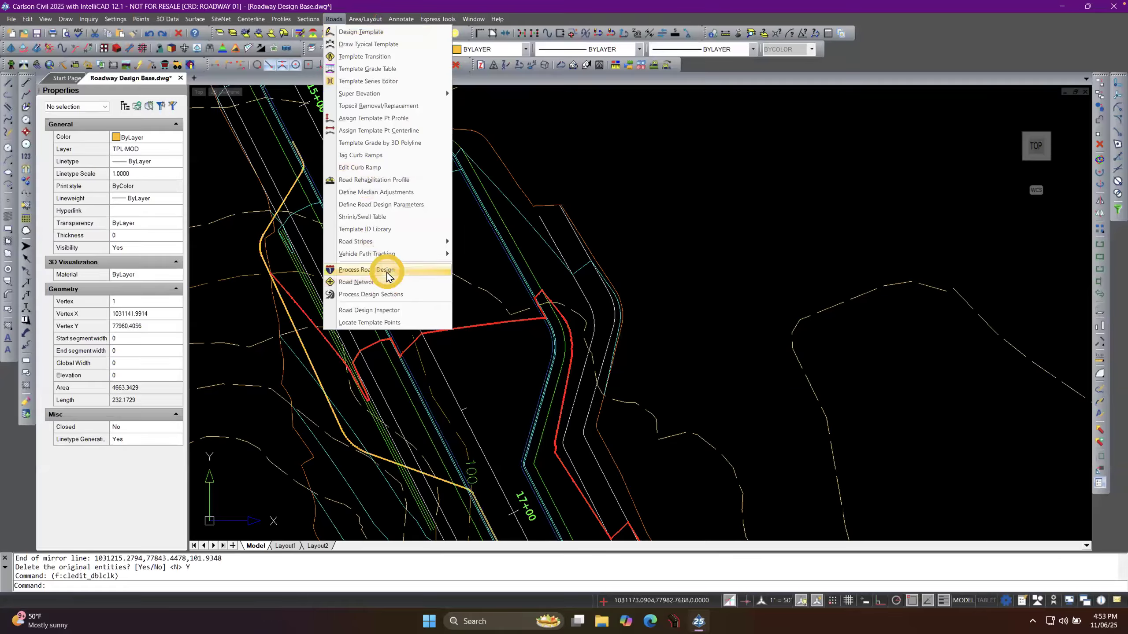
left_click(383, 266)
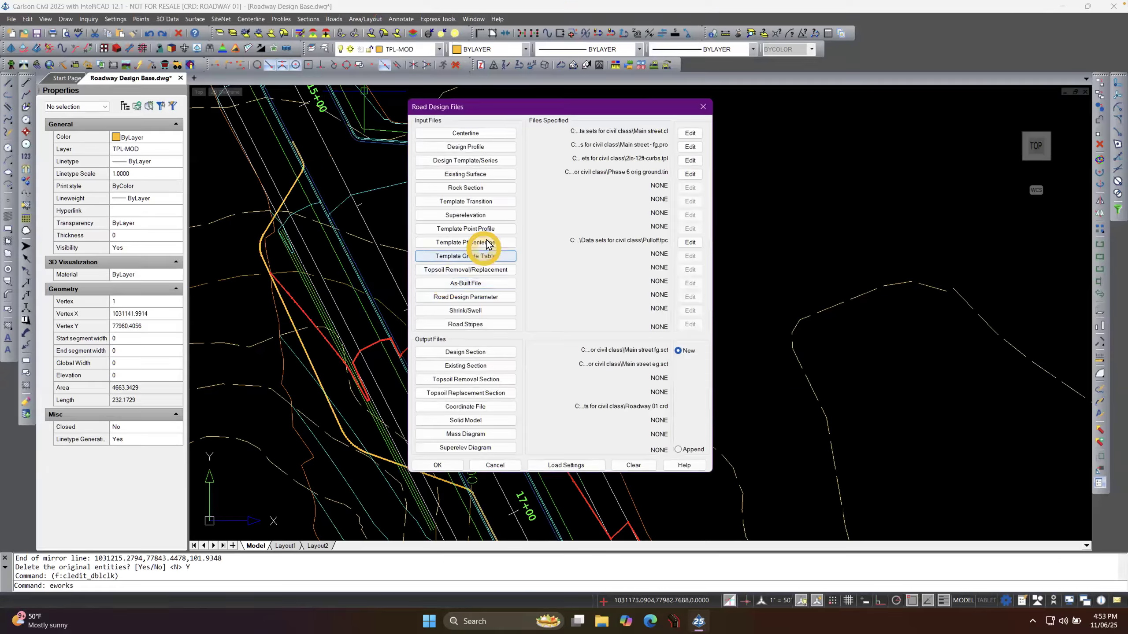
left_click(689, 242)
double_click(387, 259)
left_click(529, 301)
left_click(502, 372)
left_click(382, 371)
Process the Main Street road design with the edited template point centerline and close the report.
left_click(436, 465)
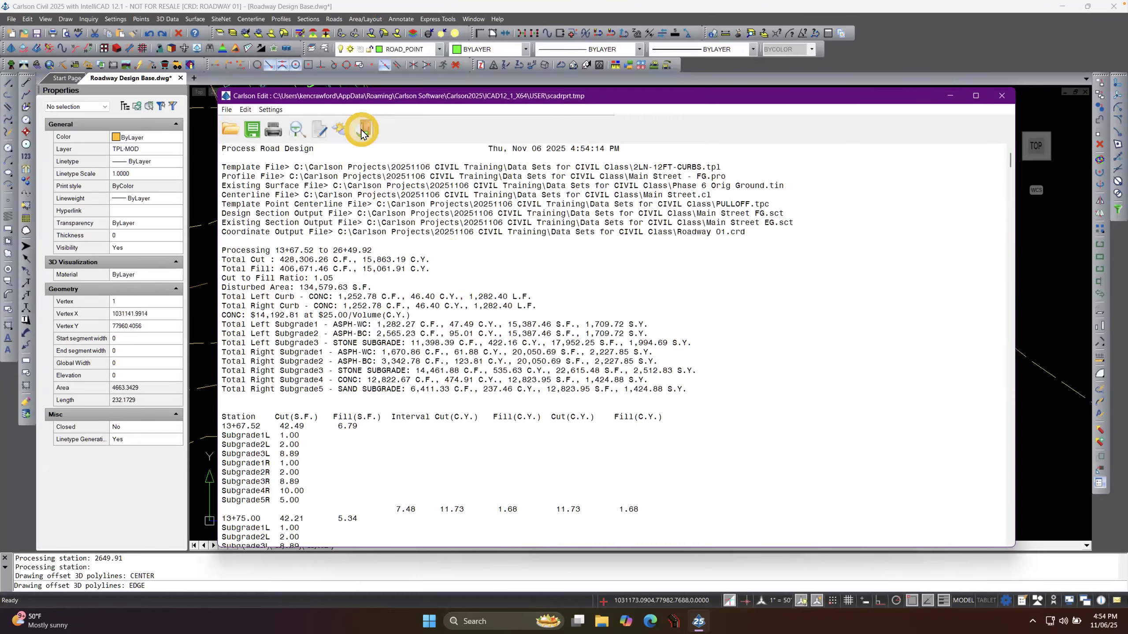
left_click(364, 130)
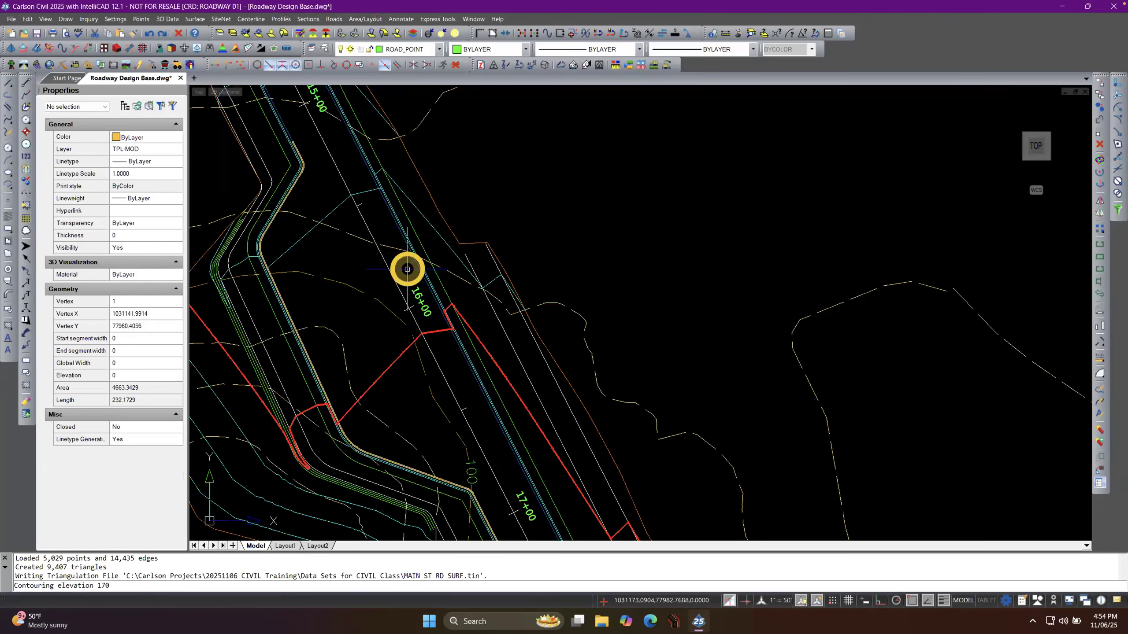
scroll(396, 267, "down", 3)
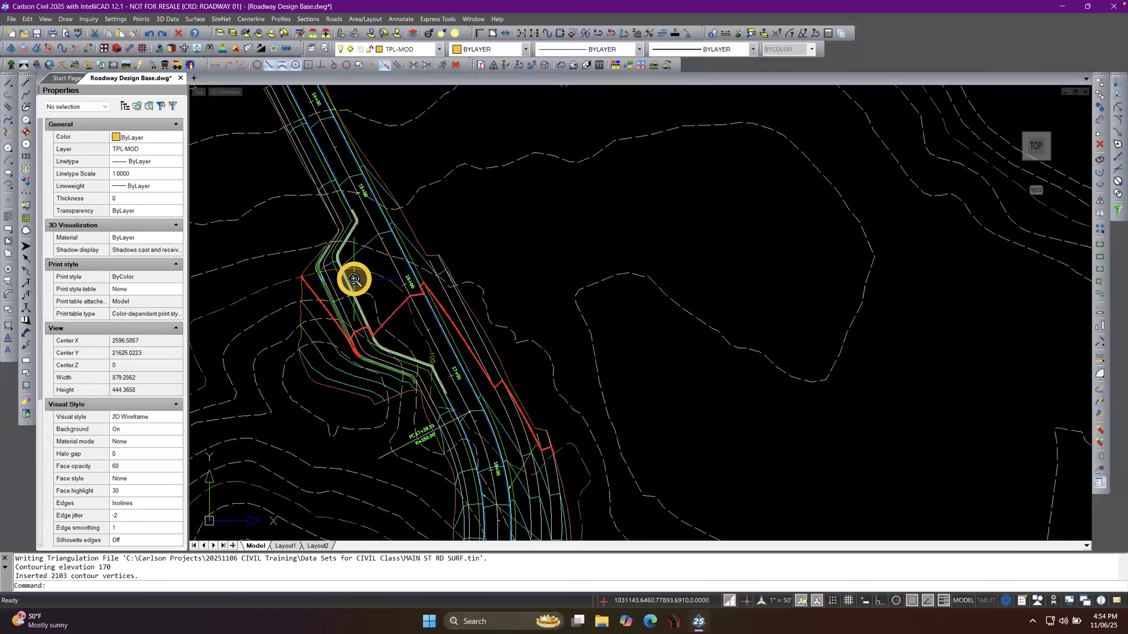
scroll(353, 279, "up", 4)
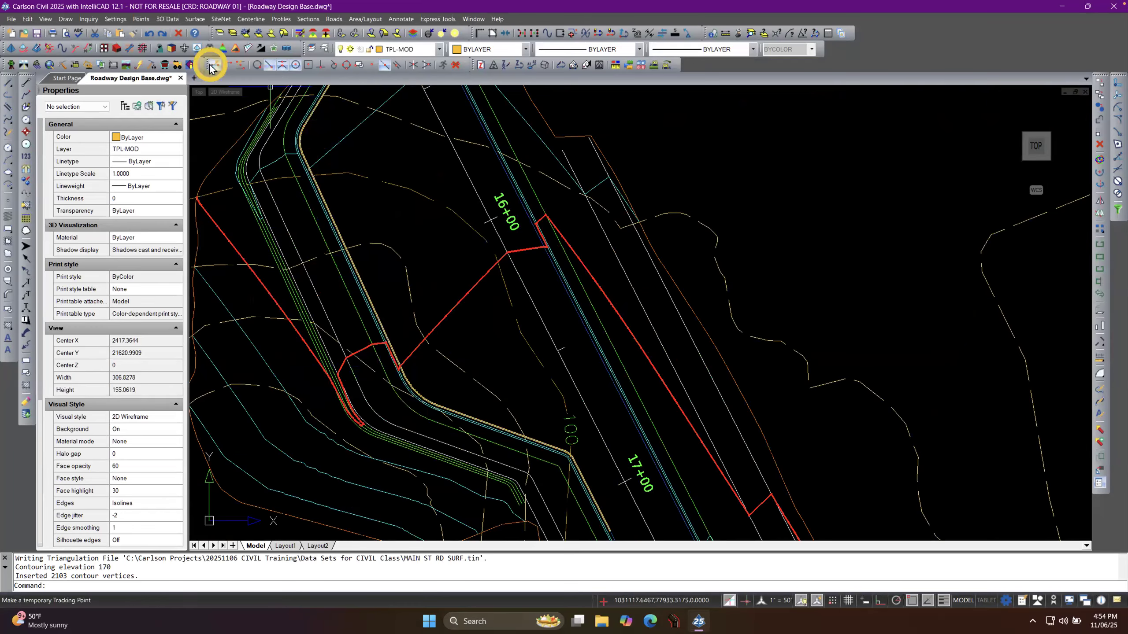
View the MAIN ST RD SURF.tin surface in 3D, examine the mirrored pull-over's curb and transitions, and exit the viewer.
left_click(199, 49)
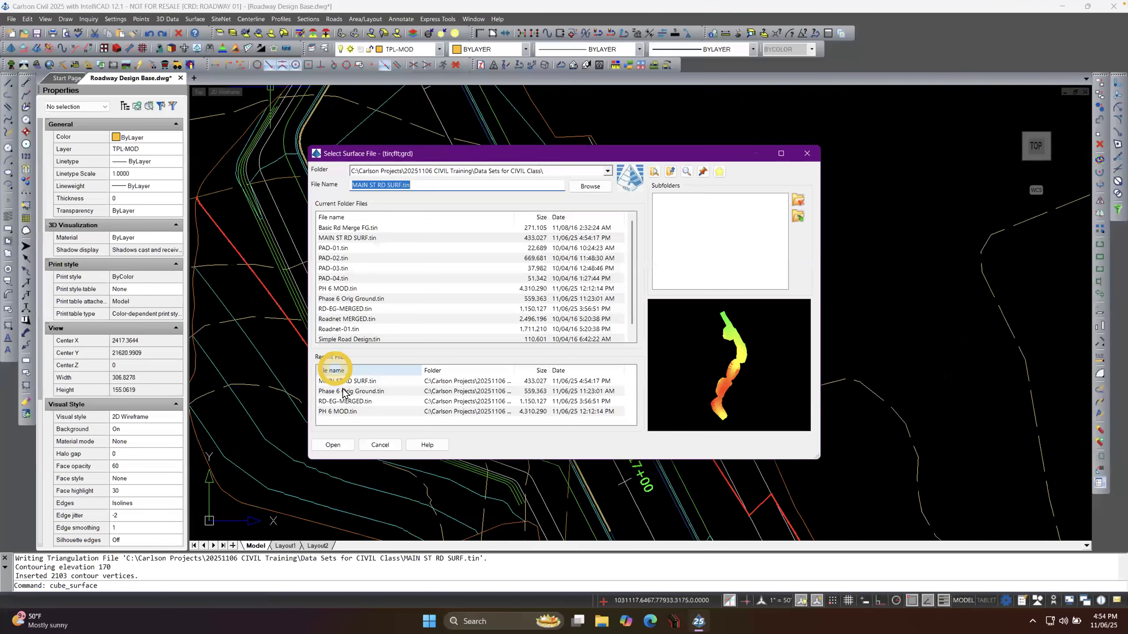
double_click(348, 383)
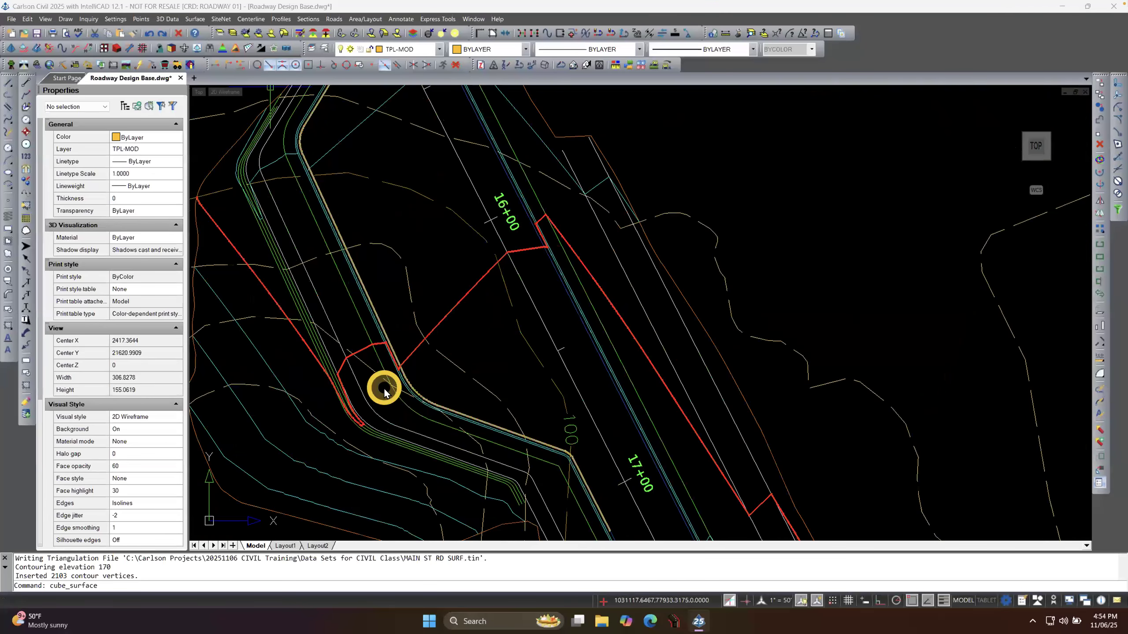
left_click_drag(382, 385, 476, 173)
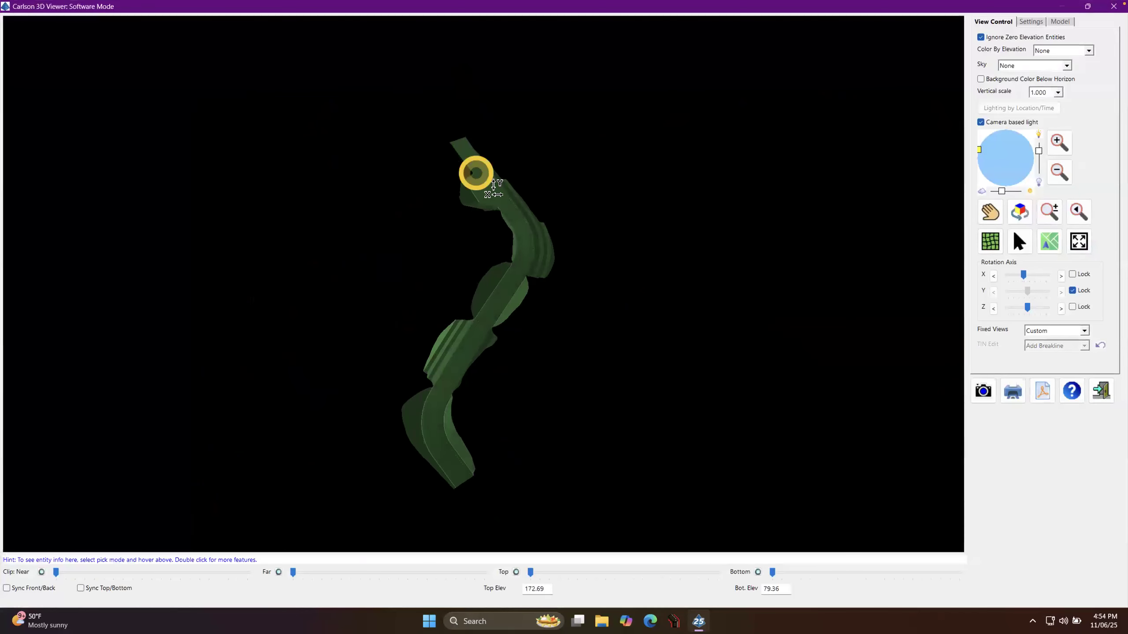
scroll(476, 173, "up", 5)
mouse_move(452, 340)
left_mouse_down()
mouse_move(405, 267)
mouse_move(571, 519)
mouse_move(484, 504)
mouse_move(590, 350)
left_mouse_up()
scroll(590, 350, "up", 1)
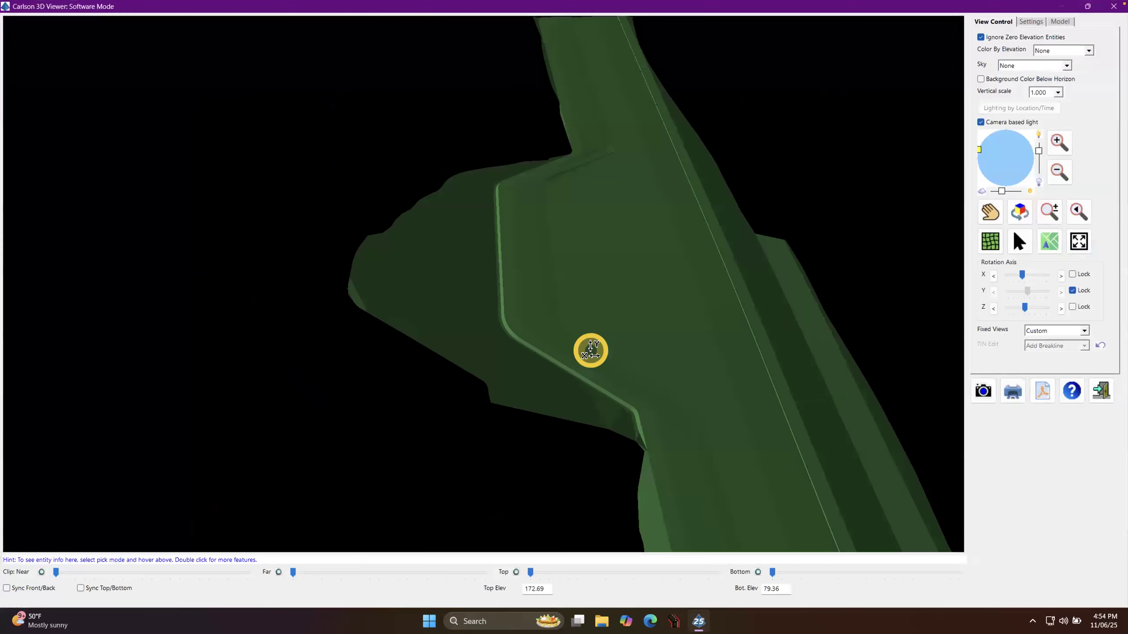
scroll(590, 350, "up", 3)
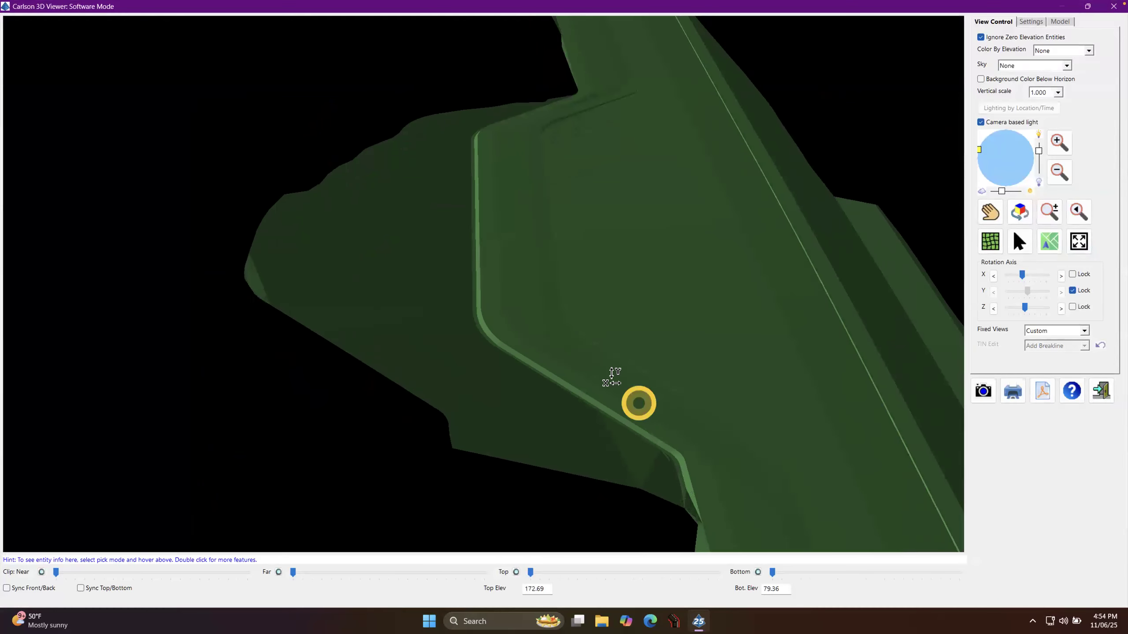
mouse_move(511, 511)
left_mouse_down()
mouse_move(619, 472)
mouse_move(573, 474)
mouse_move(572, 507)
mouse_move(544, 471)
mouse_move(424, 413)
mouse_move(606, 409)
mouse_move(271, 367)
mouse_move(292, 360)
mouse_move(142, 319)
mouse_move(144, 242)
left_mouse_up()
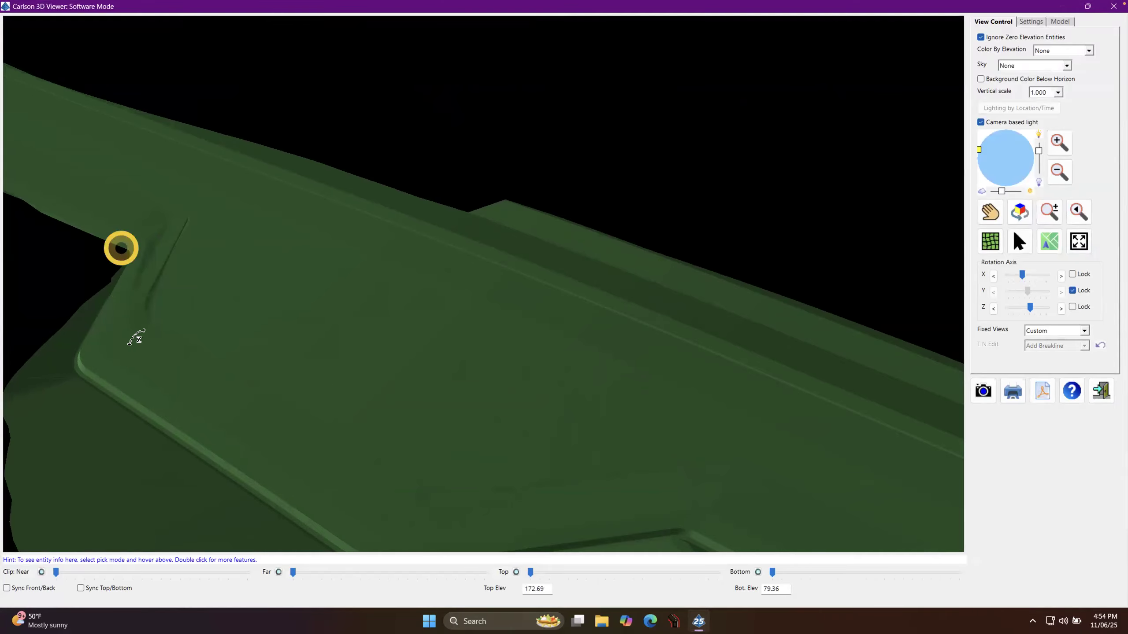
left_click(1100, 391)
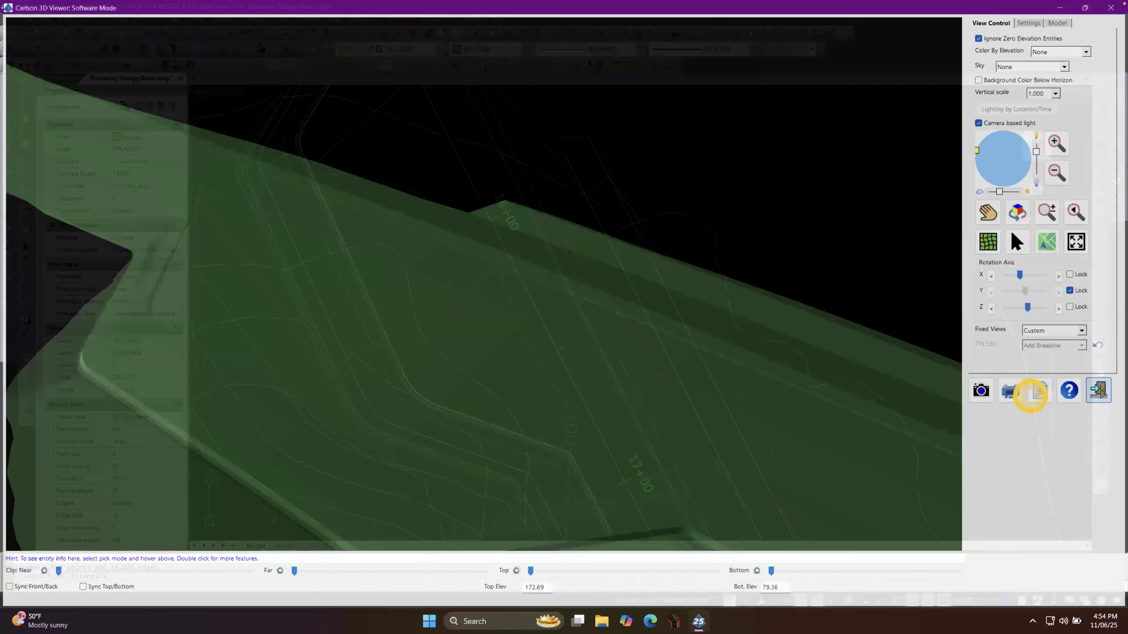
Reprocess the road design with a smaller station interval and close the report.
right_click(492, 335)
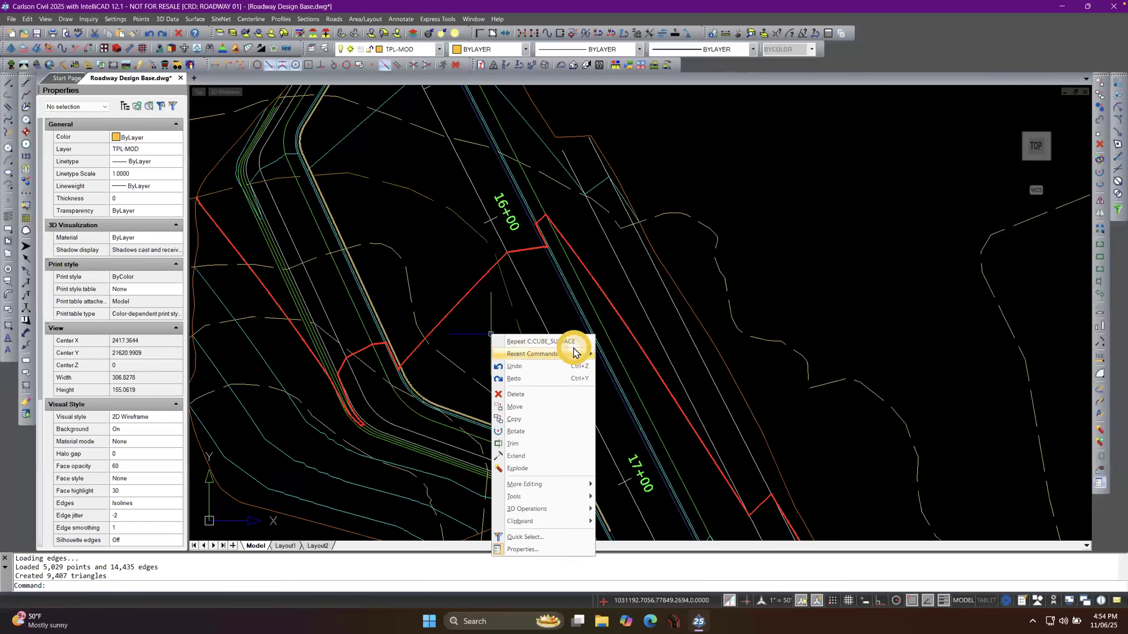
mouse_move(588, 355)
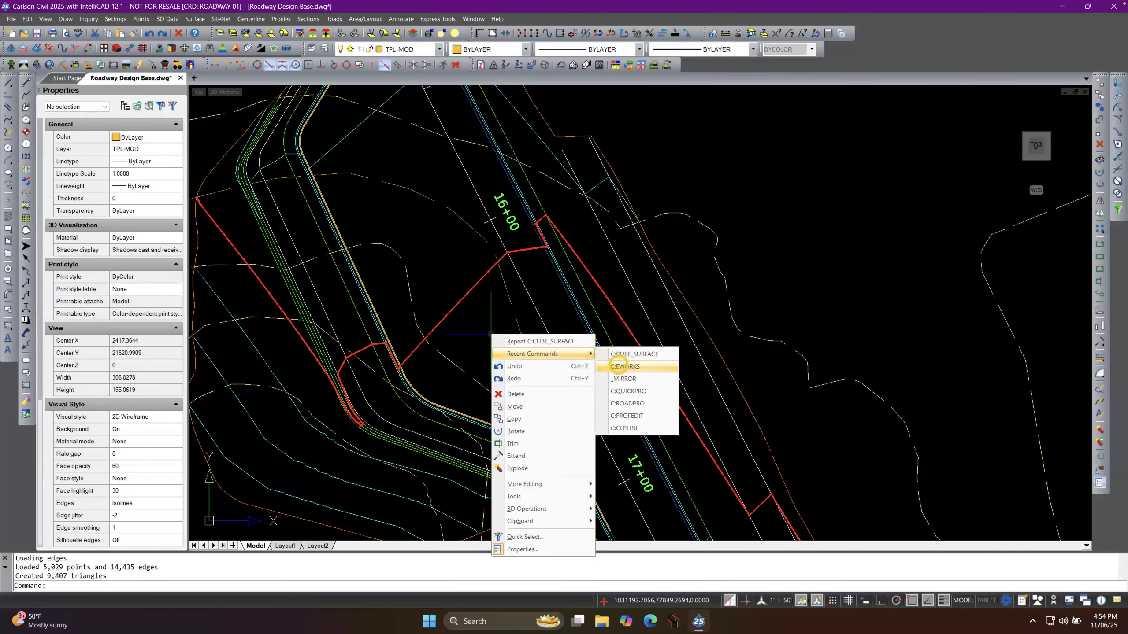
left_click(617, 367)
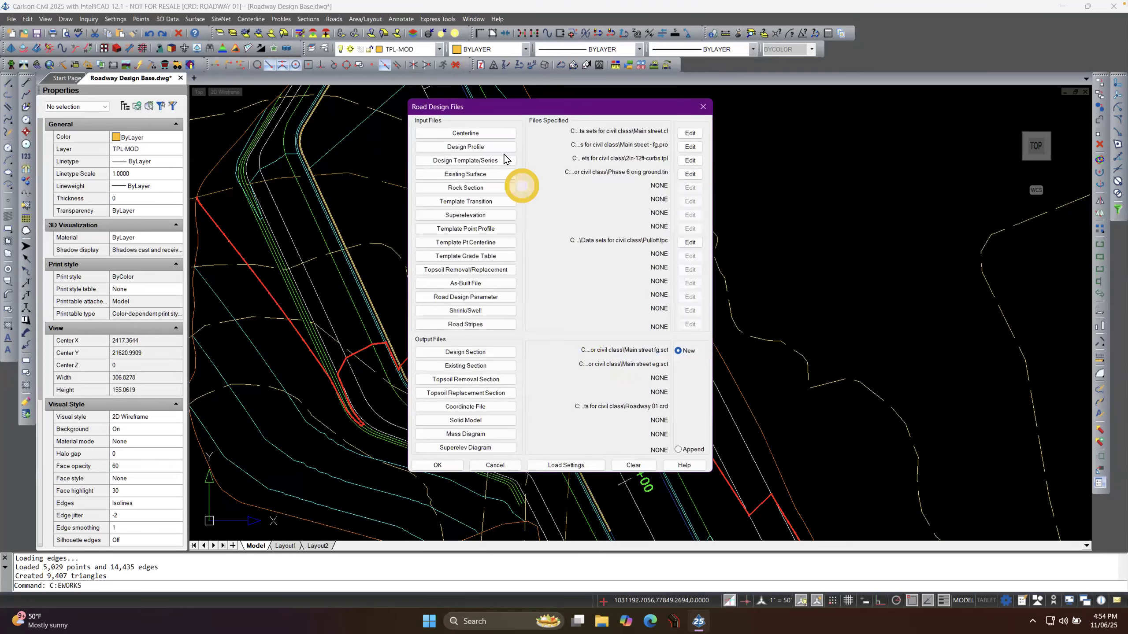
left_click(427, 465)
double_click(511, 155)
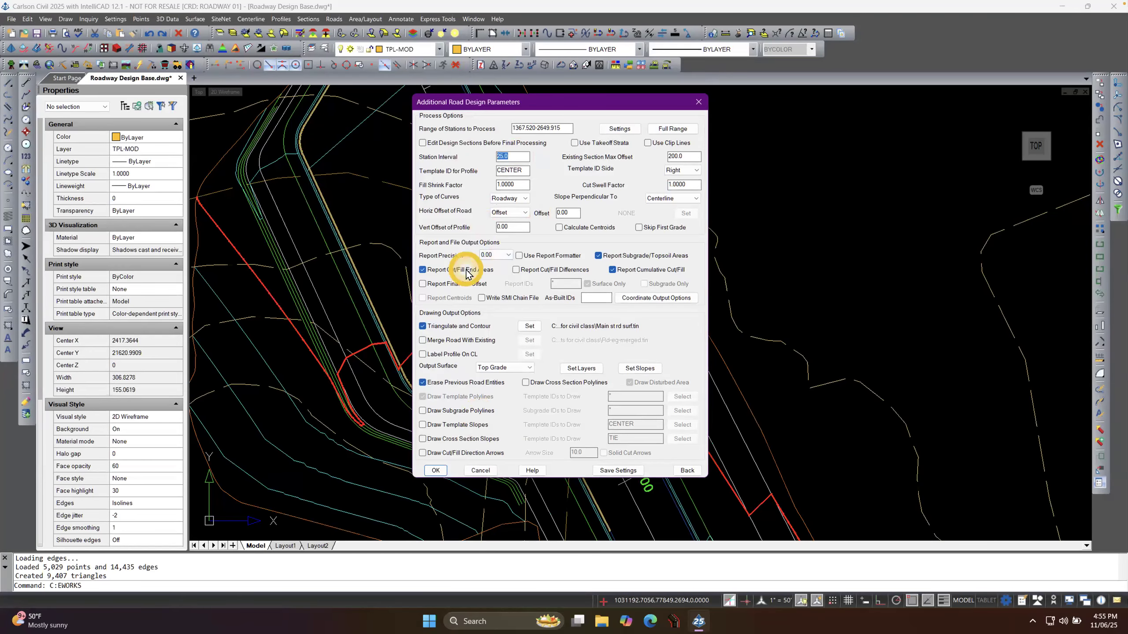
left_click(436, 471)
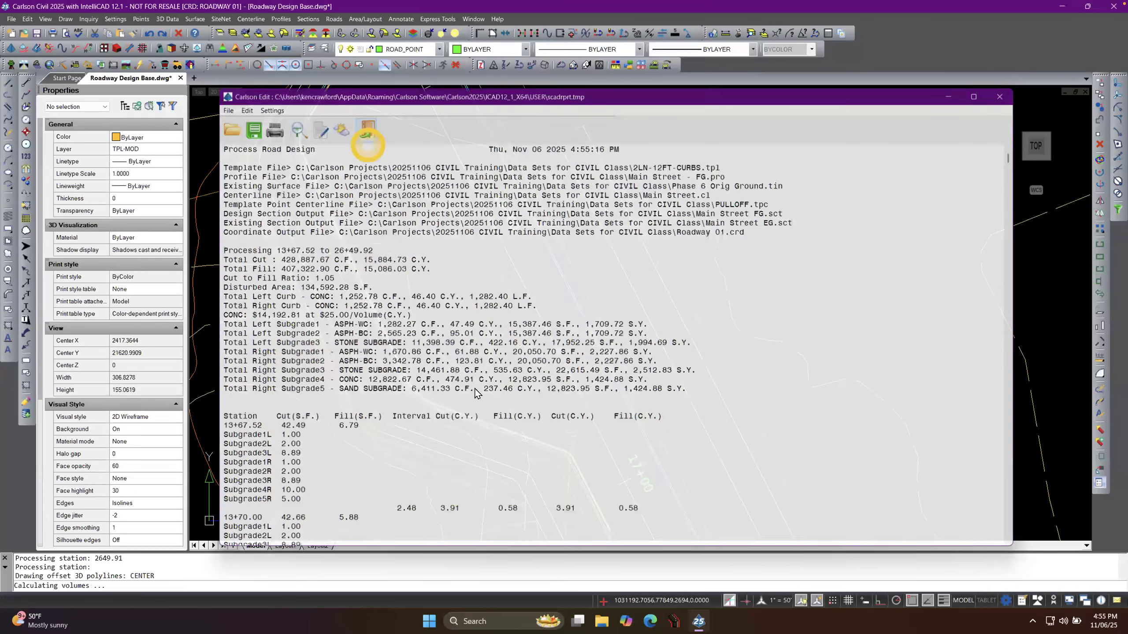
left_click(367, 133)
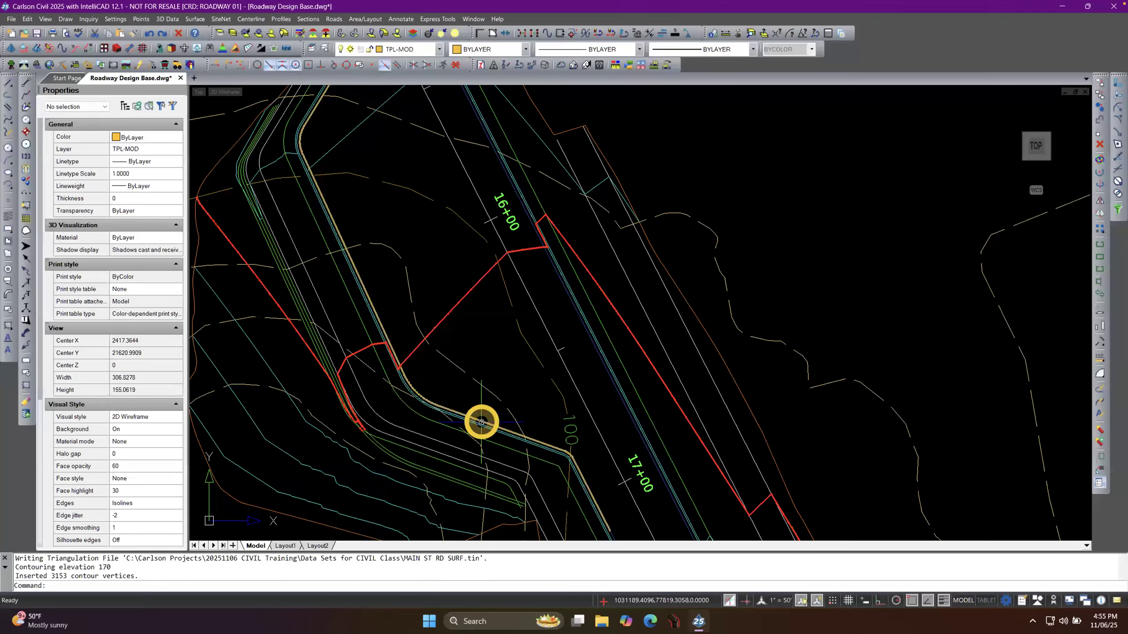
Reopen the road design files and reselect PULLOFF.tpc as the template point centerline file.
scroll(482, 421, "down", 3)
scroll(400, 209, "up", 5)
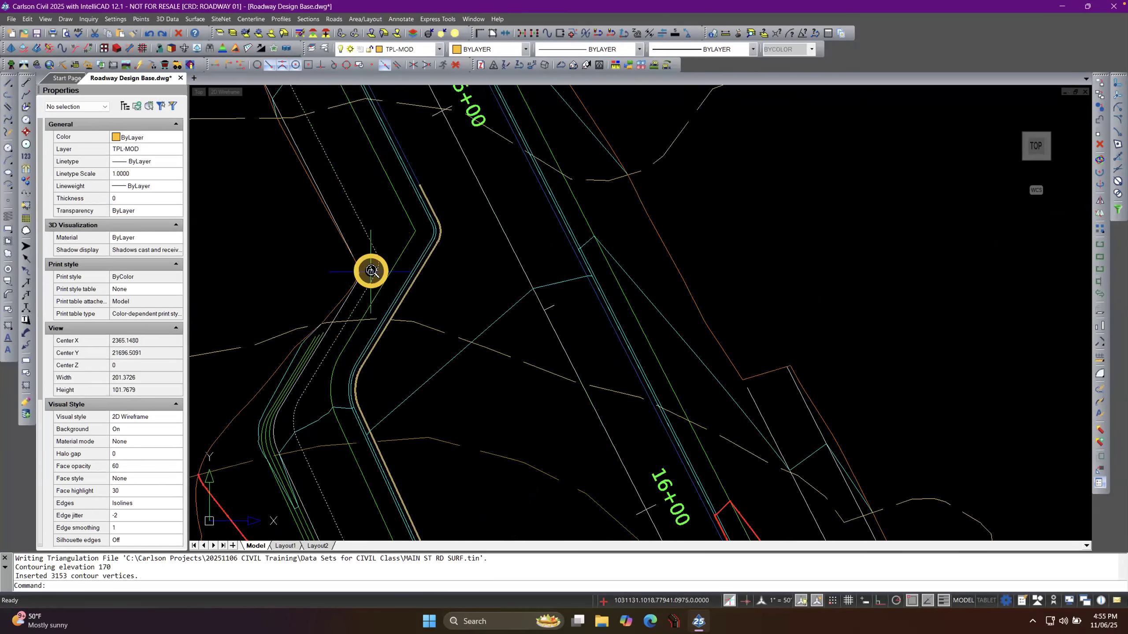
scroll(370, 264, "down", 10)
right_click(464, 263)
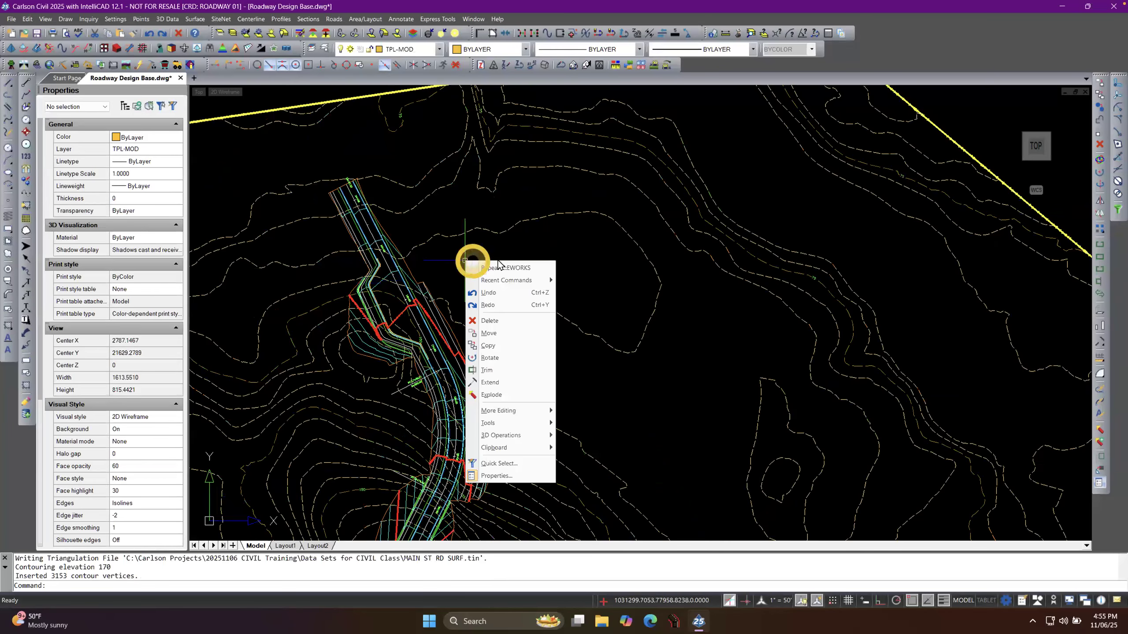
left_click(516, 269)
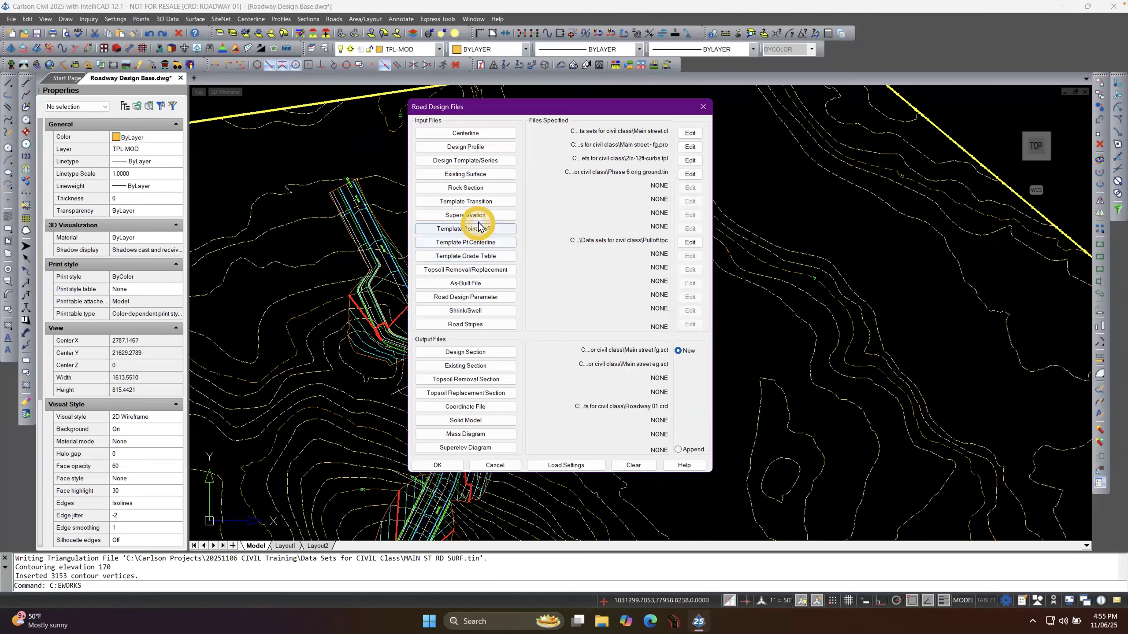
left_click(477, 246)
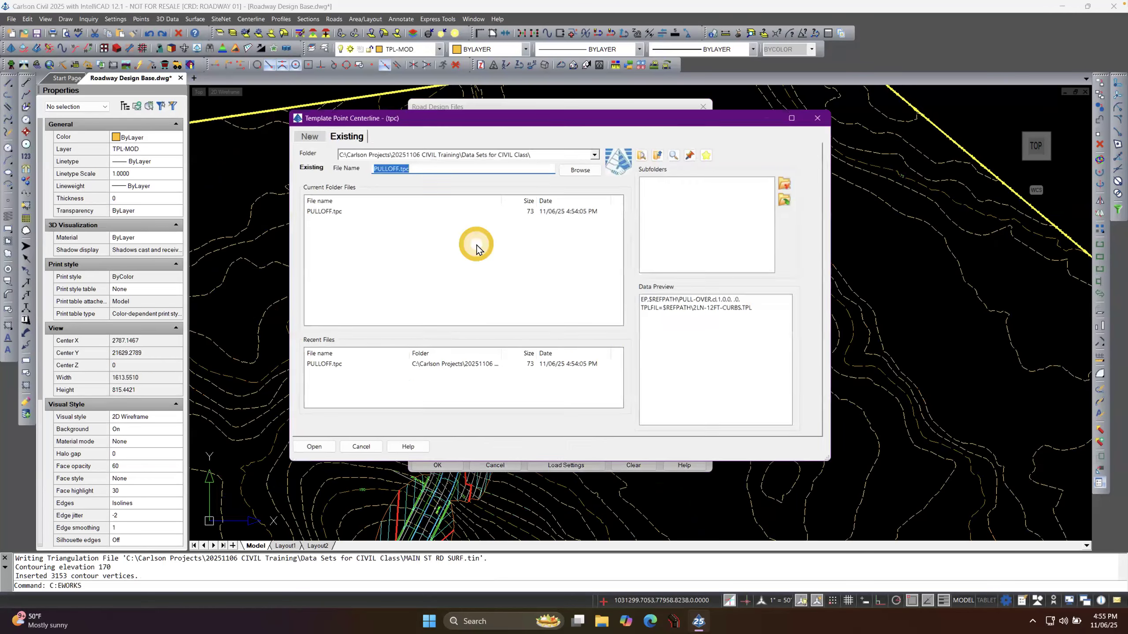
left_click(364, 446)
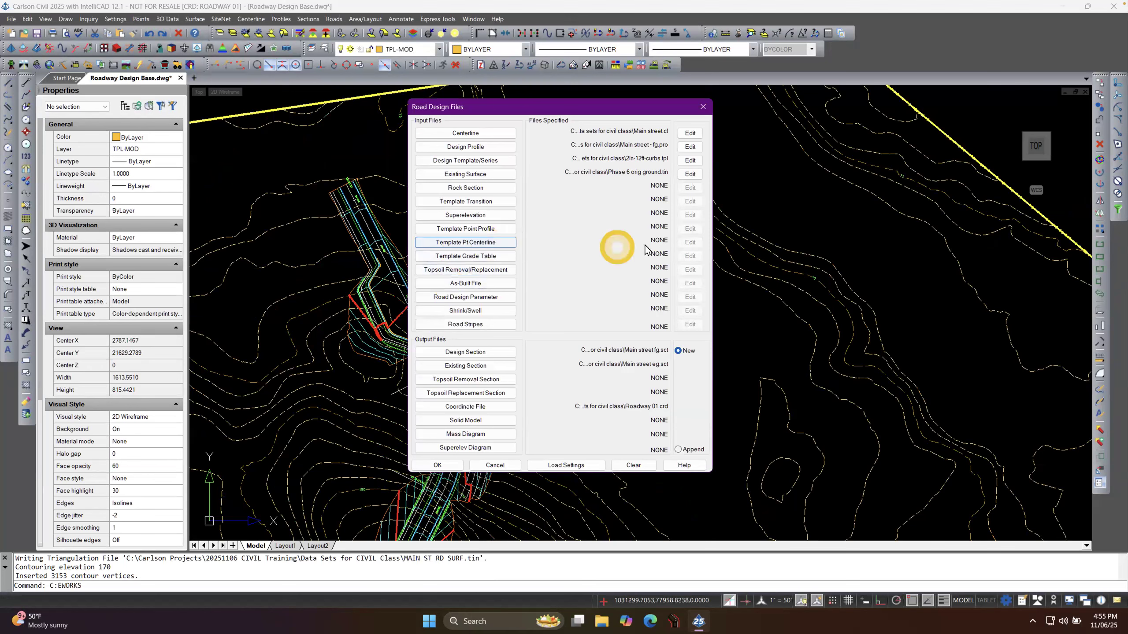
left_click(501, 247)
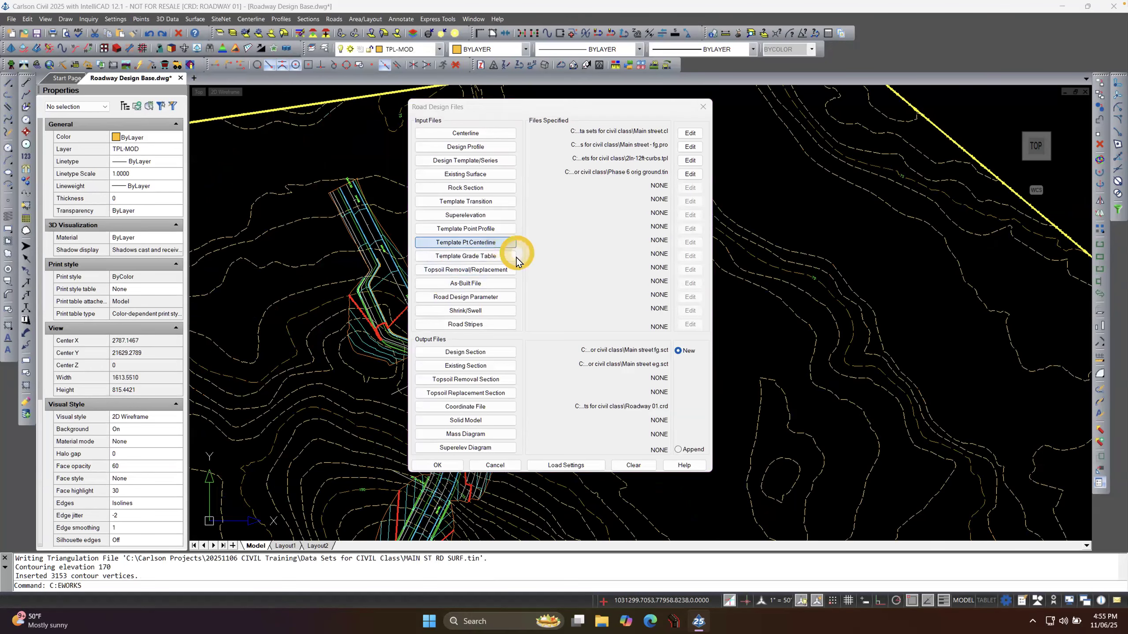
double_click(338, 360)
Change the pull-over entry's template point ID to CRB in the template point centerline file and save it.
left_click(686, 244)
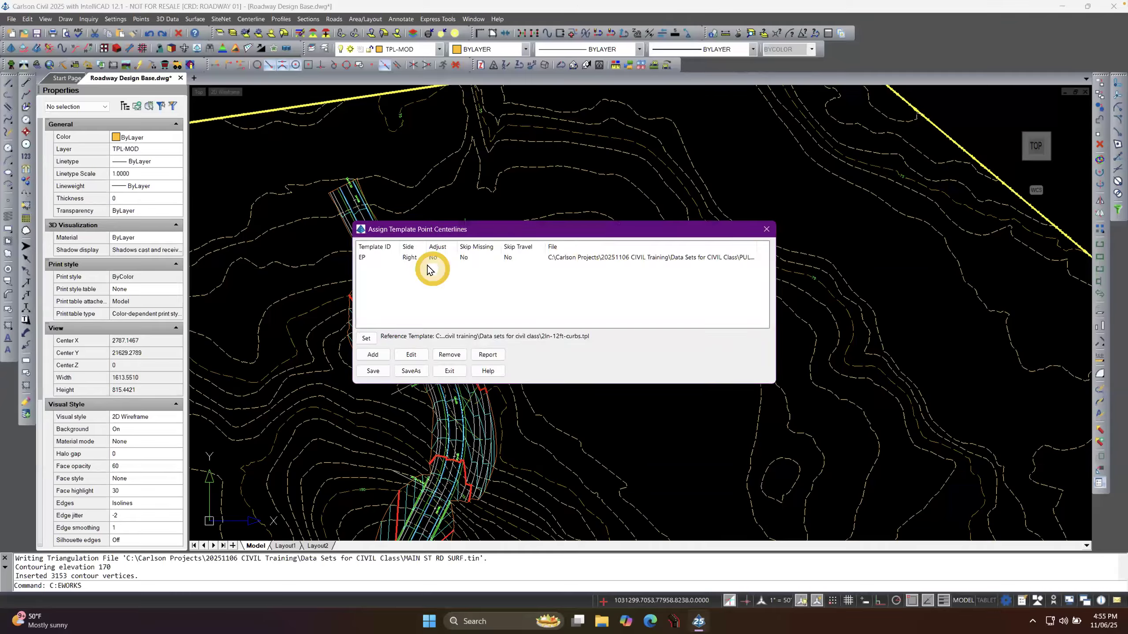
double_click(425, 259)
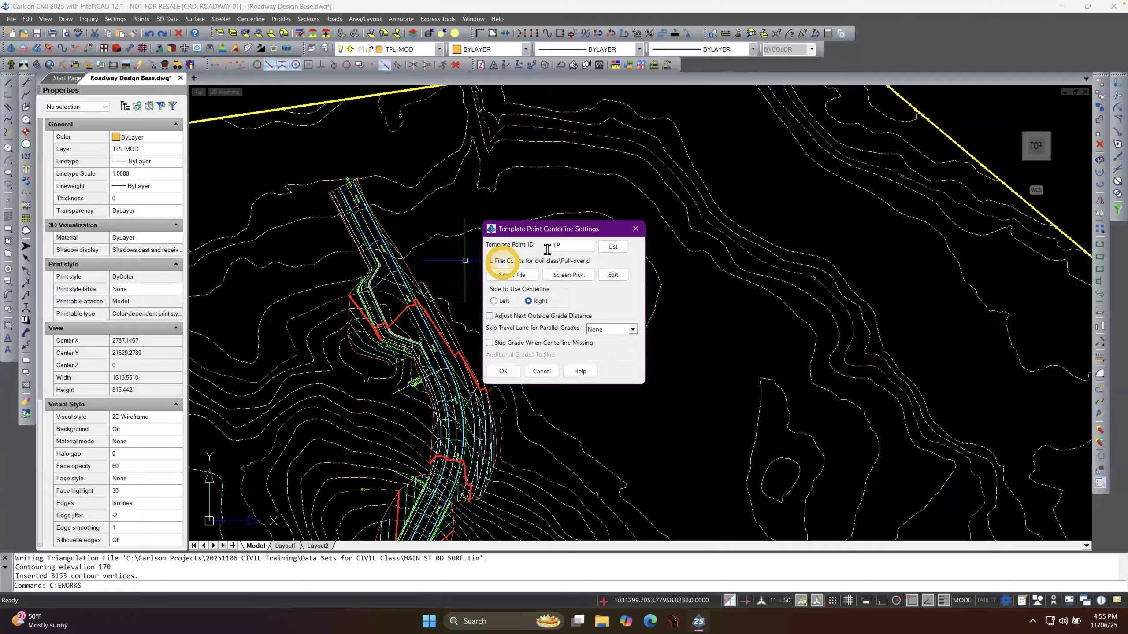
left_click(612, 247)
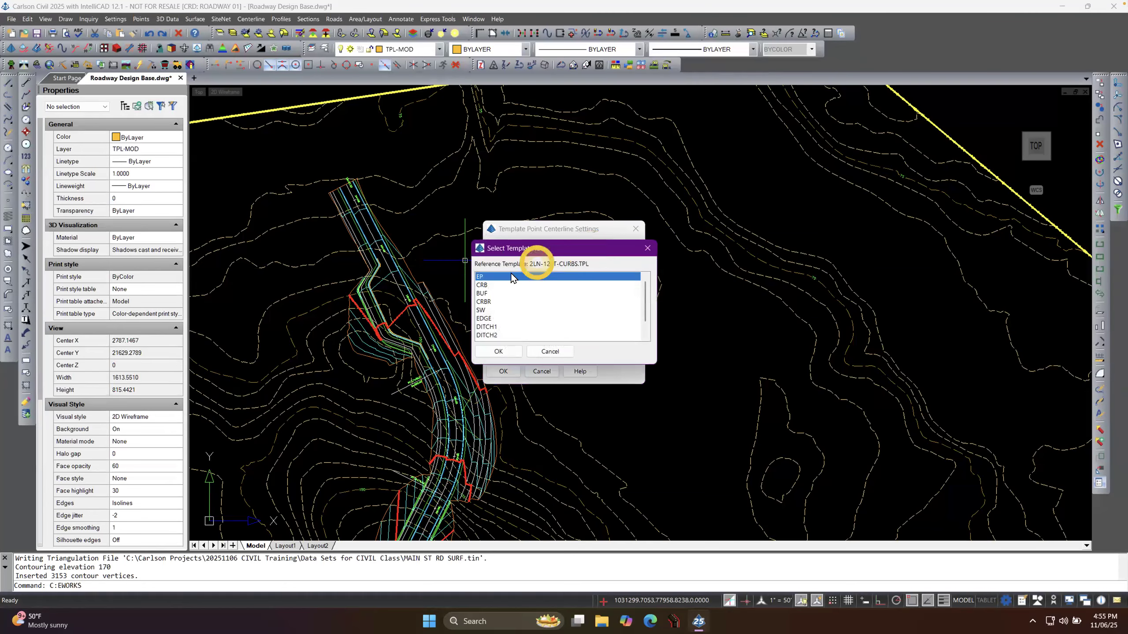
left_click(484, 286)
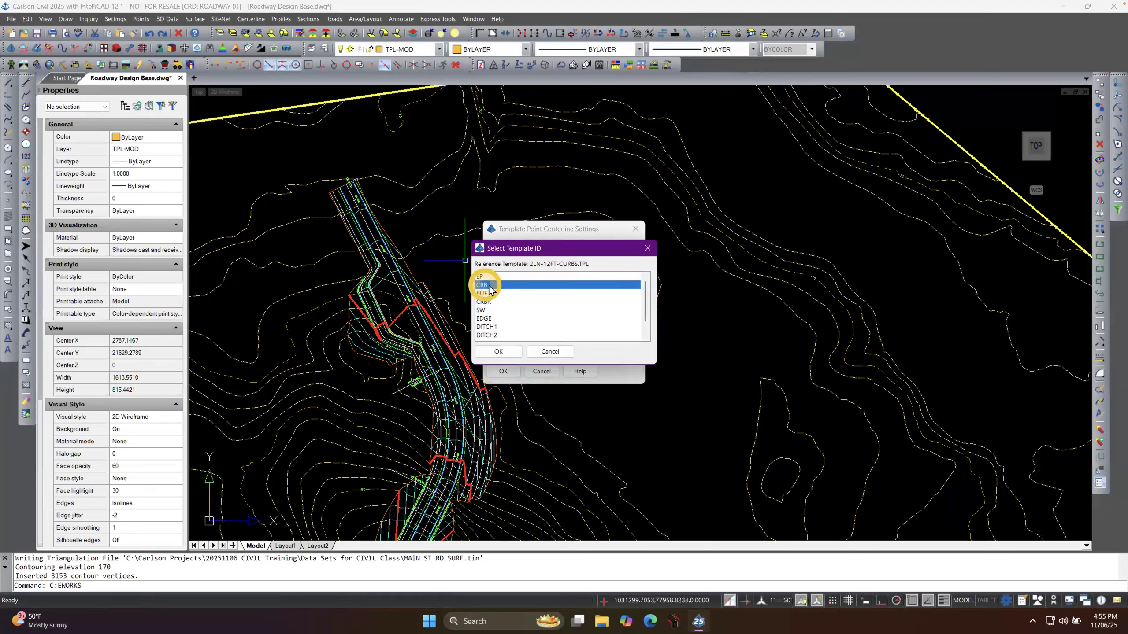
left_click(499, 351)
left_click(503, 371)
left_click(398, 368)
Process the road design with the pull-over centerline assigned to CRB, dismiss the message and close the report.
left_click(437, 464)
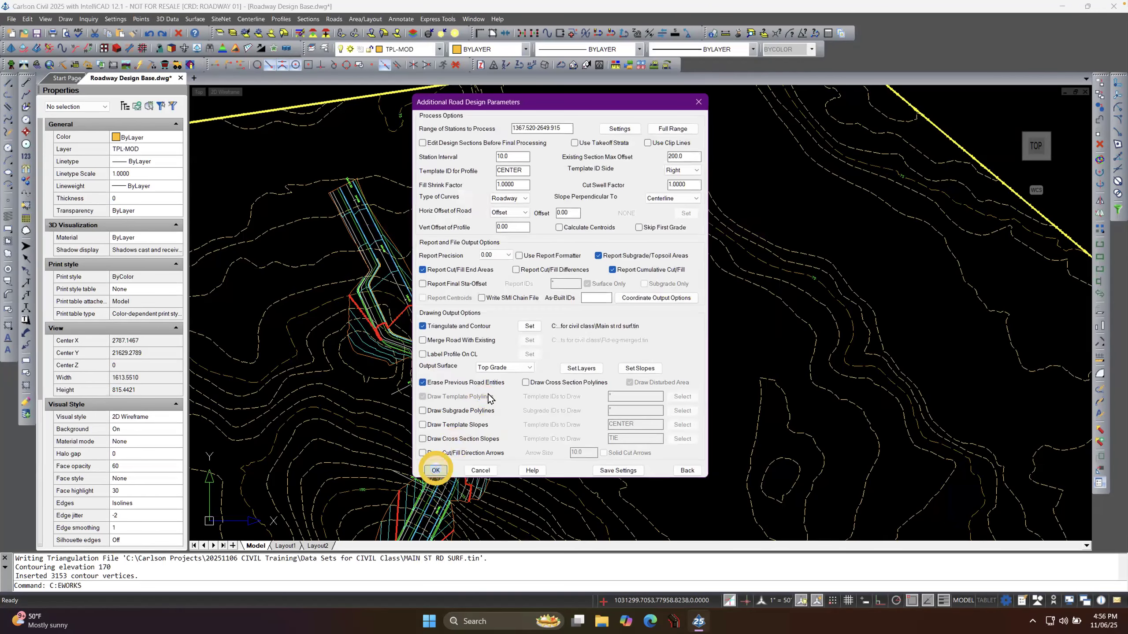
key("Return")
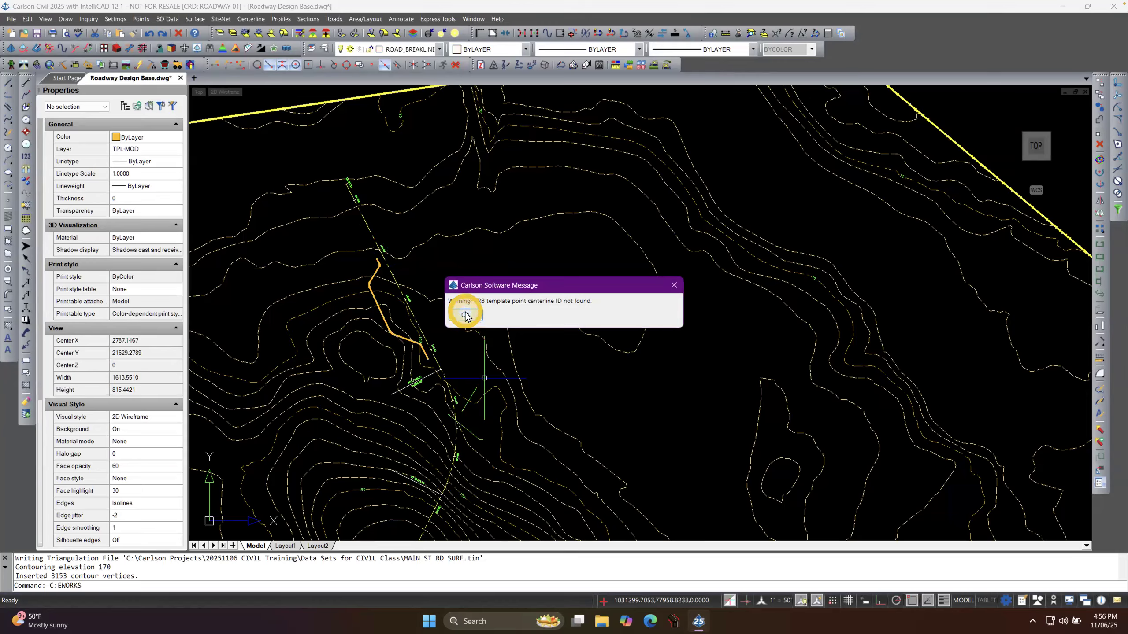
left_click(466, 316)
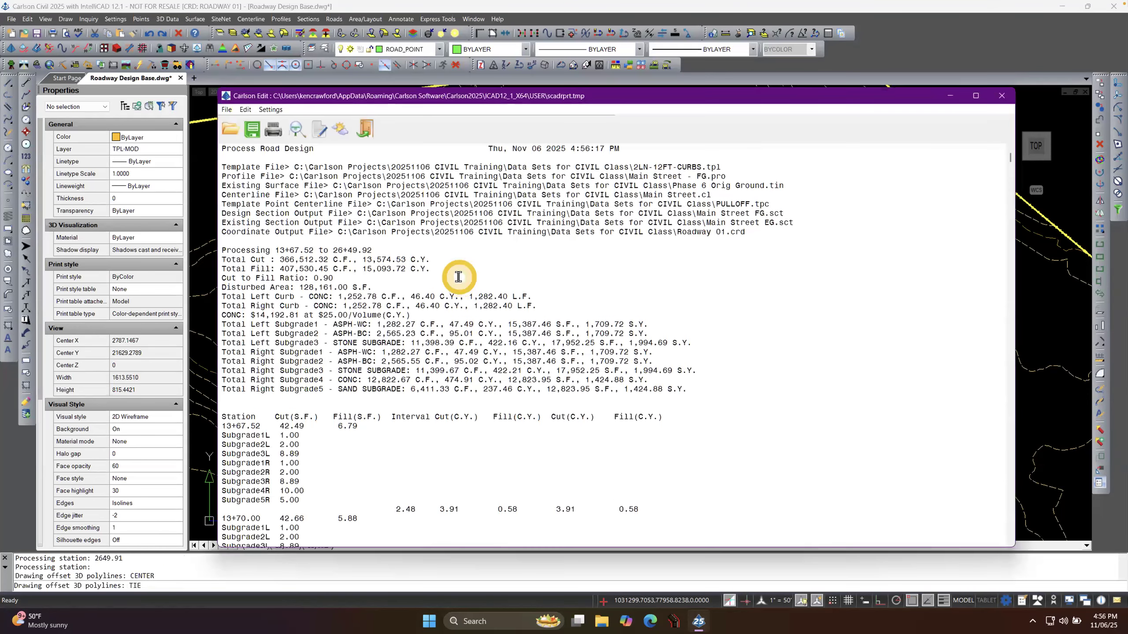
left_click(365, 133)
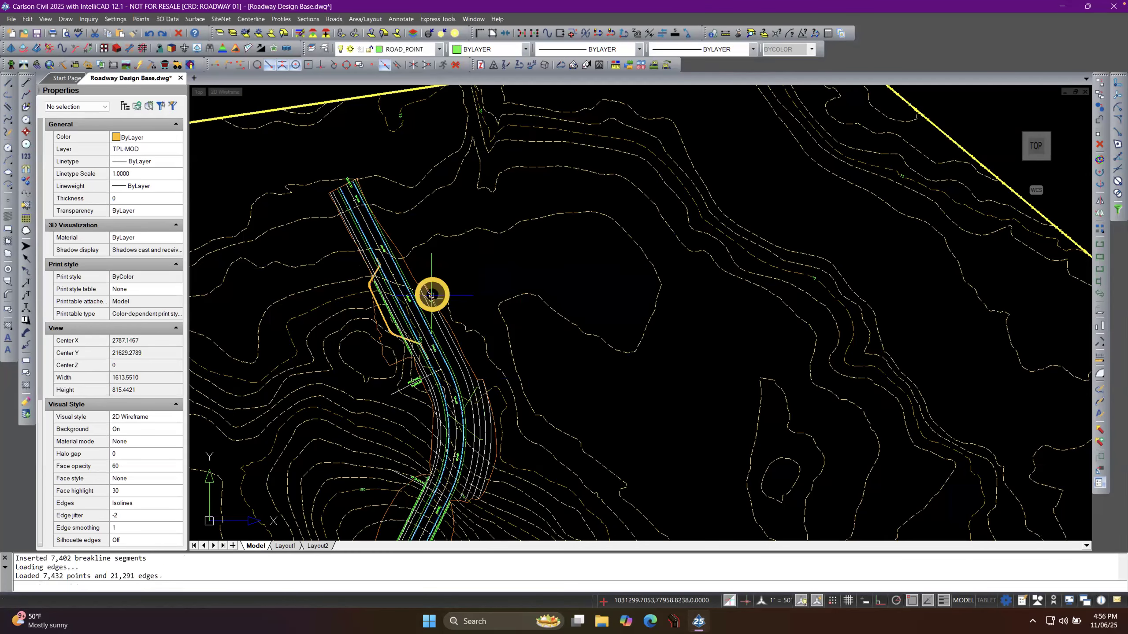
Reopen the road design files, change the pull-over entry's template point ID to CRBR and save the template point centerline.
right_click(452, 271)
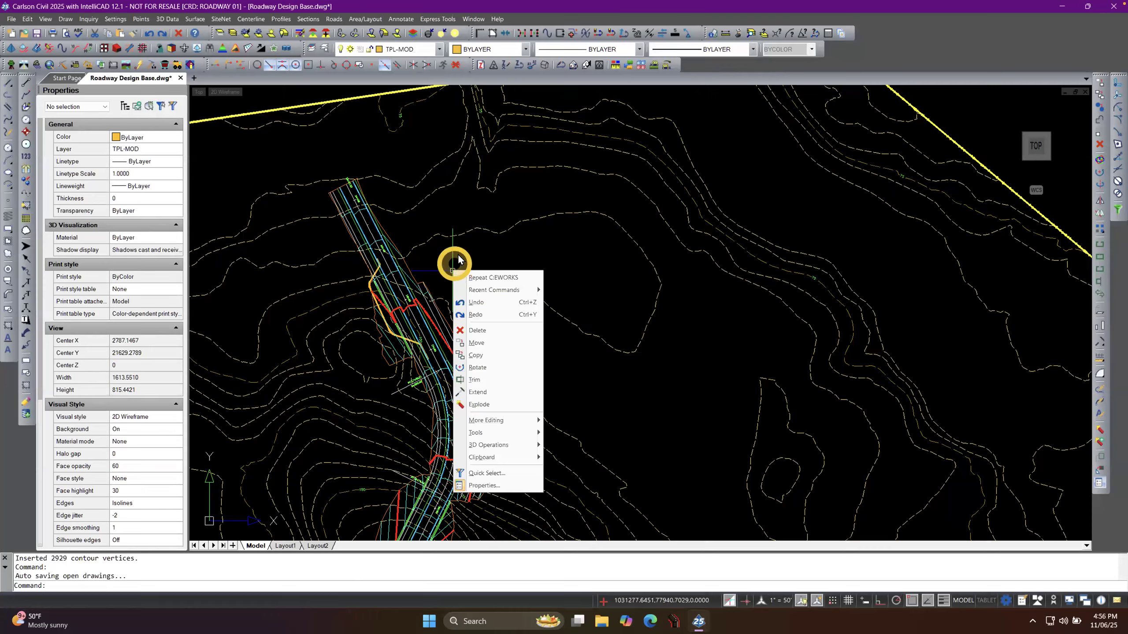
left_click(494, 279)
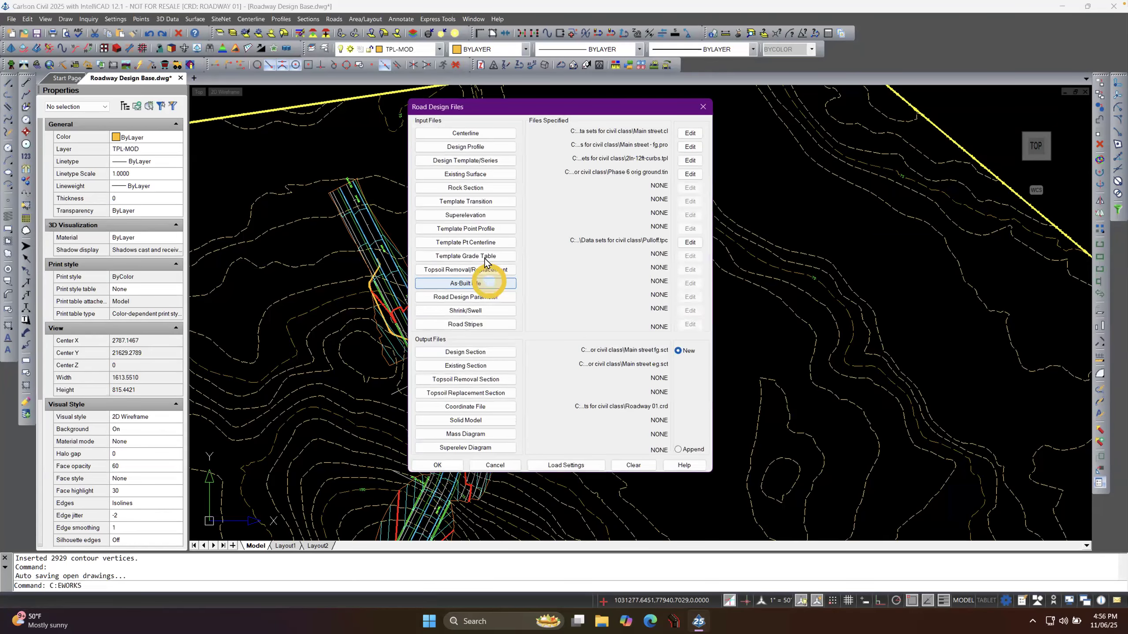
left_click(688, 243)
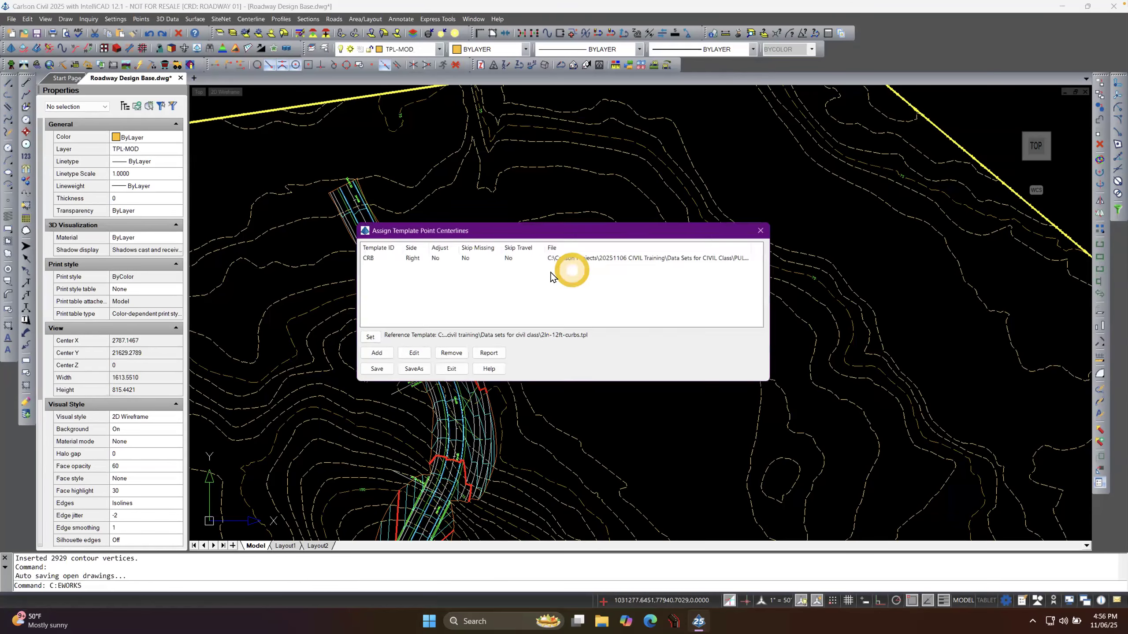
double_click(392, 258)
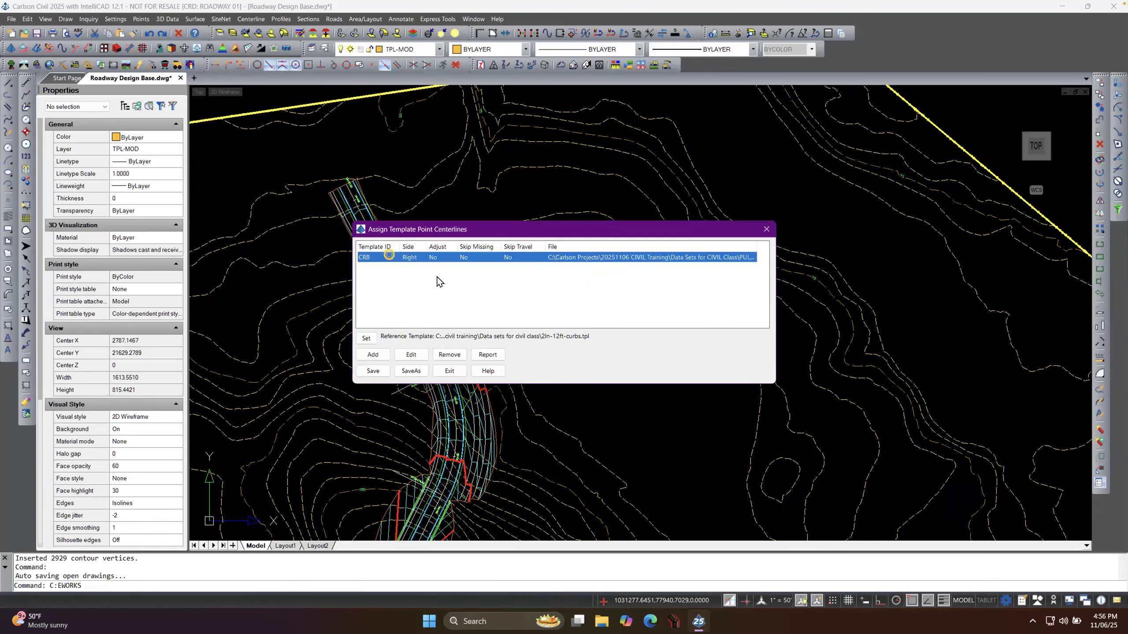
left_click(614, 247)
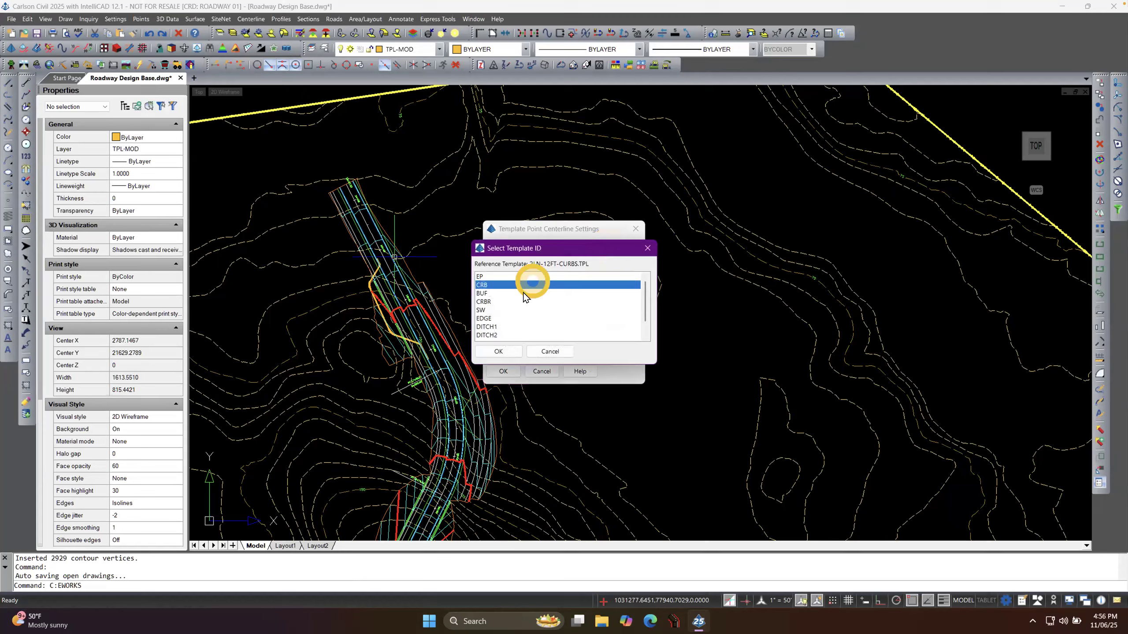
left_click(489, 302)
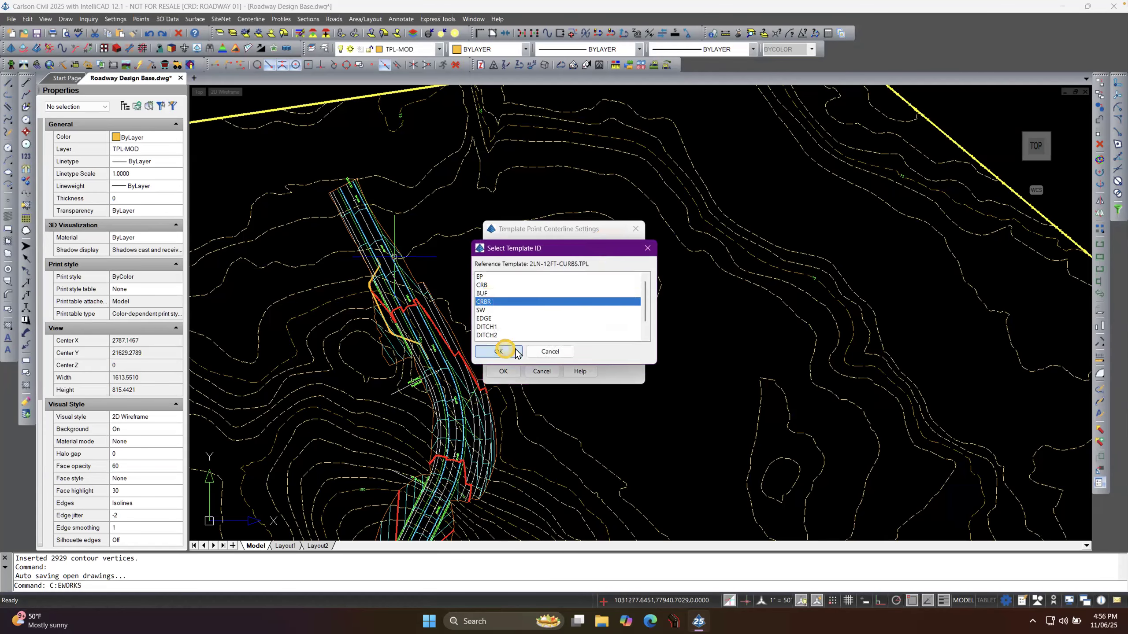
left_click(498, 351)
left_click(503, 371)
left_click(373, 371)
Process the road design with the pull-over centerline assigned to CRBR, dismiss the message and close the report.
left_click(444, 466)
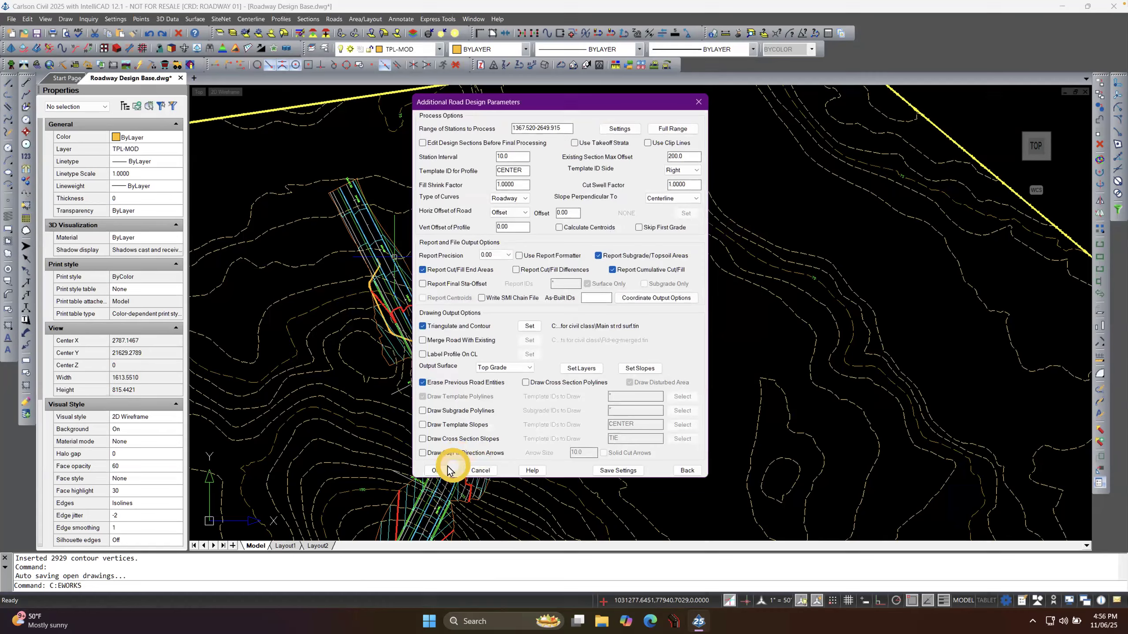
left_click(466, 467)
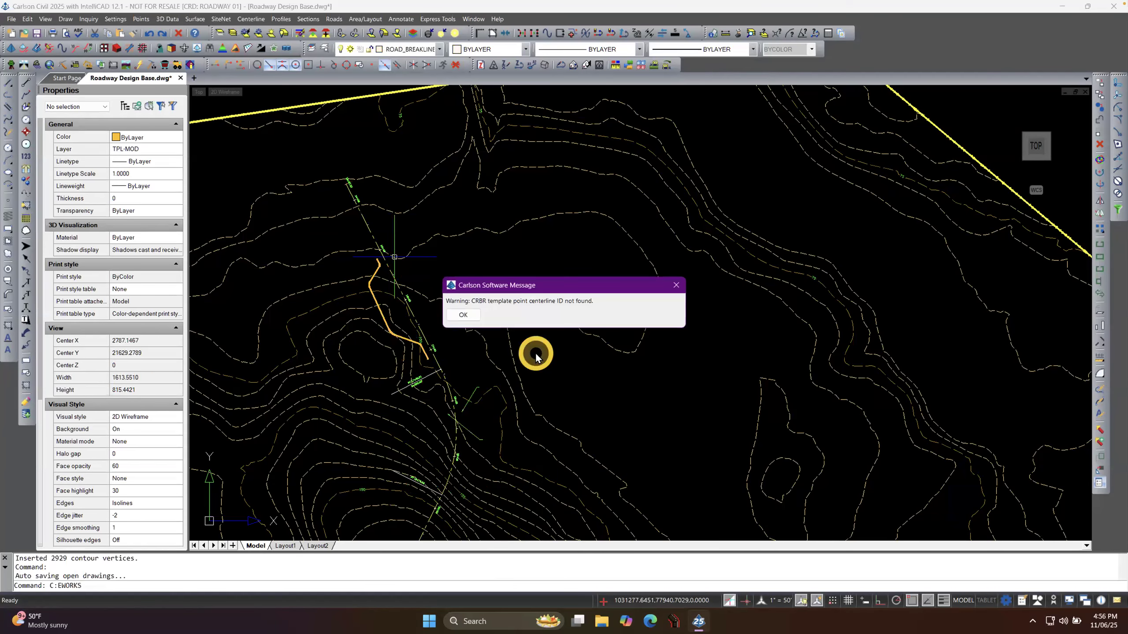
left_click(461, 315)
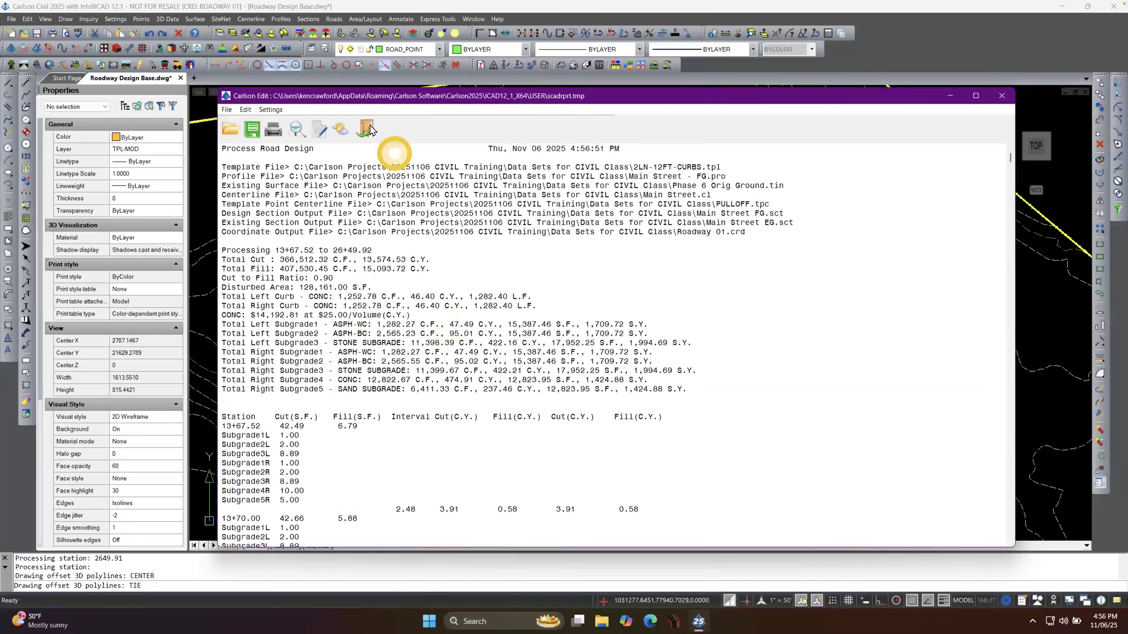
left_click(365, 129)
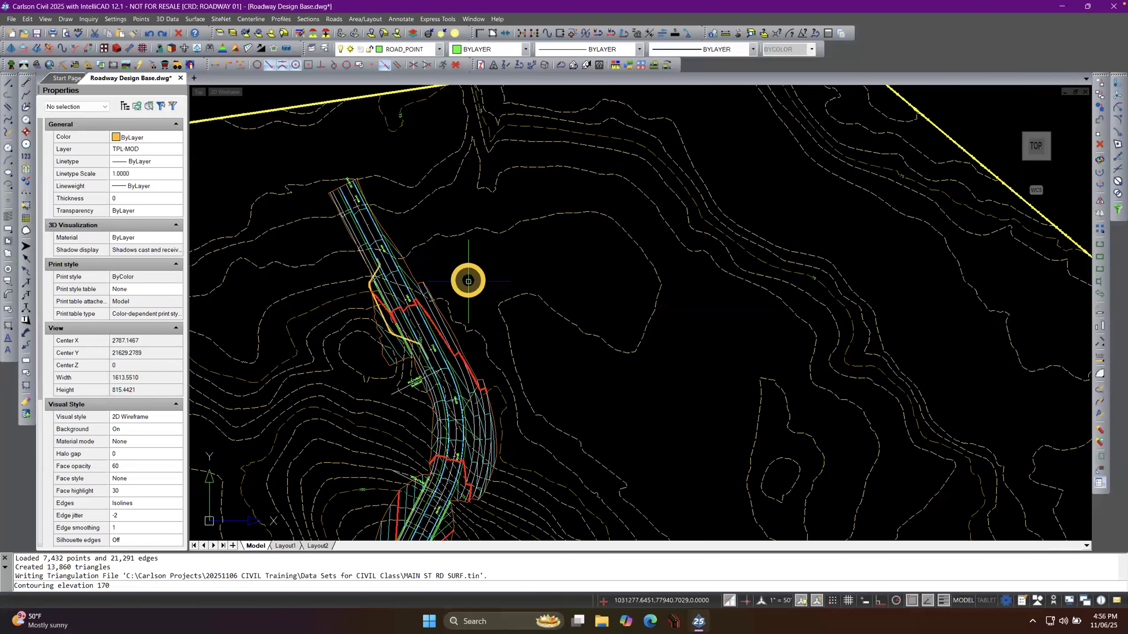
Reopen the road design files, change the pull-over entry's template point ID to BUF and save the template point centerline.
right_click(468, 281)
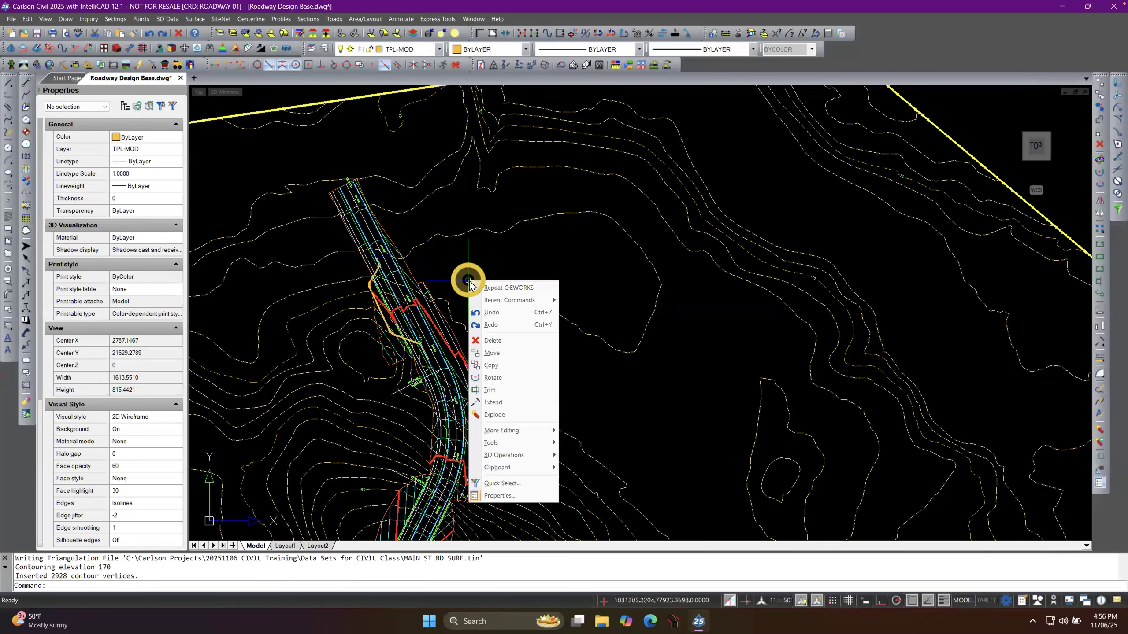
left_click(512, 289)
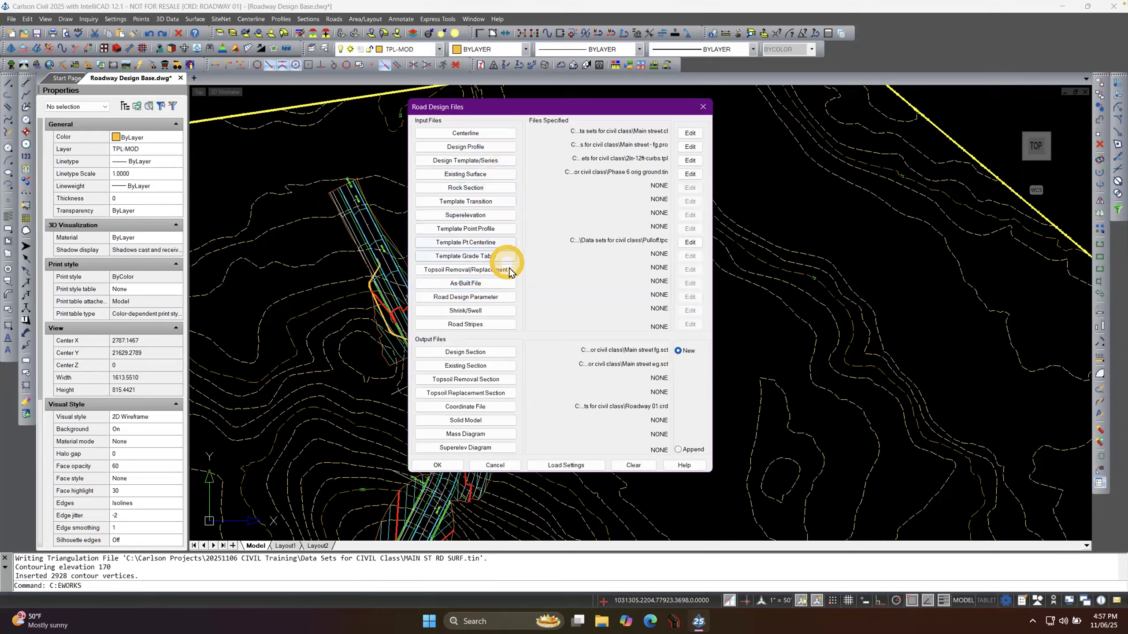
left_click(689, 243)
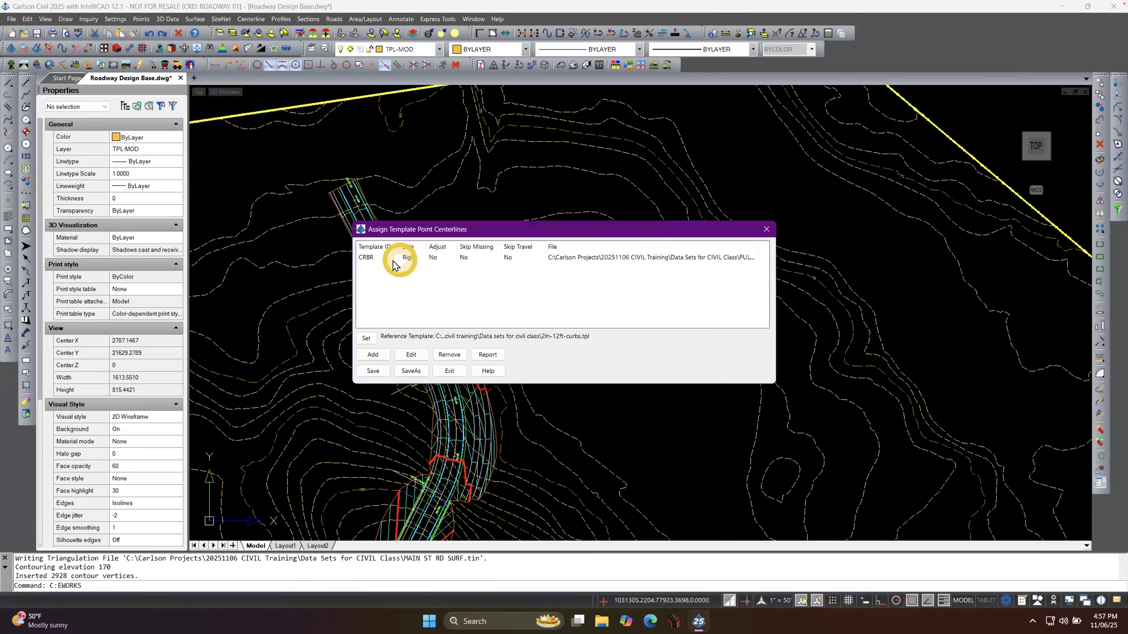
double_click(393, 259)
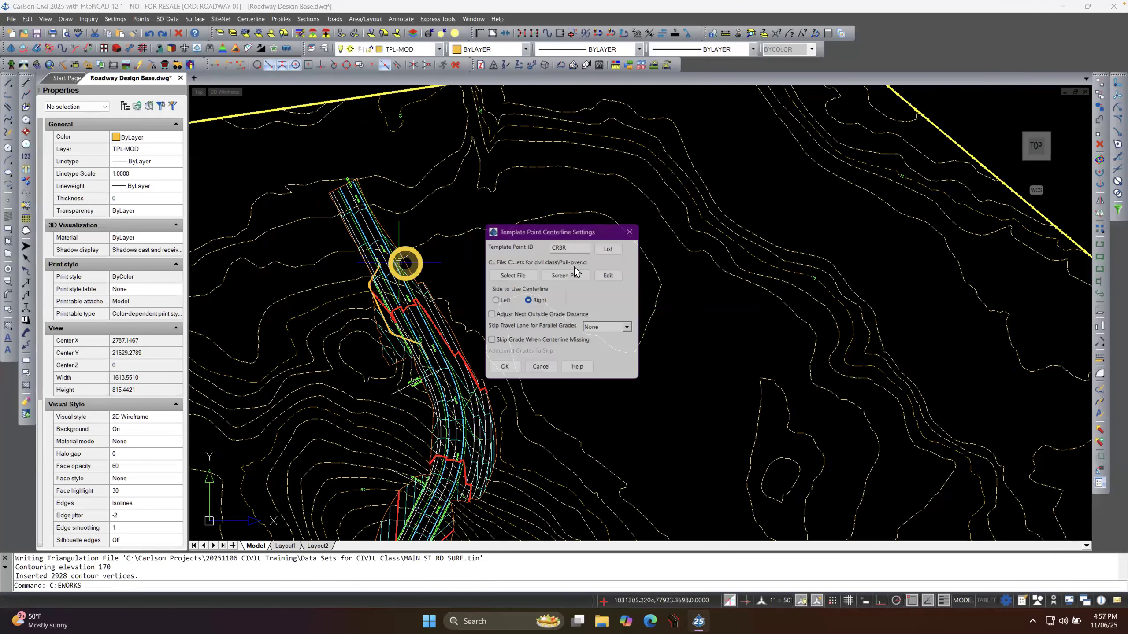
left_click(604, 247)
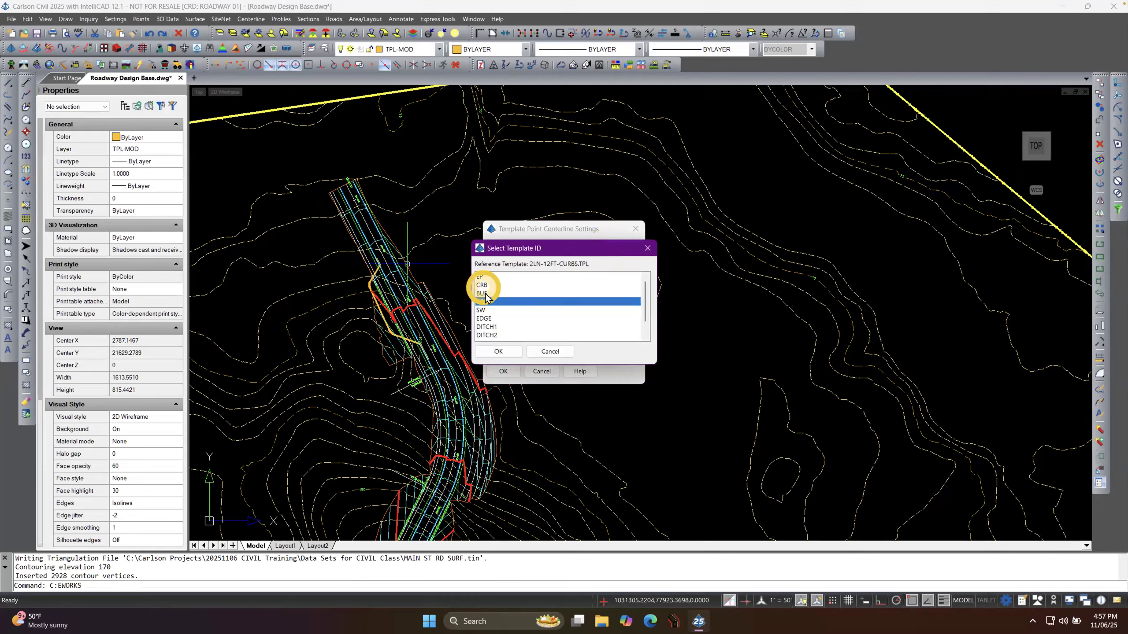
left_click(485, 294)
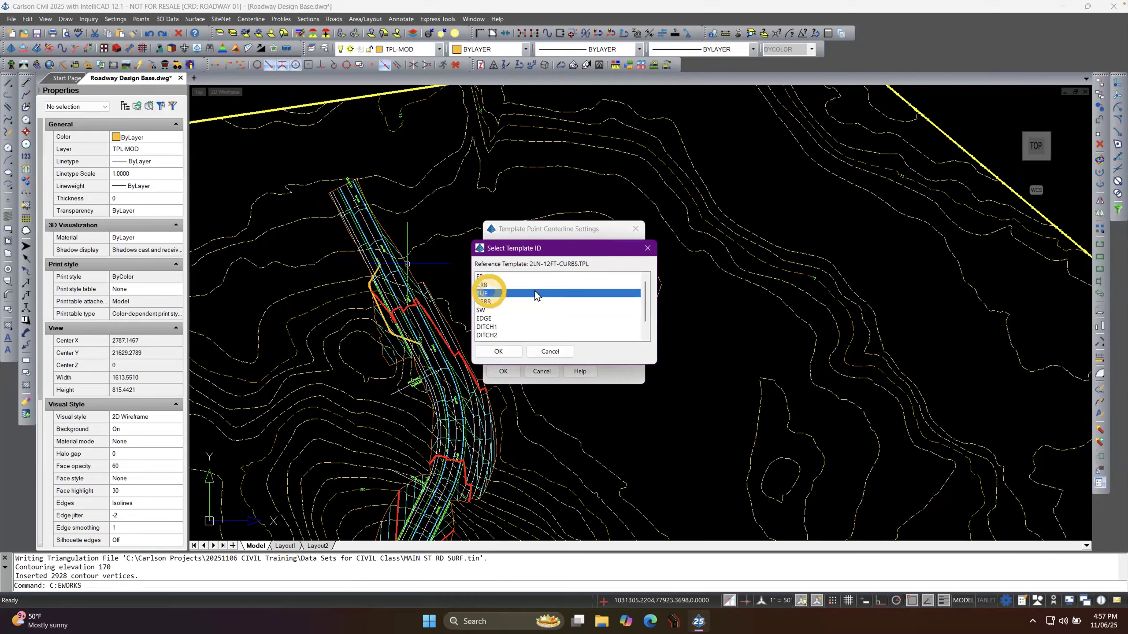
left_click(500, 352)
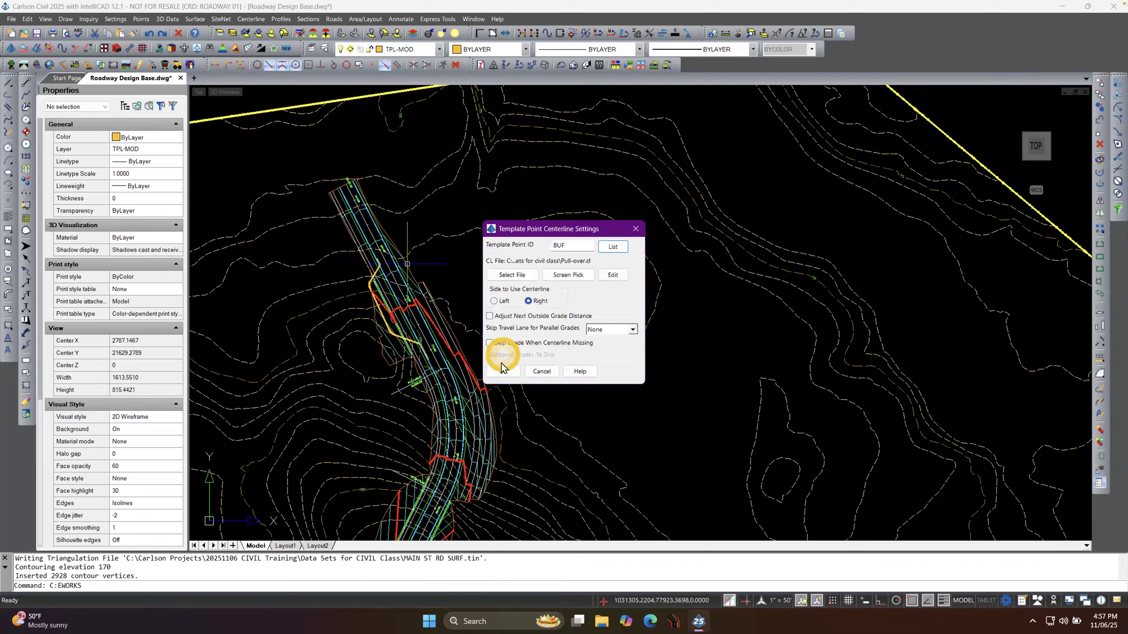
left_click(501, 371)
left_click(374, 369)
Process the road design with the pull-over centerline assigned to BUF, close the report and inspect the pull-over near station 16+00.
left_click(429, 464)
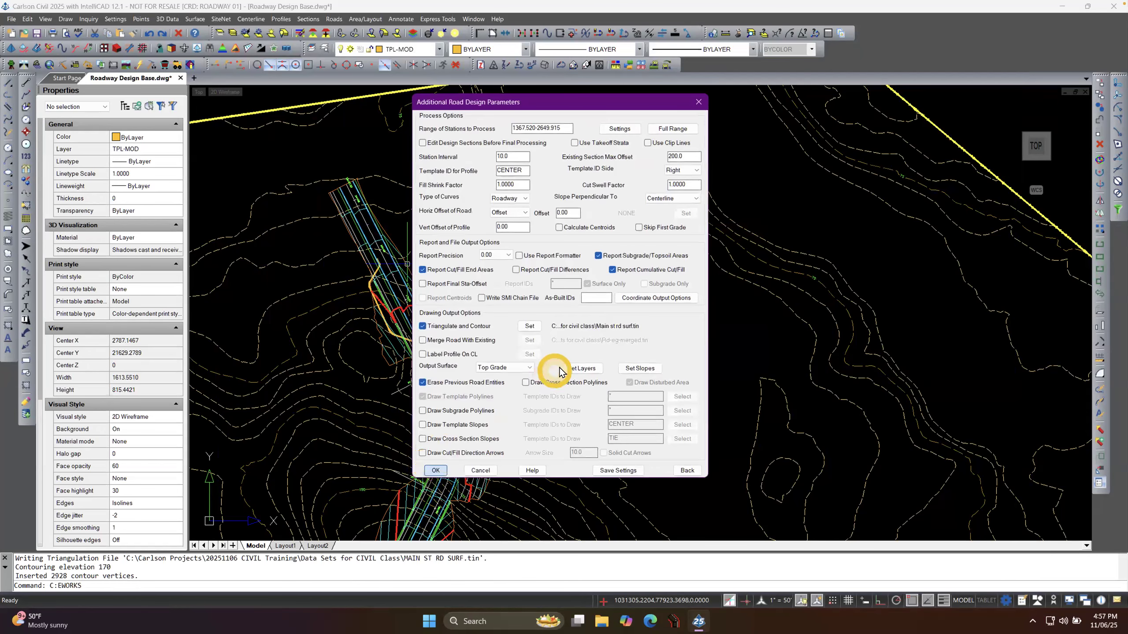
key("Return")
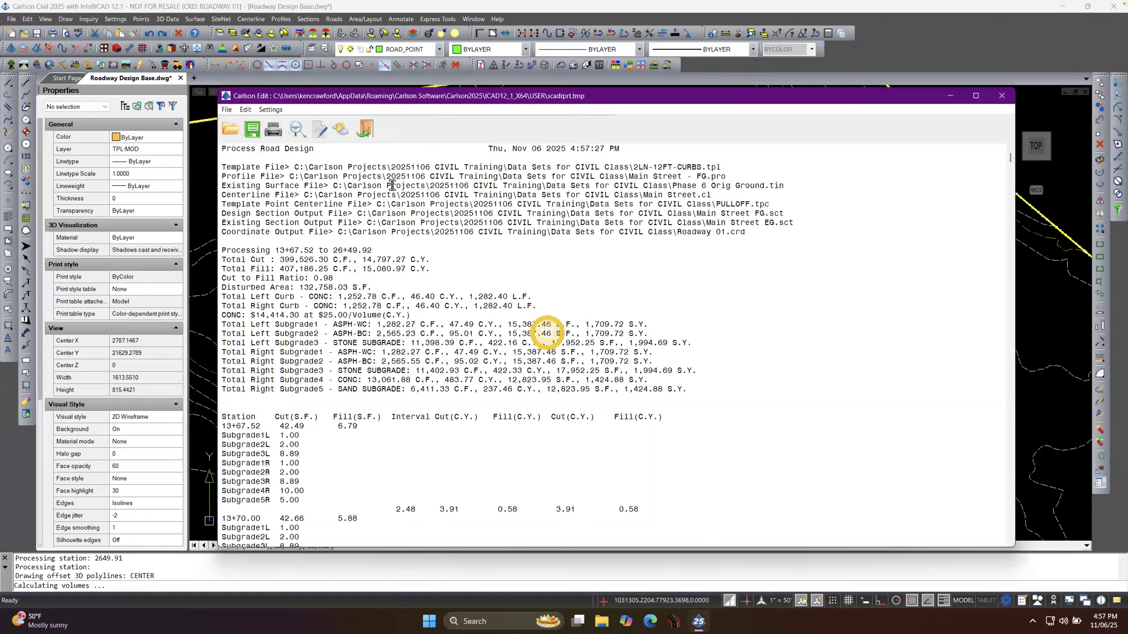
left_click(369, 129)
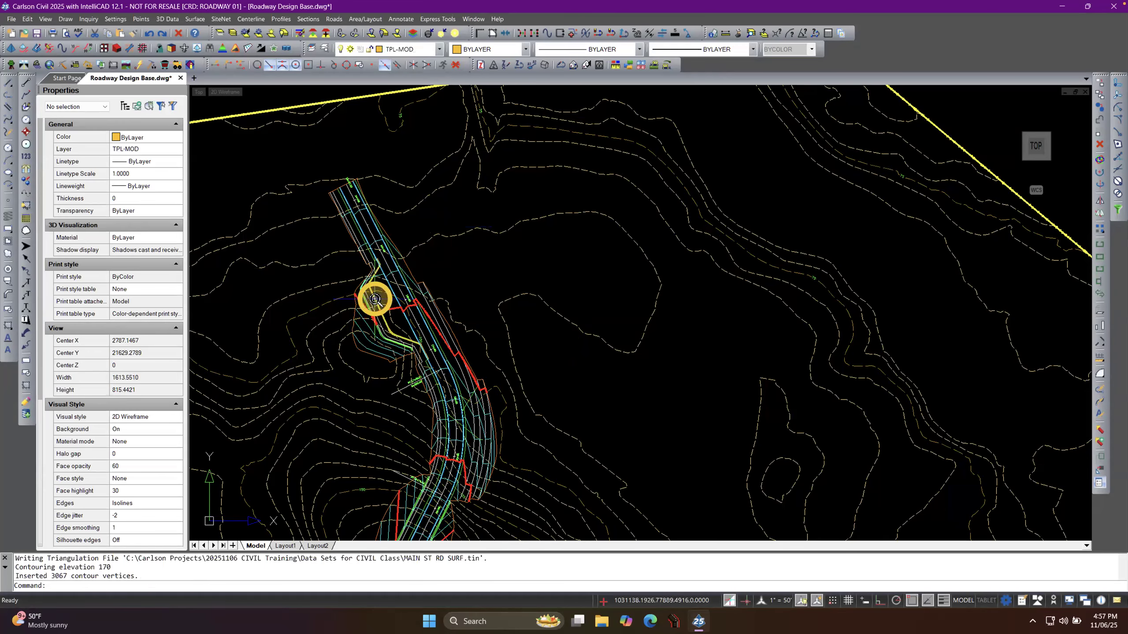
scroll(376, 297, "up", 6)
scroll(386, 294, "up", 2)
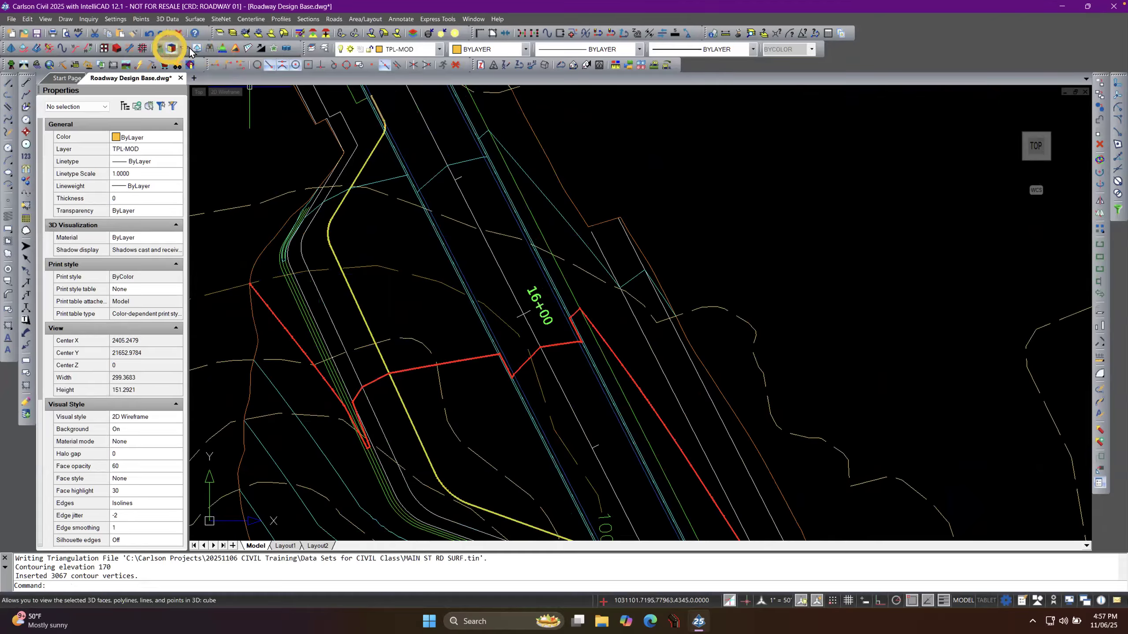
View the road surface in the 3D viewer, orbiting and zooming to examine the pull-over and the adjoining roadway slopes.
left_click(172, 49)
double_click(351, 382)
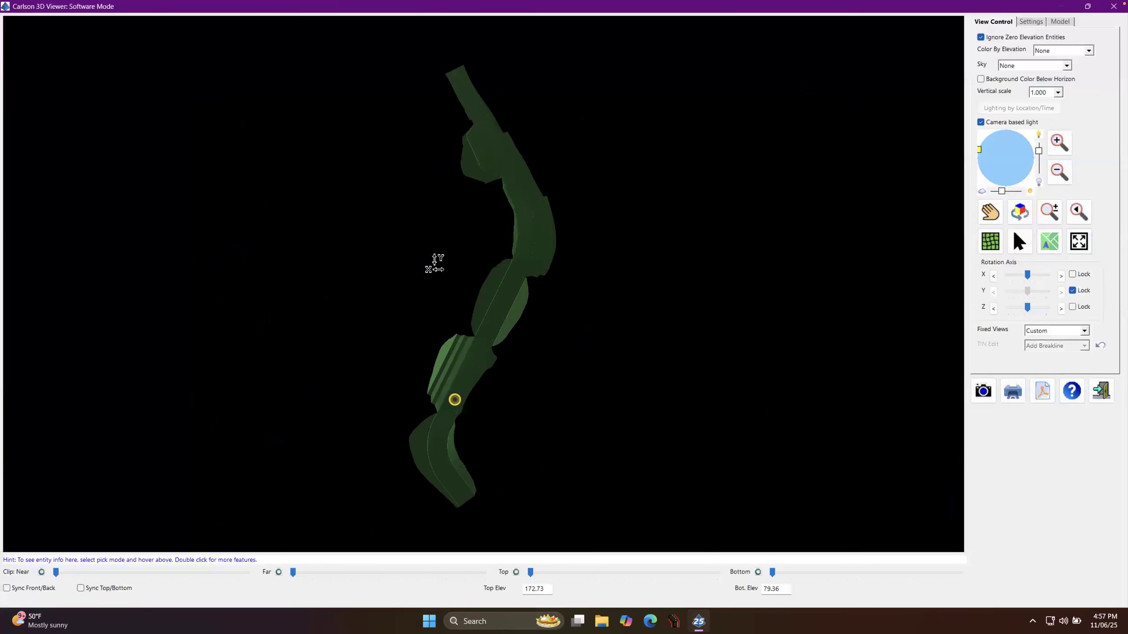
left_click_drag(455, 400, 478, 209)
scroll(490, 239, "up", 8)
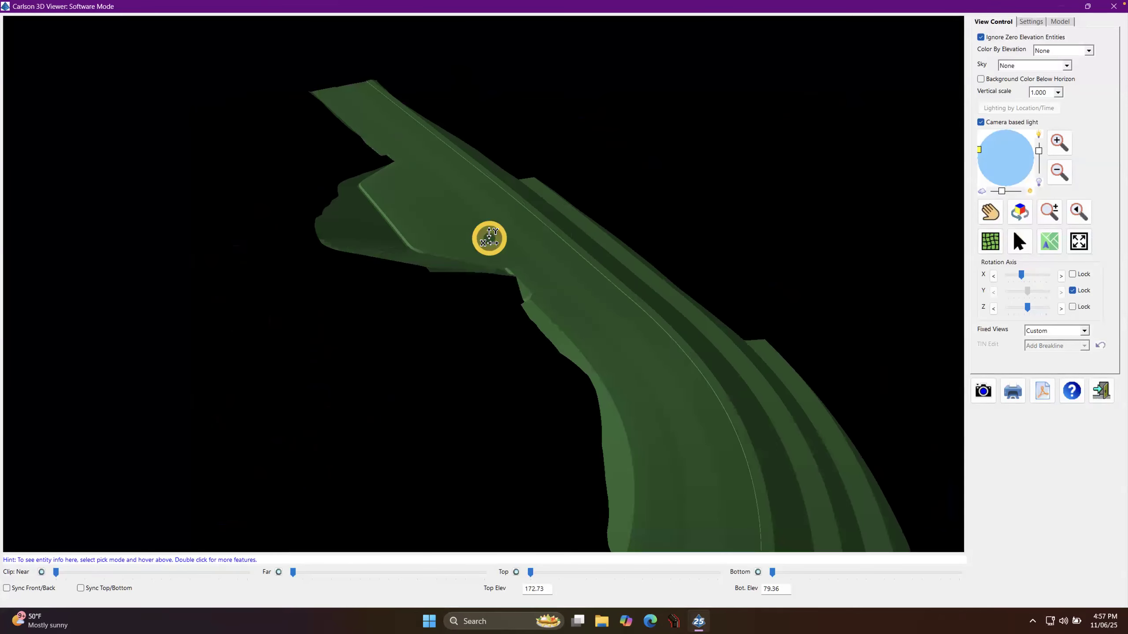
scroll(490, 239, "up", 2)
left_click_drag(589, 508, 491, 484)
left_click_drag(186, 340, 407, 343)
left_click_drag(289, 165, 291, 317)
left_click_drag(620, 215, 682, 116)
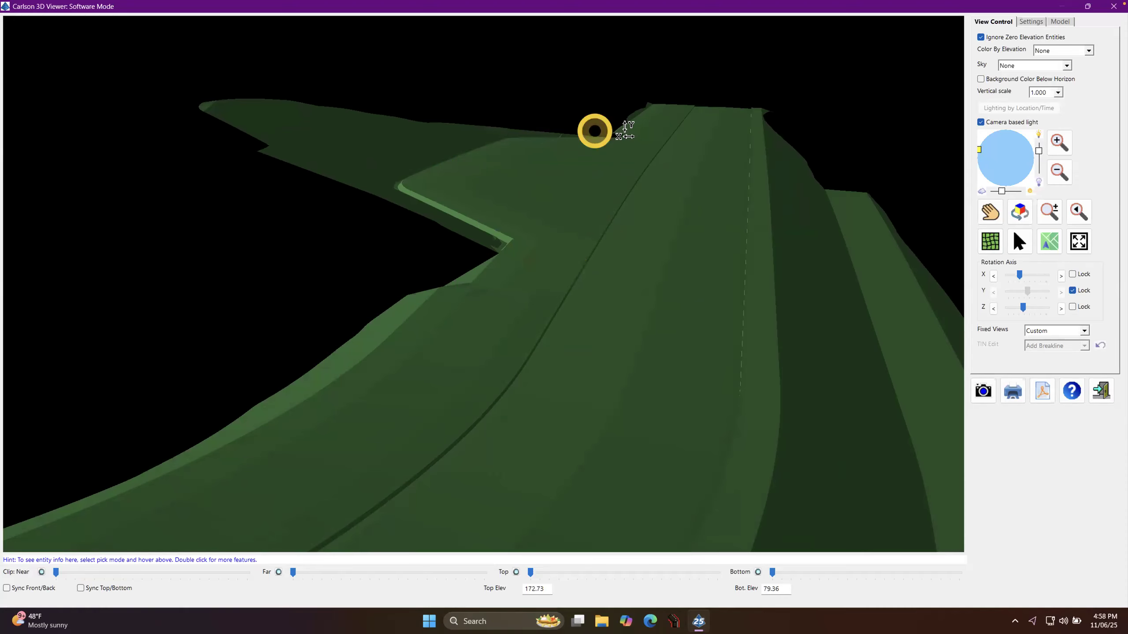
left_click_drag(466, 234, 129, 278)
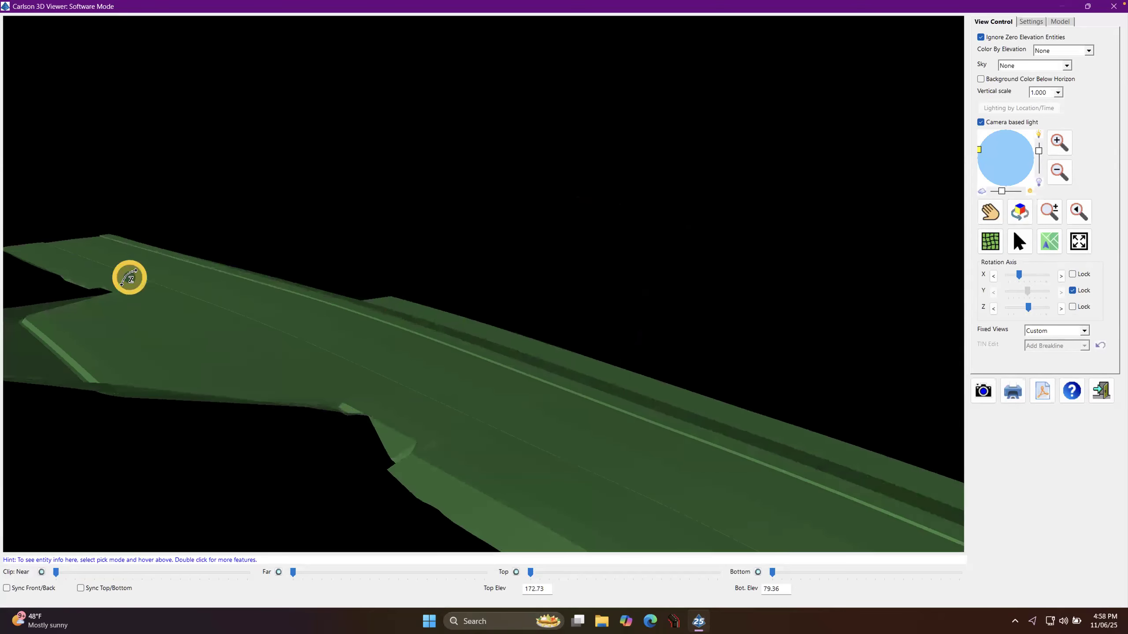
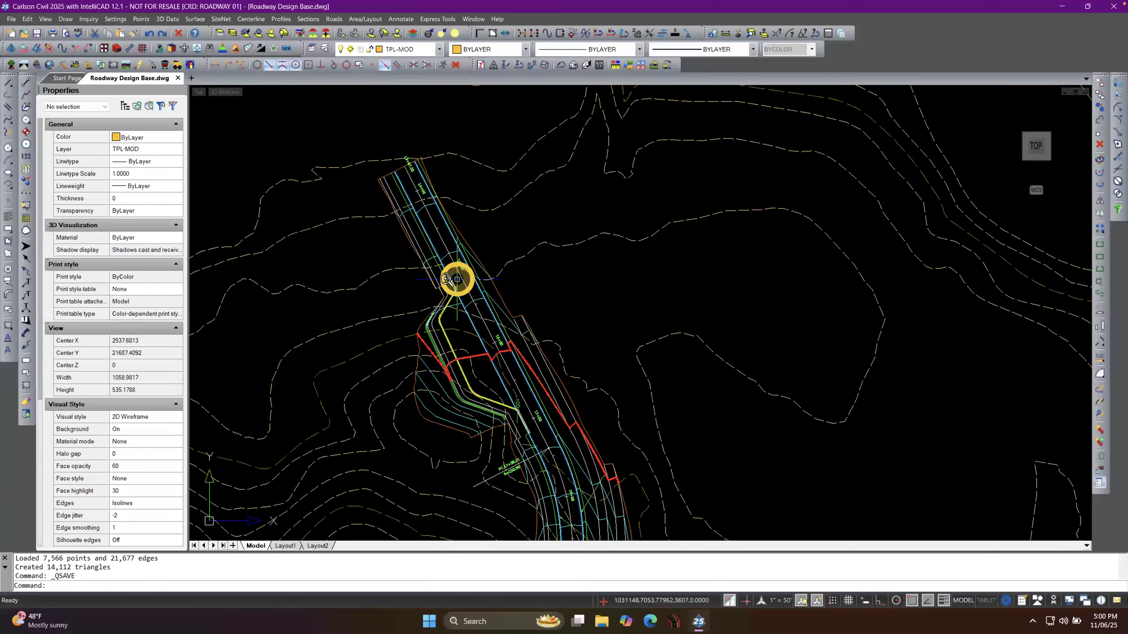
Examine in plan view where the pull-over centerline meets the road edge near stations 15+00 and 17+00.
scroll(449, 280, "up", 5)
scroll(444, 285, "down", 4)
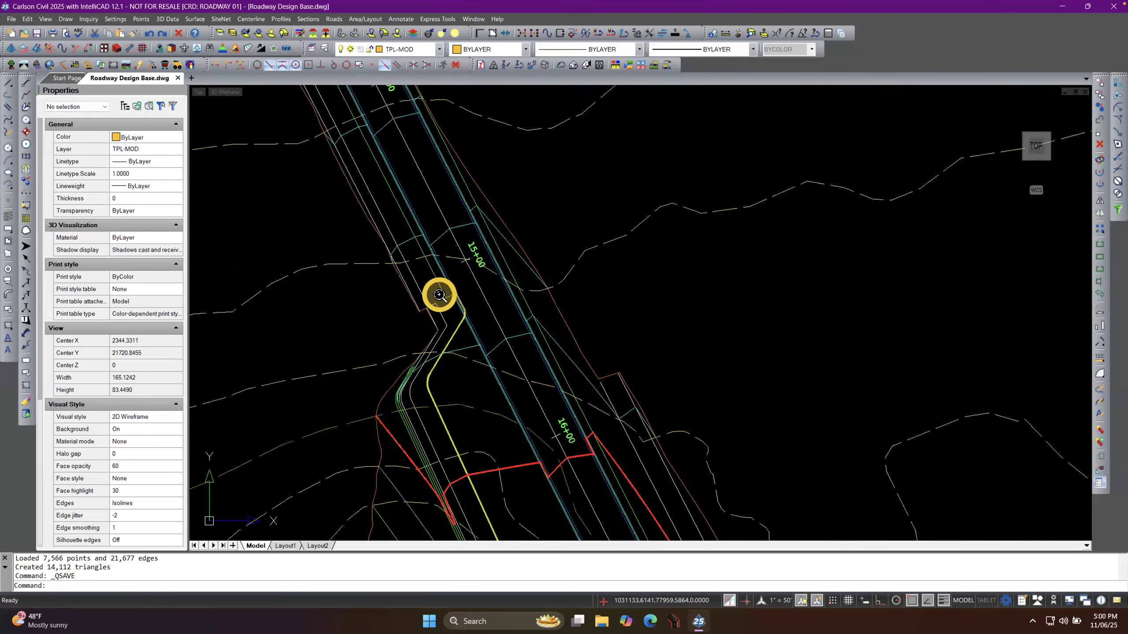
scroll(435, 287, "up", 4)
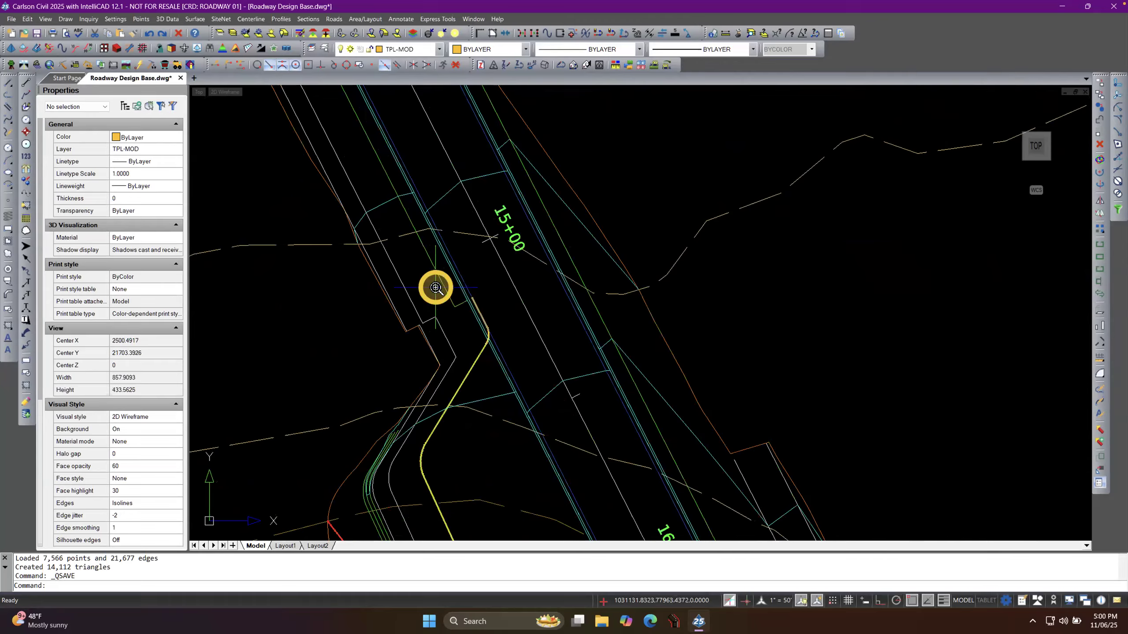
scroll(511, 422, "up", 5)
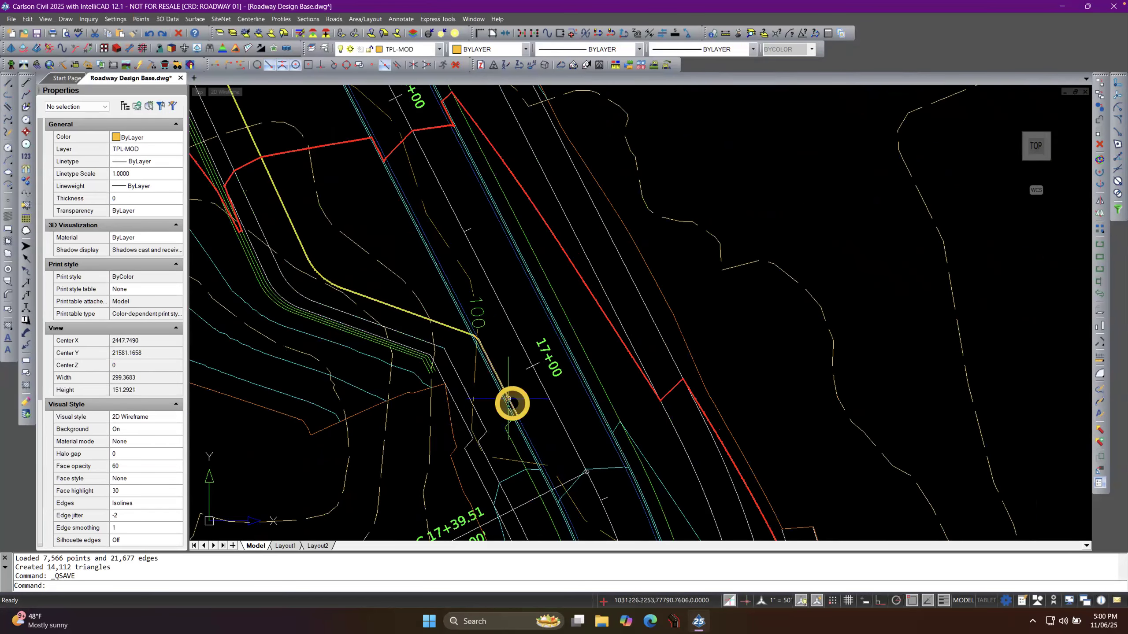
scroll(489, 422, "up", 3)
scroll(539, 405, "up", 3)
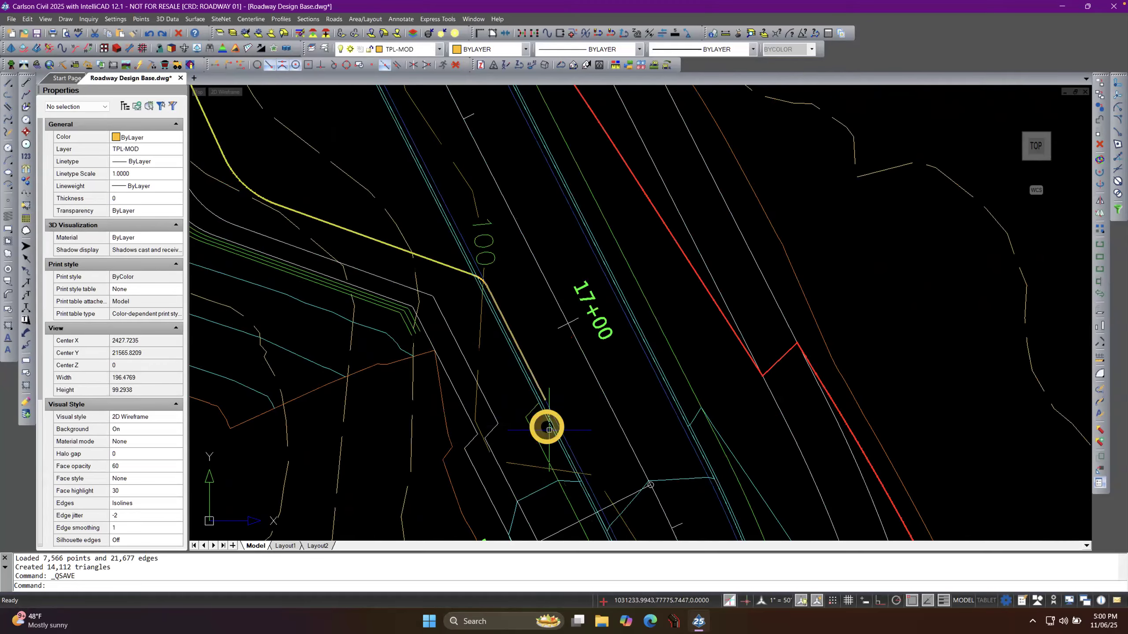
scroll(544, 398, "up", 3)
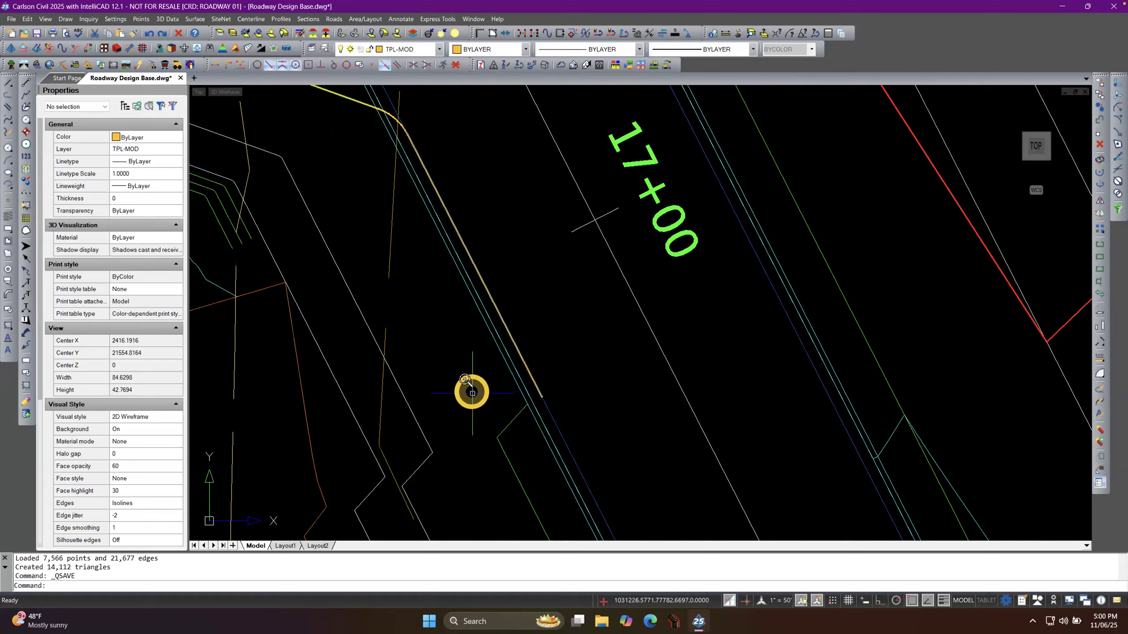
scroll(468, 392, "down", 3)
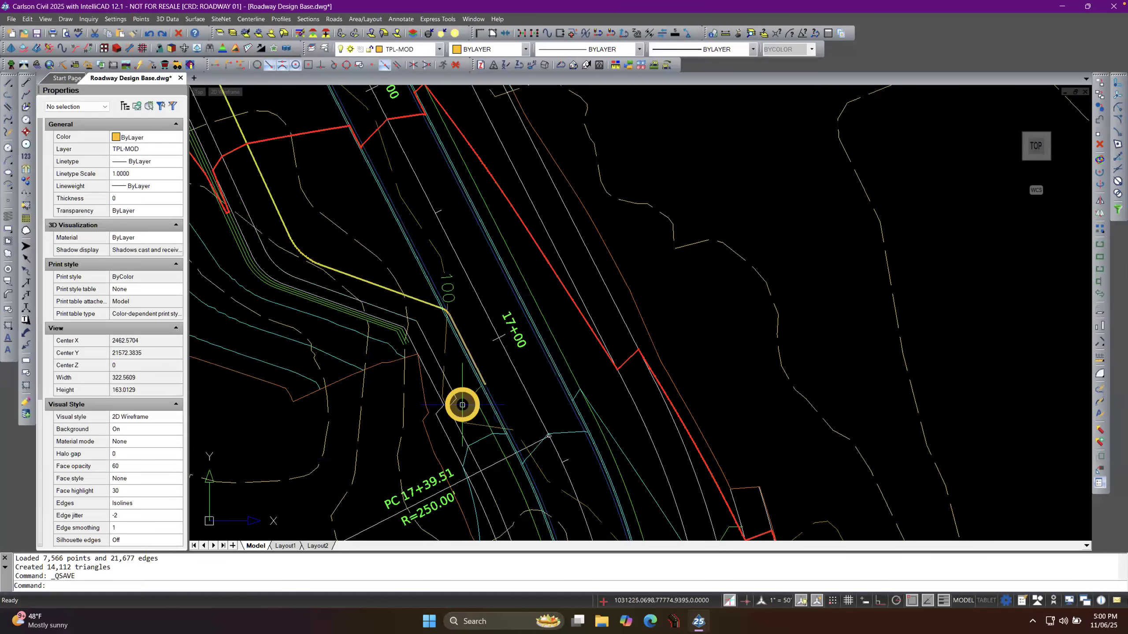
scroll(534, 391, "down", 5)
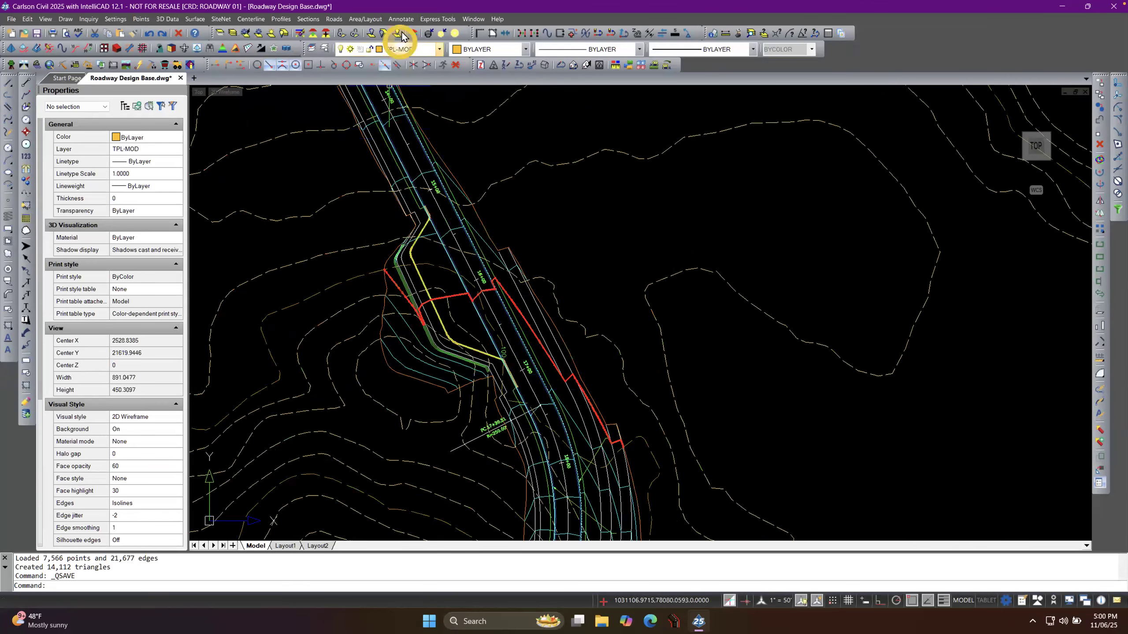
Reopen the road design files, remove the Pulloff.tpc template point centerline from the inputs and process the road design.
left_click(336, 19)
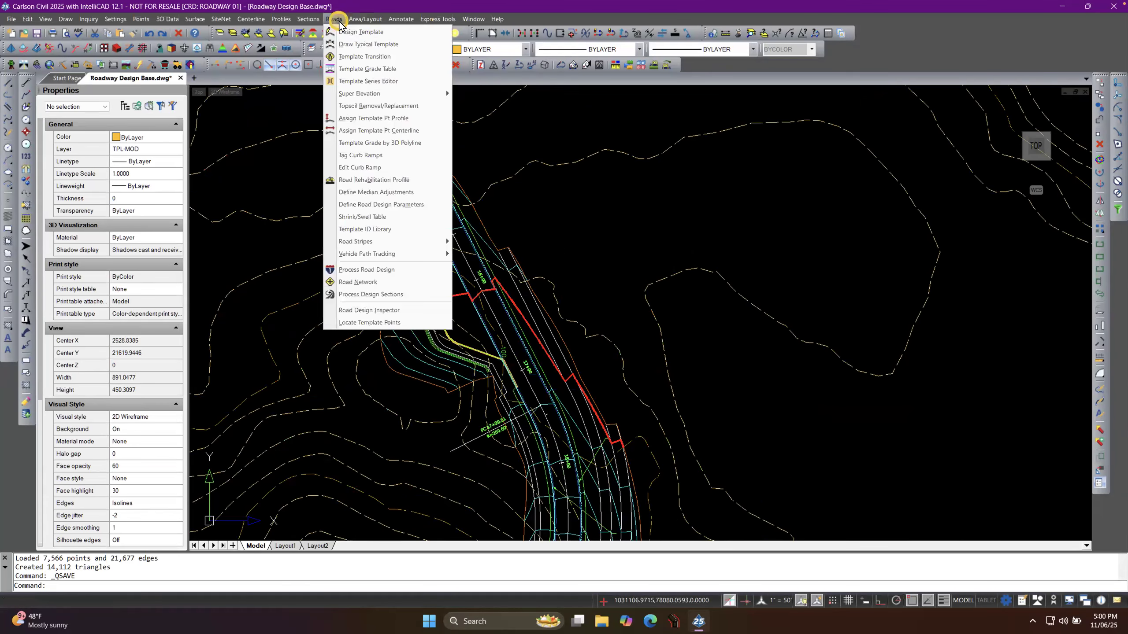
left_click(385, 269)
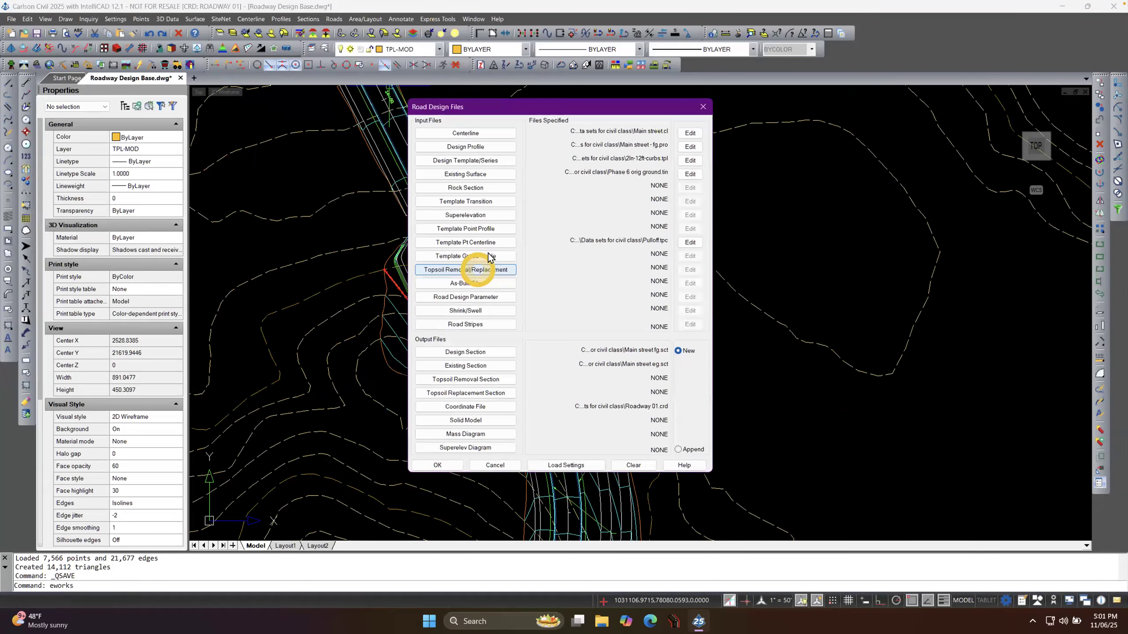
left_click(491, 243)
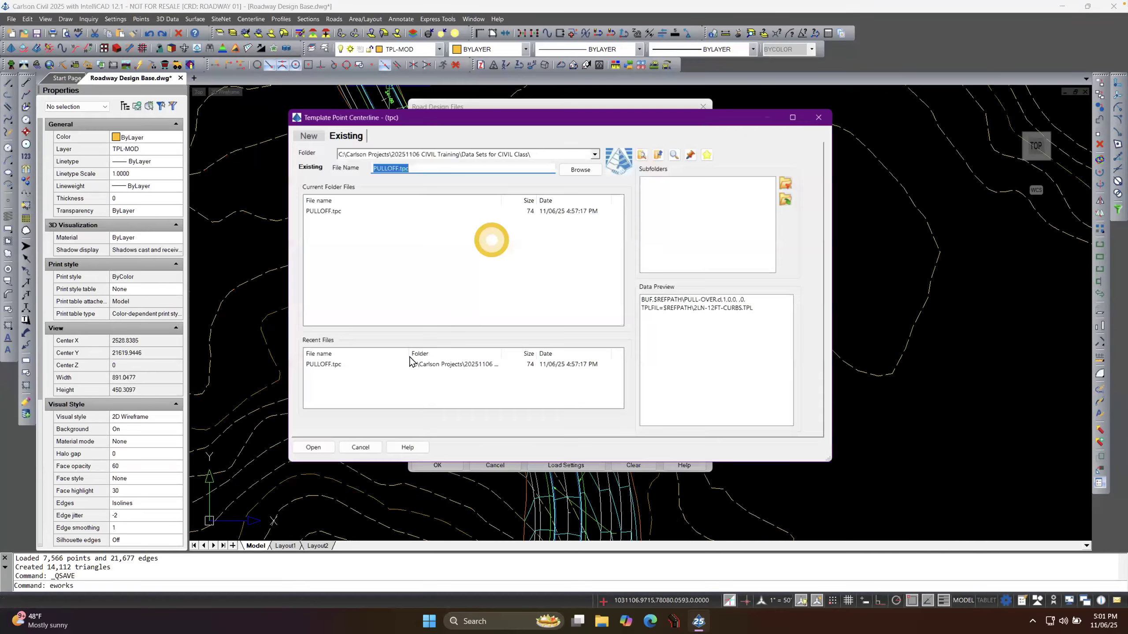
left_click(316, 445)
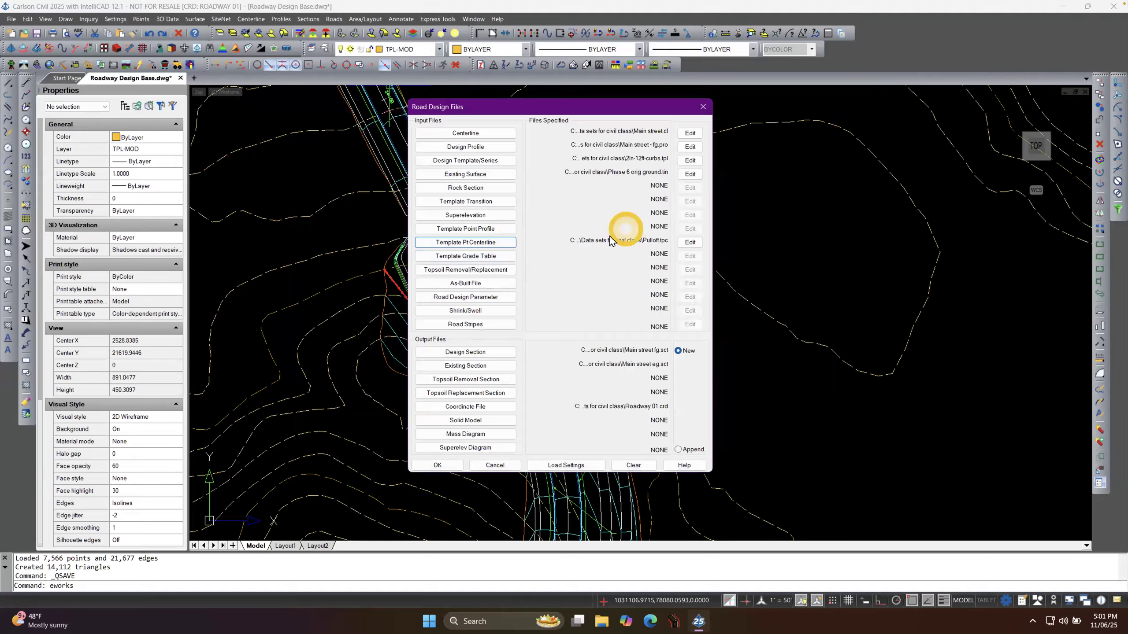
left_click(364, 447)
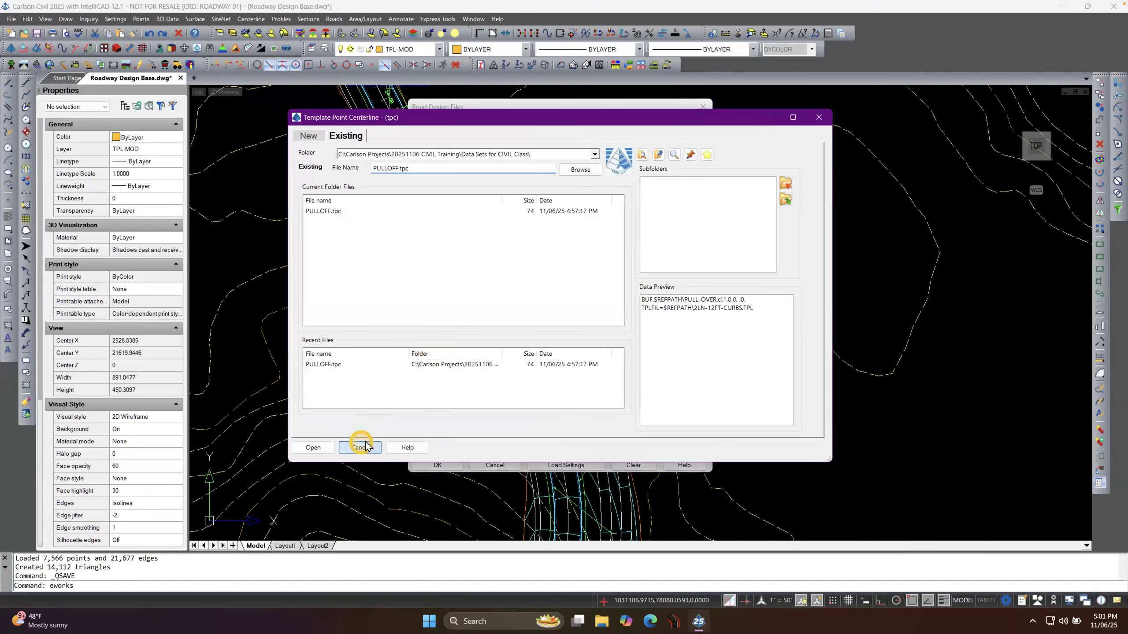
left_click(437, 465)
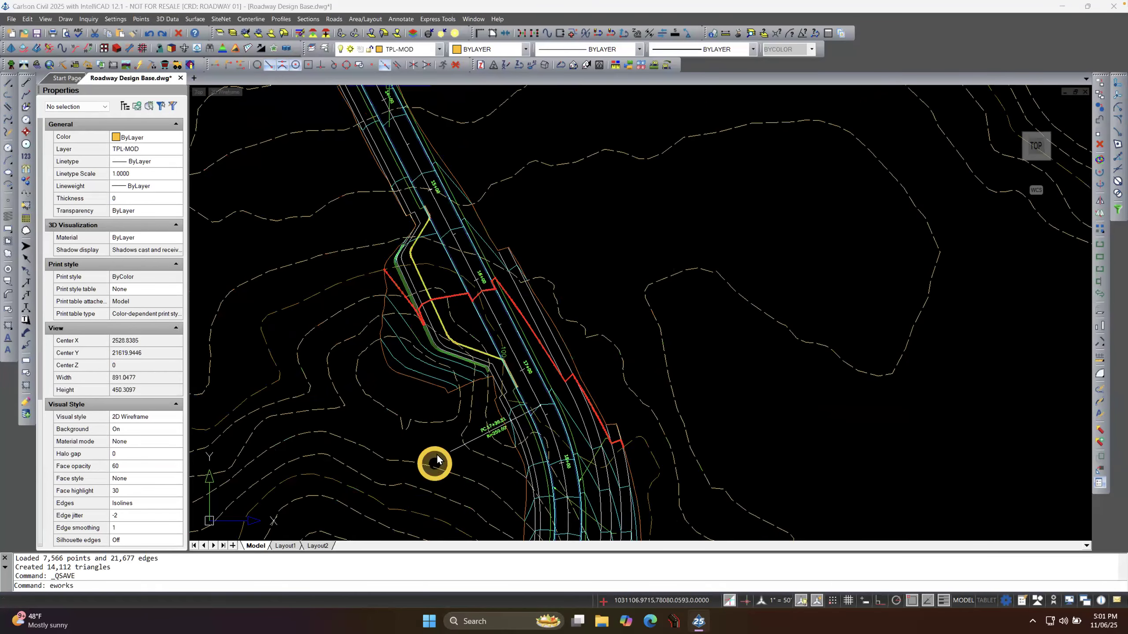
left_click(437, 470)
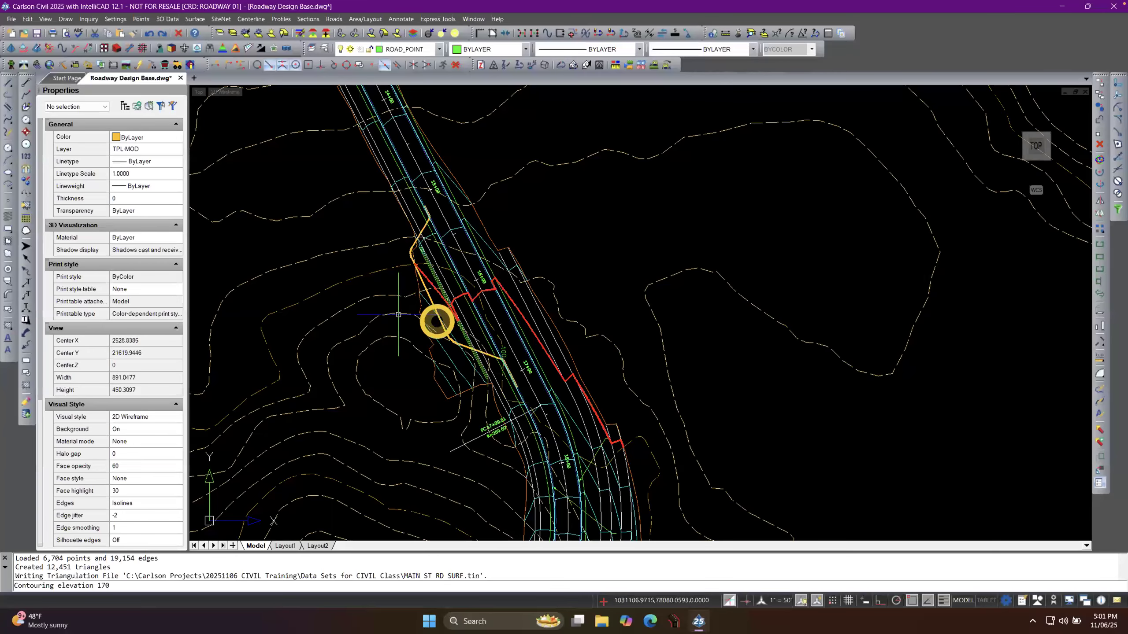
Erase the pull-over centerline polyline beside the road between stations 16+00 and 17+00.
scroll(435, 322, "up", 6)
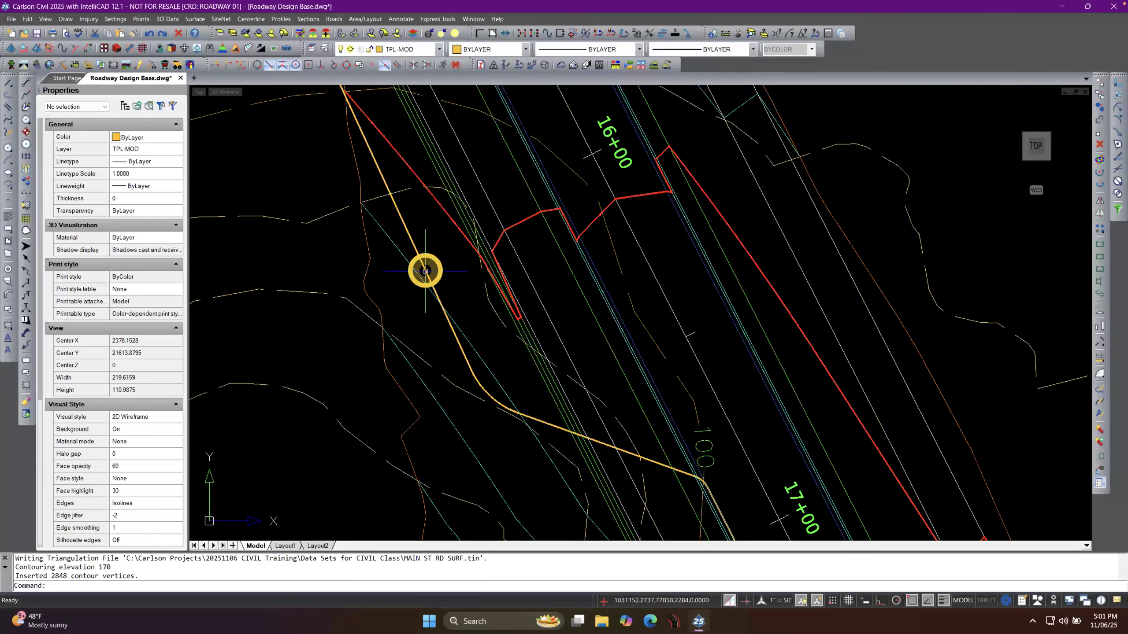
left_click(421, 264)
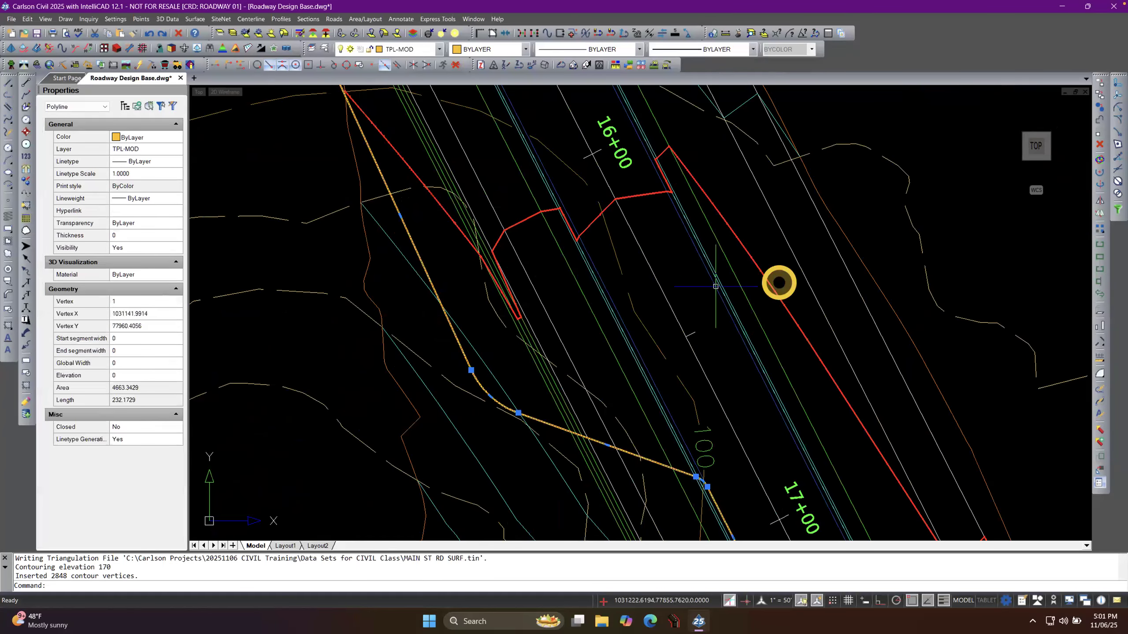
left_click(1097, 145)
Process the road design again without a template point centerline, using a station interval of 25, and close the report.
scroll(484, 373, "down", 8)
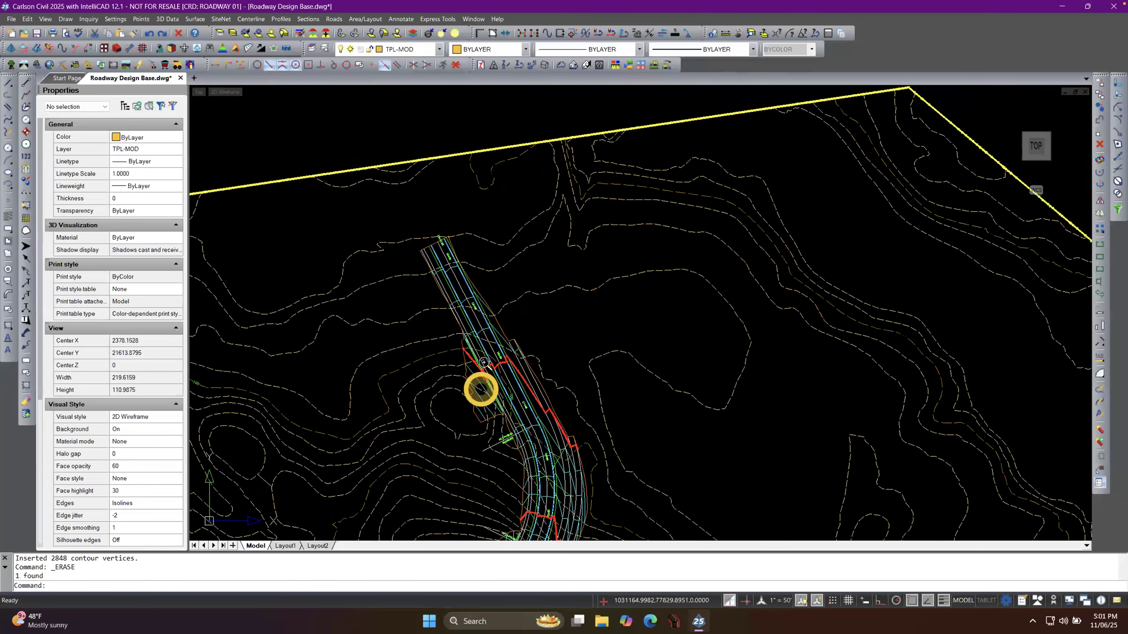
right_click(484, 157)
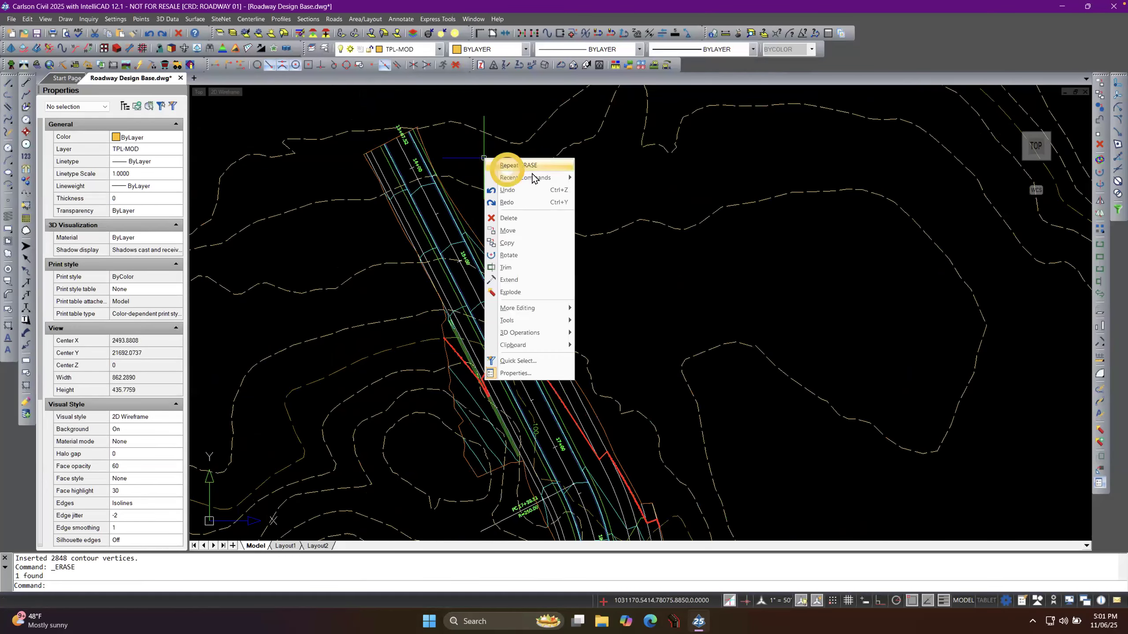
mouse_move(575, 180)
left_click(617, 182)
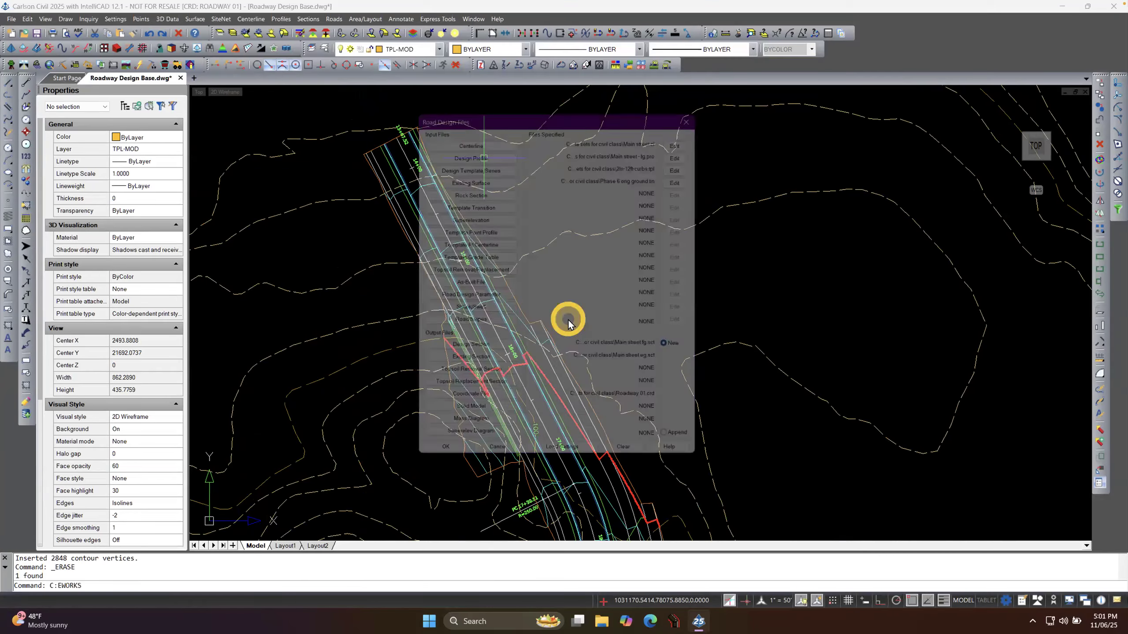
left_click(437, 465)
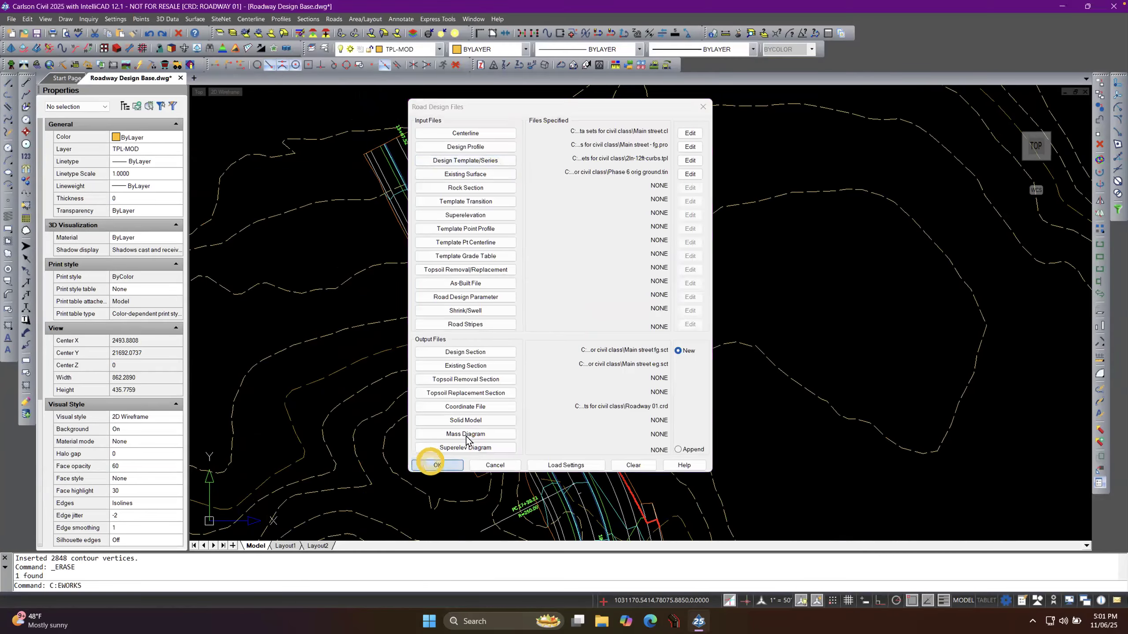
double_click(515, 155)
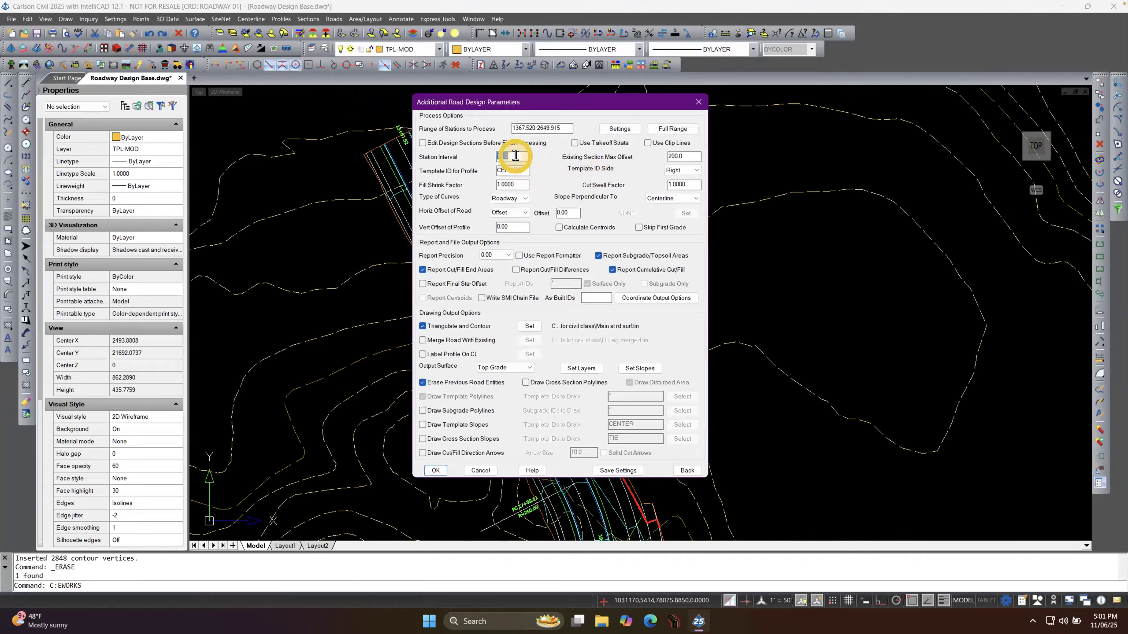
type("25")
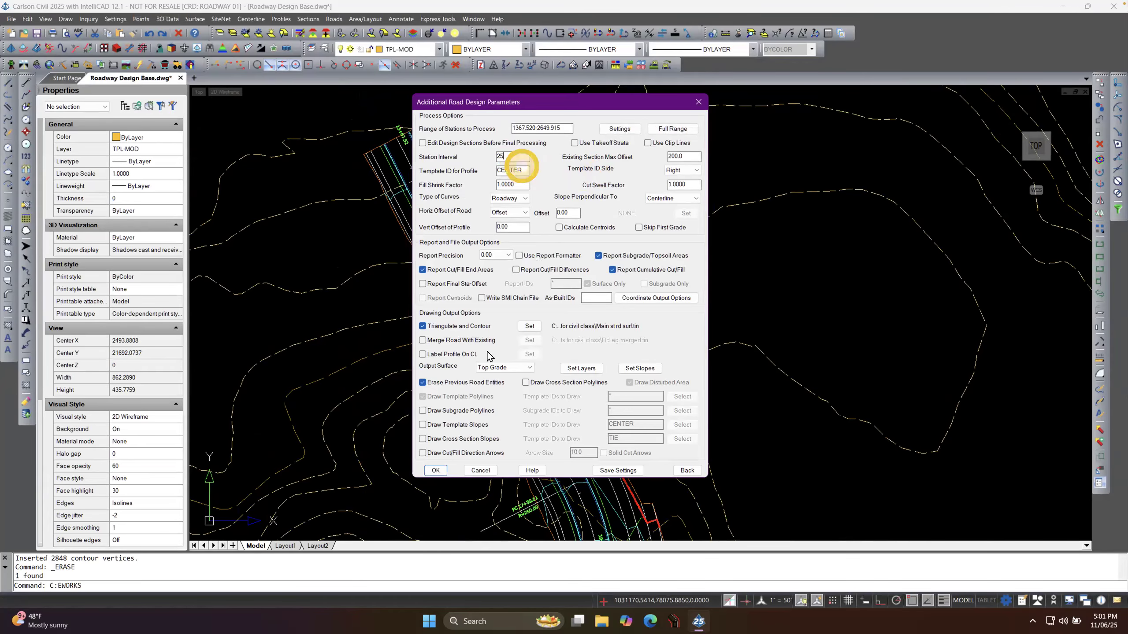
left_click(438, 470)
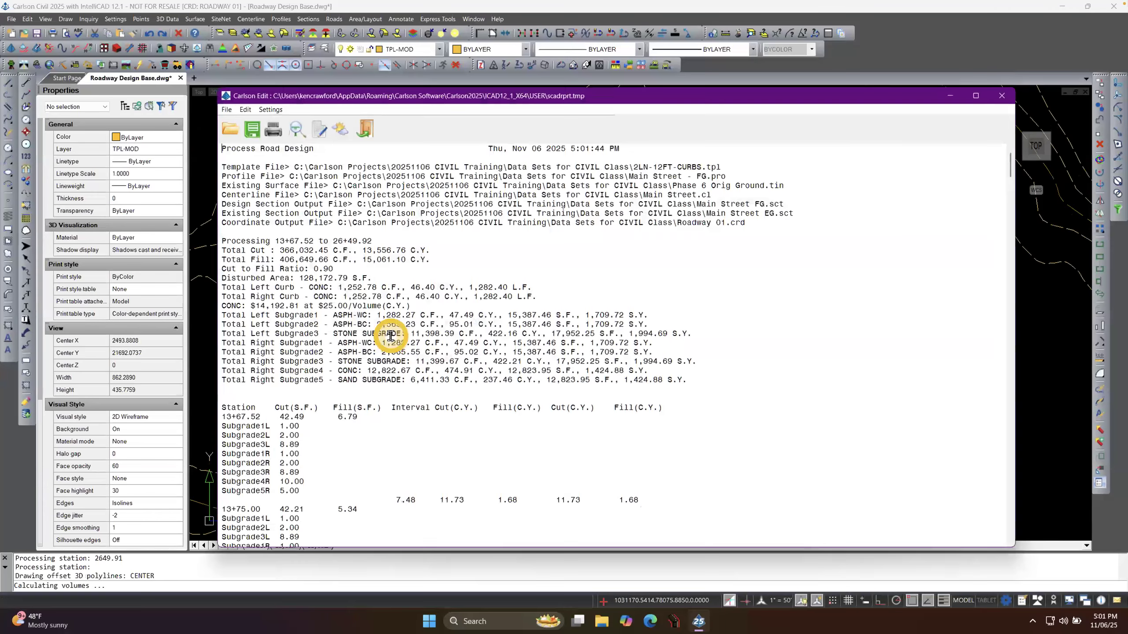
left_click(368, 130)
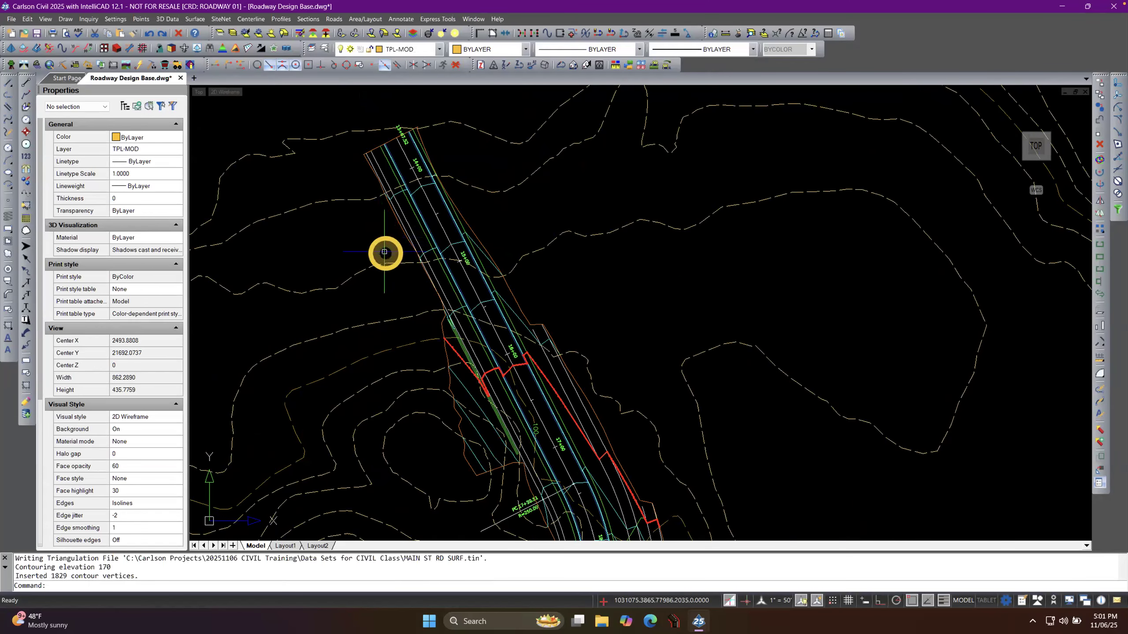
Bring the reprocessed road into view and save the drawing.
scroll(384, 252, "down", 4)
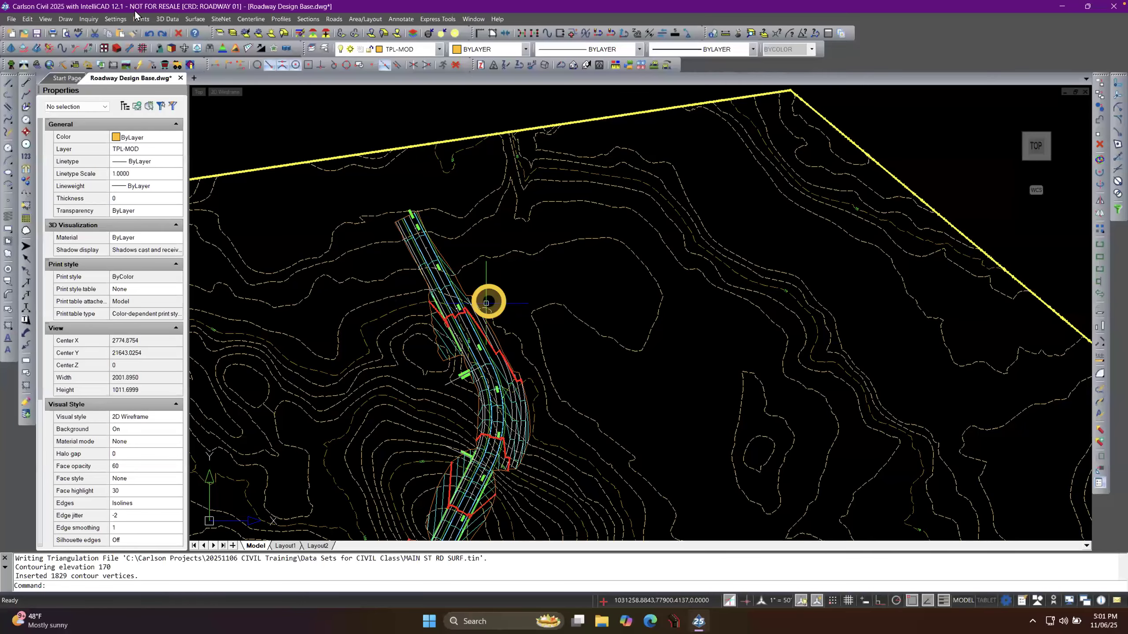
middle_click_drag(488, 302, 545, 201)
left_click(36, 34)
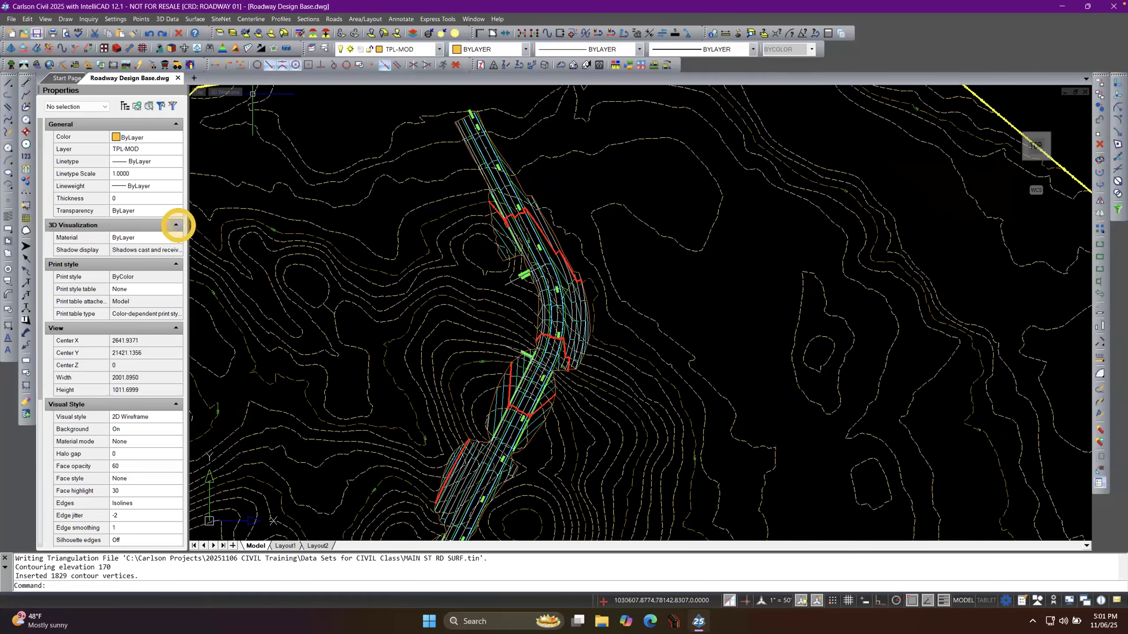
left_click(302, 287)
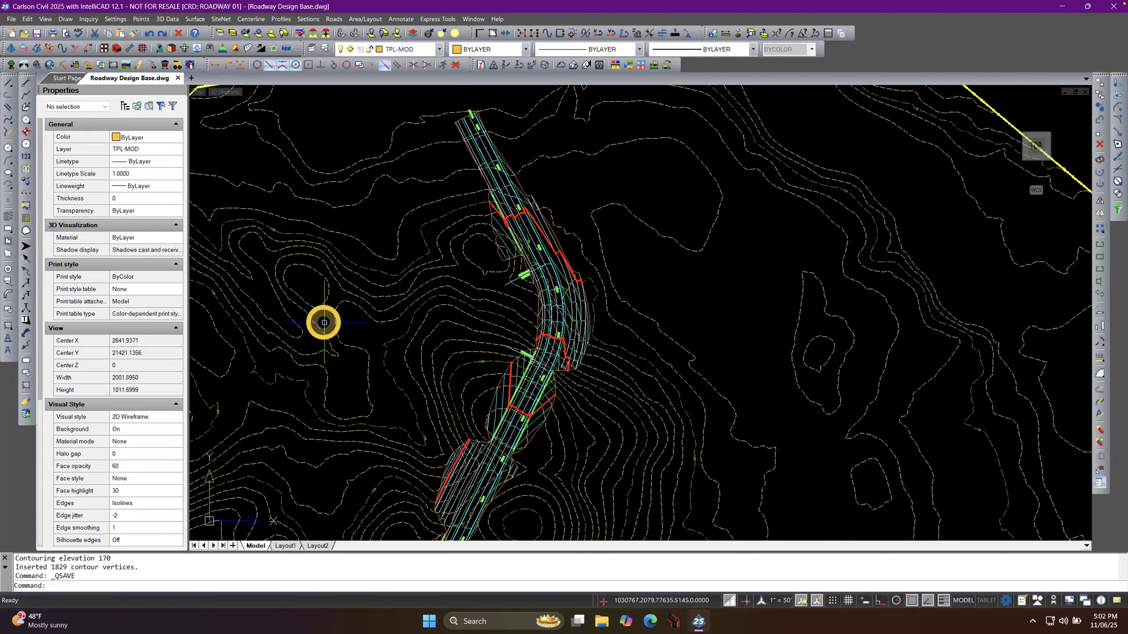
Remove the stray polyline segments bridging two adjacent existing contours in the area west of the road.
scroll(313, 315, "up", 5)
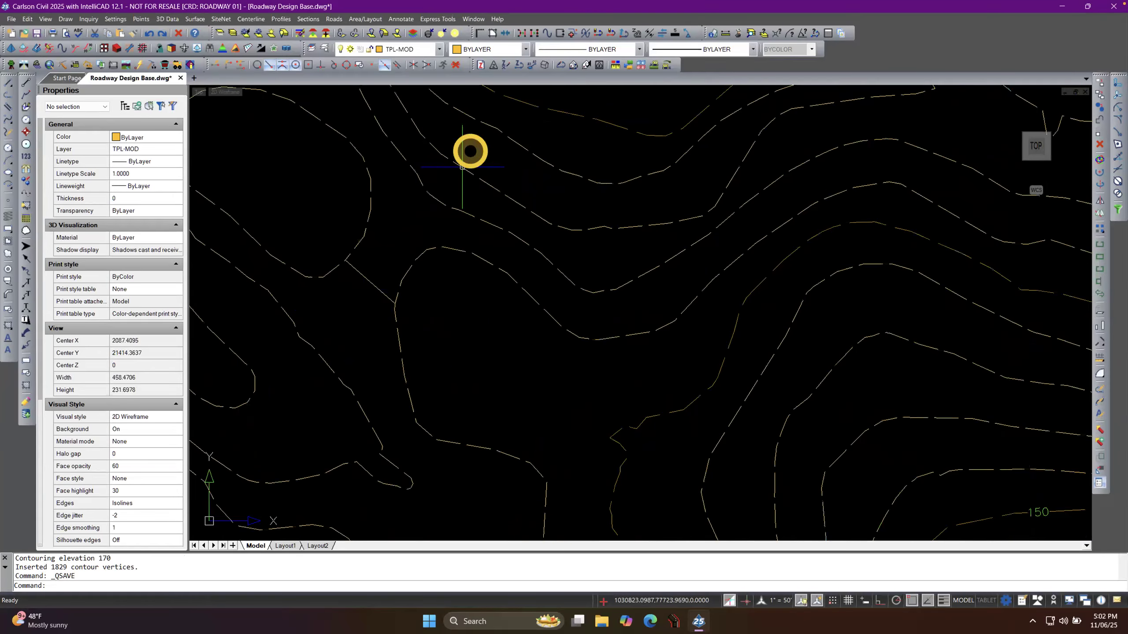
left_click(609, 33)
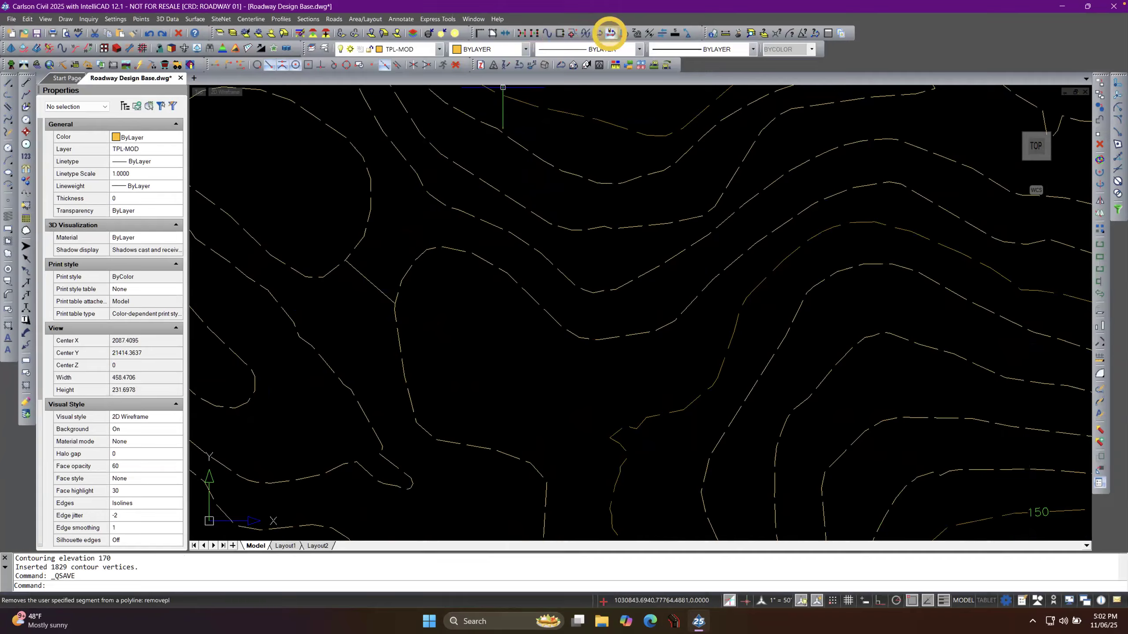
left_click(370, 275)
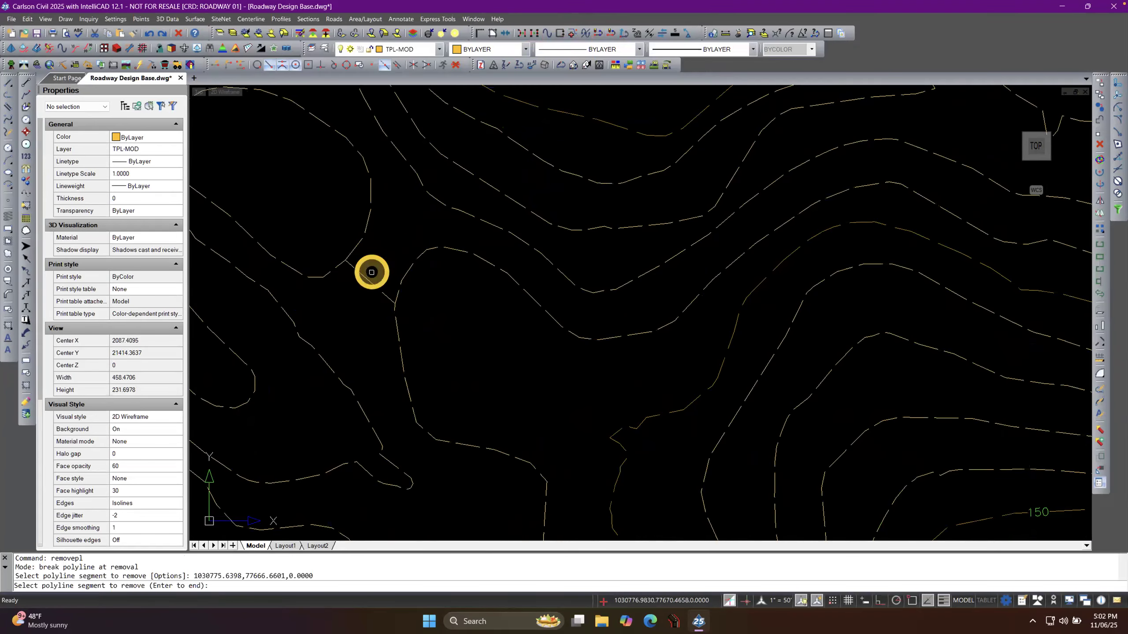
left_click(369, 281)
Remove the stray polyline segments linking the closed contour to its neighbour east of the road's southern end.
scroll(306, 220, "down", 5)
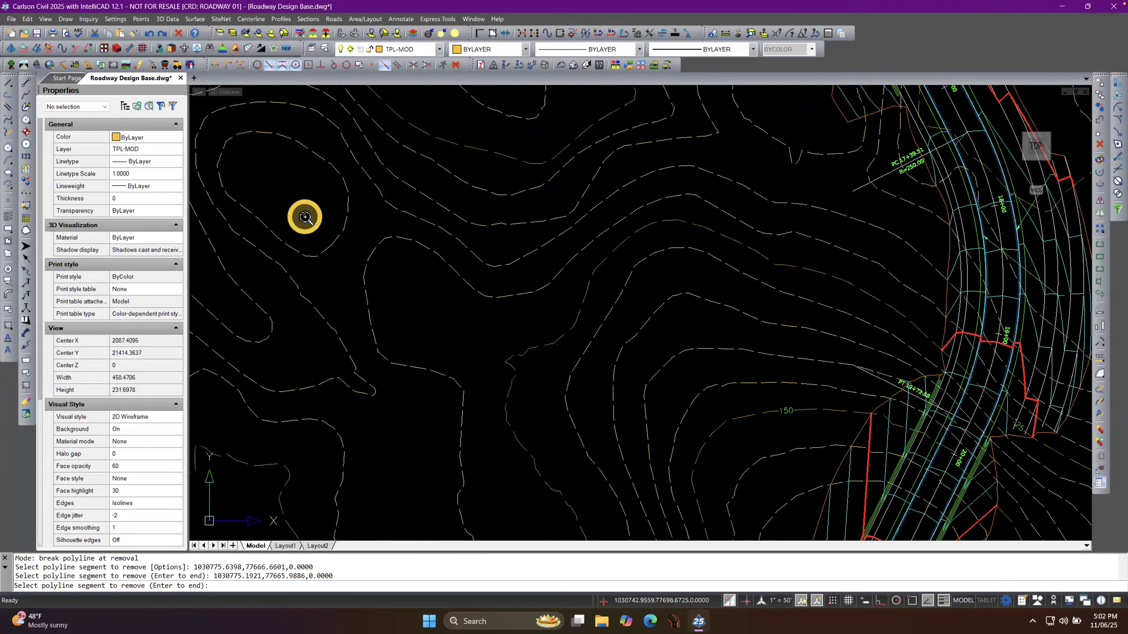
scroll(391, 373, "up", 4)
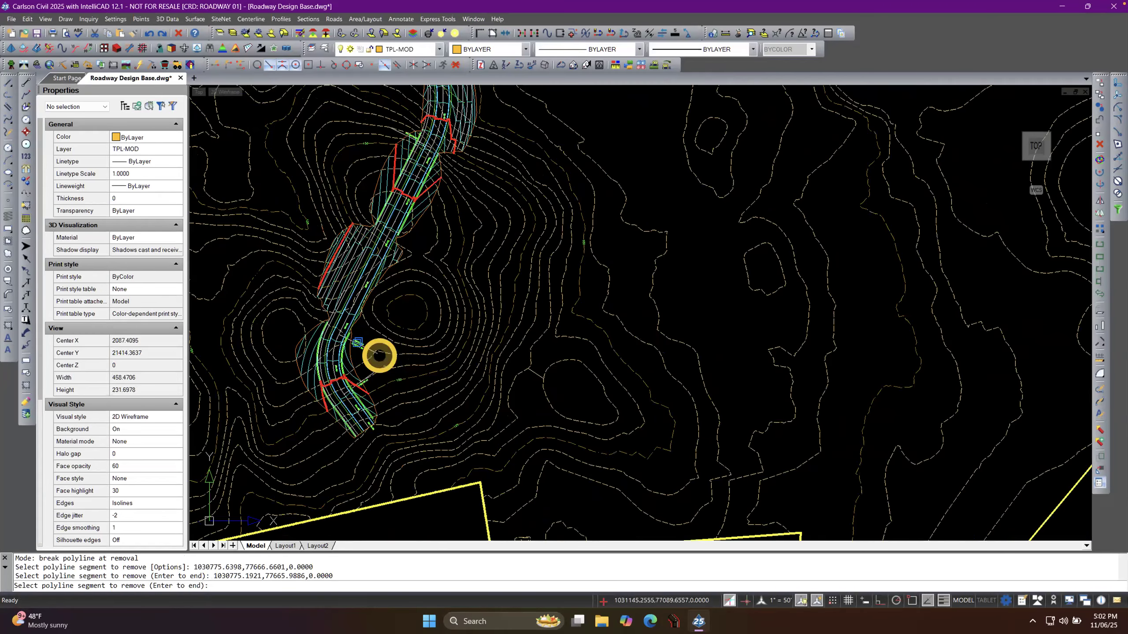
scroll(418, 333, "down", 4)
scroll(433, 334, "up", 4)
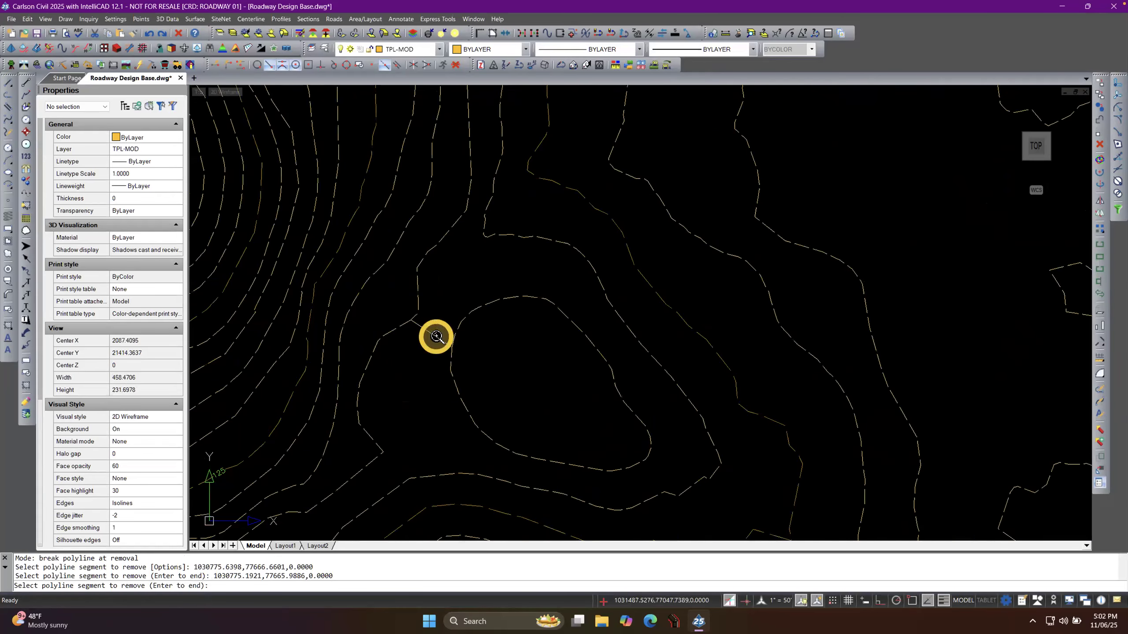
left_click(434, 336)
left_click(434, 336)
Examine the remaining existing contours across the site boundary and along the road for further stray connecting segments.
scroll(401, 314, "down", 4)
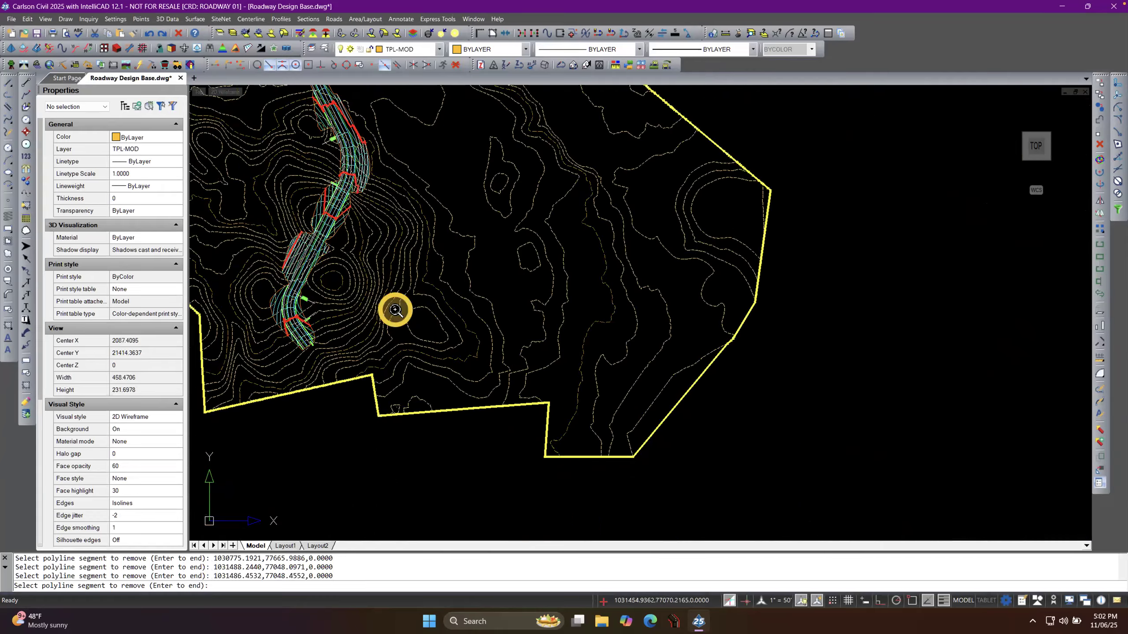
scroll(599, 386, "down", 3)
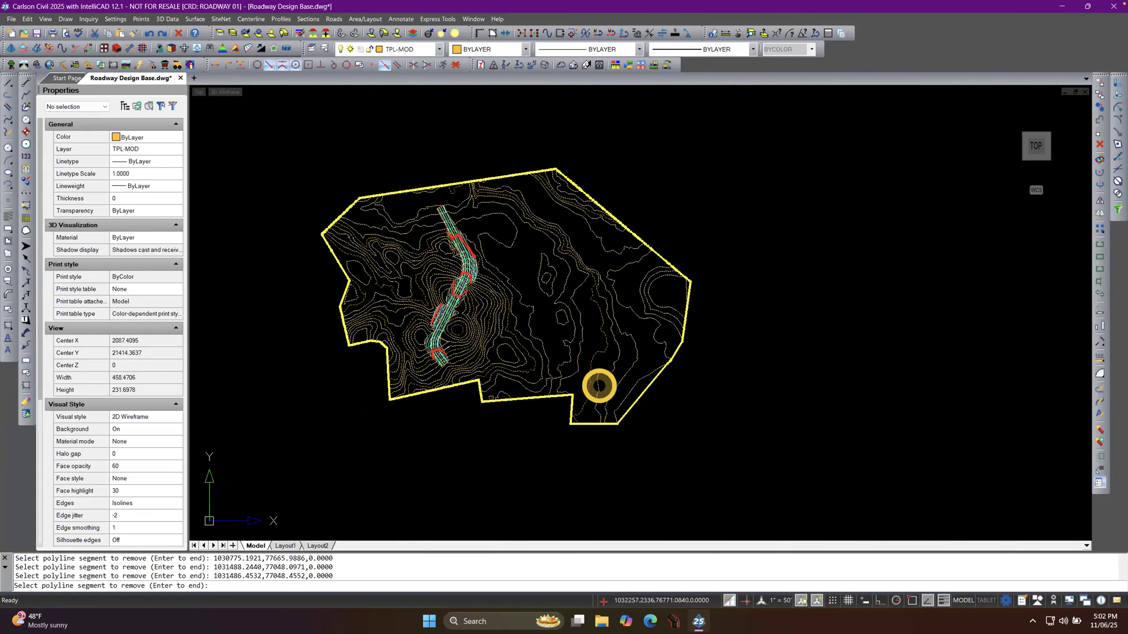
scroll(416, 306, "up", 3)
scroll(416, 305, "up", 3)
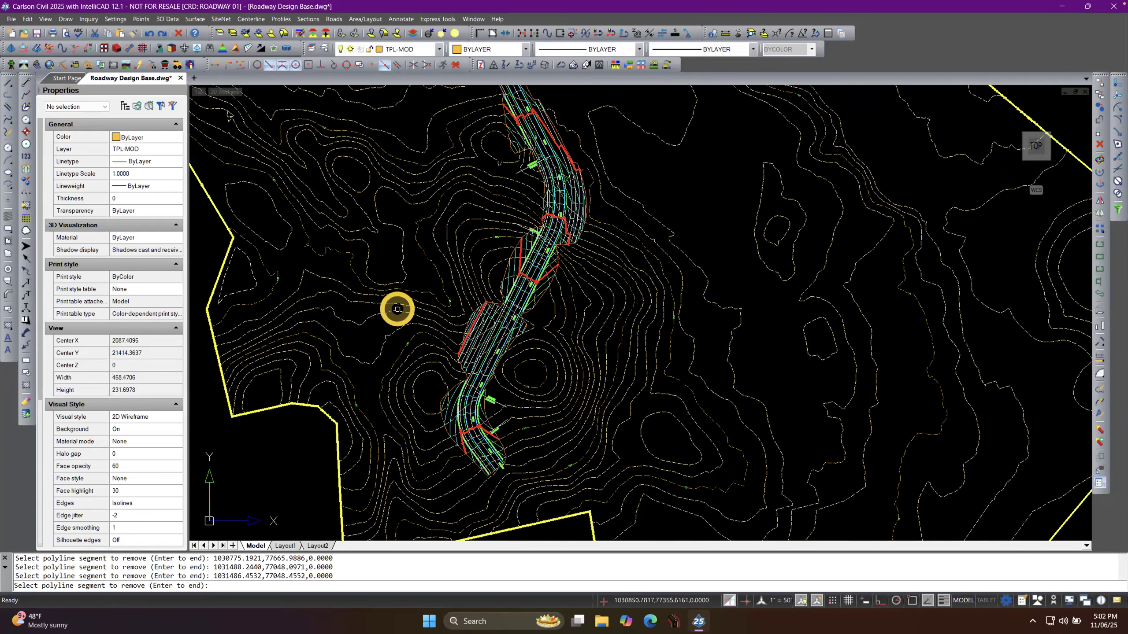
scroll(388, 314, "down", 2)
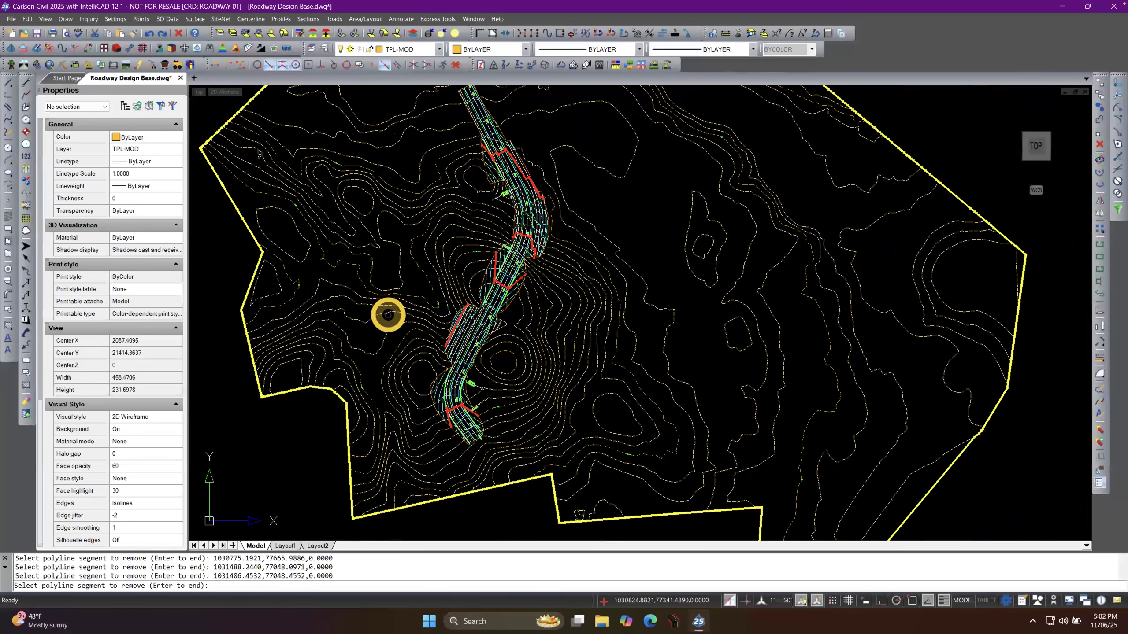
scroll(593, 520, "up", 4)
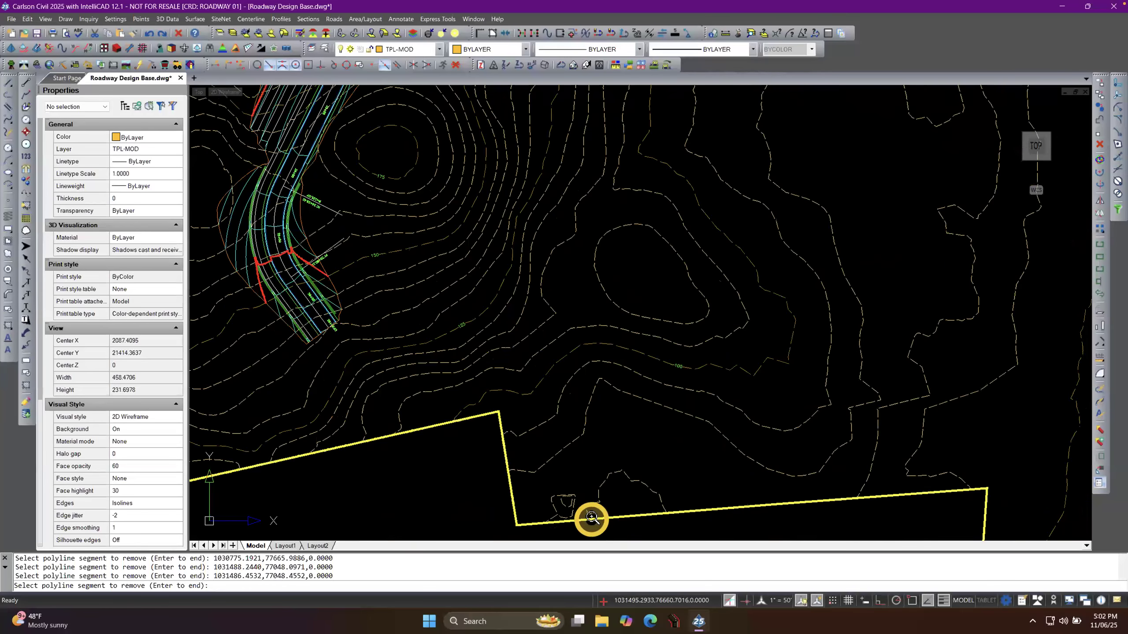
scroll(430, 390, "up", 5)
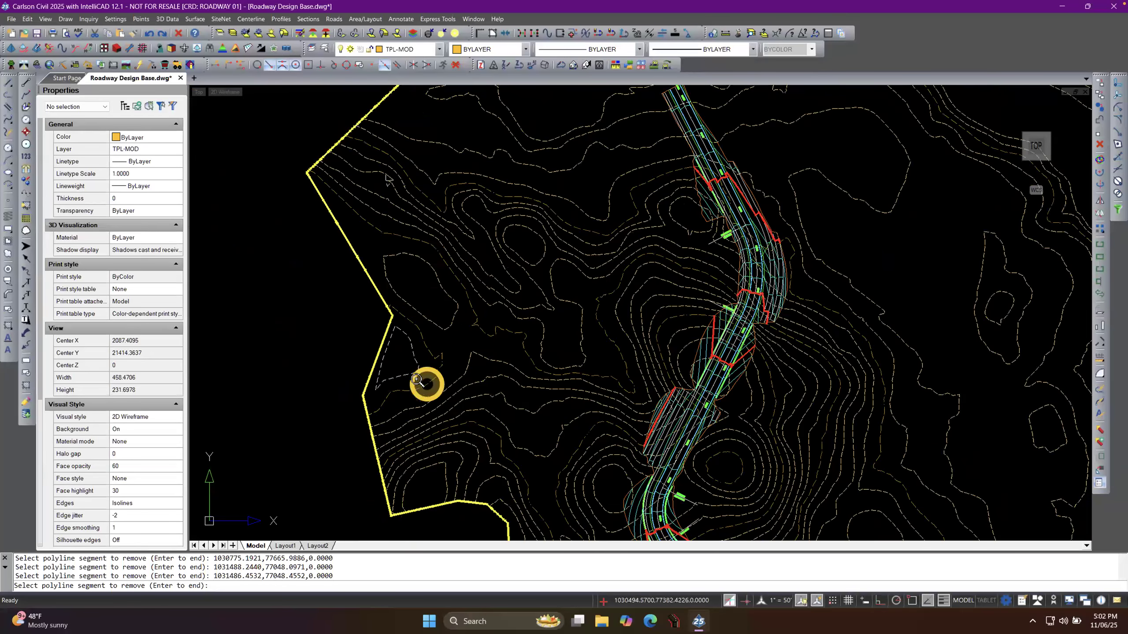
scroll(410, 403, "down", 4)
scroll(415, 372, "up", 2)
scroll(372, 266, "up", 6)
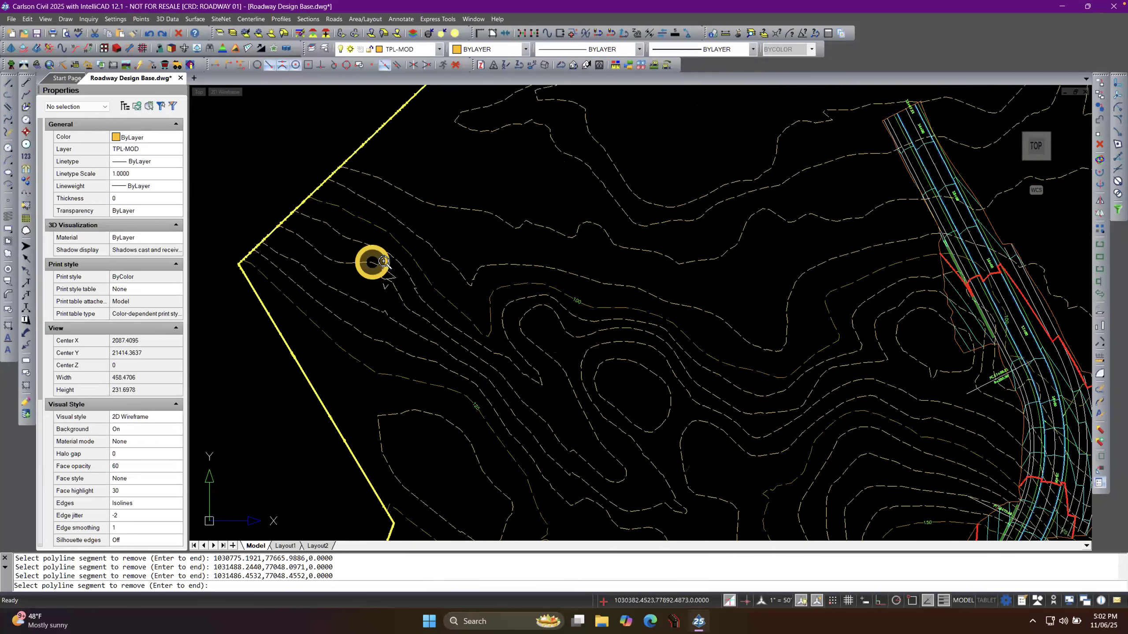
scroll(331, 335, "down", 5)
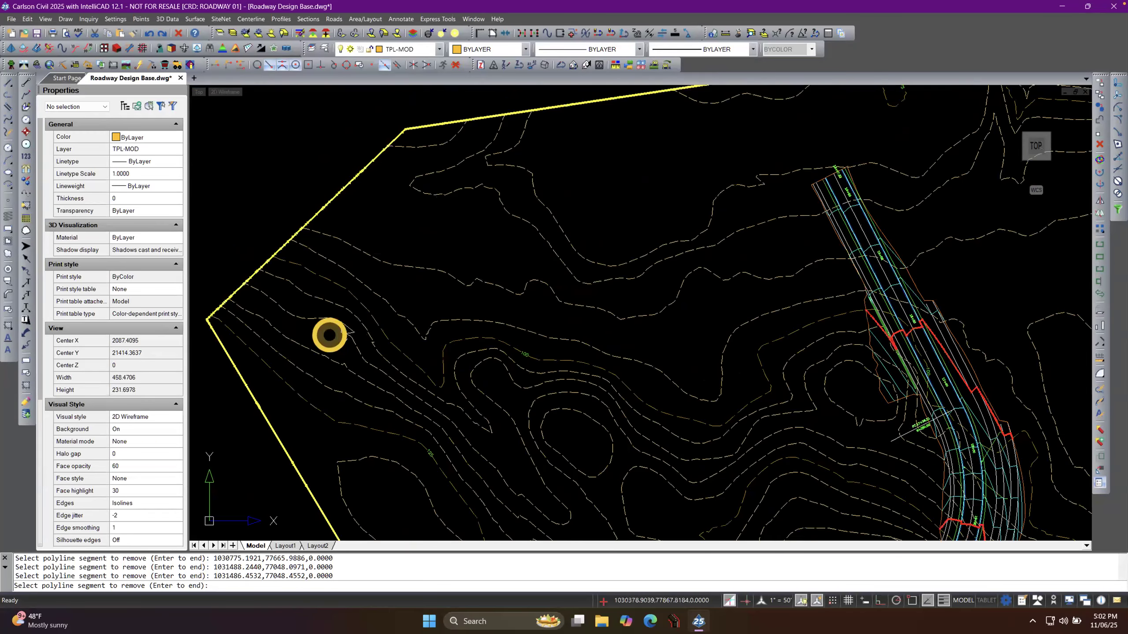
scroll(329, 335, "down", 3)
scroll(360, 255, "down", 1)
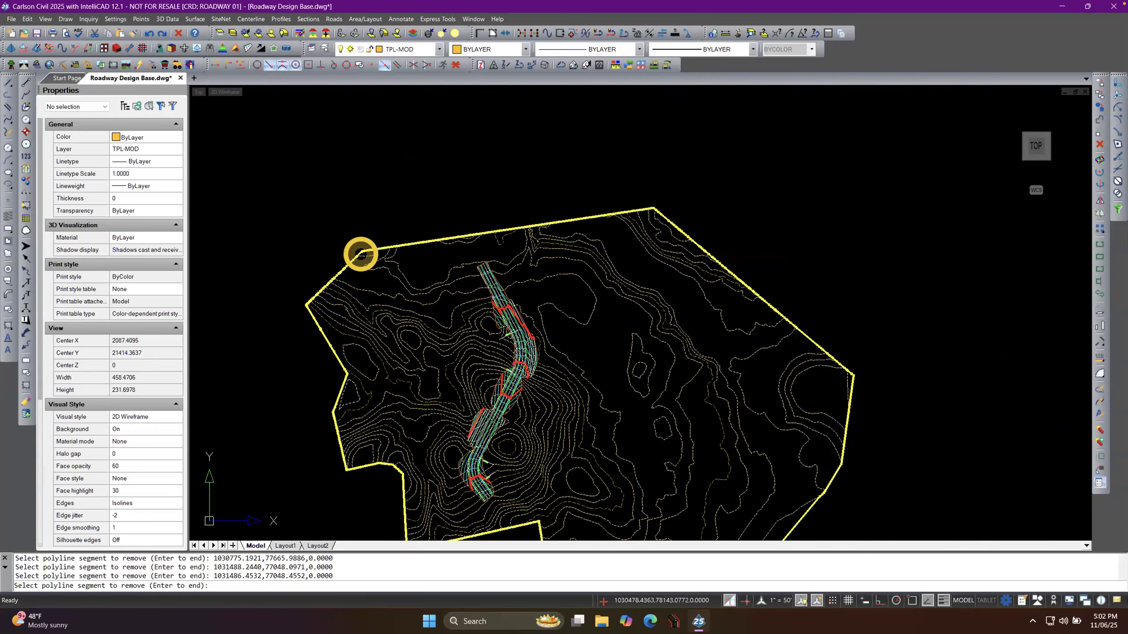
middle_click_drag(398, 343, 380, 312)
scroll(471, 354, "up", 1)
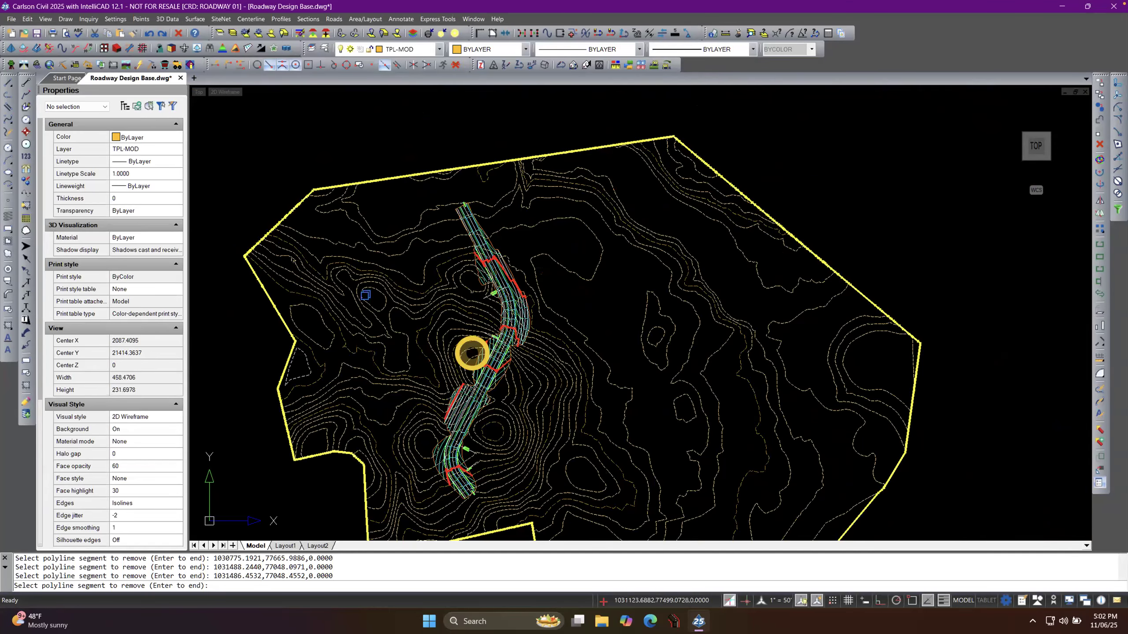
scroll(471, 354, "up", 2)
scroll(512, 438, "up", 3)
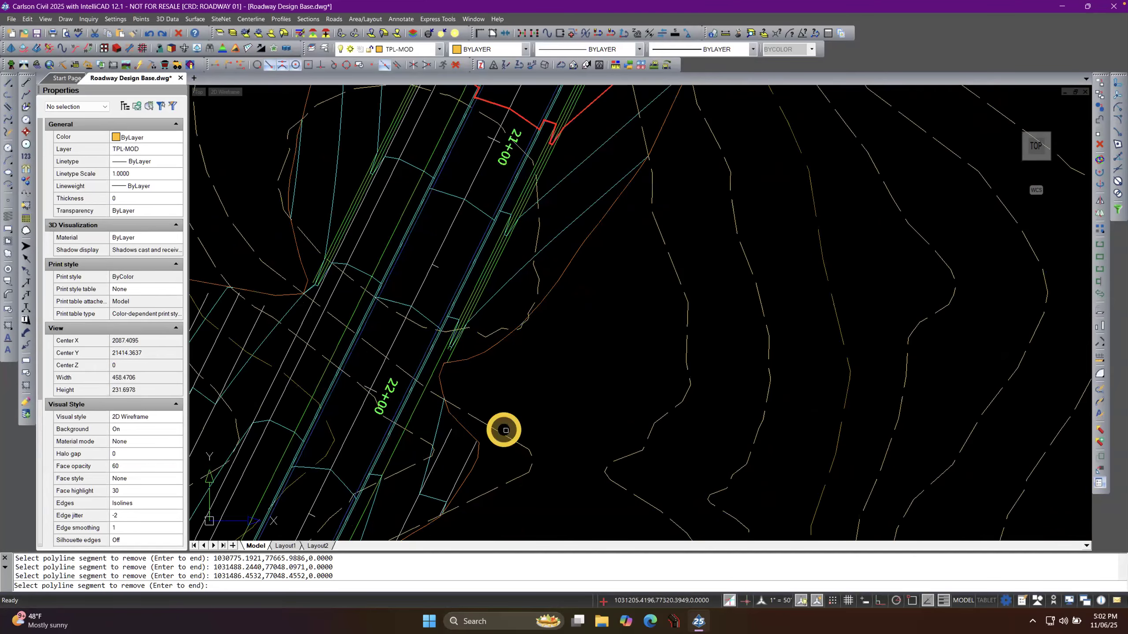
scroll(506, 430, "down", 2)
scroll(501, 415, "down", 3)
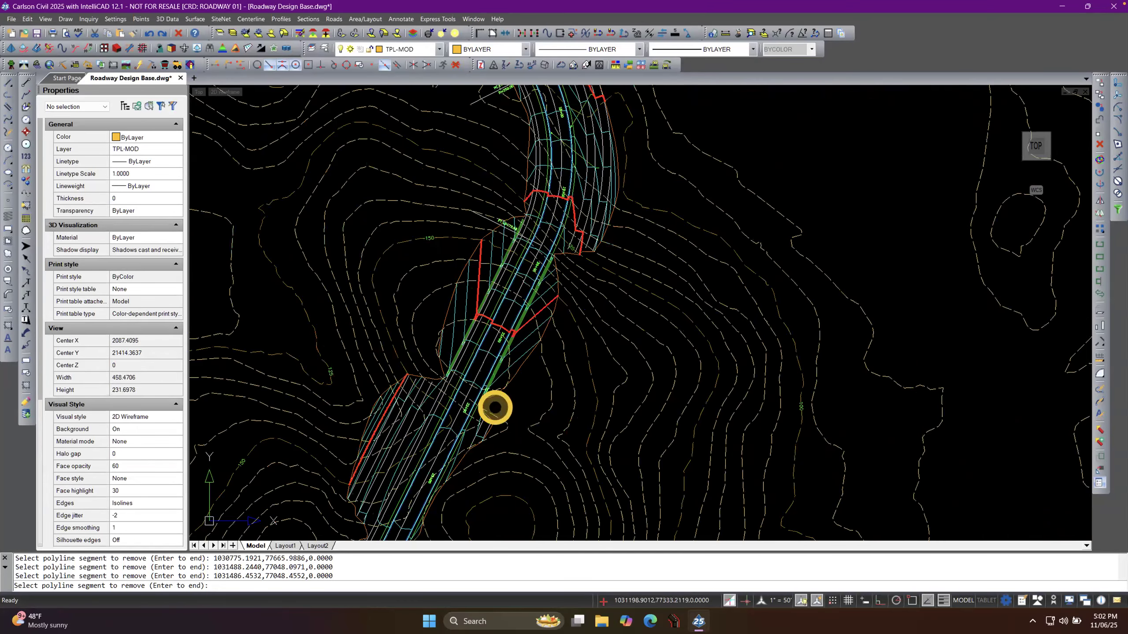
middle_click_drag(396, 429, 372, 319)
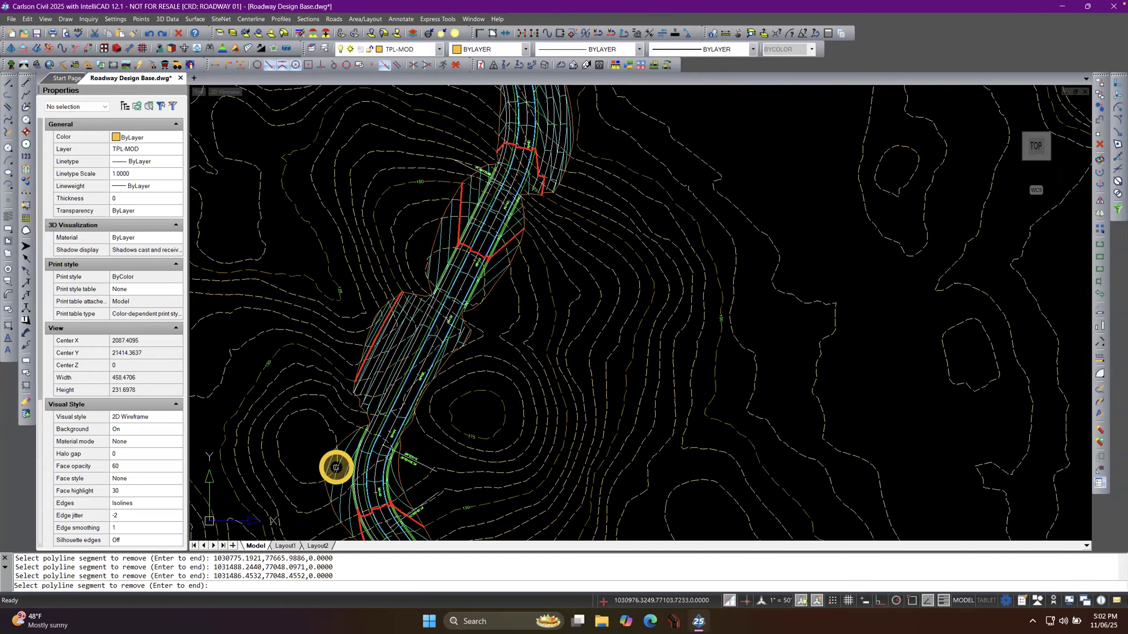
End the segment removal and save the drawing with the whole road in view.
scroll(482, 478, "down", 3)
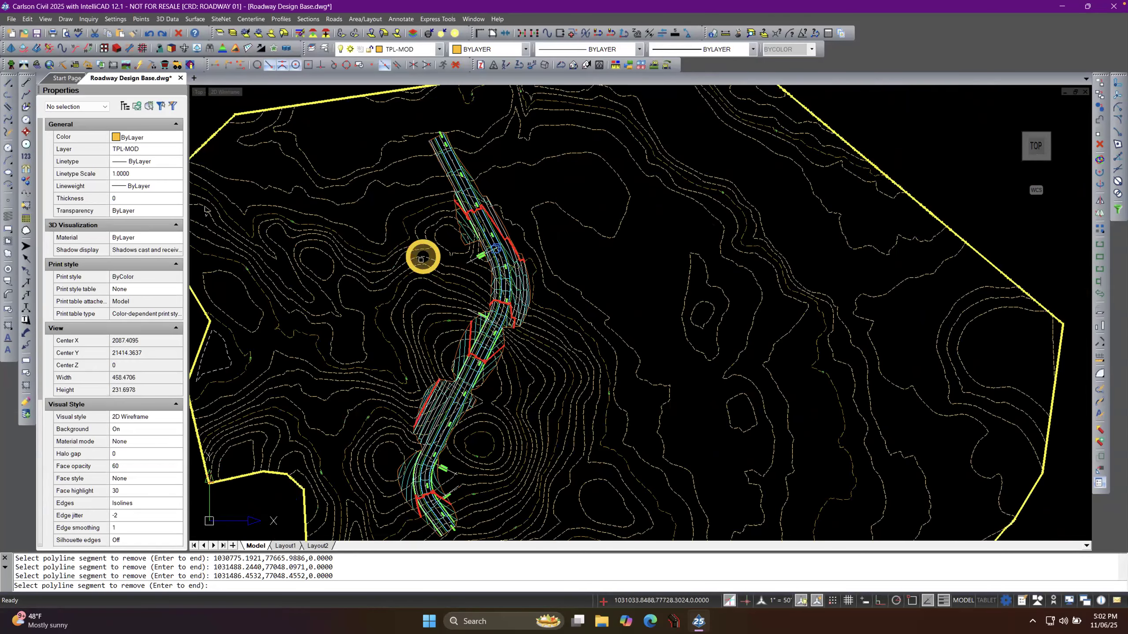
left_click(39, 37)
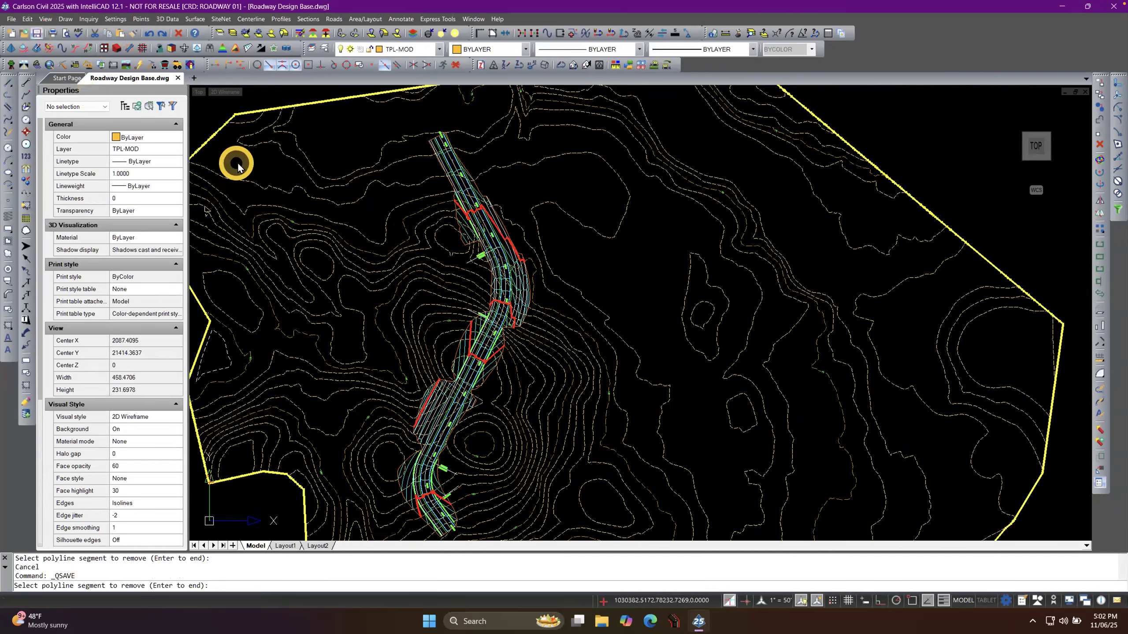